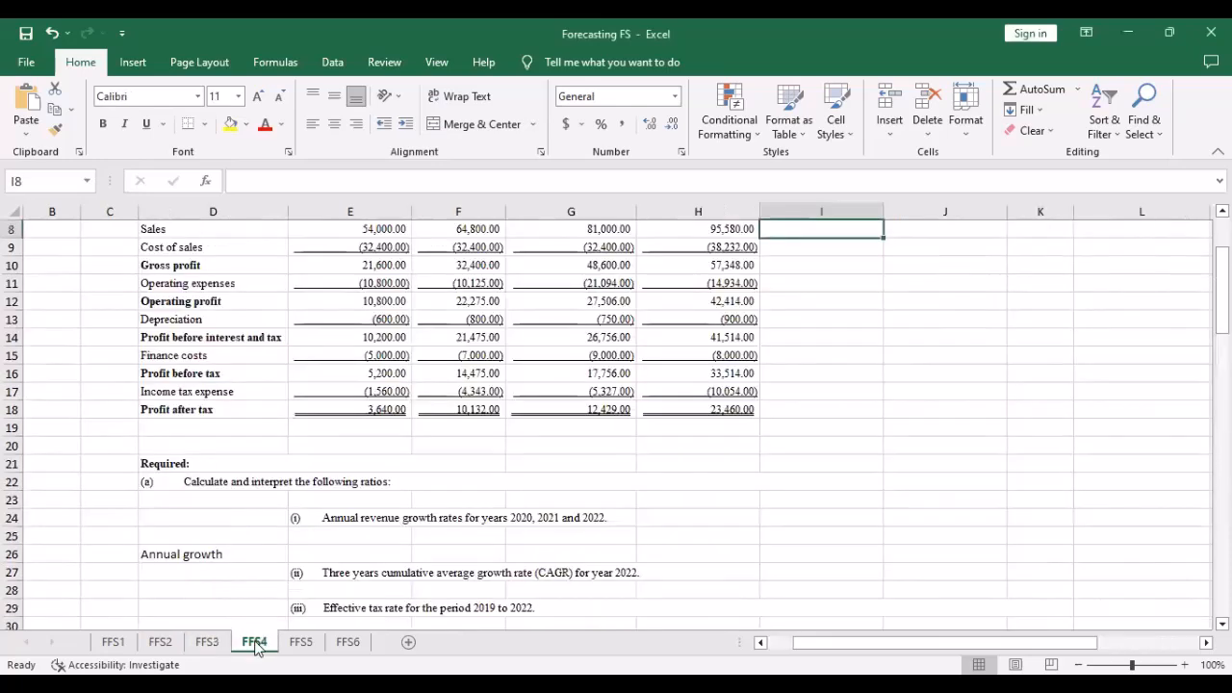
Look through the forecasting exercises on sheets FFS4, FFS2, FFS1, FFS3, FFS6 and FFS5, including the FFS6 requirement
{"action": "scroll", "coordinate": [308, 576], "scroll_direction": "up", "scroll_amount": 3}
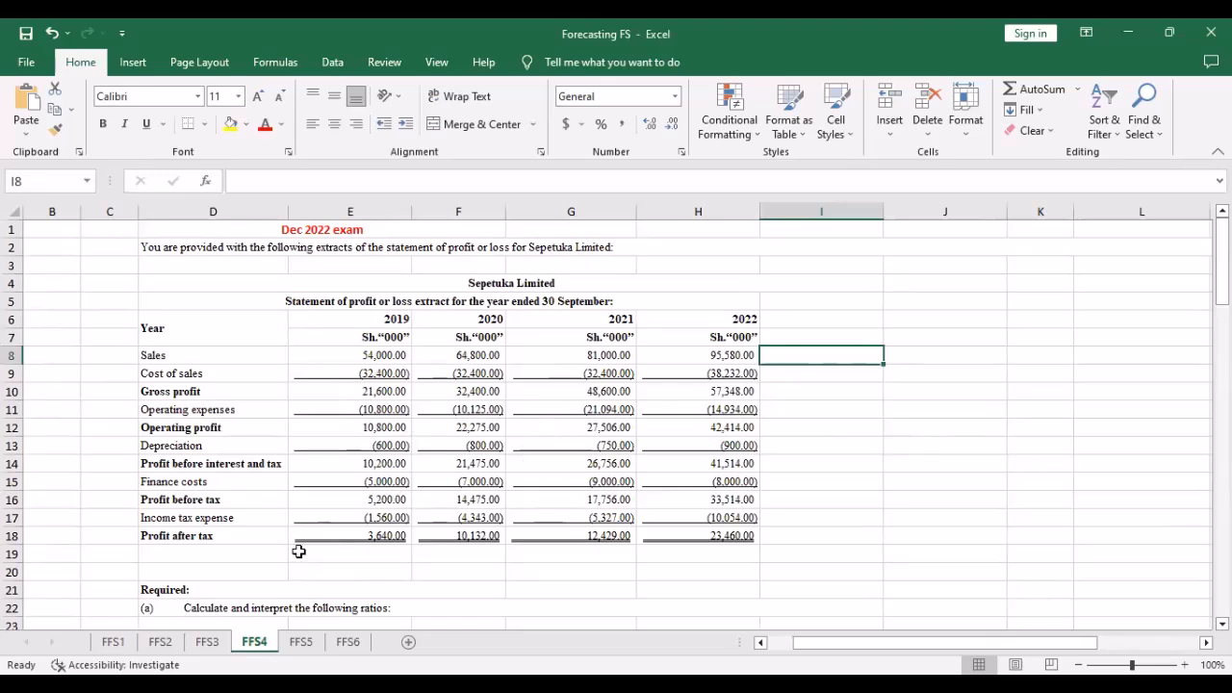
{"action": "left_click", "coordinate": [160, 642]}
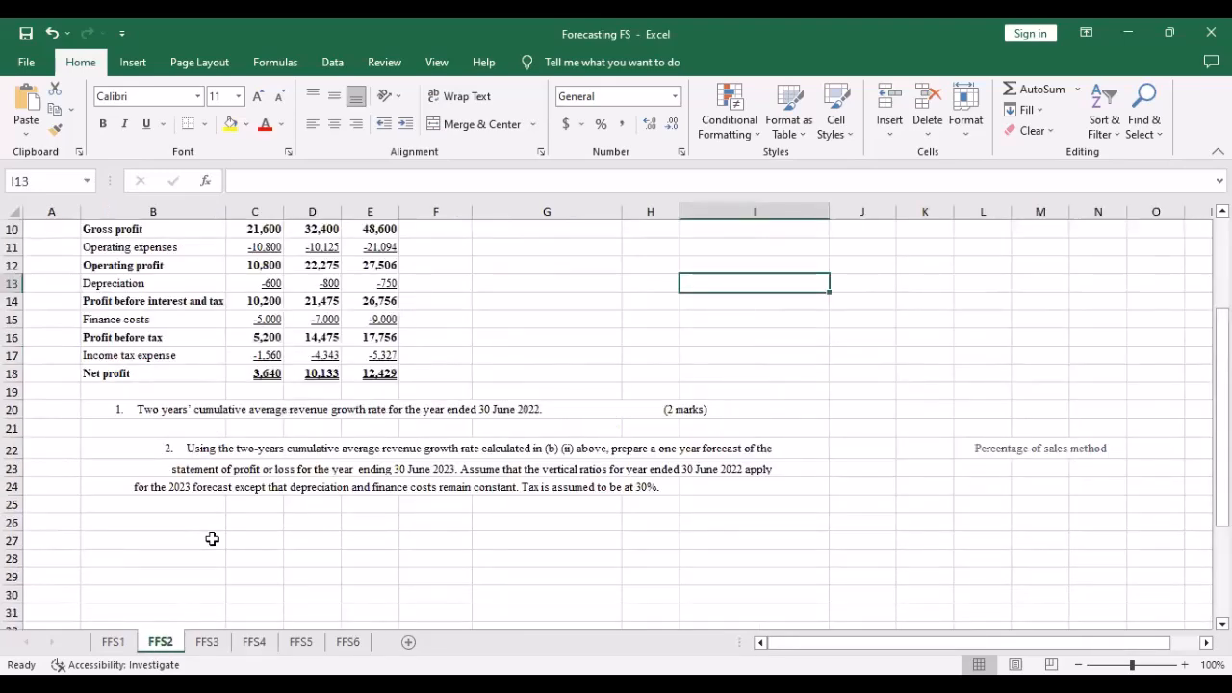
{"action": "scroll", "coordinate": [207, 534], "scroll_direction": "up", "scroll_amount": 3}
{"action": "left_click", "coordinate": [116, 647]}
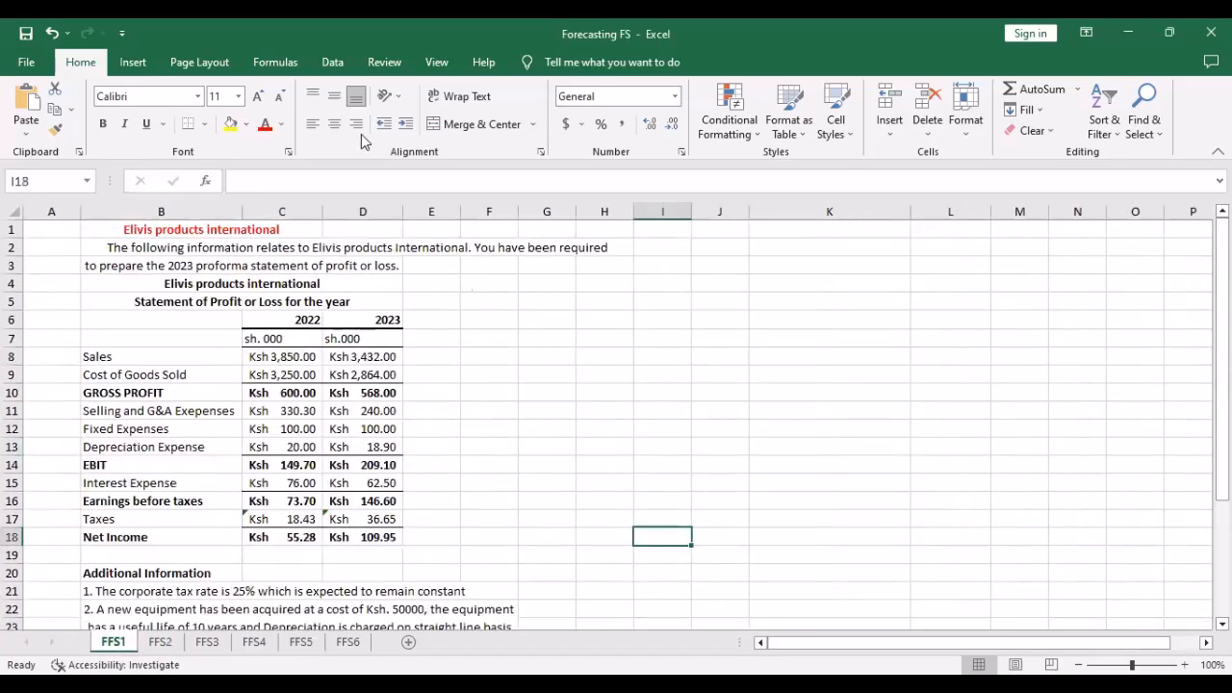
{"action": "left_click", "coordinate": [208, 644]}
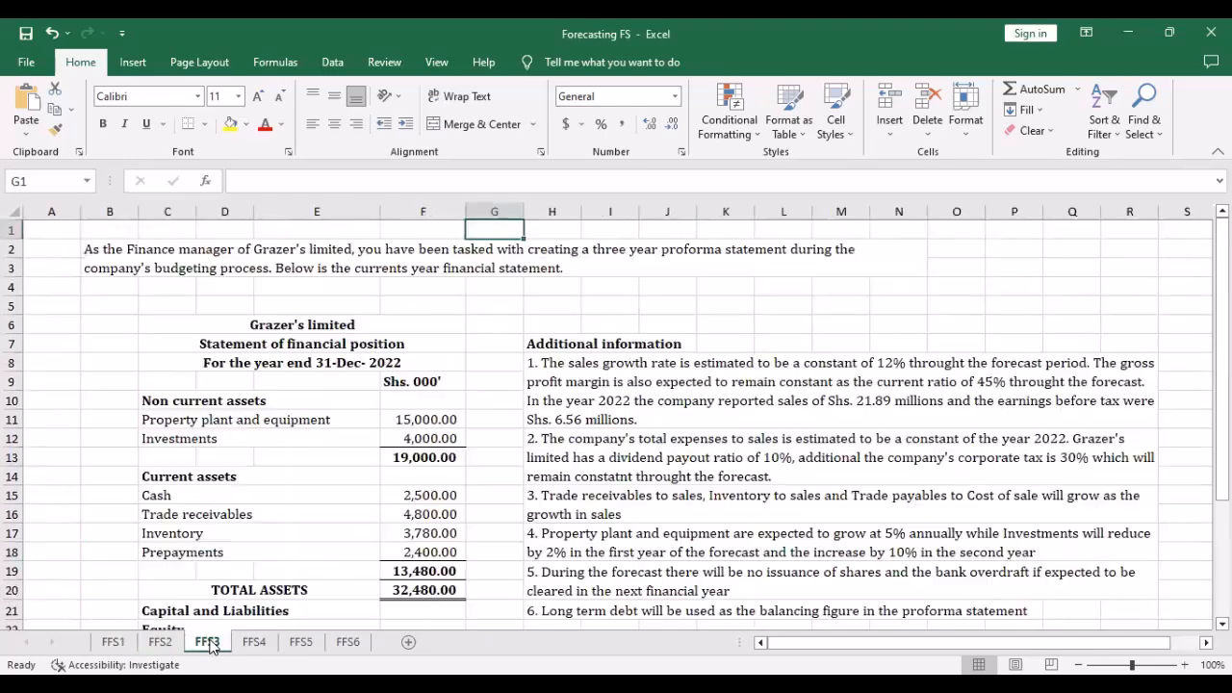
{"action": "left_click", "coordinate": [348, 642]}
{"action": "scroll", "coordinate": [383, 577], "scroll_direction": "up", "scroll_amount": 1}
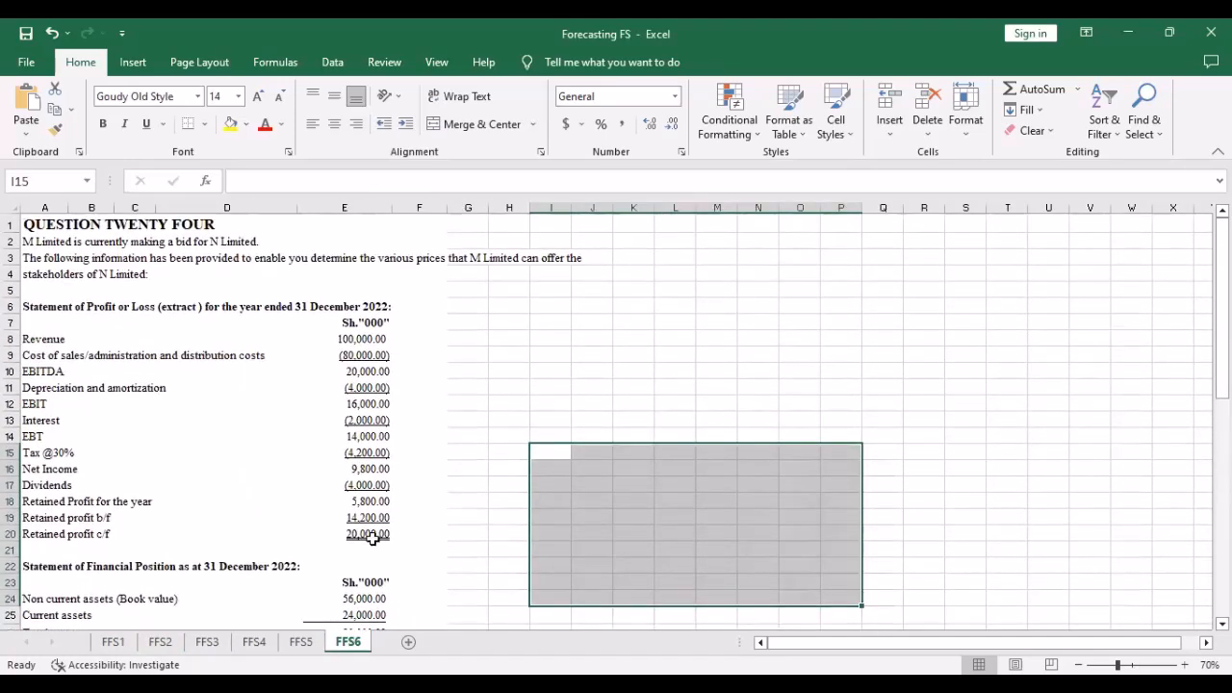
{"action": "scroll", "coordinate": [373, 405], "scroll_direction": "down", "scroll_amount": 8}
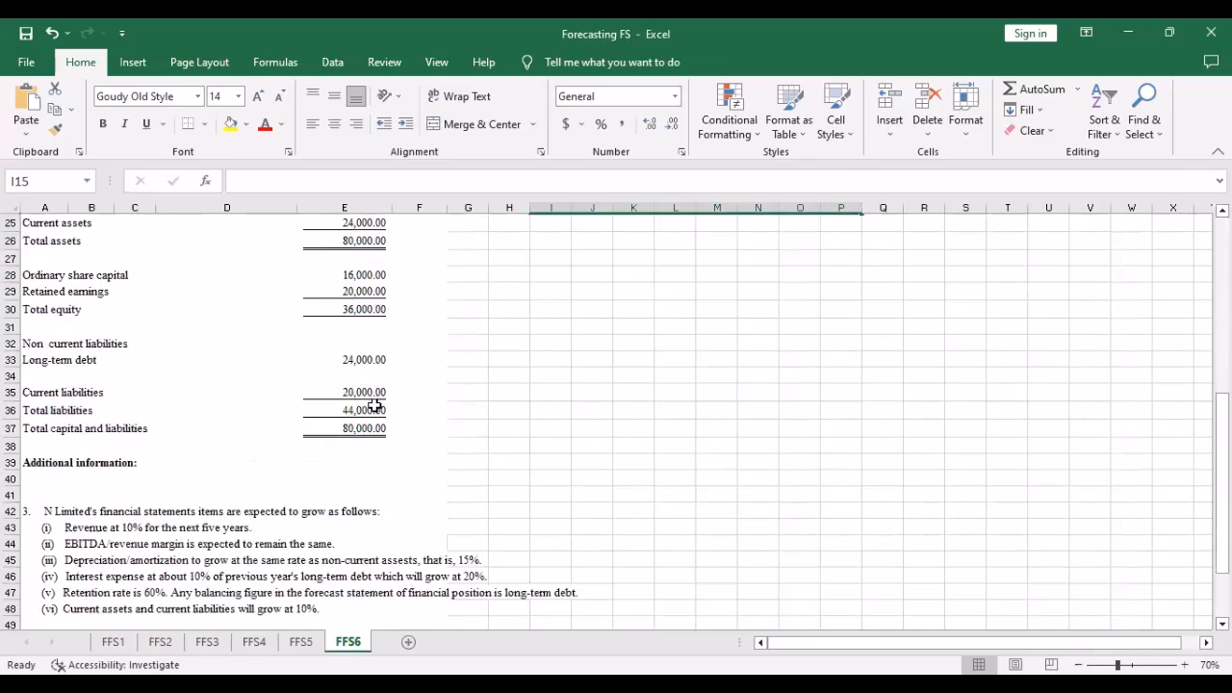
{"action": "scroll", "coordinate": [374, 405], "scroll_direction": "down", "scroll_amount": 3}
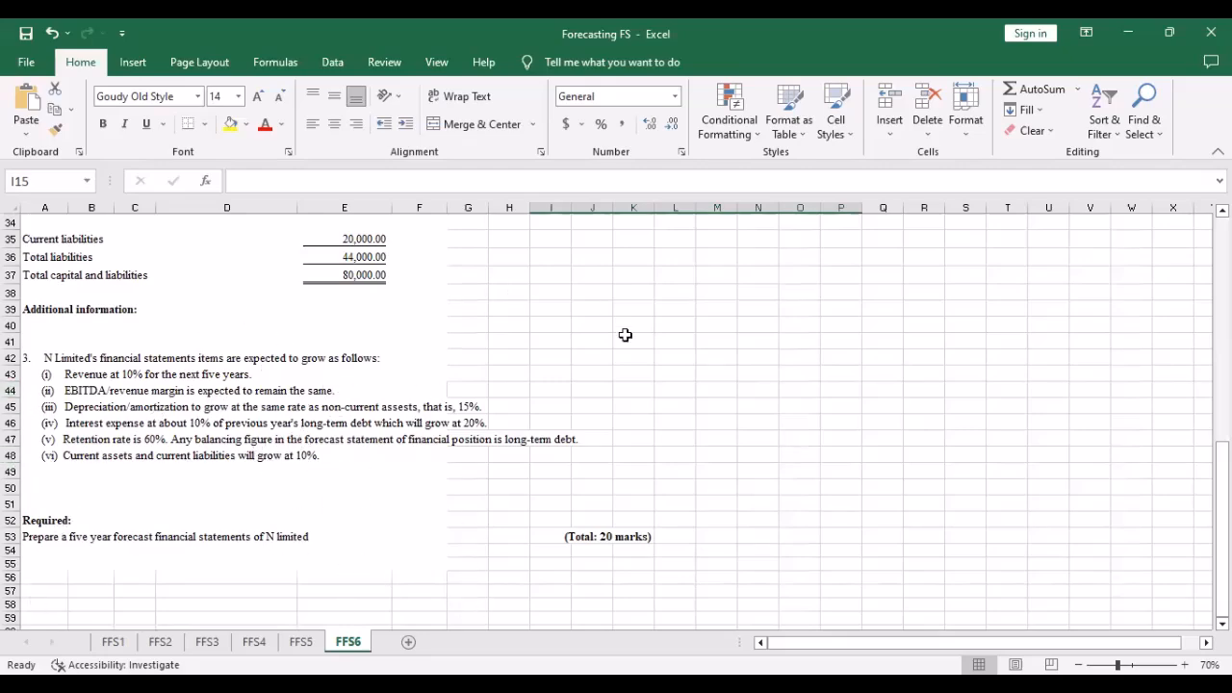
{"action": "left_click", "coordinate": [301, 642]}
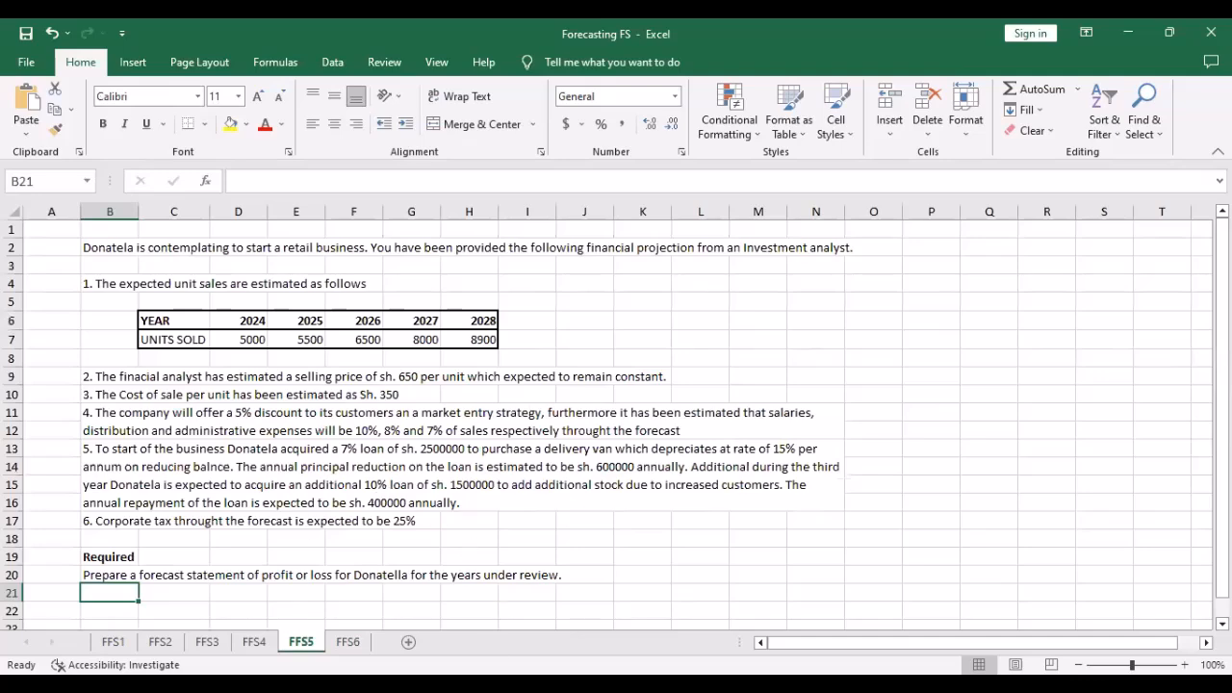
Open sheet FFS3 and read Grazer's limited statement of financial position, the additional information and the requirement
{"action": "left_click", "coordinate": [220, 650]}
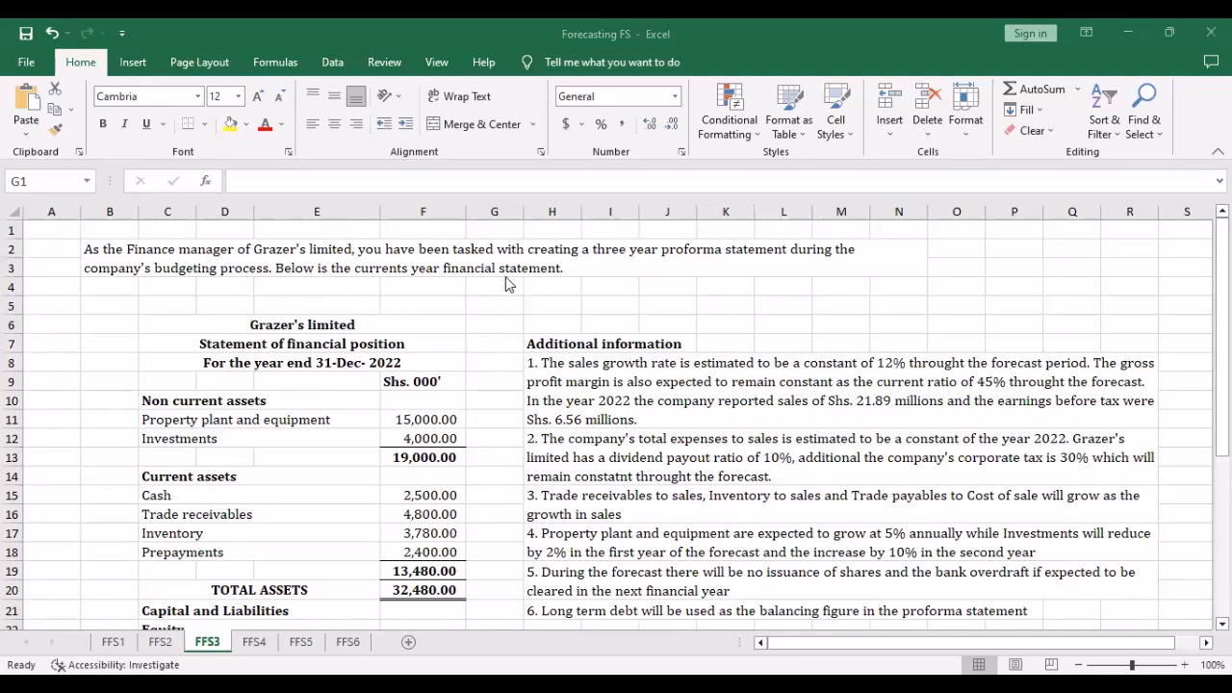
{"action": "scroll", "coordinate": [342, 396], "scroll_direction": "down", "scroll_amount": 2}
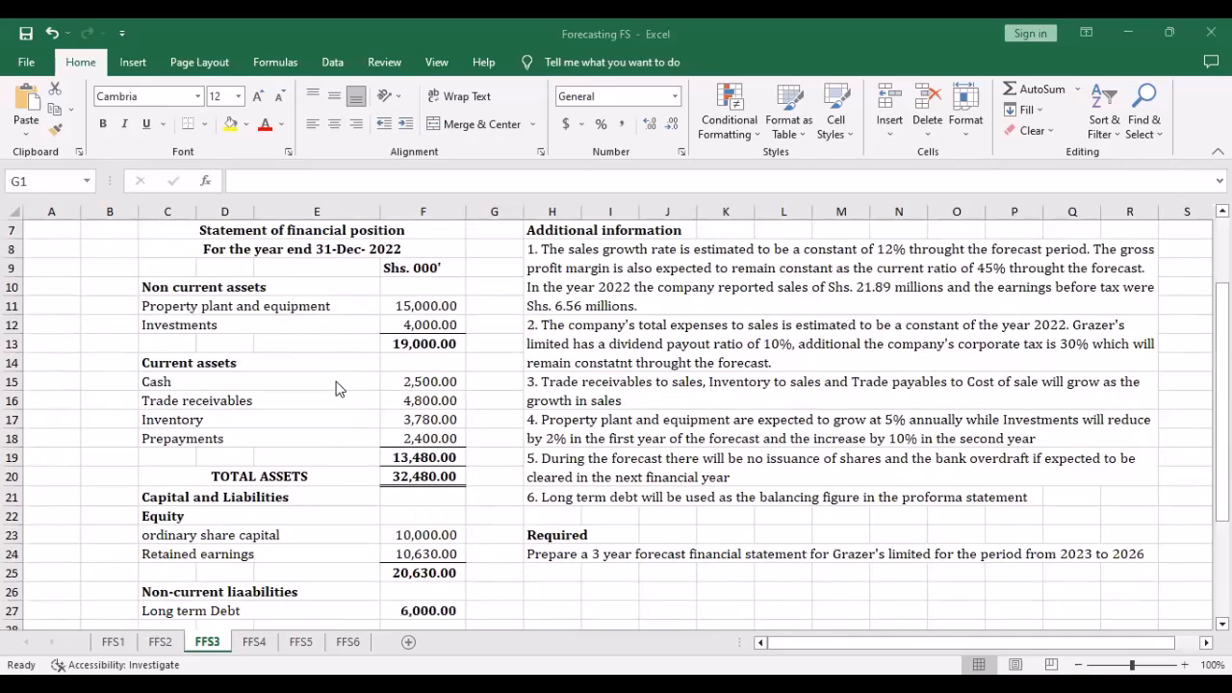
{"action": "scroll", "coordinate": [330, 379], "scroll_direction": "down", "scroll_amount": 3}
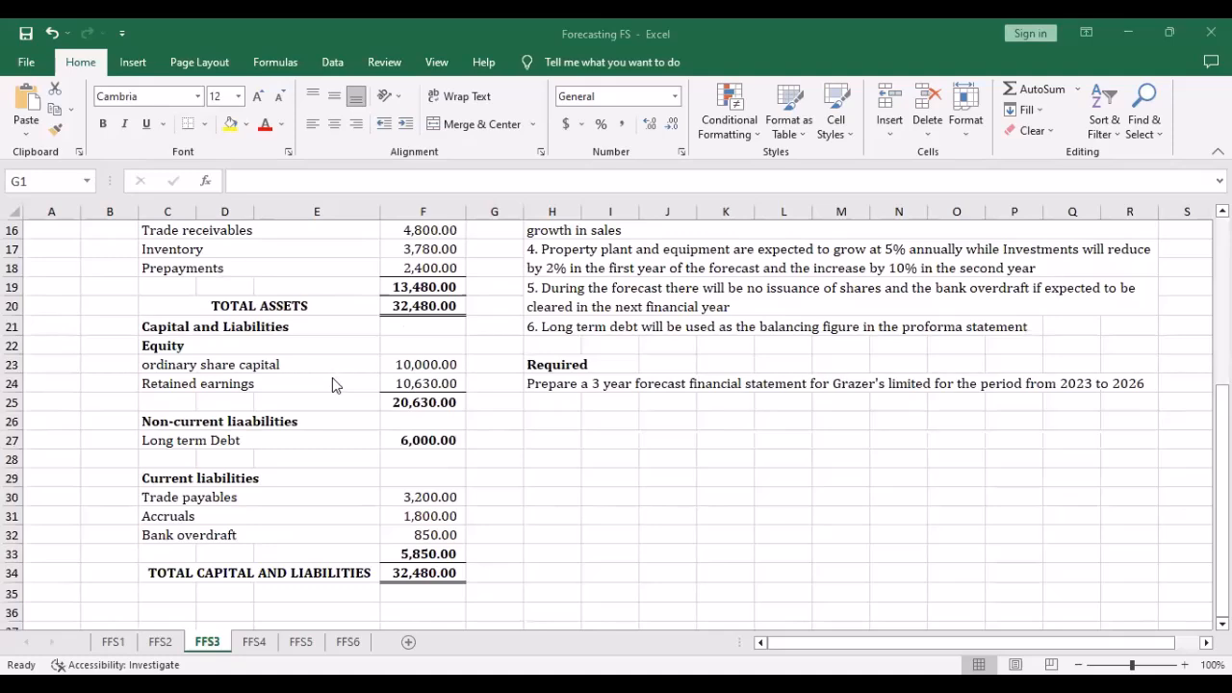
{"action": "scroll", "coordinate": [334, 383], "scroll_direction": "up", "scroll_amount": 5}
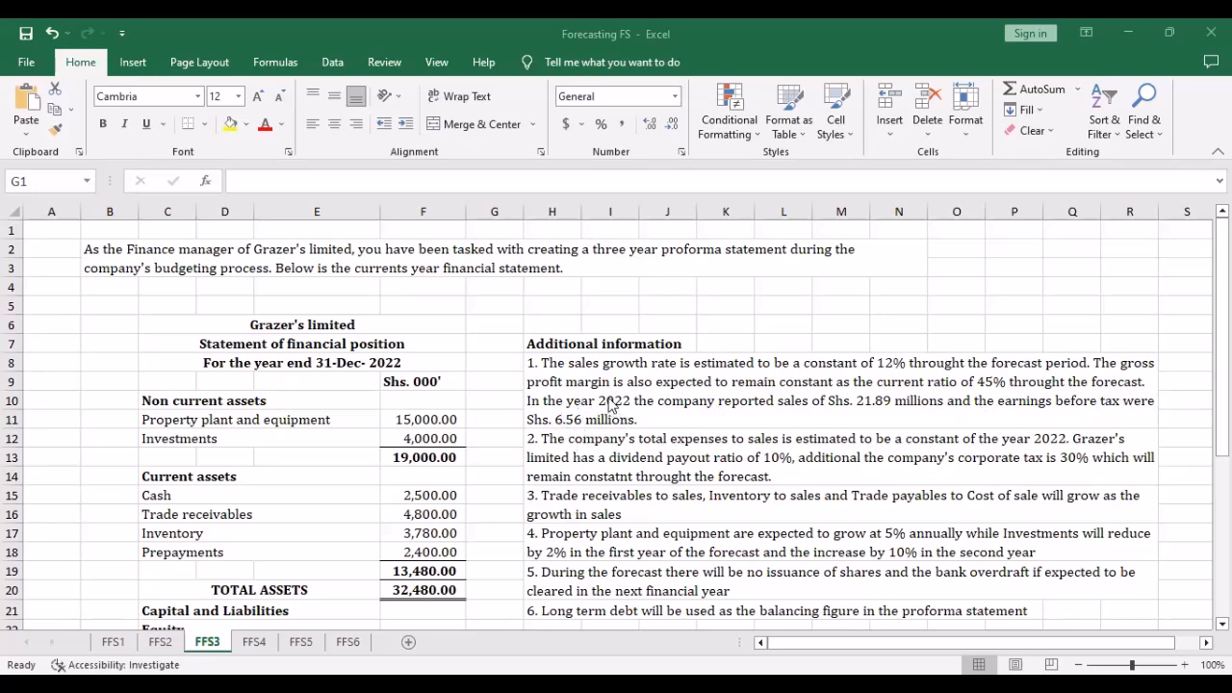
{"action": "scroll", "coordinate": [649, 379], "scroll_direction": "down", "scroll_amount": 3}
{"action": "scroll", "coordinate": [648, 384], "scroll_direction": "down", "scroll_amount": 2}
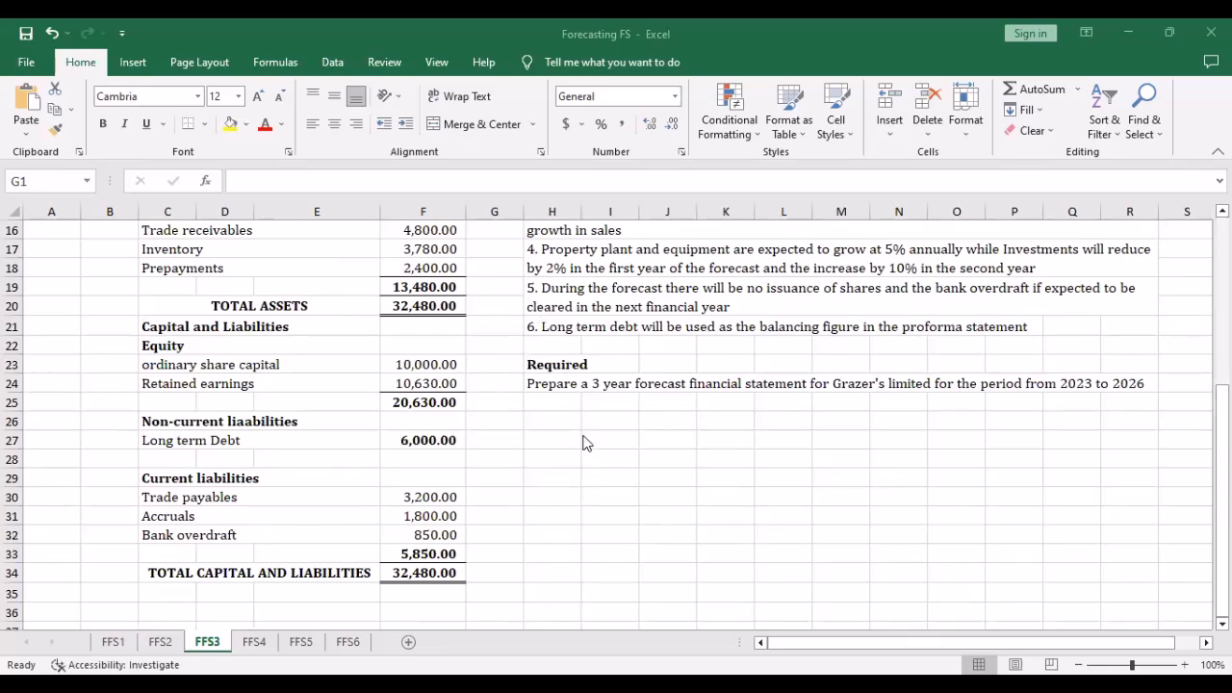
Enter the row label Sales in H26 and a bold 2022 year heading in I25
{"action": "left_click", "coordinate": [557, 423]}
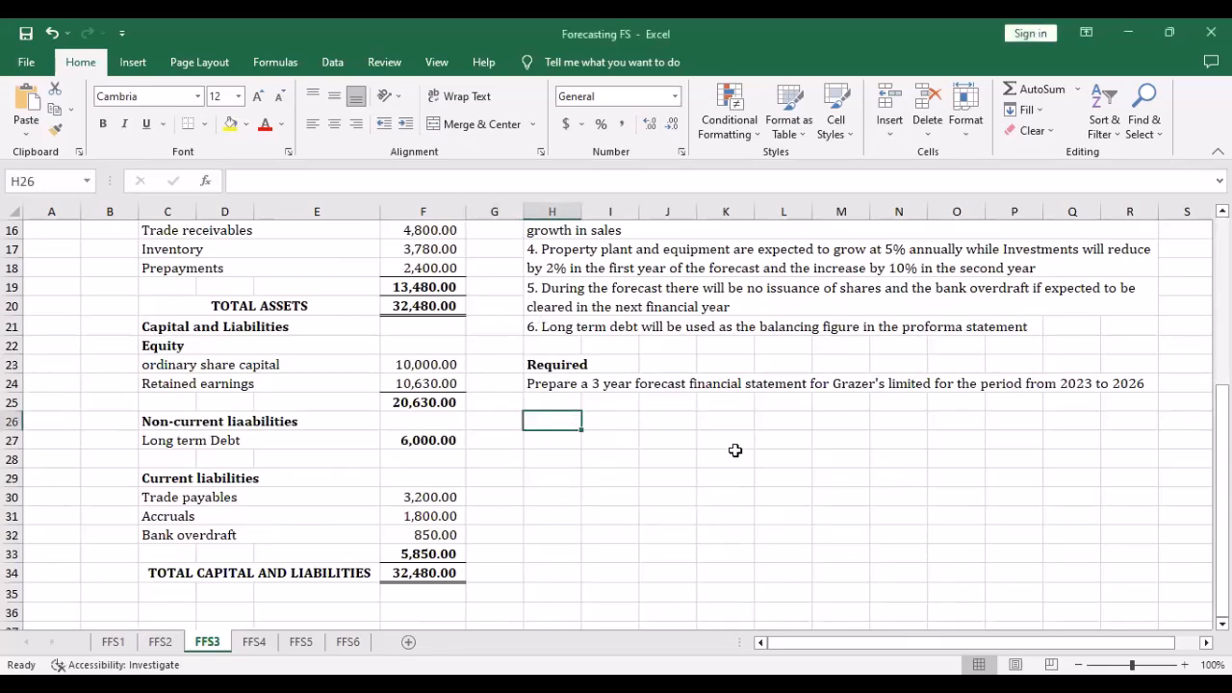
{"action": "type", "text": "Sales"}
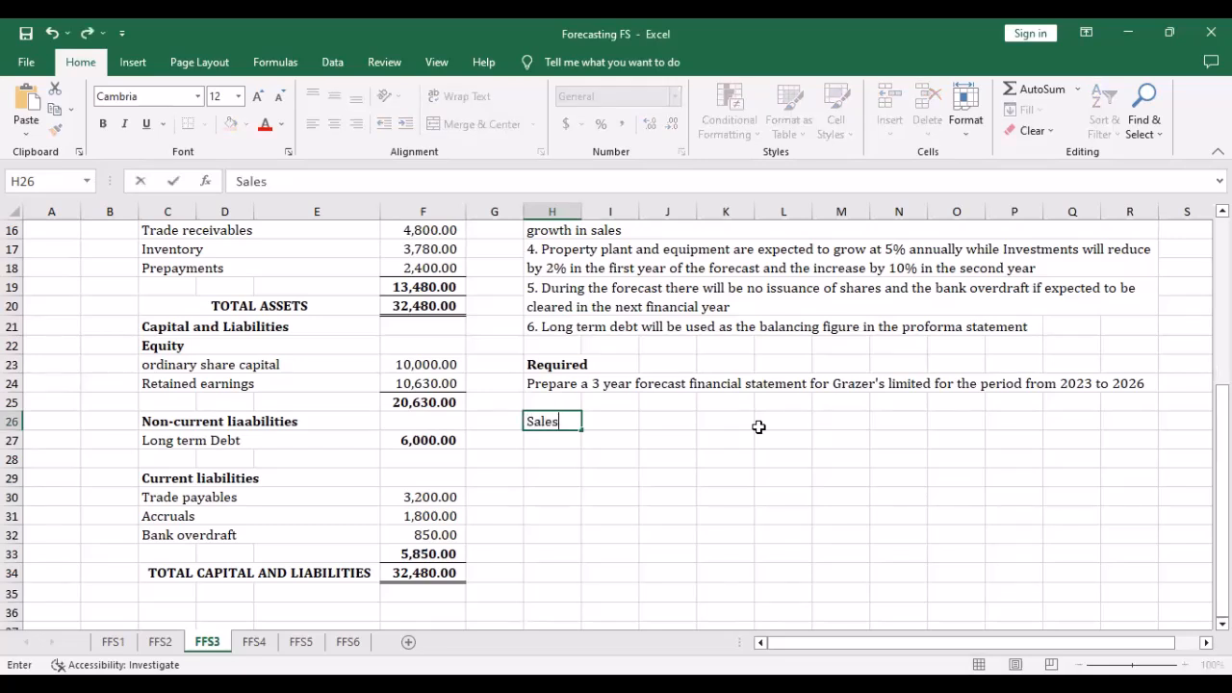
{"action": "left_click", "coordinate": [605, 407]}
{"action": "key", "text": "ctrl+b"}
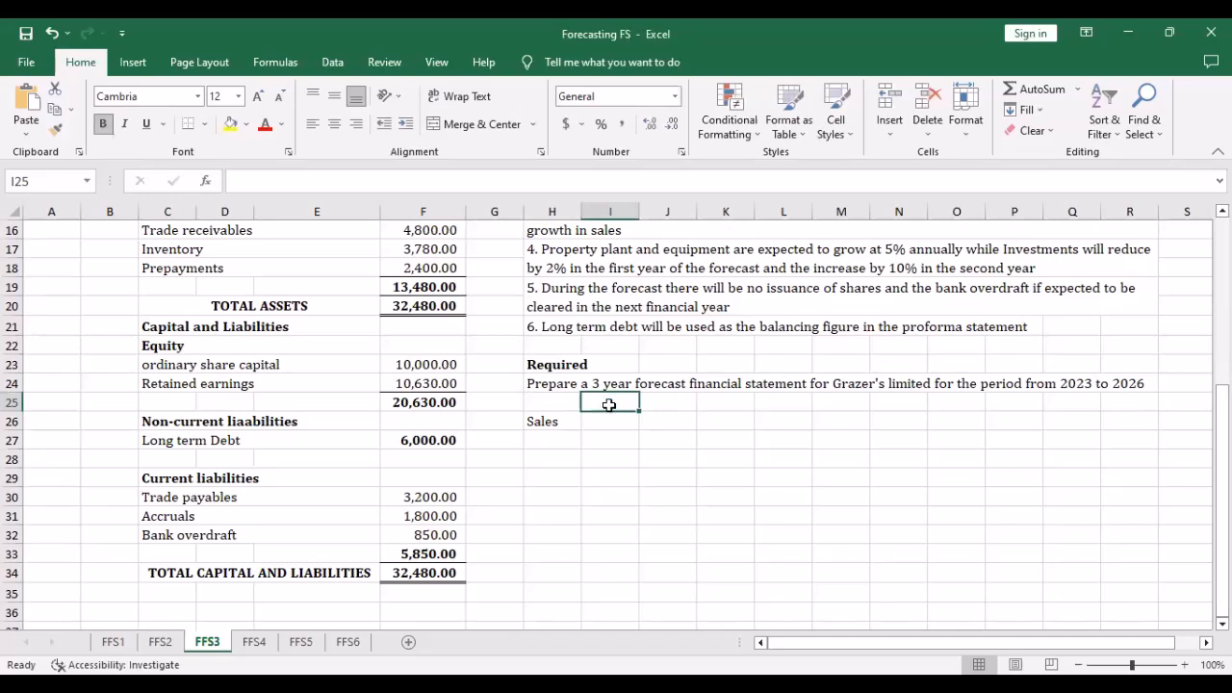
{"action": "type", "text": "202"}
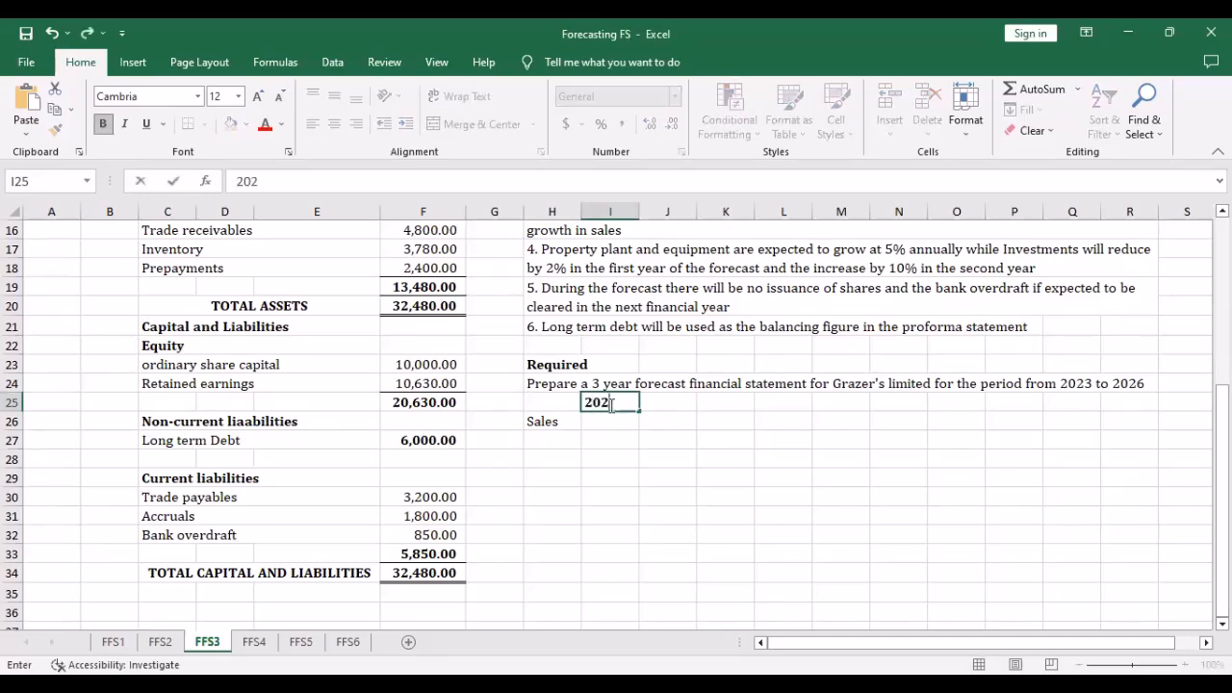
{"action": "type", "text": "2"}
{"action": "key", "text": "Tab"}
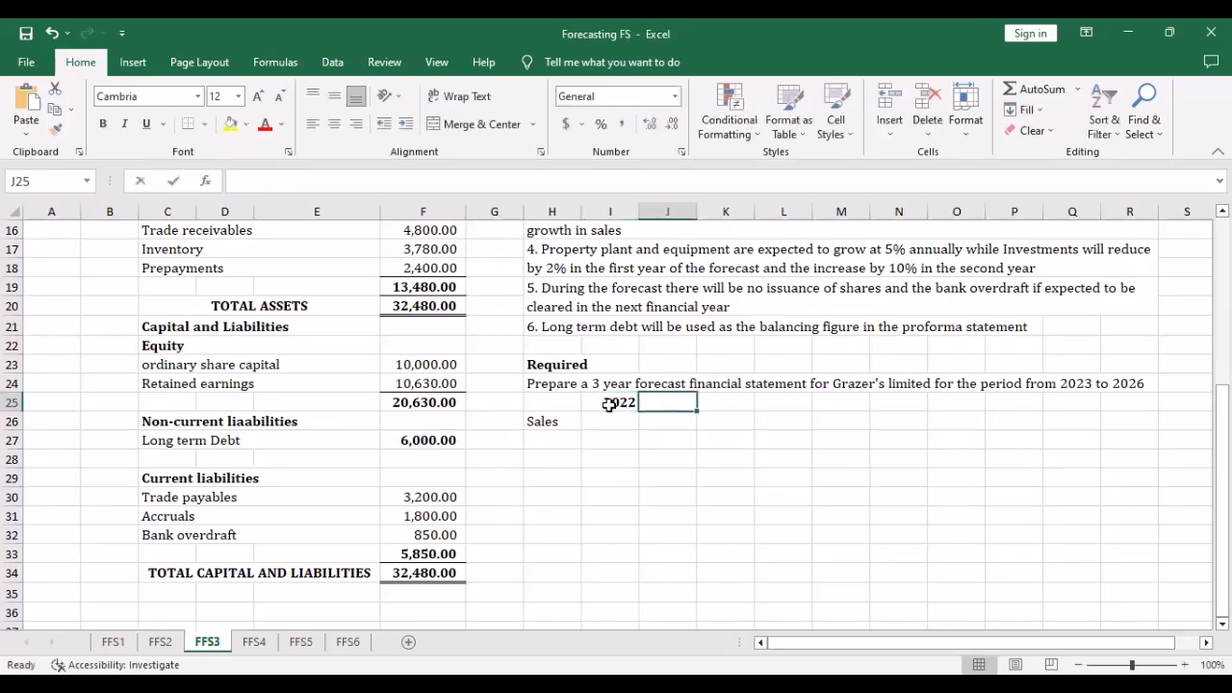
Add the forecast year headings 2023F, 2024F and 2025F in J25:L25 and make them bold
{"action": "type", "text": "20"}
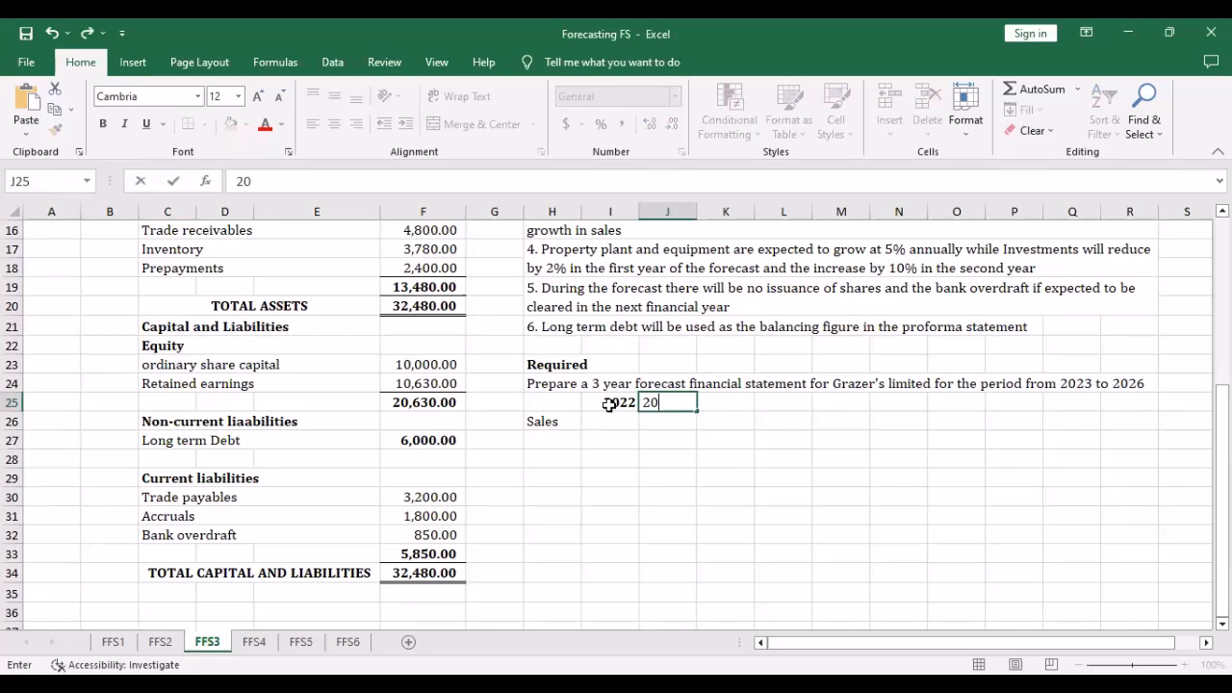
{"action": "type", "text": "23F"}
{"action": "key", "text": "Tab"}
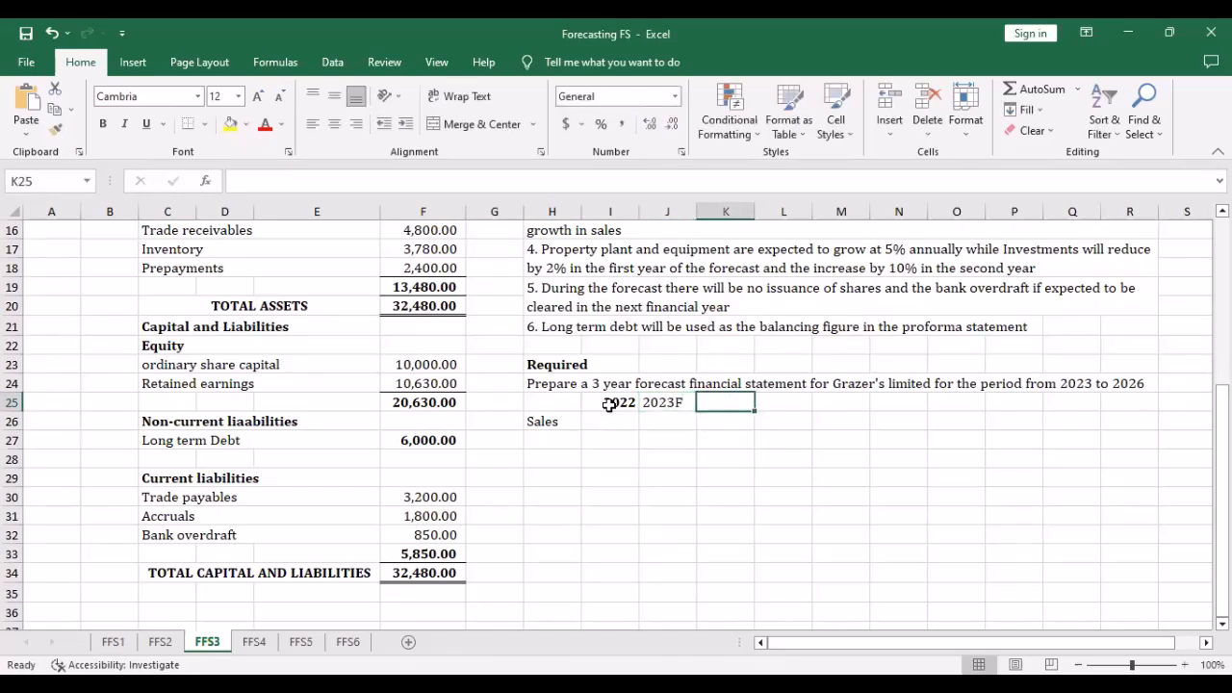
{"action": "type", "text": "2024"}
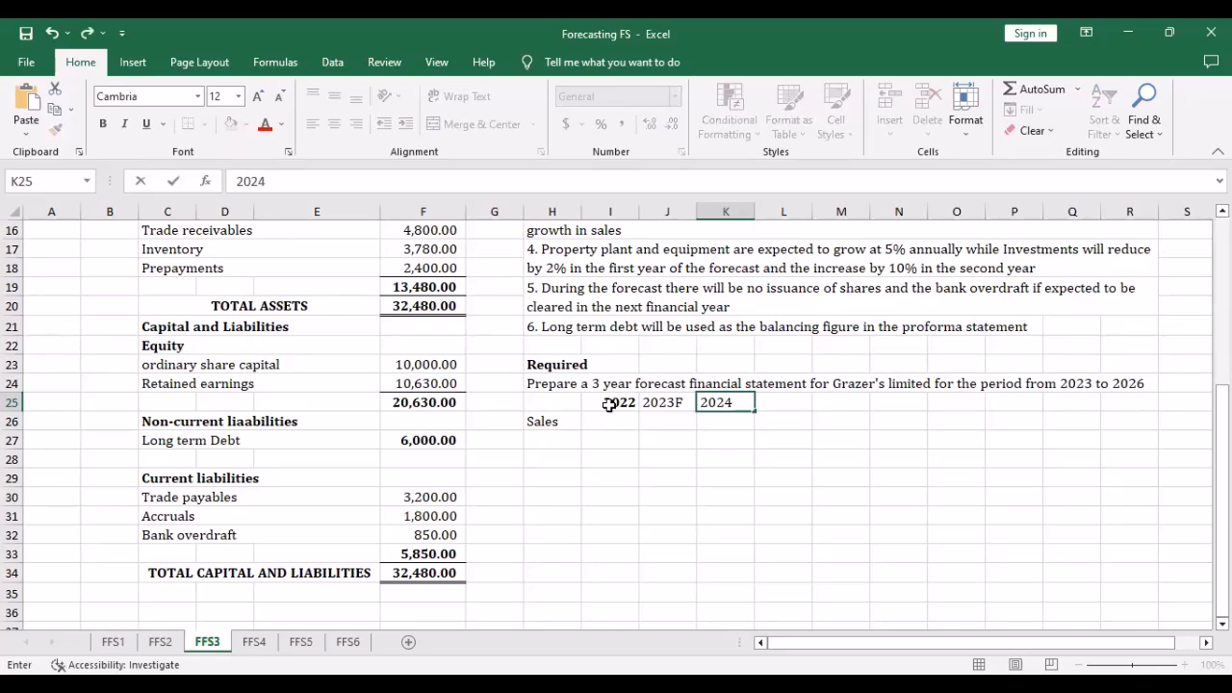
{"action": "type", "text": "F"}
{"action": "key", "text": "Tab"}
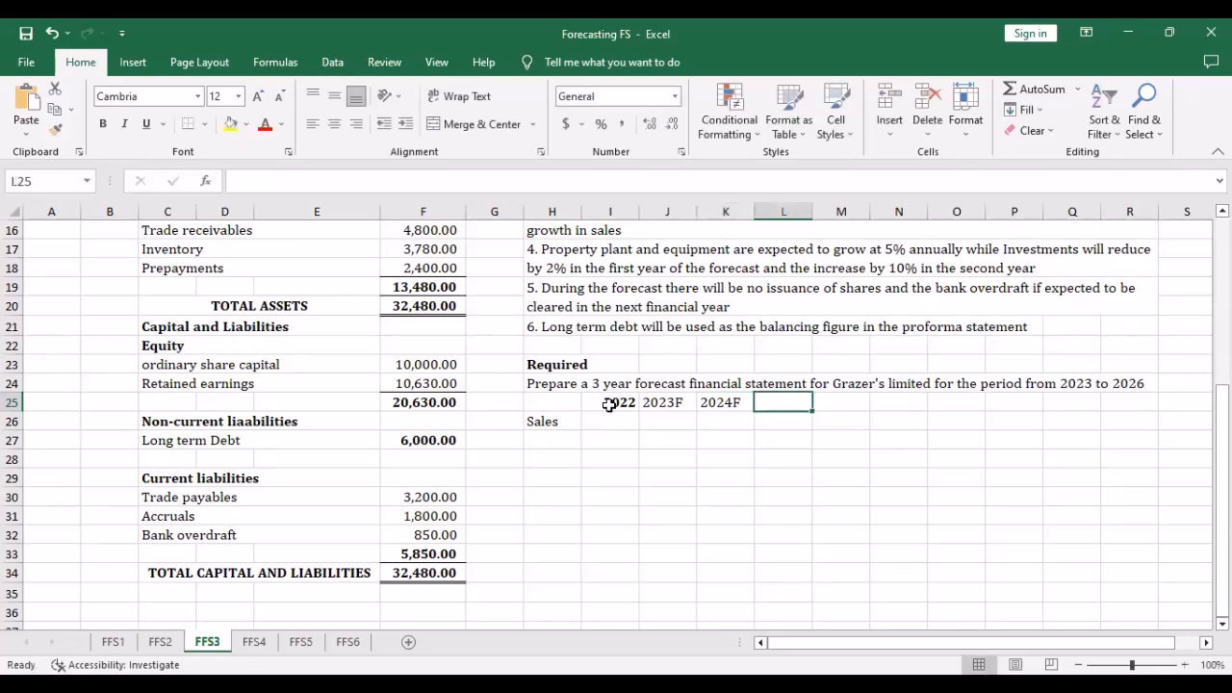
{"action": "type", "text": "2025"}
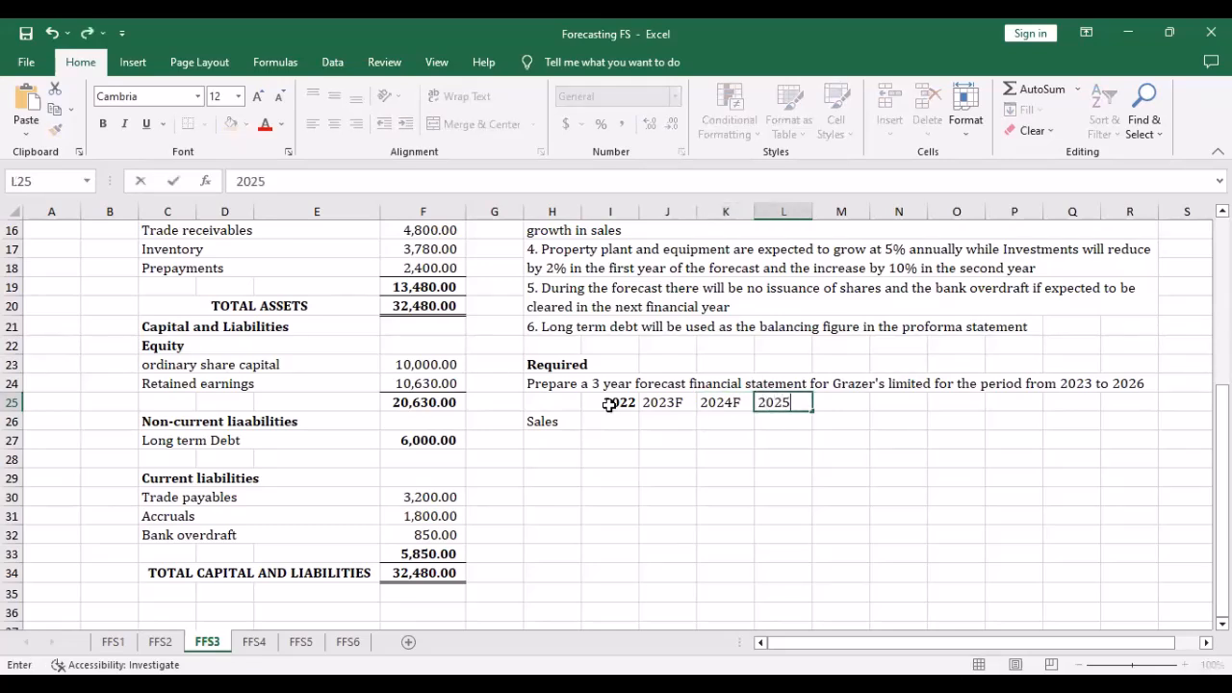
{"action": "type", "text": "F"}
{"action": "key", "text": "Return"}
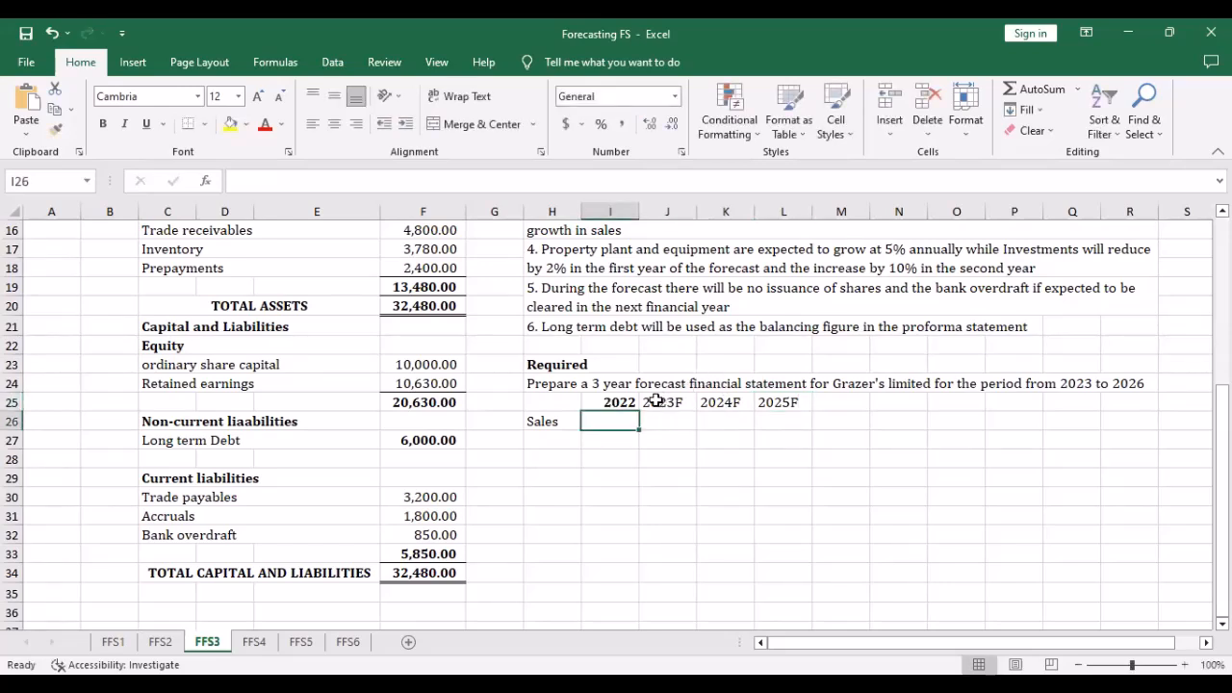
{"action": "left_click_drag", "start_coordinate": [661, 402], "coordinate": [767, 402]}
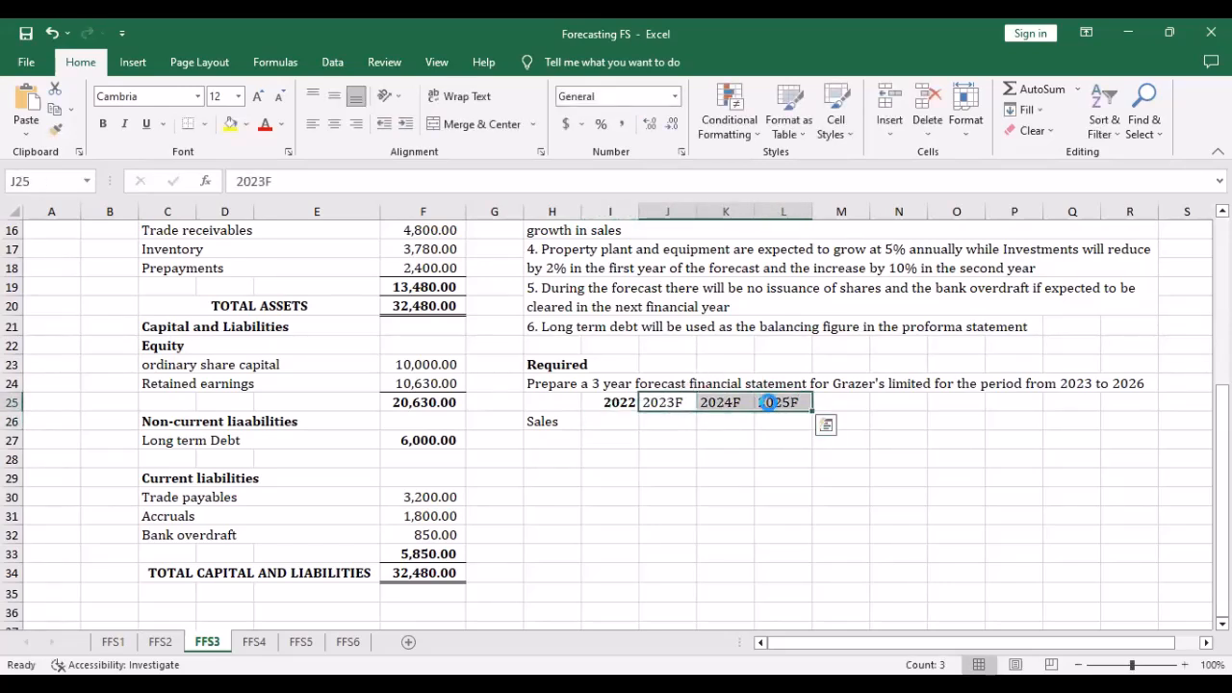
{"action": "key", "text": "ctrl+b"}
Enter the 2022 sales figure 21890 in I26, based on the reported sales in note 1
{"action": "scroll", "coordinate": [770, 433], "scroll_direction": "up", "scroll_amount": 3}
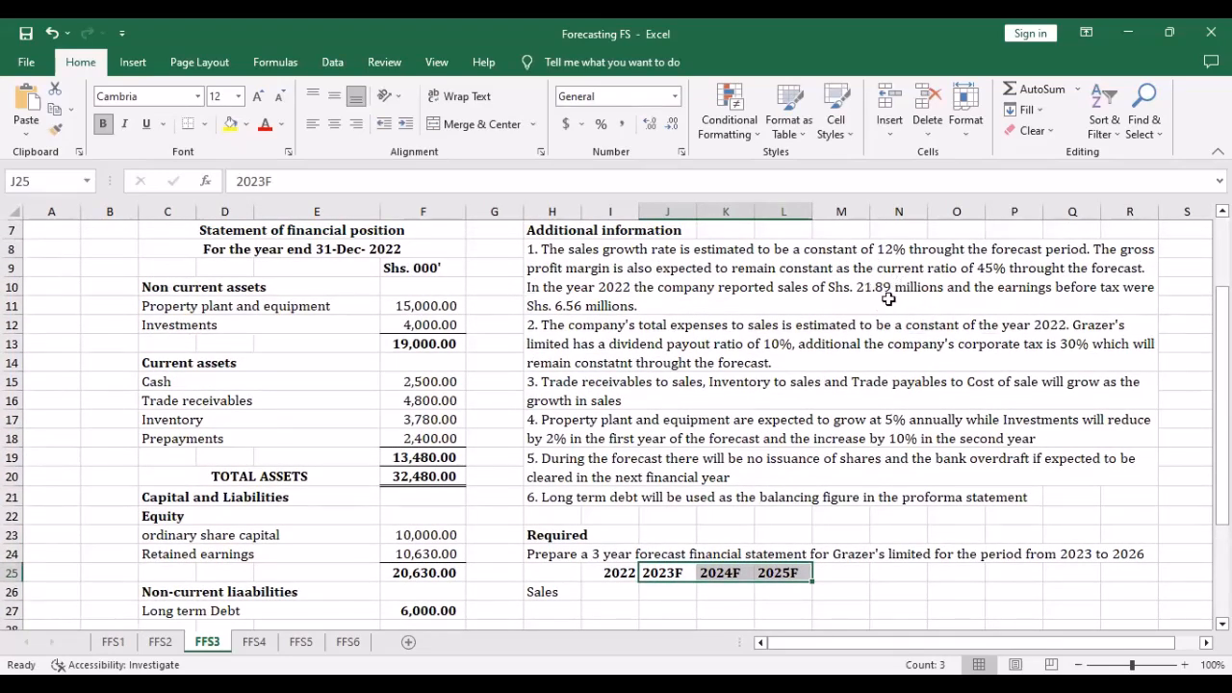
{"action": "left_click", "coordinate": [613, 591]}
{"action": "type", "text": "21890"}
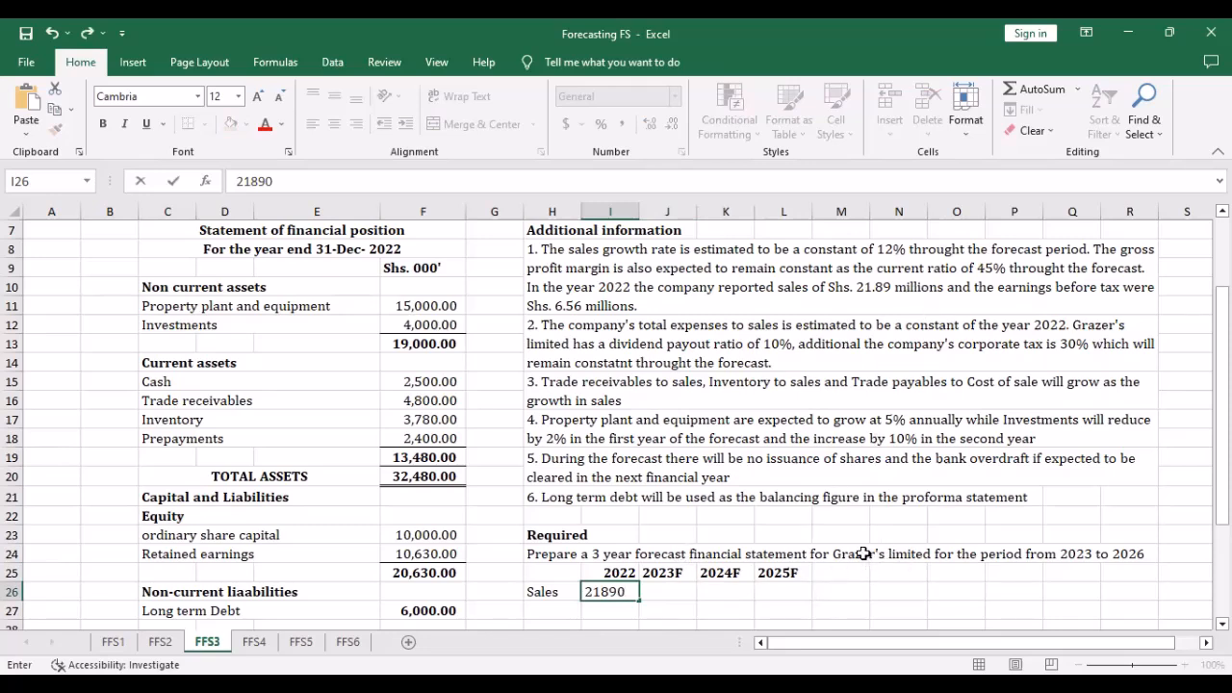
{"action": "left_click", "coordinate": [819, 607]}
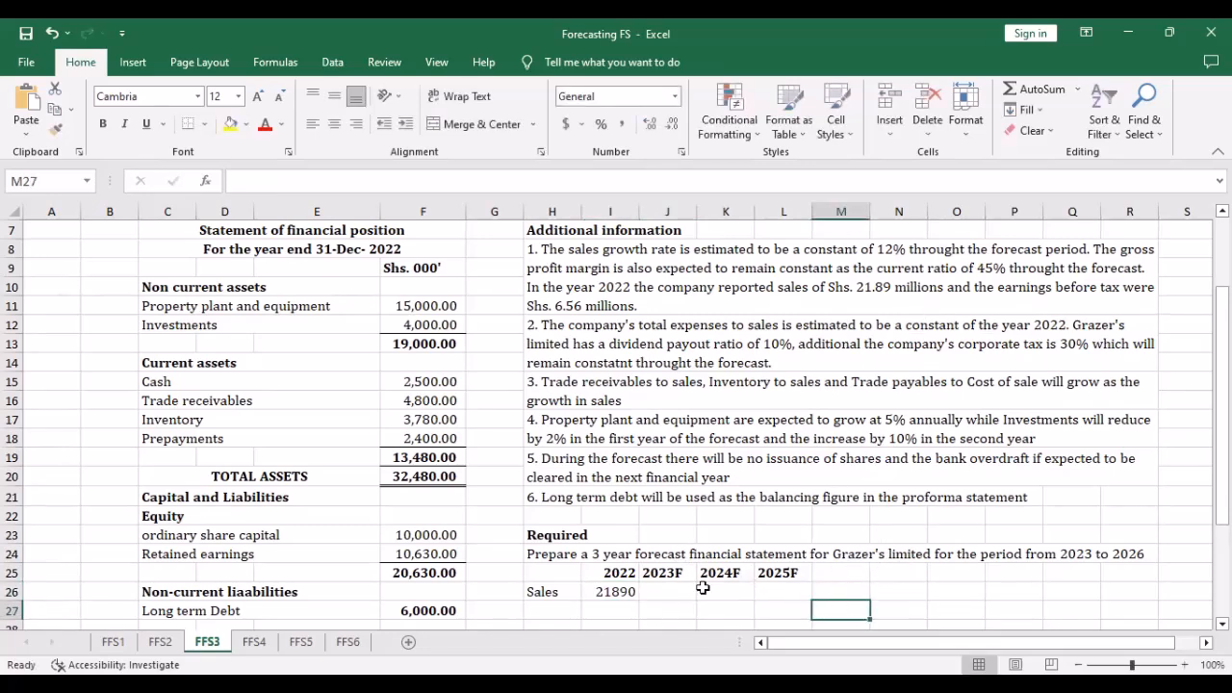
Calculate the 2023F sales in J26 with 12% growth using the formula =I26*1.12
{"action": "left_click", "coordinate": [667, 590]}
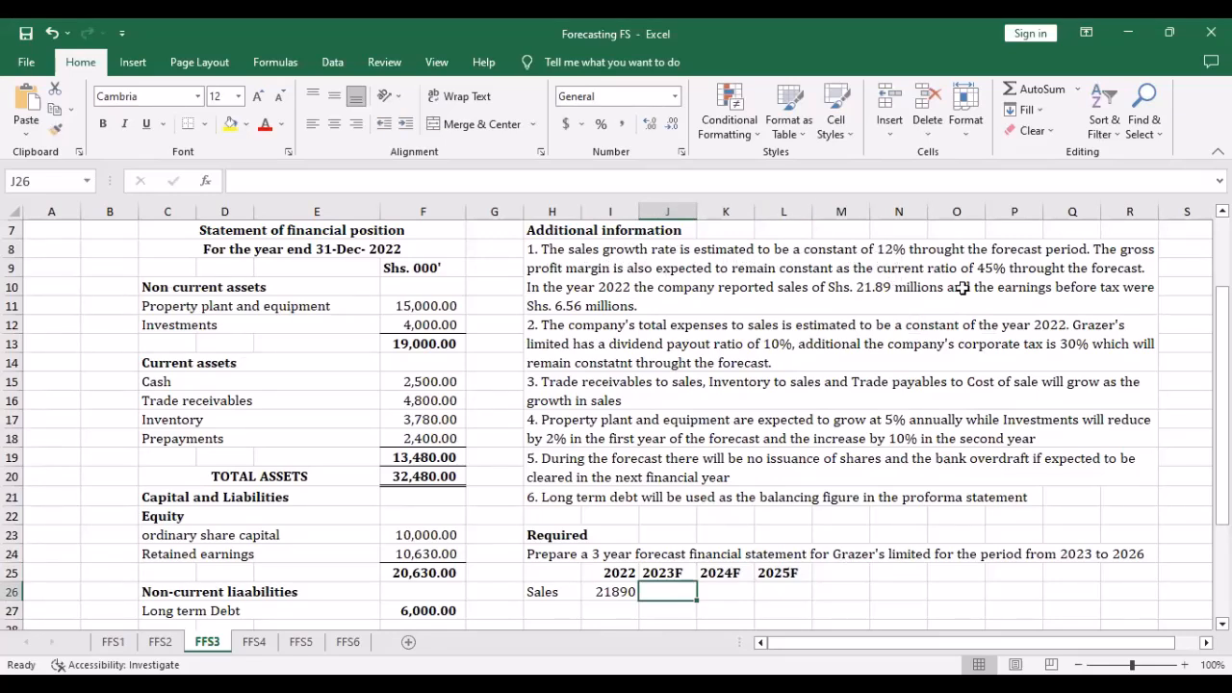
{"action": "type", "text": "="}
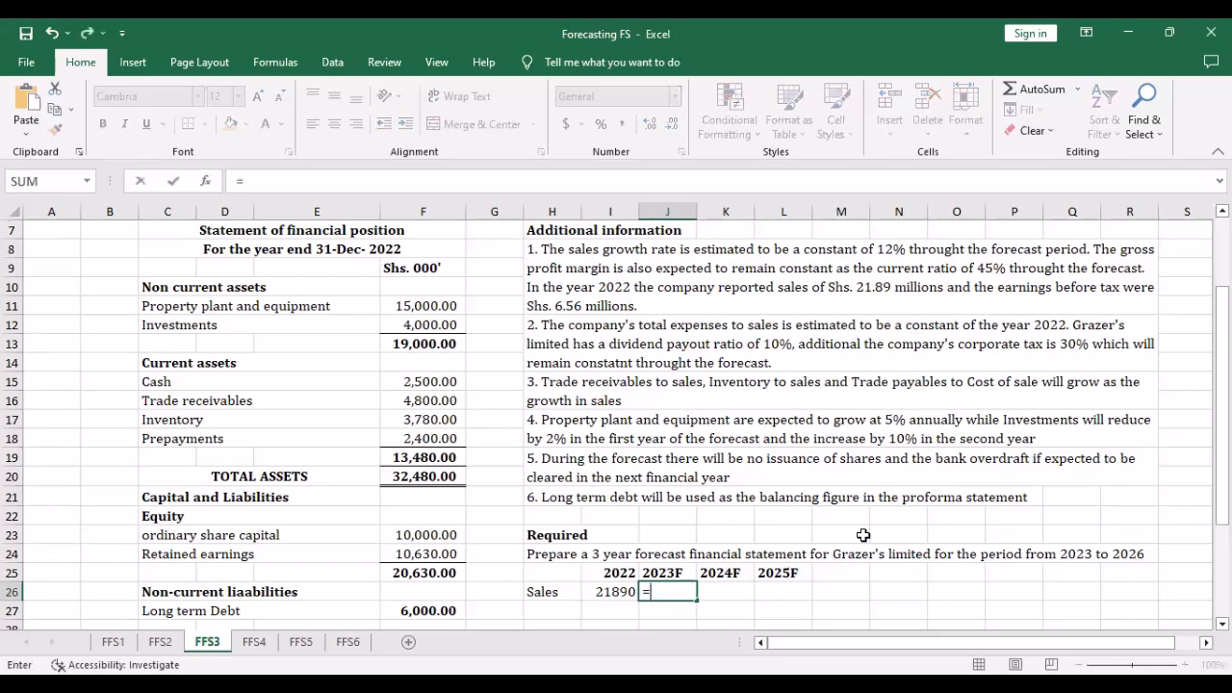
{"action": "left_click", "coordinate": [617, 593]}
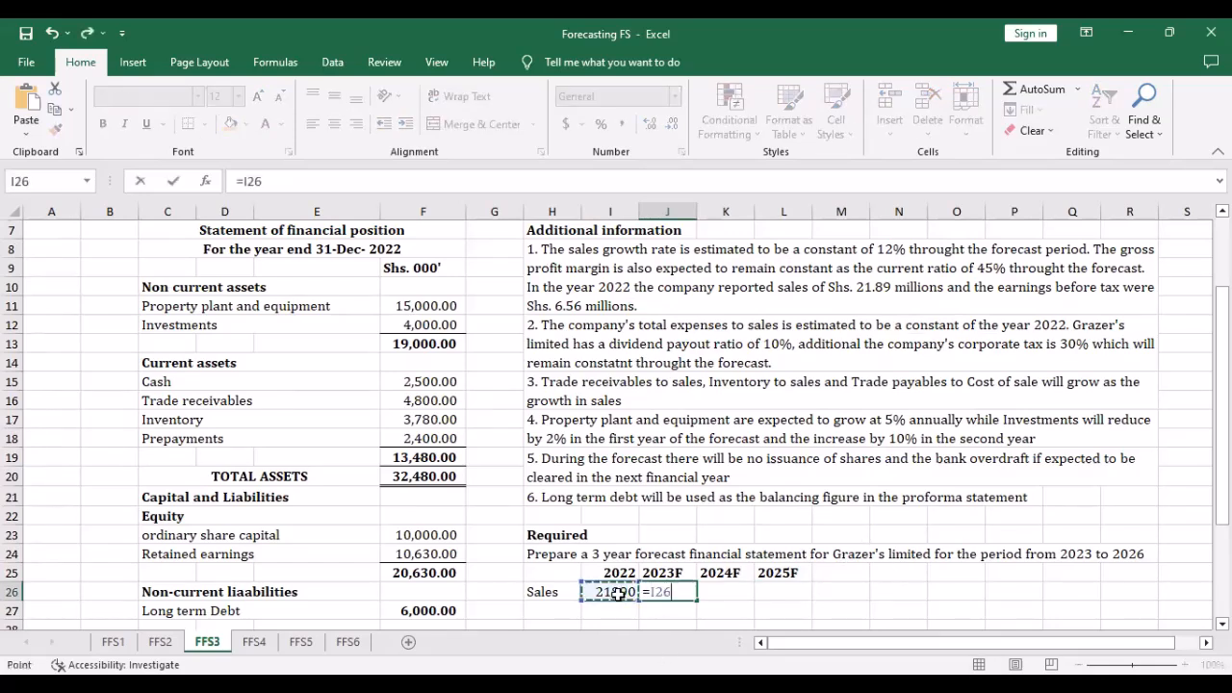
{"action": "type", "text": "*"}
{"action": "key", "text": "BackSpace"}
{"action": "key", "text": "BackSpace"}
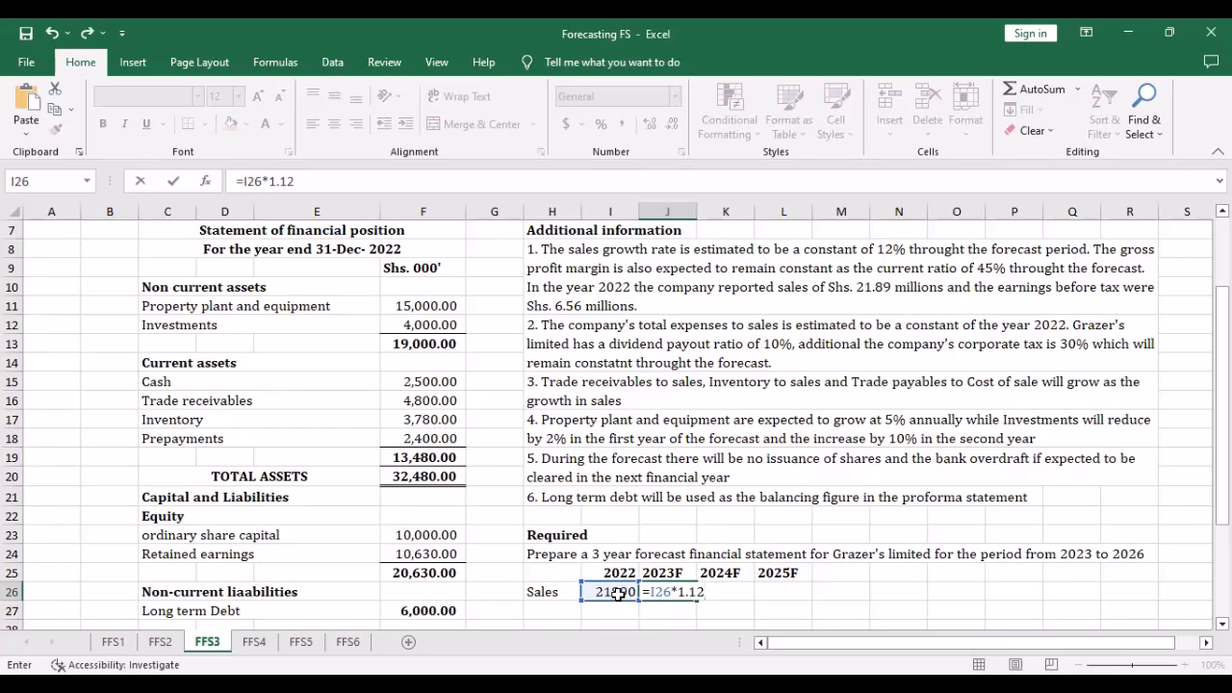
{"action": "key", "text": "Return"}
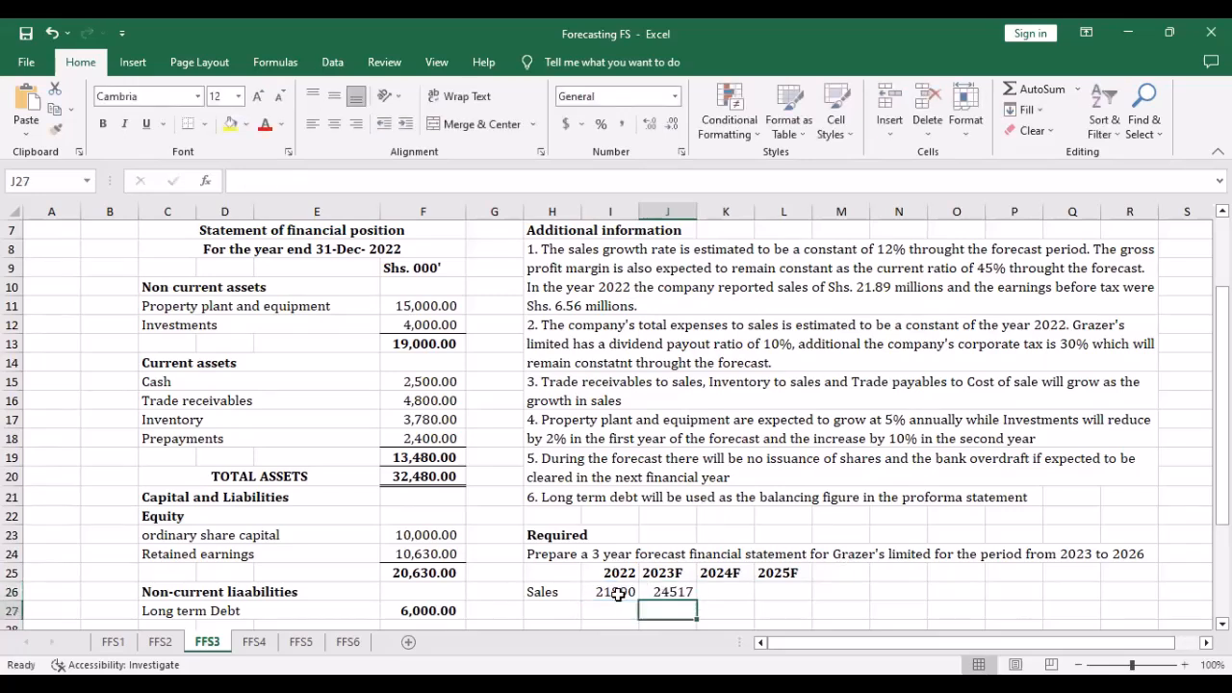
Fill the J26 sales growth formula across to L26 for 2024F and 2025F
{"action": "left_click", "coordinate": [667, 591]}
{"action": "left_click_drag", "start_coordinate": [695, 599], "coordinate": [806, 593]}
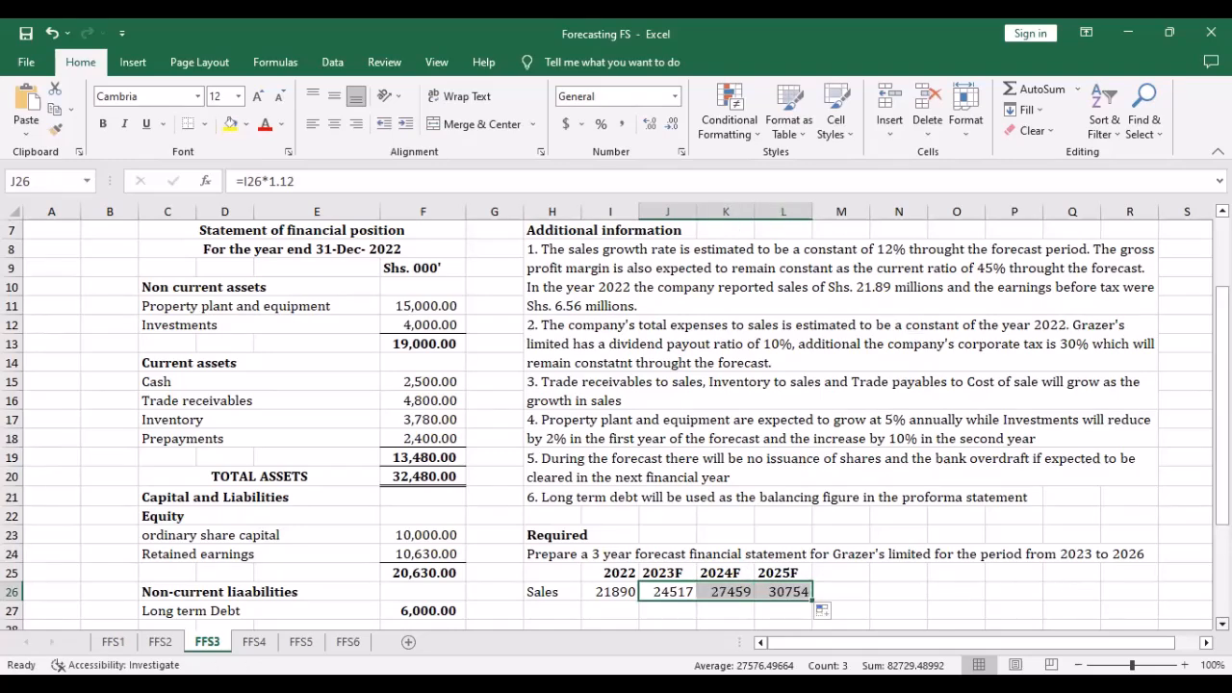
{"action": "scroll", "coordinate": [1155, 350], "scroll_direction": "down", "scroll_amount": 1}
{"action": "left_click", "coordinate": [1223, 211]}
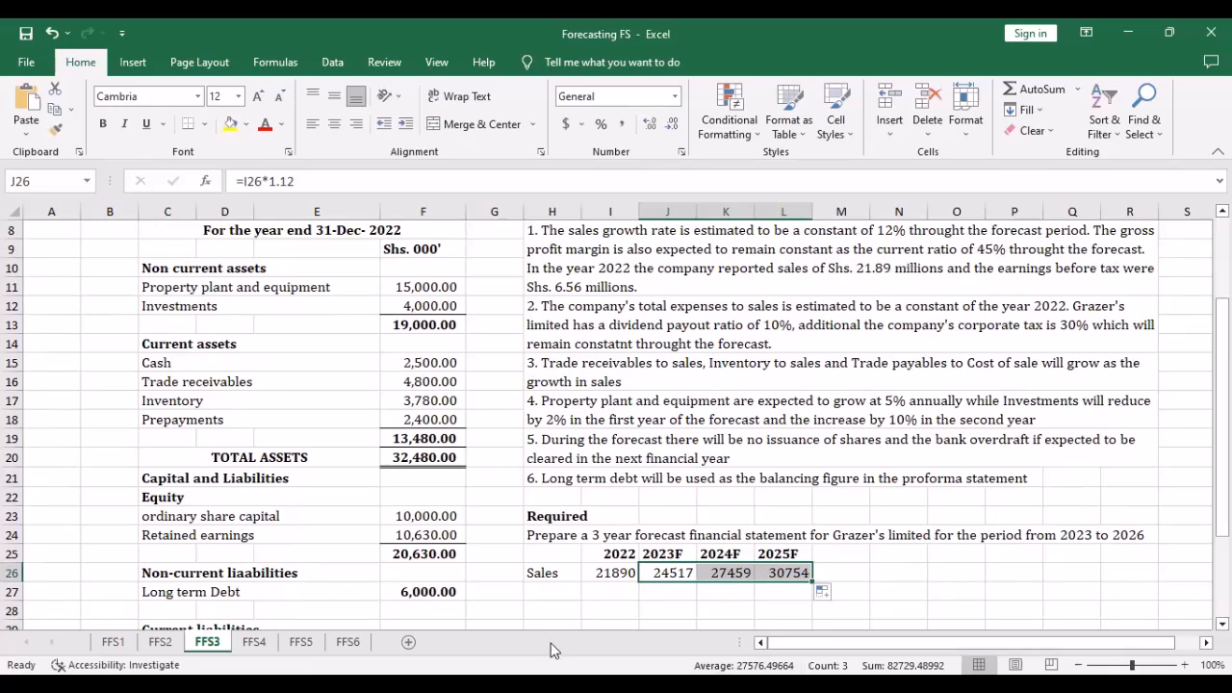
Add a bold GP row label in H28 for gross profit
{"action": "left_click", "coordinate": [546, 609]}
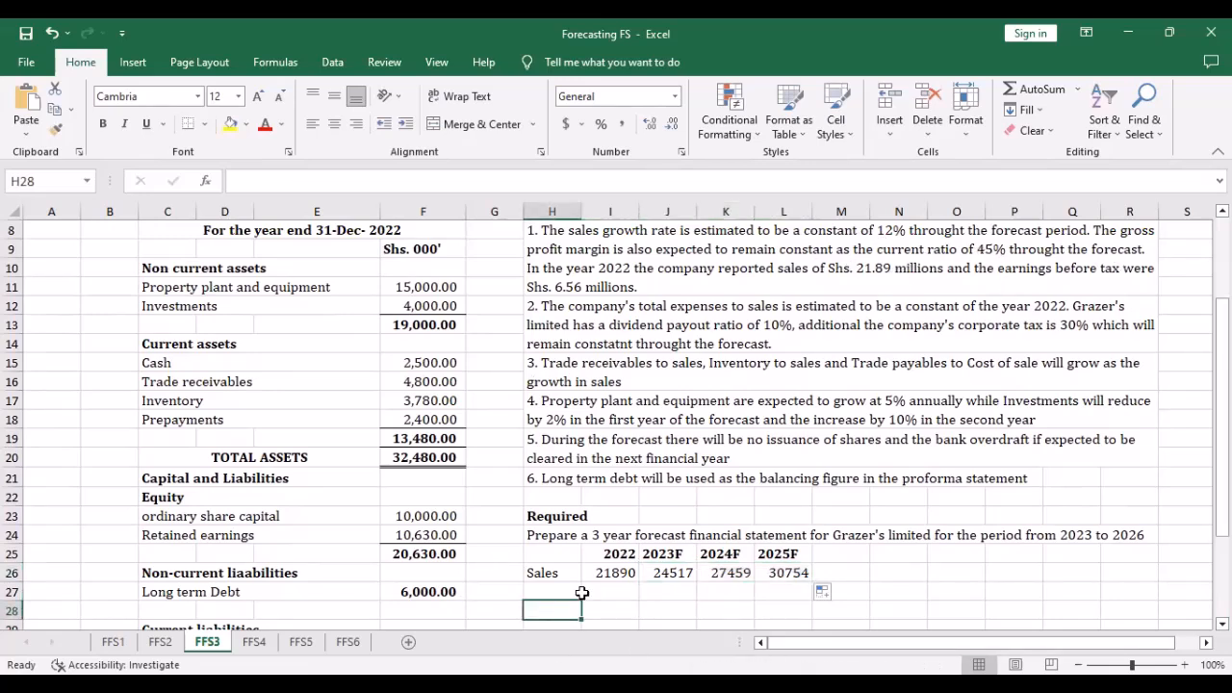
{"action": "key", "text": "ctrl+b"}
{"action": "type", "text": "GP"}
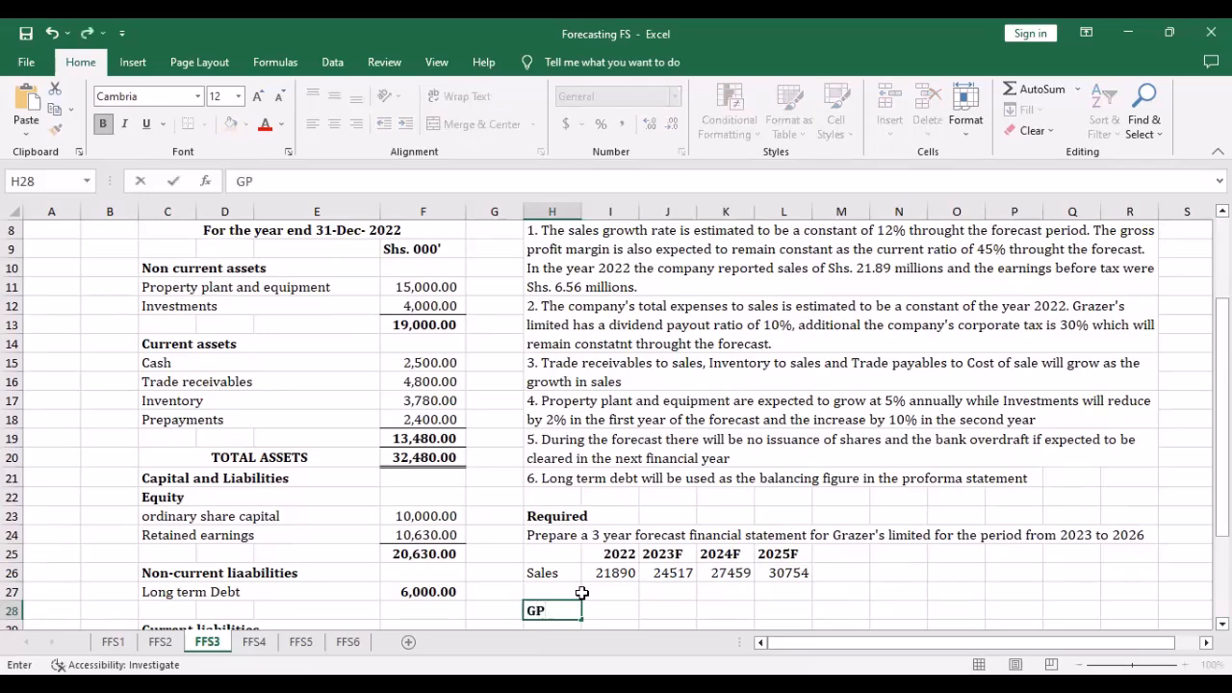
Calculate gross profit in I28 at the 45% margin with =.45*I26 and fill the formula across to L28
{"action": "left_click", "coordinate": [604, 609]}
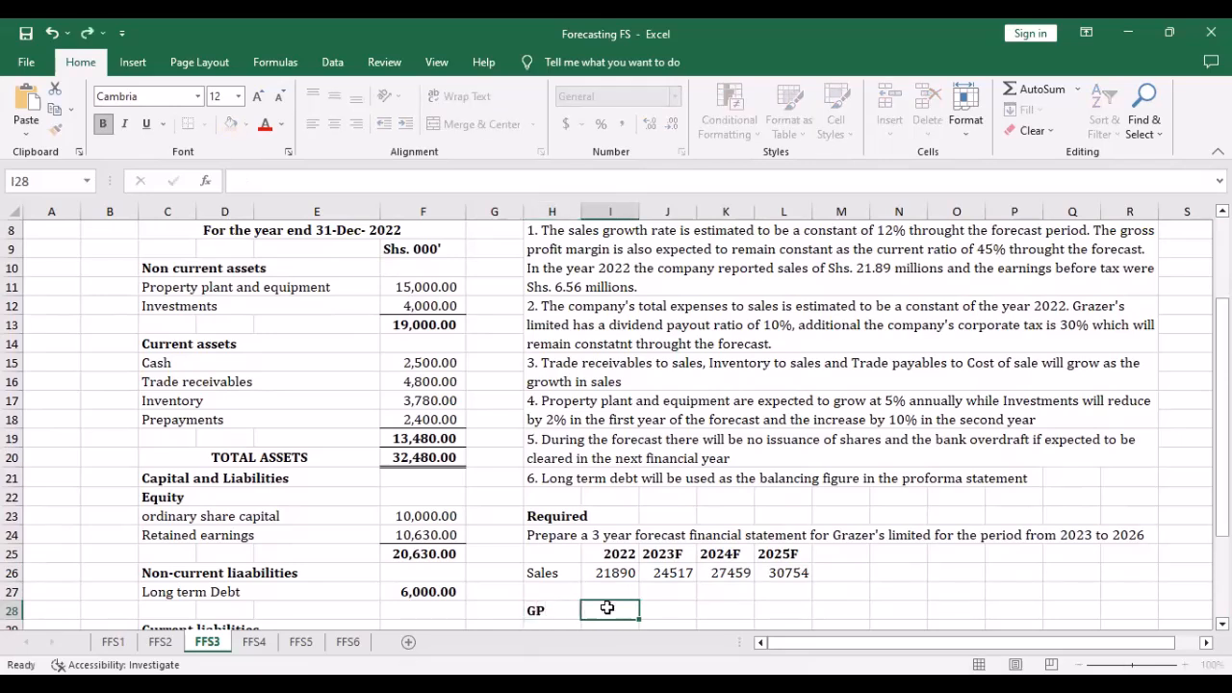
{"action": "type", "text": "="}
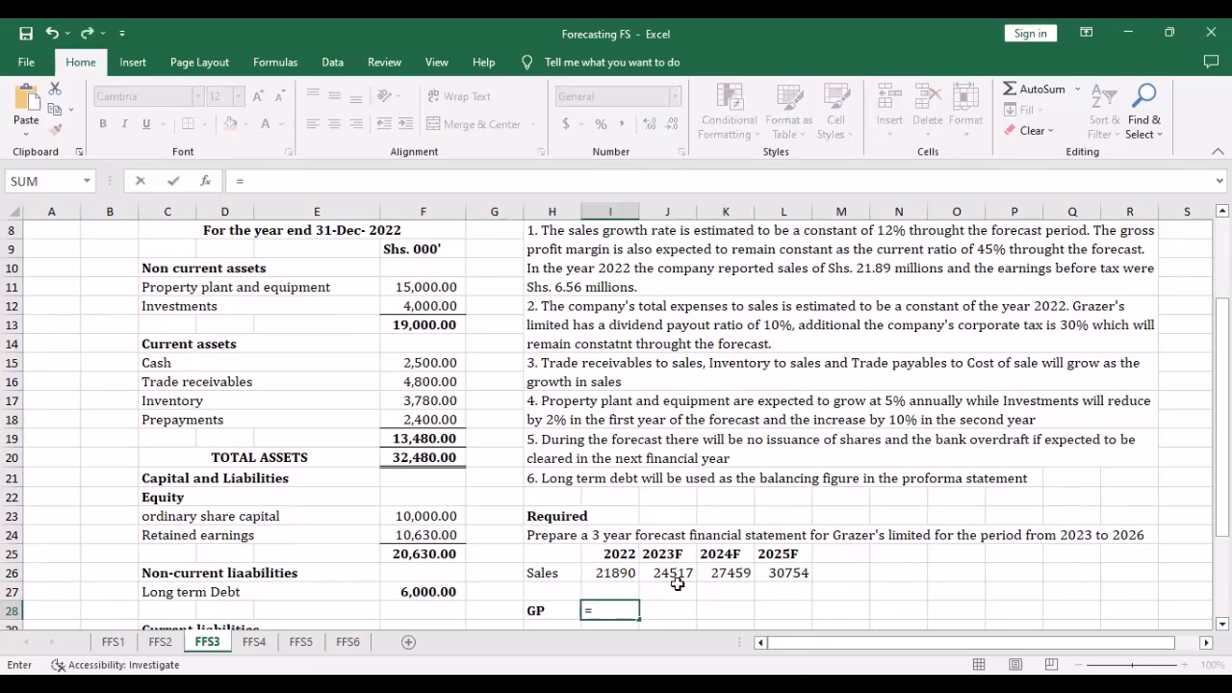
{"action": "type", "text": ".45"}
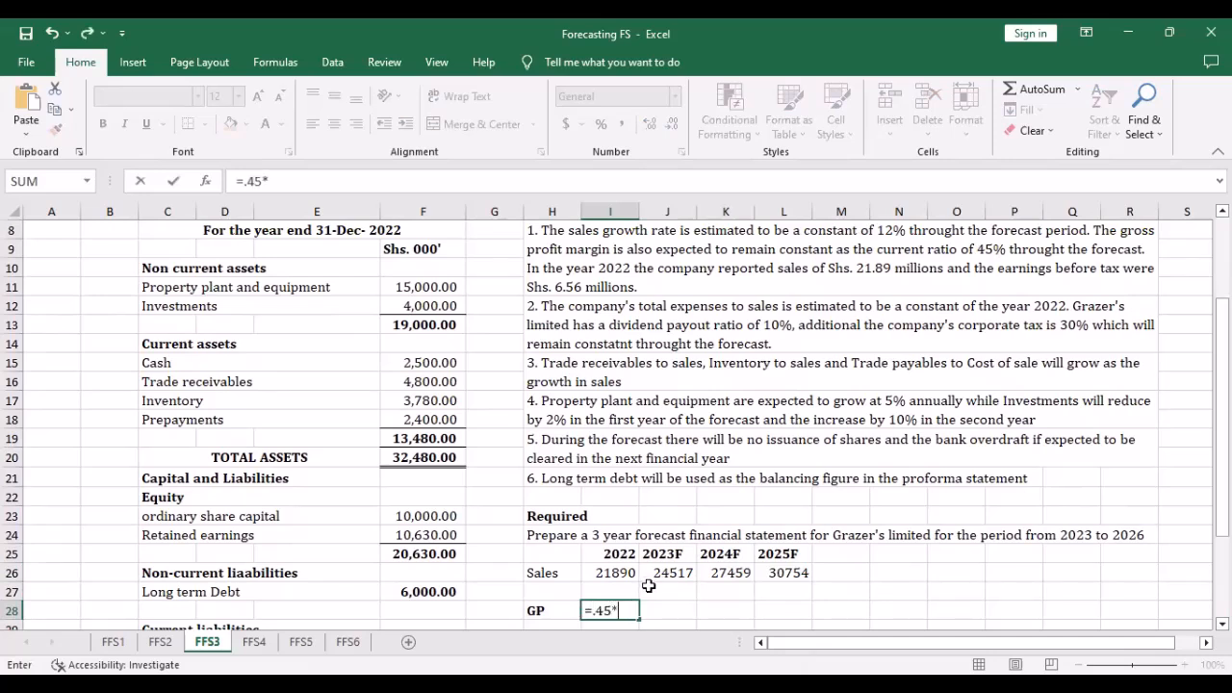
{"action": "type", "text": "*"}
{"action": "left_click", "coordinate": [612, 573]}
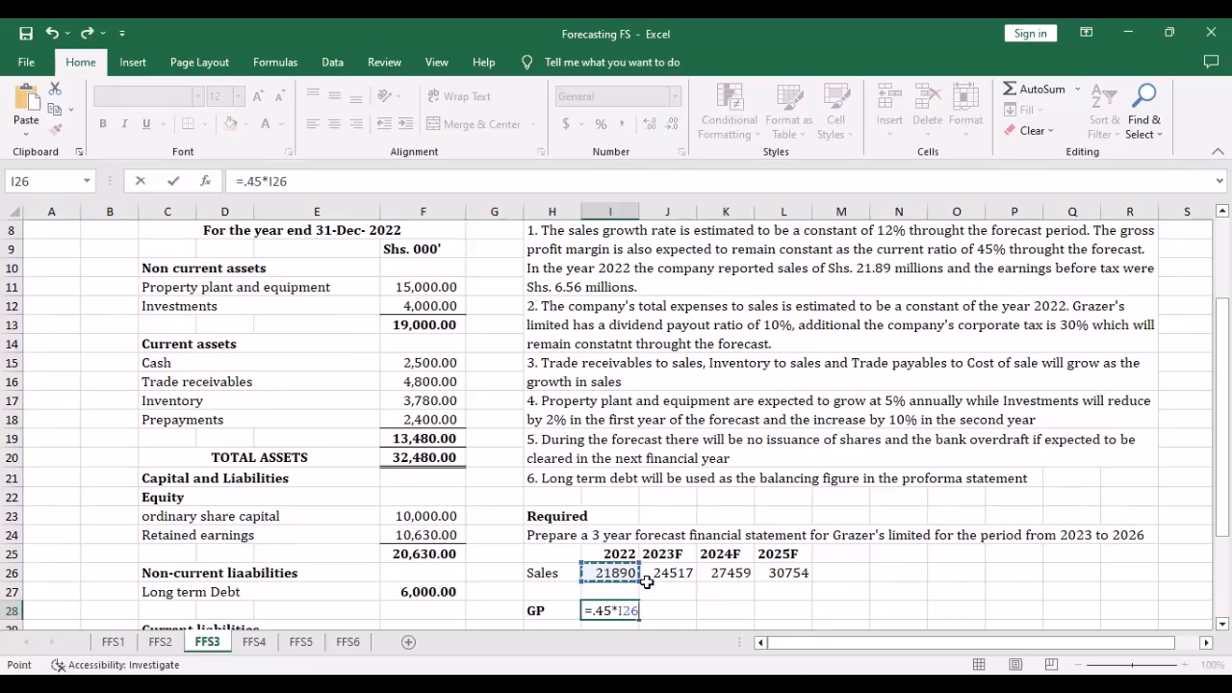
{"action": "key", "text": "Return"}
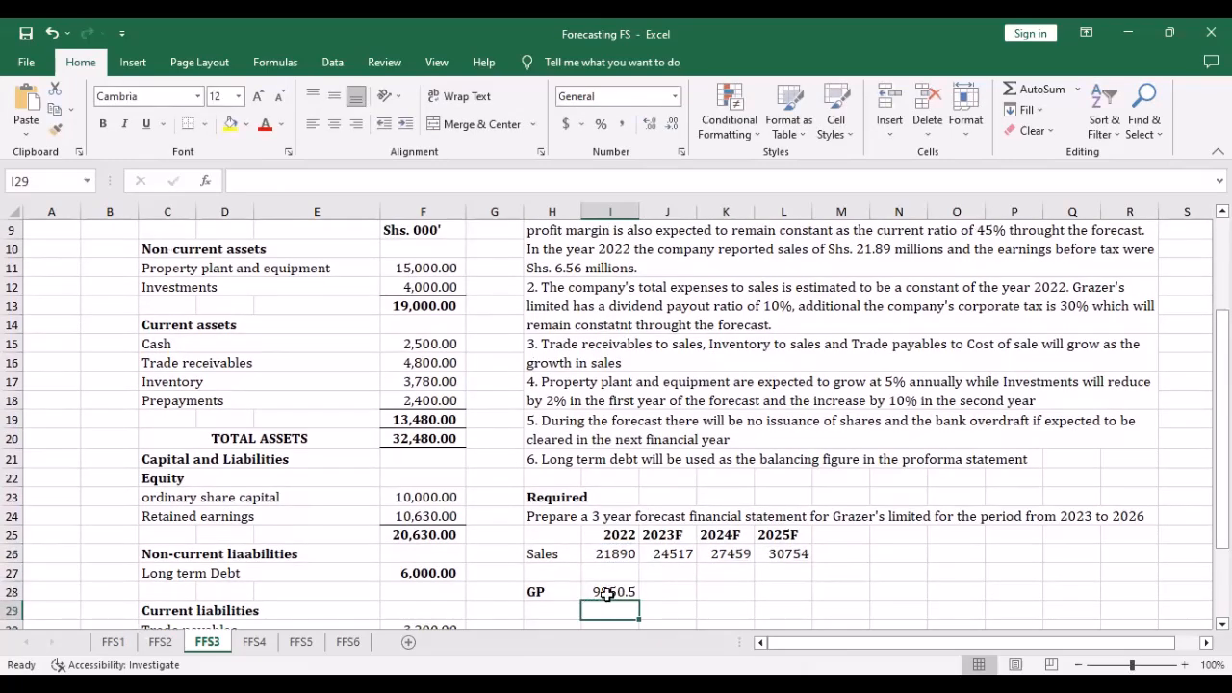
{"action": "left_click", "coordinate": [609, 591]}
{"action": "left_click_drag", "start_coordinate": [638, 601], "coordinate": [807, 597]}
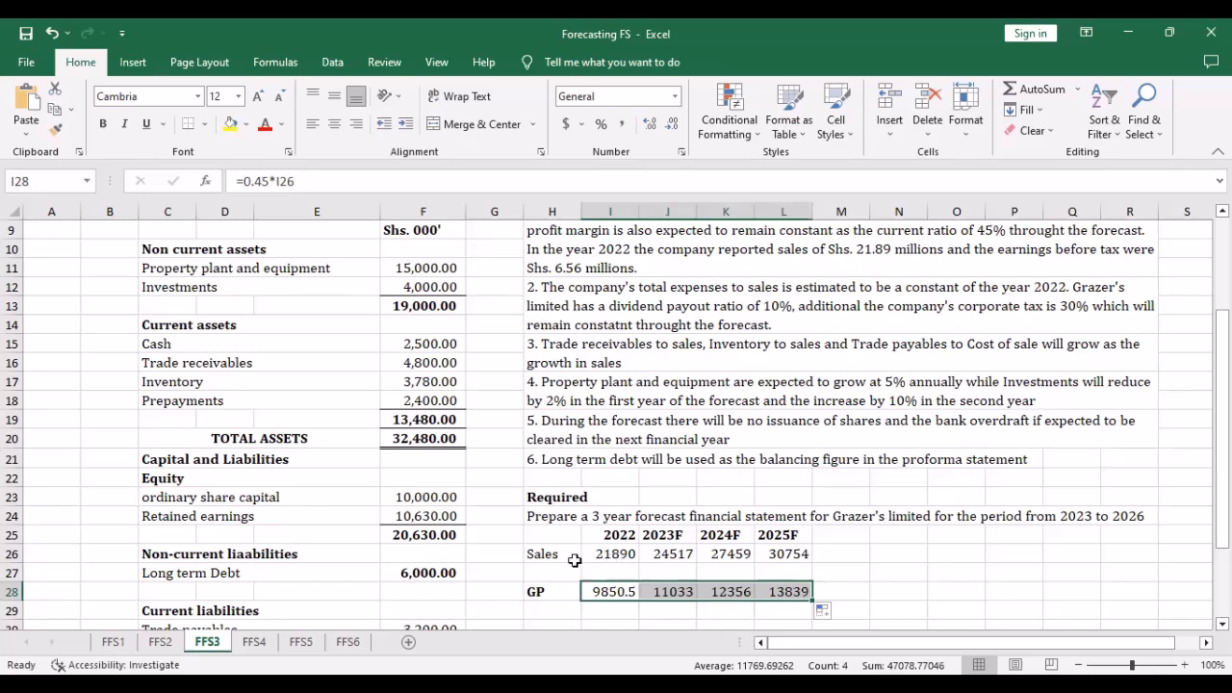
Label the row between Sales and GP as COS in H27
{"action": "left_click", "coordinate": [540, 574]}
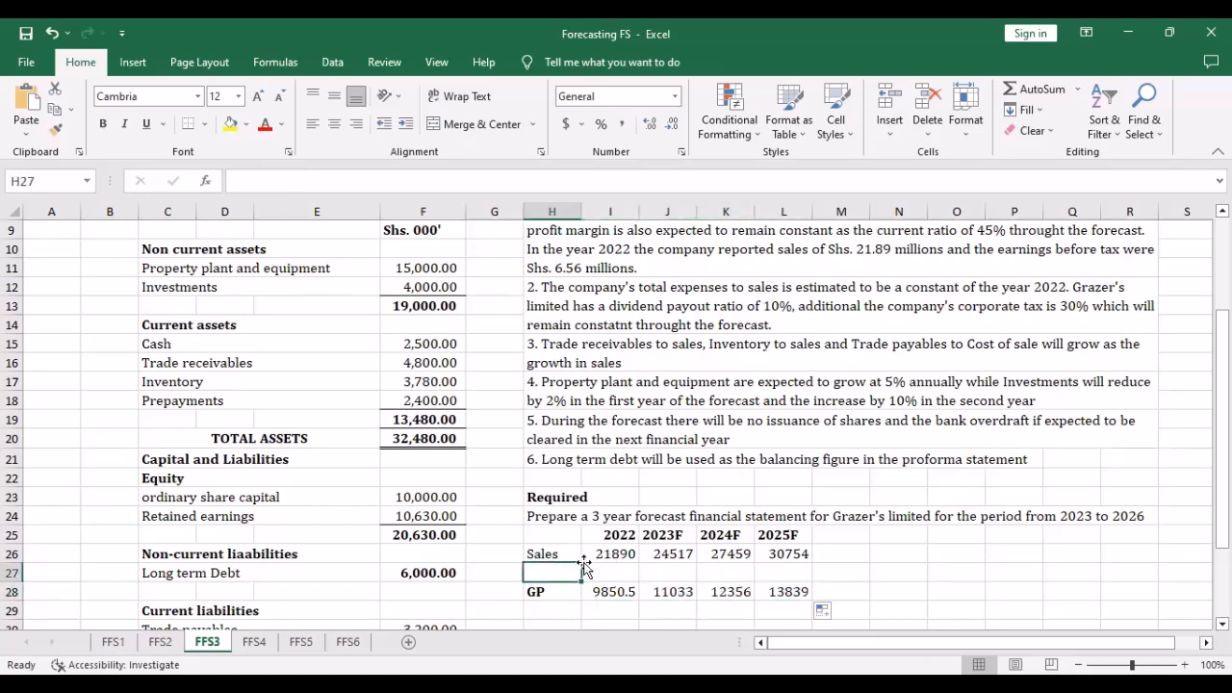
{"action": "type", "text": "COS"}
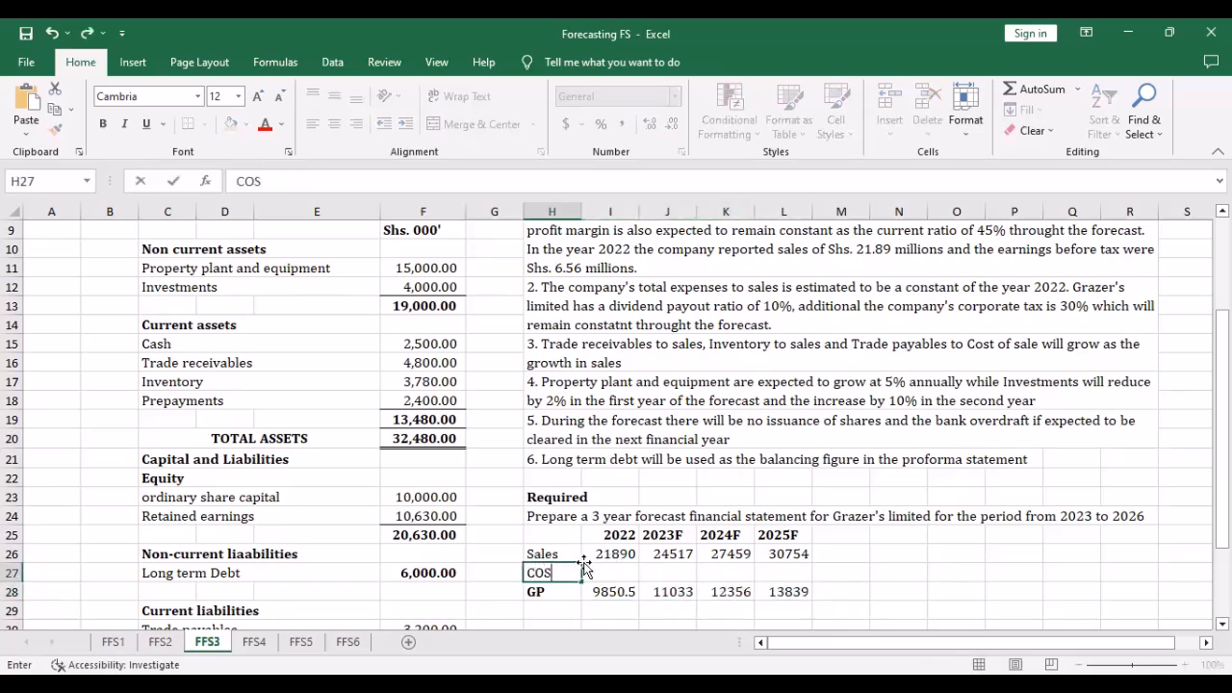
{"action": "left_click_drag", "start_coordinate": [601, 557], "coordinate": [597, 575]}
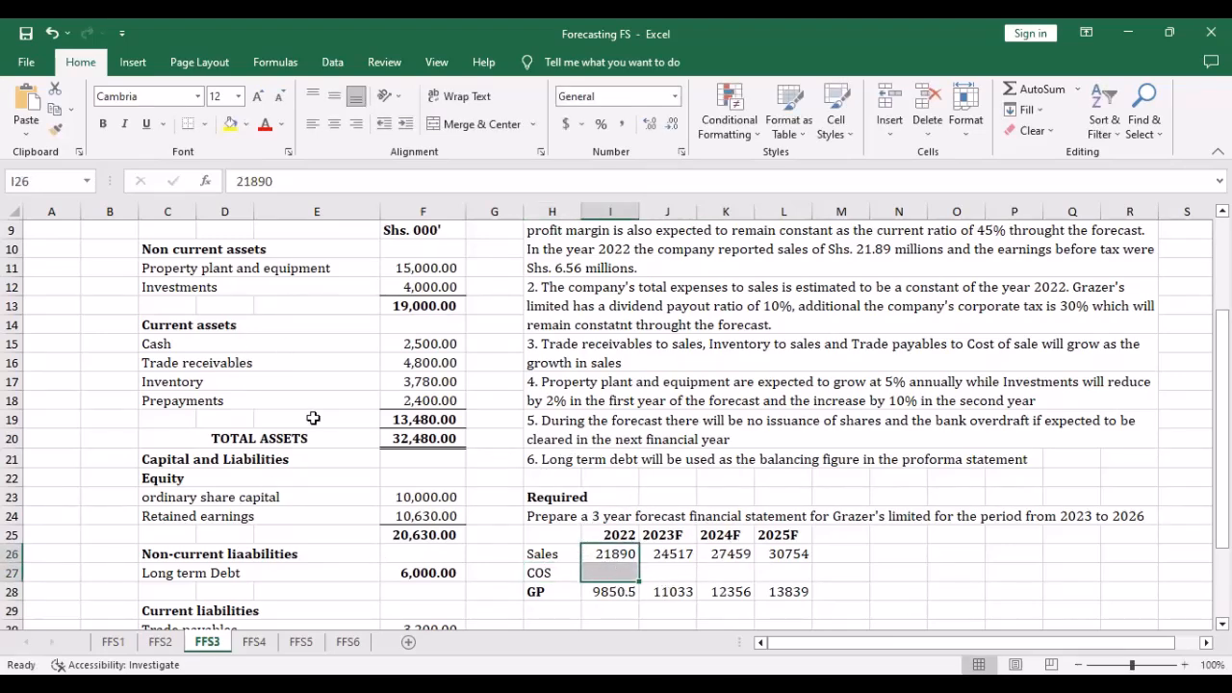
Calculate the 2022 cost of sales in I27 as a negative figure with the formula =I28-I26
{"action": "scroll", "coordinate": [276, 337], "scroll_direction": "up", "scroll_amount": 2}
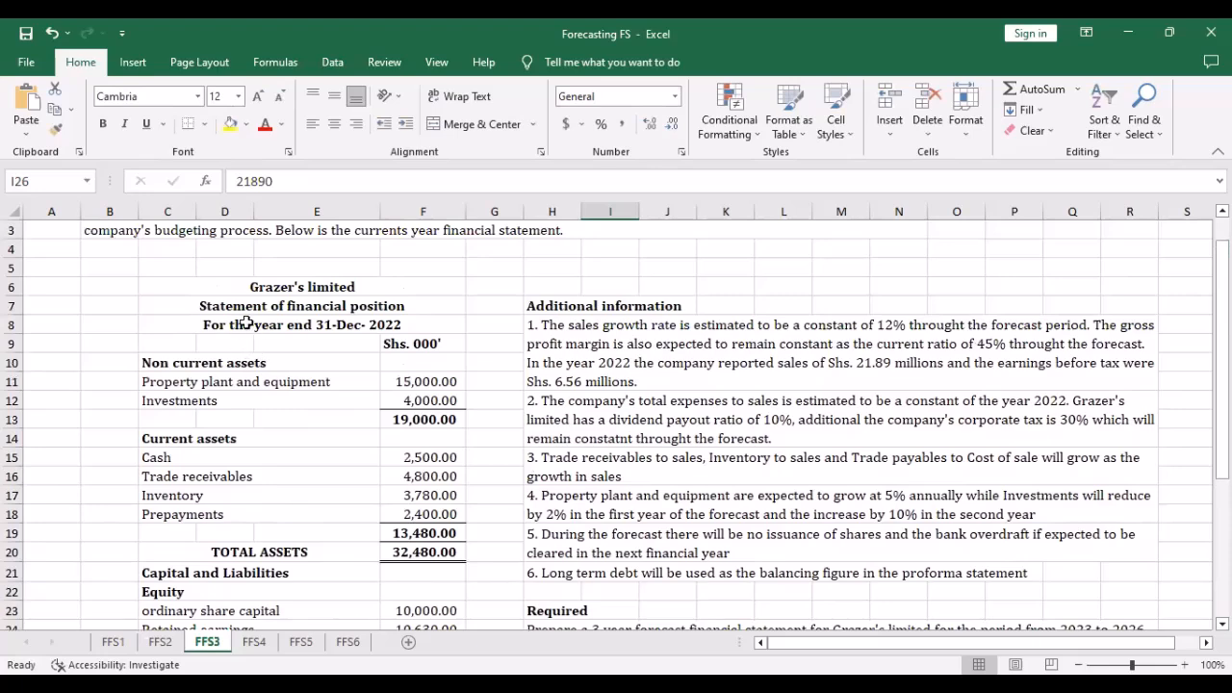
{"action": "scroll", "coordinate": [531, 363], "scroll_direction": "down", "scroll_amount": 4}
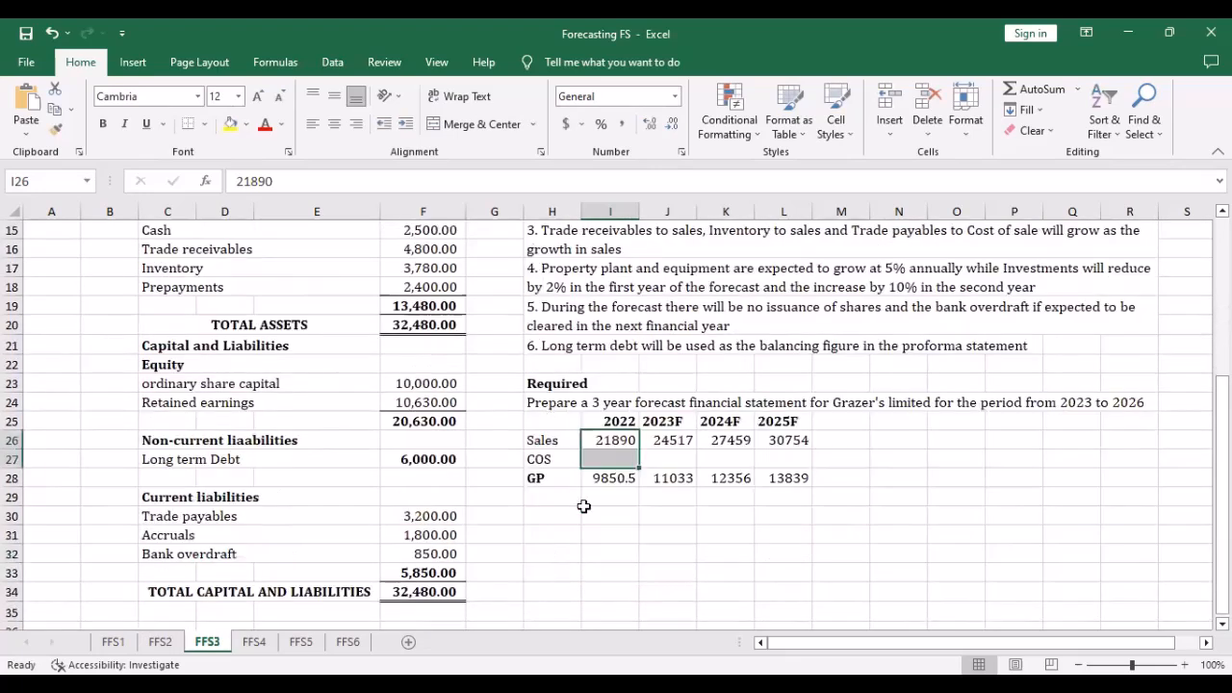
{"action": "left_click", "coordinate": [624, 457]}
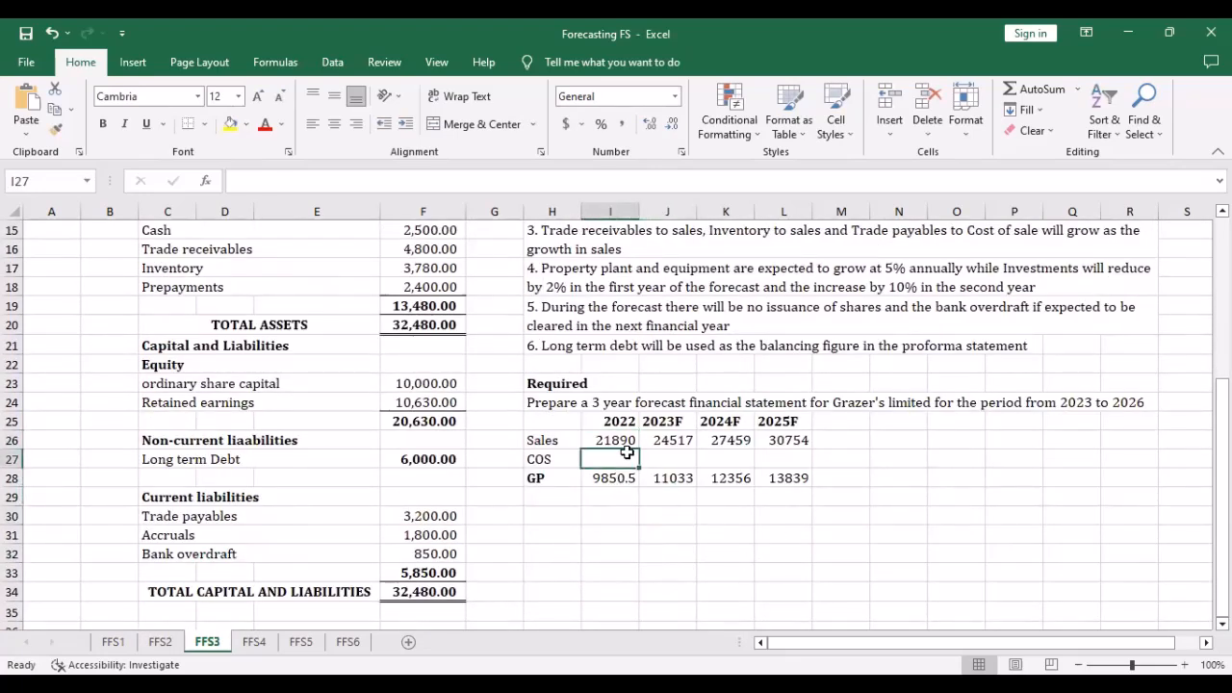
{"action": "type", "text": "="}
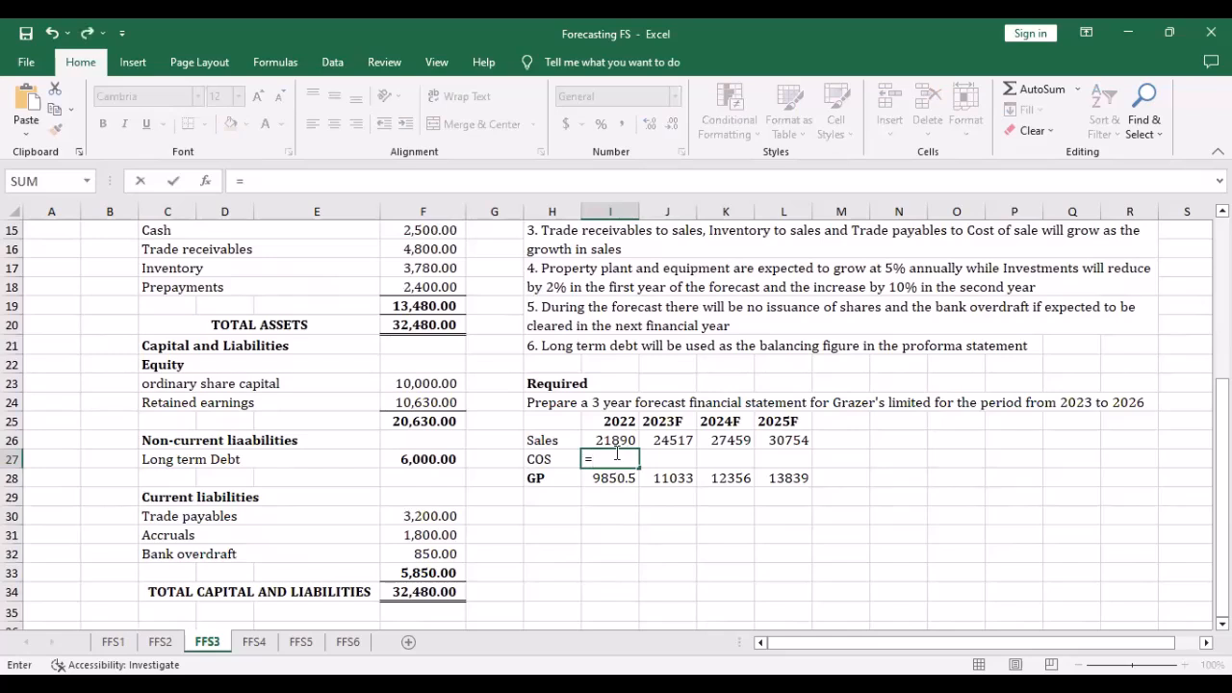
{"action": "left_click", "coordinate": [616, 481]}
{"action": "type", "text": "-"}
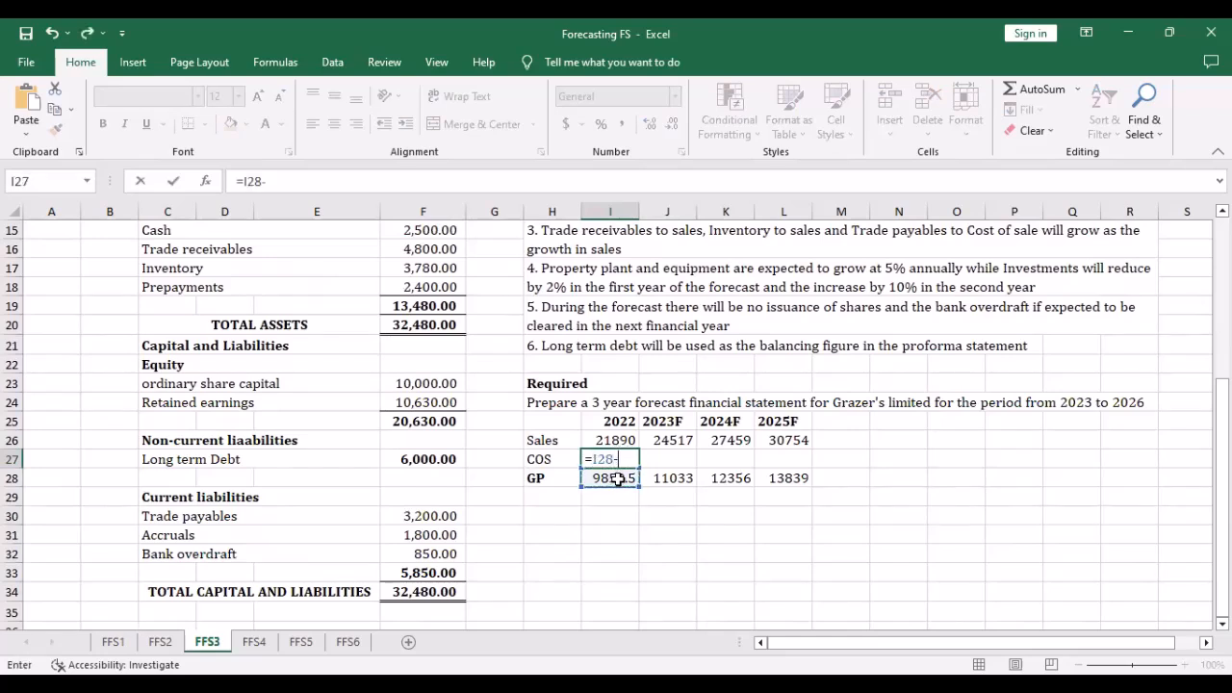
{"action": "left_click", "coordinate": [627, 440]}
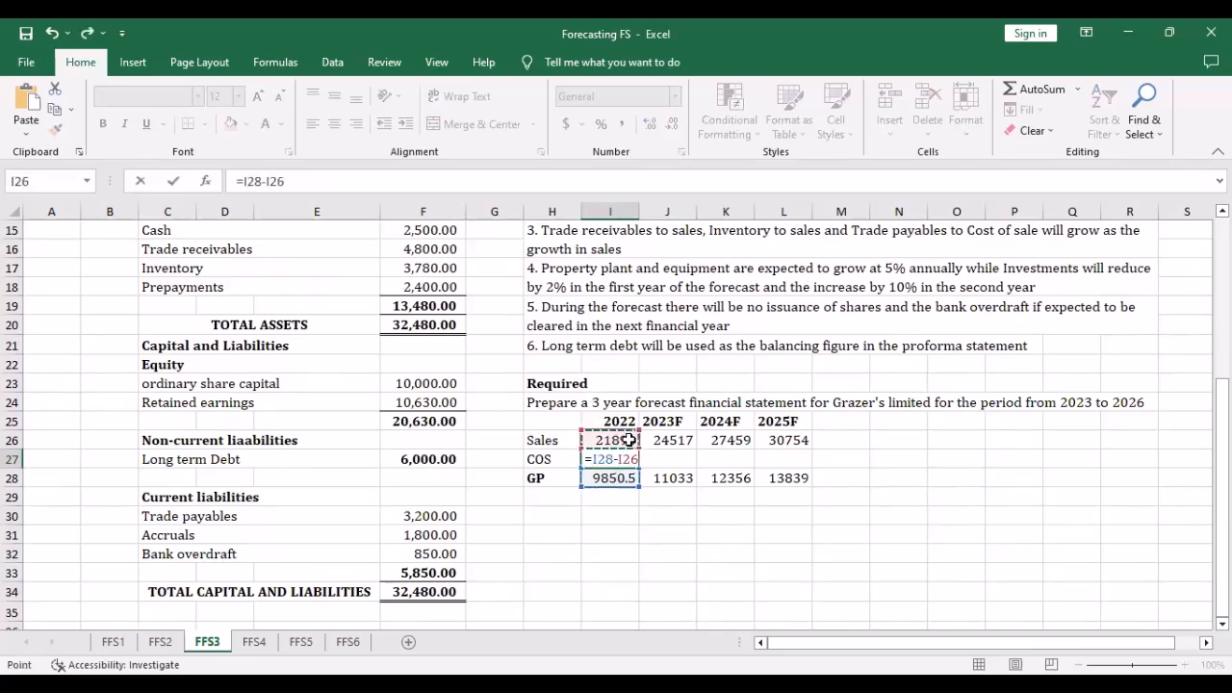
{"action": "key", "text": "Return"}
Apply comma style to the cost of sales in I27 and fill its formula across to L27
{"action": "left_click", "coordinate": [624, 459]}
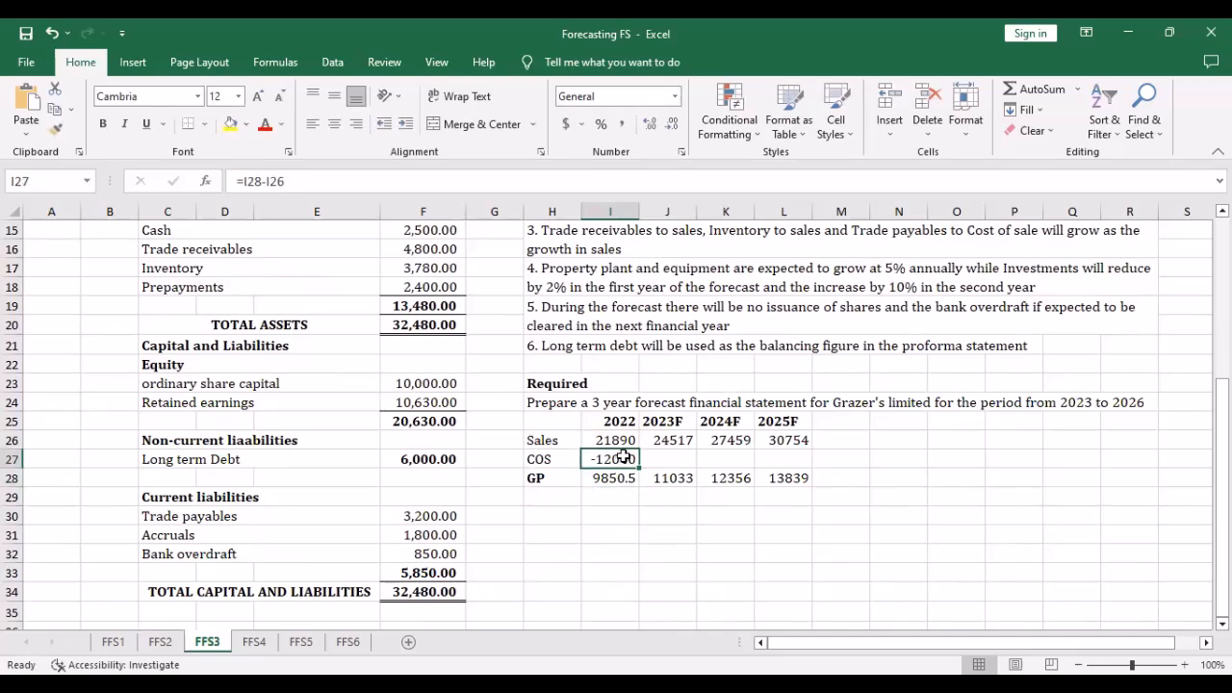
{"action": "left_click", "coordinate": [622, 124]}
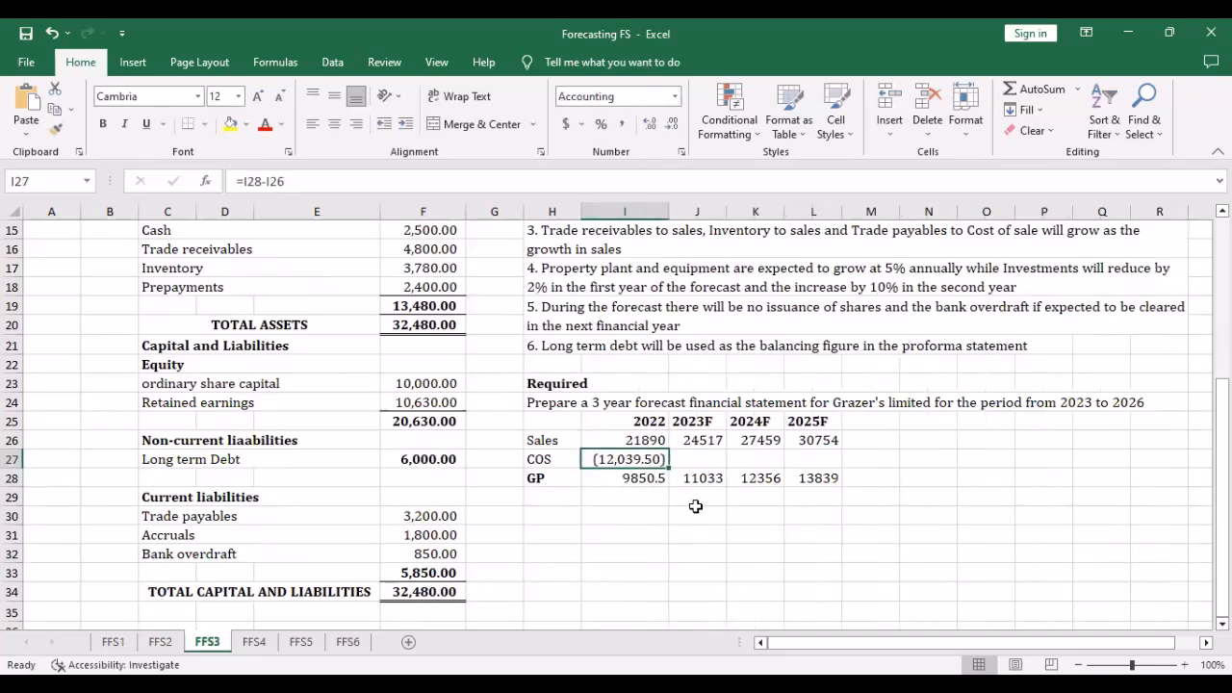
{"action": "left_click_drag", "start_coordinate": [667, 467], "coordinate": [834, 469]}
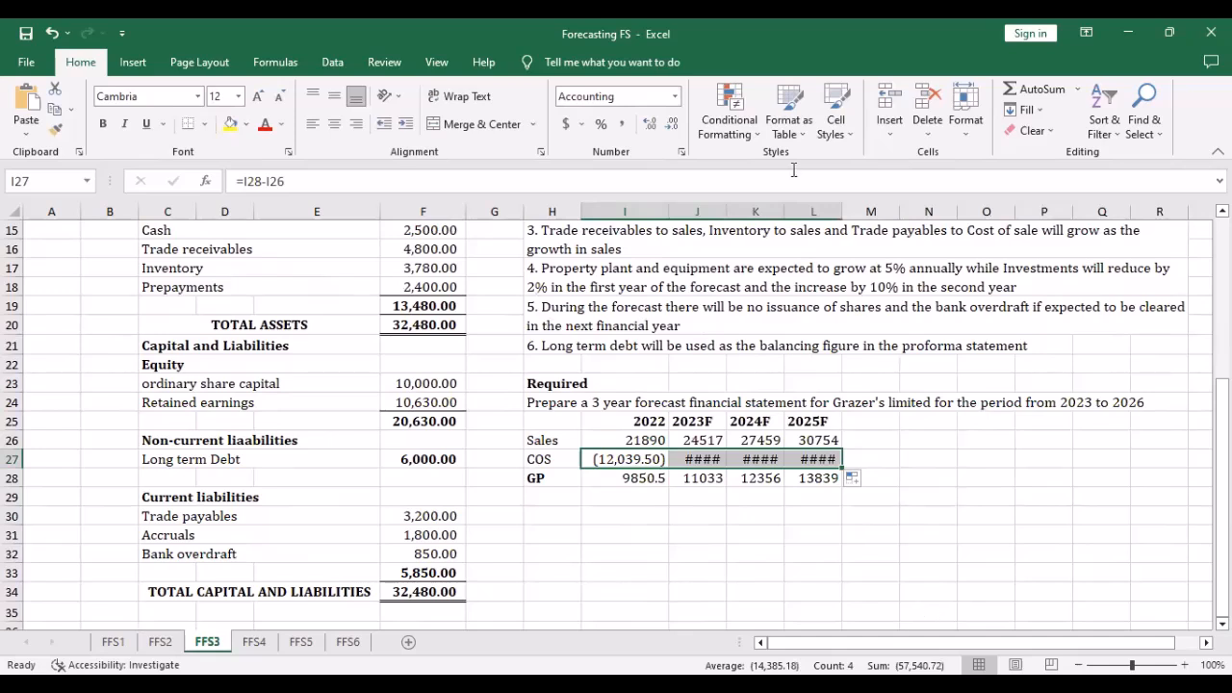
Autofit the widths of columns J, K and L so the forecast figures fit
{"action": "double_click", "coordinate": [727, 212]}
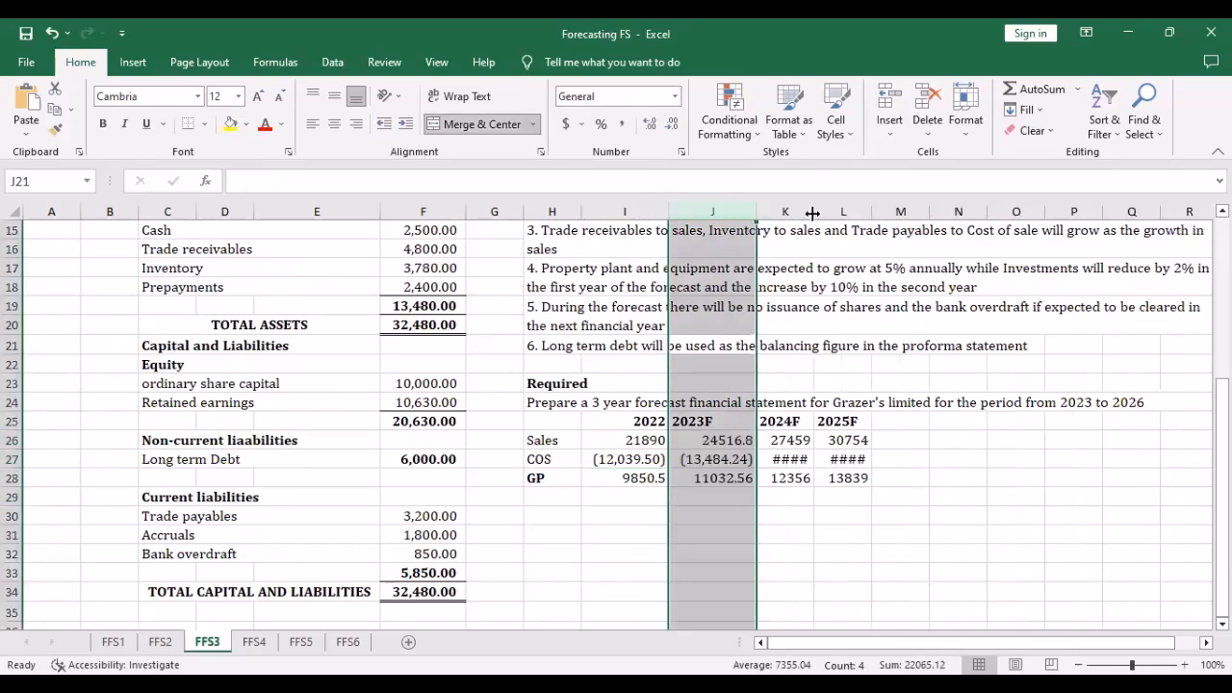
{"action": "double_click", "coordinate": [812, 212]}
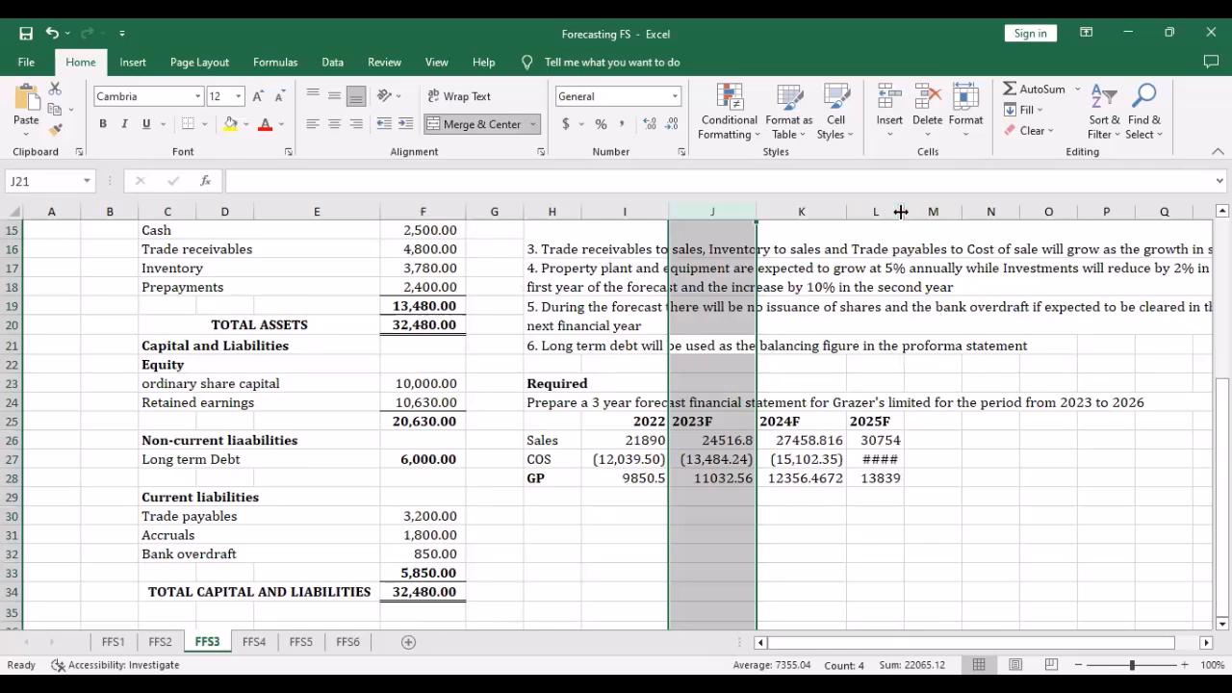
{"action": "double_click", "coordinate": [901, 211]}
{"action": "left_click", "coordinate": [894, 524]}
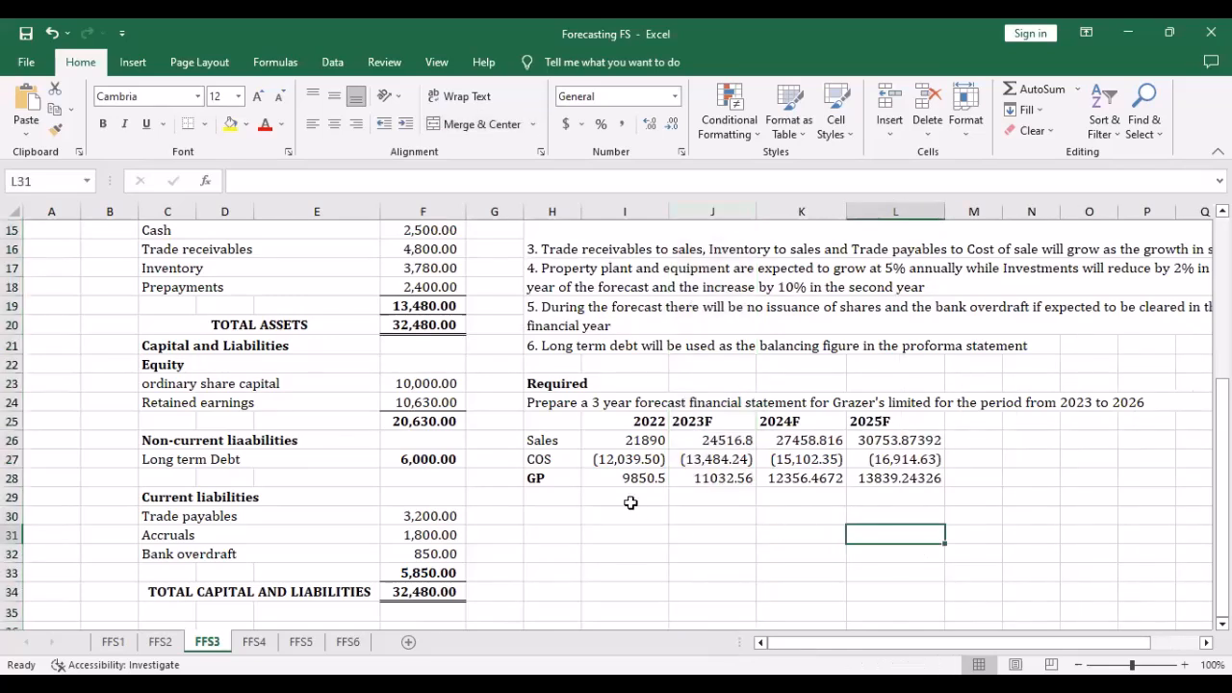
Make the gross profit figures in I28:L28 bold
{"action": "left_click", "coordinate": [655, 477]}
{"action": "left_click_drag", "start_coordinate": [655, 478], "coordinate": [910, 477]}
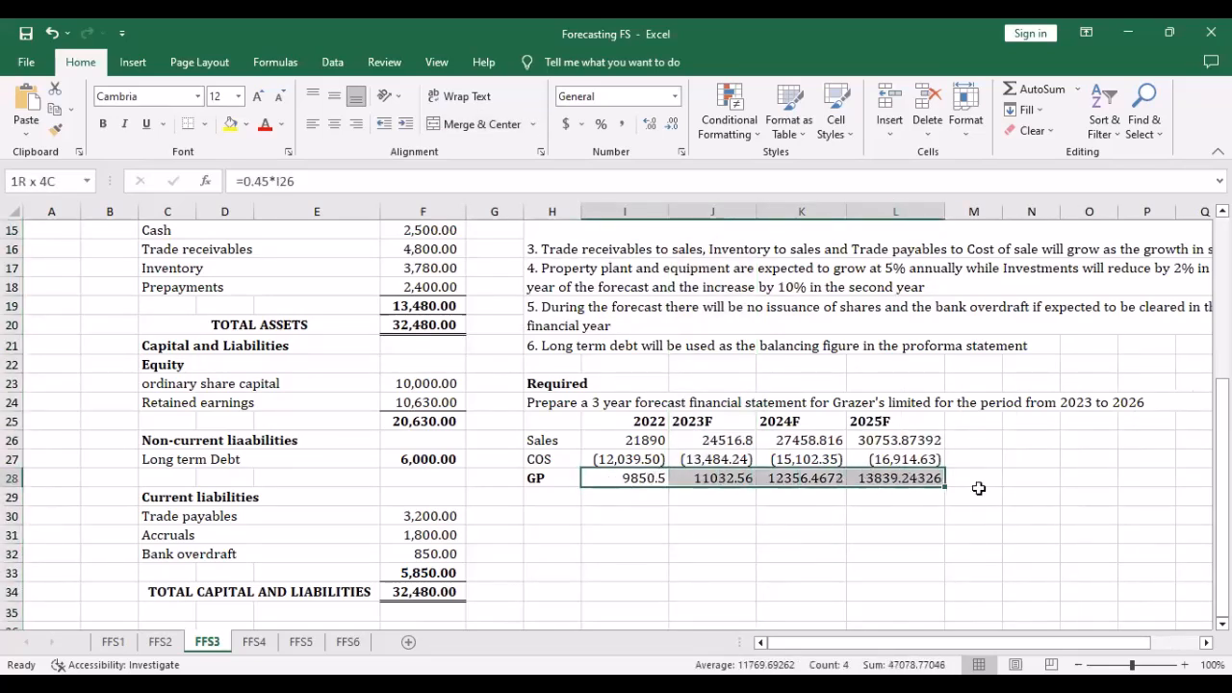
{"action": "key", "text": "ctrl+b"}
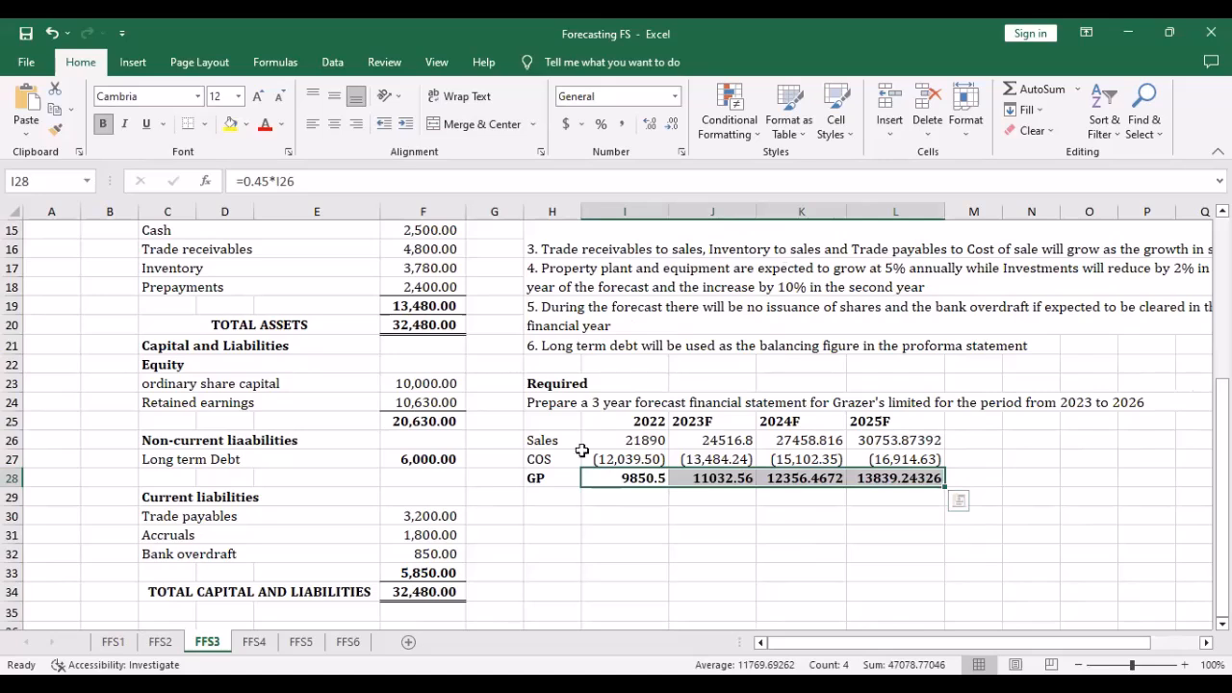
Apply comma style to the Sales, COS and GP figures in I26:L28
{"action": "left_click_drag", "start_coordinate": [582, 449], "coordinate": [845, 482]}
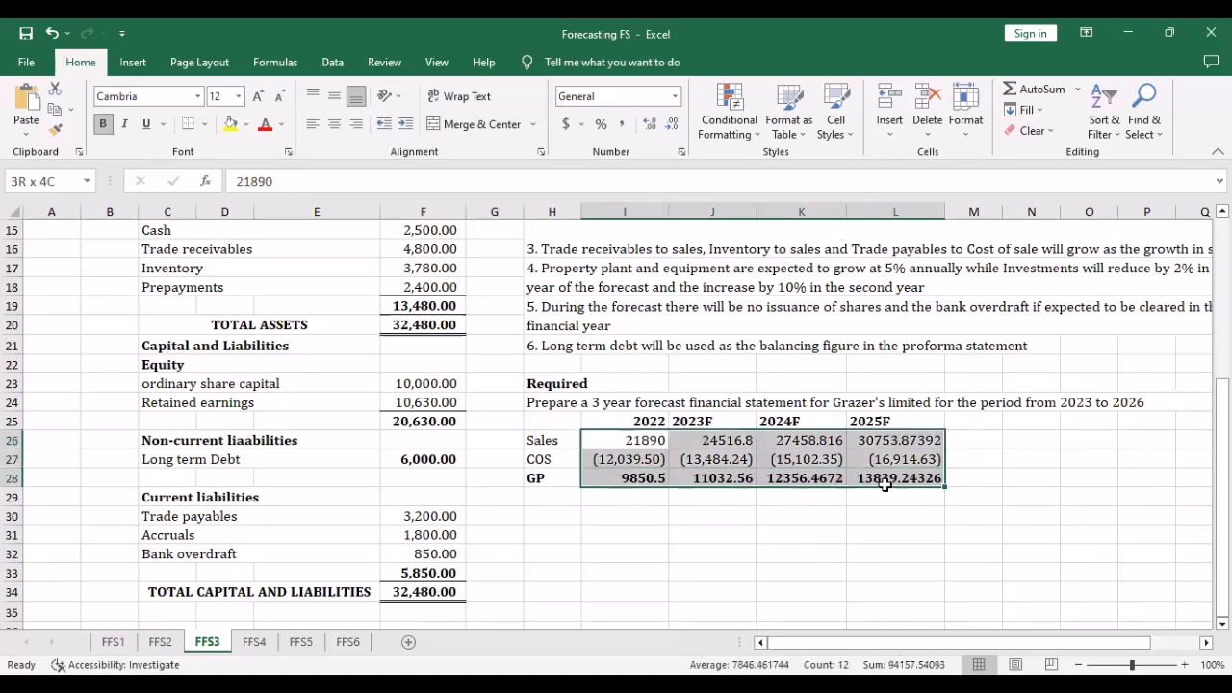
{"action": "left_click", "coordinate": [620, 124]}
{"action": "left_click", "coordinate": [624, 476]}
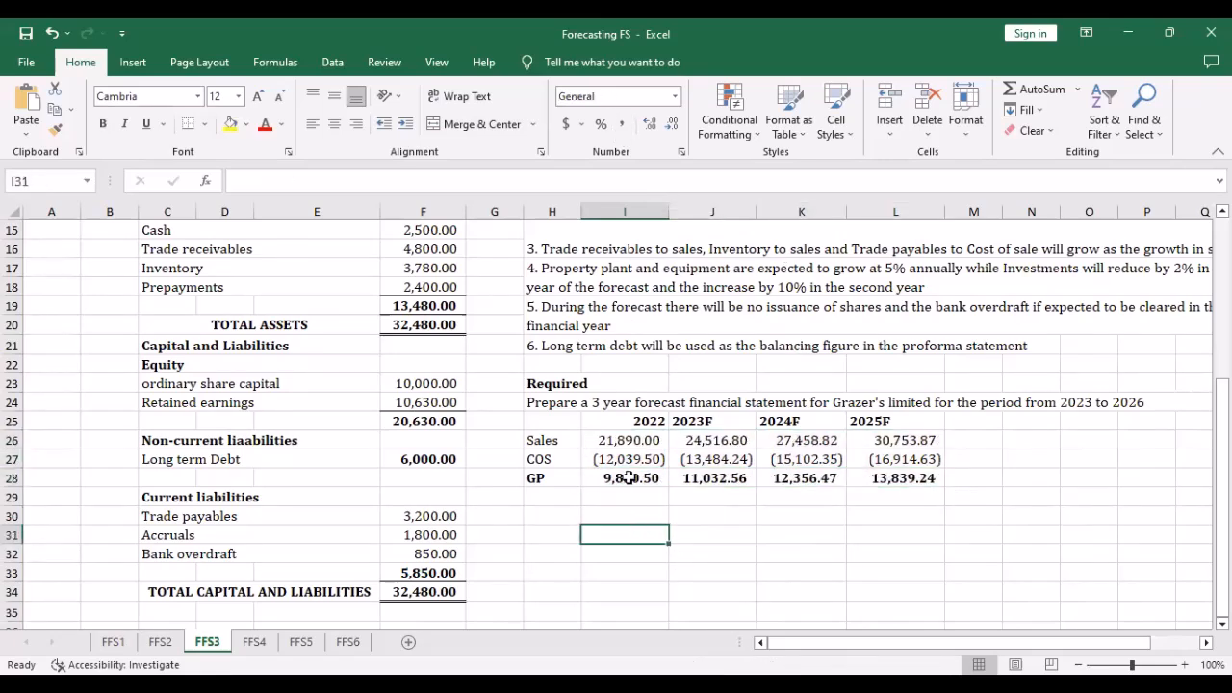
Add a top border to the gross profit figures in I28:L28, separating them from the COS row
{"action": "left_click_drag", "start_coordinate": [668, 480], "coordinate": [910, 481]}
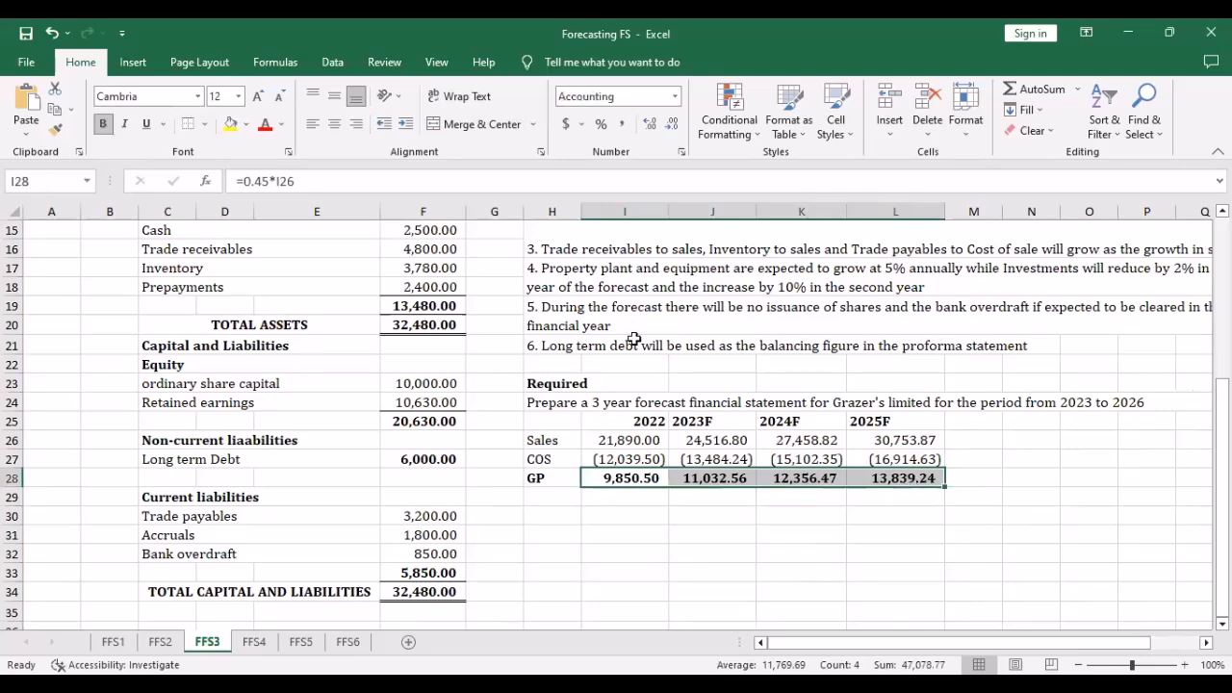
{"action": "scroll", "coordinate": [640, 344], "scroll_direction": "up", "scroll_amount": 1}
{"action": "scroll", "coordinate": [666, 353], "scroll_direction": "up", "scroll_amount": 1}
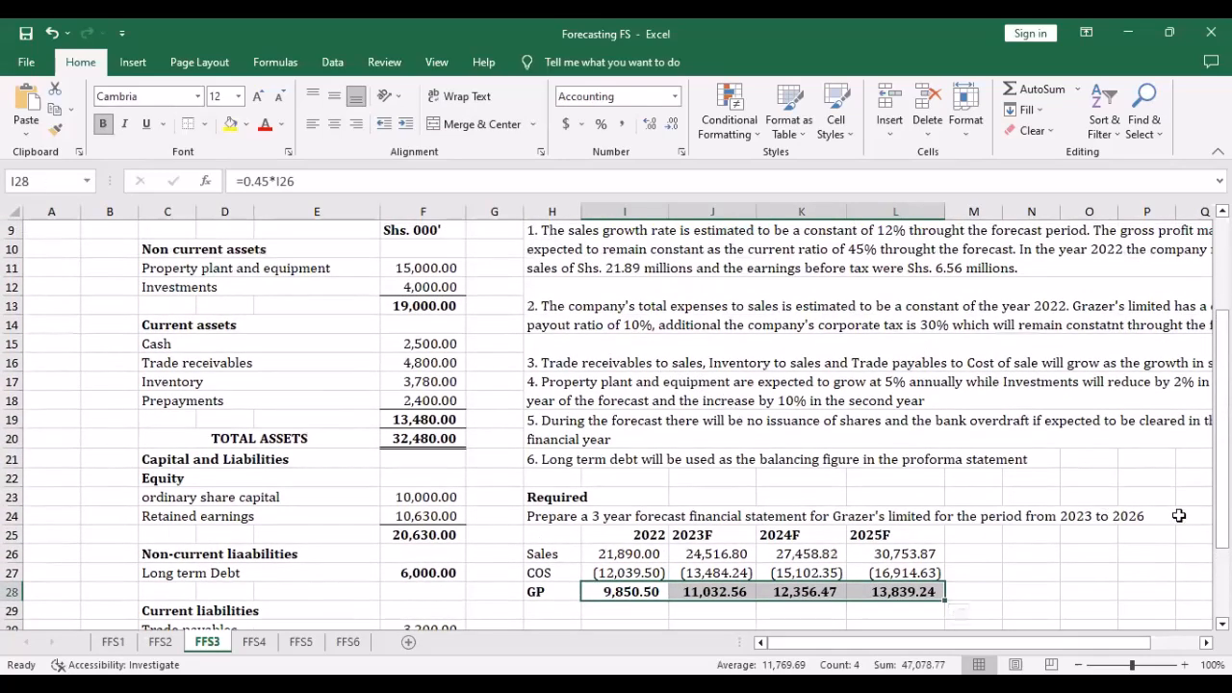
{"action": "left_click", "coordinate": [1180, 517]}
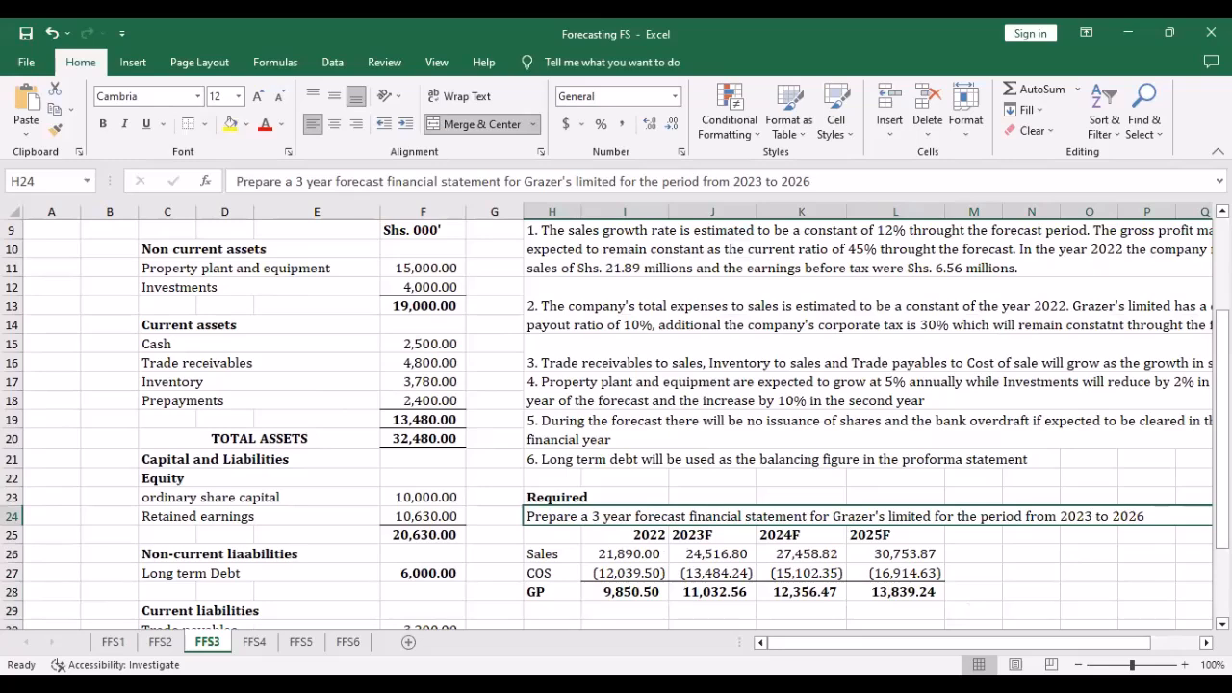
Add a bold EBT row label in H30 for earnings before tax, leaving row 29 empty
{"action": "scroll", "coordinate": [1082, 466], "scroll_direction": "right", "scroll_amount": 2}
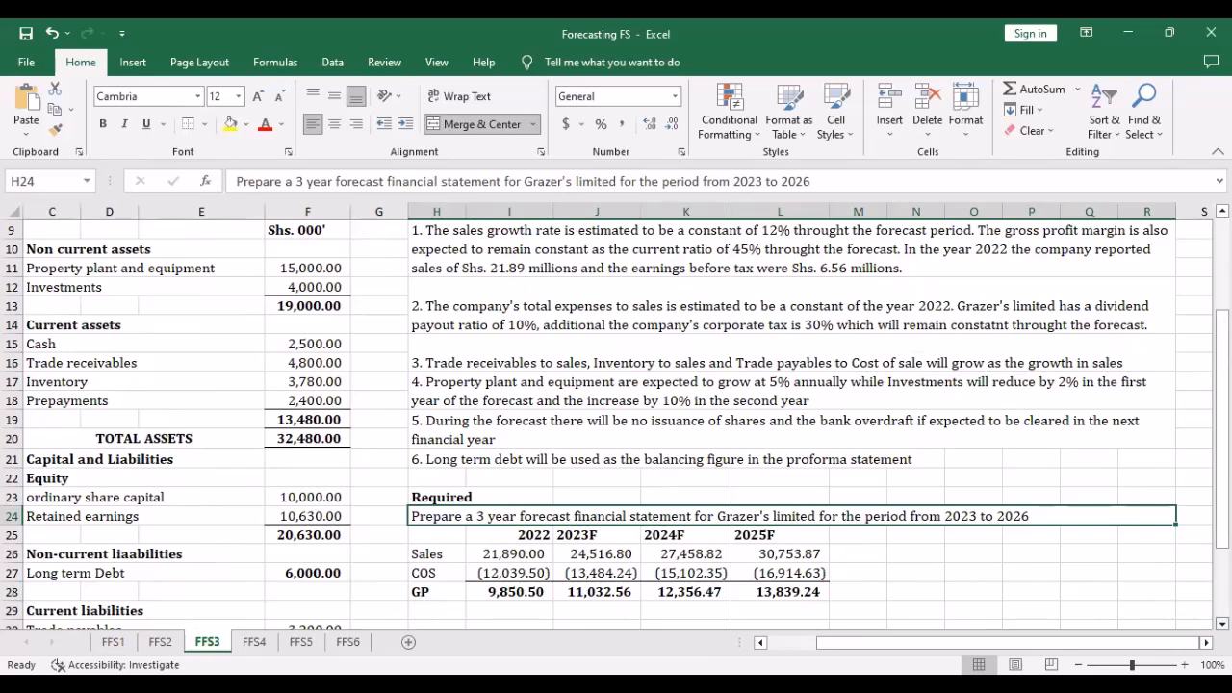
{"action": "scroll", "coordinate": [749, 476], "scroll_direction": "down", "scroll_amount": 2}
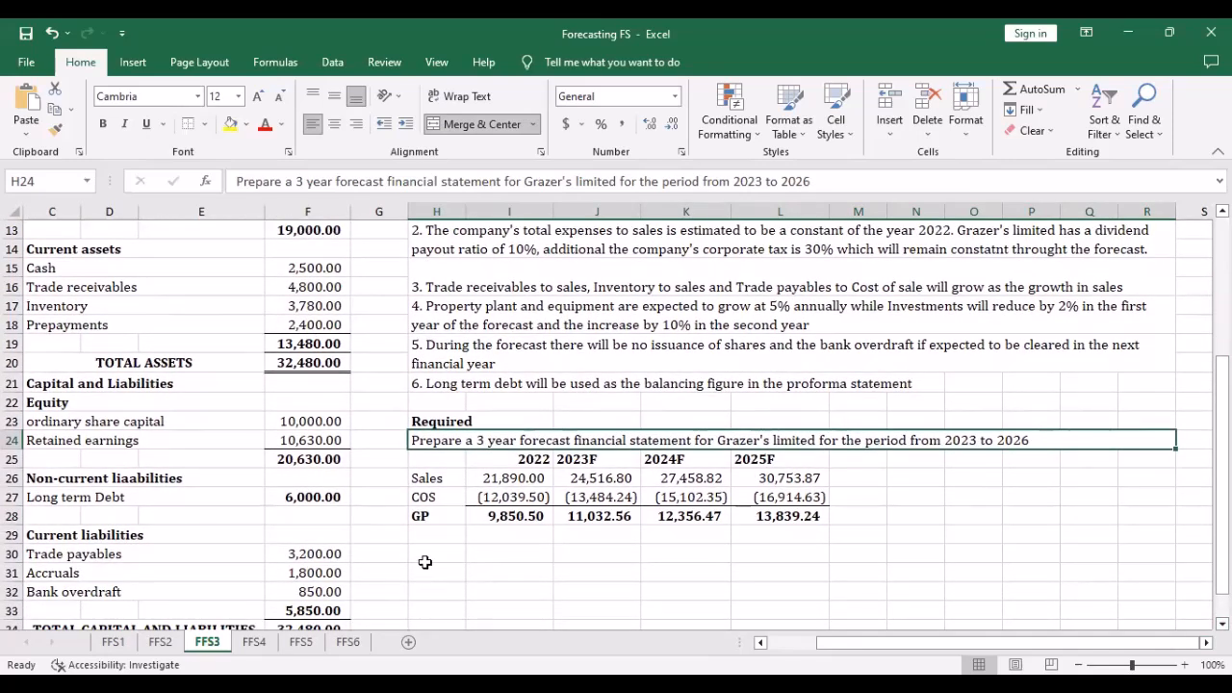
{"action": "left_click", "coordinate": [425, 560]}
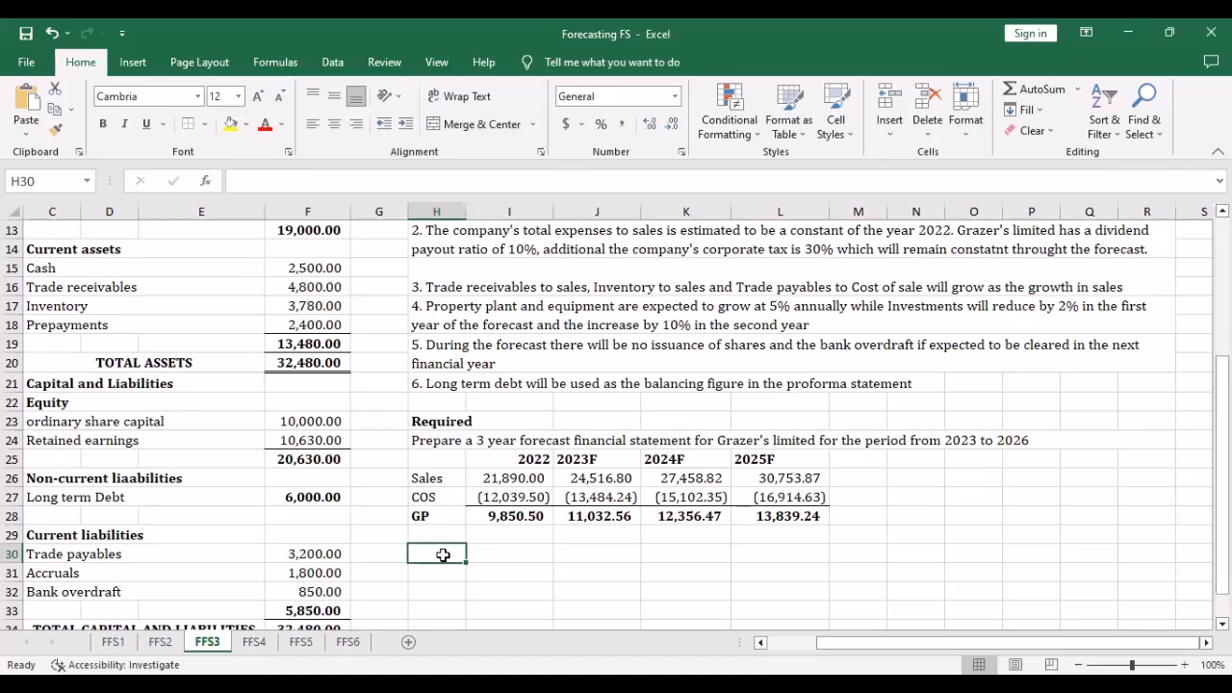
{"action": "key", "text": "ctrl+b"}
{"action": "type", "text": "EBT"}
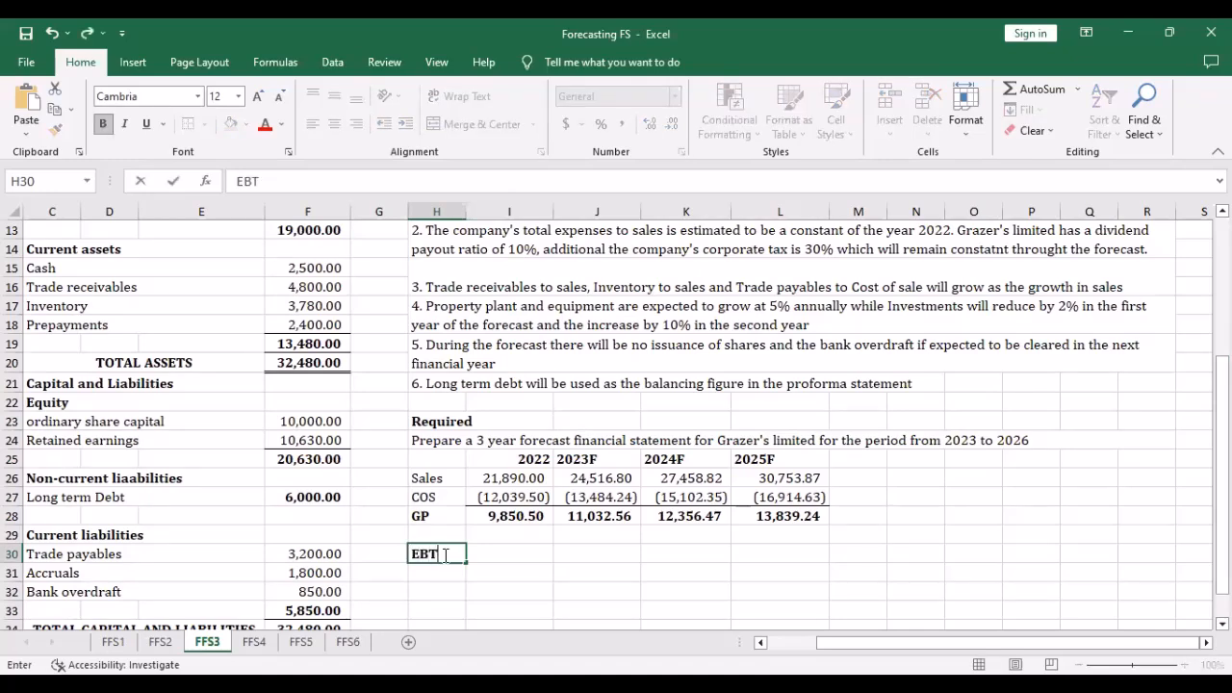
{"action": "left_click", "coordinate": [496, 550]}
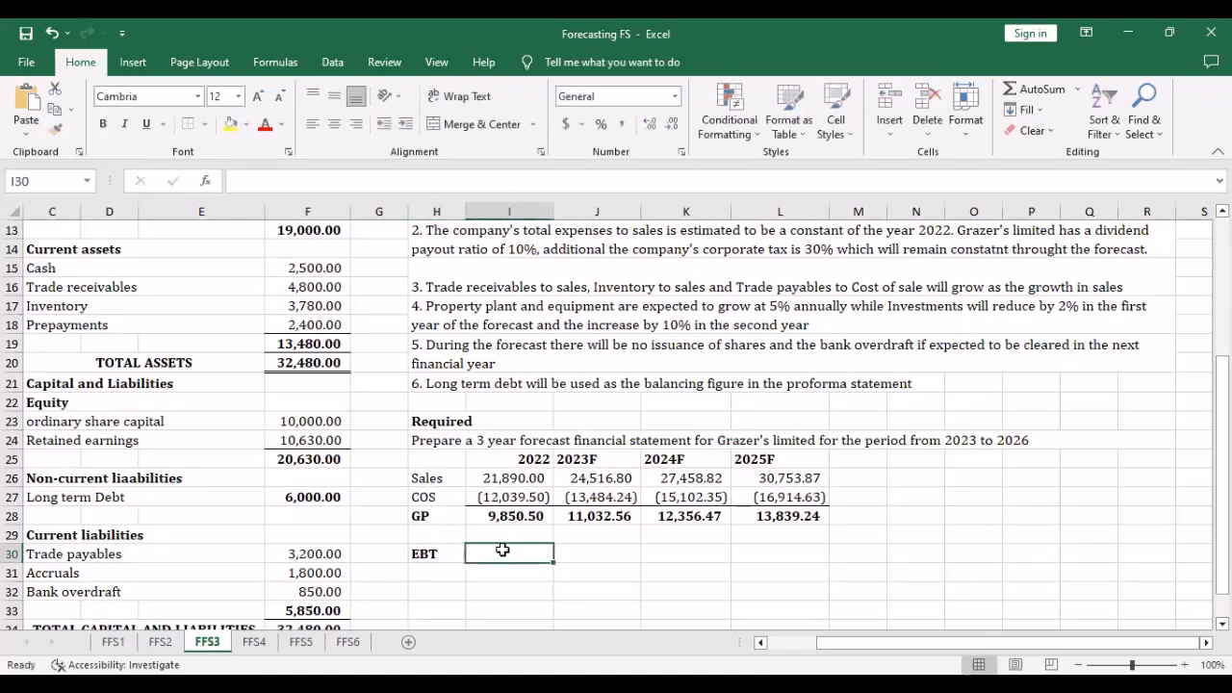
Enter 6560 as the 2022 earnings before tax in I30, taken from the additional information
{"action": "type", "text": "-"}
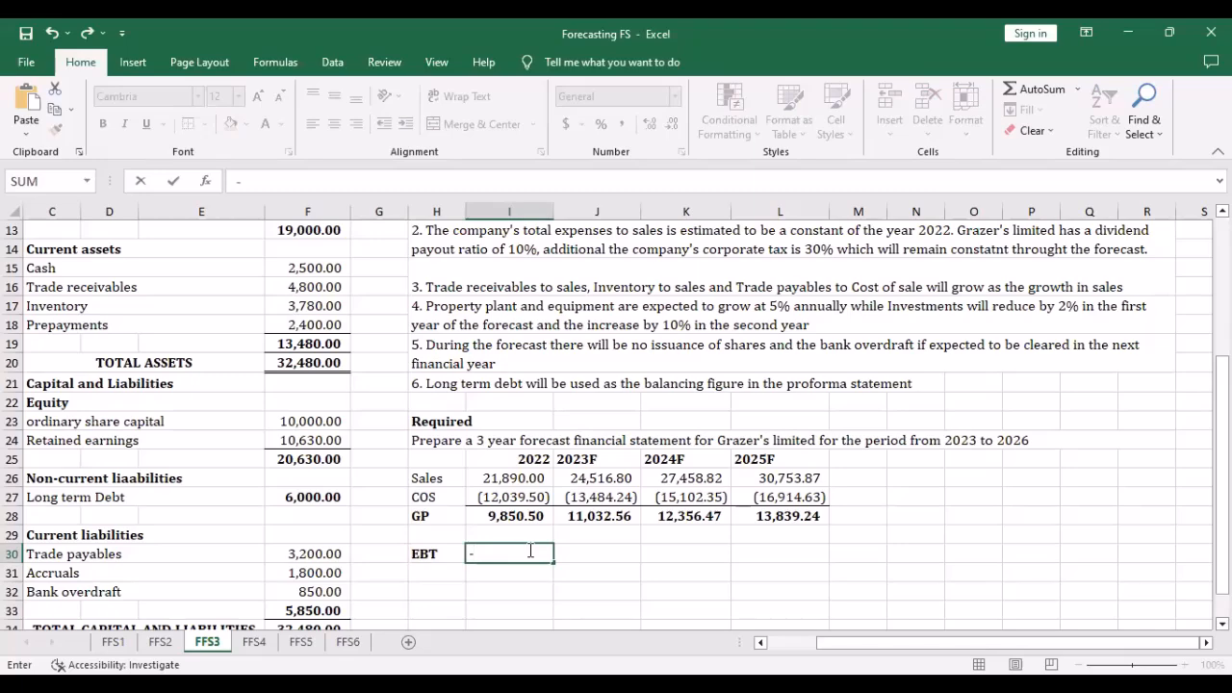
{"action": "key", "text": "BackSpace"}
{"action": "type", "text": "="}
{"action": "scroll", "coordinate": [460, 466], "scroll_direction": "up", "scroll_amount": 3}
{"action": "key", "text": "BackSpace"}
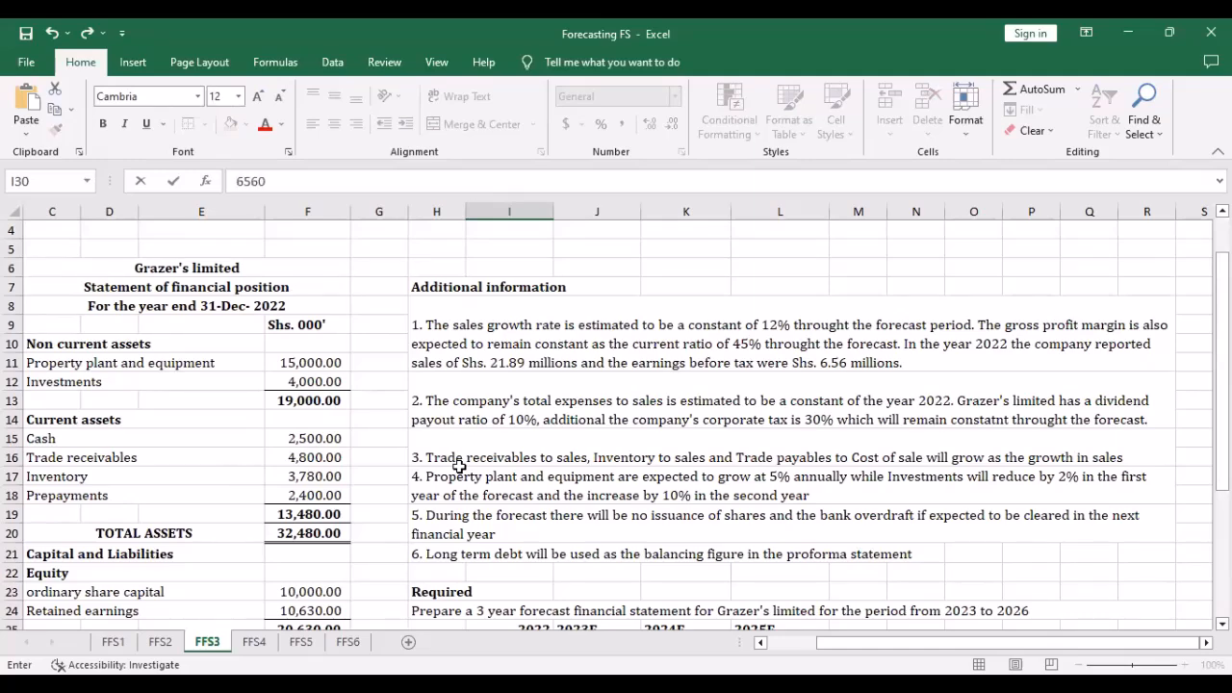
{"action": "key", "text": "Return"}
{"action": "scroll", "coordinate": [460, 466], "scroll_direction": "down", "scroll_amount": 3}
{"action": "scroll", "coordinate": [683, 517], "scroll_direction": "down", "scroll_amount": 1}
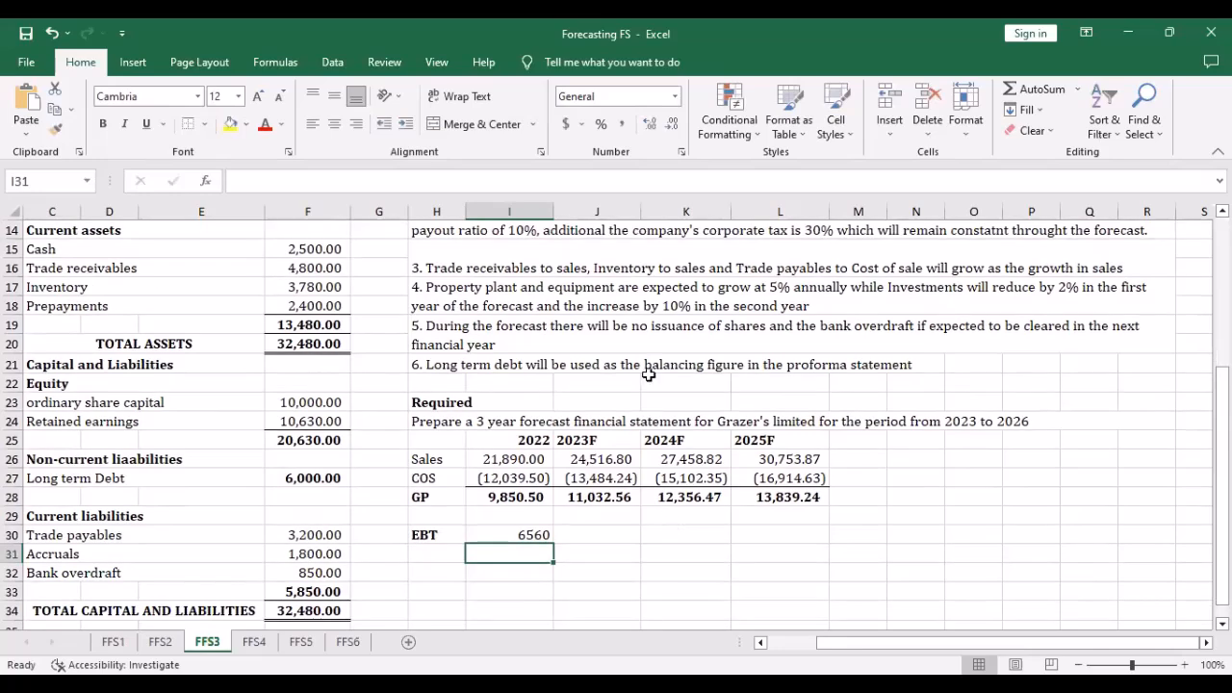
Add an Expenses row label in H29, between the GP and EBT rows
{"action": "scroll", "coordinate": [649, 375], "scroll_direction": "up", "scroll_amount": 2}
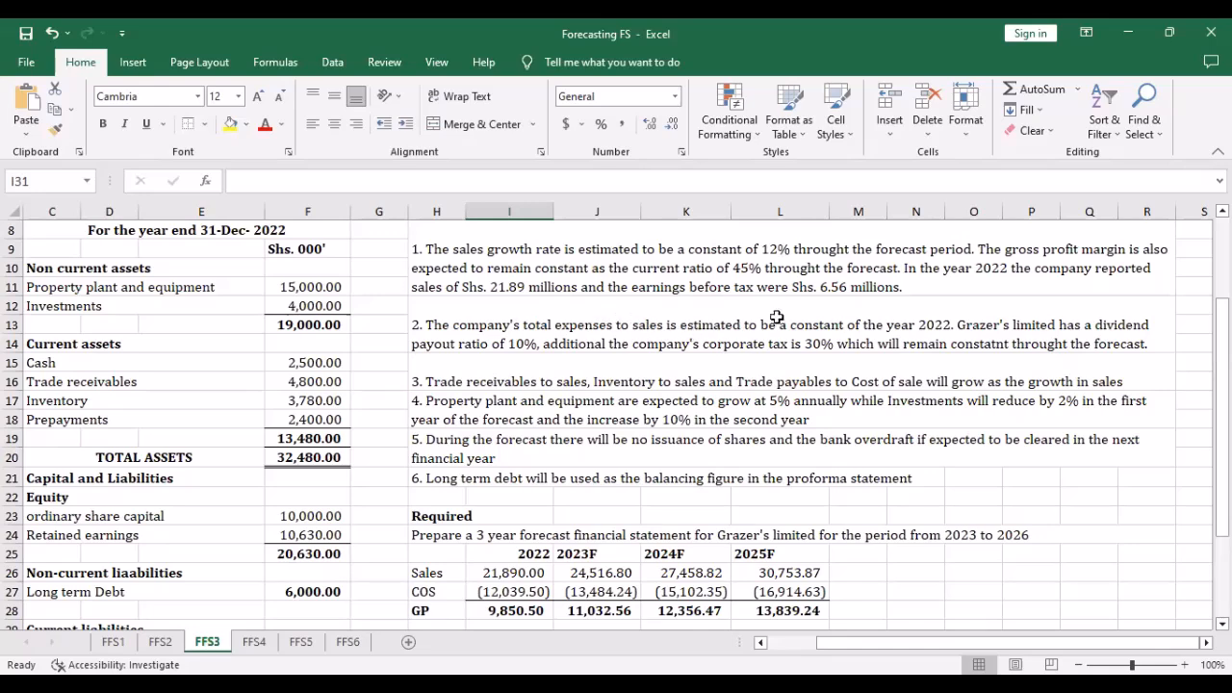
{"action": "scroll", "coordinate": [626, 385], "scroll_direction": "up", "scroll_amount": 2}
{"action": "scroll", "coordinate": [654, 491], "scroll_direction": "down", "scroll_amount": 3}
{"action": "scroll", "coordinate": [578, 477], "scroll_direction": "down", "scroll_amount": 2}
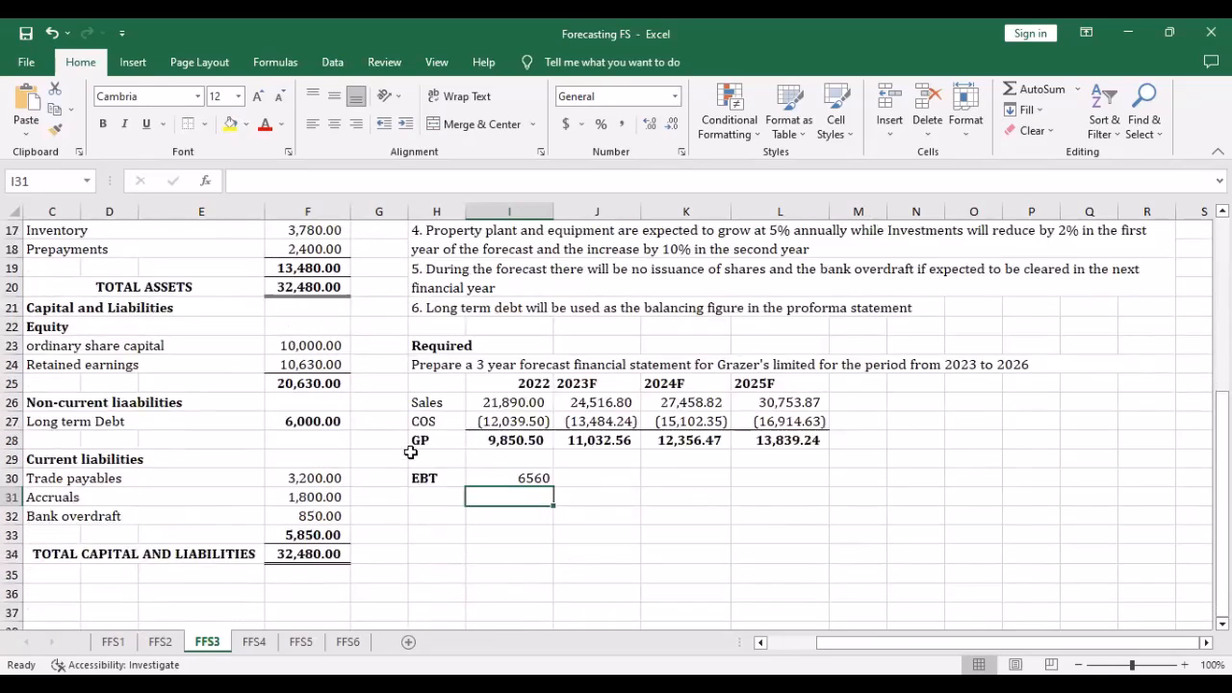
{"action": "left_click", "coordinate": [435, 459]}
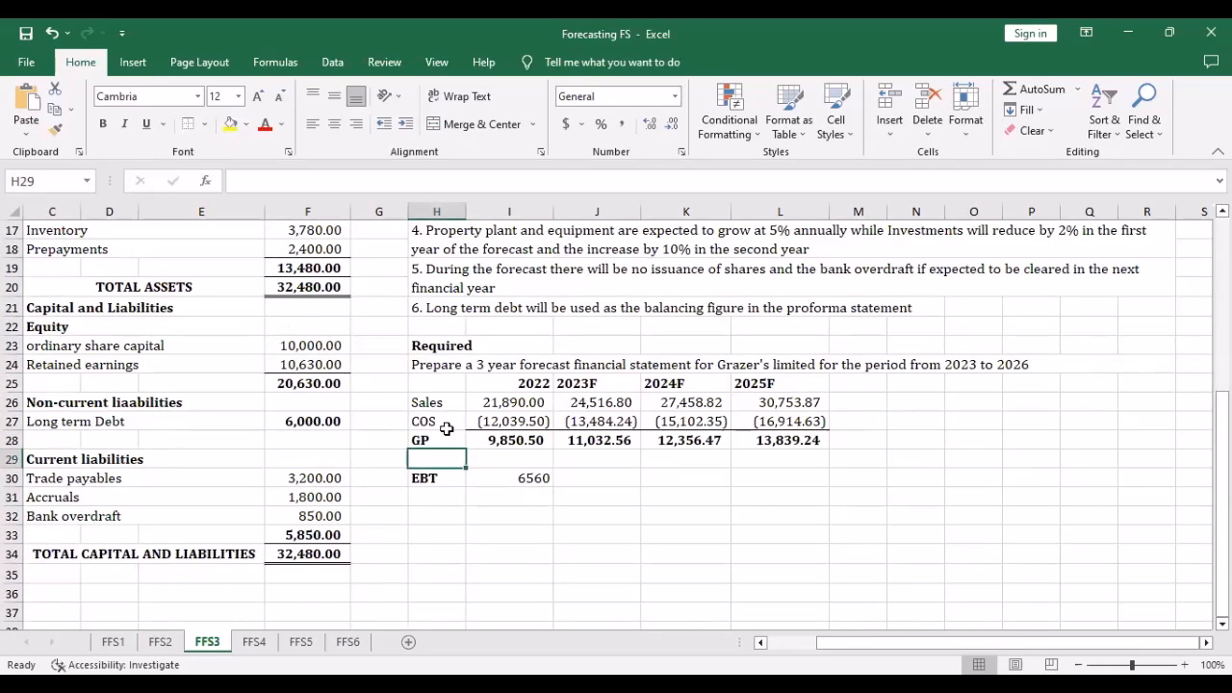
{"action": "type", "text": "Ex"}
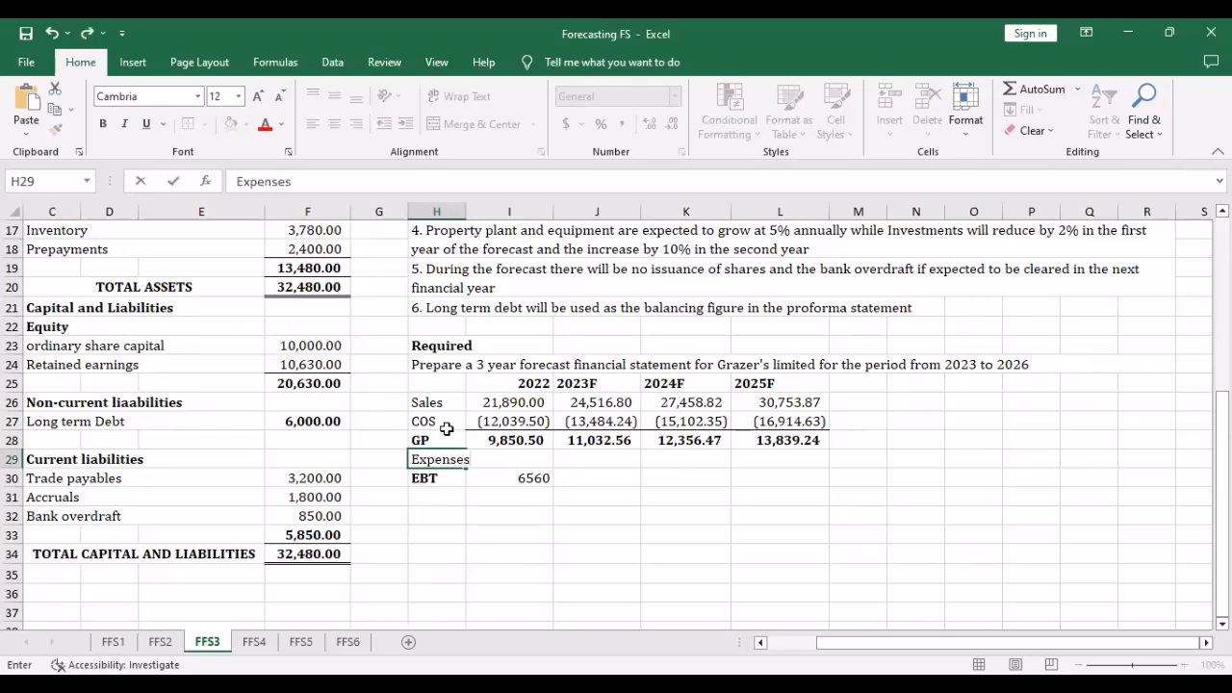
{"action": "type", "text": "penses"}
{"action": "left_click", "coordinate": [469, 534]}
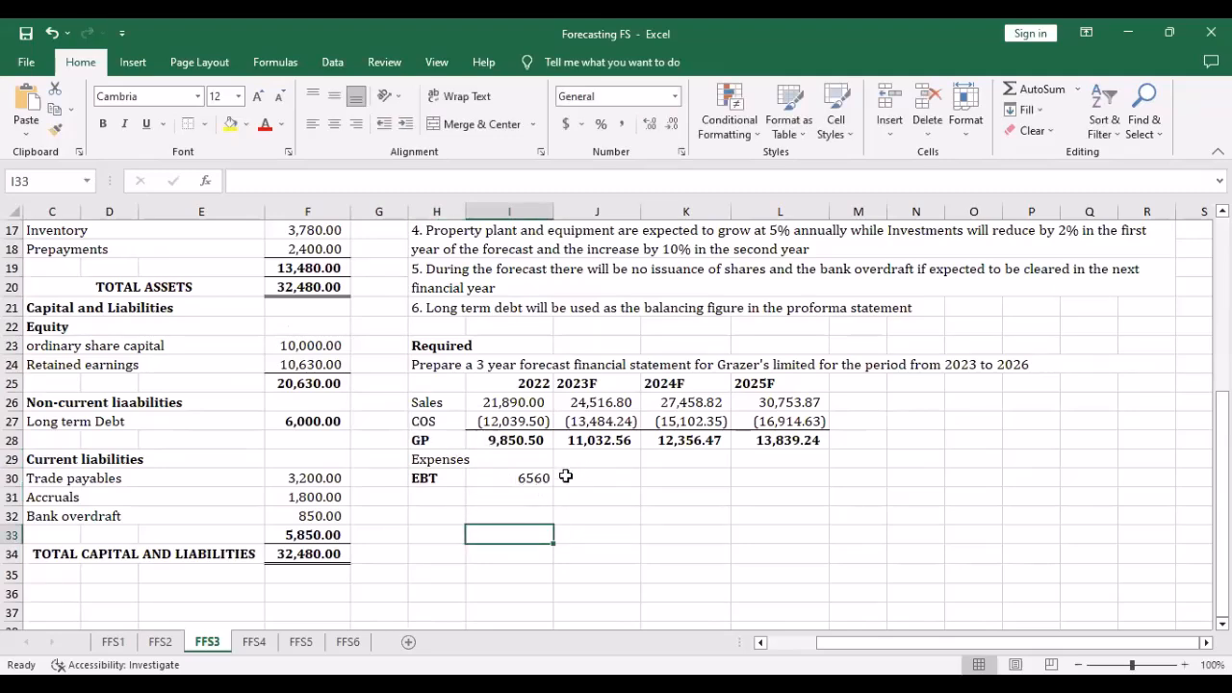
Add a Taxation row label in H31, directly below EBT
{"action": "scroll", "coordinate": [563, 477], "scroll_direction": "up", "scroll_amount": 1}
{"action": "scroll", "coordinate": [563, 481], "scroll_direction": "up", "scroll_amount": 2}
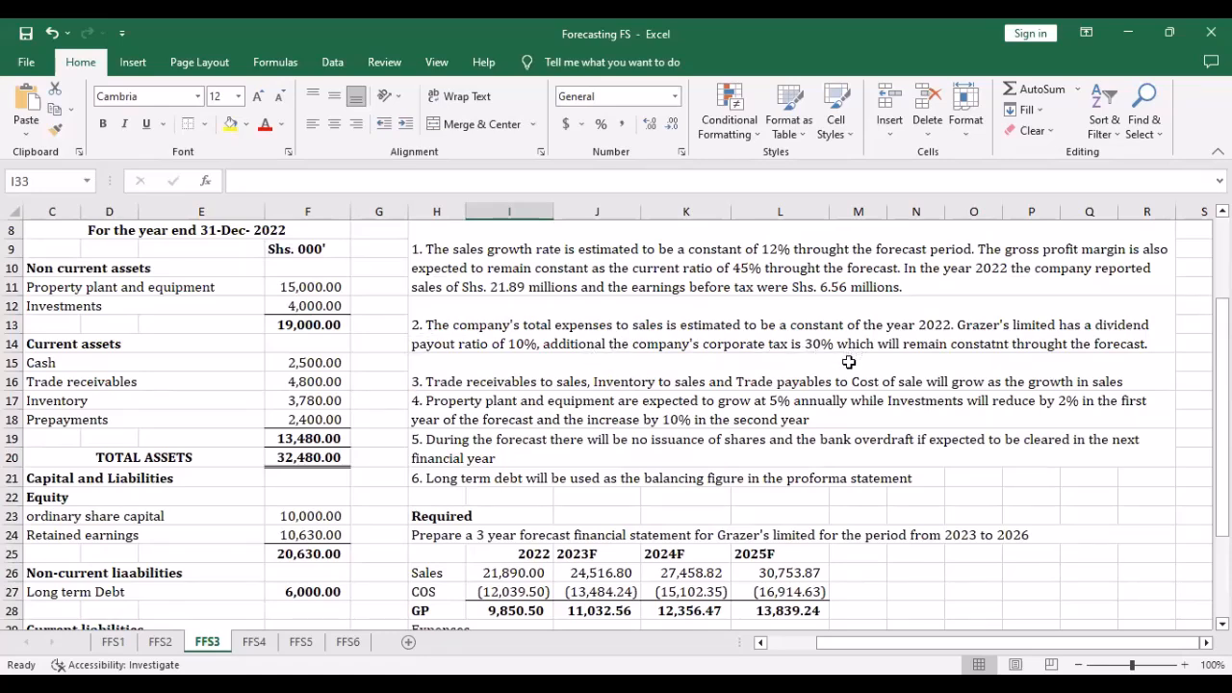
{"action": "scroll", "coordinate": [848, 362], "scroll_direction": "down", "scroll_amount": 3}
{"action": "left_click", "coordinate": [437, 496]}
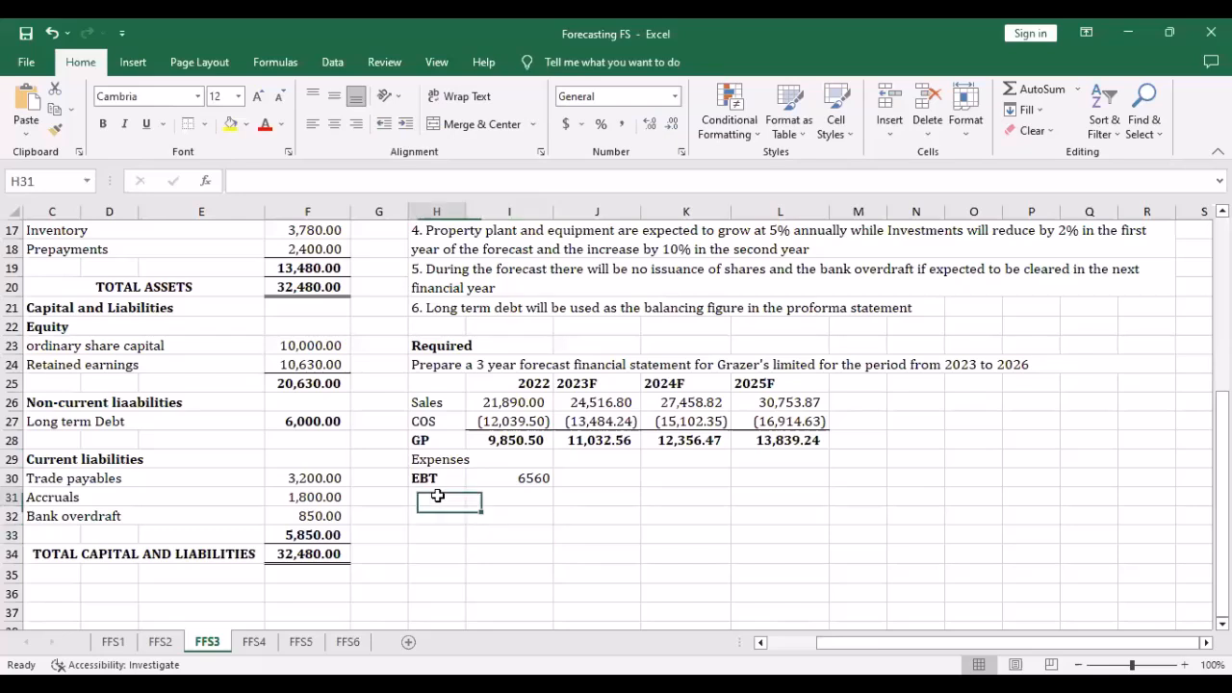
{"action": "type", "text": "Ta"}
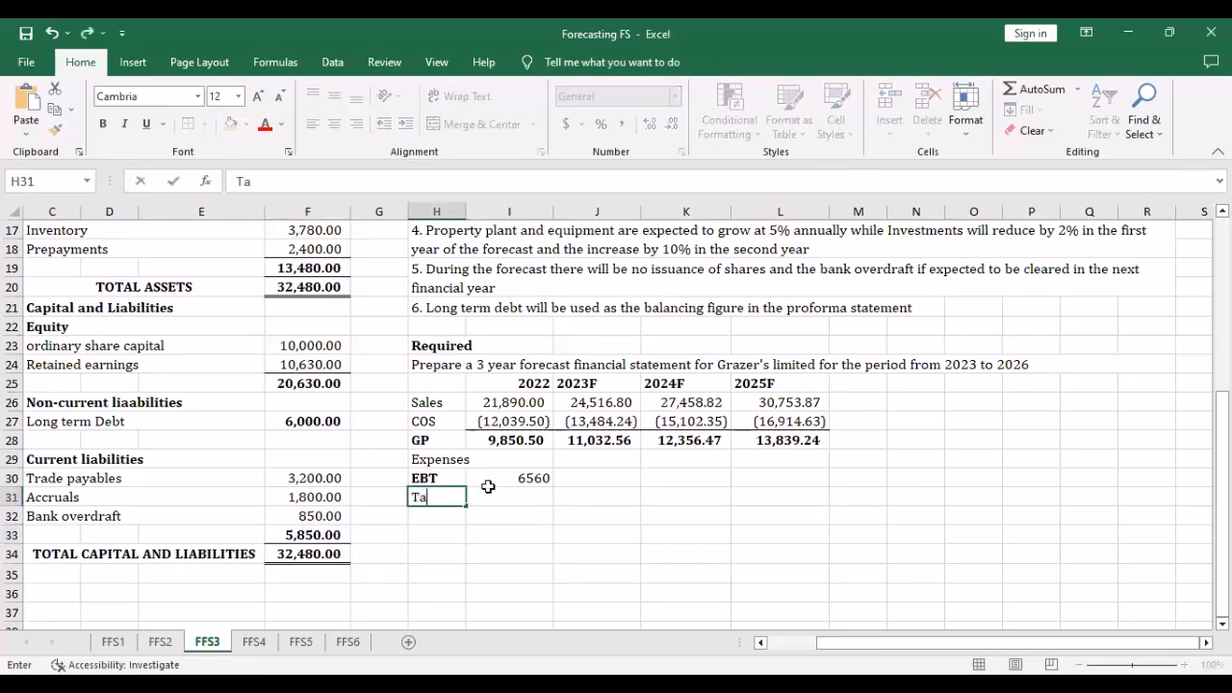
{"action": "type", "text": "xation"}
{"action": "key", "text": "Return"}
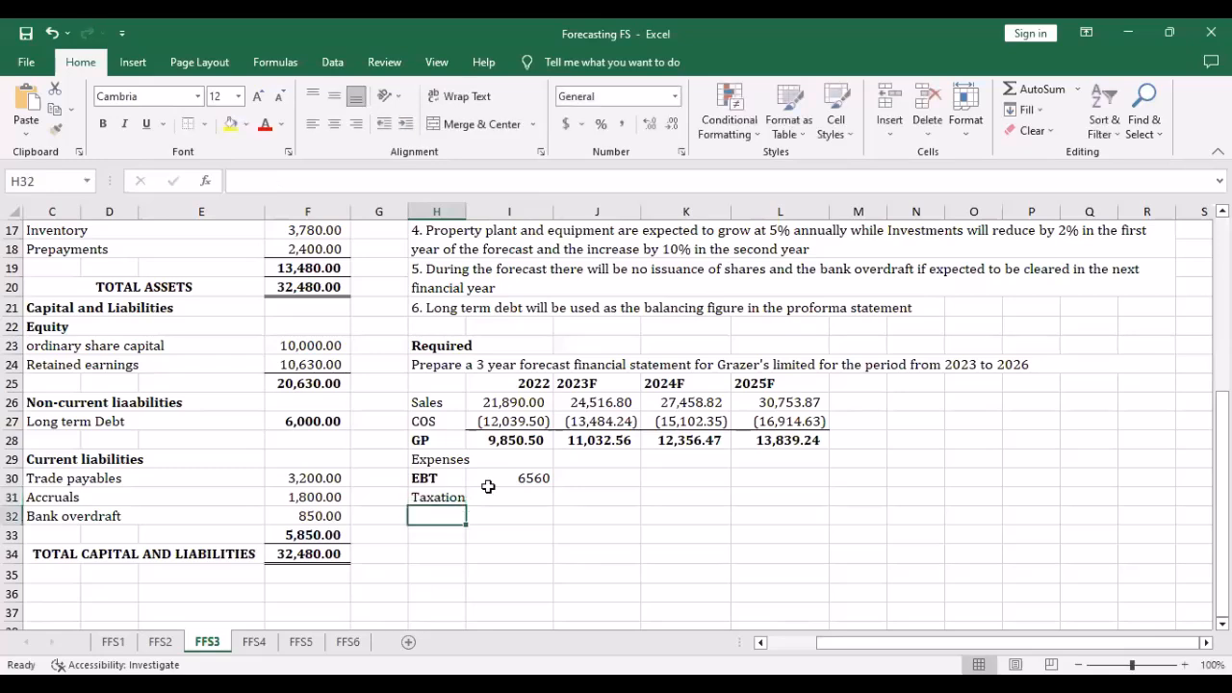
Add the row labels PAT in H32 and Dividends paid in H33
{"action": "type", "text": "PA"}
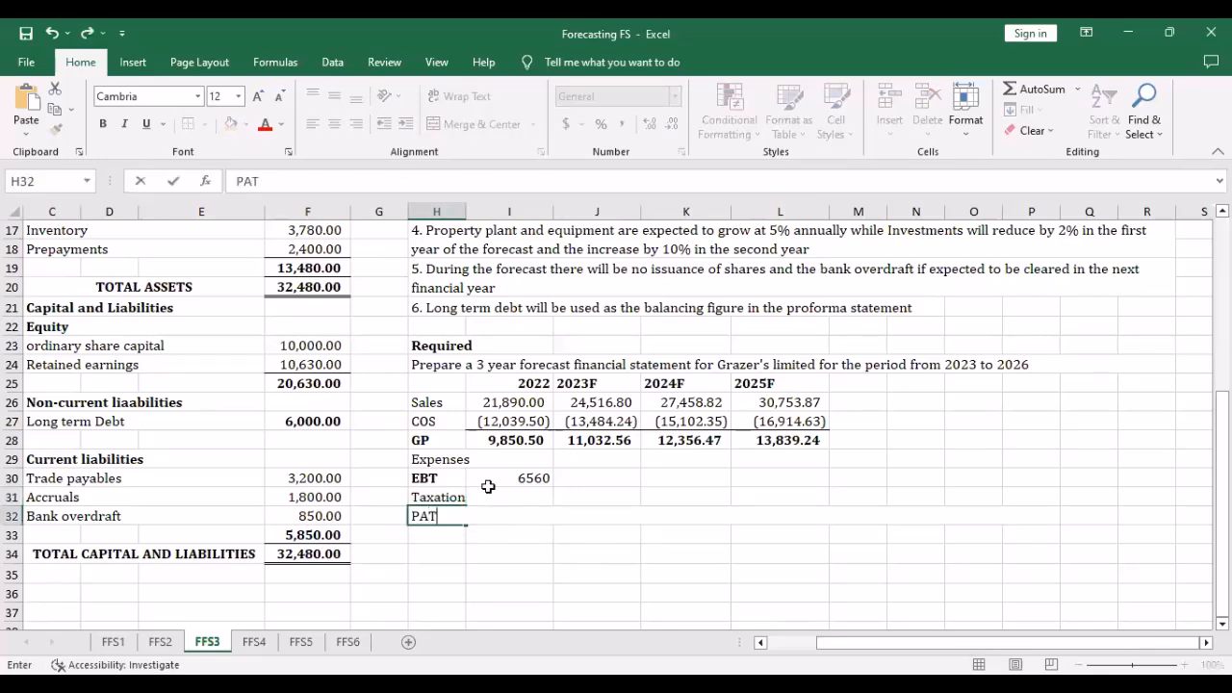
{"action": "type", "text": "T"}
{"action": "key", "text": "Return"}
{"action": "type", "text": "Dividends paid"}
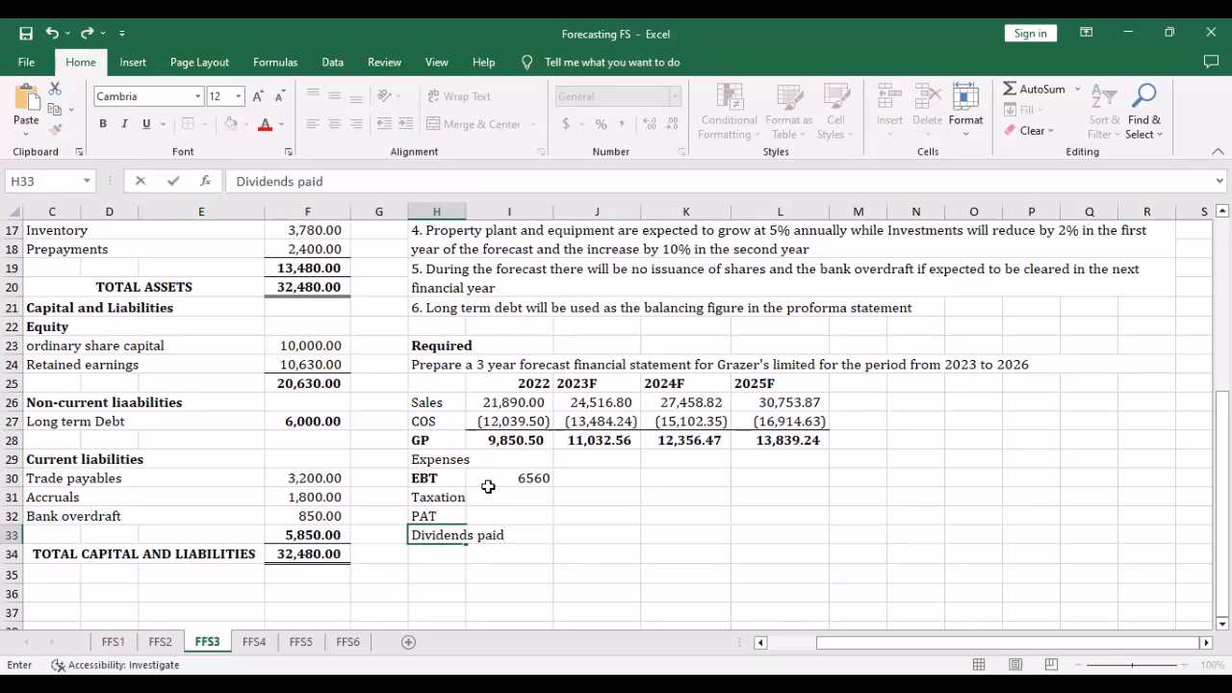
{"action": "key", "text": "Tab"}
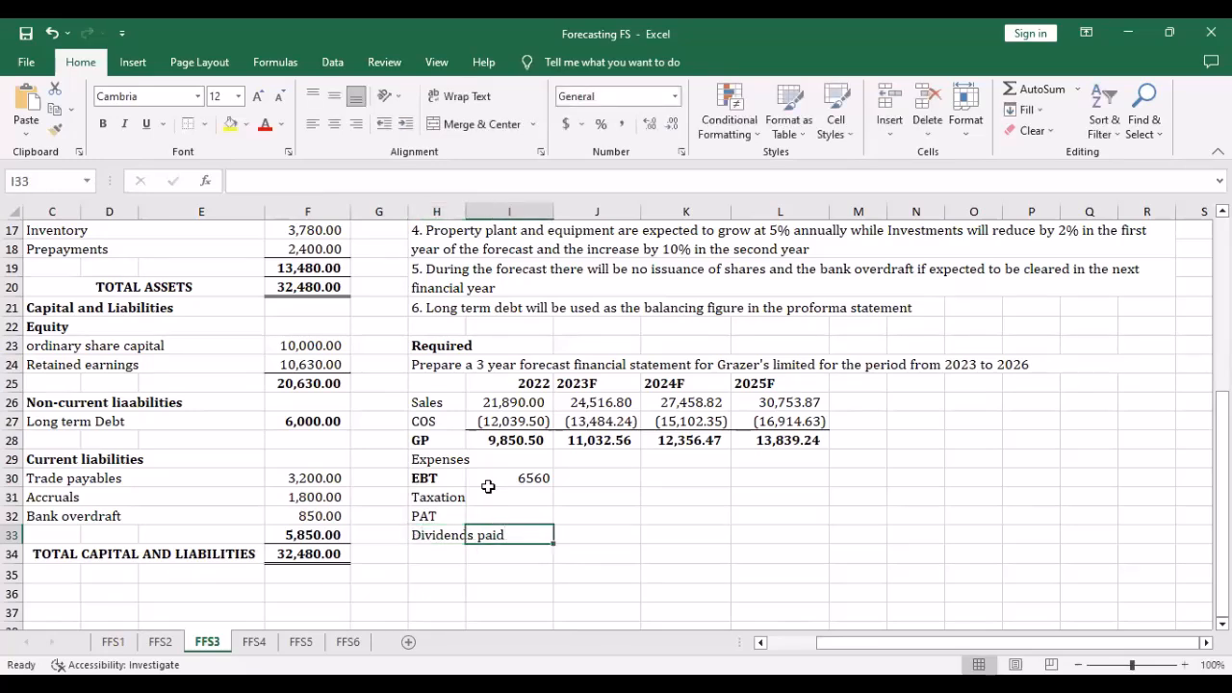
Calculate 2022 taxation in I31 with =I30*-0.3 and fill the formula across to L31
{"action": "left_click", "coordinate": [506, 496]}
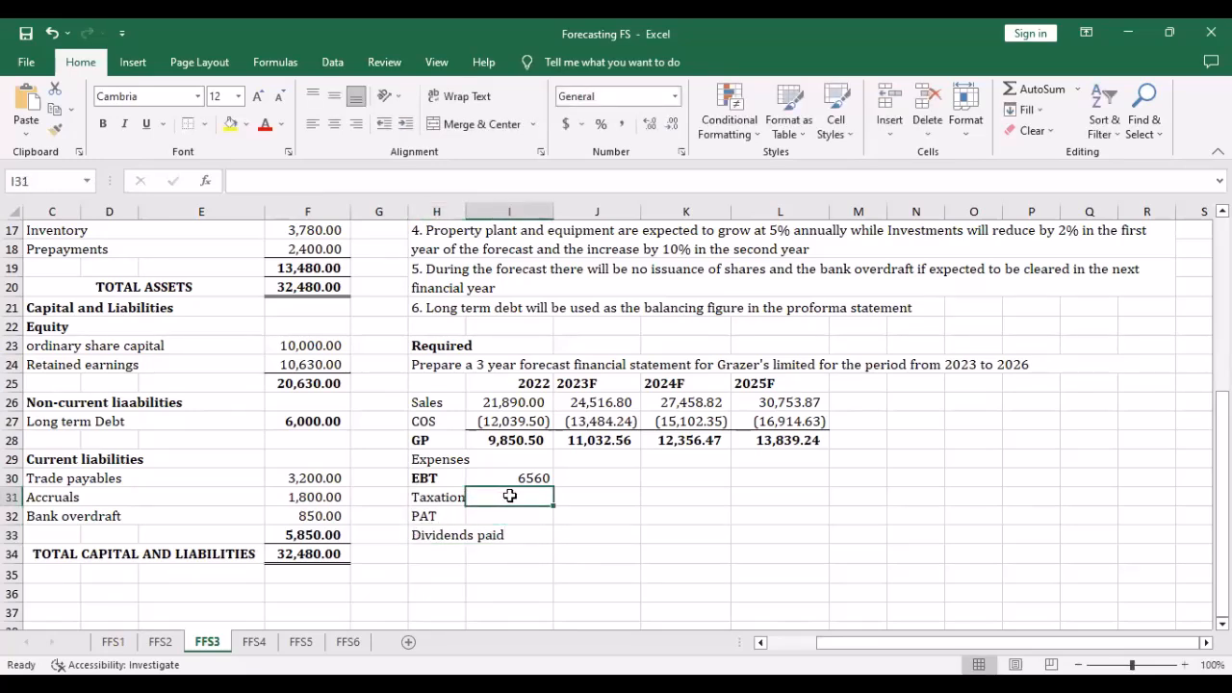
{"action": "type", "text": "="}
{"action": "left_click", "coordinate": [516, 477]}
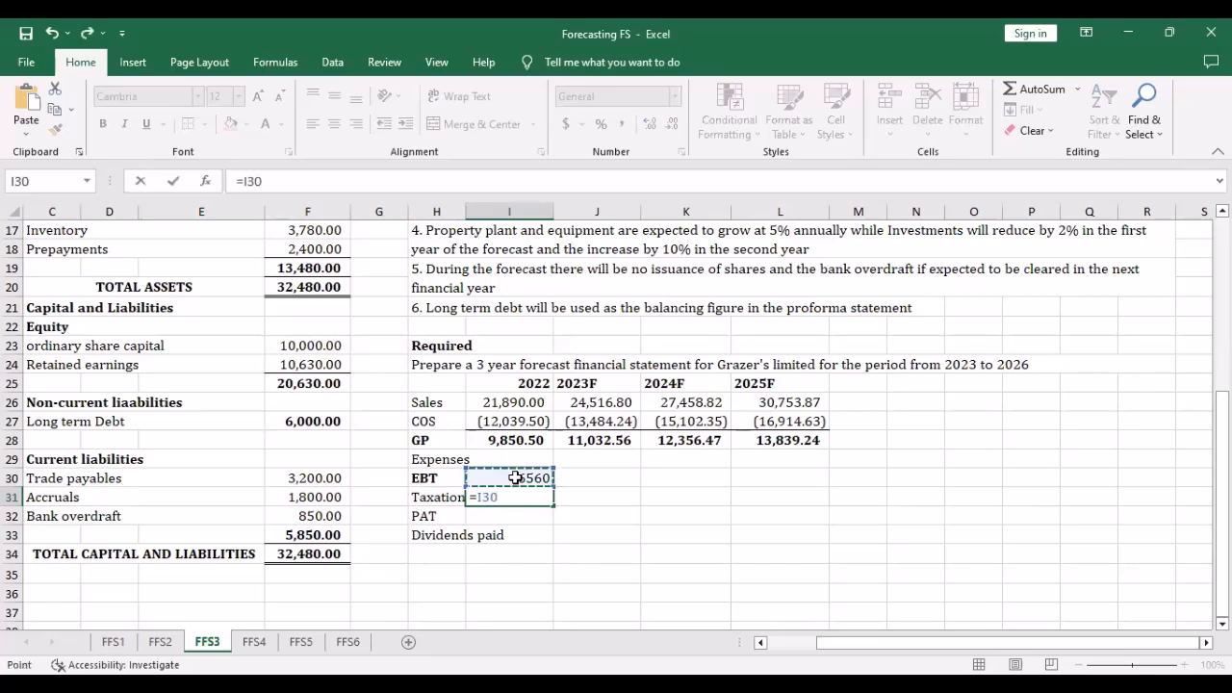
{"action": "type", "text": "*"}
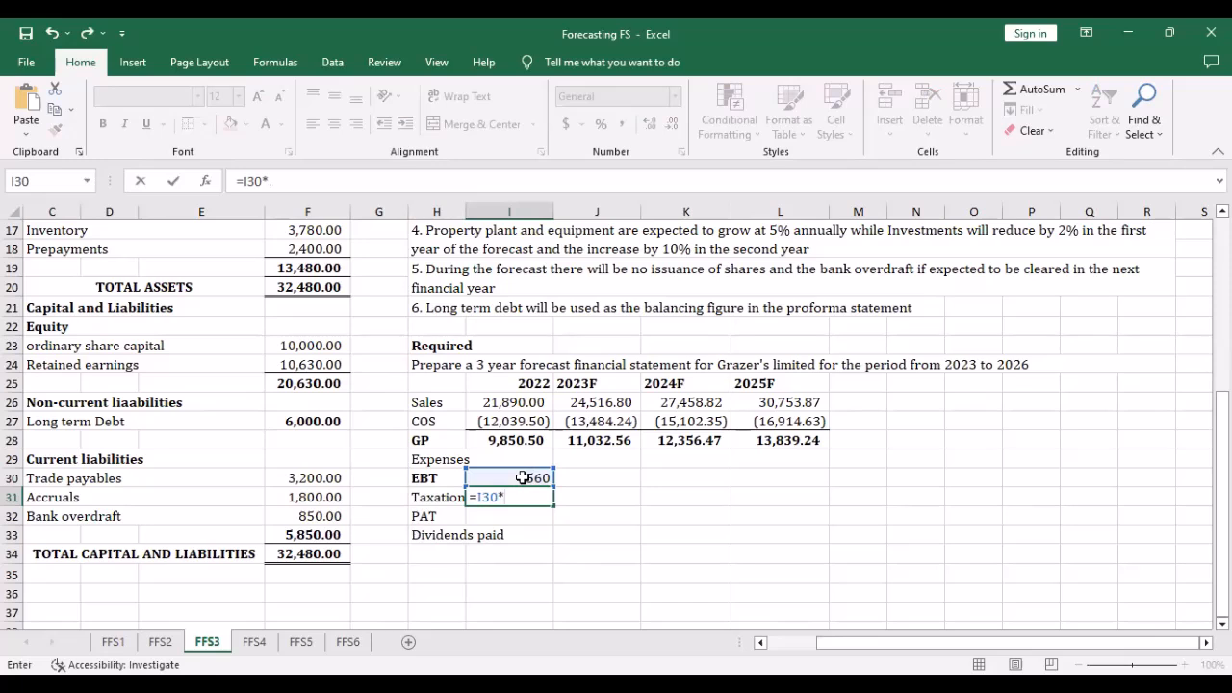
{"action": "key", "text": "Return"}
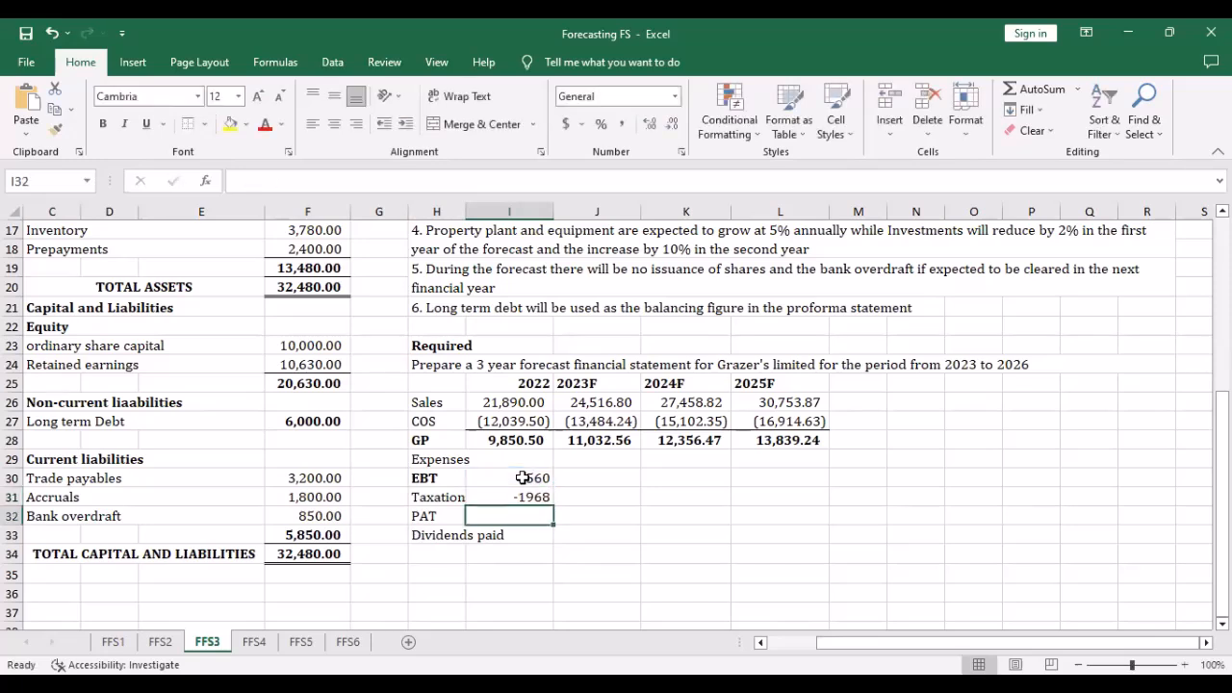
{"action": "left_click", "coordinate": [535, 501]}
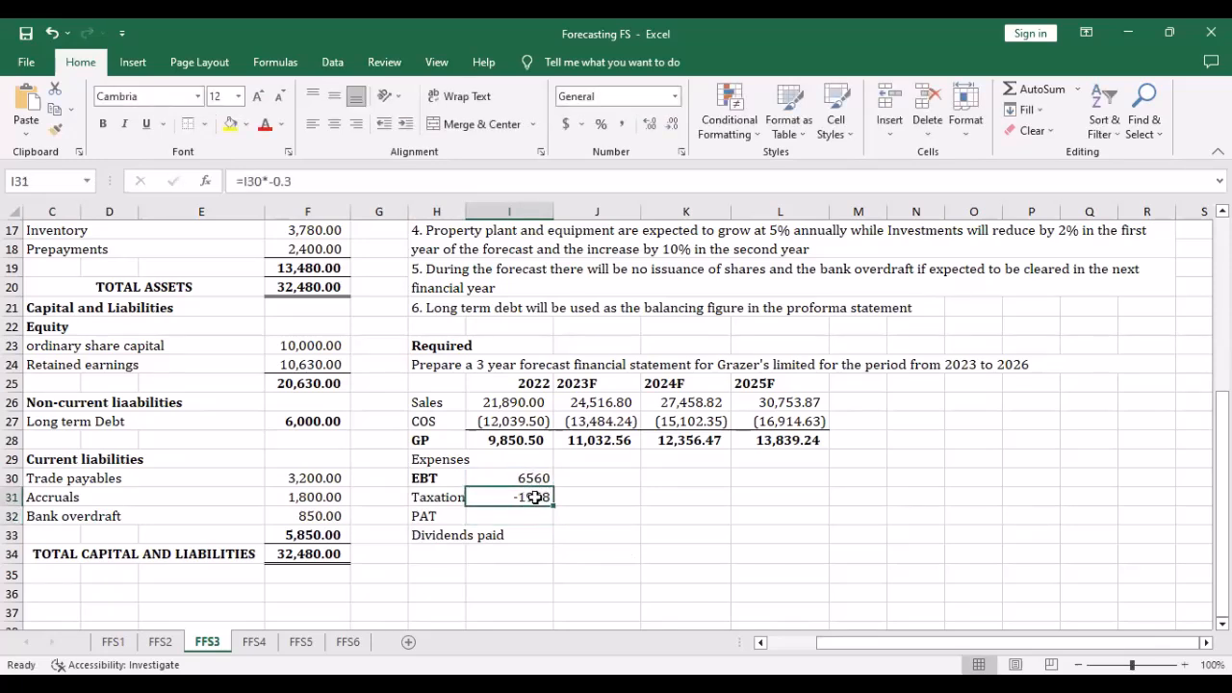
{"action": "left_click_drag", "start_coordinate": [554, 510], "coordinate": [810, 498]}
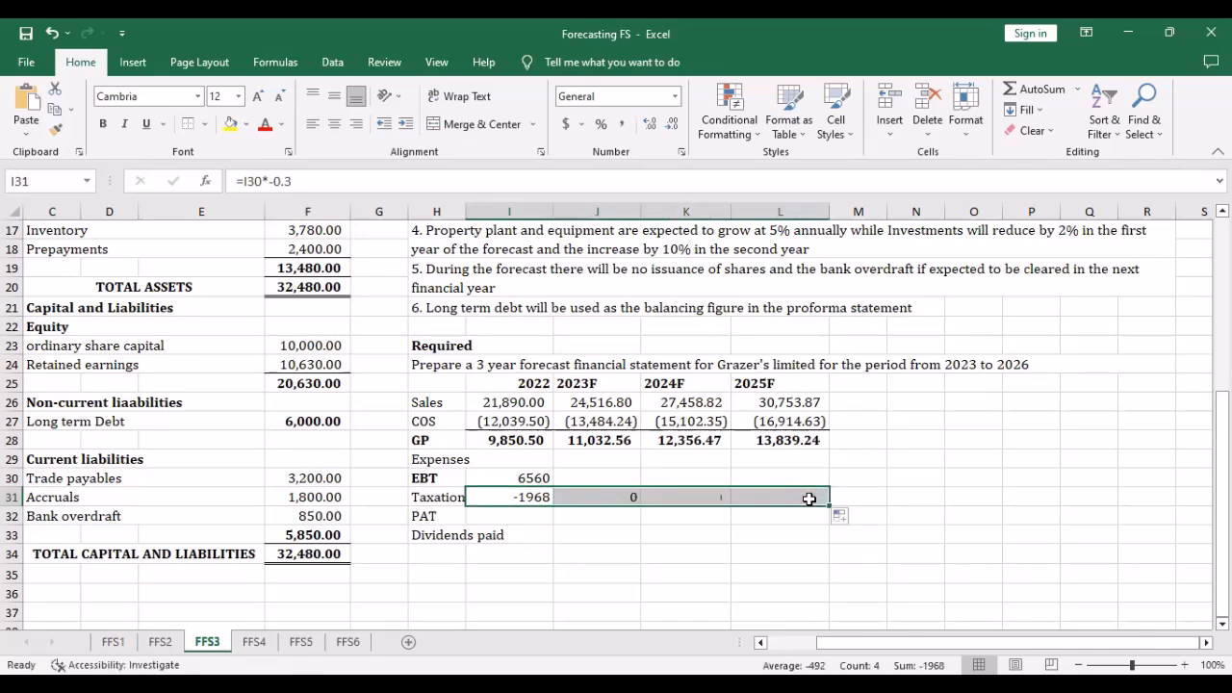
Calculate the 2022 profit after tax in I32 with =I30+I31 and make the figure bold
{"action": "left_click", "coordinate": [511, 513]}
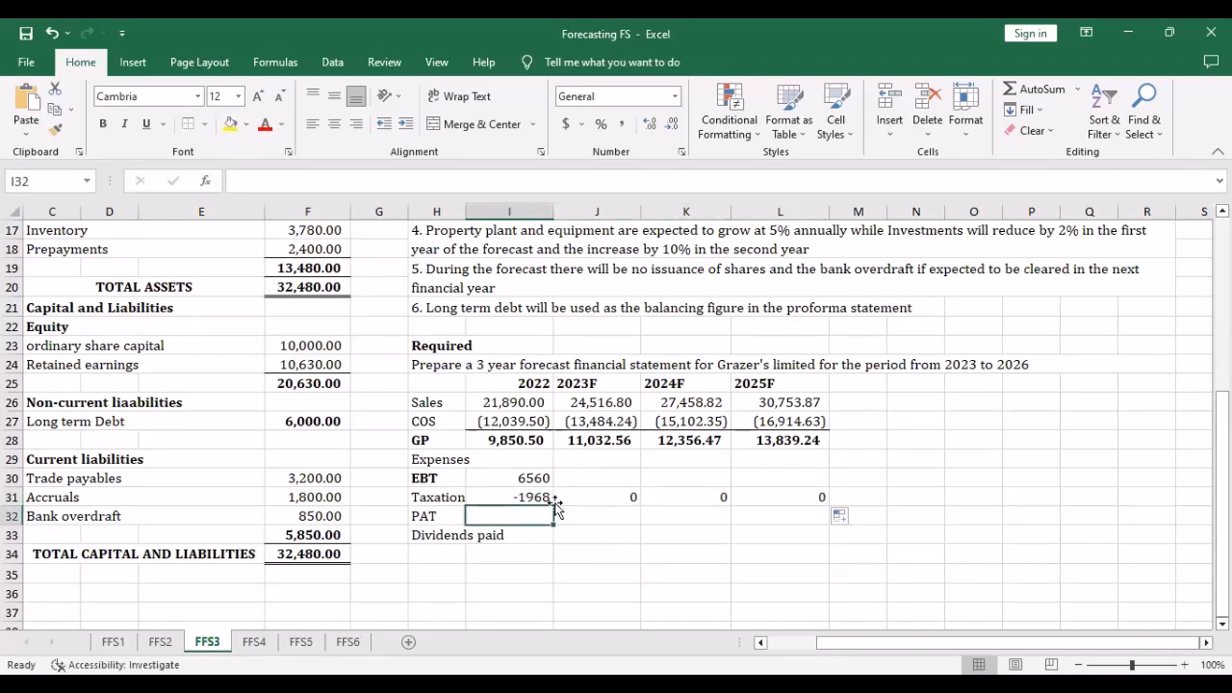
{"action": "type", "text": "="}
{"action": "left_click", "coordinate": [518, 479]}
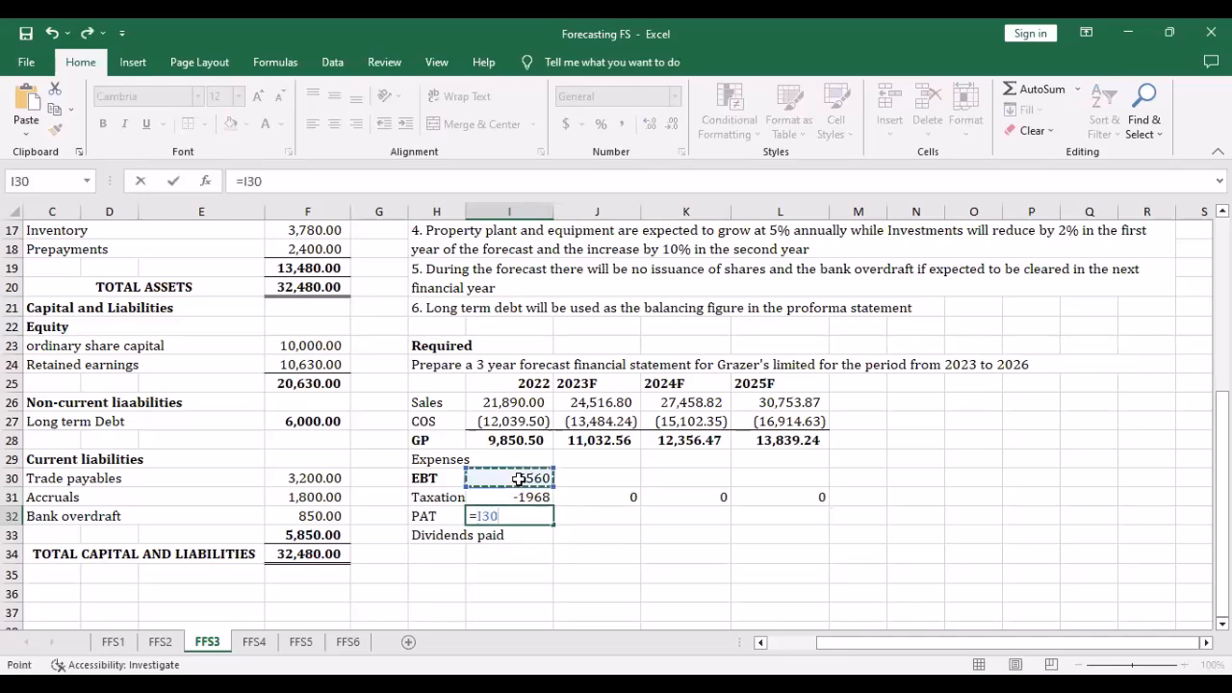
{"action": "type", "text": "+"}
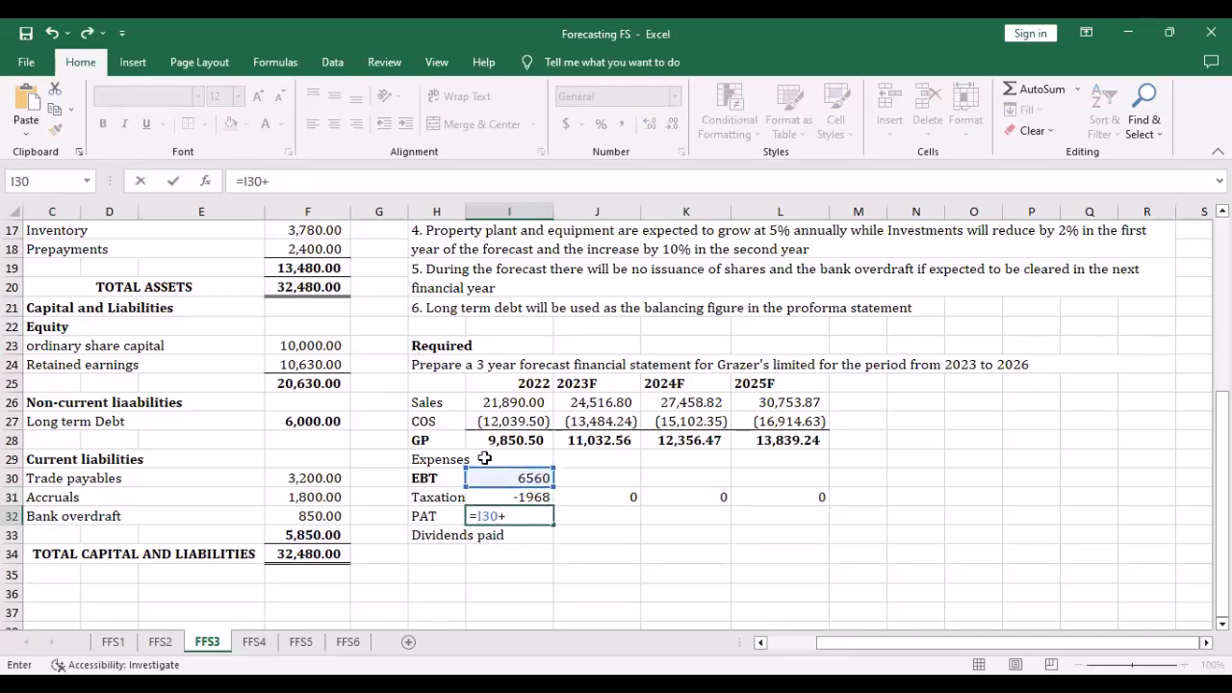
{"action": "left_click", "coordinate": [518, 494]}
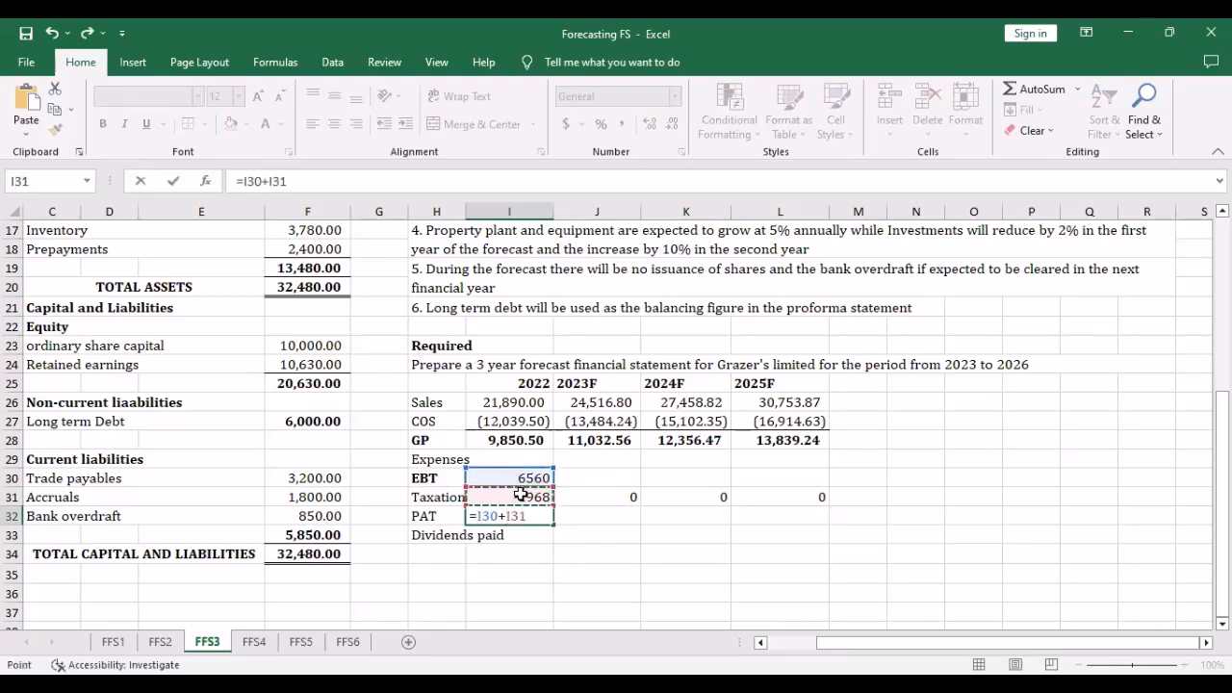
{"action": "key", "text": "Return"}
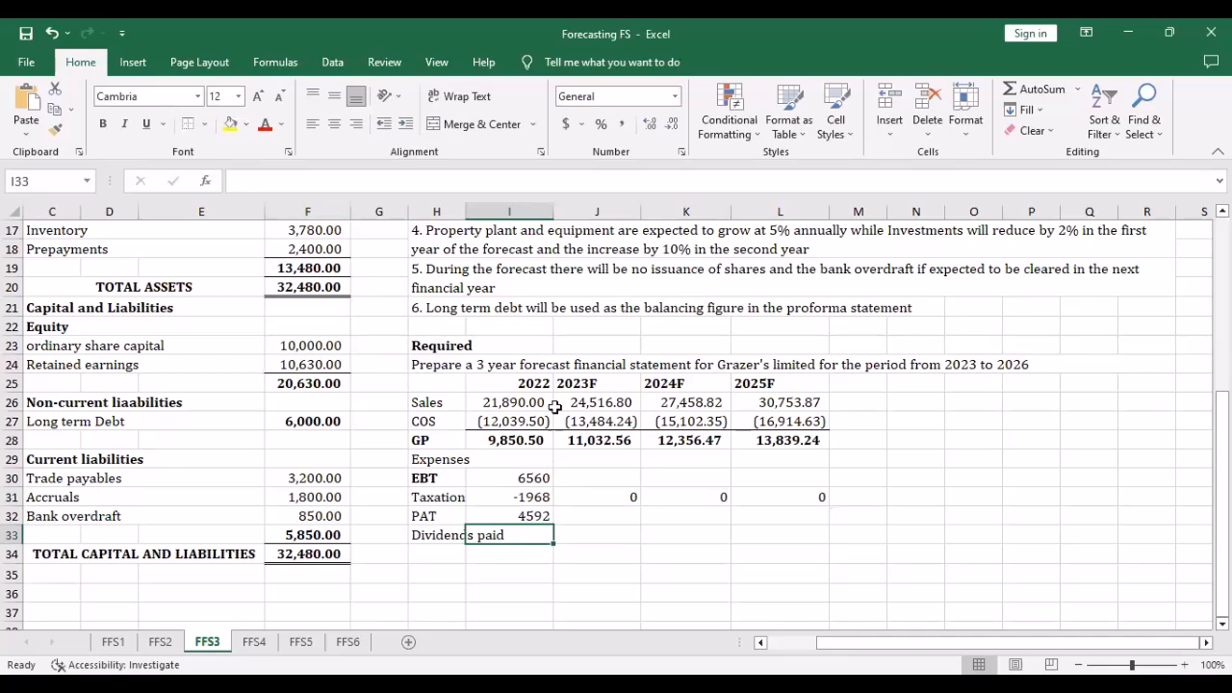
{"action": "left_click", "coordinate": [533, 516]}
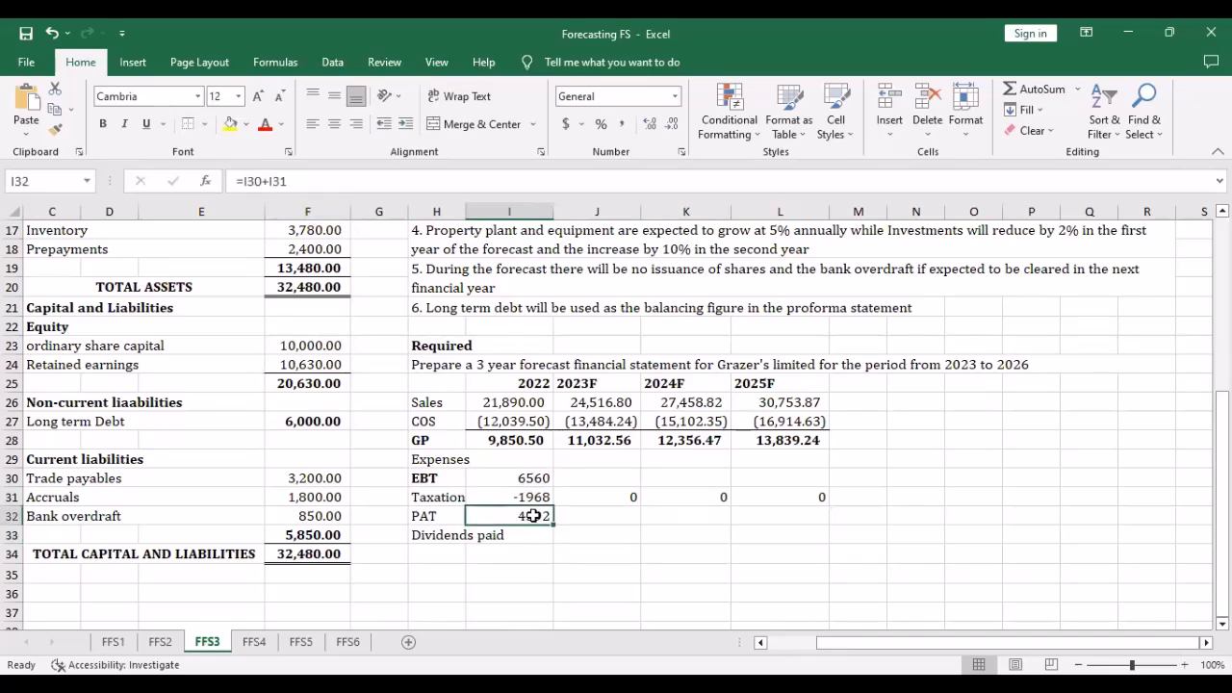
{"action": "key", "text": "ctrl+b"}
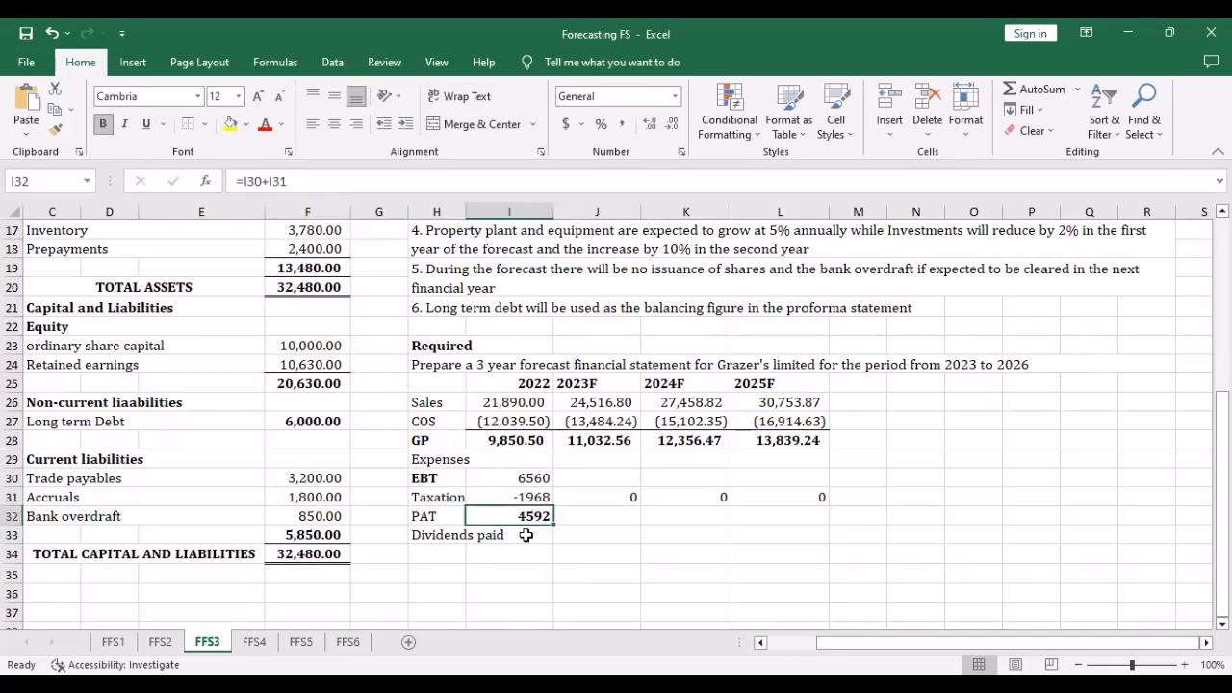
Calculate the 2022 dividends paid in I33 with =-.1*I32, as a negative 10% of profit after tax
{"action": "left_click", "coordinate": [551, 536]}
{"action": "type", "text": "="}
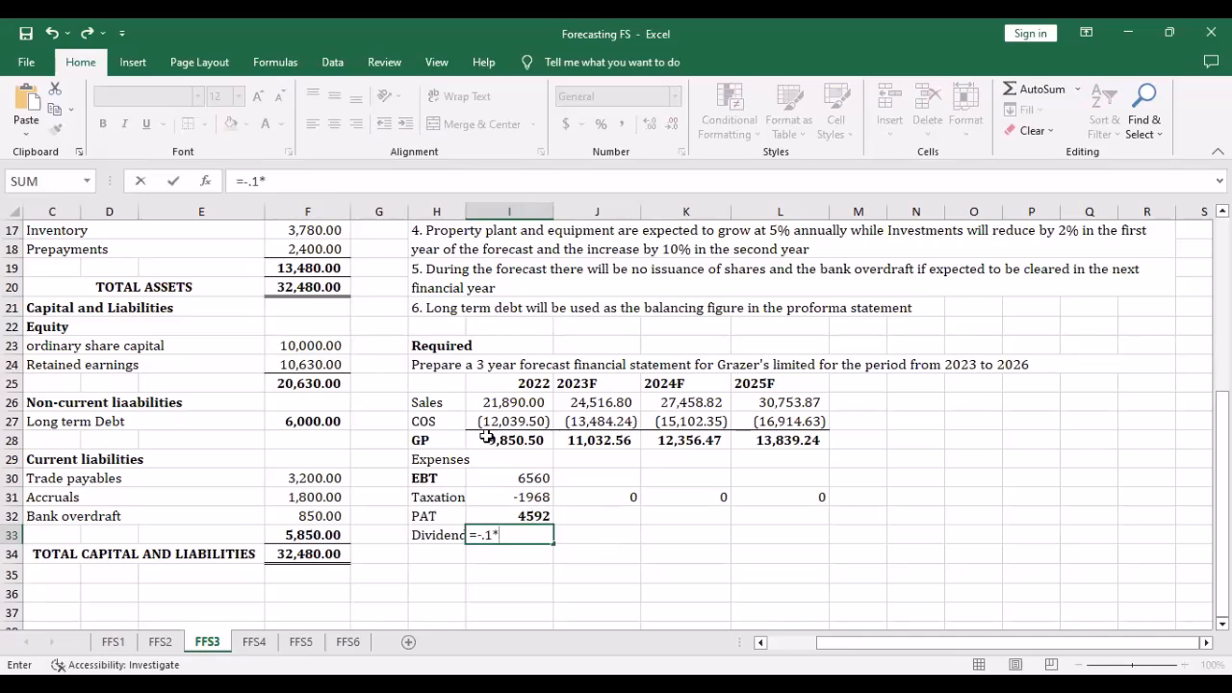
{"action": "type", "text": "-.1*"}
{"action": "left_click", "coordinate": [539, 516]}
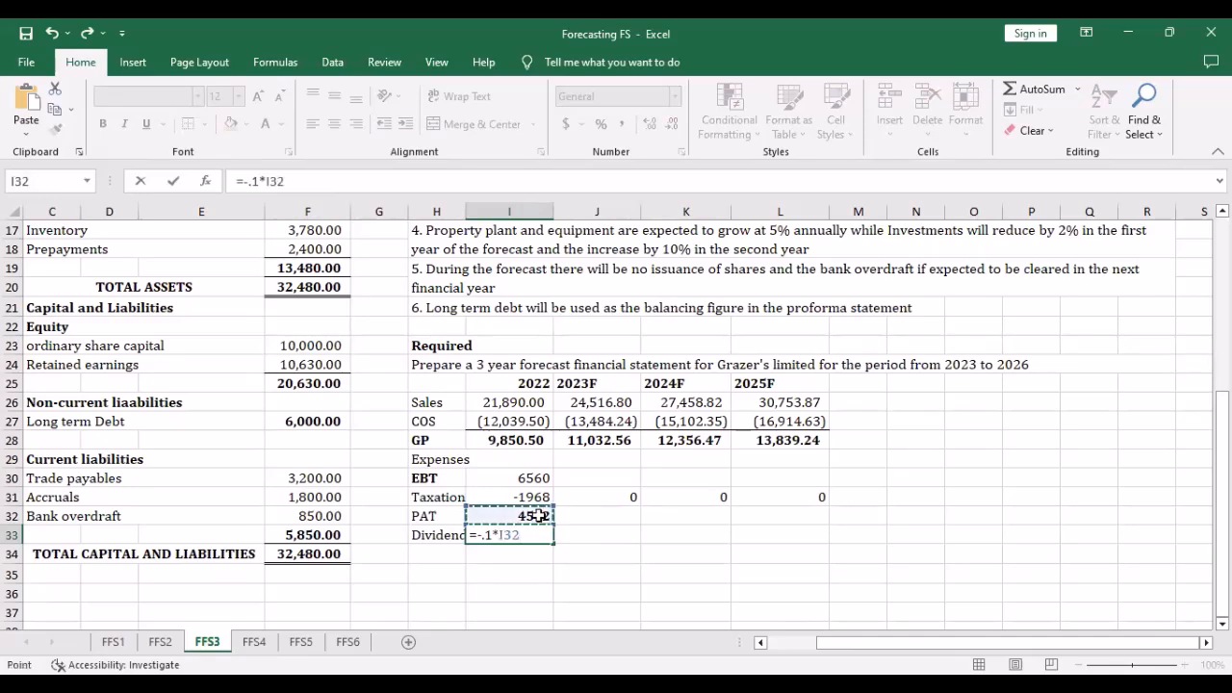
{"action": "key", "text": "Return"}
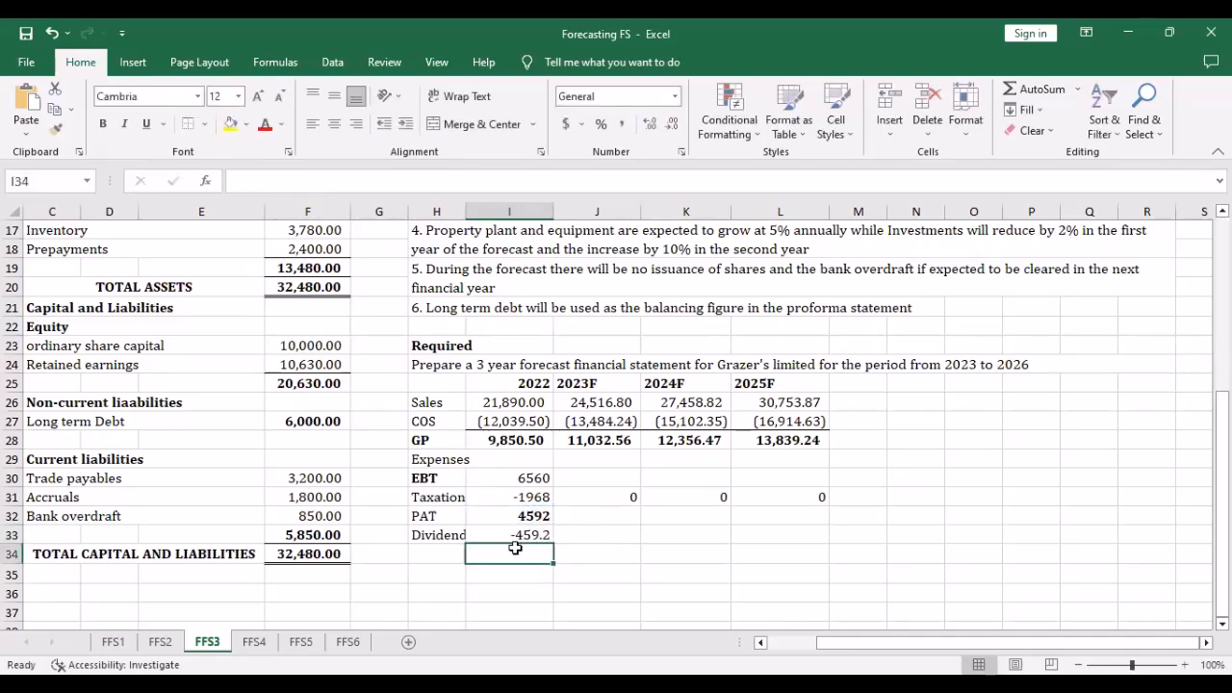
Add a To RE row label in H34 for the amount transferred to retained earnings
{"action": "left_click", "coordinate": [443, 548]}
{"action": "type", "text": "T"}
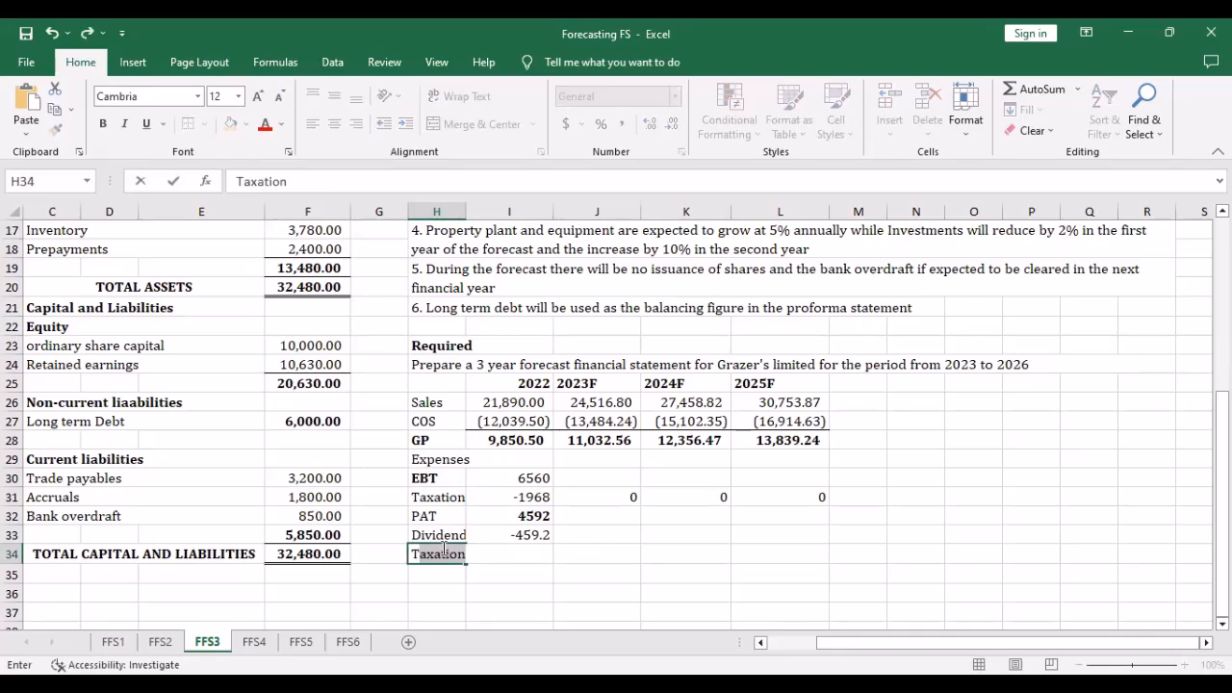
{"action": "type", "text": "o RE"}
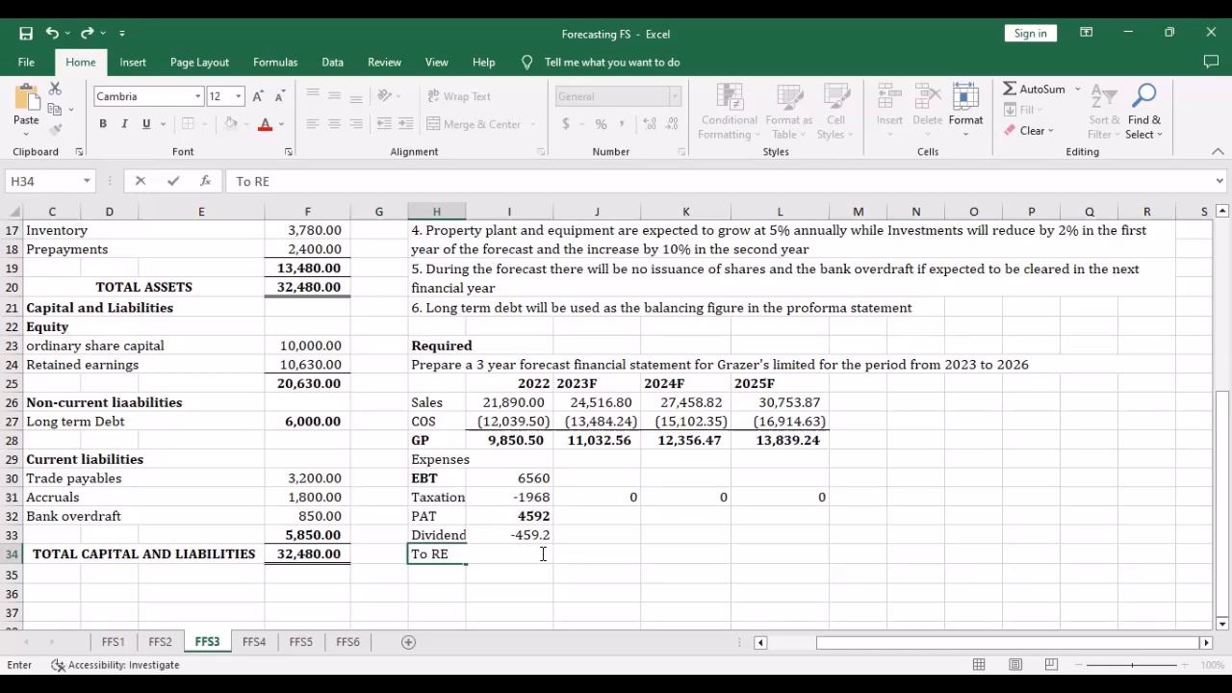
{"action": "left_click", "coordinate": [495, 613]}
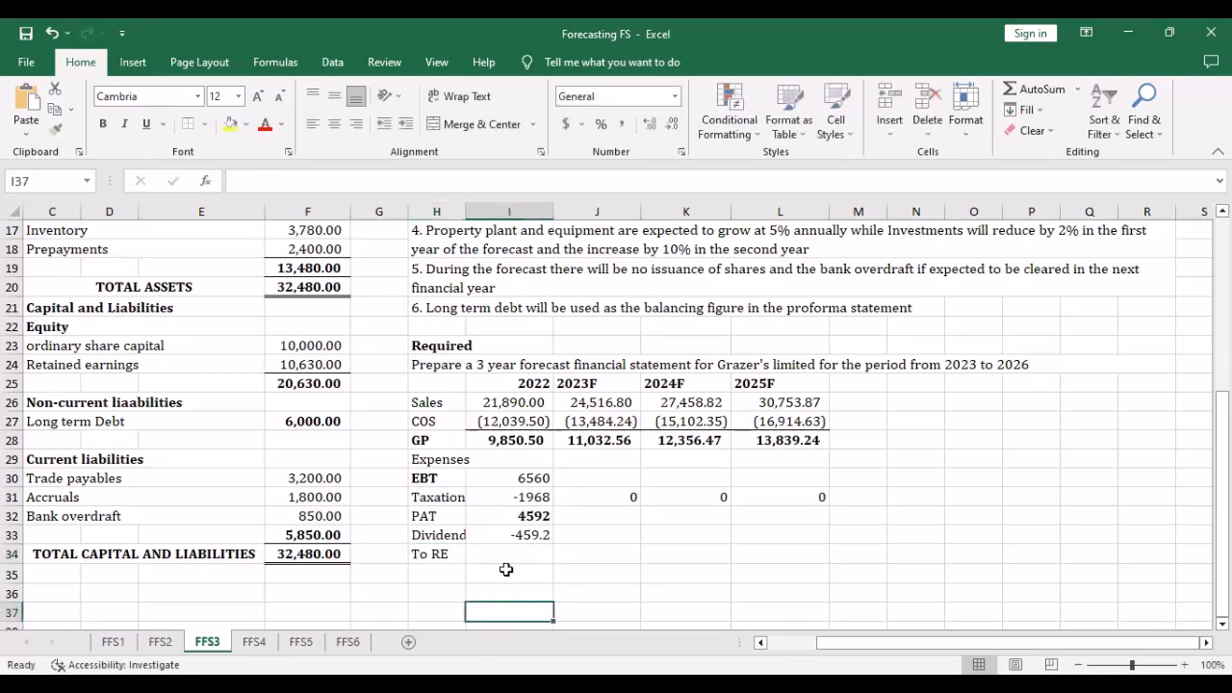
Calculate the 2022 amount transferred to retained earnings in I34 with =I32+I33
{"action": "left_click", "coordinate": [515, 552]}
{"action": "type", "text": "="}
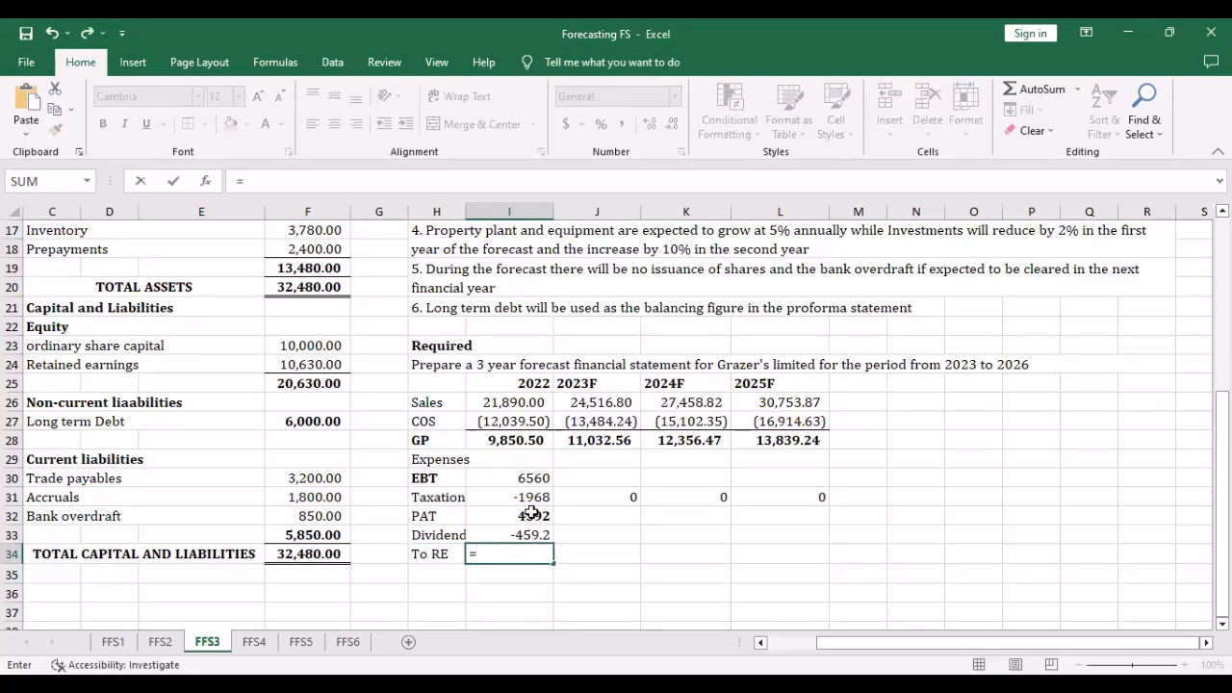
{"action": "left_click", "coordinate": [528, 517]}
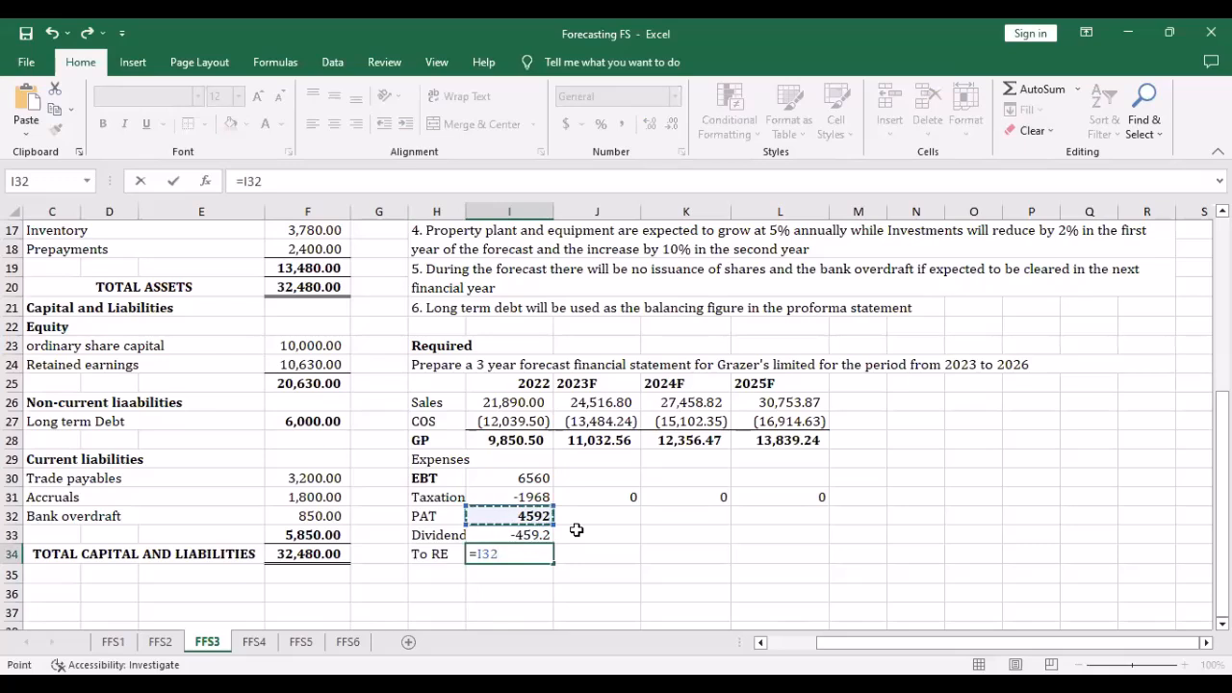
{"action": "type", "text": "+"}
{"action": "left_click", "coordinate": [529, 534]}
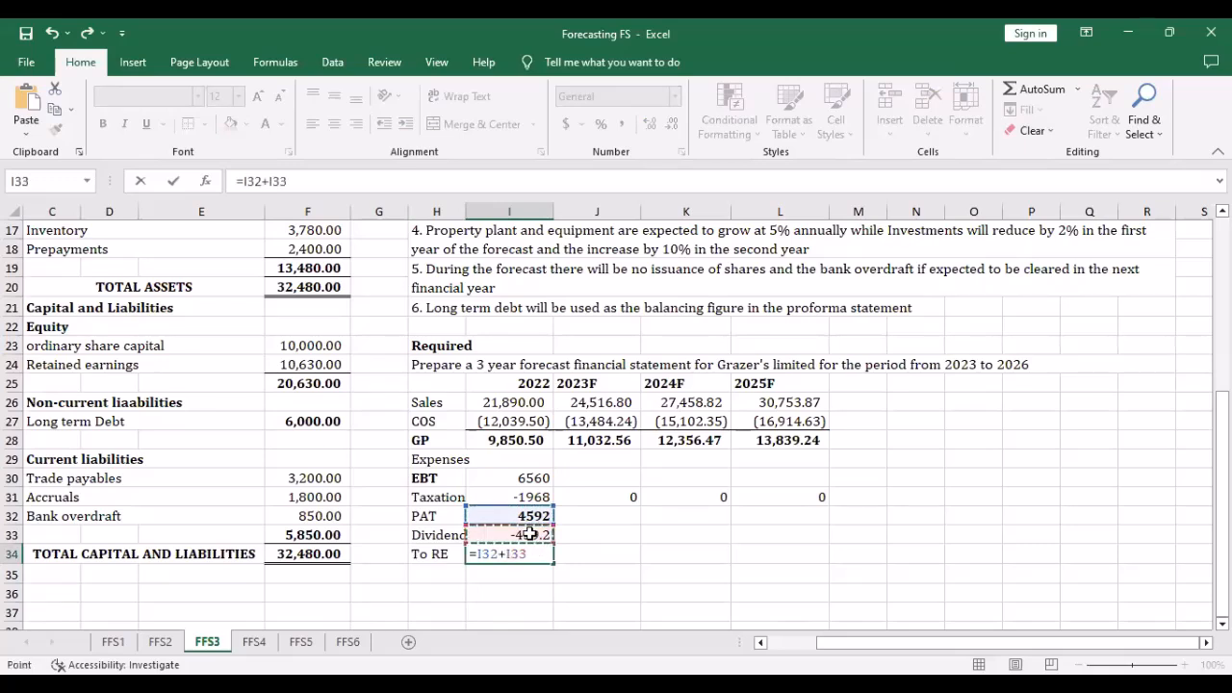
{"action": "key", "text": "Return"}
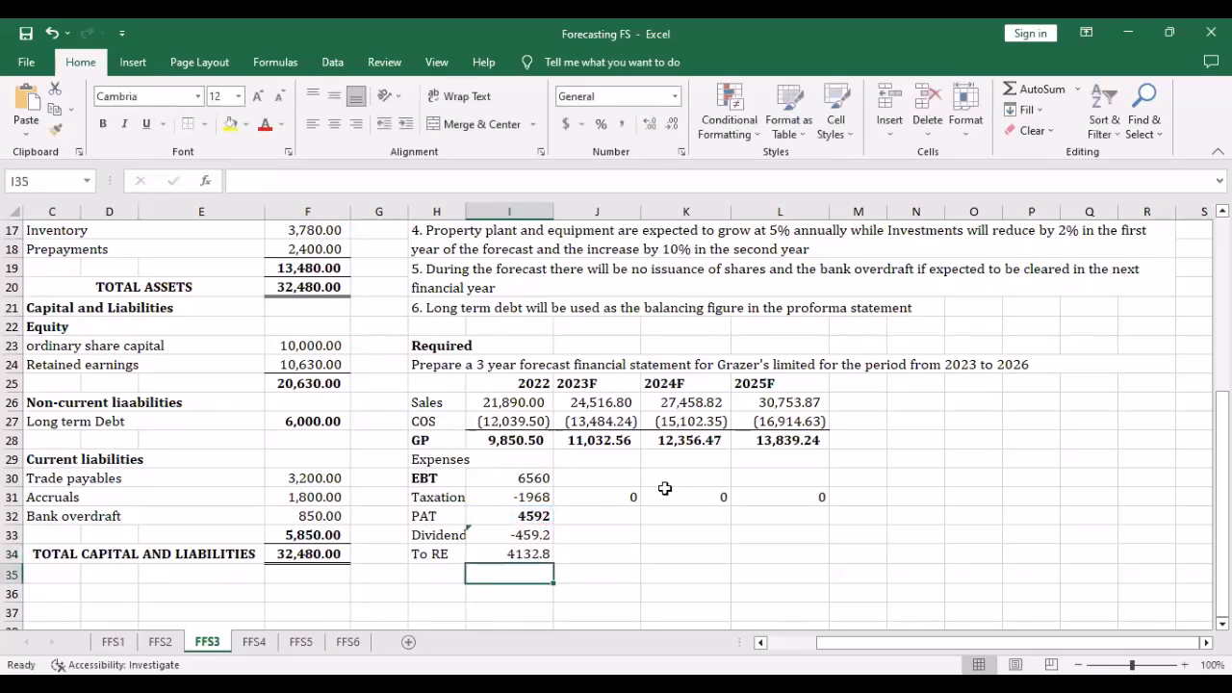
Make the EBT row figures in I30:L30 bold
{"action": "scroll", "coordinate": [524, 578], "scroll_direction": "up", "scroll_amount": 1}
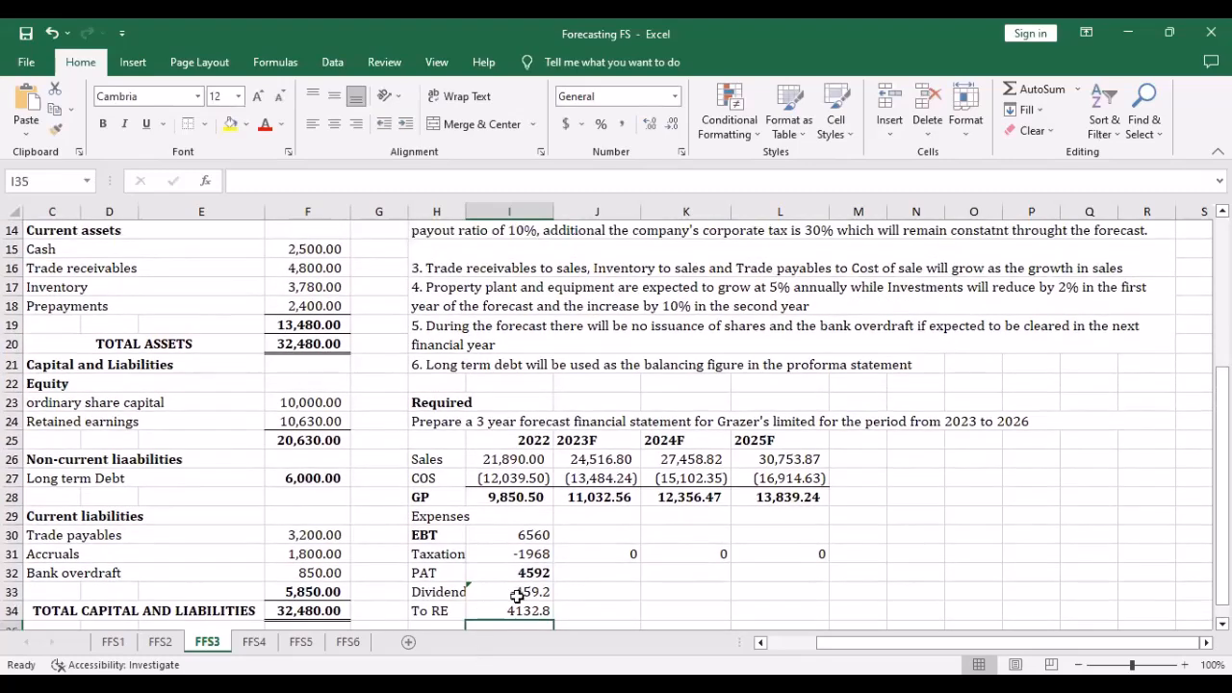
{"action": "scroll", "coordinate": [535, 502], "scroll_direction": "up", "scroll_amount": 1}
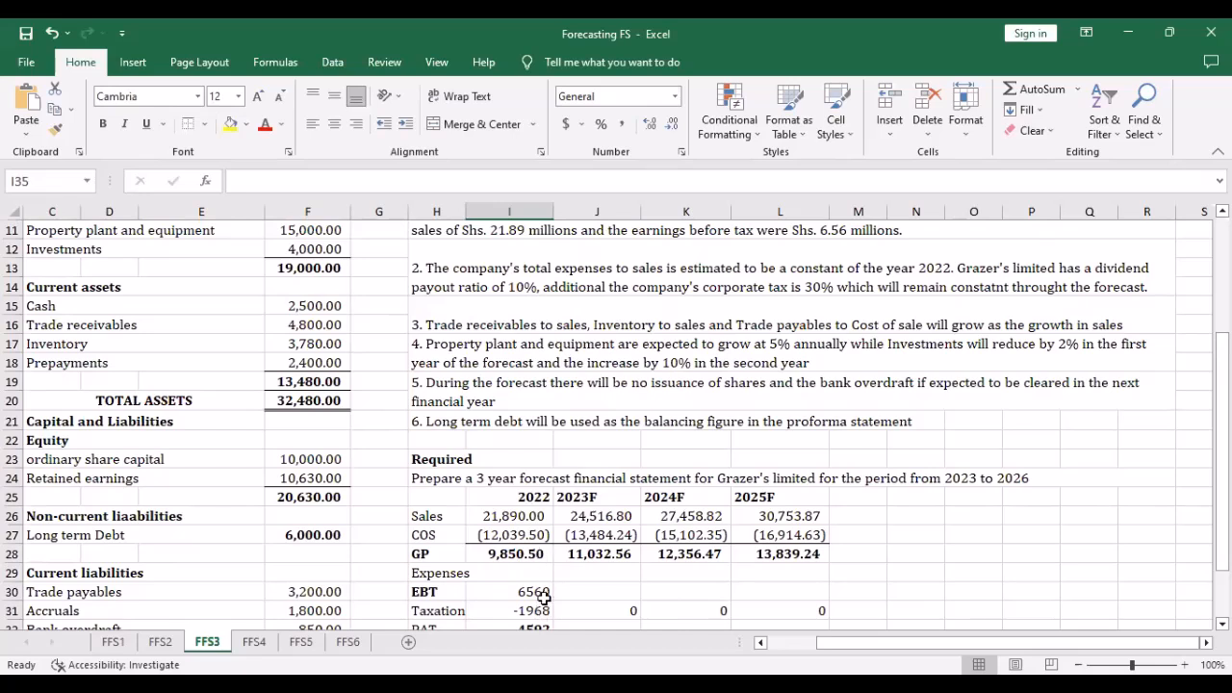
{"action": "left_click", "coordinate": [523, 572]}
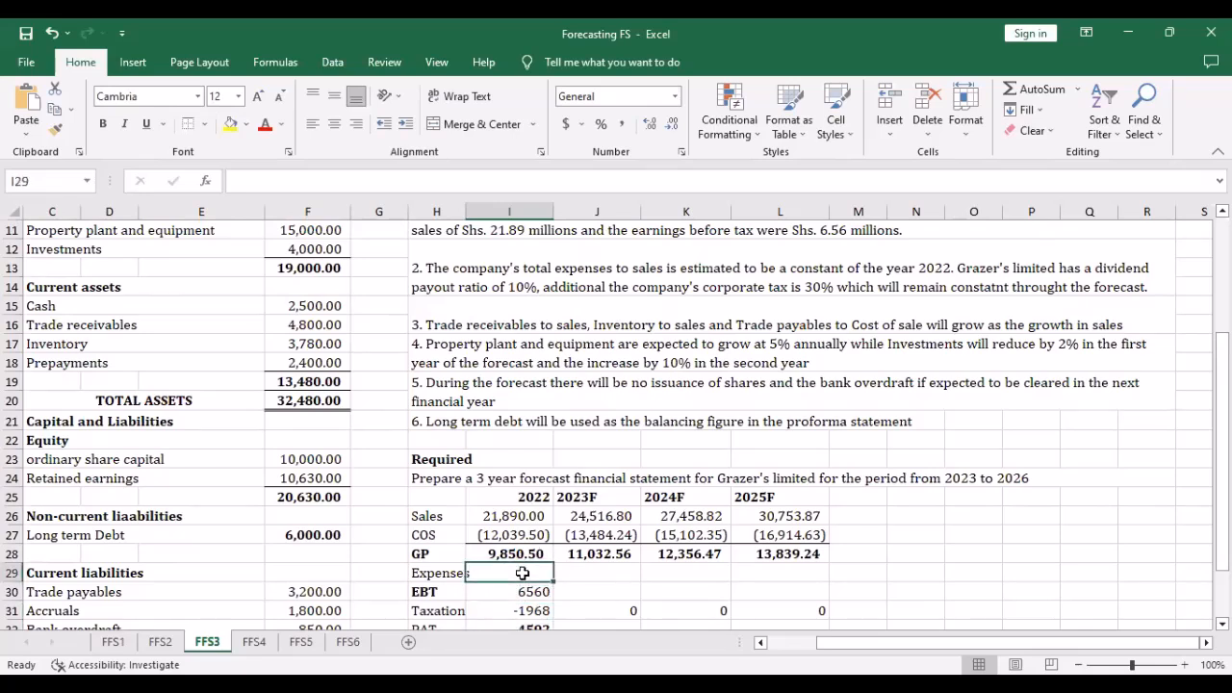
{"action": "left_click_drag", "start_coordinate": [512, 591], "coordinate": [800, 582]}
{"action": "key", "text": "ctrl+b"}
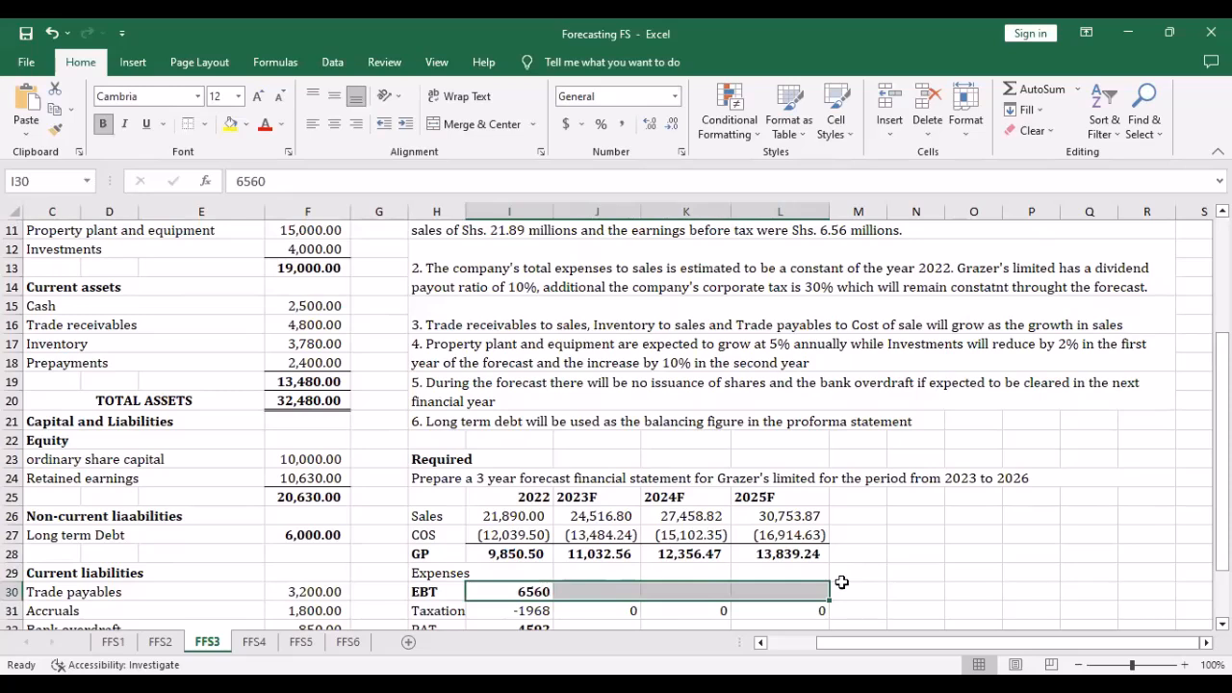
Calculate the 2022 expenses in I29 as EBT minus gross profit with =I30-I28
{"action": "left_click", "coordinate": [524, 572]}
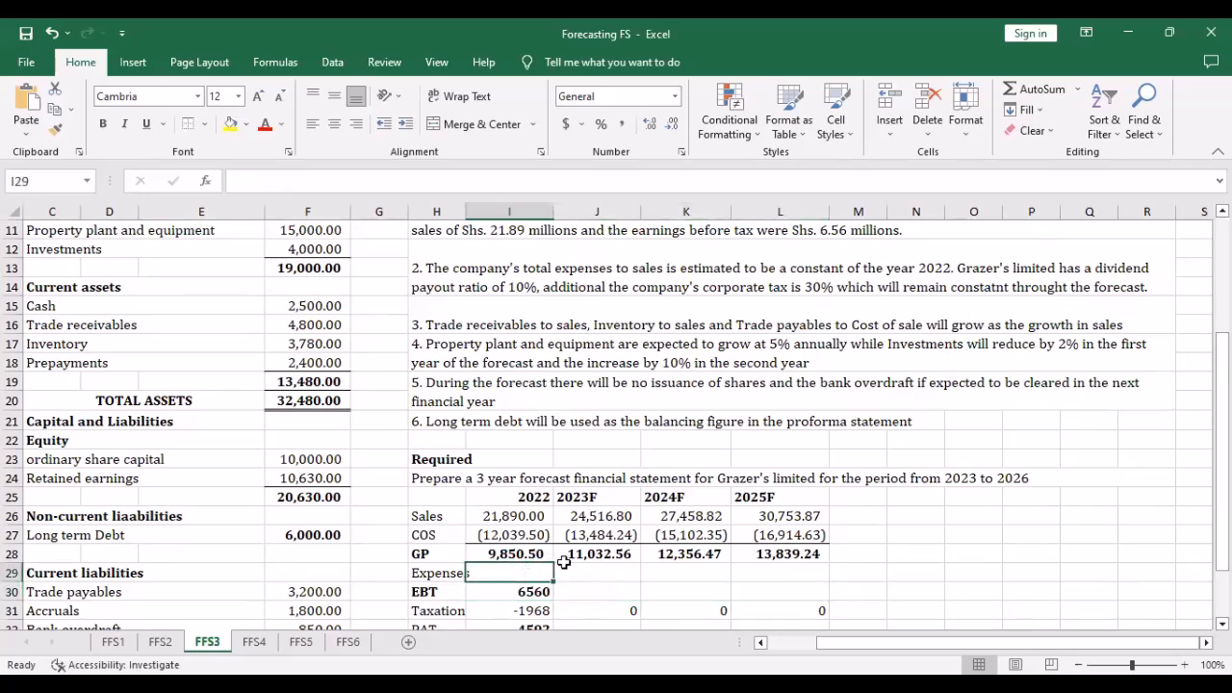
{"action": "type", "text": "="}
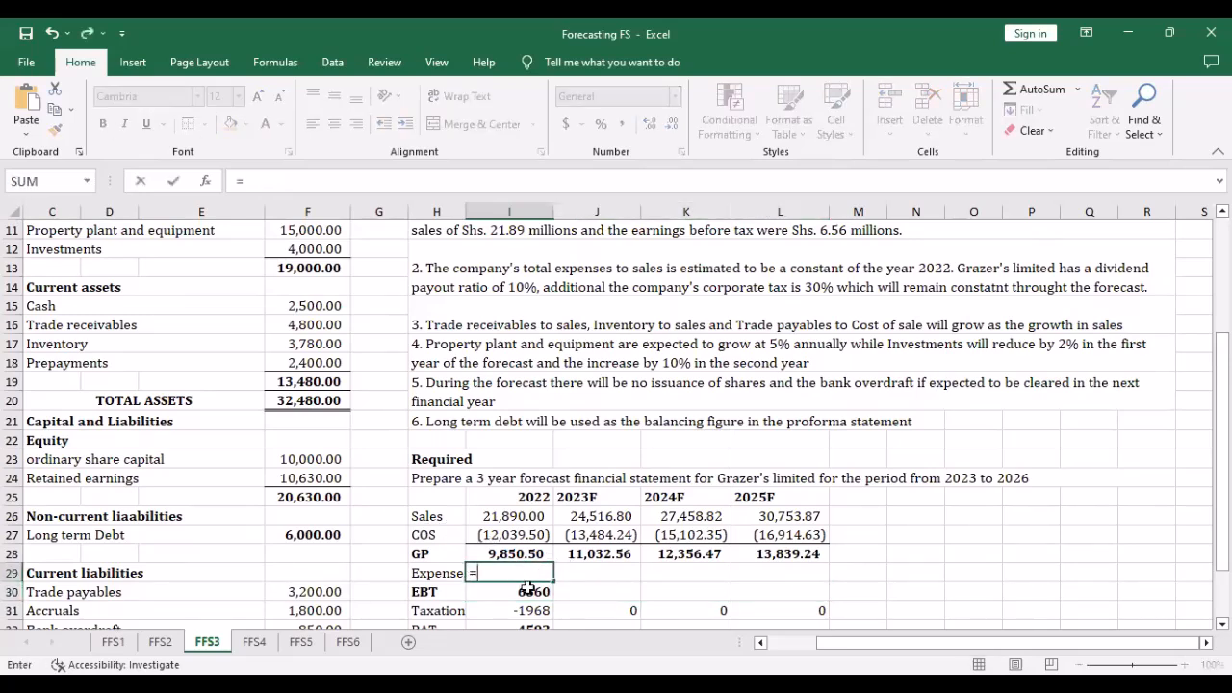
{"action": "left_click", "coordinate": [531, 591]}
{"action": "type", "text": "-"}
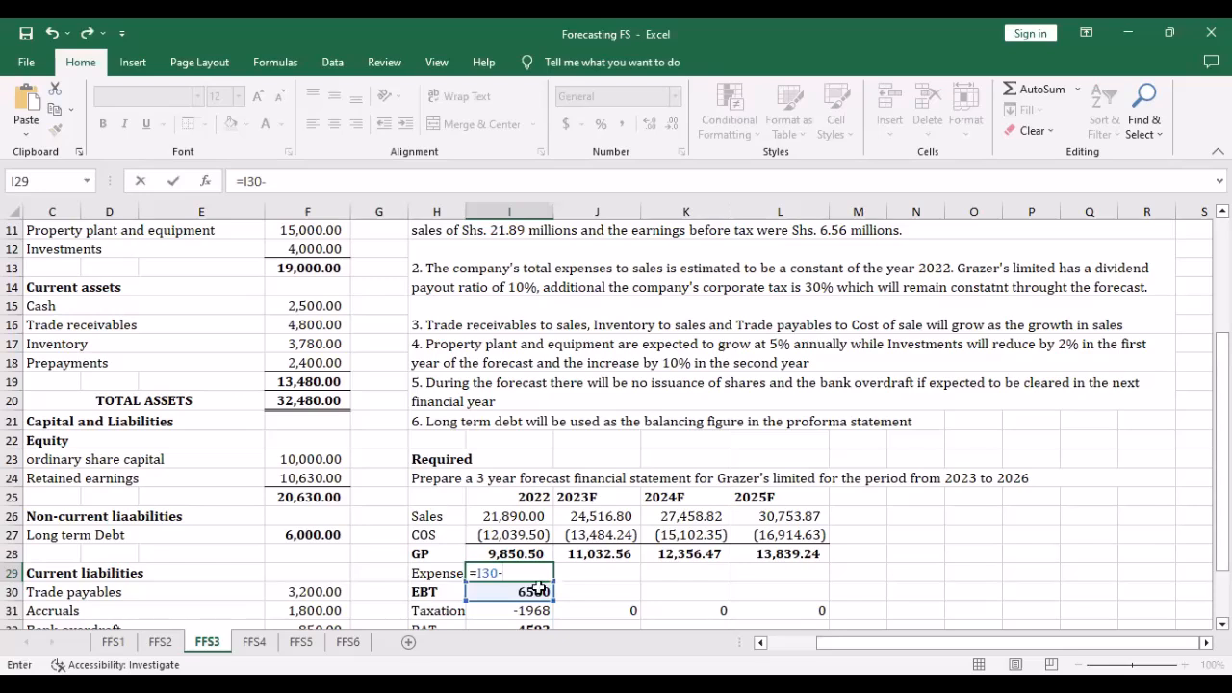
{"action": "left_click", "coordinate": [501, 555]}
{"action": "key", "text": "Return"}
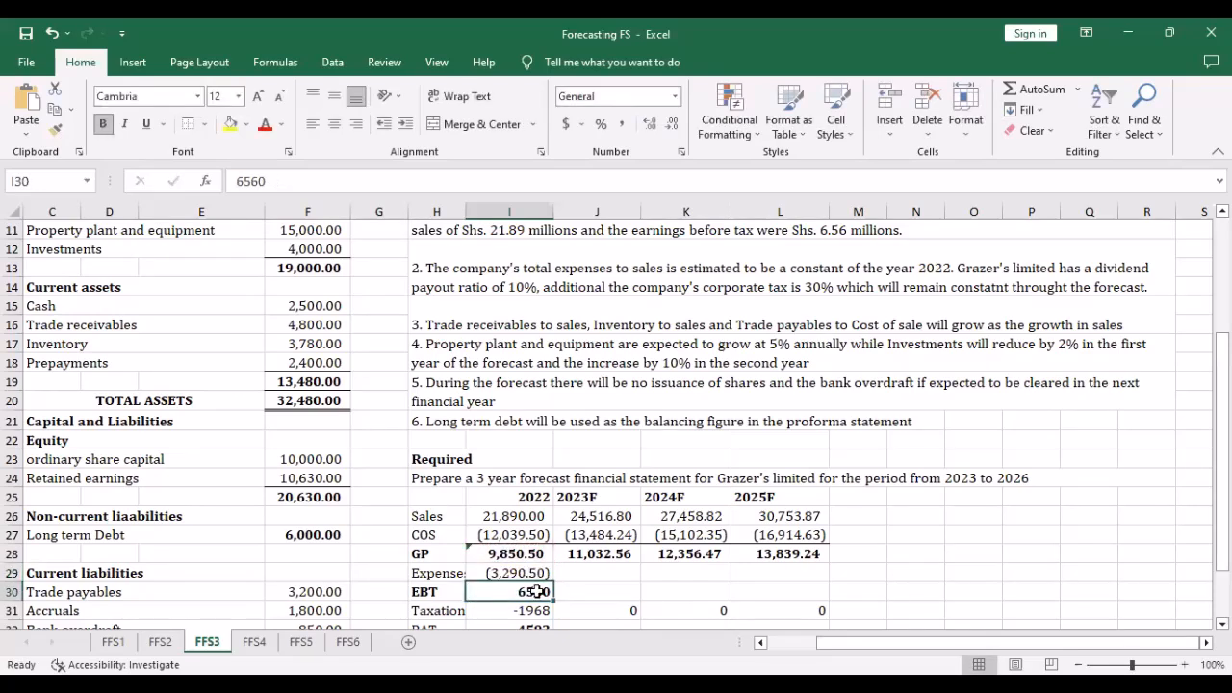
{"action": "left_click", "coordinate": [525, 573]}
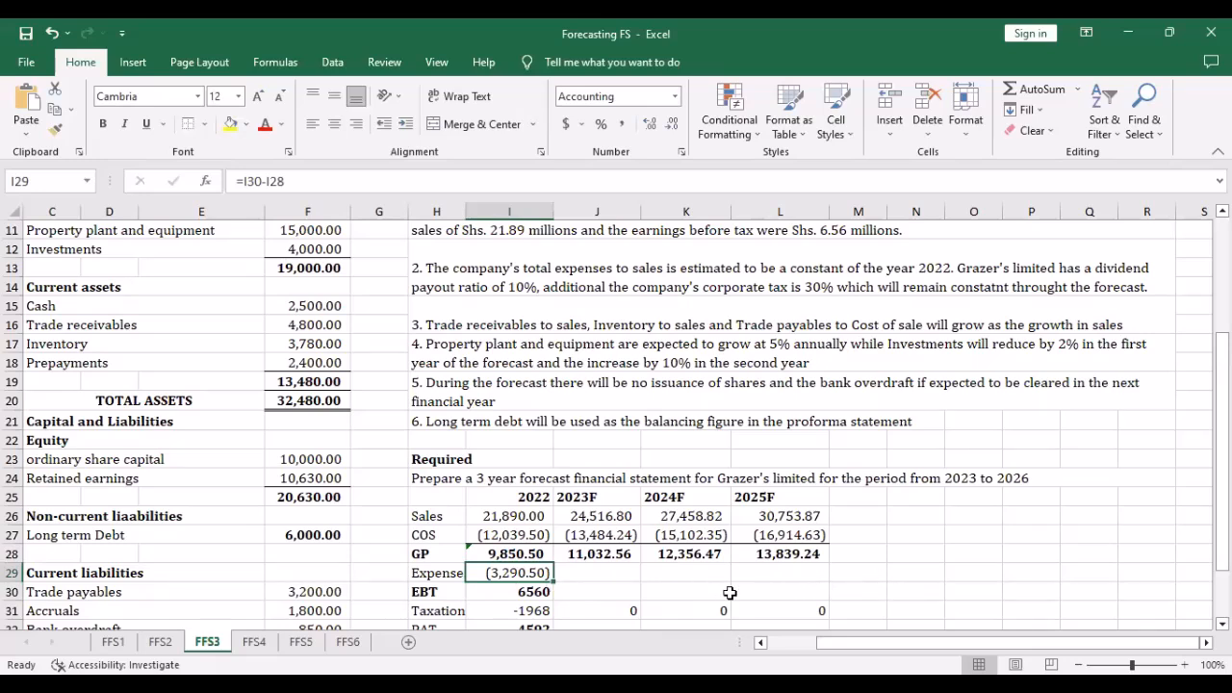
Add an Expense to sales ratio label in O26 beside the forecast table
{"action": "left_click", "coordinate": [987, 556]}
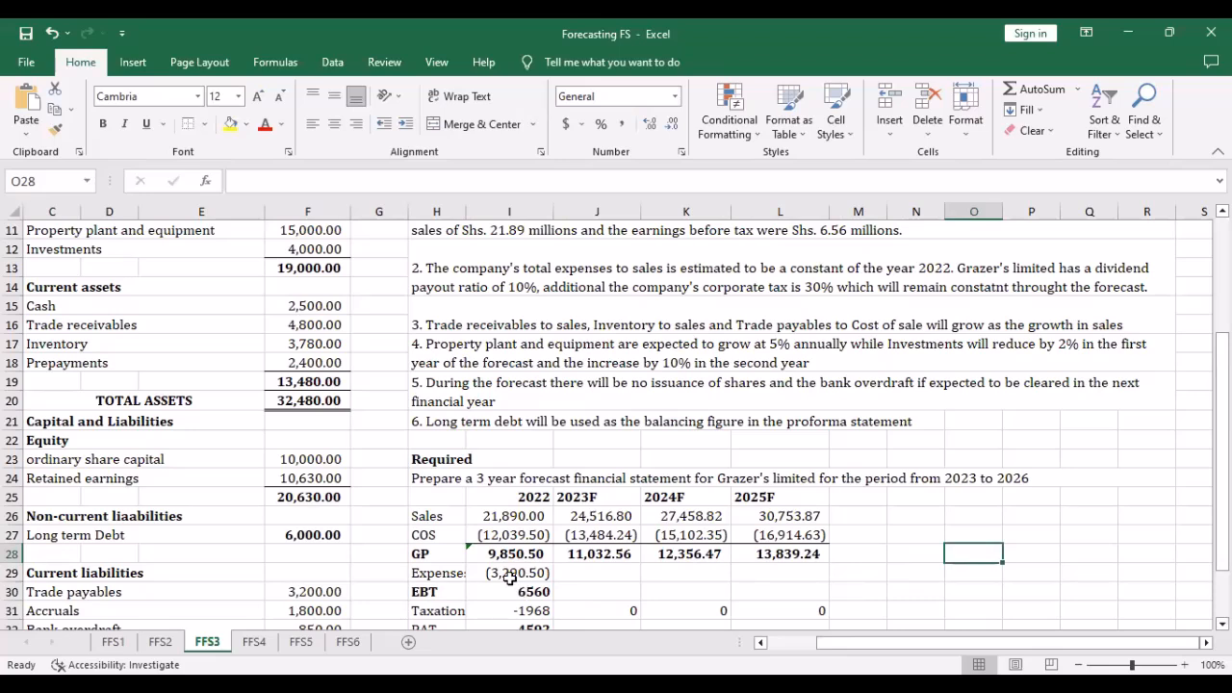
{"action": "left_click", "coordinate": [953, 517]}
{"action": "type", "text": "Ex"}
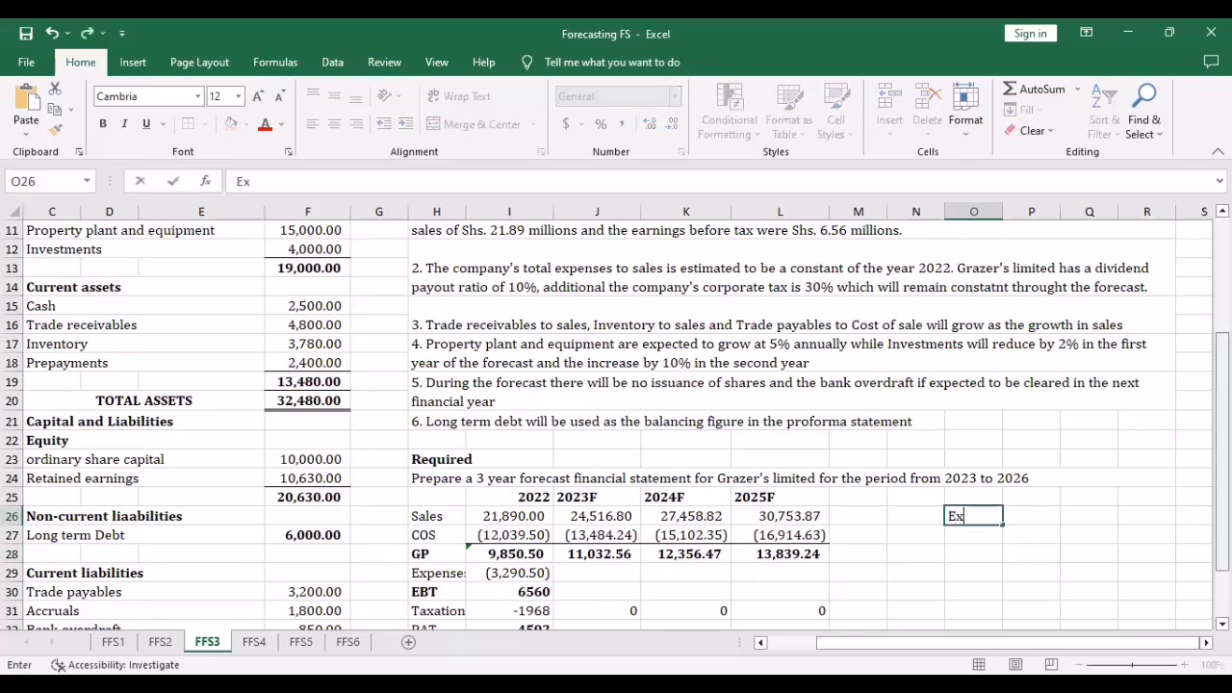
{"action": "type", "text": "pense"}
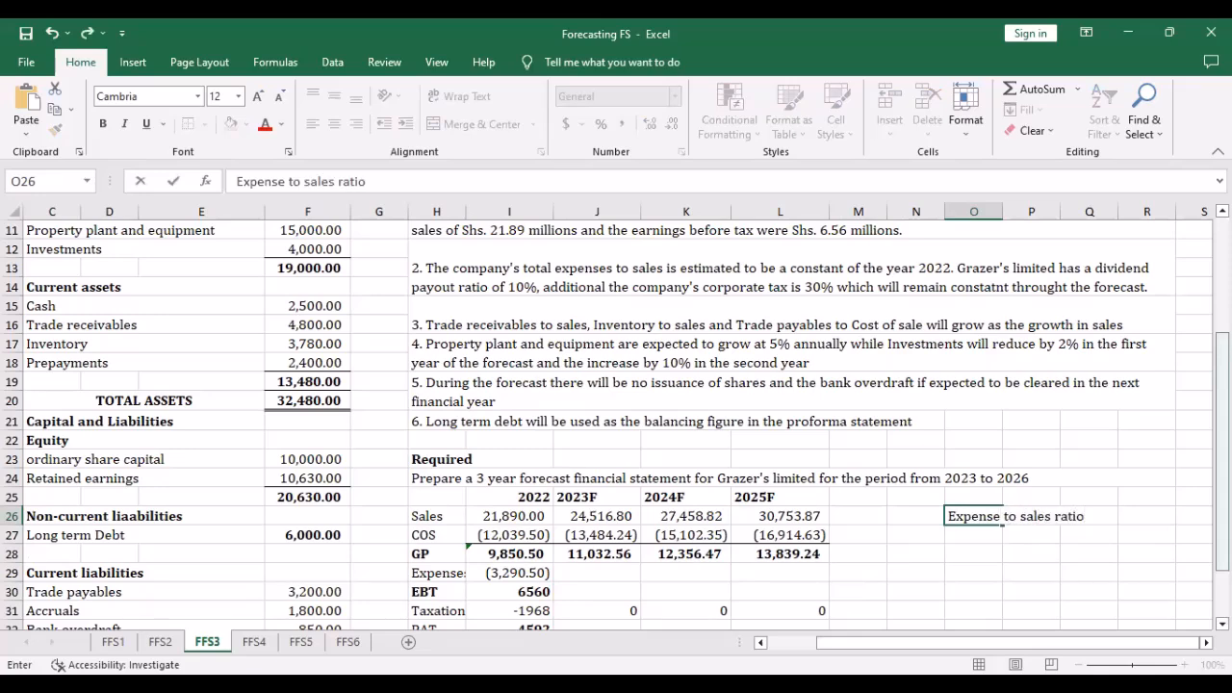
{"action": "type", "text": " to sales ratio"}
{"action": "key", "text": "Tab"}
Calculate the 2022 expense to sales ratio in Q26 with =-I29/I26
{"action": "key", "text": "Tab"}
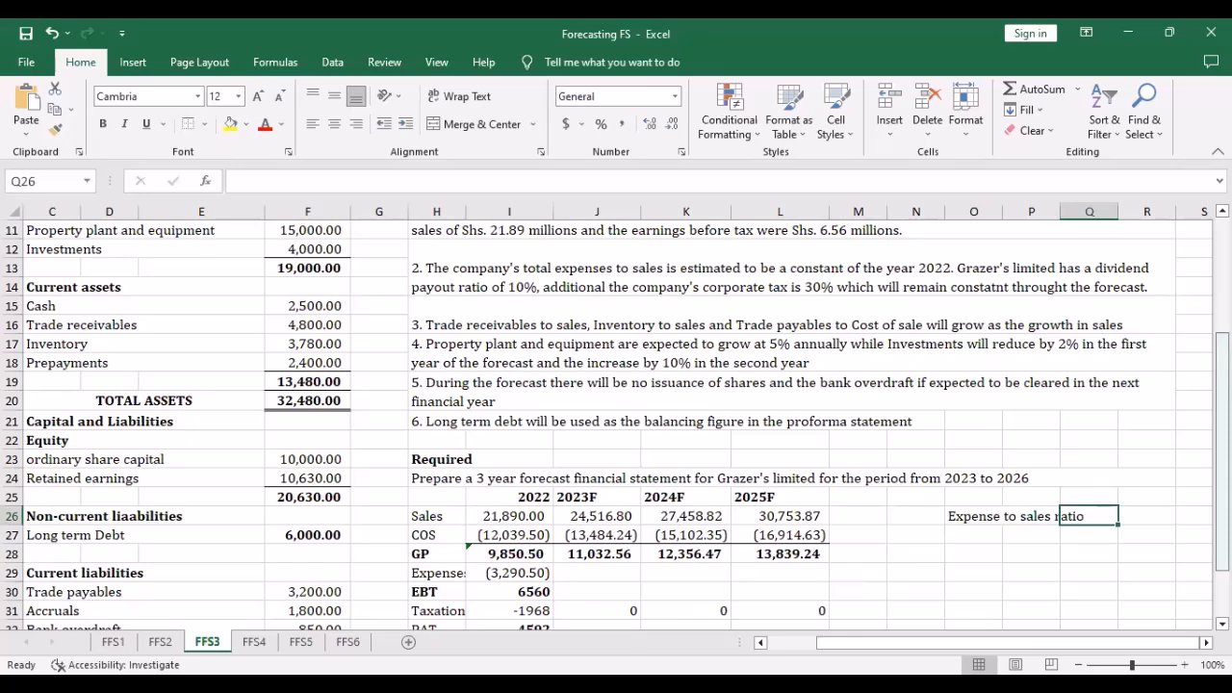
{"action": "type", "text": "="}
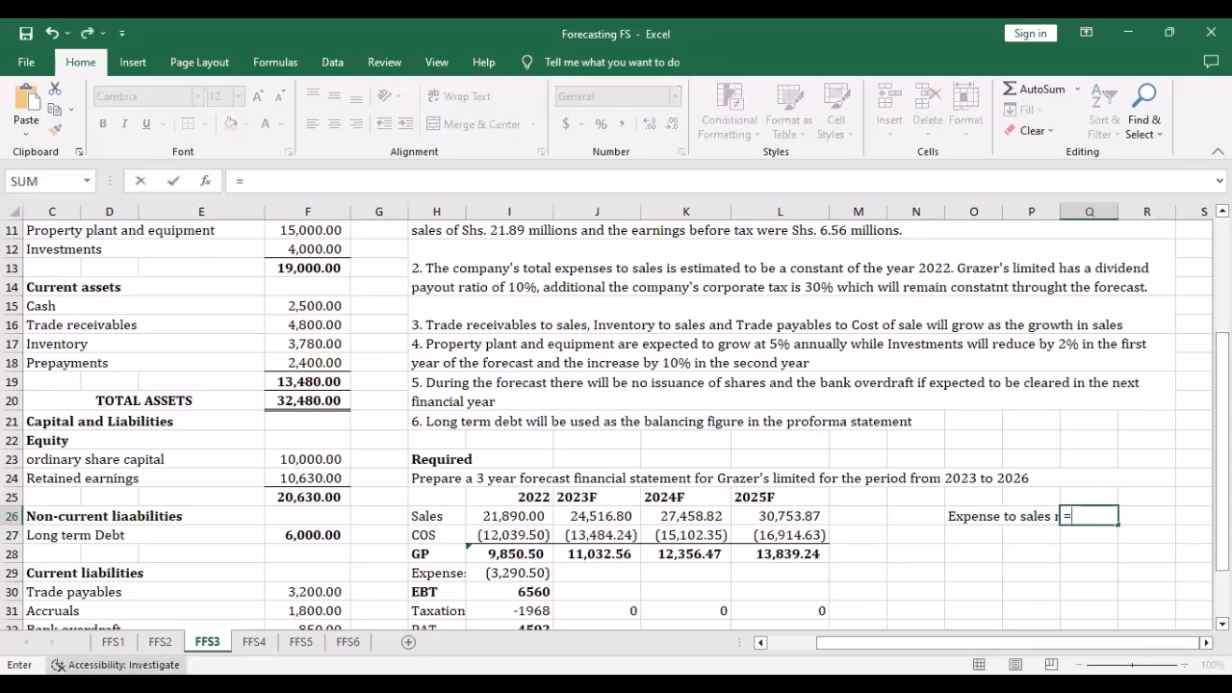
{"action": "type", "text": "-"}
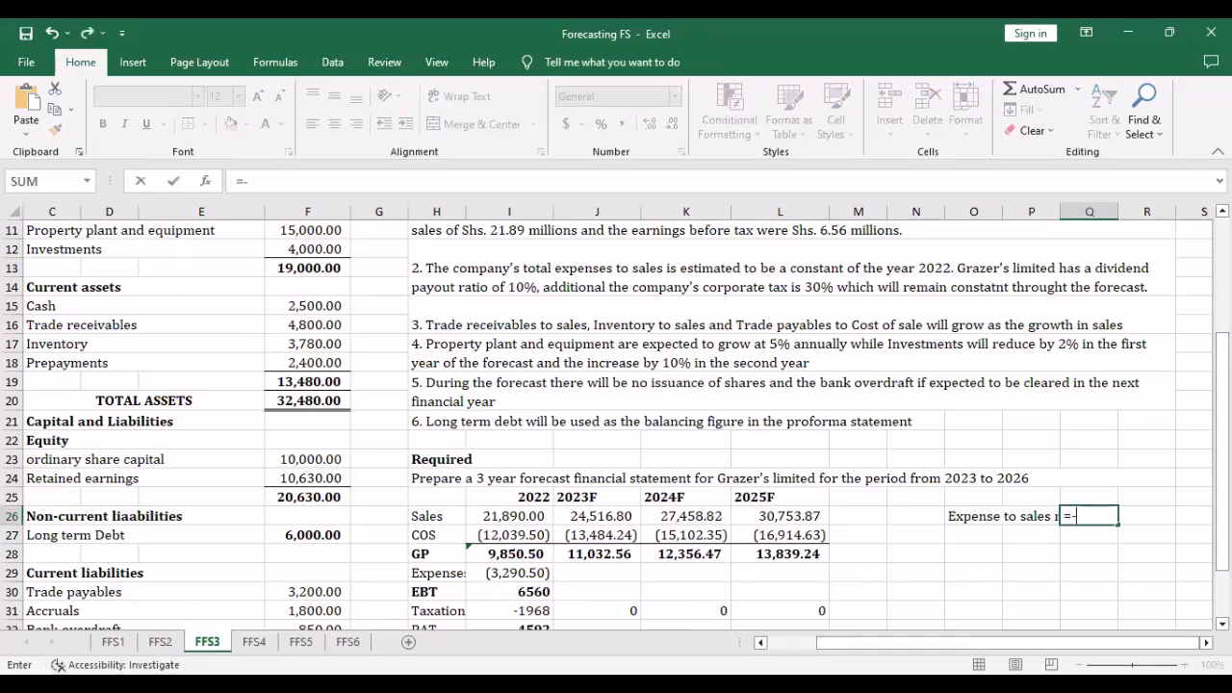
{"action": "left_click", "coordinate": [521, 575]}
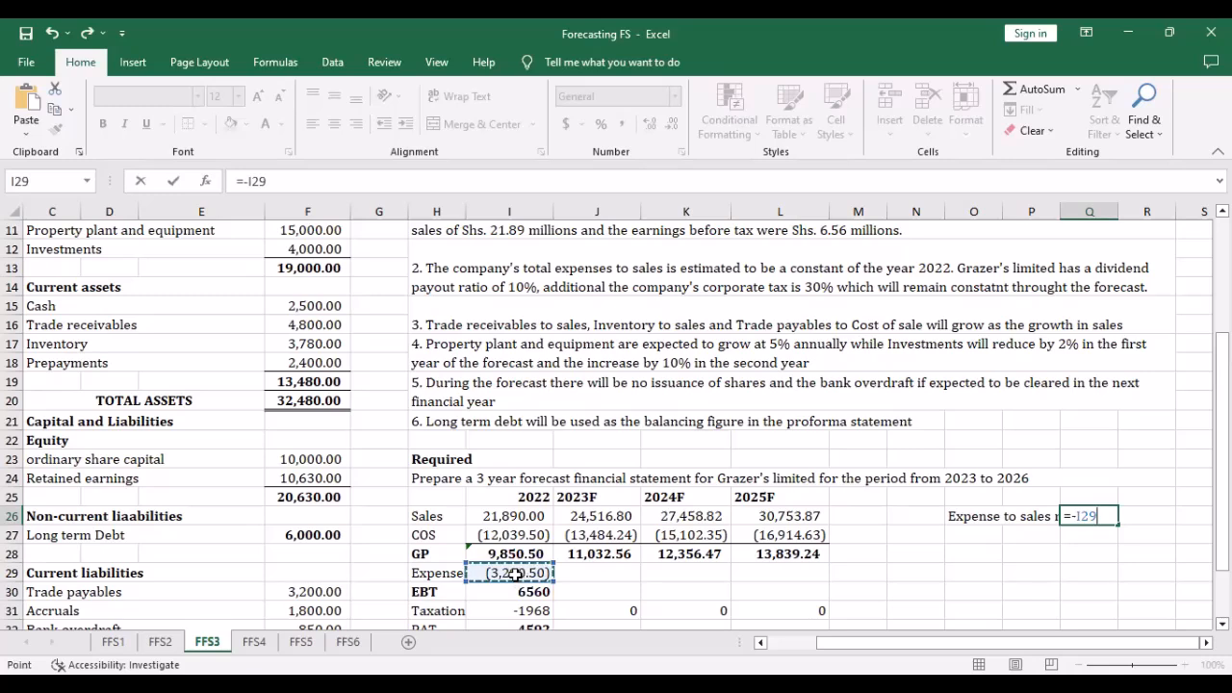
{"action": "type", "text": "/"}
{"action": "left_click", "coordinate": [503, 513]}
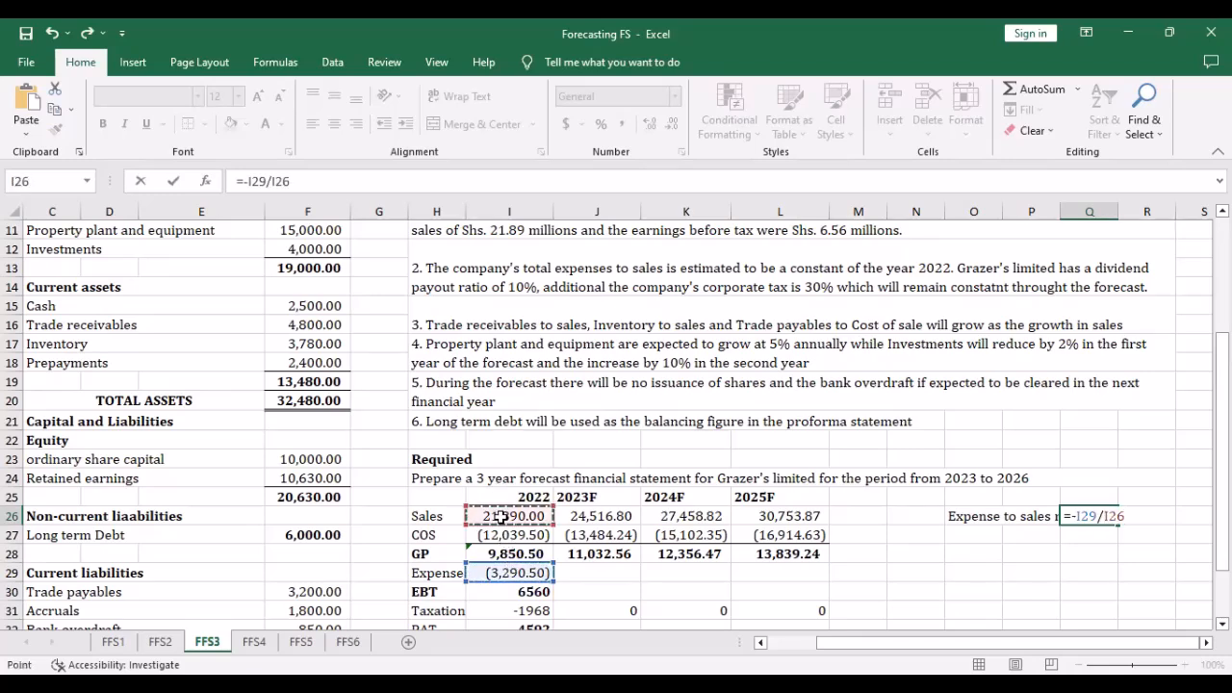
{"action": "key", "text": "Return"}
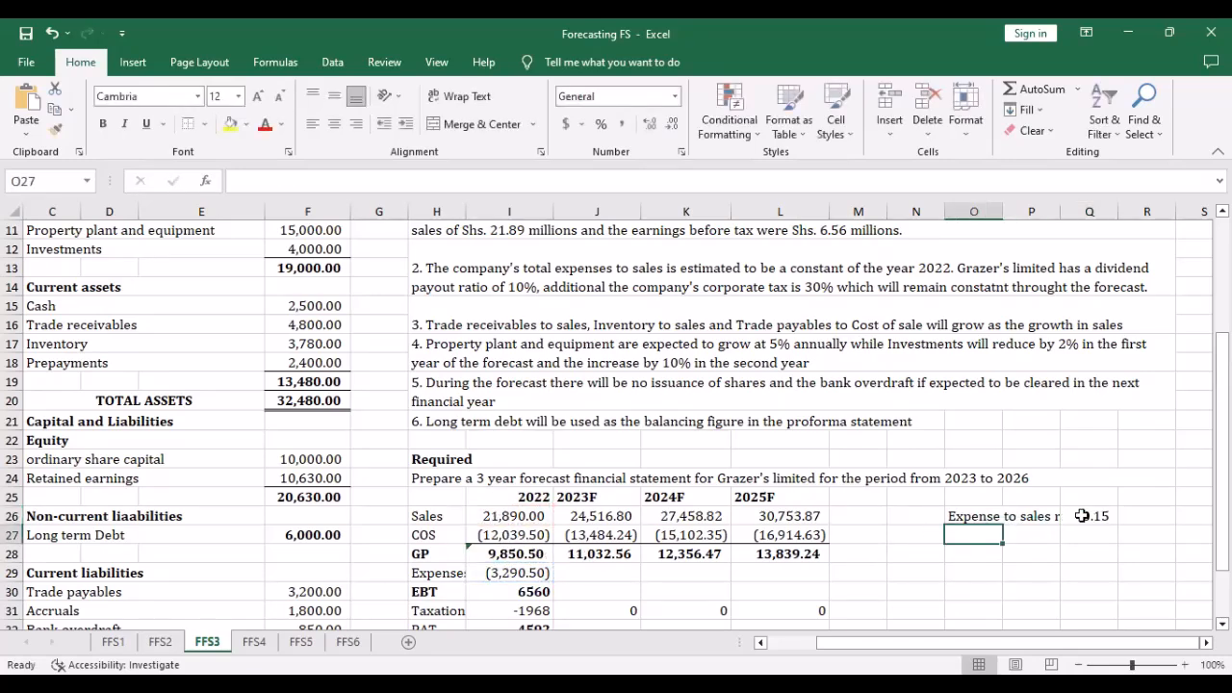
Format the expense to sales ratio in Q26 as a percentage with two decimal places
{"action": "left_click", "coordinate": [1082, 516]}
{"action": "left_click", "coordinate": [600, 124]}
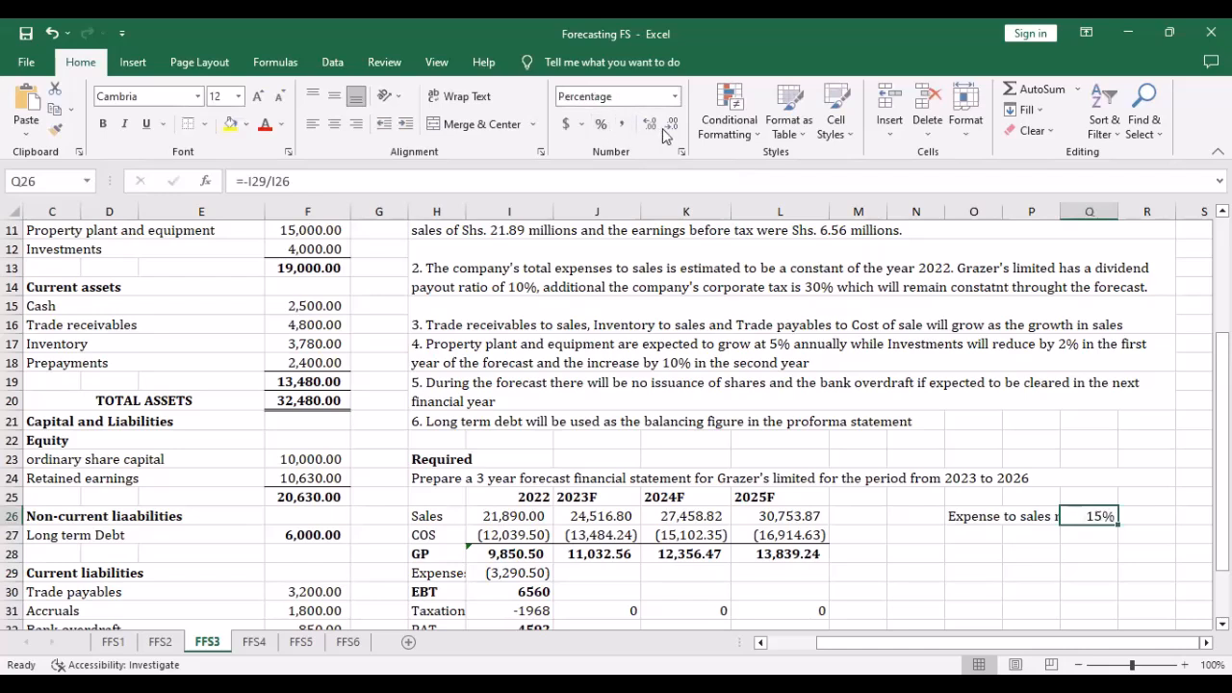
{"action": "left_click", "coordinate": [645, 120]}
{"action": "left_click", "coordinate": [645, 120]}
Calculate the 2023 forecast expenses in J29 as the negative ratio times sales with =-Q26*J26
{"action": "left_click", "coordinate": [590, 574]}
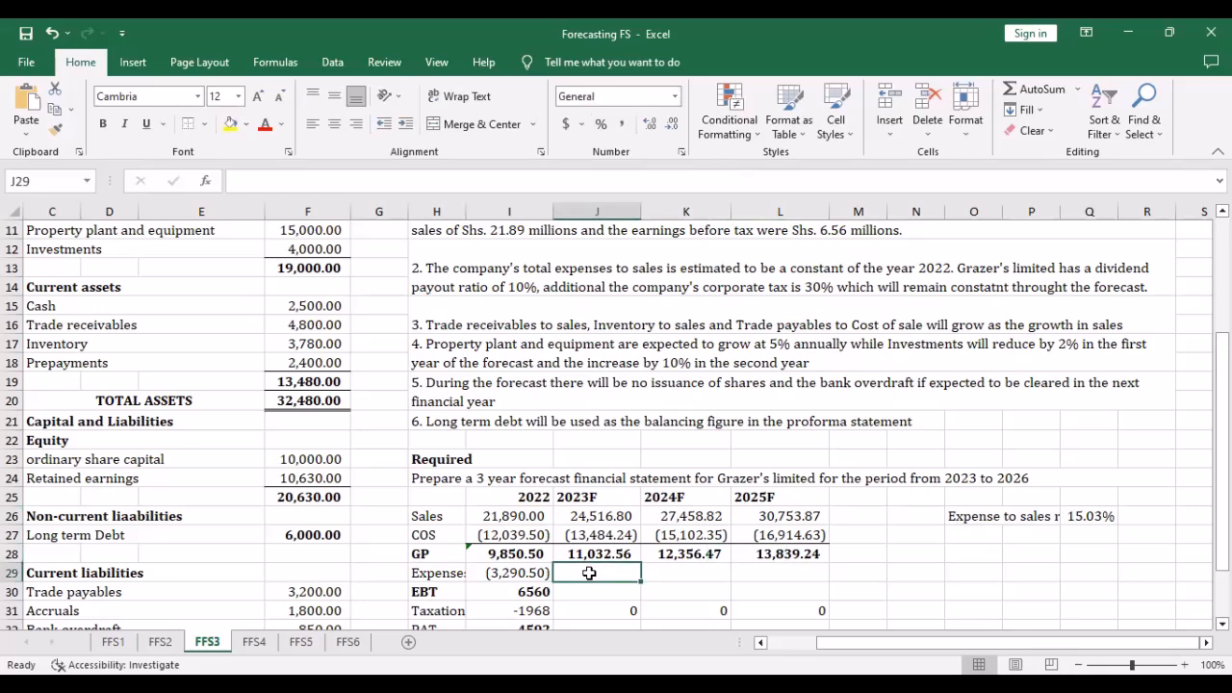
{"action": "type", "text": "=-"}
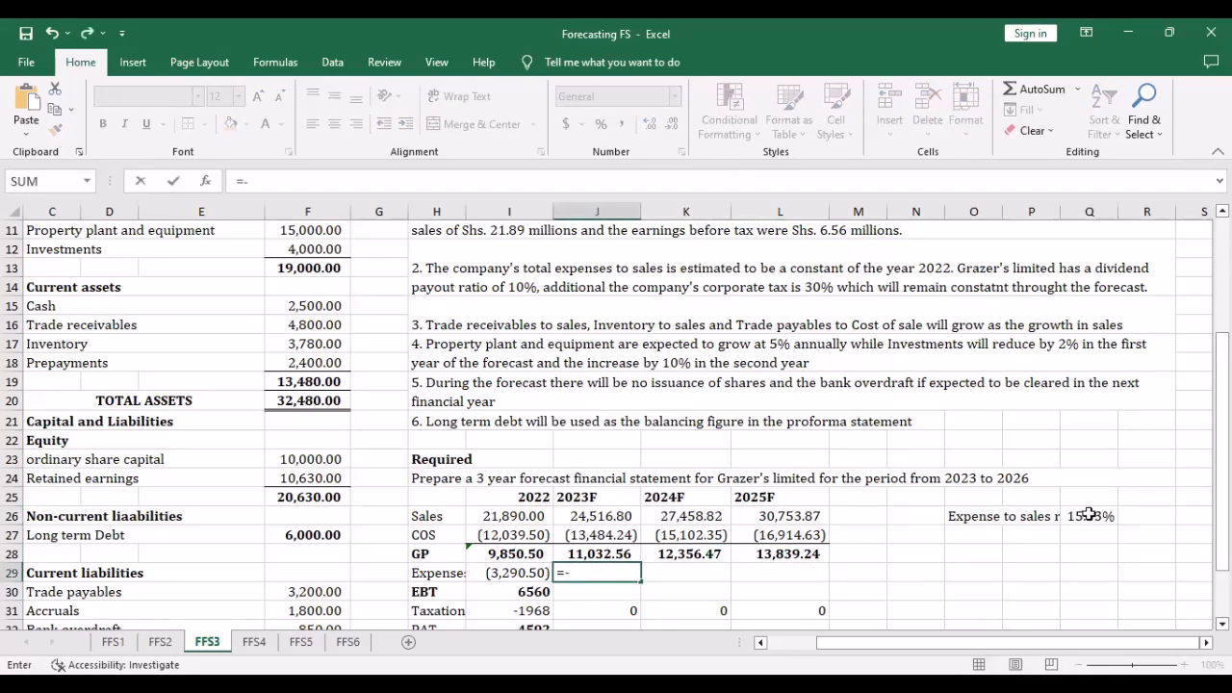
{"action": "left_click", "coordinate": [1088, 516]}
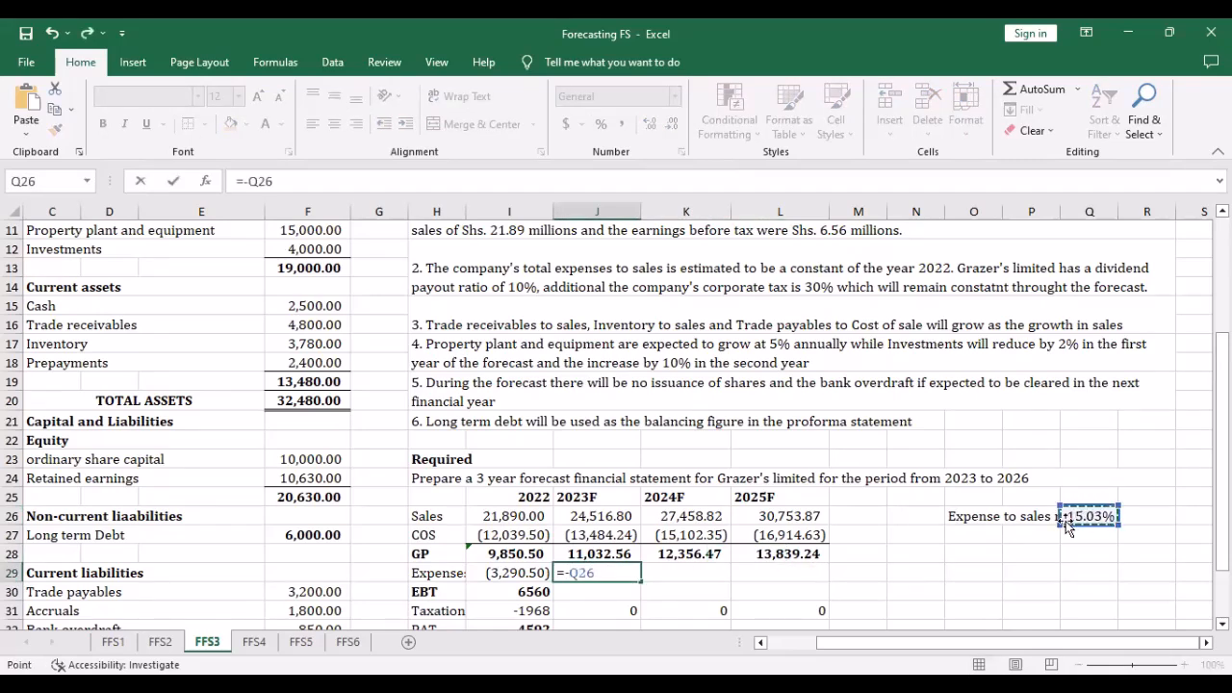
{"action": "type", "text": "*"}
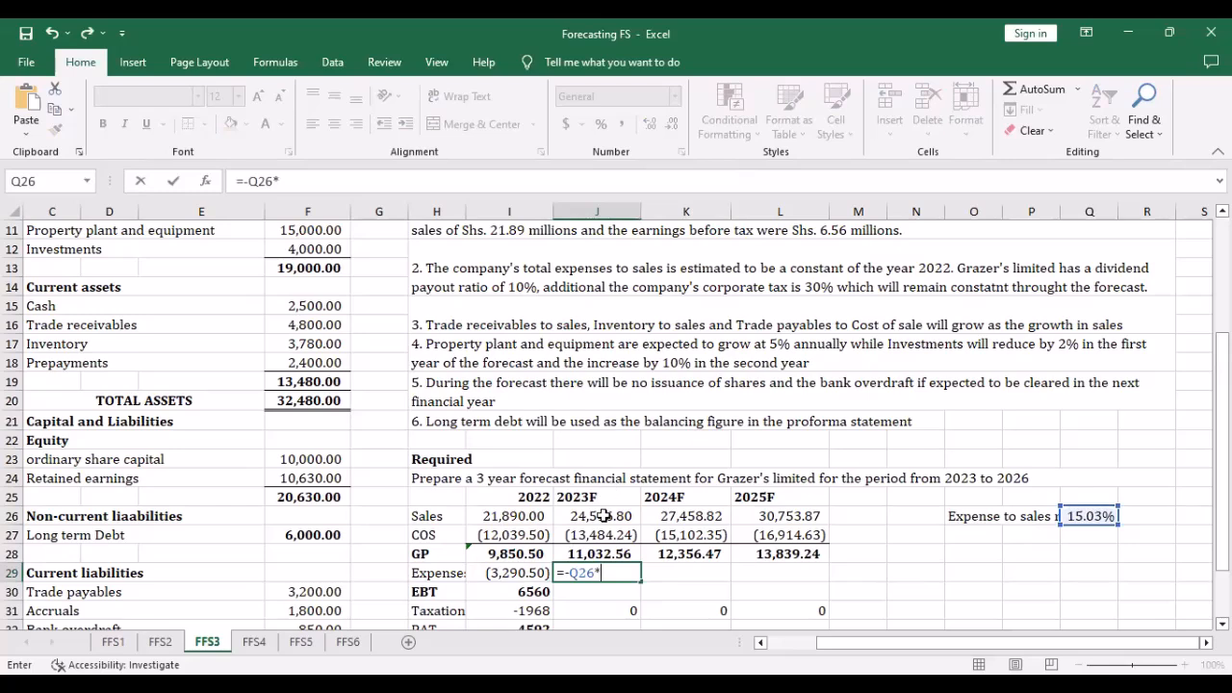
{"action": "left_click", "coordinate": [604, 516]}
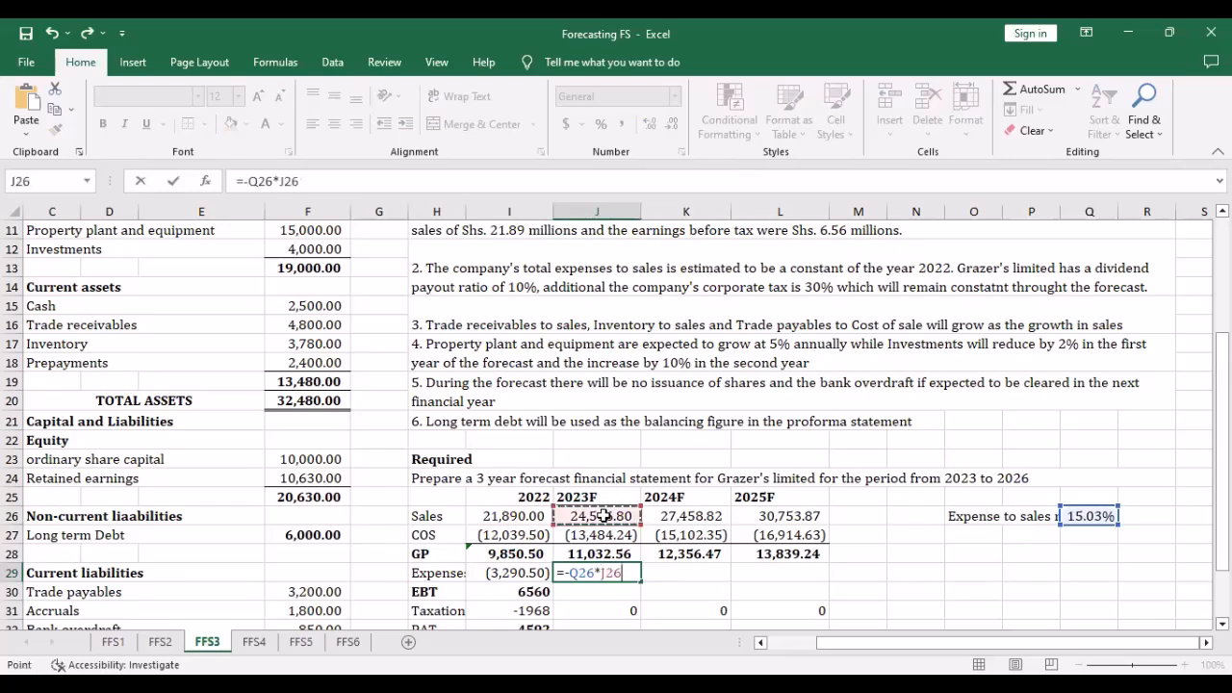
{"action": "key", "text": "Return"}
Make the sales reference in the J29 expenses formula absolute so it reads =-Q26*$J$26
{"action": "left_click", "coordinate": [600, 572]}
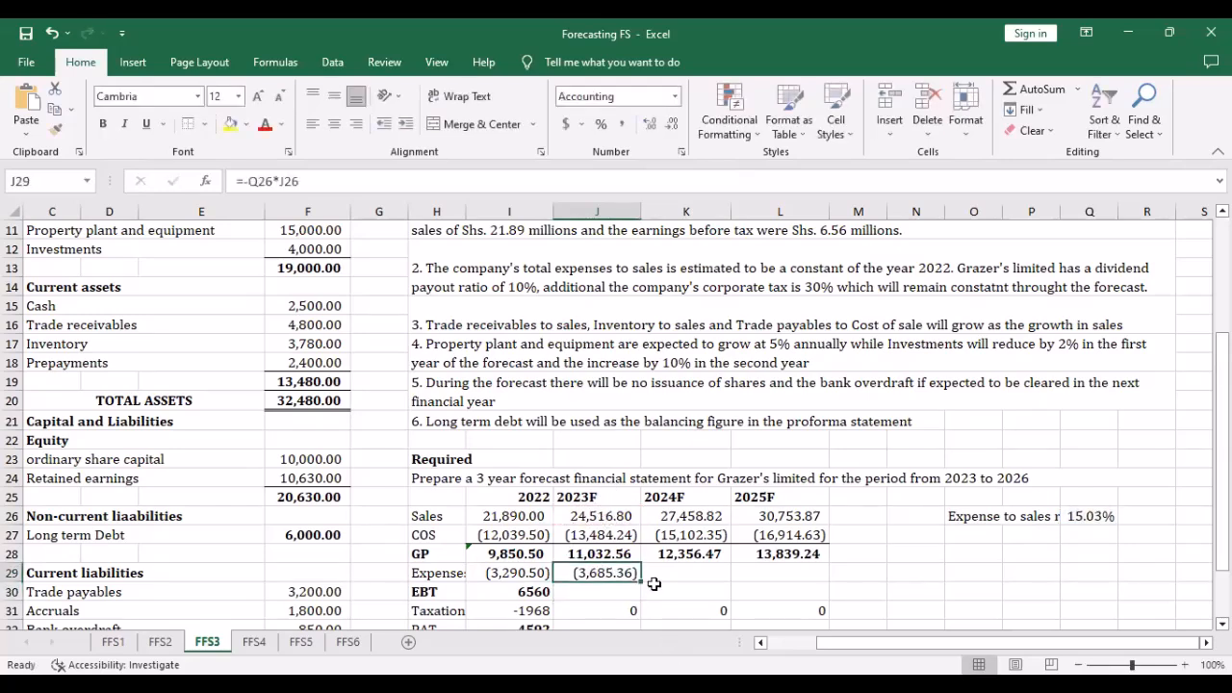
{"action": "double_click", "coordinate": [1086, 518]}
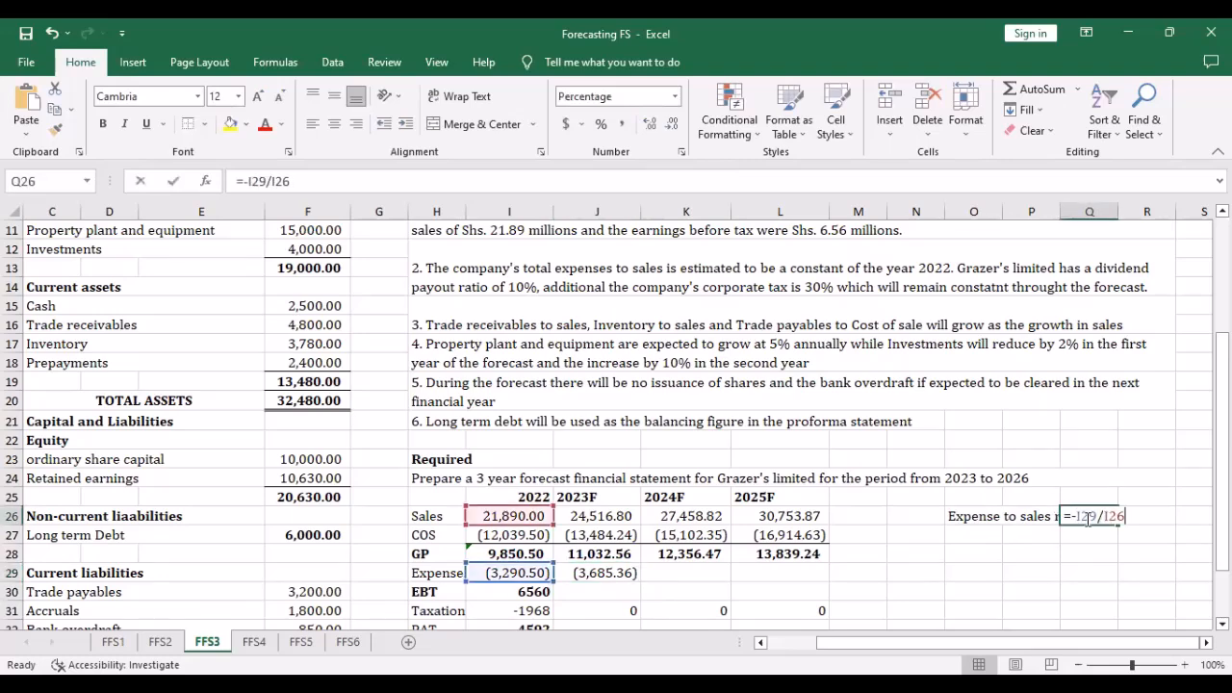
{"action": "left_click", "coordinate": [619, 574]}
{"action": "double_click", "coordinate": [619, 573]}
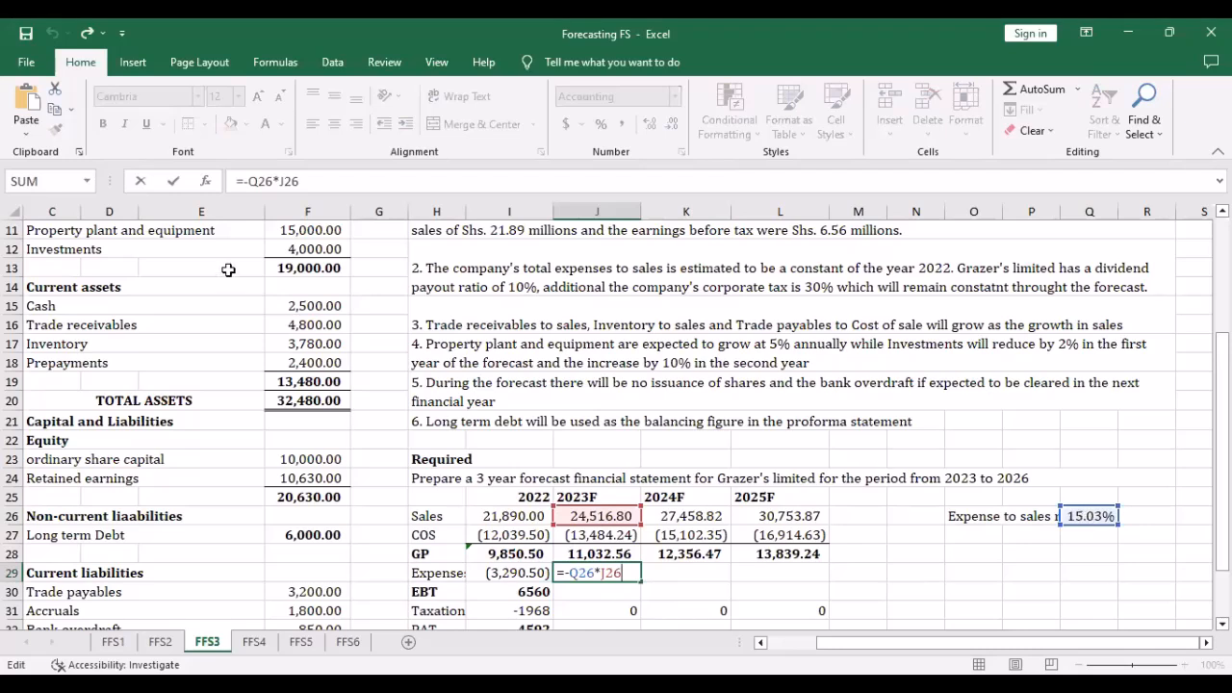
{"action": "left_click", "coordinate": [288, 180]}
{"action": "key", "text": "F4"}
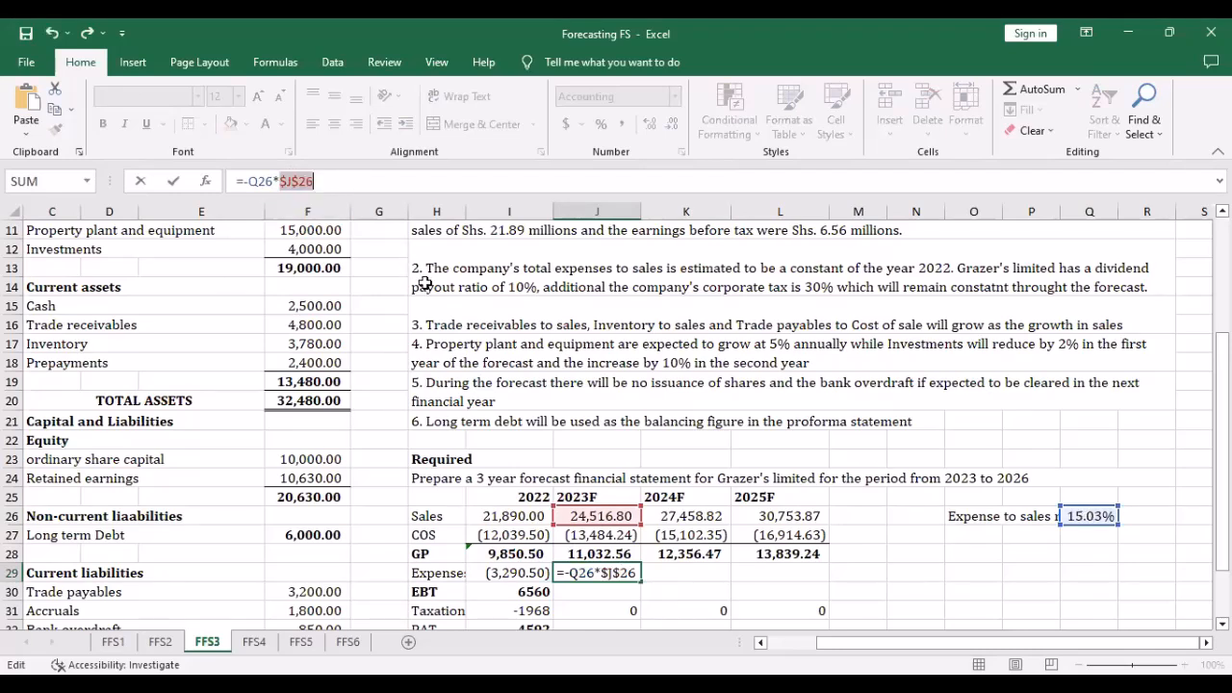
{"action": "left_click", "coordinate": [584, 575]}
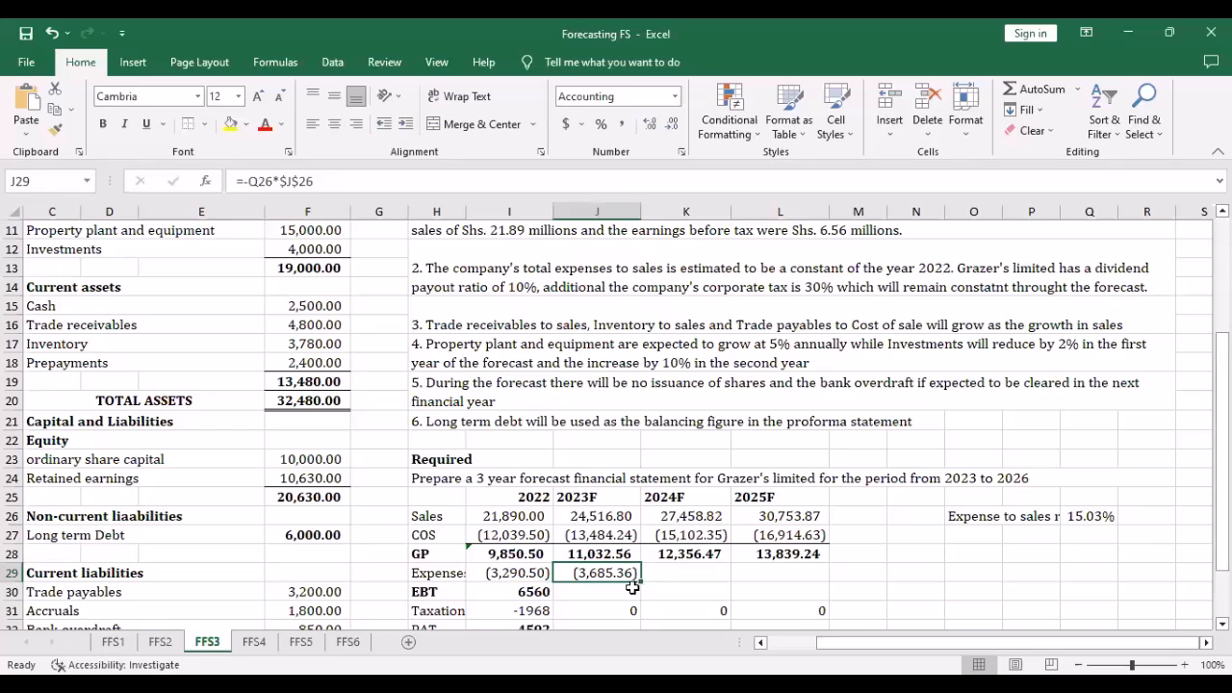
Try to copy the J29 expenses formula across to L29 and check the cell references in K29
{"action": "left_click_drag", "start_coordinate": [640, 583], "coordinate": [823, 578]}
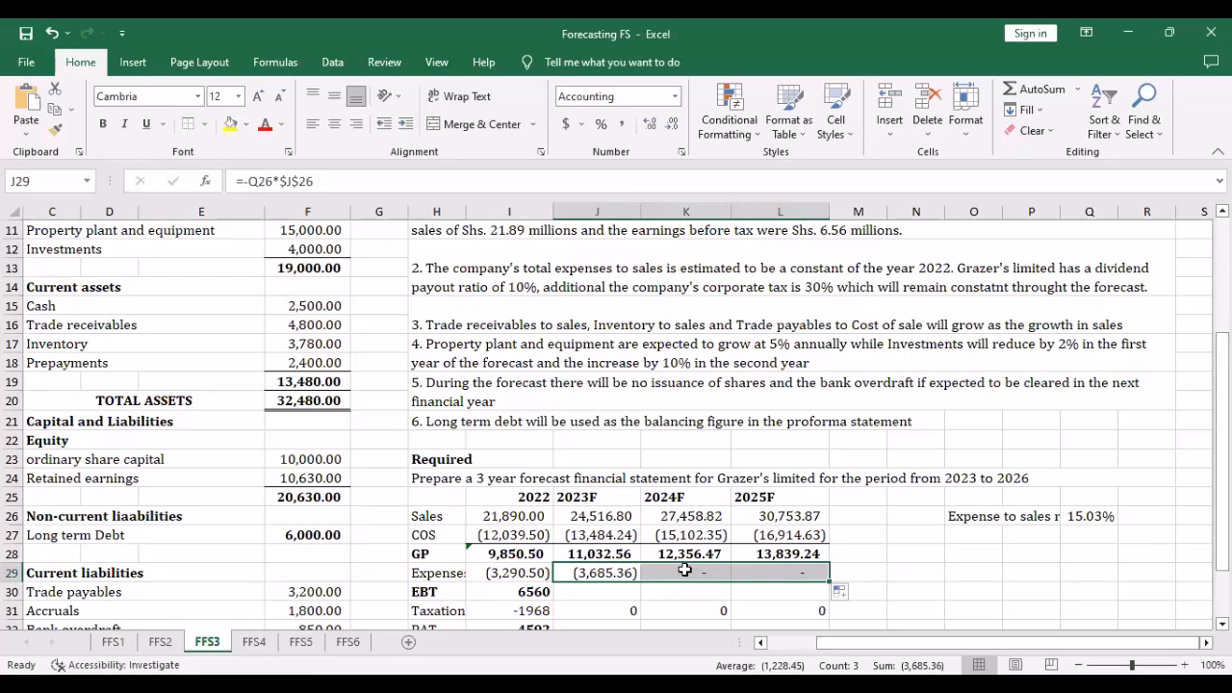
{"action": "double_click", "coordinate": [684, 570]}
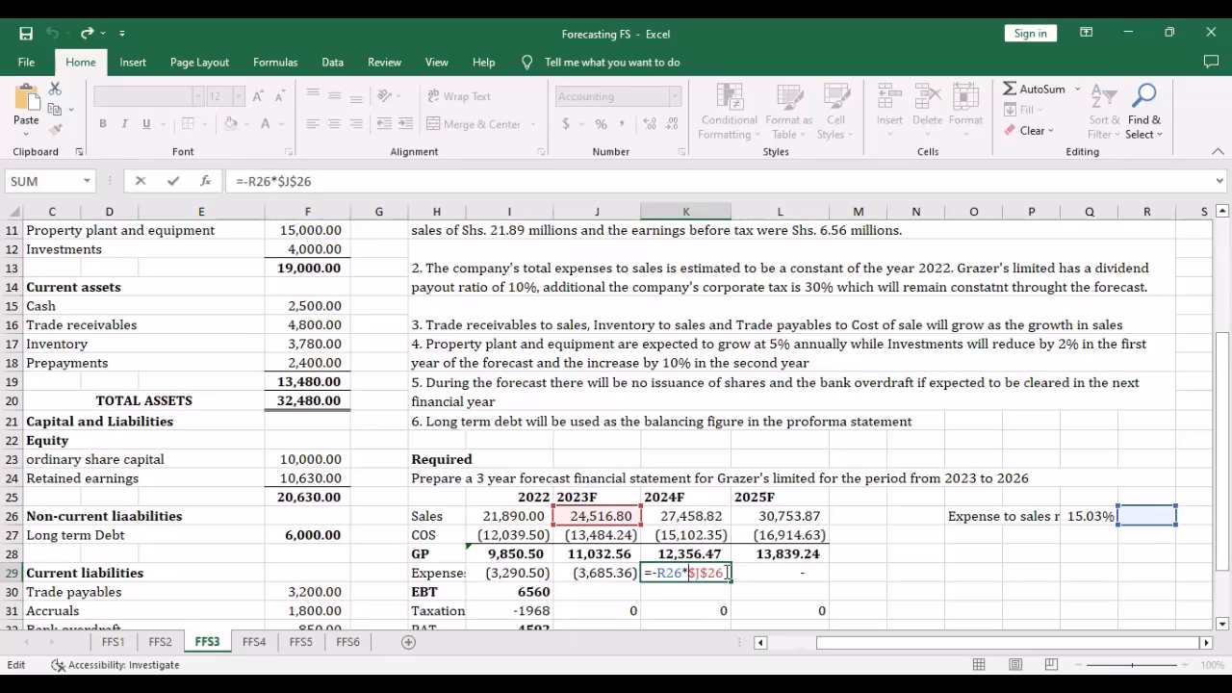
{"action": "left_click", "coordinate": [604, 577]}
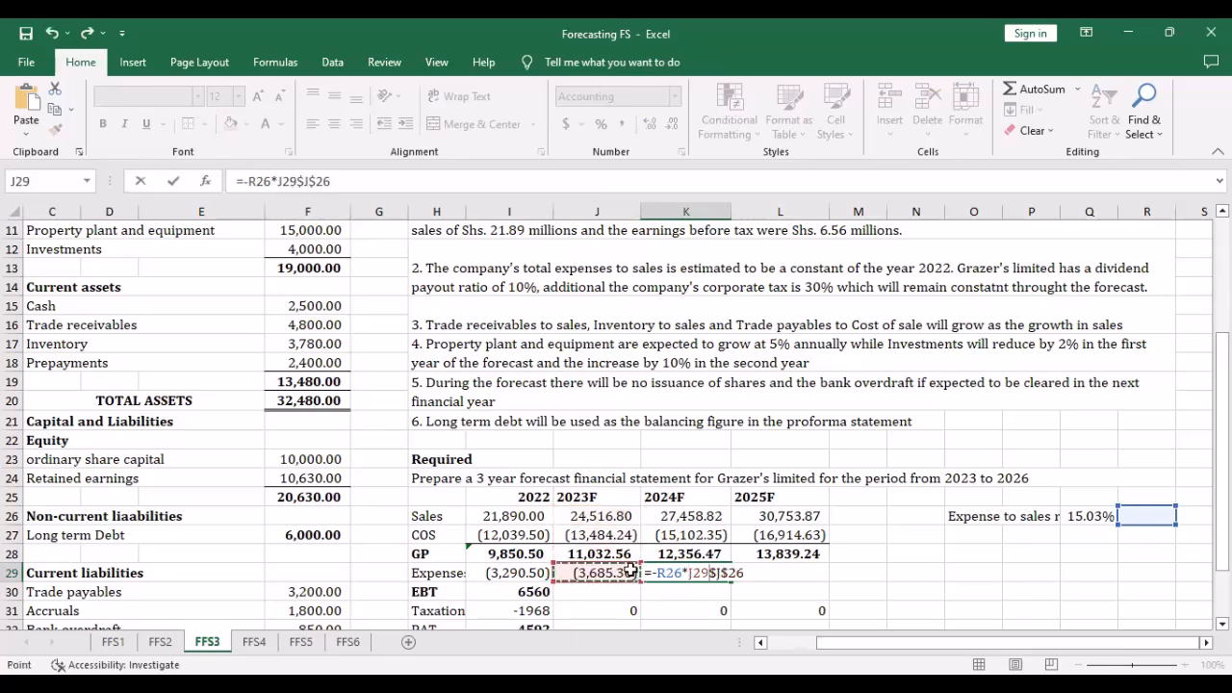
{"action": "key", "text": "Escape"}
Rewrite the 2023 expenses formula in J29 as =-$Q$26*J26, with an absolute ratio reference and a relative sales reference
{"action": "left_click", "coordinate": [621, 573]}
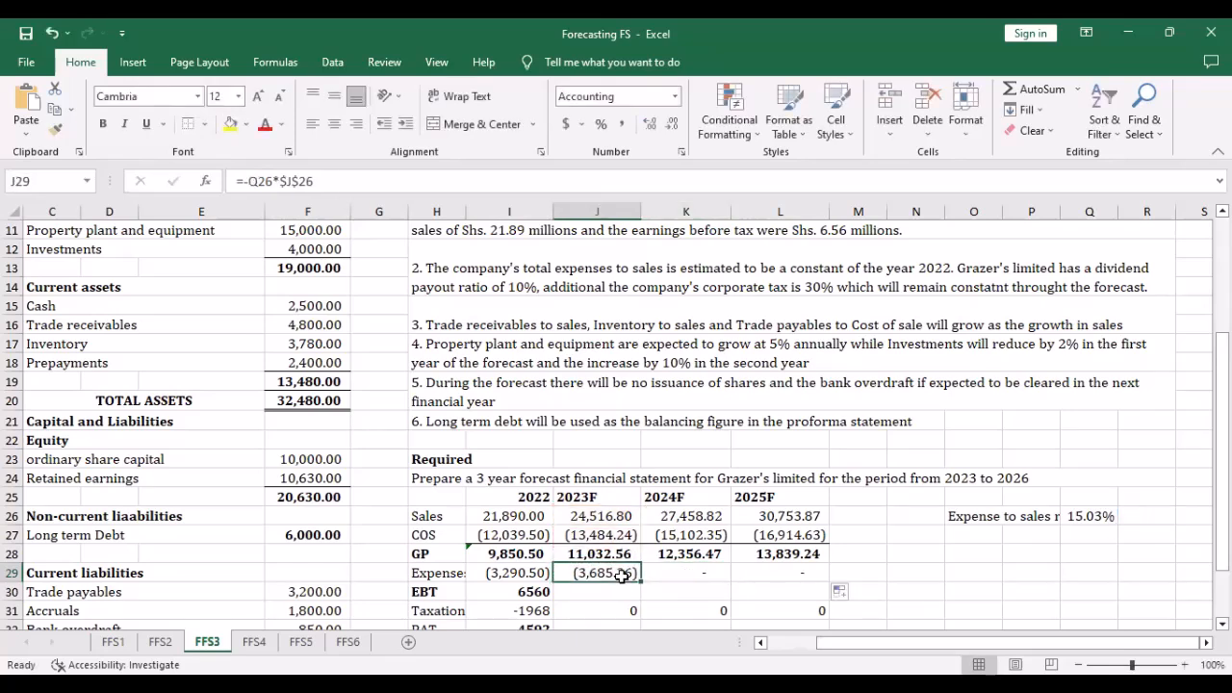
{"action": "key", "text": "BackSpace"}
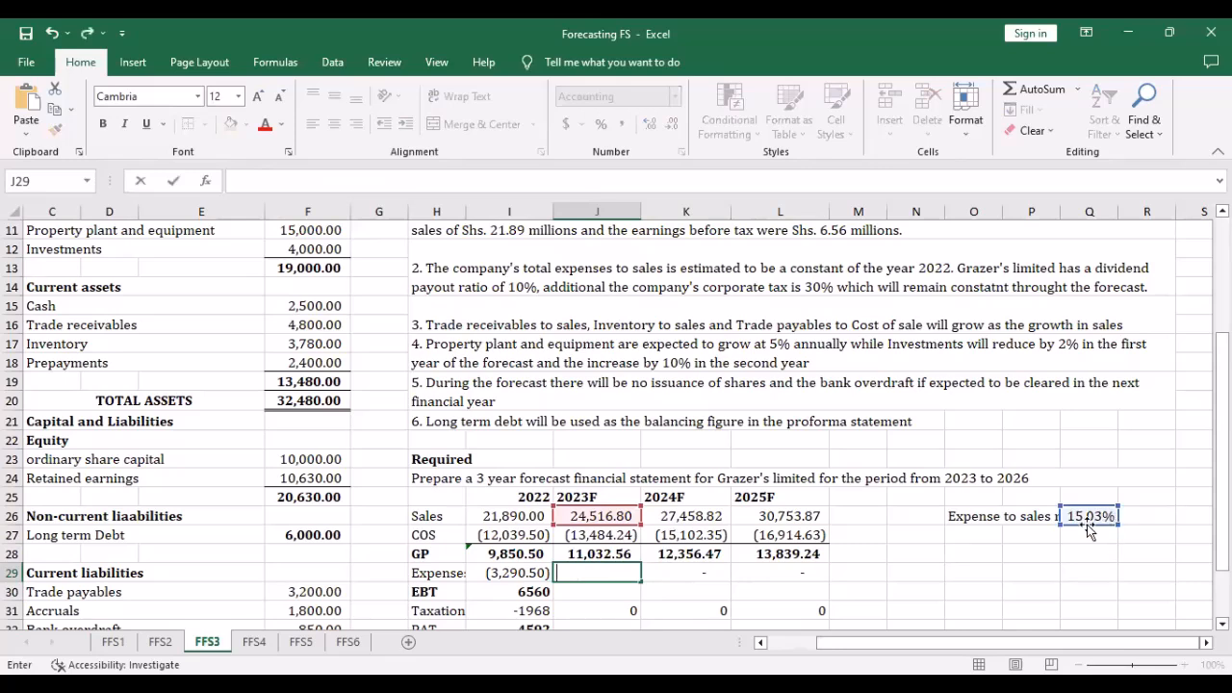
{"action": "type", "text": "-"}
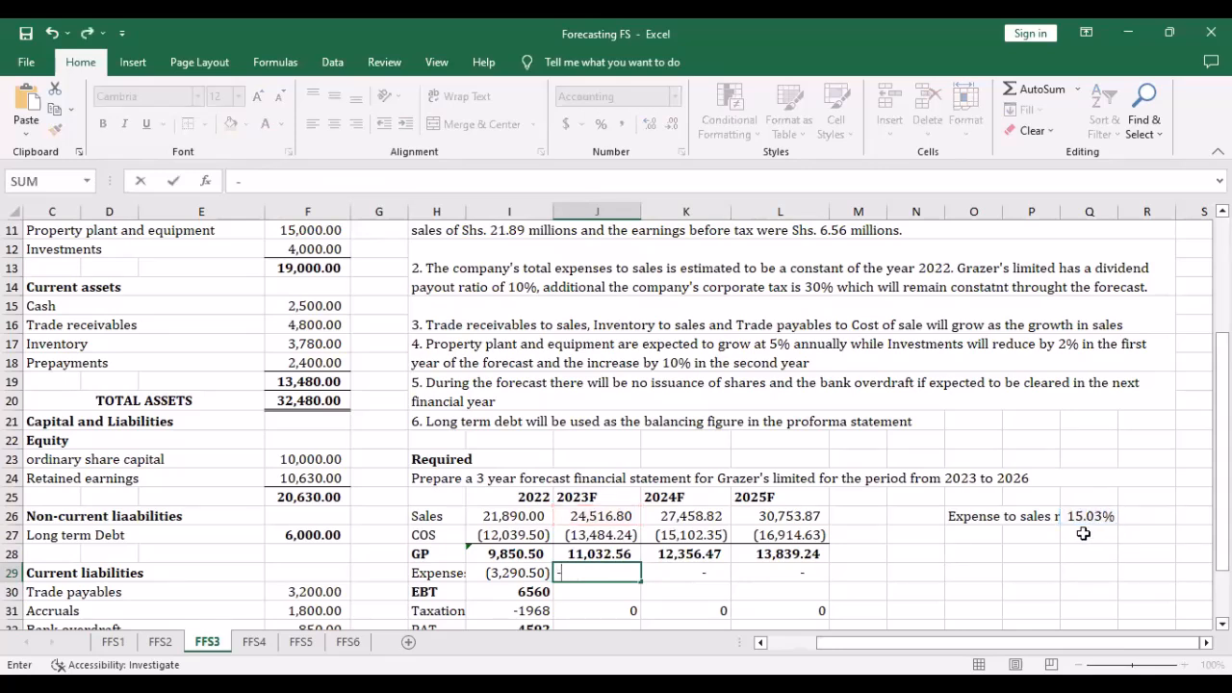
{"action": "left_click", "coordinate": [1086, 521]}
{"action": "key", "text": "F4"}
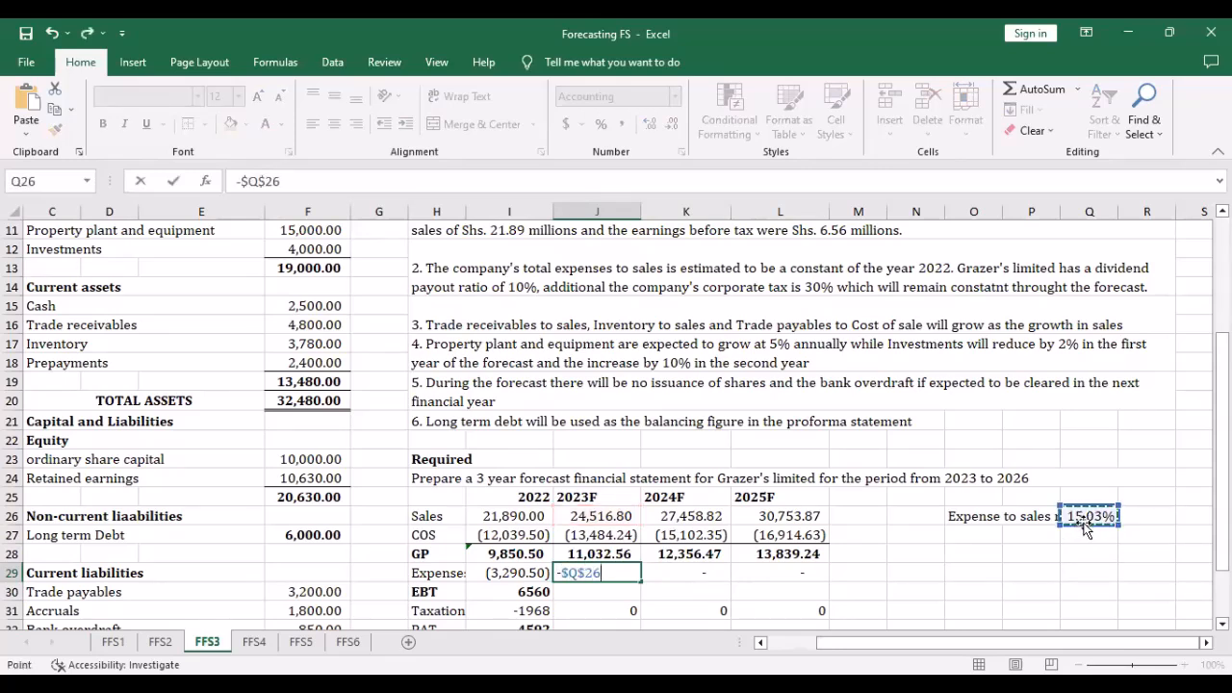
{"action": "type", "text": "*"}
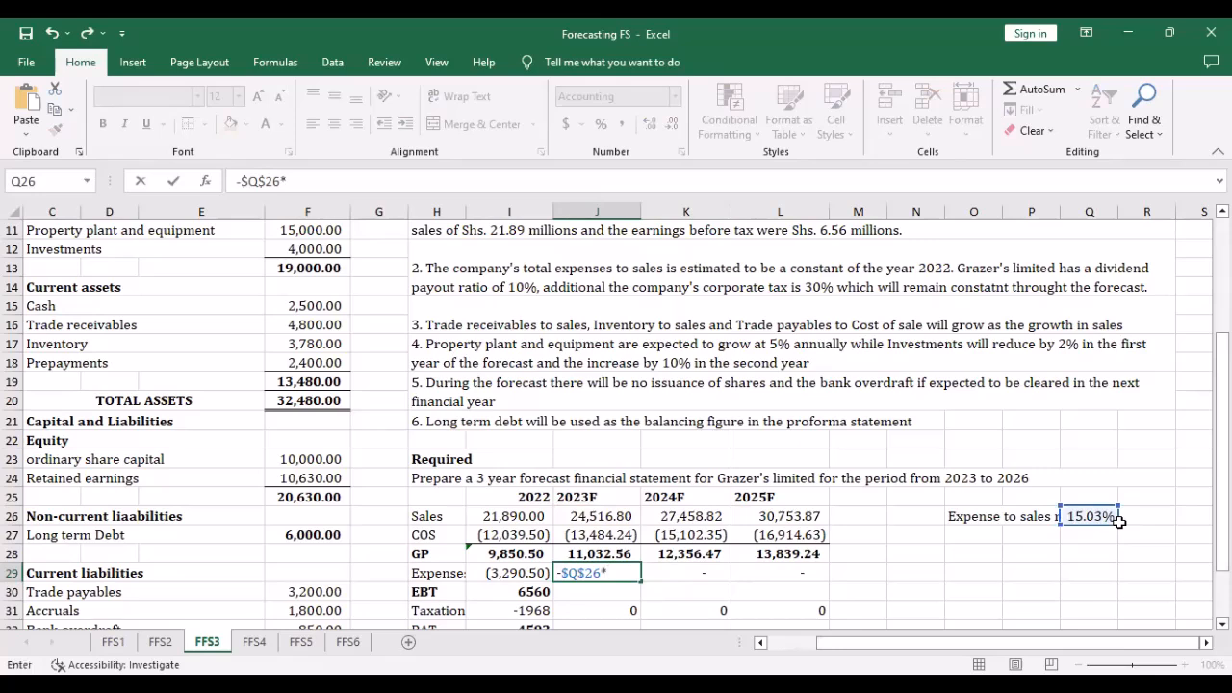
{"action": "left_click", "coordinate": [604, 517]}
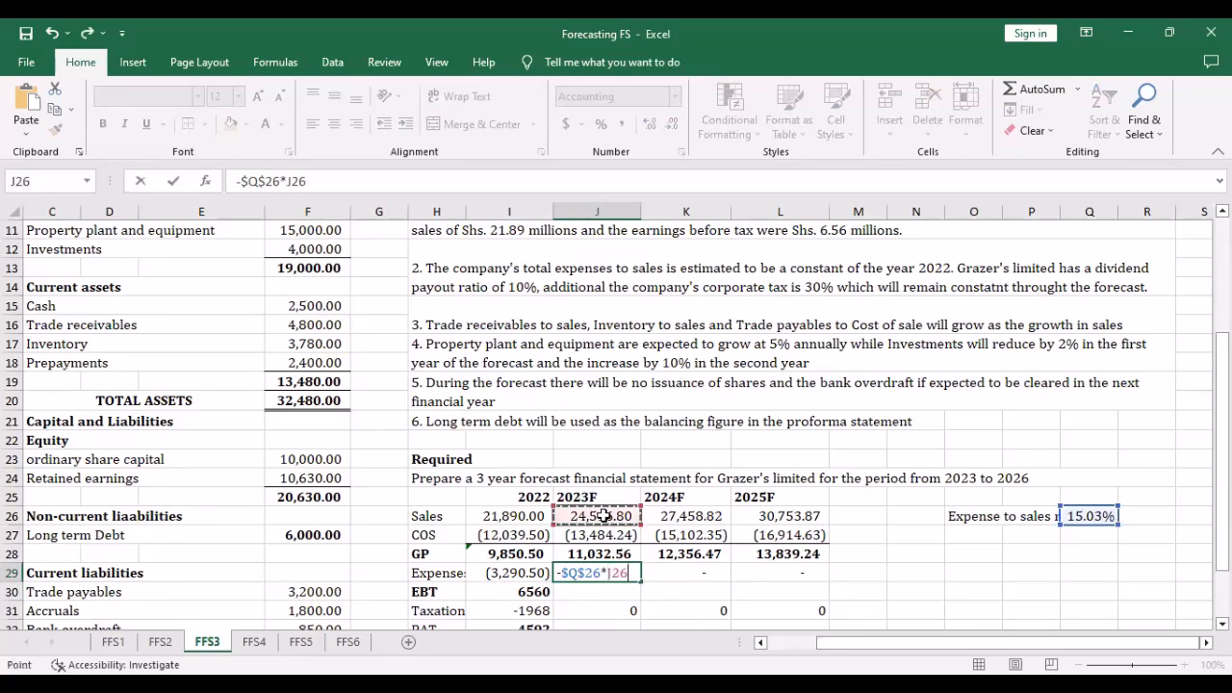
{"action": "key", "text": "Return"}
Fill the corrected expenses formula from J29 across the 2024F and 2025F columns to L29
{"action": "left_click", "coordinate": [608, 576]}
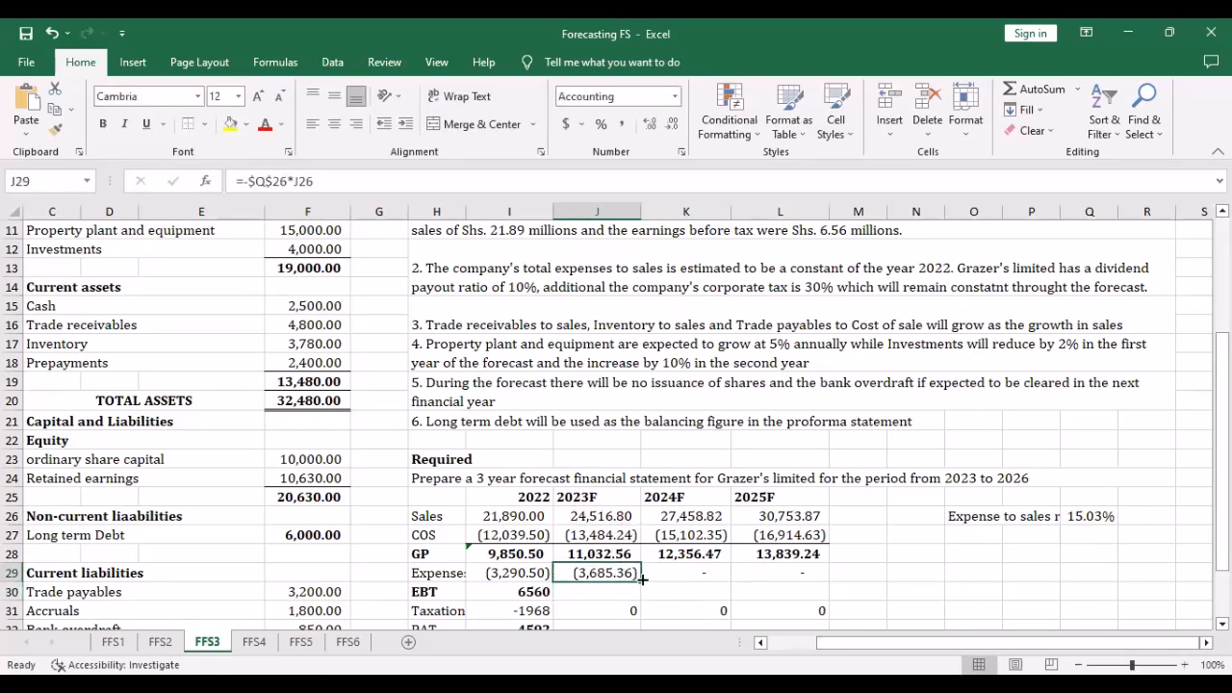
{"action": "left_click_drag", "start_coordinate": [640, 581], "coordinate": [813, 574]}
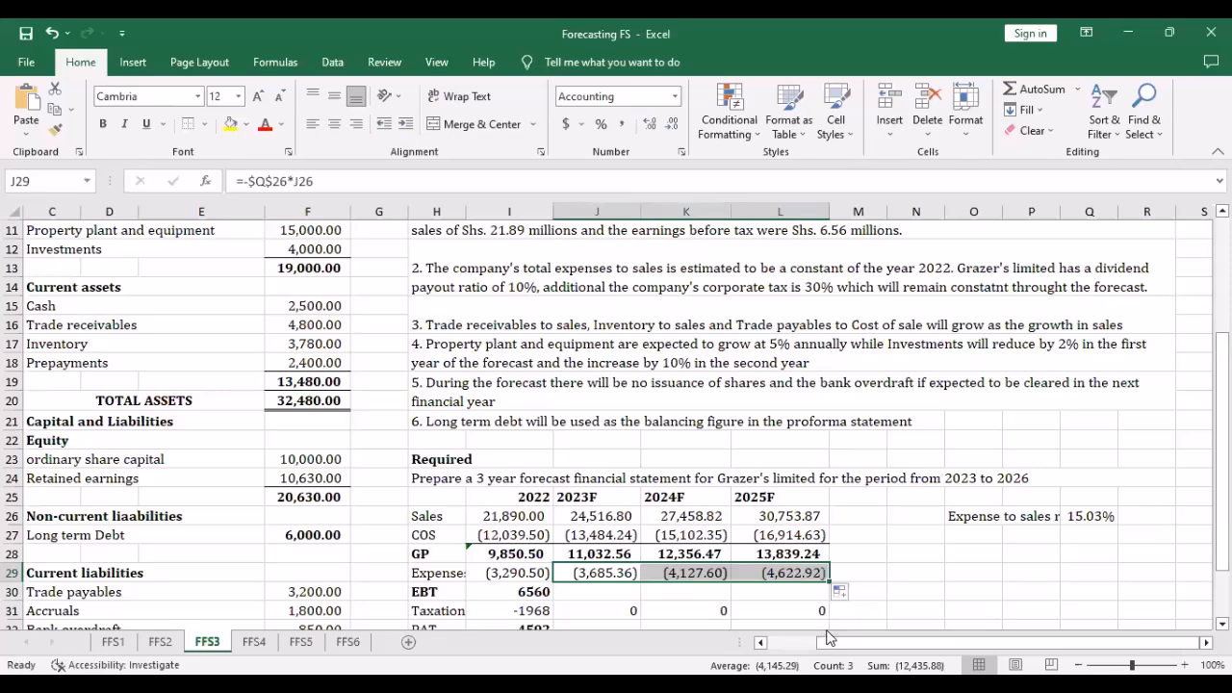
{"action": "left_click", "coordinate": [929, 570]}
Calculate the 2023 EBT in J30 with =J28+J29 and fill the formula across to L30
{"action": "left_click", "coordinate": [607, 591]}
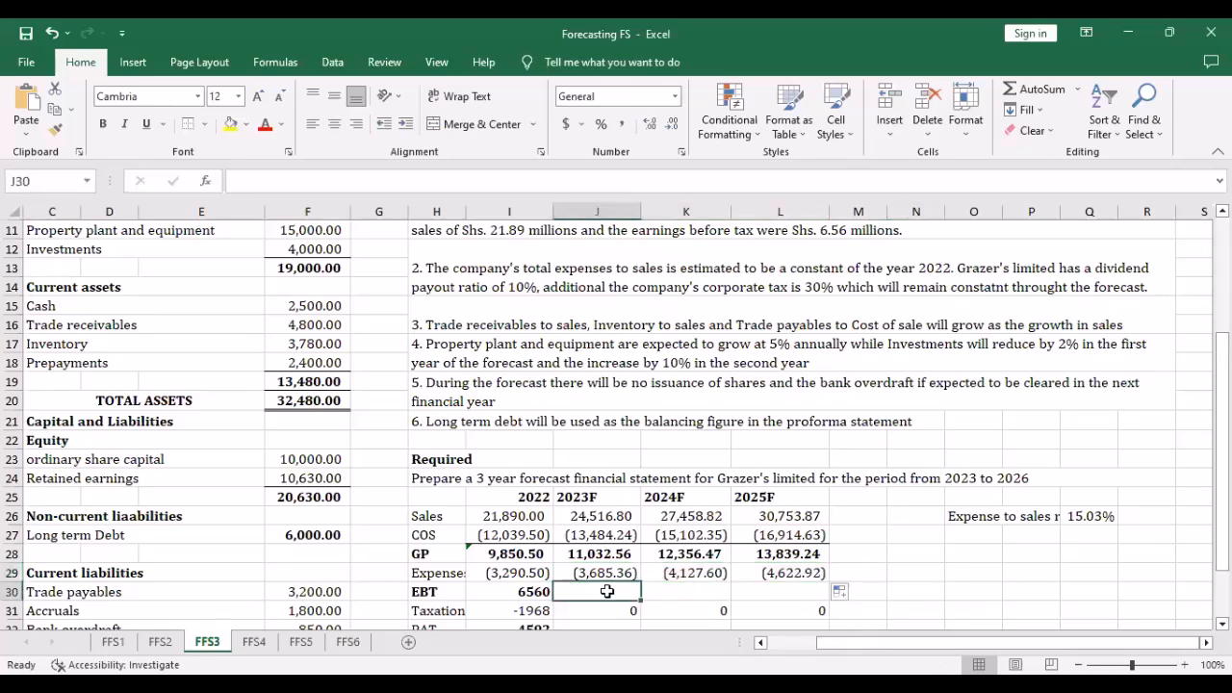
{"action": "type", "text": "="}
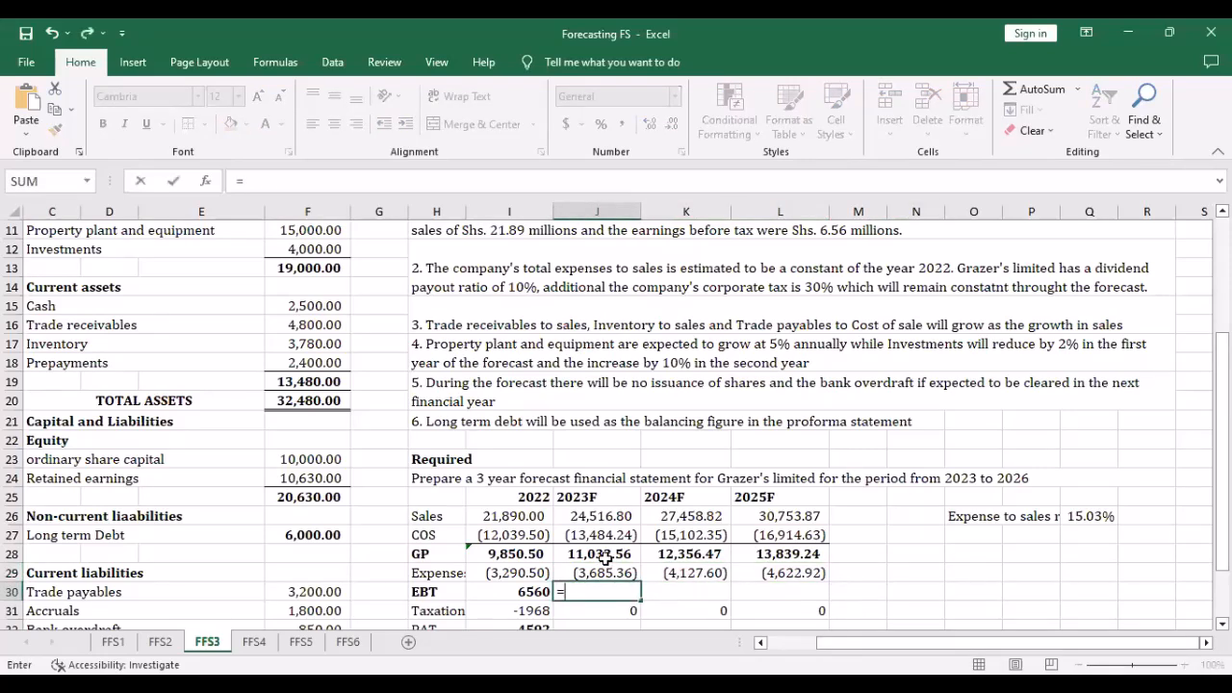
{"action": "left_click", "coordinate": [604, 557]}
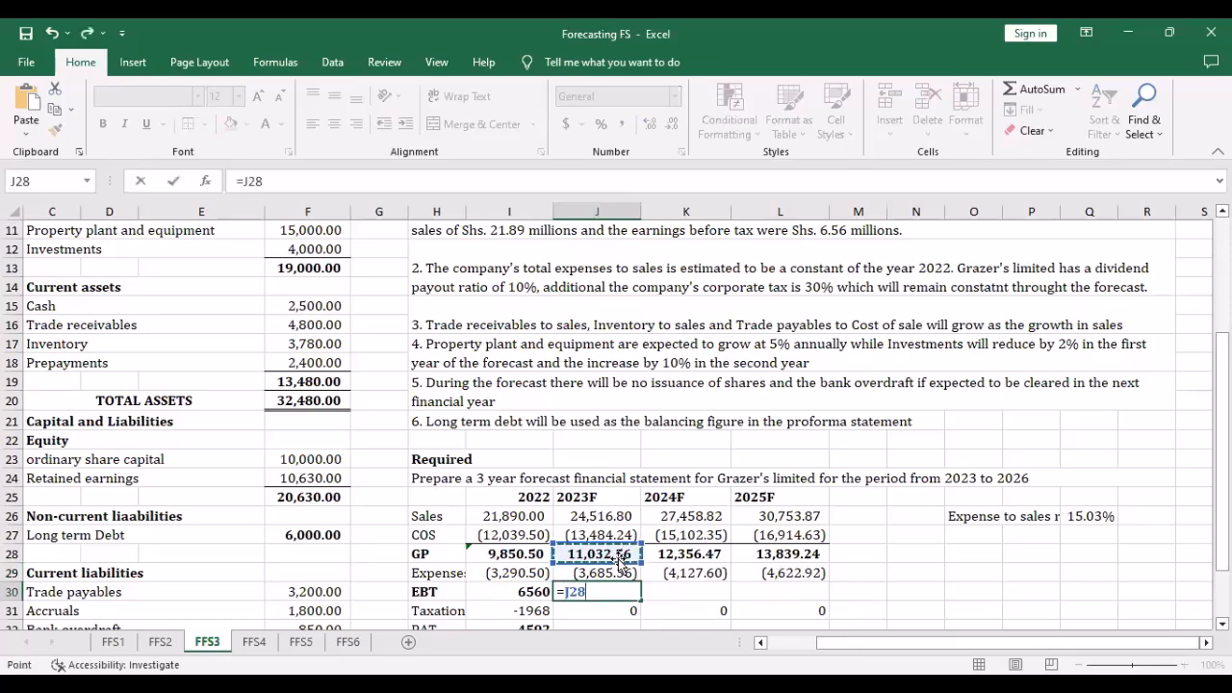
{"action": "type", "text": "-"}
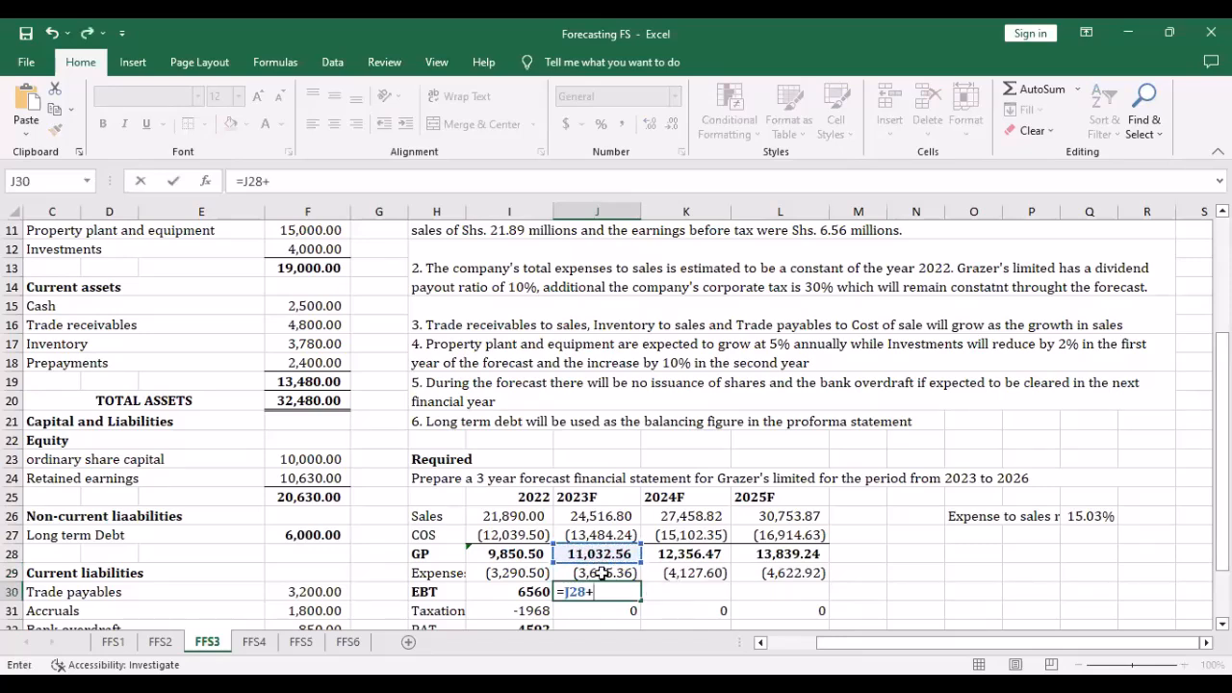
{"action": "left_click", "coordinate": [602, 573]}
{"action": "key", "text": "ctrl+Return"}
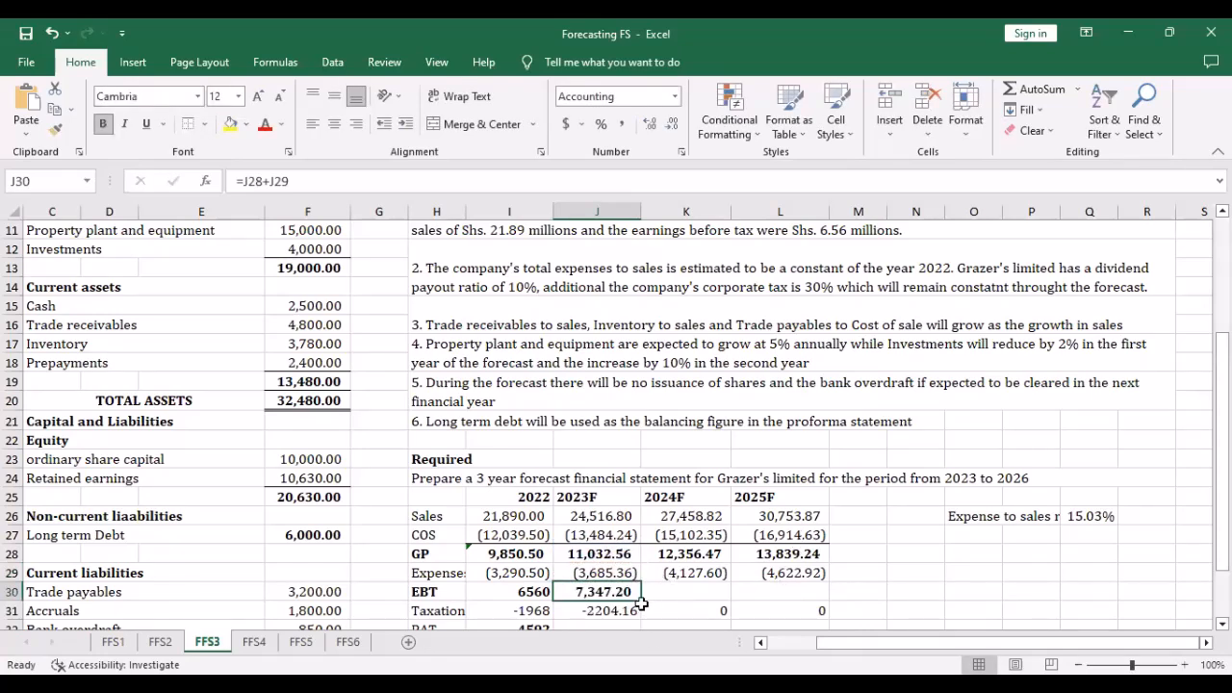
{"action": "left_click_drag", "start_coordinate": [640, 600], "coordinate": [787, 593]}
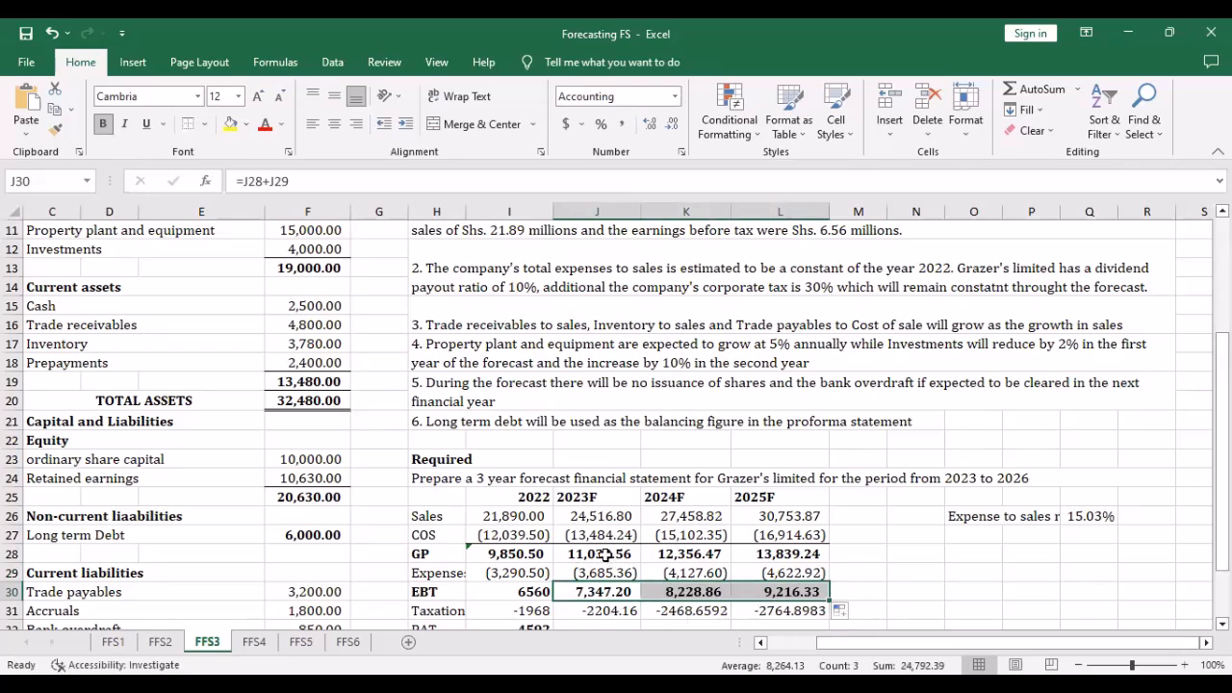
Fill the 2022 PAT formula in I32 and the dividends formula in I33 across to the 2025F column
{"action": "scroll", "coordinate": [617, 558], "scroll_direction": "down", "scroll_amount": 2}
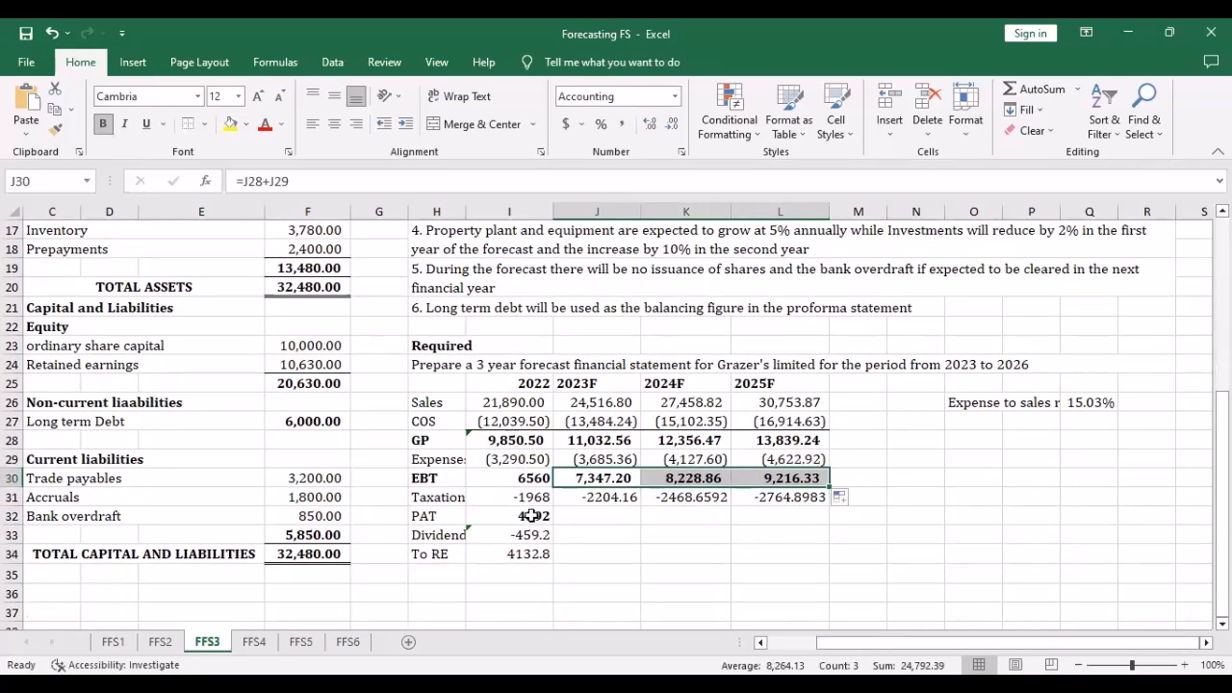
{"action": "left_click", "coordinate": [531, 516]}
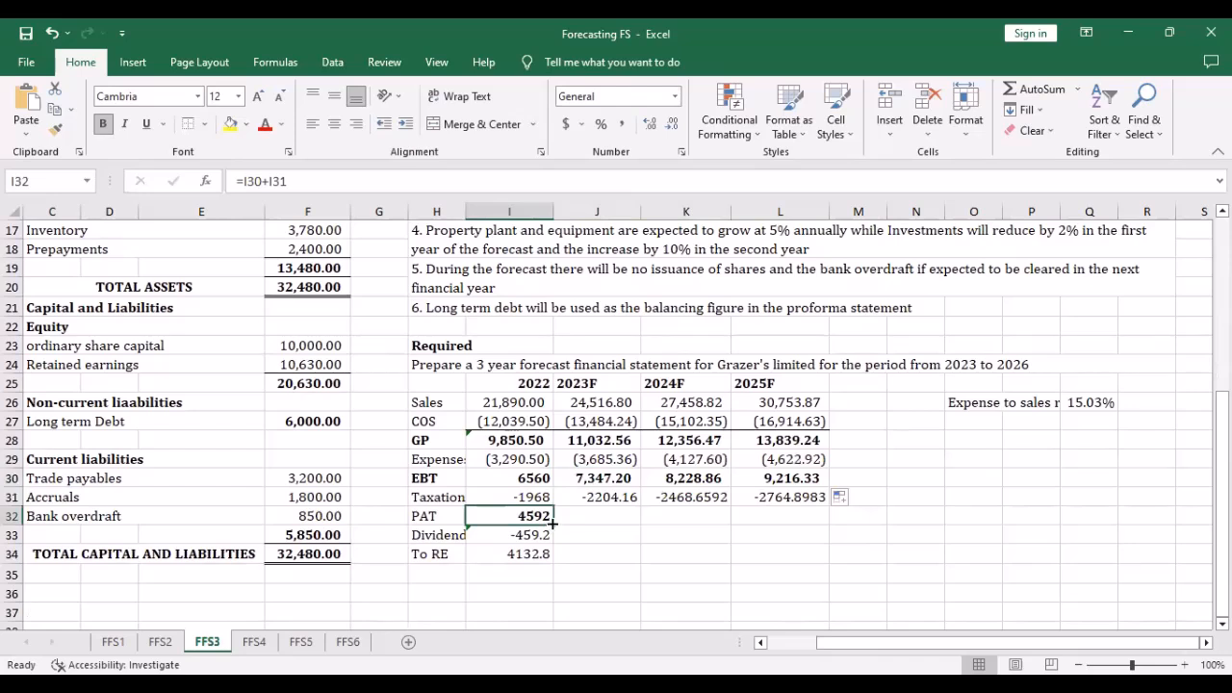
{"action": "left_click_drag", "start_coordinate": [553, 523], "coordinate": [780, 531]}
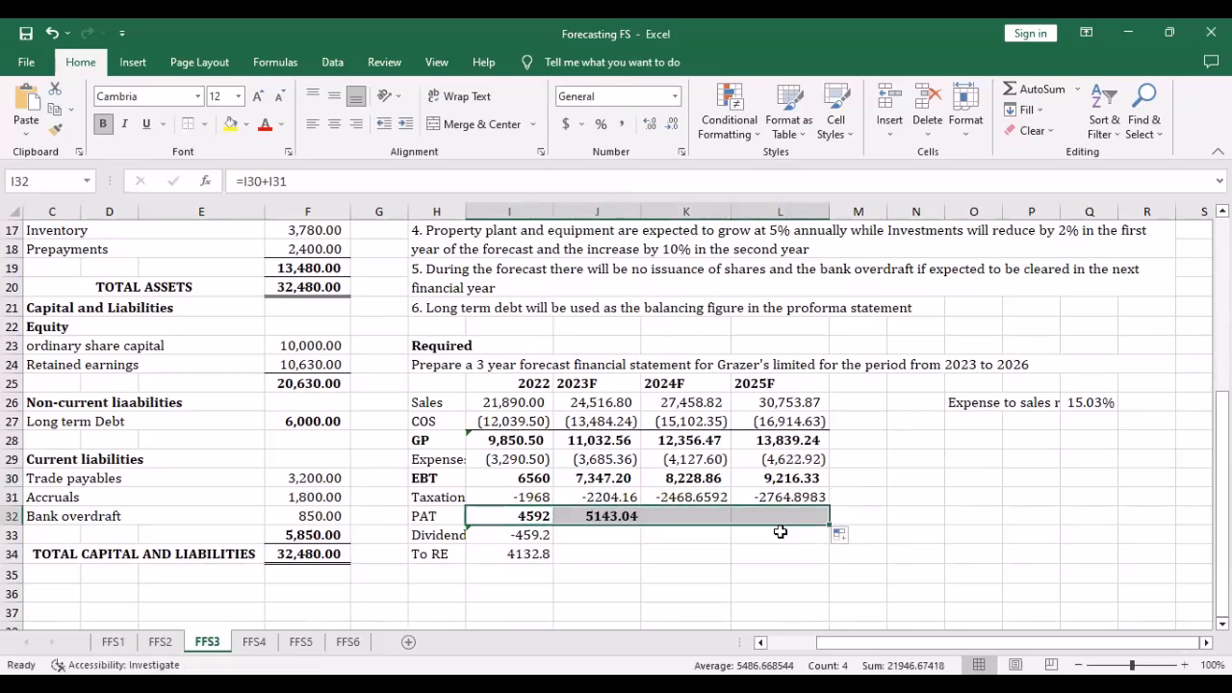
{"action": "left_click", "coordinate": [522, 536]}
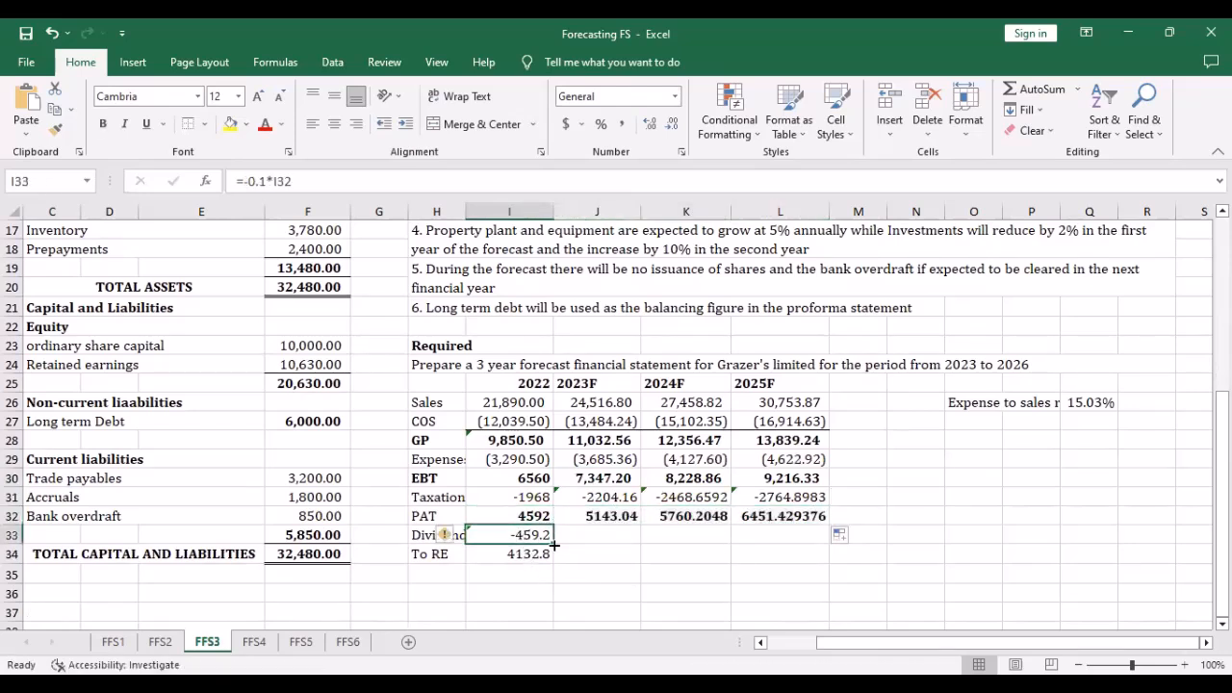
{"action": "left_click_drag", "start_coordinate": [553, 545], "coordinate": [799, 531]}
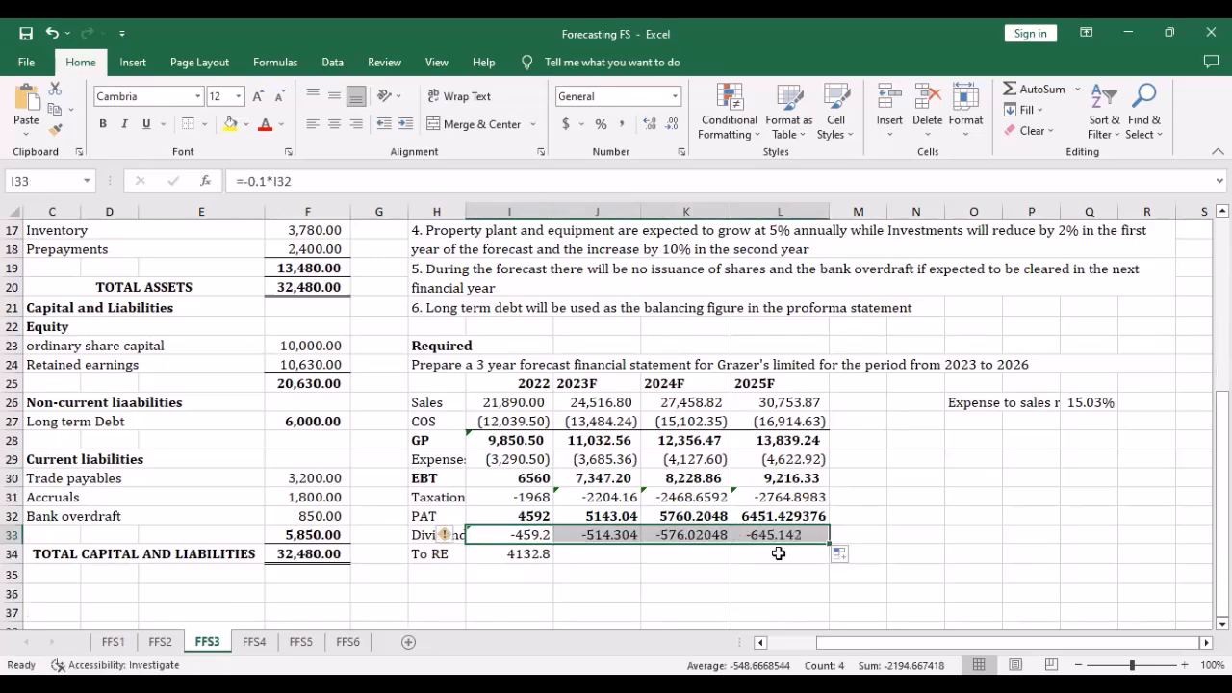
Fill the 2022 To RE formula in I34 across to L34 and make these figures bold
{"action": "left_click", "coordinate": [525, 553]}
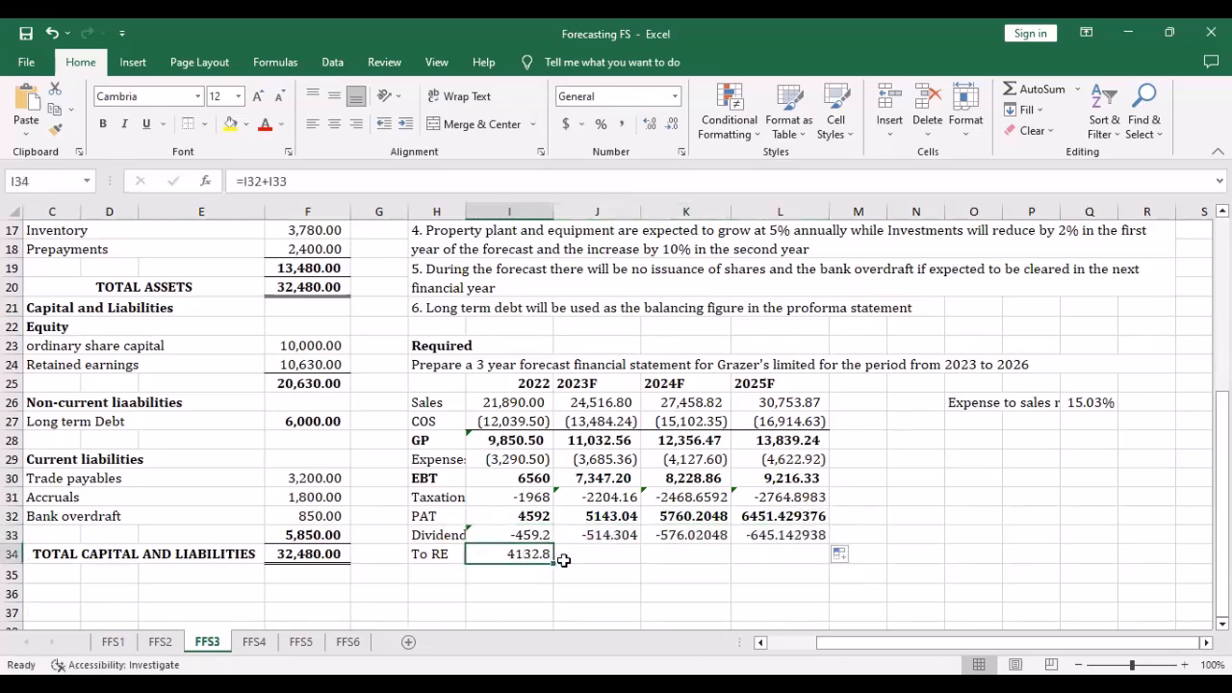
{"action": "left_click_drag", "start_coordinate": [554, 562], "coordinate": [813, 554]}
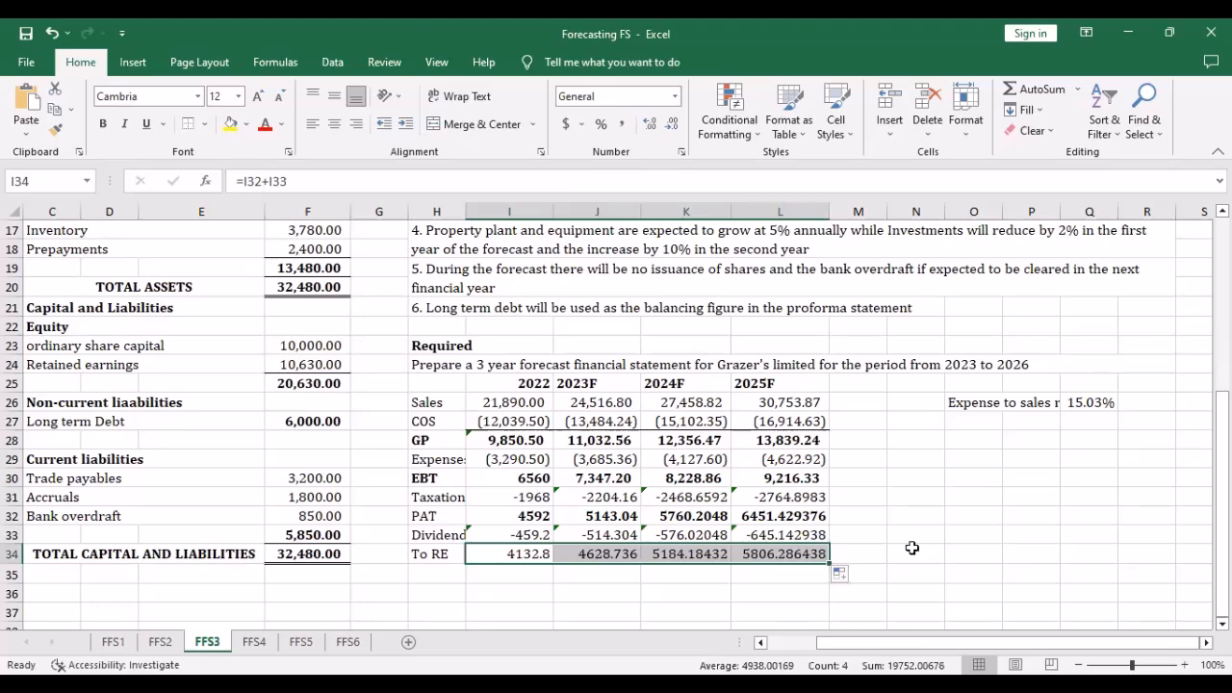
{"action": "key", "text": "ctrl+b"}
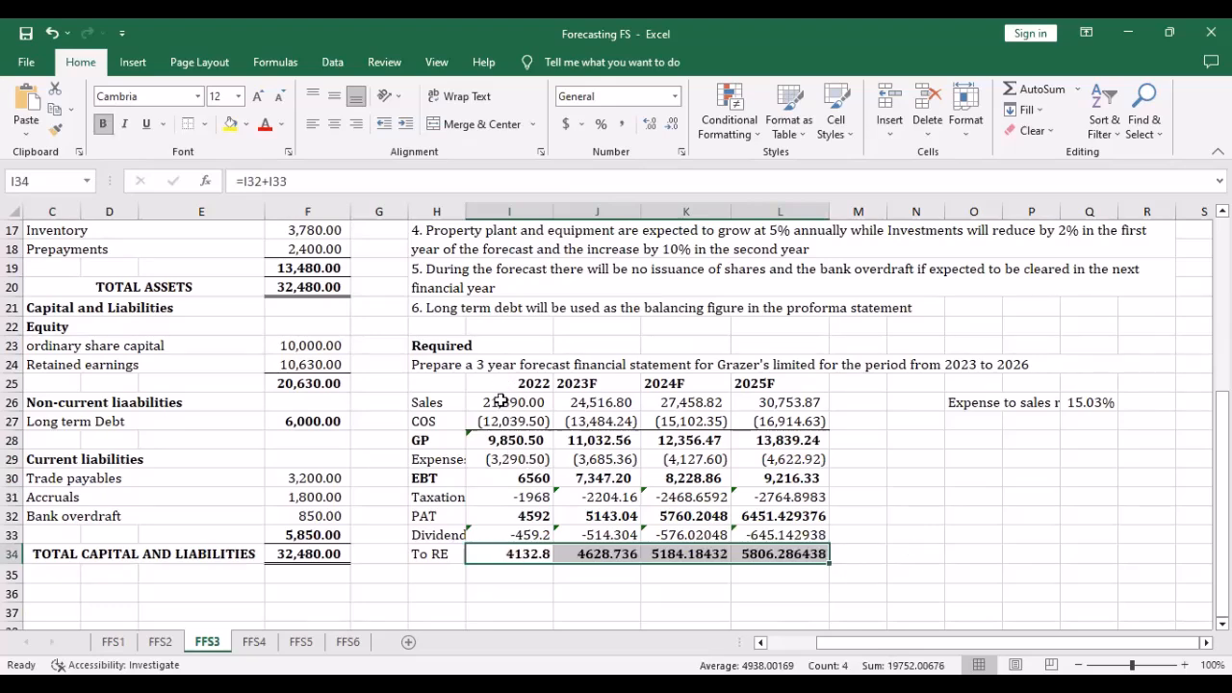
Apply the comma number style to I26:L34 and widen column H just enough to show the full row labels
{"action": "left_click_drag", "start_coordinate": [500, 400], "coordinate": [801, 556]}
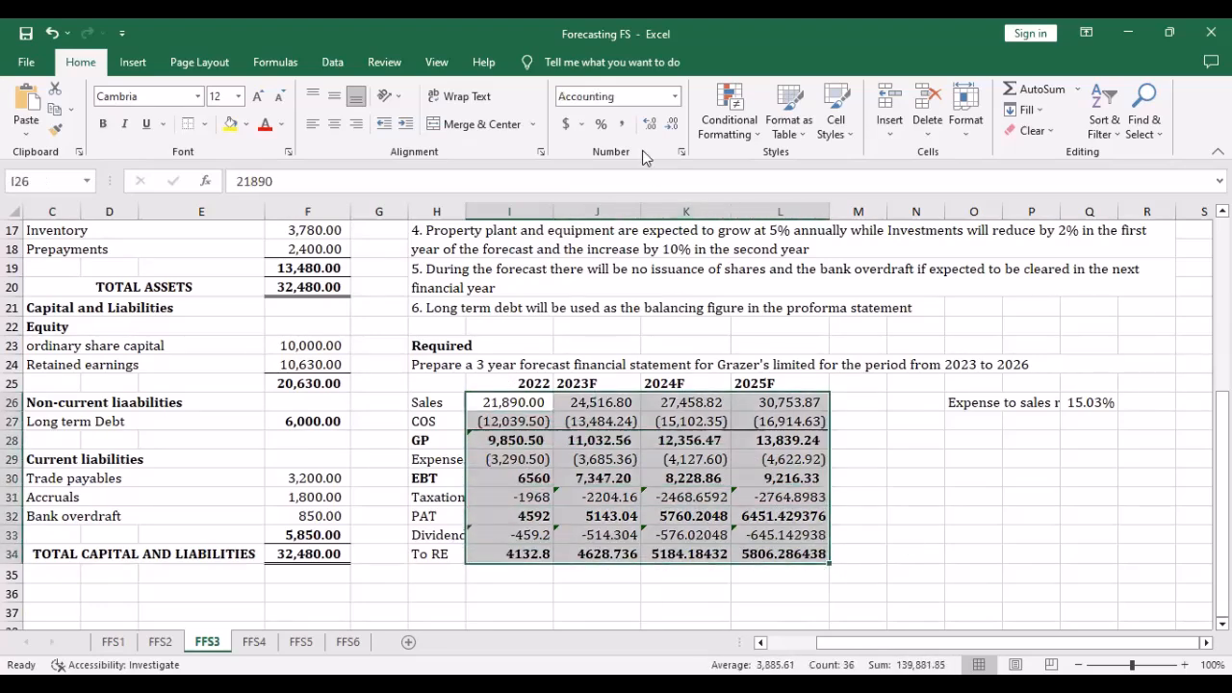
{"action": "left_click", "coordinate": [621, 124]}
{"action": "left_click", "coordinate": [974, 479]}
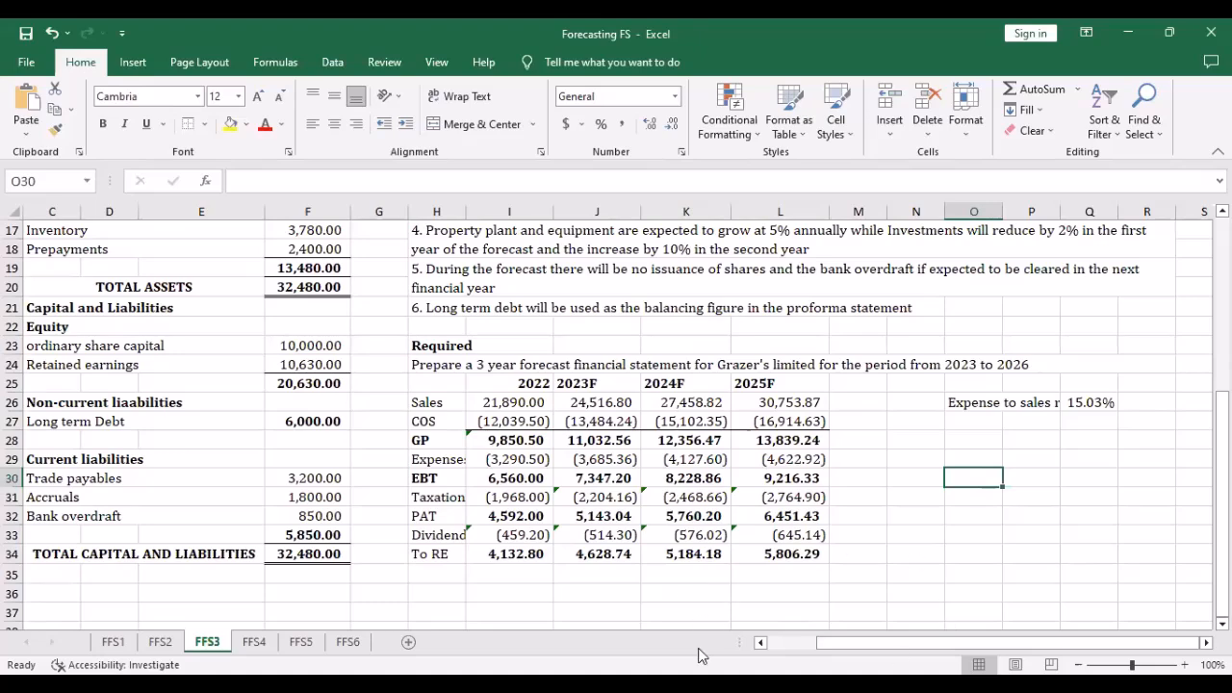
{"action": "double_click", "coordinate": [466, 211]}
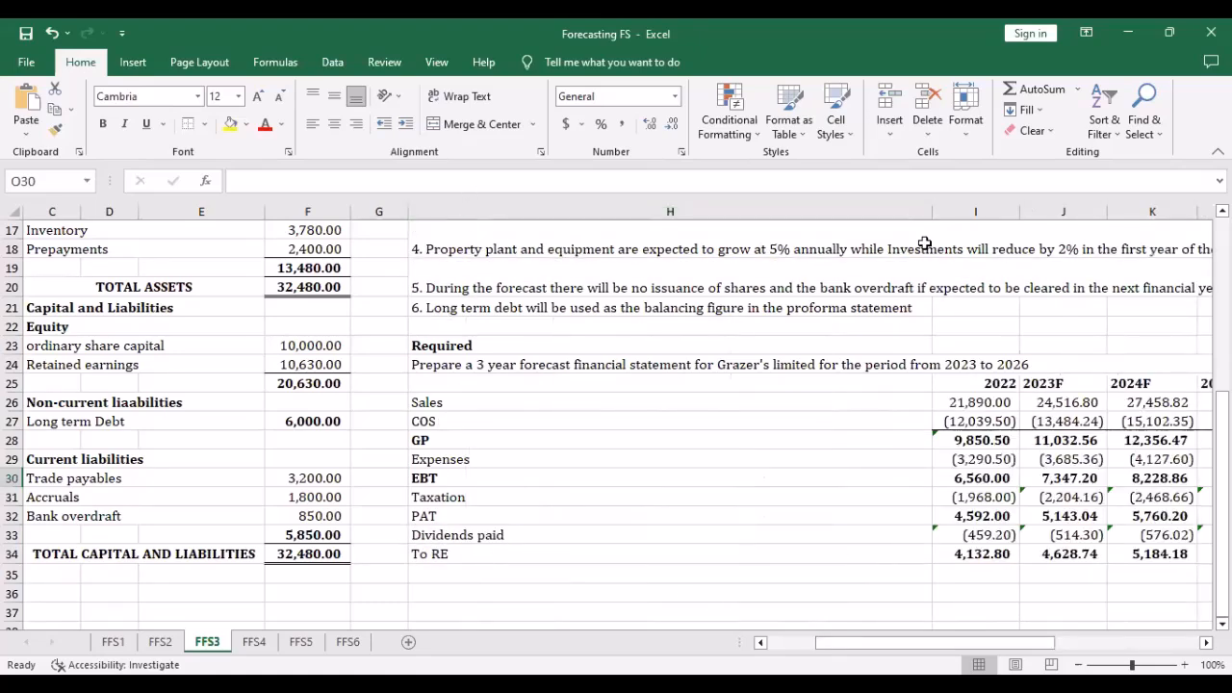
{"action": "left_click_drag", "start_coordinate": [933, 208], "coordinate": [513, 209]}
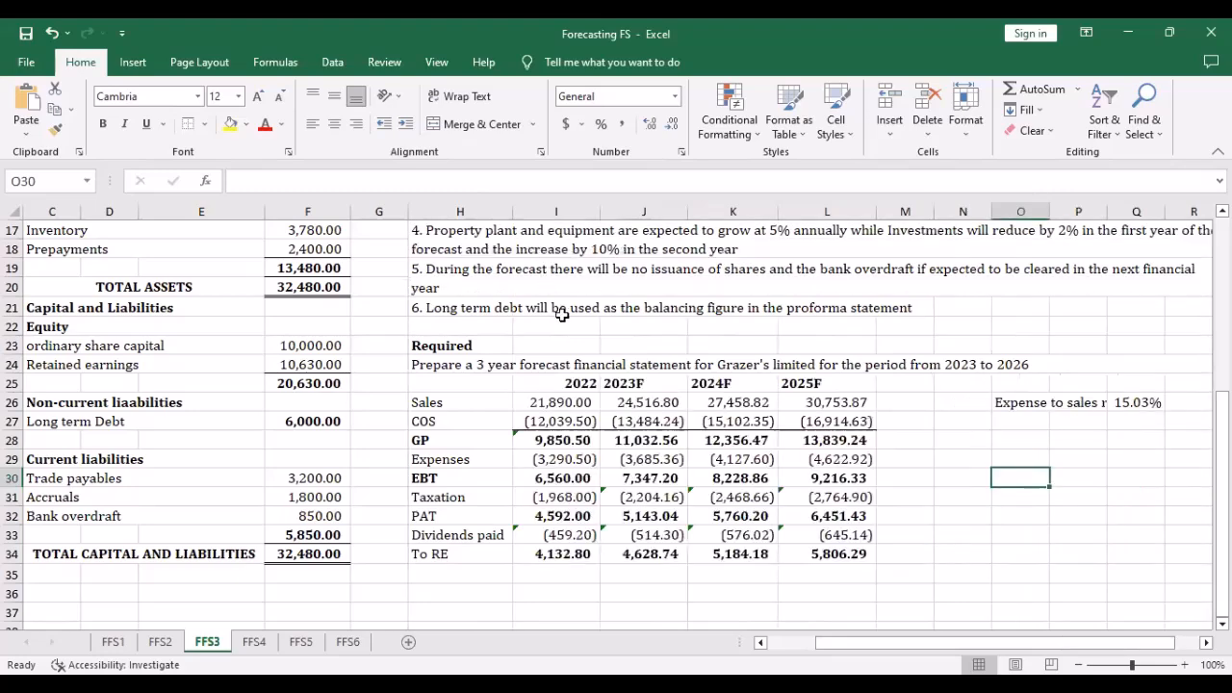
Enter the bold heading SOFP ASSUMPTIONS in O27, directly below the expense to sales ratio
{"action": "scroll", "coordinate": [183, 404], "scroll_direction": "up", "scroll_amount": 6}
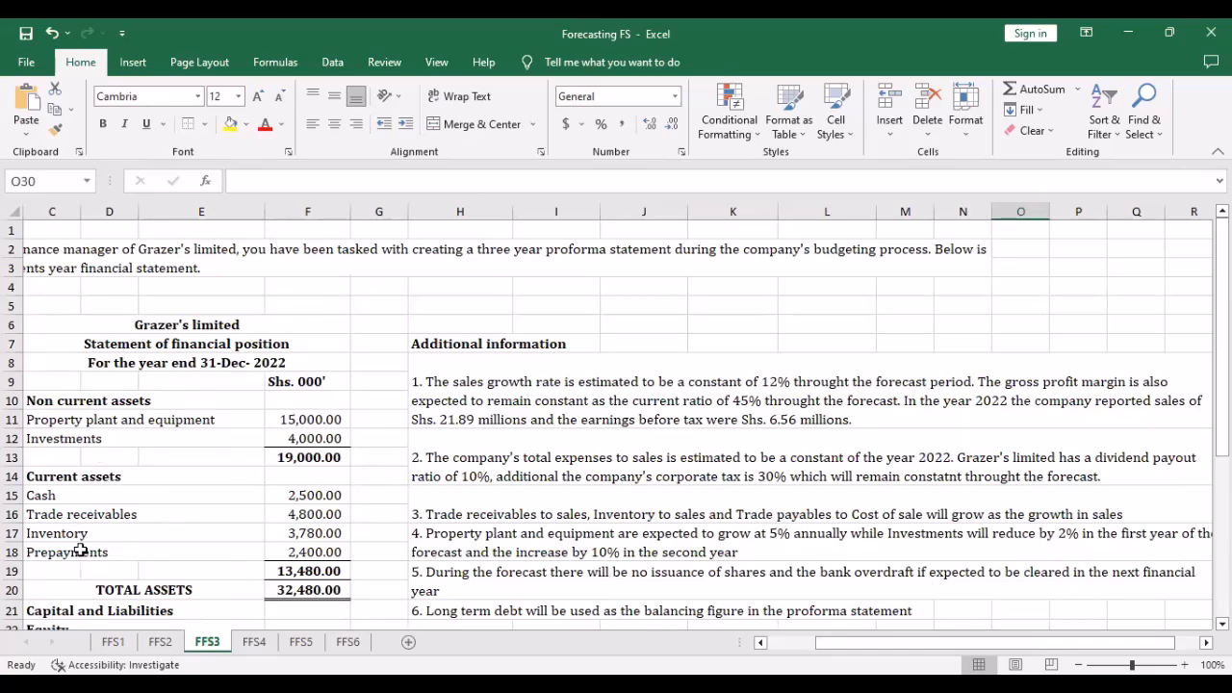
{"action": "scroll", "coordinate": [563, 462], "scroll_direction": "down", "scroll_amount": 3}
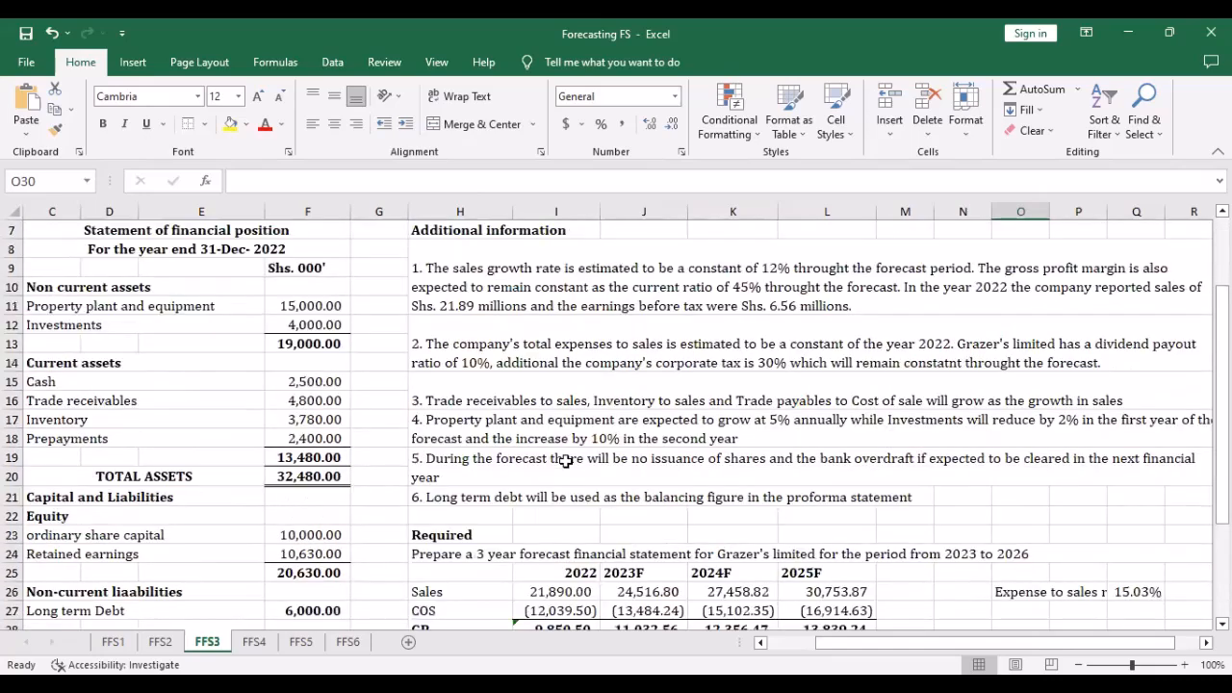
{"action": "scroll", "coordinate": [571, 484], "scroll_direction": "up", "scroll_amount": 1}
{"action": "scroll", "coordinate": [679, 572], "scroll_direction": "down", "scroll_amount": 1}
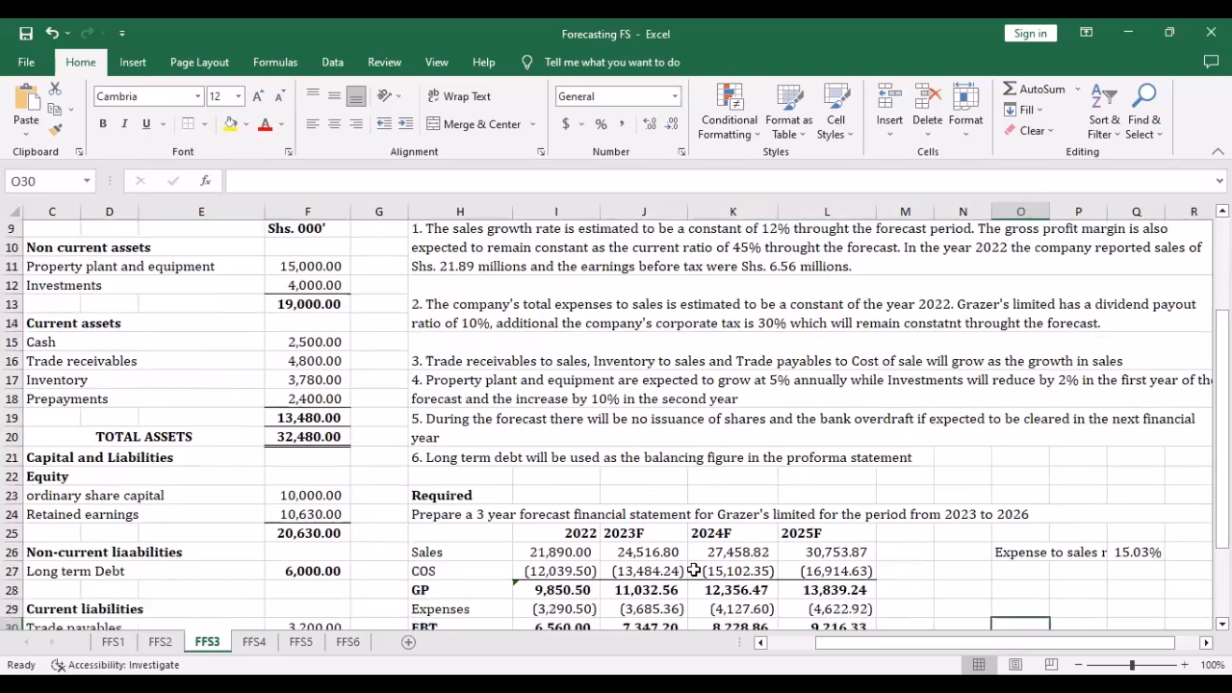
{"action": "left_click", "coordinate": [998, 566]}
{"action": "left_click", "coordinate": [1015, 554]}
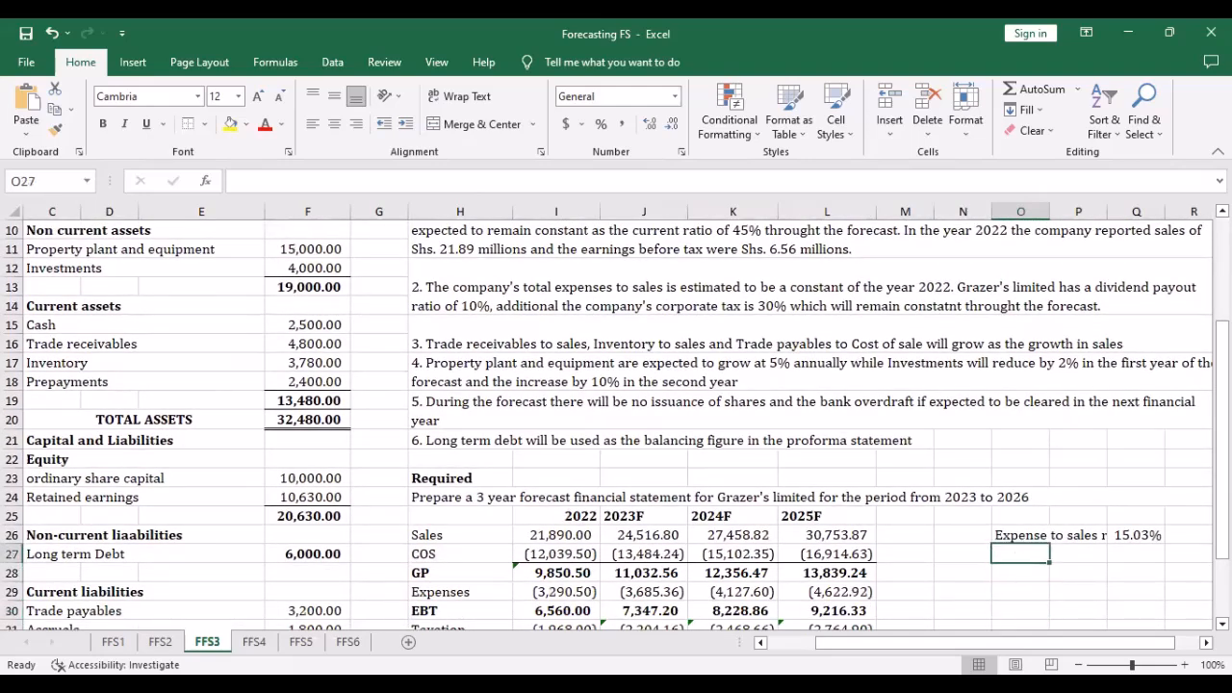
{"action": "key", "text": "ctrl+b"}
{"action": "type", "text": "SOFP"}
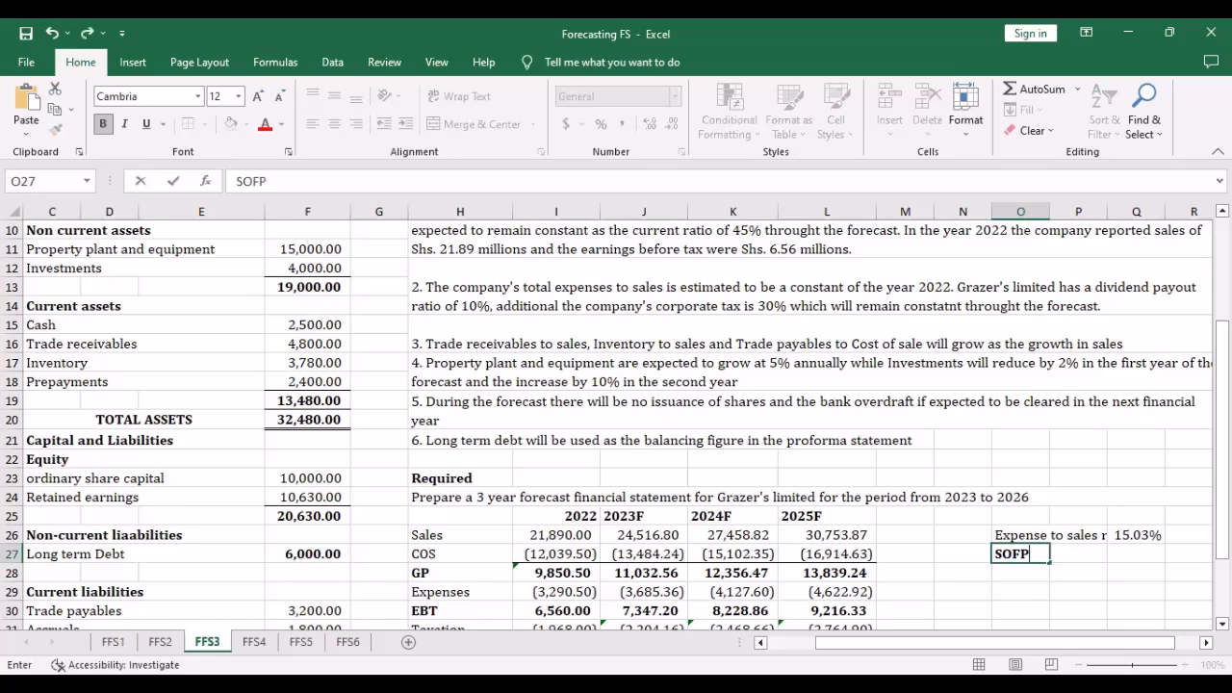
{"action": "type", "text": " ASSUMPTIO"}
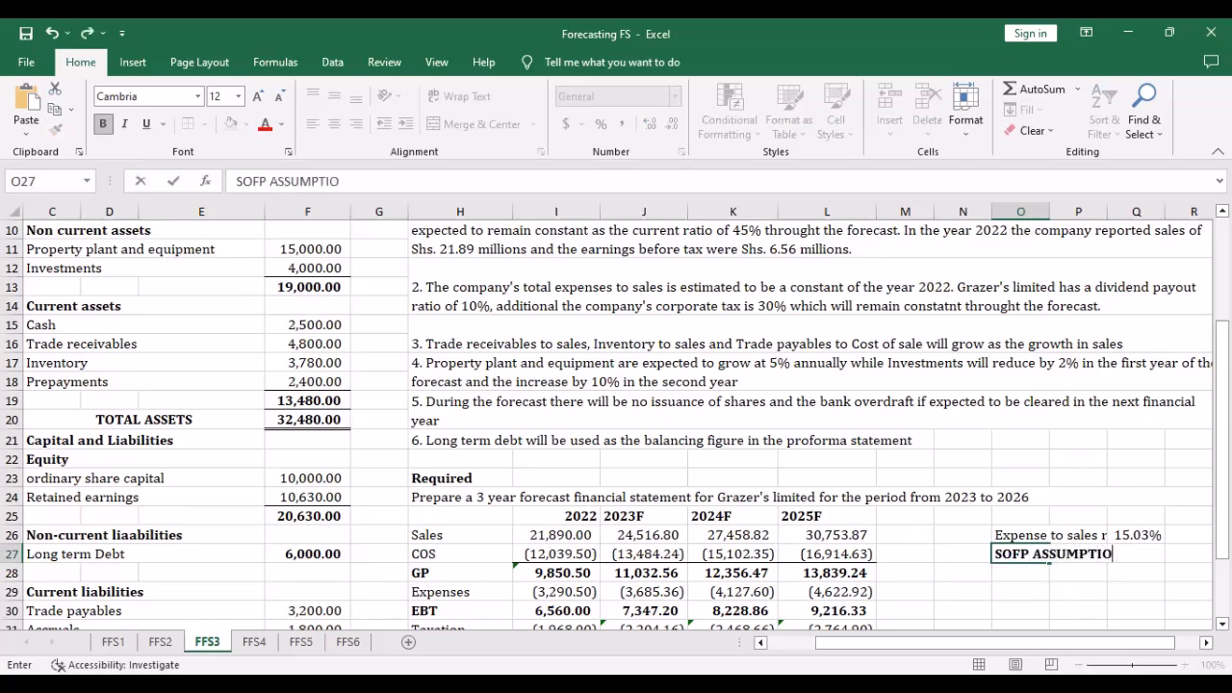
{"action": "type", "text": "NS"}
{"action": "key", "text": "Return"}
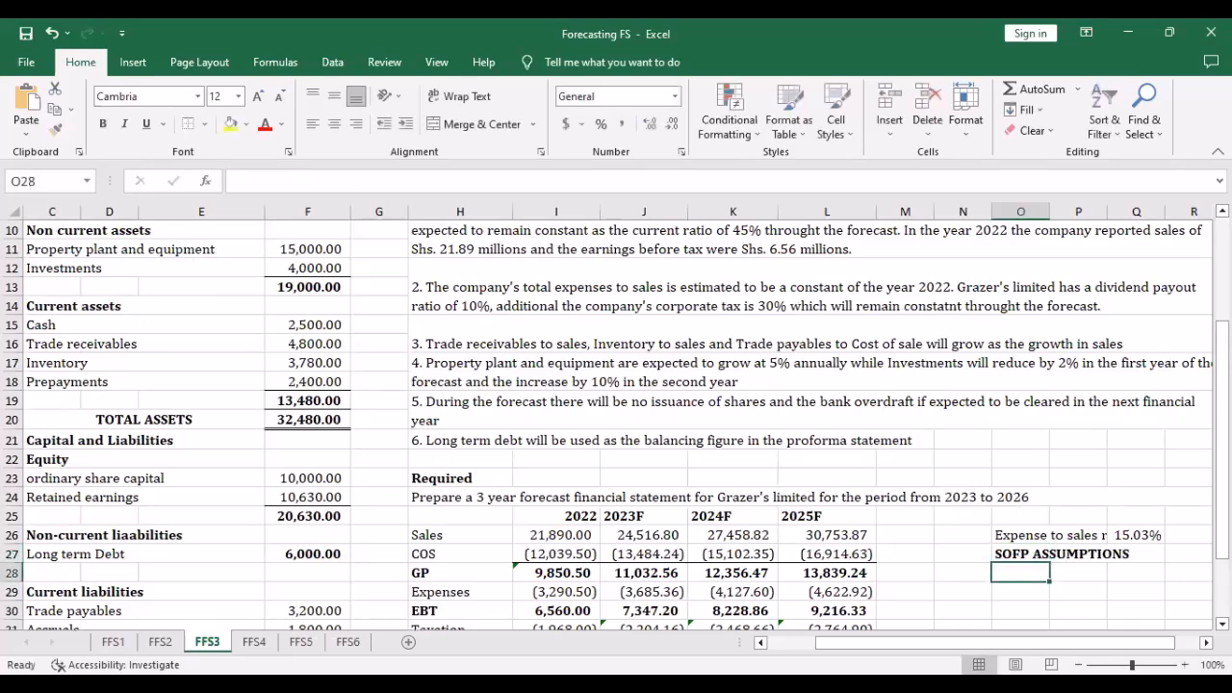
{"action": "scroll", "coordinate": [824, 459], "scroll_direction": "up", "scroll_amount": 1}
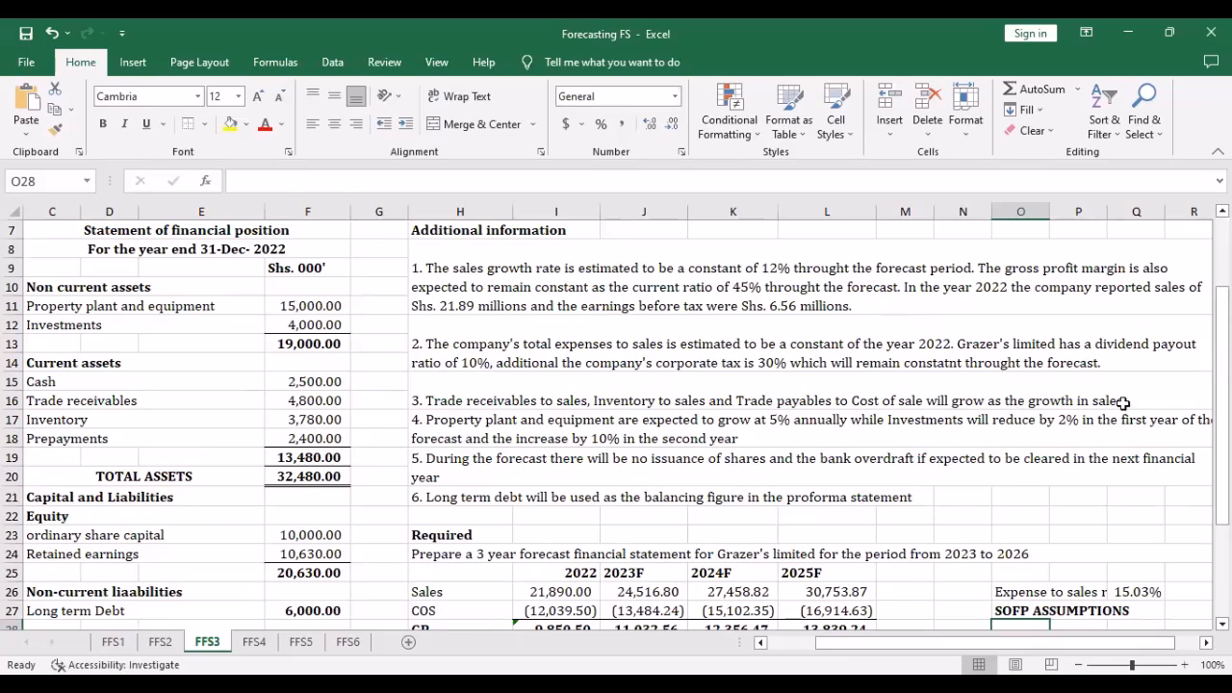
{"action": "scroll", "coordinate": [1019, 430], "scroll_direction": "down", "scroll_amount": 2}
{"action": "scroll", "coordinate": [1019, 430], "scroll_direction": "down", "scroll_amount": 2}
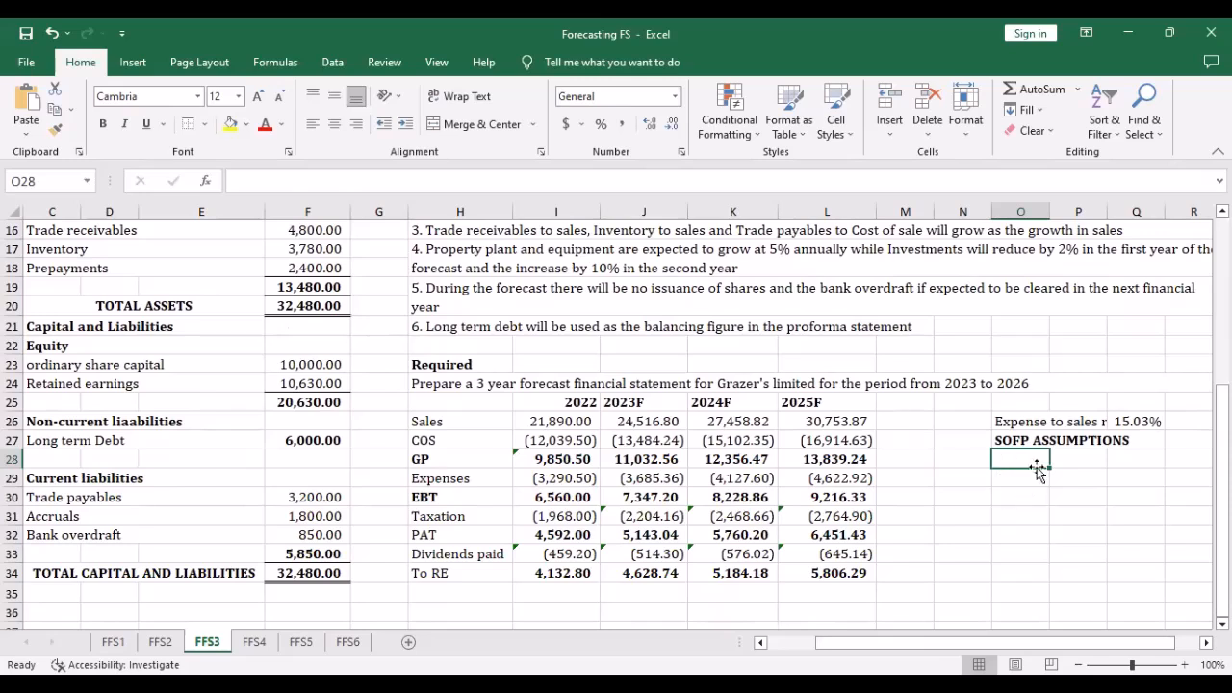
{"action": "type", "text": "="}
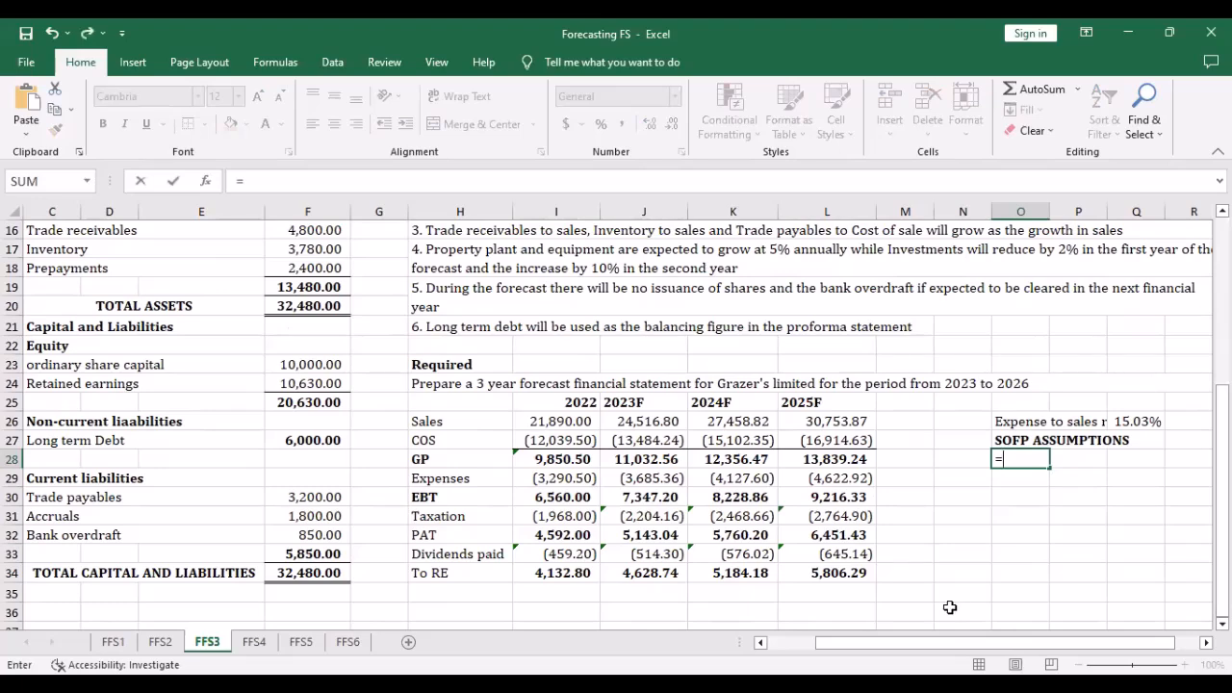
{"action": "scroll", "coordinate": [901, 482], "scroll_direction": "up", "scroll_amount": 2}
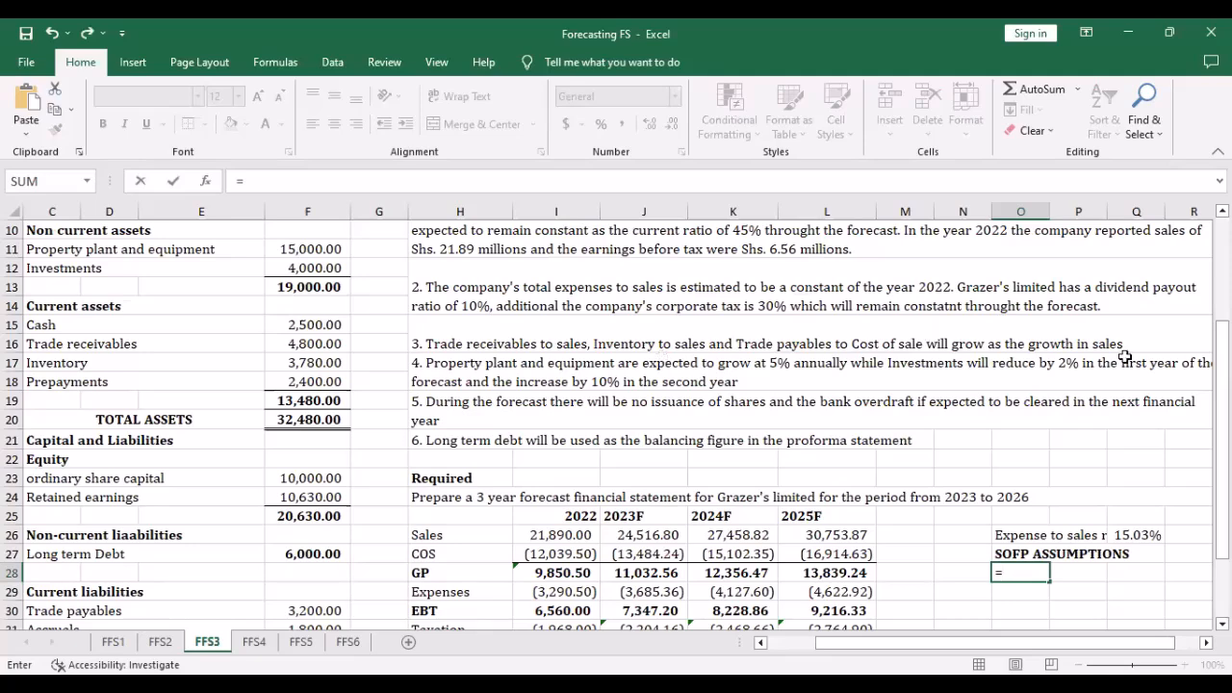
{"action": "scroll", "coordinate": [1016, 362], "scroll_direction": "up", "scroll_amount": 1}
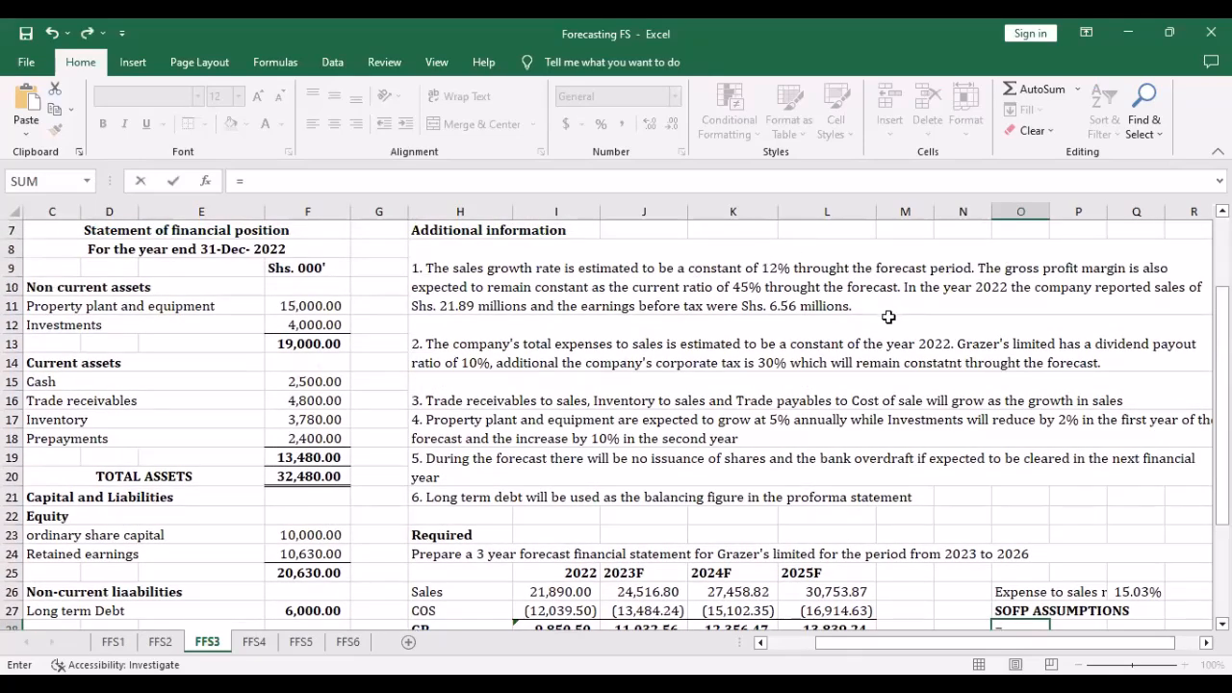
{"action": "key", "text": "BackSpace"}
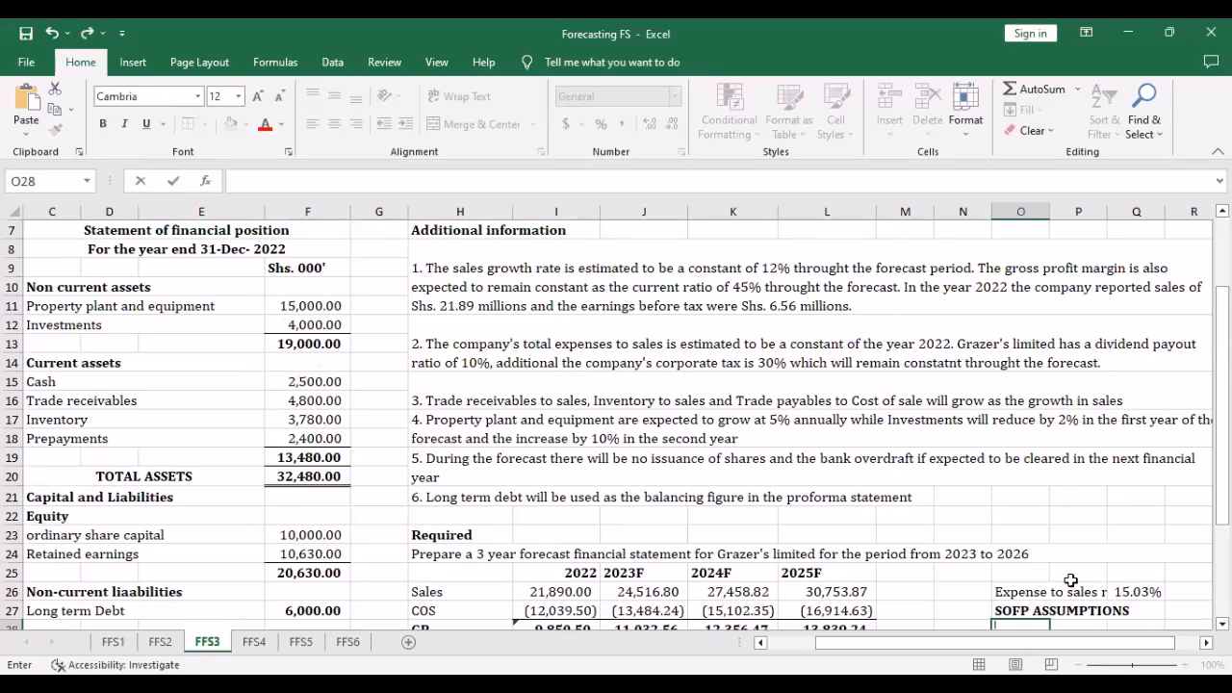
{"action": "left_click", "coordinate": [993, 589]}
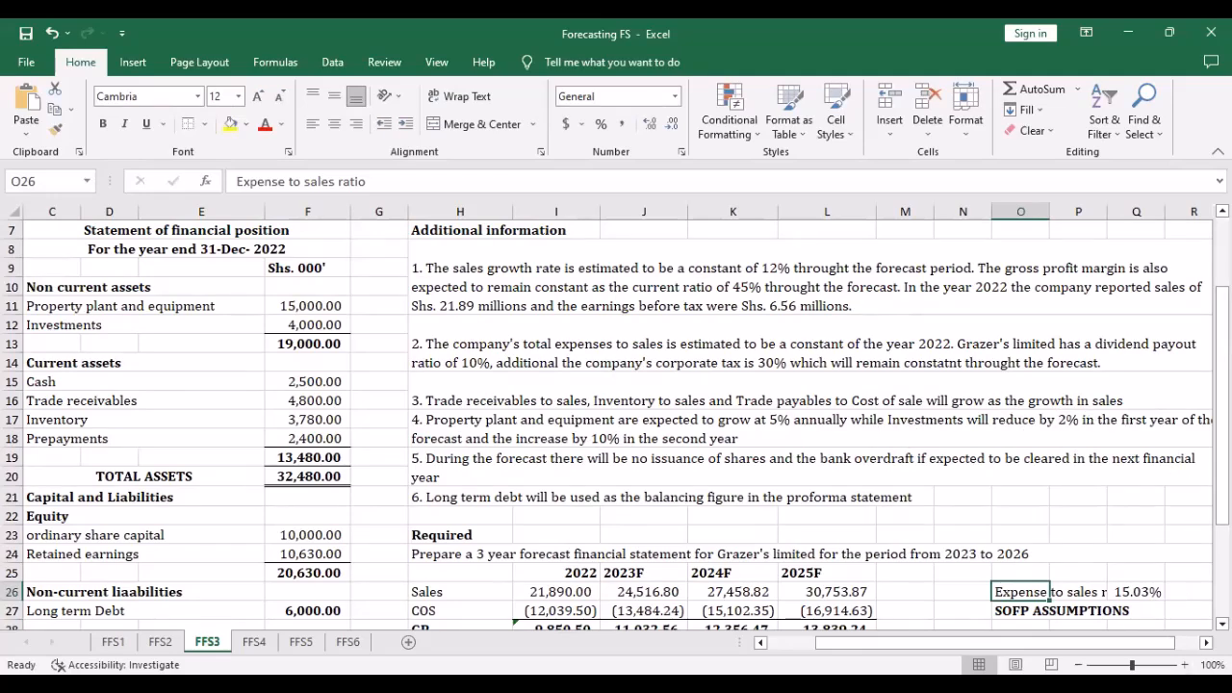
Copy the 2022 statement of financial position from C10:F34 and paste it below the income forecast, starting at H38
{"action": "left_click", "coordinate": [1207, 643]}
{"action": "left_click", "coordinate": [1207, 644]}
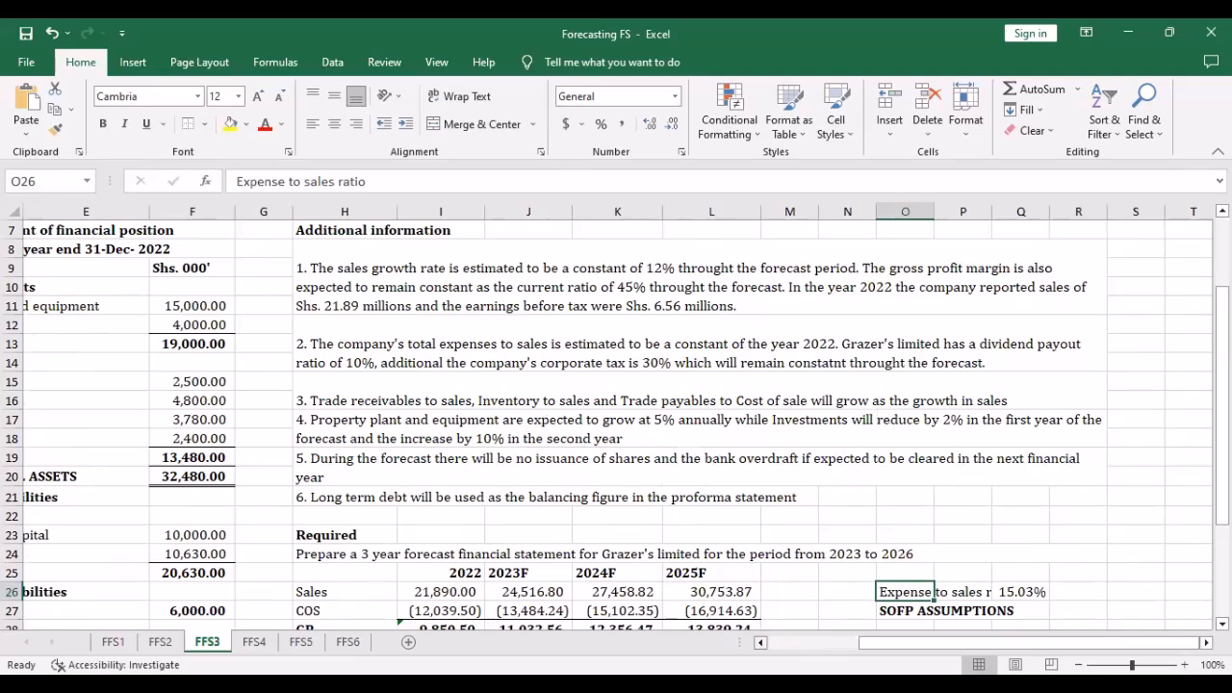
{"action": "left_click", "coordinate": [761, 643]}
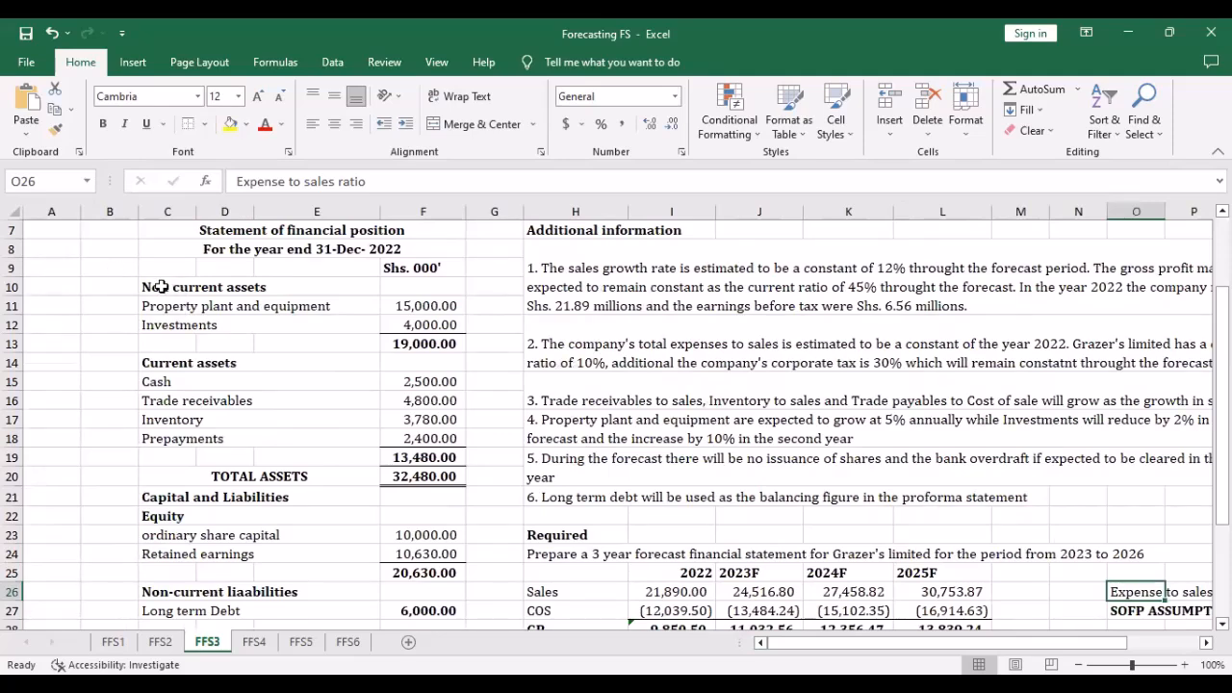
{"action": "left_click_drag", "start_coordinate": [160, 287], "coordinate": [416, 573]}
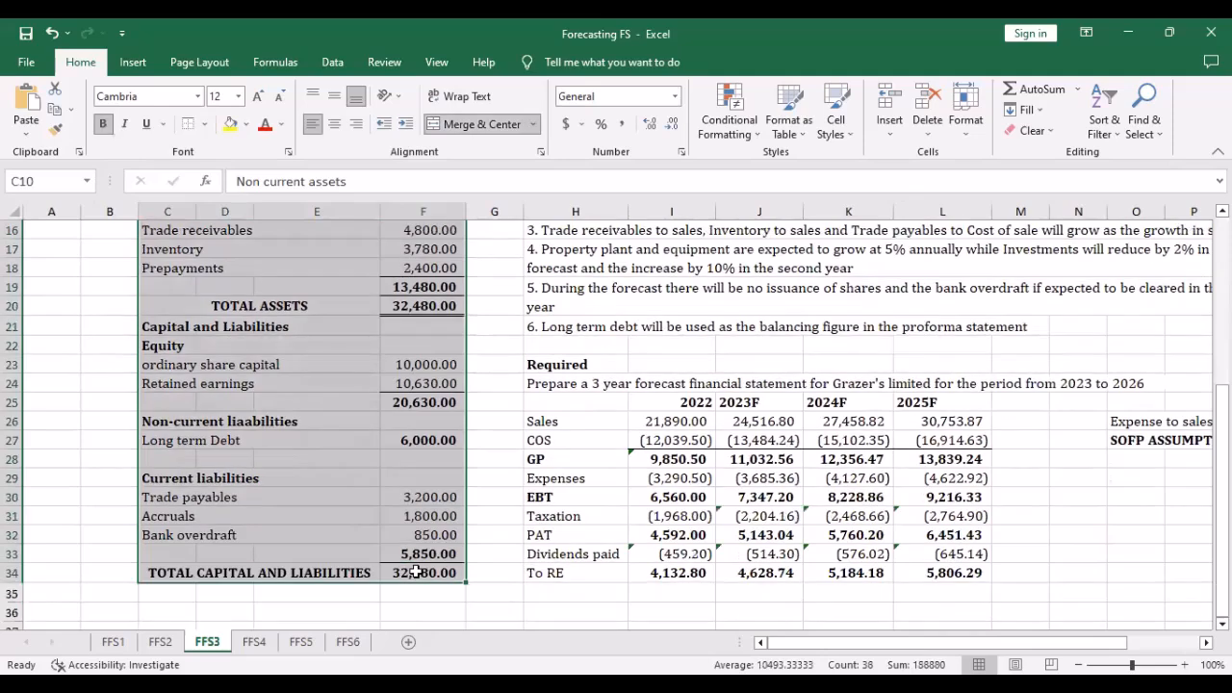
{"action": "key", "text": "ctrl+c"}
{"action": "scroll", "coordinate": [514, 559], "scroll_direction": "down", "scroll_amount": 4}
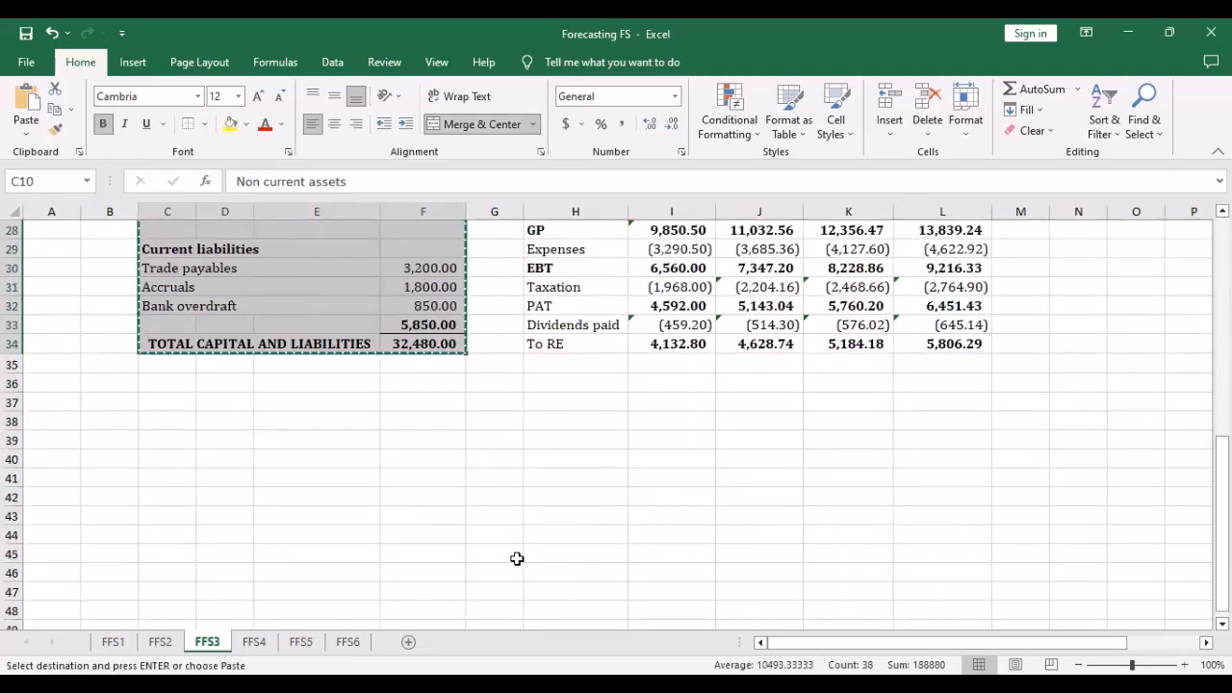
{"action": "left_click", "coordinate": [550, 416]}
{"action": "key", "text": "ctrl+v"}
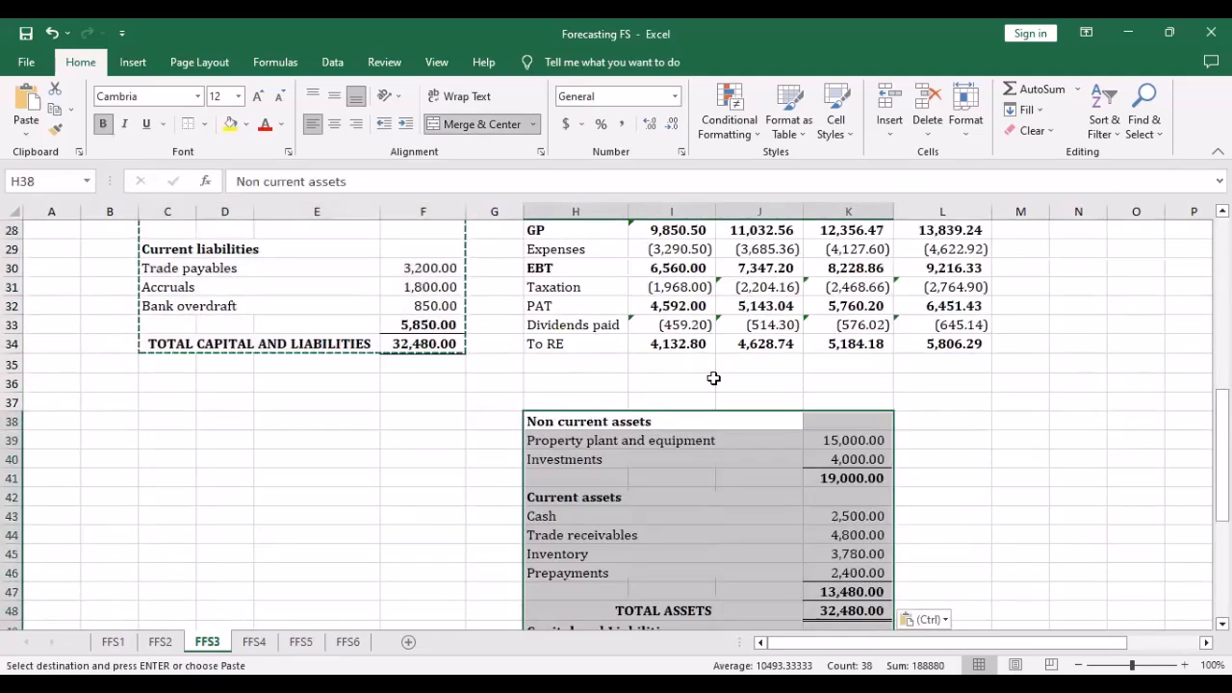
Enter the column heading 2022A in K38, above the pasted statement's figures
{"action": "scroll", "coordinate": [905, 436], "scroll_direction": "up", "scroll_amount": 1}
{"action": "left_click", "coordinate": [904, 458]}
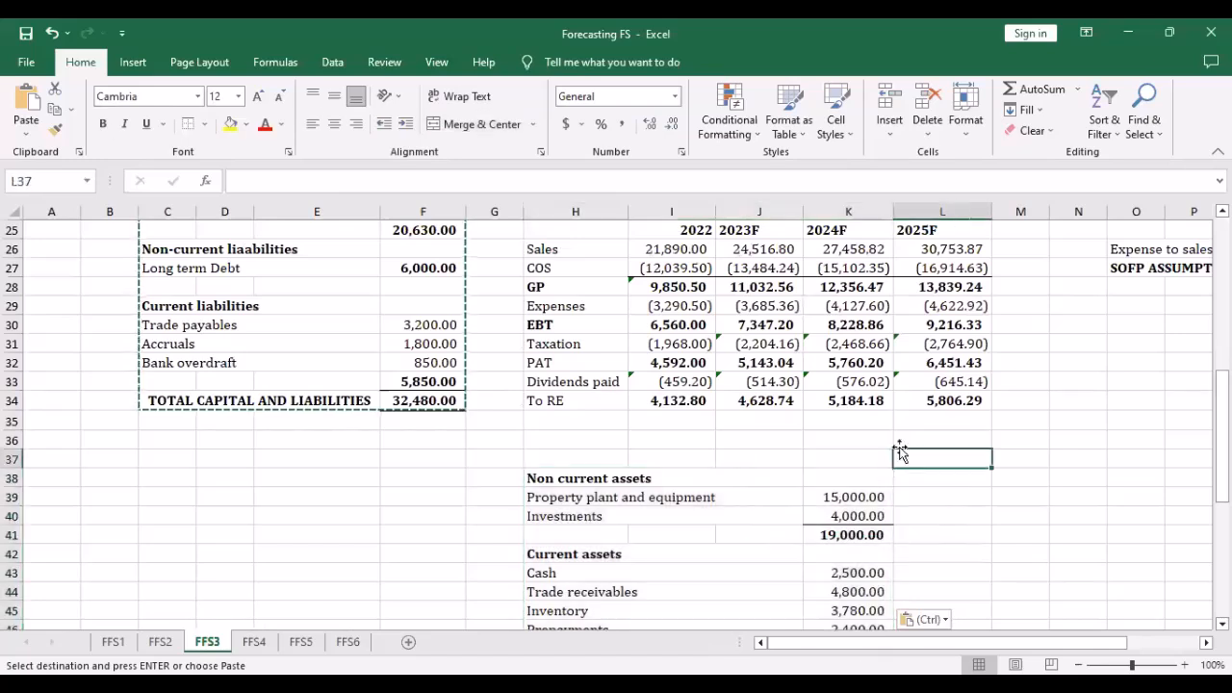
{"action": "left_click", "coordinate": [839, 471]}
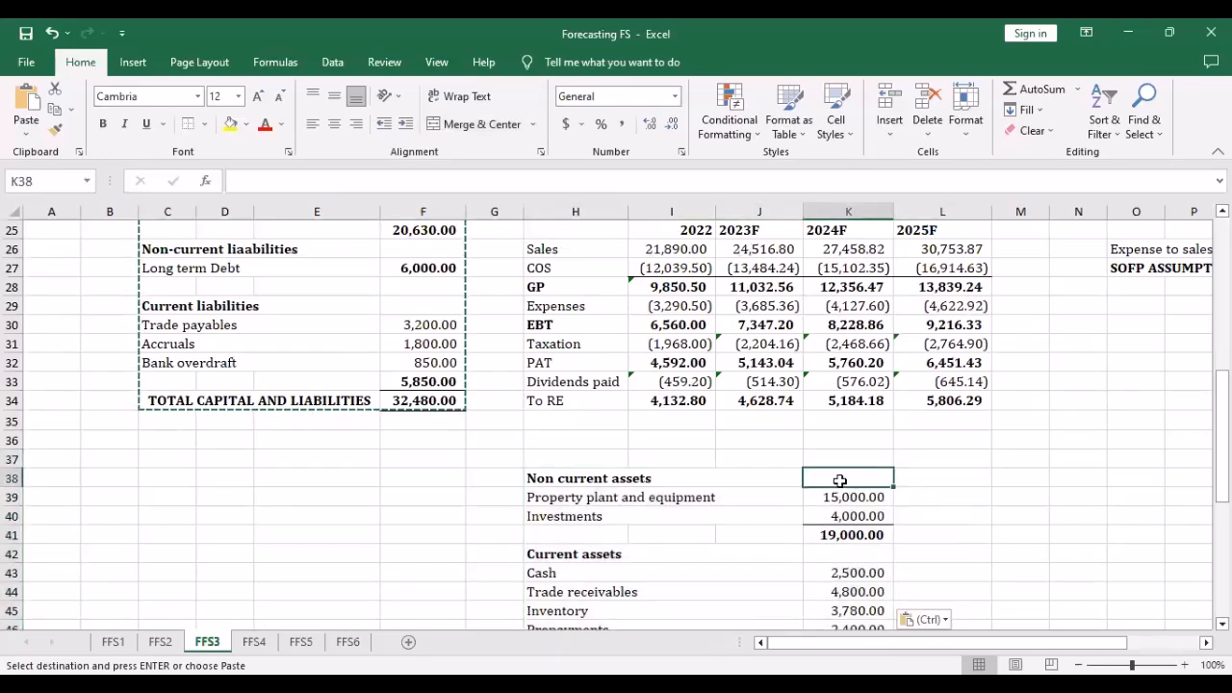
{"action": "key", "text": "Escape"}
{"action": "type", "text": "@"}
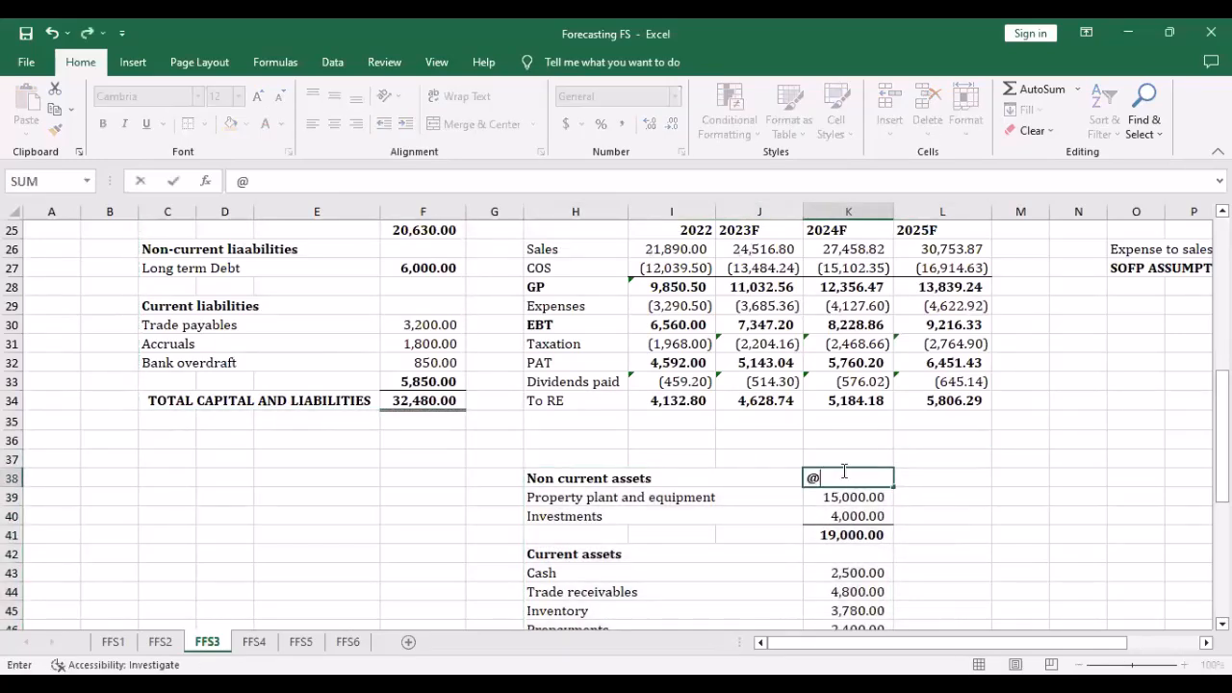
{"action": "type", "text": ")@@"}
{"action": "key", "text": "BackSpace"}
{"action": "key", "text": "BackSpace"}
{"action": "key", "text": "BackSpace"}
{"action": "key", "text": "BackSpace"}
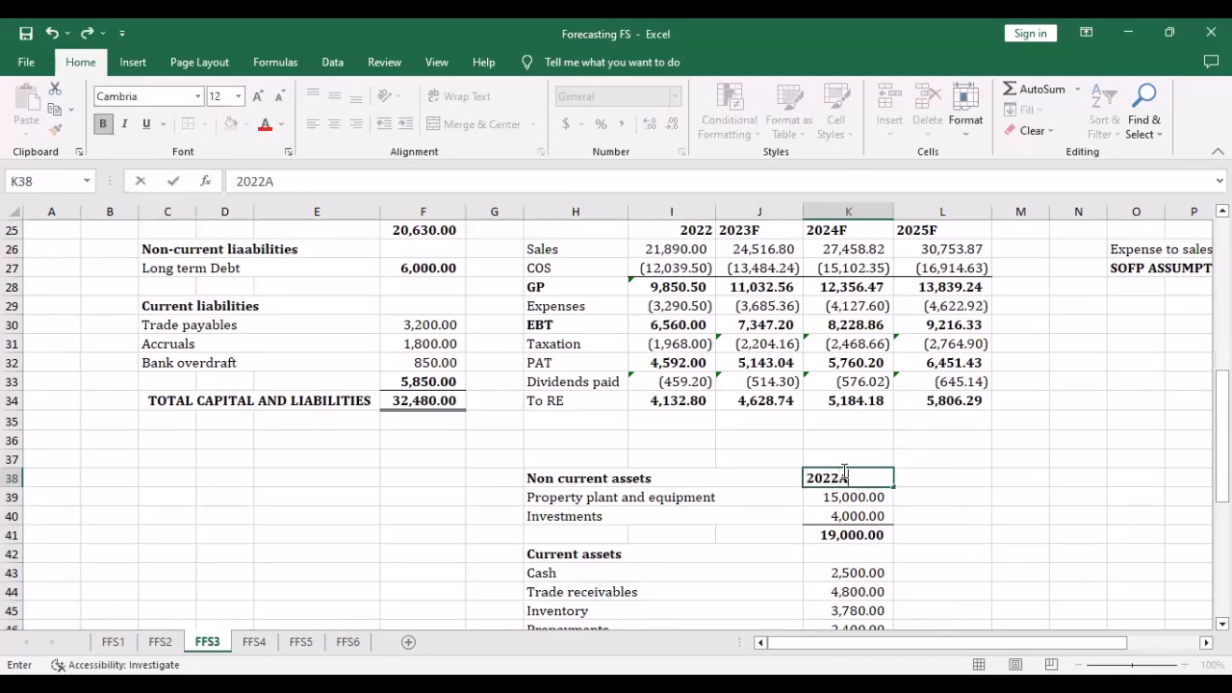
Enter the forecast year headings 2023F, 2024F and 2025F in L38:N38 and make them bold
{"action": "left_click", "coordinate": [919, 484]}
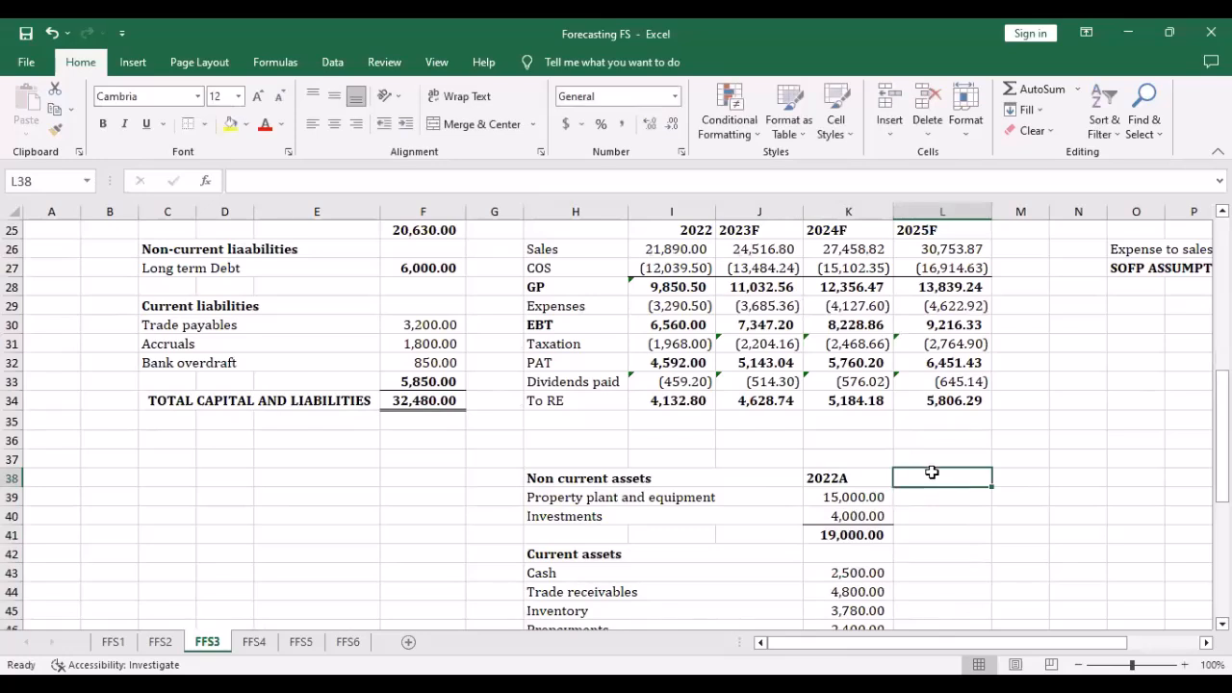
{"action": "type", "text": "@"}
{"action": "key", "text": "BackSpace"}
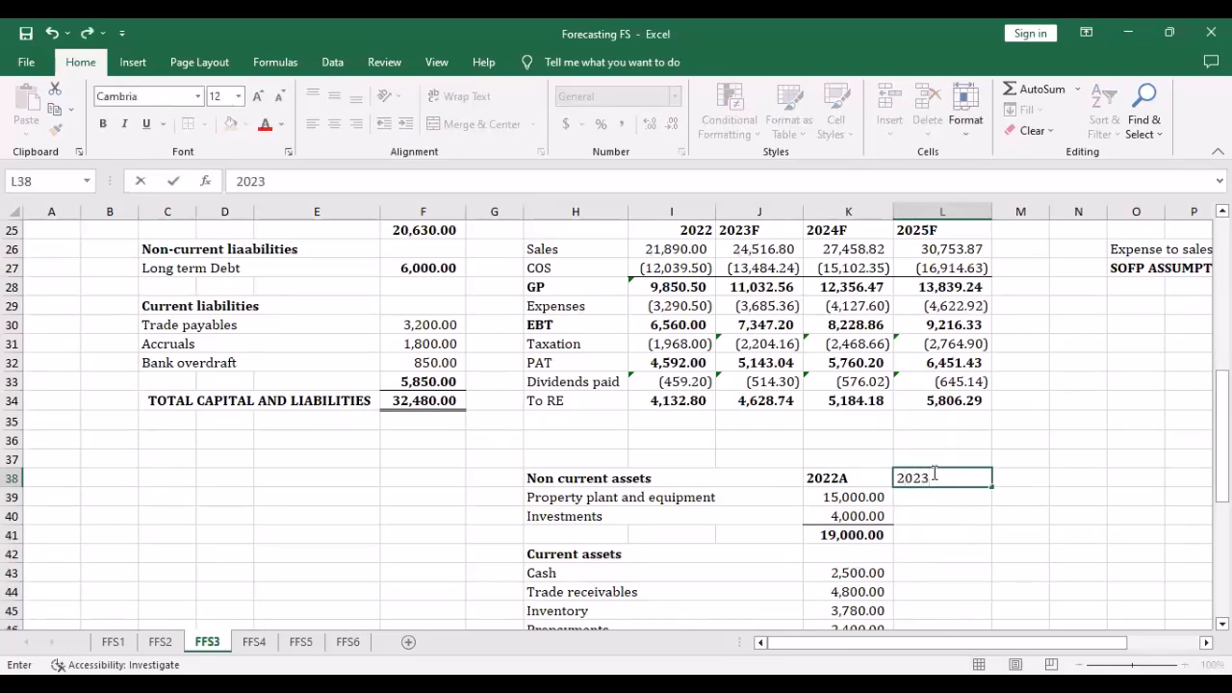
{"action": "key", "text": "Tab"}
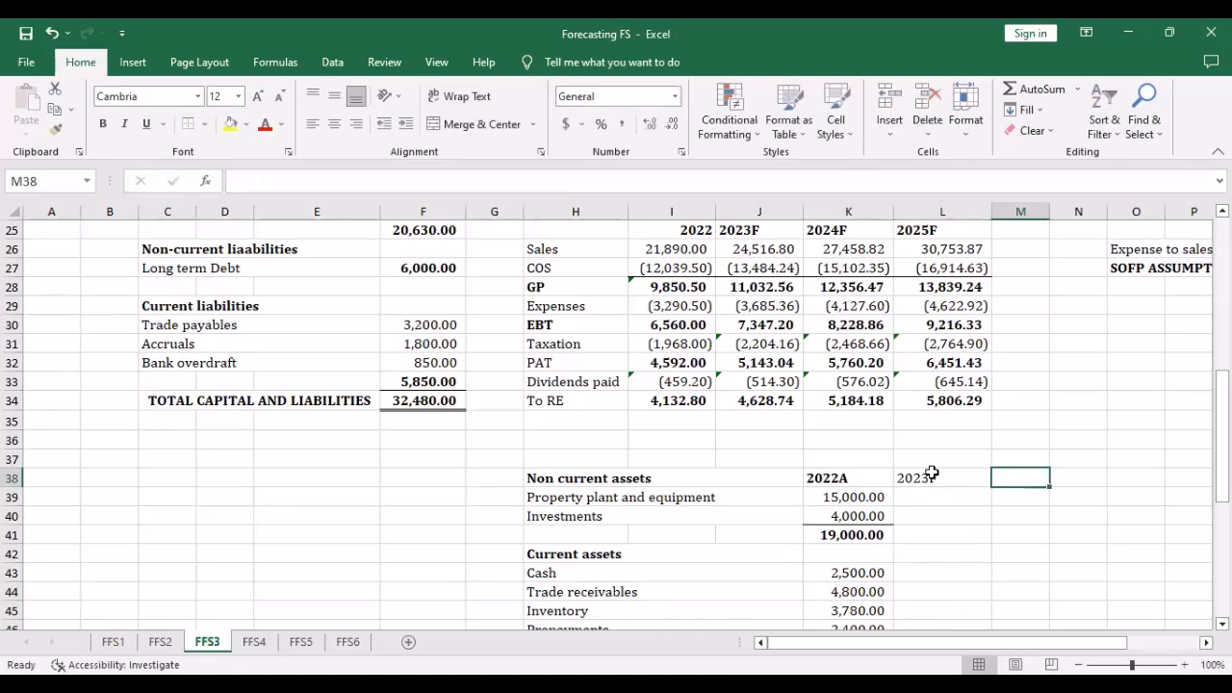
{"action": "type", "text": "2024F"}
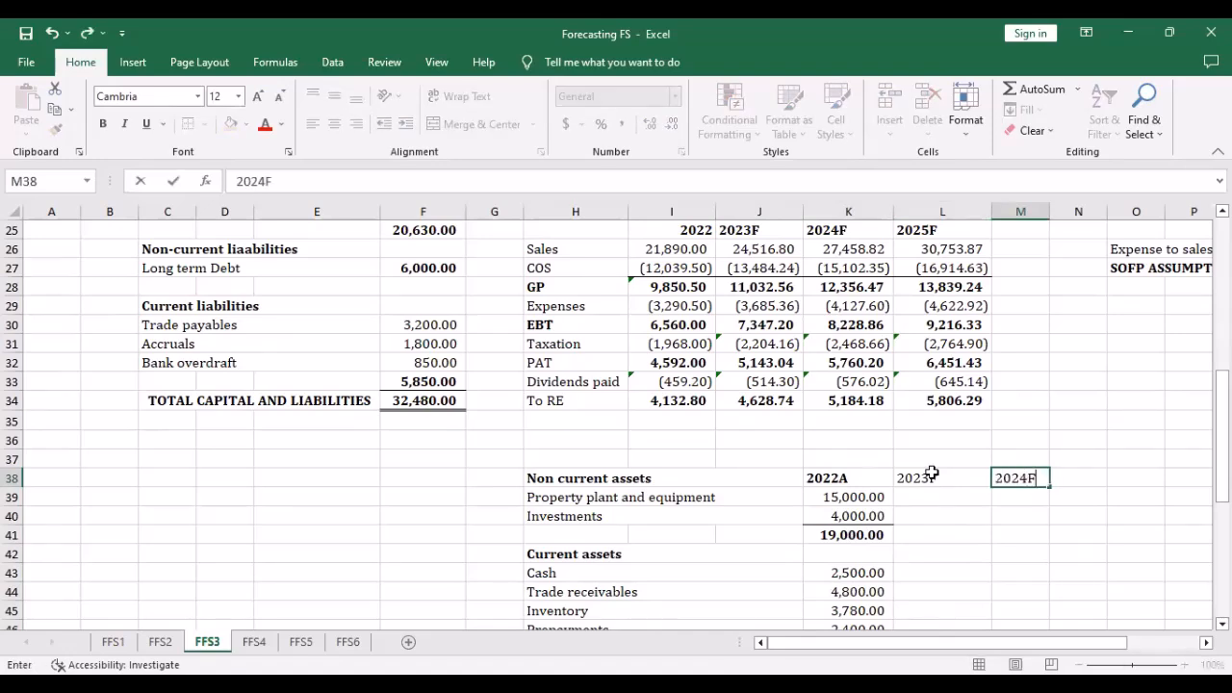
{"action": "key", "text": "Tab"}
{"action": "type", "text": "202"}
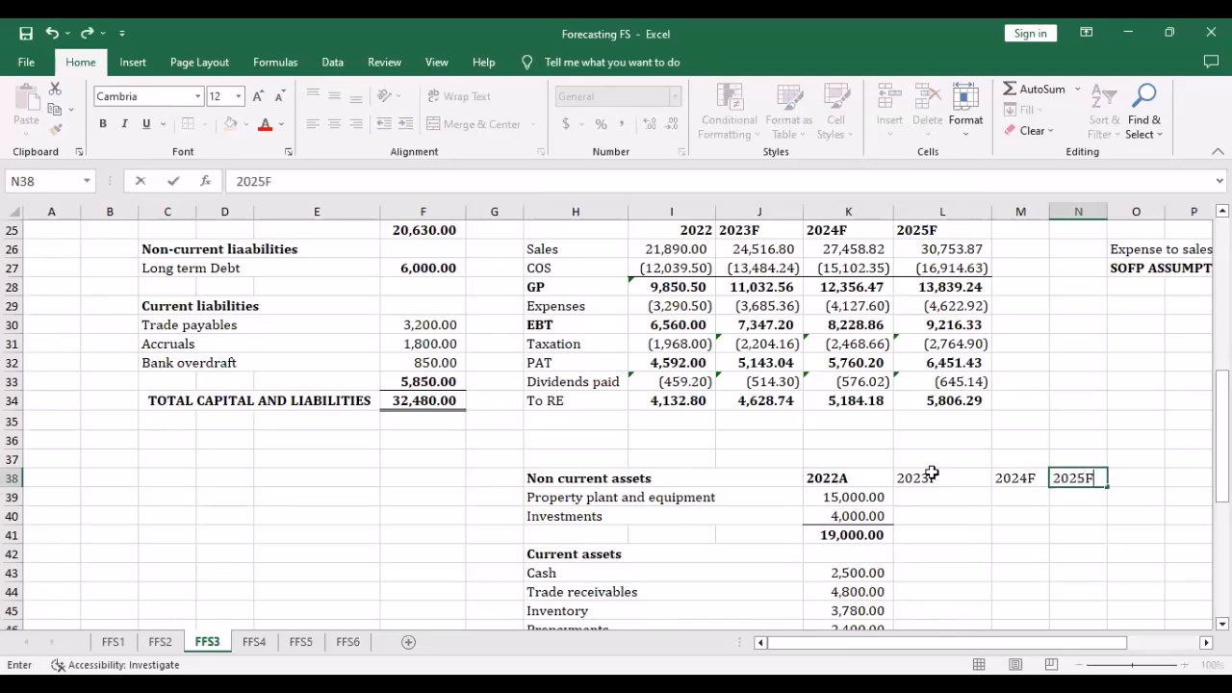
{"action": "type", "text": "5F"}
{"action": "left_click", "coordinate": [943, 572]}
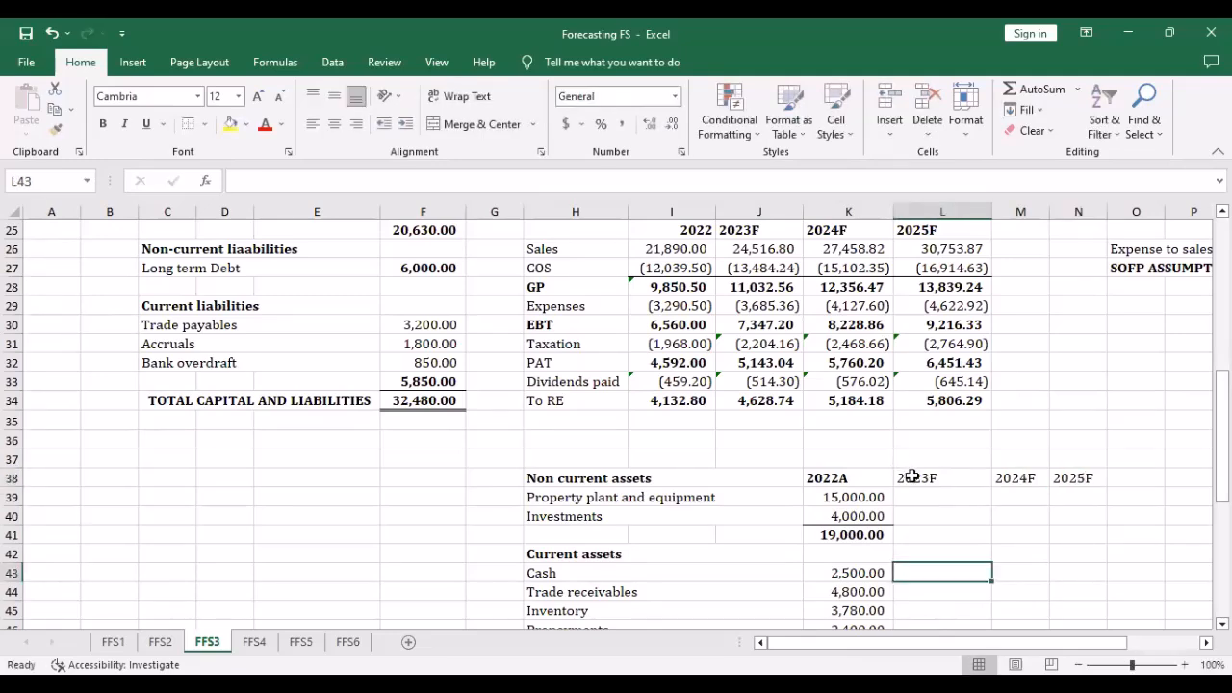
{"action": "left_click_drag", "start_coordinate": [915, 476], "coordinate": [1106, 478]}
{"action": "key", "text": "ctrl+b"}
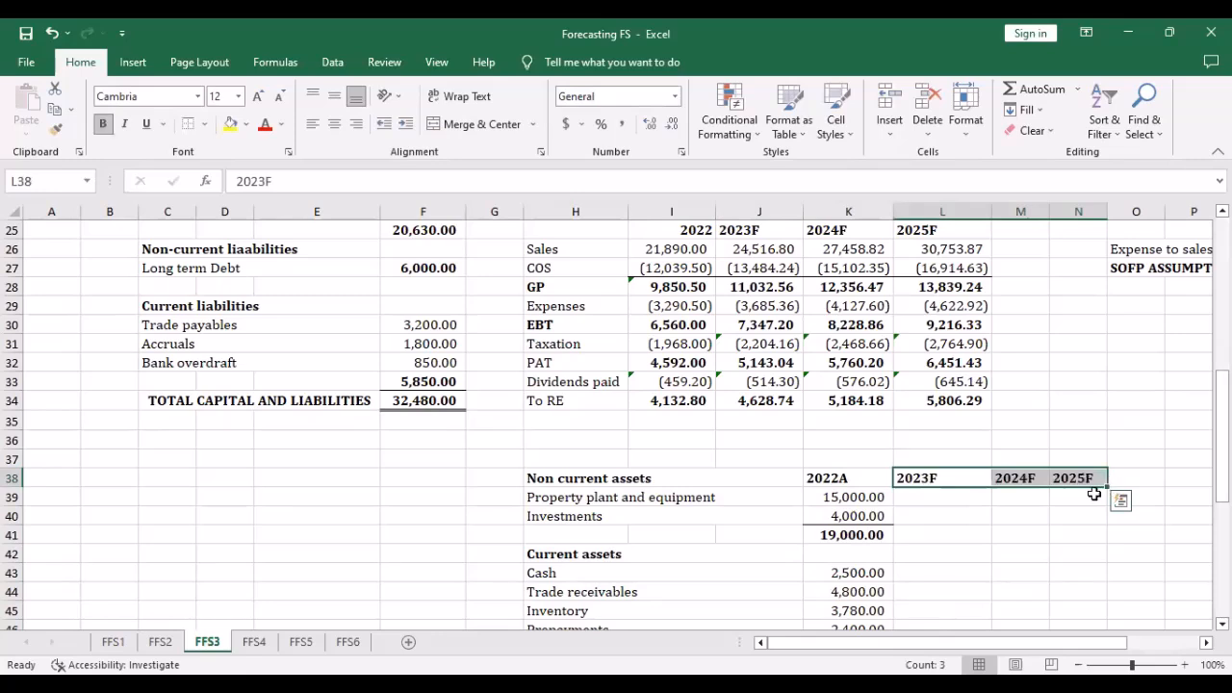
{"action": "left_click", "coordinate": [923, 531]}
Add the title Forecast SOFP in I37, merged and centred across I37:L37 and formatted bold
{"action": "left_click", "coordinate": [664, 449]}
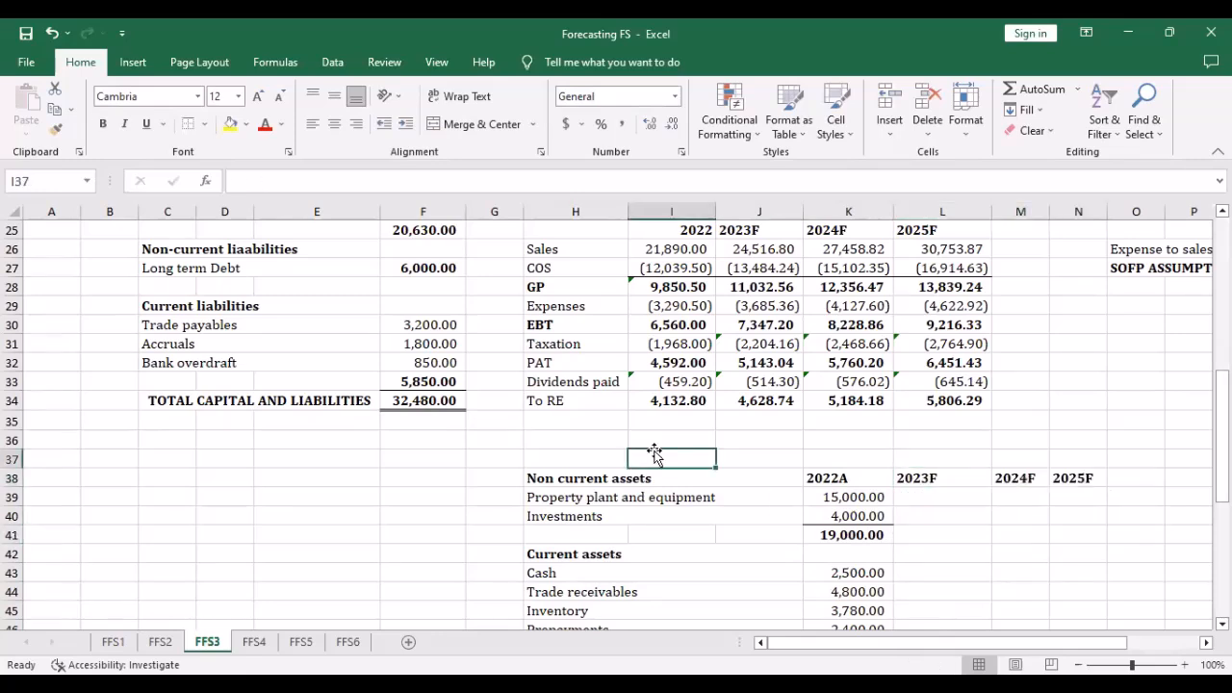
{"action": "type", "text": "Forecast SOFP"}
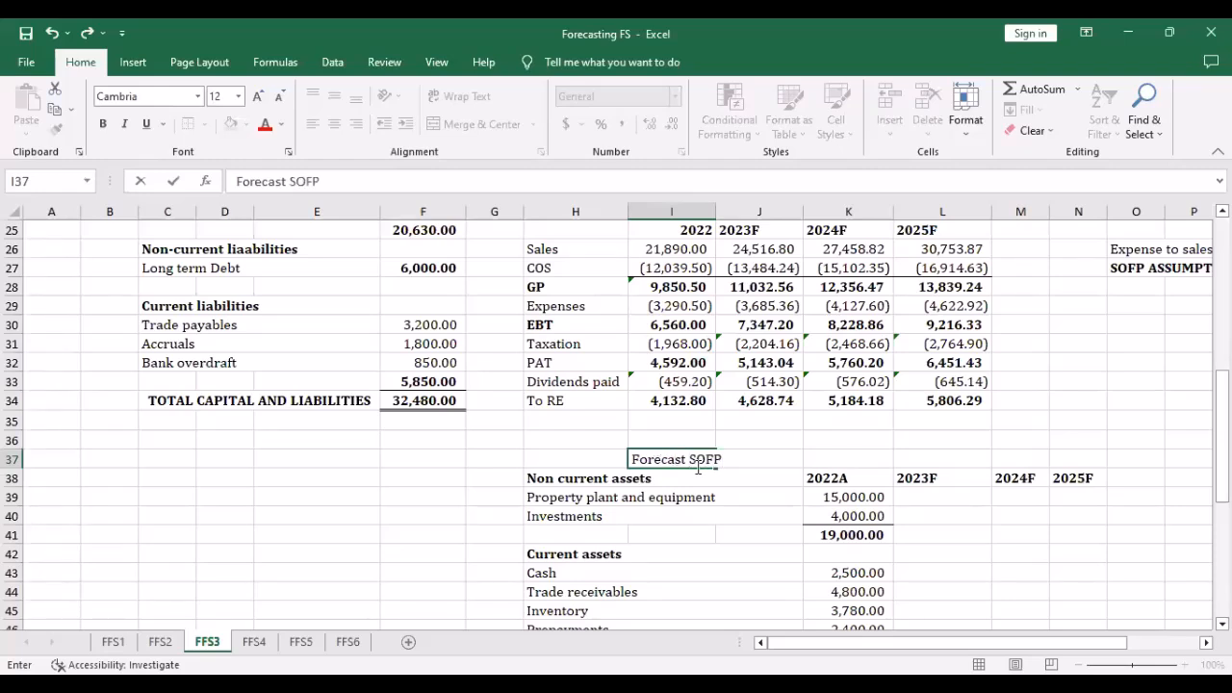
{"action": "left_click", "coordinate": [885, 535]}
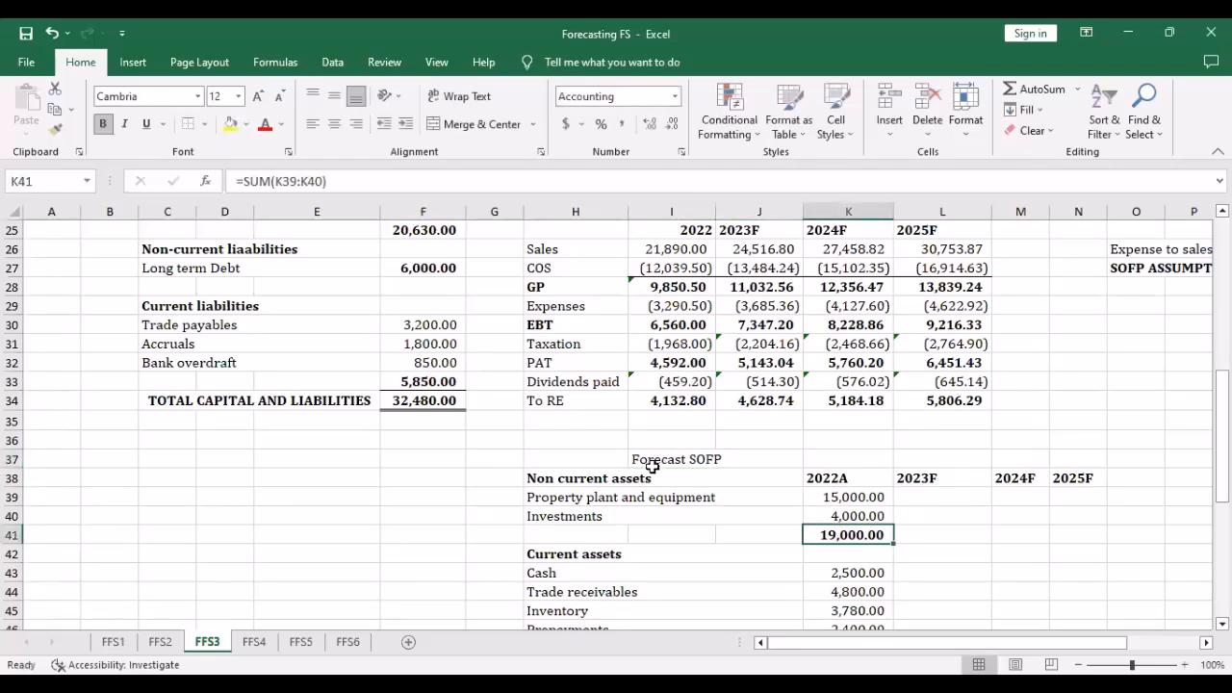
{"action": "left_click_drag", "start_coordinate": [665, 459], "coordinate": [930, 454]}
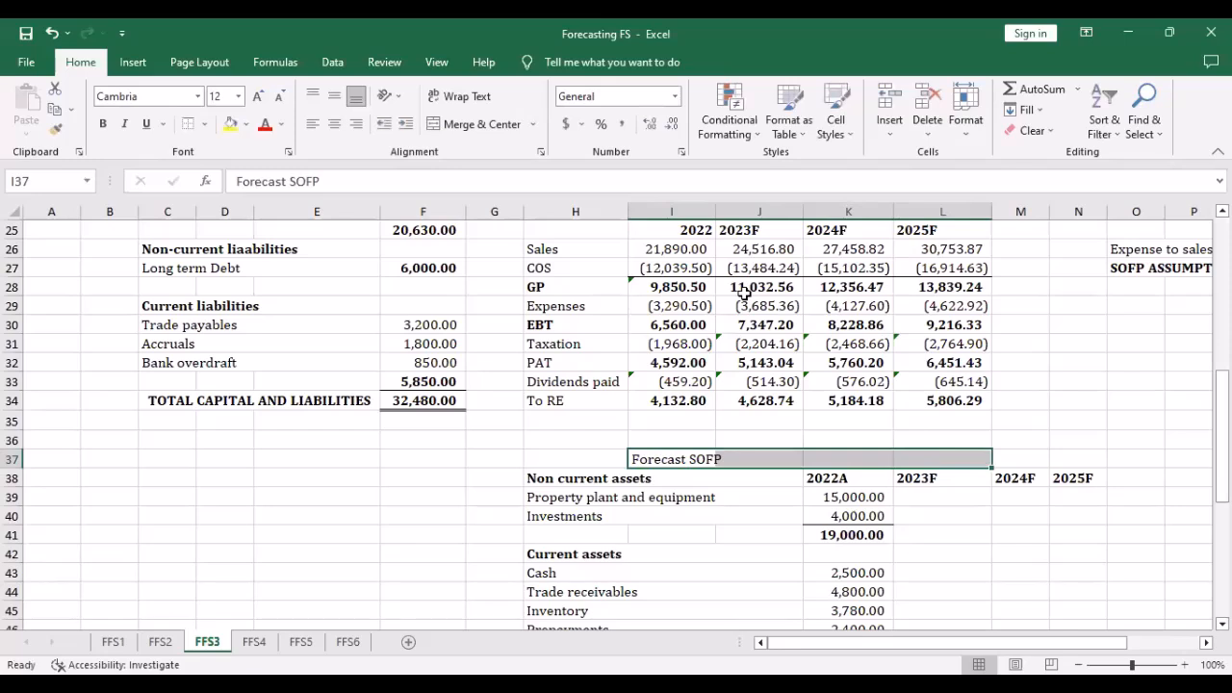
{"action": "left_click", "coordinate": [474, 123]}
{"action": "key", "text": "ctrl+b"}
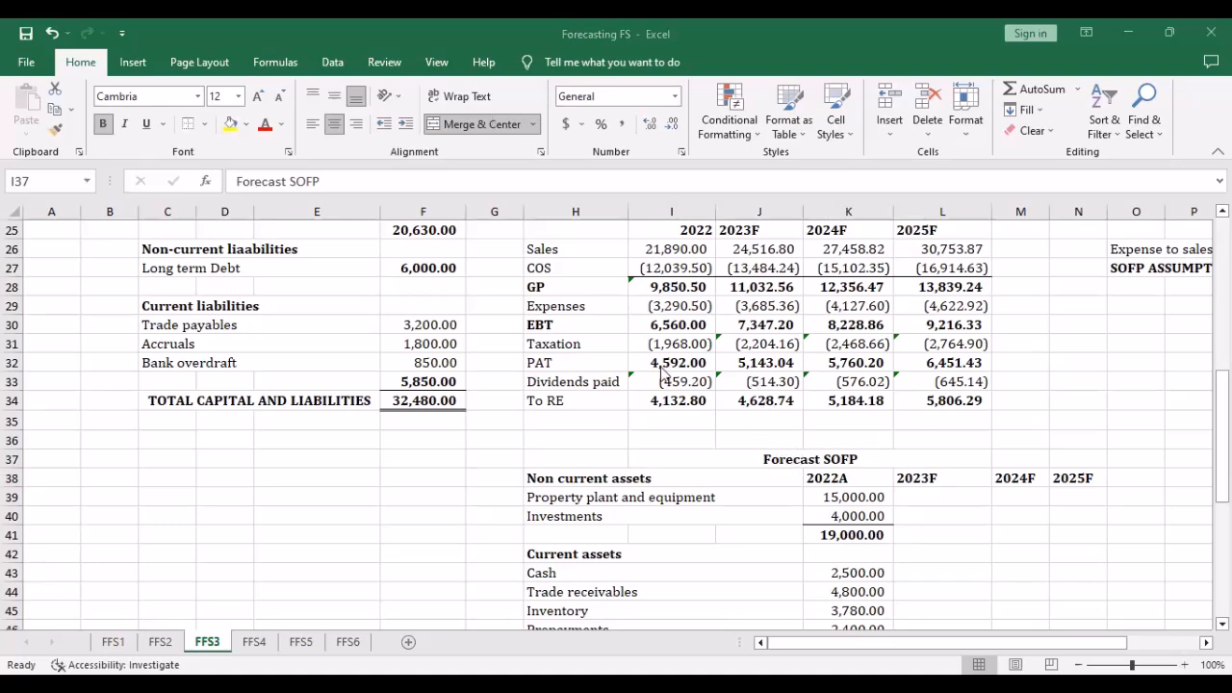
Review the additional information notes above the forecast for the assumptions on non-current assets, checking them against the Forecast SOFP layout
{"action": "scroll", "coordinate": [663, 375], "scroll_direction": "up", "scroll_amount": 6}
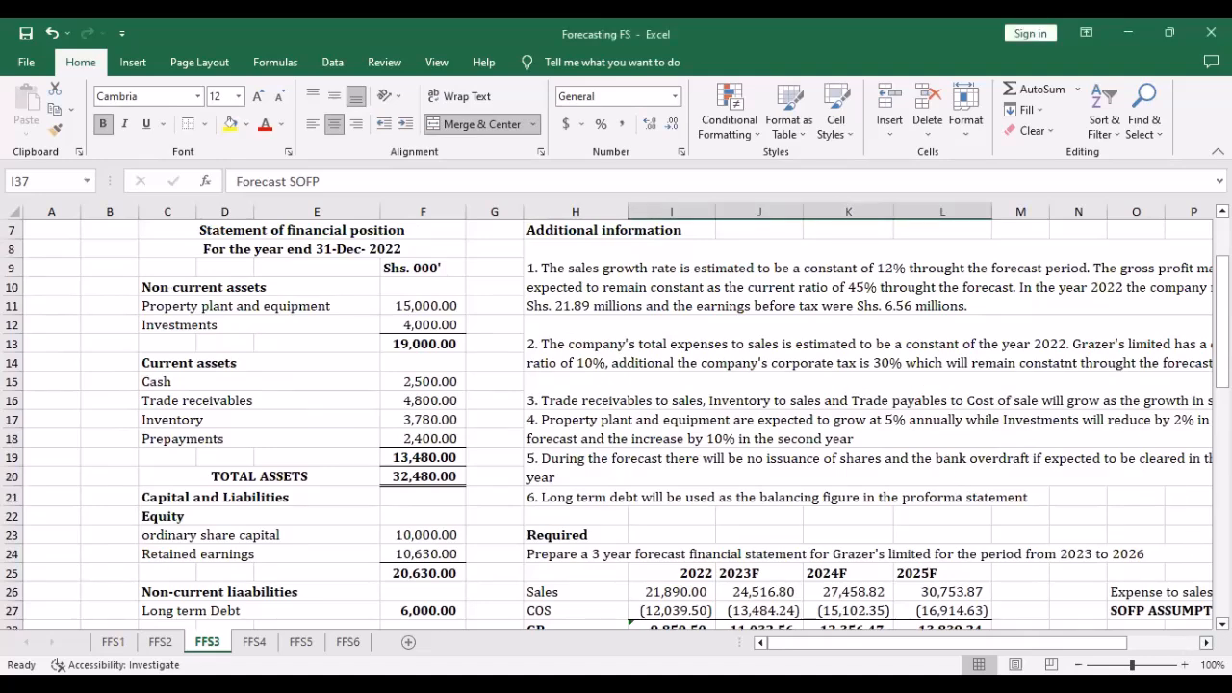
{"action": "scroll", "coordinate": [1049, 442], "scroll_direction": "right", "scroll_amount": 3}
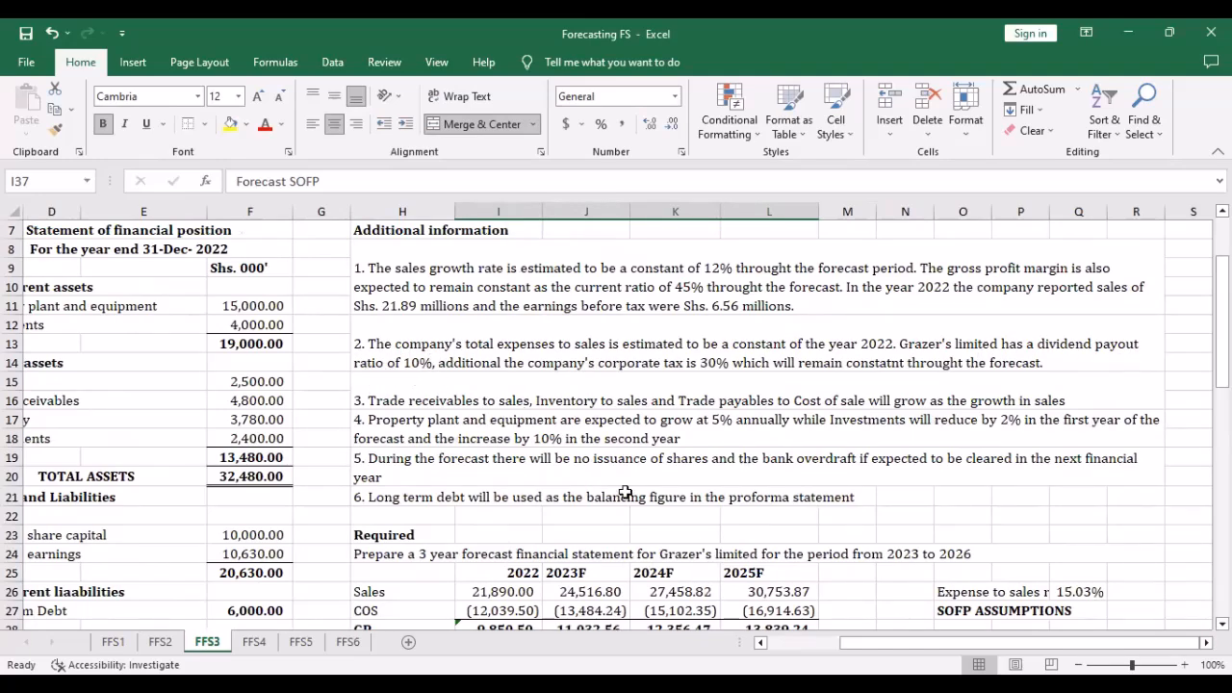
{"action": "left_click", "coordinate": [760, 643]}
{"action": "left_click", "coordinate": [760, 643]}
{"action": "left_click", "coordinate": [760, 644]}
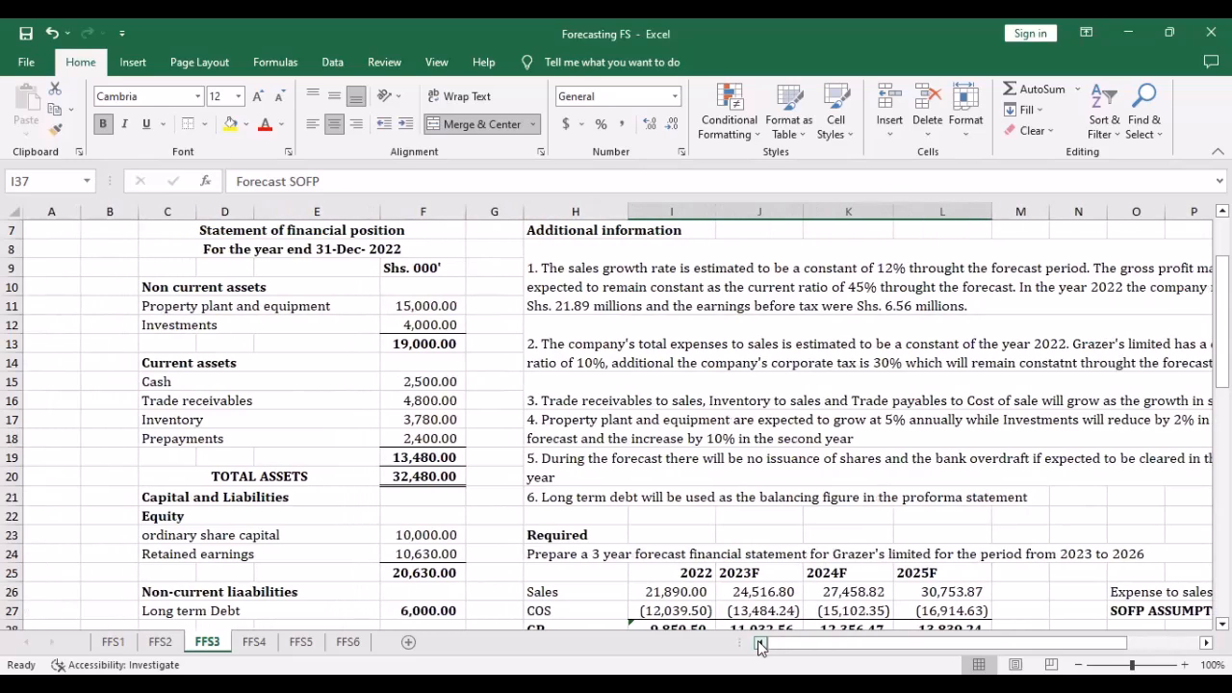
{"action": "scroll", "coordinate": [502, 516], "scroll_direction": "down", "scroll_amount": 3}
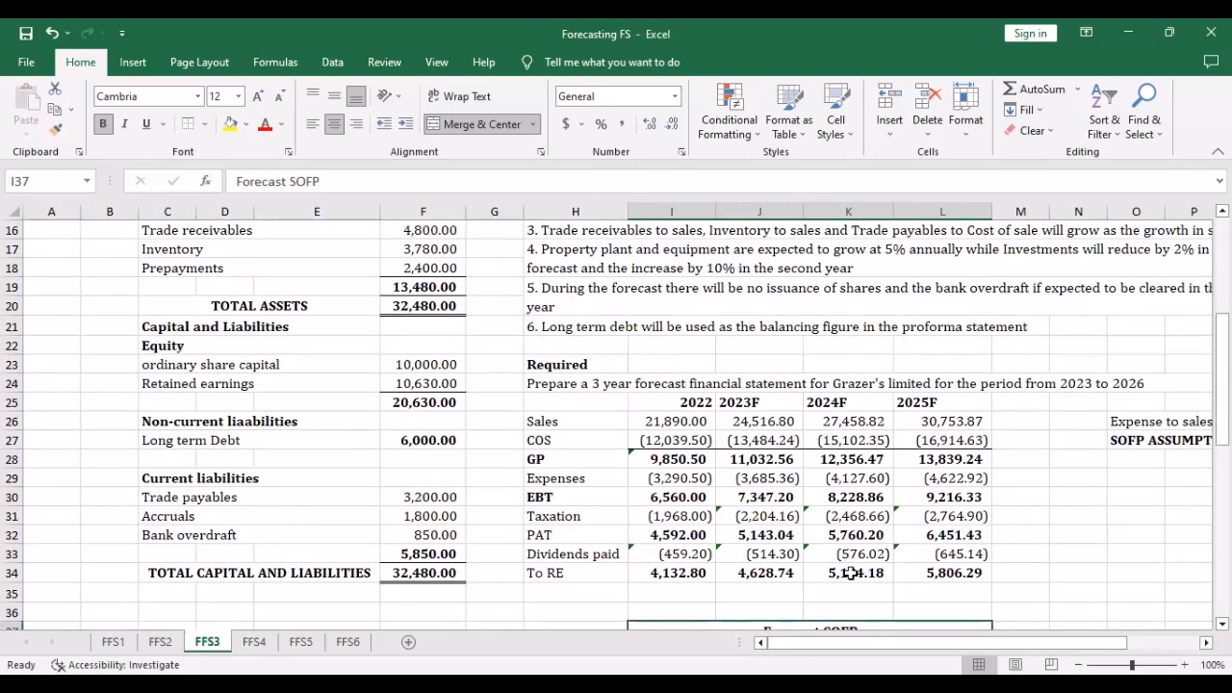
{"action": "scroll", "coordinate": [687, 459], "scroll_direction": "down", "scroll_amount": 3}
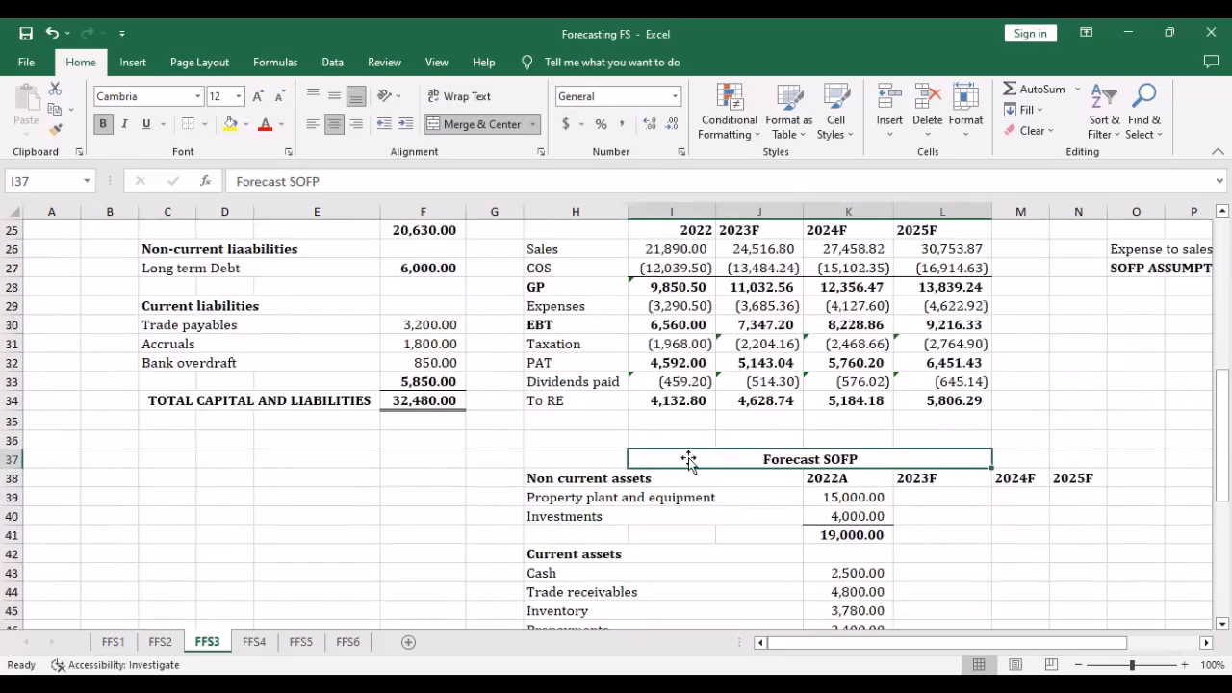
{"action": "left_click", "coordinate": [683, 385]}
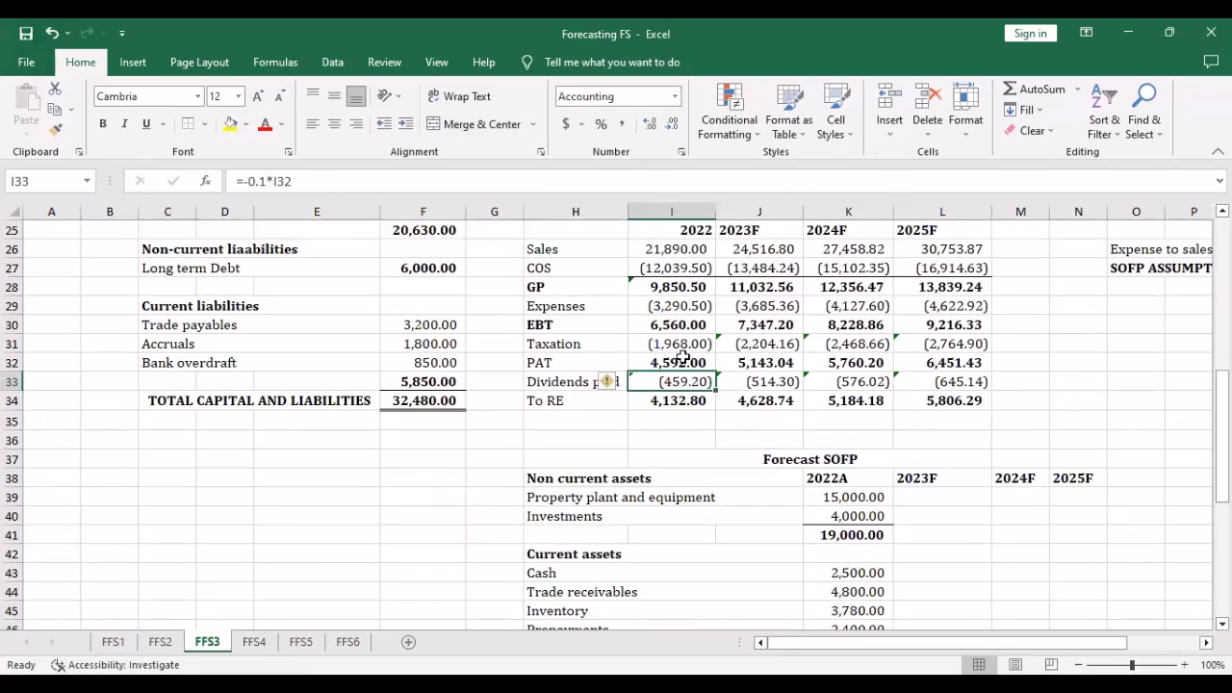
{"action": "scroll", "coordinate": [683, 358], "scroll_direction": "down", "scroll_amount": 3}
{"action": "scroll", "coordinate": [808, 426], "scroll_direction": "up", "scroll_amount": 3}
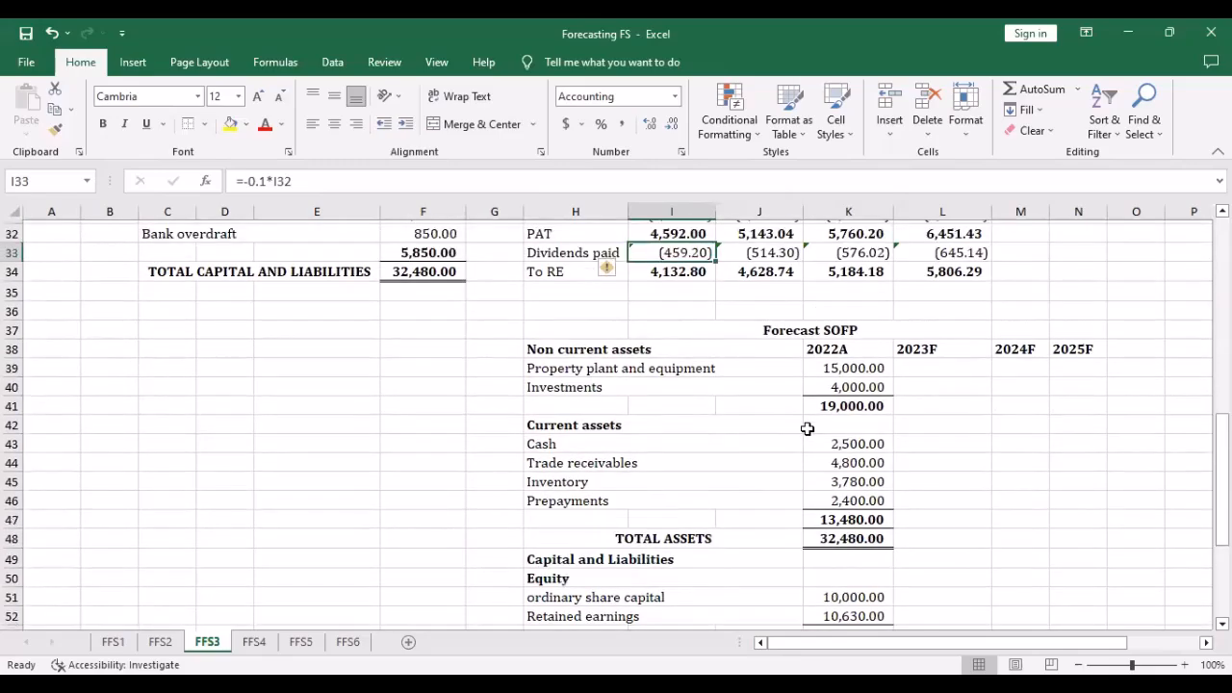
{"action": "scroll", "coordinate": [867, 578], "scroll_direction": "up", "scroll_amount": 3}
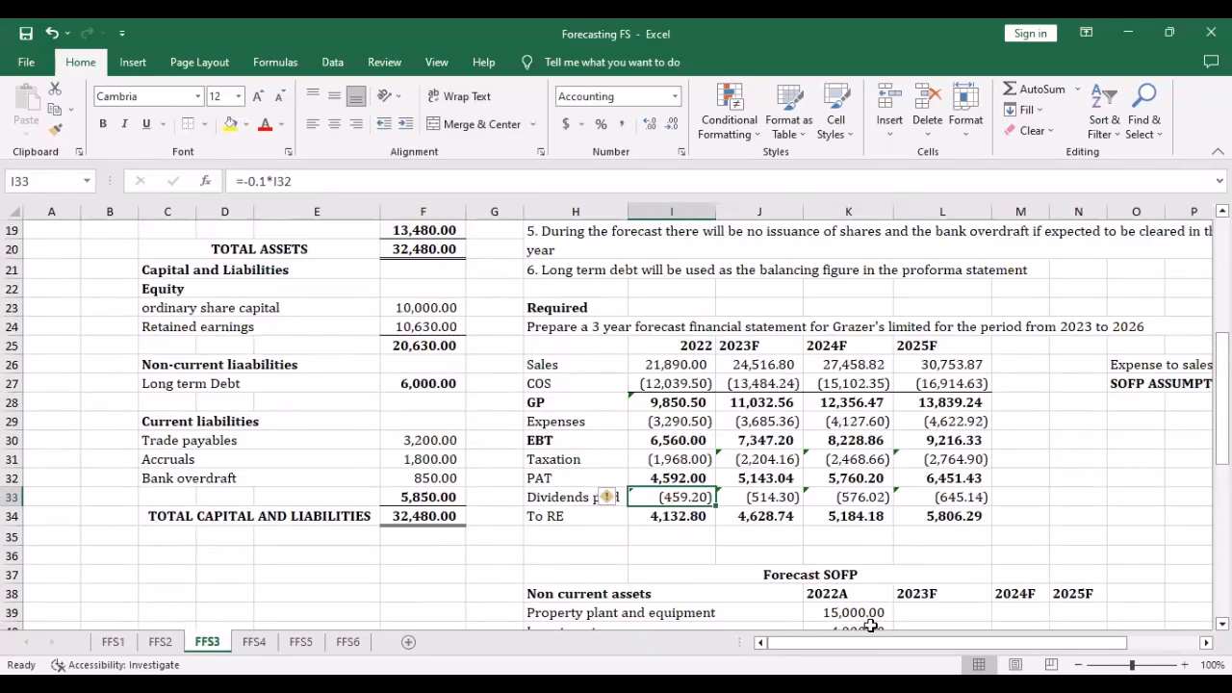
{"action": "scroll", "coordinate": [862, 563], "scroll_direction": "up", "scroll_amount": 3}
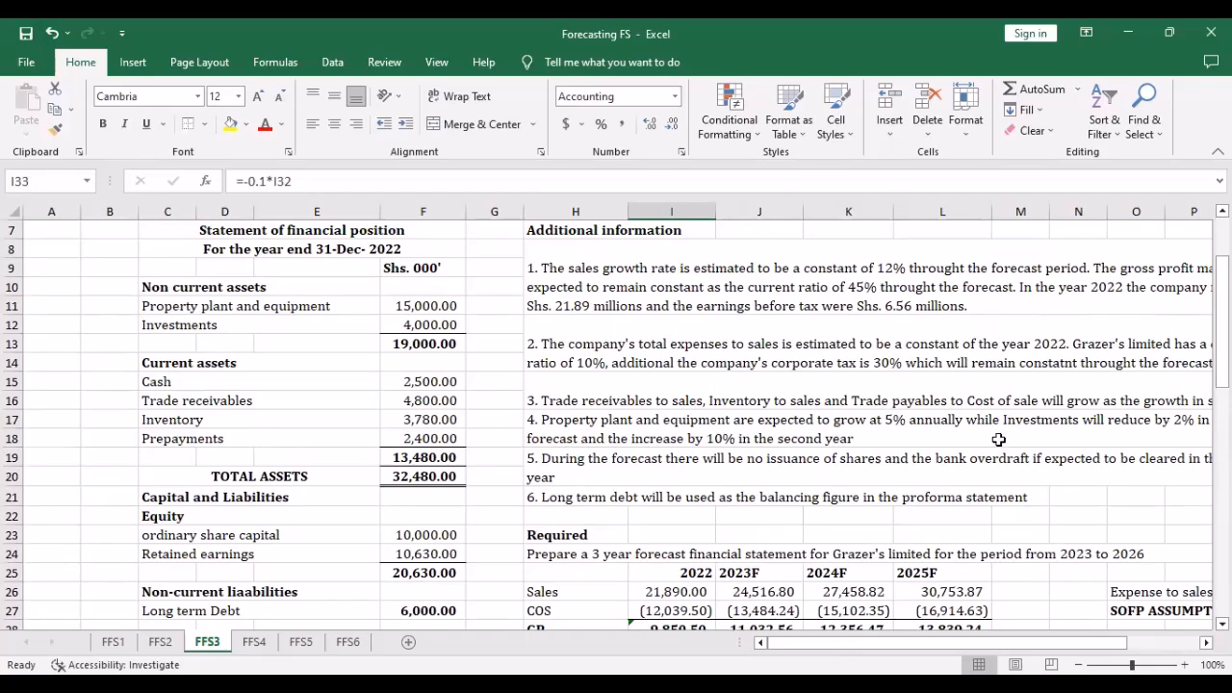
Forecast property plant and equipment at 5% annual growth with =K39*1.05 in L39, and fill the formula across to N39
{"action": "scroll", "coordinate": [999, 439], "scroll_direction": "down", "scroll_amount": 9}
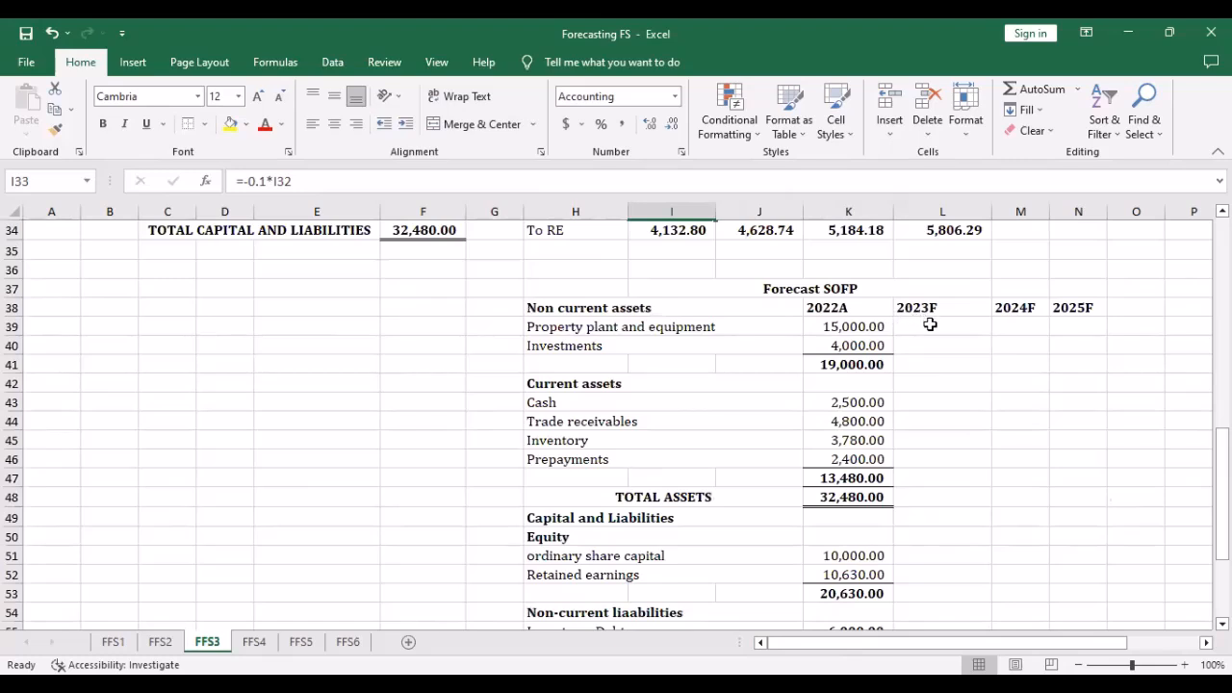
{"action": "left_click", "coordinate": [930, 326]}
{"action": "type", "text": "="}
{"action": "left_click", "coordinate": [851, 325]}
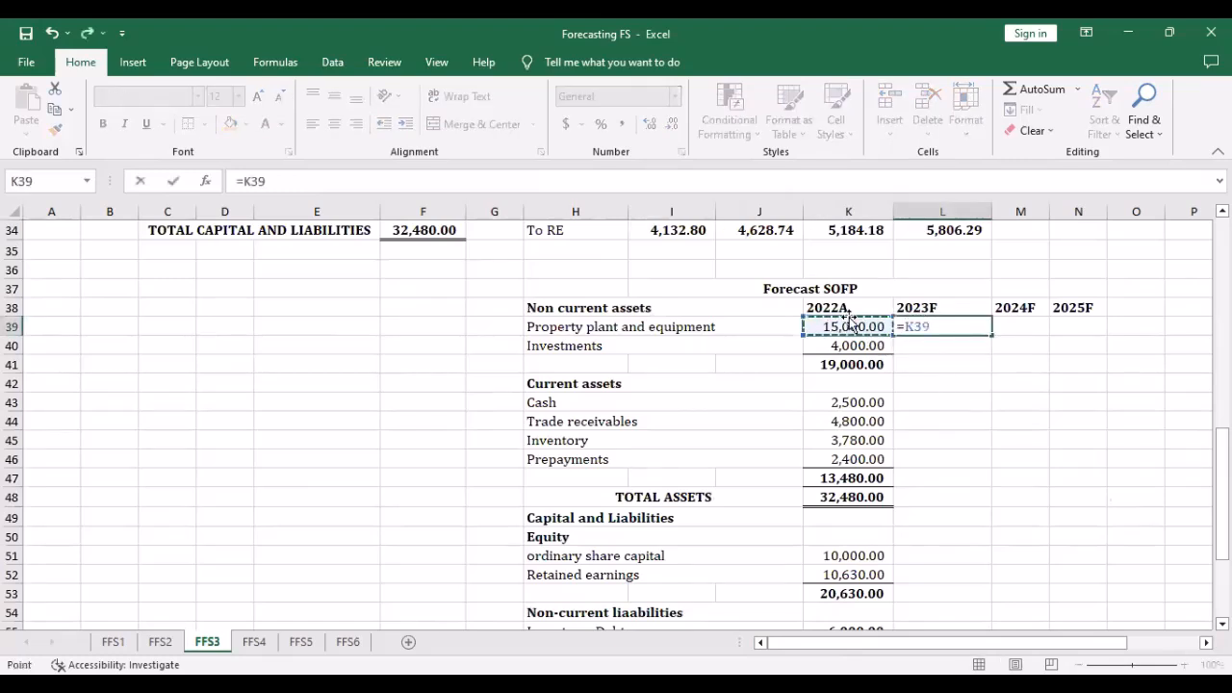
{"action": "type", "text": "*"}
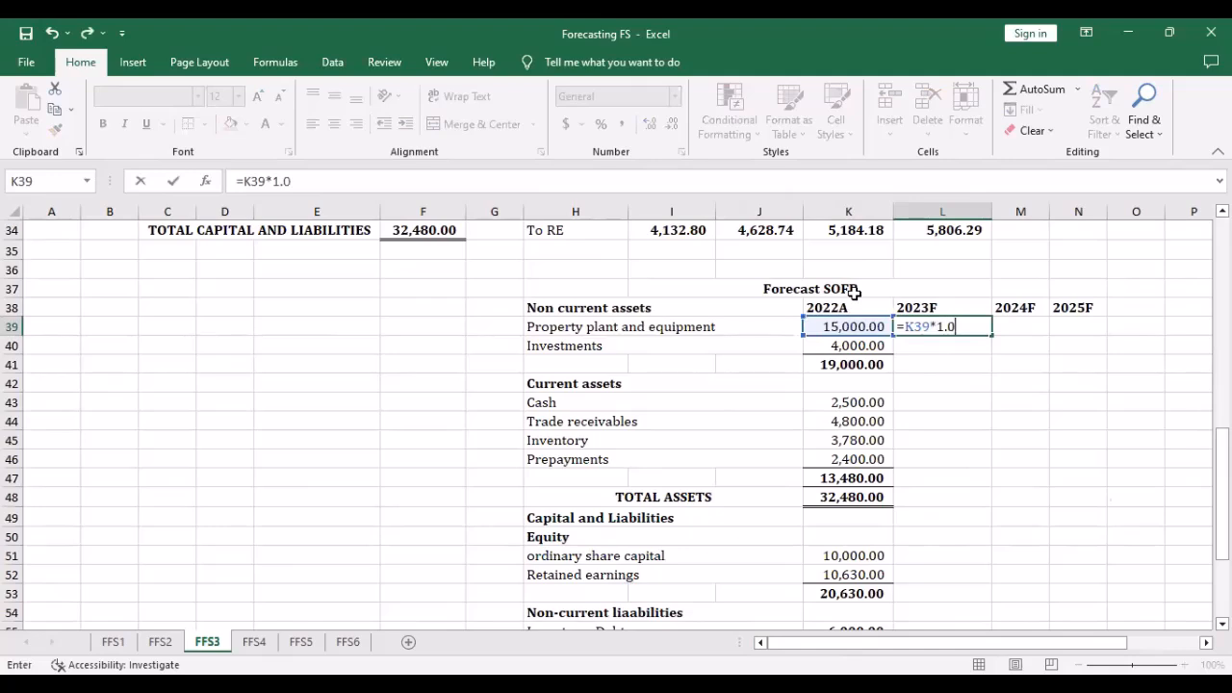
{"action": "key", "text": "Return"}
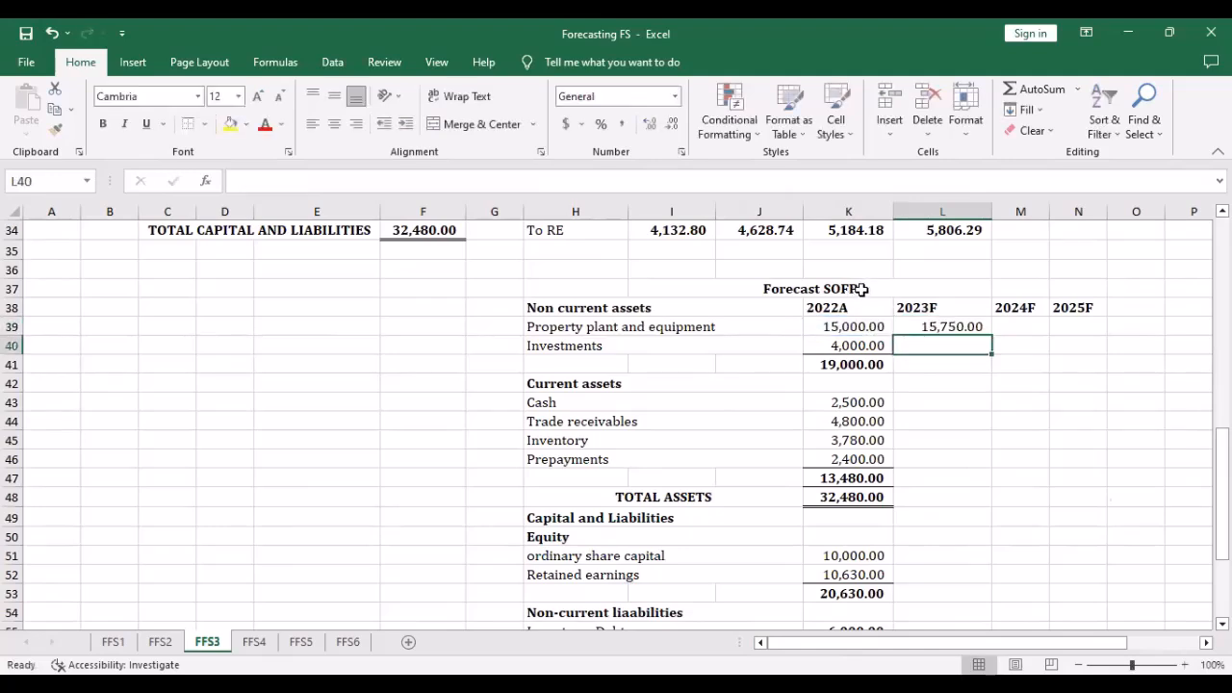
{"action": "left_click", "coordinate": [940, 327]}
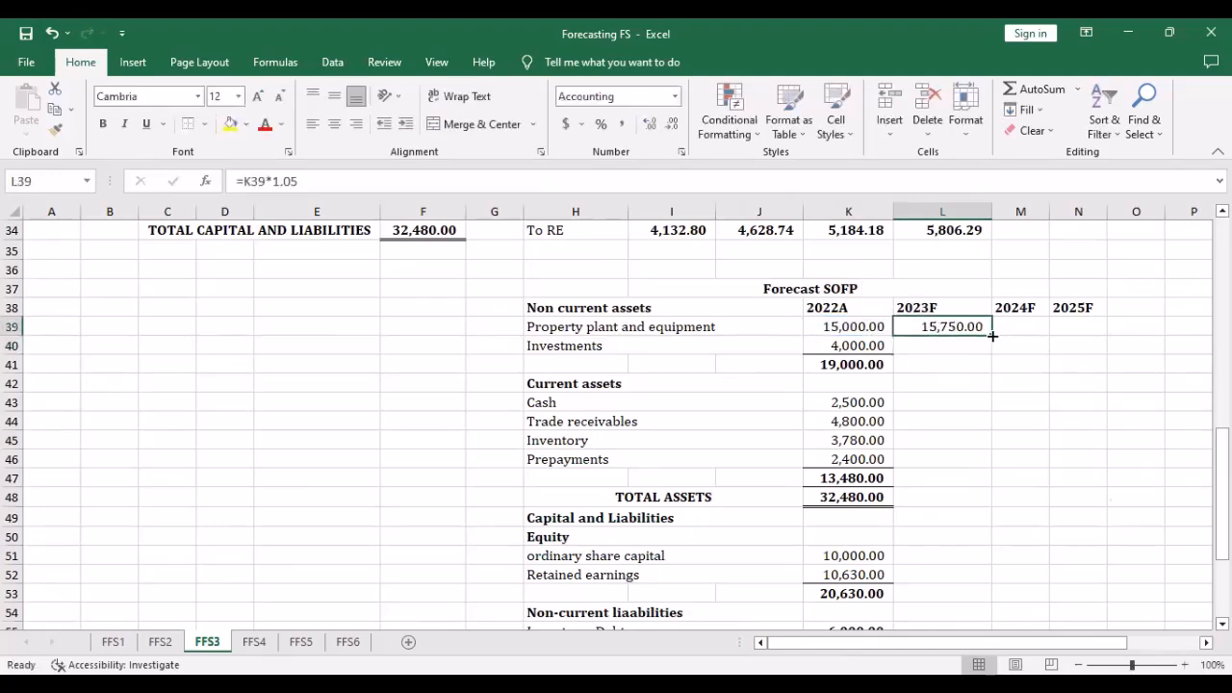
{"action": "left_click_drag", "start_coordinate": [993, 335], "coordinate": [1103, 329]}
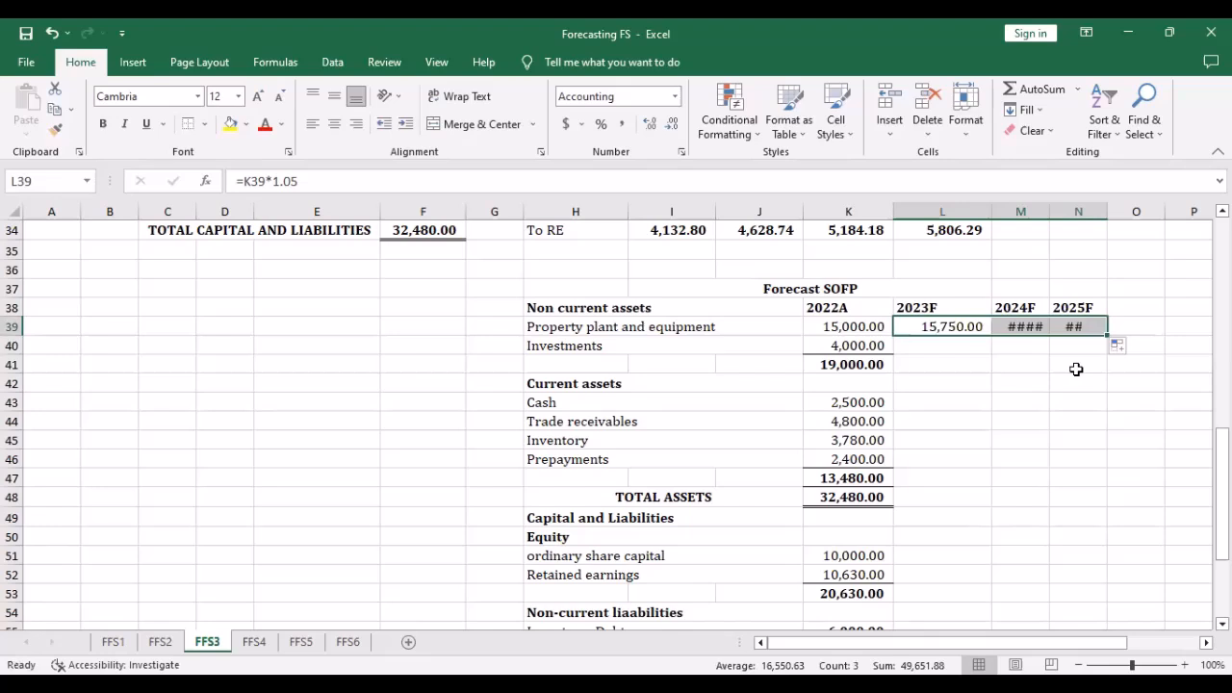
Calculate the 2023F investments in L40 as a 2% reduction on 2022A with =K40*.98
{"action": "left_click", "coordinate": [929, 343]}
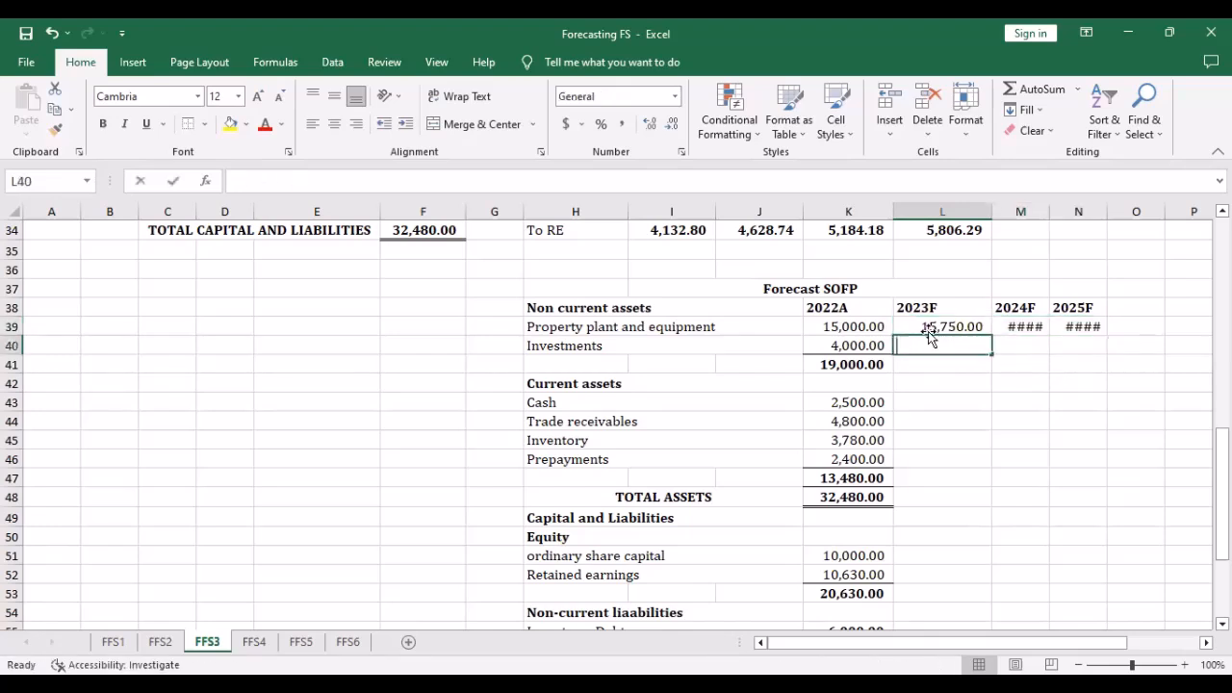
{"action": "type", "text": "="}
{"action": "left_click", "coordinate": [872, 343]}
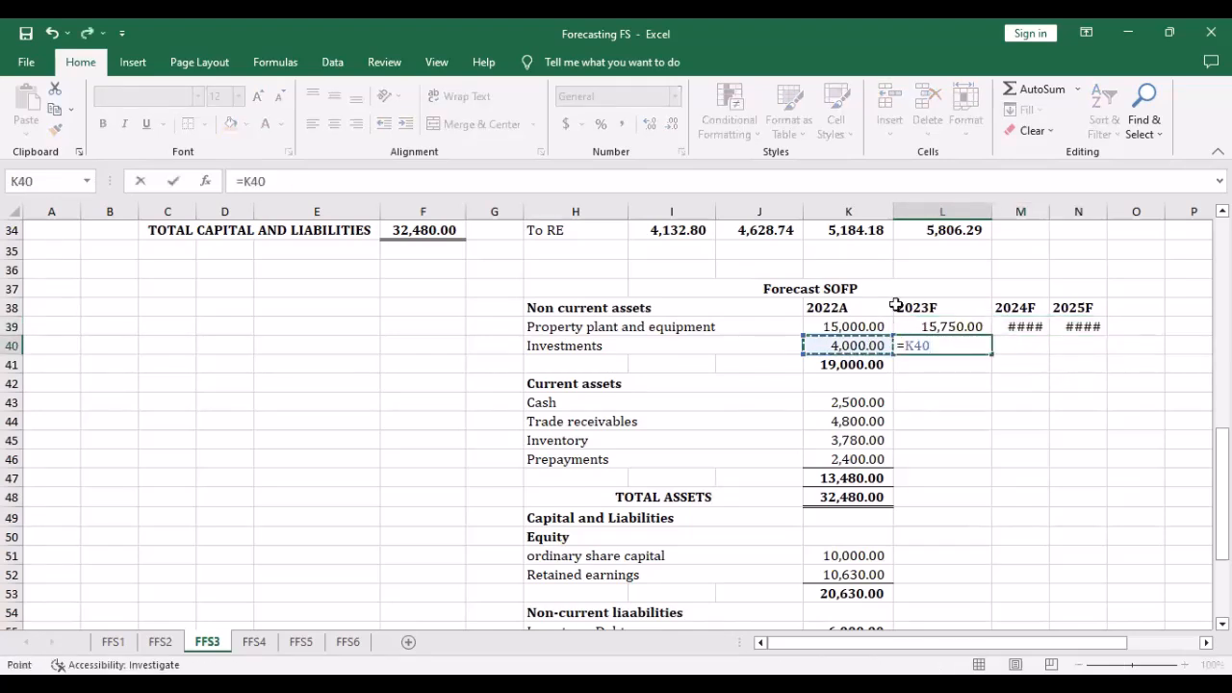
{"action": "type", "text": "*."}
{"action": "scroll", "coordinate": [896, 306], "scroll_direction": "up", "scroll_amount": 4}
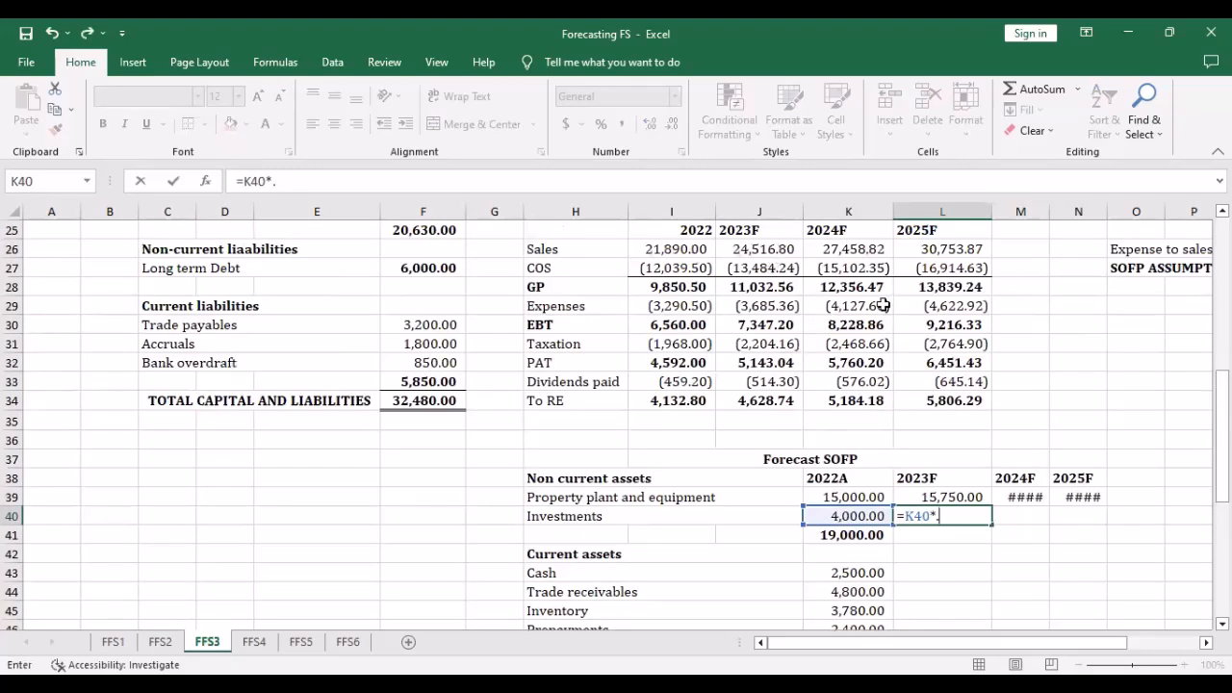
{"action": "scroll", "coordinate": [991, 353], "scroll_direction": "up", "scroll_amount": 4}
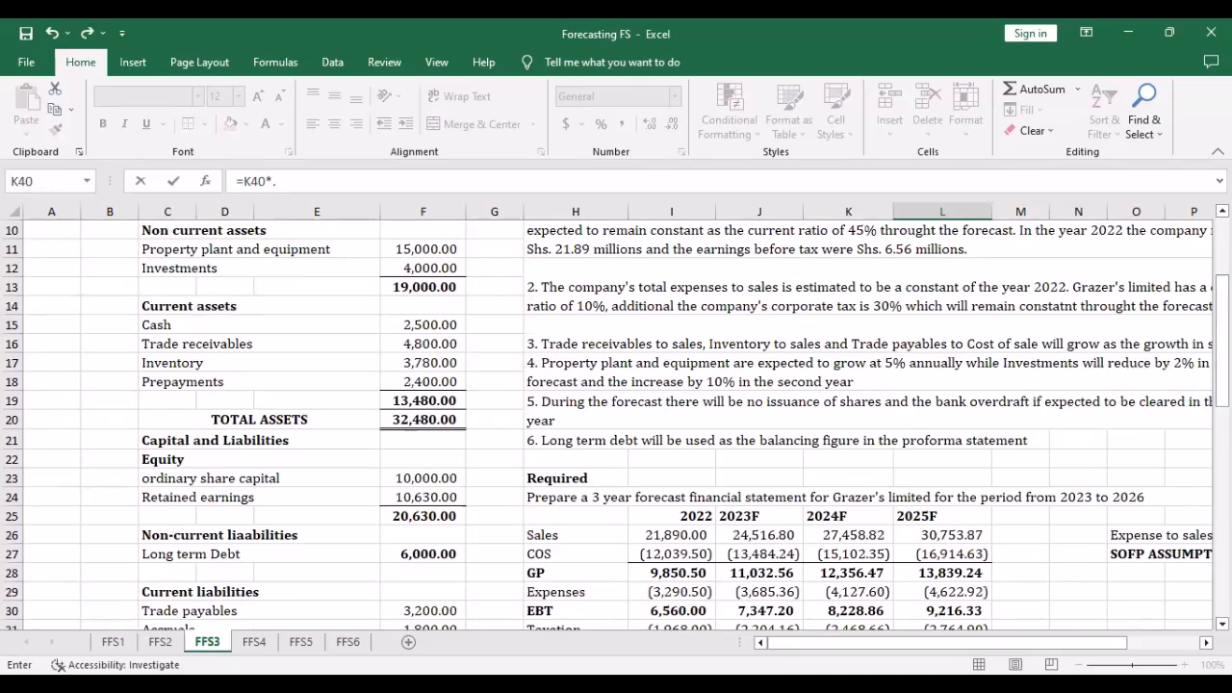
{"action": "scroll", "coordinate": [616, 424], "scroll_direction": "down", "scroll_amount": 5}
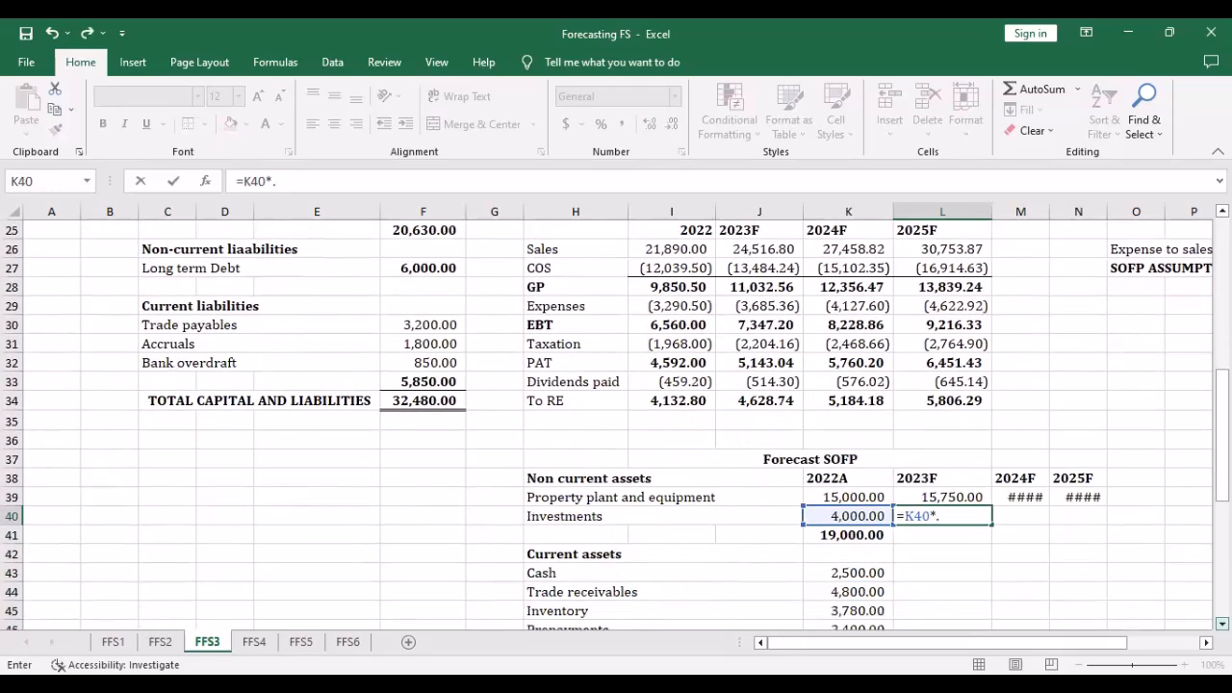
{"action": "type", "text": "98"}
{"action": "key", "text": "Return"}
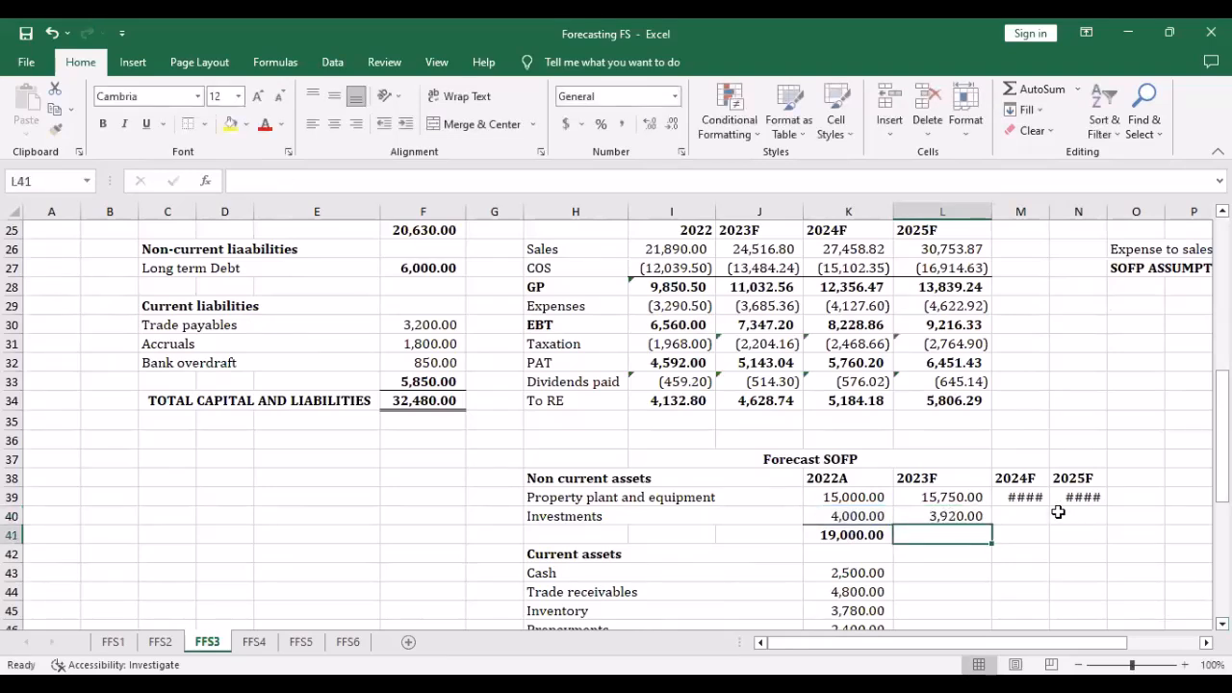
Forecast 2024F investments in M40 with =1.1*L40, fill it to N40, and autofit columns M and N
{"action": "left_click", "coordinate": [1024, 516]}
{"action": "type", "text": "=1.1"}
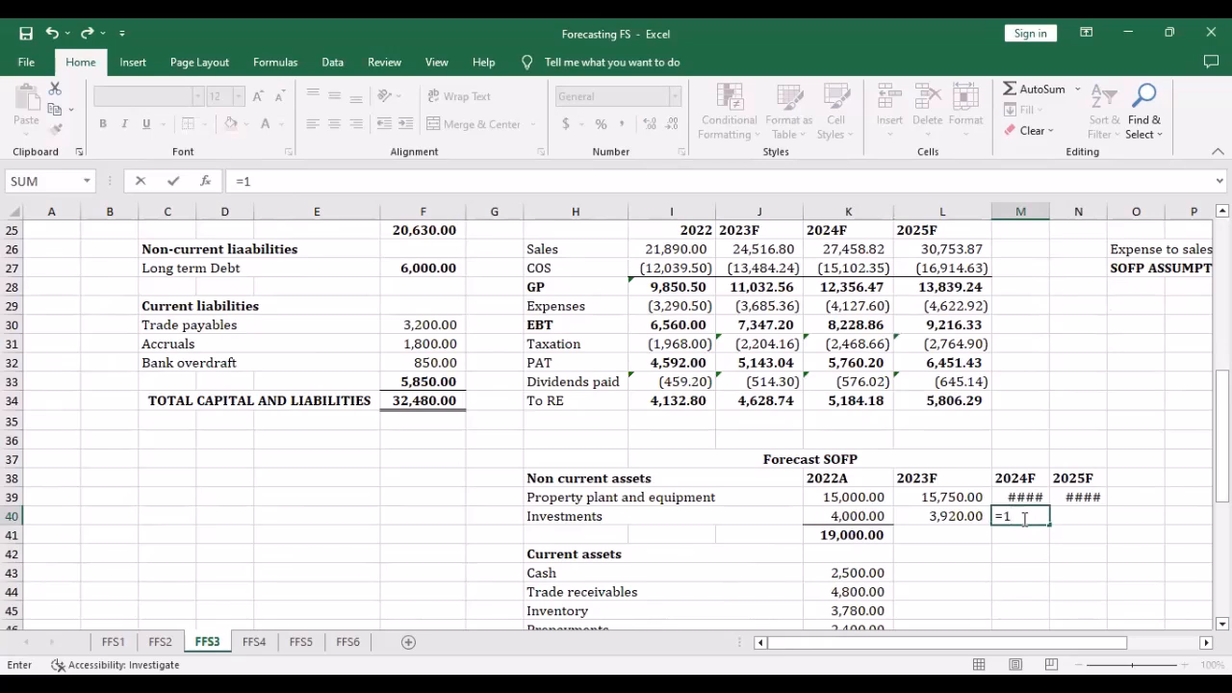
{"action": "type", "text": "*"}
{"action": "left_click", "coordinate": [942, 516]}
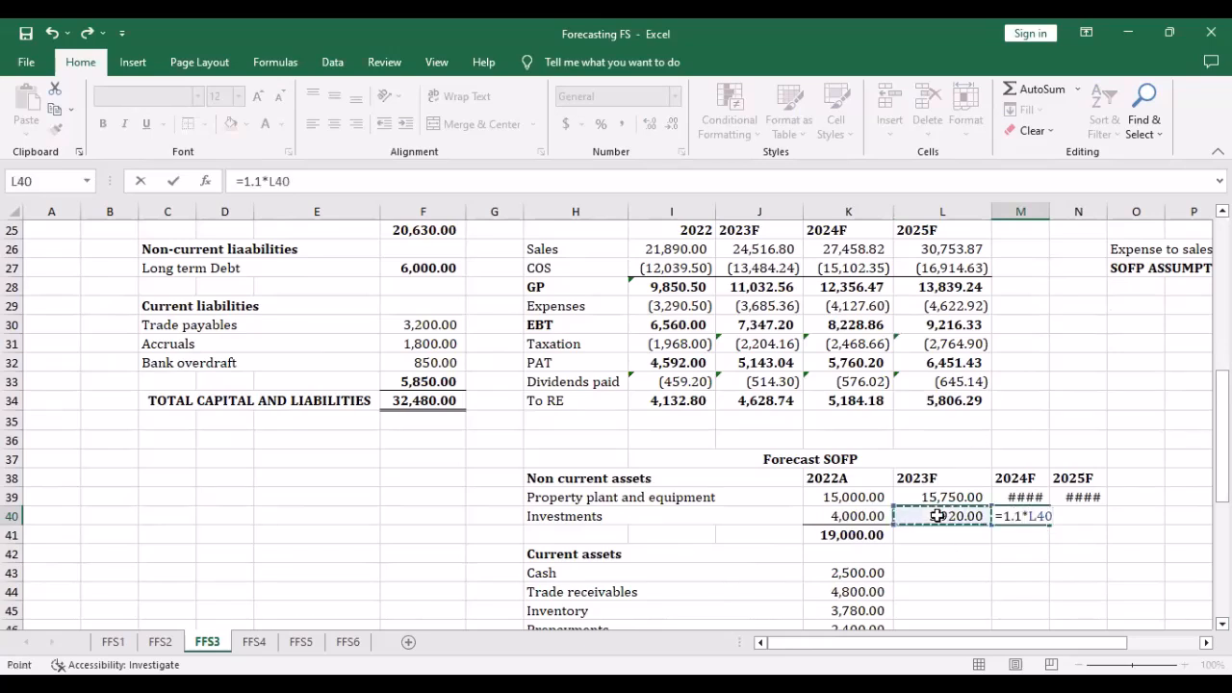
{"action": "key", "text": "Return"}
{"action": "left_click", "coordinate": [1038, 518]}
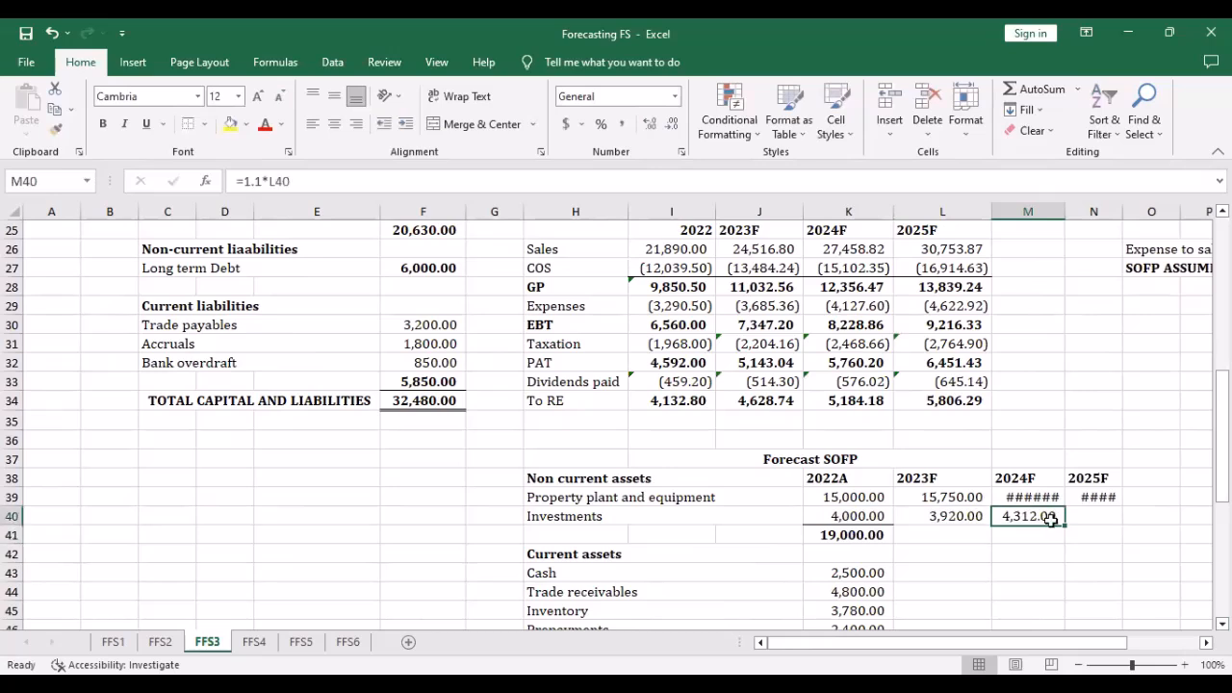
{"action": "left_click_drag", "start_coordinate": [1064, 523], "coordinate": [1109, 525]}
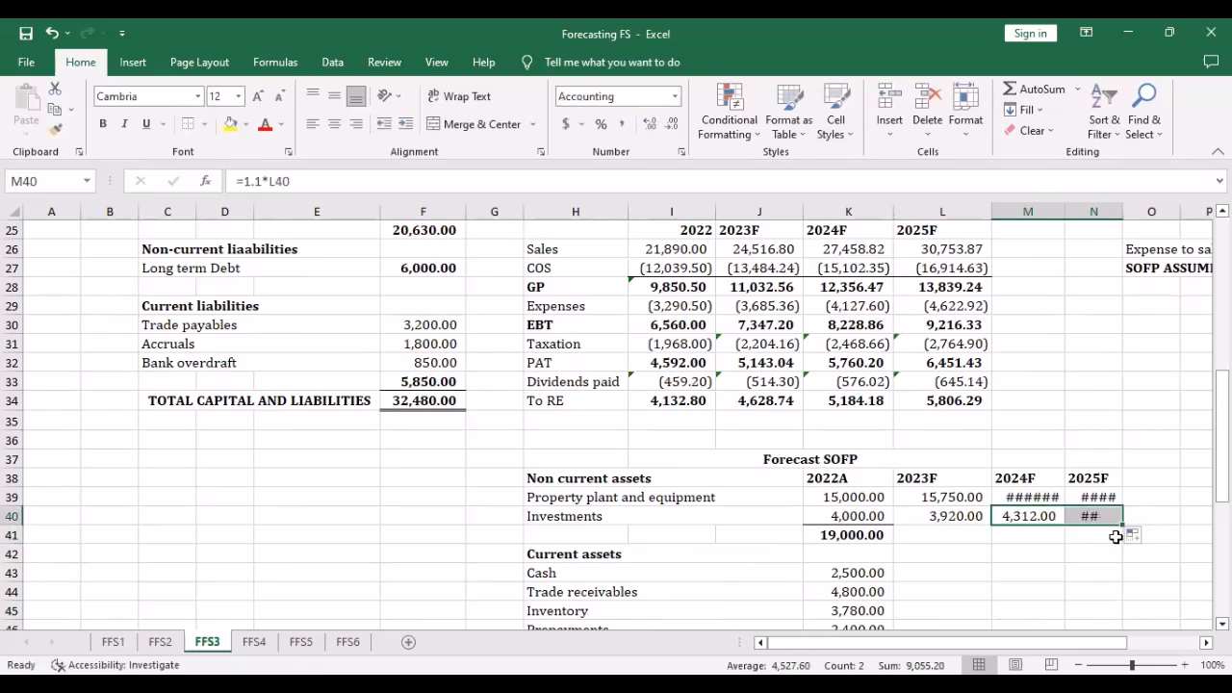
{"action": "double_click", "coordinate": [1122, 210]}
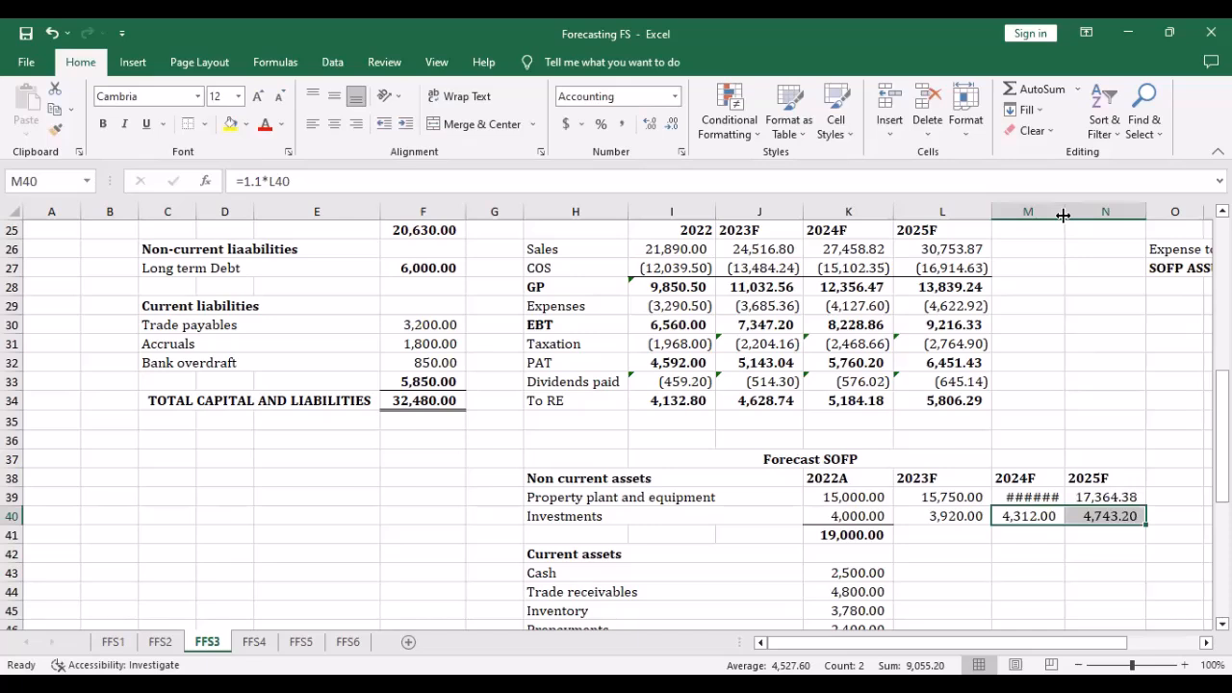
{"action": "double_click", "coordinate": [1063, 213]}
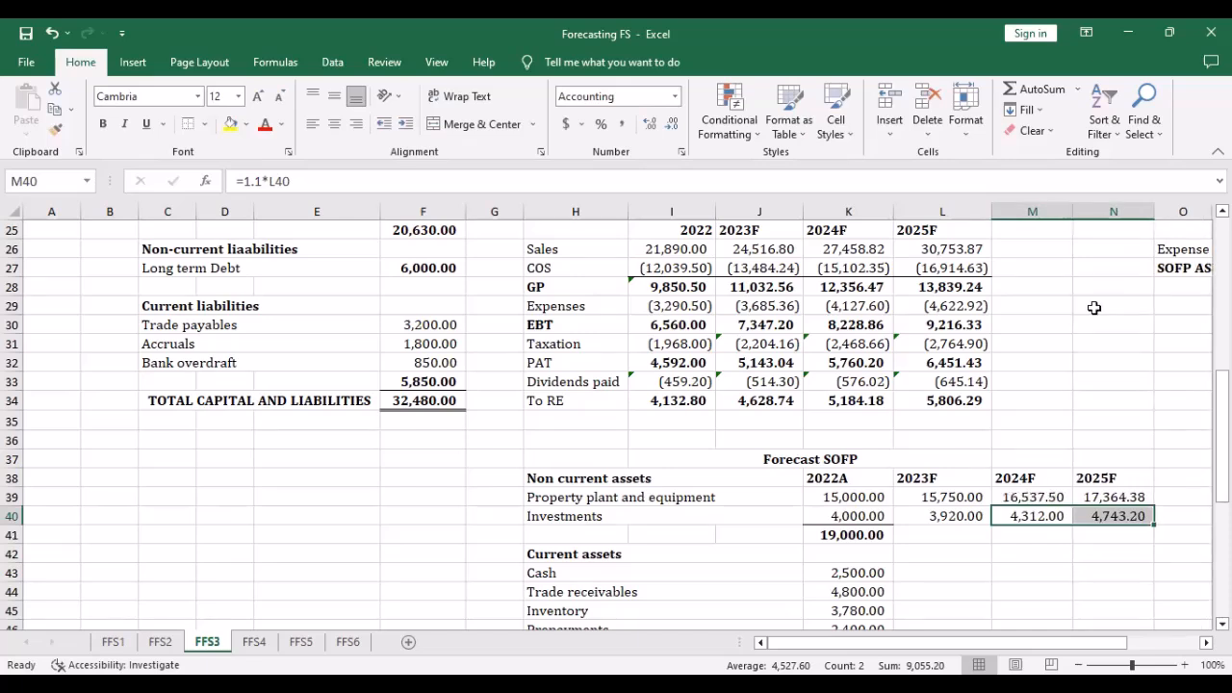
Fill the non-current assets total from K41 across to N41 and autofit columns M and N to show the totals
{"action": "left_click", "coordinate": [864, 537]}
{"action": "left_click_drag", "start_coordinate": [889, 545], "coordinate": [1155, 545]}
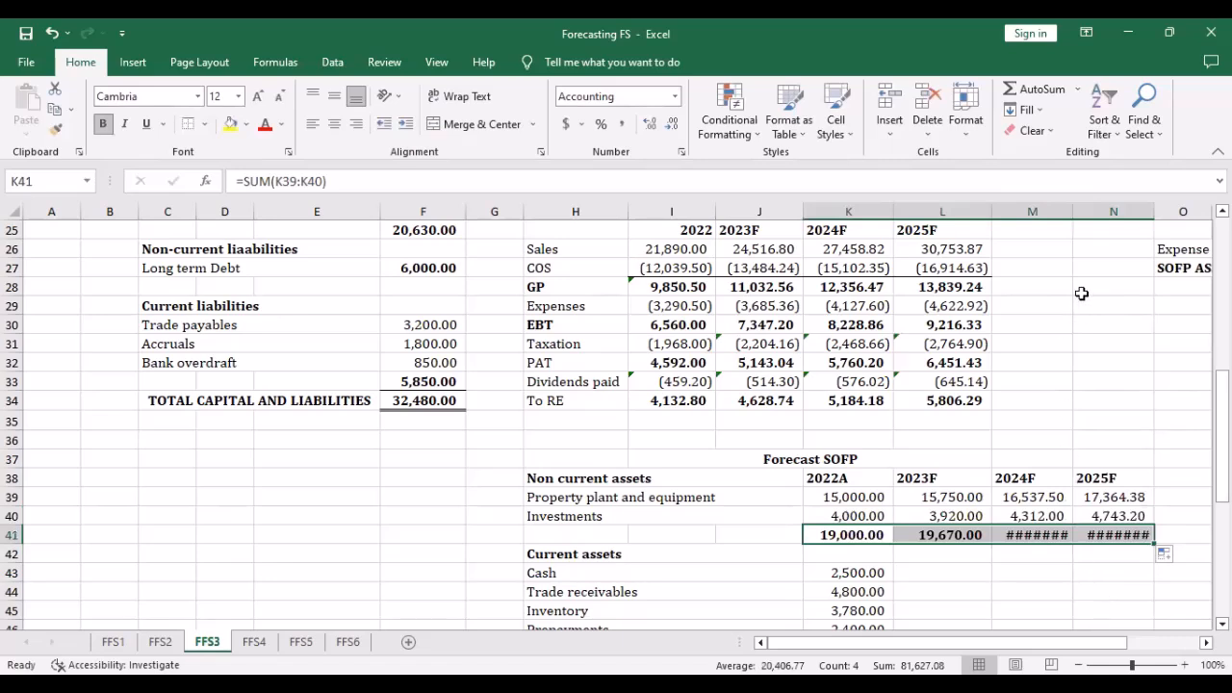
{"action": "double_click", "coordinate": [1073, 215]}
{"action": "double_click", "coordinate": [1074, 213]}
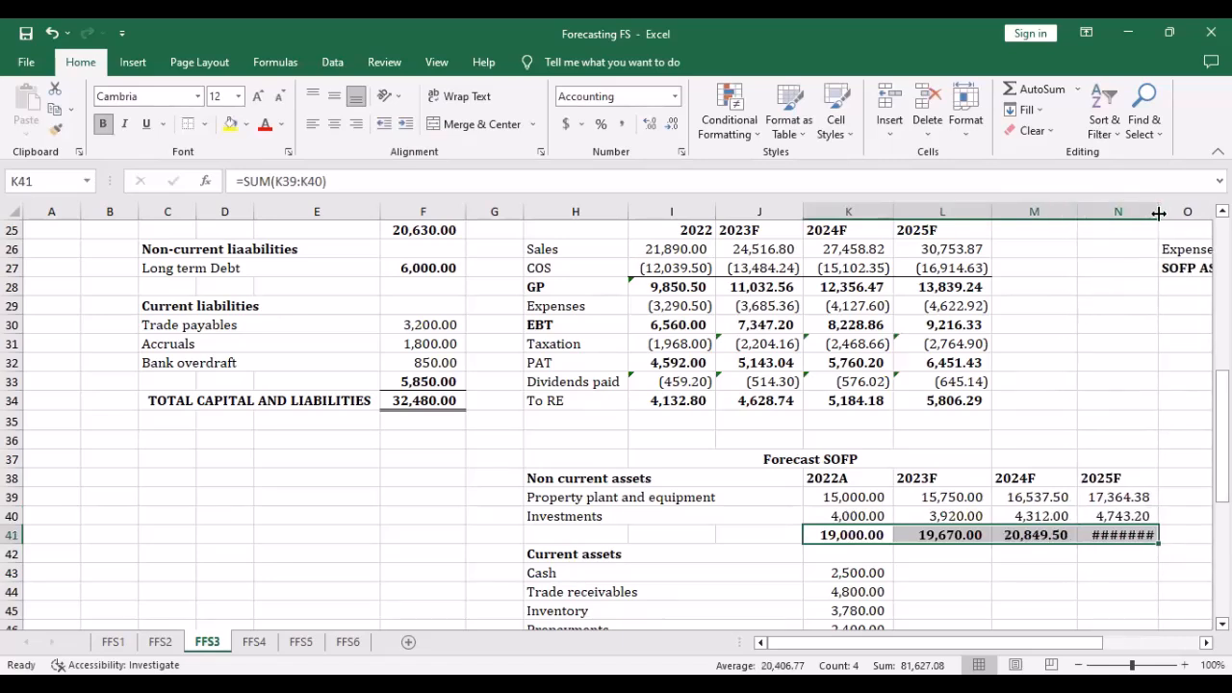
{"action": "double_click", "coordinate": [1159, 214]}
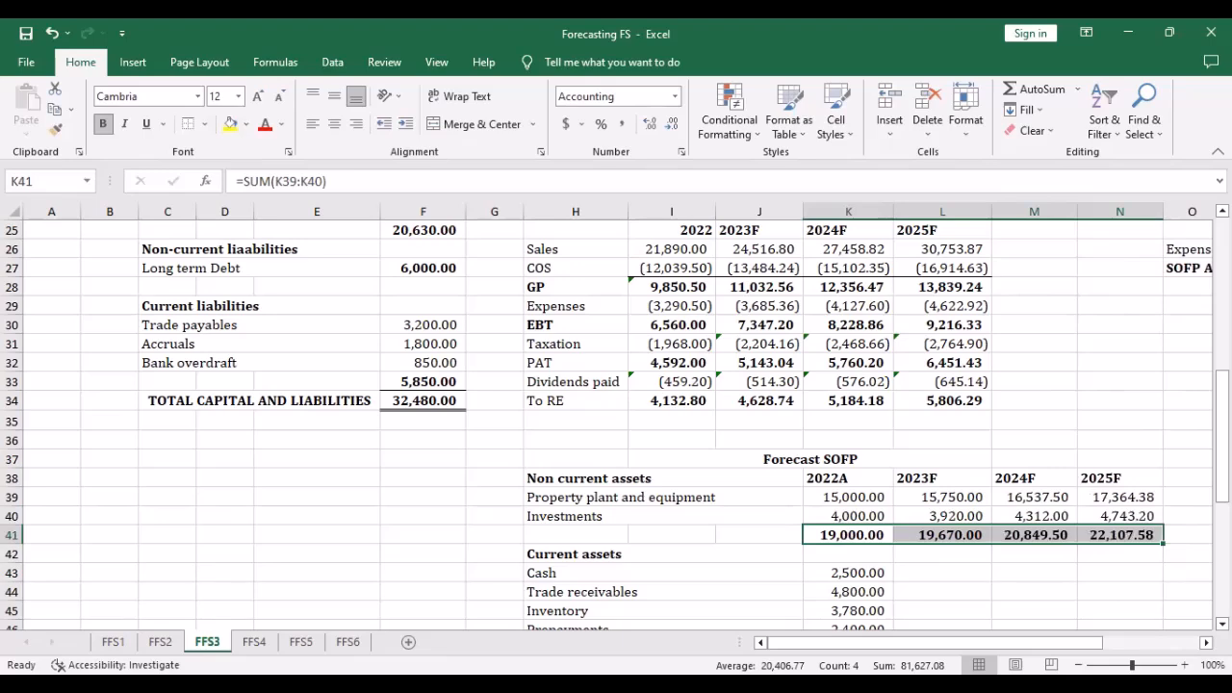
Reread the additional information notes for the assumptions on the remaining Forecast SOFP items
{"action": "scroll", "coordinate": [700, 415], "scroll_direction": "up", "scroll_amount": 6}
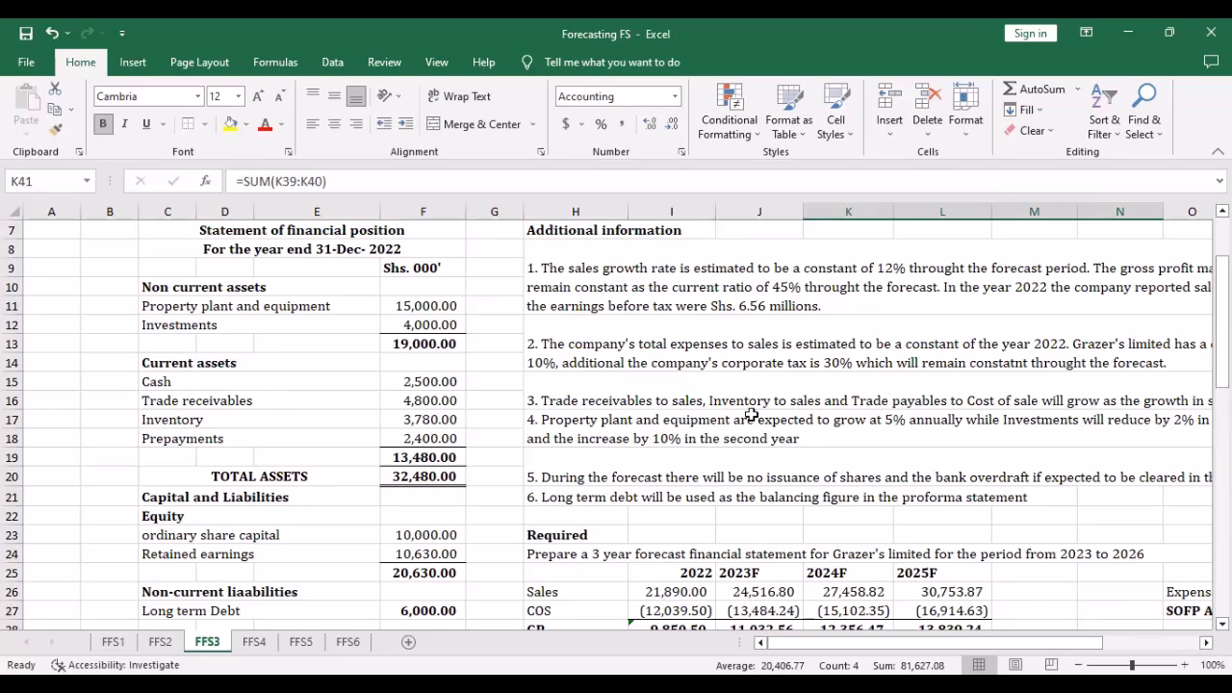
{"action": "scroll", "coordinate": [742, 408], "scroll_direction": "up", "scroll_amount": 1}
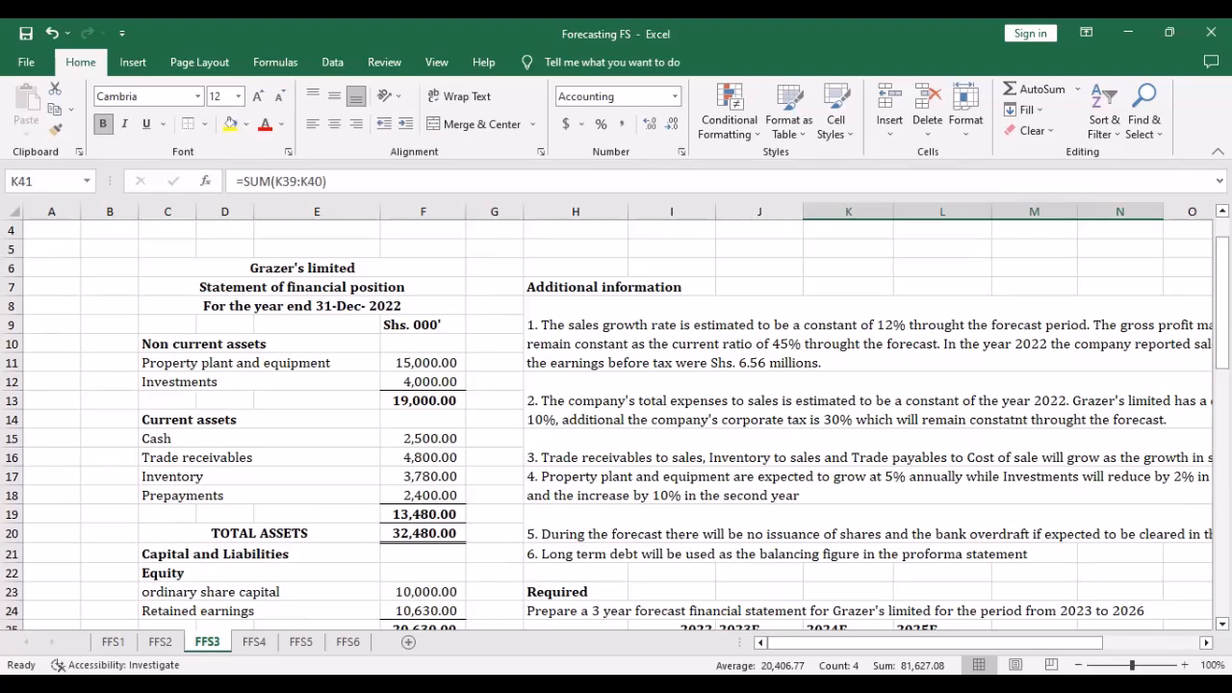
{"action": "scroll", "coordinate": [616, 424], "scroll_direction": "down", "scroll_amount": 5}
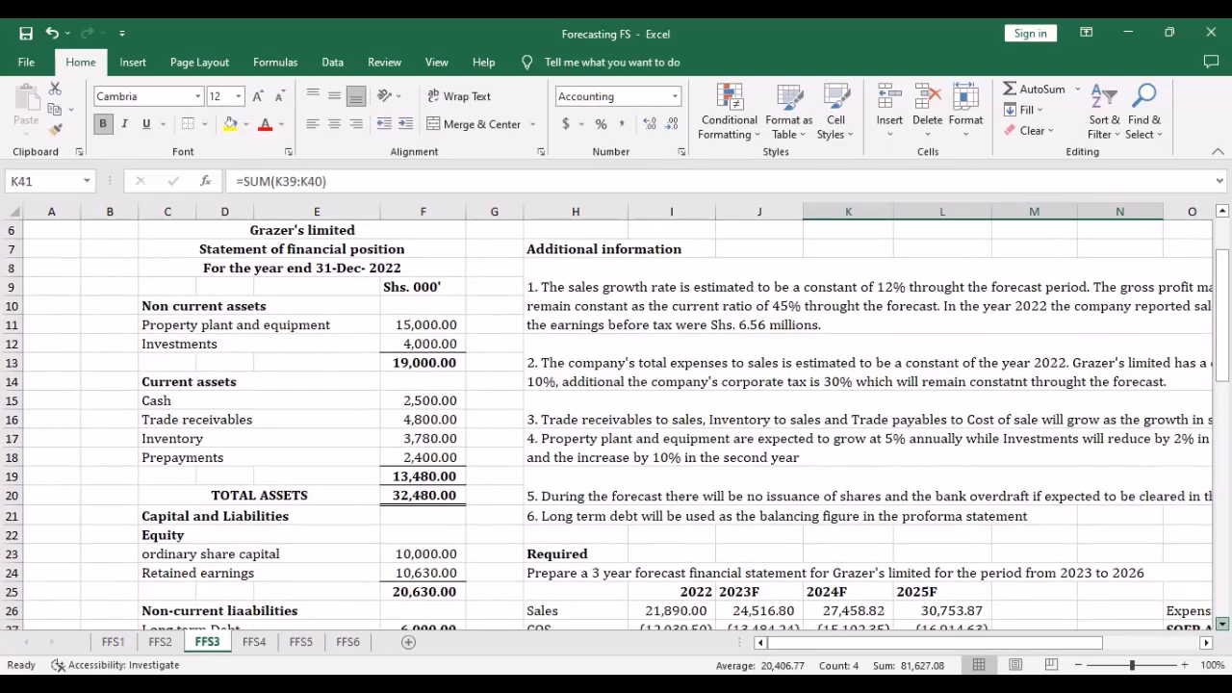
{"action": "scroll", "coordinate": [1196, 595], "scroll_direction": "down", "scroll_amount": 2}
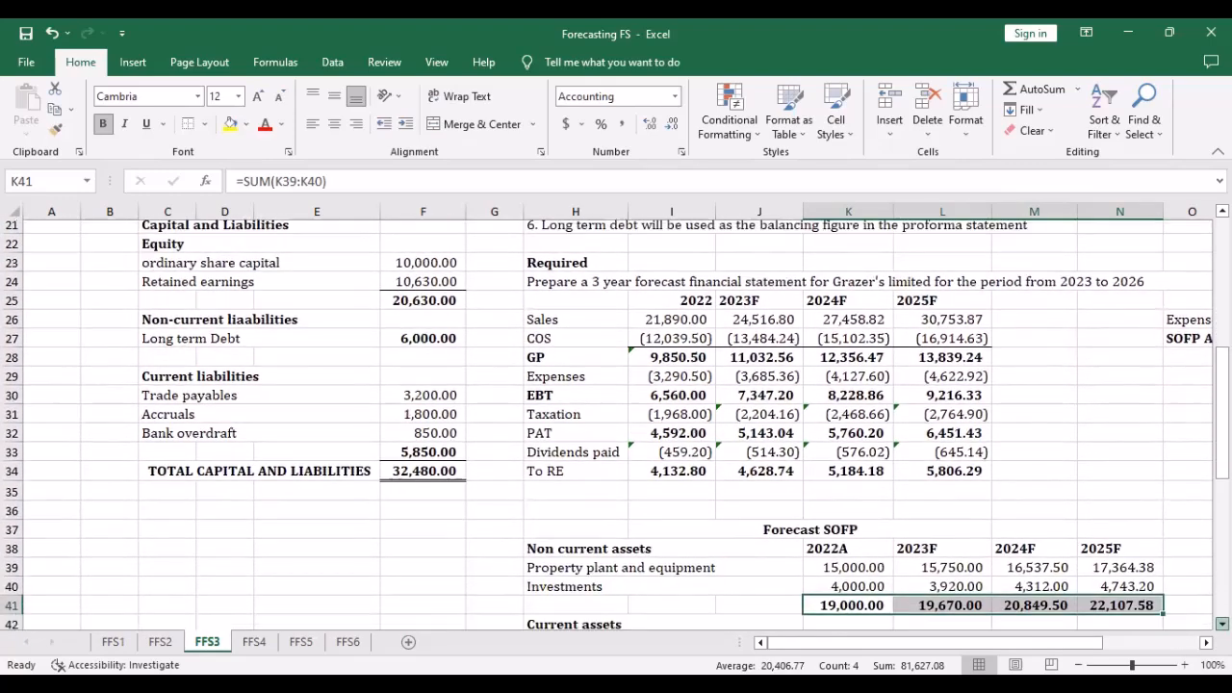
{"action": "left_click_drag", "start_coordinate": [1120, 516], "coordinate": [1122, 498]}
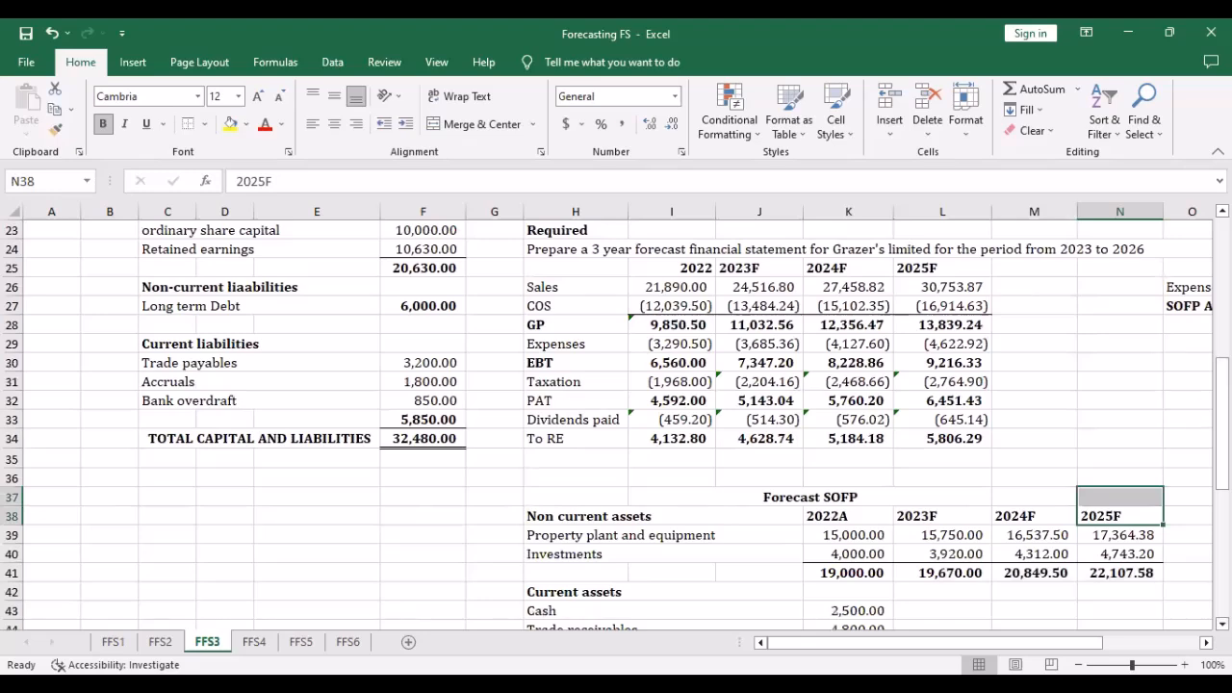
Label the SOFP assumption rows in N28 to N30 as Recievables to salews, Inventory to sales and Payables to sales
{"action": "scroll", "coordinate": [1059, 332], "scroll_direction": "right", "scroll_amount": 2}
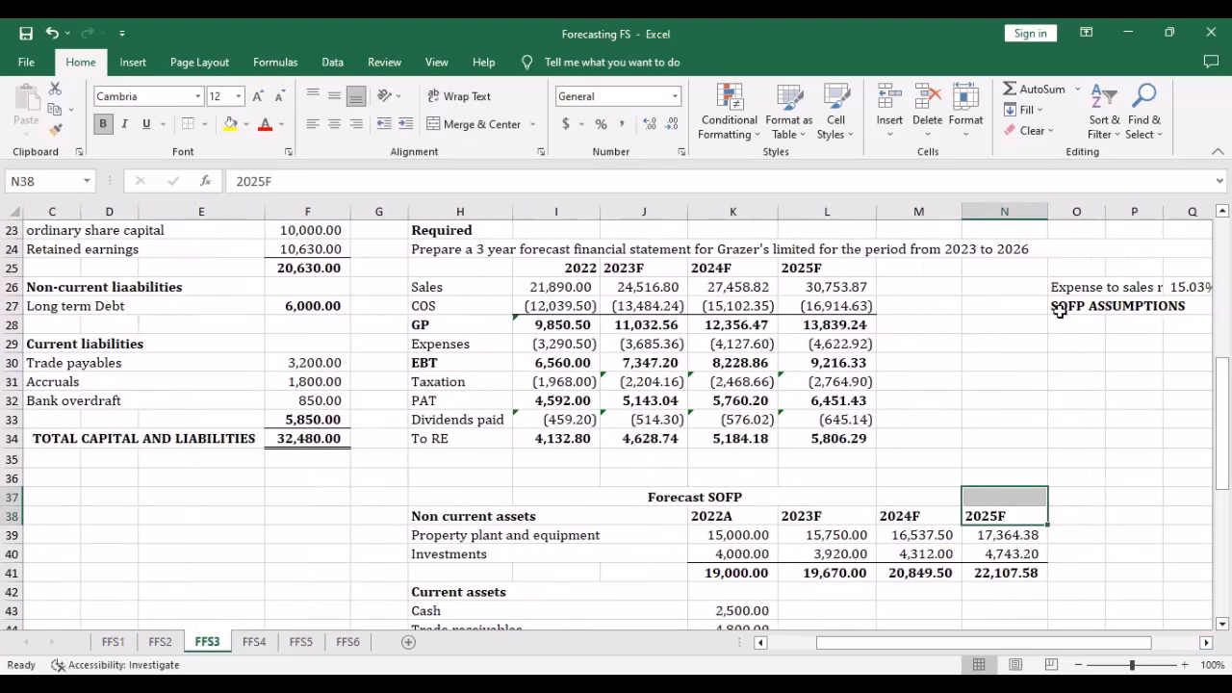
{"action": "left_click", "coordinate": [1010, 322]}
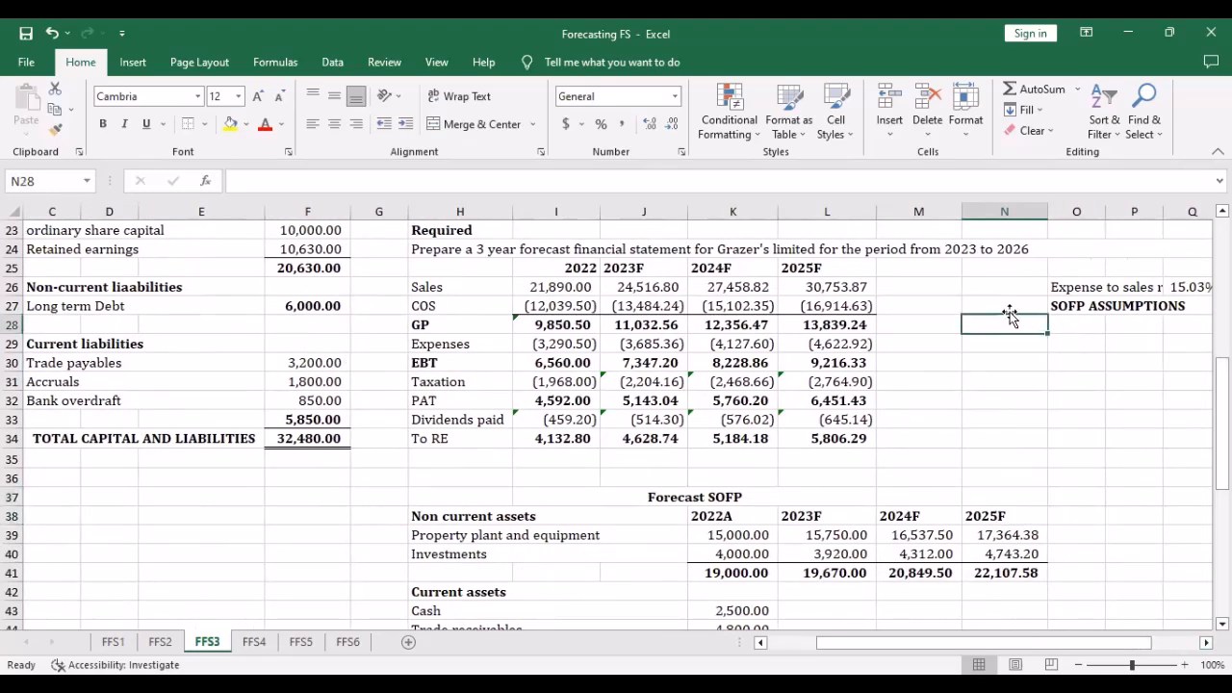
{"action": "type", "text": "Recievables"}
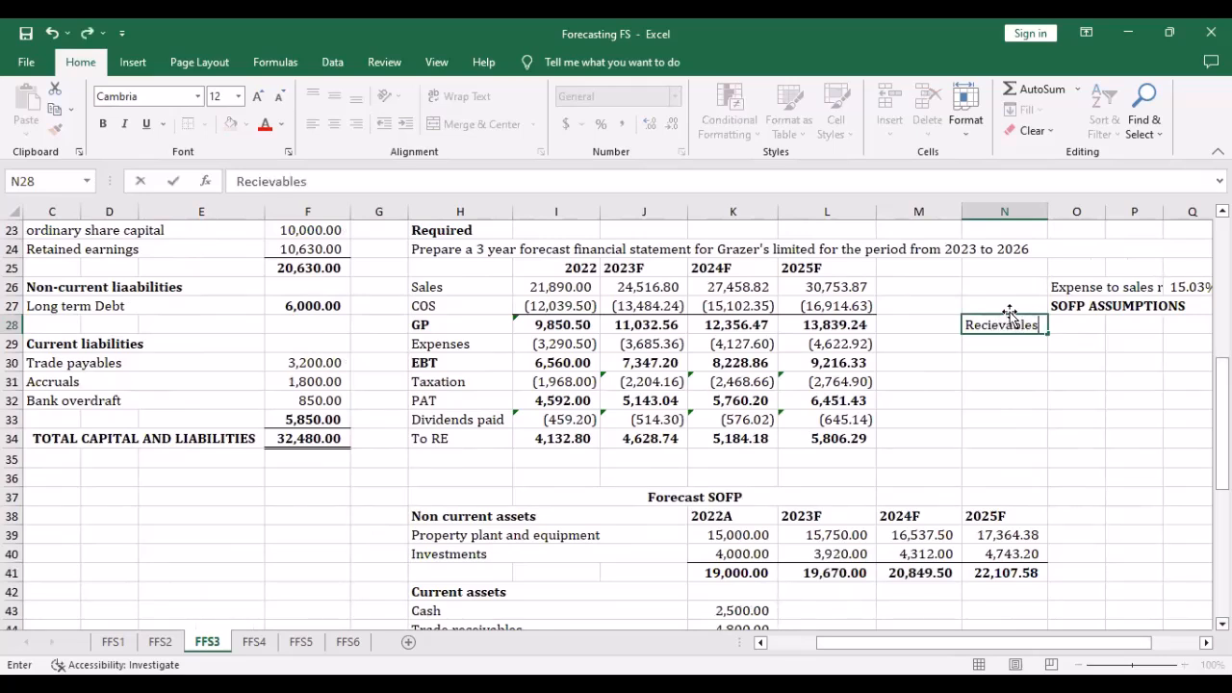
{"action": "type", "text": " to salews"}
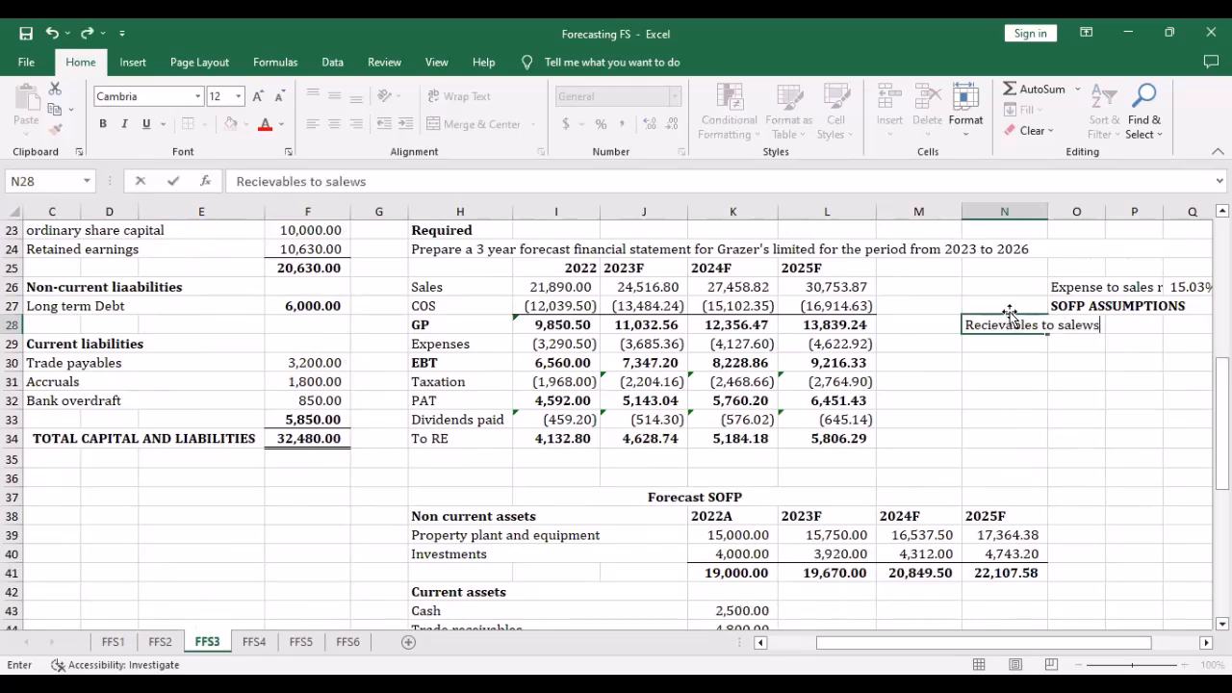
{"action": "key", "text": "Return"}
{"action": "type", "text": "Inventory to sale"}
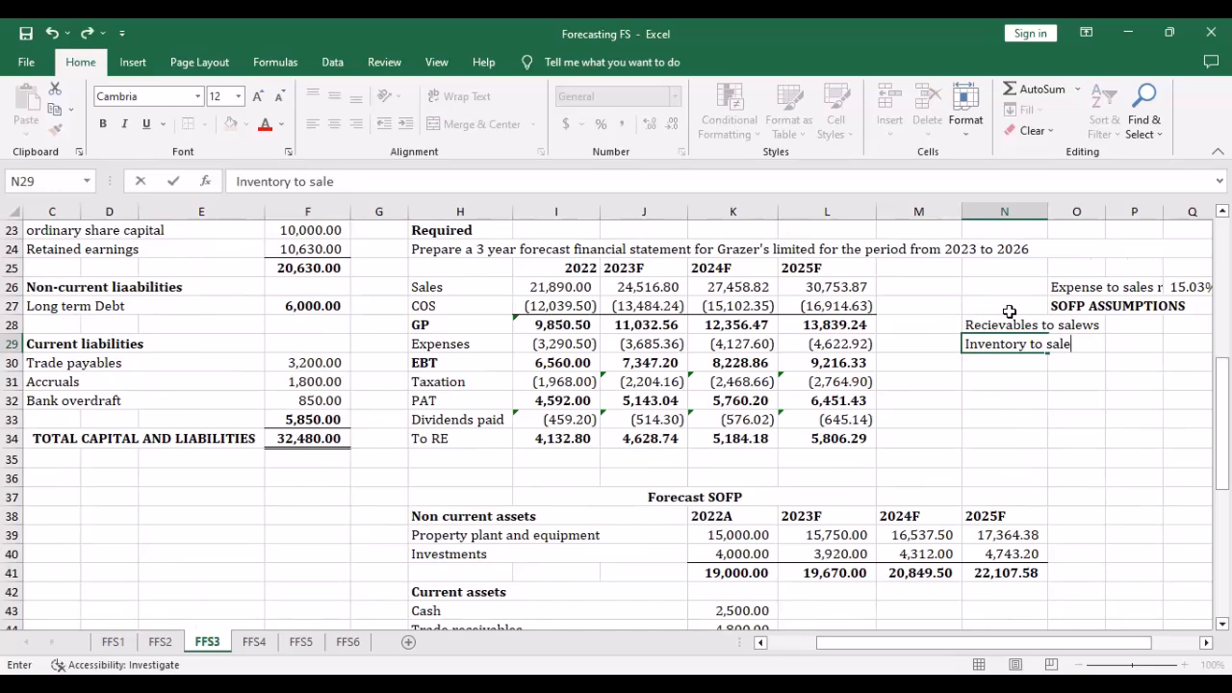
{"action": "type", "text": "s"}
{"action": "key", "text": "Return"}
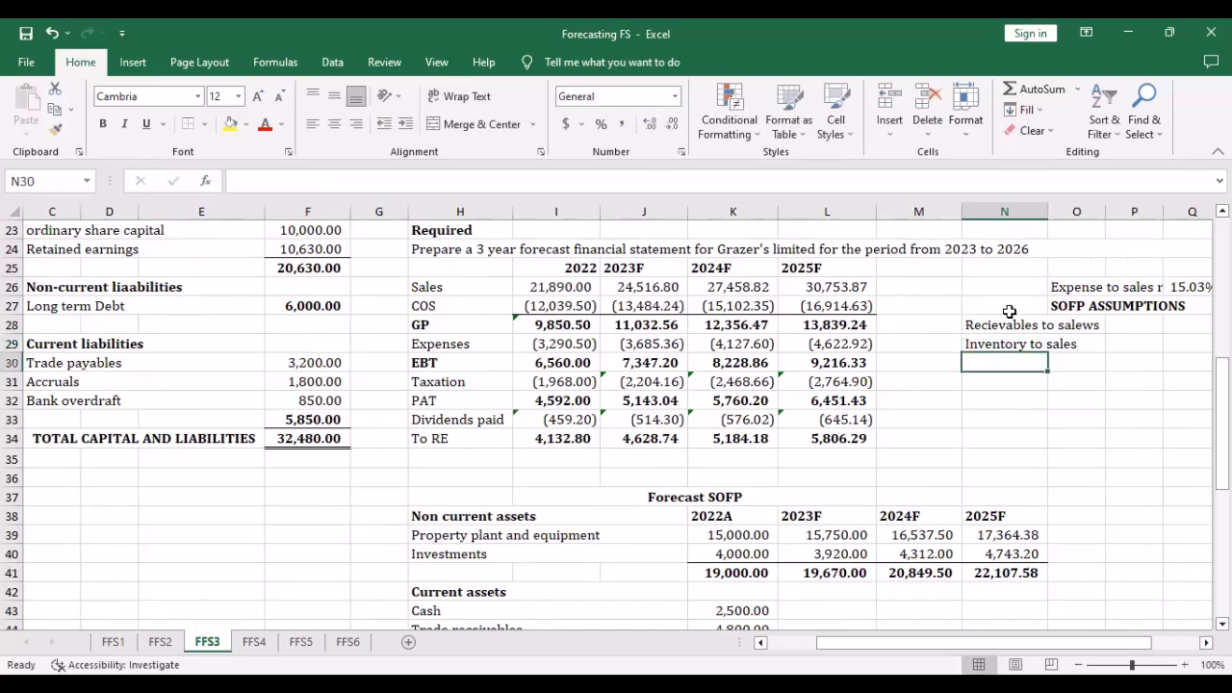
{"action": "type", "text": "Pay"}
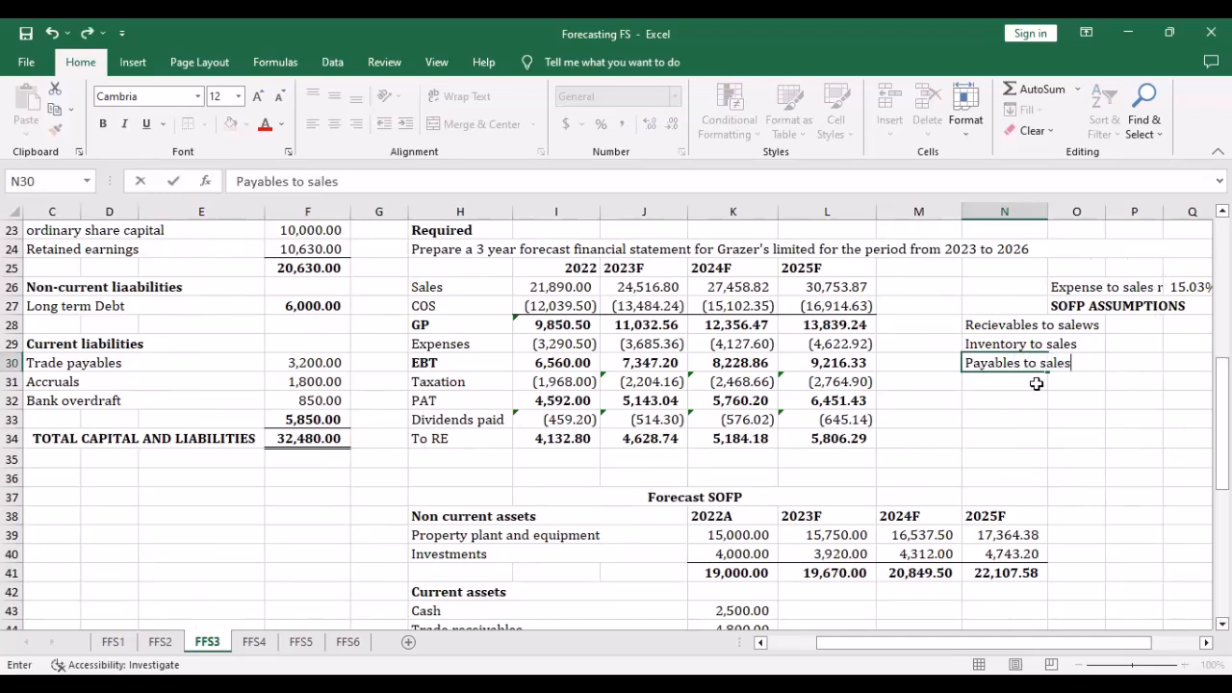
{"action": "type", "text": "ables to sales"}
{"action": "key", "text": "Return"}
Calculate the receivables-to-sales ratio in O28 by dividing 2022 trade receivables by sales with =F16/21890
{"action": "left_click", "coordinate": [1080, 324]}
{"action": "type", "text": "="}
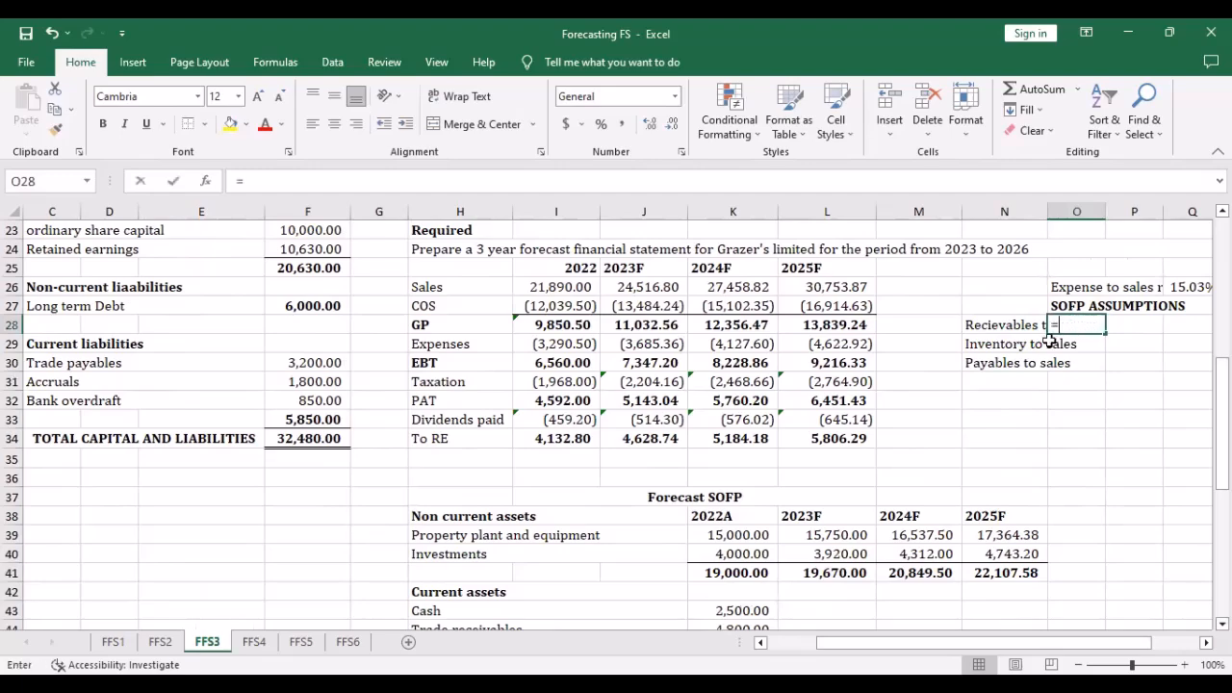
{"action": "scroll", "coordinate": [177, 309], "scroll_direction": "up", "scroll_amount": 4}
{"action": "scroll", "coordinate": [176, 309], "scroll_direction": "up", "scroll_amount": 1}
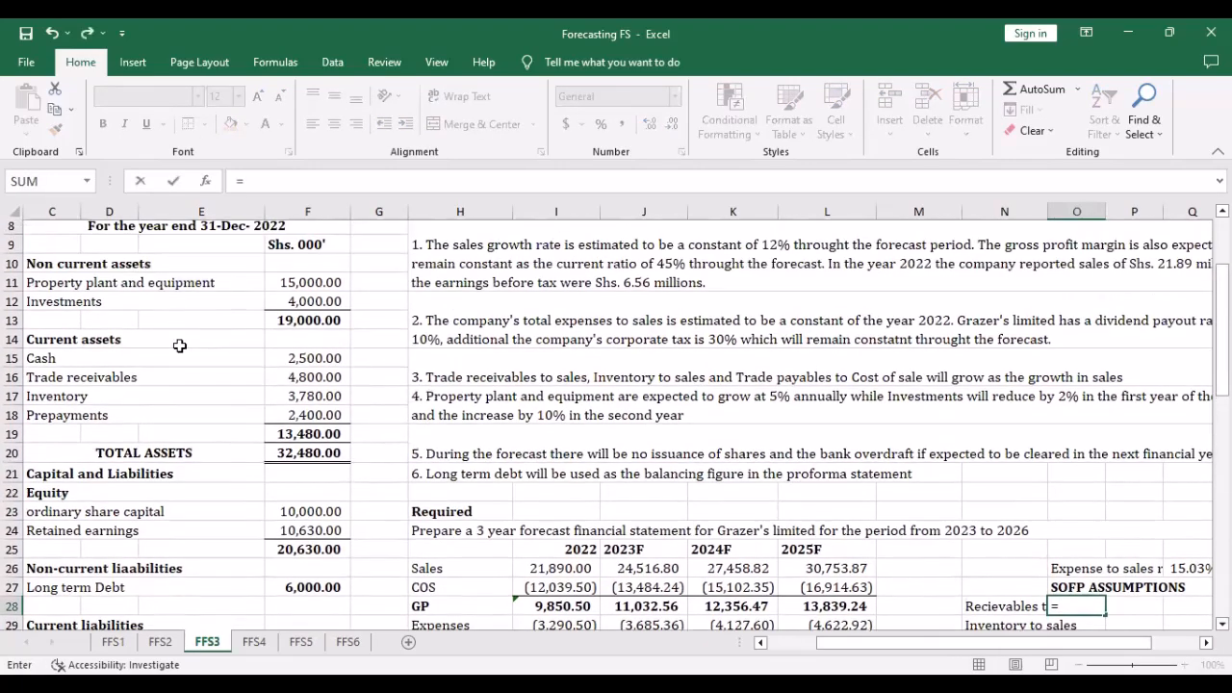
{"action": "left_click", "coordinate": [322, 382]}
{"action": "type", "text": "/"}
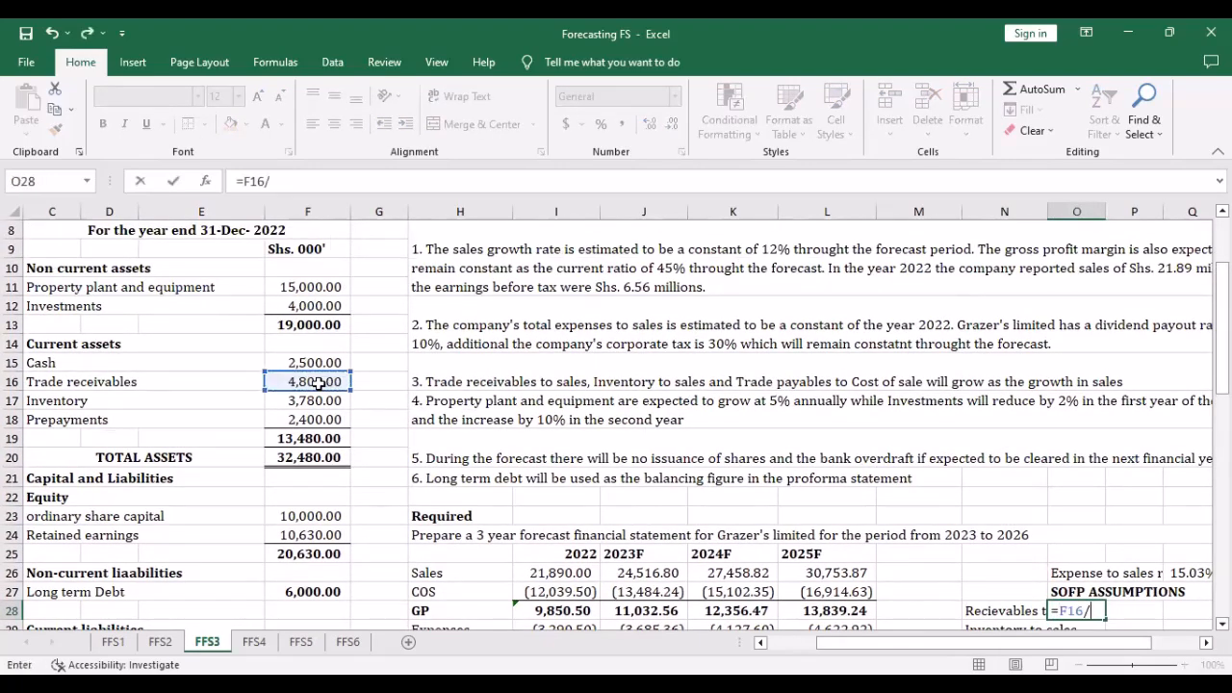
{"action": "scroll", "coordinate": [315, 366], "scroll_direction": "up", "scroll_amount": 3}
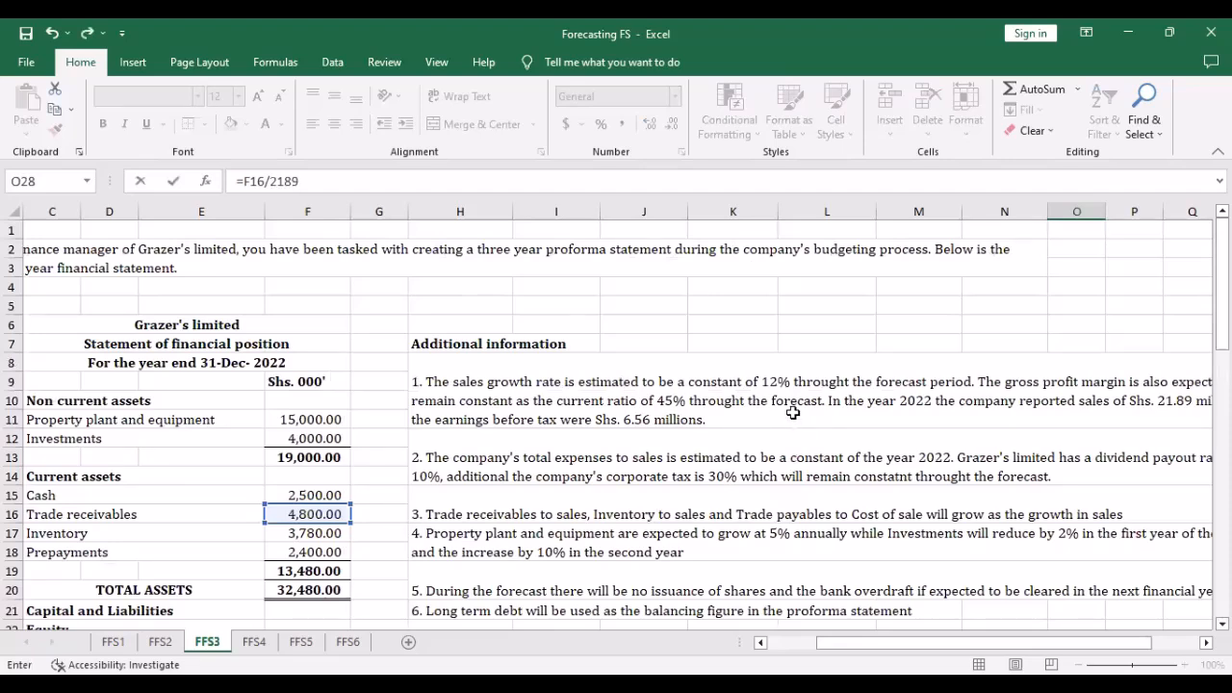
{"action": "key", "text": "Return"}
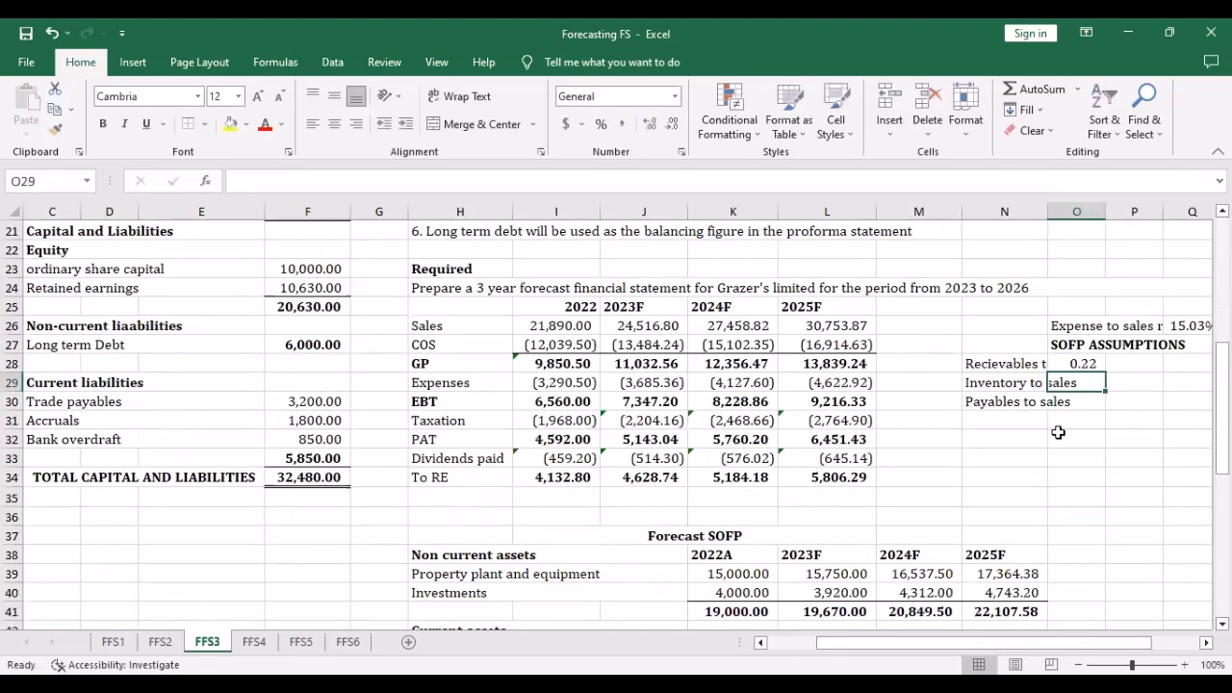
{"action": "left_click", "coordinate": [1085, 363]}
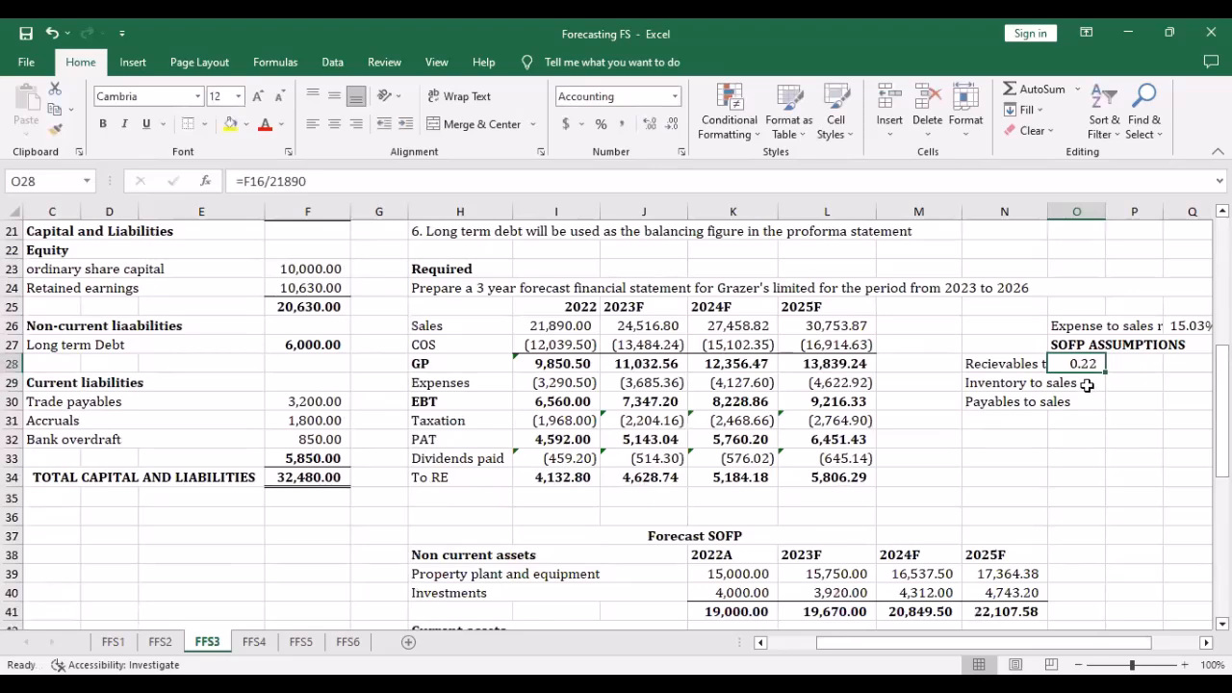
Calculate the inventory-to-sales ratio in O29 from the 2022 inventory and sales with =F17/I26
{"action": "left_click", "coordinate": [1087, 385]}
{"action": "type", "text": "="}
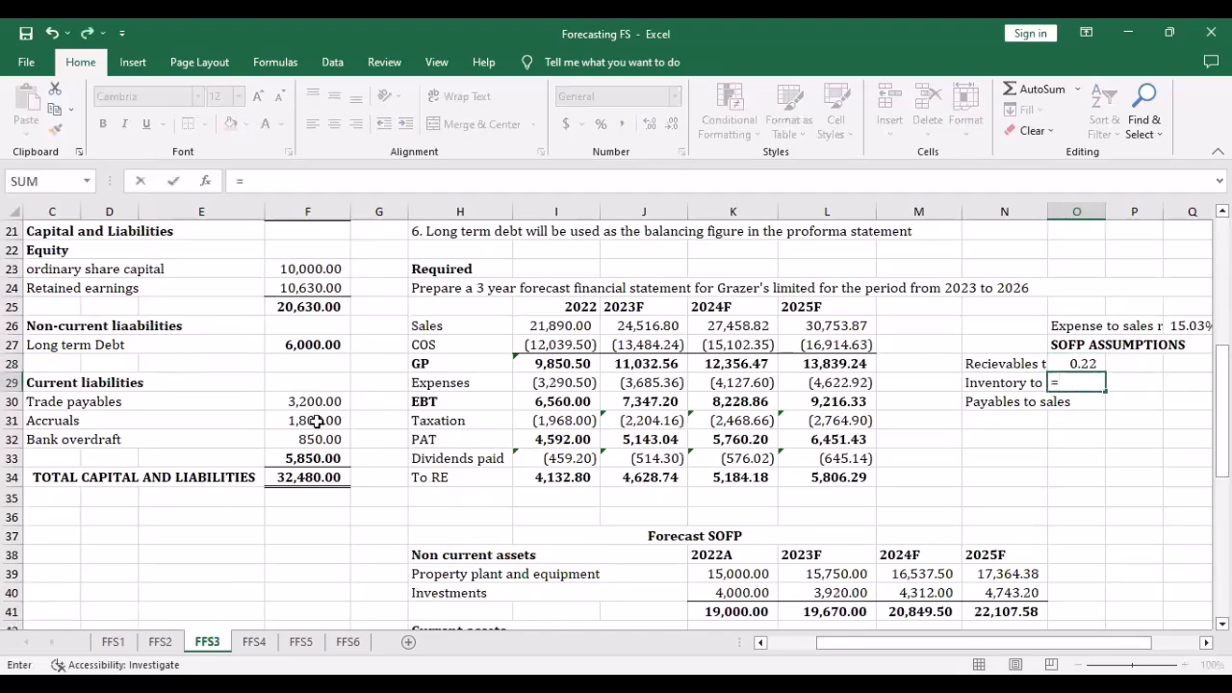
{"action": "scroll", "coordinate": [201, 421], "scroll_direction": "up", "scroll_amount": 1}
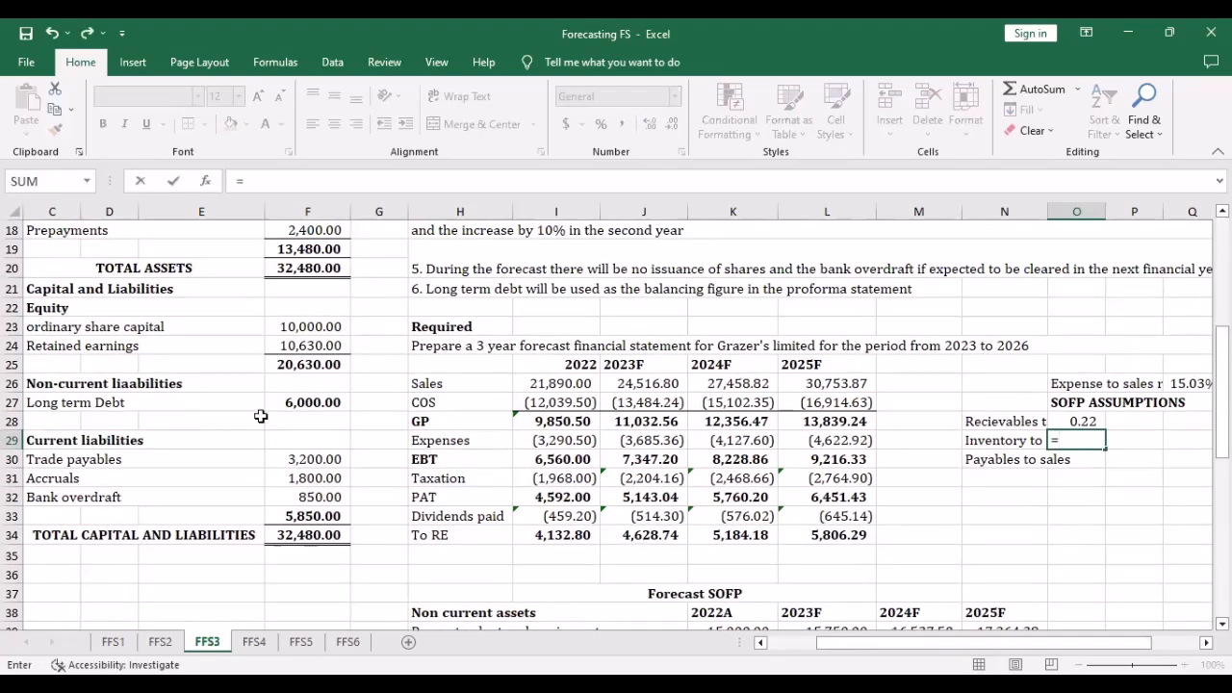
{"action": "scroll", "coordinate": [260, 415], "scroll_direction": "up", "scroll_amount": 2}
{"action": "left_click", "coordinate": [305, 326]}
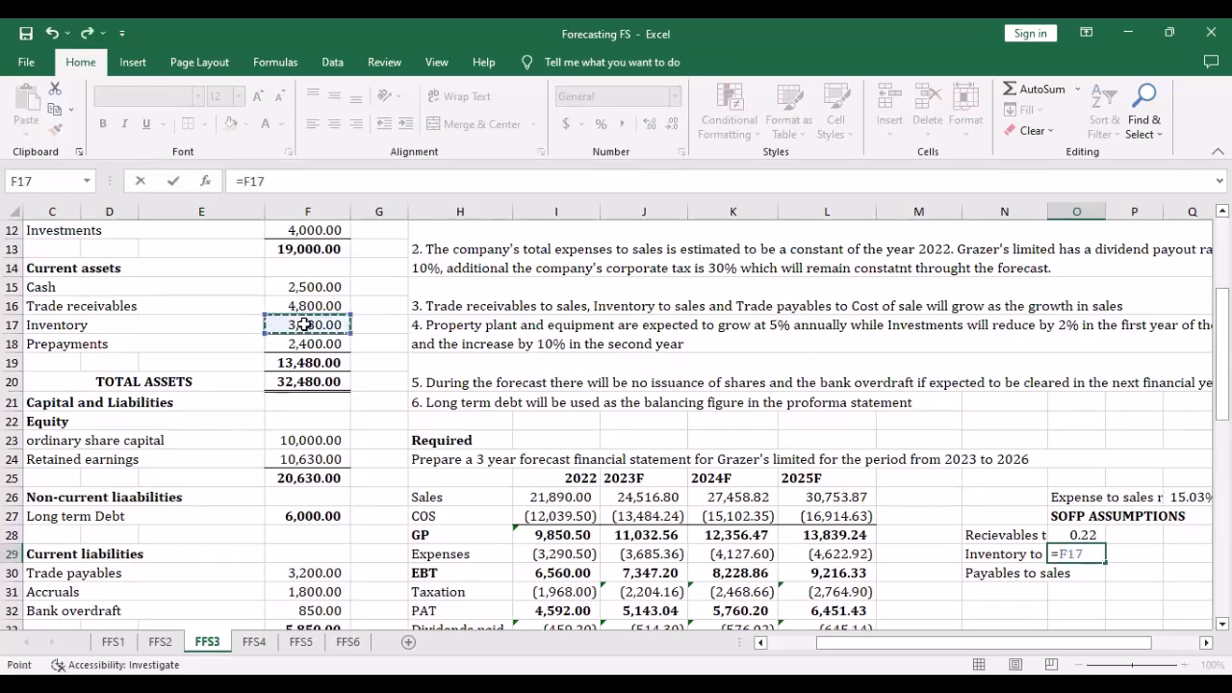
{"action": "type", "text": "/"}
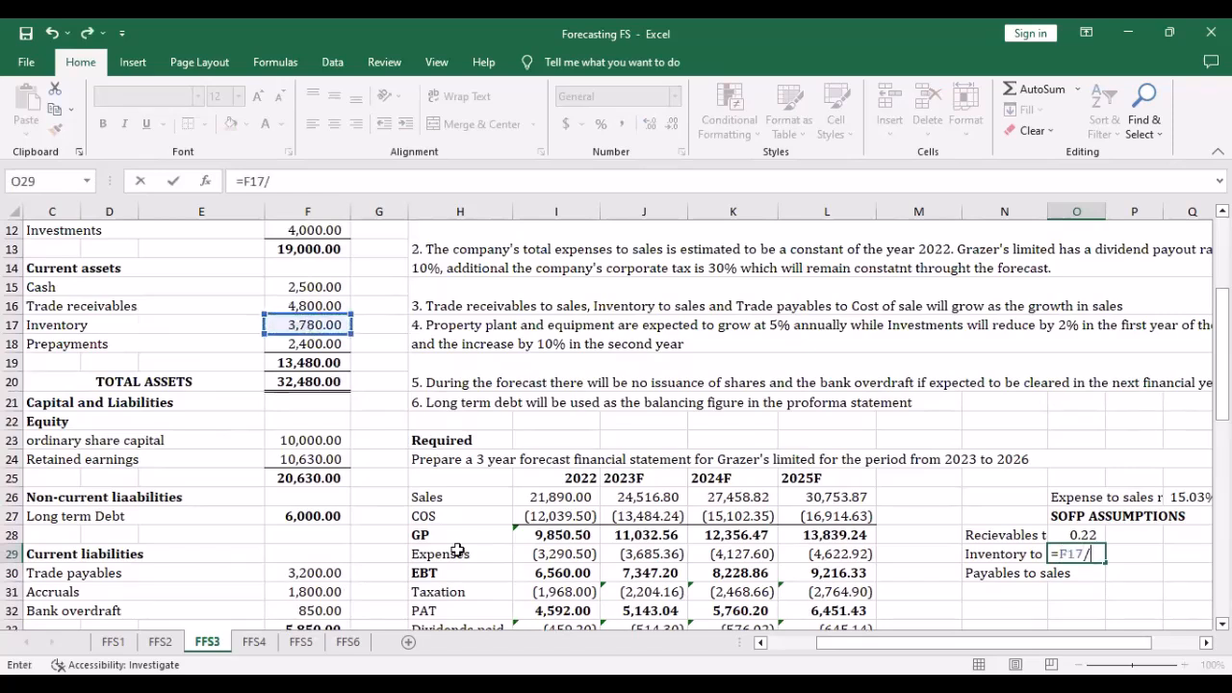
{"action": "left_click", "coordinate": [547, 496]}
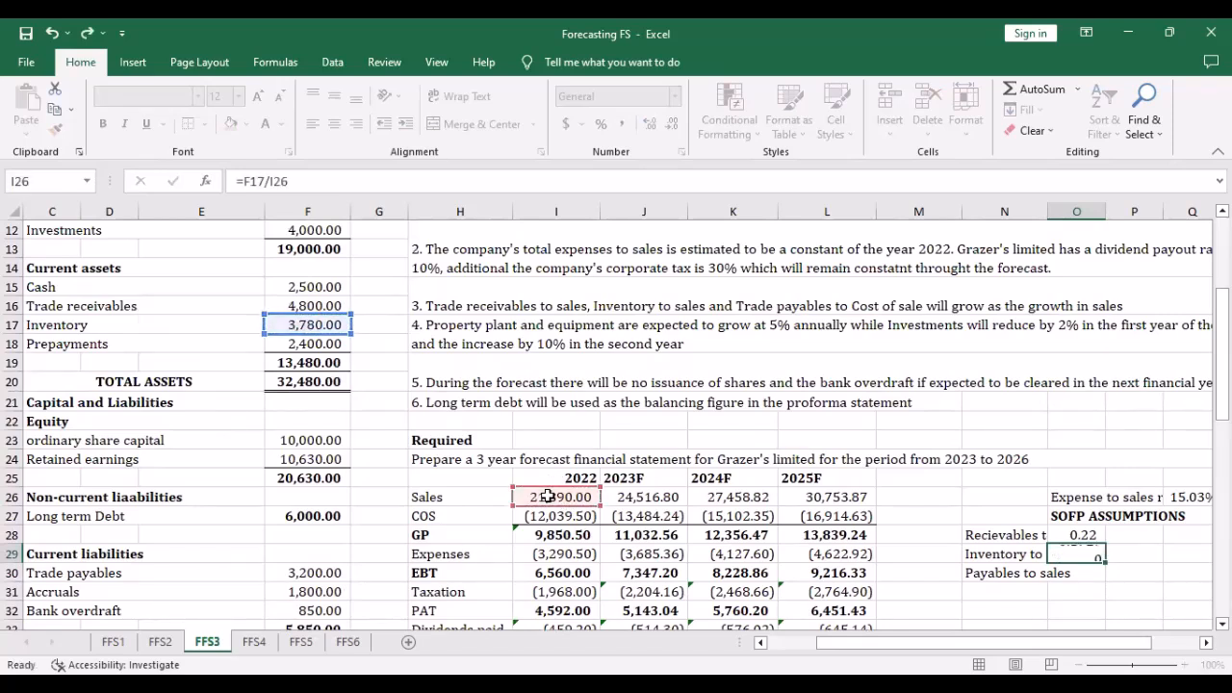
{"action": "key", "text": "Return"}
Calculate the payables ratio in O30 by dividing trade payables by the positive 2022 cost of sales with =F30/-I27
{"action": "type", "text": "="}
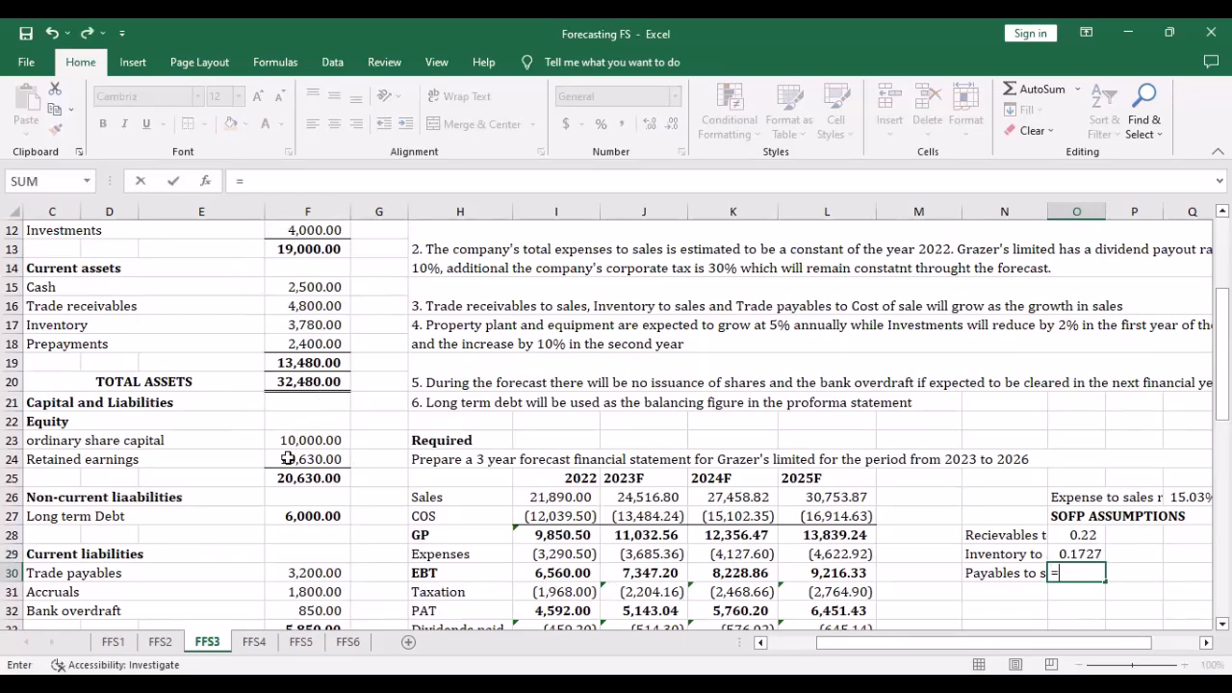
{"action": "left_click", "coordinate": [327, 573]}
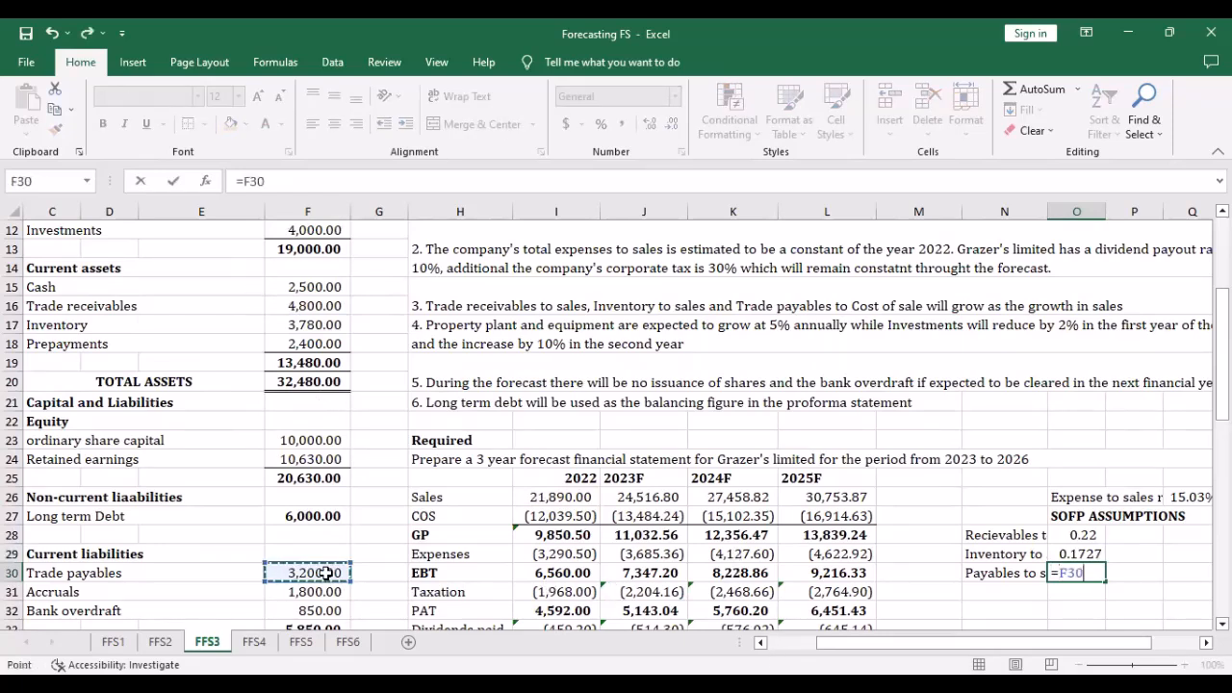
{"action": "type", "text": "/"}
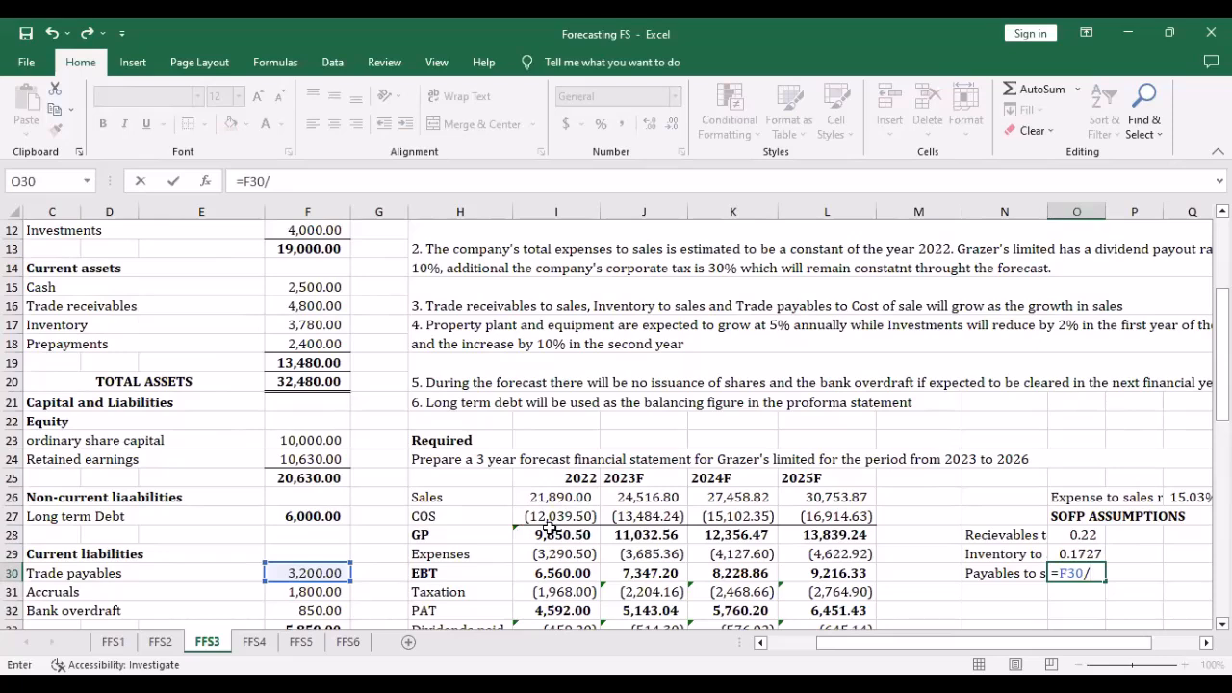
{"action": "type", "text": "-"}
{"action": "left_click", "coordinate": [561, 517]}
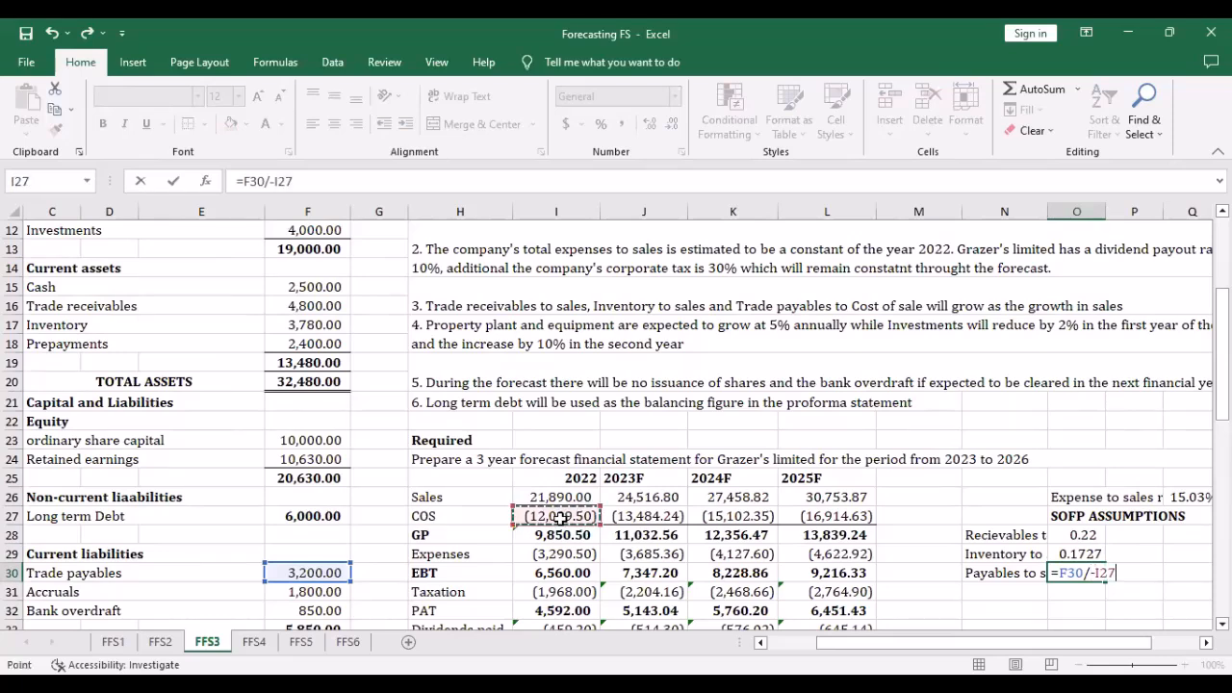
{"action": "key", "text": "Return"}
Format the three ratios in O28 to O30 as percentages with two decimal places
{"action": "left_click", "coordinate": [1076, 535]}
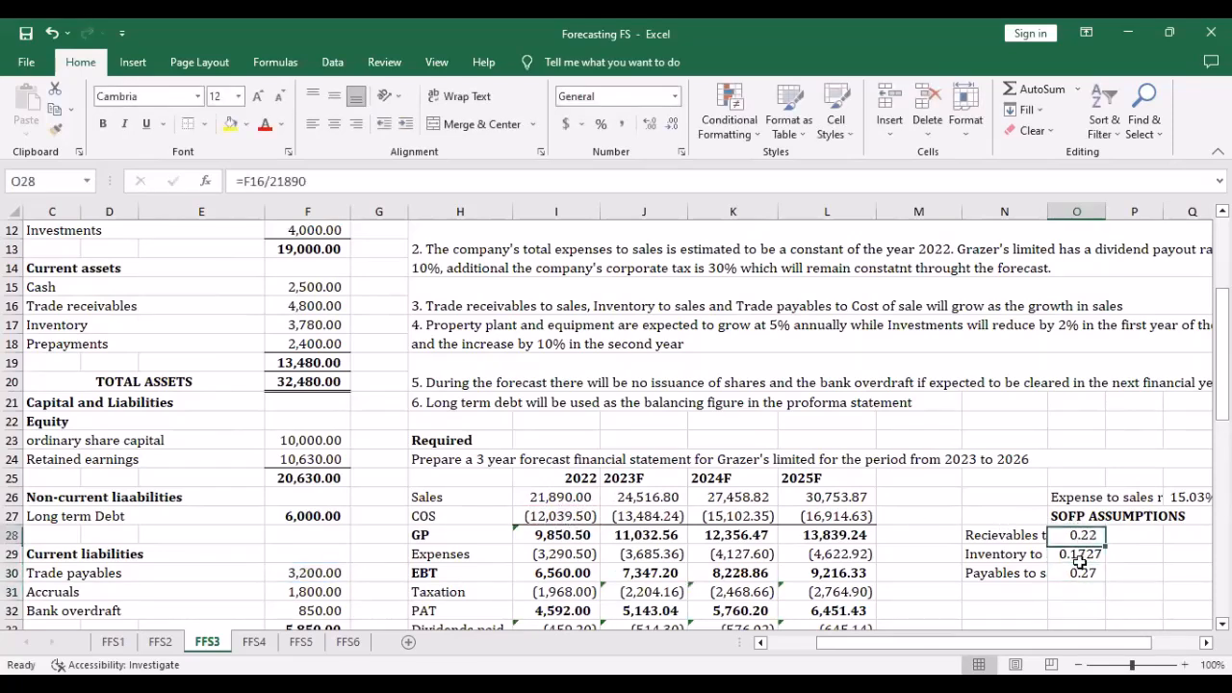
{"action": "left_click_drag", "start_coordinate": [1080, 563], "coordinate": [1078, 592]}
{"action": "left_click", "coordinate": [602, 123]}
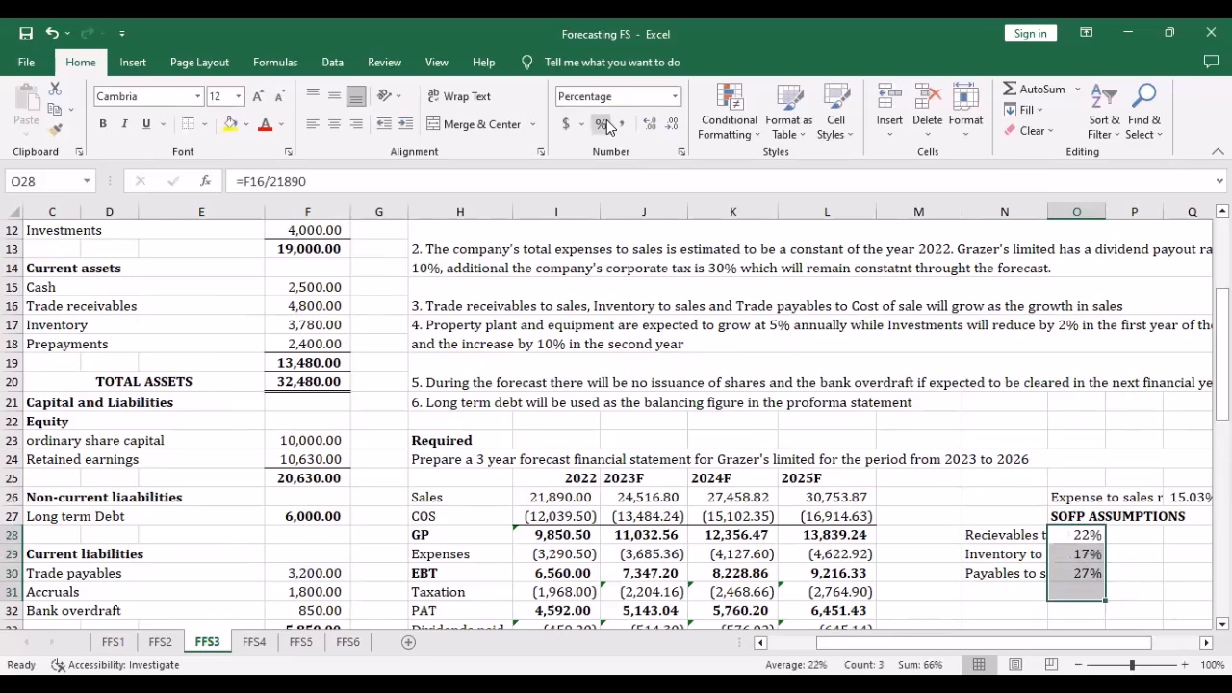
{"action": "left_click", "coordinate": [650, 124]}
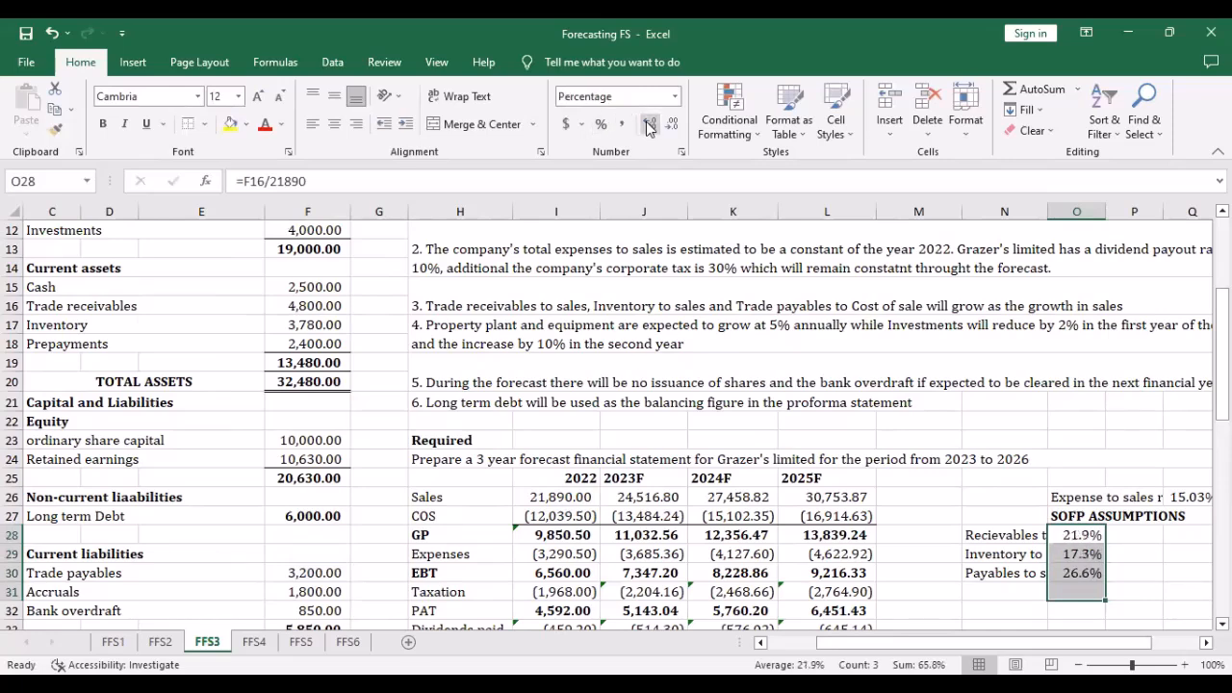
{"action": "left_click", "coordinate": [650, 124]}
{"action": "left_click", "coordinate": [970, 455]}
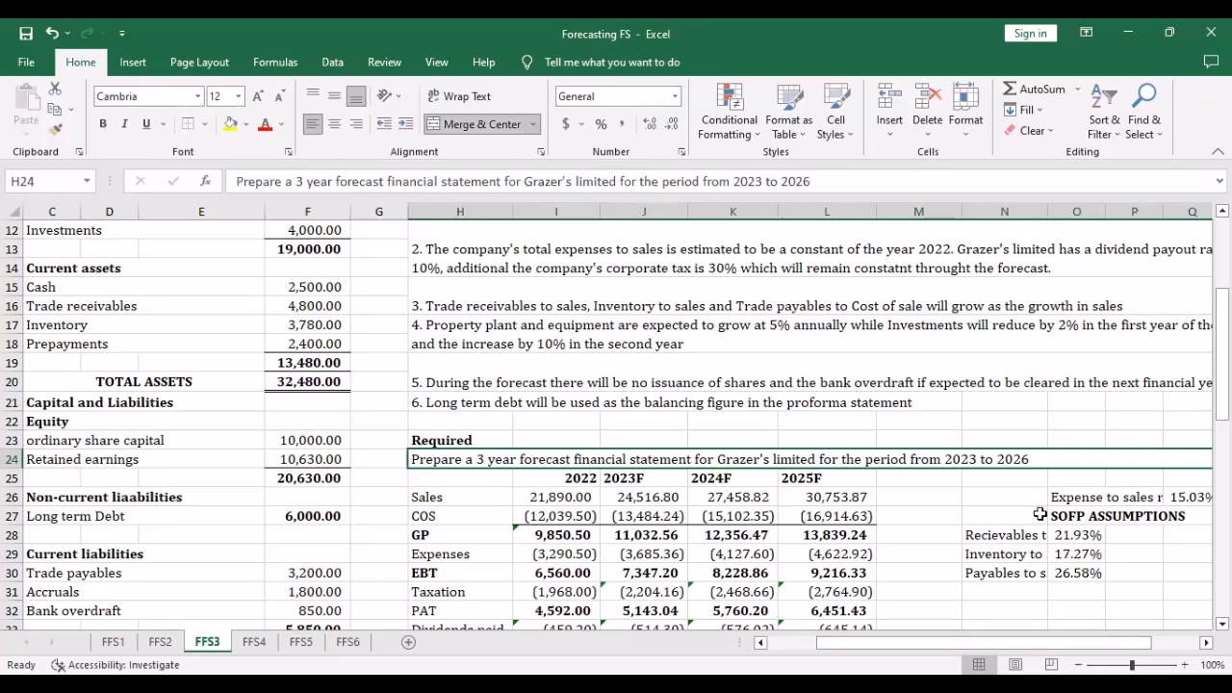
Autofit column N and correct the label in N28 to Recievables to sales
{"action": "double_click", "coordinate": [1049, 213]}
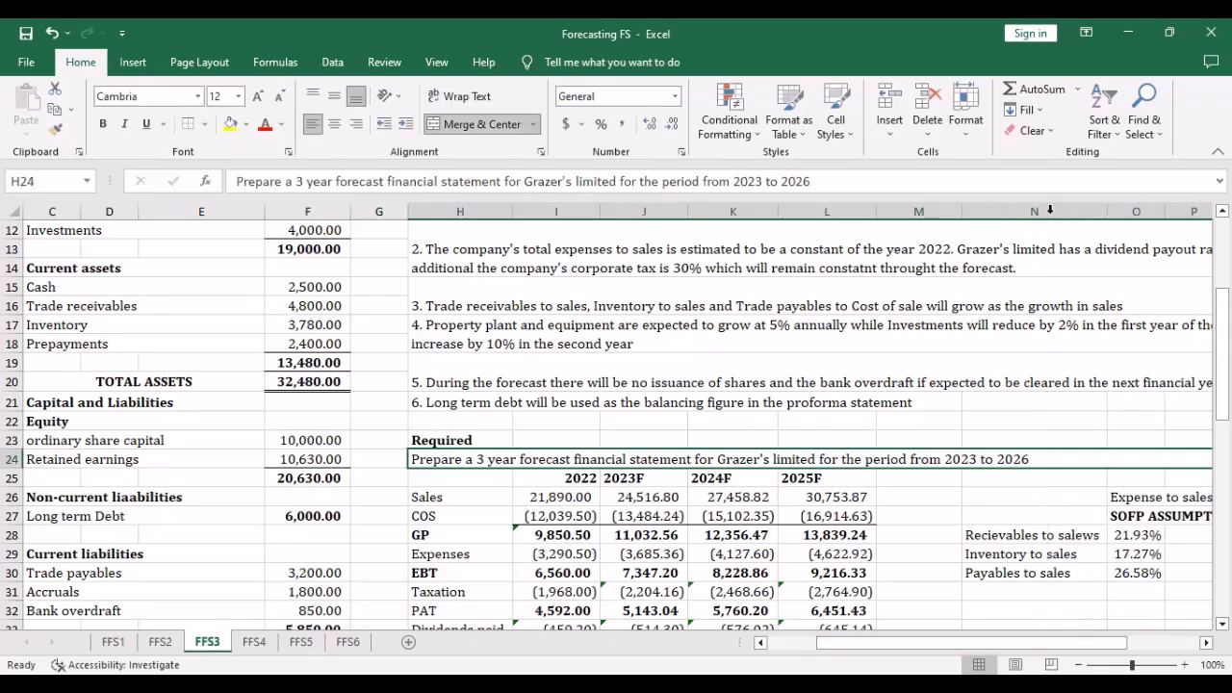
{"action": "left_click", "coordinate": [1086, 535]}
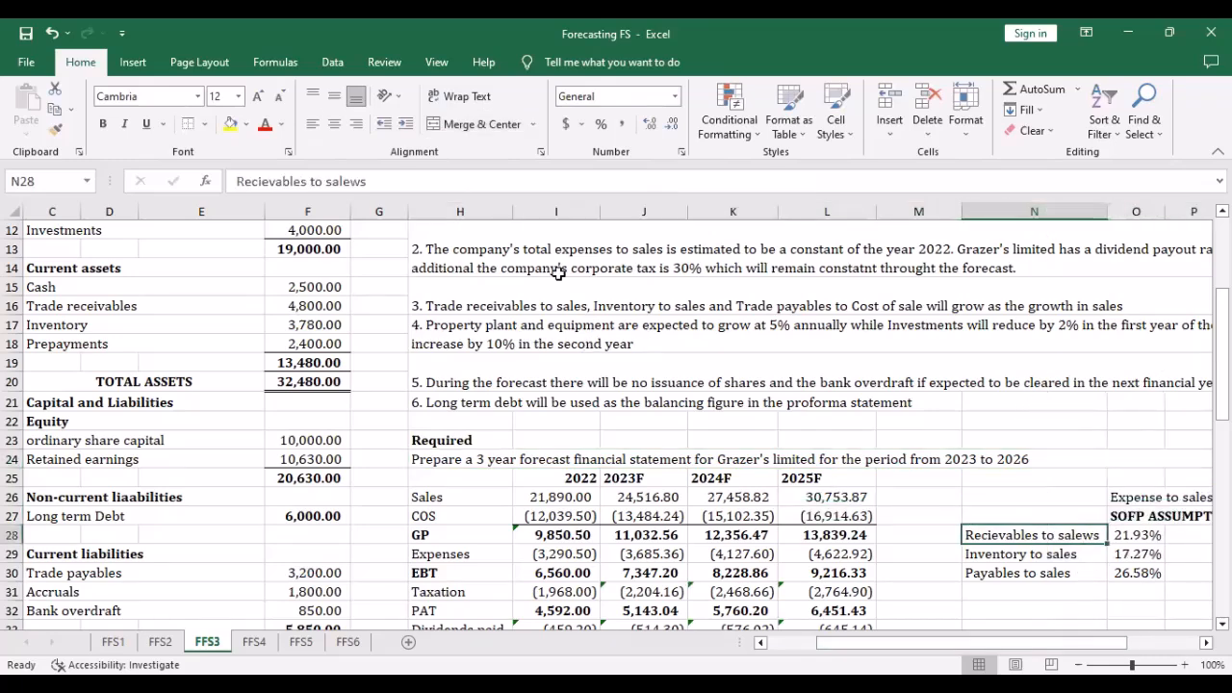
{"action": "left_click", "coordinate": [355, 178]}
{"action": "key", "text": "BackSpace"}
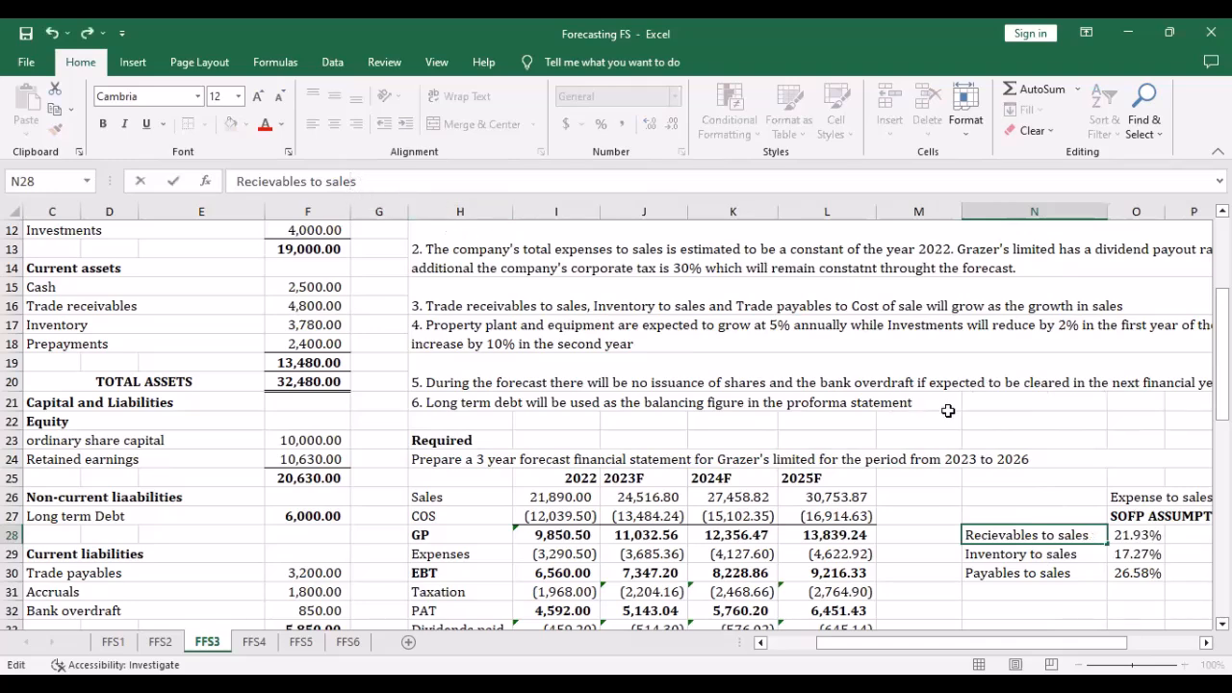
Calculate the 2023F trade receivables in L44 with =O28*L39
{"action": "scroll", "coordinate": [948, 411], "scroll_direction": "down", "scroll_amount": 2}
{"action": "scroll", "coordinate": [1013, 448], "scroll_direction": "down", "scroll_amount": 2}
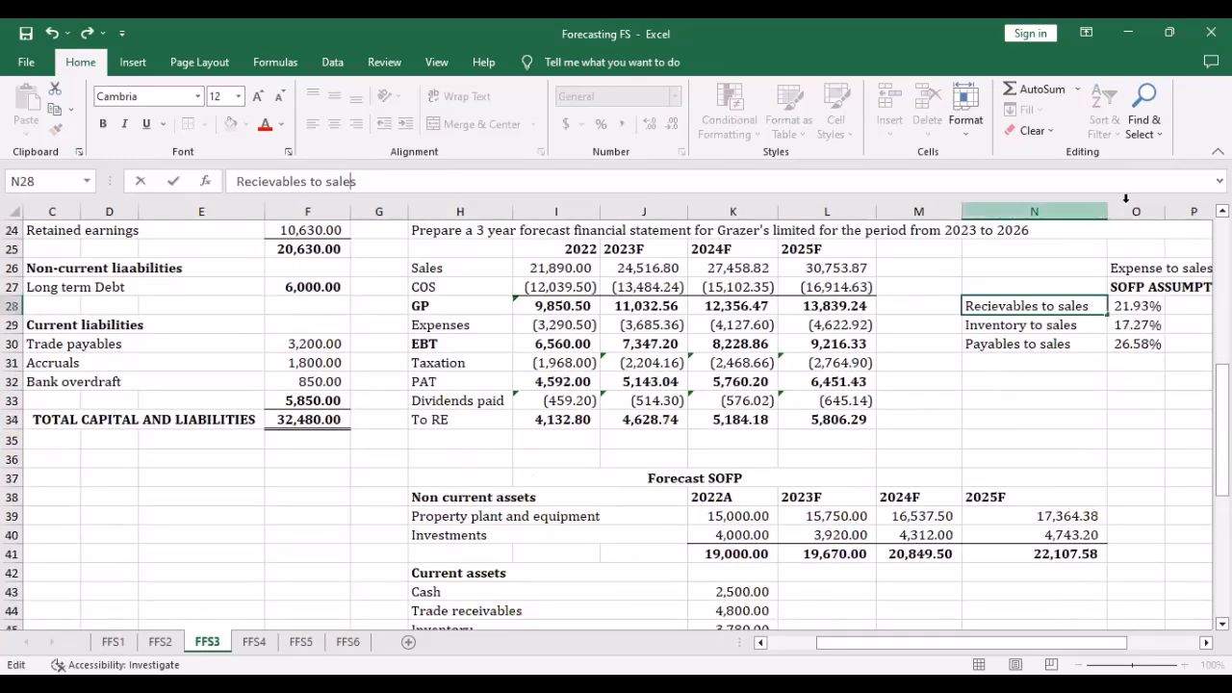
{"action": "scroll", "coordinate": [930, 414], "scroll_direction": "down", "scroll_amount": 2}
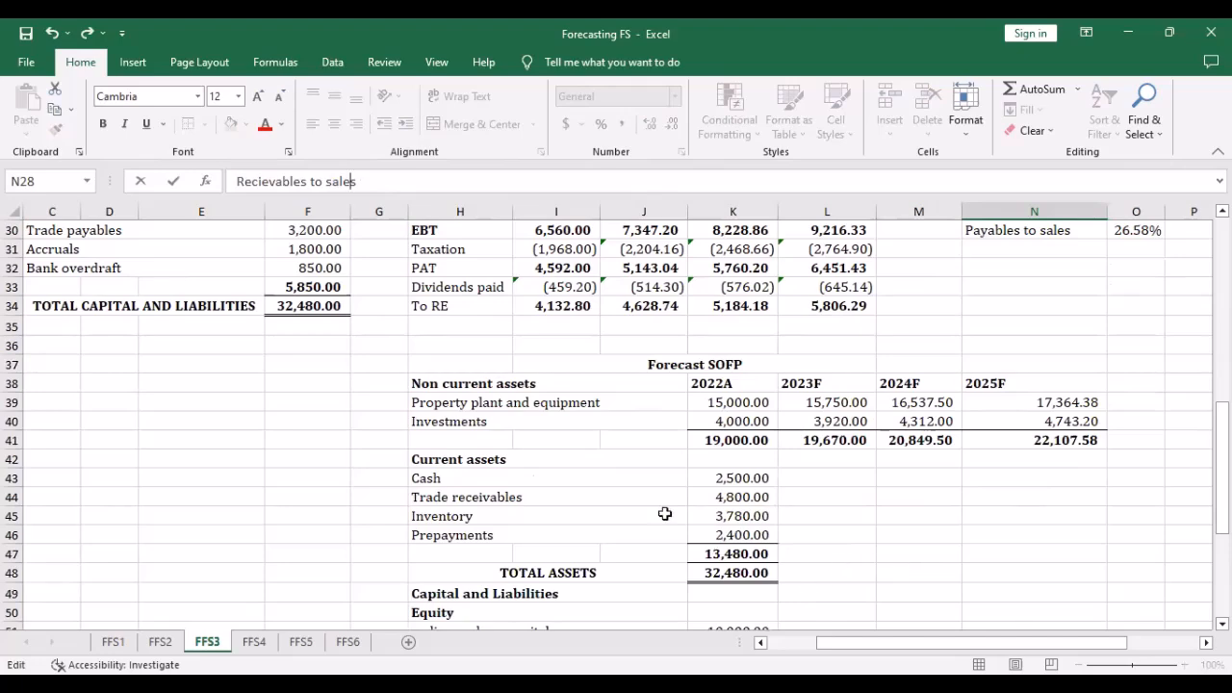
{"action": "left_click", "coordinate": [815, 498]}
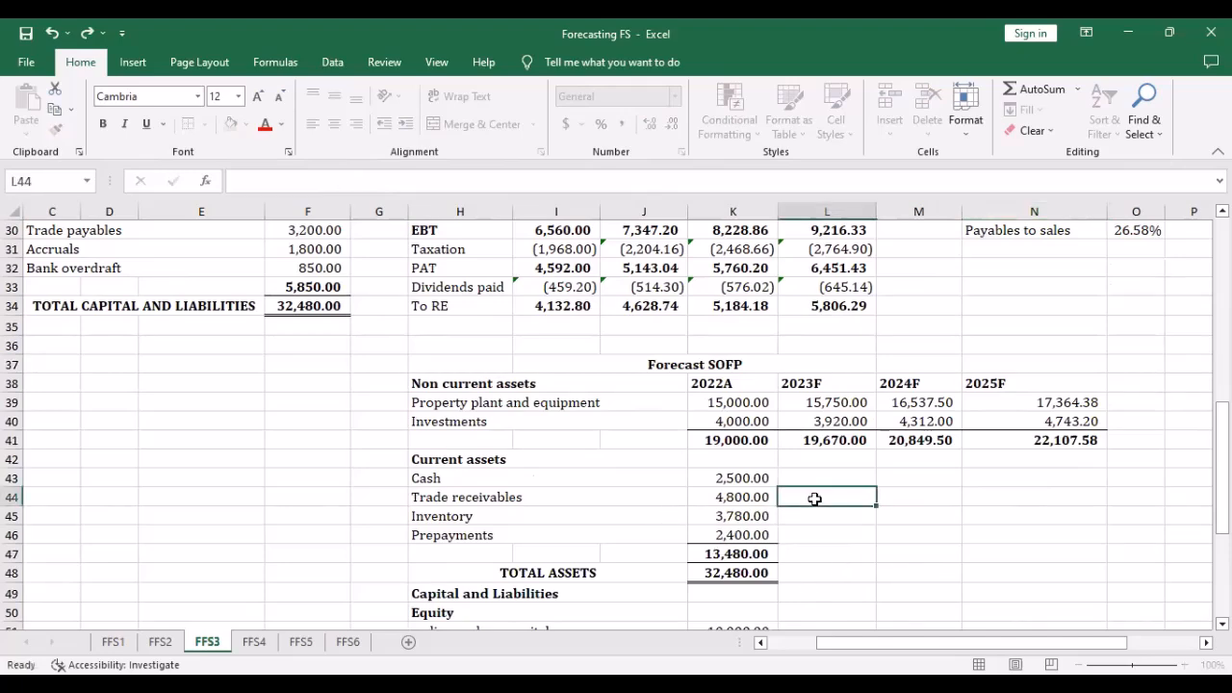
{"action": "type", "text": "="}
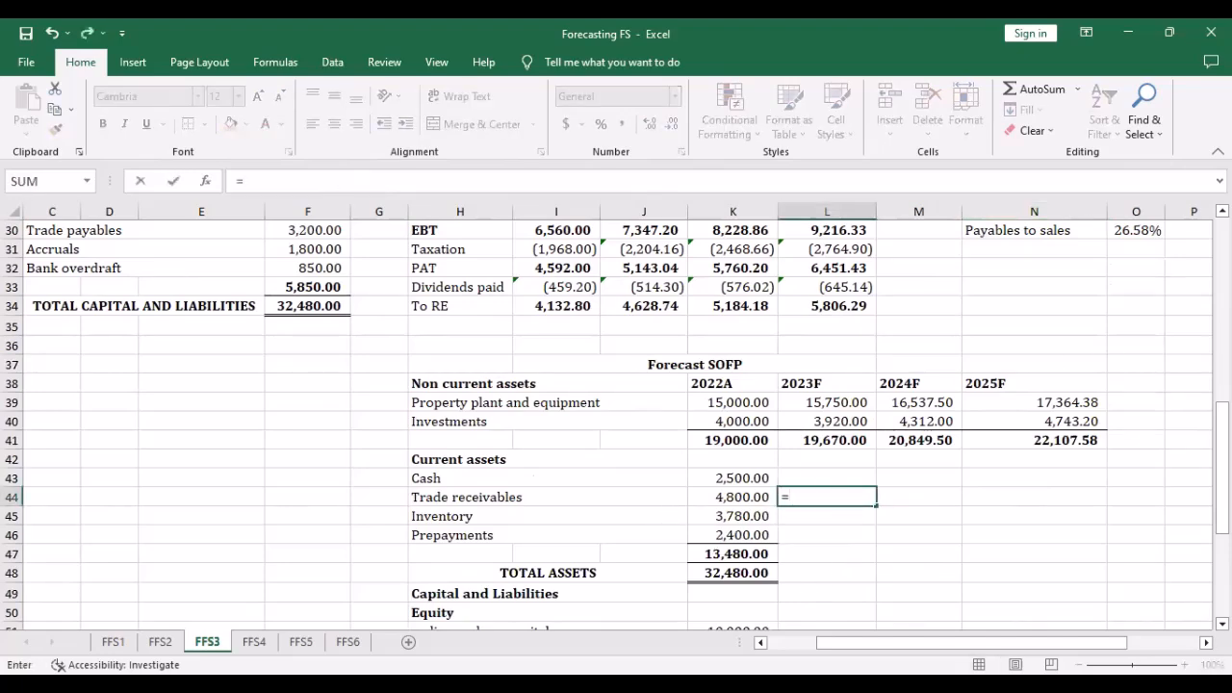
{"action": "scroll", "coordinate": [1124, 405], "scroll_direction": "up", "scroll_amount": 3}
{"action": "left_click", "coordinate": [1141, 364]}
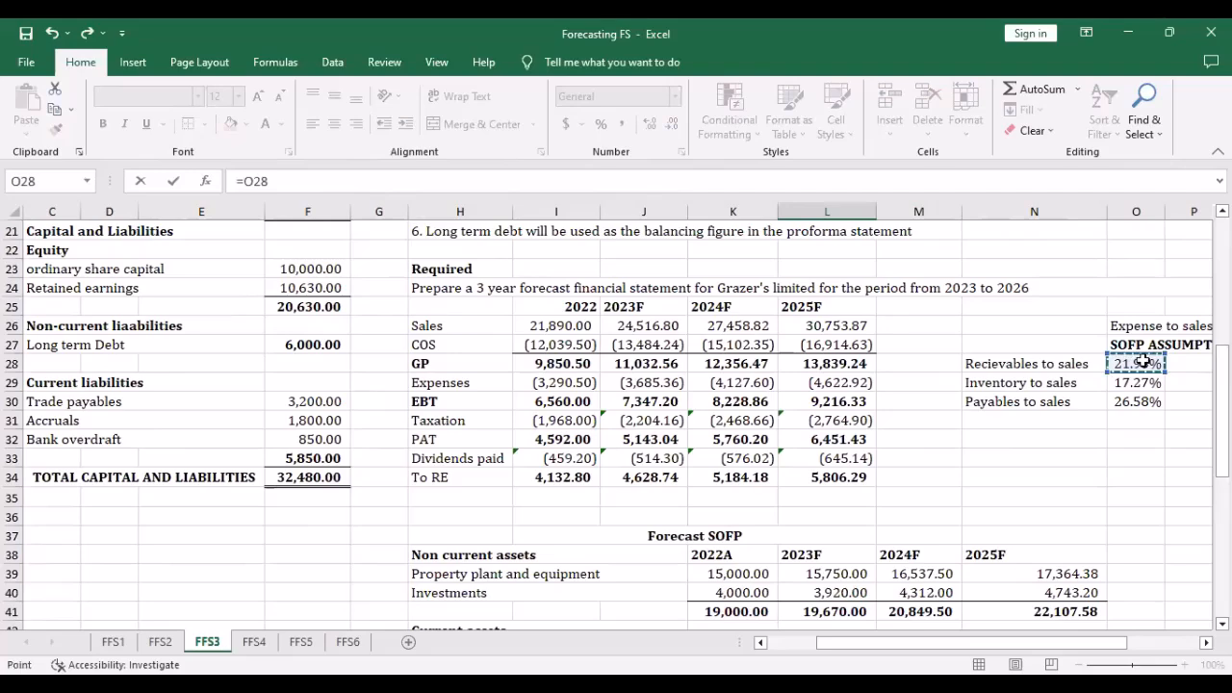
{"action": "type", "text": "*"}
{"action": "scroll", "coordinate": [901, 450], "scroll_direction": "down", "scroll_amount": 2}
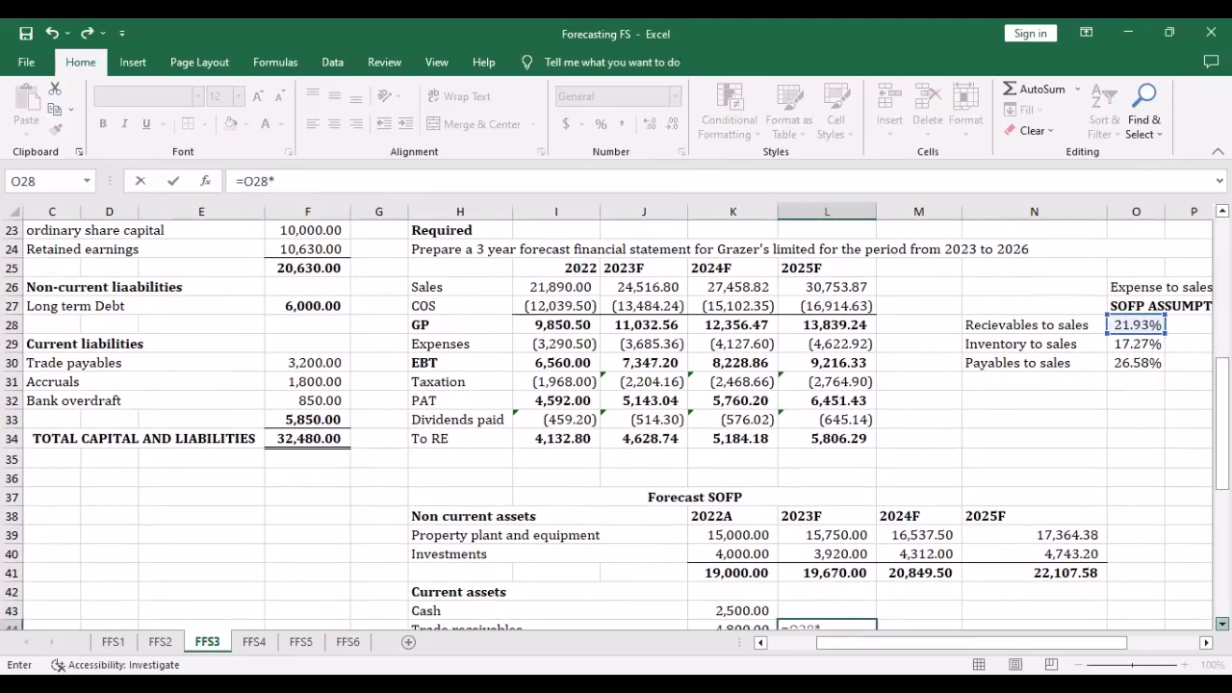
{"action": "left_click", "coordinate": [837, 443]}
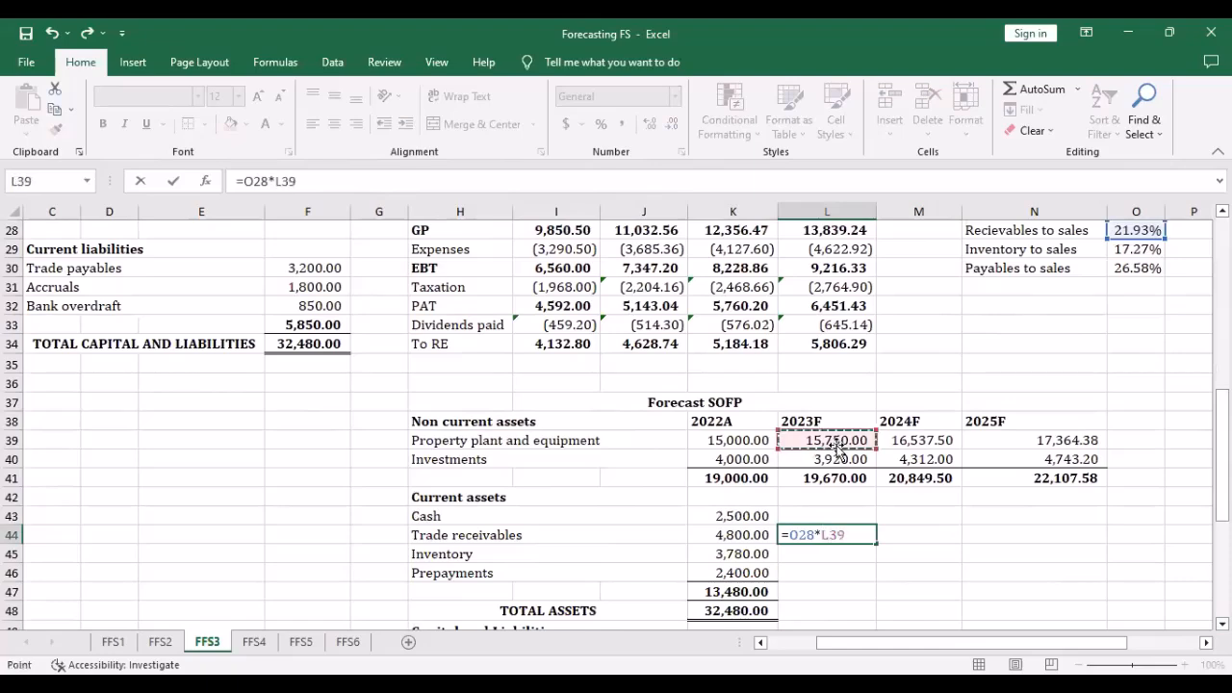
{"action": "key", "text": "Return"}
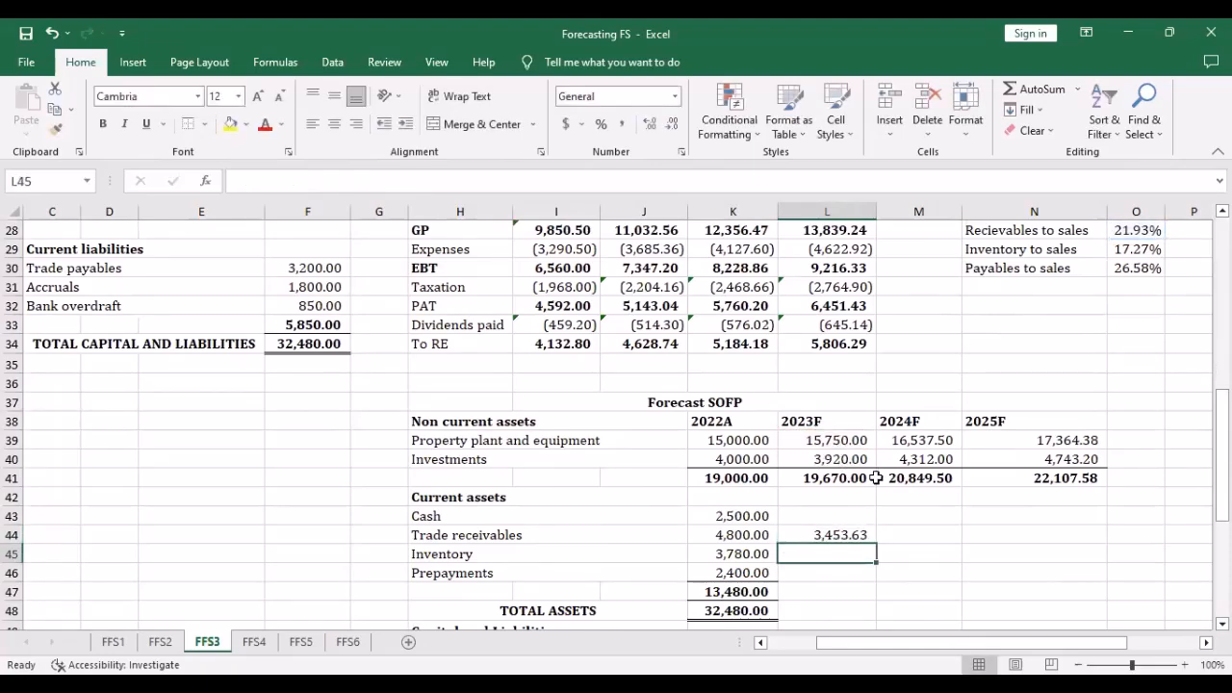
Re-enter the 2023F trade receivables in L44 with an absolute ratio reference as =$O$28*L39 and fill it across to N44
{"action": "scroll", "coordinate": [876, 478], "scroll_direction": "up", "scroll_amount": 2}
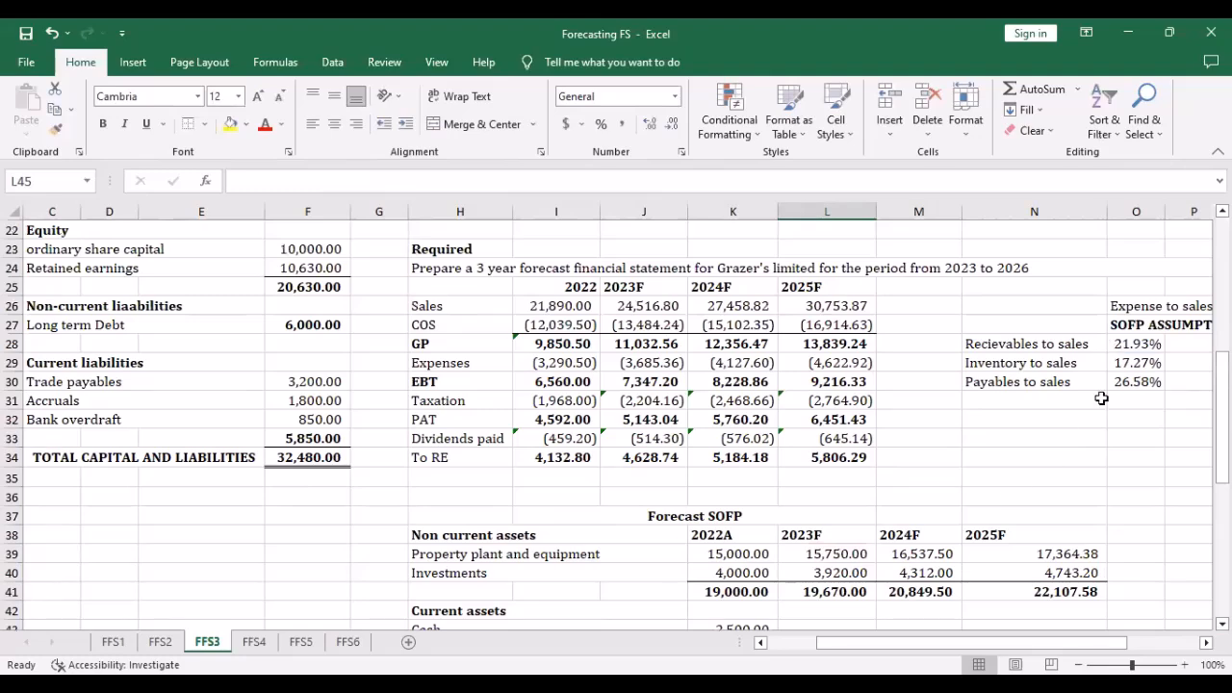
{"action": "scroll", "coordinate": [982, 550], "scroll_direction": "down", "scroll_amount": 2}
{"action": "left_click", "coordinate": [834, 532]}
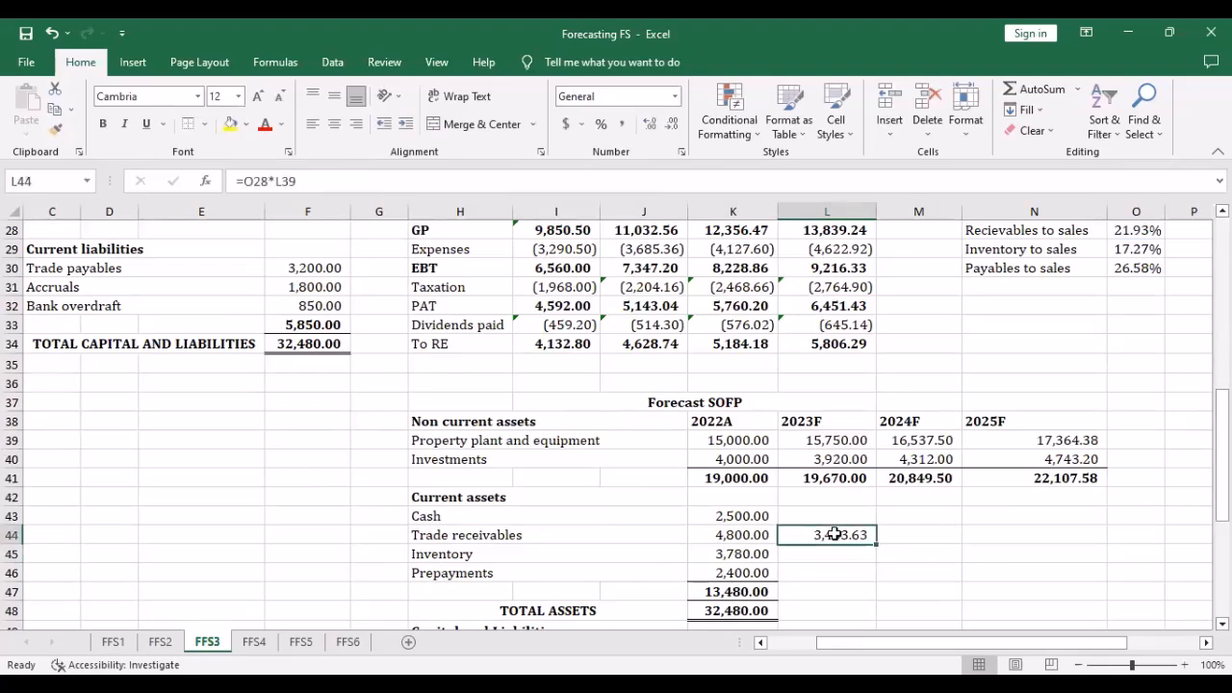
{"action": "type", "text": "="}
{"action": "scroll", "coordinate": [1001, 366], "scroll_direction": "up", "scroll_amount": 1}
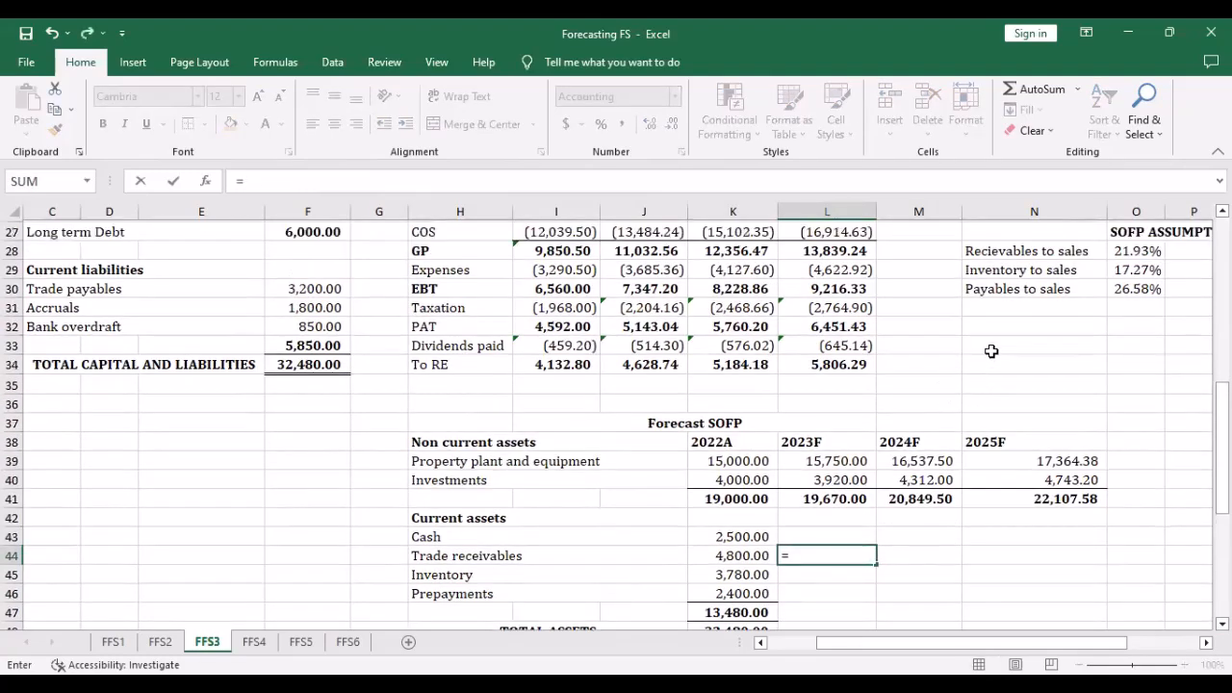
{"action": "left_click", "coordinate": [1136, 287]}
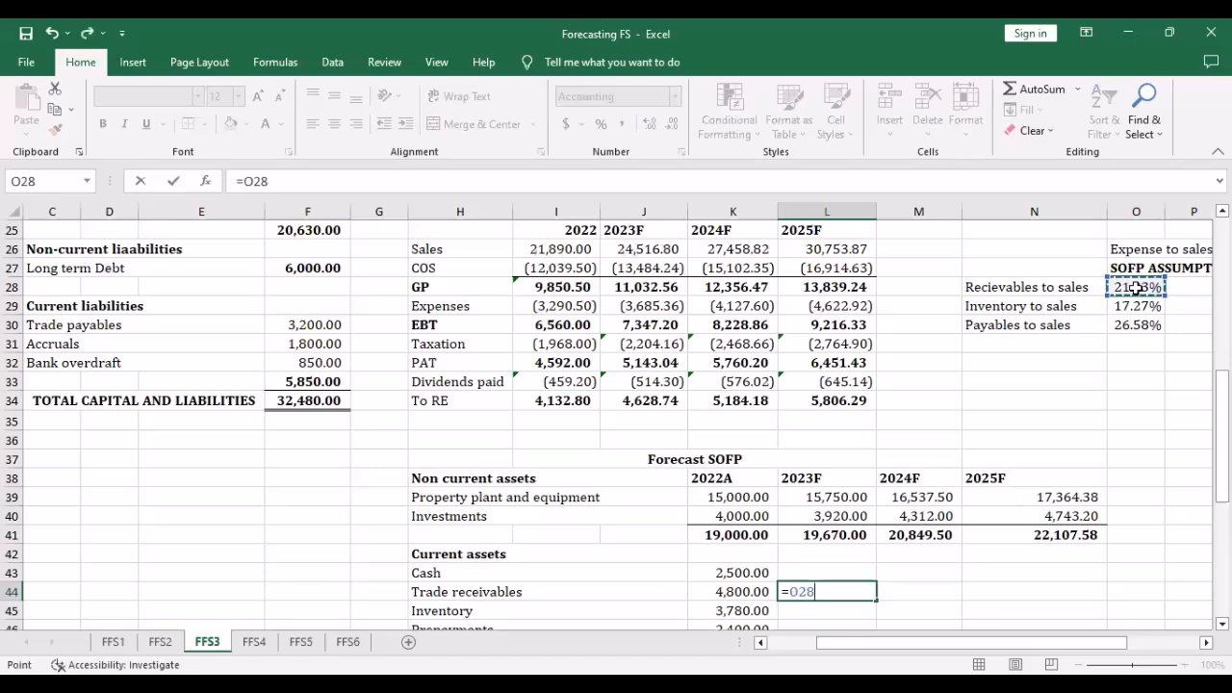
{"action": "key", "text": "F4"}
{"action": "type", "text": "*"}
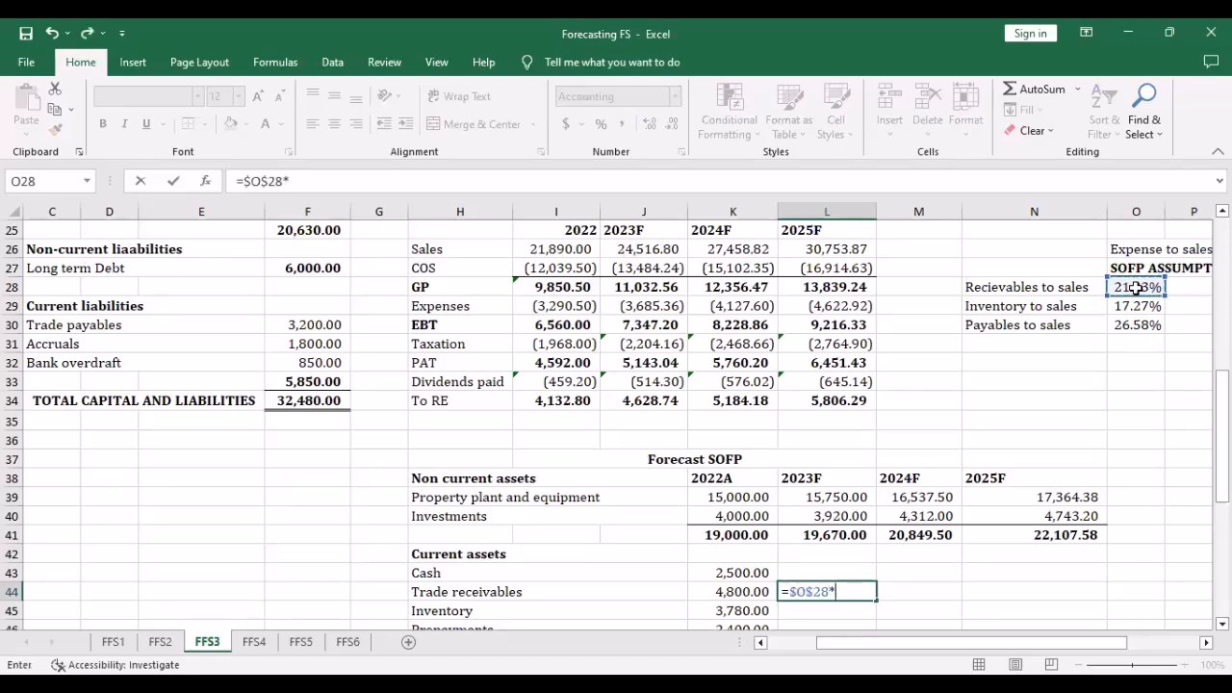
{"action": "left_click", "coordinate": [844, 494]}
{"action": "key", "text": "Return"}
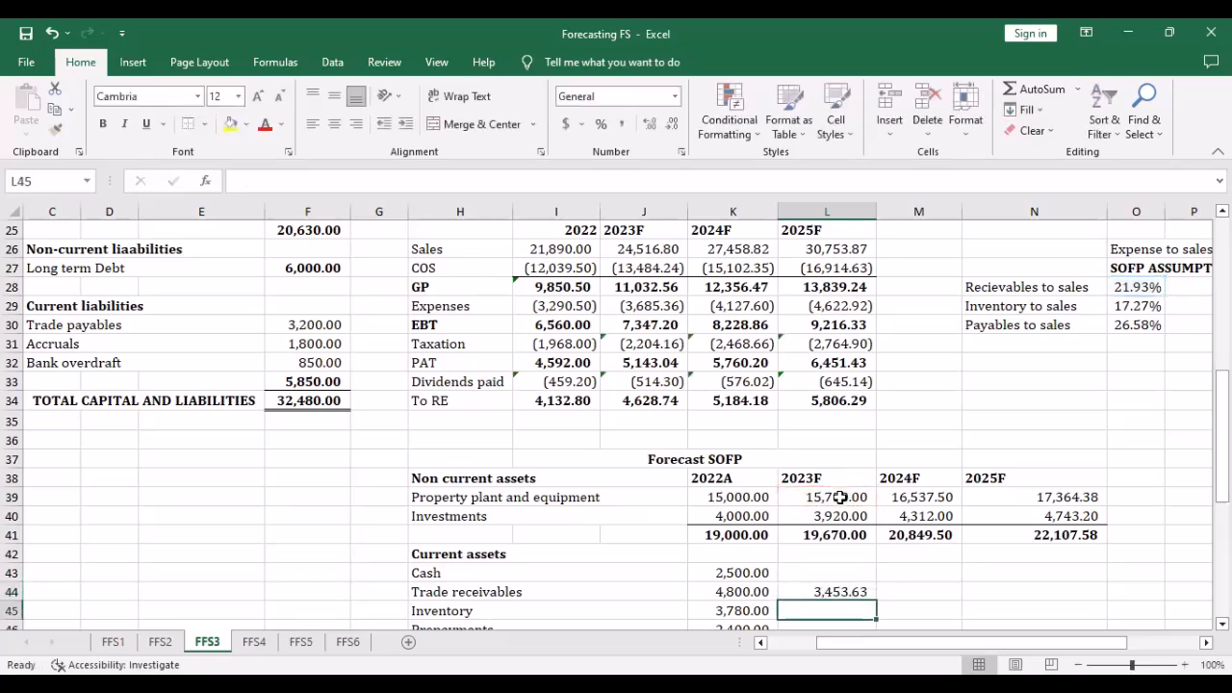
{"action": "left_click", "coordinate": [835, 592]}
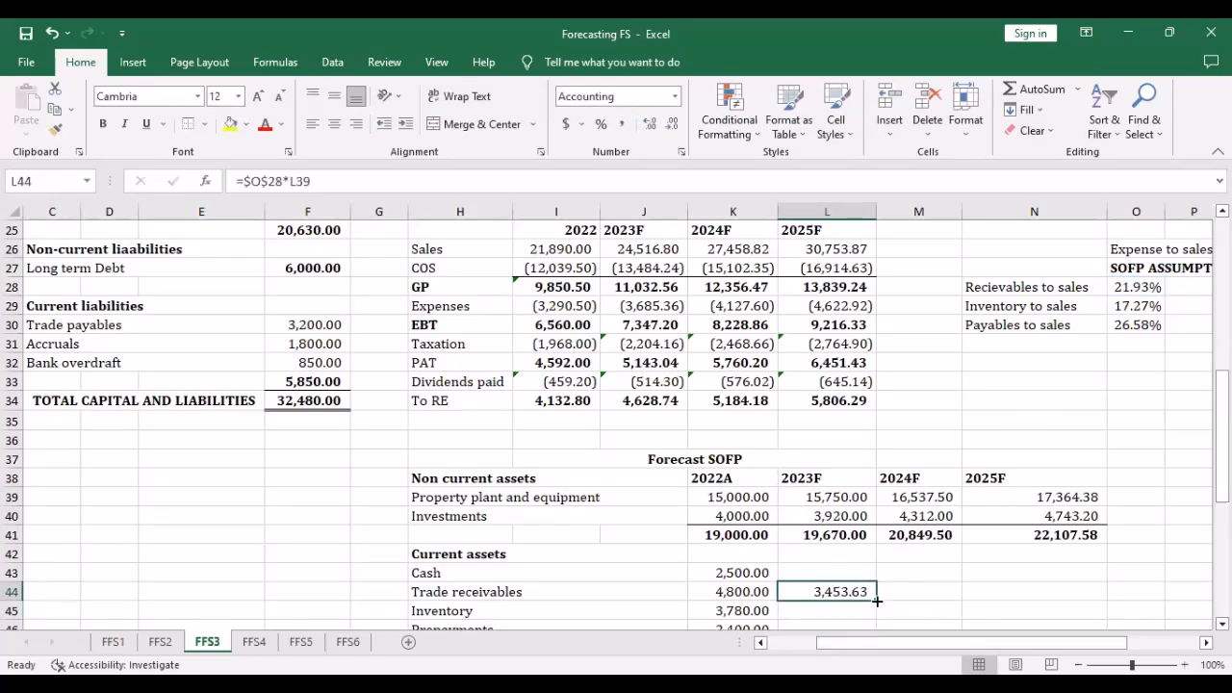
{"action": "left_click_drag", "start_coordinate": [877, 600], "coordinate": [1067, 597]}
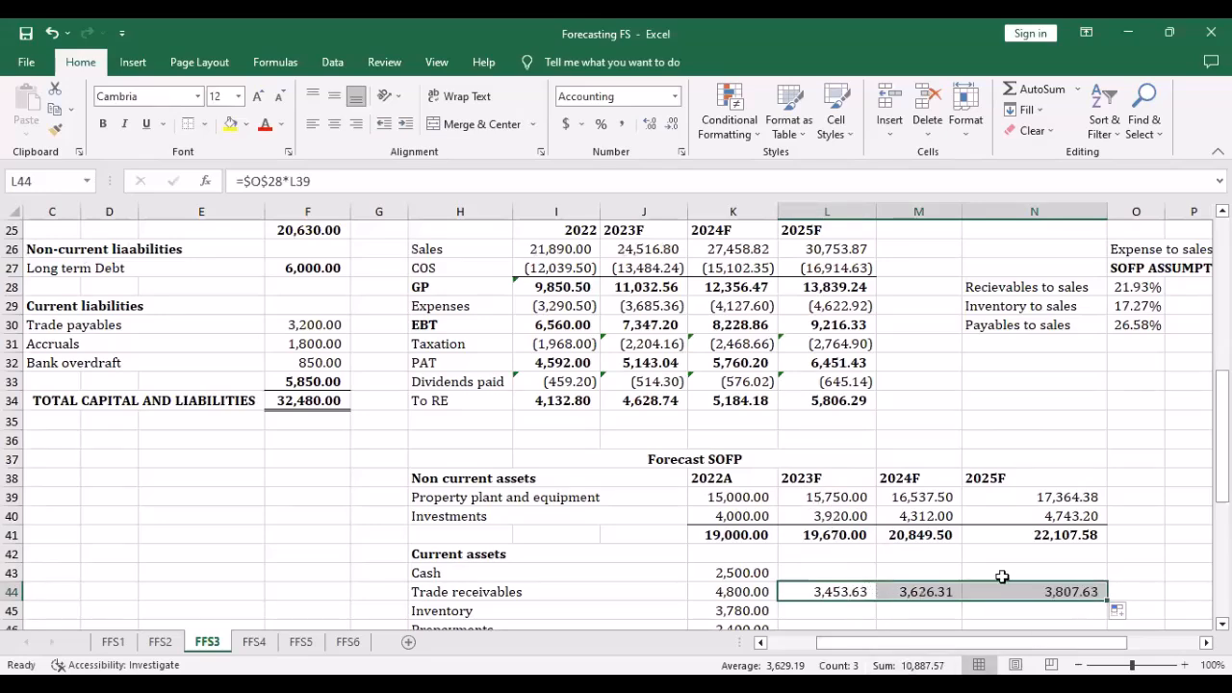
Calculate the 2023F inventory in L45 with =$O$29*L39 and fill the formula across to N45
{"action": "scroll", "coordinate": [857, 515], "scroll_direction": "up", "scroll_amount": 3}
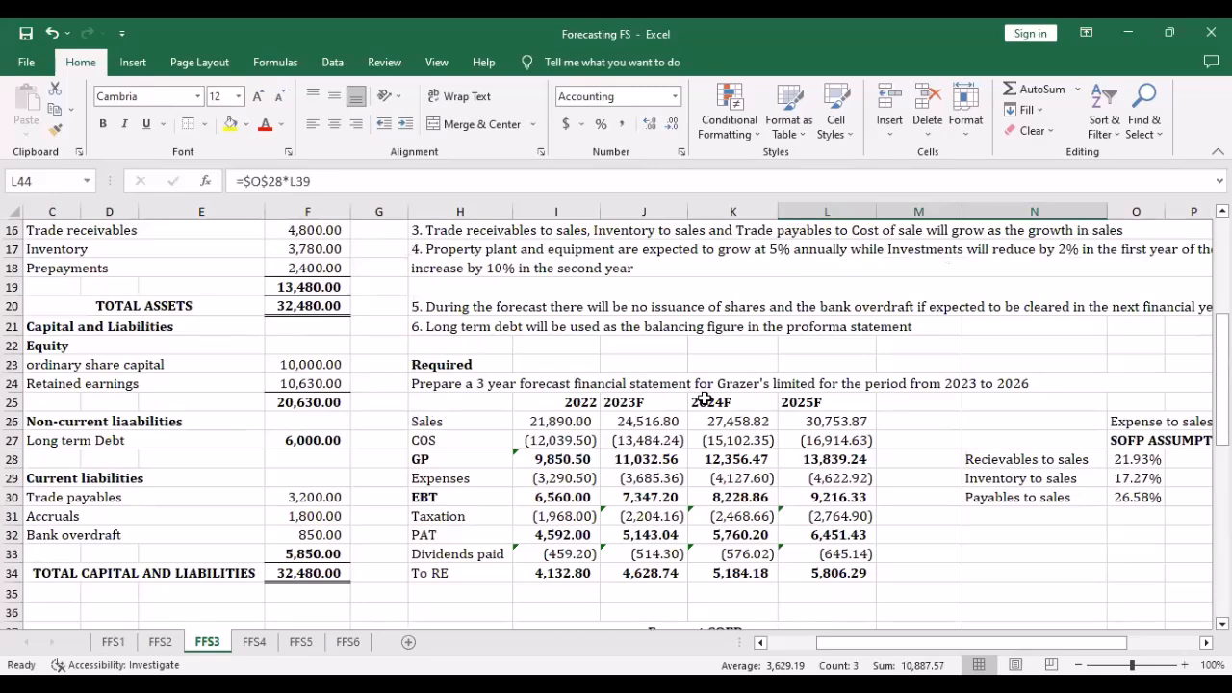
{"action": "scroll", "coordinate": [1103, 261], "scroll_direction": "up", "scroll_amount": 2}
{"action": "scroll", "coordinate": [947, 421], "scroll_direction": "down", "scroll_amount": 5}
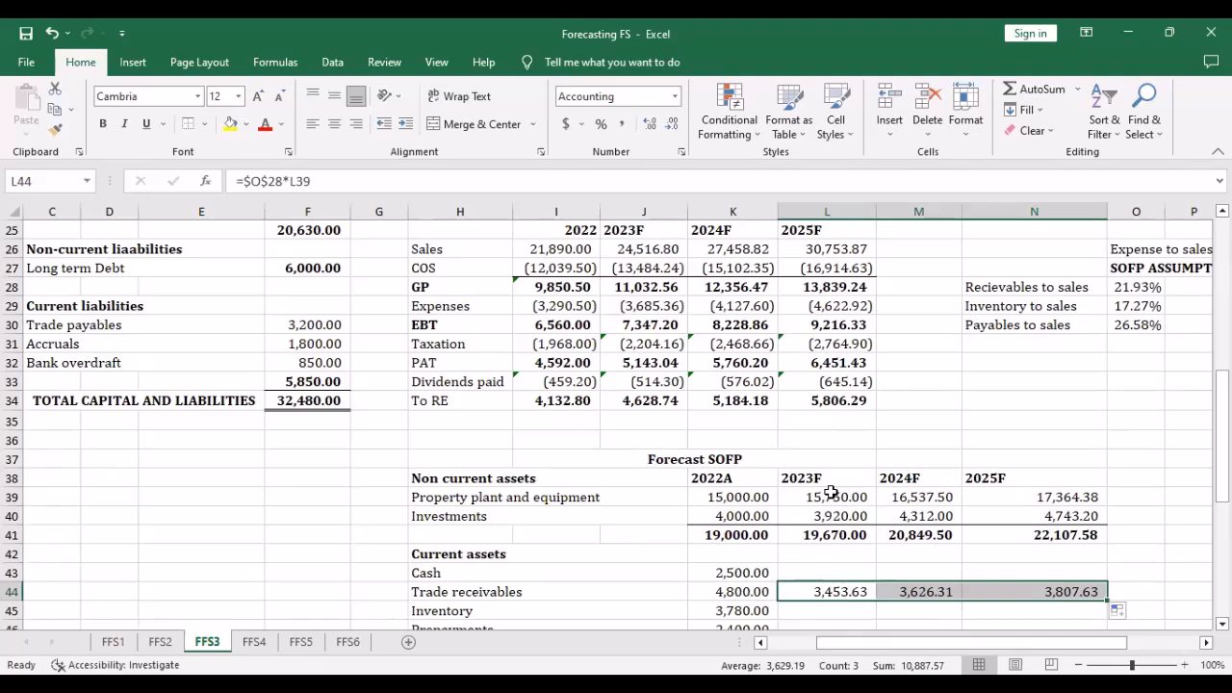
{"action": "scroll", "coordinate": [832, 496], "scroll_direction": "down", "scroll_amount": 2}
{"action": "left_click", "coordinate": [812, 498]}
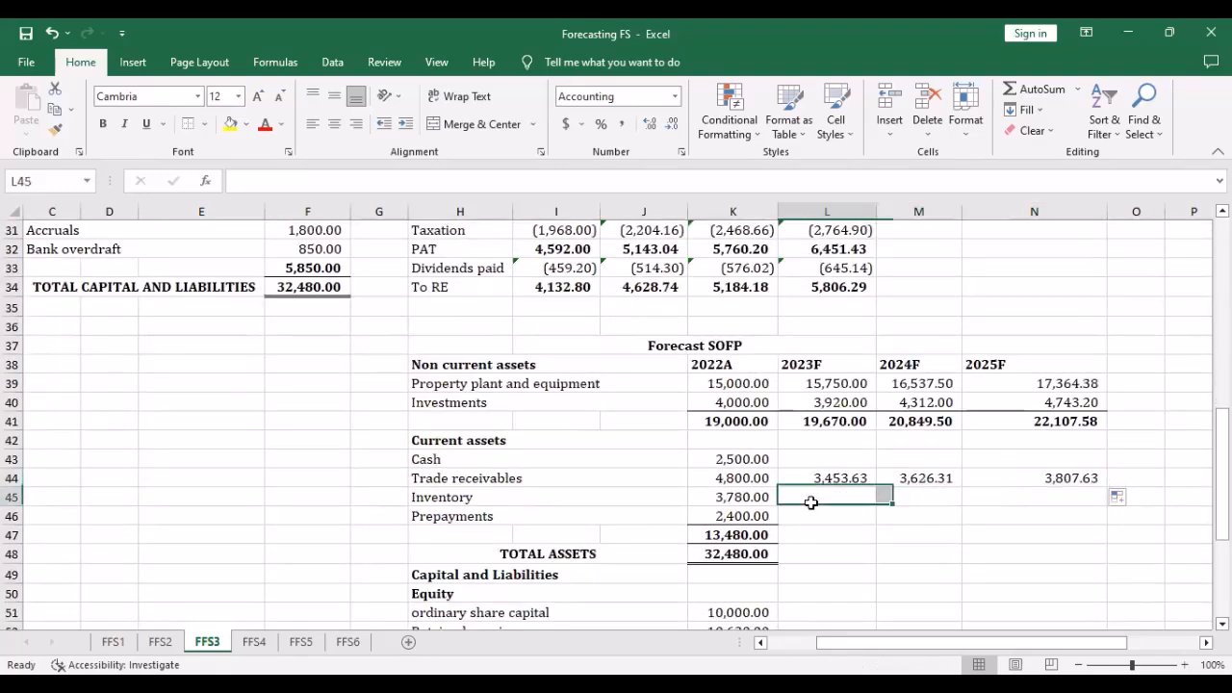
{"action": "type", "text": "="}
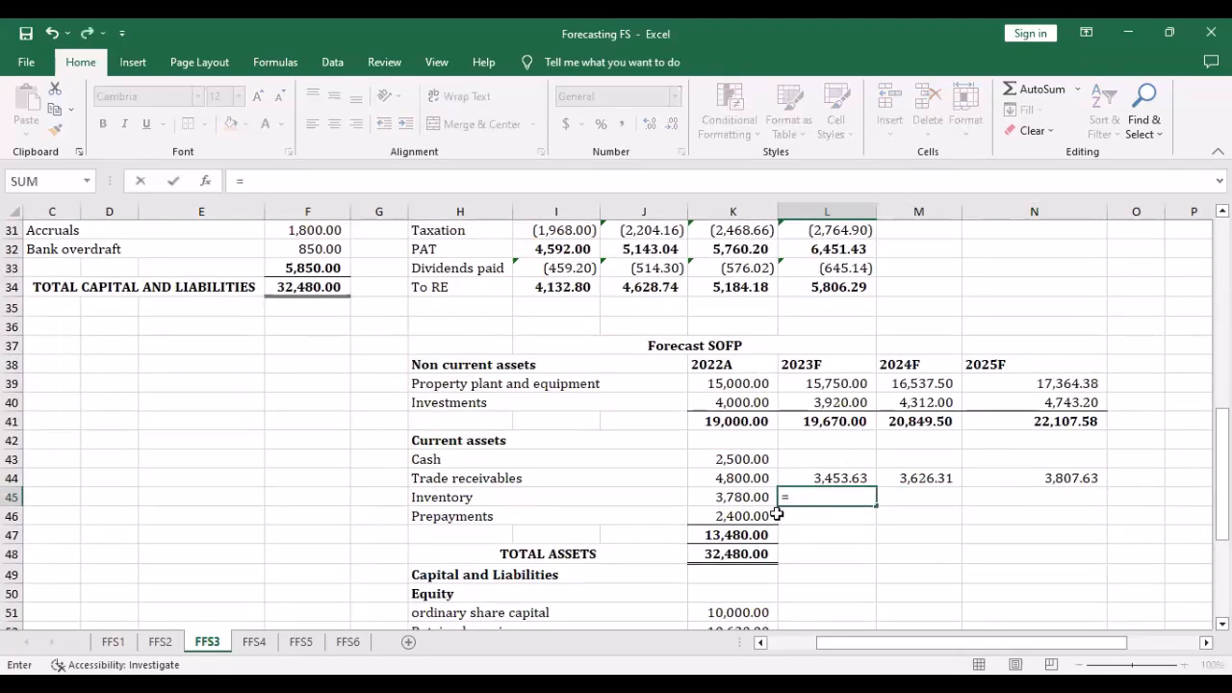
{"action": "scroll", "coordinate": [813, 404], "scroll_direction": "up", "scroll_amount": 3}
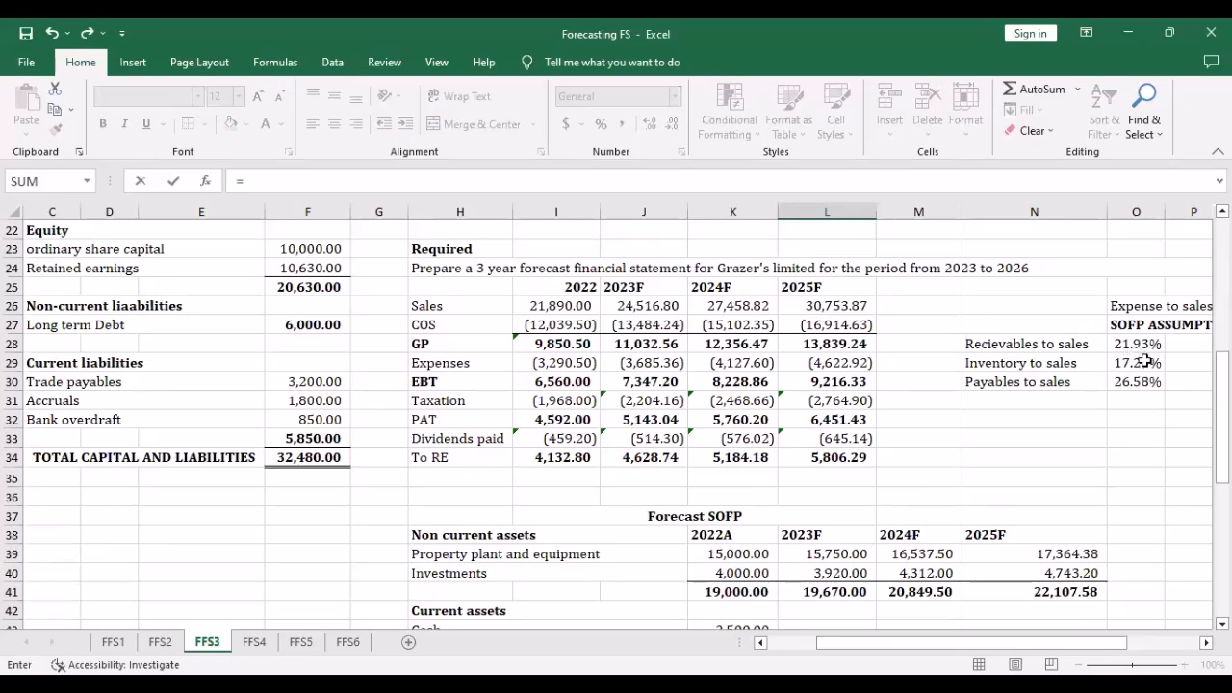
{"action": "left_click", "coordinate": [1146, 363]}
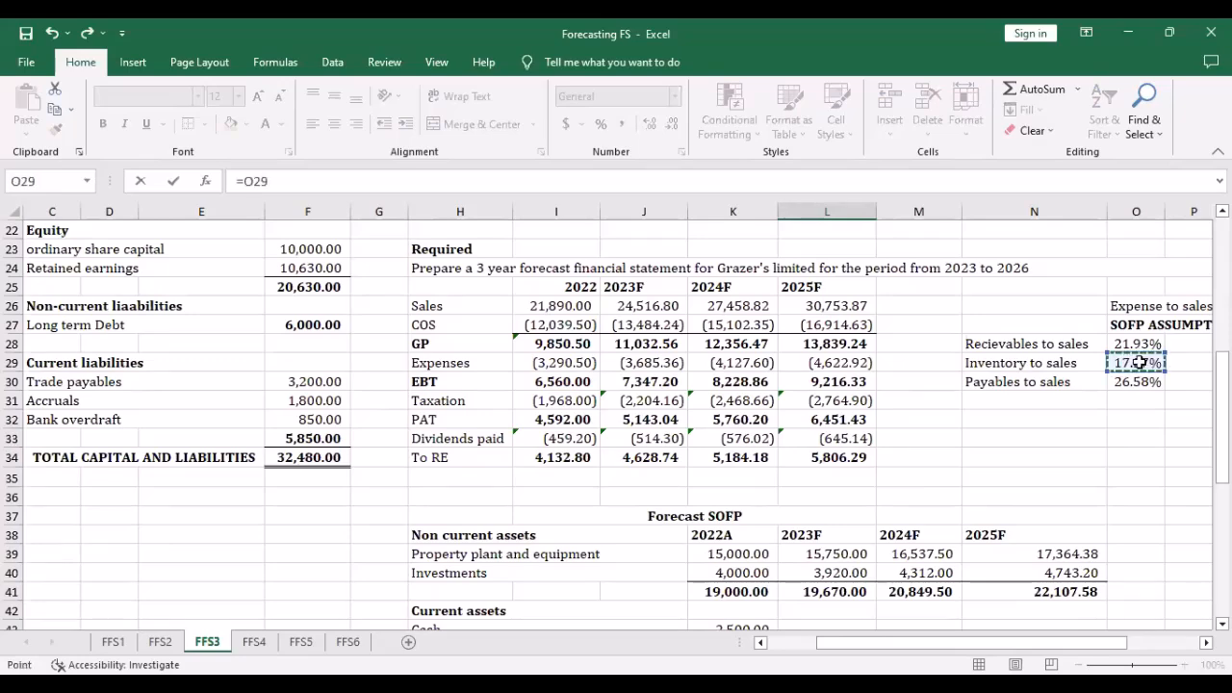
{"action": "key", "text": "F4"}
{"action": "scroll", "coordinate": [1138, 364], "scroll_direction": "down", "scroll_amount": 4}
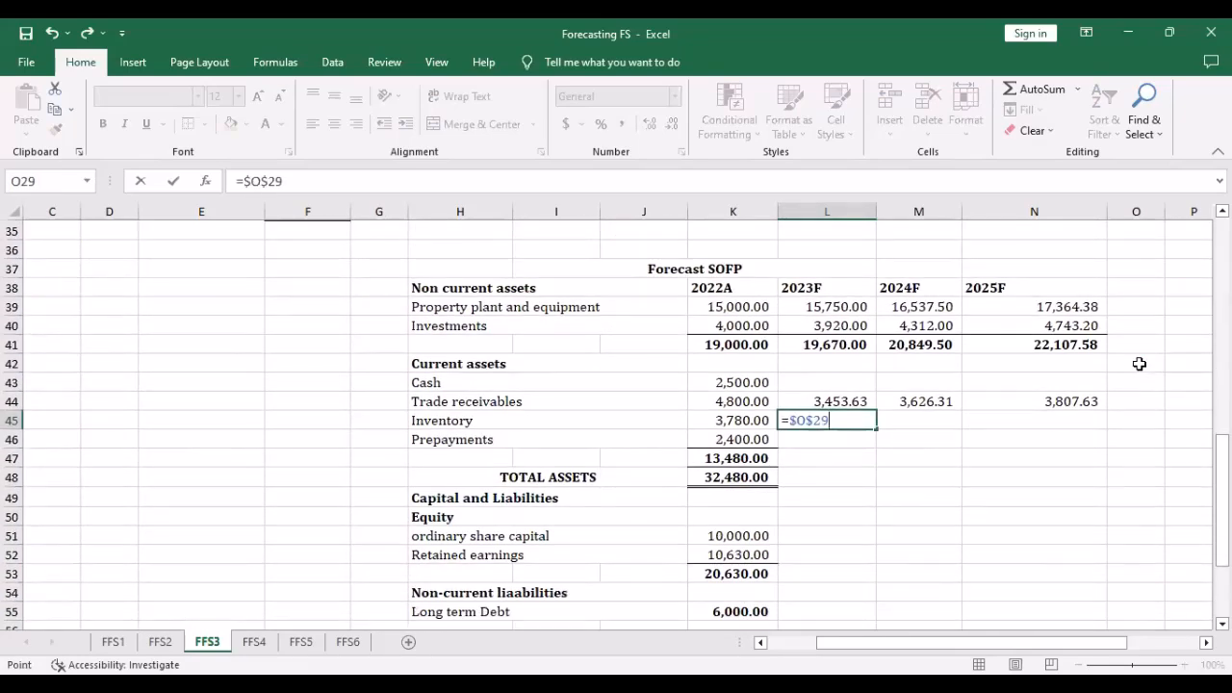
{"action": "type", "text": "*"}
{"action": "left_click", "coordinate": [846, 307]}
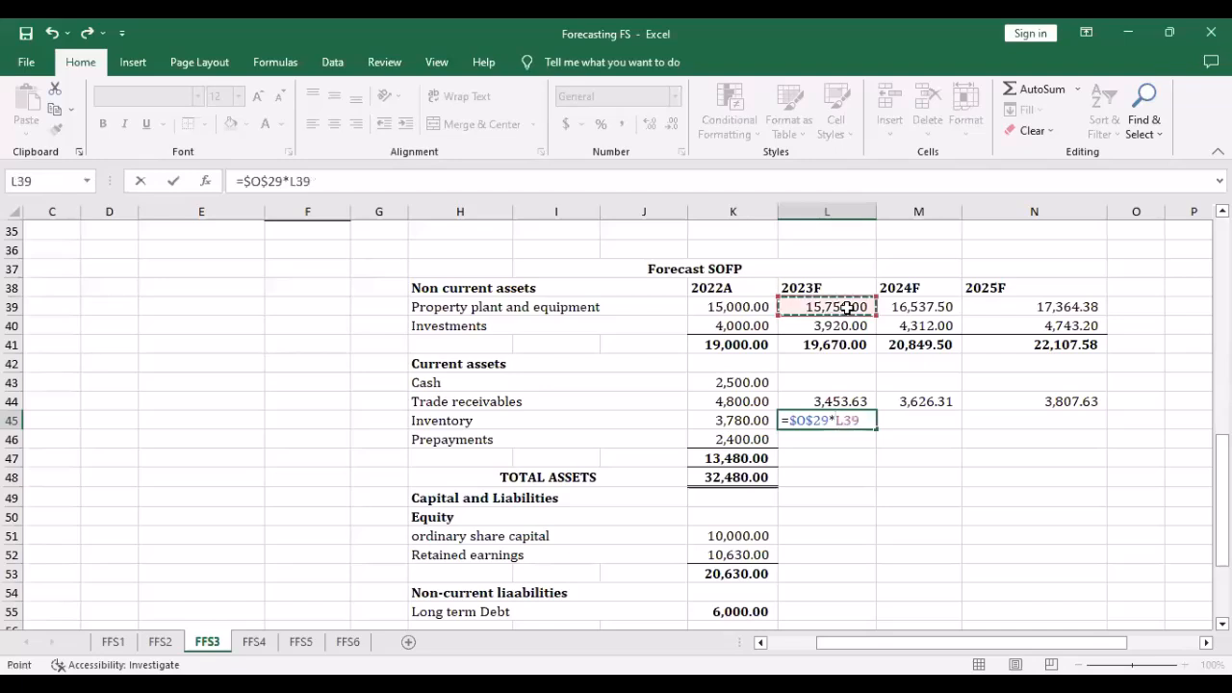
{"action": "key", "text": "Return"}
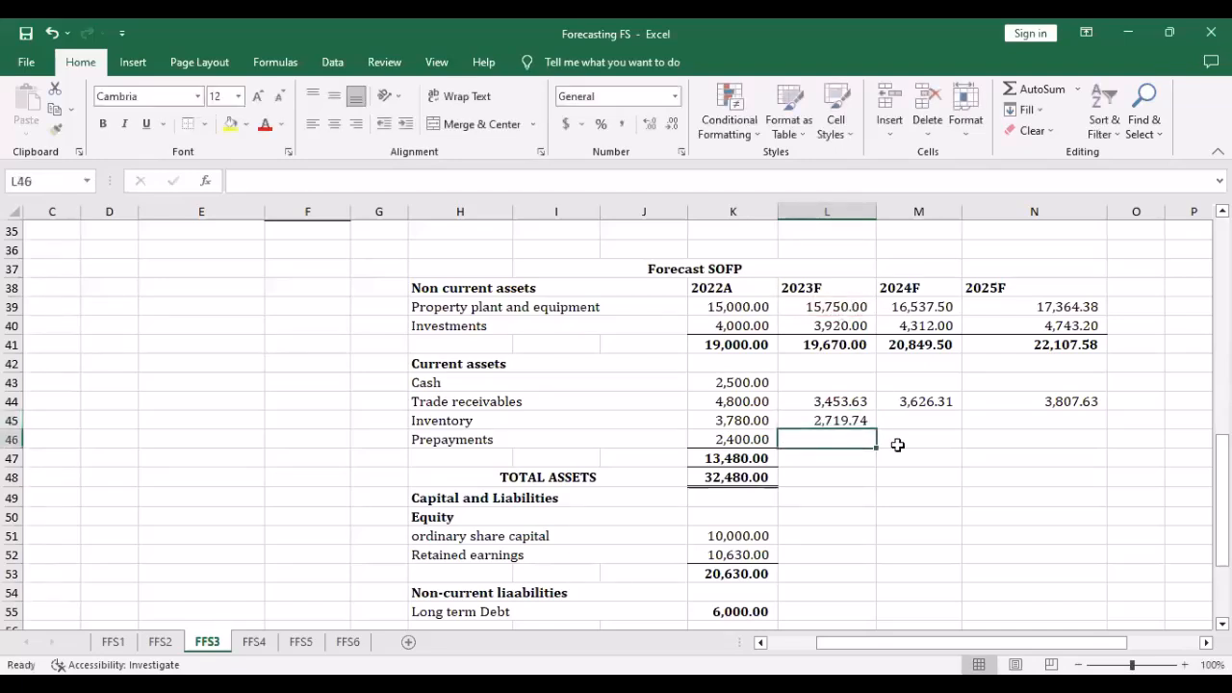
{"action": "left_click", "coordinate": [829, 420]}
{"action": "left_click_drag", "start_coordinate": [875, 429], "coordinate": [1090, 434]}
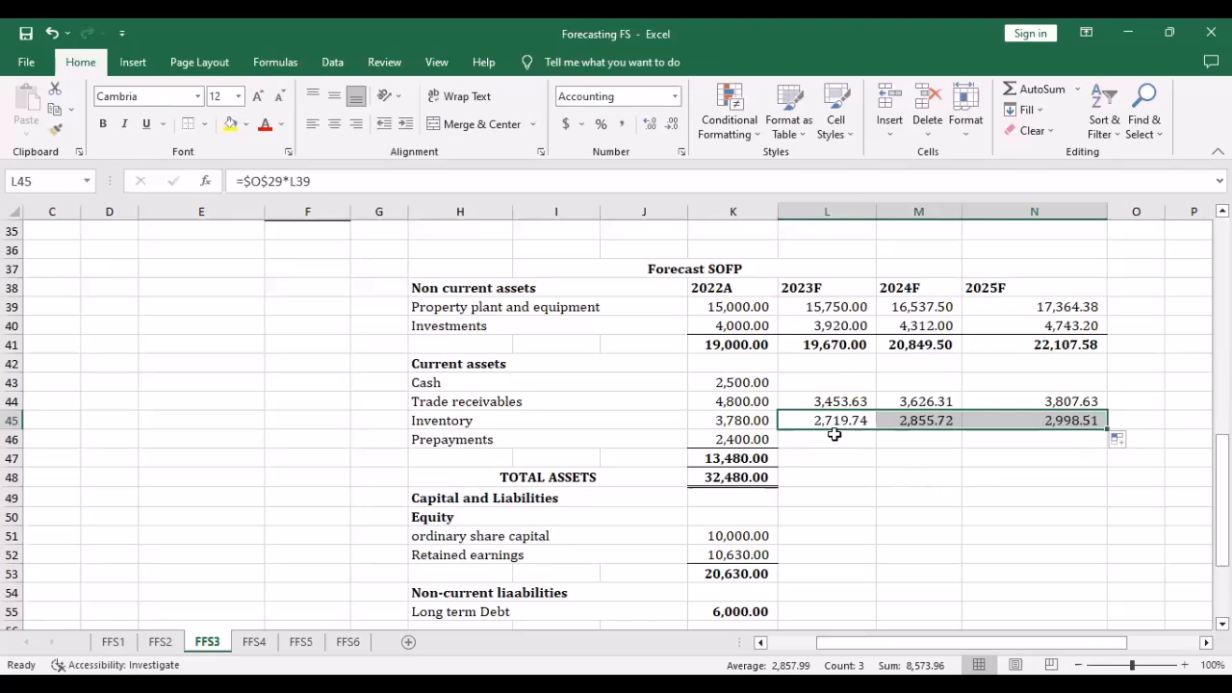
Review the written forecast assumptions, especially those on the bank overdraft and on receivables, inventory and payables growth
{"action": "scroll", "coordinate": [931, 521], "scroll_direction": "up", "scroll_amount": 8}
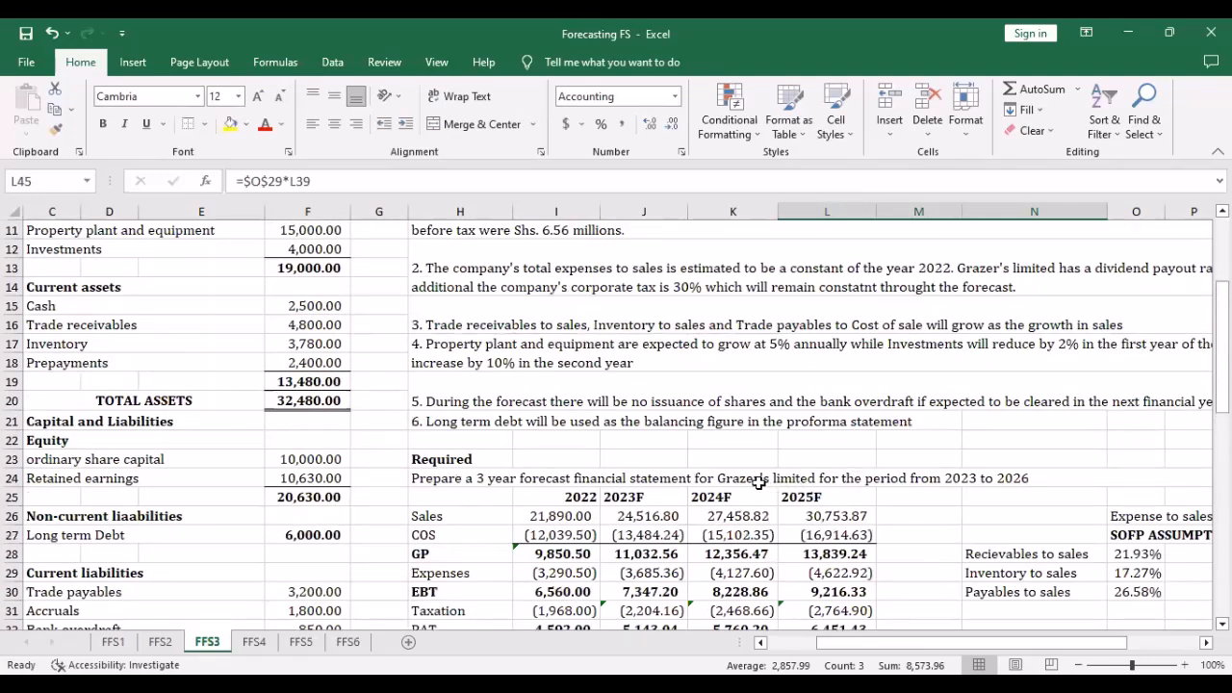
{"action": "scroll", "coordinate": [758, 483], "scroll_direction": "up", "scroll_amount": 1}
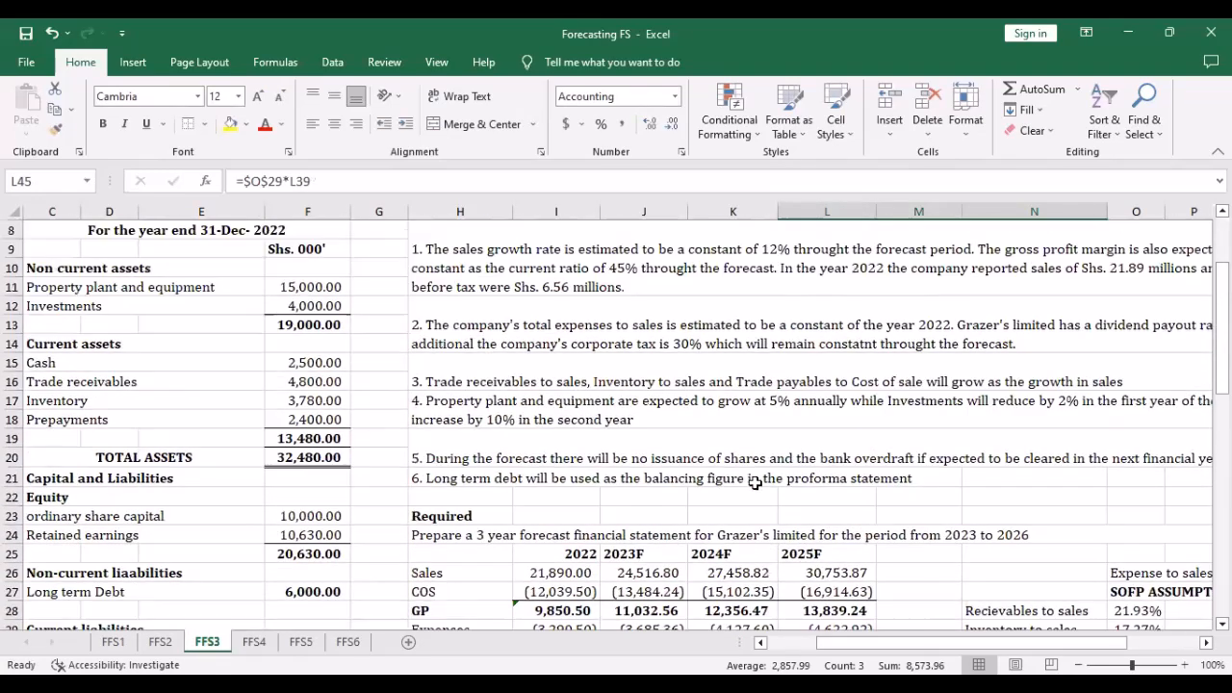
{"action": "left_click", "coordinate": [708, 456]}
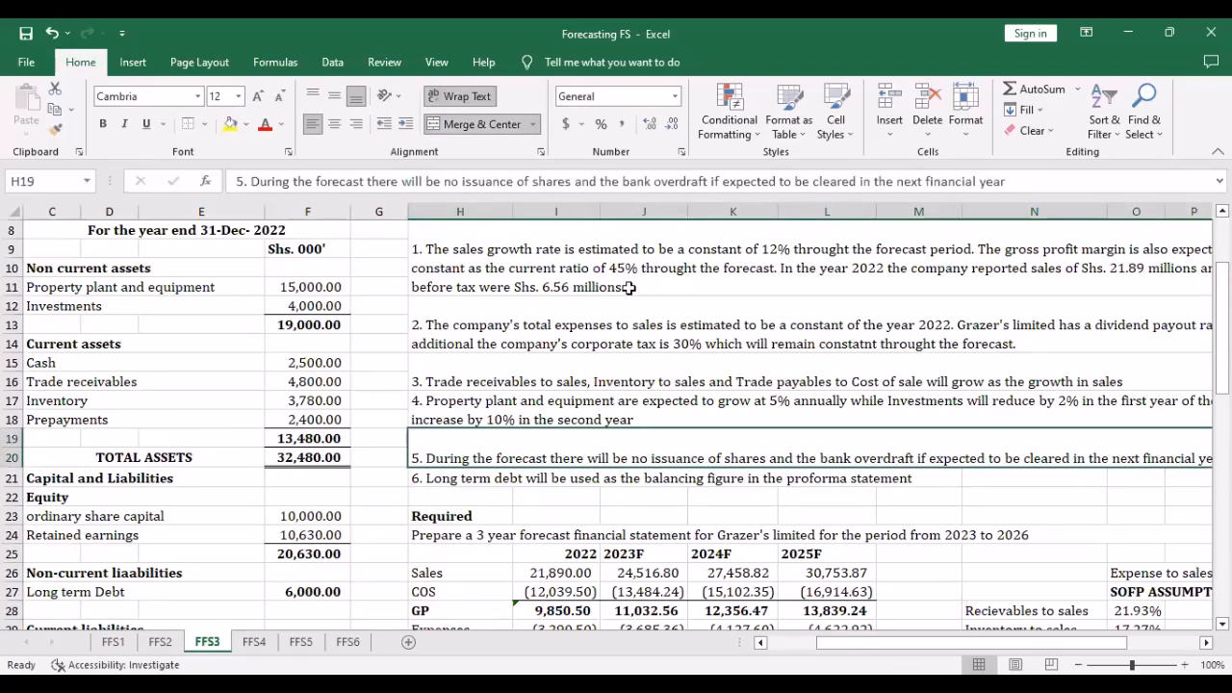
{"action": "left_click", "coordinate": [719, 372]}
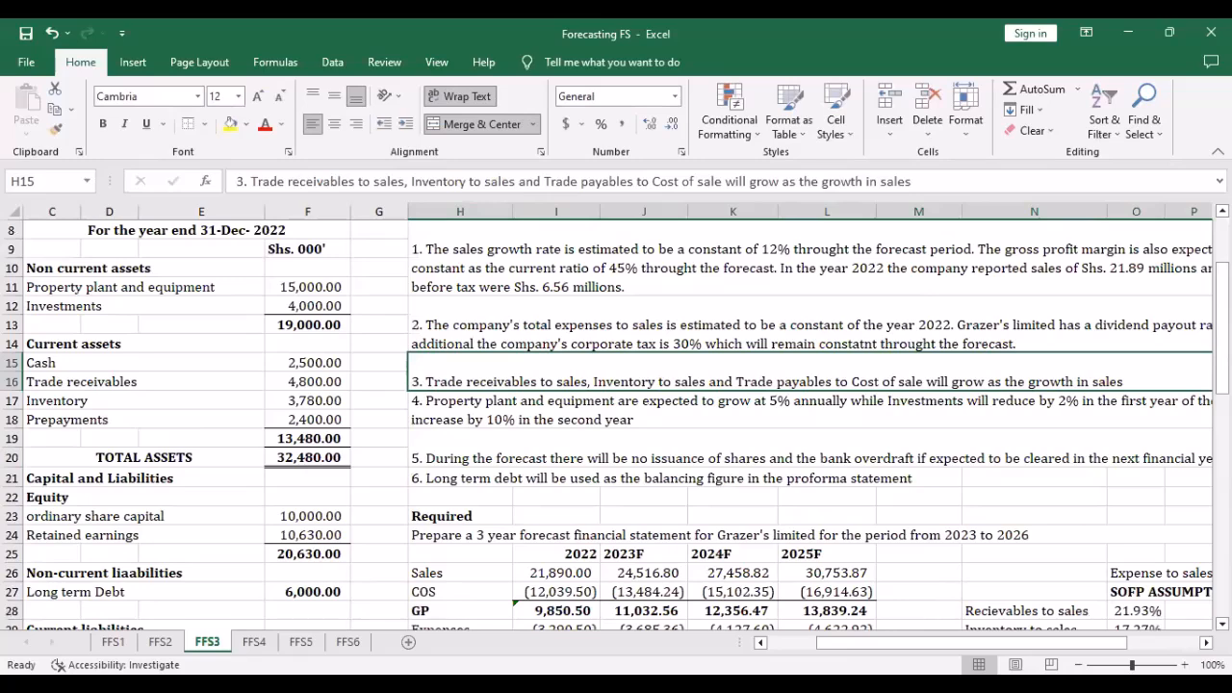
{"action": "scroll", "coordinate": [450, 409], "scroll_direction": "right", "scroll_amount": 4}
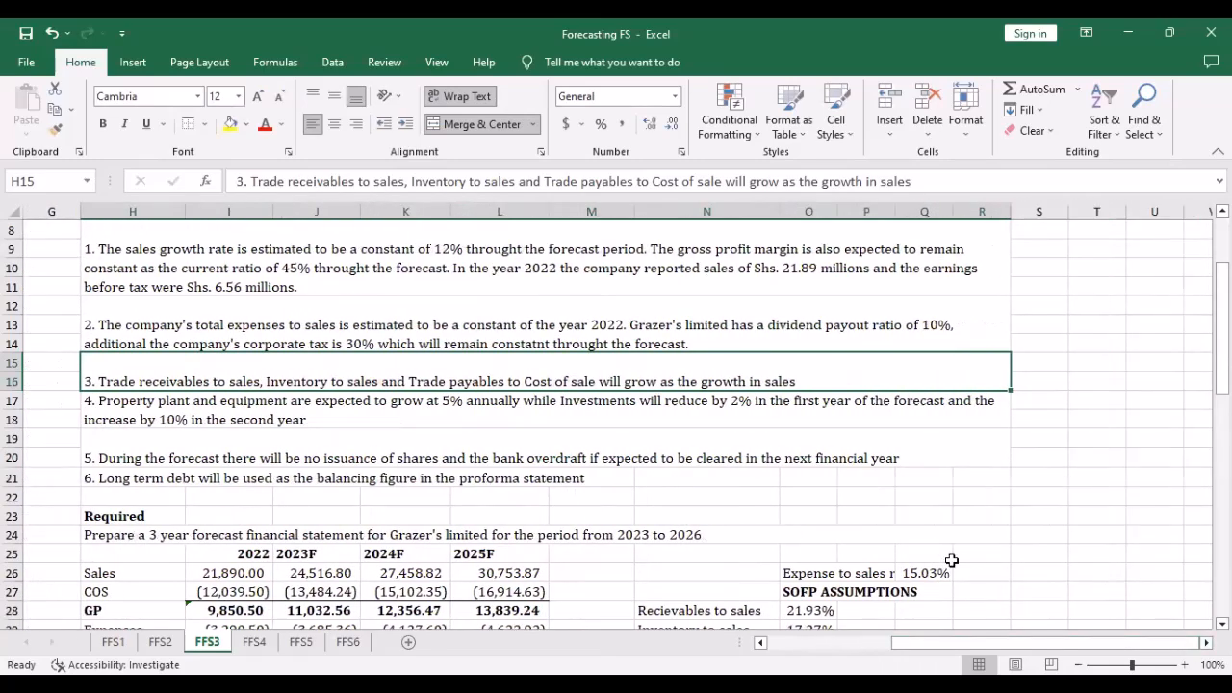
Carry the 2022A ordinary share capital into 2023F with =K51 and fill the formula across to 2025F
{"action": "left_click", "coordinate": [449, 408]}
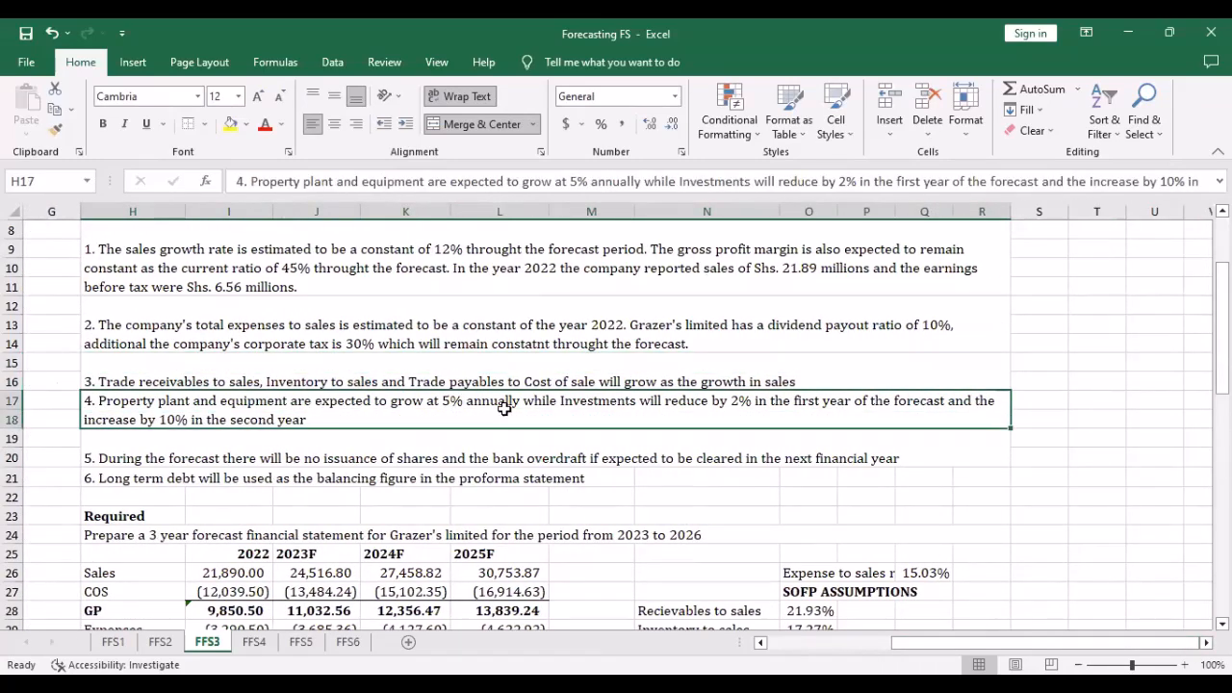
{"action": "left_click", "coordinate": [162, 455]}
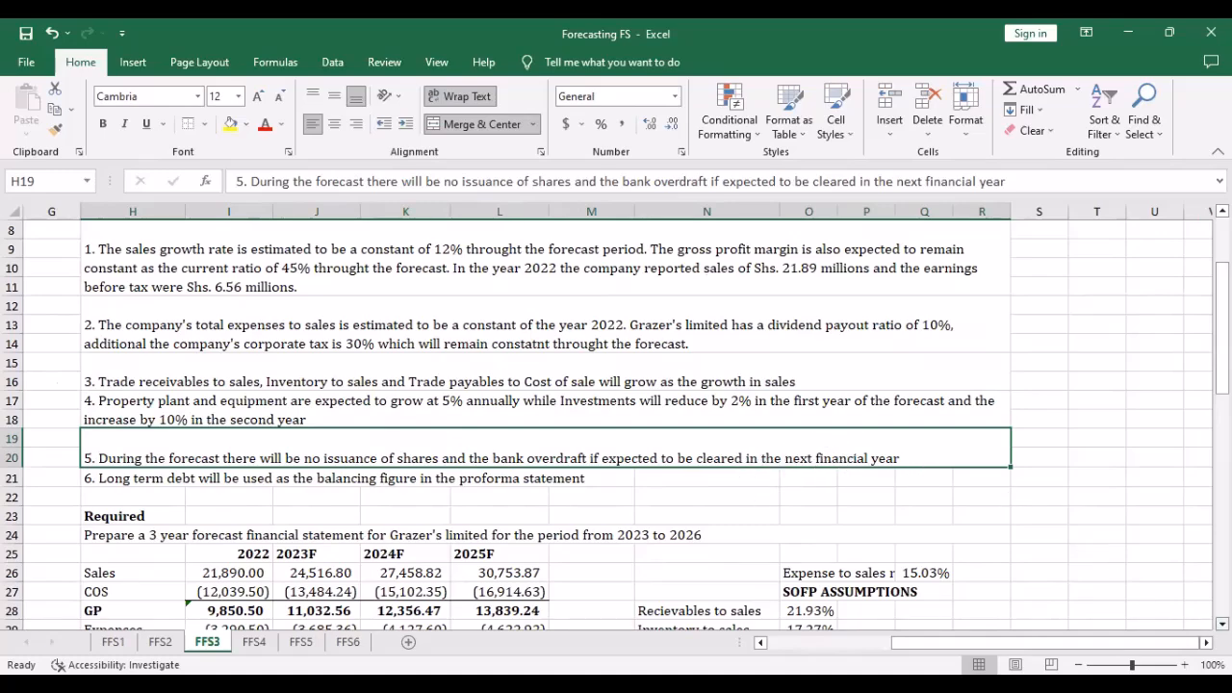
{"action": "scroll", "coordinate": [616, 423], "scroll_direction": "down", "scroll_amount": 8}
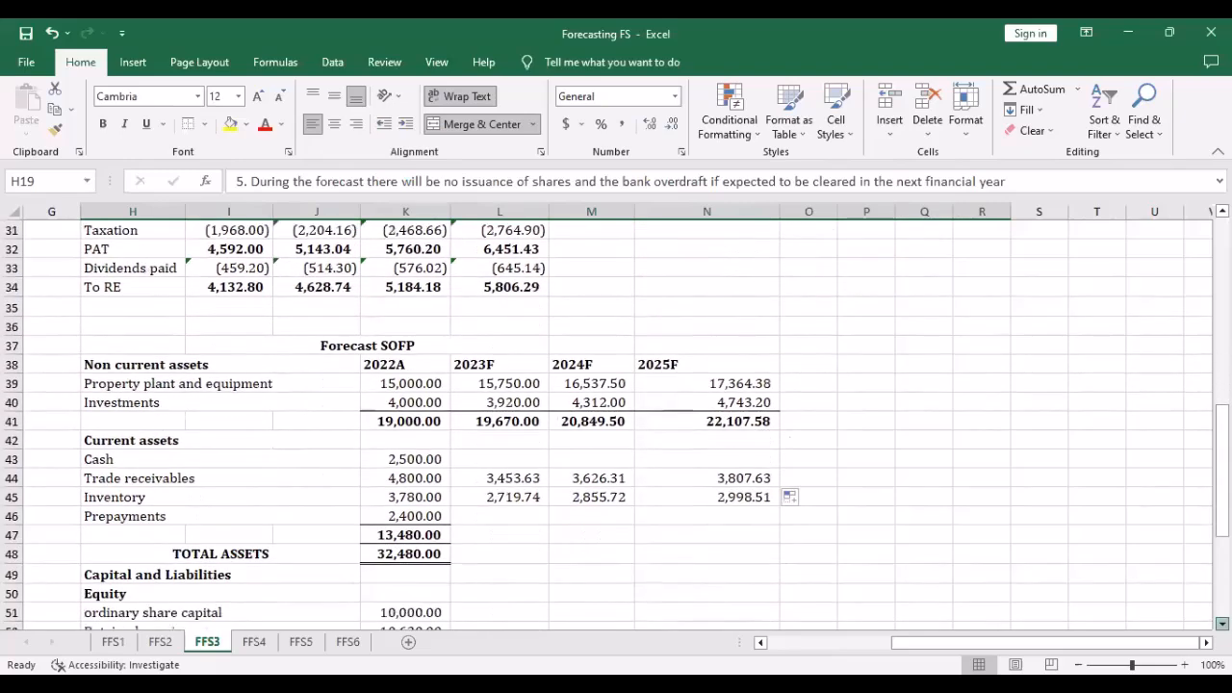
{"action": "scroll", "coordinate": [616, 424], "scroll_direction": "down", "scroll_amount": 3}
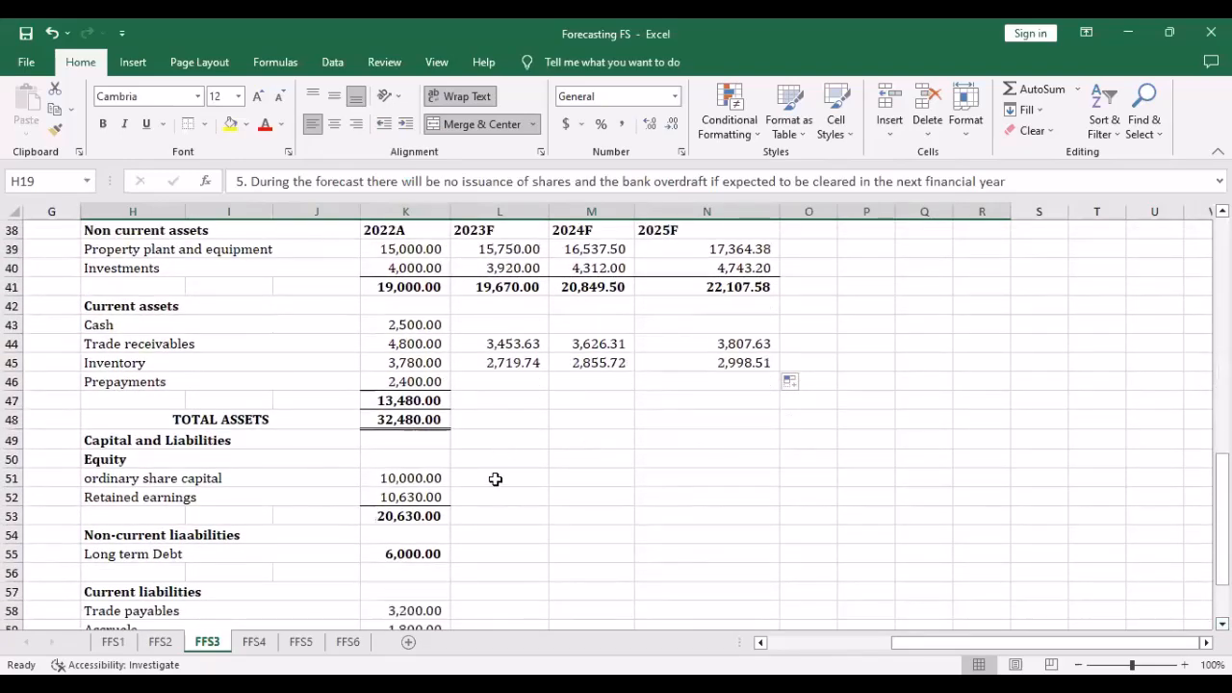
{"action": "left_click", "coordinate": [485, 481]}
{"action": "type", "text": "="}
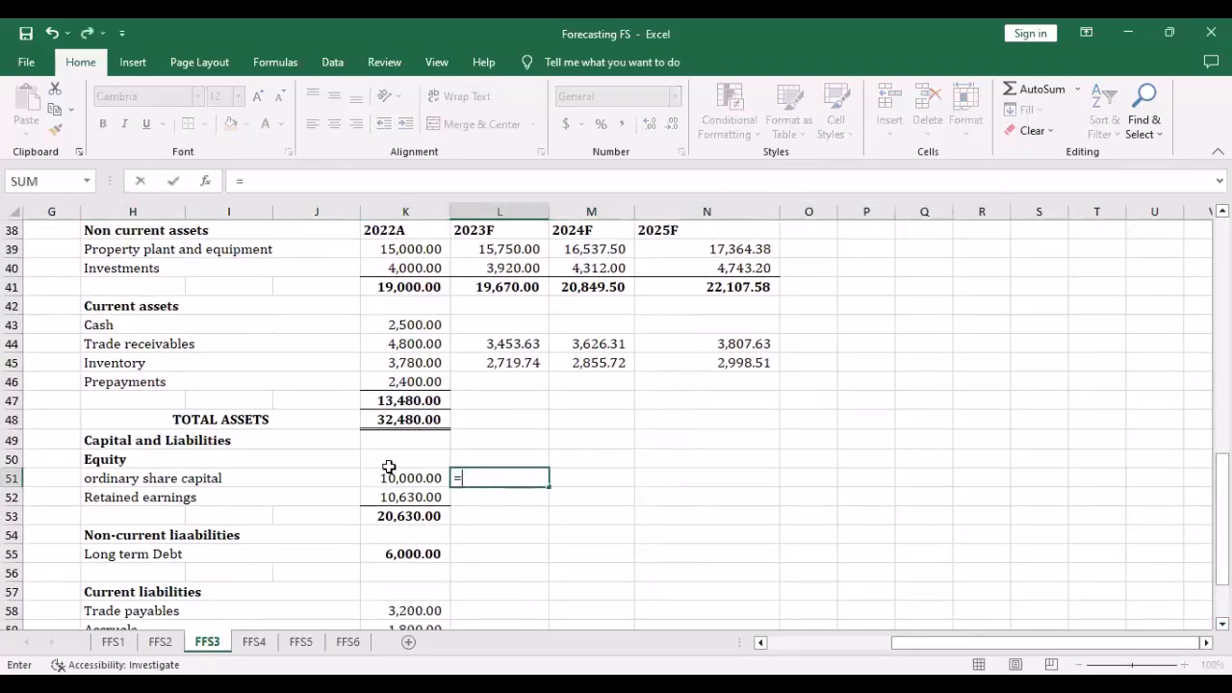
{"action": "left_click", "coordinate": [392, 479]}
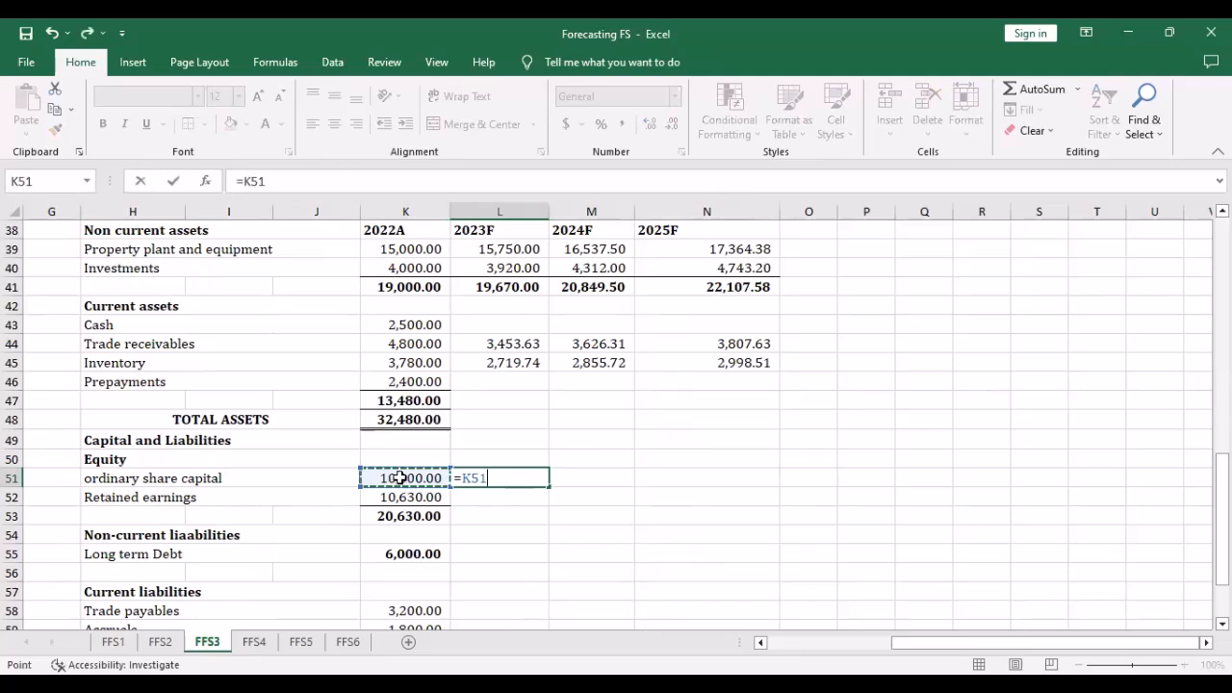
{"action": "key", "text": "Return"}
{"action": "left_click", "coordinate": [505, 471]}
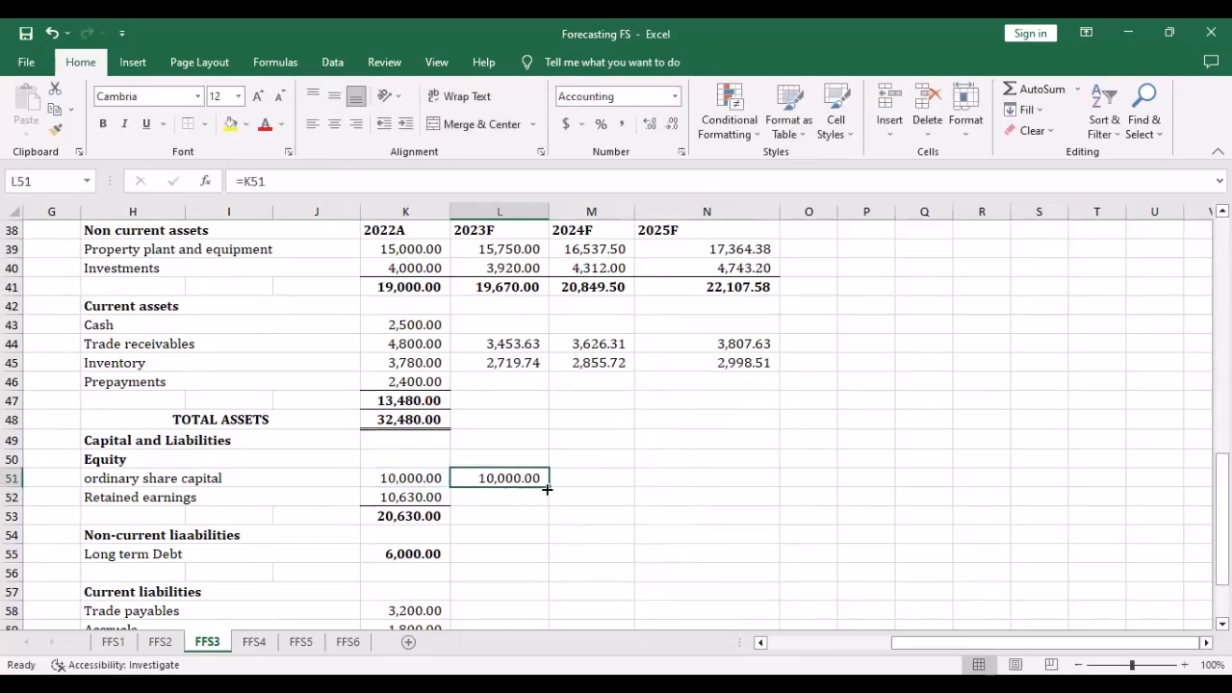
{"action": "left_click_drag", "start_coordinate": [550, 487], "coordinate": [751, 501]}
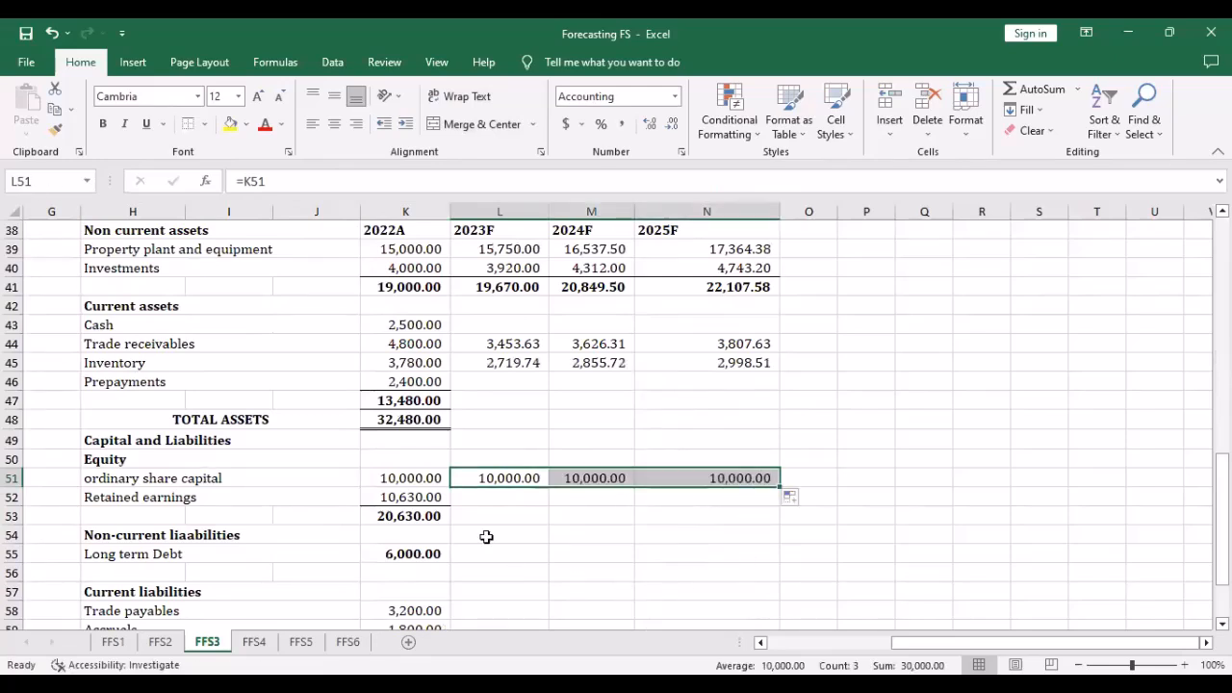
Calculate 2023F retained earnings in L52 as =K52+J34 and fill the formula across to 2025F
{"action": "left_click", "coordinate": [479, 497]}
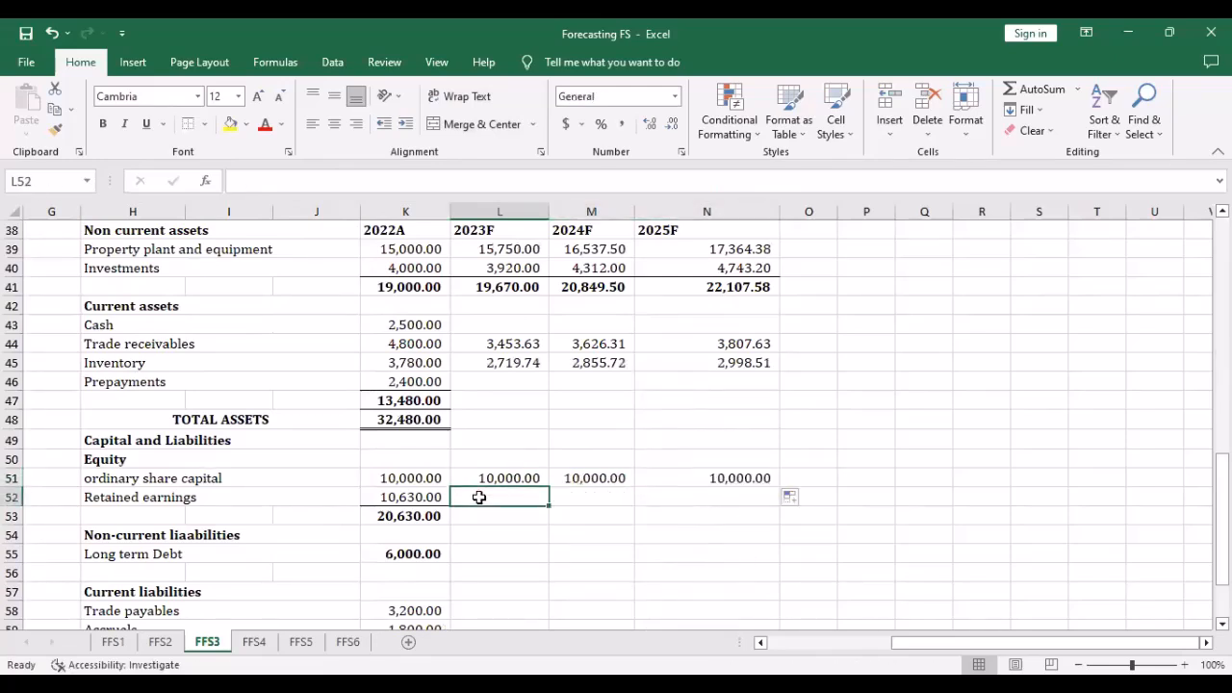
{"action": "type", "text": "="}
{"action": "left_click", "coordinate": [435, 495]}
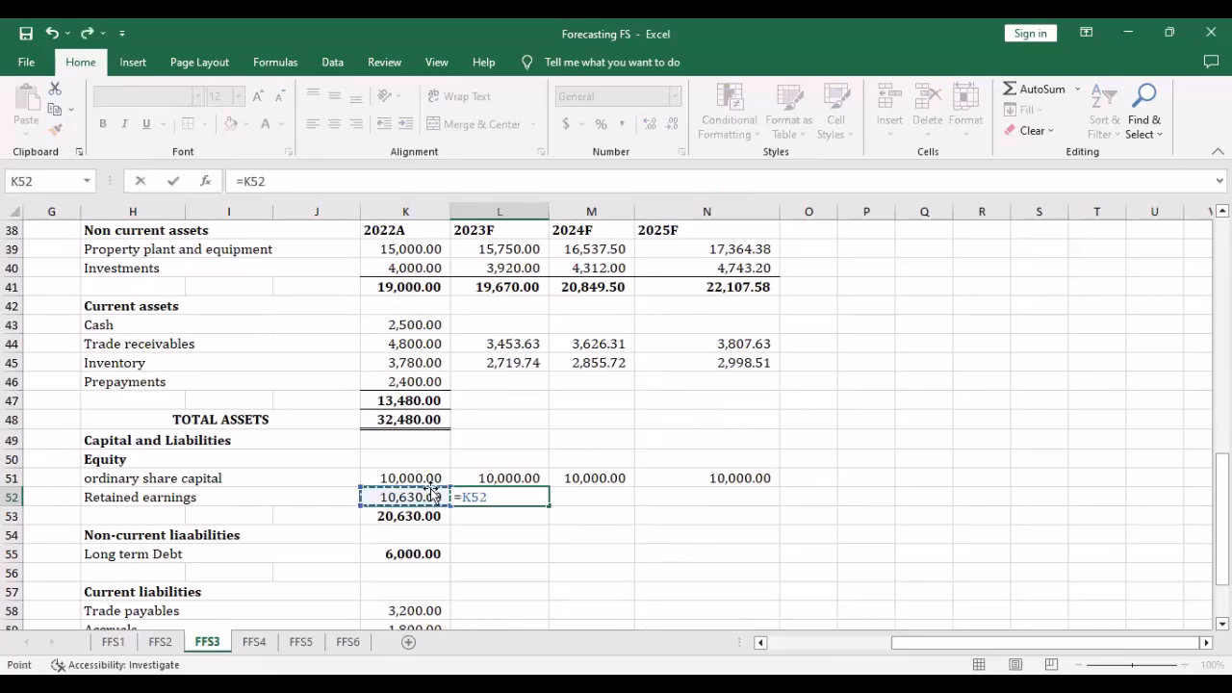
{"action": "type", "text": "+"}
{"action": "scroll", "coordinate": [468, 402], "scroll_direction": "up", "scroll_amount": 4}
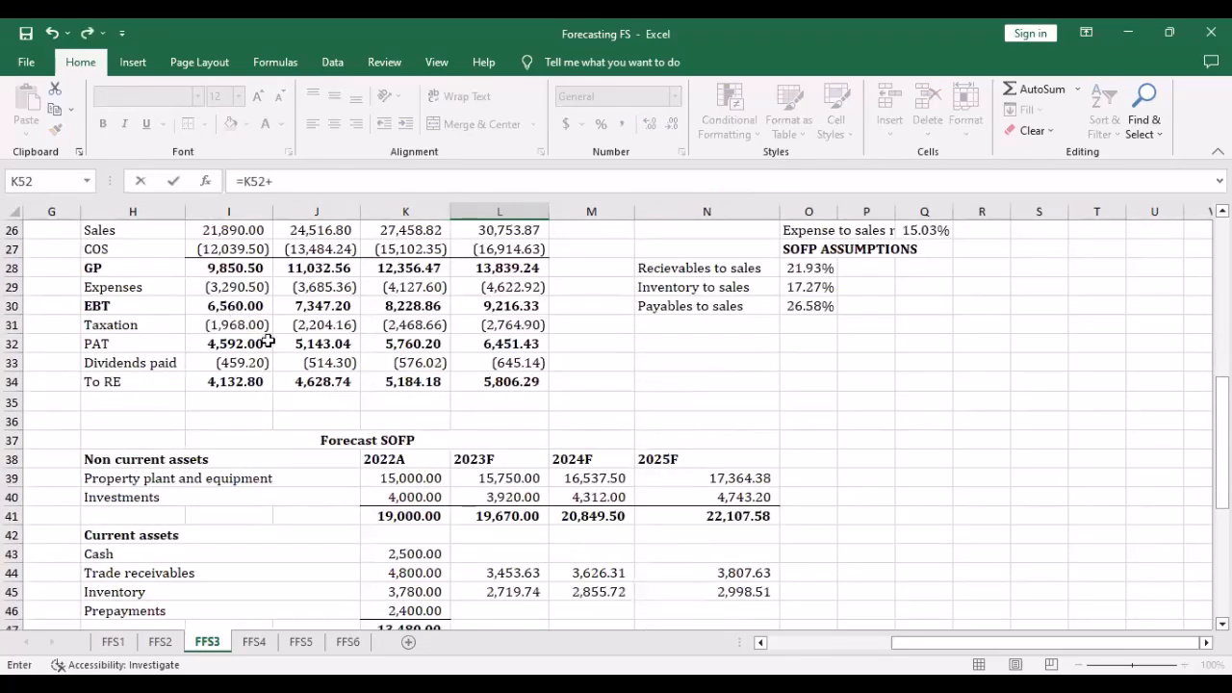
{"action": "scroll", "coordinate": [294, 278], "scroll_direction": "up", "scroll_amount": 1}
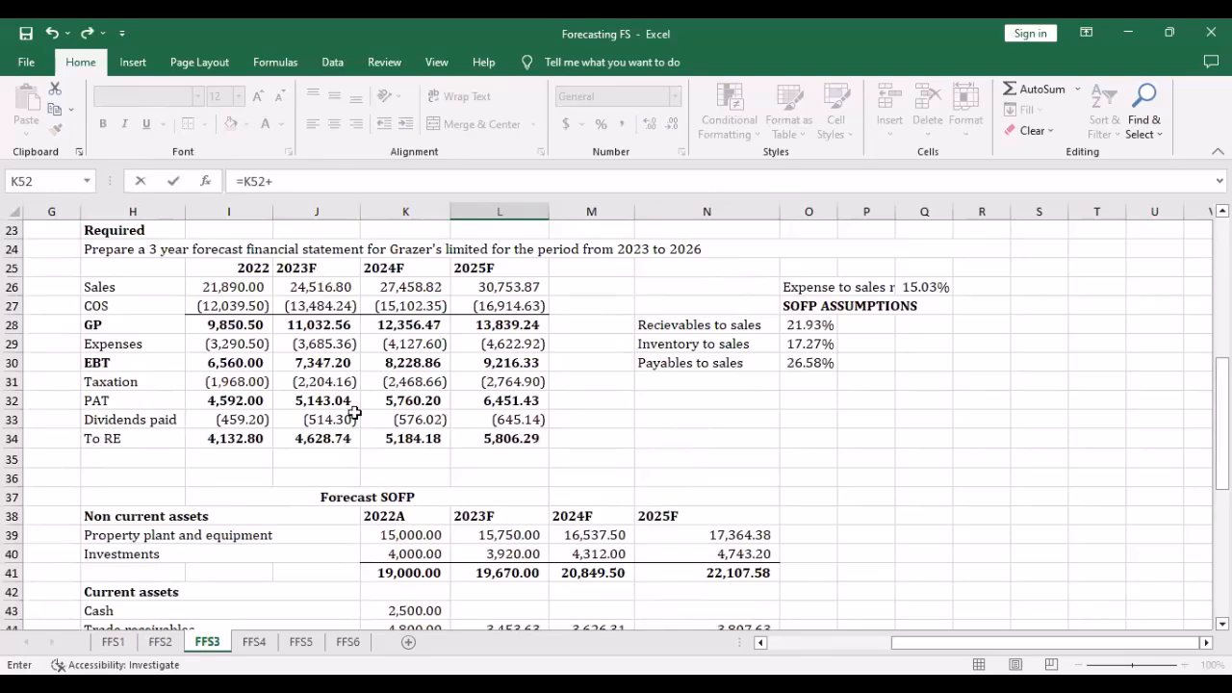
{"action": "left_click", "coordinate": [324, 441]}
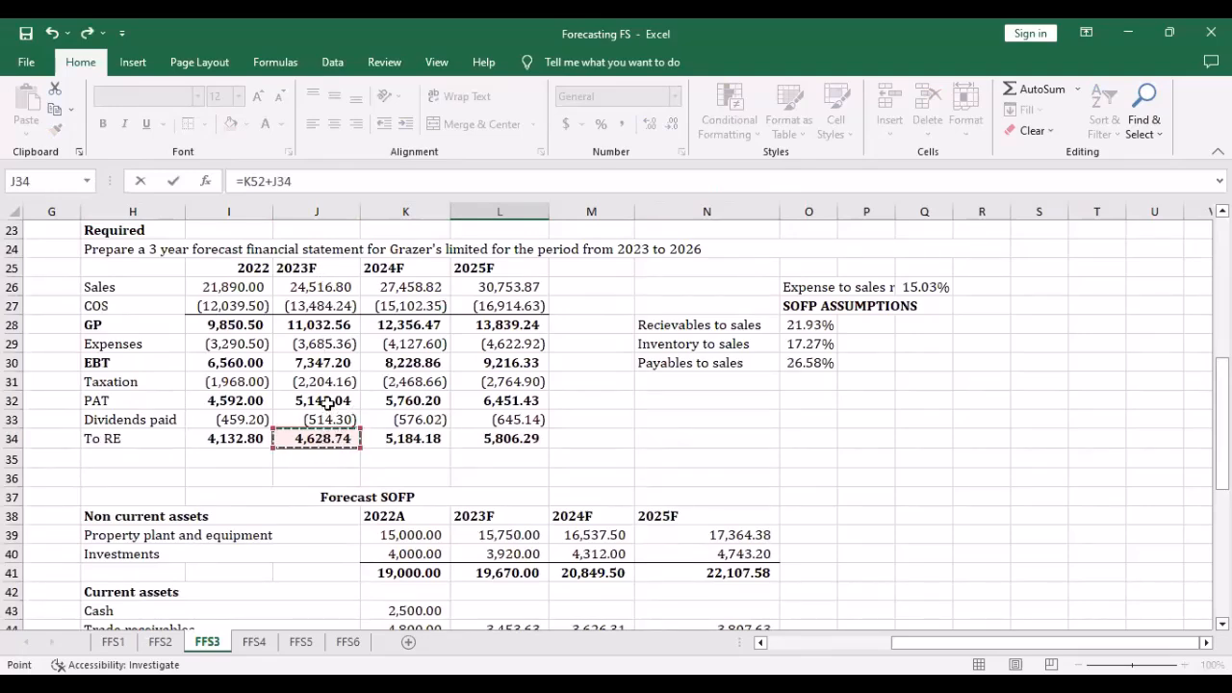
{"action": "key", "text": "Return"}
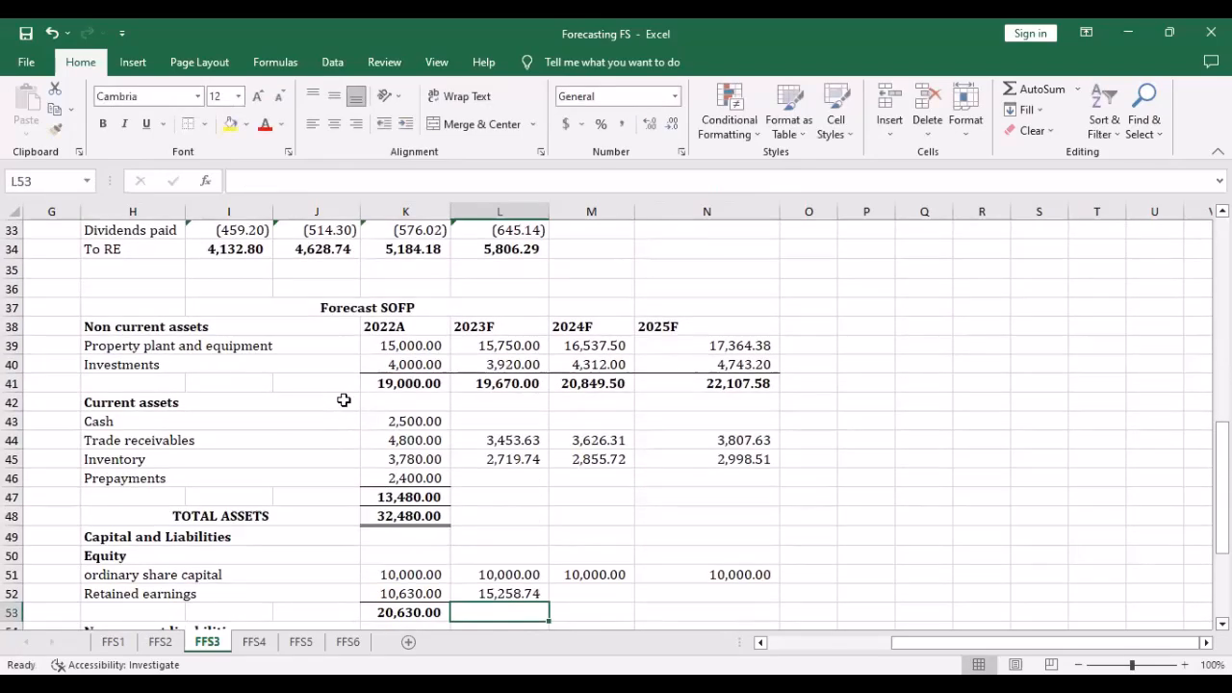
{"action": "left_click", "coordinate": [531, 593]}
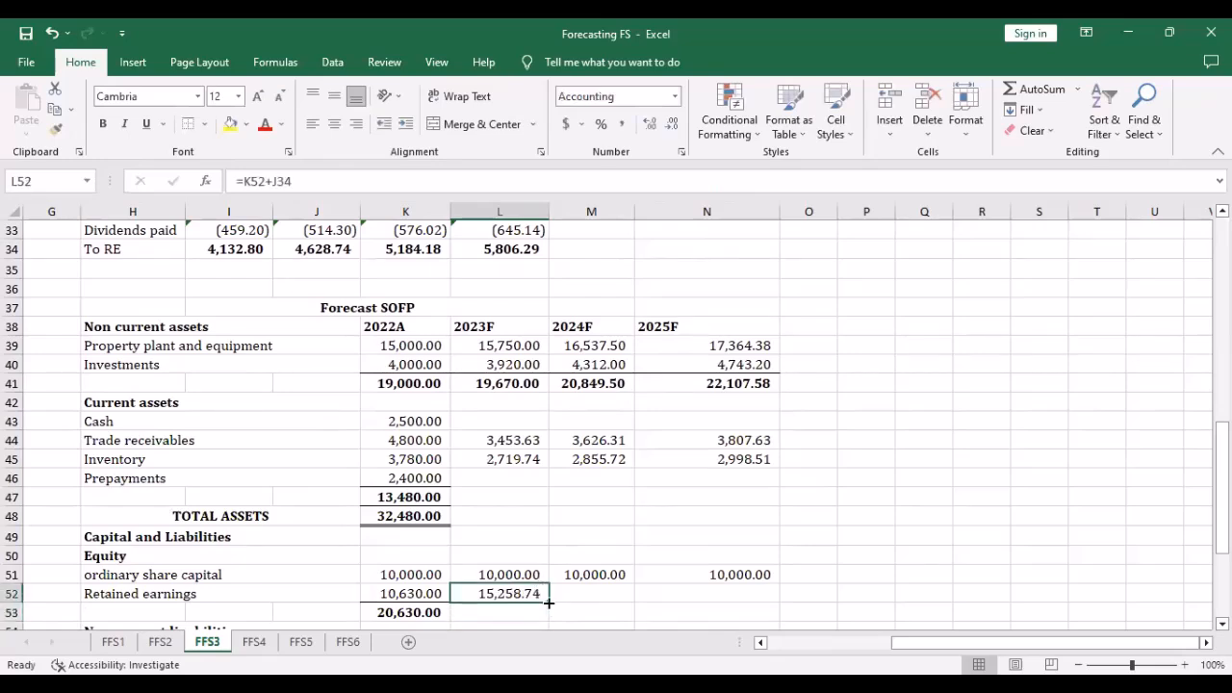
{"action": "left_click_drag", "start_coordinate": [547, 602], "coordinate": [767, 596]}
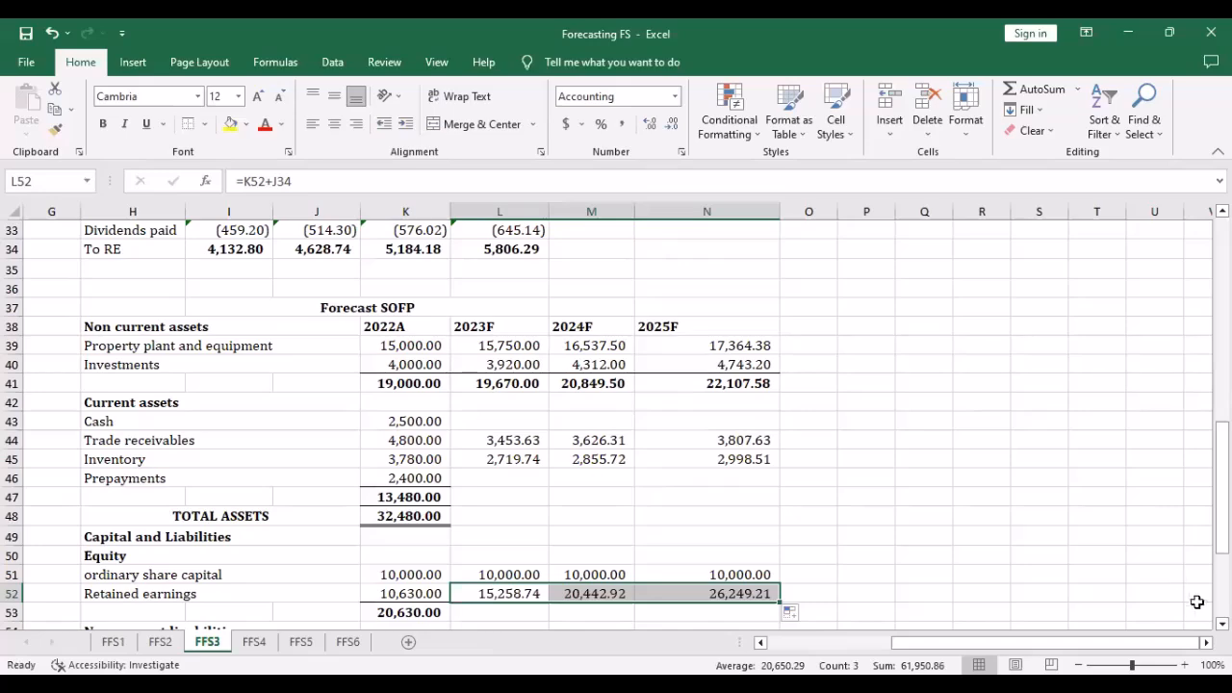
Extend the 2022A total equity formula in K53 across the 2023F to 2025F columns
{"action": "scroll", "coordinate": [976, 578], "scroll_direction": "down", "scroll_amount": 2}
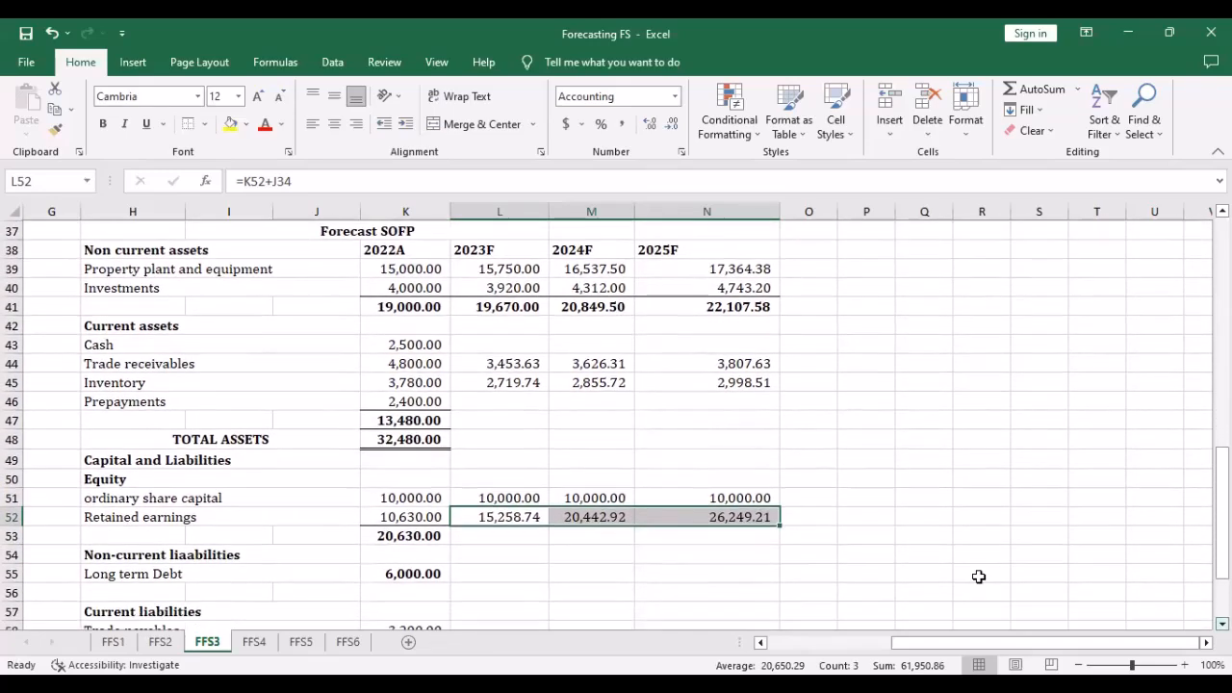
{"action": "left_click", "coordinate": [420, 535]}
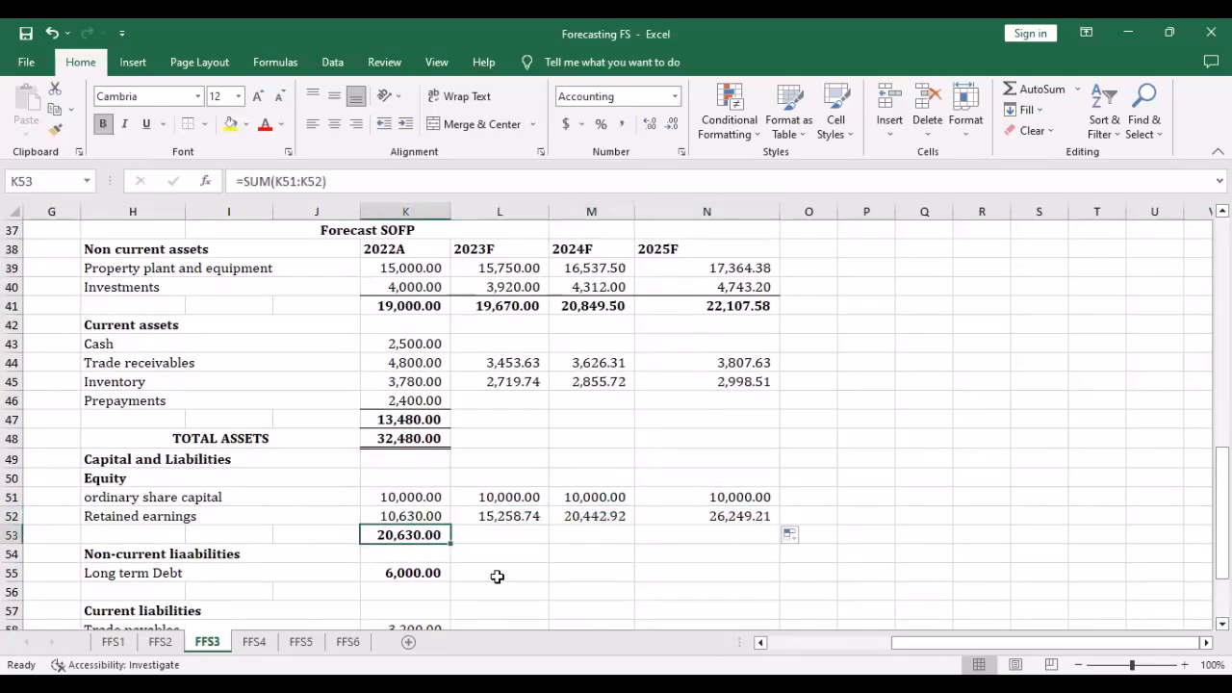
{"action": "left_click_drag", "start_coordinate": [450, 543], "coordinate": [756, 544]}
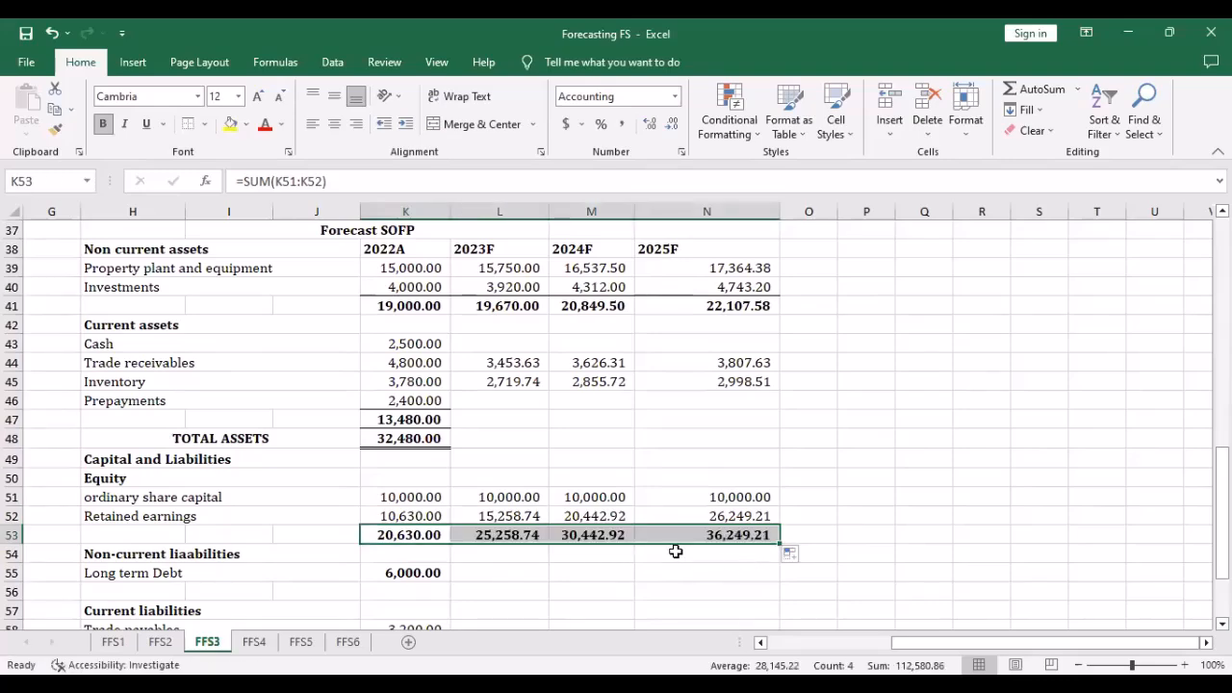
Calculate 2023F trade payables in L58 as =$O$30*-I27, keeping the payables ratio reference absolute
{"action": "scroll", "coordinate": [602, 561], "scroll_direction": "down", "scroll_amount": 2}
{"action": "left_click", "coordinate": [506, 521]}
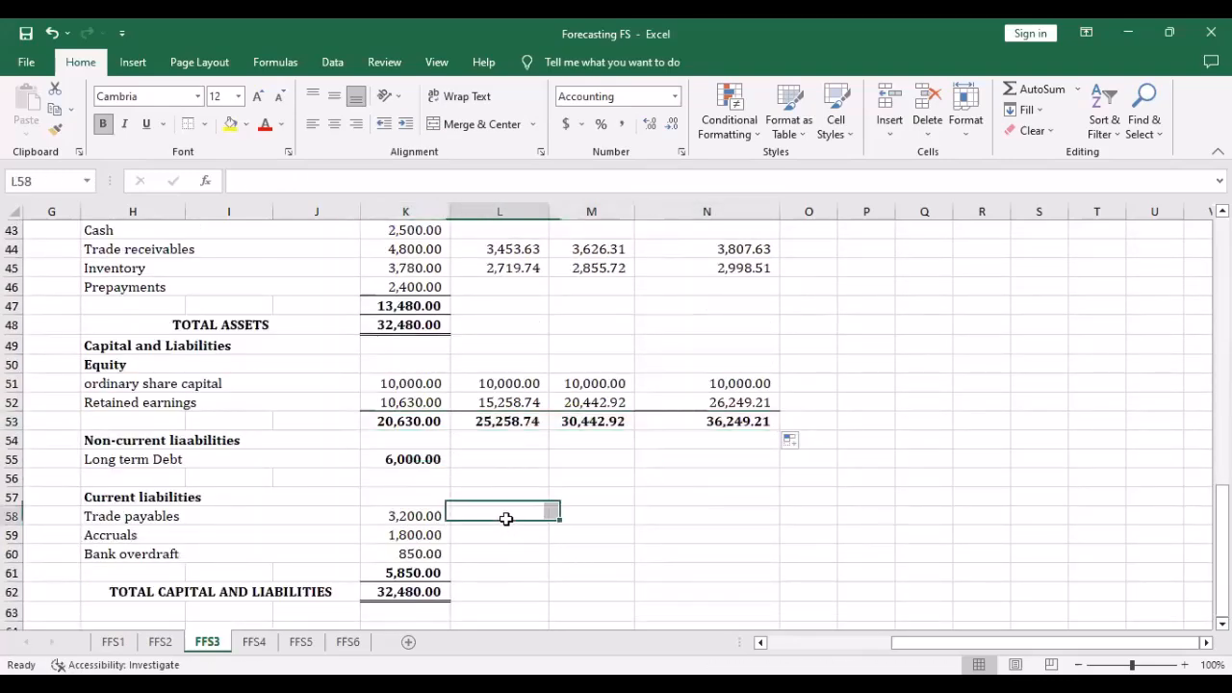
{"action": "type", "text": "="}
{"action": "scroll", "coordinate": [853, 364], "scroll_direction": "up", "scroll_amount": 6}
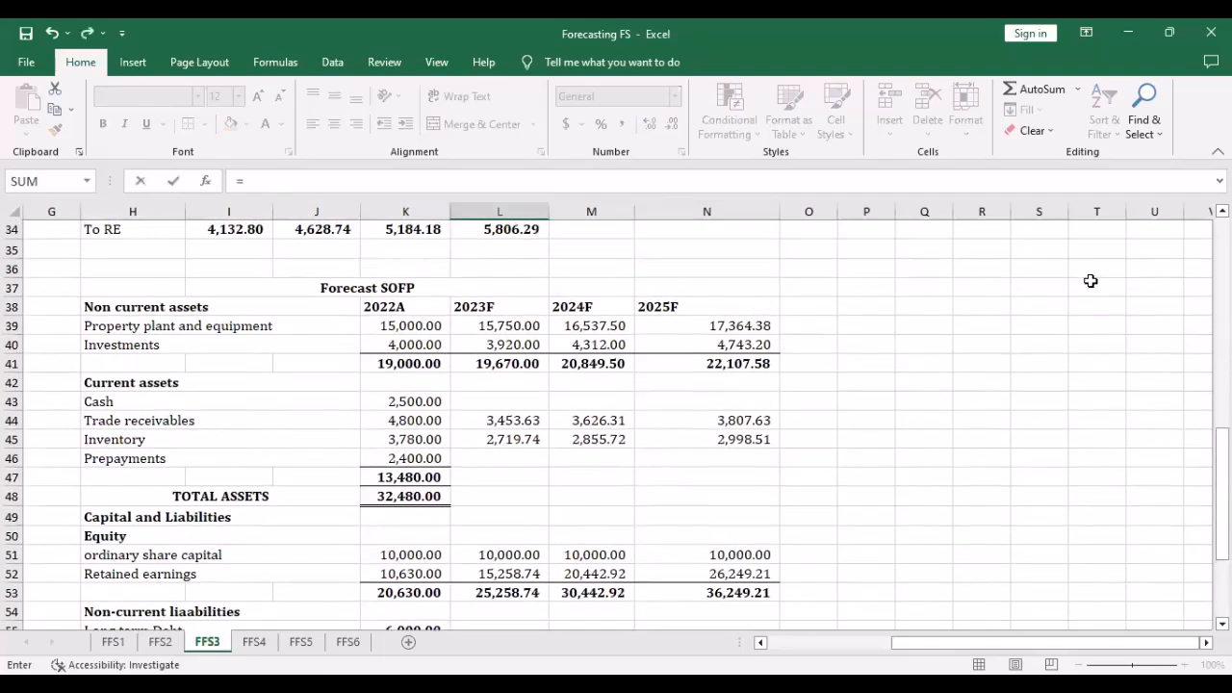
{"action": "left_click", "coordinate": [816, 327]}
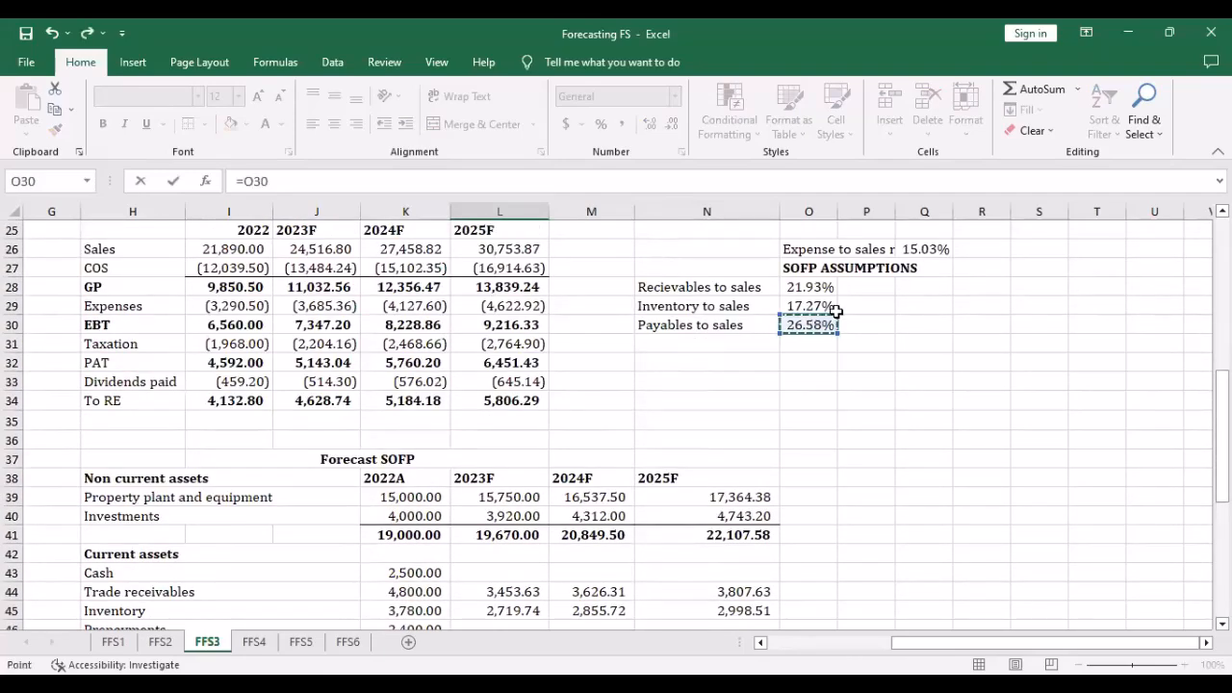
{"action": "type", "text": "*"}
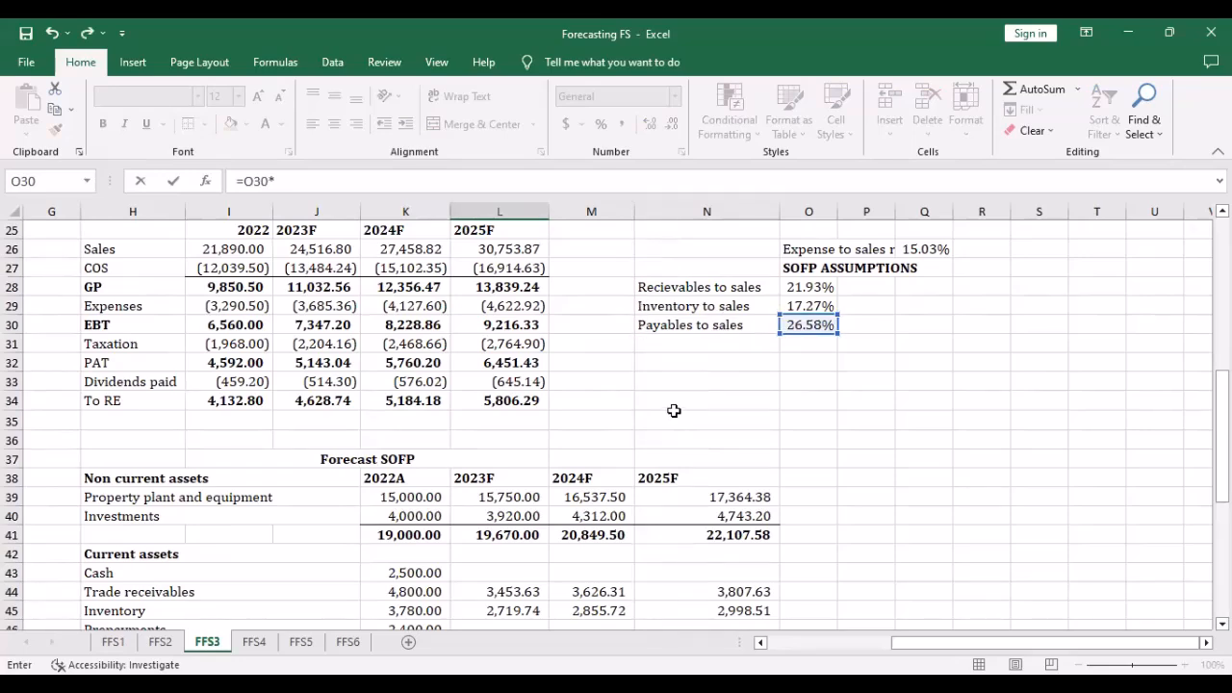
{"action": "scroll", "coordinate": [674, 411], "scroll_direction": "up", "scroll_amount": 1}
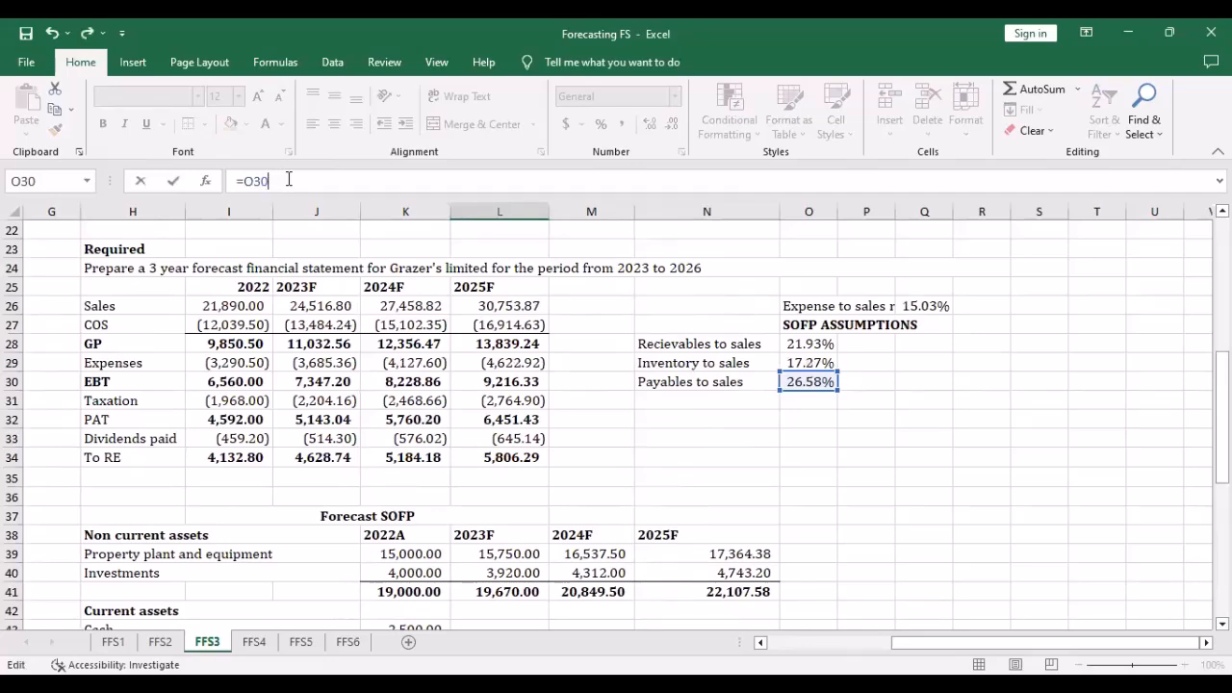
{"action": "key", "text": "F4"}
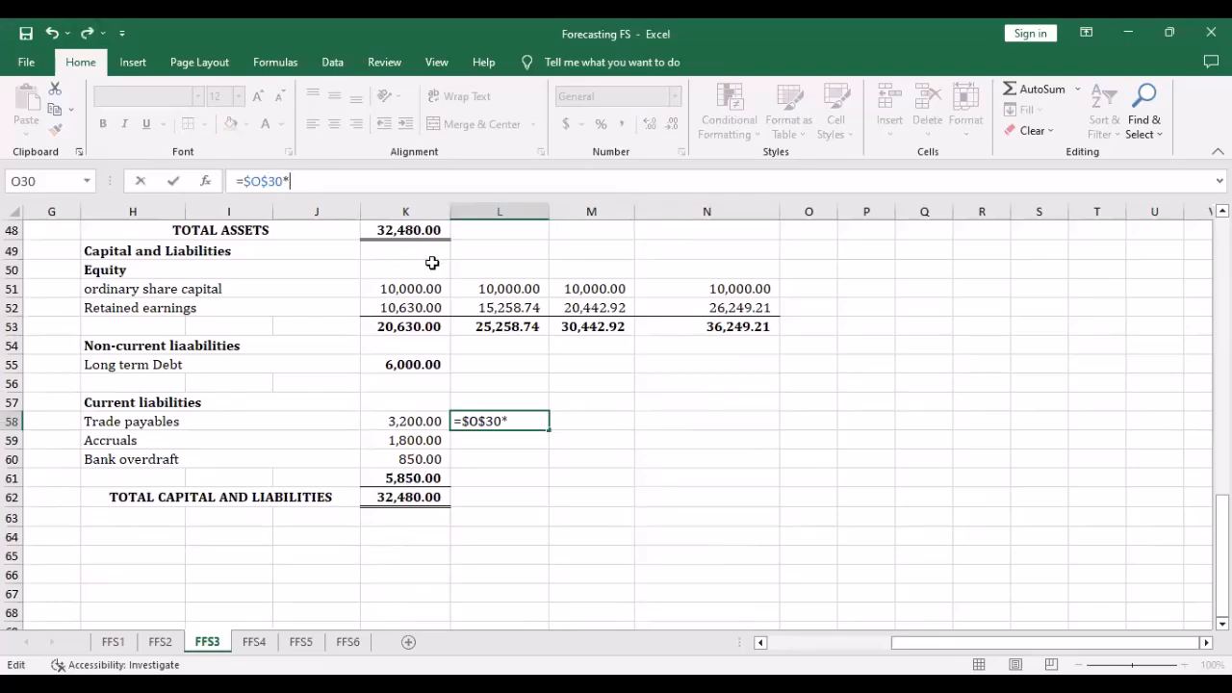
{"action": "scroll", "coordinate": [616, 356], "scroll_direction": "up", "scroll_amount": 12}
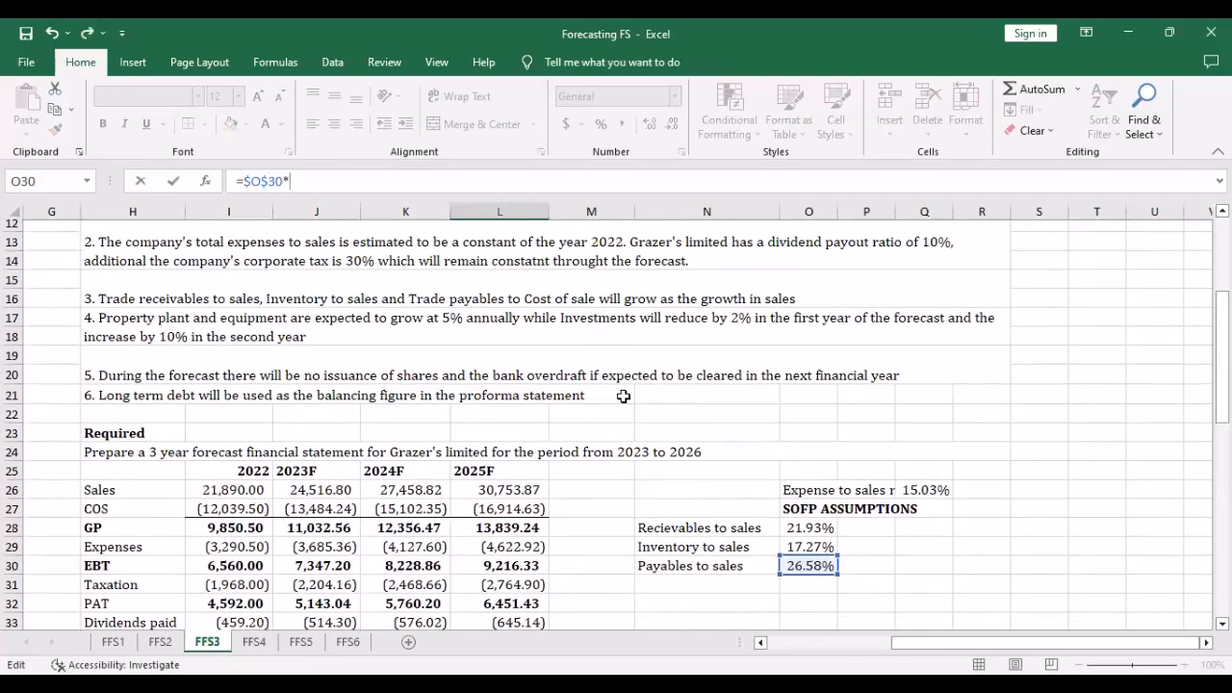
{"action": "scroll", "coordinate": [258, 594], "scroll_direction": "down", "scroll_amount": 1}
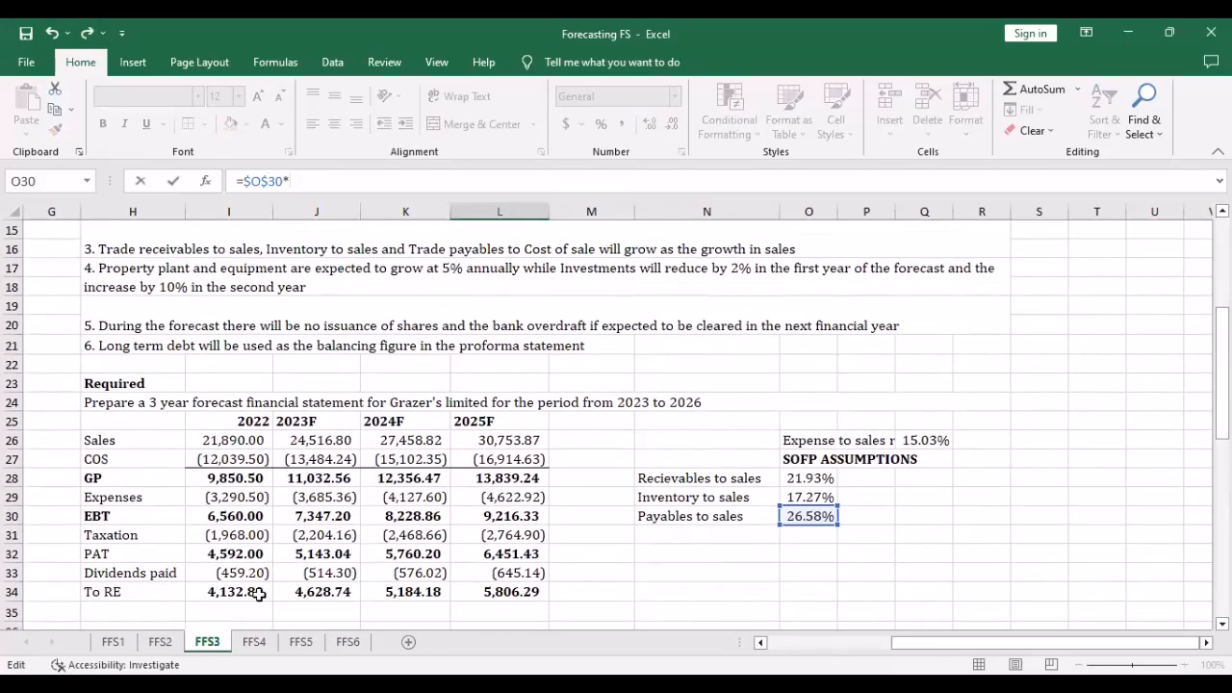
{"action": "left_click", "coordinate": [228, 459]}
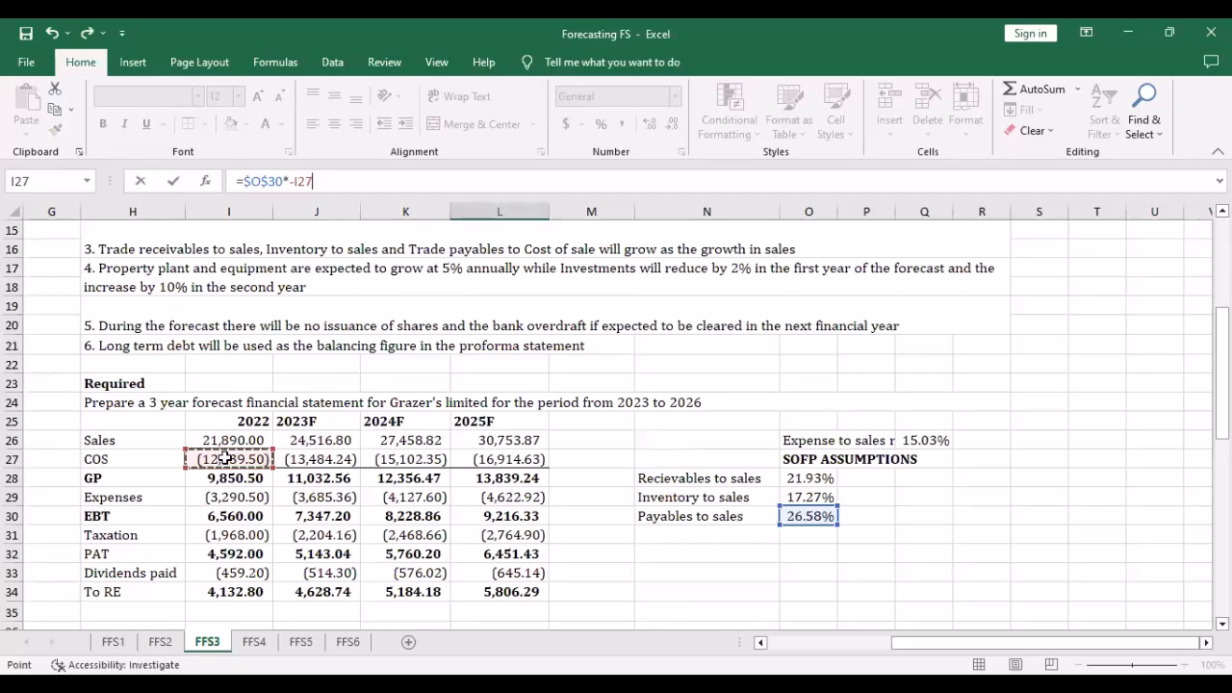
{"action": "key", "text": "Return"}
Fill the 2023F trade payables formula across to 2024F and 2025F
{"action": "scroll", "coordinate": [372, 495], "scroll_direction": "down", "scroll_amount": 2}
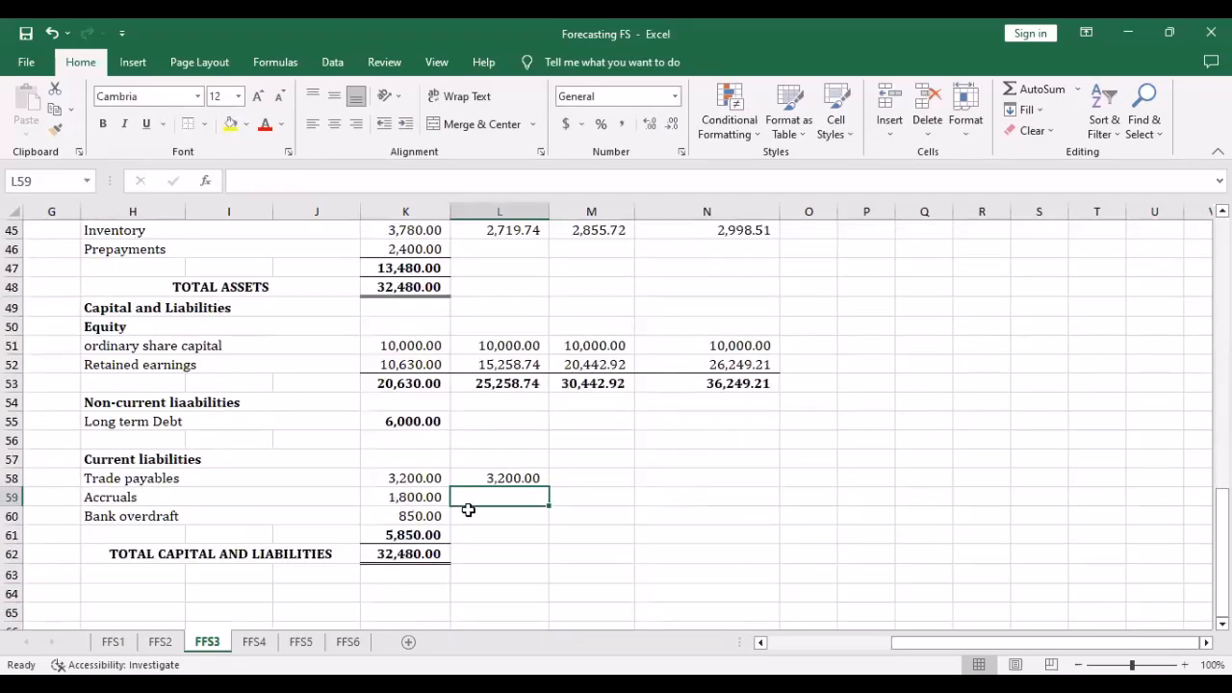
{"action": "left_click", "coordinate": [511, 472]}
{"action": "left_click_drag", "start_coordinate": [550, 485], "coordinate": [720, 486]}
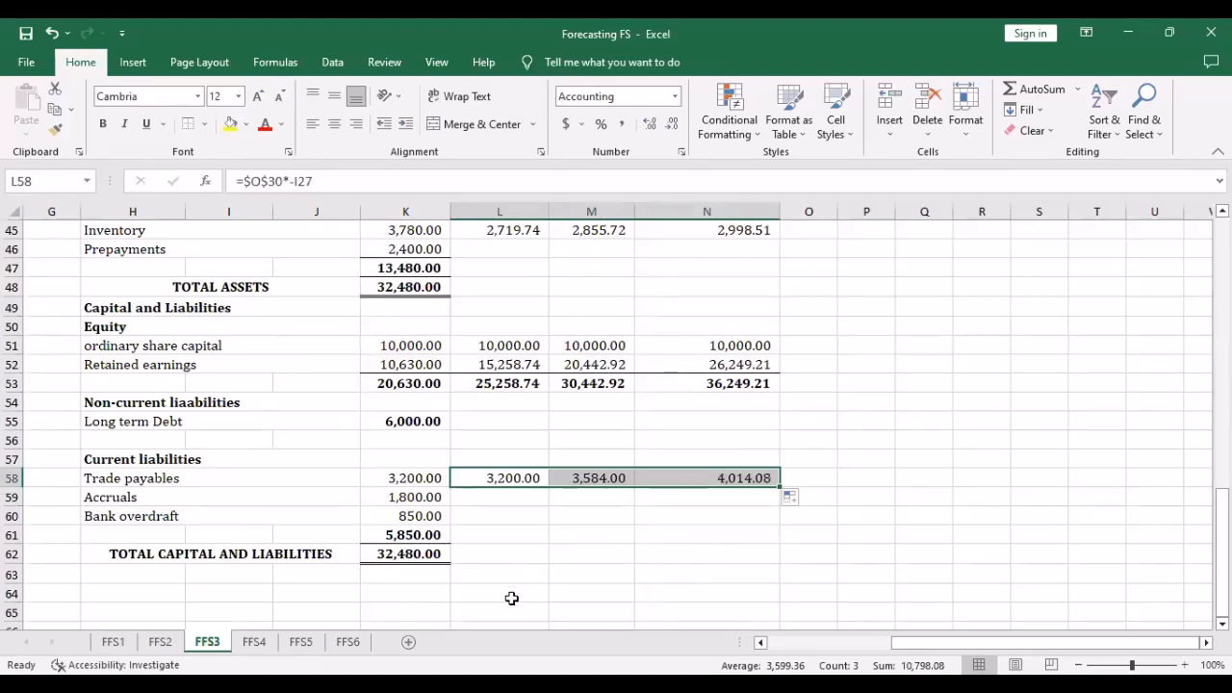
Set the 2023F bank overdraft to 0 and copy the value across to 2025F
{"action": "left_click", "coordinate": [508, 516]}
{"action": "type", "text": "0"}
{"action": "key", "text": "Return"}
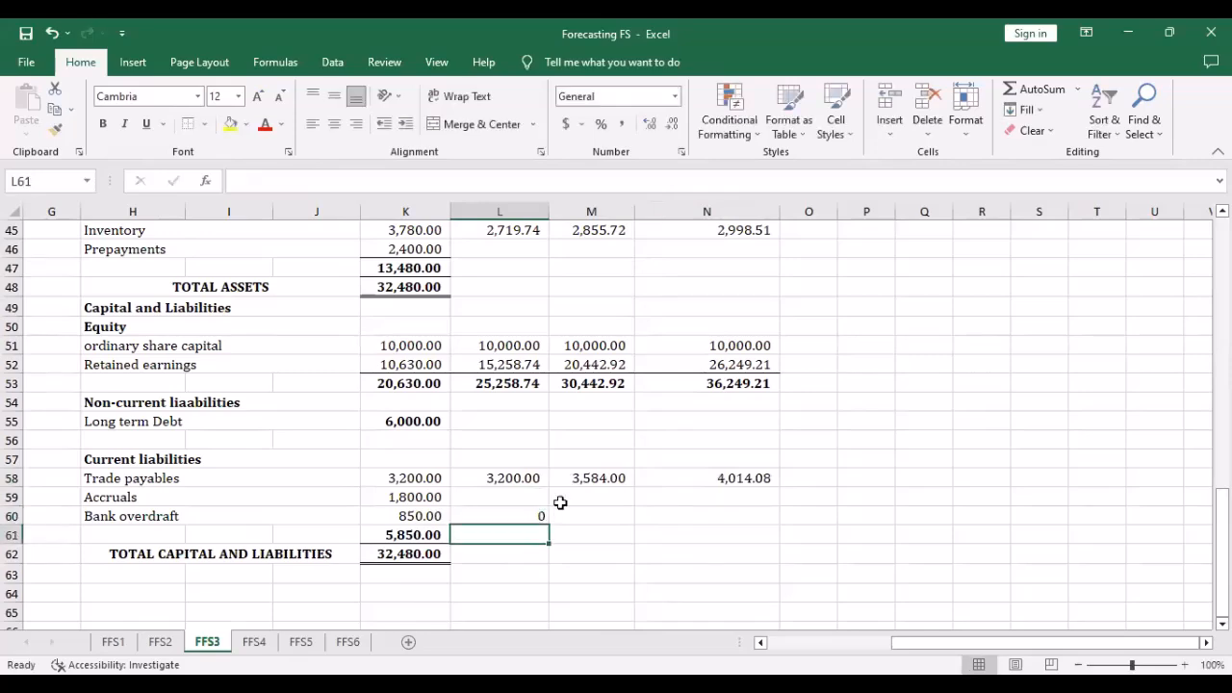
{"action": "left_click", "coordinate": [532, 516]}
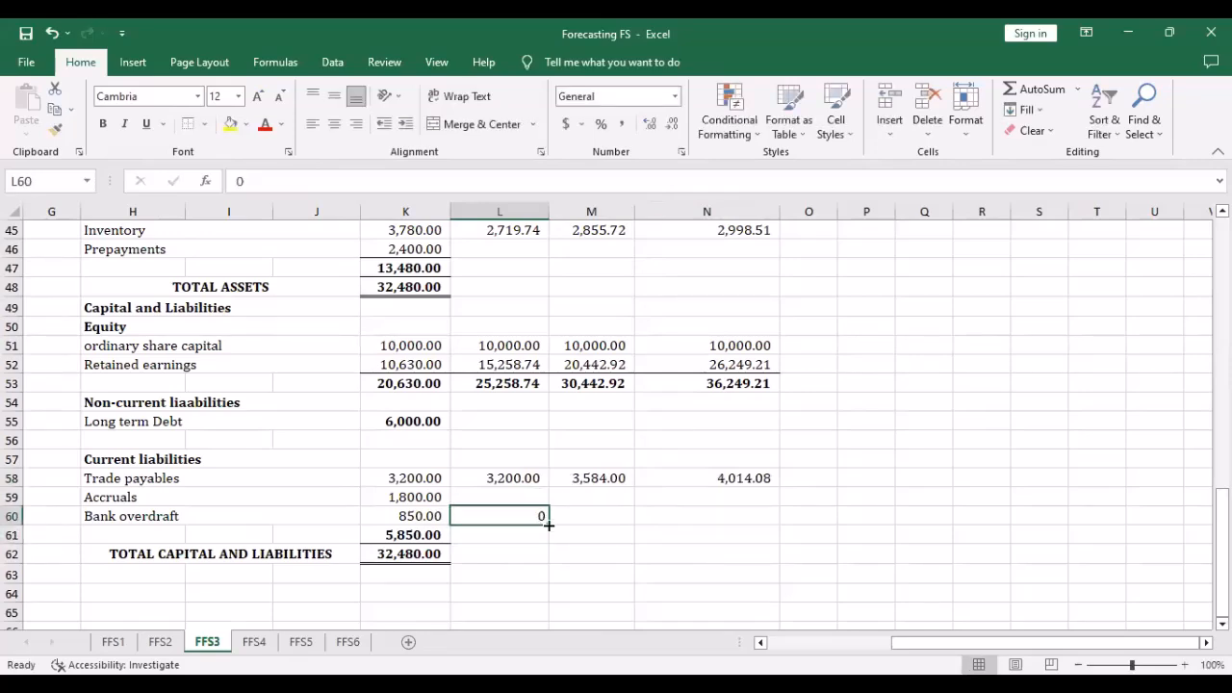
{"action": "left_click_drag", "start_coordinate": [547, 524], "coordinate": [782, 522]}
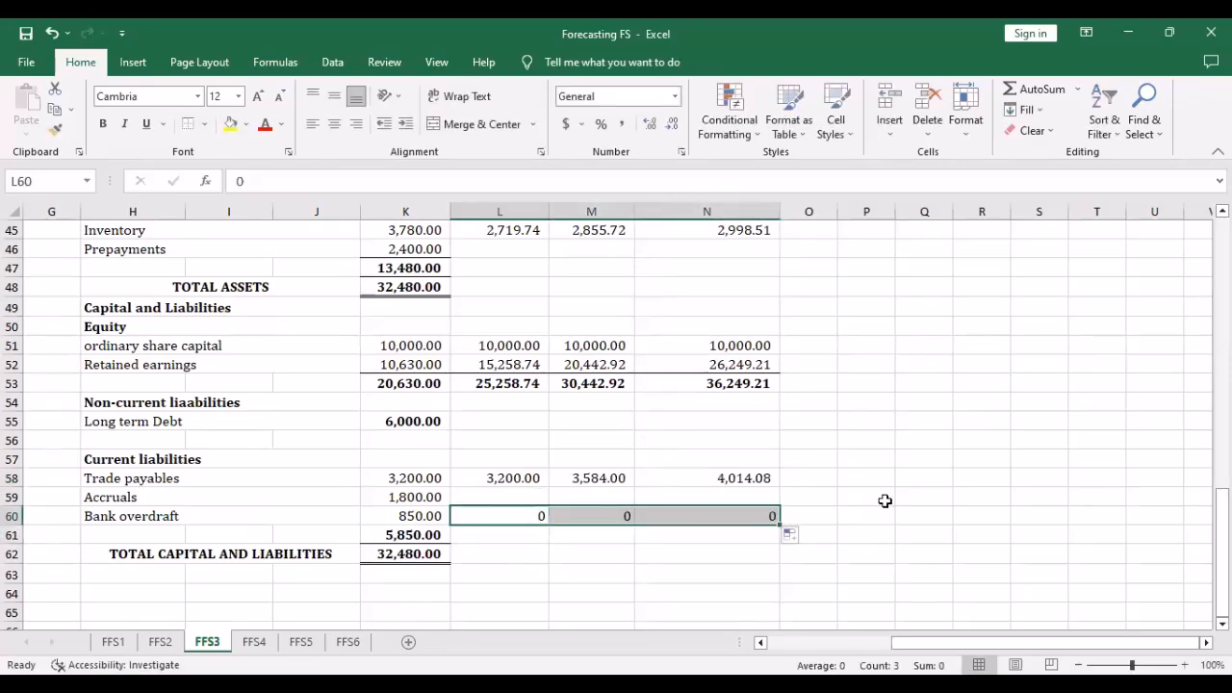
{"action": "scroll", "coordinate": [882, 482], "scroll_direction": "up", "scroll_amount": 11}
{"action": "scroll", "coordinate": [879, 366], "scroll_direction": "up", "scroll_amount": 4}
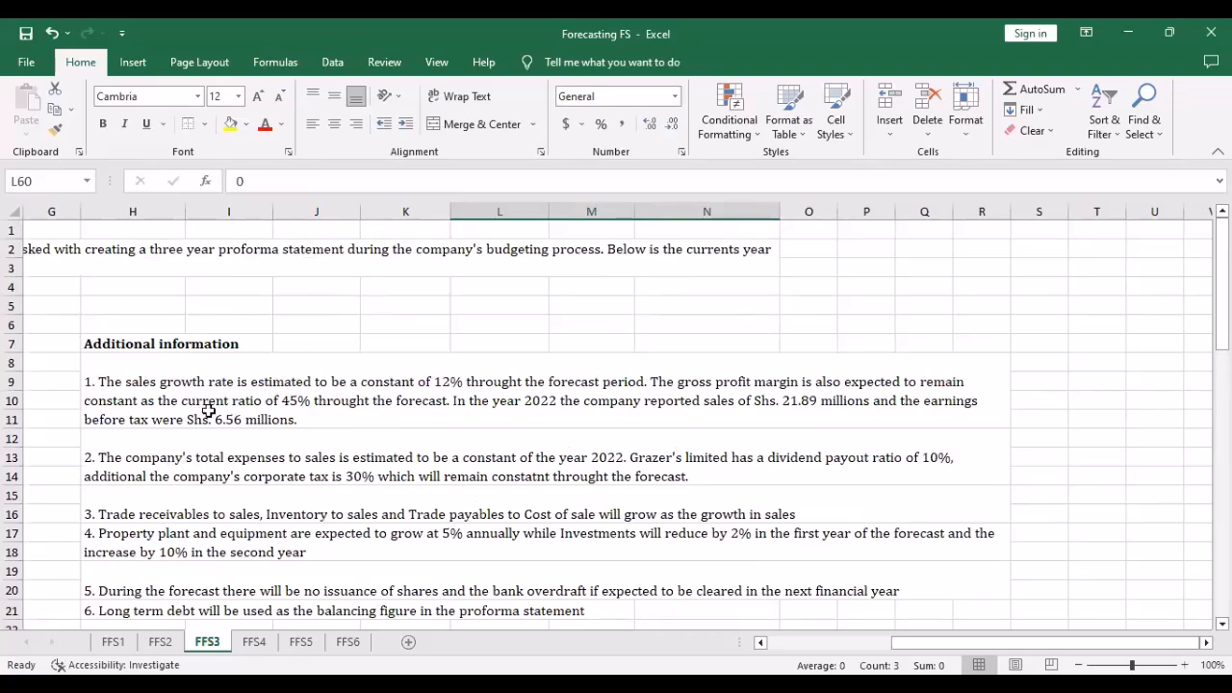
{"action": "scroll", "coordinate": [210, 411], "scroll_direction": "down", "scroll_amount": 9}
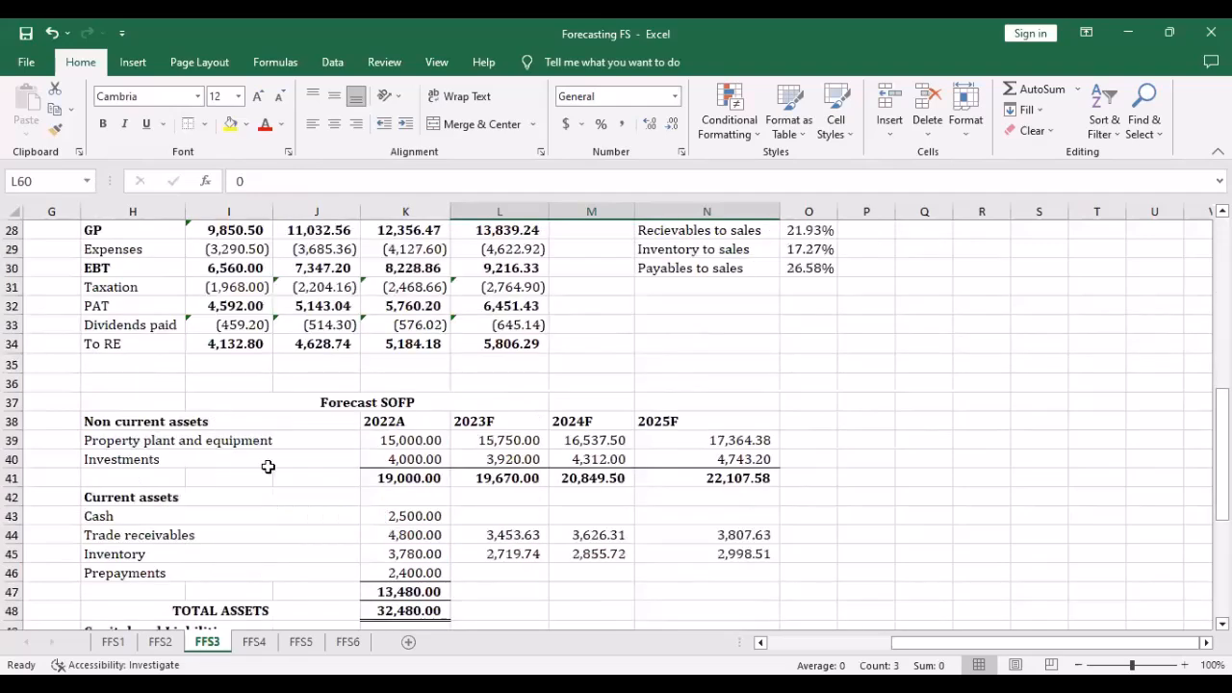
Set 2023F cash in L43 equal to the 2022A balance with =K43 and fill it across to 2025F
{"action": "left_click", "coordinate": [506, 516]}
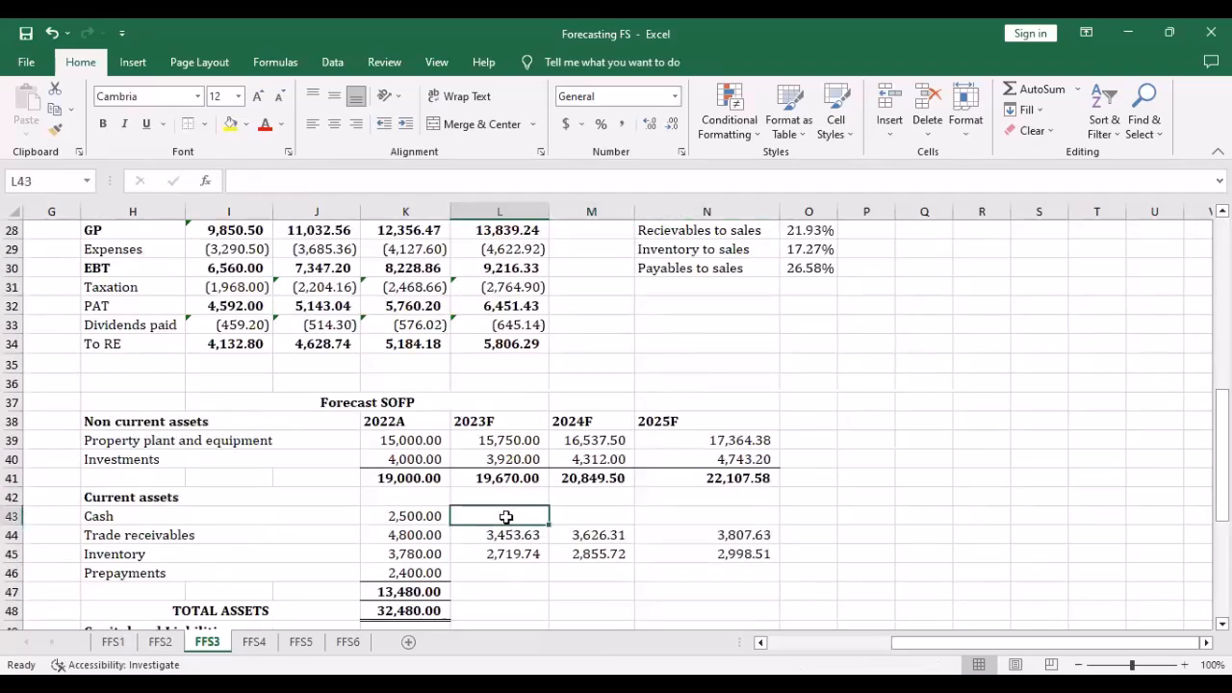
{"action": "type", "text": "="}
{"action": "left_click", "coordinate": [404, 516]}
{"action": "key", "text": "Return"}
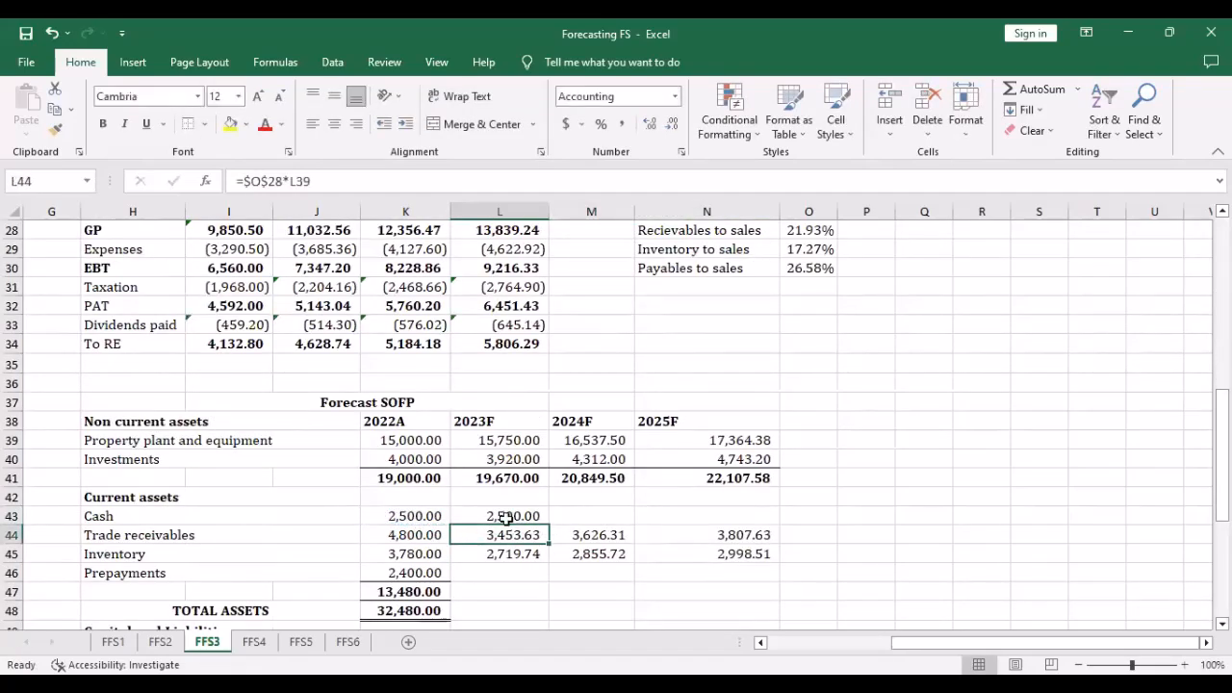
{"action": "left_click", "coordinate": [528, 516]}
{"action": "left_click_drag", "start_coordinate": [548, 522], "coordinate": [775, 525]}
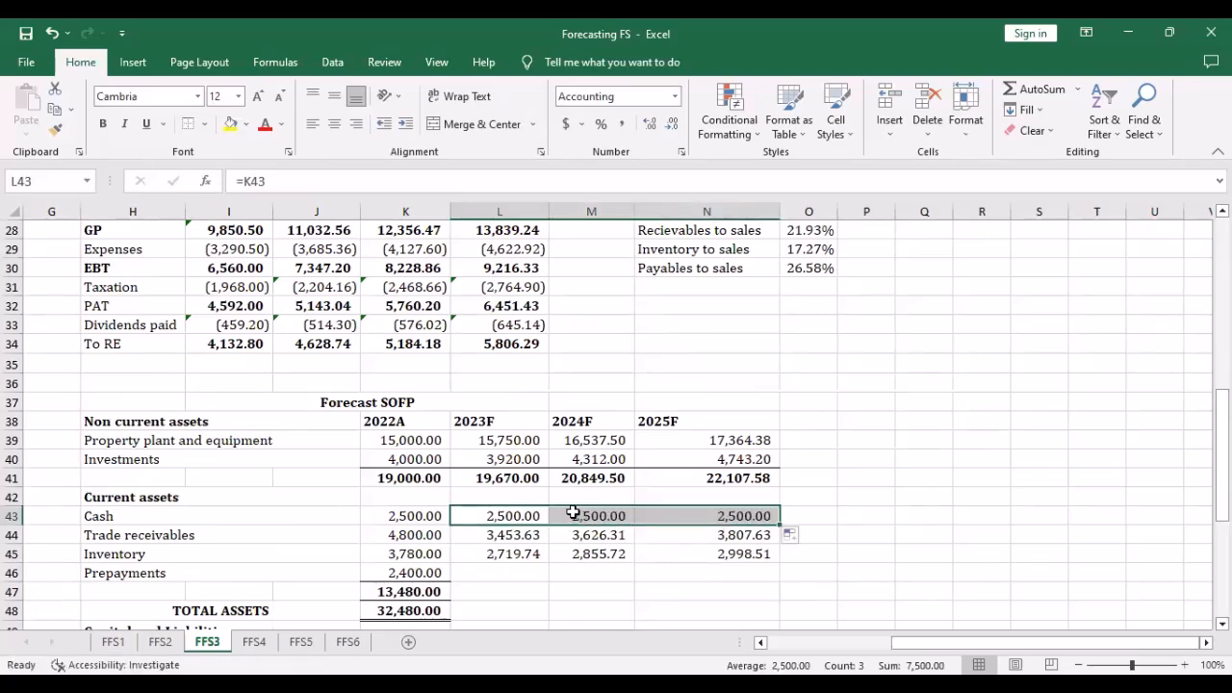
Set 2023F prepayments in L46 equal to the 2022A balance with =K46 and fill it across to 2025F
{"action": "scroll", "coordinate": [573, 513], "scroll_direction": "down", "scroll_amount": 4}
{"action": "scroll", "coordinate": [505, 433], "scroll_direction": "up", "scroll_amount": 1}
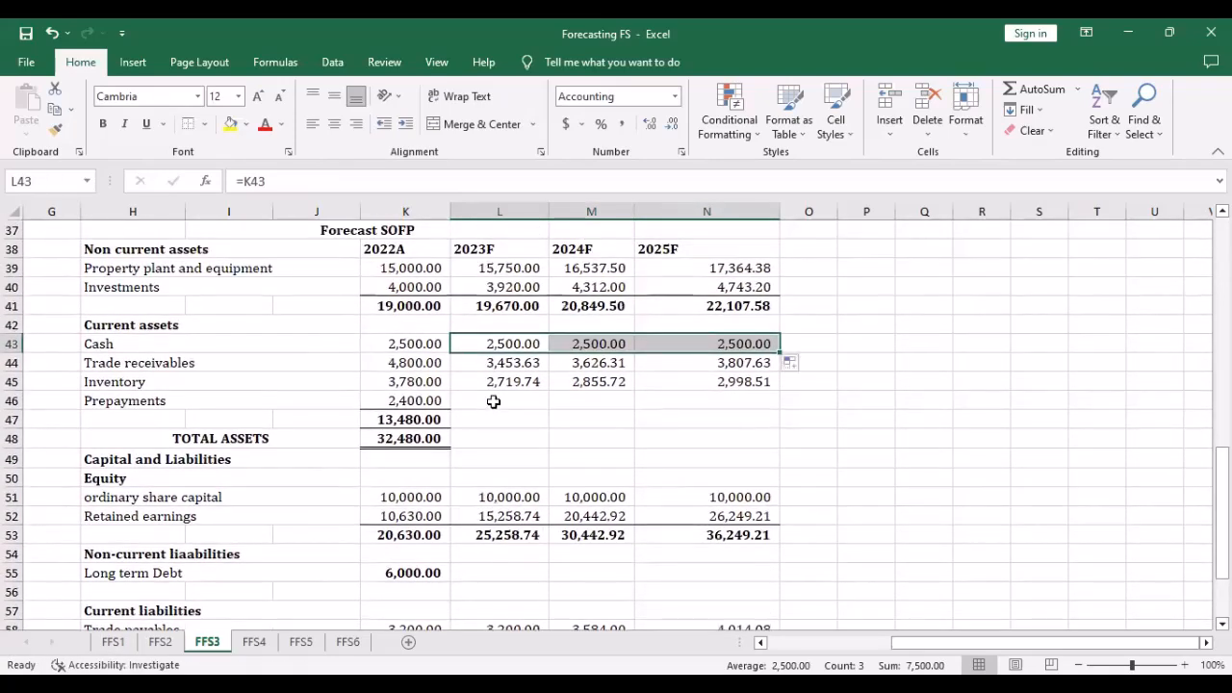
{"action": "left_click", "coordinate": [493, 401]}
{"action": "type", "text": "="}
{"action": "left_click", "coordinate": [422, 400]}
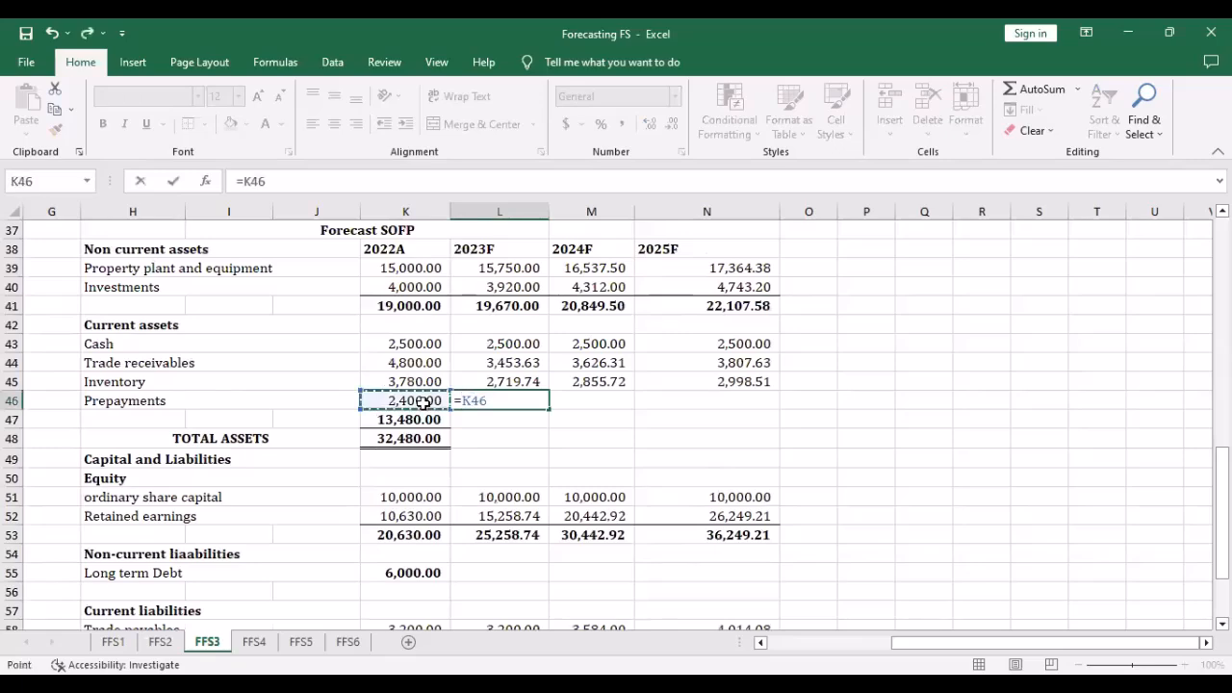
{"action": "key", "text": "Return"}
{"action": "left_click", "coordinate": [523, 402]}
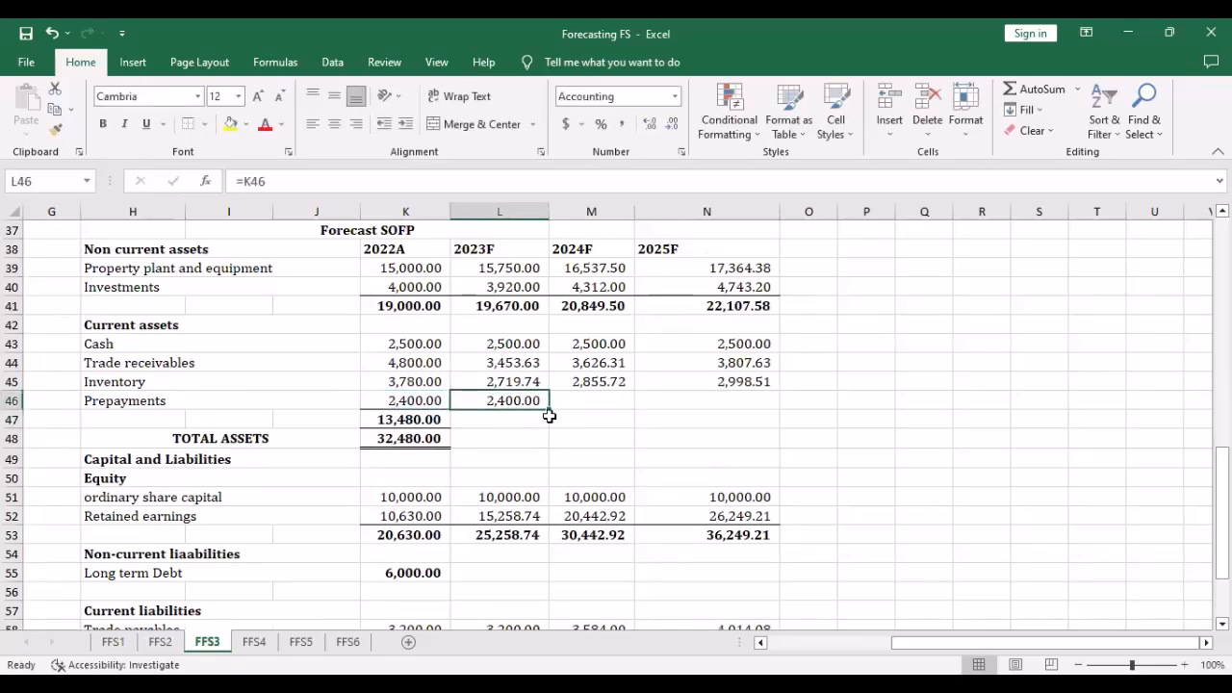
{"action": "left_click_drag", "start_coordinate": [551, 410], "coordinate": [731, 407]}
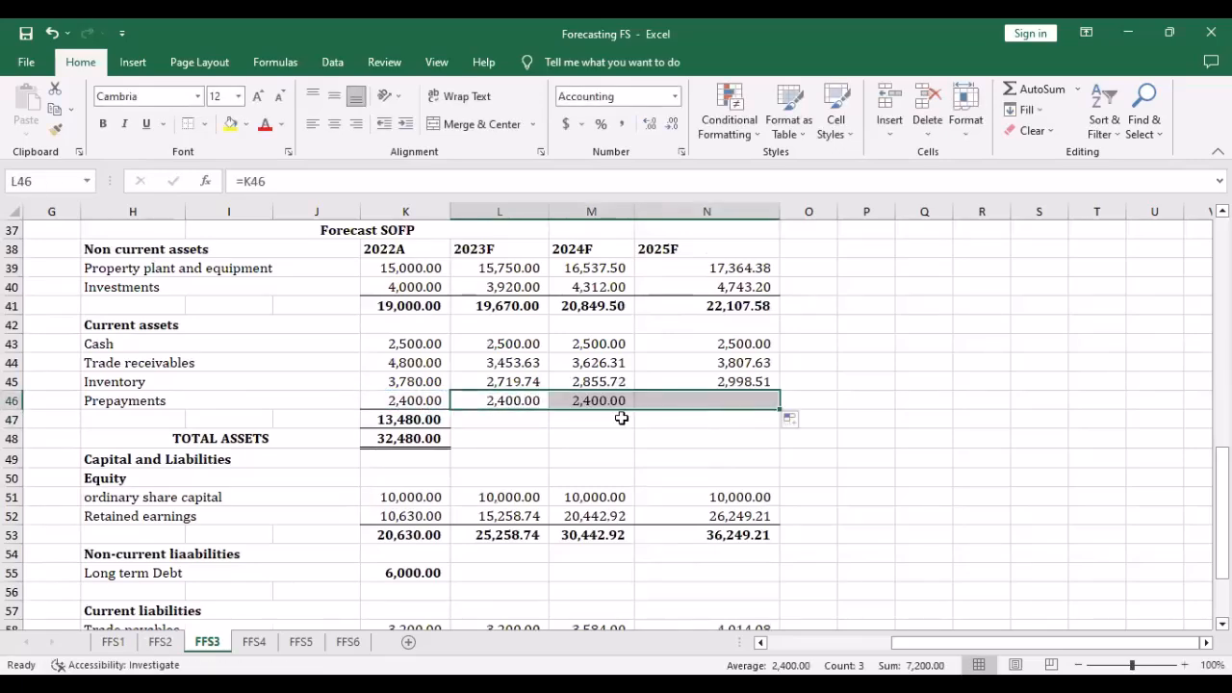
Set 2023F accruals in L59 equal to the 2022A balance with =K59 and fill it across to 2025F
{"action": "scroll", "coordinate": [612, 418], "scroll_direction": "down", "scroll_amount": 5}
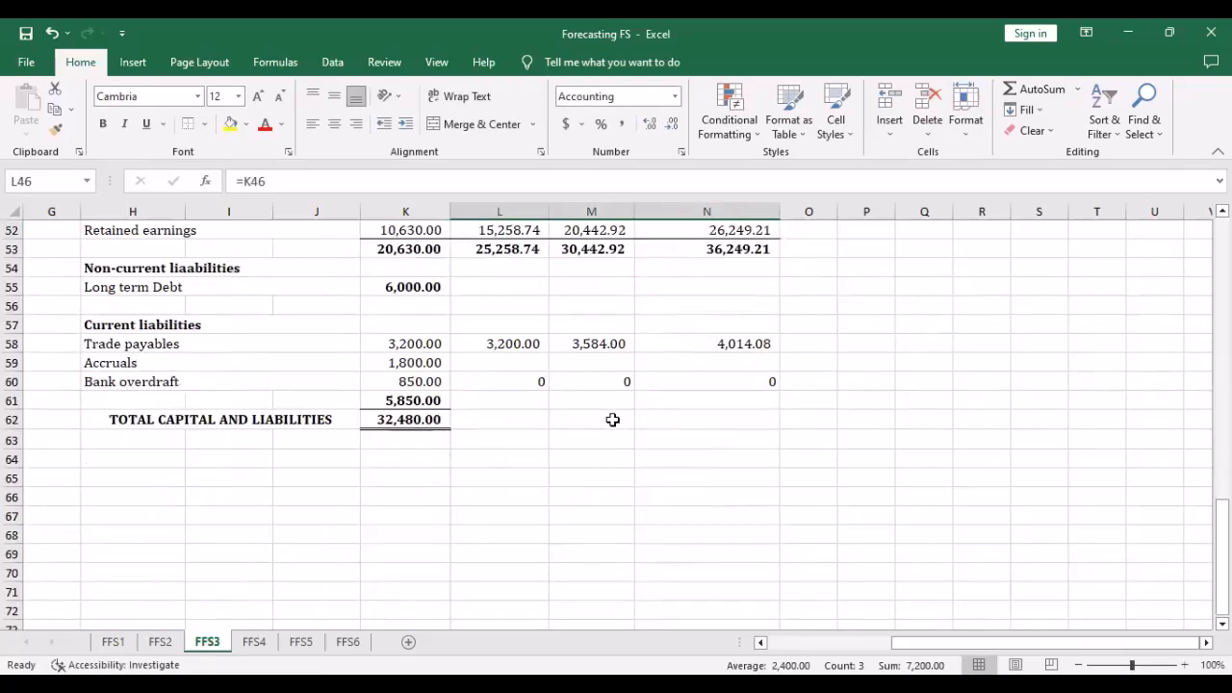
{"action": "left_click", "coordinate": [493, 362]}
{"action": "type", "text": "="}
{"action": "left_click", "coordinate": [426, 362]}
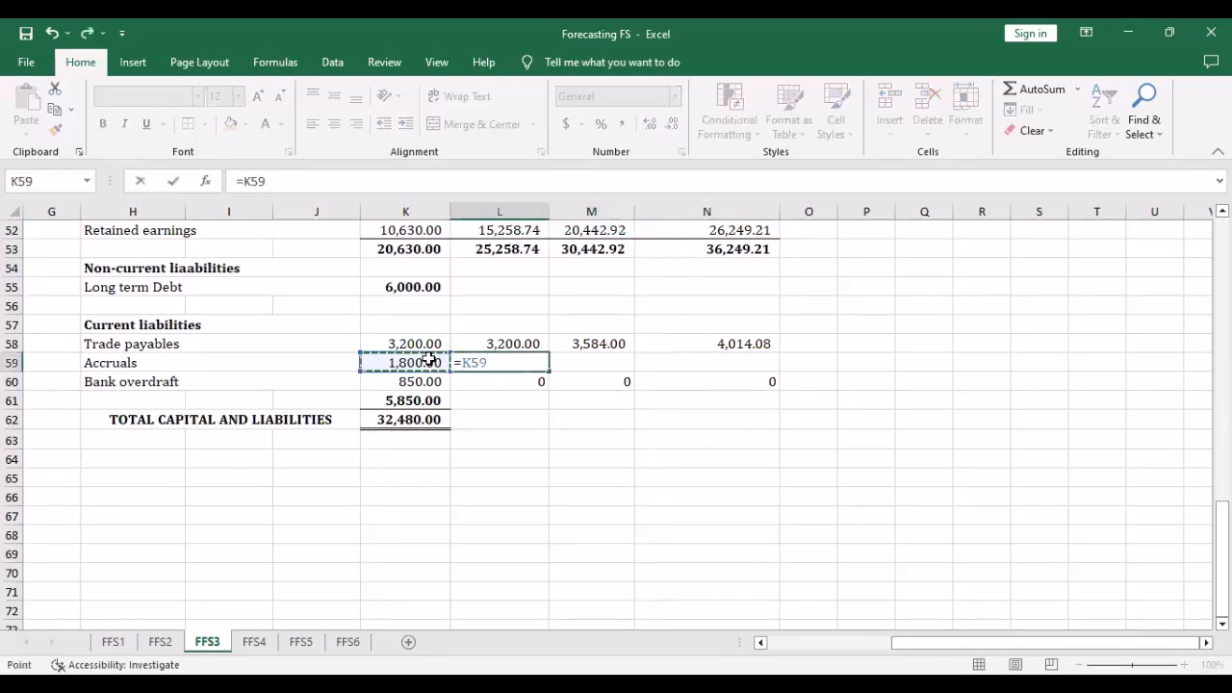
{"action": "key", "text": "Return"}
{"action": "left_click", "coordinate": [533, 362]}
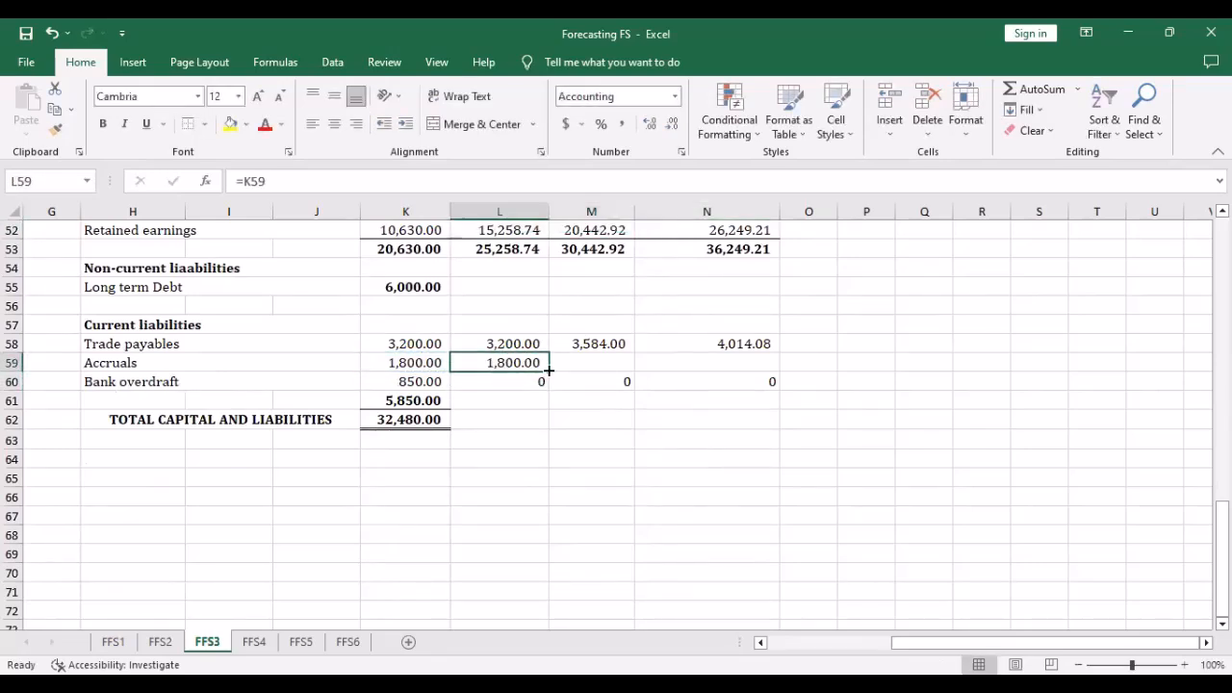
{"action": "left_click_drag", "start_coordinate": [549, 372], "coordinate": [778, 371]}
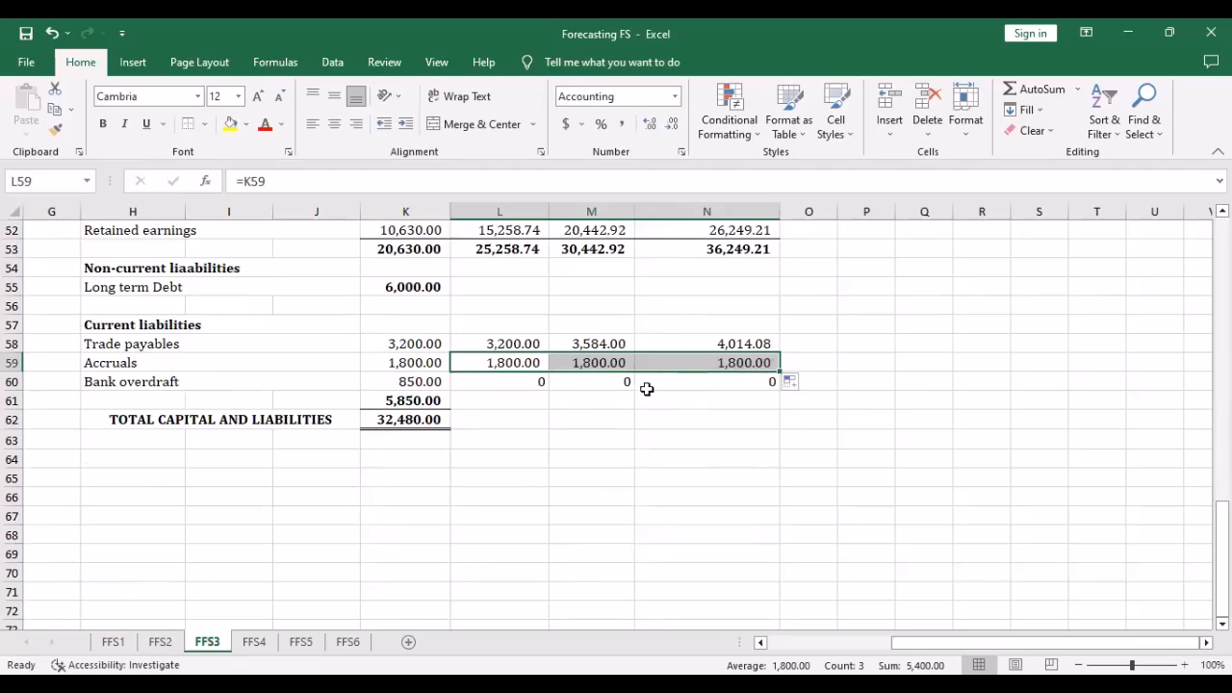
Extend the 2022A current liabilities total in K61 and the total capital and liabilities formula in K62 across to 2025F
{"action": "scroll", "coordinate": [647, 388], "scroll_direction": "up", "scroll_amount": 3}
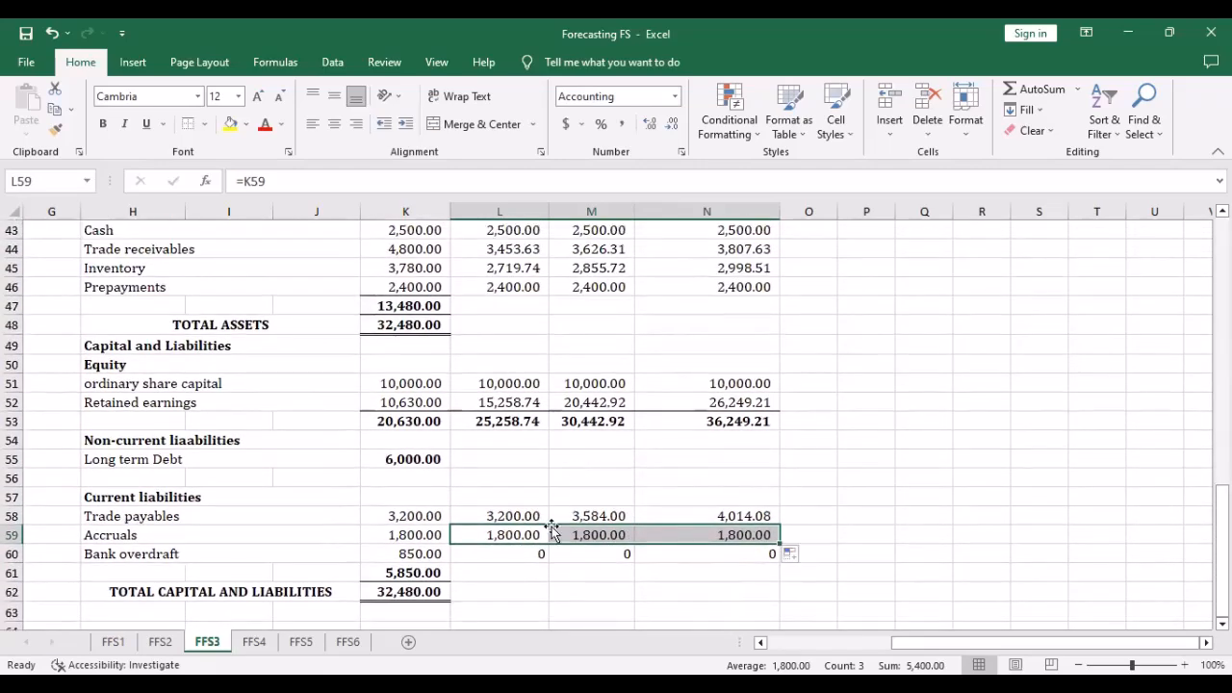
{"action": "left_click", "coordinate": [426, 574]}
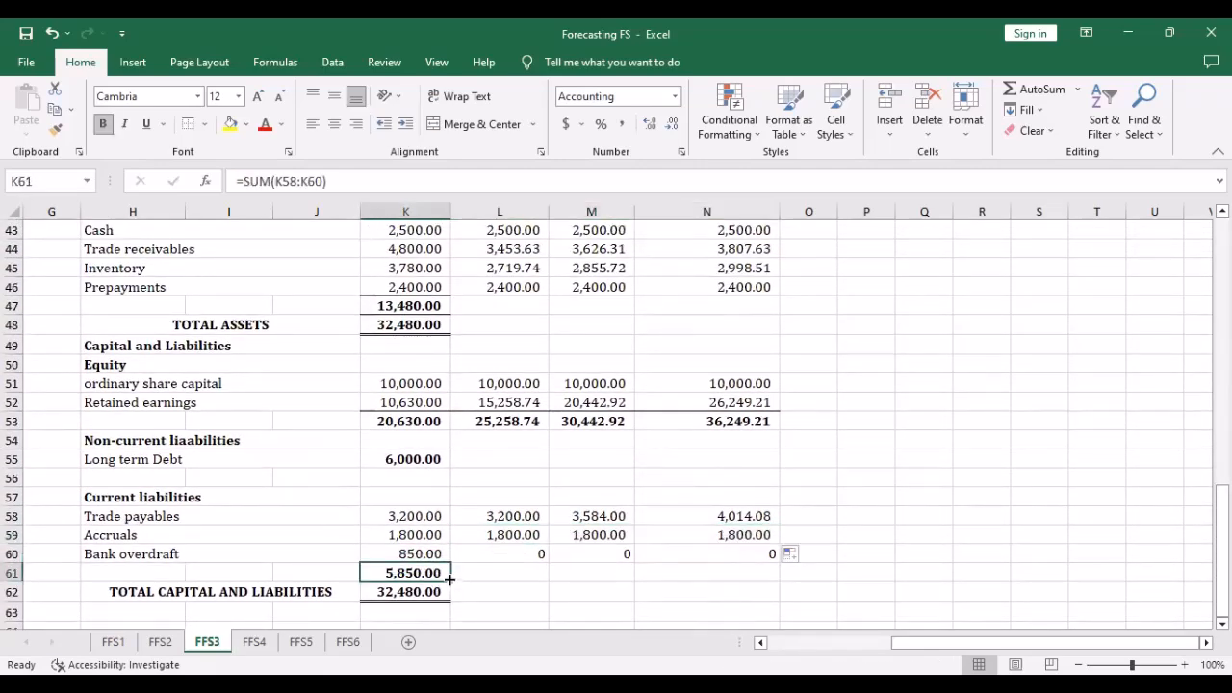
{"action": "left_click_drag", "start_coordinate": [450, 581], "coordinate": [780, 584]}
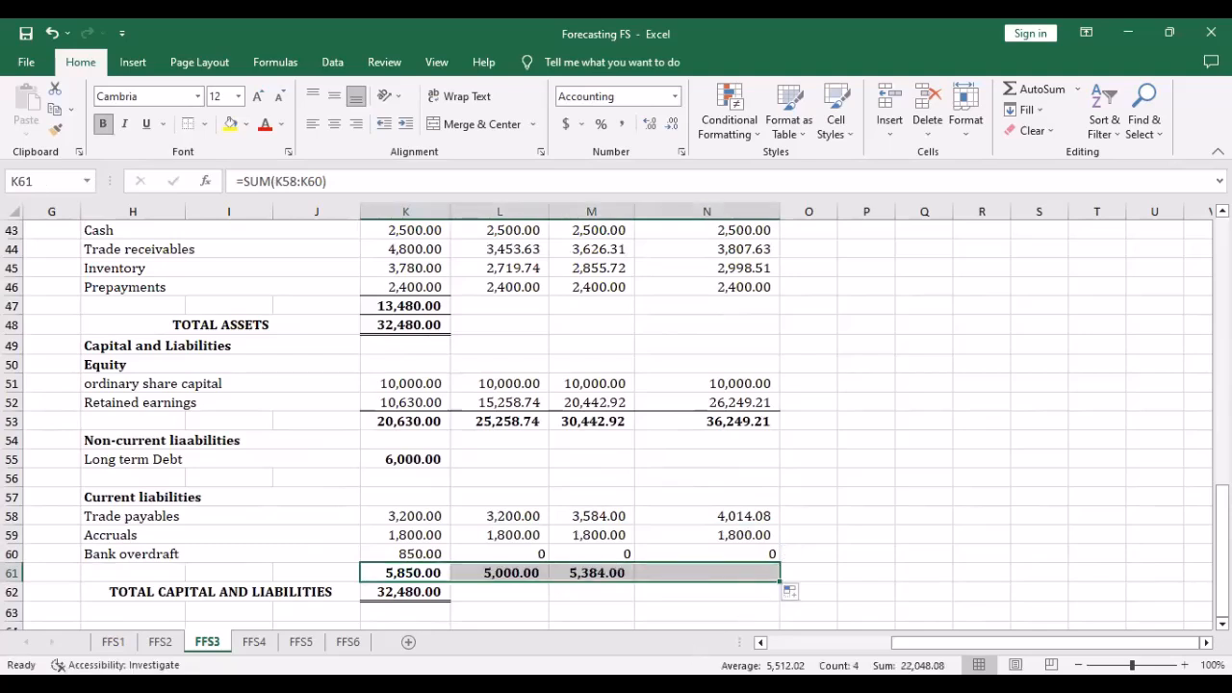
{"action": "left_click", "coordinate": [429, 592]}
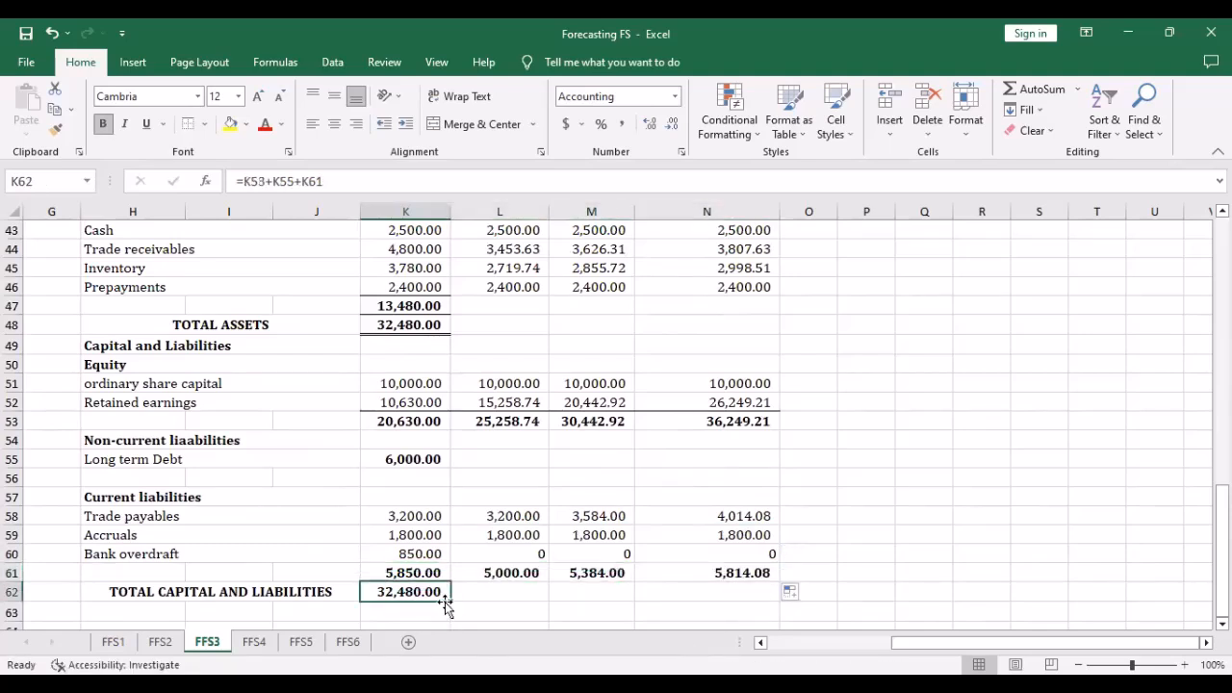
{"action": "left_click_drag", "start_coordinate": [450, 603], "coordinate": [744, 604]}
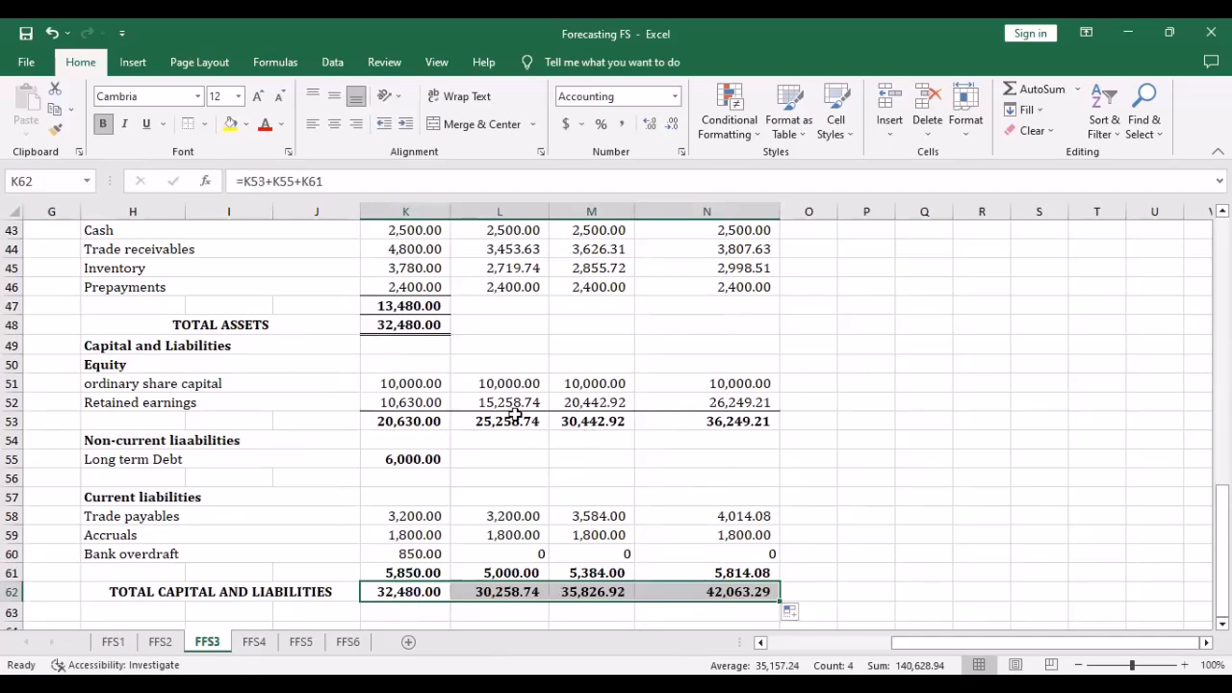
Check the 2023F property, plant and equipment formula in L39 against the growth assumptions in the additional information
{"action": "scroll", "coordinate": [492, 399], "scroll_direction": "up", "scroll_amount": 2}
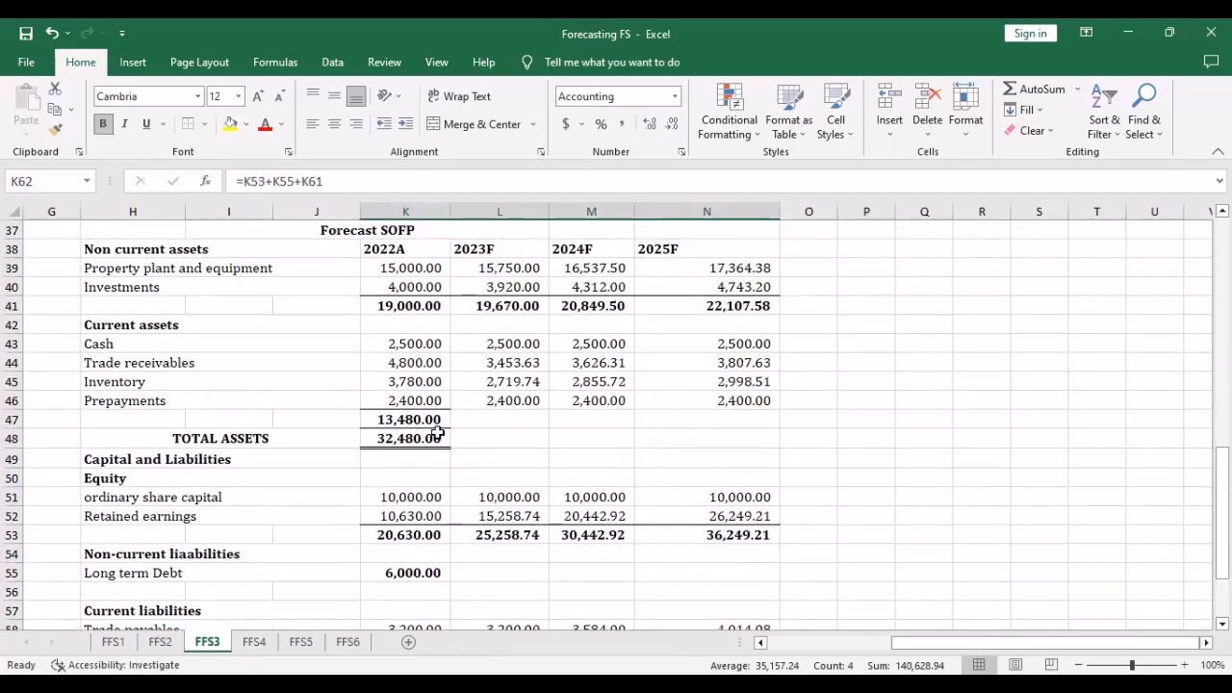
{"action": "left_click", "coordinate": [401, 421]}
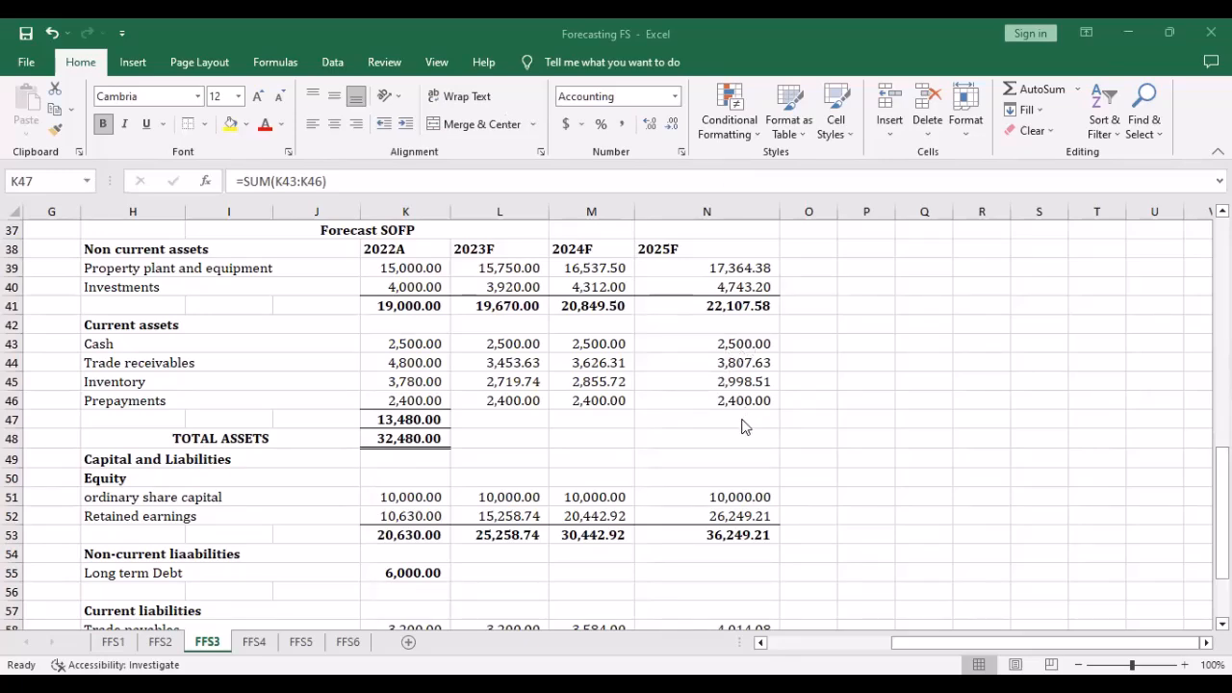
{"action": "scroll", "coordinate": [741, 426], "scroll_direction": "up", "scroll_amount": 6}
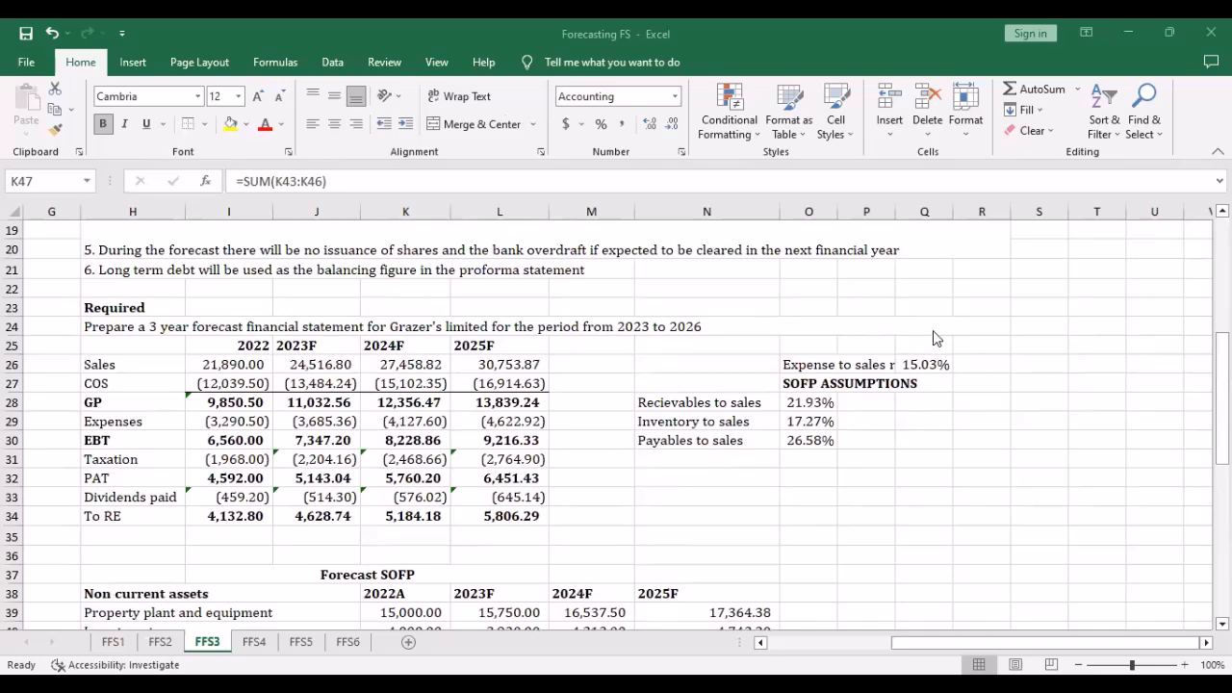
{"action": "scroll", "coordinate": [939, 371], "scroll_direction": "down", "scroll_amount": 5}
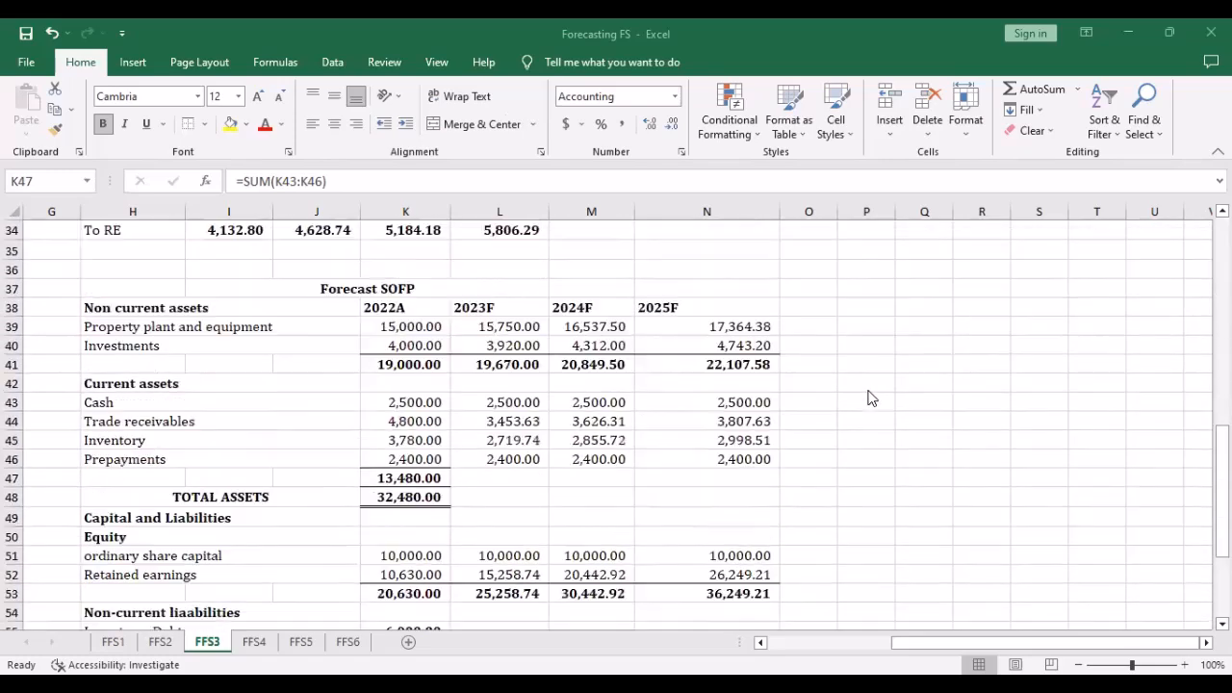
{"action": "left_click", "coordinate": [498, 330]}
{"action": "double_click", "coordinate": [497, 330]}
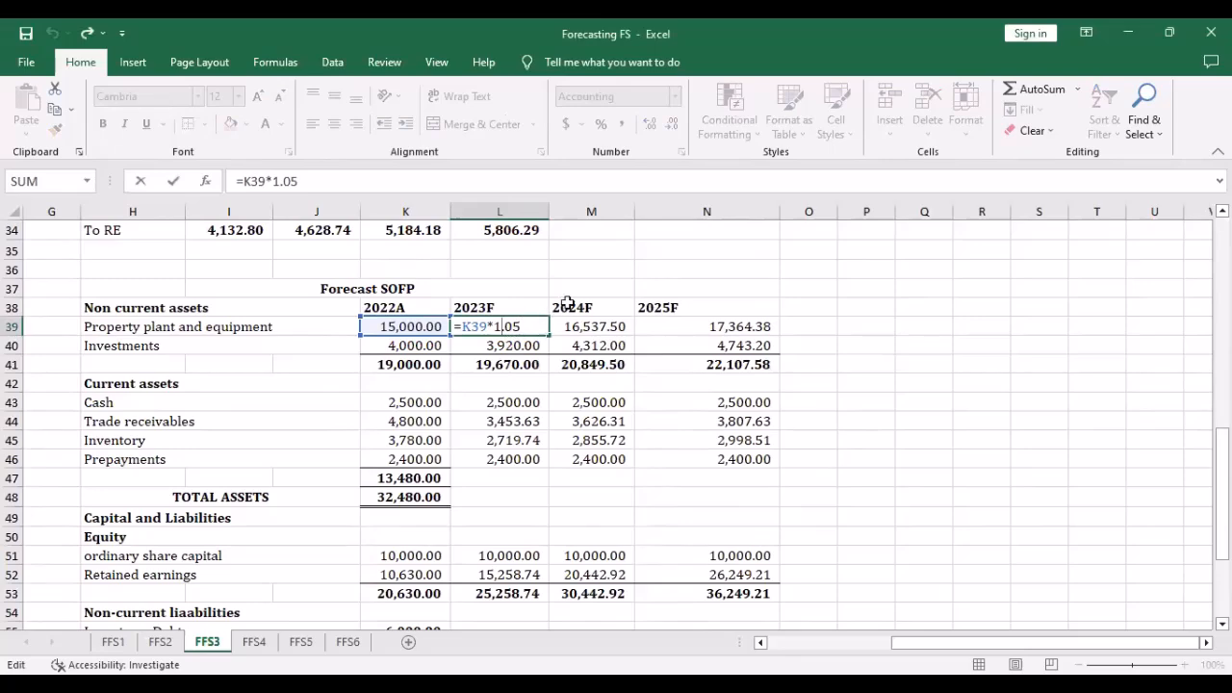
{"action": "scroll", "coordinate": [568, 303], "scroll_direction": "up", "scroll_amount": 9}
{"action": "scroll", "coordinate": [647, 303], "scroll_direction": "up", "scroll_amount": 1}
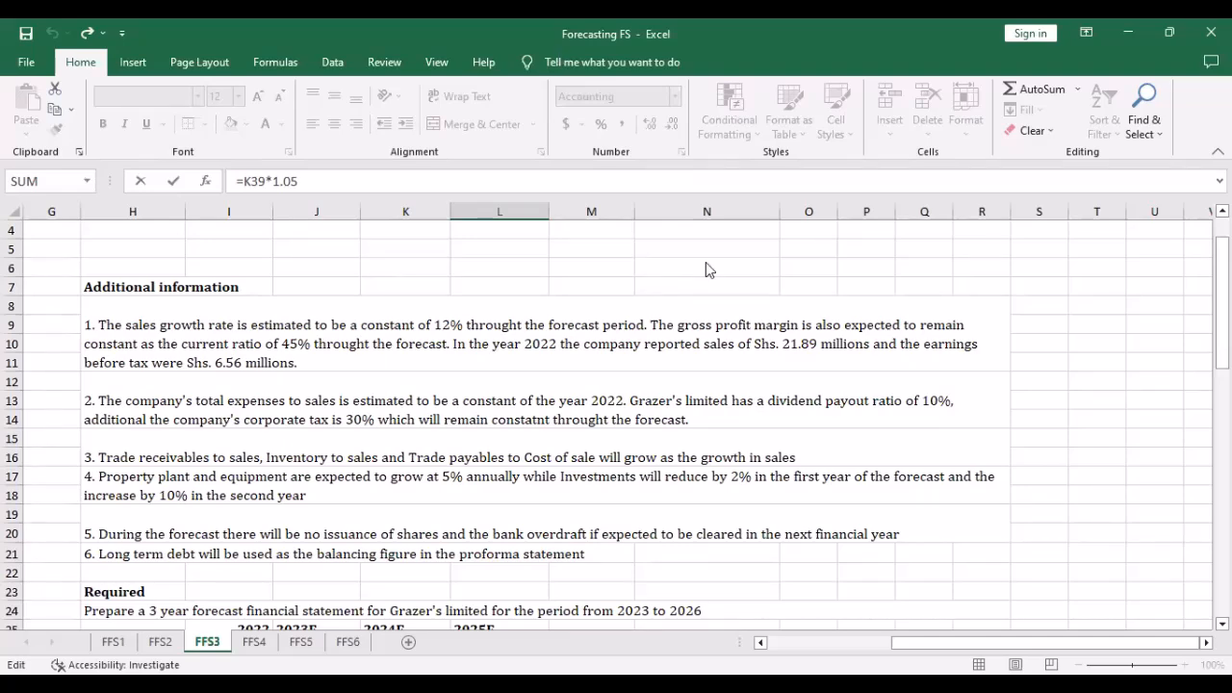
Inspect the receivables to sales formula in O28 and trace its source figure in the 2022 statement of financial position
{"action": "scroll", "coordinate": [800, 357], "scroll_direction": "down", "scroll_amount": 6}
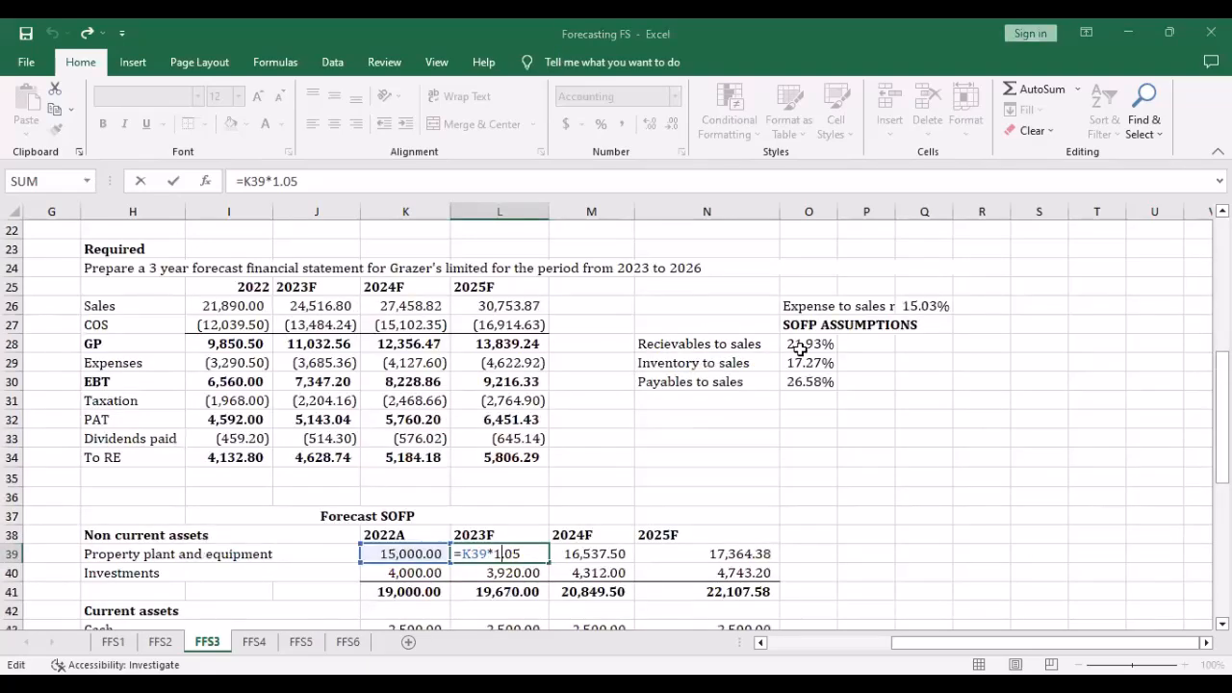
{"action": "left_click", "coordinate": [813, 381]}
{"action": "left_click", "coordinate": [819, 327]}
{"action": "left_click", "coordinate": [818, 381]}
{"action": "double_click", "coordinate": [819, 341]}
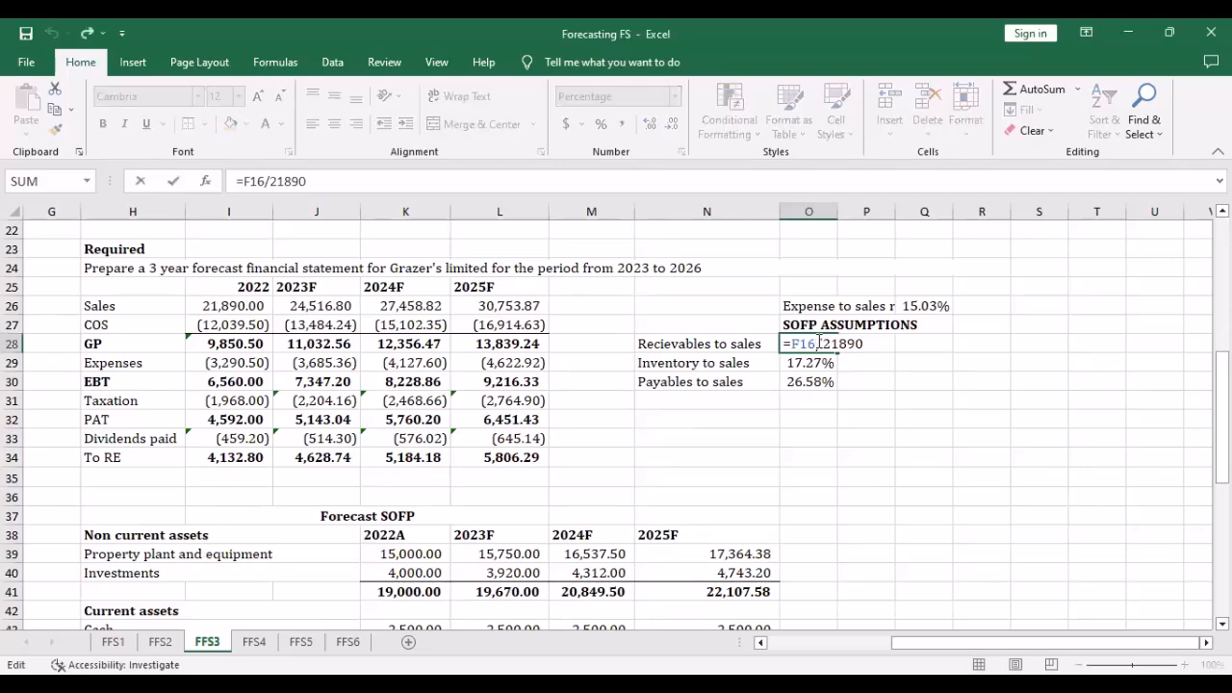
{"action": "scroll", "coordinate": [691, 348], "scroll_direction": "down", "scroll_amount": 3}
{"action": "scroll", "coordinate": [688, 346], "scroll_direction": "up", "scroll_amount": 5}
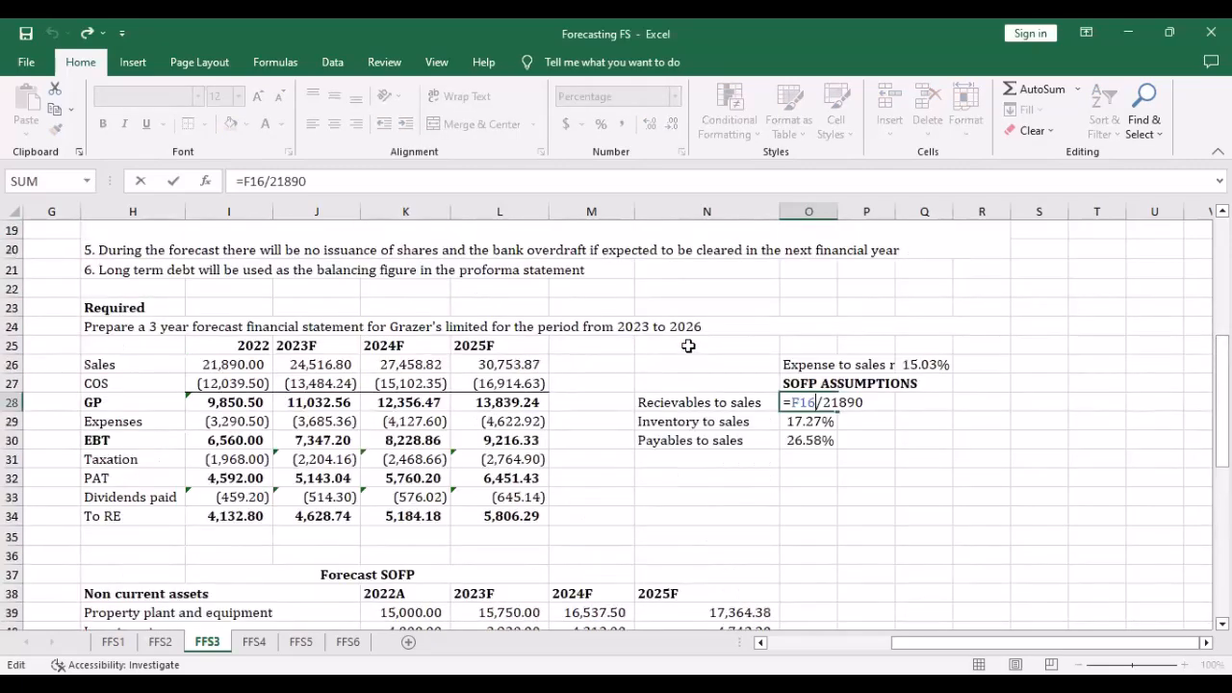
{"action": "scroll", "coordinate": [688, 346], "scroll_direction": "down", "scroll_amount": 7}
{"action": "scroll", "coordinate": [688, 346], "scroll_direction": "down", "scroll_amount": 4}
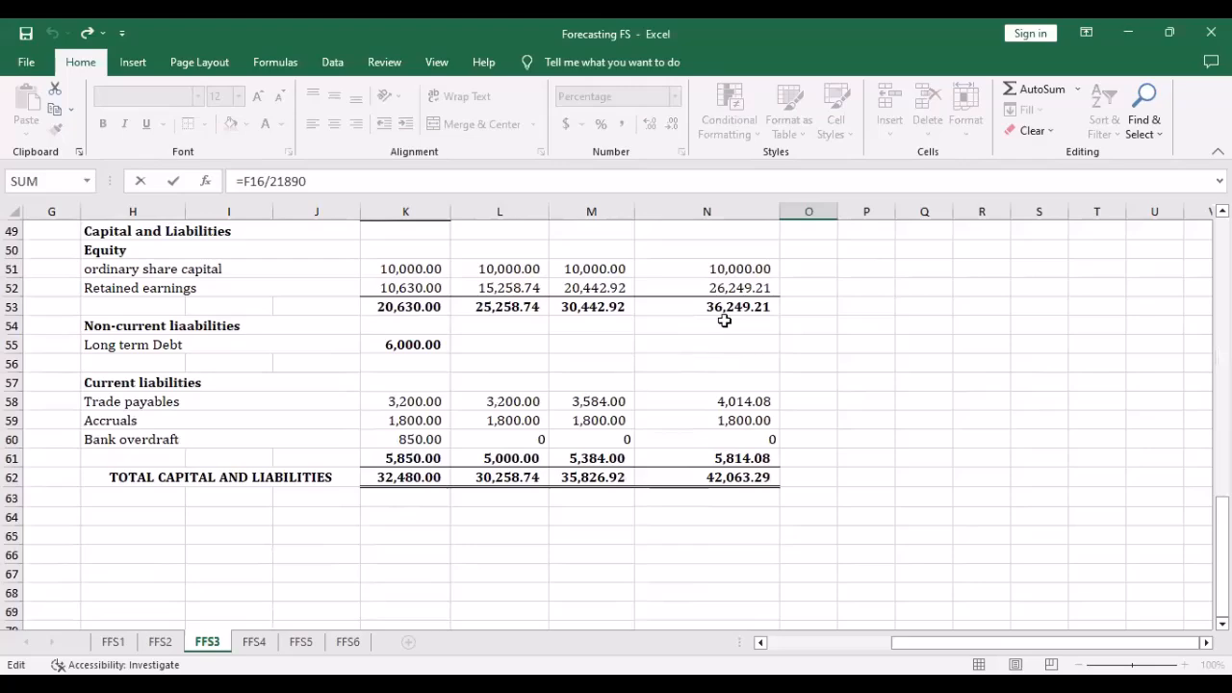
{"action": "scroll", "coordinate": [724, 321], "scroll_direction": "up", "scroll_amount": 16}
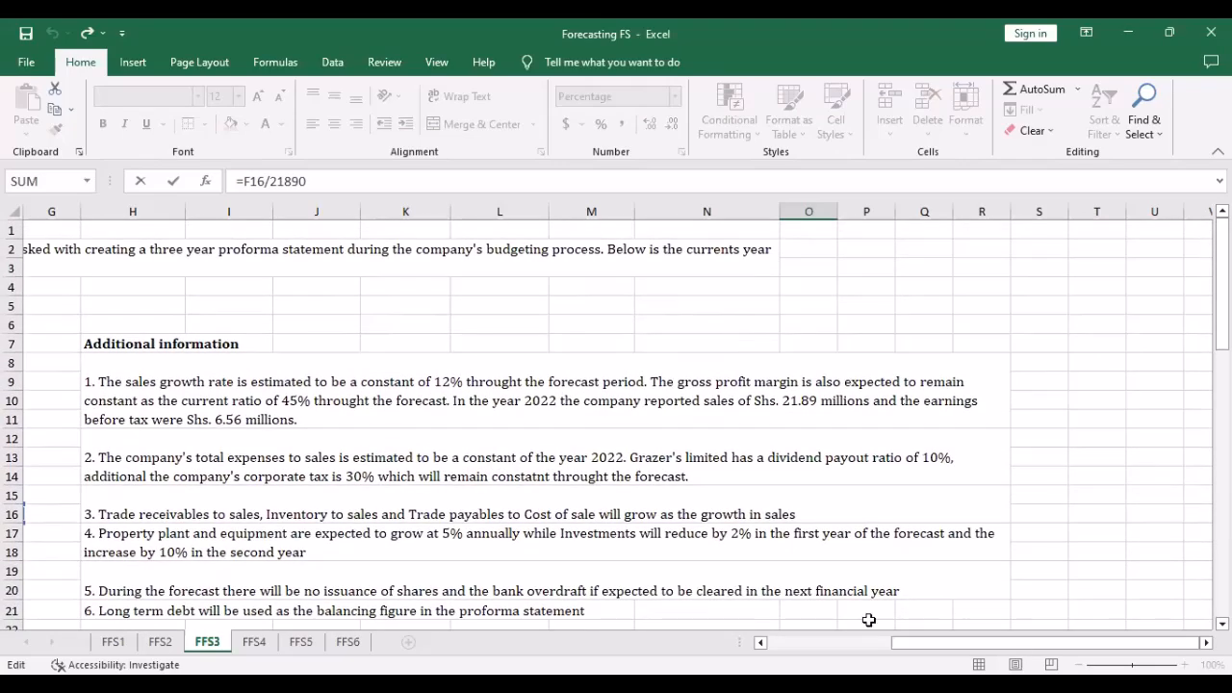
{"action": "left_click", "coordinate": [763, 644]}
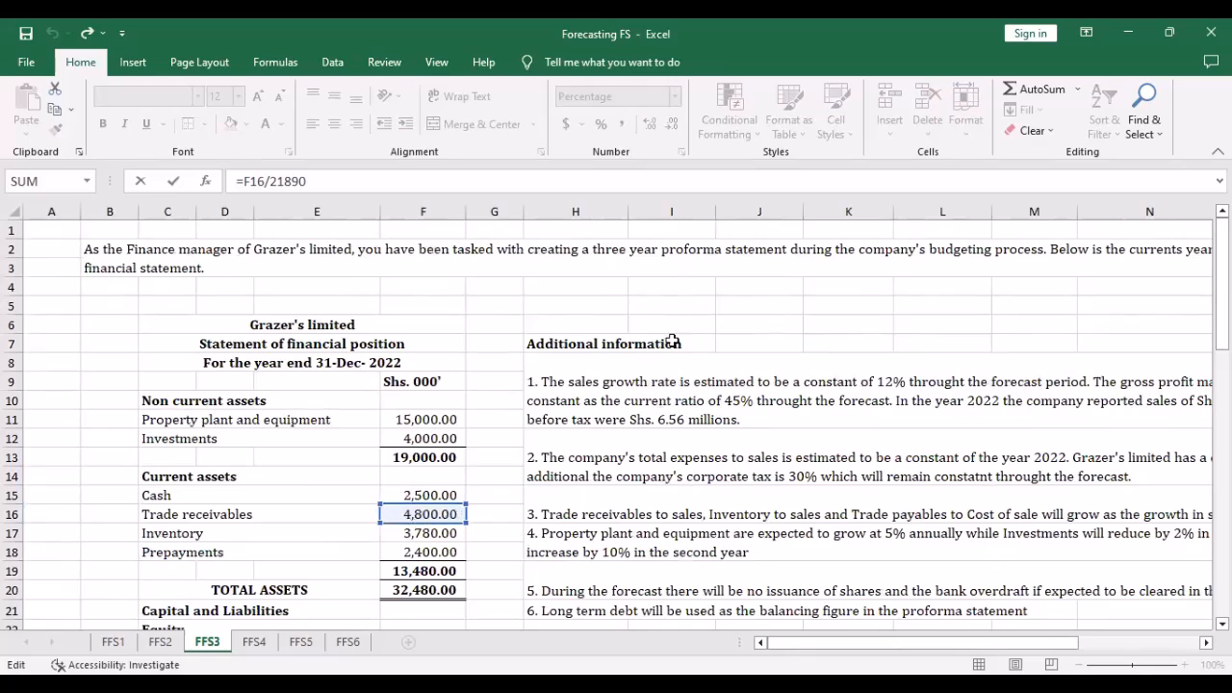
Look over the forecast SOFP from total capital and liabilities up to non-current assets and leave the open ratio formula
{"action": "key", "text": "alt+Tab"}
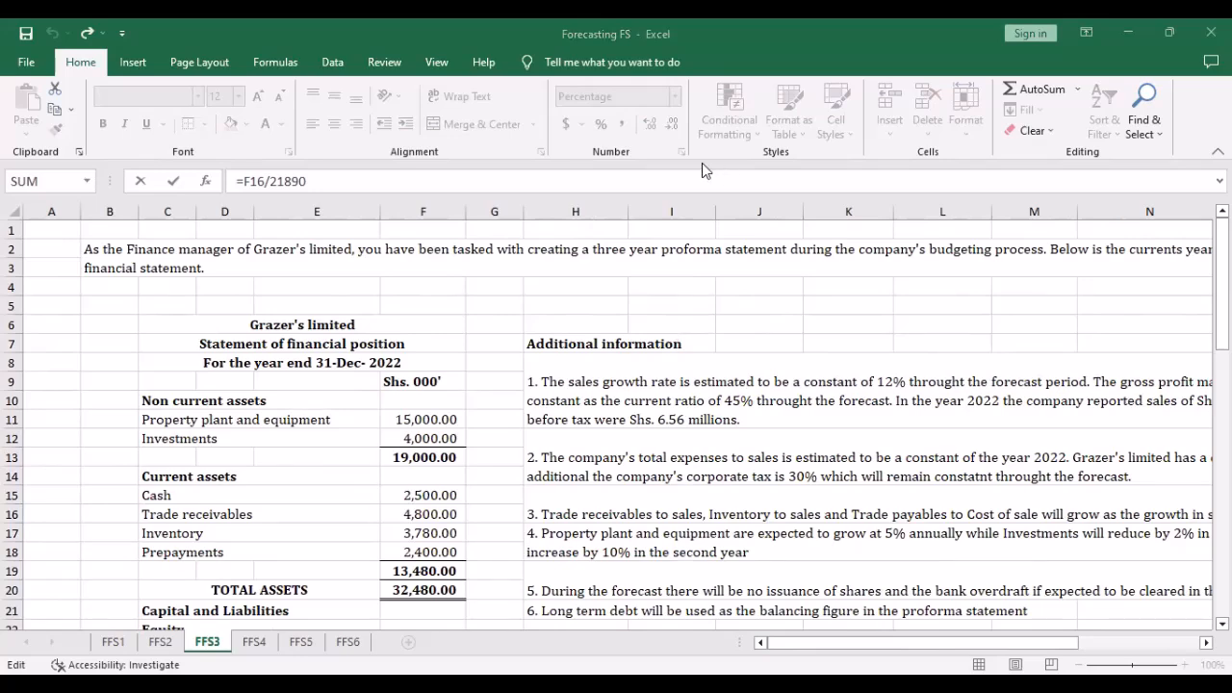
{"action": "scroll", "coordinate": [778, 397], "scroll_direction": "down", "scroll_amount": 12}
{"action": "scroll", "coordinate": [778, 398], "scroll_direction": "down", "scroll_amount": 5}
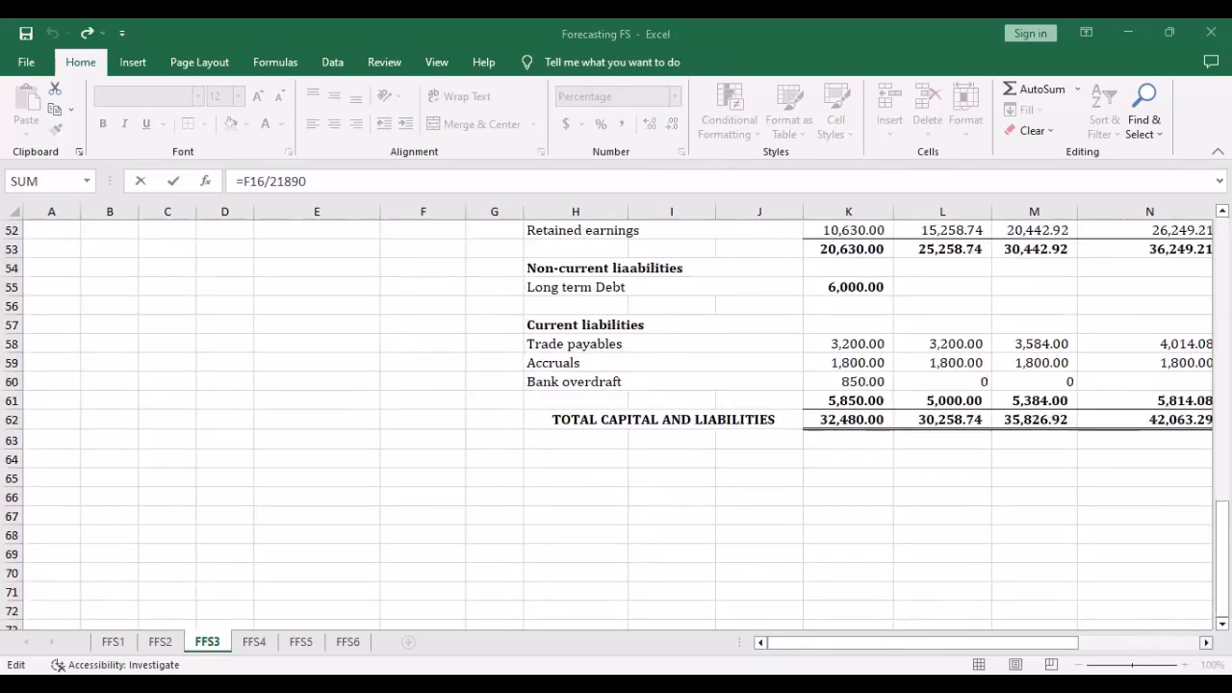
{"action": "scroll", "coordinate": [1136, 594], "scroll_direction": "right", "scroll_amount": 2}
{"action": "scroll", "coordinate": [867, 462], "scroll_direction": "up", "scroll_amount": 2}
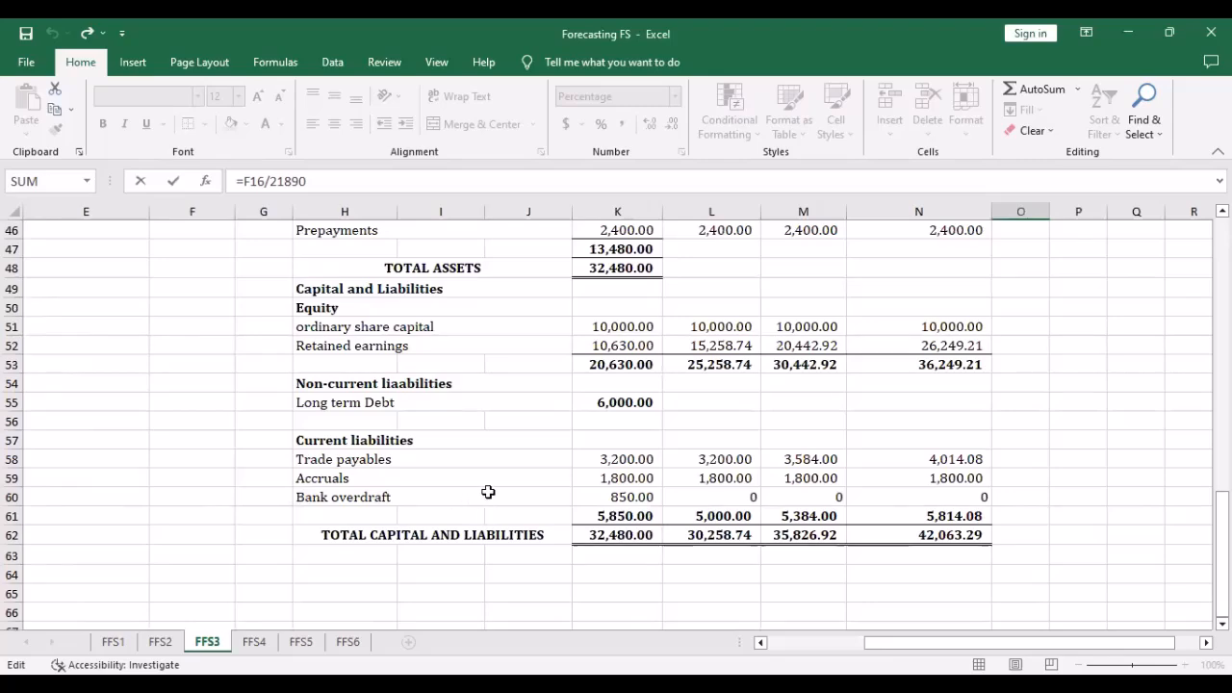
{"action": "scroll", "coordinate": [503, 495], "scroll_direction": "up", "scroll_amount": 5}
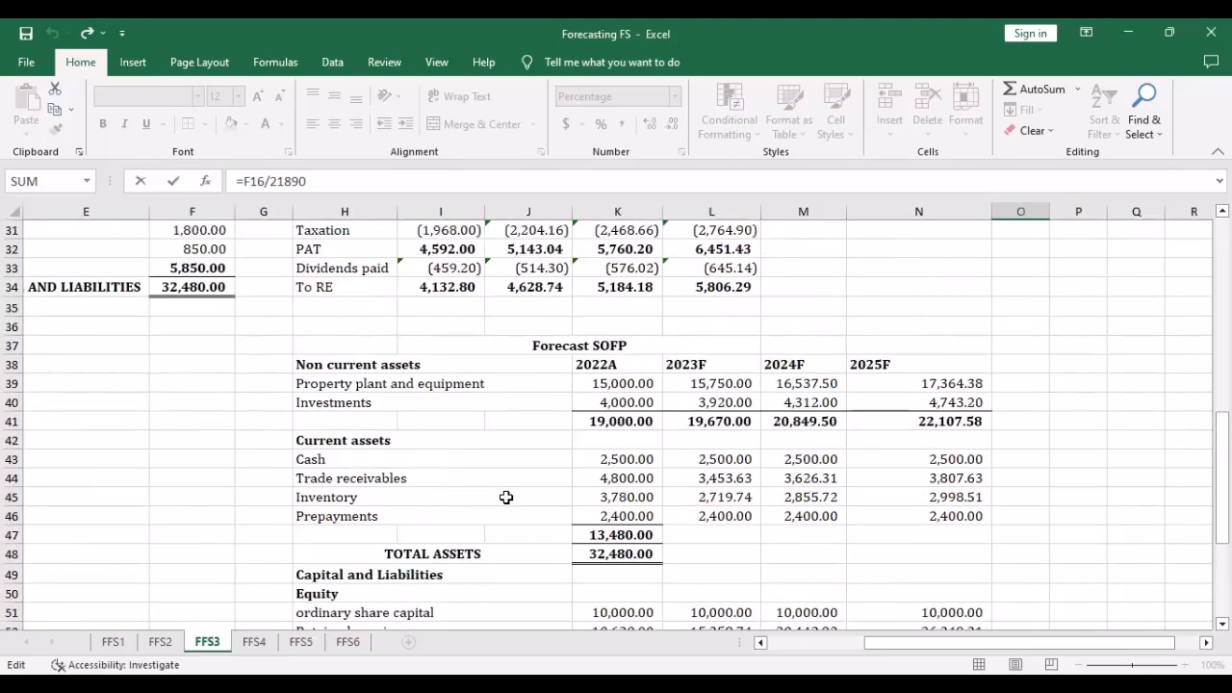
{"action": "scroll", "coordinate": [570, 231], "scroll_direction": "up", "scroll_amount": 1}
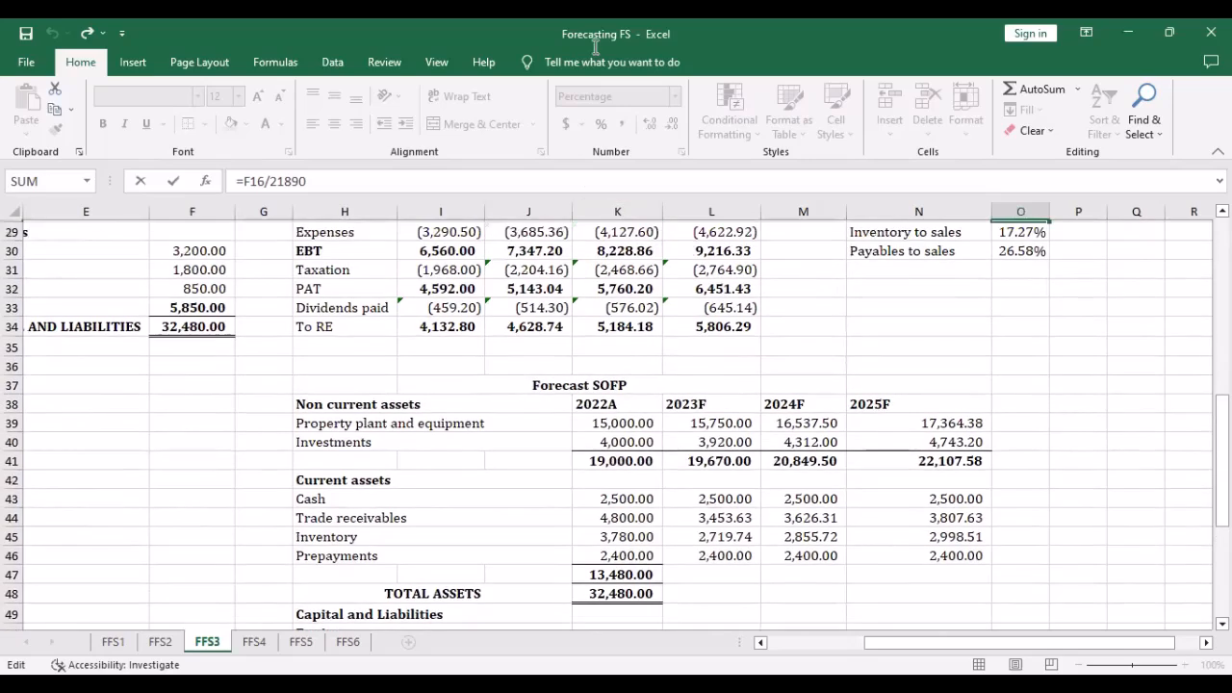
{"action": "left_click", "coordinate": [636, 154]}
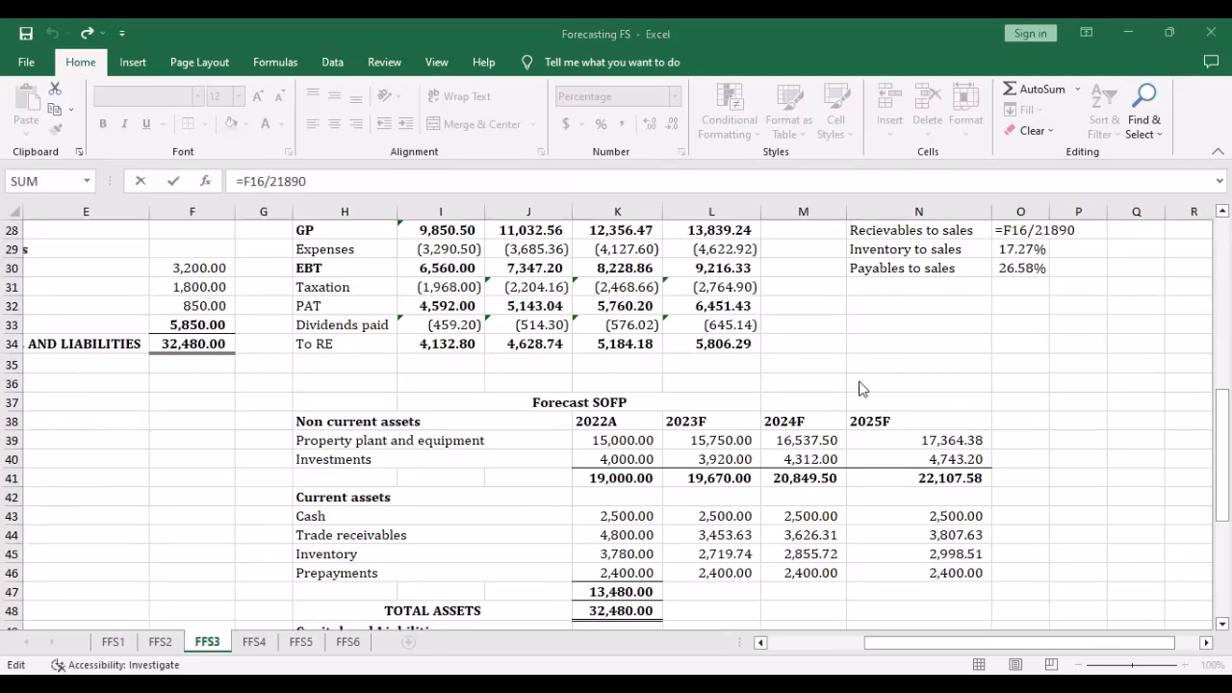
{"action": "left_click", "coordinate": [623, 442]}
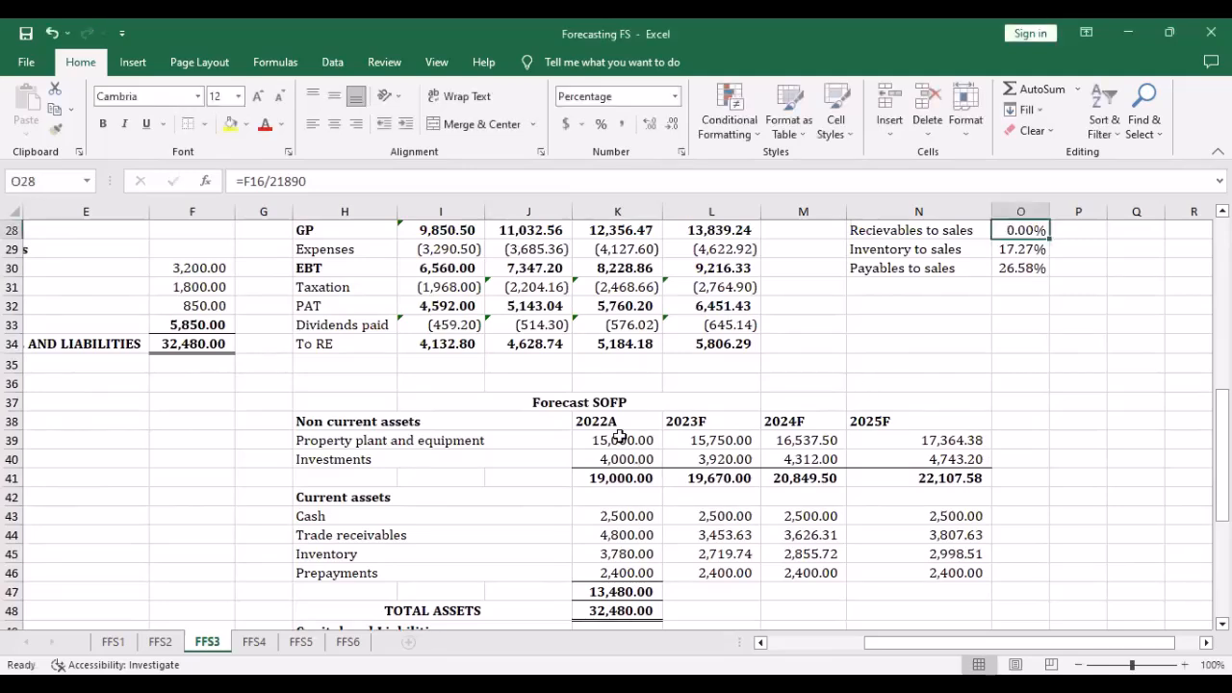
Extend the 2022A current assets total in K47 and the total assets formula in K48 across to 2025F
{"action": "scroll", "coordinate": [182, 289], "scroll_direction": "up", "scroll_amount": 7}
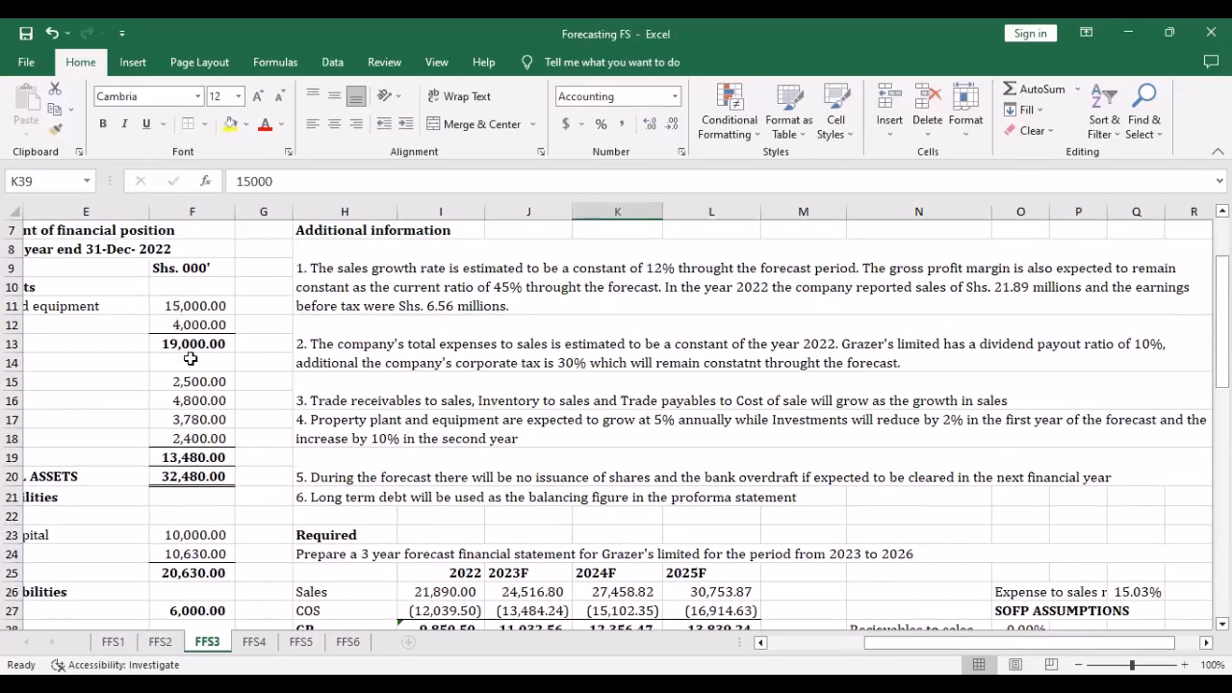
{"action": "scroll", "coordinate": [883, 512], "scroll_direction": "down", "scroll_amount": 3}
{"action": "scroll", "coordinate": [883, 513], "scroll_direction": "down", "scroll_amount": 7}
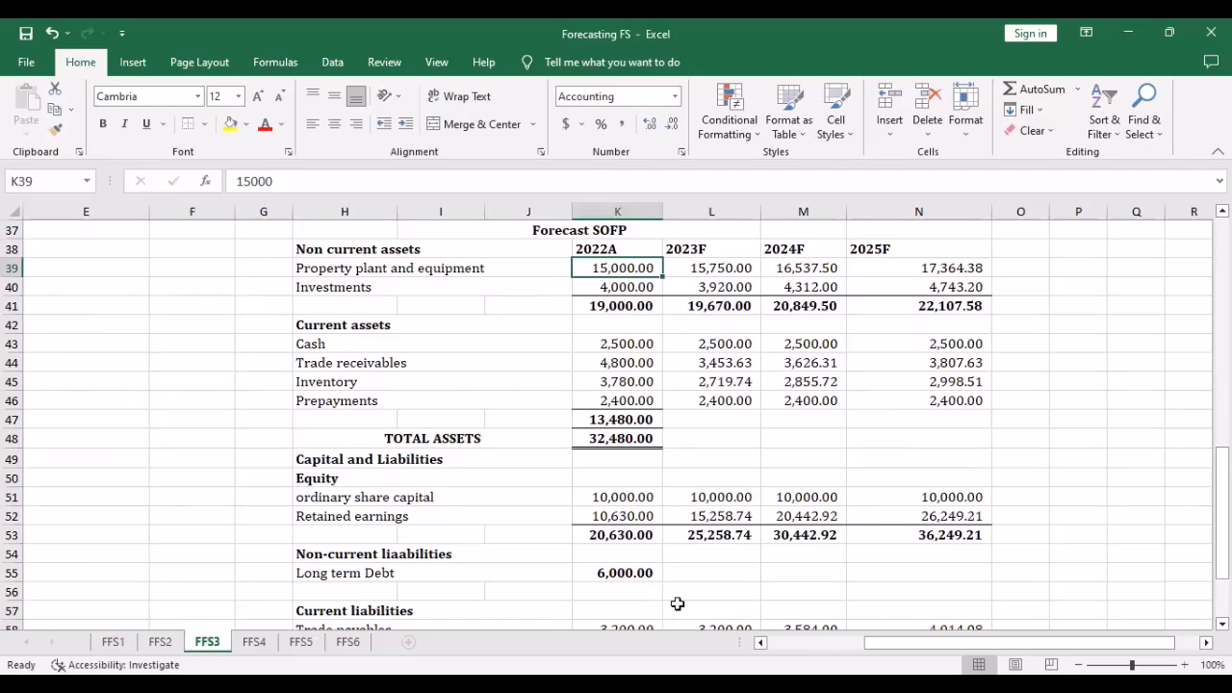
{"action": "left_click", "coordinate": [642, 419]}
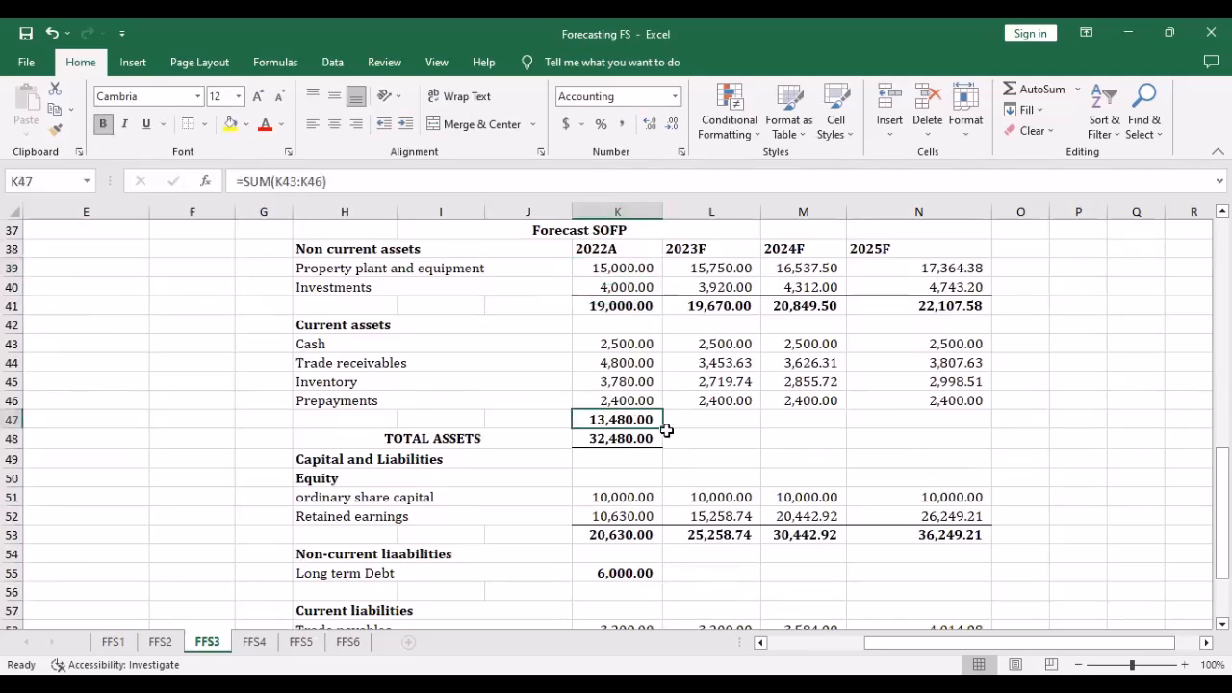
{"action": "left_click_drag", "start_coordinate": [661, 424], "coordinate": [972, 425]}
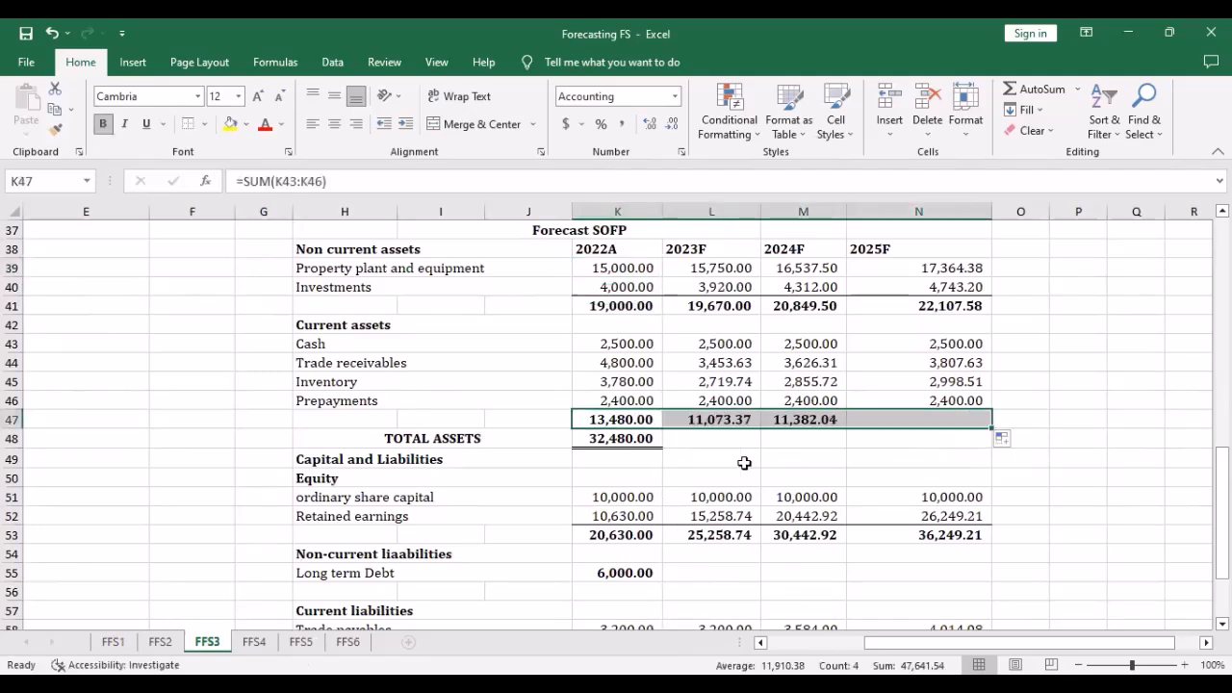
{"action": "left_click", "coordinate": [634, 439]}
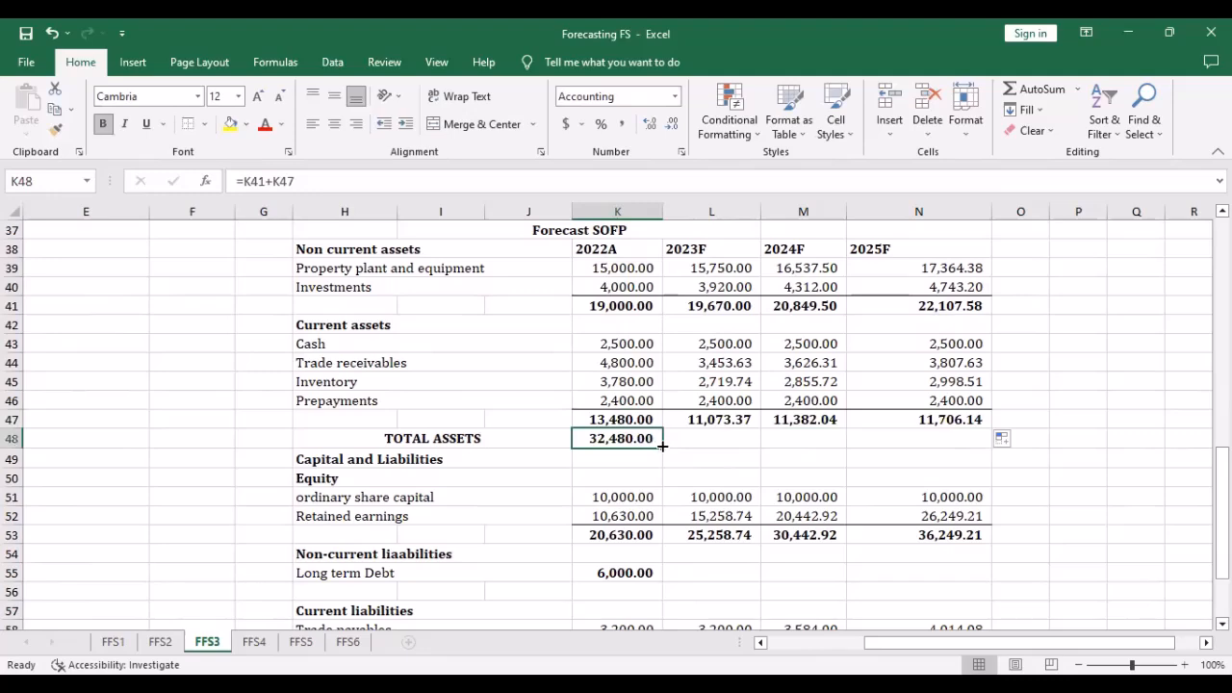
{"action": "left_click_drag", "start_coordinate": [662, 446], "coordinate": [974, 442]}
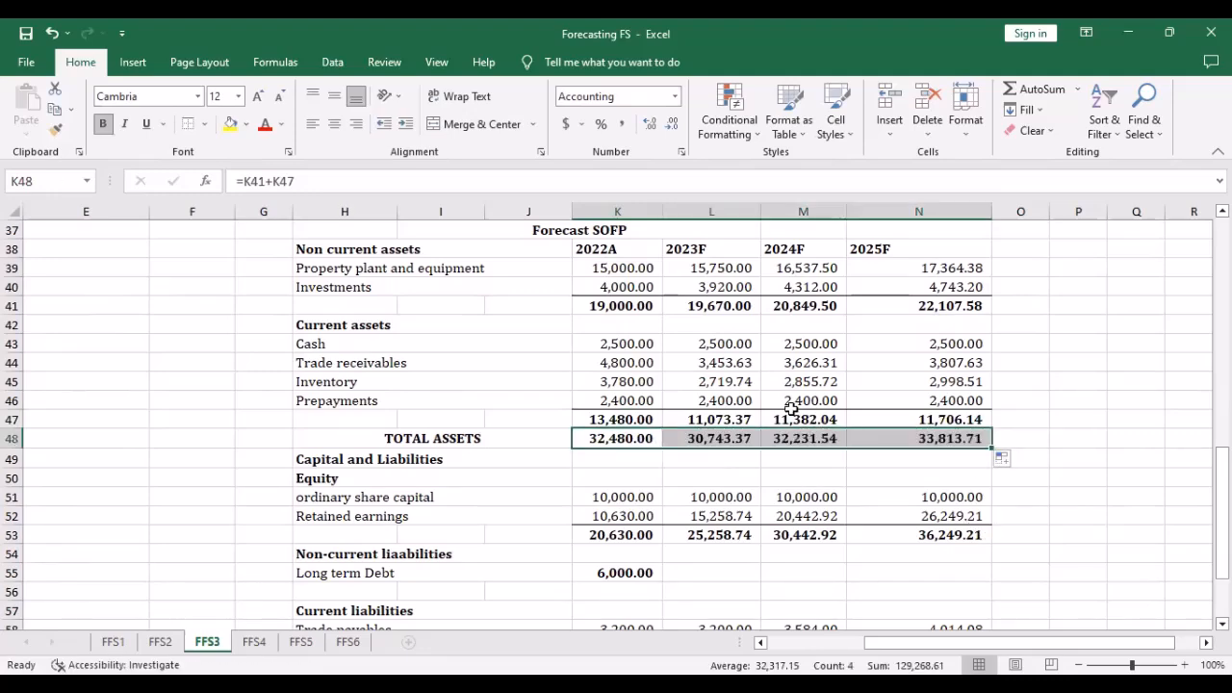
Change the 2023F trade receivables formula in L44 to multiply the receivables to sales ratio by 2022 sales, =$O$28*I26
{"action": "scroll", "coordinate": [787, 402], "scroll_direction": "down", "scroll_amount": 2}
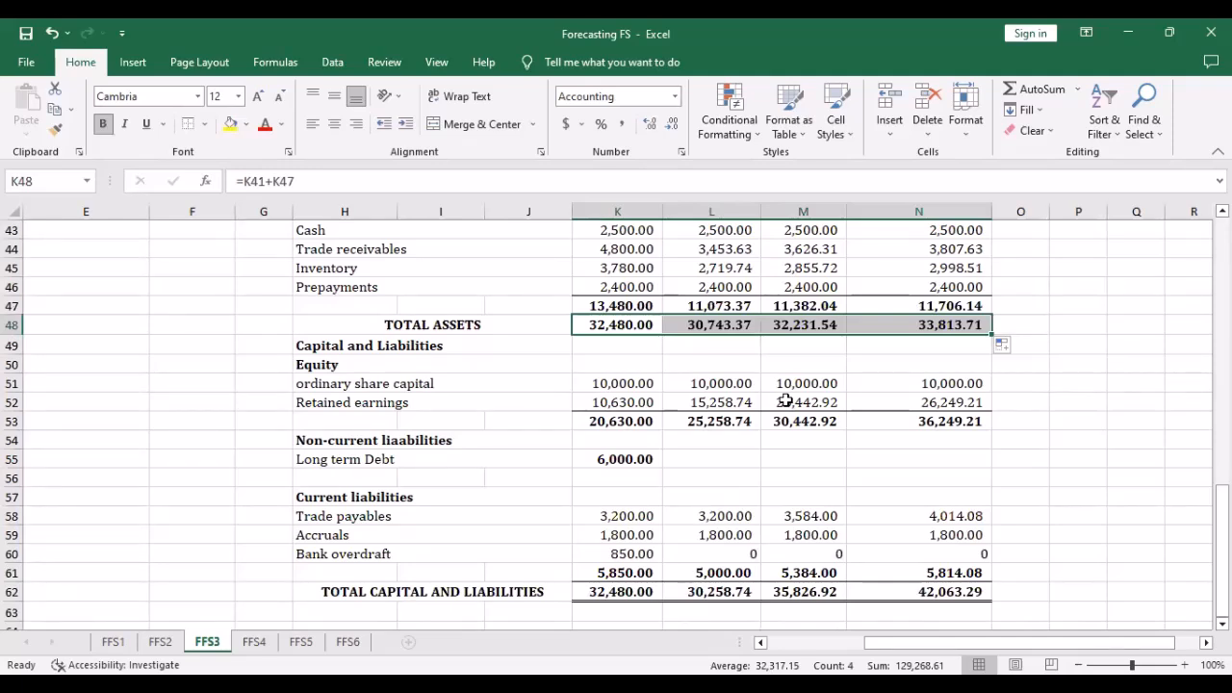
{"action": "scroll", "coordinate": [738, 404], "scroll_direction": "up", "scroll_amount": 4}
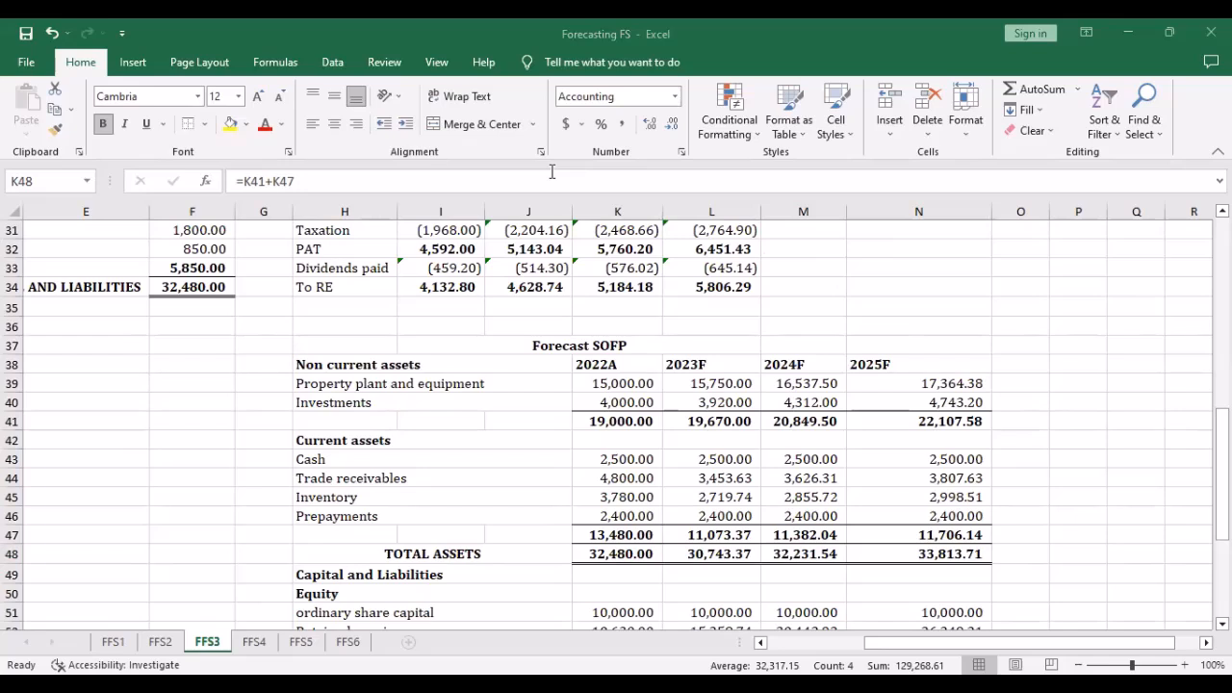
{"action": "left_click", "coordinate": [711, 477]}
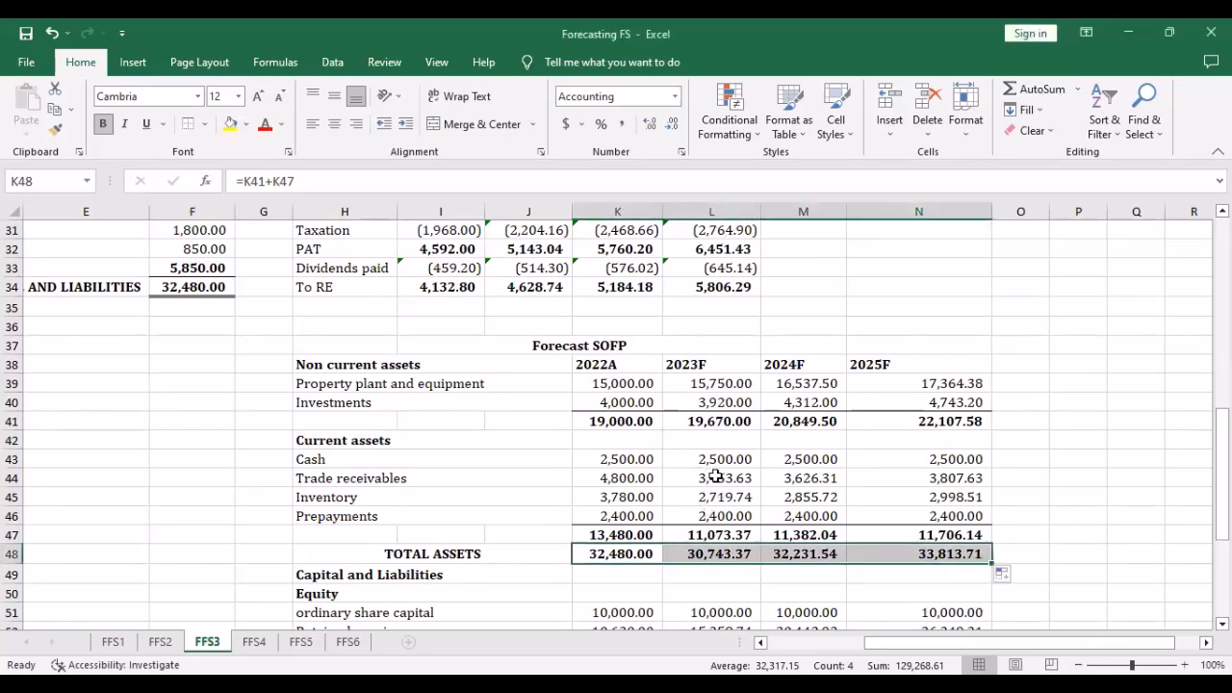
{"action": "left_click", "coordinate": [715, 475]}
{"action": "double_click", "coordinate": [715, 475]}
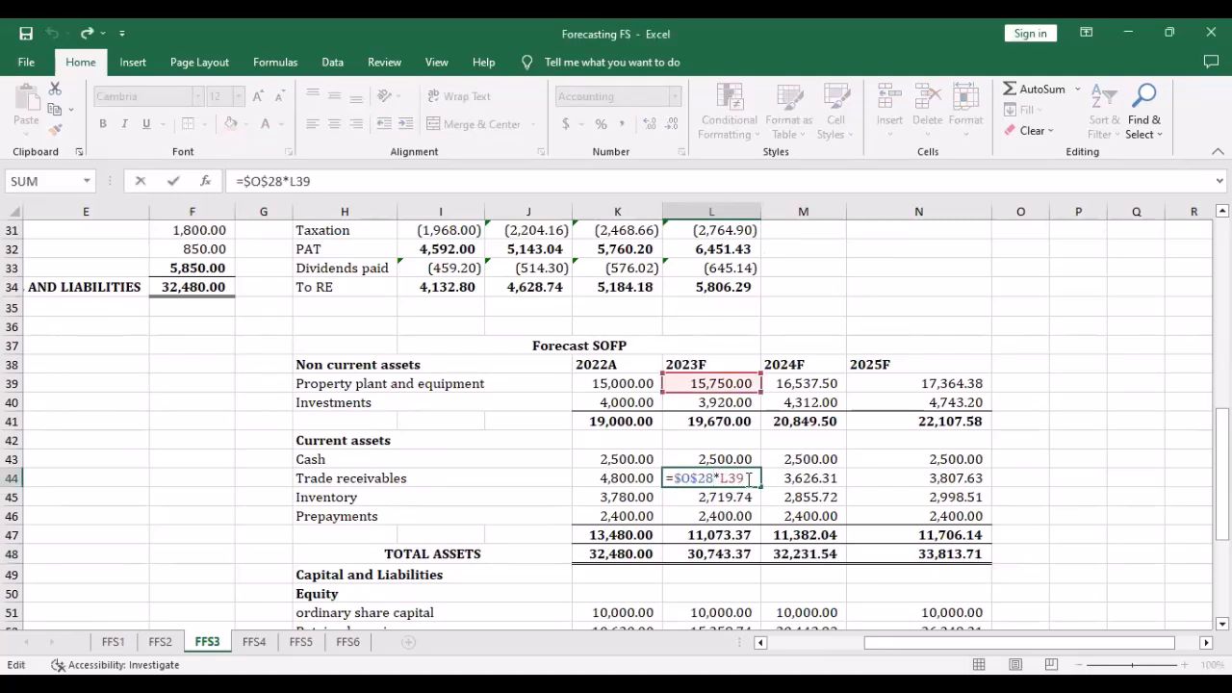
{"action": "left_click", "coordinate": [743, 478]}
{"action": "key", "text": "BackSpace"}
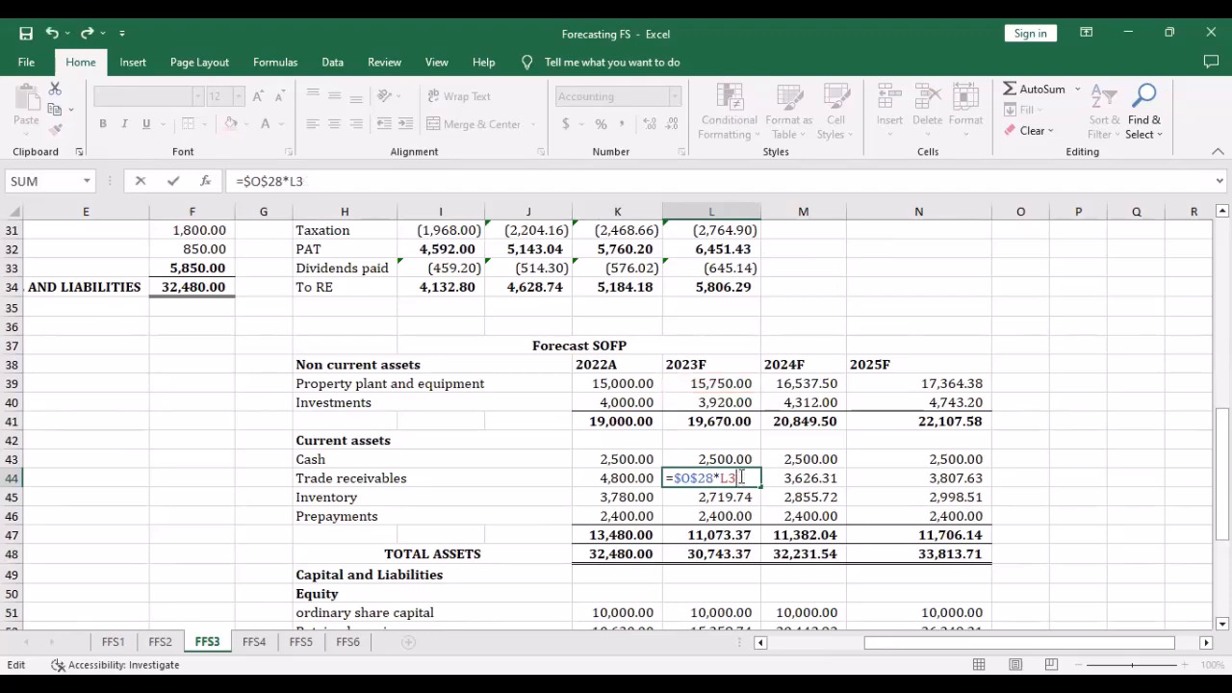
{"action": "key", "text": "BackSpace"}
{"action": "key", "text": "BackSpace"}
{"action": "scroll", "coordinate": [840, 404], "scroll_direction": "up", "scroll_amount": 1}
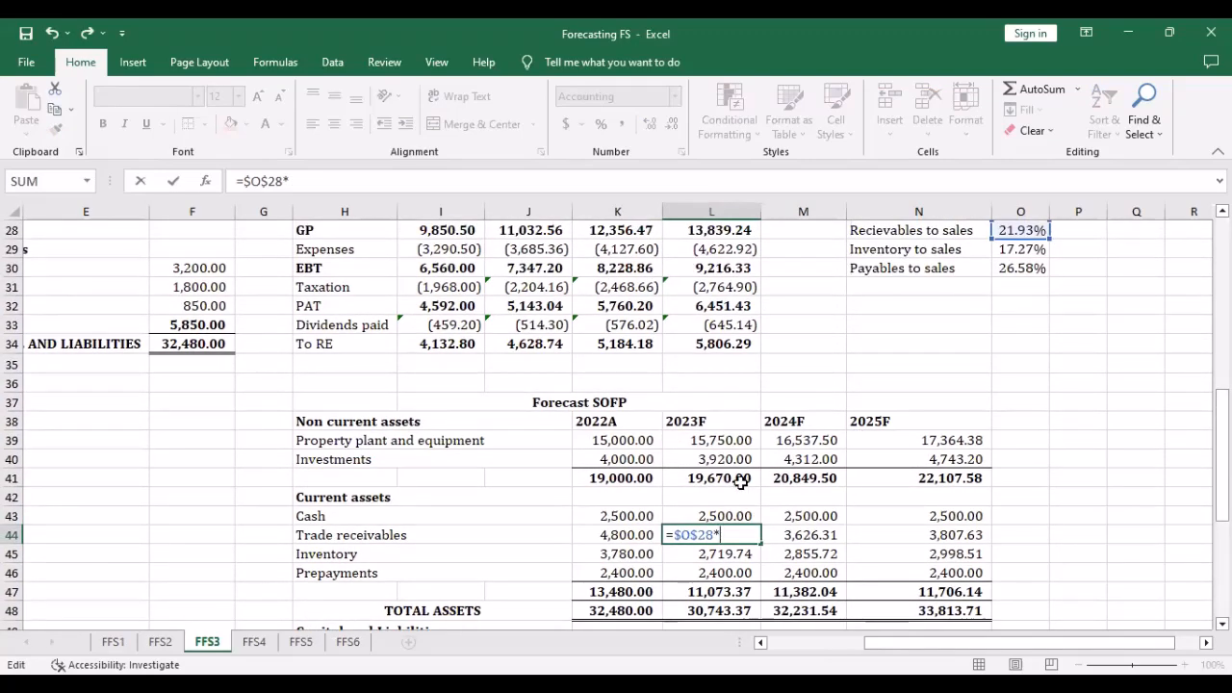
{"action": "scroll", "coordinate": [709, 475], "scroll_direction": "up", "scroll_amount": 3}
{"action": "left_click", "coordinate": [441, 365]}
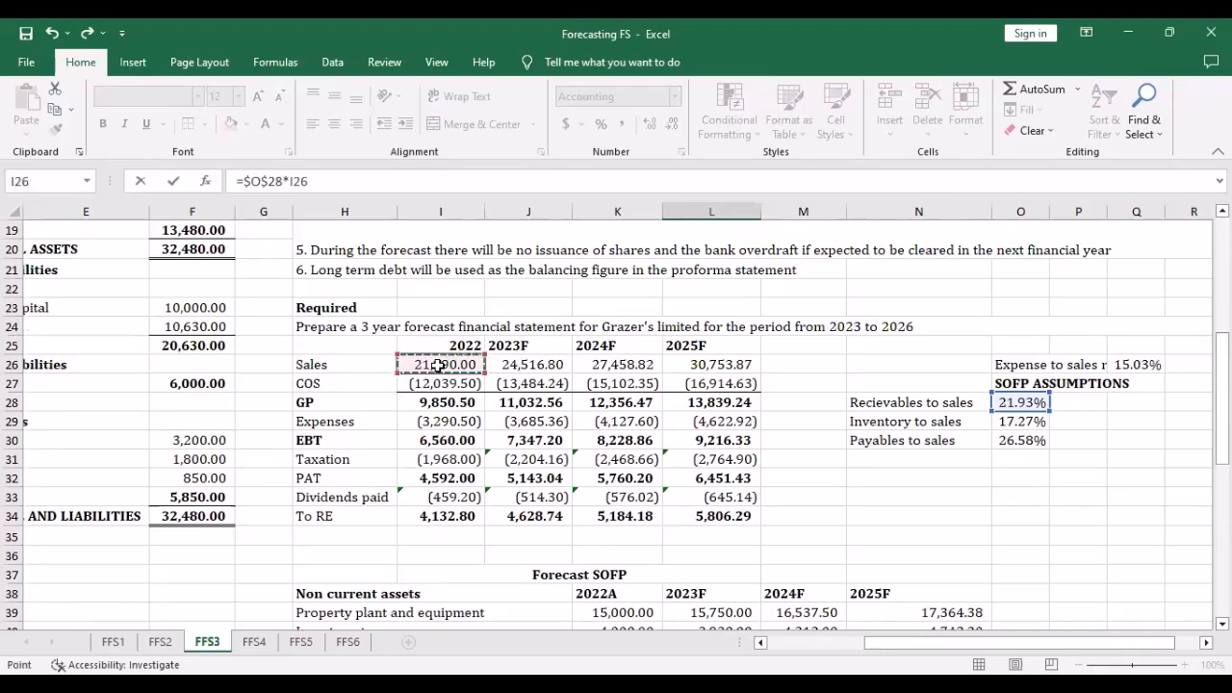
{"action": "key", "text": "Return"}
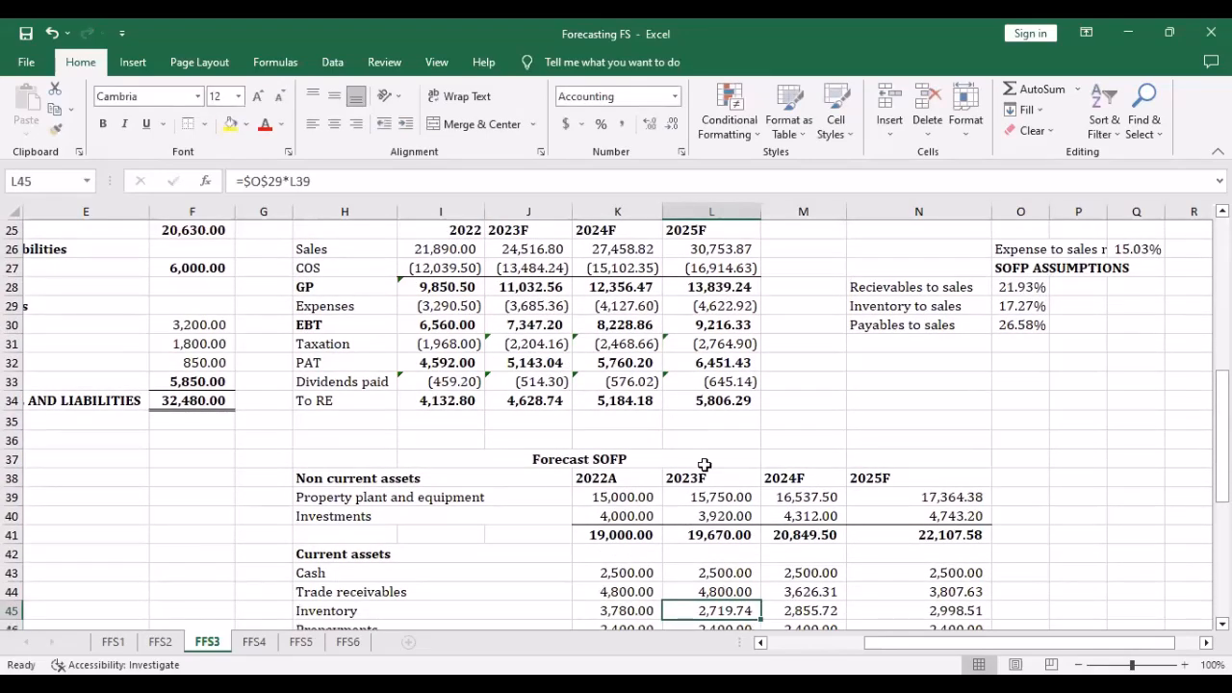
Recopy the 2023F inventory formula across to 2025F and check the 2023F total assets, inventory, prepayments and receivables formulas
{"action": "scroll", "coordinate": [745, 542], "scroll_direction": "down", "scroll_amount": 2}
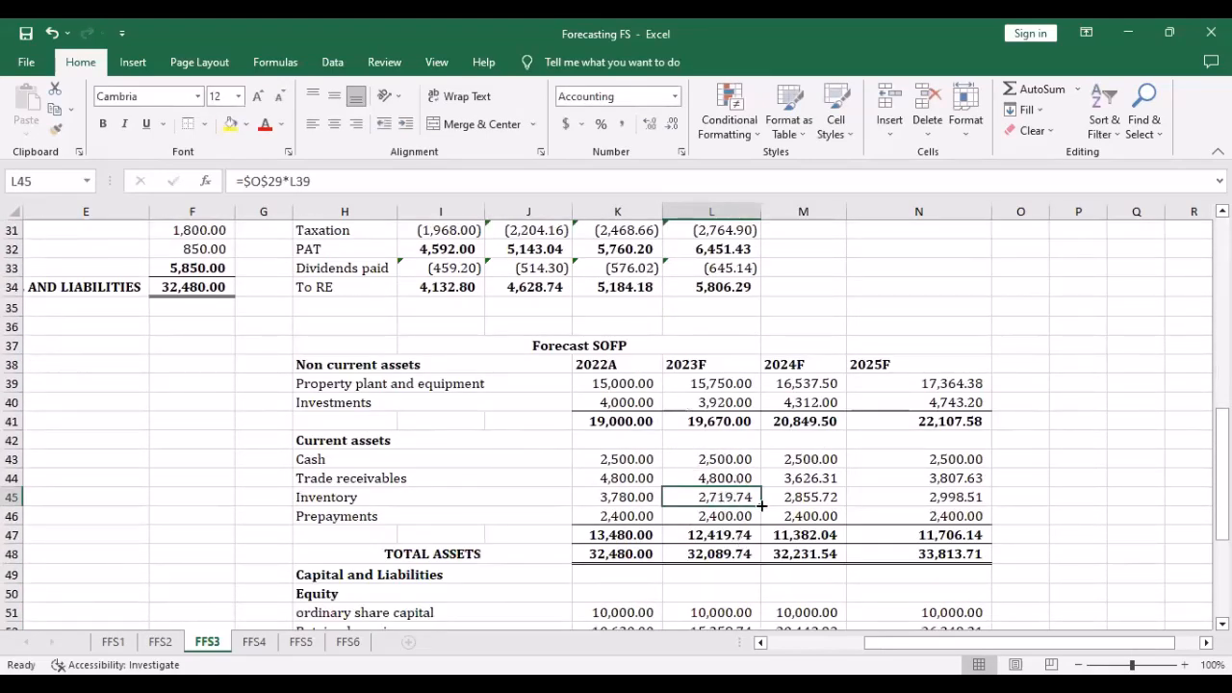
{"action": "left_click_drag", "start_coordinate": [761, 505], "coordinate": [978, 508]}
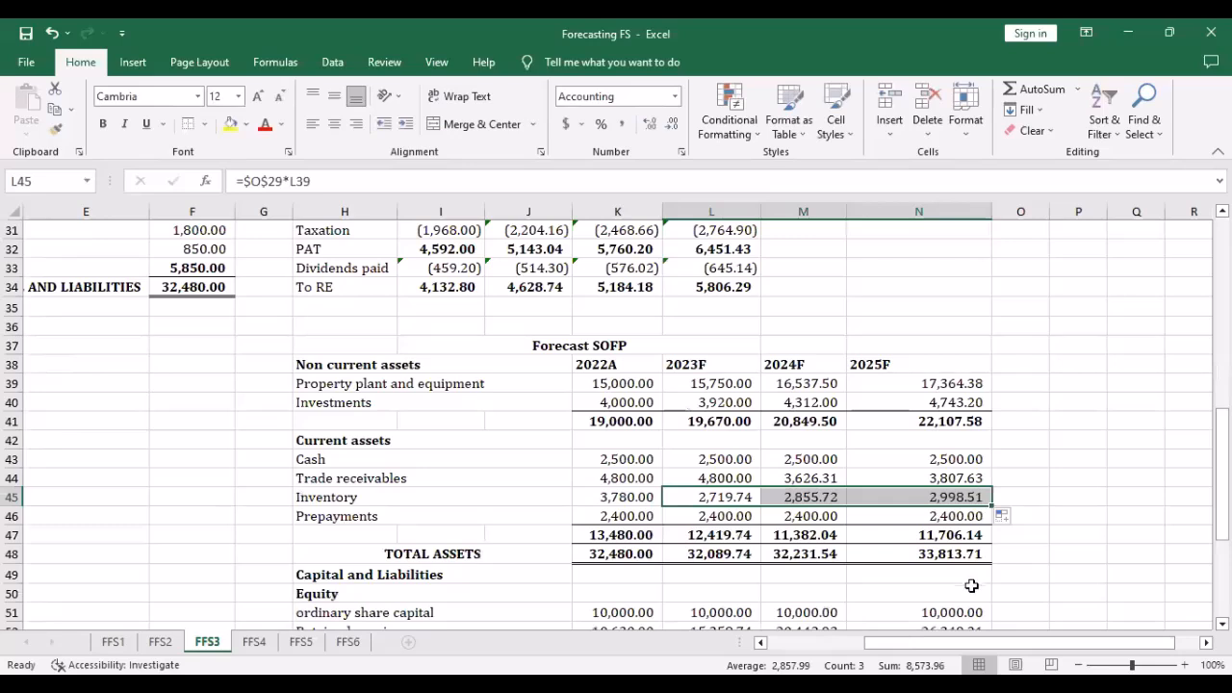
{"action": "left_click", "coordinate": [722, 549]}
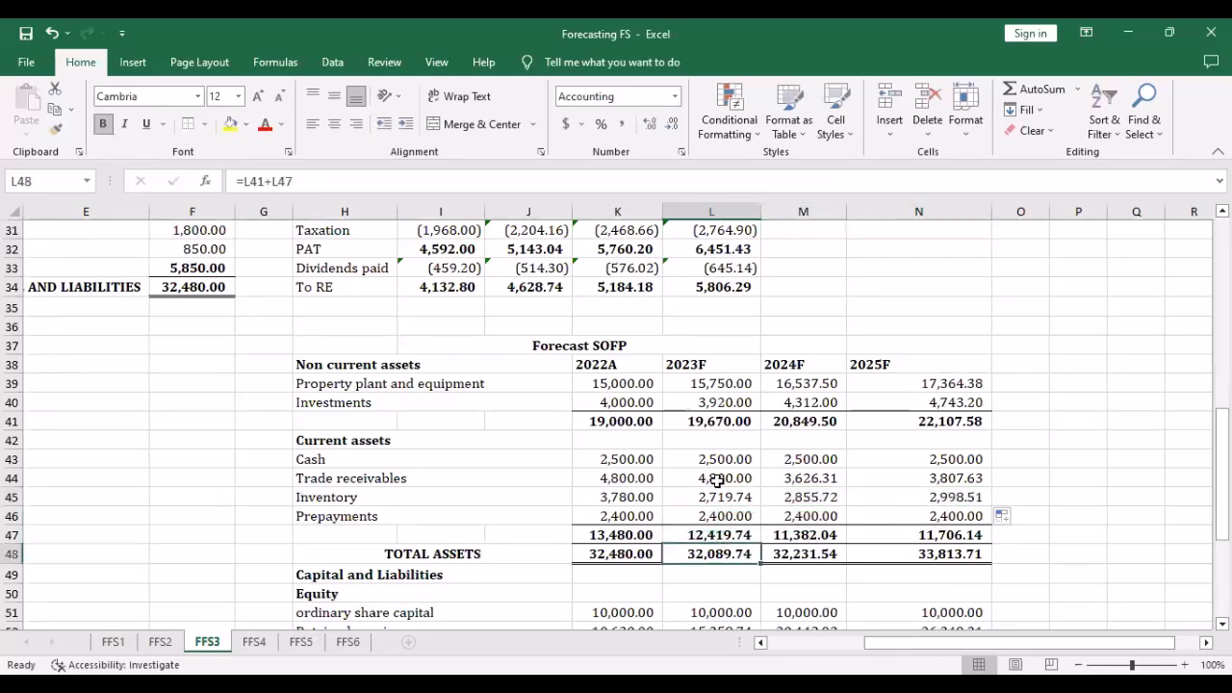
{"action": "left_click", "coordinate": [723, 499]}
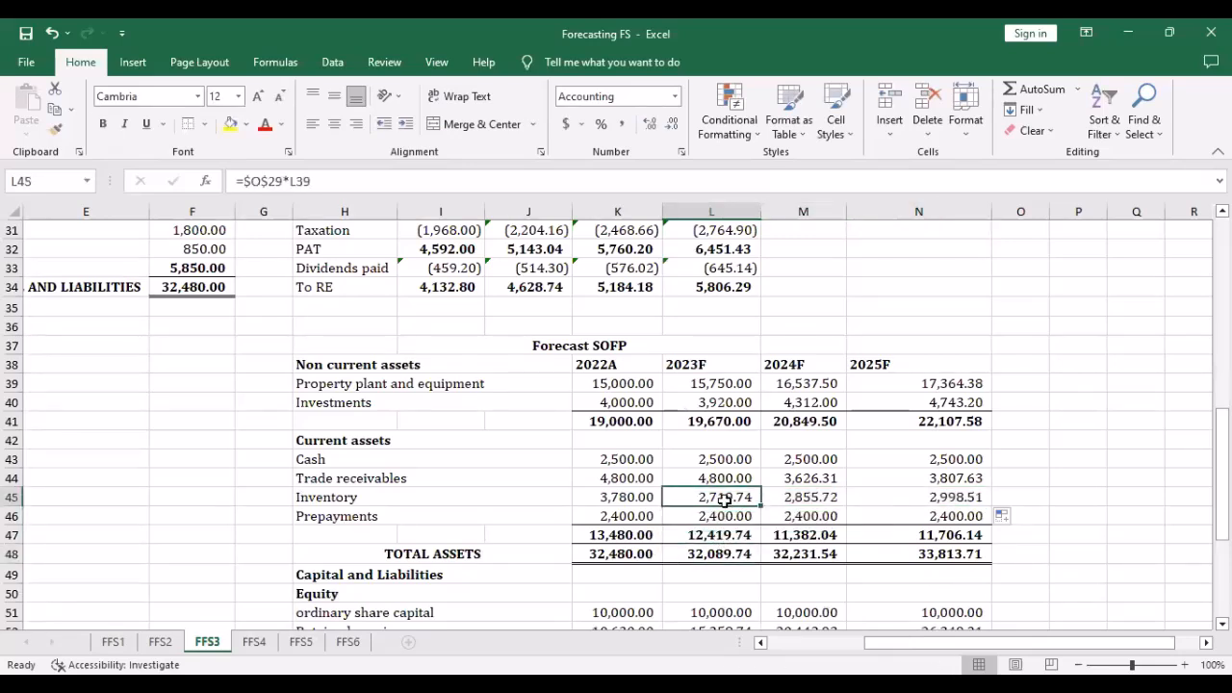
{"action": "left_click", "coordinate": [726, 521]}
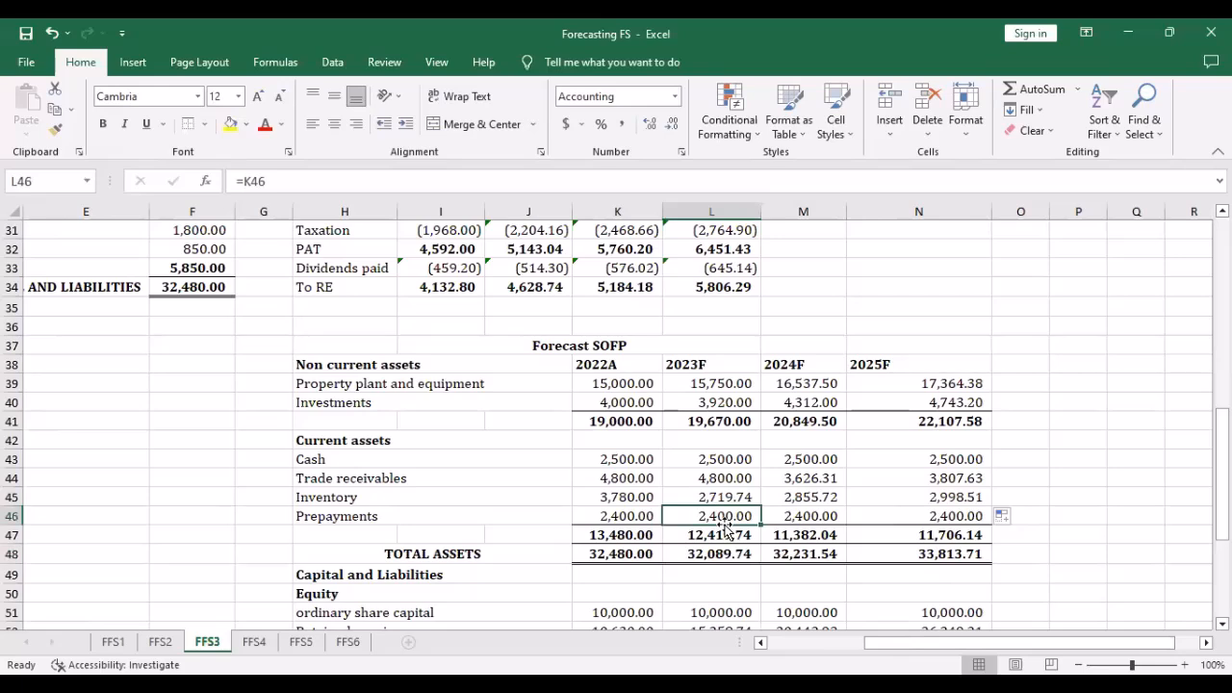
{"action": "left_click", "coordinate": [724, 479]}
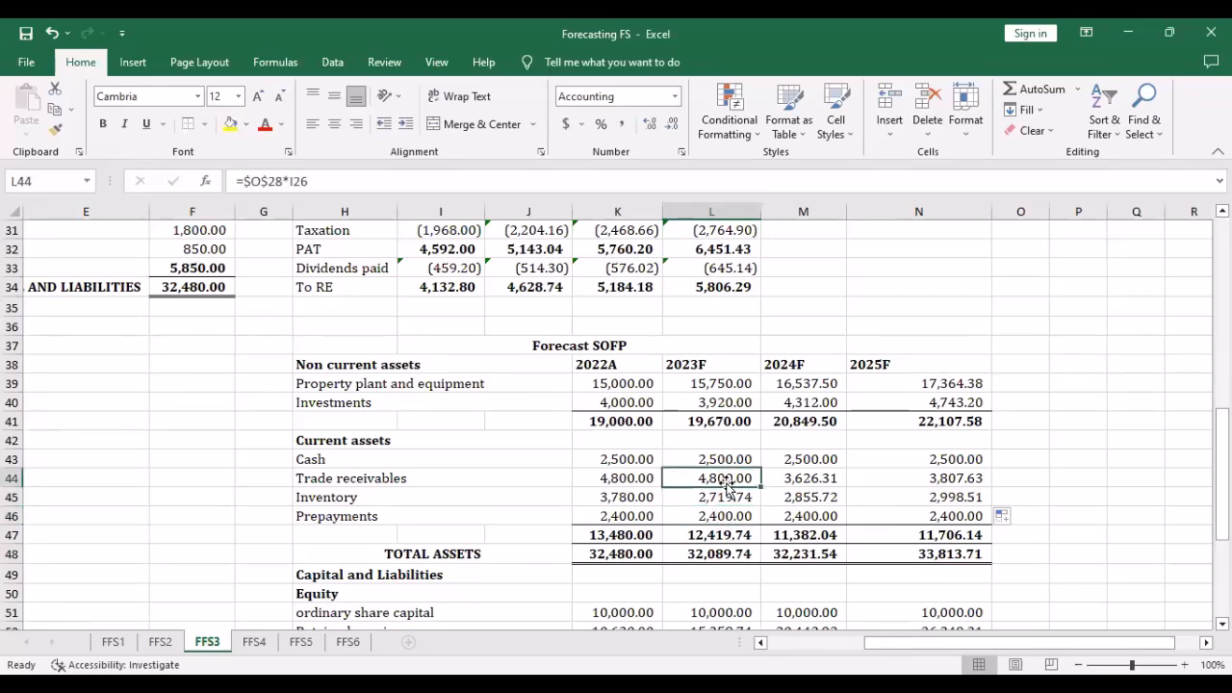
{"action": "key", "text": "Down"}
{"action": "key", "text": "Down"}
{"action": "key", "text": "Down"}
{"action": "key", "text": "Down"}
Point the 2023F trade receivables formula in L44 to 2023F sales, =$O$28*J26, and copy the L45 inventory formula across to 2025F
{"action": "left_click", "coordinate": [724, 478]}
{"action": "double_click", "coordinate": [724, 479]}
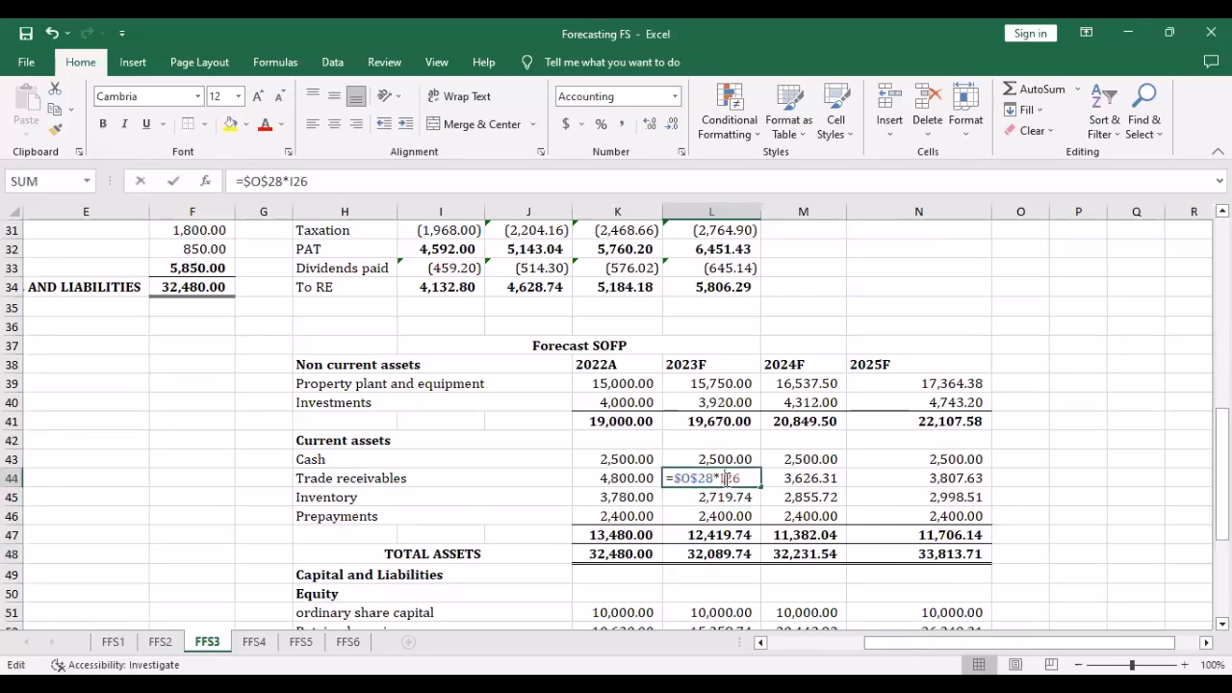
{"action": "scroll", "coordinate": [664, 424], "scroll_direction": "up", "scroll_amount": 4}
{"action": "scroll", "coordinate": [830, 525], "scroll_direction": "down", "scroll_amount": 4}
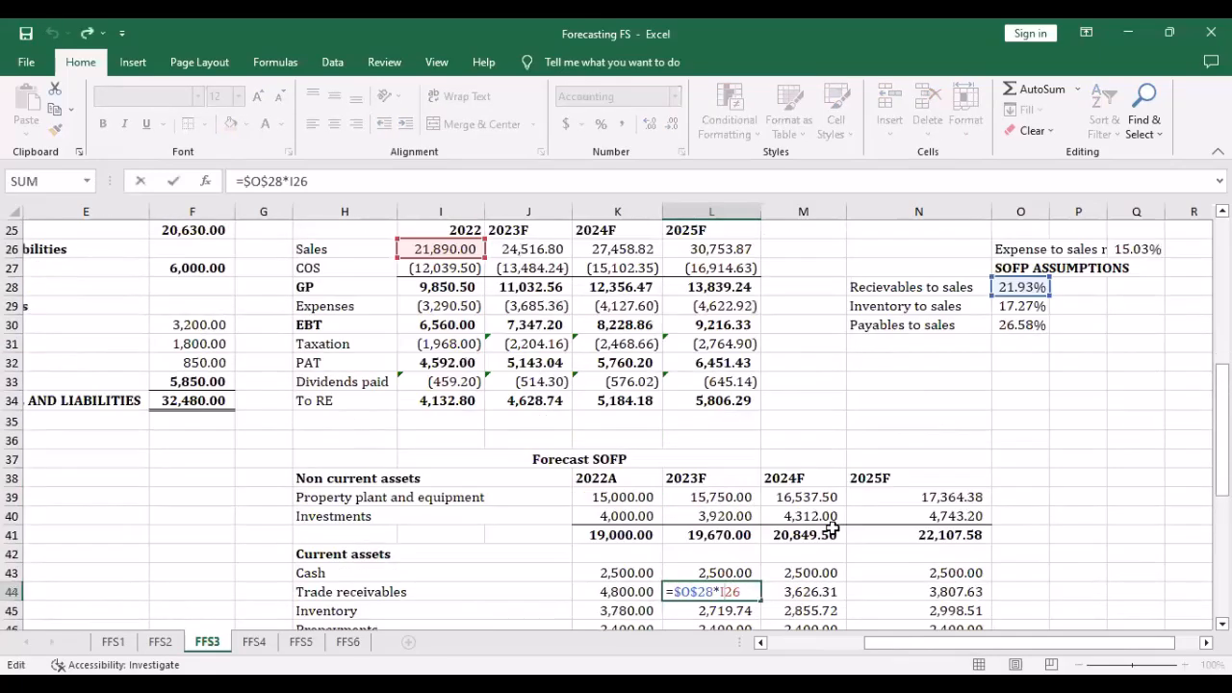
{"action": "scroll", "coordinate": [700, 390], "scroll_direction": "up", "scroll_amount": 3}
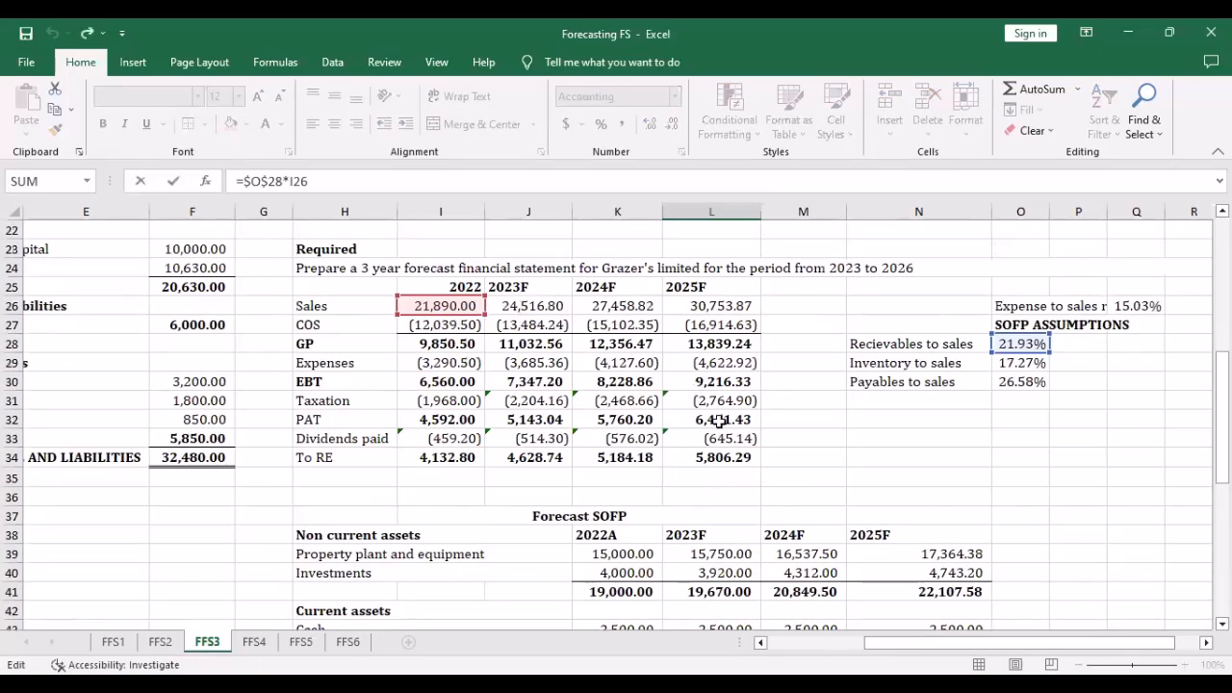
{"action": "scroll", "coordinate": [479, 306], "scroll_direction": "down", "scroll_amount": 3}
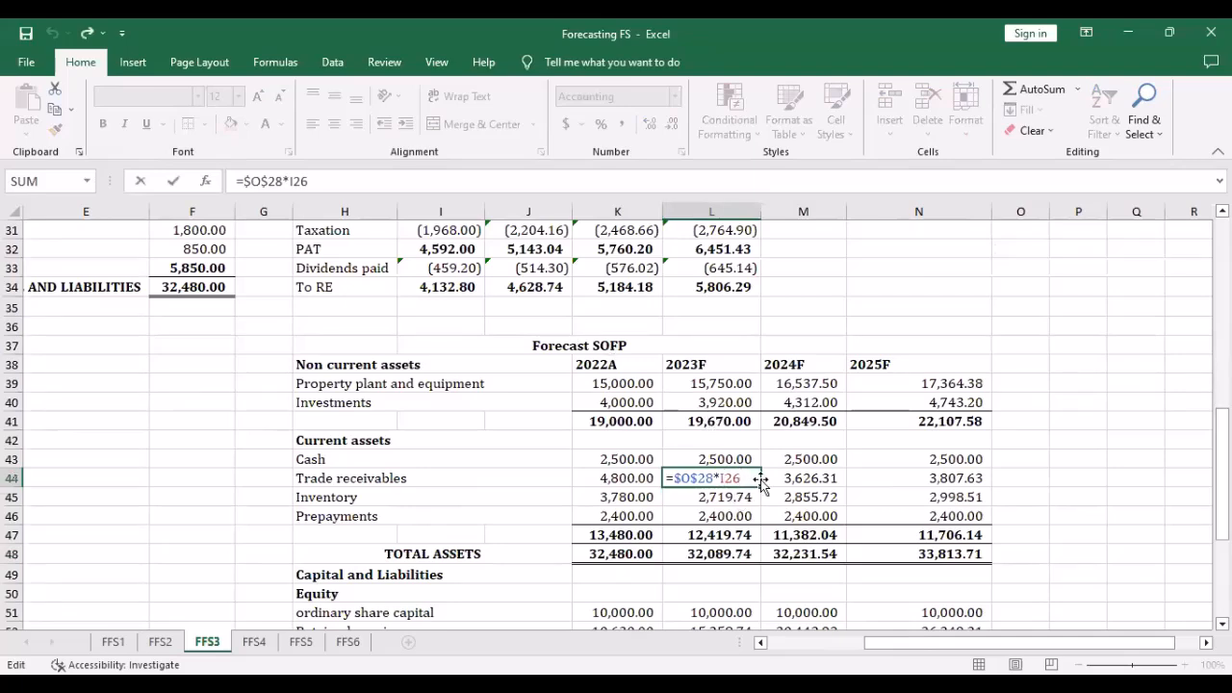
{"action": "key", "text": "BackSpace"}
{"action": "key", "text": "BackSpace"}
{"action": "key", "text": "BackSpace"}
{"action": "scroll", "coordinate": [537, 364], "scroll_direction": "up", "scroll_amount": 4}
{"action": "left_click", "coordinate": [536, 364]}
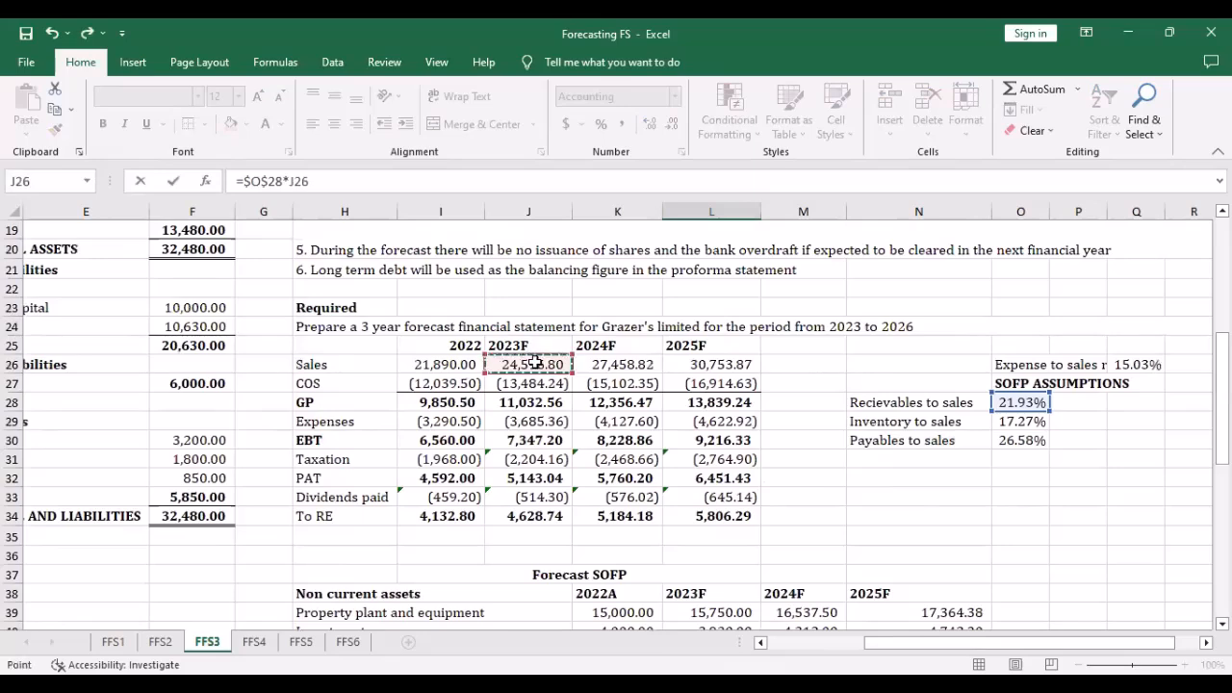
{"action": "key", "text": "Return"}
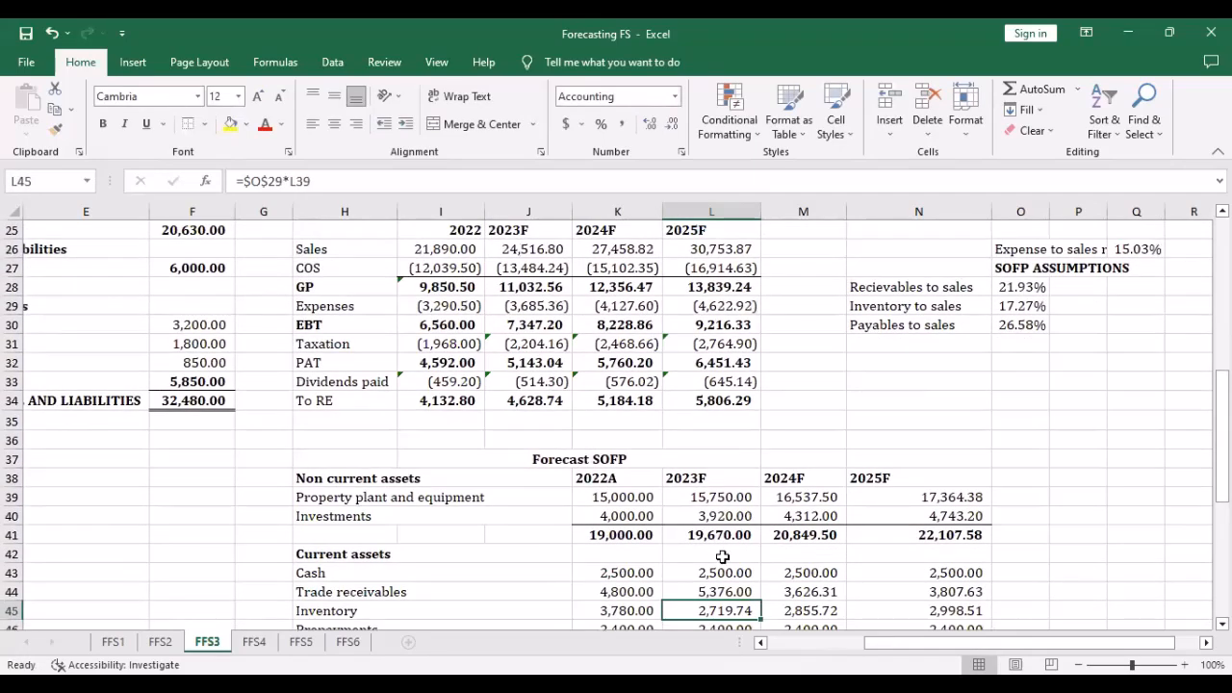
{"action": "scroll", "coordinate": [724, 554], "scroll_direction": "down", "scroll_amount": 1}
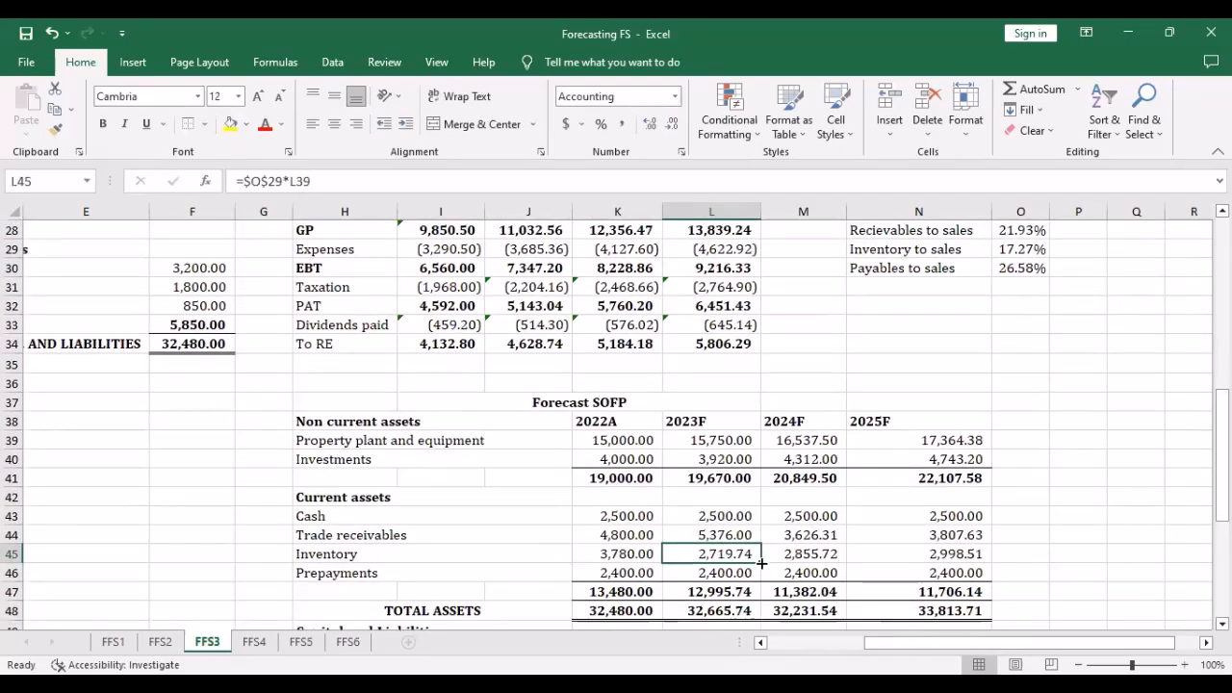
{"action": "left_click_drag", "start_coordinate": [761, 564], "coordinate": [969, 555]}
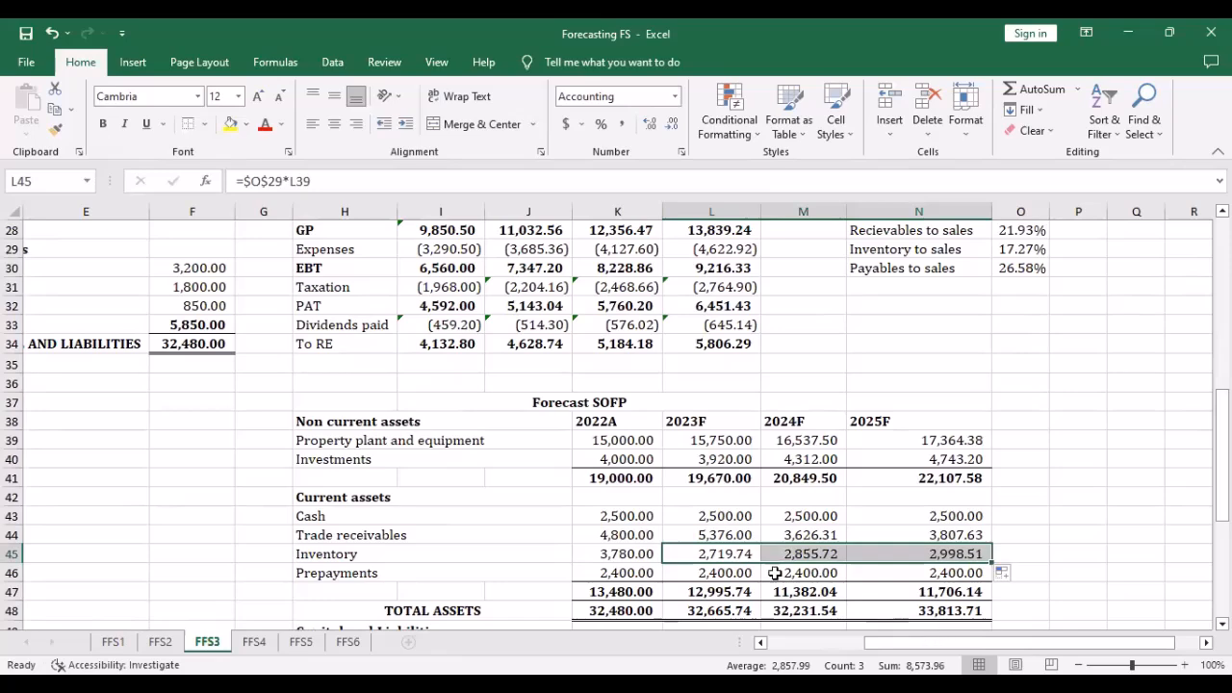
Re-enter the 2023F trade receivables formula in L44 as the receivables to sales ratio times 2023F sales, =$O$28*J26
{"action": "left_click", "coordinate": [720, 535]}
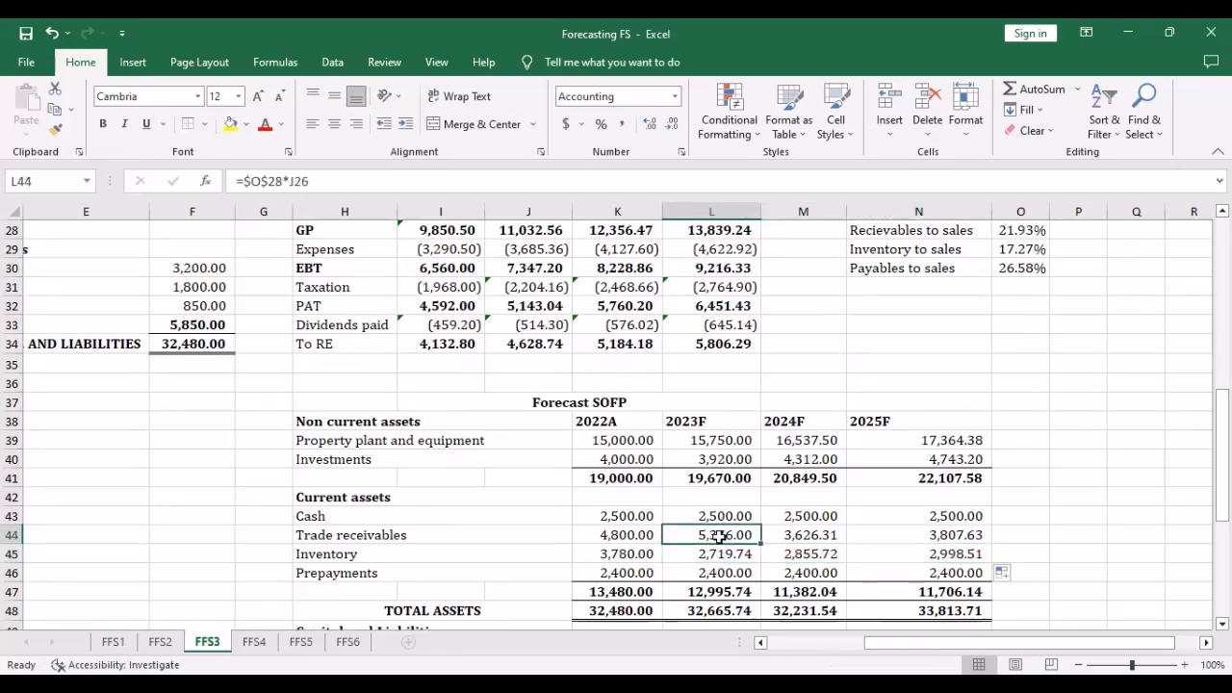
{"action": "type", "text": "="}
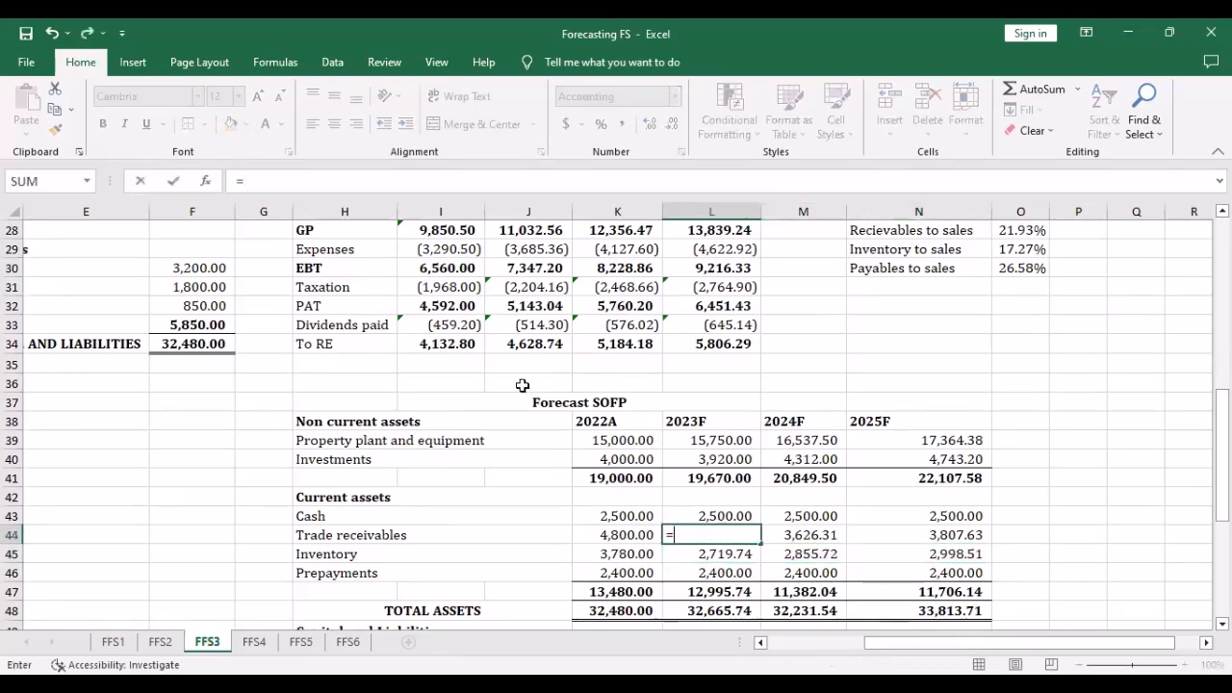
{"action": "scroll", "coordinate": [524, 387], "scroll_direction": "up", "scroll_amount": 2}
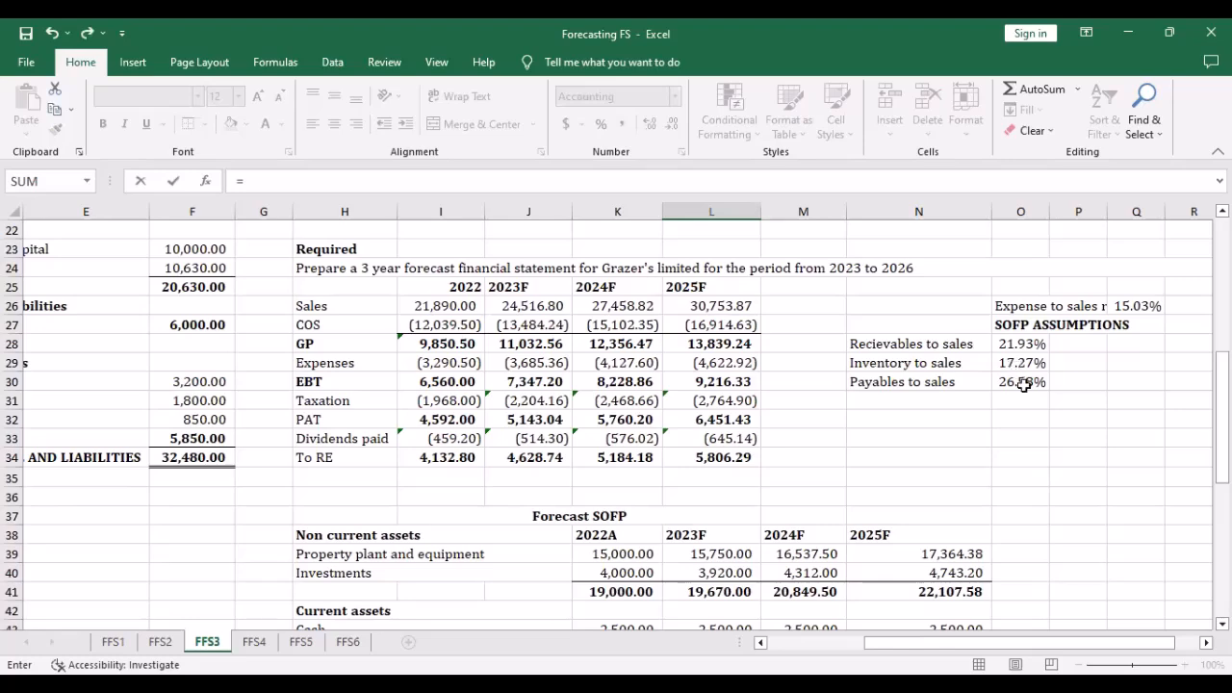
{"action": "scroll", "coordinate": [977, 429], "scroll_direction": "down", "scroll_amount": 1}
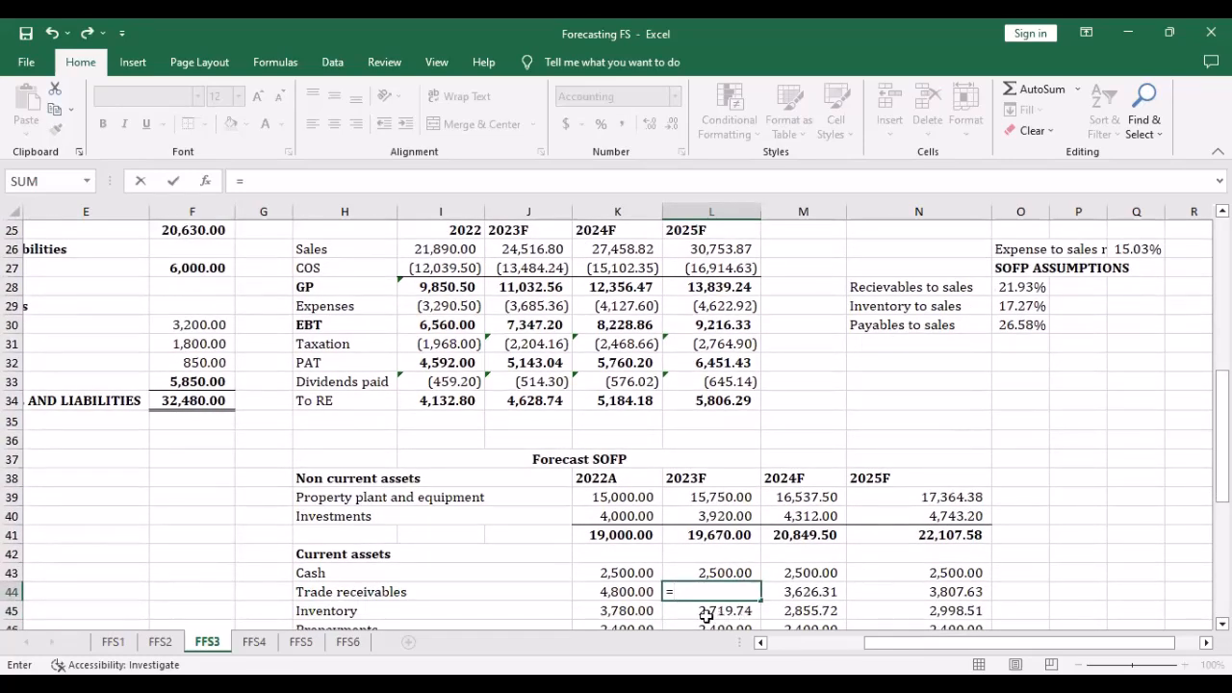
{"action": "scroll", "coordinate": [705, 617], "scroll_direction": "down", "scroll_amount": 1}
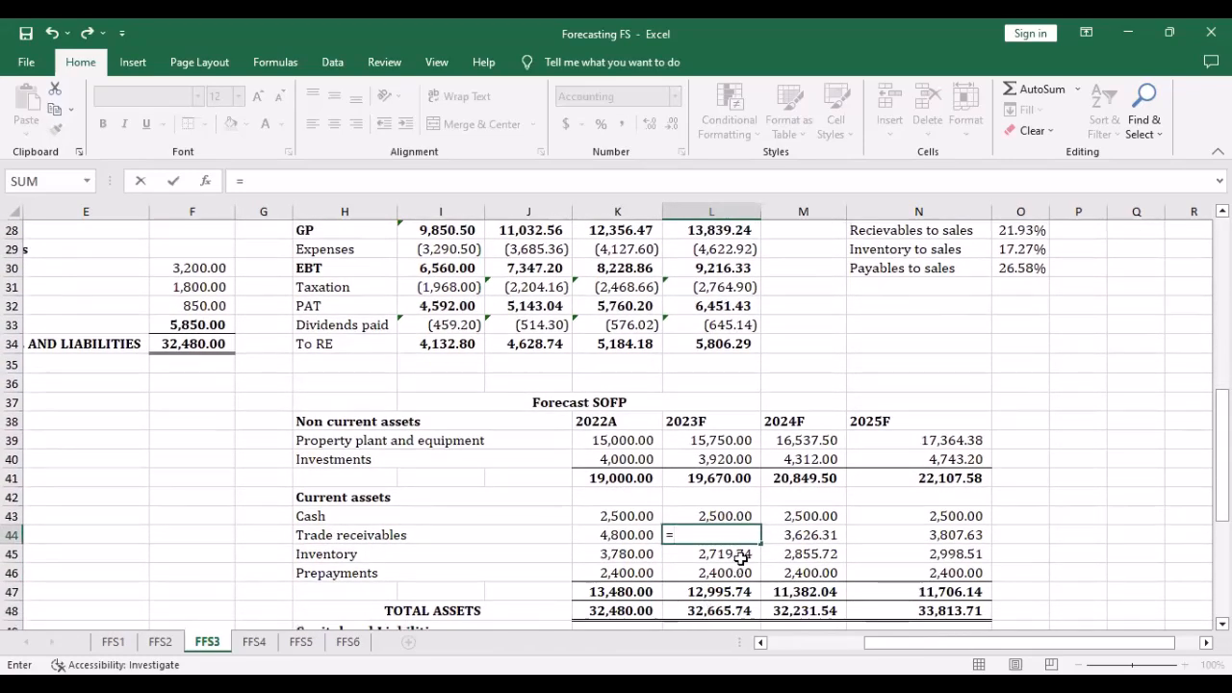
{"action": "scroll", "coordinate": [914, 347], "scroll_direction": "up", "scroll_amount": 1}
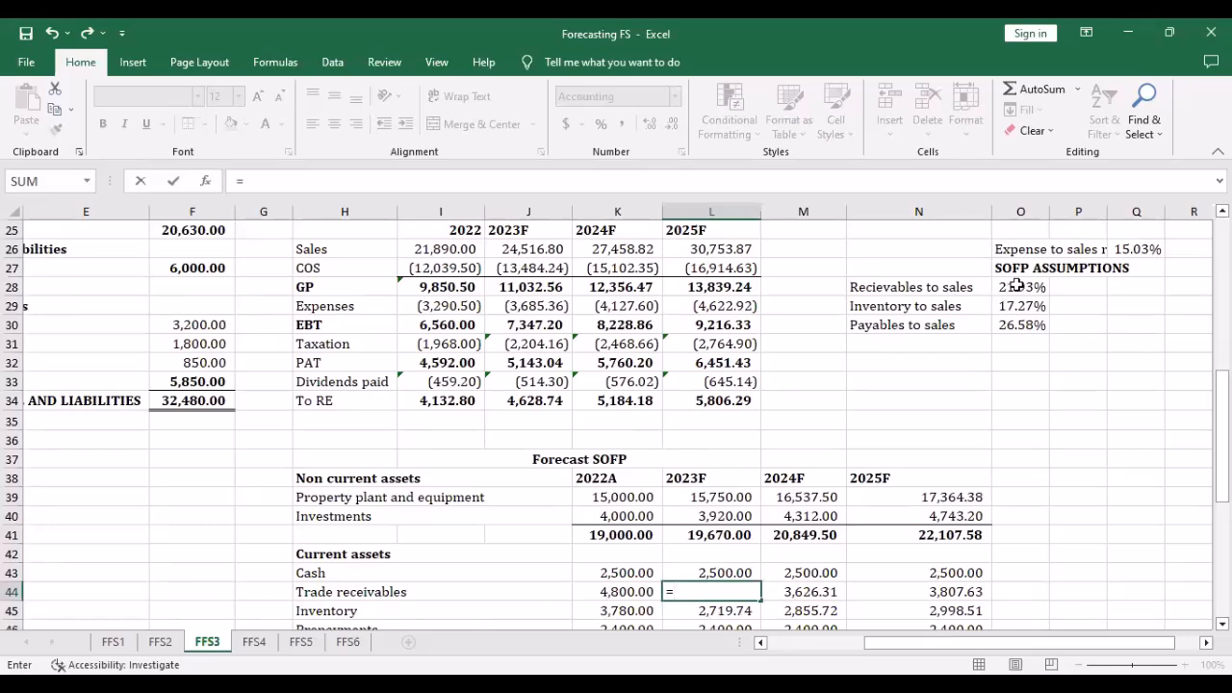
{"action": "left_click", "coordinate": [1017, 289]}
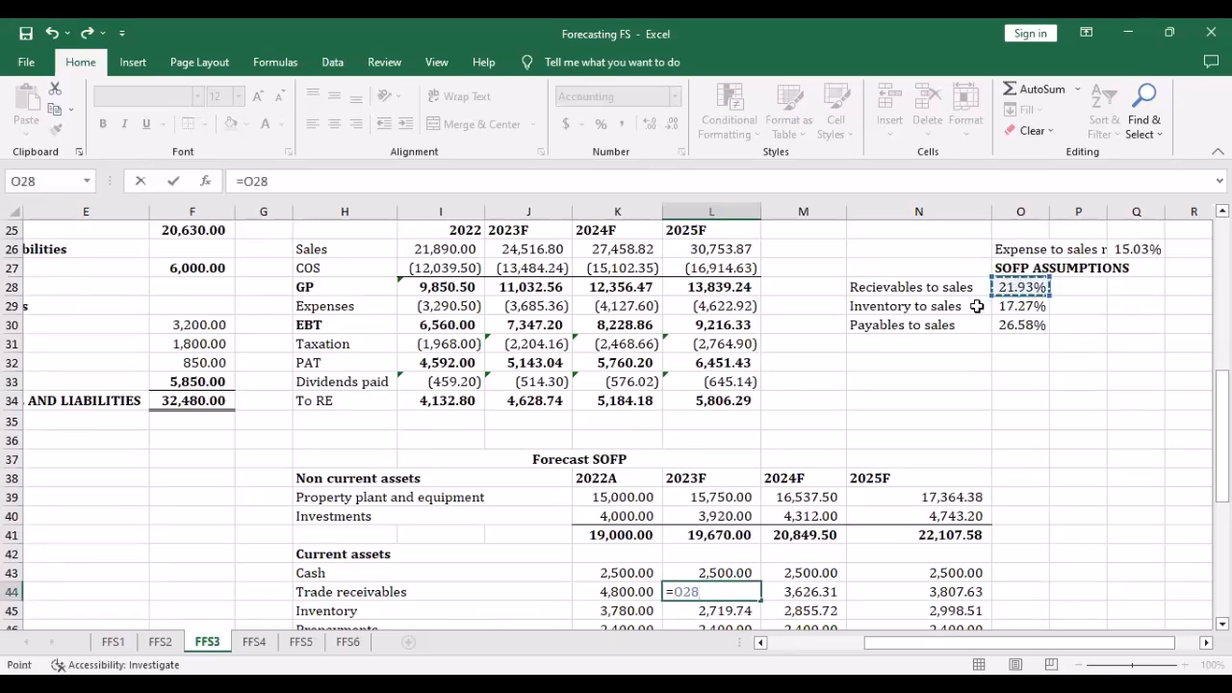
{"action": "key", "text": "F4"}
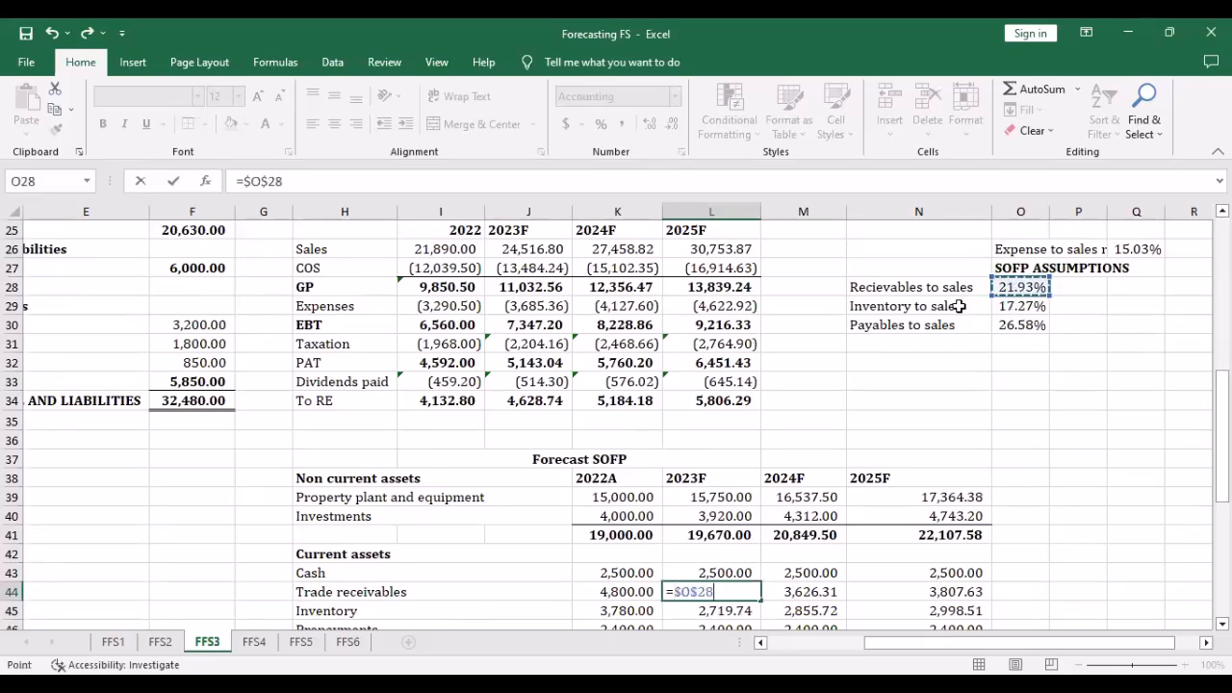
{"action": "type", "text": "*"}
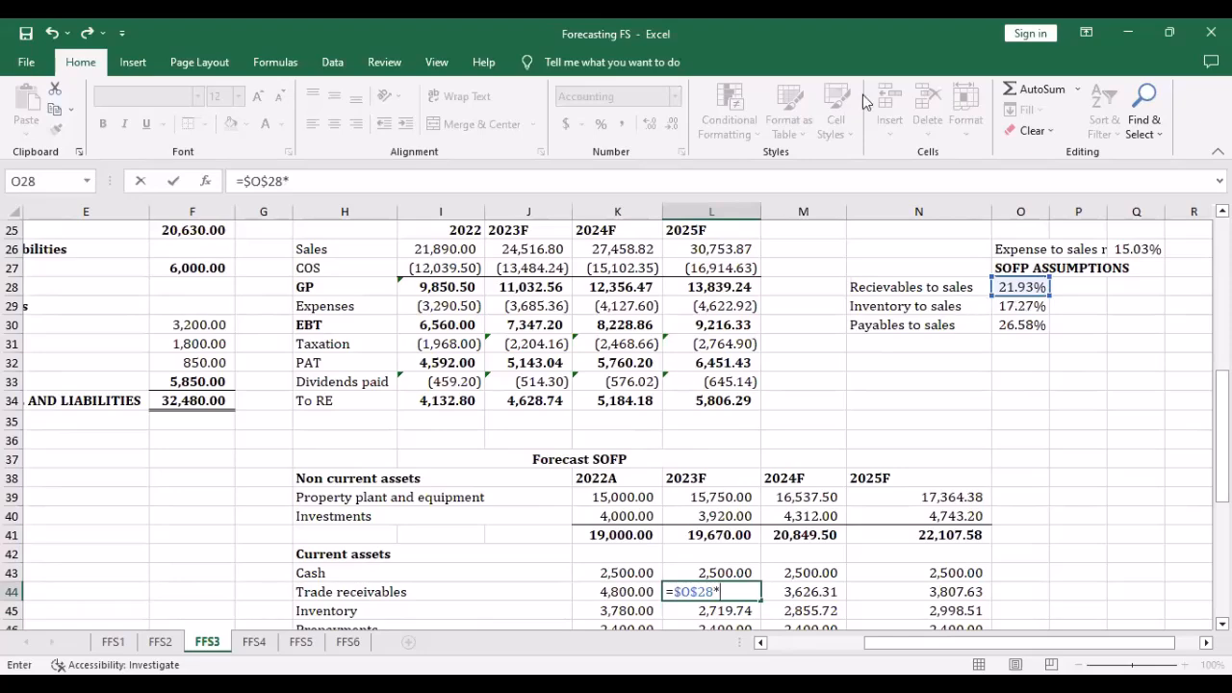
{"action": "scroll", "coordinate": [674, 443], "scroll_direction": "up", "scroll_amount": 2}
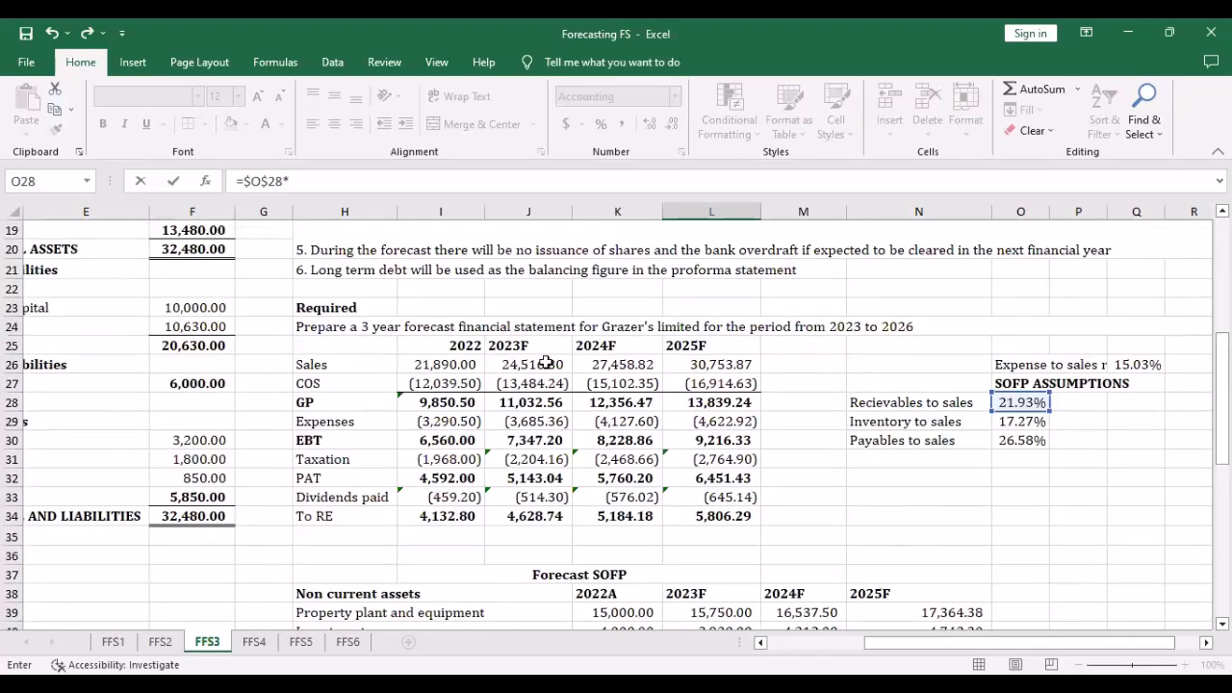
{"action": "left_click", "coordinate": [536, 365]}
{"action": "key", "text": "Return"}
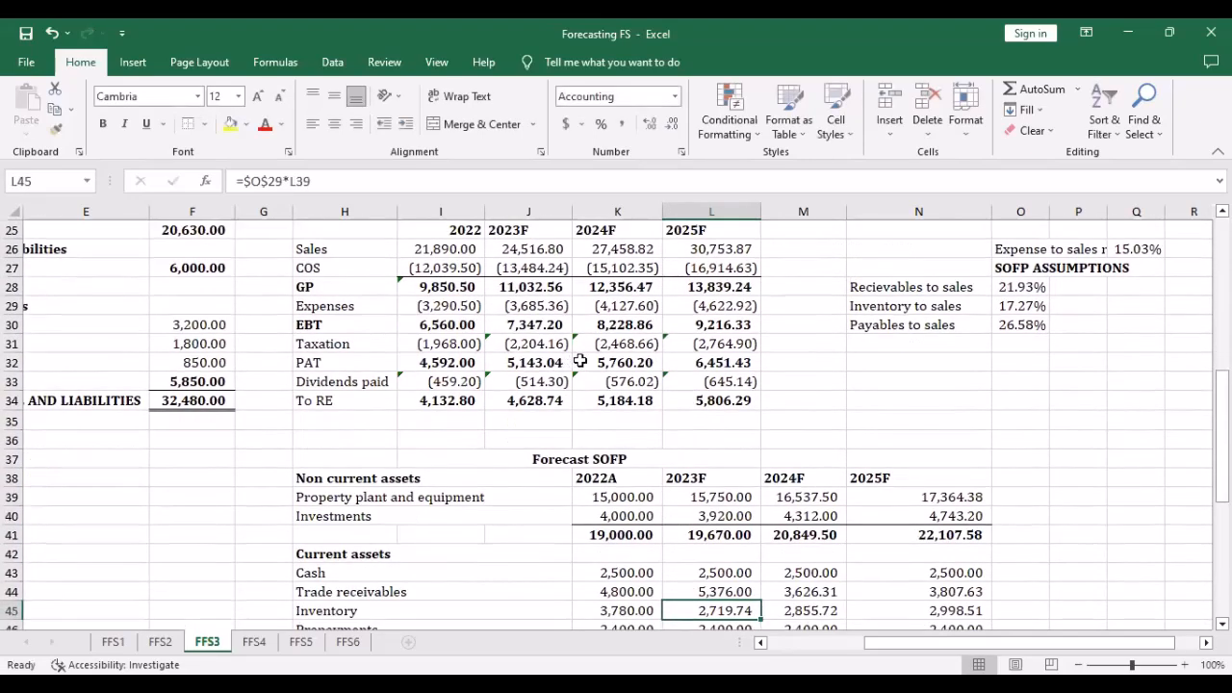
Copy the 2023F trade receivables formula in L44 across to 2025F
{"action": "scroll", "coordinate": [668, 426], "scroll_direction": "down", "scroll_amount": 3}
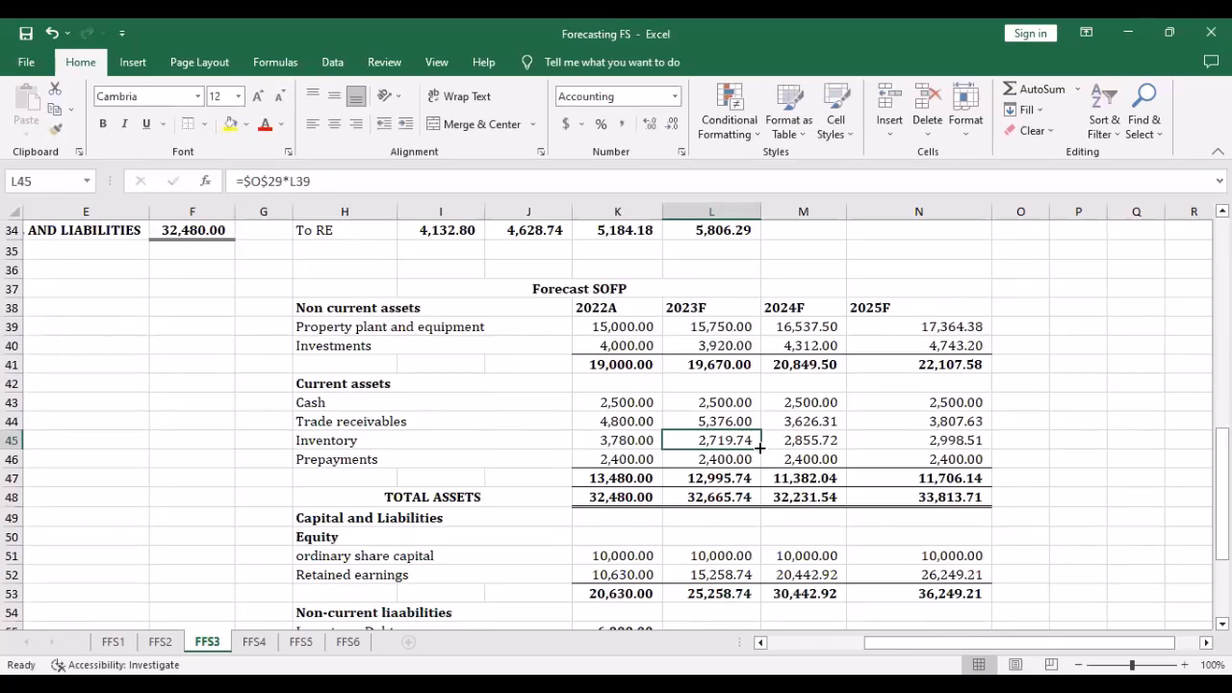
{"action": "left_click", "coordinate": [734, 421]}
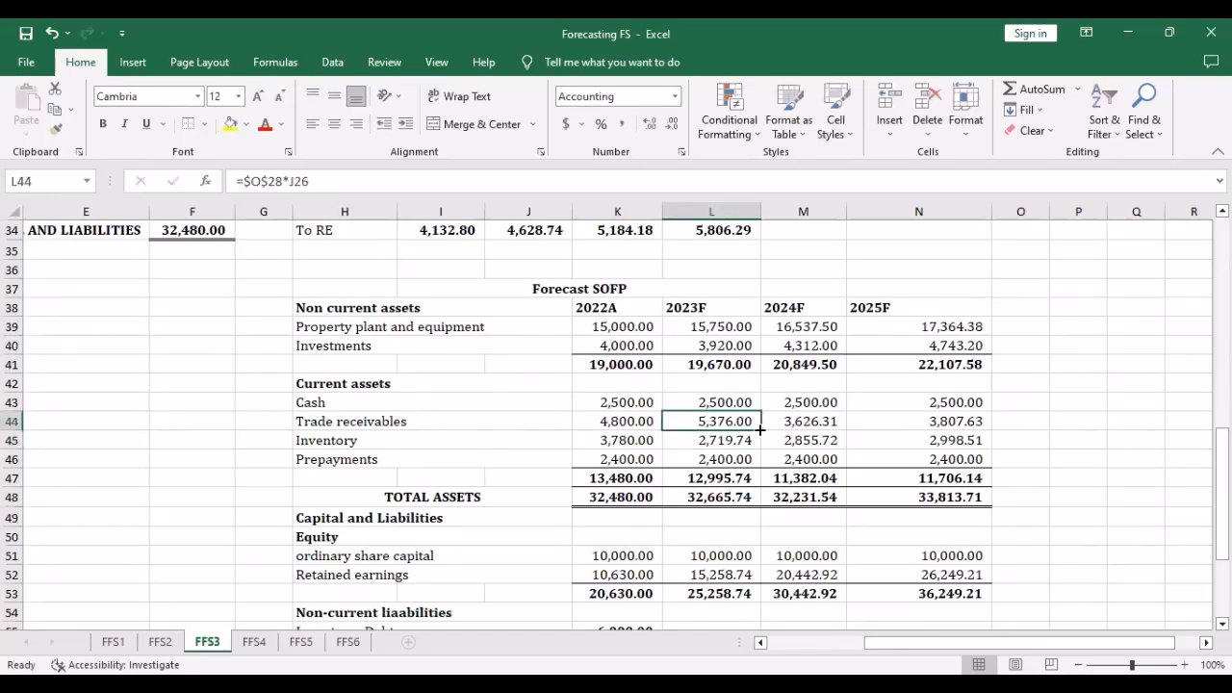
{"action": "left_click_drag", "start_coordinate": [760, 430], "coordinate": [953, 431]}
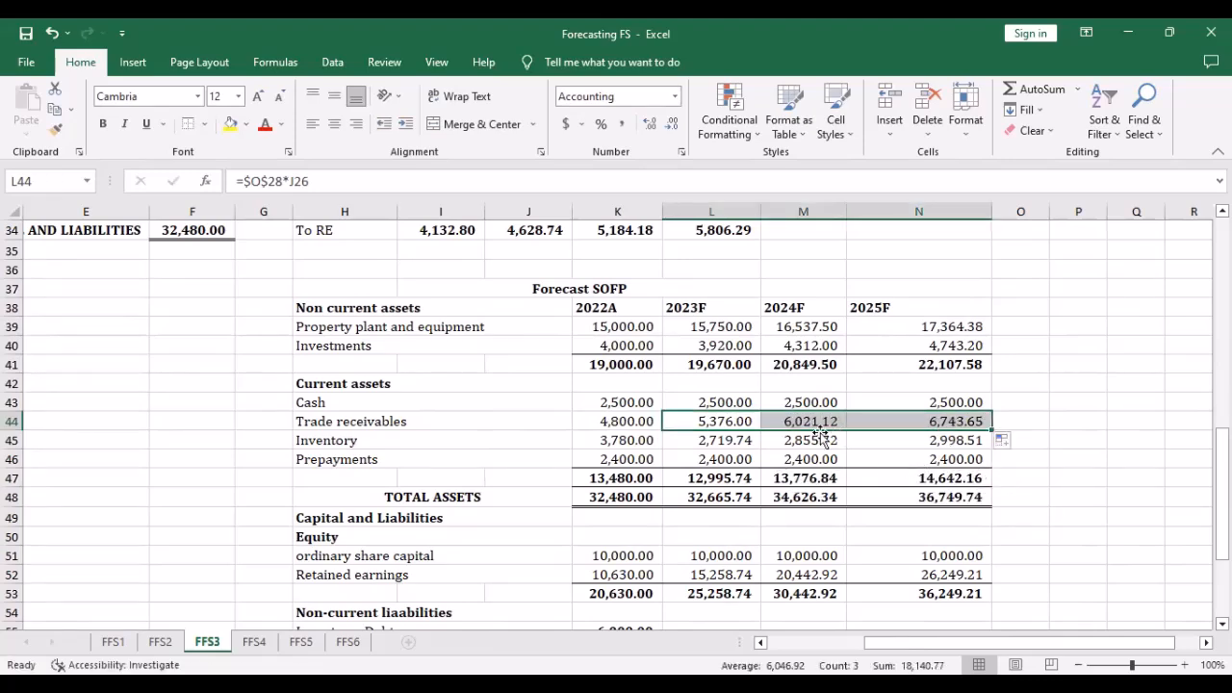
Replace the 2023F inventory formula in L45 with the inventory to sales ratio times 2023F sales, =$O$29*J26
{"action": "left_click", "coordinate": [720, 444]}
{"action": "type", "text": "="}
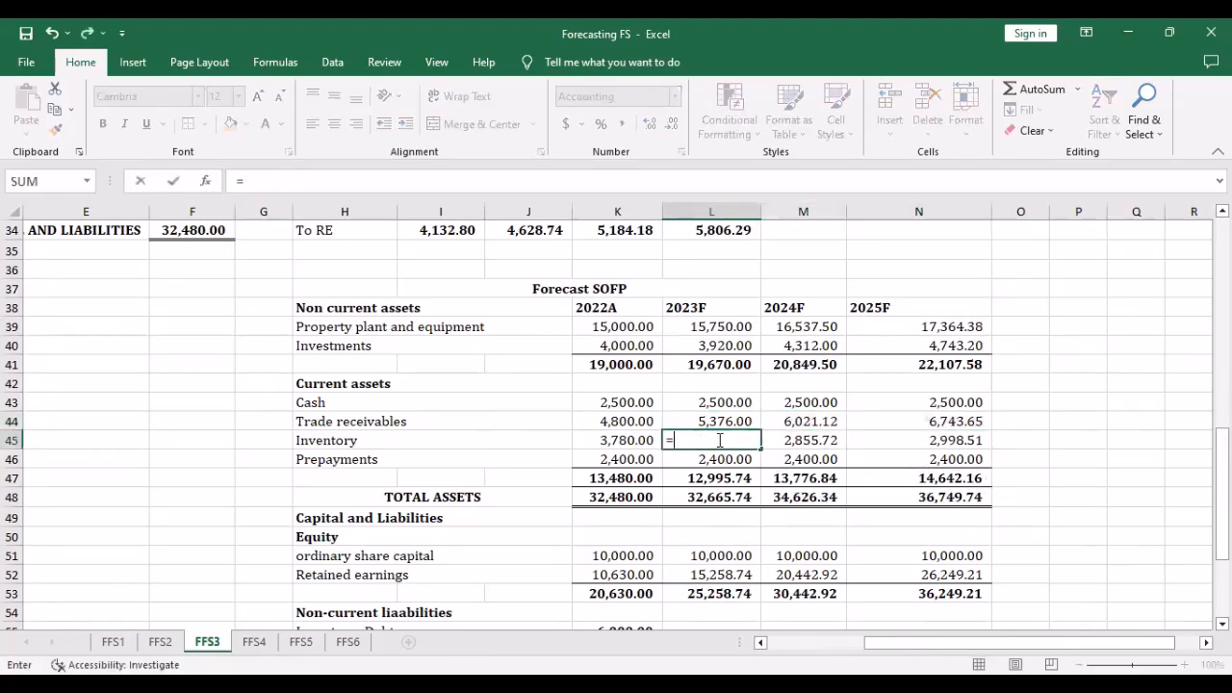
{"action": "scroll", "coordinate": [866, 381], "scroll_direction": "up", "scroll_amount": 3}
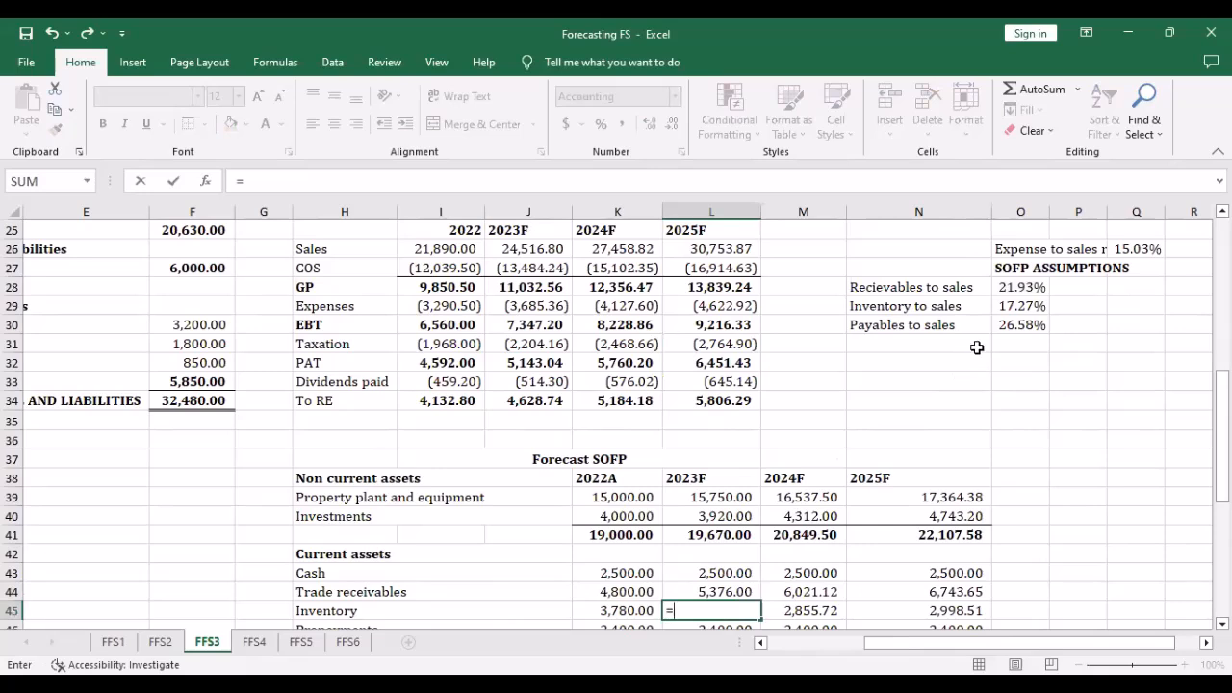
{"action": "left_click", "coordinate": [1022, 305]}
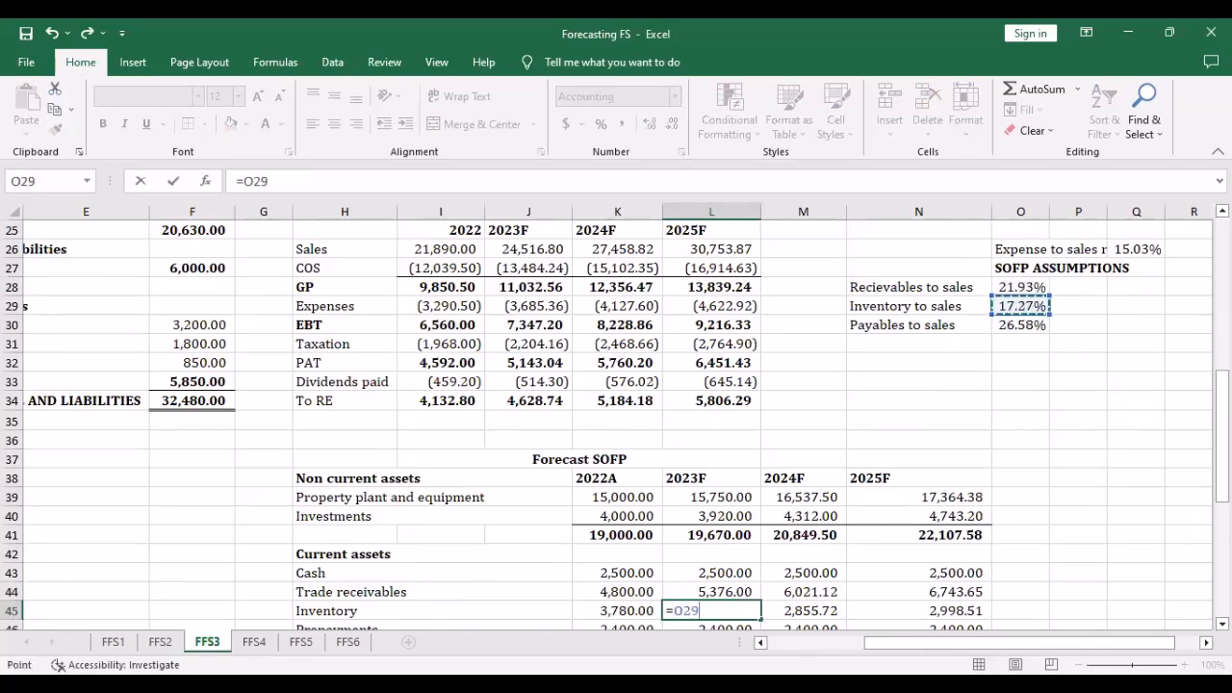
{"action": "key", "text": "F4"}
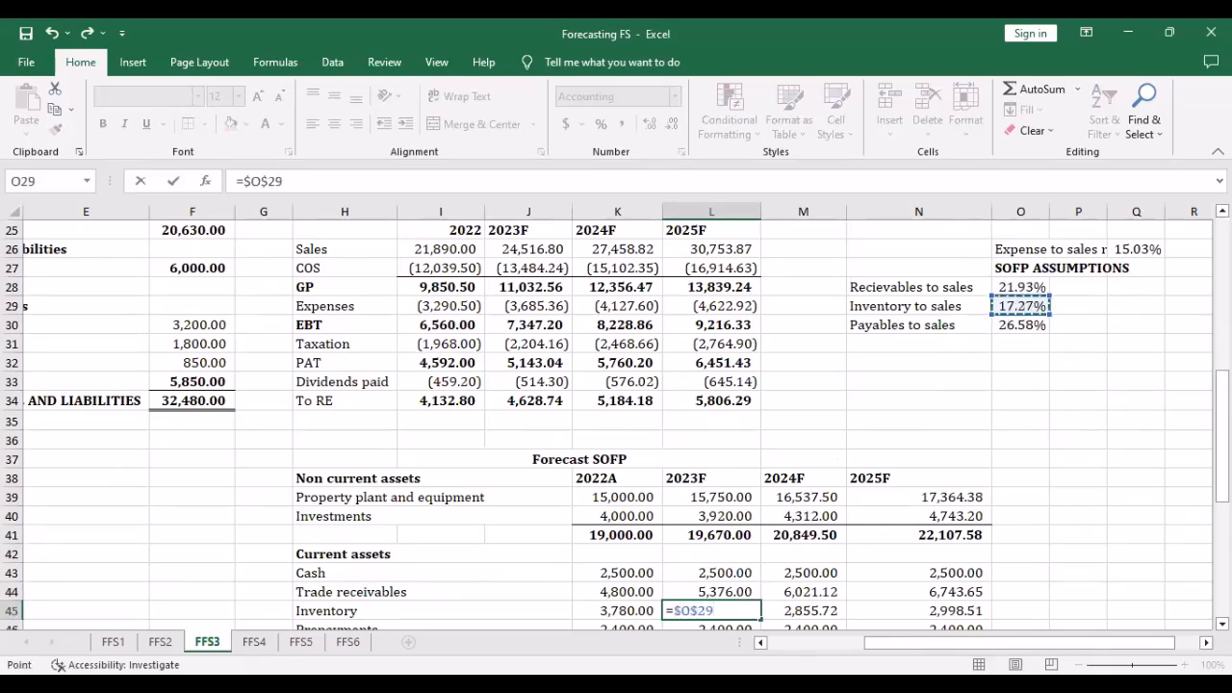
{"action": "type", "text": "*"}
{"action": "left_click", "coordinate": [536, 249]}
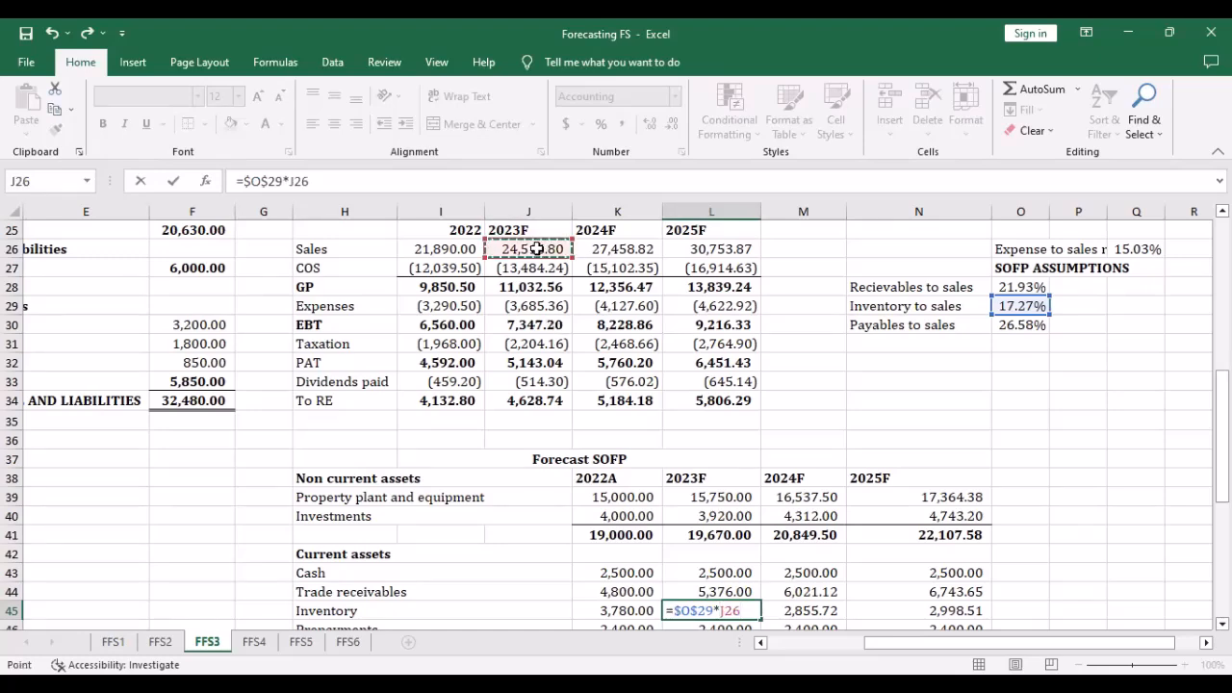
{"action": "key", "text": "Return"}
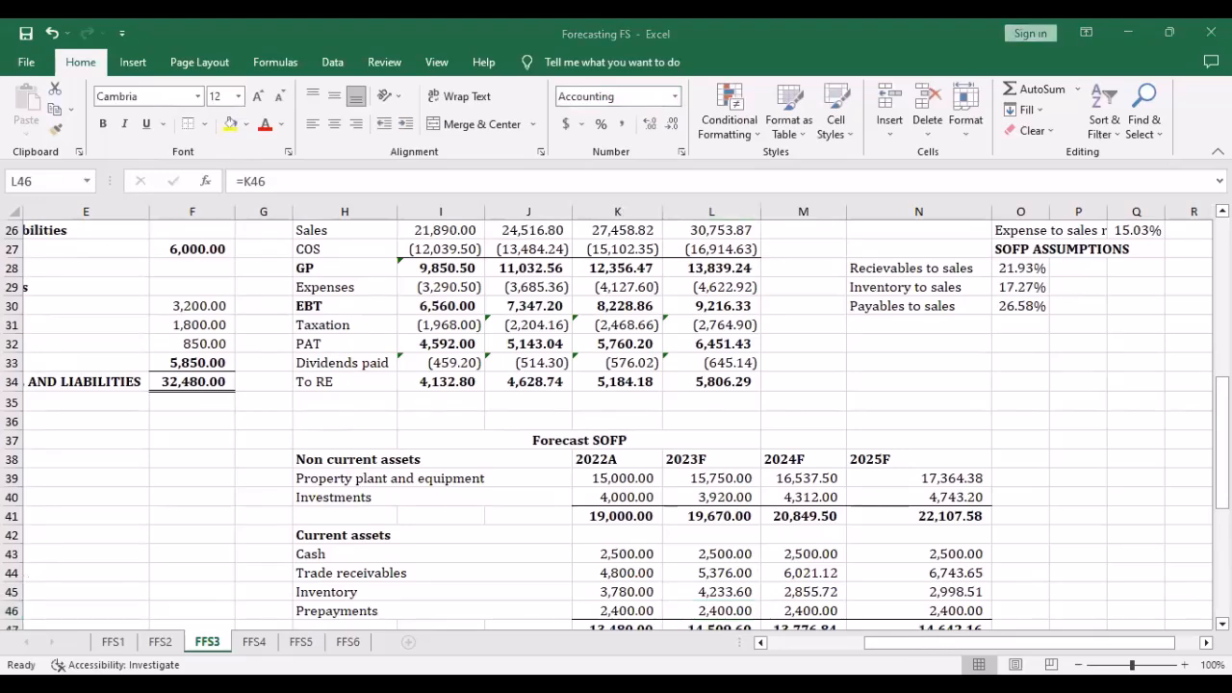
Copy the corrected 2023F inventory formula in L45 across to 2025F
{"action": "scroll", "coordinate": [713, 508], "scroll_direction": "down", "scroll_amount": 1}
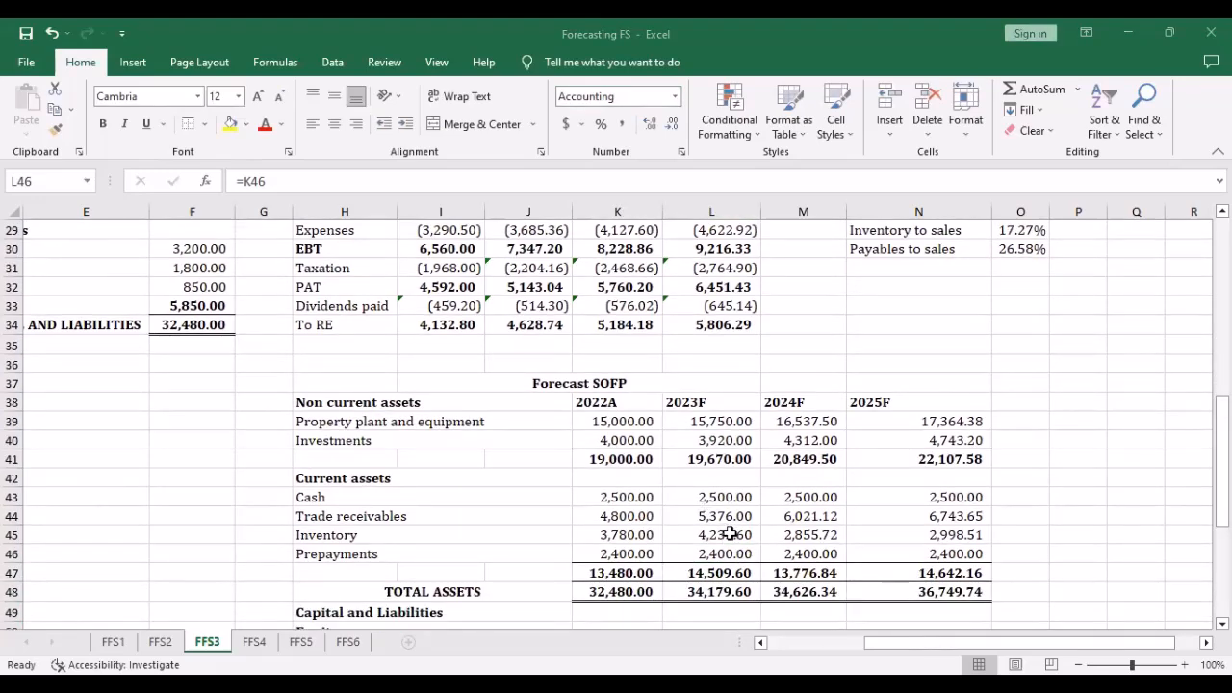
{"action": "left_click", "coordinate": [731, 534]}
{"action": "left_click_drag", "start_coordinate": [760, 545], "coordinate": [949, 545]}
Review the task notes and the forecast statement of financial position, and check the 2023F trade payables formula in L58
{"action": "scroll", "coordinate": [751, 361], "scroll_direction": "up", "scroll_amount": 1}
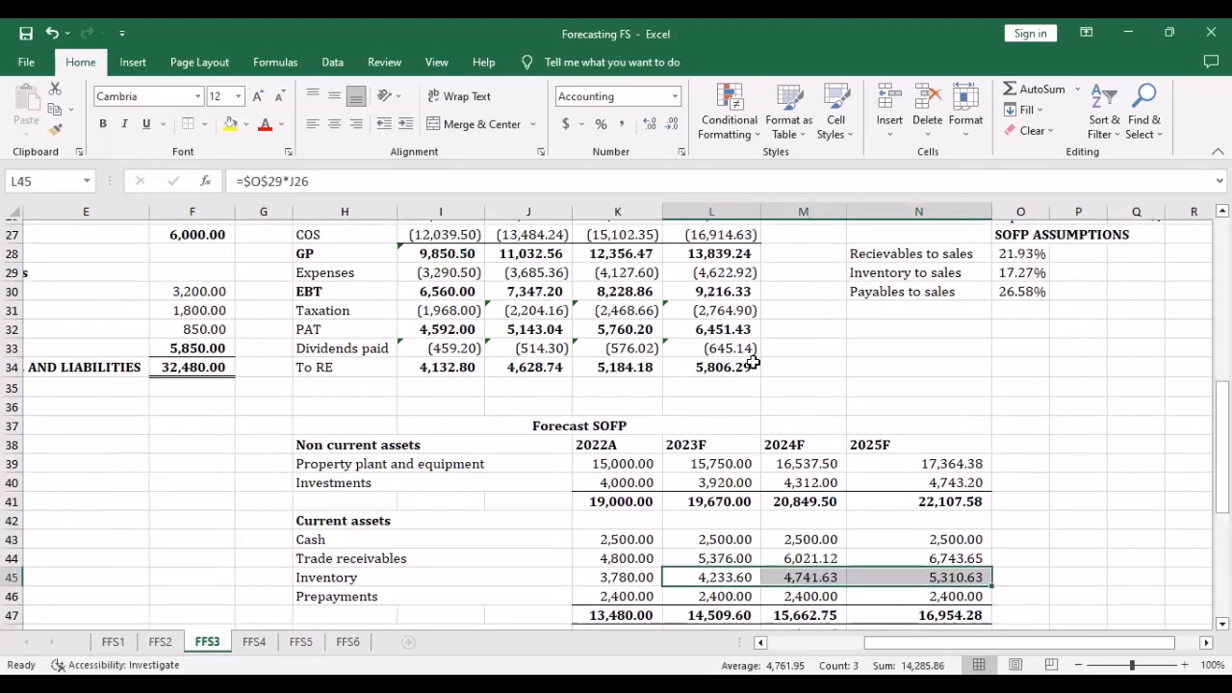
{"action": "scroll", "coordinate": [752, 362], "scroll_direction": "up", "scroll_amount": 9}
{"action": "scroll", "coordinate": [797, 520], "scroll_direction": "down", "scroll_amount": 6}
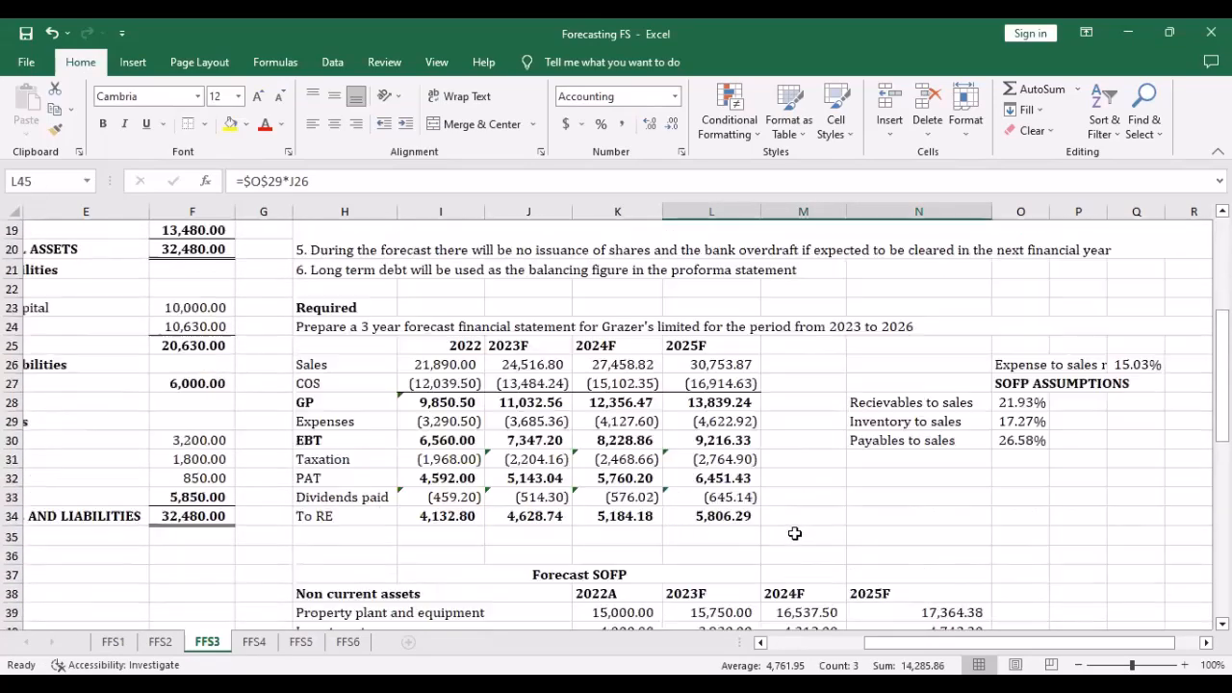
{"action": "scroll", "coordinate": [794, 533], "scroll_direction": "down", "scroll_amount": 4}
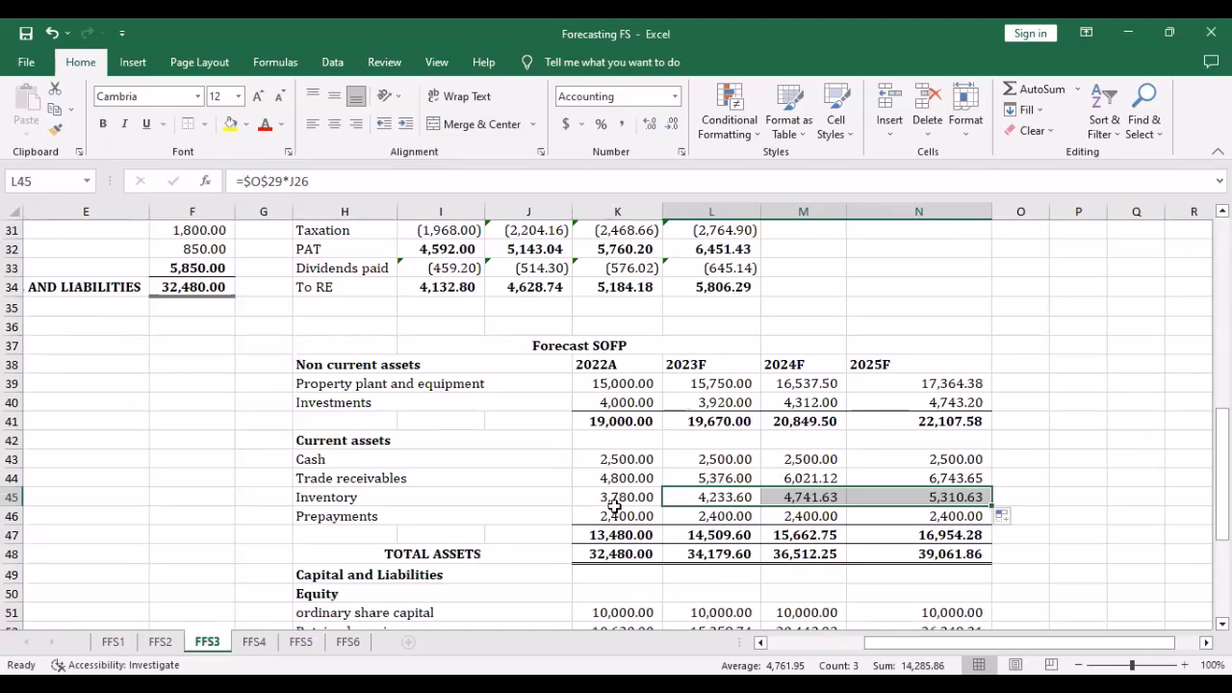
{"action": "scroll", "coordinate": [832, 513], "scroll_direction": "down", "scroll_amount": 2}
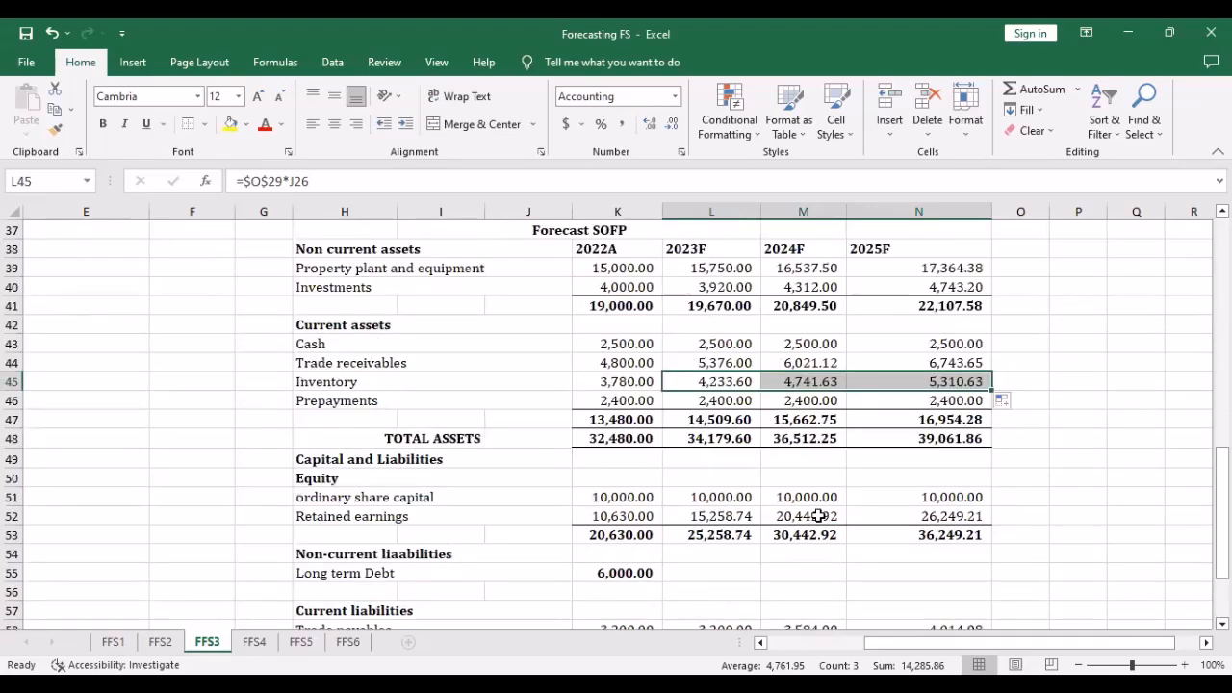
{"action": "scroll", "coordinate": [823, 515], "scroll_direction": "down", "scroll_amount": 3}
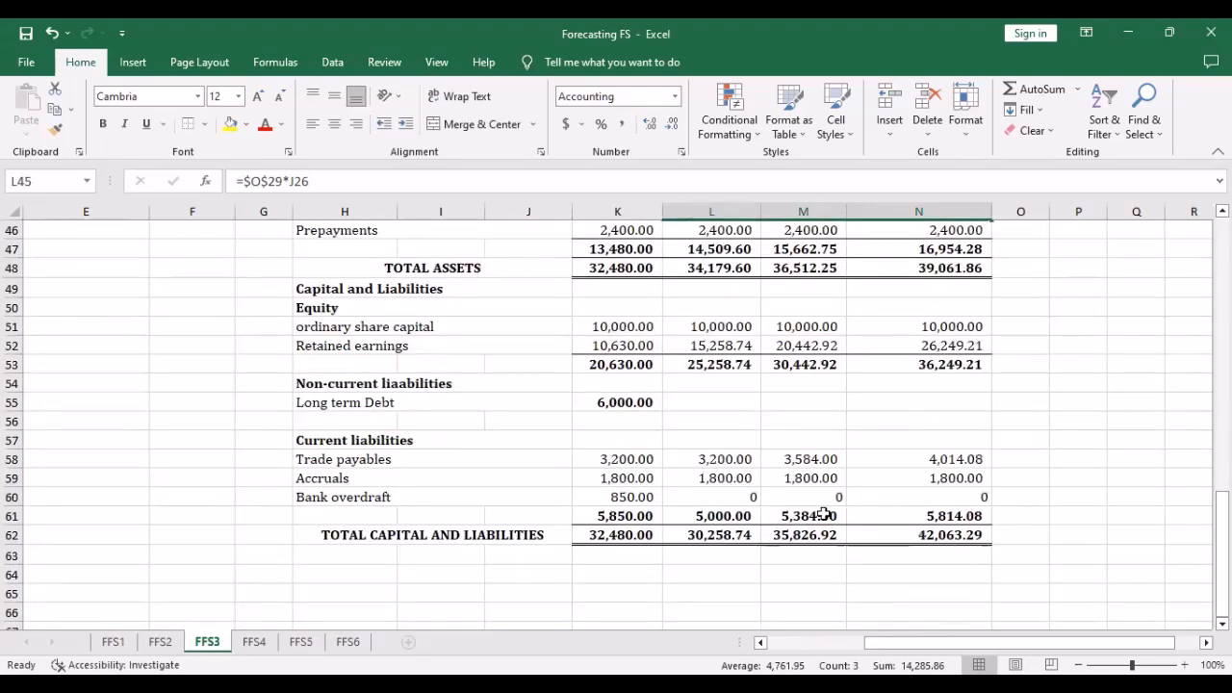
{"action": "left_click", "coordinate": [721, 459]}
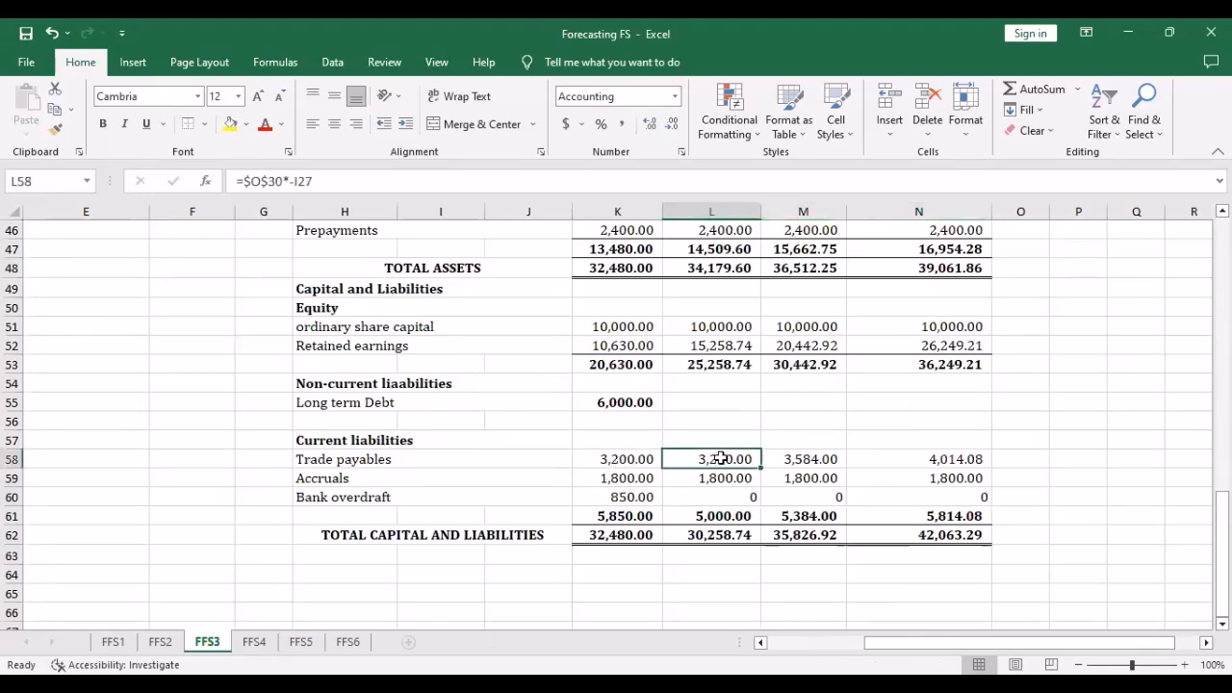
{"action": "double_click", "coordinate": [721, 459]}
{"action": "key", "text": "Escape"}
Point the 2023F trade payables formula in L58 to the 2023F cost of sales, =$O$30*-J27
{"action": "type", "text": "="}
{"action": "scroll", "coordinate": [741, 379], "scroll_direction": "up", "scroll_amount": 6}
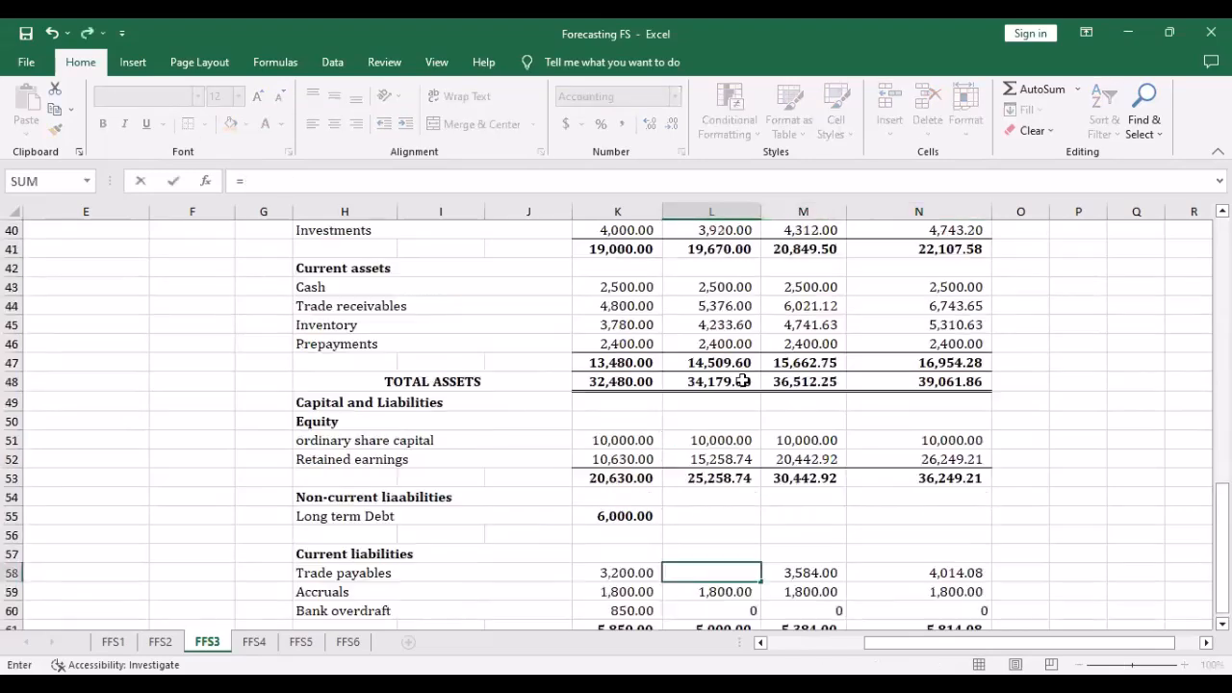
{"action": "scroll", "coordinate": [824, 400], "scroll_direction": "up", "scroll_amount": 2}
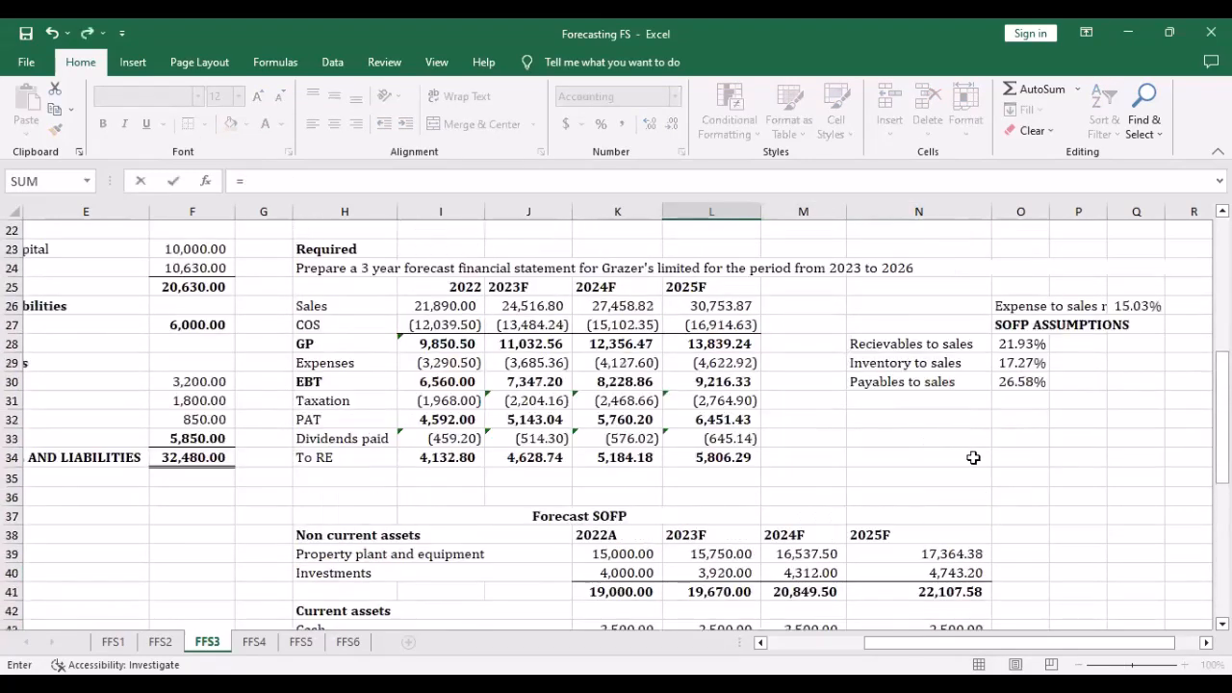
{"action": "left_click", "coordinate": [1020, 382]}
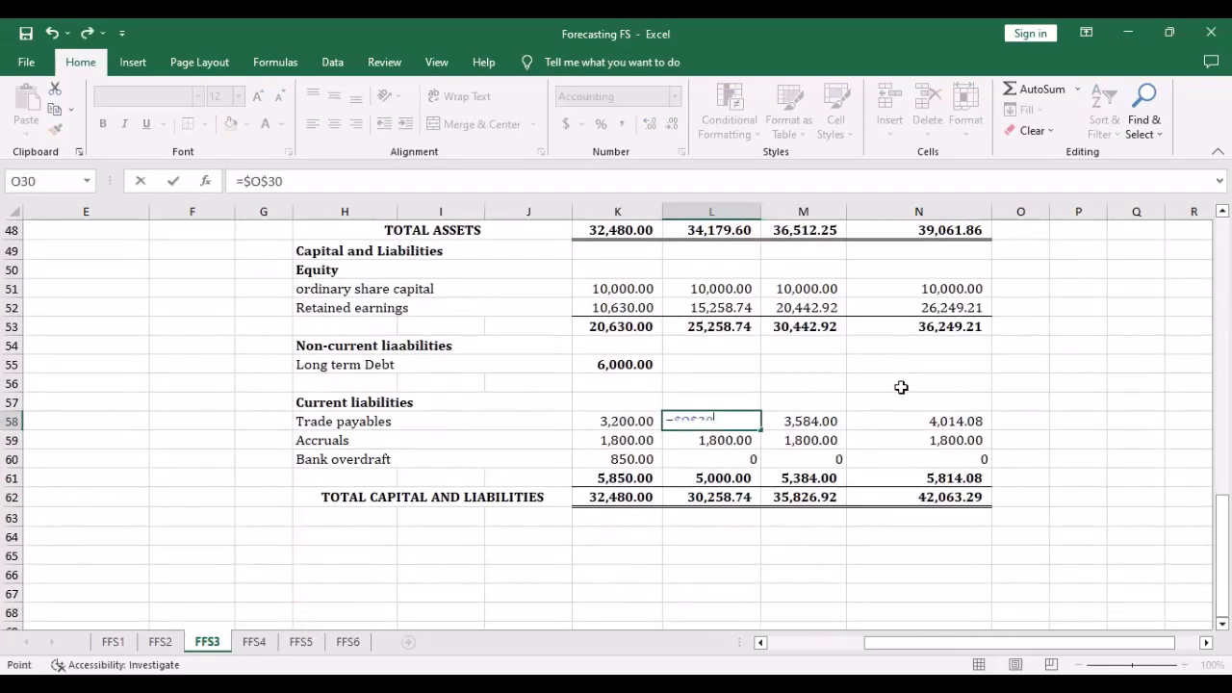
{"action": "key", "text": "F4"}
{"action": "type", "text": "*"}
{"action": "scroll", "coordinate": [539, 337], "scroll_direction": "up", "scroll_amount": 3}
{"action": "scroll", "coordinate": [542, 369], "scroll_direction": "up", "scroll_amount": 2}
{"action": "scroll", "coordinate": [542, 369], "scroll_direction": "up", "scroll_amount": 2}
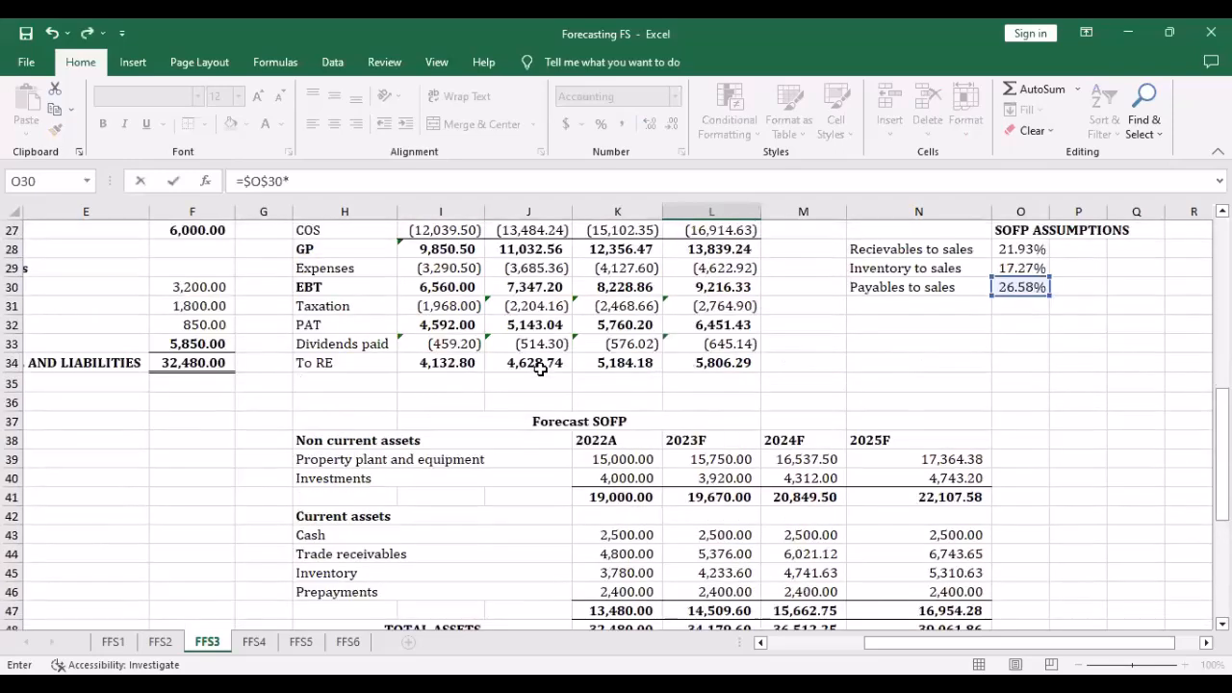
{"action": "scroll", "coordinate": [424, 321], "scroll_direction": "up", "scroll_amount": 2}
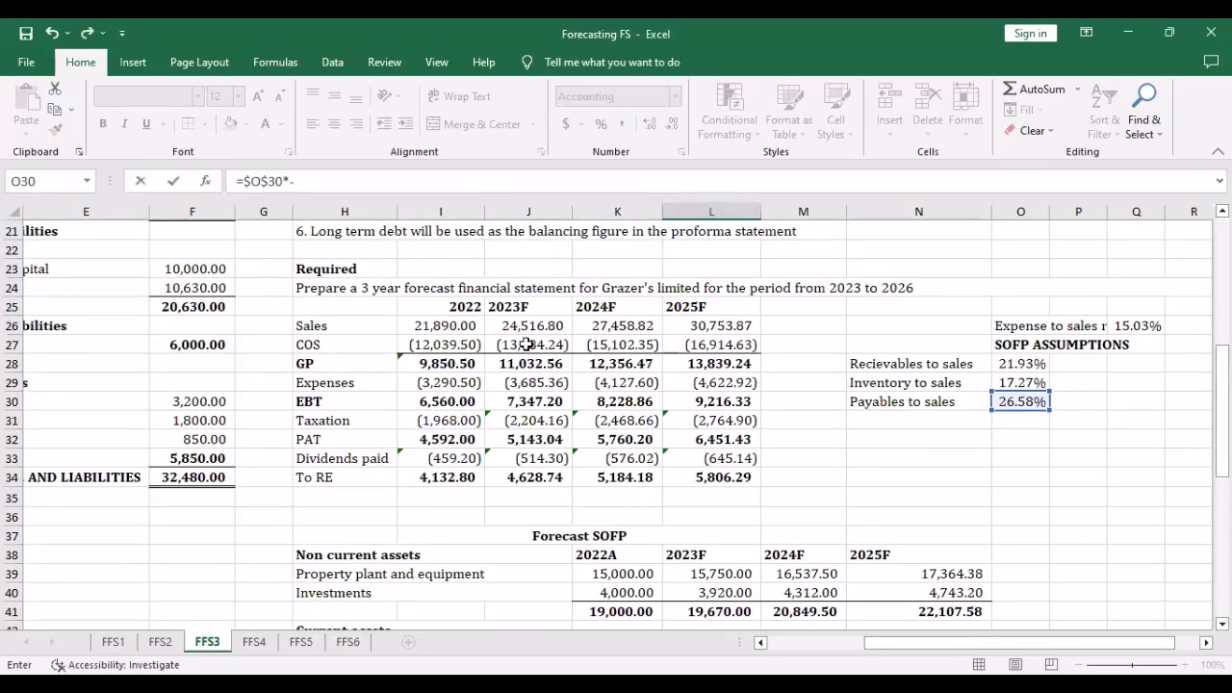
{"action": "left_click", "coordinate": [528, 346]}
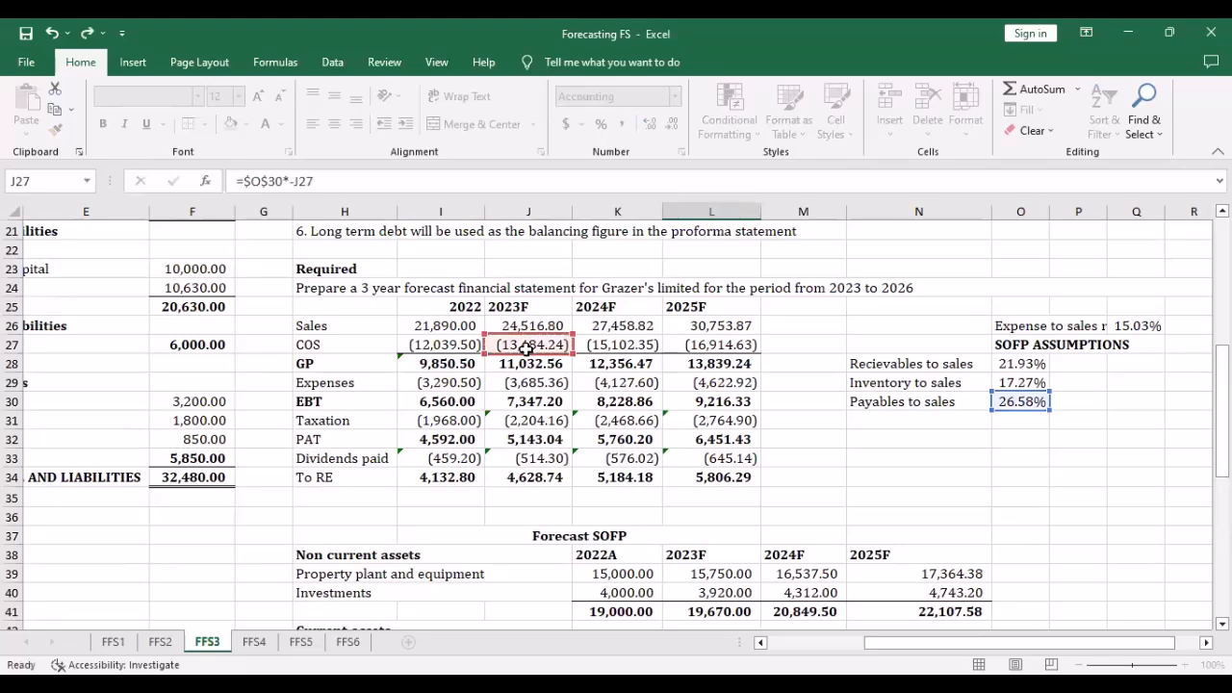
{"action": "key", "text": "Return"}
Copy the corrected 2023F trade payables formula in L58 across to 2025F
{"action": "scroll", "coordinate": [531, 344], "scroll_direction": "down", "scroll_amount": 3}
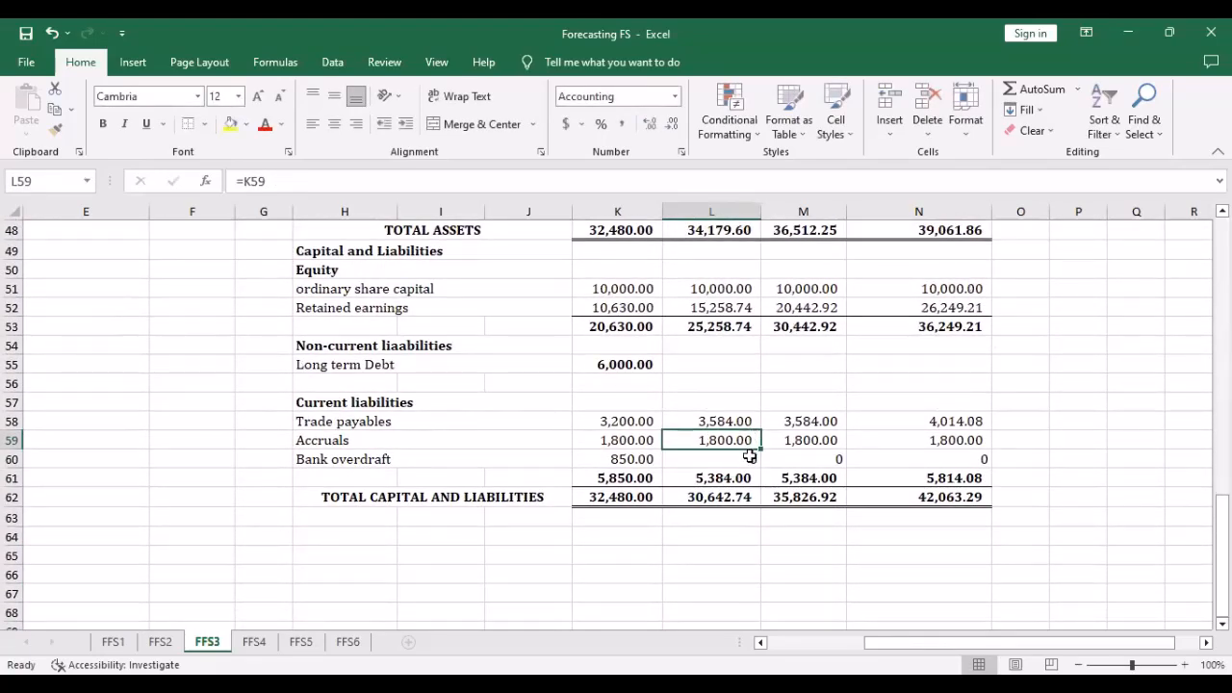
{"action": "left_click", "coordinate": [710, 421]}
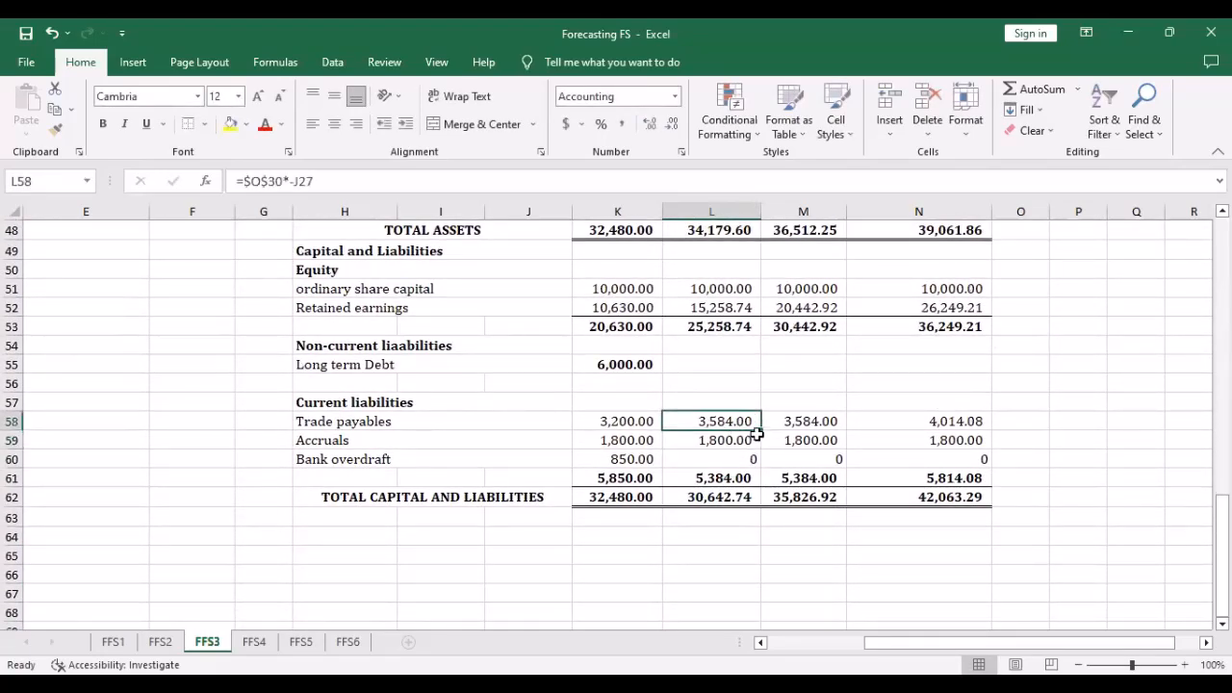
{"action": "left_click_drag", "start_coordinate": [762, 430], "coordinate": [953, 436]}
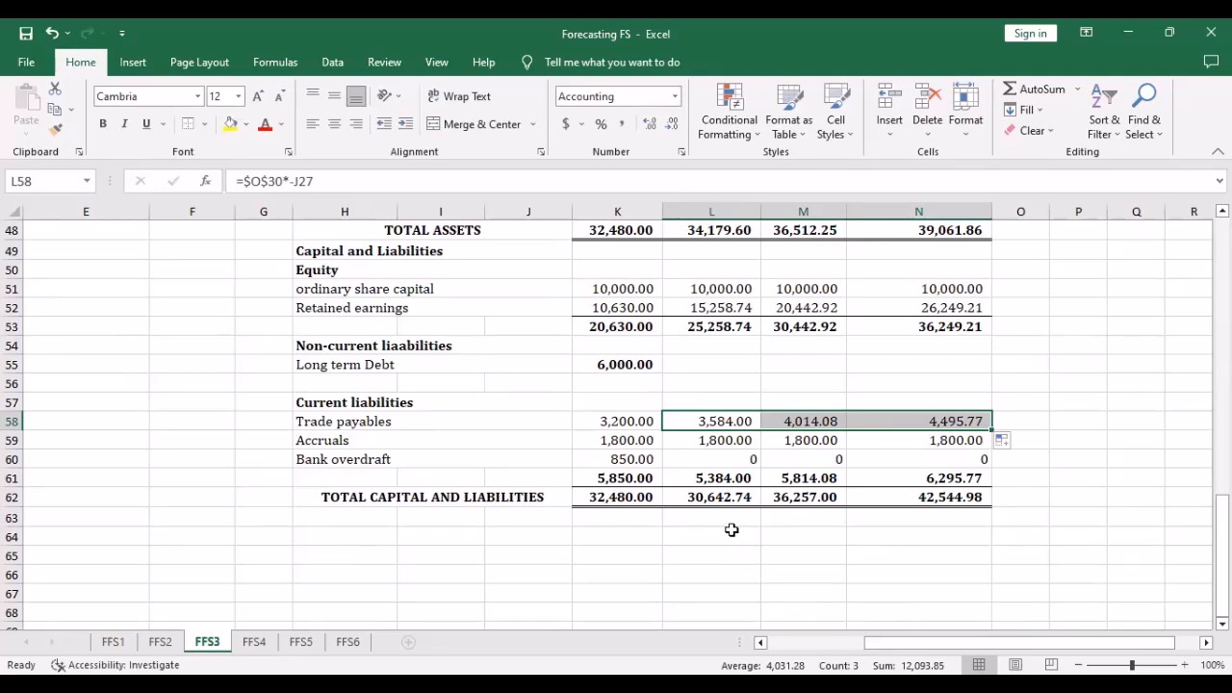
Enter the 2023F long-term debt in L55 as total assets minus total capital and liabilities, =L48-L62
{"action": "scroll", "coordinate": [707, 486], "scroll_direction": "up", "scroll_amount": 1}
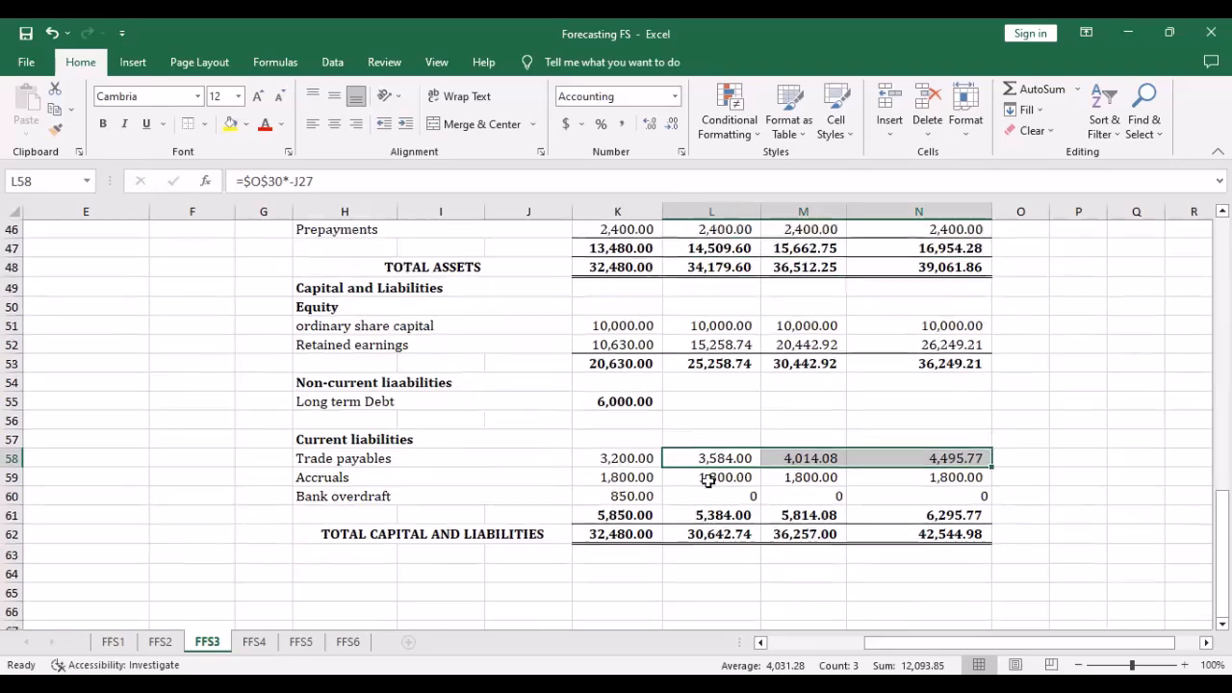
{"action": "scroll", "coordinate": [721, 394], "scroll_direction": "down", "scroll_amount": 1}
{"action": "scroll", "coordinate": [722, 402], "scroll_direction": "up", "scroll_amount": 12}
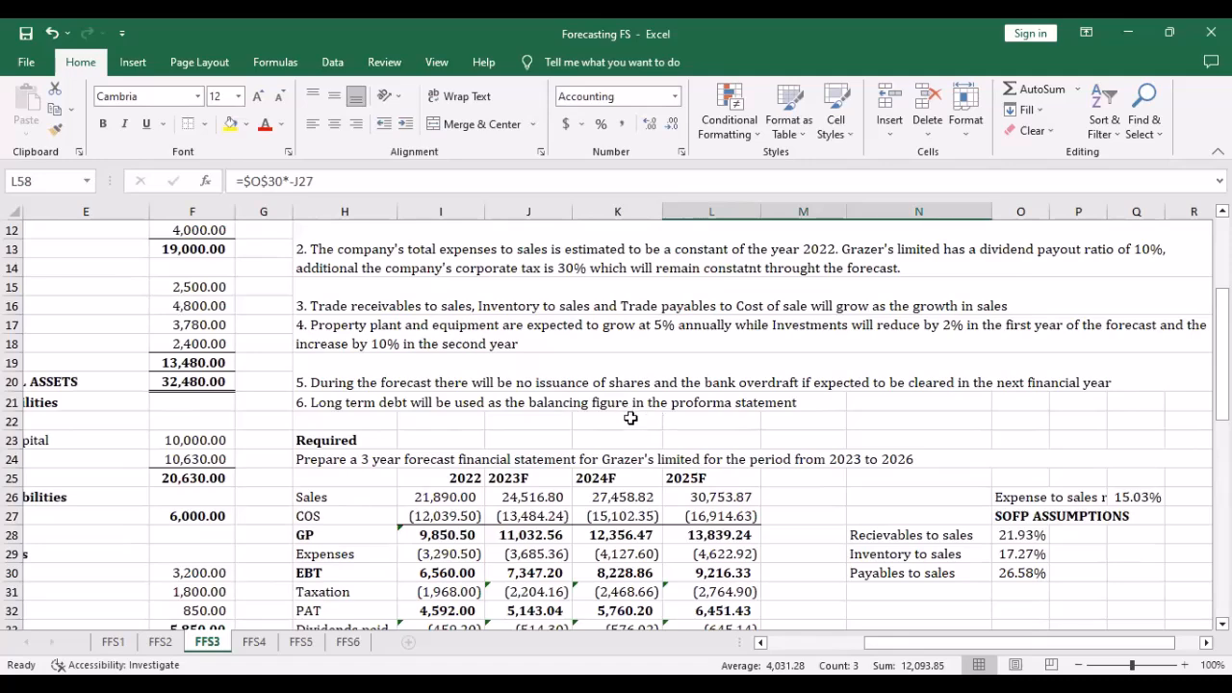
{"action": "scroll", "coordinate": [765, 390], "scroll_direction": "down", "scroll_amount": 8}
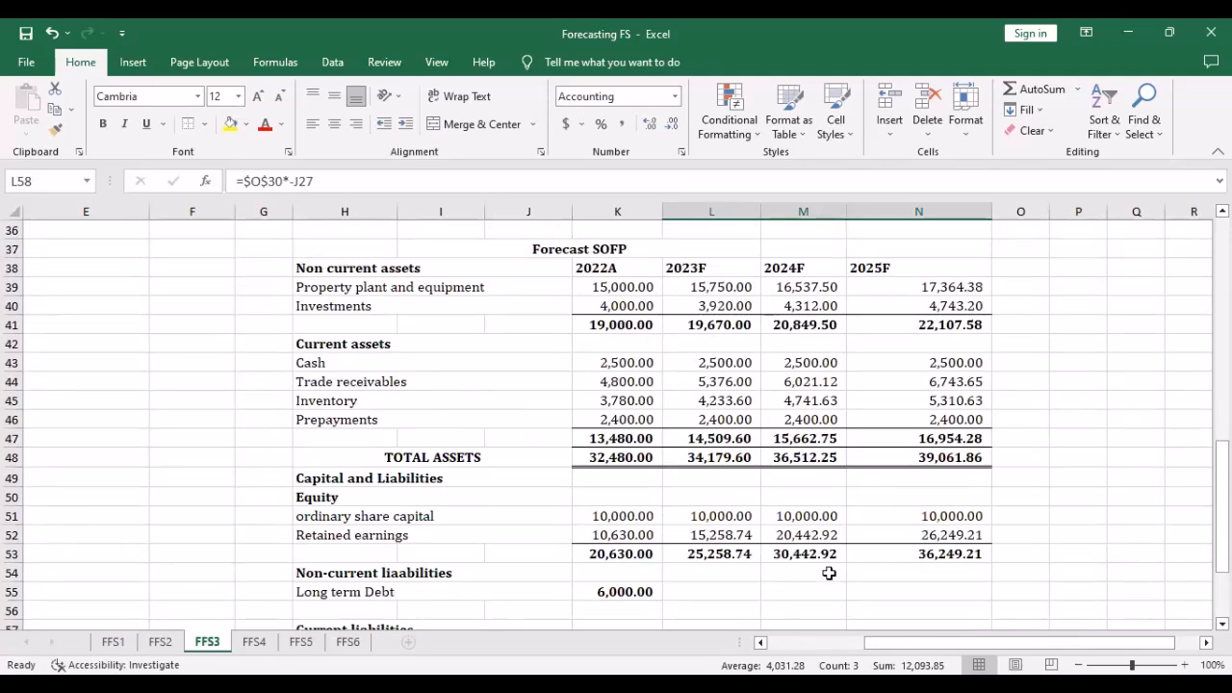
{"action": "scroll", "coordinate": [829, 573], "scroll_direction": "down", "scroll_amount": 2}
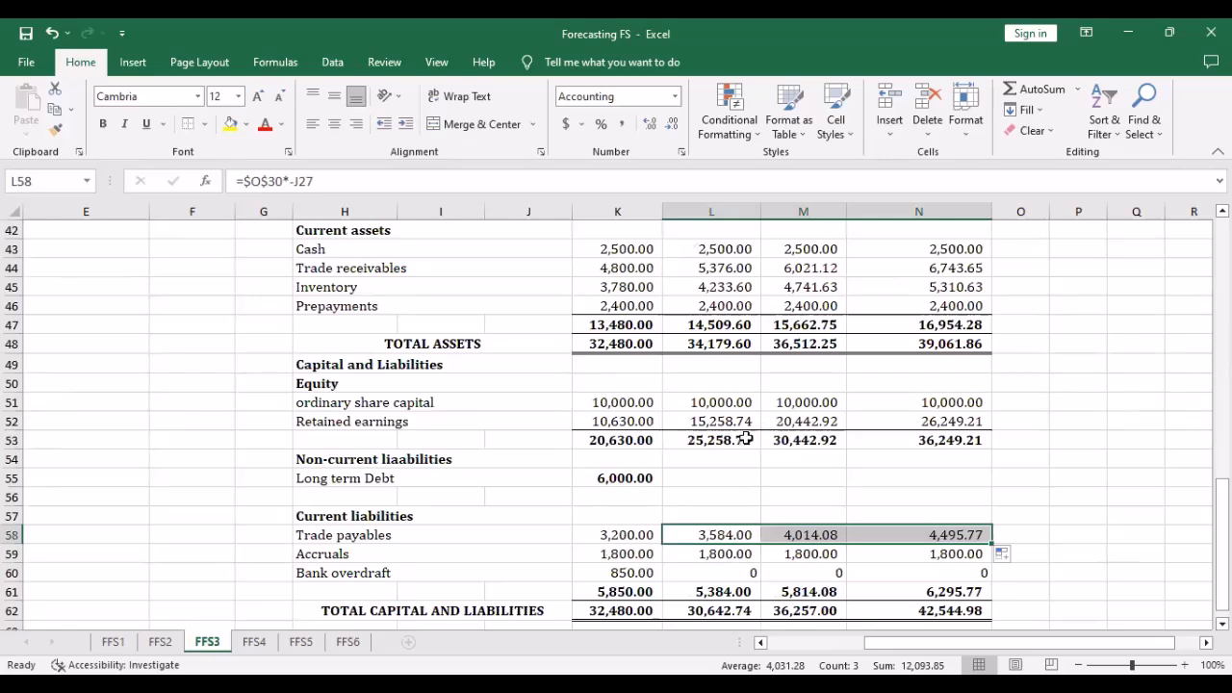
{"action": "left_click", "coordinate": [708, 479]}
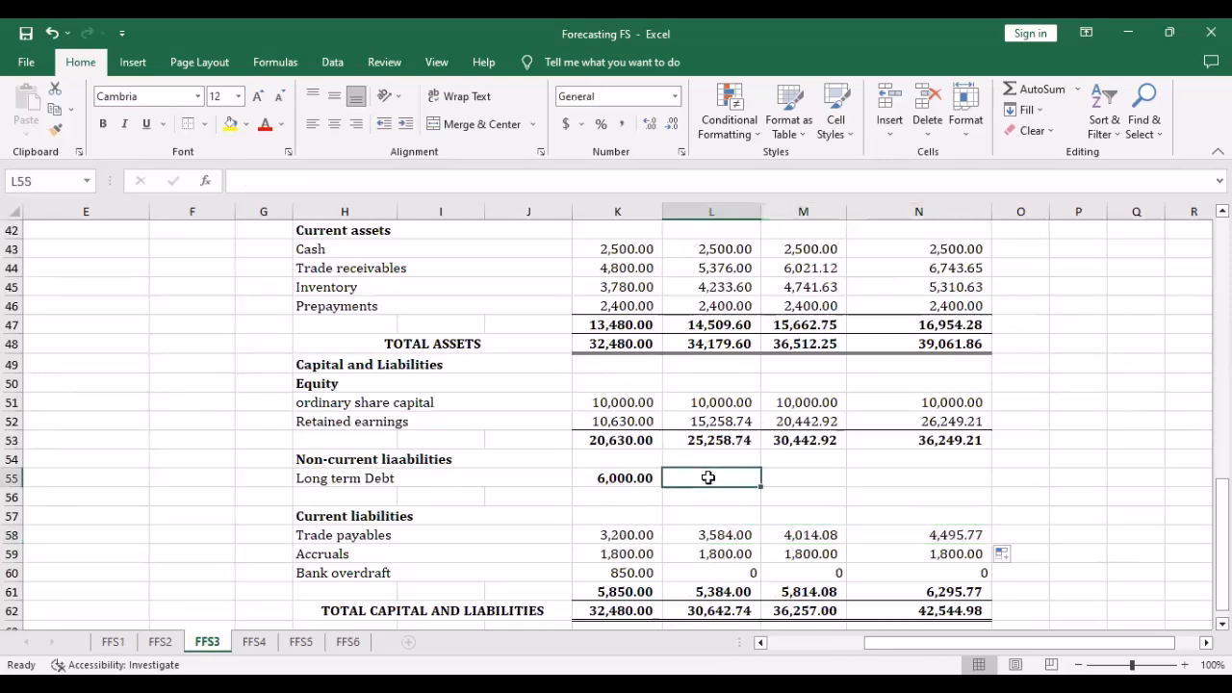
{"action": "type", "text": "="}
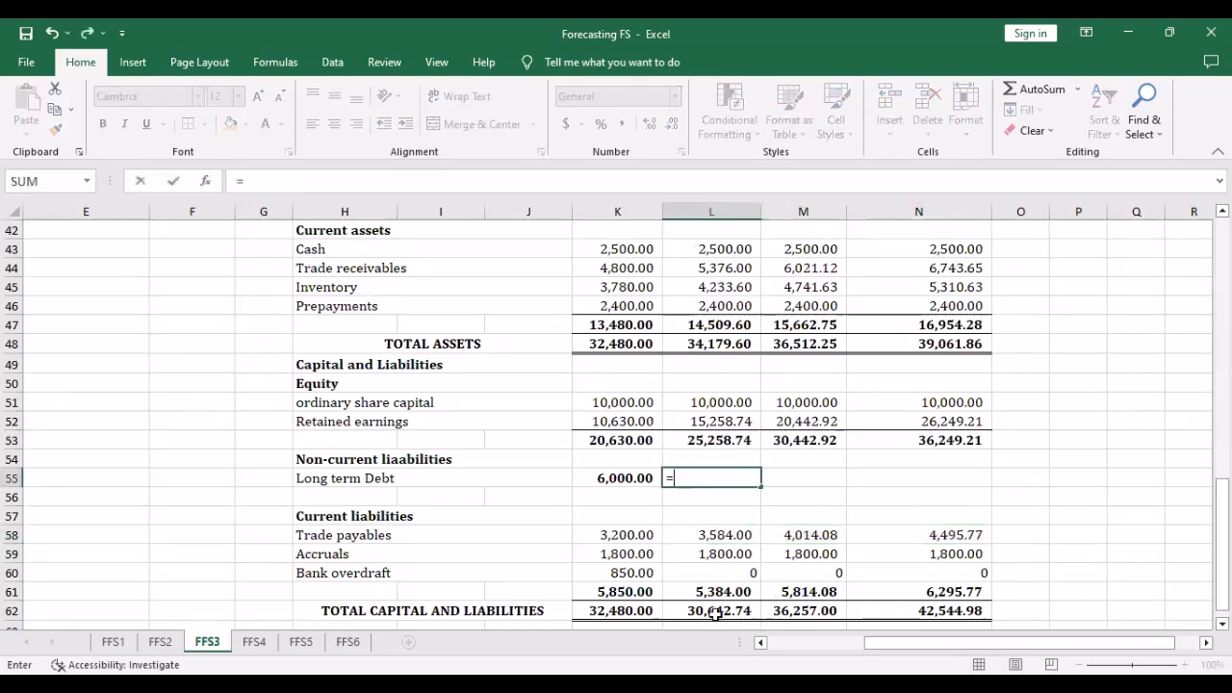
{"action": "left_click", "coordinate": [713, 344]}
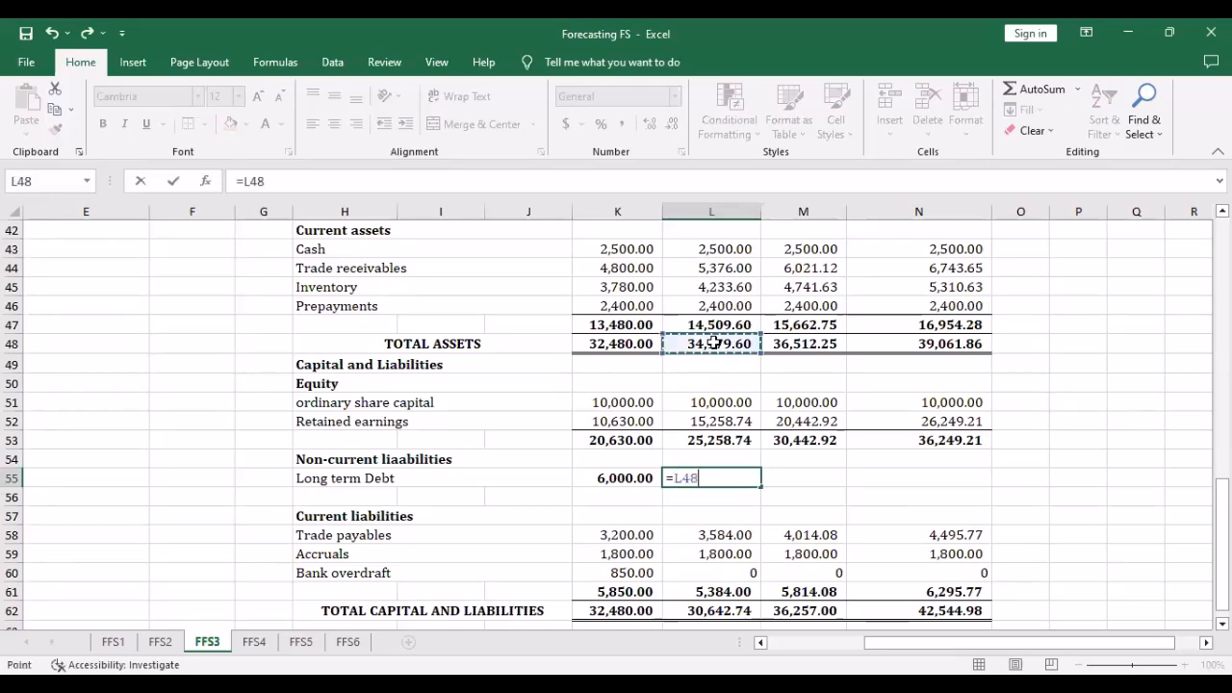
{"action": "type", "text": "-"}
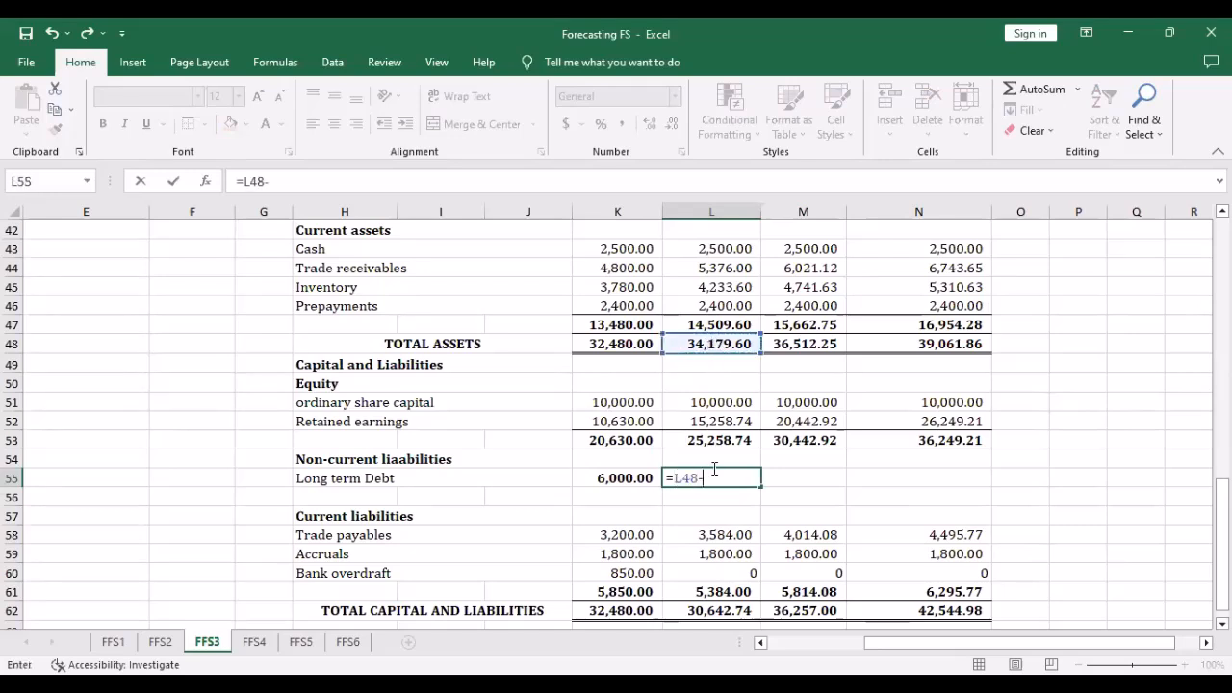
{"action": "left_click", "coordinate": [715, 611]}
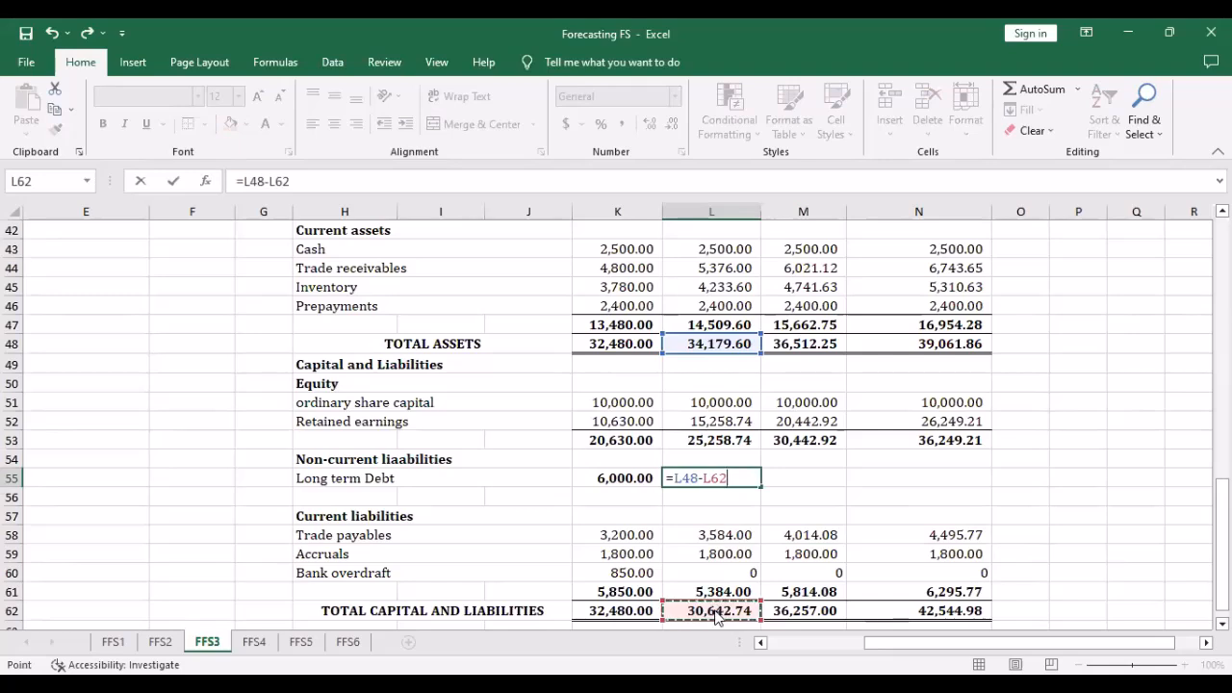
{"action": "key", "text": "Return"}
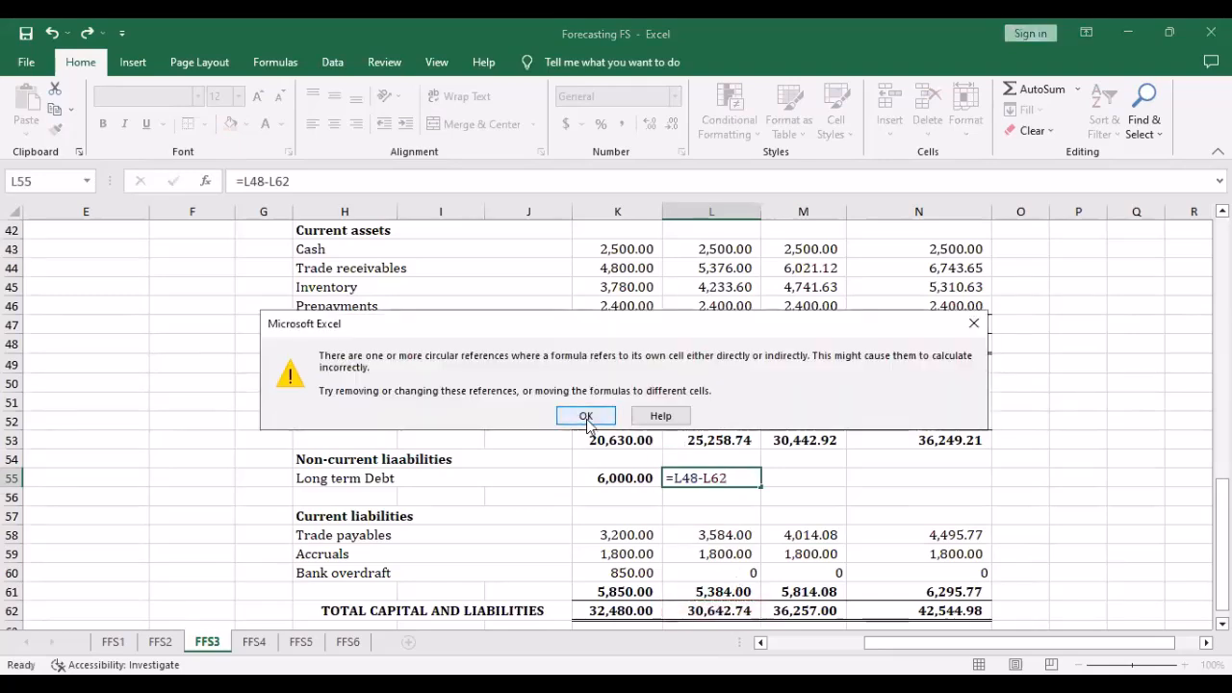
{"action": "left_click", "coordinate": [586, 417]}
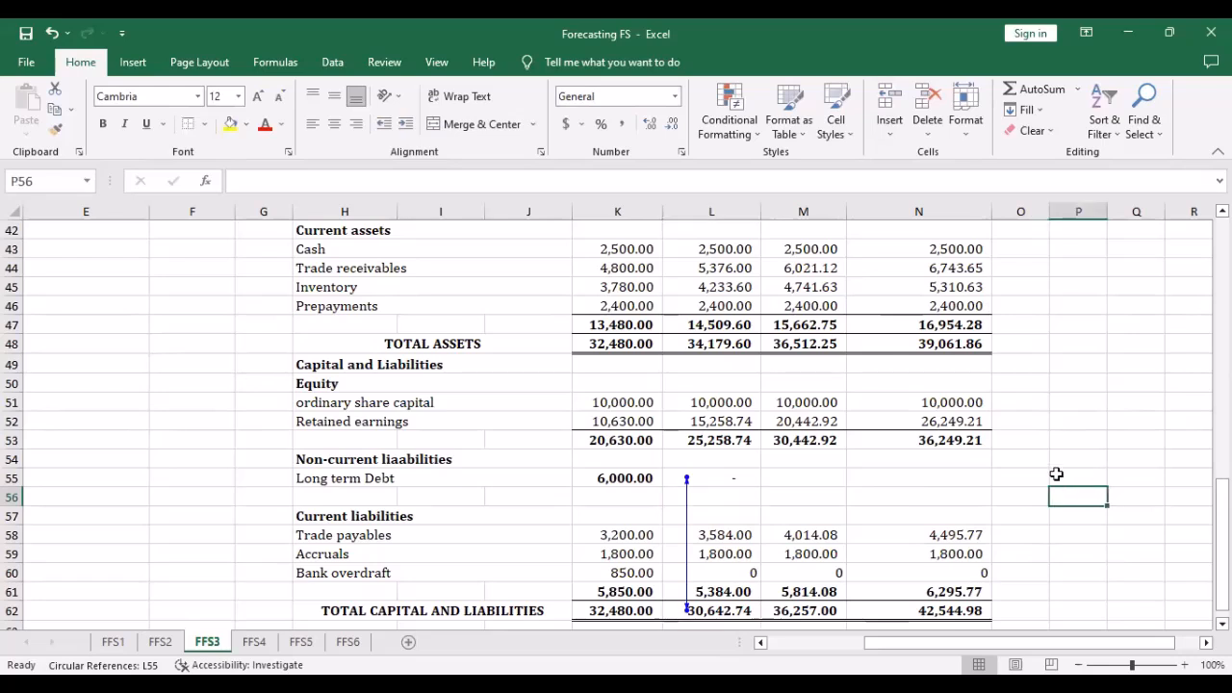
{"action": "left_click", "coordinate": [732, 483]}
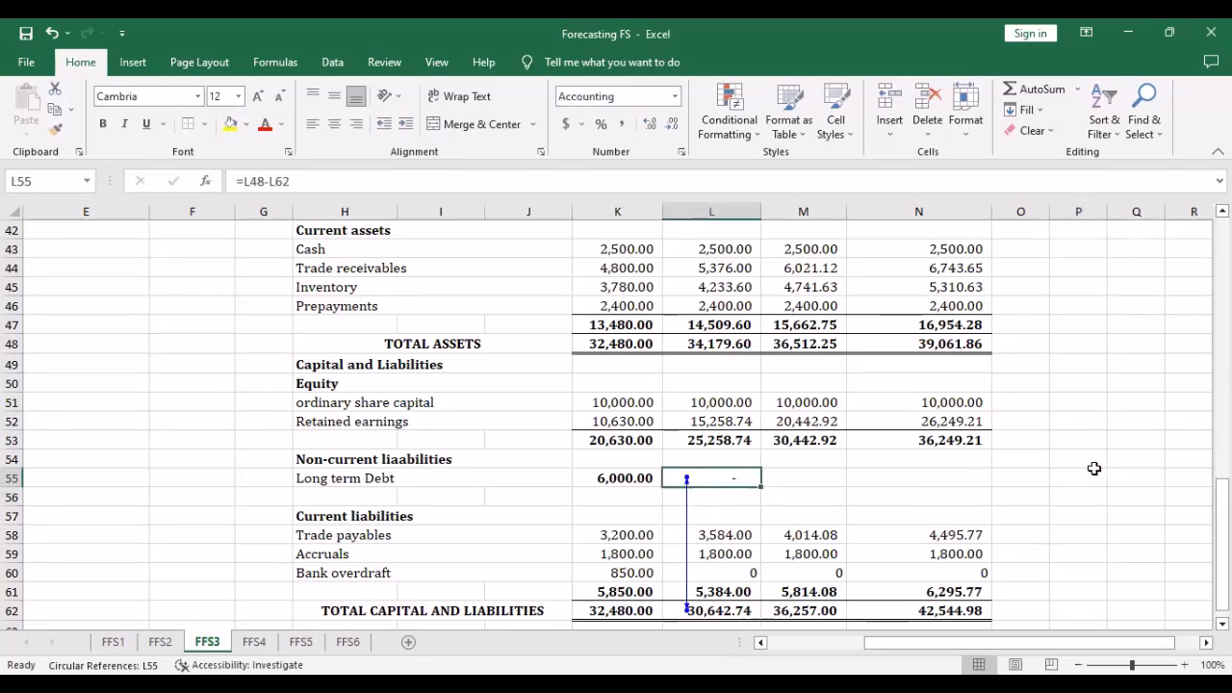
{"action": "left_click", "coordinate": [1095, 469]}
{"action": "type", "text": "="}
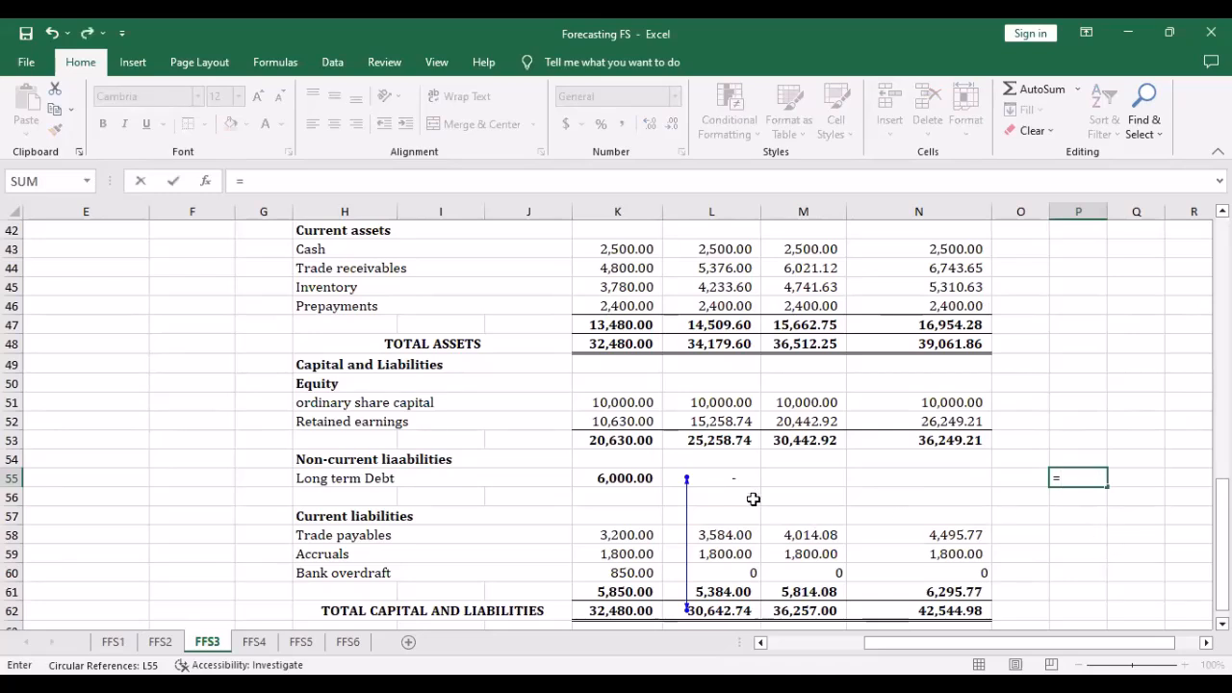
{"action": "left_click", "coordinate": [712, 478]}
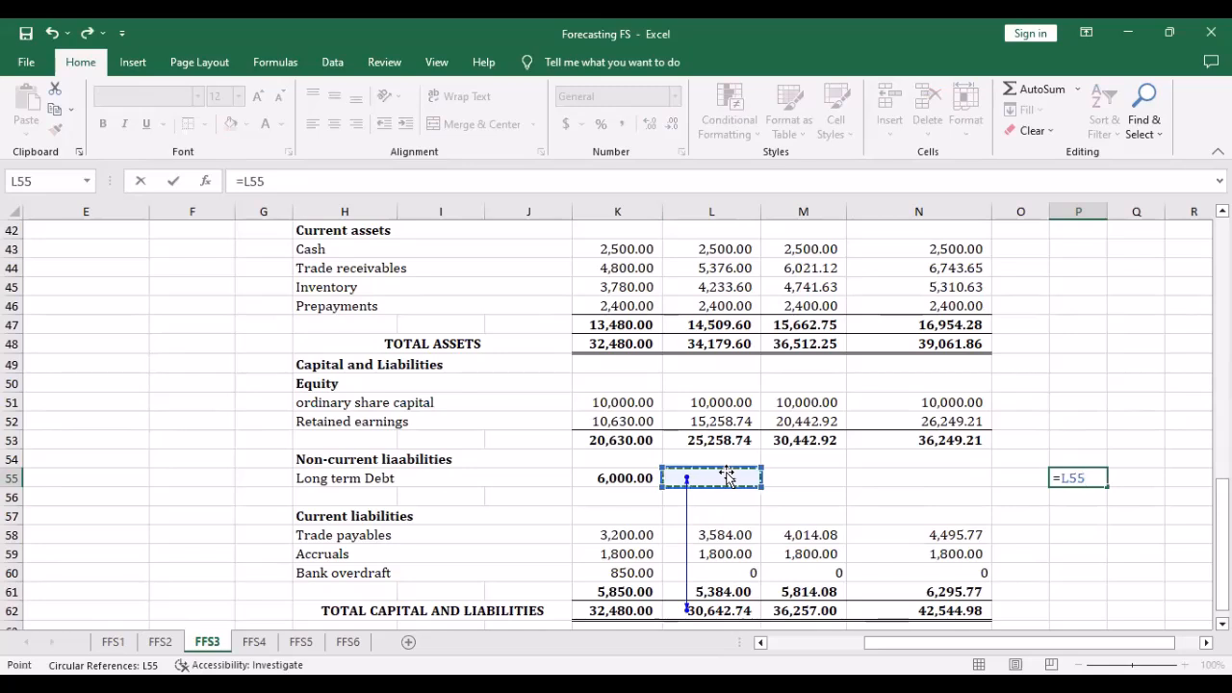
{"action": "key", "text": "BackSpace"}
{"action": "key", "text": "Escape"}
{"action": "left_click", "coordinate": [1023, 571]}
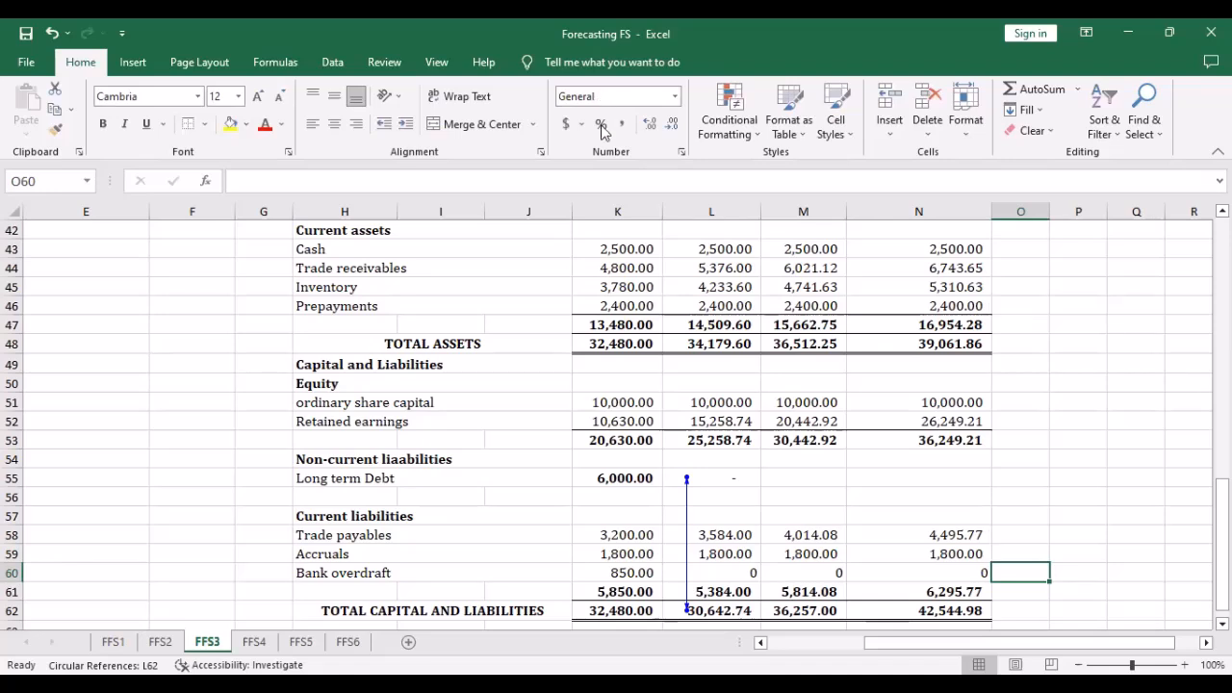
Set up a Goal Seek on the 2023F total capital and liabilities in L62 with a target value of 34179.60
{"action": "double_click", "coordinate": [332, 62]}
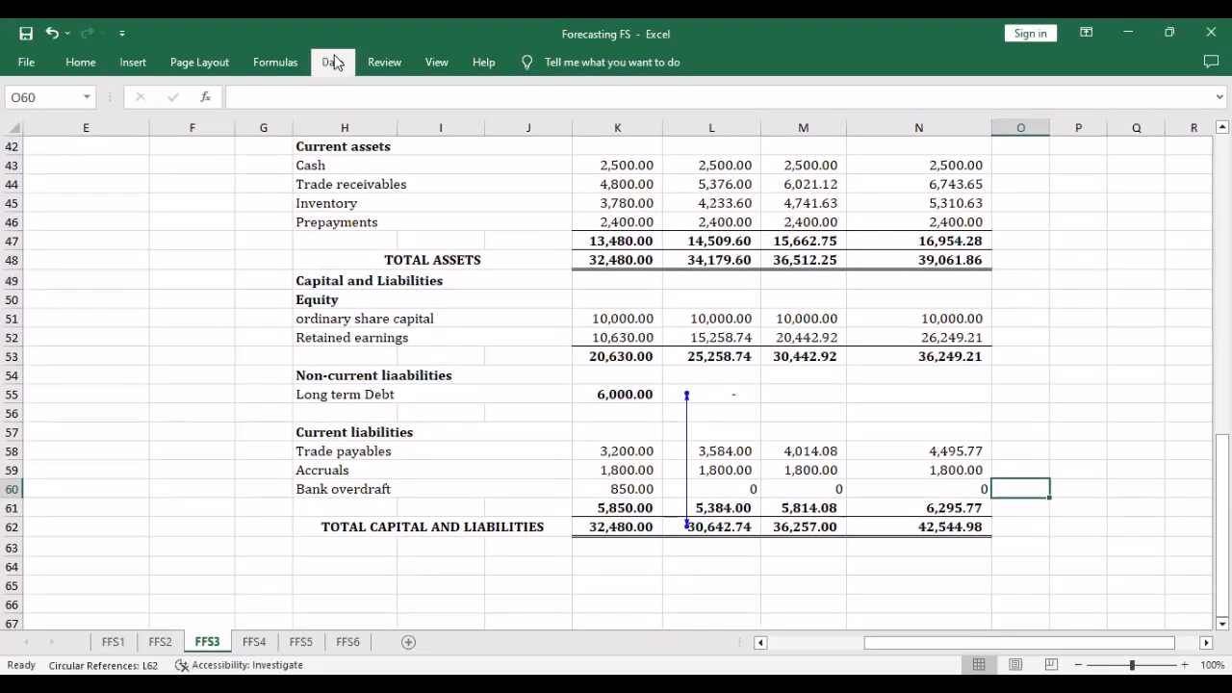
{"action": "left_click", "coordinate": [332, 62]}
{"action": "left_click", "coordinate": [1219, 152]}
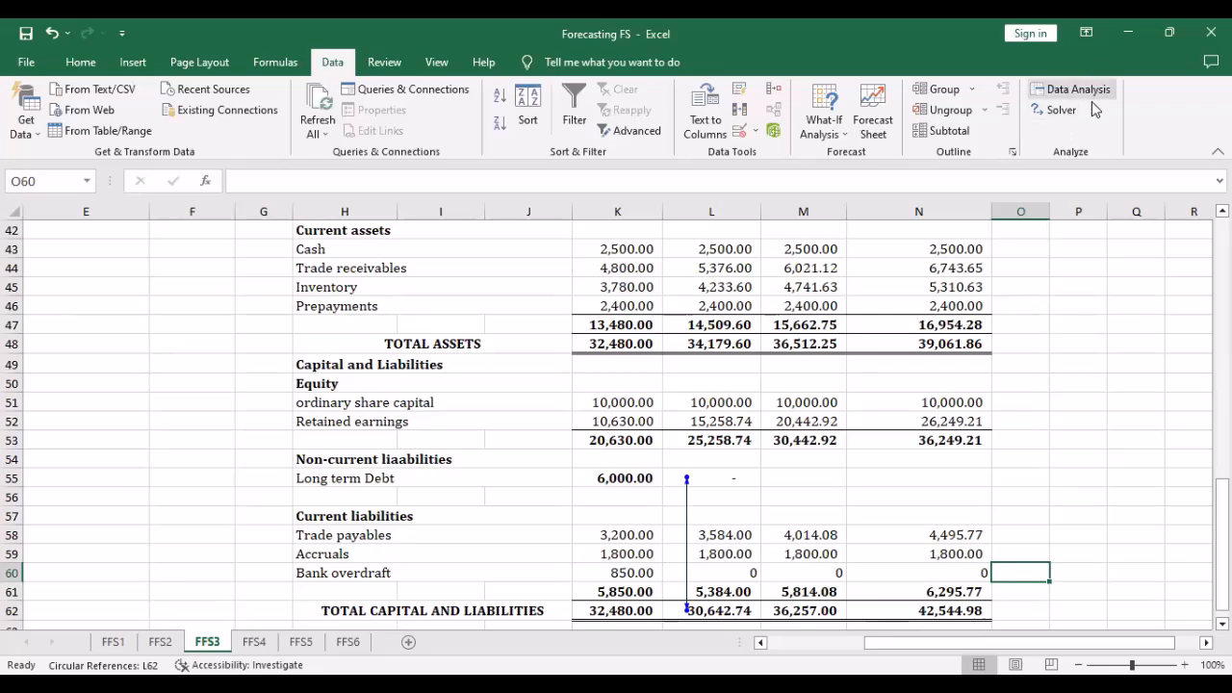
{"action": "left_click", "coordinate": [705, 479]}
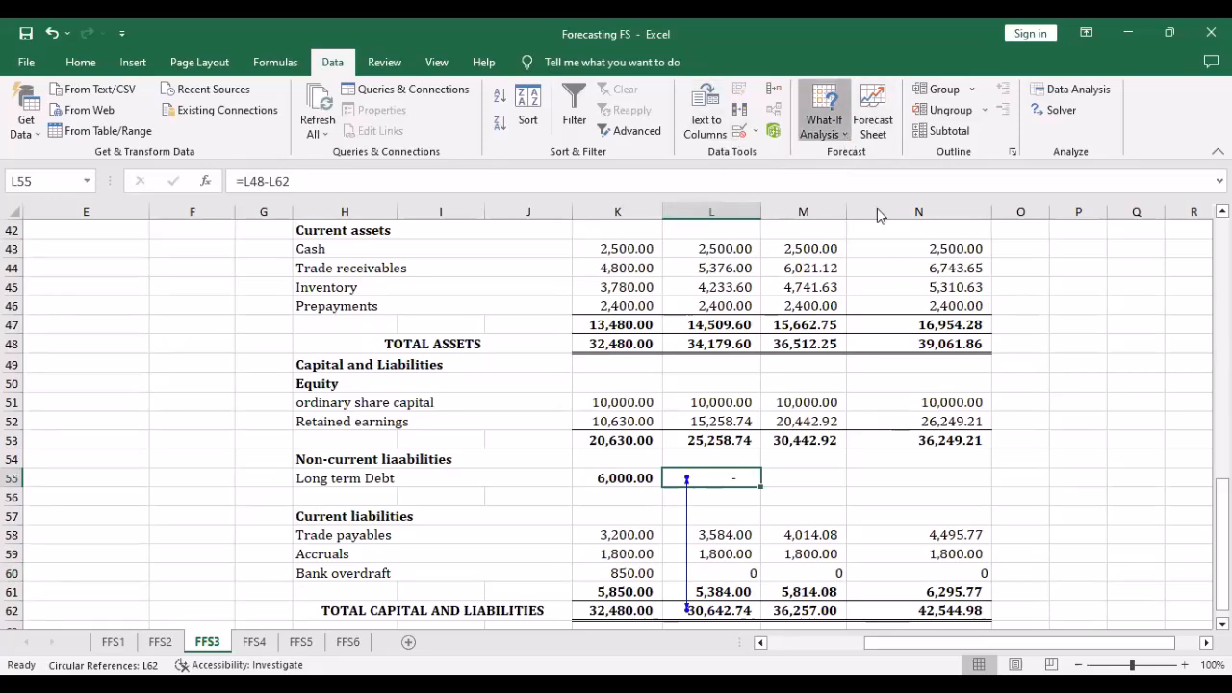
{"action": "left_click", "coordinate": [824, 123]}
{"action": "left_click", "coordinate": [866, 179]}
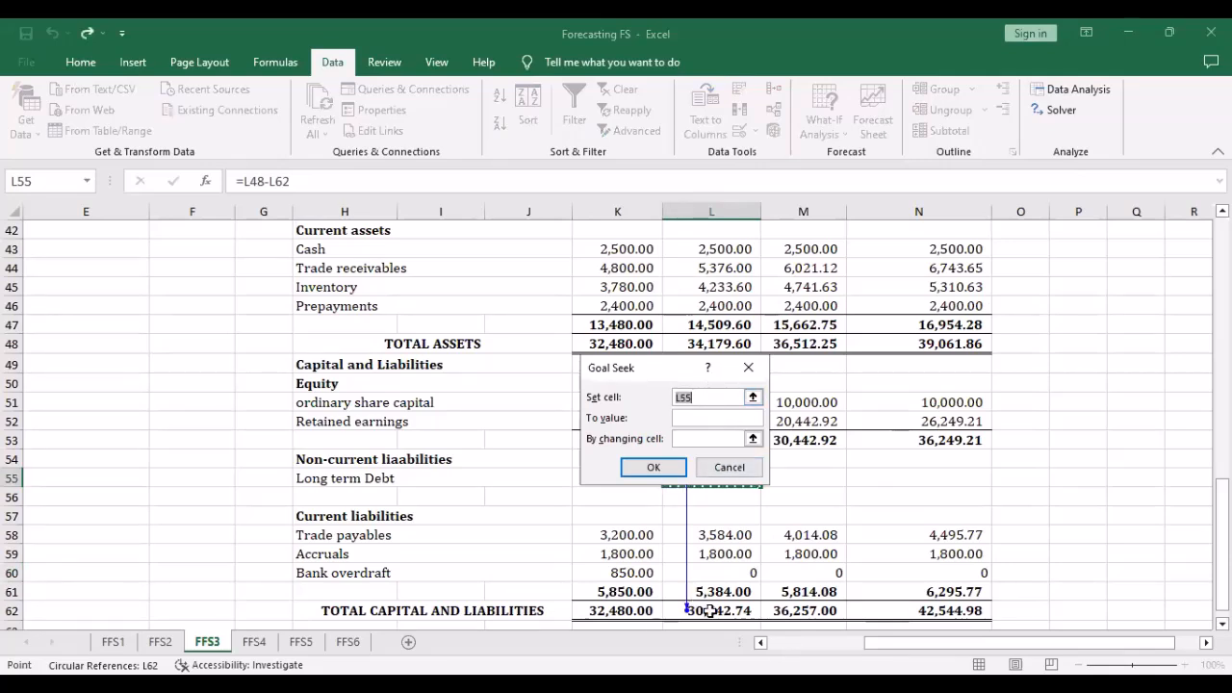
{"action": "left_click", "coordinate": [709, 610]}
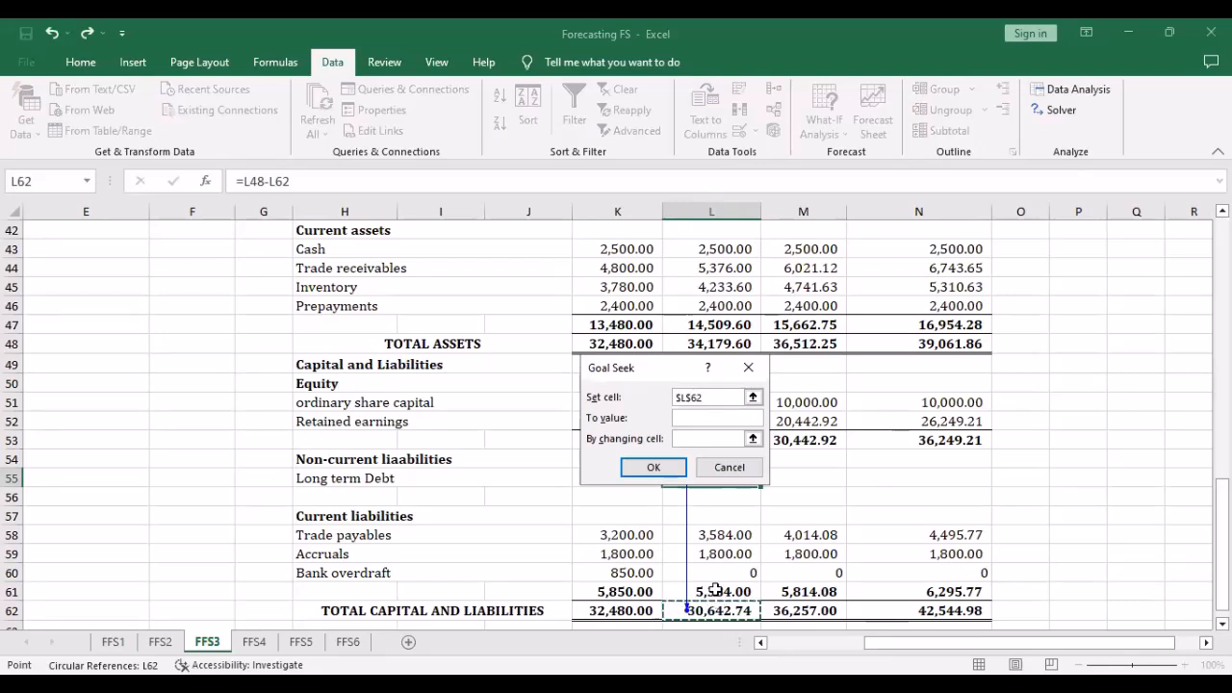
{"action": "left_click", "coordinate": [694, 418]}
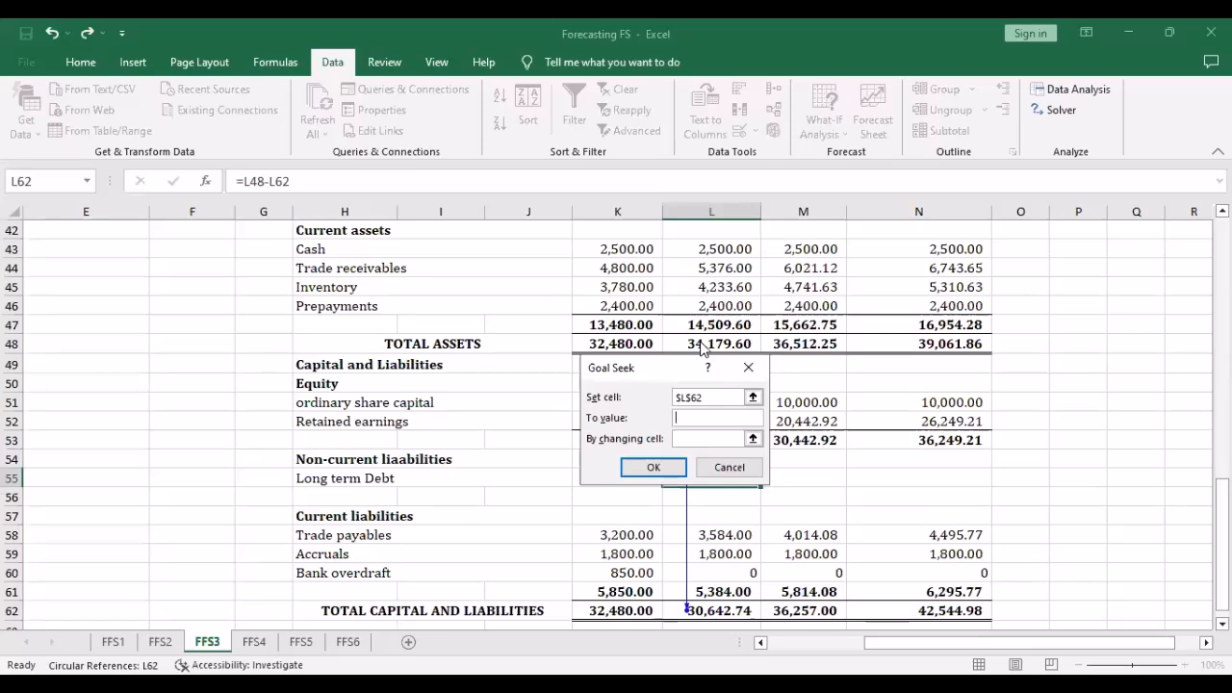
{"action": "type", "text": "3417"}
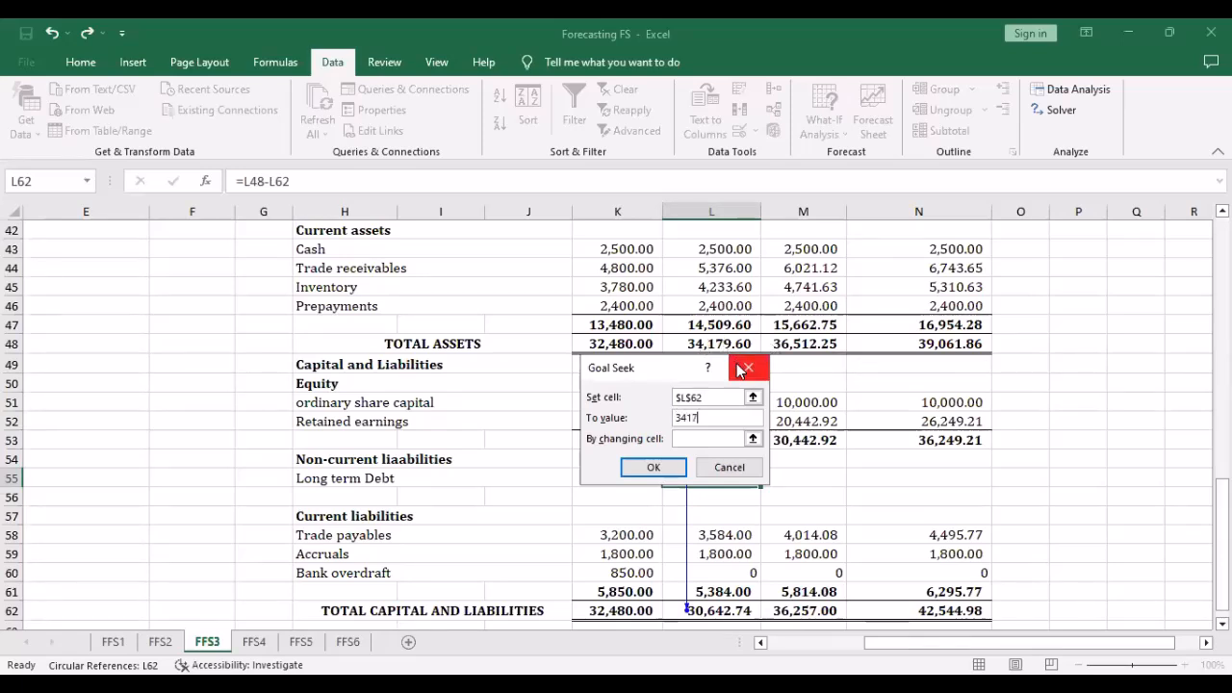
{"action": "type", "text": "9."}
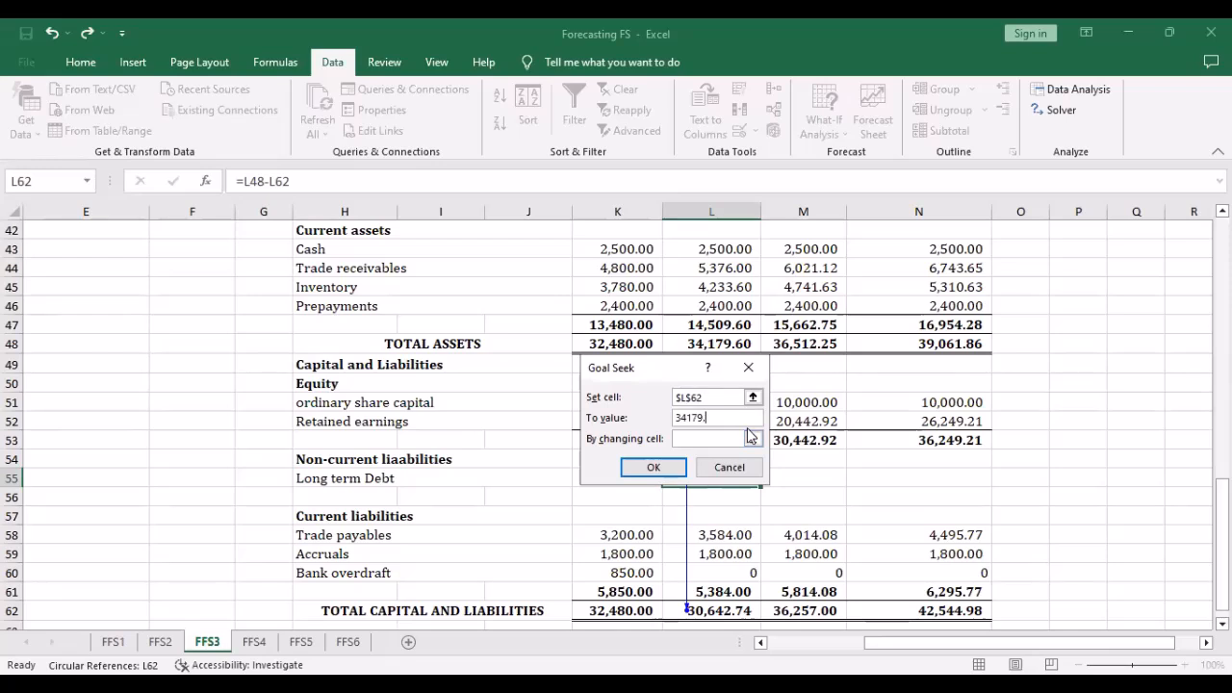
{"action": "type", "text": "60"}
Try to run the Goal Seek by changing the 2023F long-term debt cell L55, and close it
{"action": "left_click", "coordinate": [702, 438]}
{"action": "left_click_drag", "start_coordinate": [617, 420], "coordinate": [425, 417]}
{"action": "left_click", "coordinate": [722, 476]}
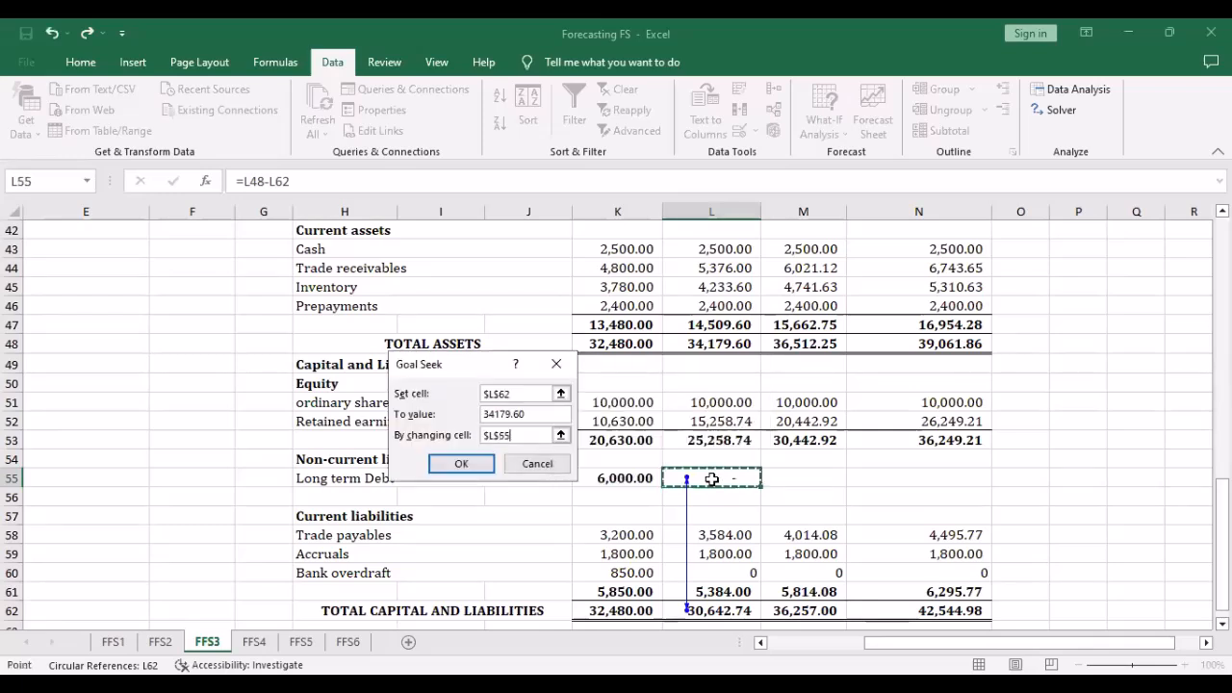
{"action": "left_click", "coordinate": [461, 465]}
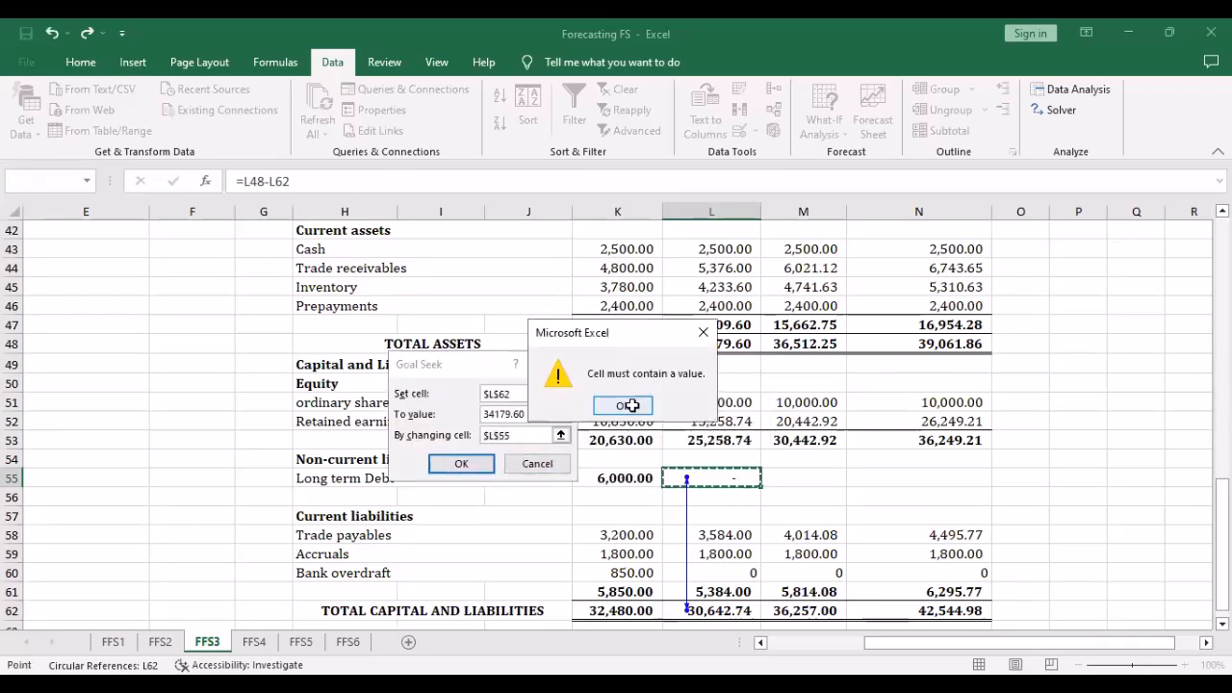
{"action": "key", "text": "Return"}
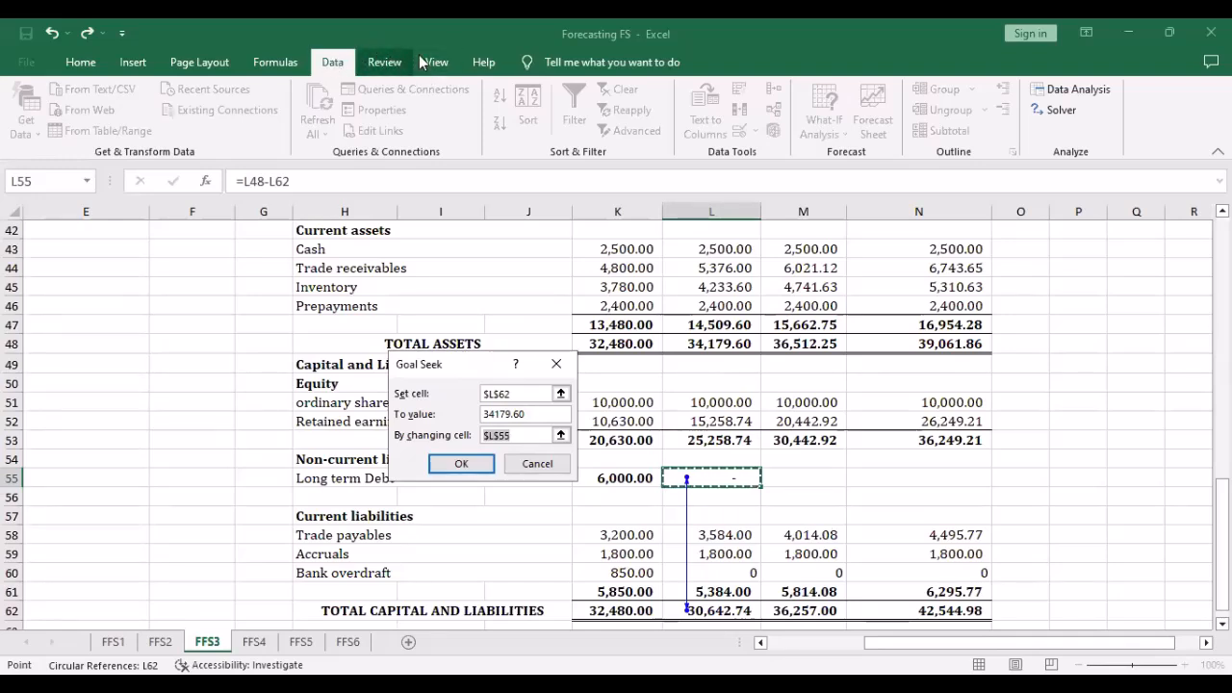
{"action": "left_click", "coordinate": [382, 68]}
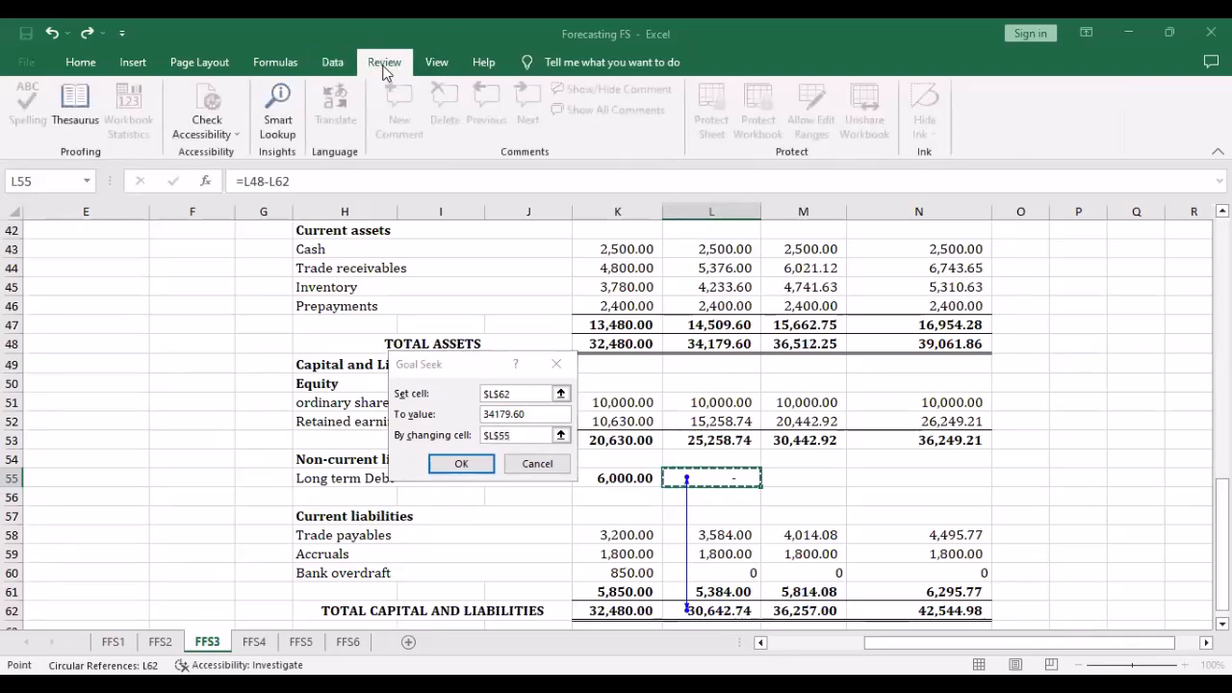
{"action": "left_click", "coordinate": [277, 63]}
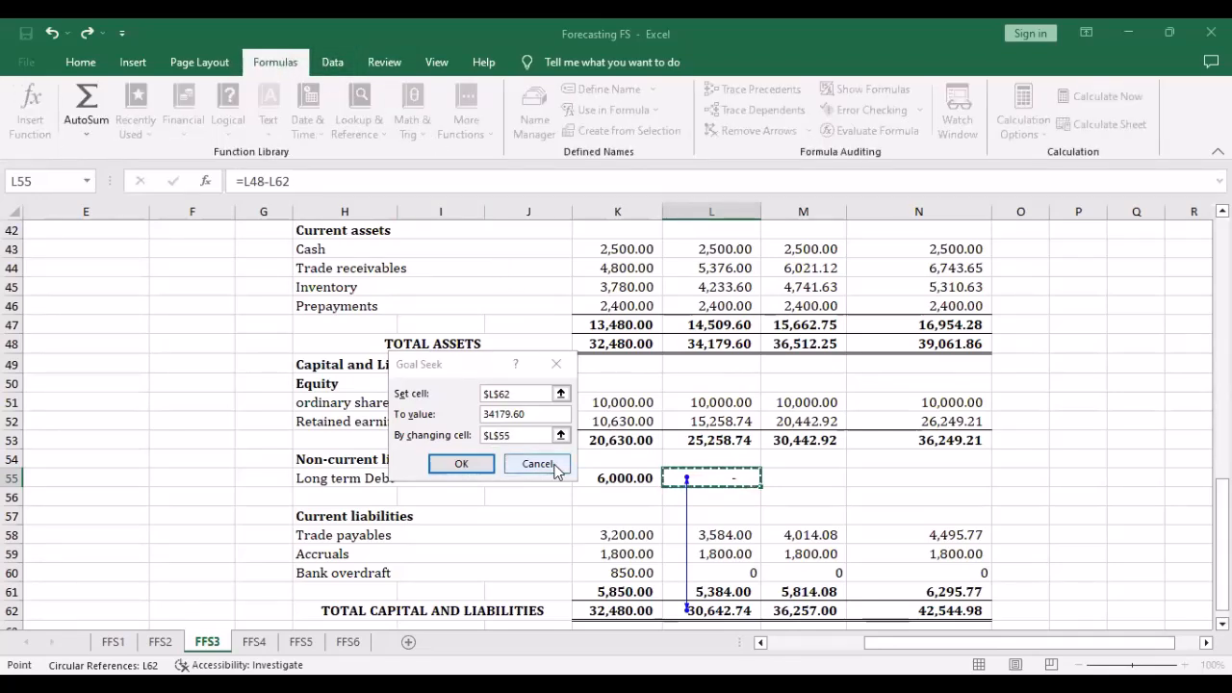
{"action": "left_click", "coordinate": [556, 364]}
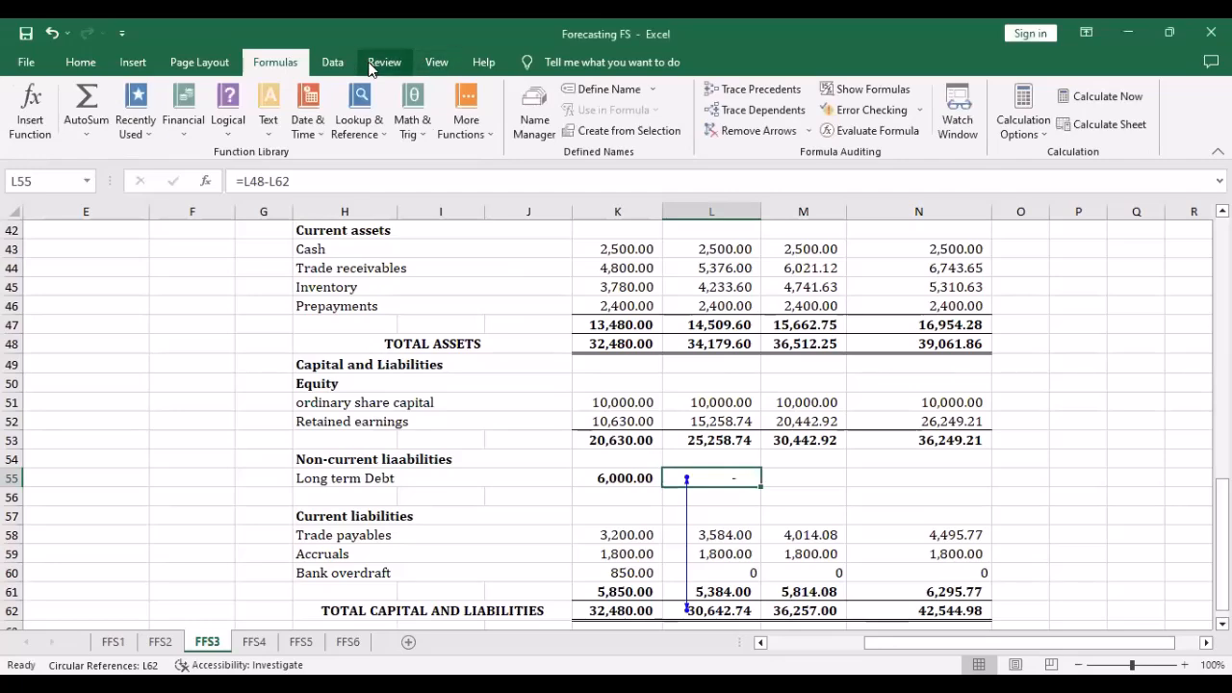
Trace the precedents of the 2023F long-term debt formula in L55 and remove the tracer arrows
{"action": "left_click", "coordinate": [384, 61]}
{"action": "left_click", "coordinate": [269, 62]}
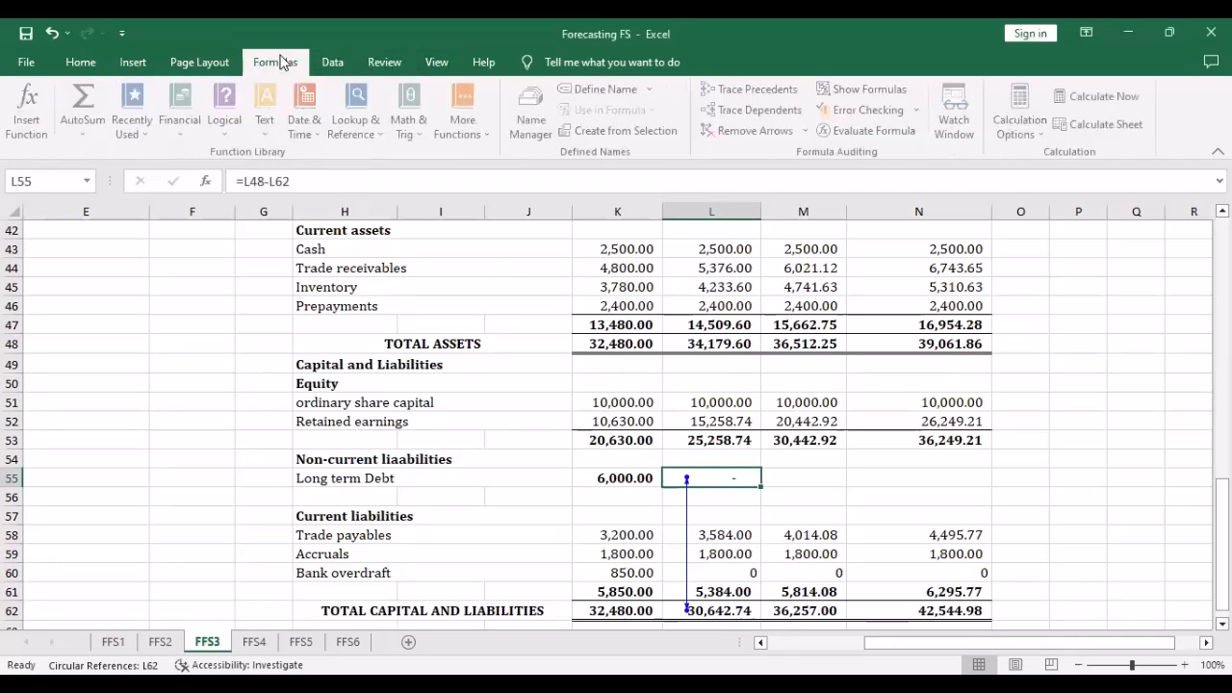
{"action": "left_click", "coordinate": [741, 90]}
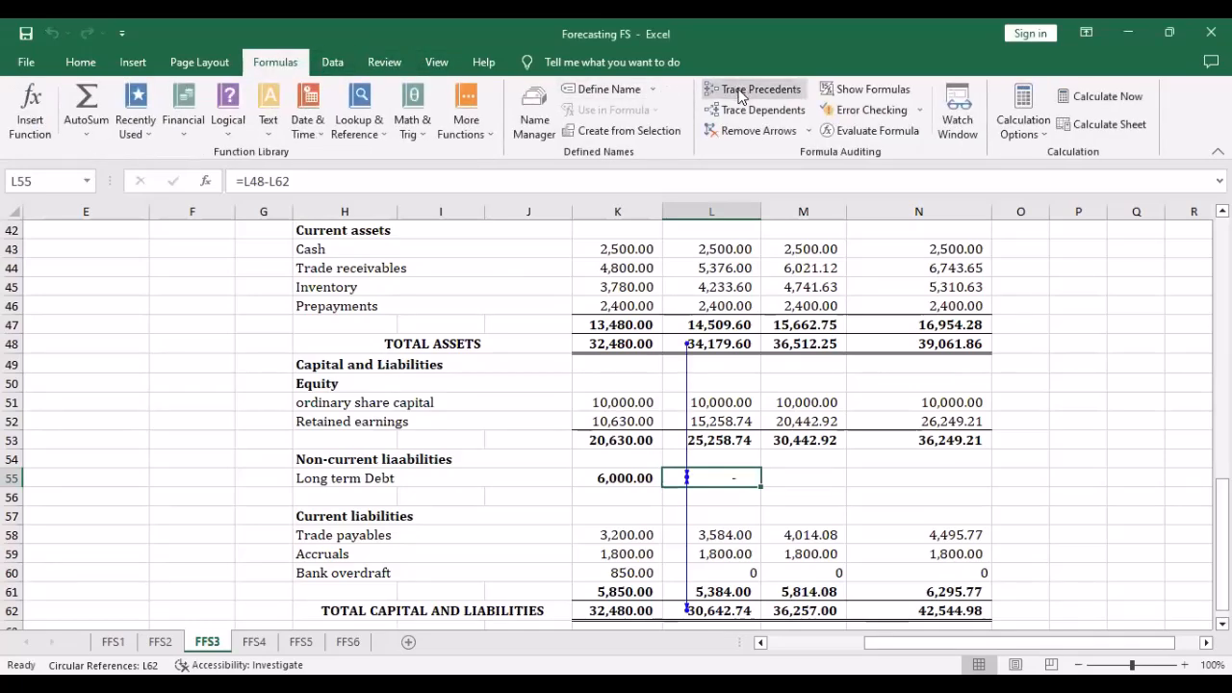
{"action": "left_click", "coordinate": [743, 132]}
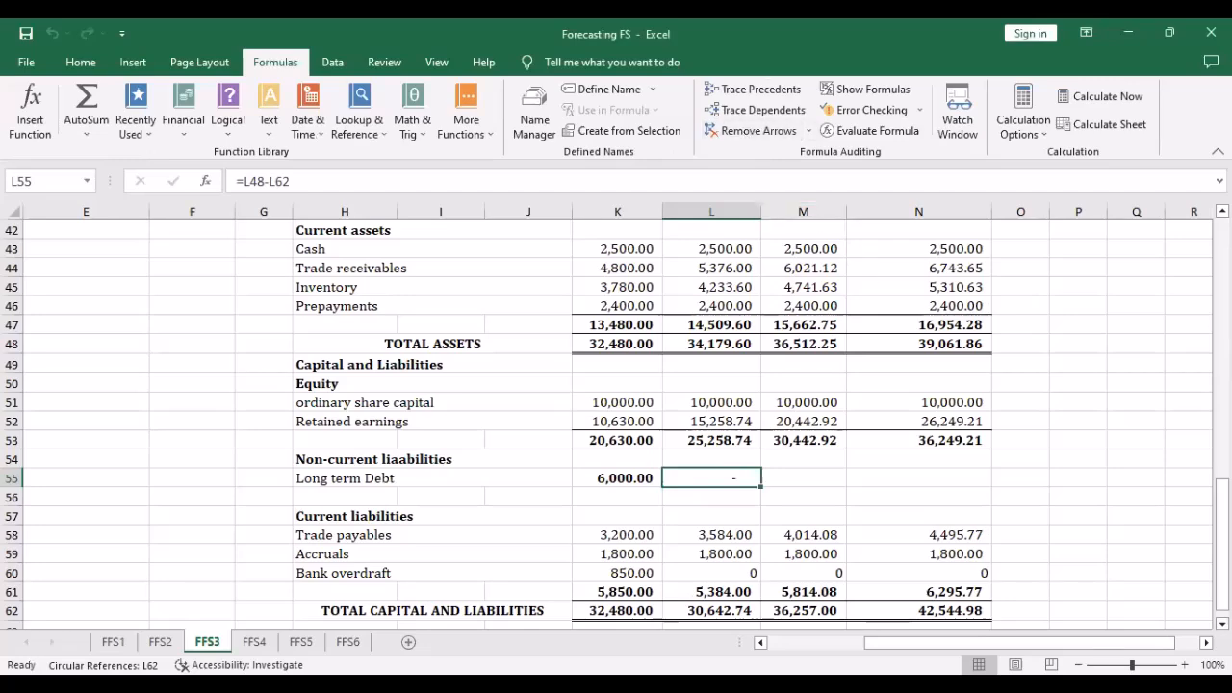
Label cell H64 below the total capital and liabilities row as DCF/AFN
{"action": "scroll", "coordinate": [683, 507], "scroll_direction": "down", "scroll_amount": 4}
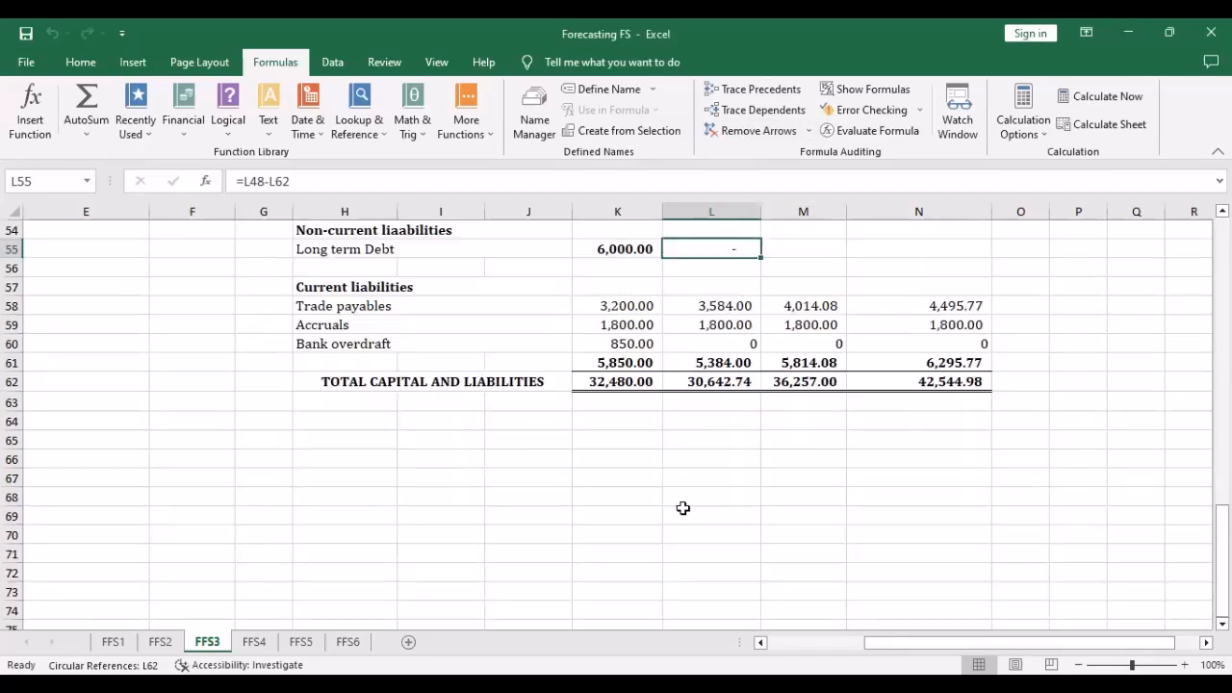
{"action": "left_click", "coordinate": [311, 424]}
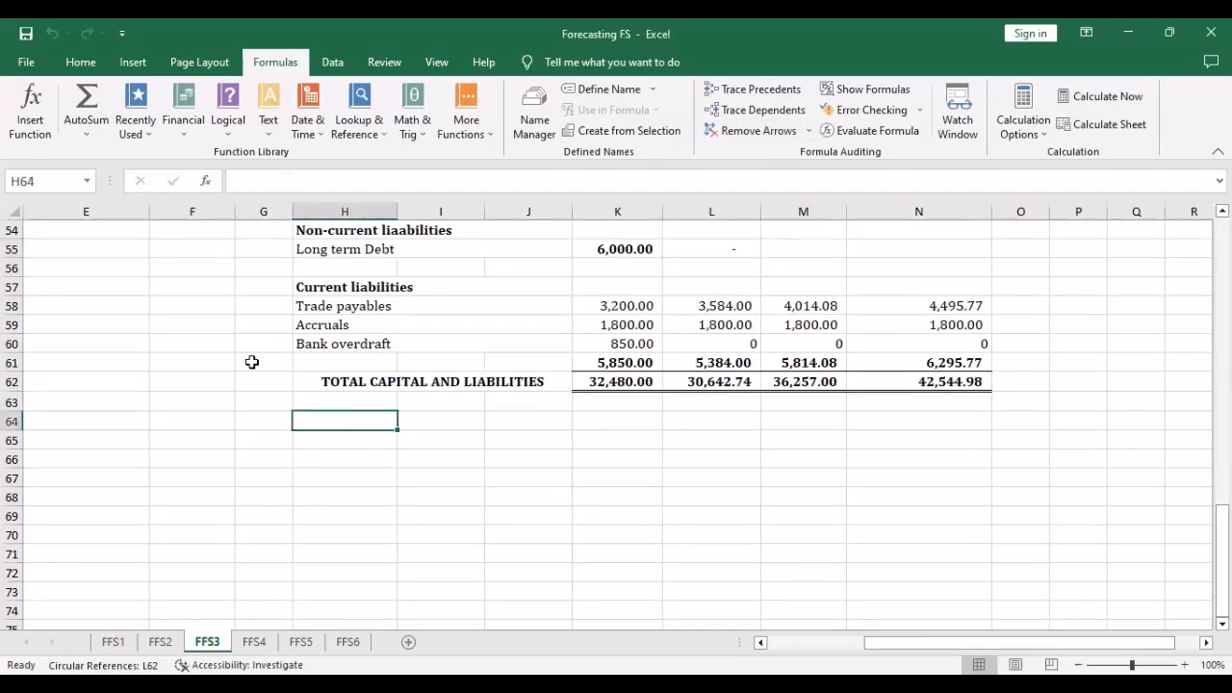
{"action": "type", "text": "DCF/AFN"}
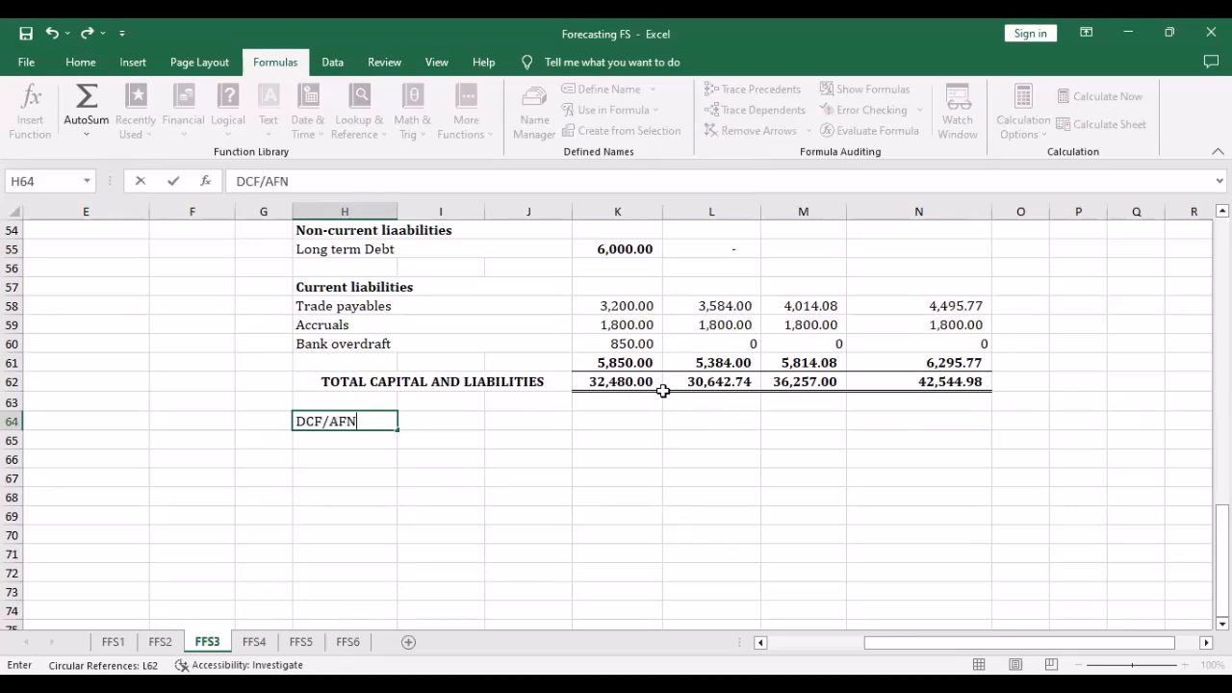
Enter the 2023F DCF/AFN in L64 as total assets minus total capital and liabilities, =L48-L62
{"action": "left_click", "coordinate": [700, 416]}
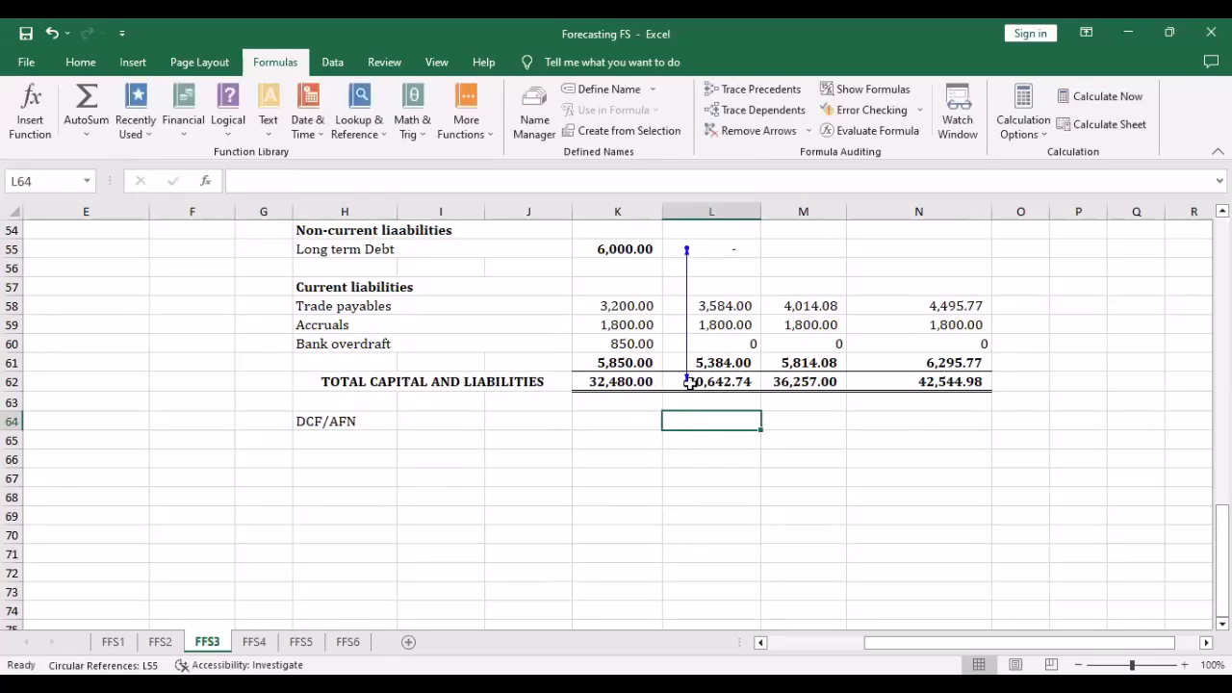
{"action": "type", "text": "="}
{"action": "scroll", "coordinate": [721, 346], "scroll_direction": "up", "scroll_amount": 2}
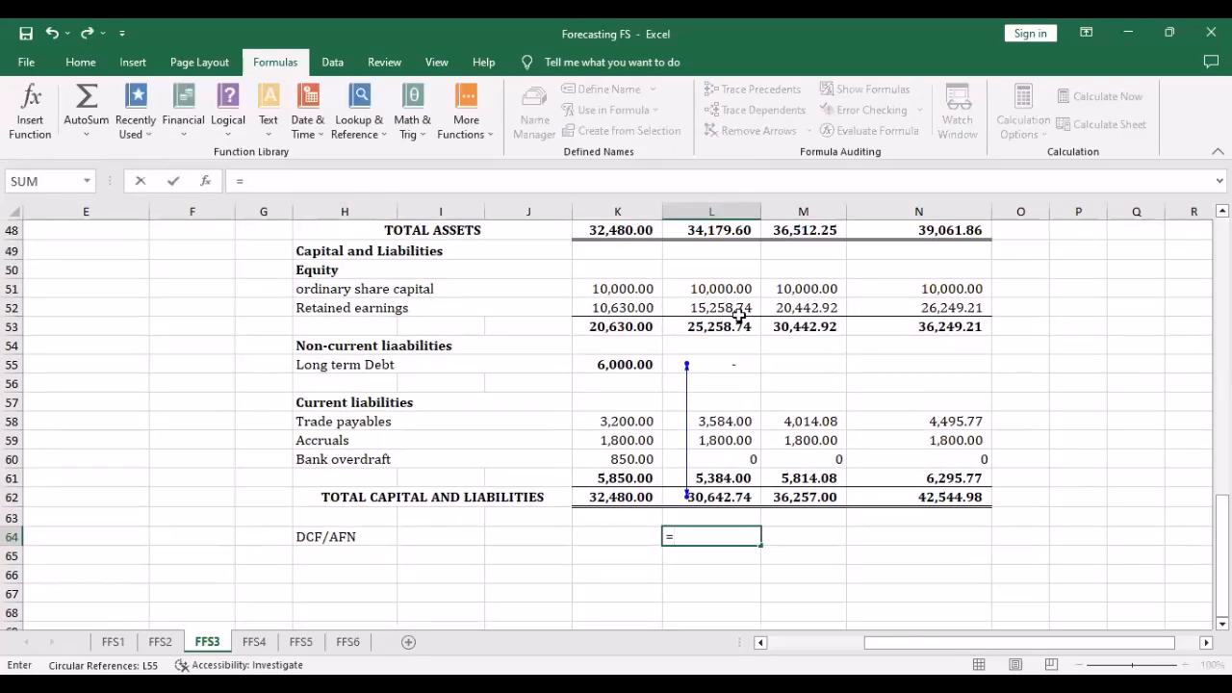
{"action": "scroll", "coordinate": [732, 328], "scroll_direction": "up", "scroll_amount": 2}
{"action": "left_click", "coordinate": [720, 349]}
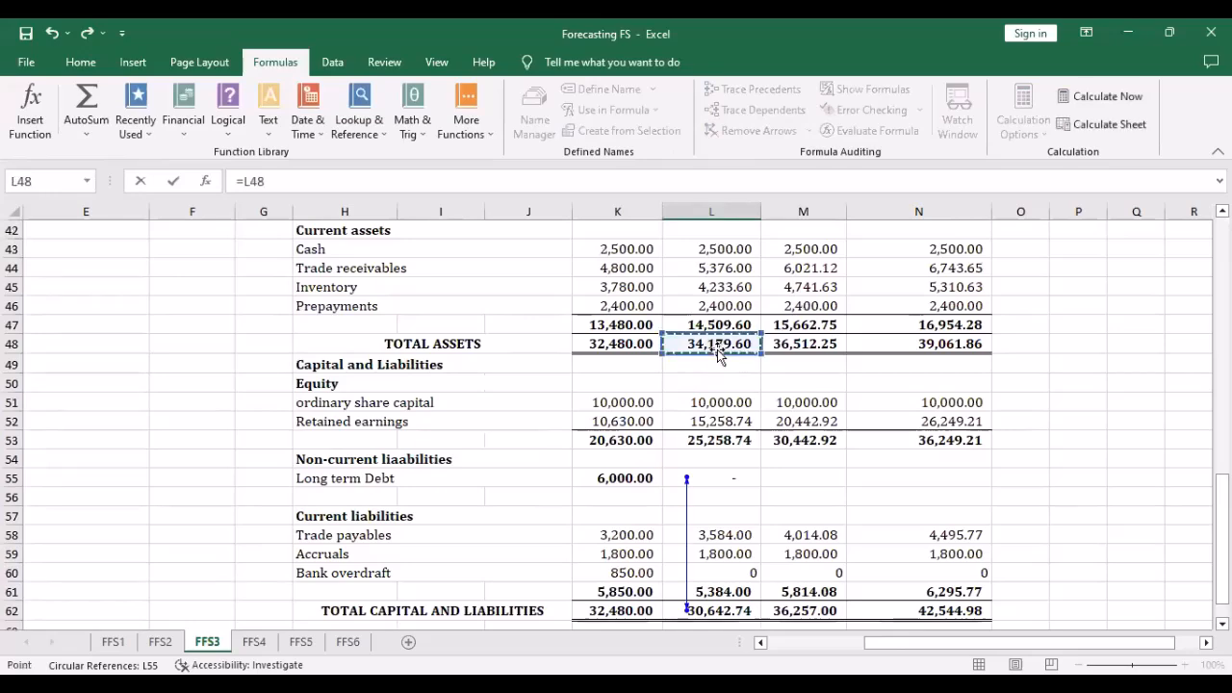
{"action": "type", "text": "-"}
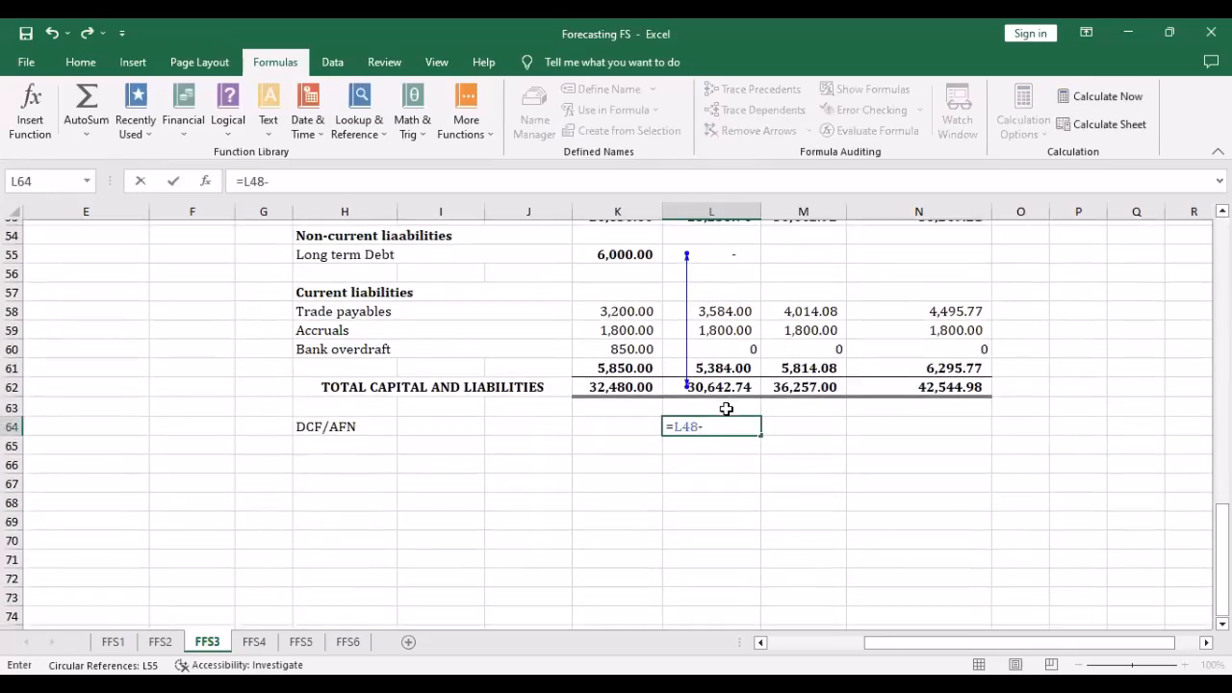
{"action": "scroll", "coordinate": [726, 409], "scroll_direction": "down", "scroll_amount": 2}
{"action": "left_click", "coordinate": [710, 271]}
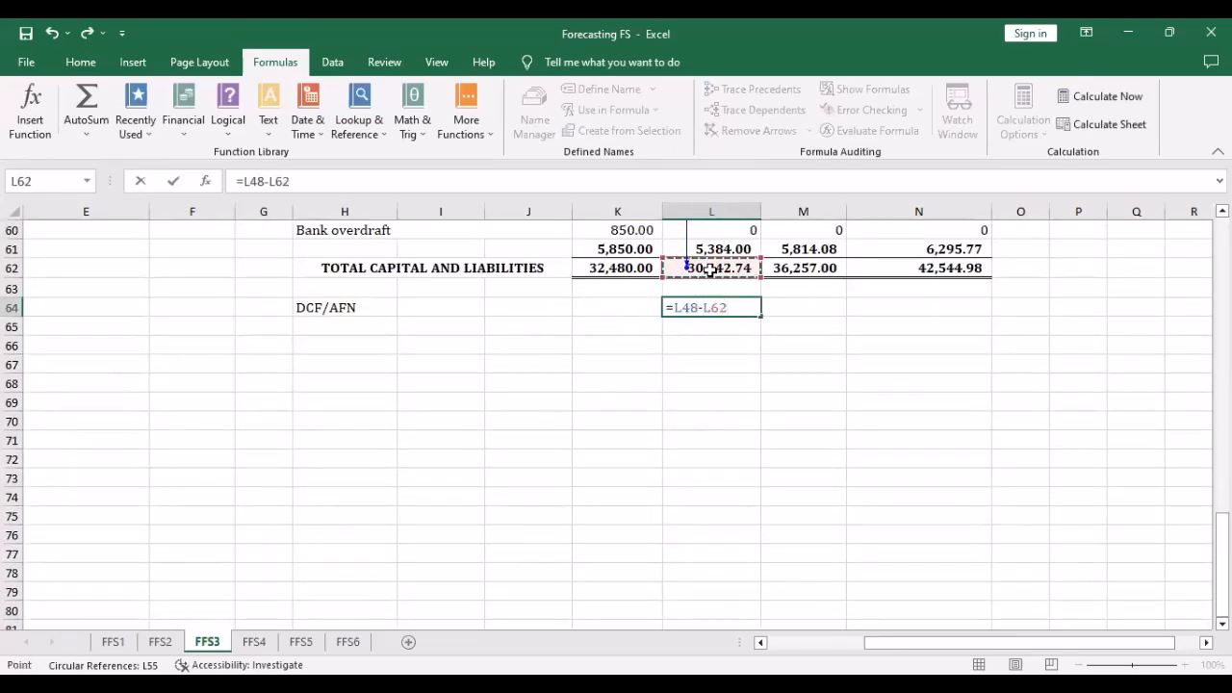
{"action": "key", "text": "Return"}
Check the 2023F DCF/AFN formula in L64 and re-enter it as =L48-L62
{"action": "scroll", "coordinate": [695, 290], "scroll_direction": "up", "scroll_amount": 5}
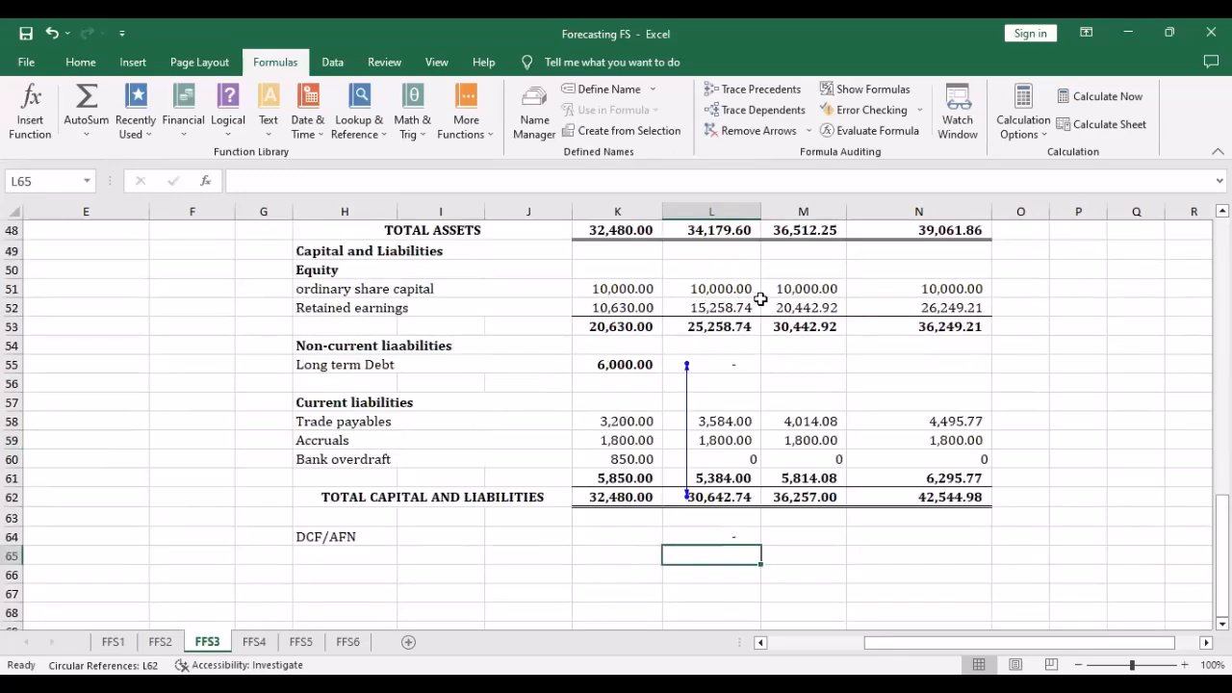
{"action": "left_click", "coordinate": [717, 591]}
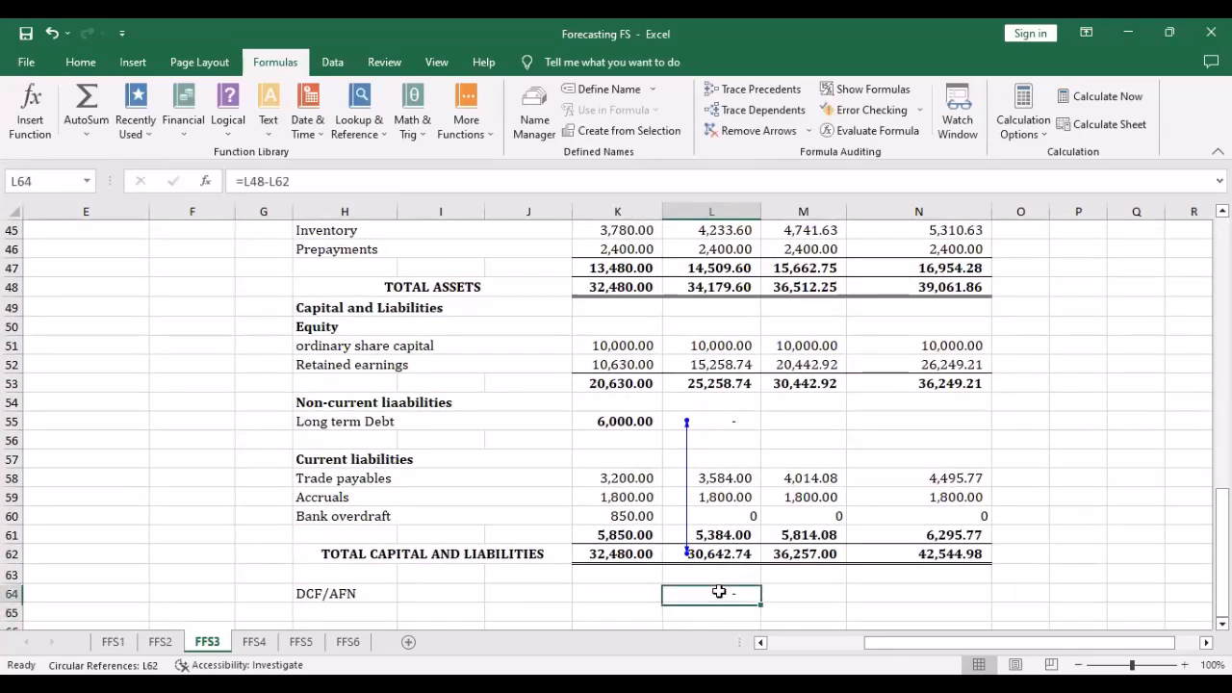
{"action": "double_click", "coordinate": [719, 592]}
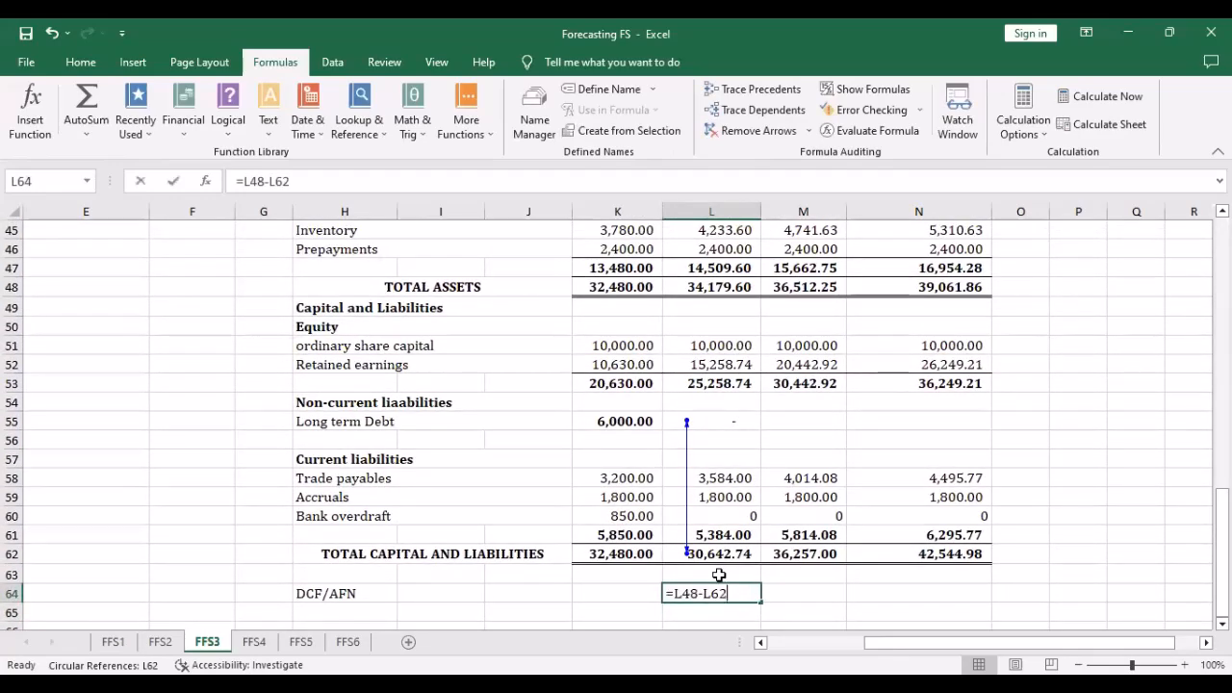
{"action": "key", "text": "Escape"}
{"action": "type", "text": "="}
{"action": "left_click", "coordinate": [717, 282]}
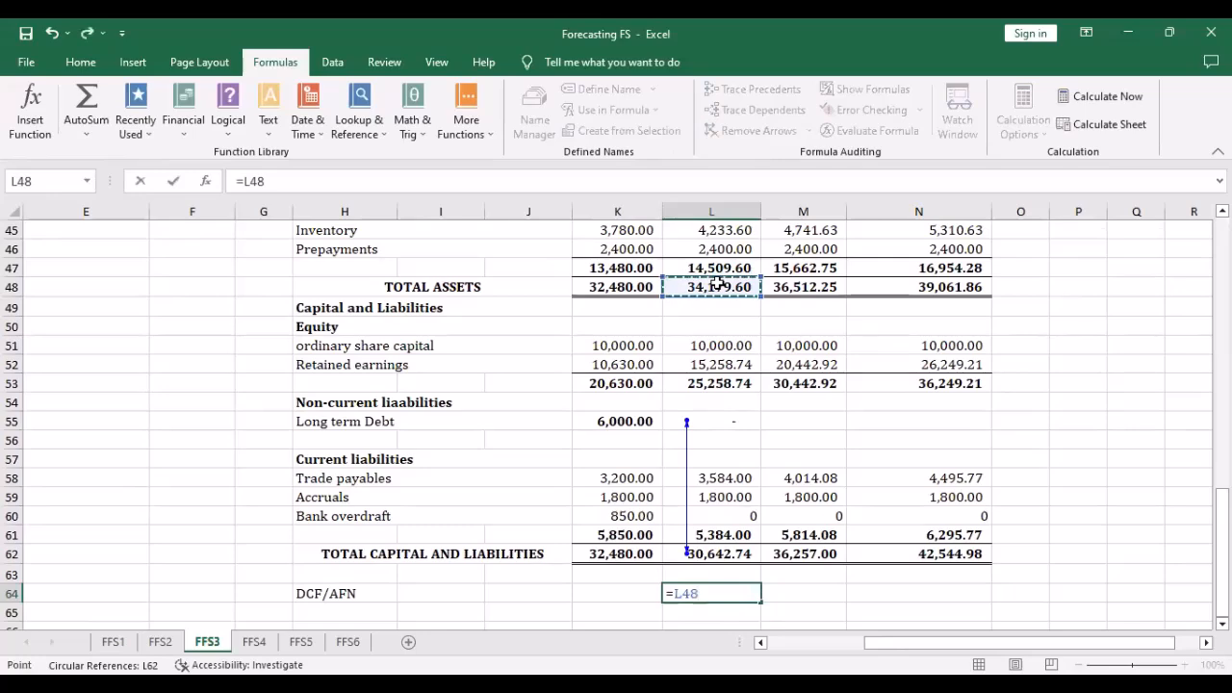
{"action": "type", "text": "-"}
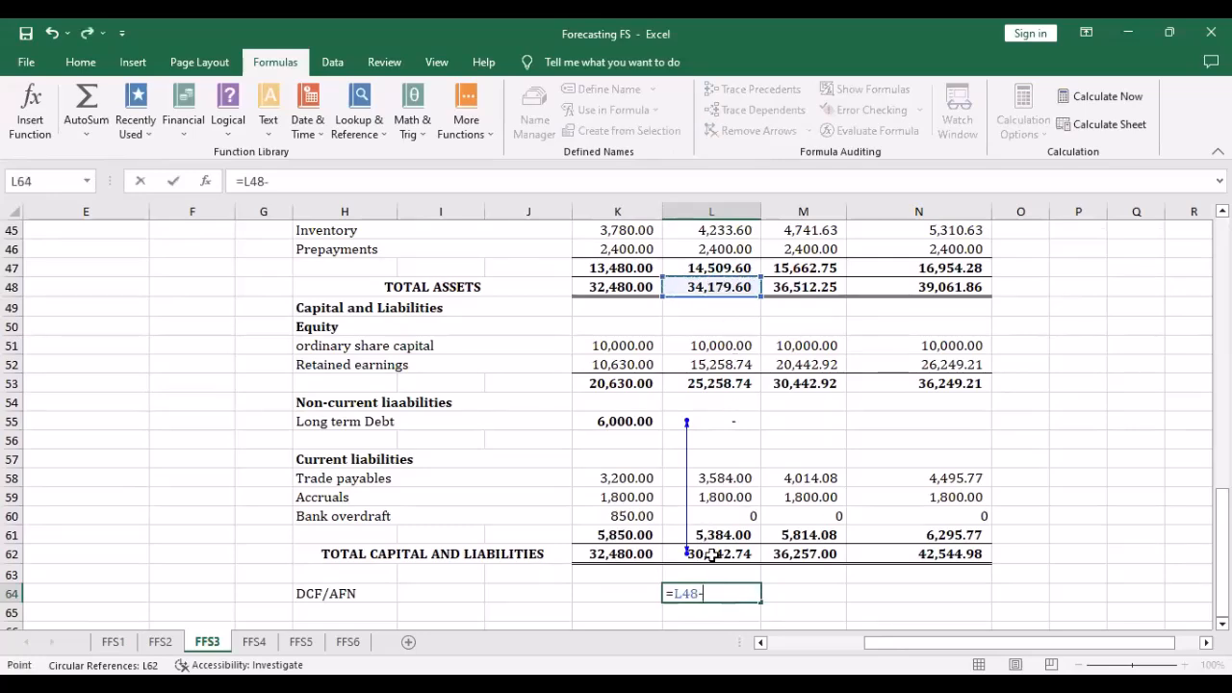
{"action": "left_click", "coordinate": [713, 555]}
{"action": "key", "text": "Return"}
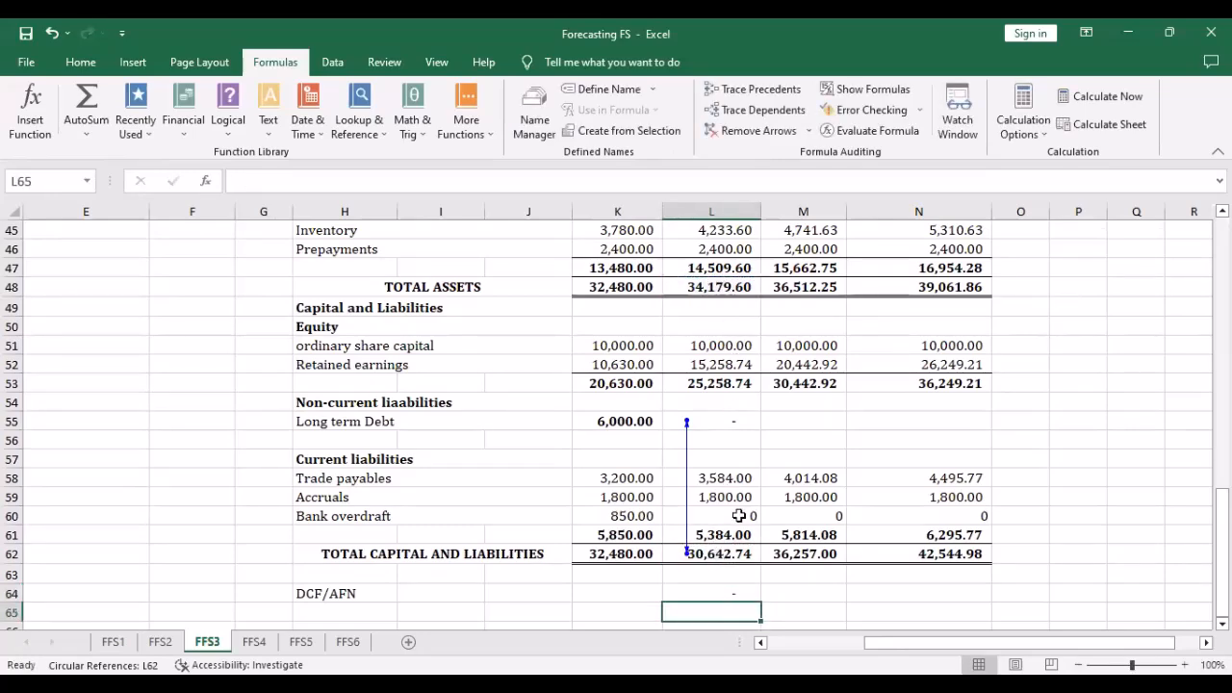
Clear the 2023F DCF/AFN formula from L64 and remove the tracer arrows
{"action": "scroll", "coordinate": [742, 409], "scroll_direction": "up", "scroll_amount": 2}
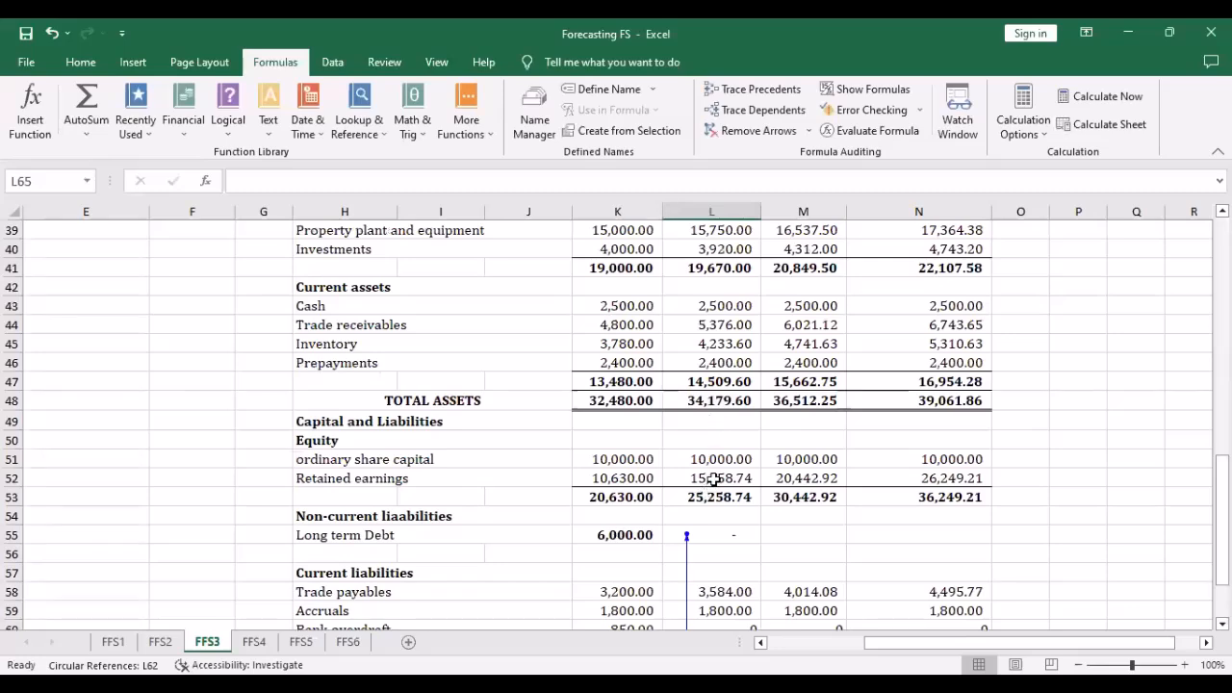
{"action": "scroll", "coordinate": [726, 420], "scroll_direction": "down", "scroll_amount": 1}
{"action": "left_click", "coordinate": [756, 130]}
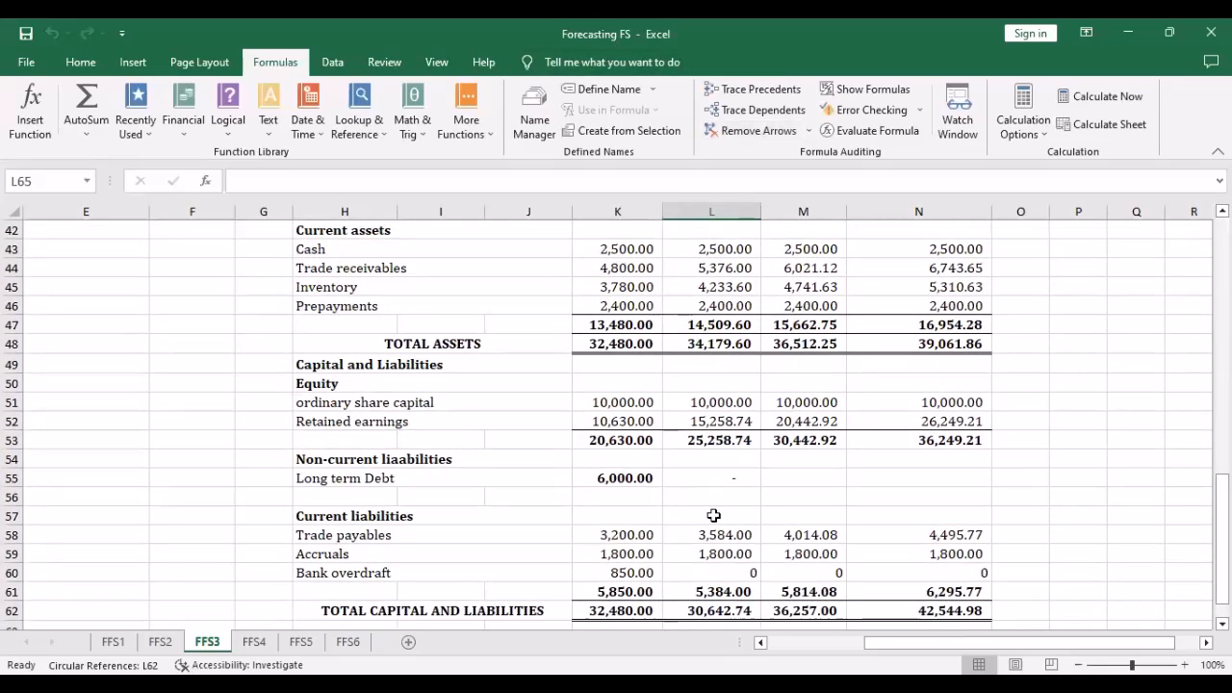
{"action": "scroll", "coordinate": [806, 559], "scroll_direction": "down", "scroll_amount": 4}
{"action": "left_click", "coordinate": [711, 420]}
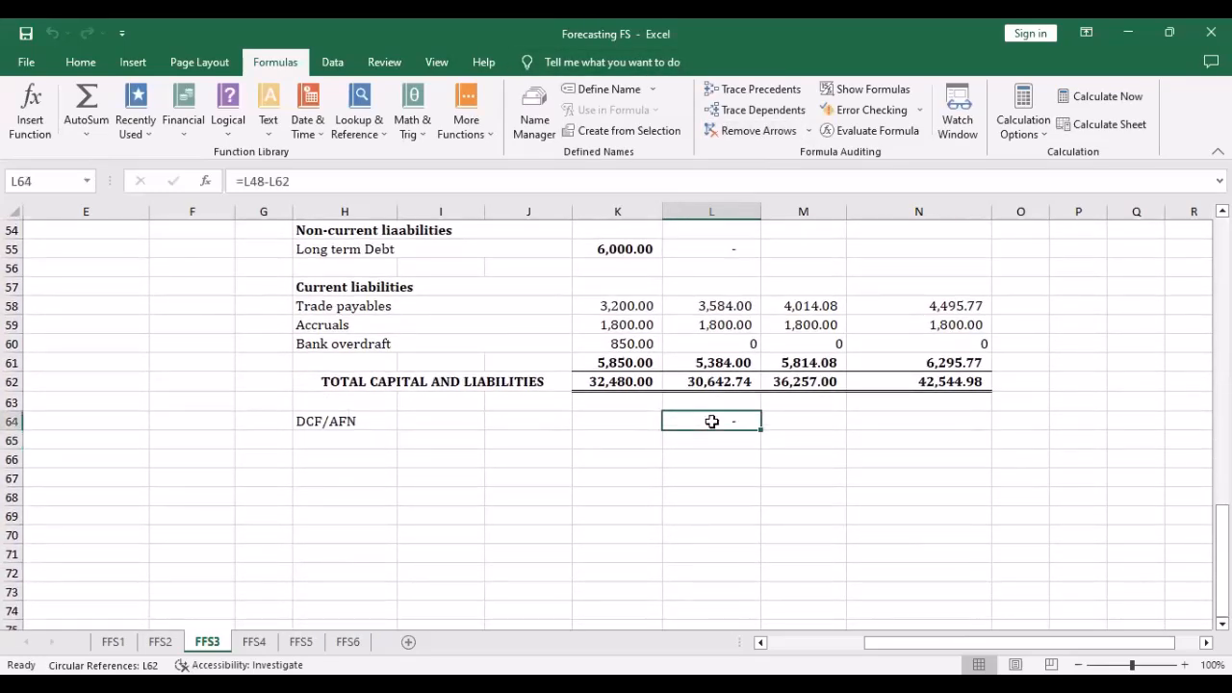
{"action": "key", "text": "BackSpace"}
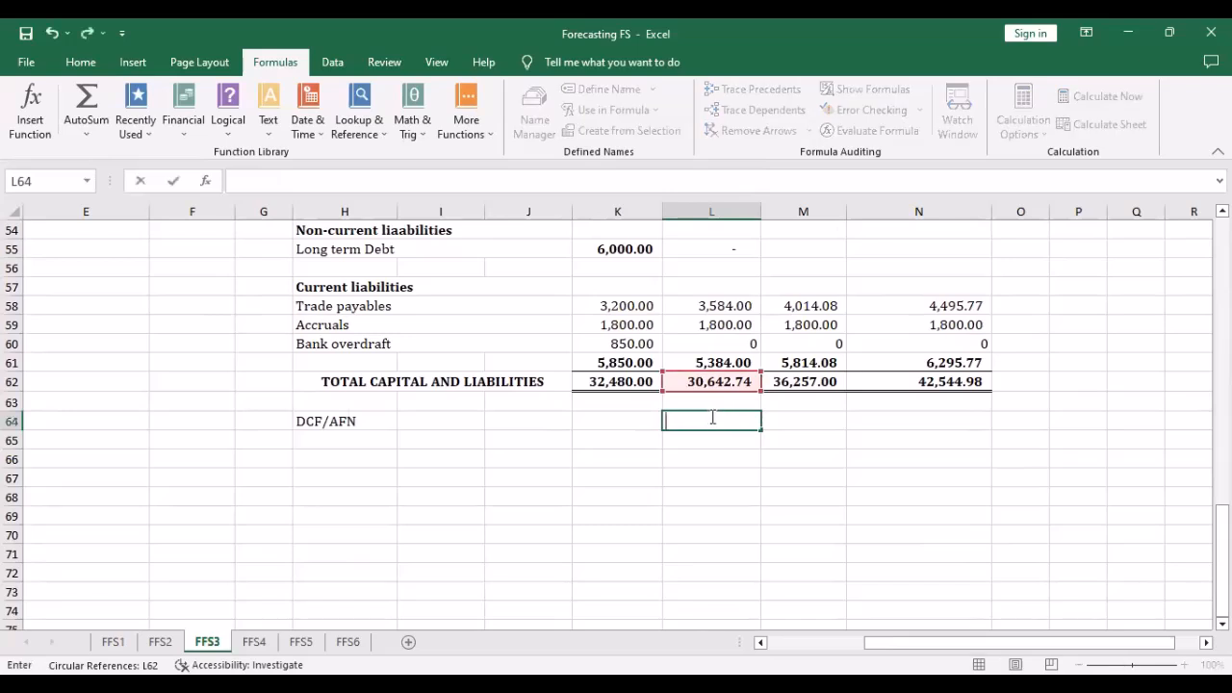
{"action": "left_click", "coordinate": [713, 401]}
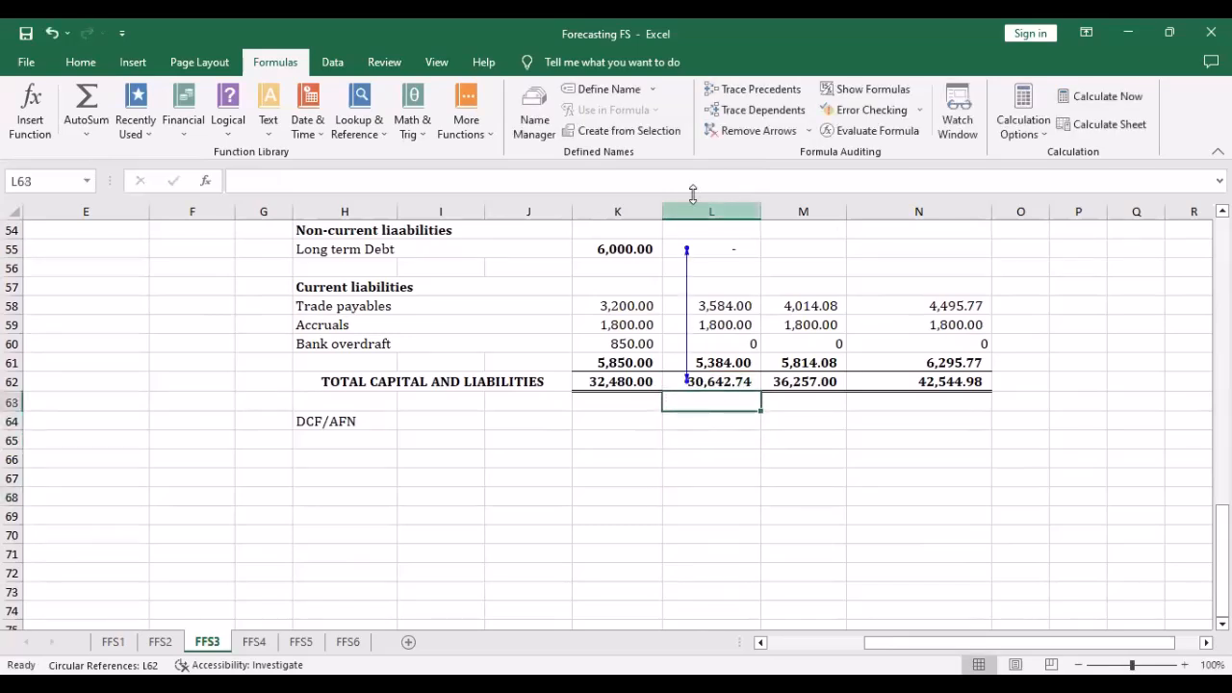
{"action": "left_click", "coordinate": [731, 131]}
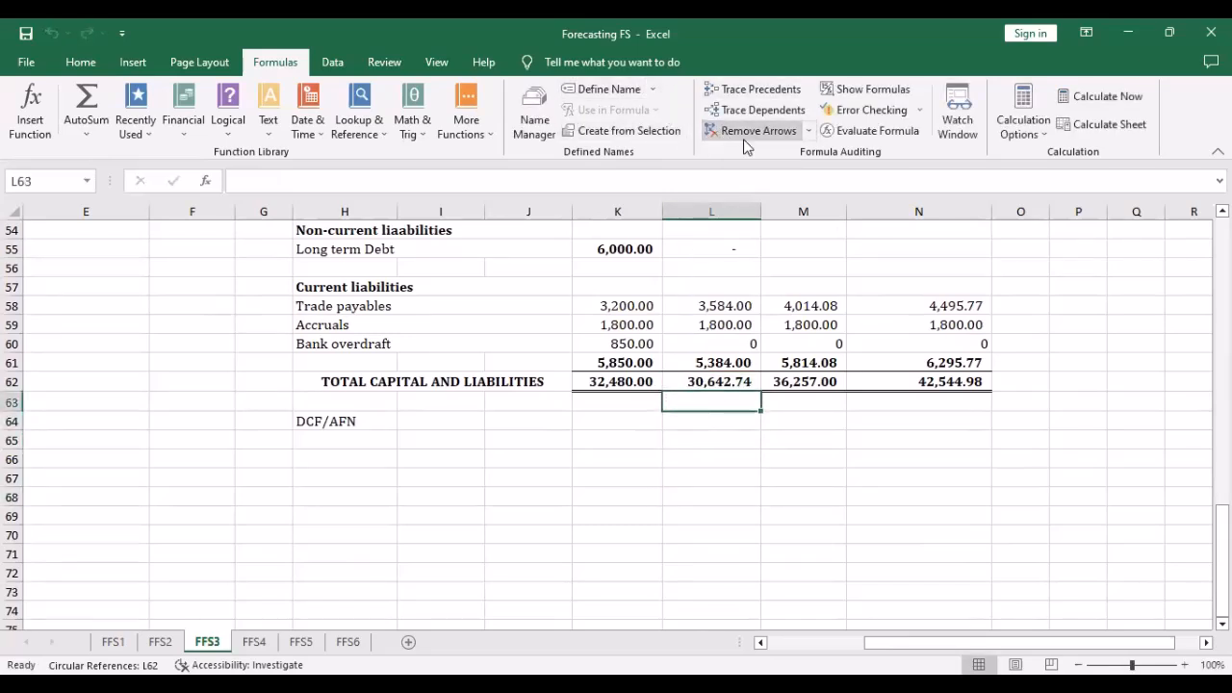
Enter total assets minus total capital and liabilities in L65, =L48-L62, and copy it across to N65
{"action": "left_click", "coordinate": [712, 444]}
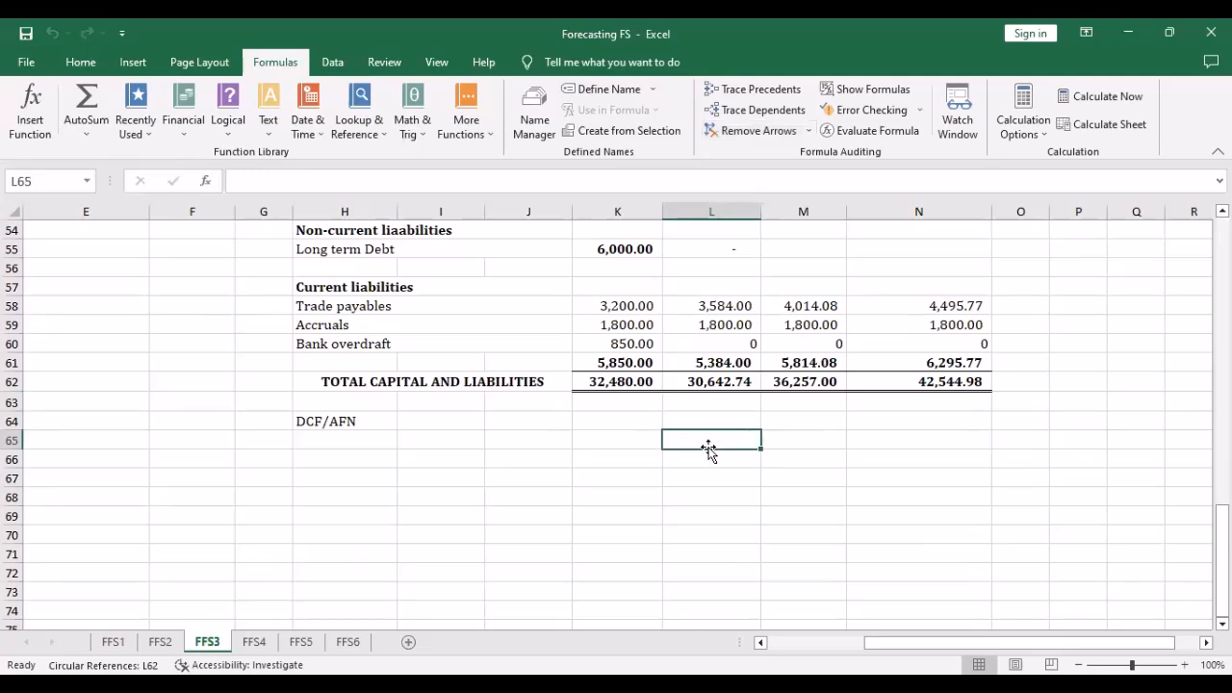
{"action": "type", "text": "="}
{"action": "scroll", "coordinate": [711, 350], "scroll_direction": "up", "scroll_amount": 3}
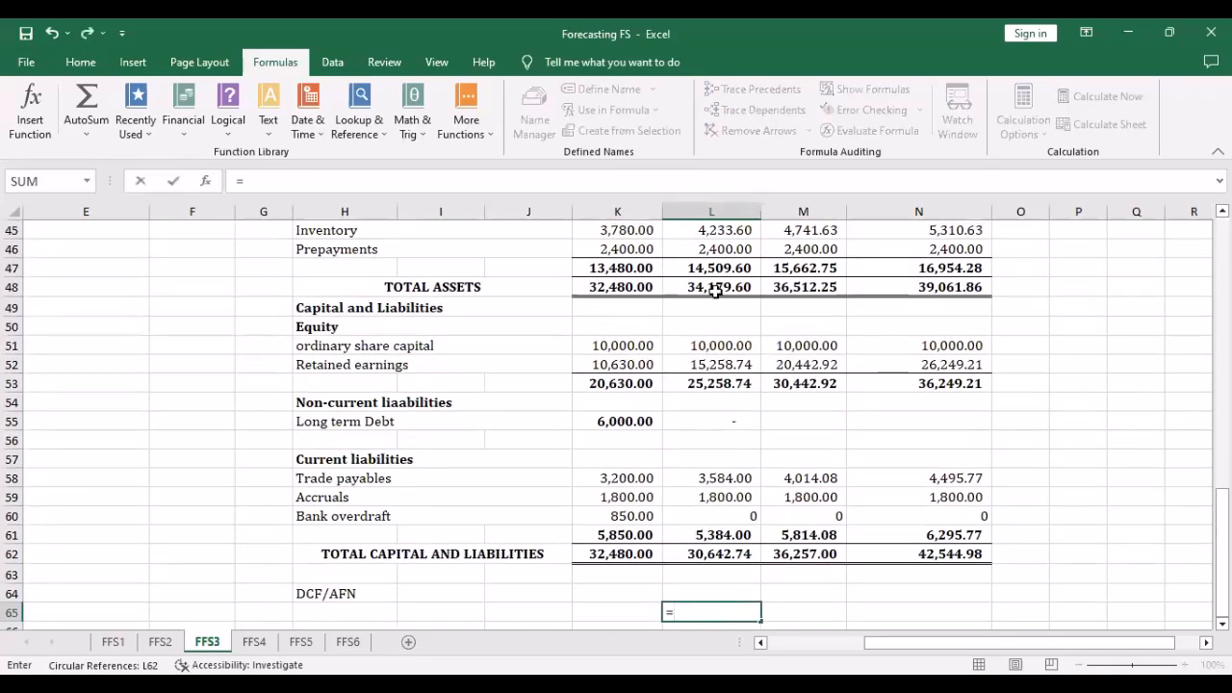
{"action": "left_click", "coordinate": [714, 293]}
{"action": "type", "text": "-"}
{"action": "scroll", "coordinate": [724, 384], "scroll_direction": "down", "scroll_amount": 3}
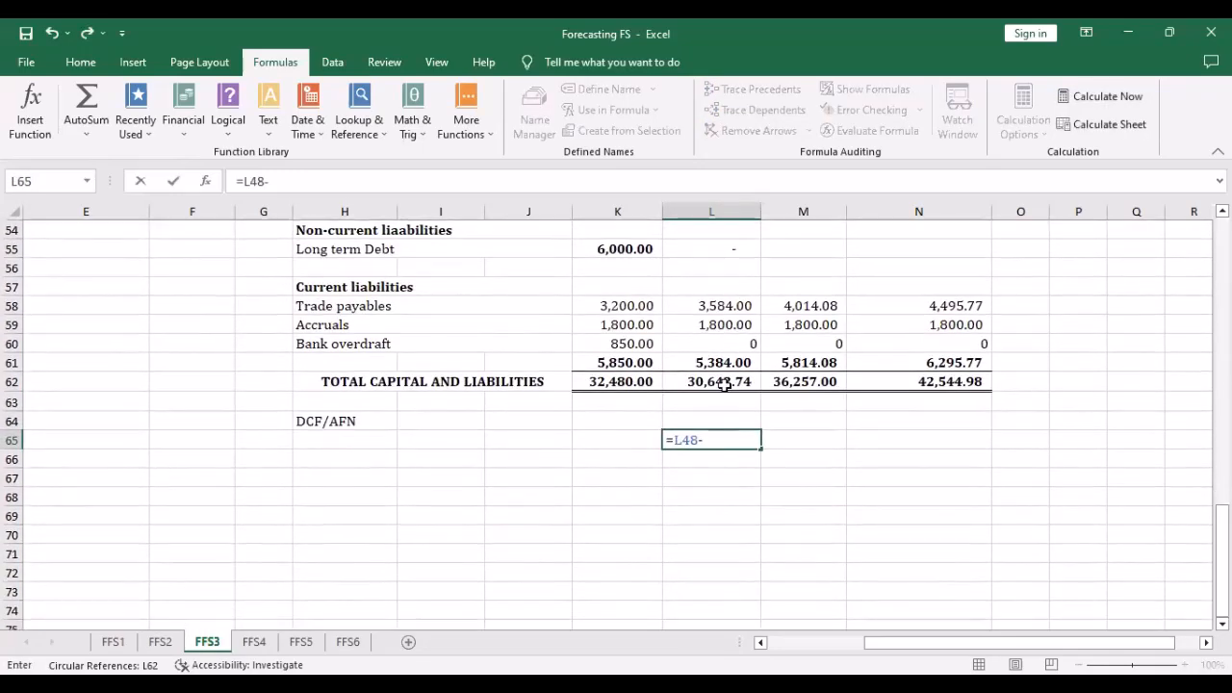
{"action": "left_click", "coordinate": [717, 383]}
{"action": "key", "text": "Return"}
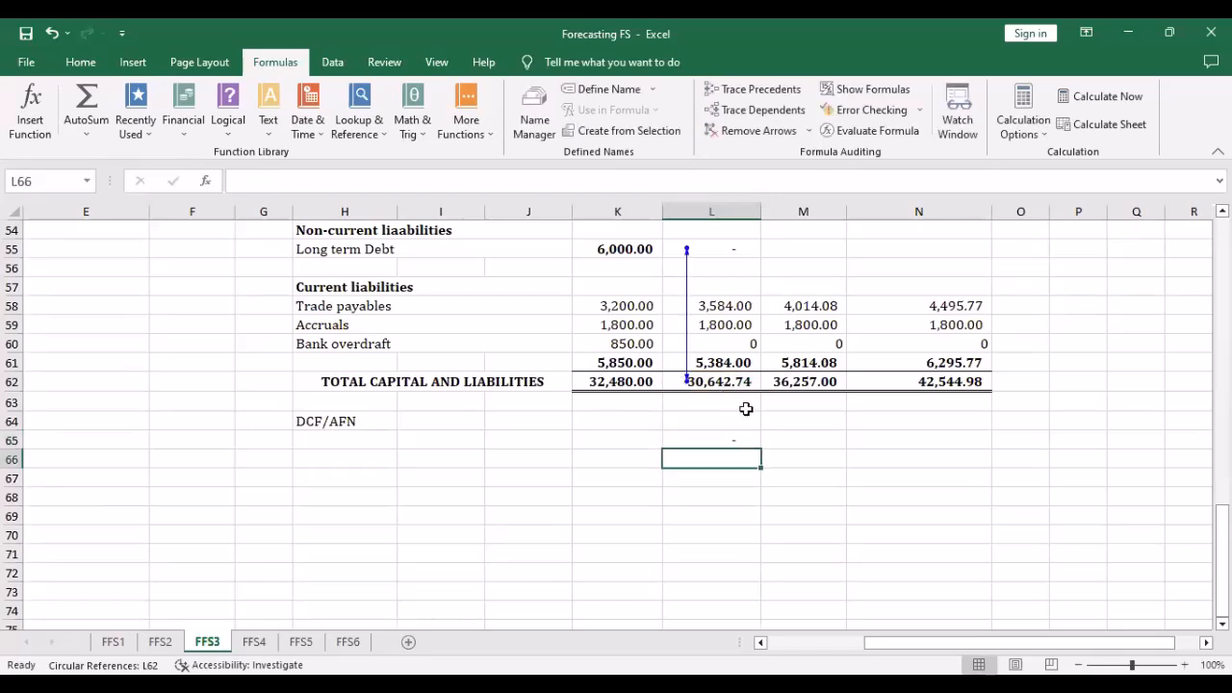
{"action": "left_click", "coordinate": [729, 438]}
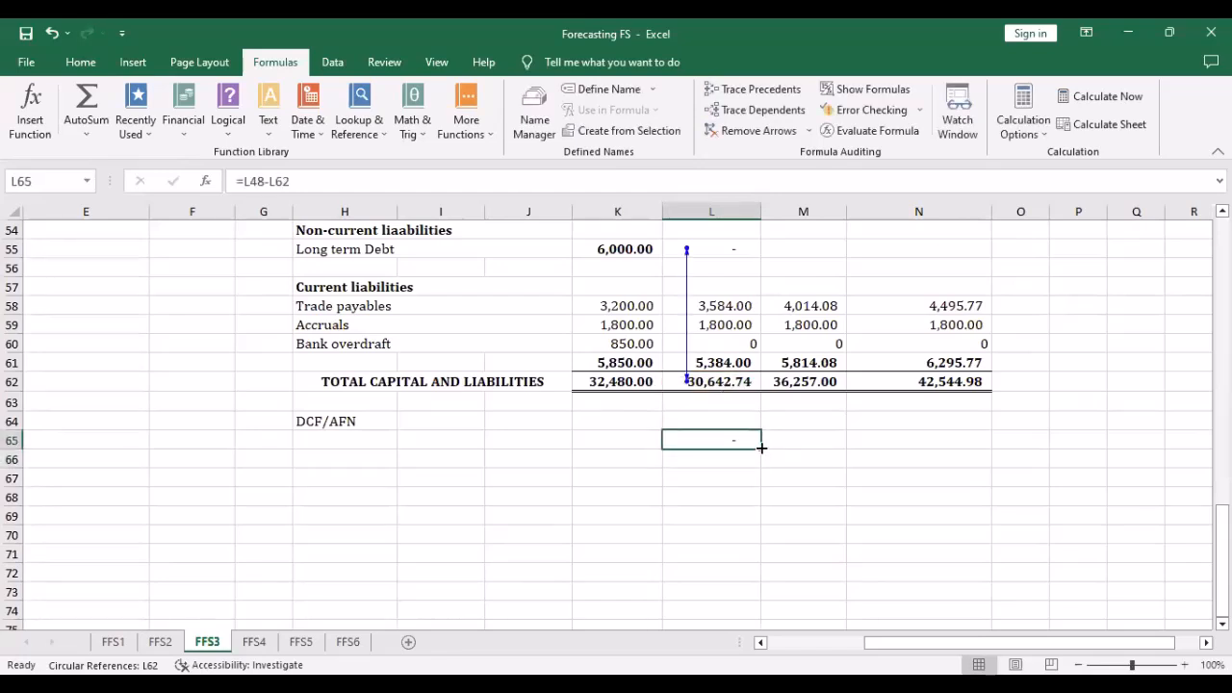
{"action": "left_click_drag", "start_coordinate": [760, 447], "coordinate": [966, 451]}
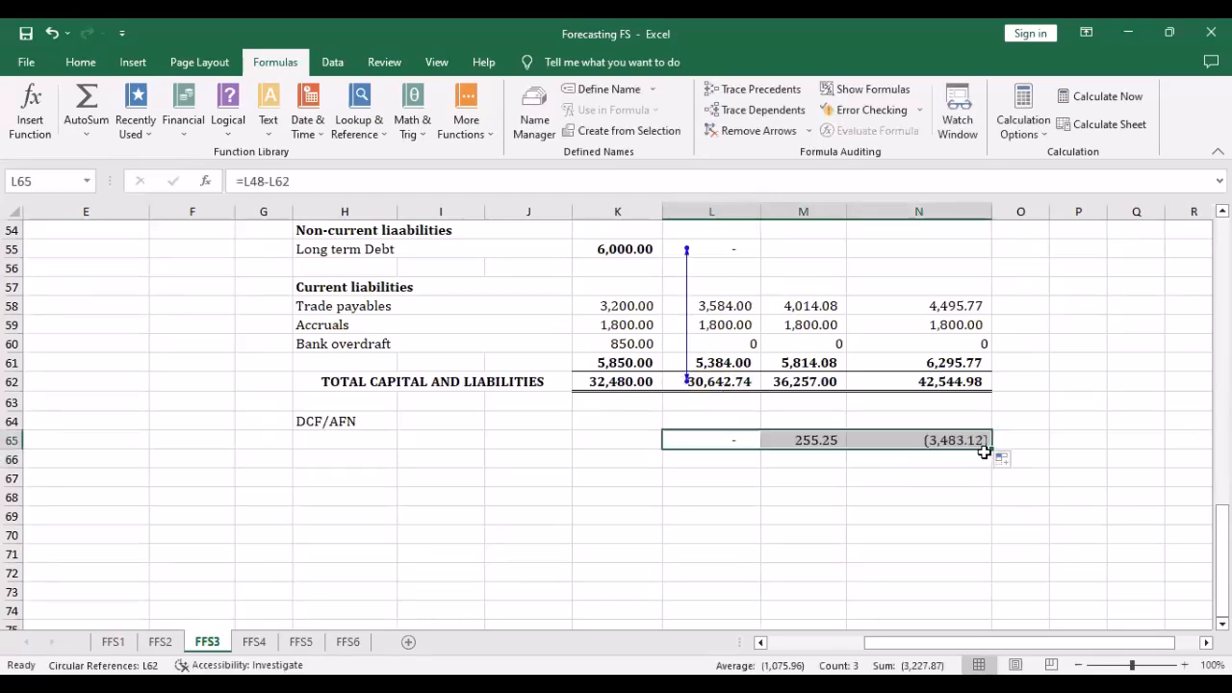
Clear the difference formulas from L65:N65 and remove the tracer arrows
{"action": "key", "text": "BackSpace"}
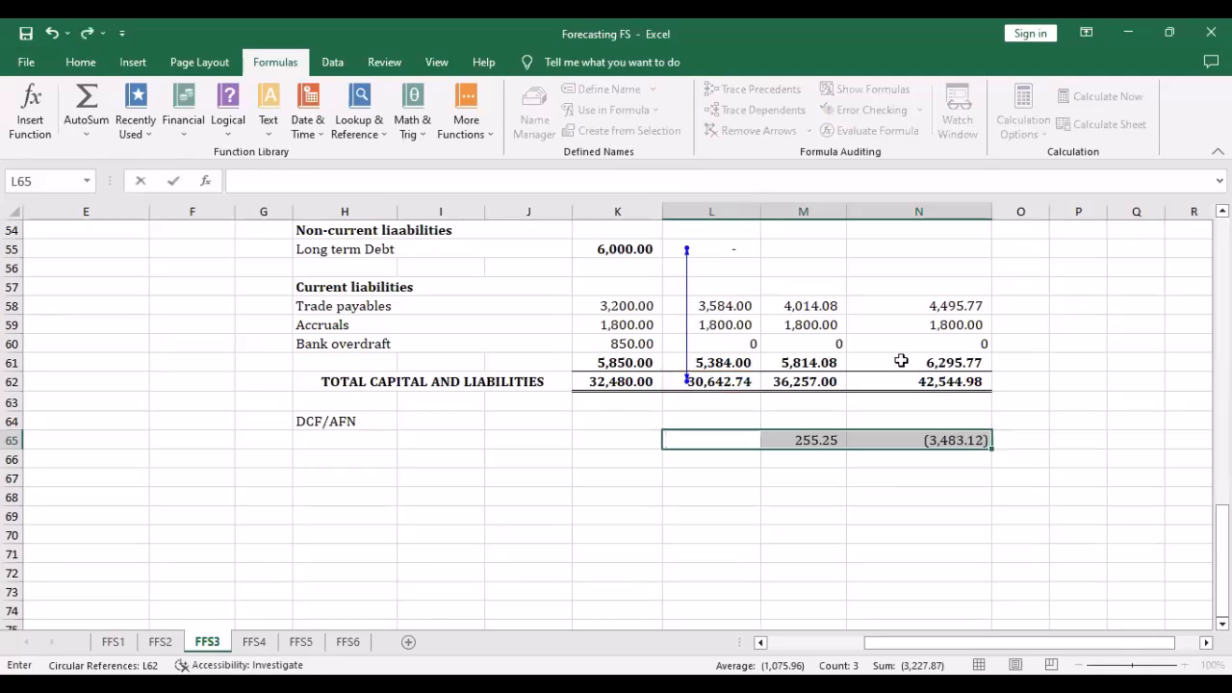
{"action": "left_click", "coordinate": [894, 495]}
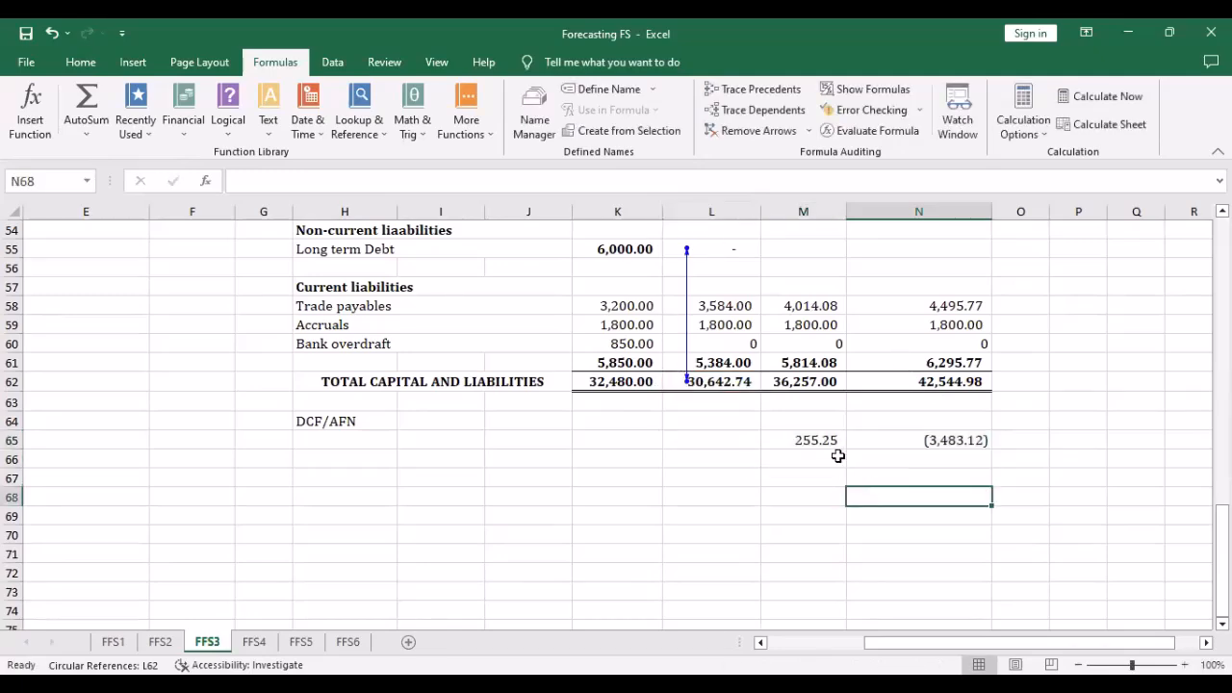
{"action": "left_click_drag", "start_coordinate": [816, 440], "coordinate": [949, 440]}
{"action": "key", "text": "Delete"}
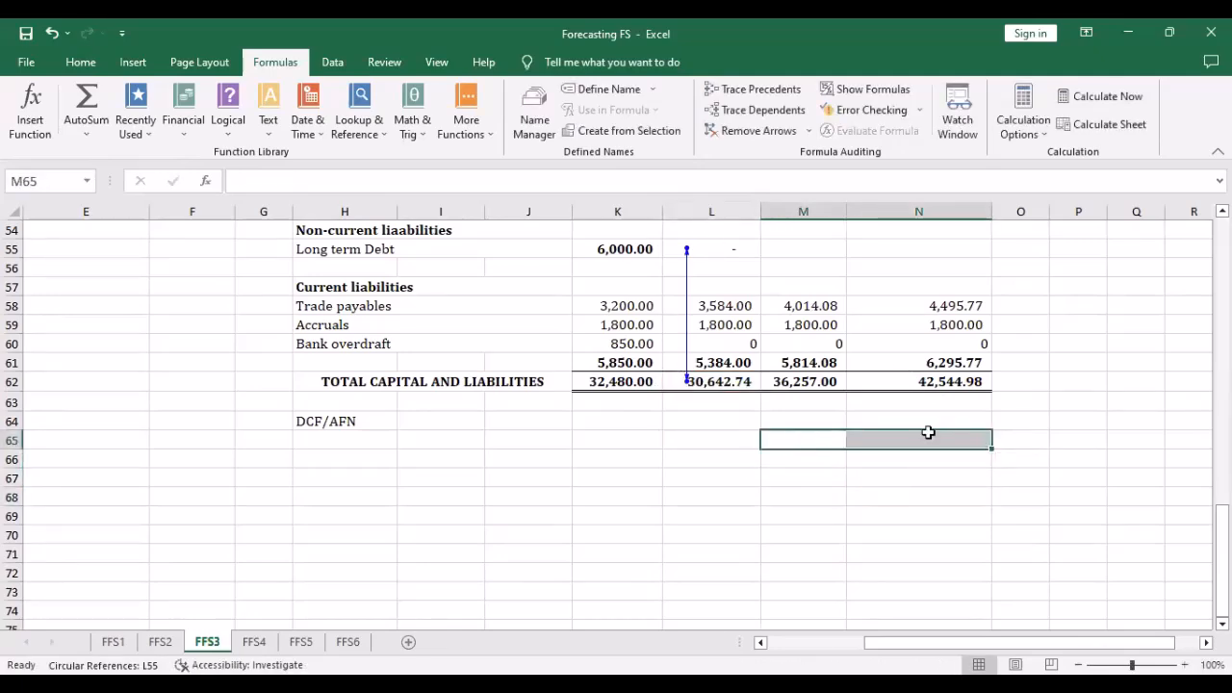
{"action": "scroll", "coordinate": [731, 366], "scroll_direction": "up", "scroll_amount": 2}
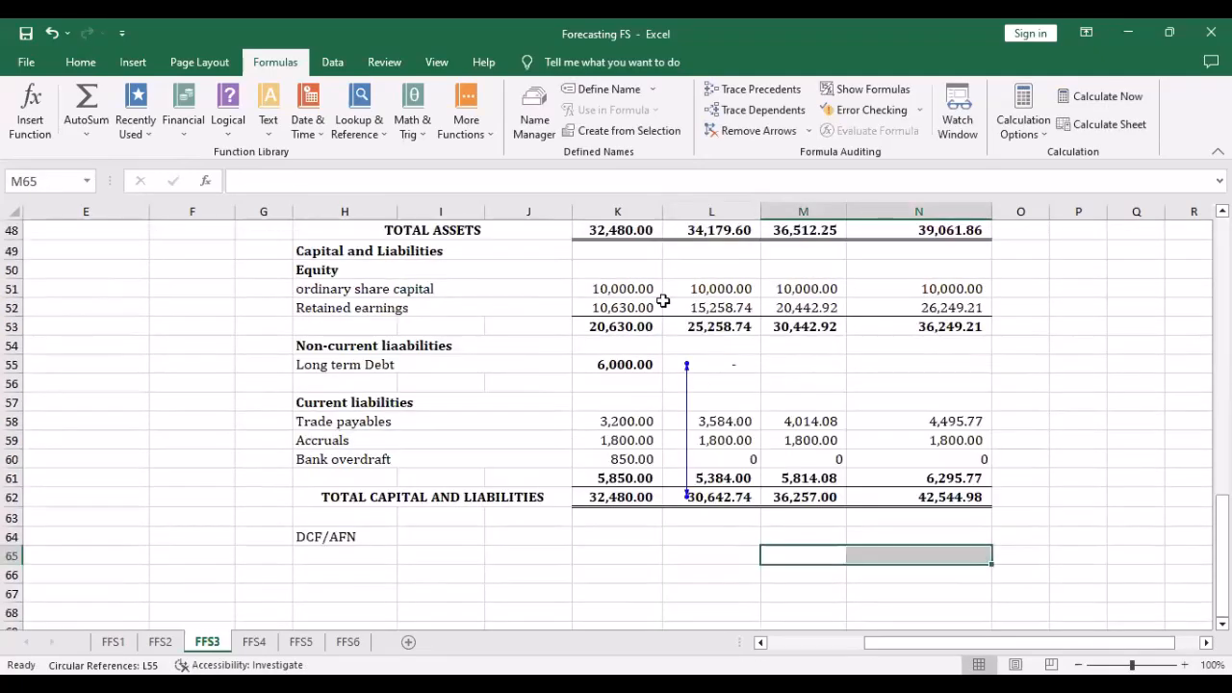
{"action": "left_click", "coordinate": [718, 132]}
{"action": "scroll", "coordinate": [820, 294], "scroll_direction": "up", "scroll_amount": 1}
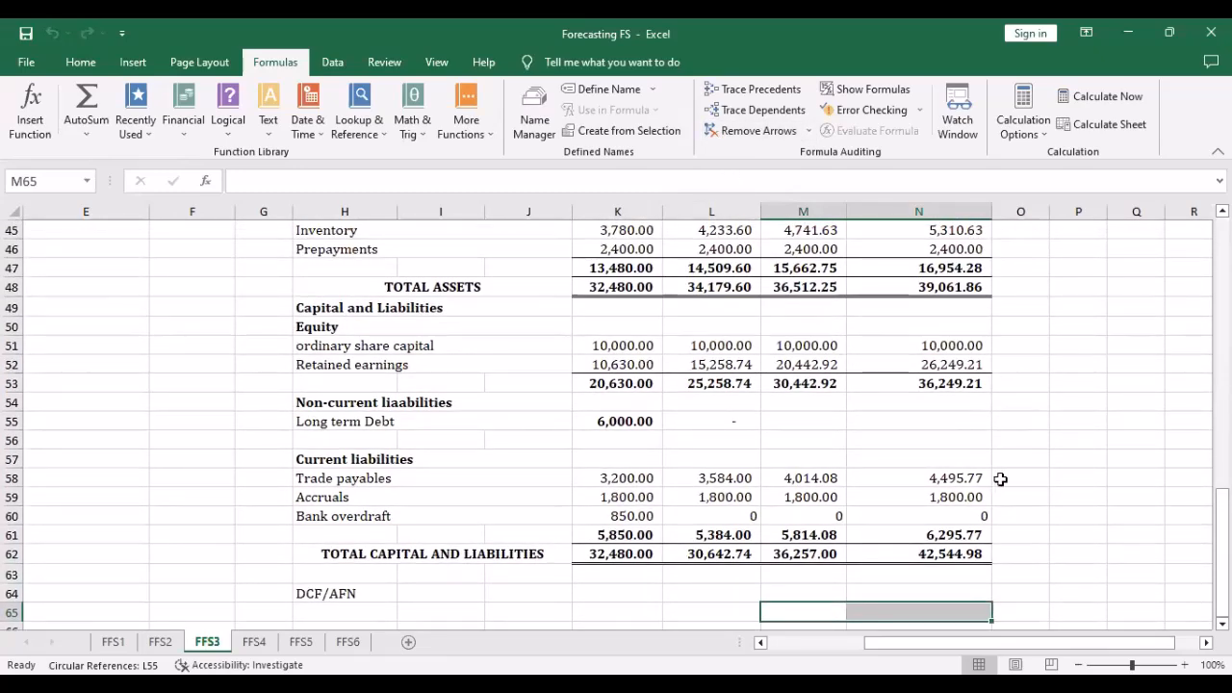
Enter the 2023F balancing difference in L65 as =34179.6-L62 and remove the tracer arrows
{"action": "scroll", "coordinate": [999, 479], "scroll_direction": "down", "scroll_amount": 1}
{"action": "left_click", "coordinate": [683, 550]}
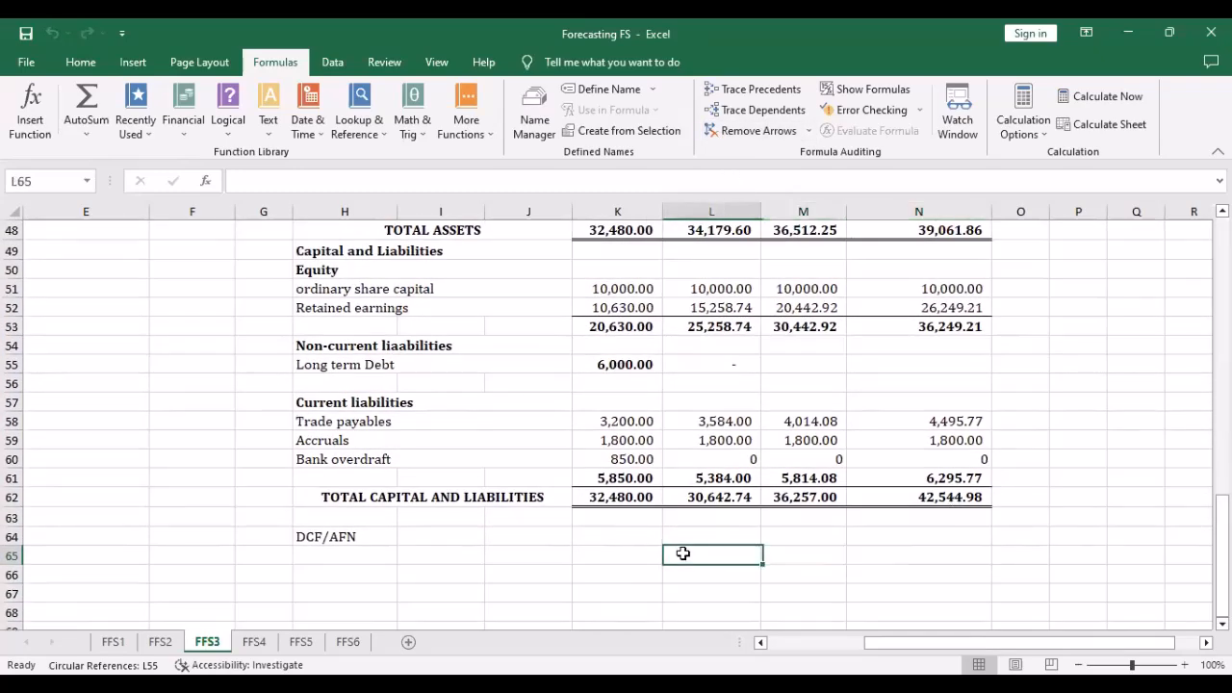
{"action": "type", "text": "3"}
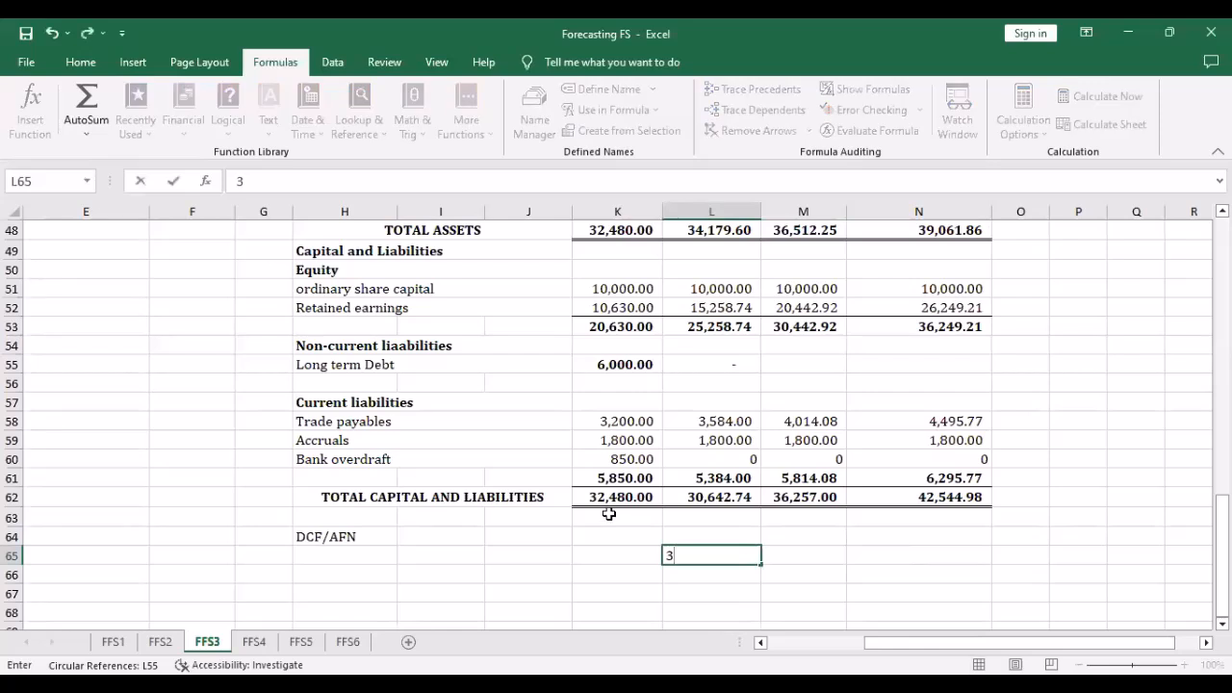
{"action": "type", "text": "4179"}
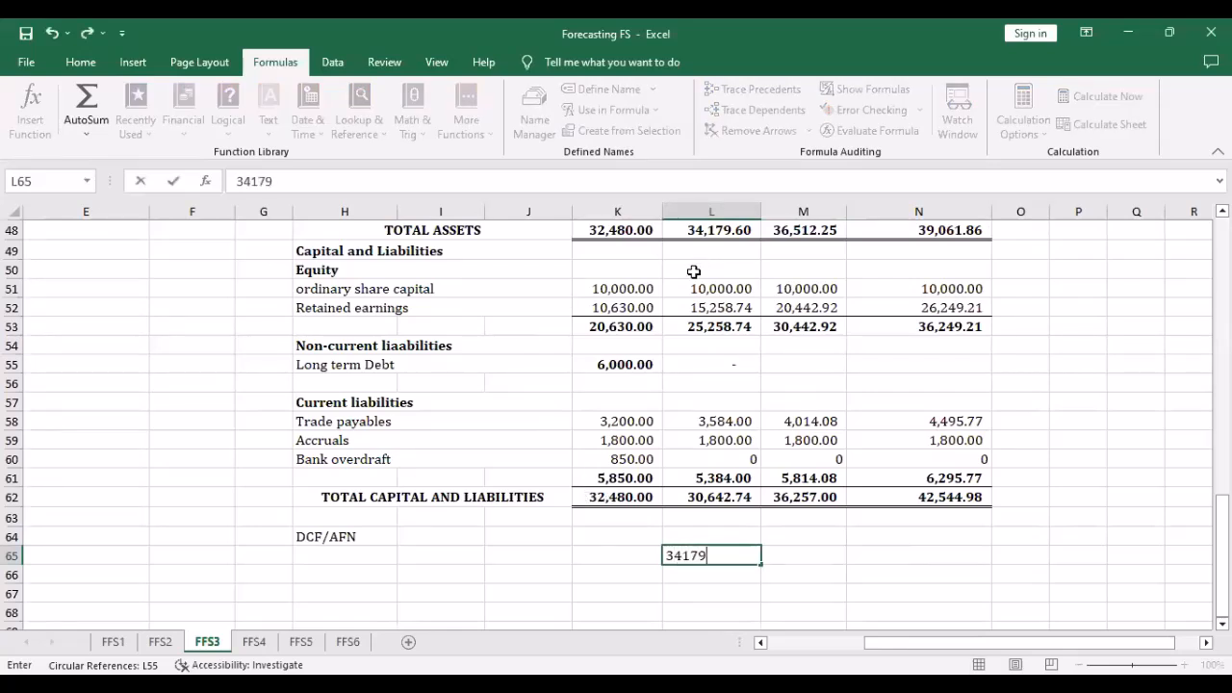
{"action": "type", "text": ".6-"}
{"action": "left_click", "coordinate": [707, 501]}
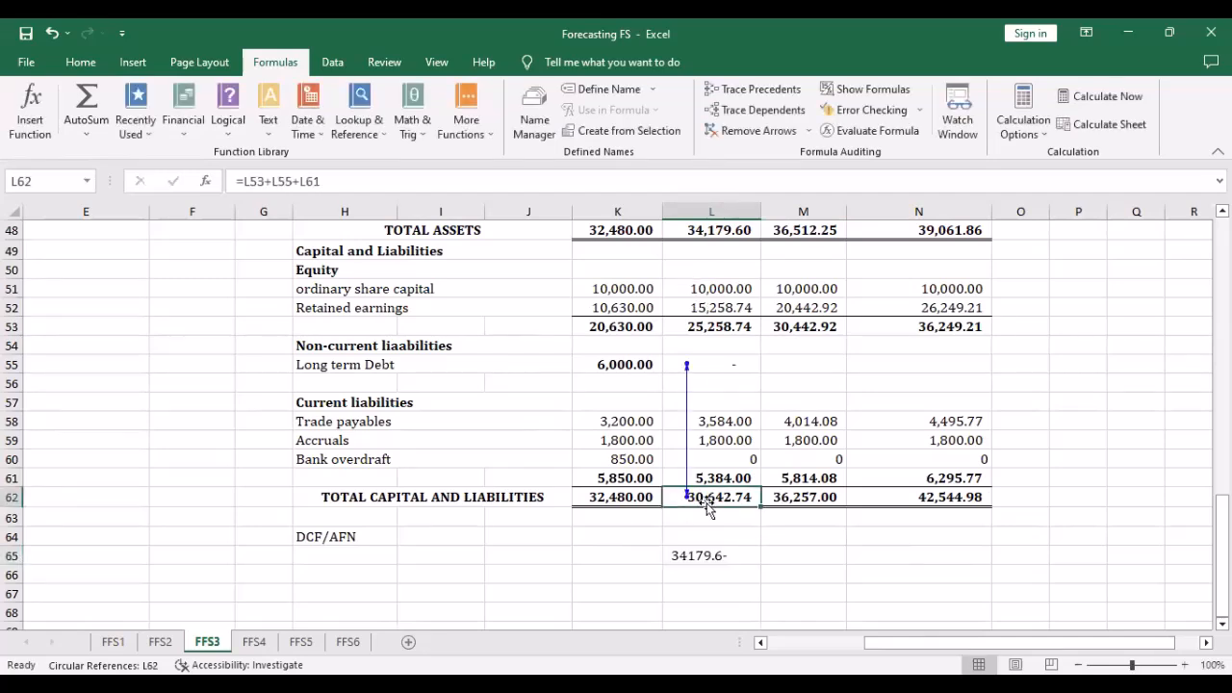
{"action": "left_click", "coordinate": [732, 556]}
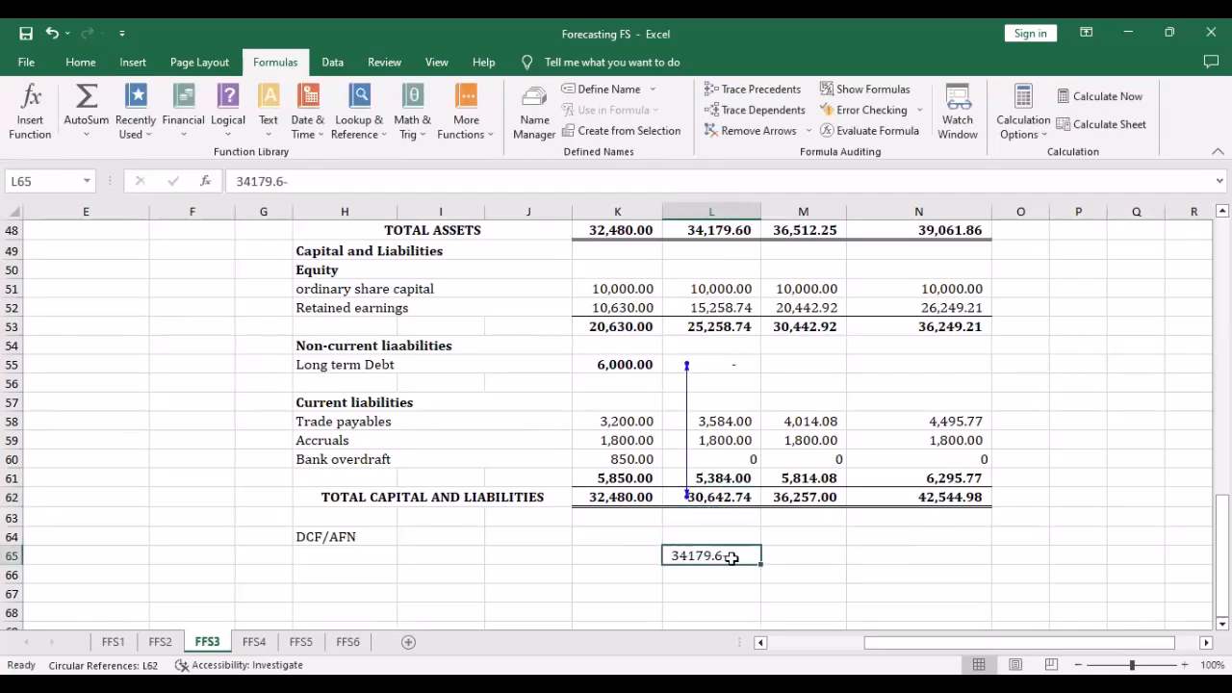
{"action": "left_click", "coordinate": [242, 181]}
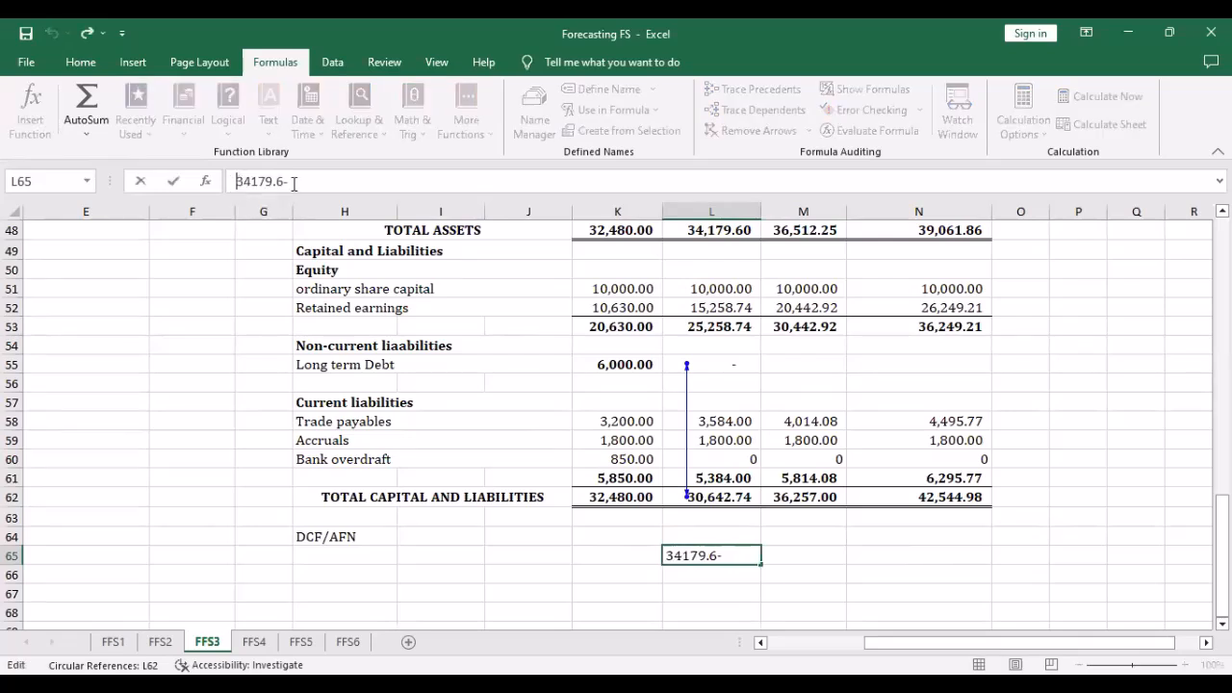
{"action": "type", "text": "="}
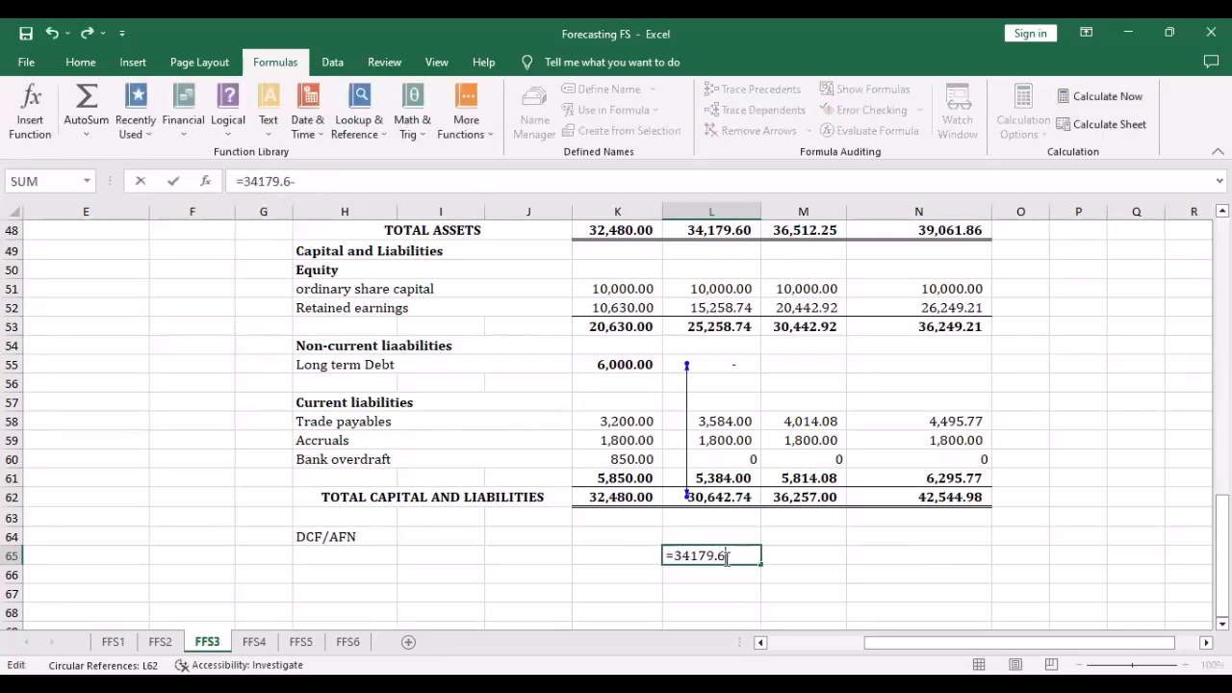
{"action": "left_click", "coordinate": [718, 493]}
{"action": "key", "text": "Return"}
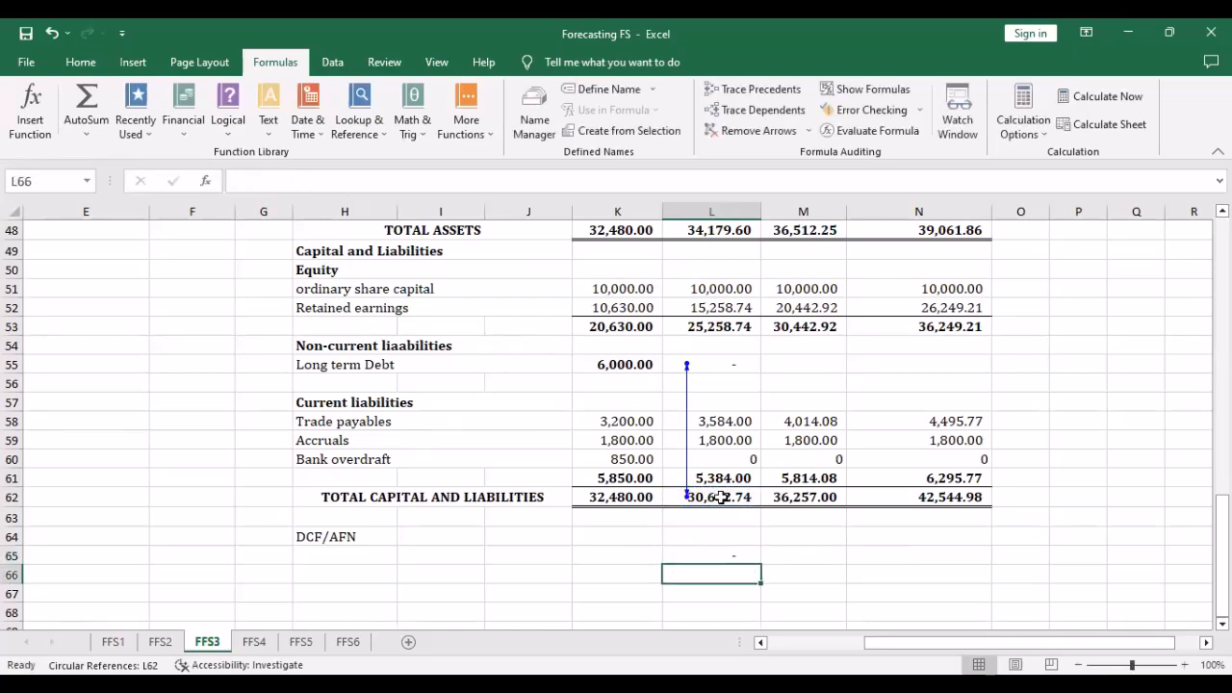
{"action": "left_click", "coordinate": [754, 134]}
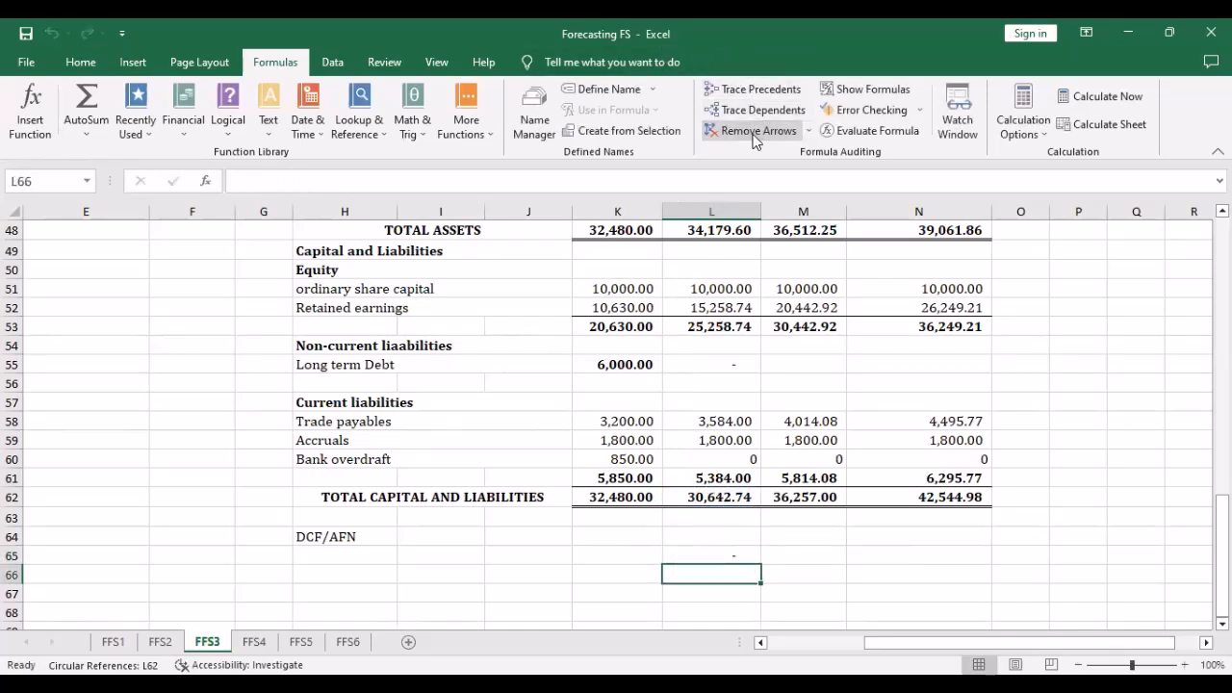
Replace the cell reference in L65 with the total's value so the formula reads =34179.6-30642.74
{"action": "left_click", "coordinate": [709, 555]}
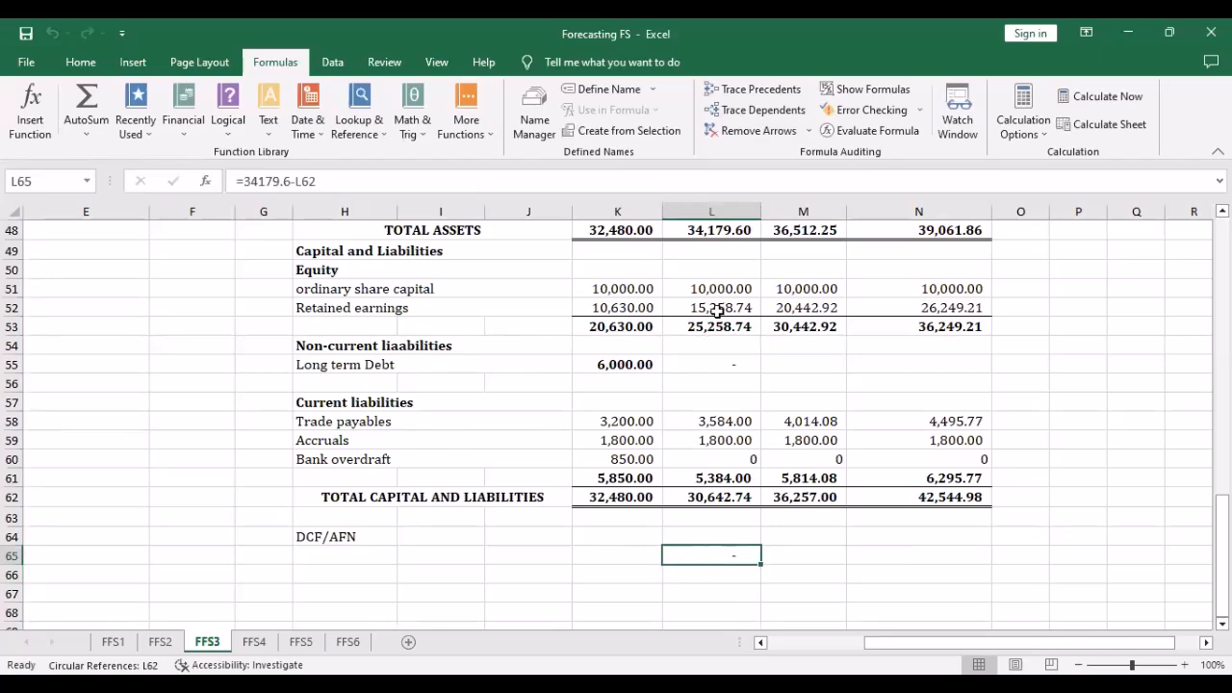
{"action": "scroll", "coordinate": [732, 260], "scroll_direction": "up", "scroll_amount": 1}
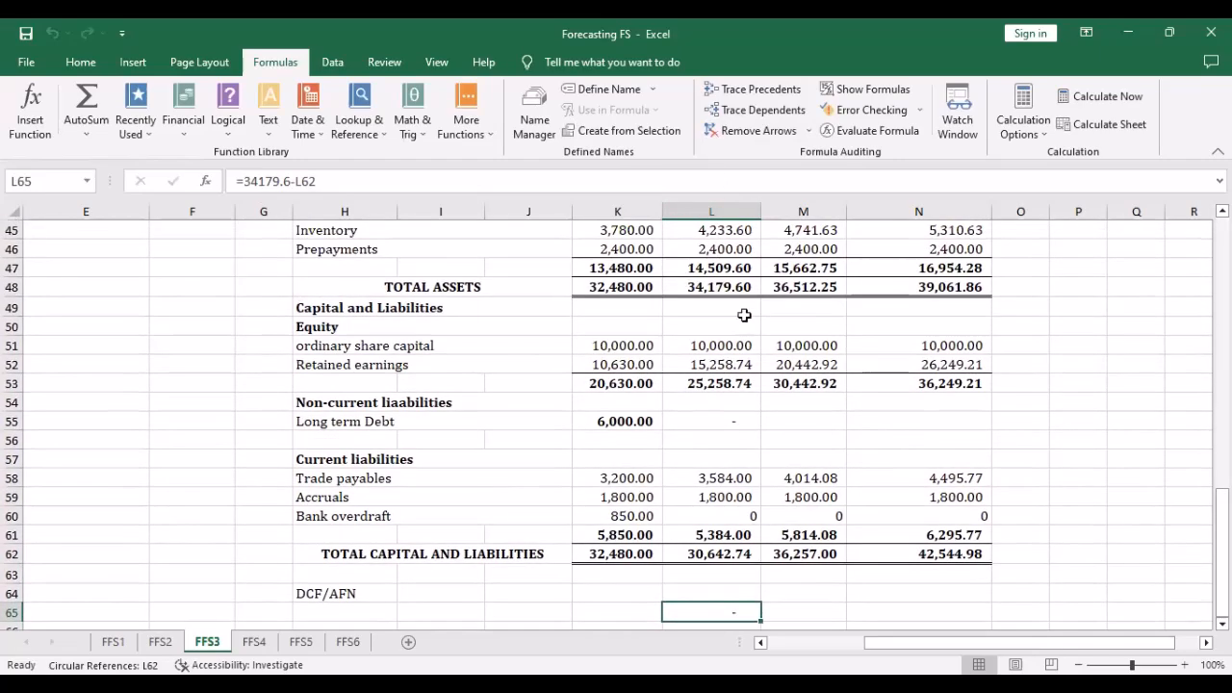
{"action": "scroll", "coordinate": [780, 360], "scroll_direction": "down", "scroll_amount": 1}
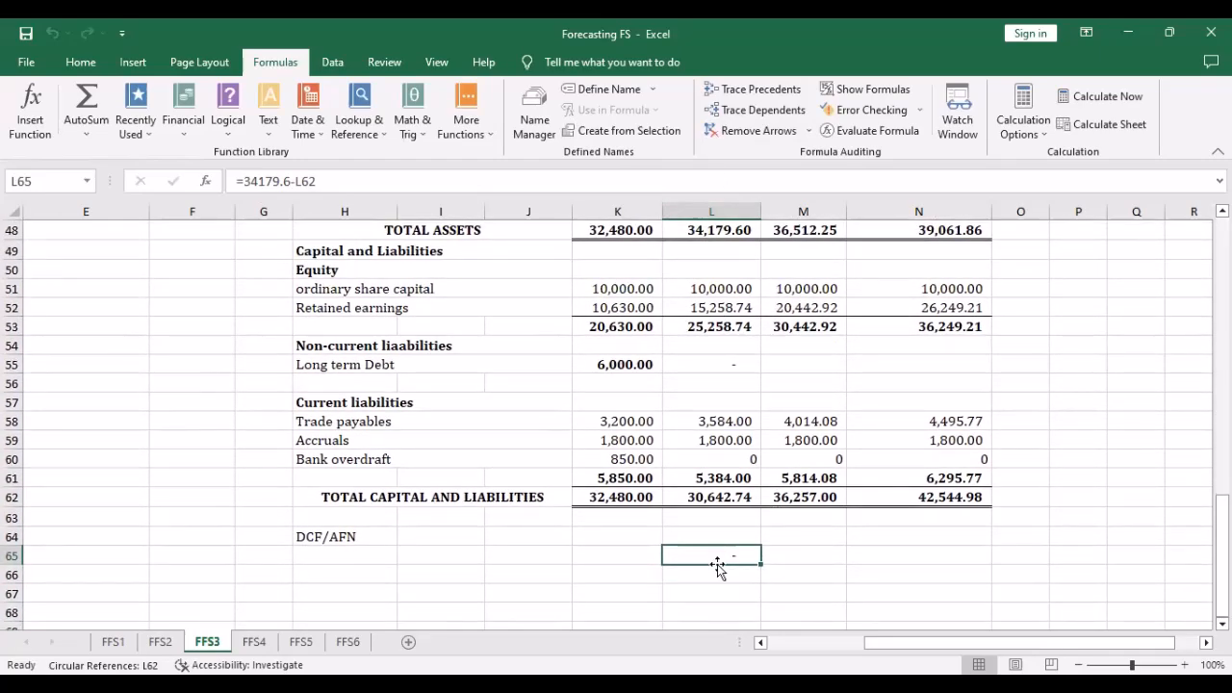
{"action": "left_click", "coordinate": [328, 180]}
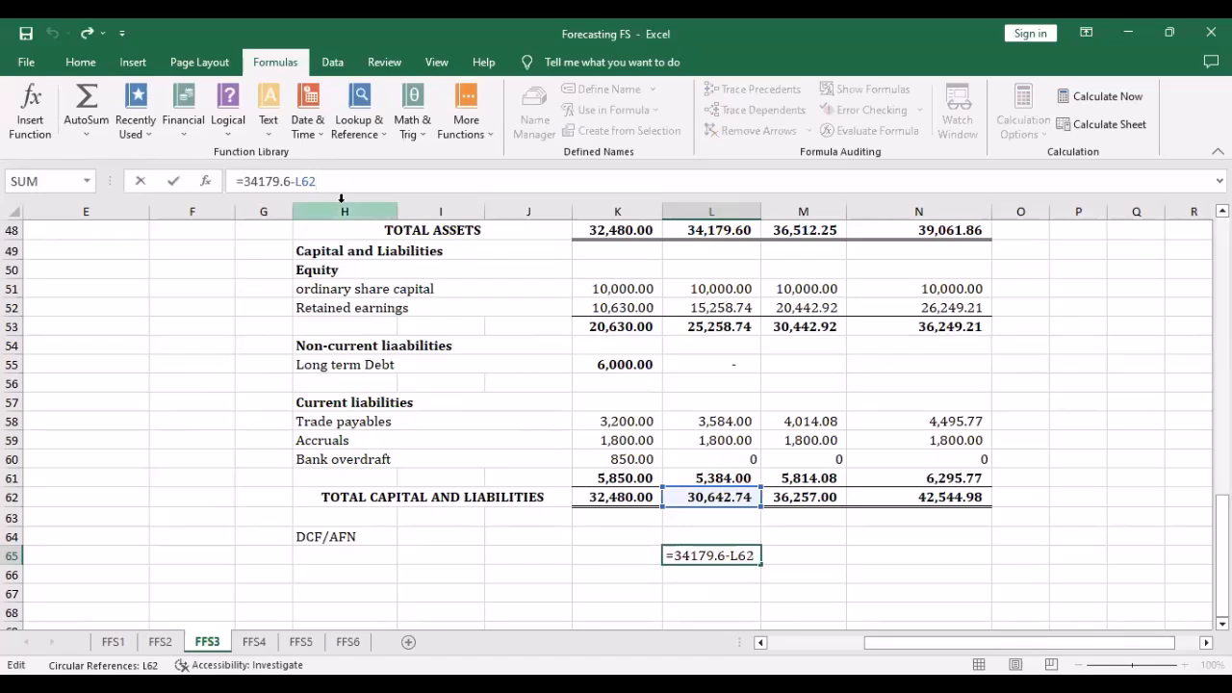
{"action": "key", "text": "BackSpace"}
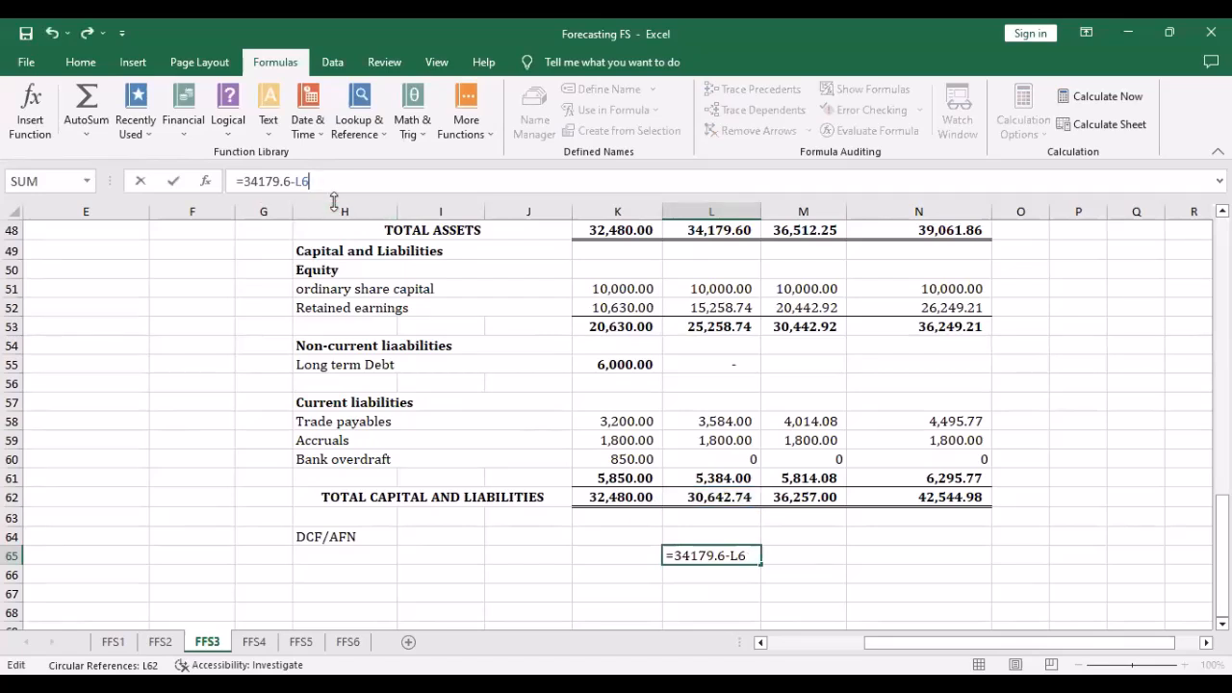
{"action": "key", "text": "BackSpace"}
{"action": "key", "text": "BackSpace"}
{"action": "type", "text": "3064"}
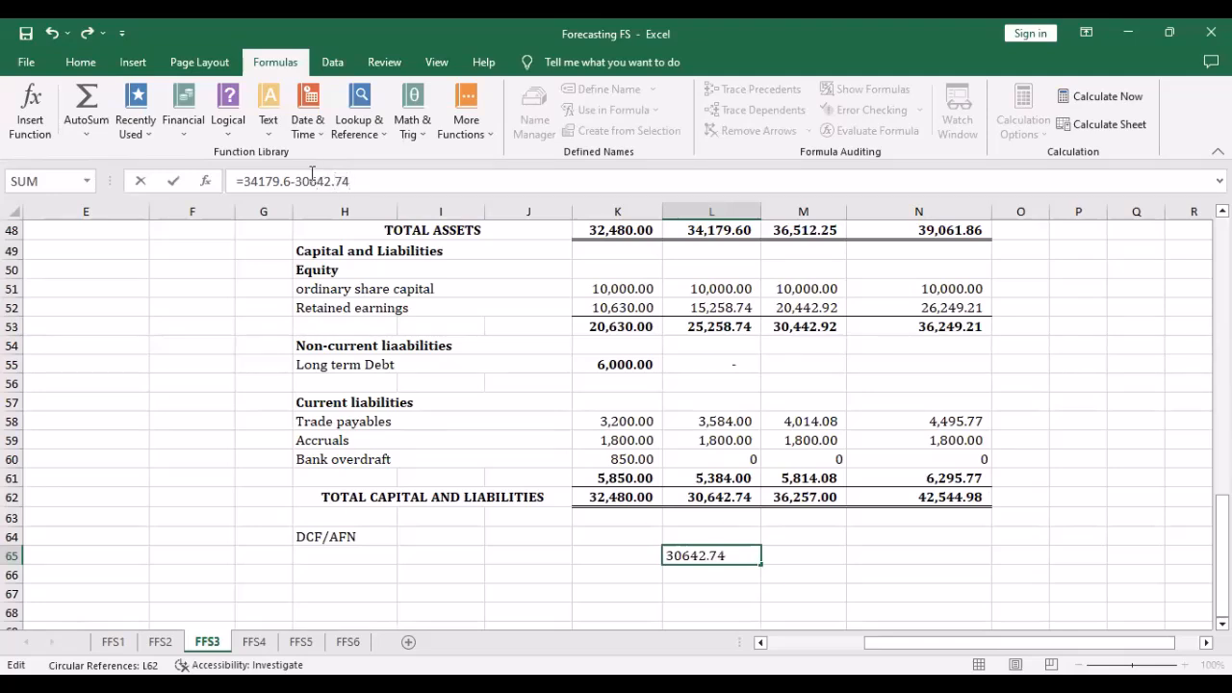
{"action": "type", "text": "2.74"}
{"action": "key", "text": "Return"}
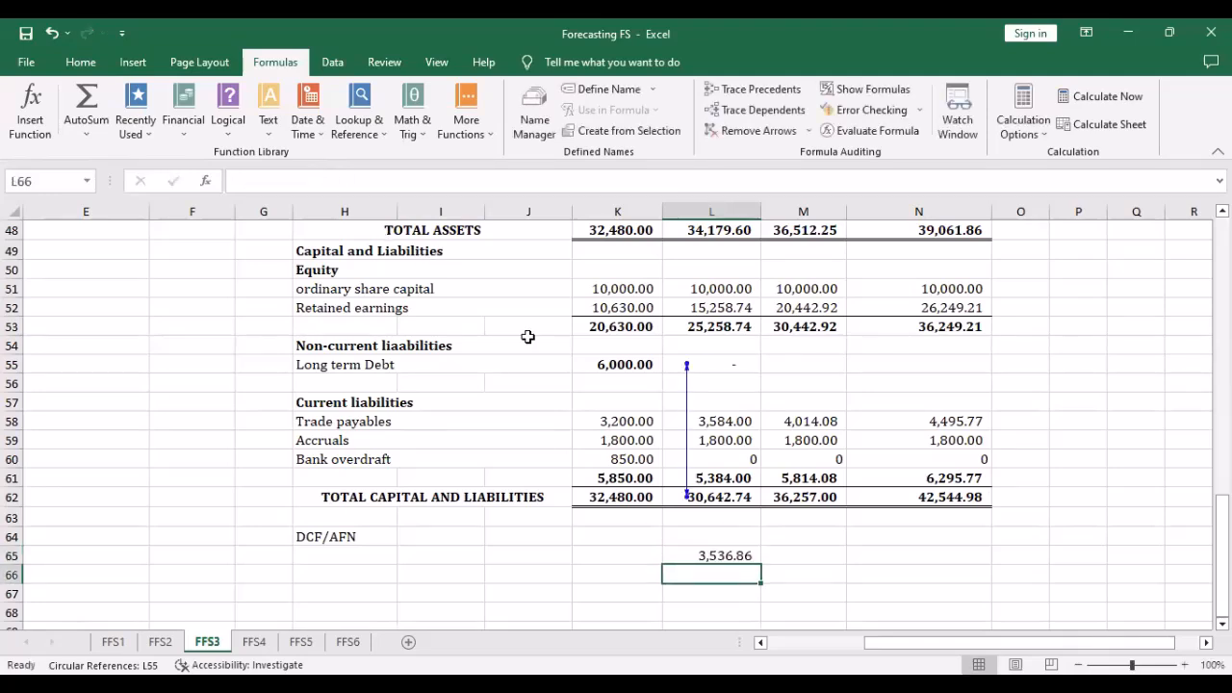
Enter the 2024F difference between total assets and total capital and liabilities in M65 as =M48-M62
{"action": "left_click", "coordinate": [804, 556]}
{"action": "type", "text": "="}
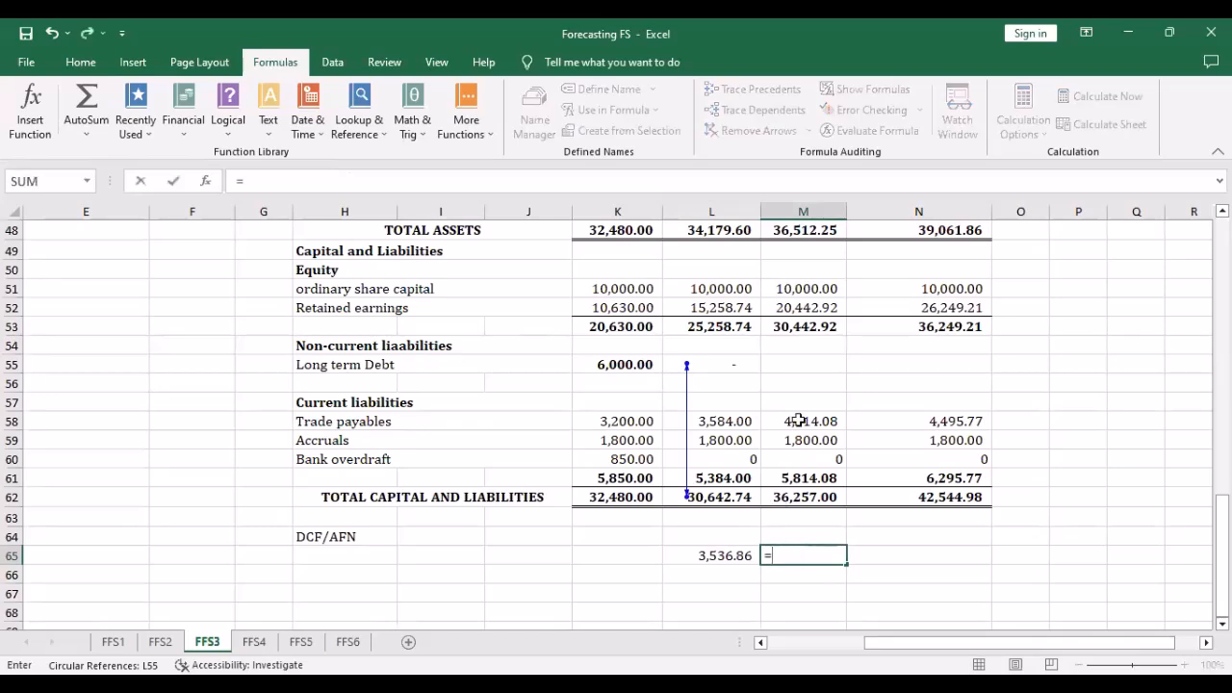
{"action": "left_click", "coordinate": [804, 328]}
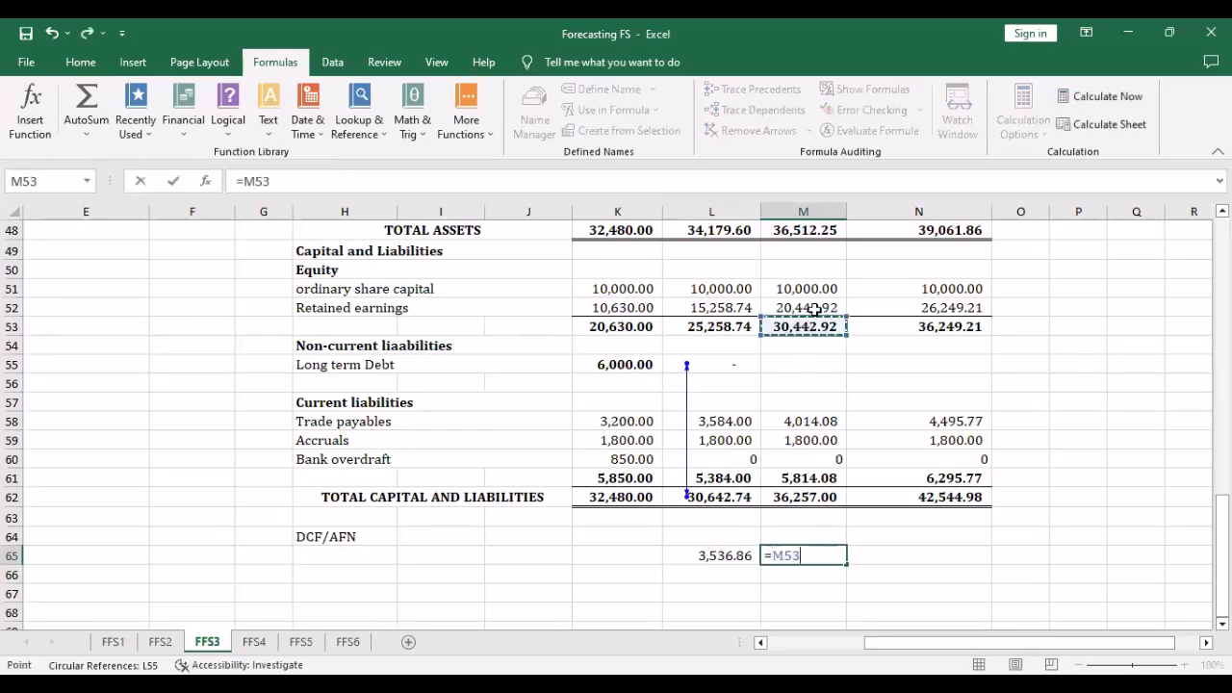
{"action": "left_click", "coordinate": [814, 231]}
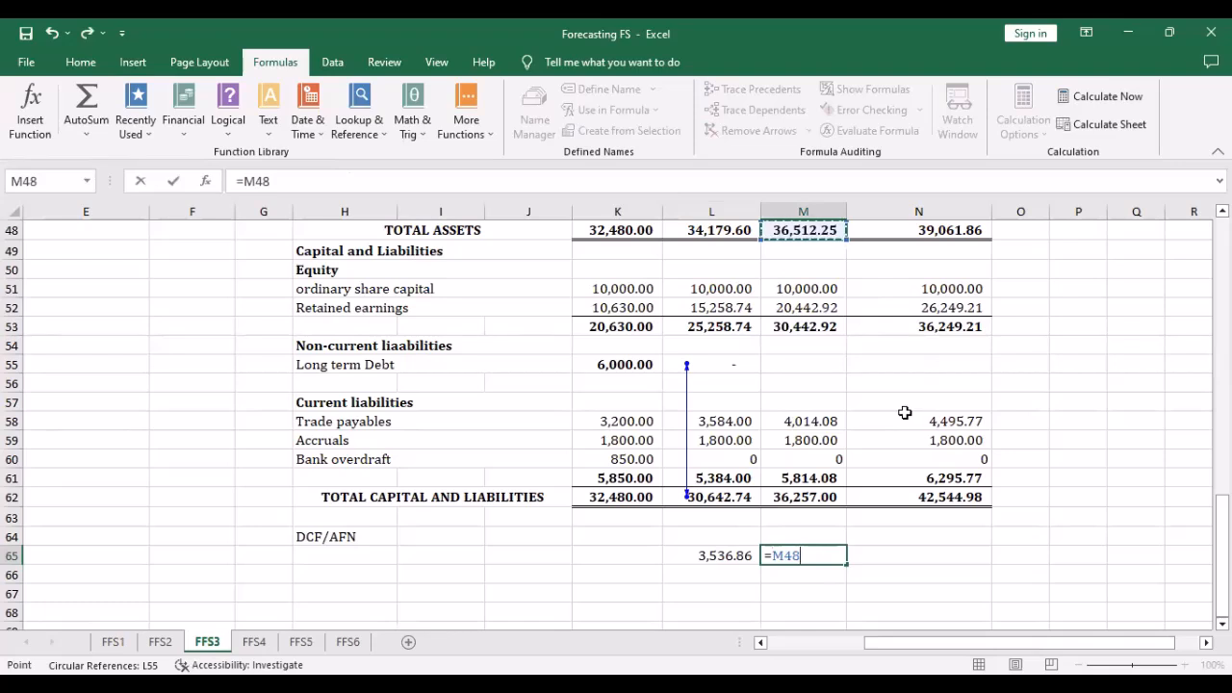
{"action": "type", "text": "-"}
{"action": "left_click", "coordinate": [781, 499]}
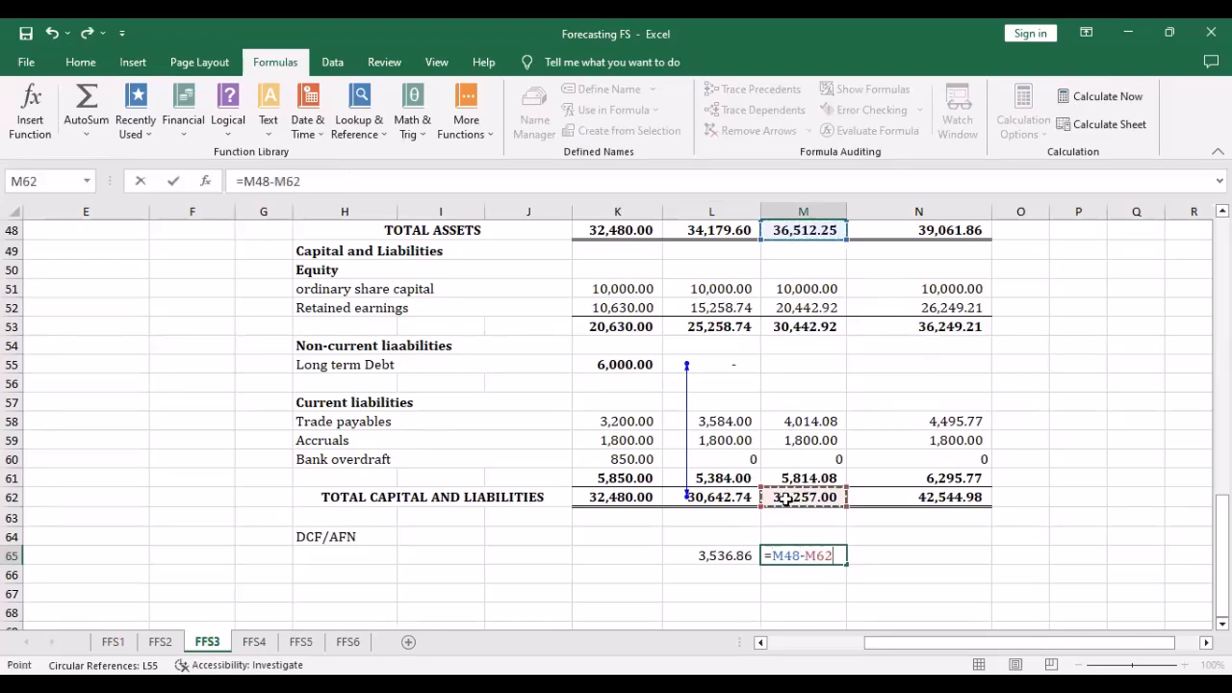
{"action": "key", "text": "Return"}
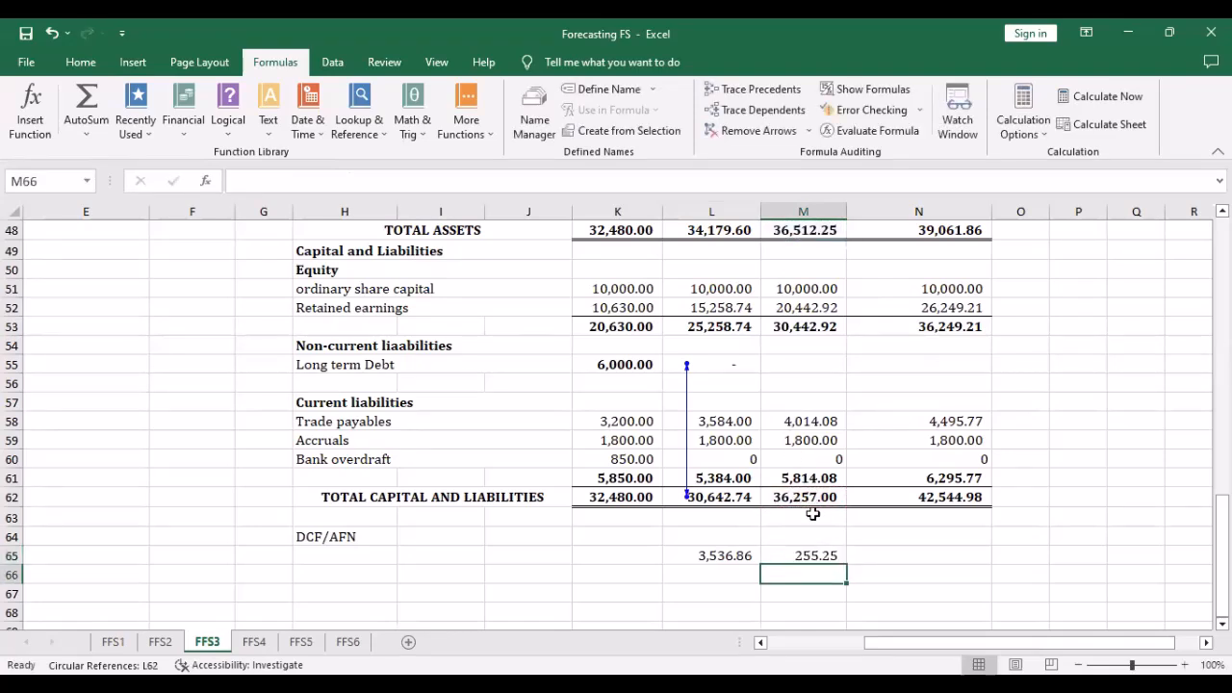
Enter the 2025F difference formula in N65 as =N53-N62
{"action": "left_click", "coordinate": [895, 560]}
{"action": "type", "text": "="}
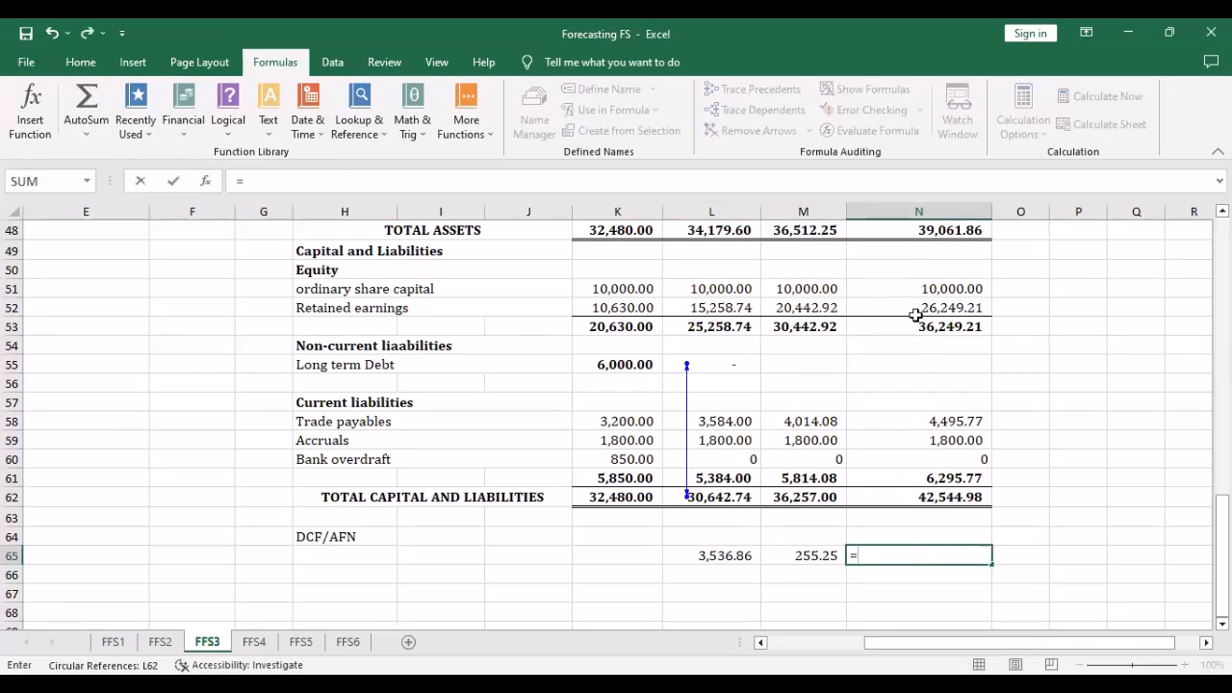
{"action": "left_click", "coordinate": [935, 328]}
{"action": "type", "text": "-"}
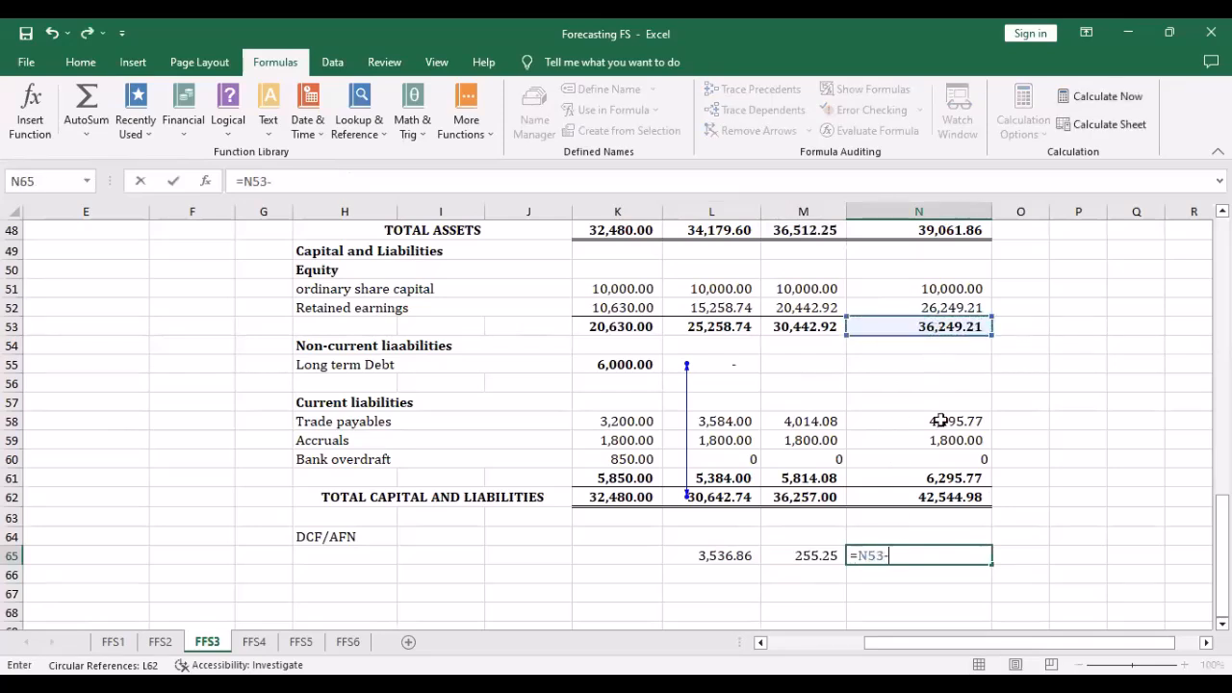
{"action": "left_click", "coordinate": [940, 501]}
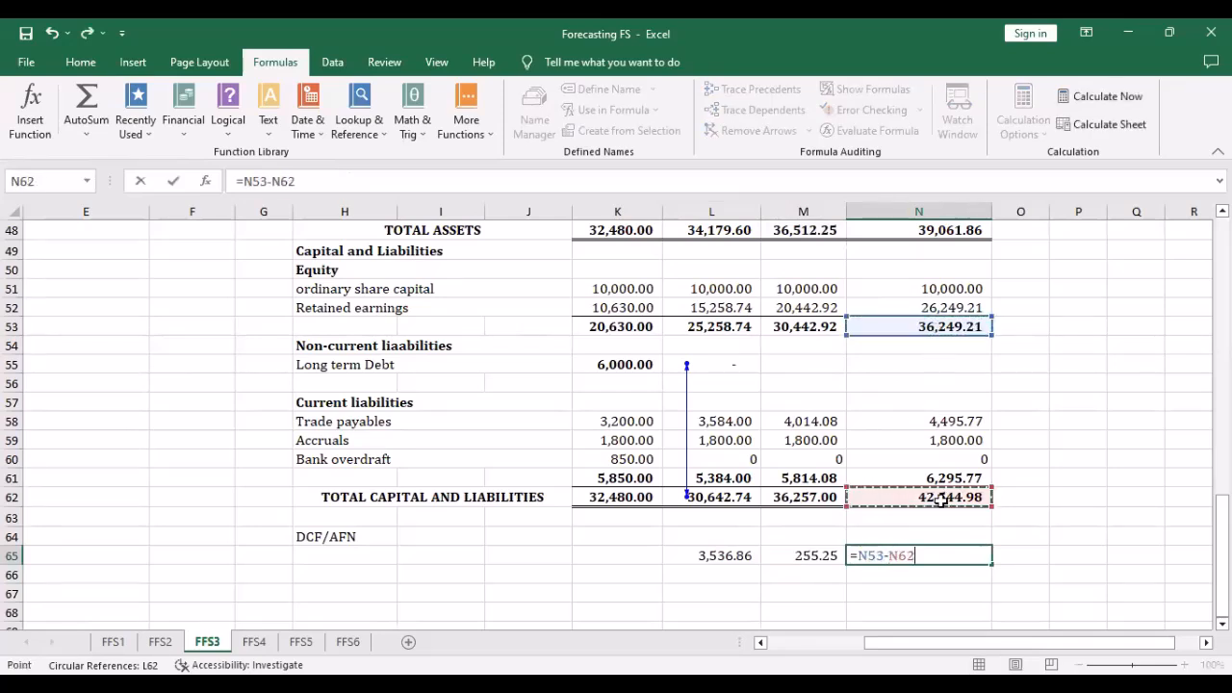
{"action": "key", "text": "Return"}
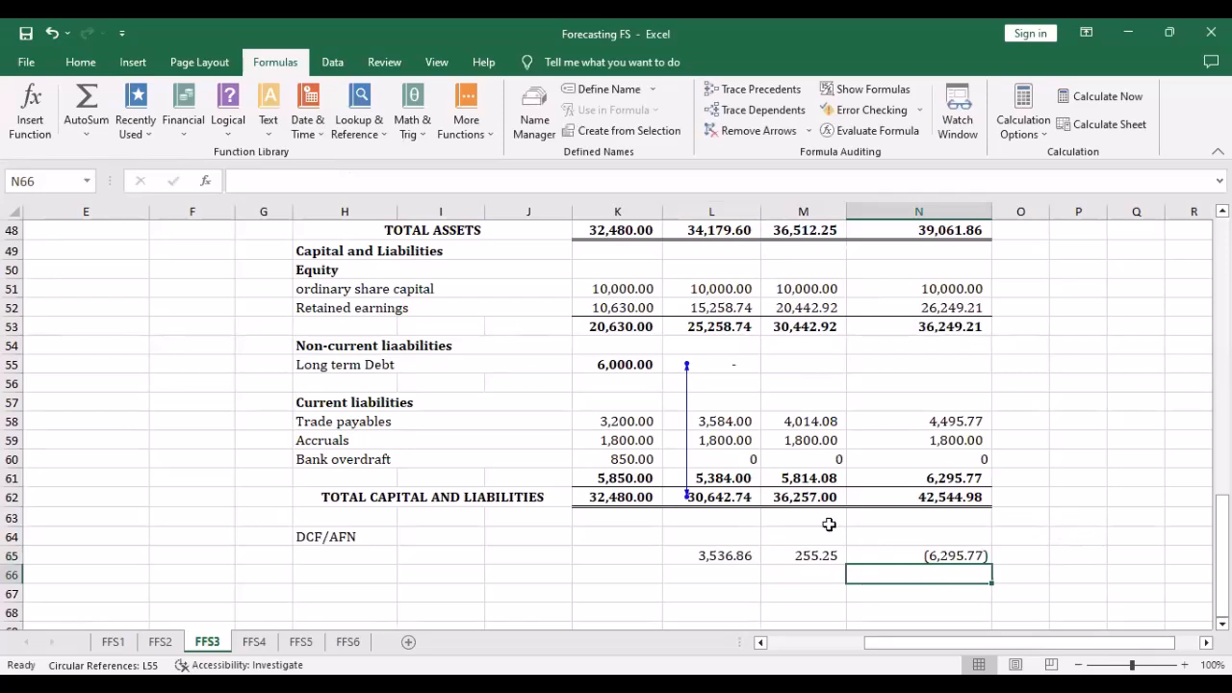
Replace the 2023F long-term debt formula in L55 with the typed entry 3536,86
{"action": "left_click", "coordinate": [706, 361]}
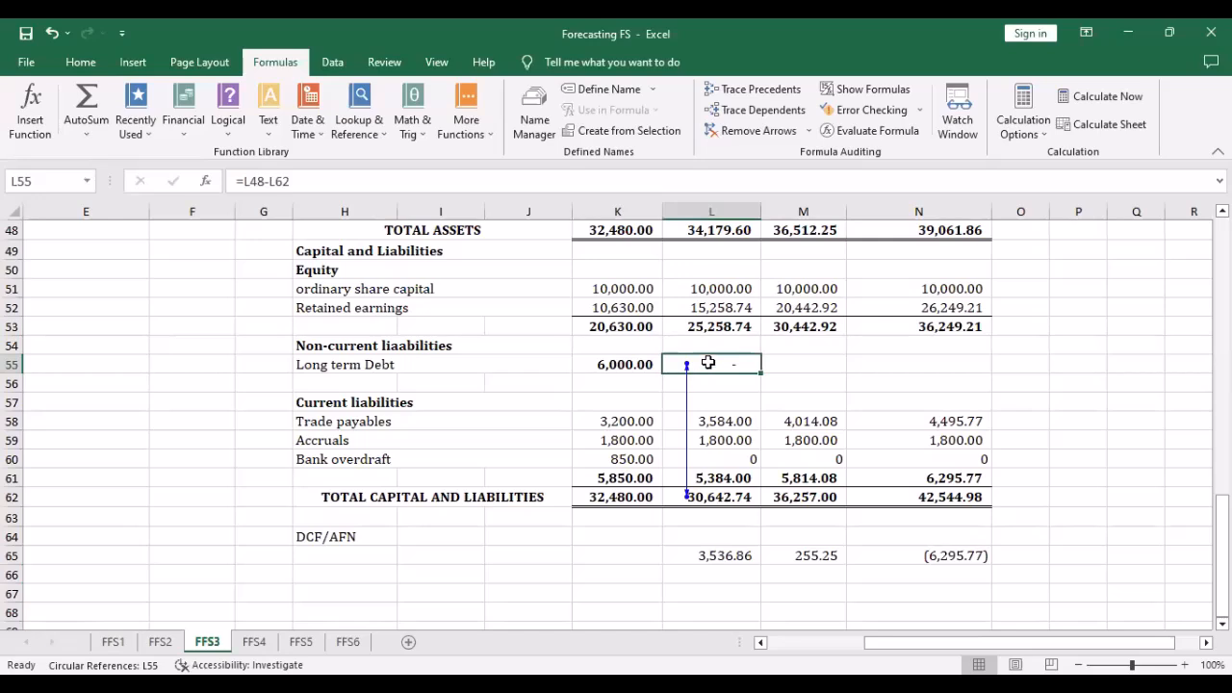
{"action": "type", "text": "3536,86"}
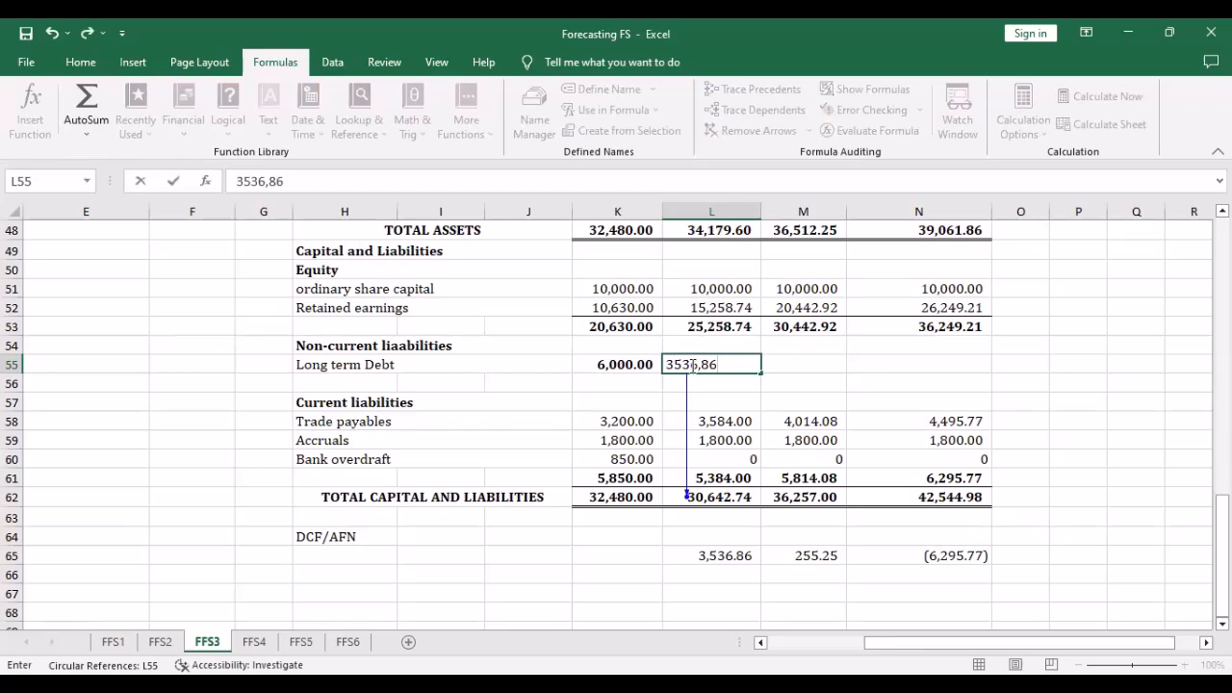
{"action": "key", "text": "Return"}
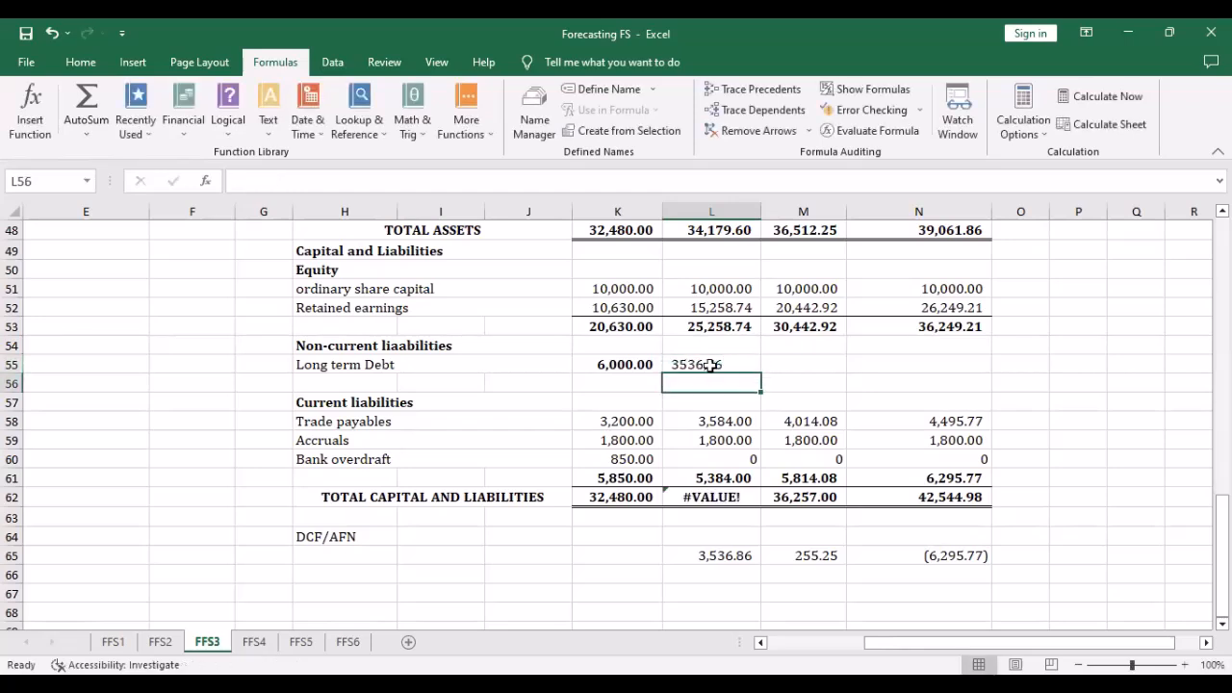
Copy the total capital and liabilities formula from K62 into L62, then clear L62
{"action": "left_click", "coordinate": [700, 502]}
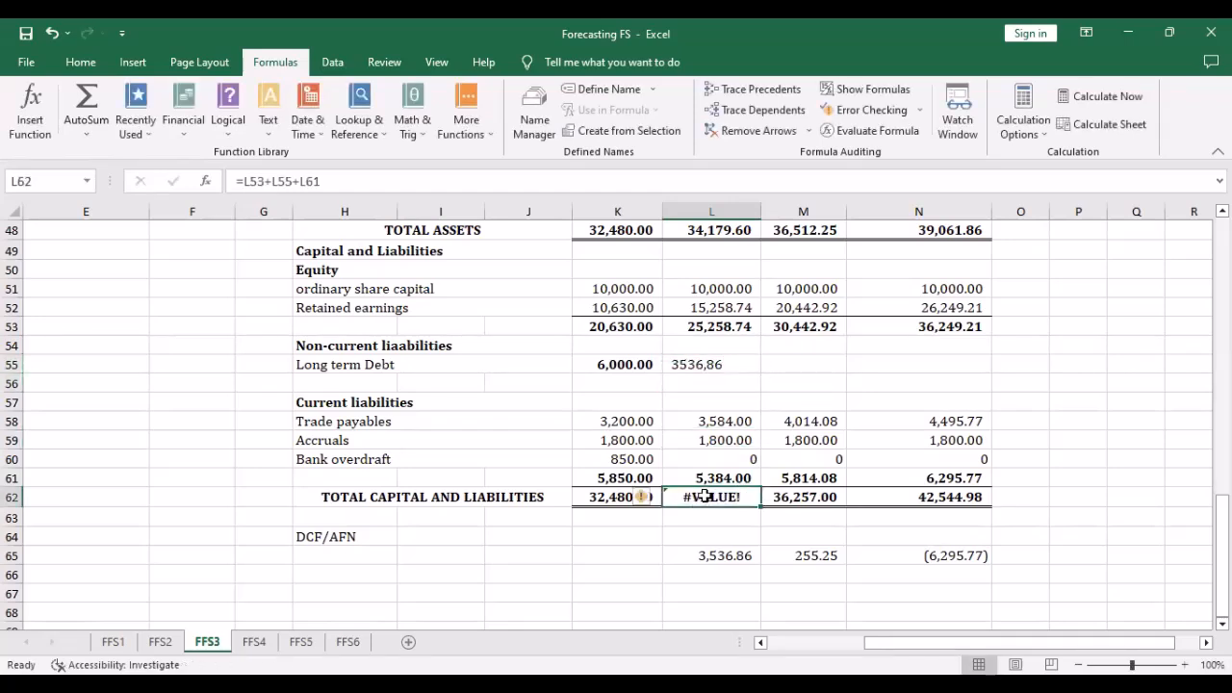
{"action": "left_click", "coordinate": [621, 497]}
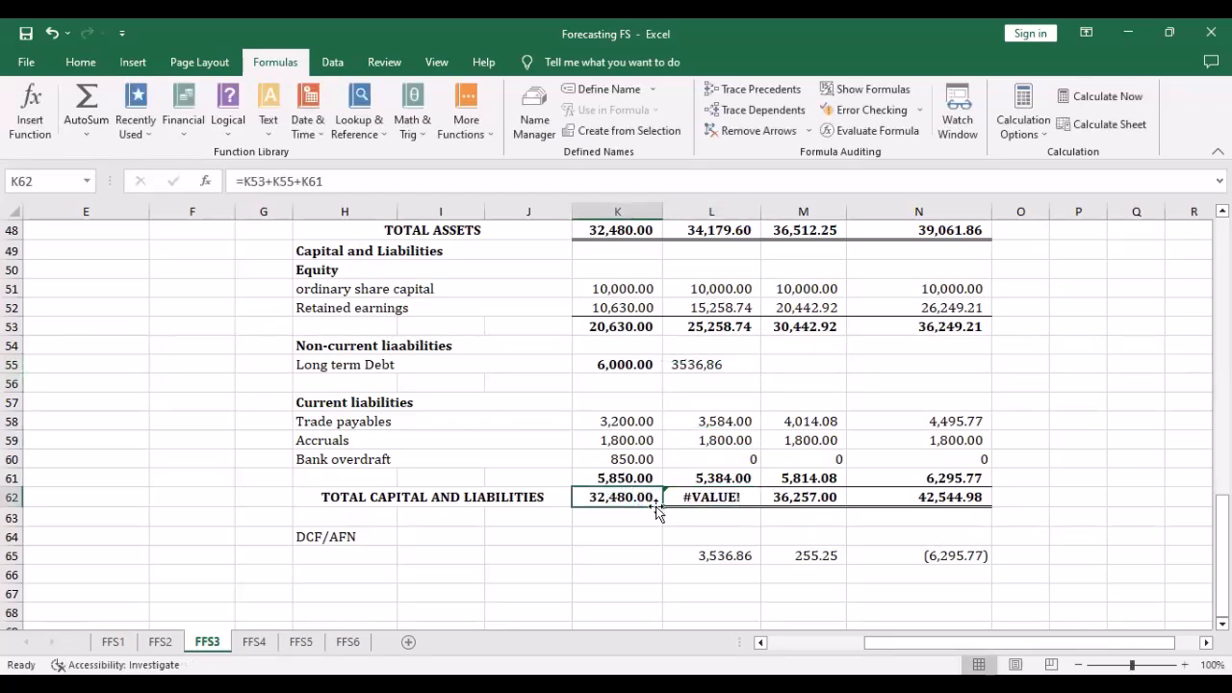
{"action": "left_click_drag", "start_coordinate": [661, 508], "coordinate": [755, 505]}
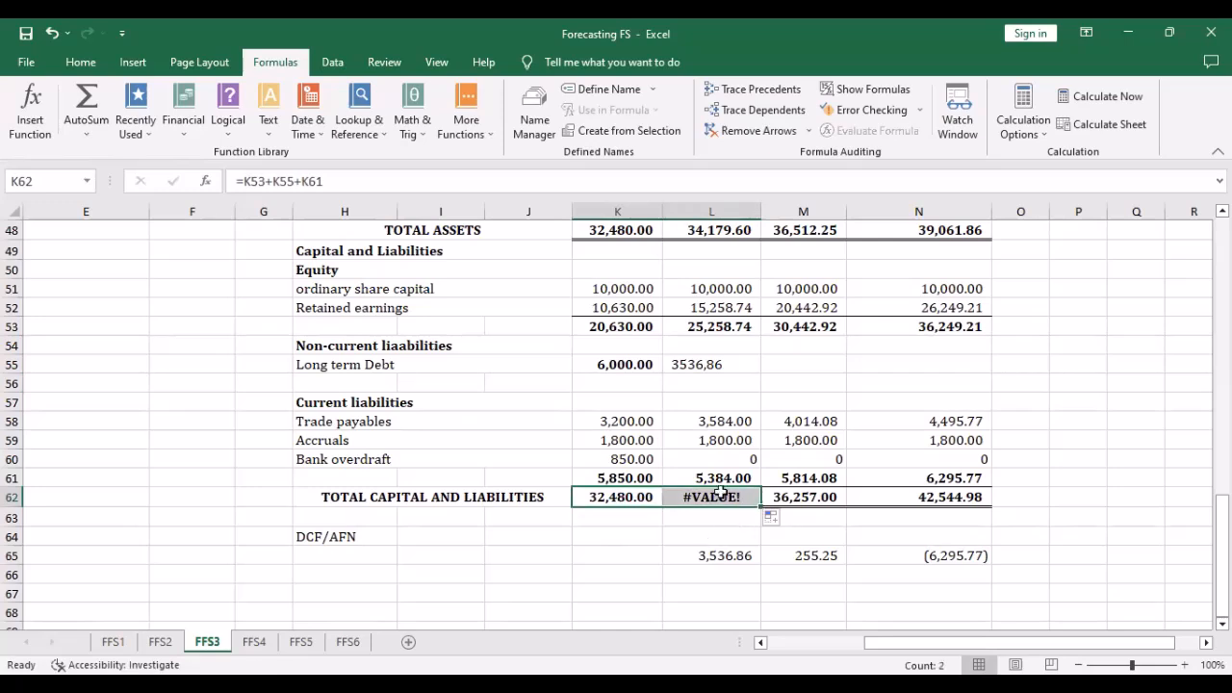
{"action": "double_click", "coordinate": [722, 497]}
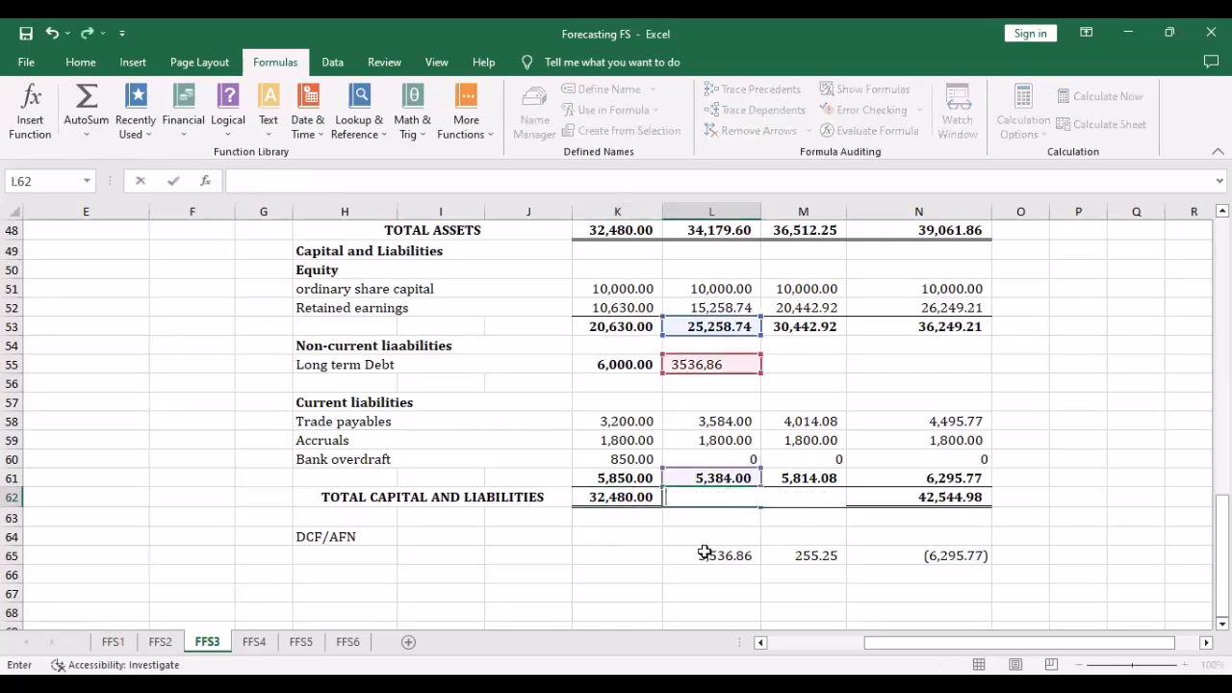
{"action": "left_click", "coordinate": [618, 547]}
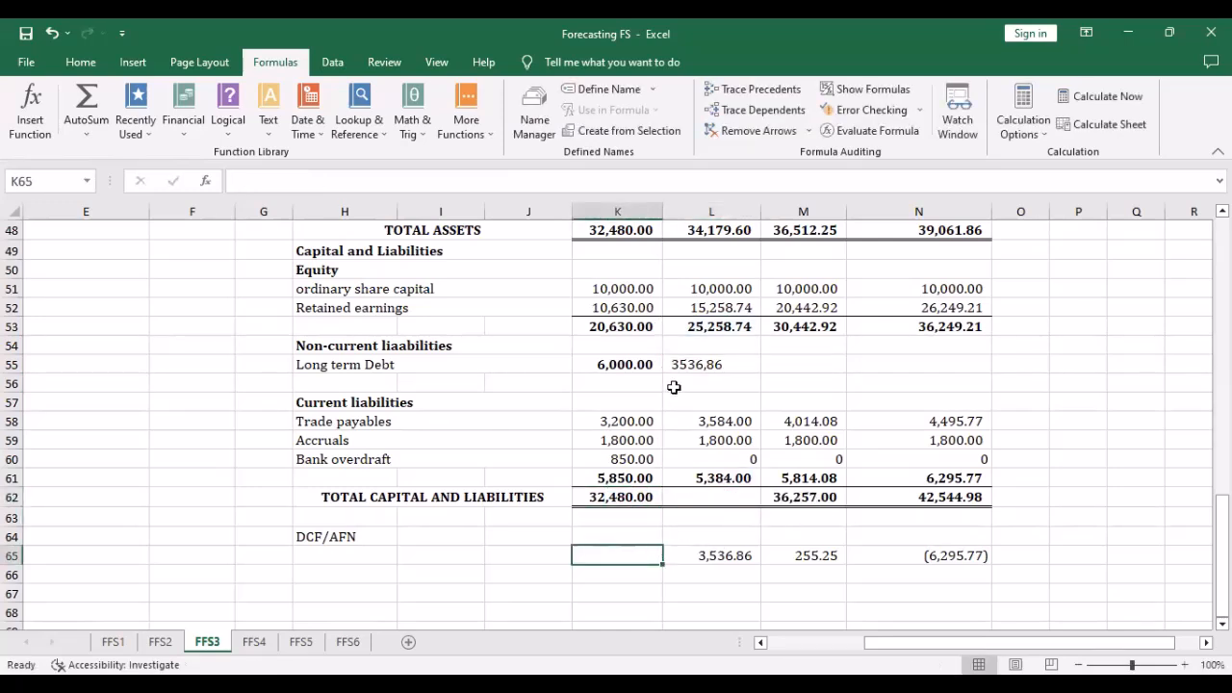
Correct the 2023F long-term debt entry in L55 to the numeric value 3536.86
{"action": "left_click", "coordinate": [696, 364]}
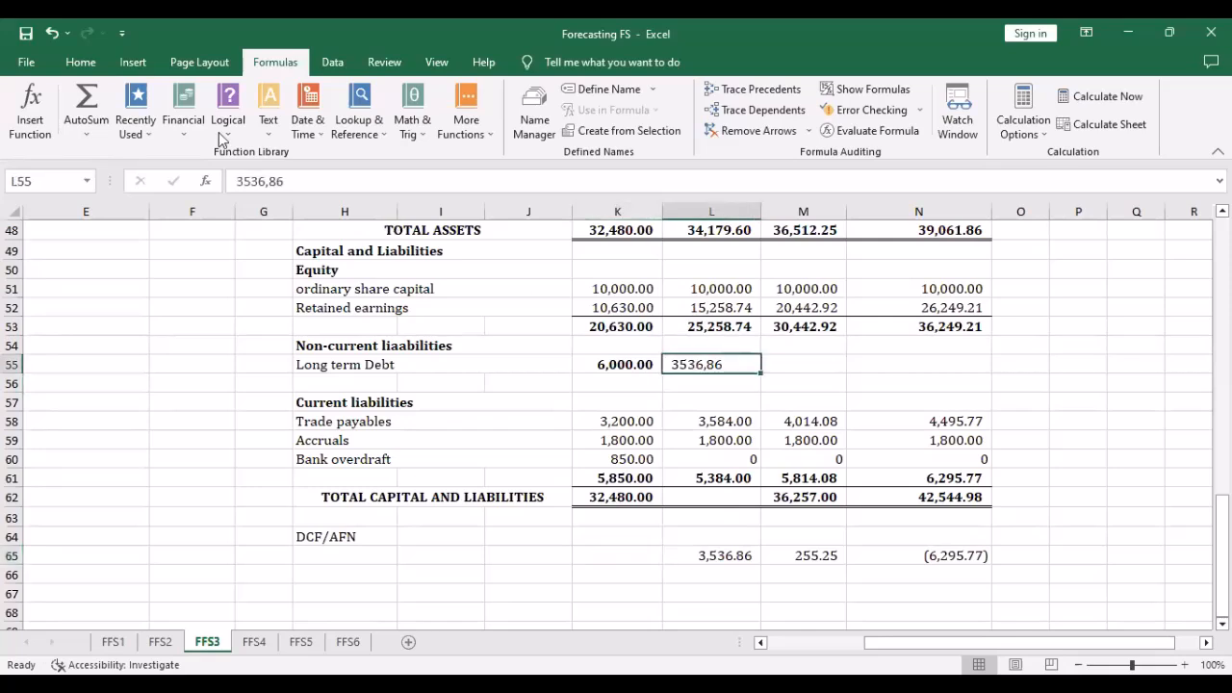
{"action": "left_click", "coordinate": [270, 182]}
{"action": "key", "text": "BackSpace"}
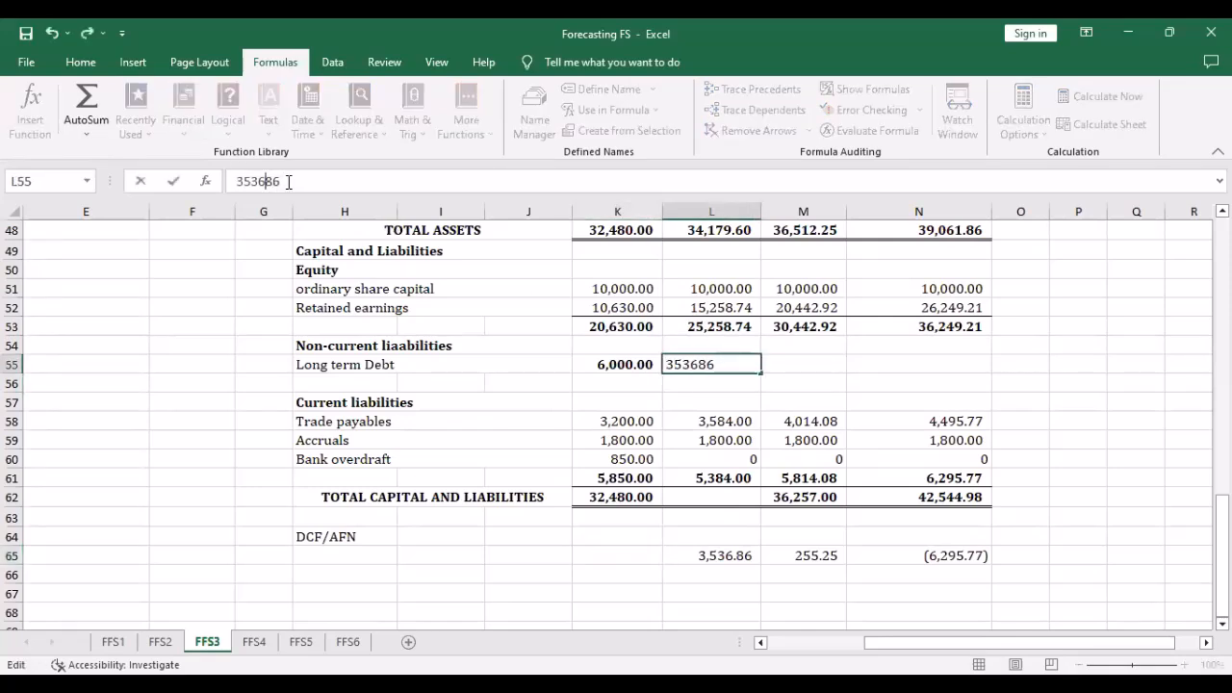
{"action": "type", "text": "."}
{"action": "key", "text": "Return"}
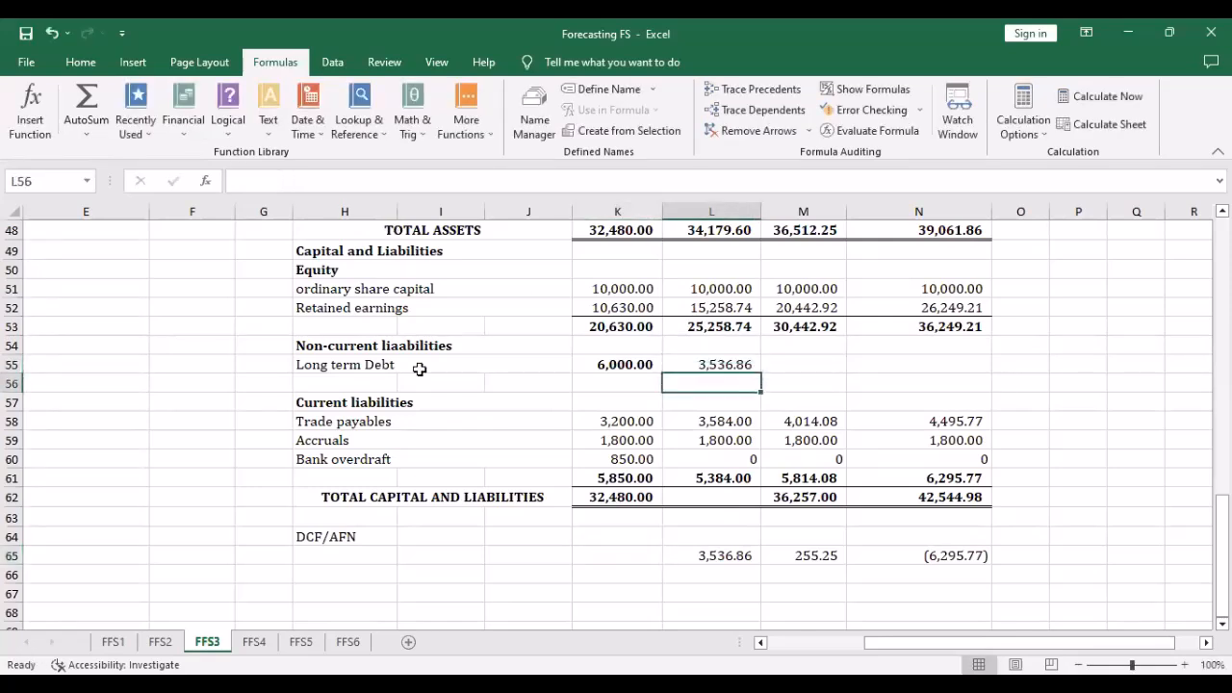
Copy the total capital and liabilities formula from K62 into L62 for 2023F
{"action": "left_click", "coordinate": [710, 496]}
{"action": "left_click", "coordinate": [609, 499]}
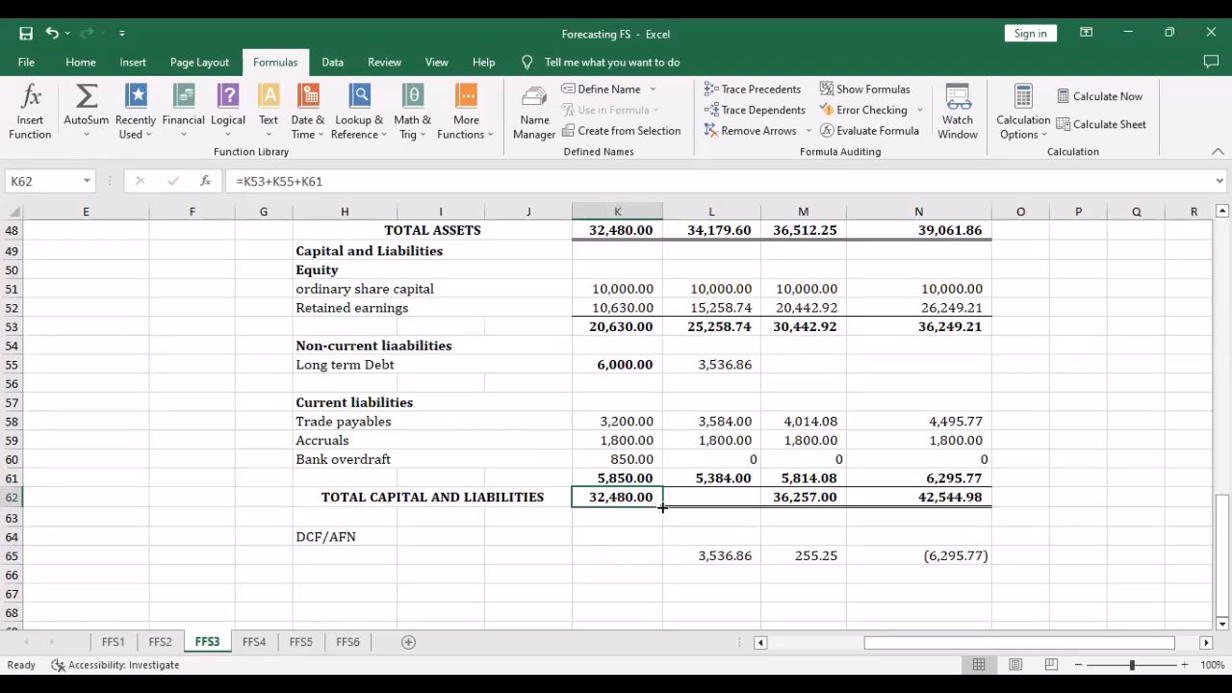
{"action": "left_click_drag", "start_coordinate": [663, 504], "coordinate": [761, 507]}
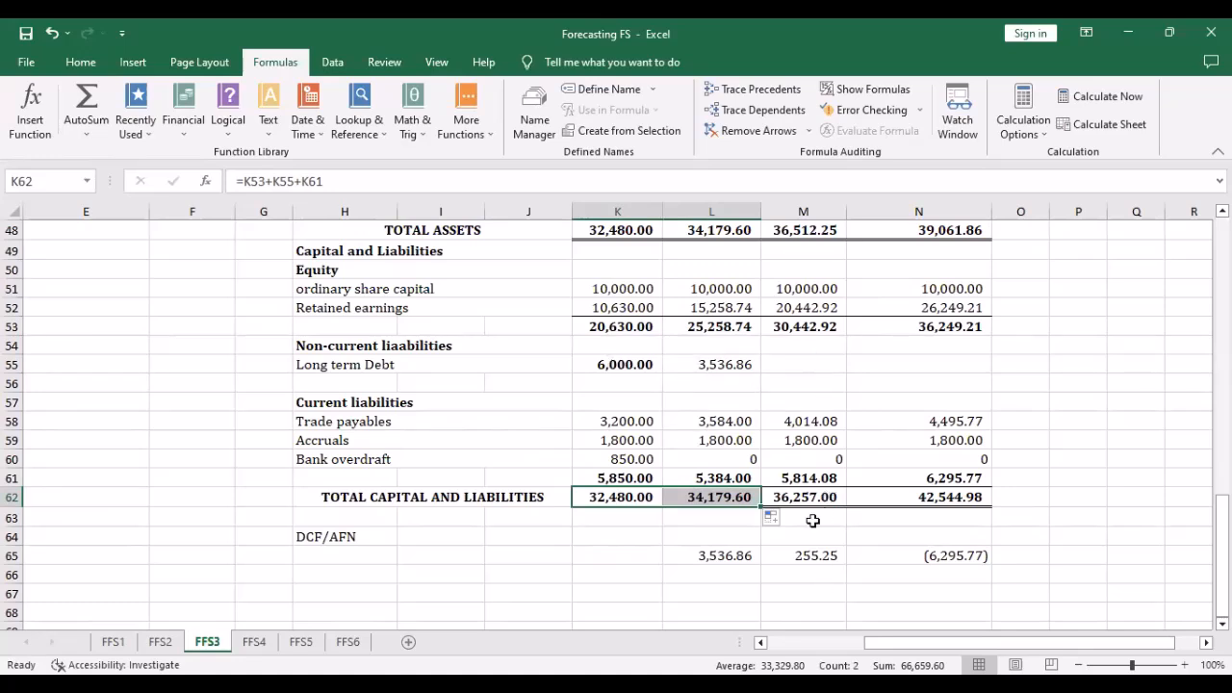
Enter 255.25 as the 2024F long-term debt in M55
{"action": "left_click", "coordinate": [811, 366]}
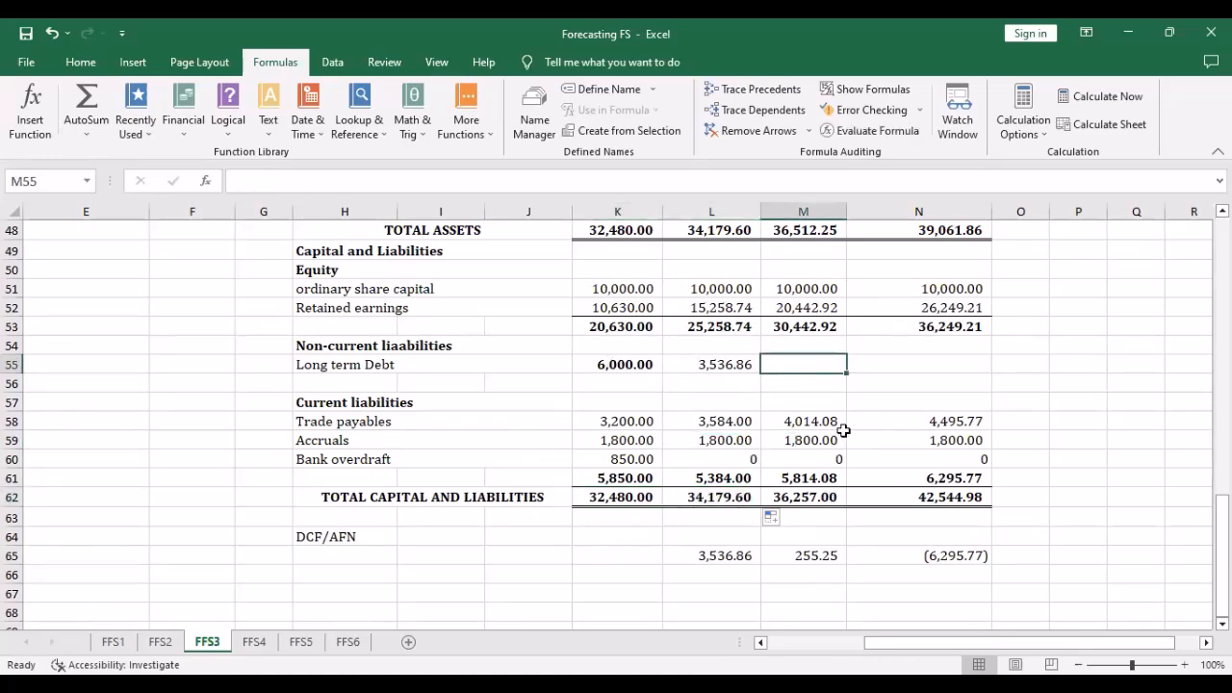
{"action": "type", "text": "255"}
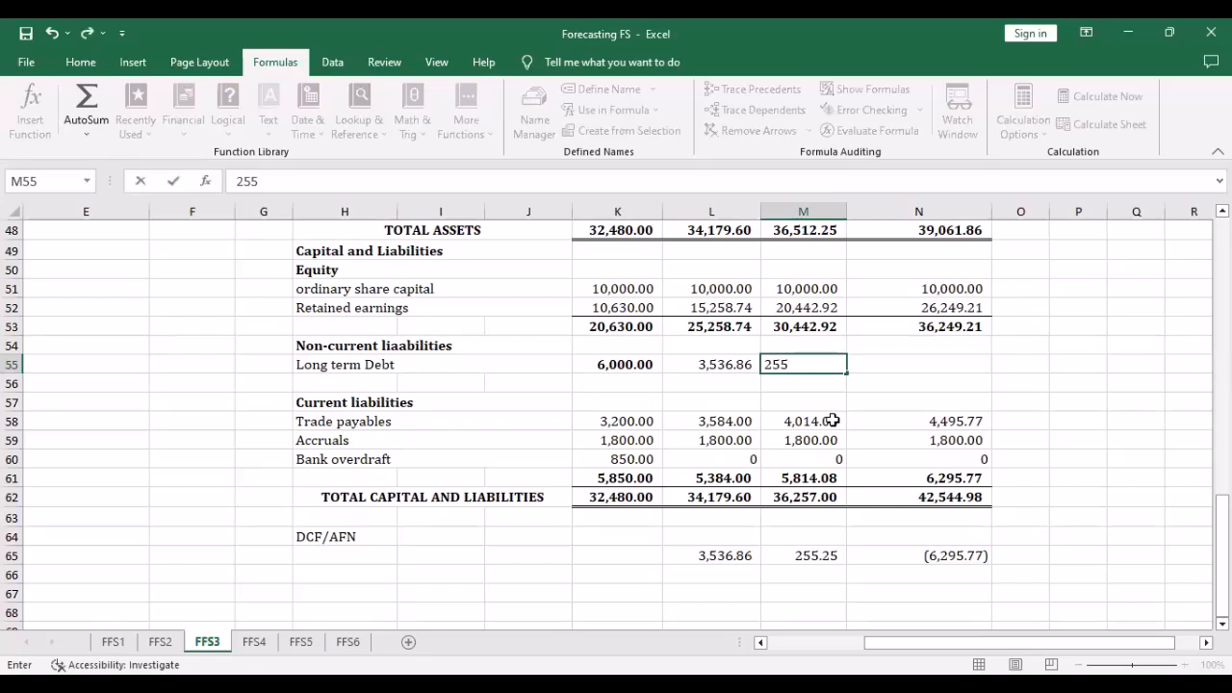
{"action": "type", "text": ".25"}
{"action": "key", "text": "Return"}
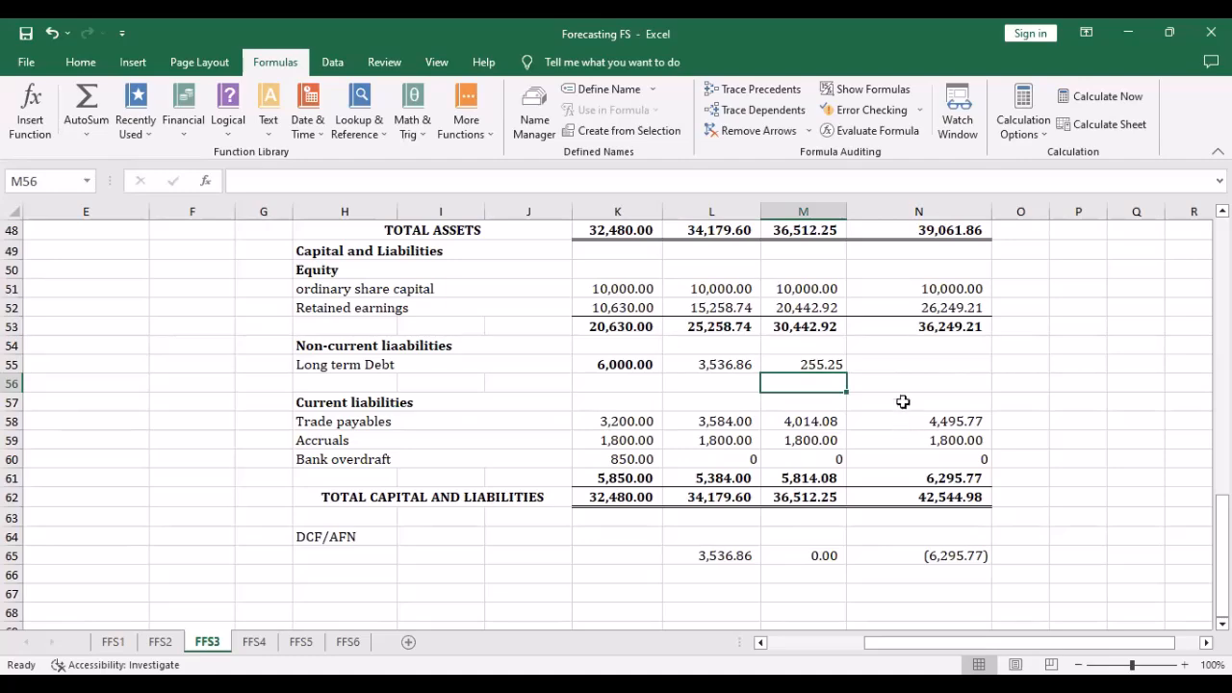
Add the 2025F surplus to cash by changing the formula in N43 to =M43+6295.77
{"action": "scroll", "coordinate": [933, 550], "scroll_direction": "up", "scroll_amount": 3}
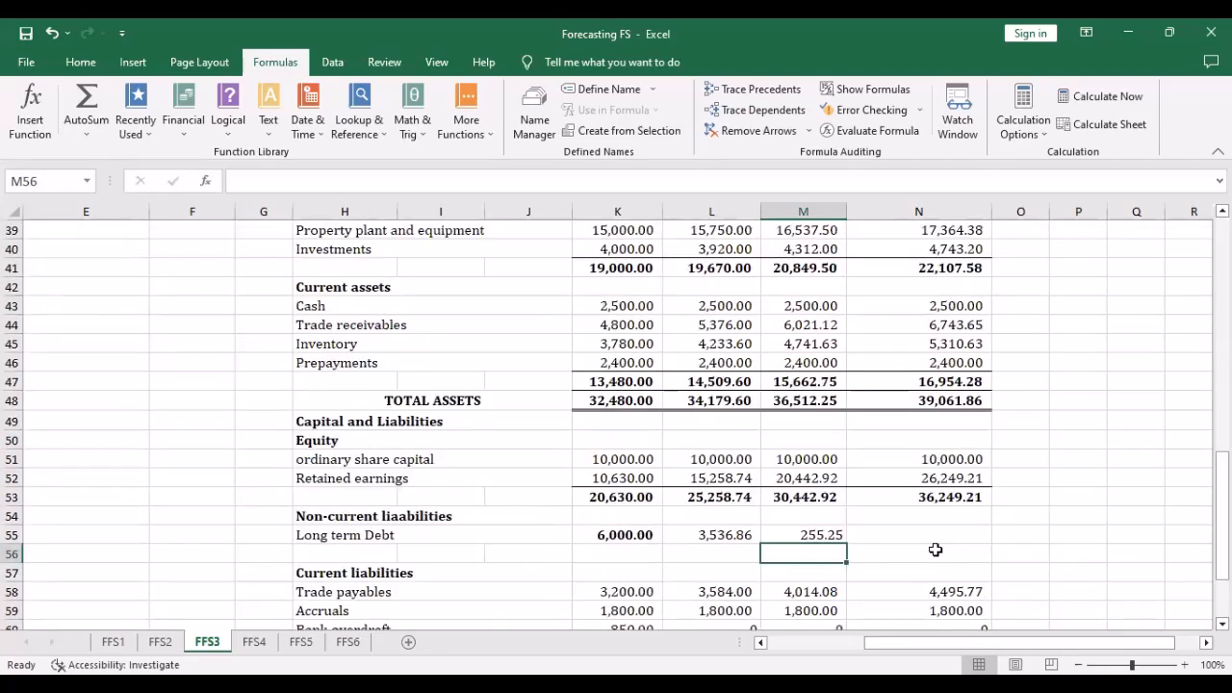
{"action": "left_click", "coordinate": [960, 305]}
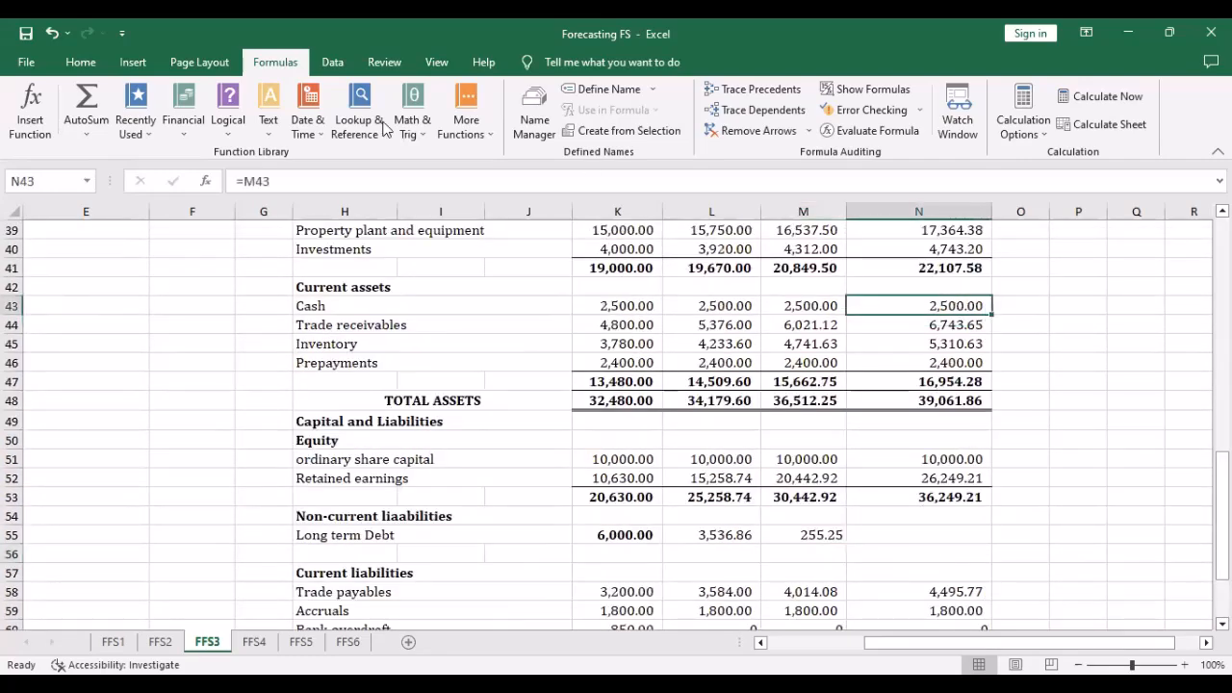
{"action": "left_click", "coordinate": [281, 181]}
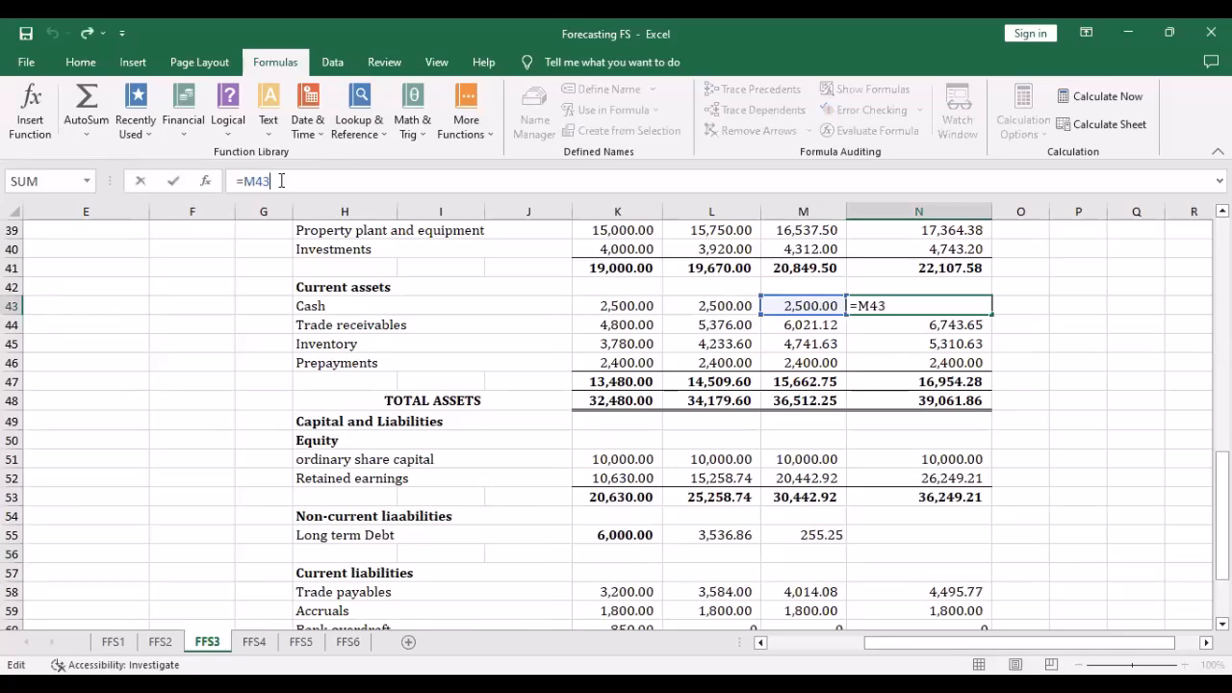
{"action": "type", "text": "+"}
{"action": "scroll", "coordinate": [927, 408], "scroll_direction": "down", "scroll_amount": 4}
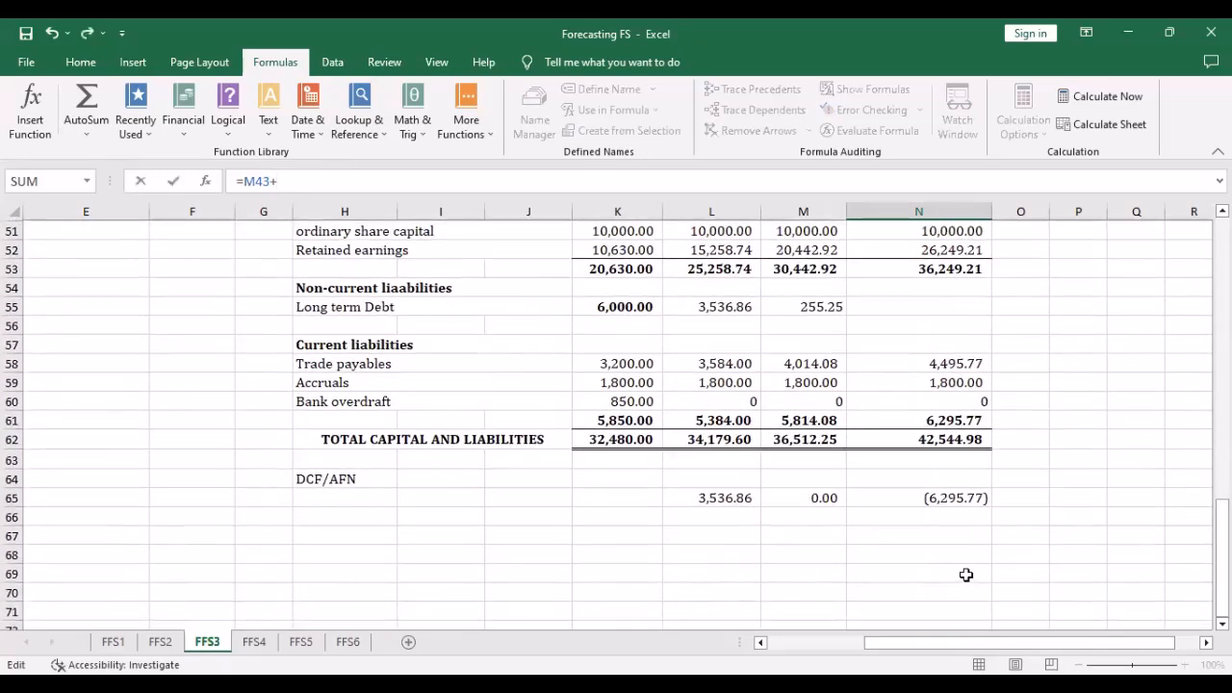
{"action": "type", "text": "6"}
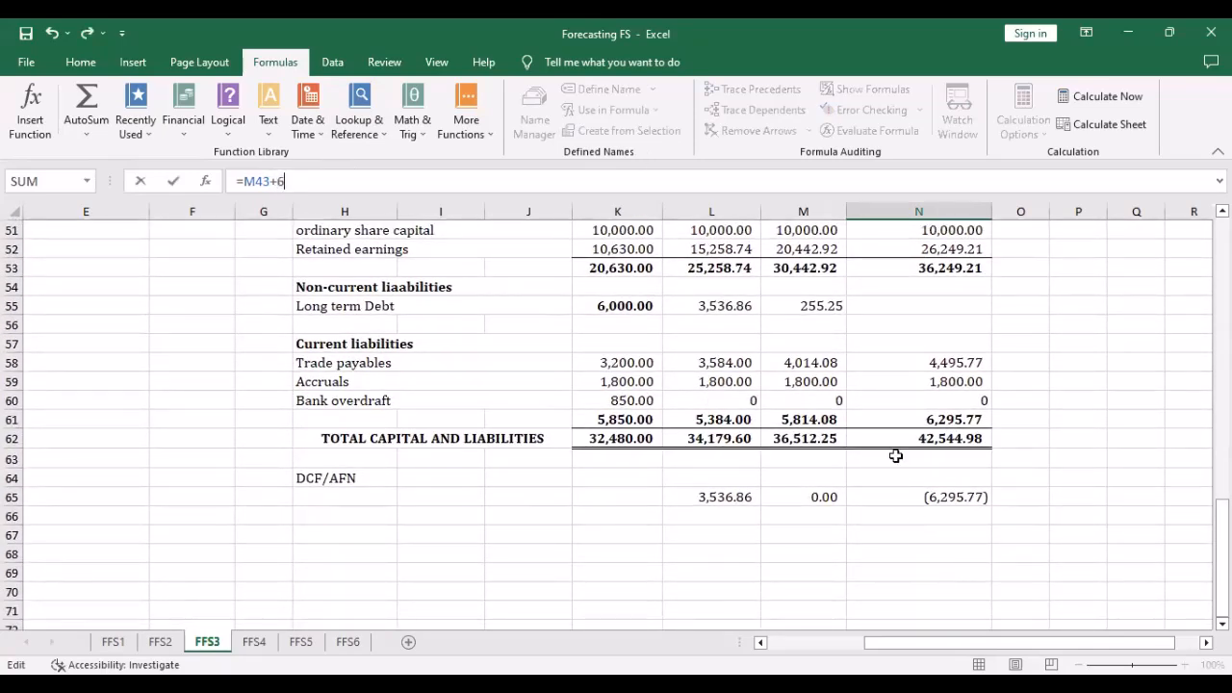
{"action": "type", "text": "295.77"}
{"action": "key", "text": "Return"}
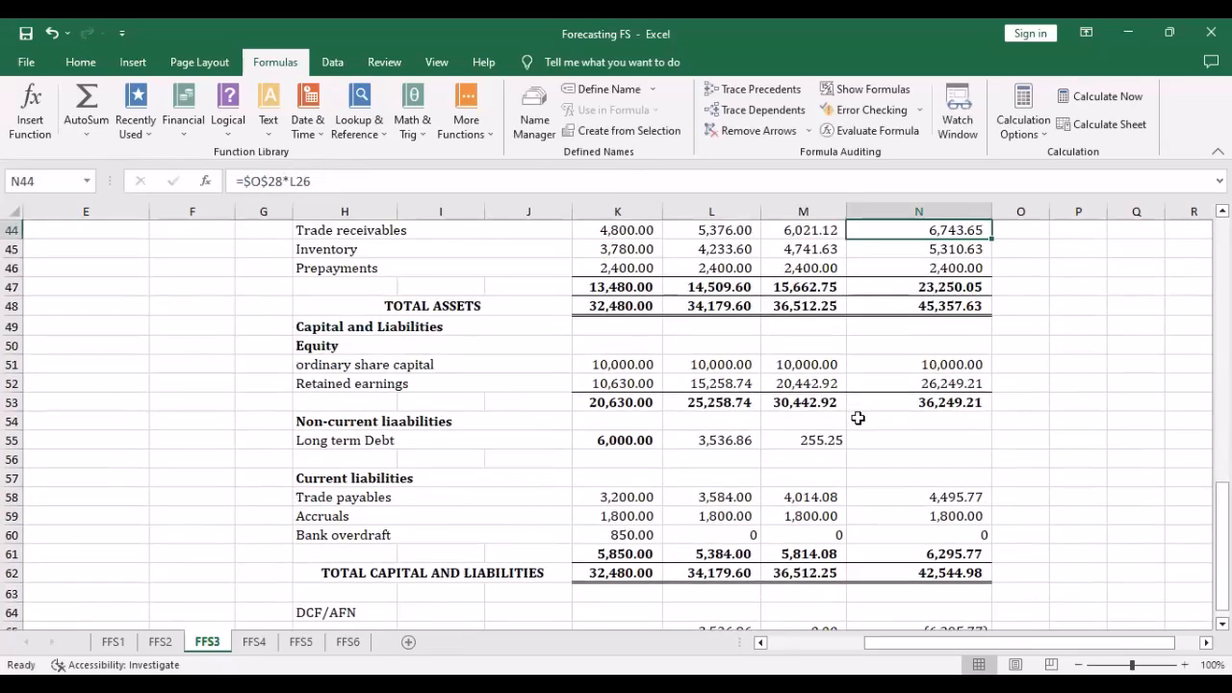
Enter 0 as the 2025F long-term debt in N55
{"action": "left_click", "coordinate": [914, 442]}
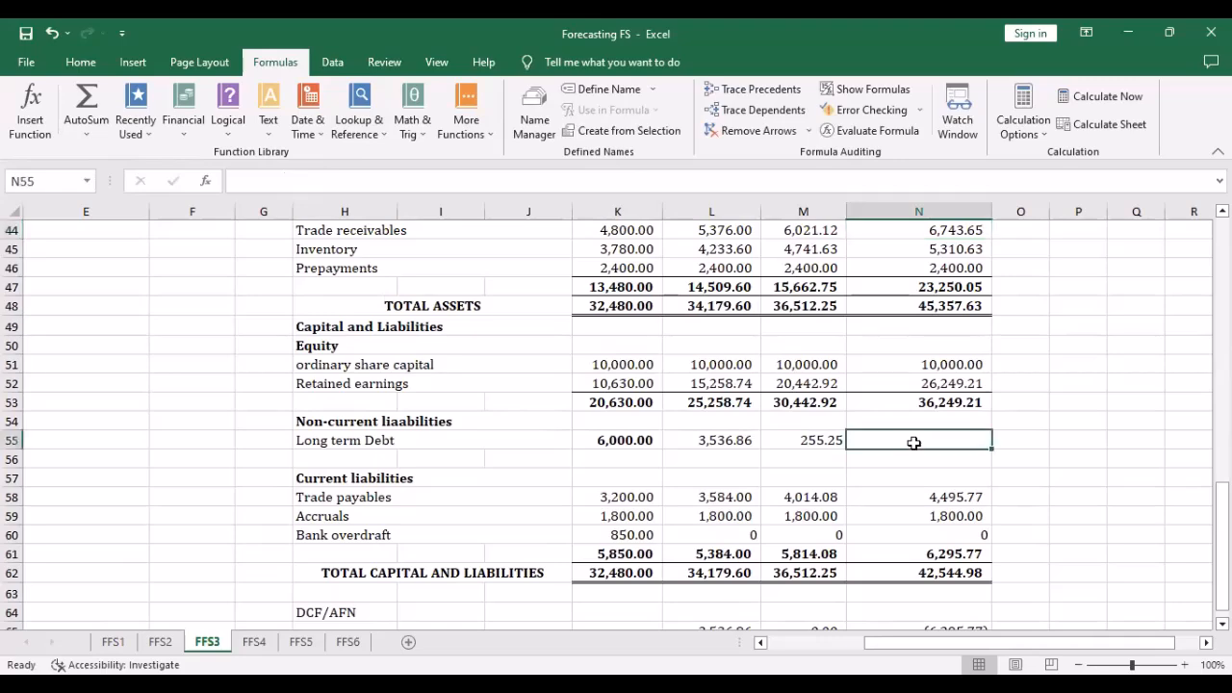
{"action": "type", "text": "0"}
{"action": "key", "text": "Return"}
Compare the 2025F cash, total assets, total capital and liabilities and DCF/AFN figures in the forecast statement of financial position
{"action": "scroll", "coordinate": [910, 481], "scroll_direction": "up", "scroll_amount": 4}
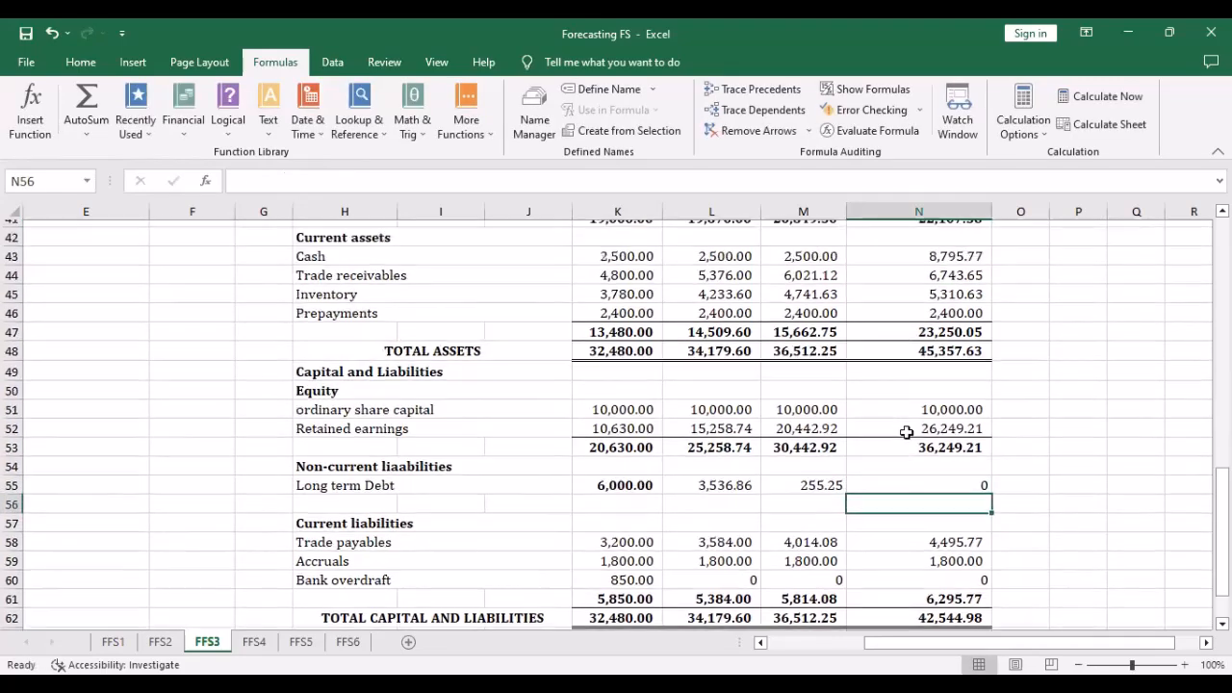
{"action": "scroll", "coordinate": [934, 439], "scroll_direction": "down", "scroll_amount": 3}
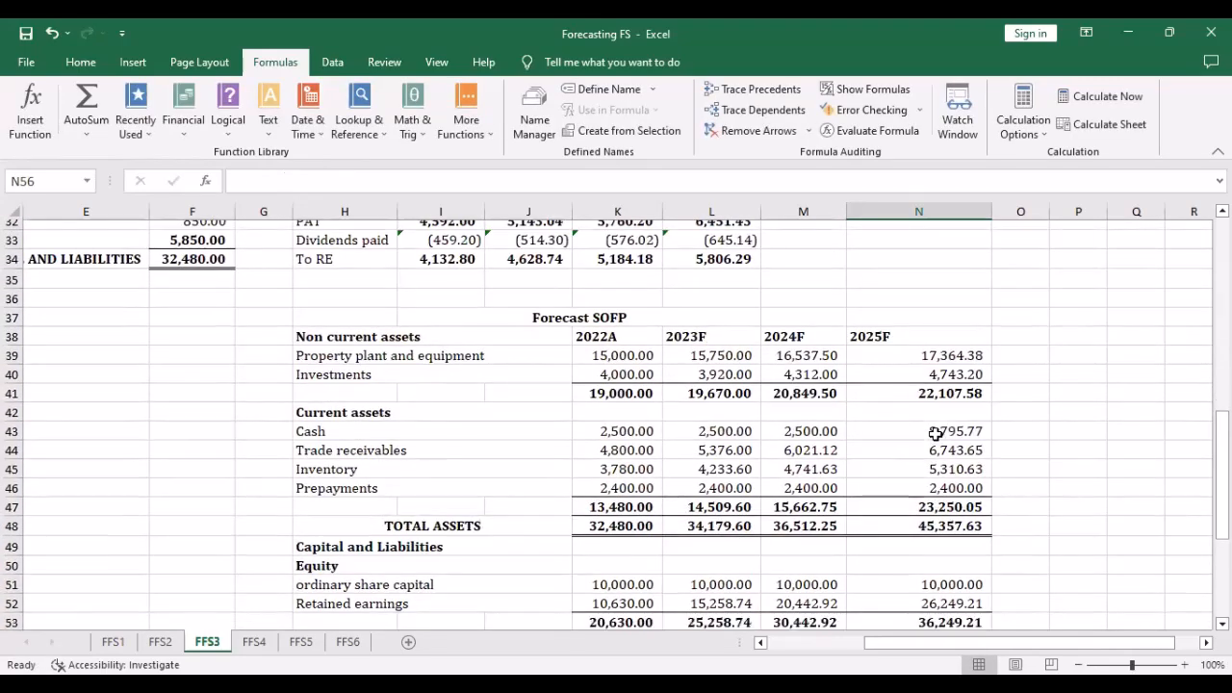
{"action": "scroll", "coordinate": [962, 482], "scroll_direction": "down", "scroll_amount": 4}
{"action": "scroll", "coordinate": [968, 421], "scroll_direction": "up", "scroll_amount": 2}
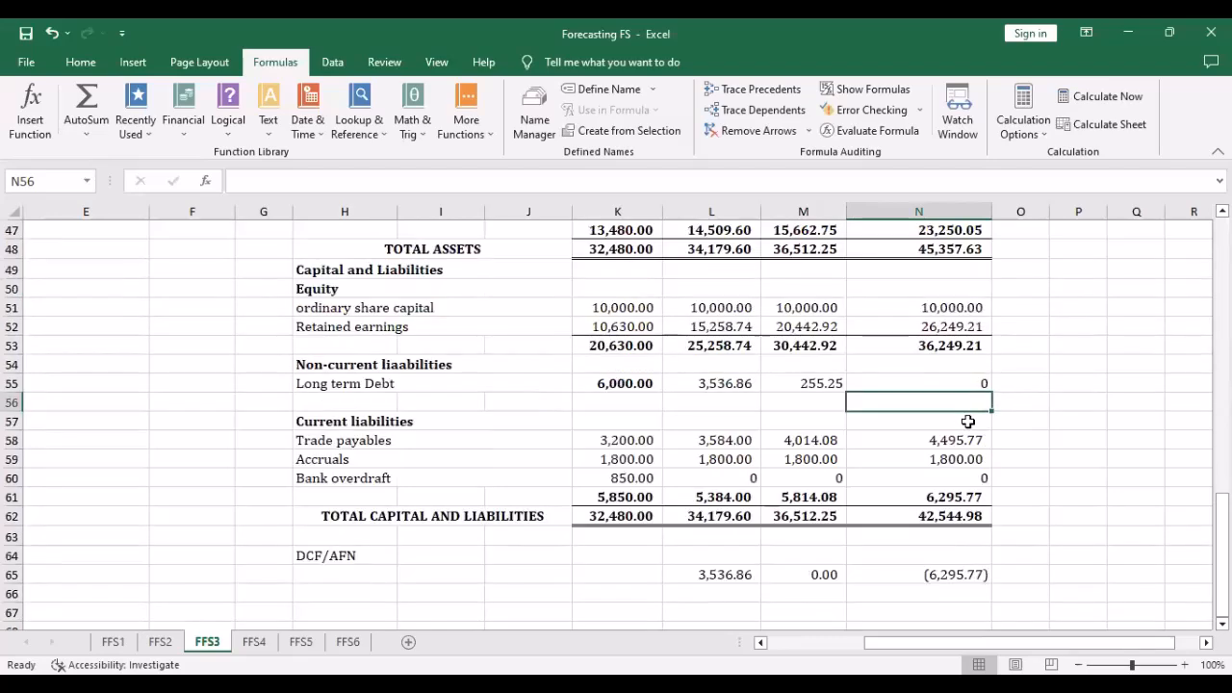
{"action": "scroll", "coordinate": [954, 559], "scroll_direction": "up", "scroll_amount": 3}
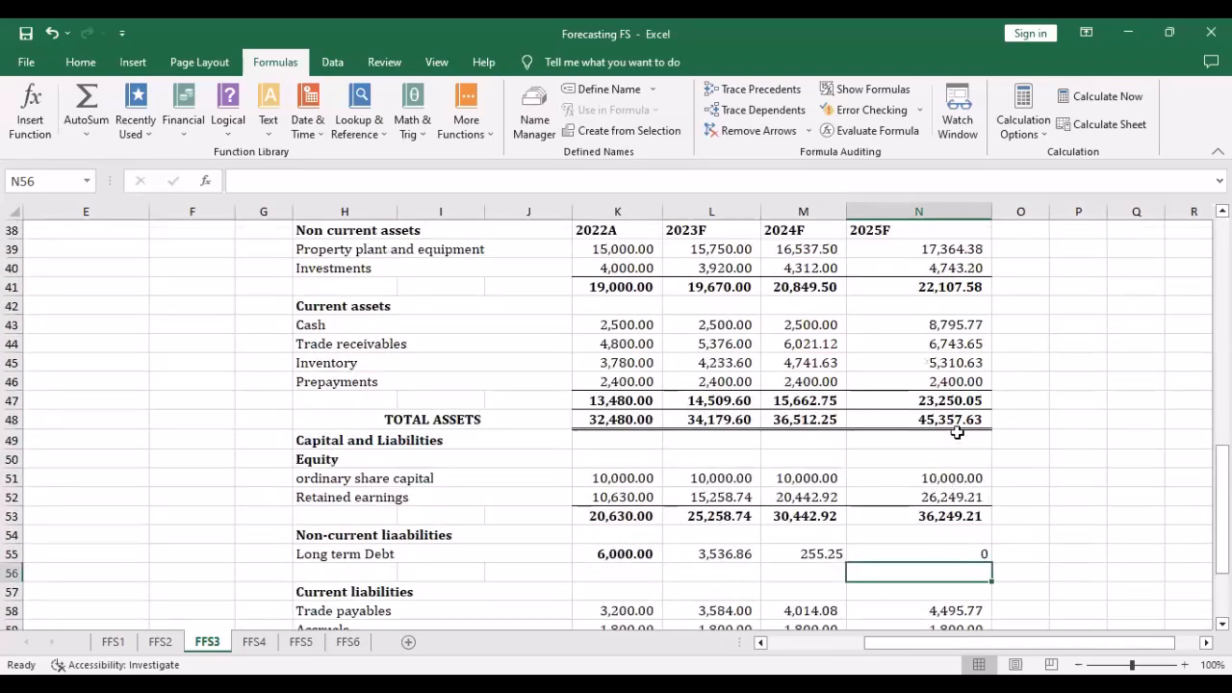
{"action": "left_click", "coordinate": [944, 325]}
{"action": "scroll", "coordinate": [924, 414], "scroll_direction": "down", "scroll_amount": 3}
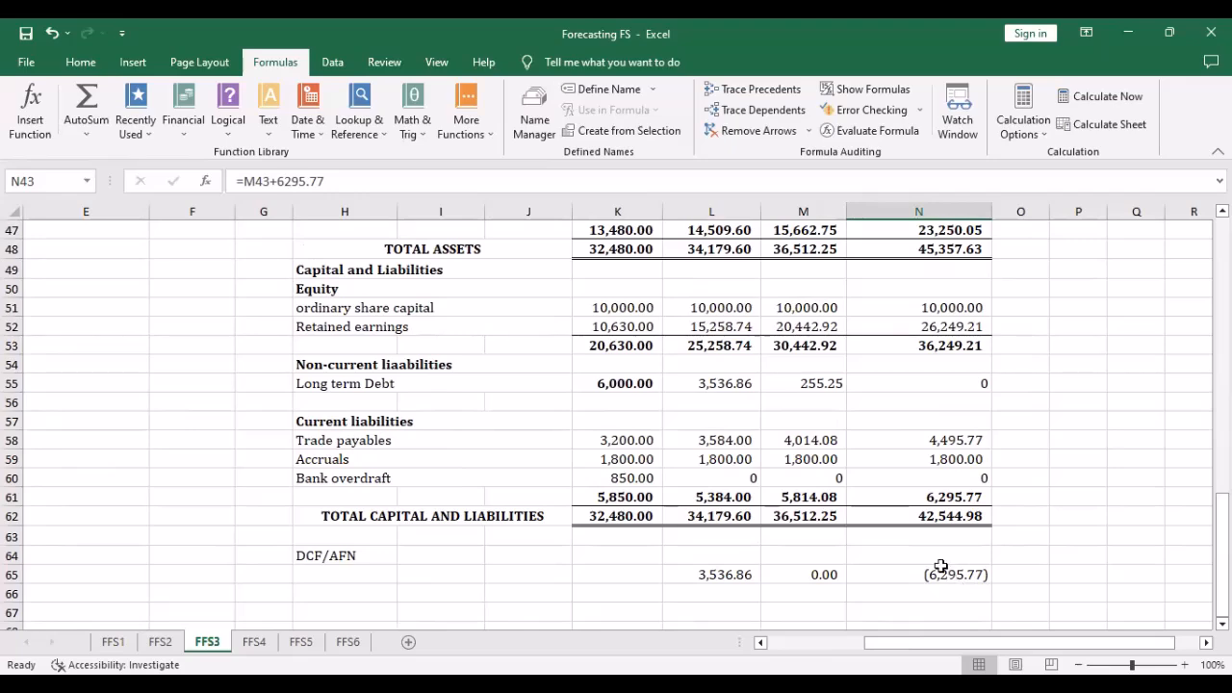
{"action": "scroll", "coordinate": [878, 424], "scroll_direction": "up", "scroll_amount": 5}
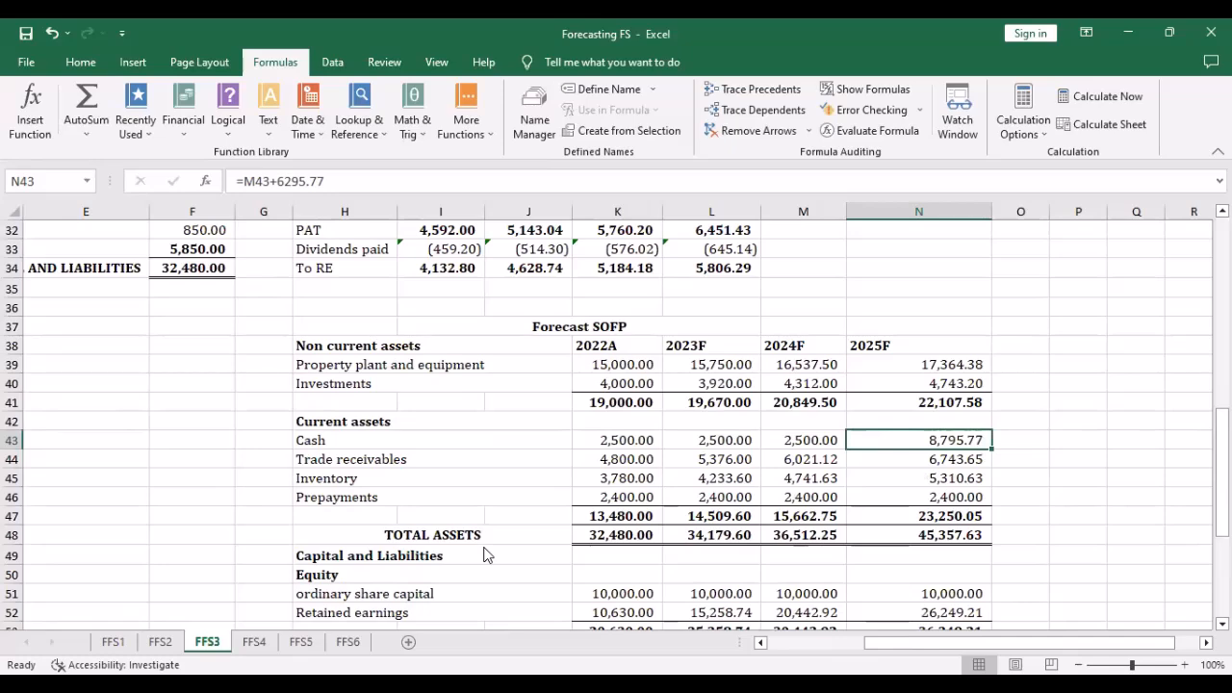
{"action": "scroll", "coordinate": [578, 477], "scroll_direction": "down", "scroll_amount": 3}
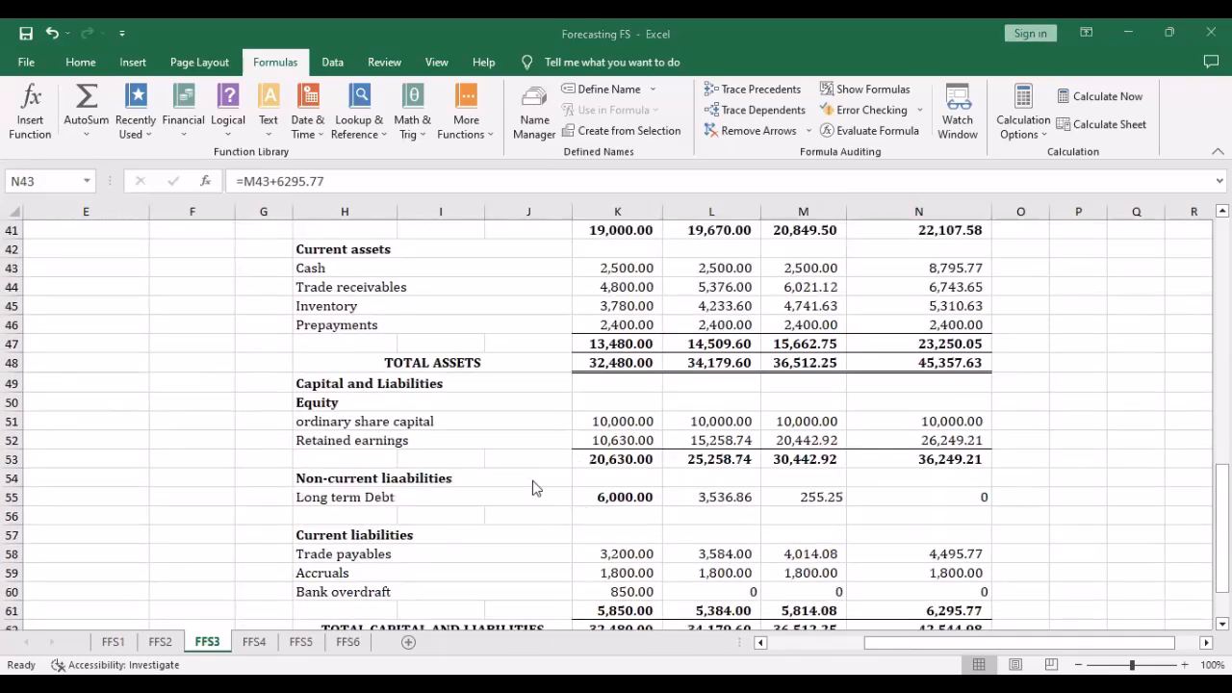
{"action": "scroll", "coordinate": [867, 380], "scroll_direction": "up", "scroll_amount": 6}
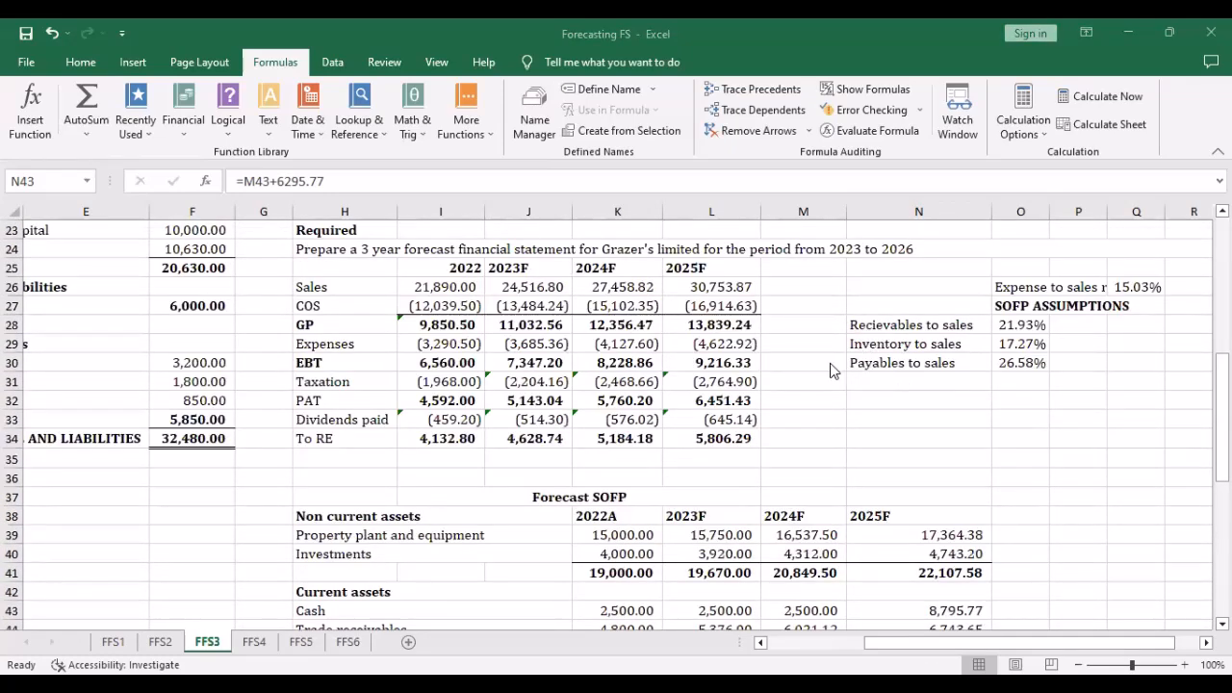
{"action": "scroll", "coordinate": [832, 376], "scroll_direction": "down", "scroll_amount": 10}
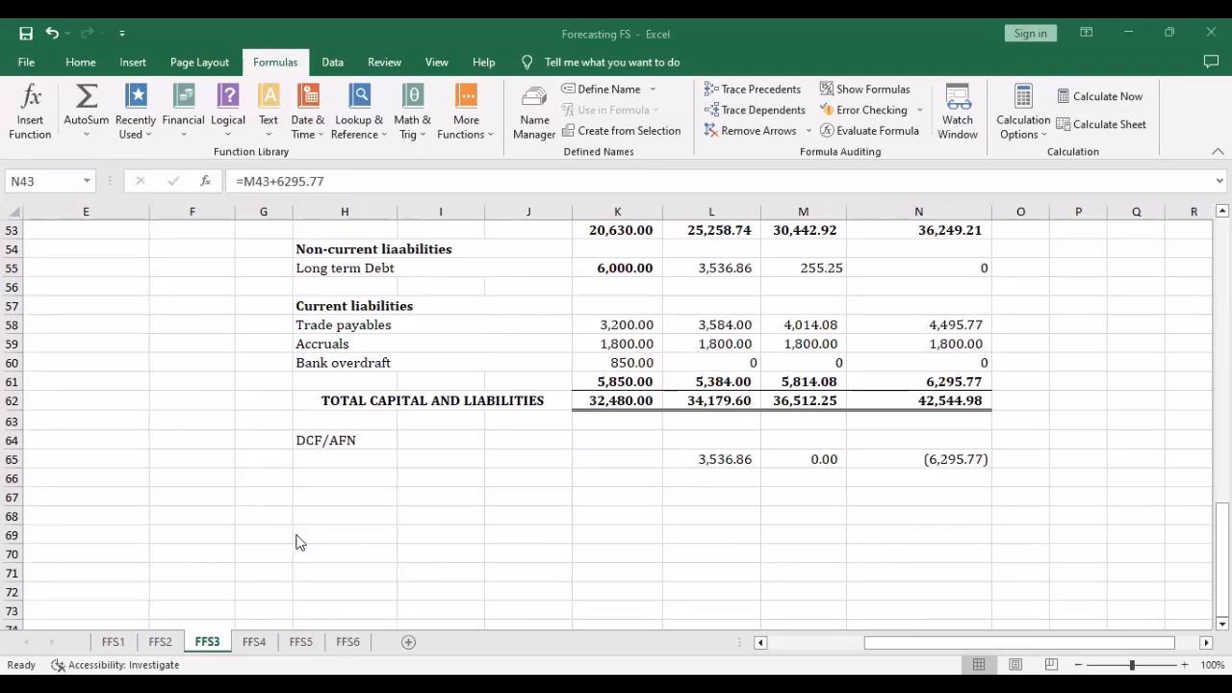
Look through the exercises on sheets FFS5, FFS4 and FFS6, and return to FFS3
{"action": "left_click", "coordinate": [301, 647]}
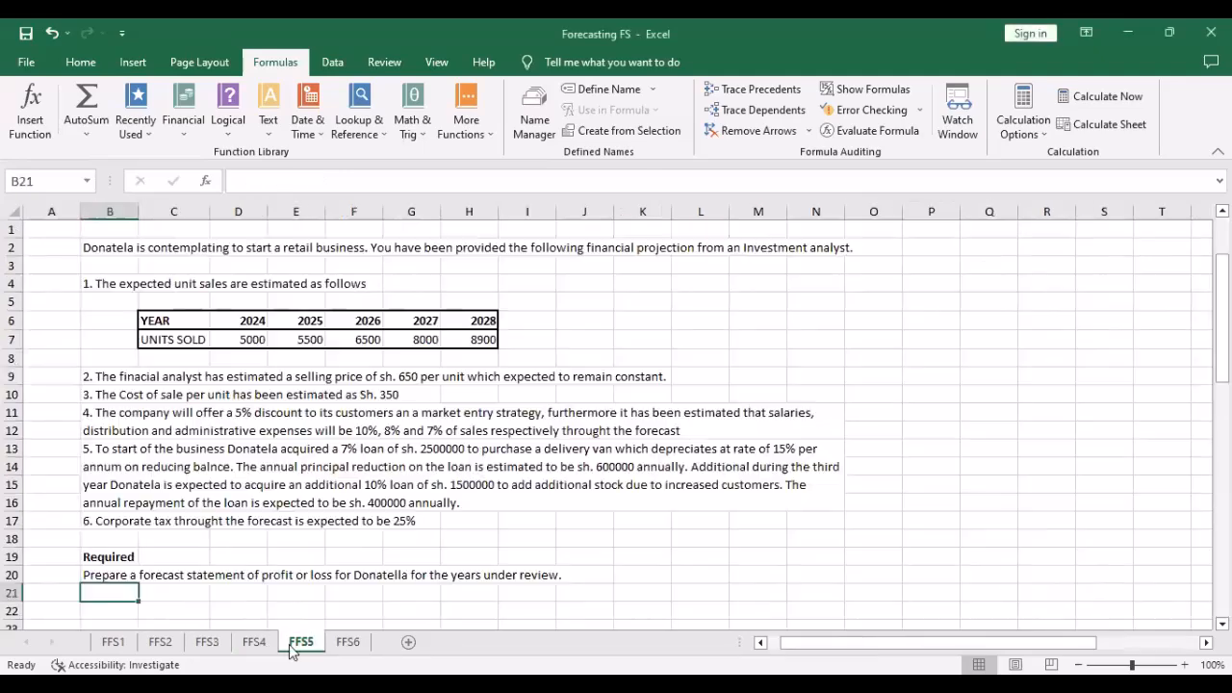
{"action": "left_click", "coordinate": [248, 647]}
{"action": "left_click", "coordinate": [348, 645]}
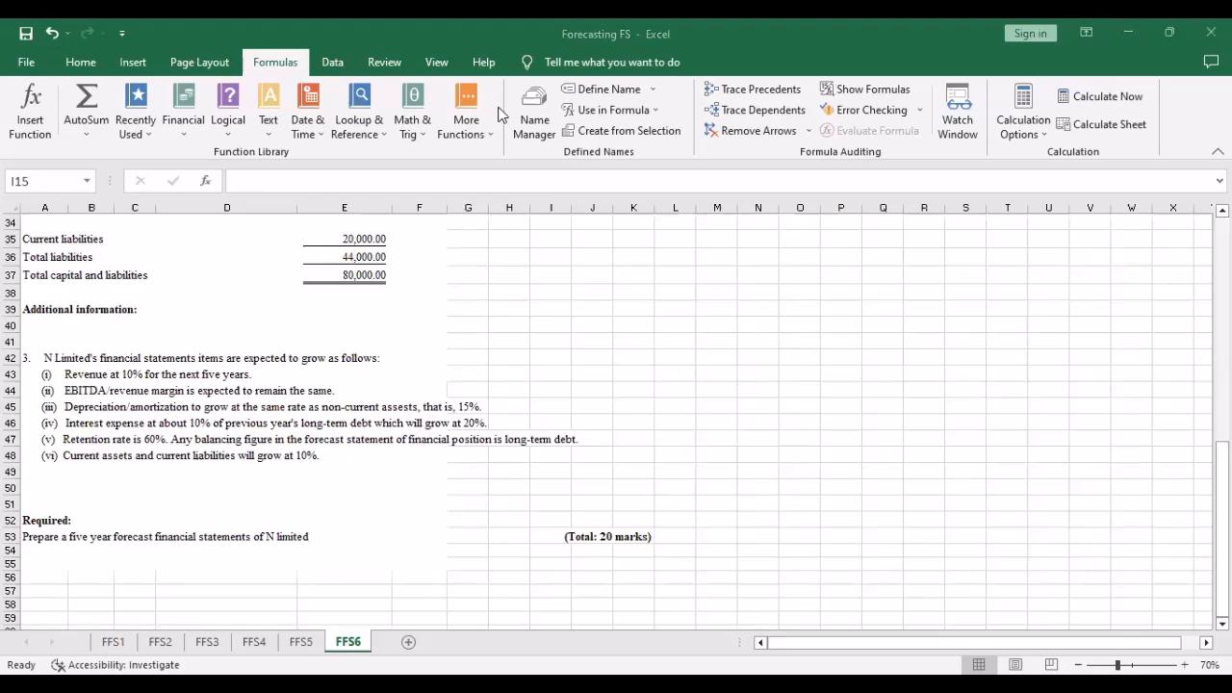
{"action": "left_click", "coordinate": [210, 646]}
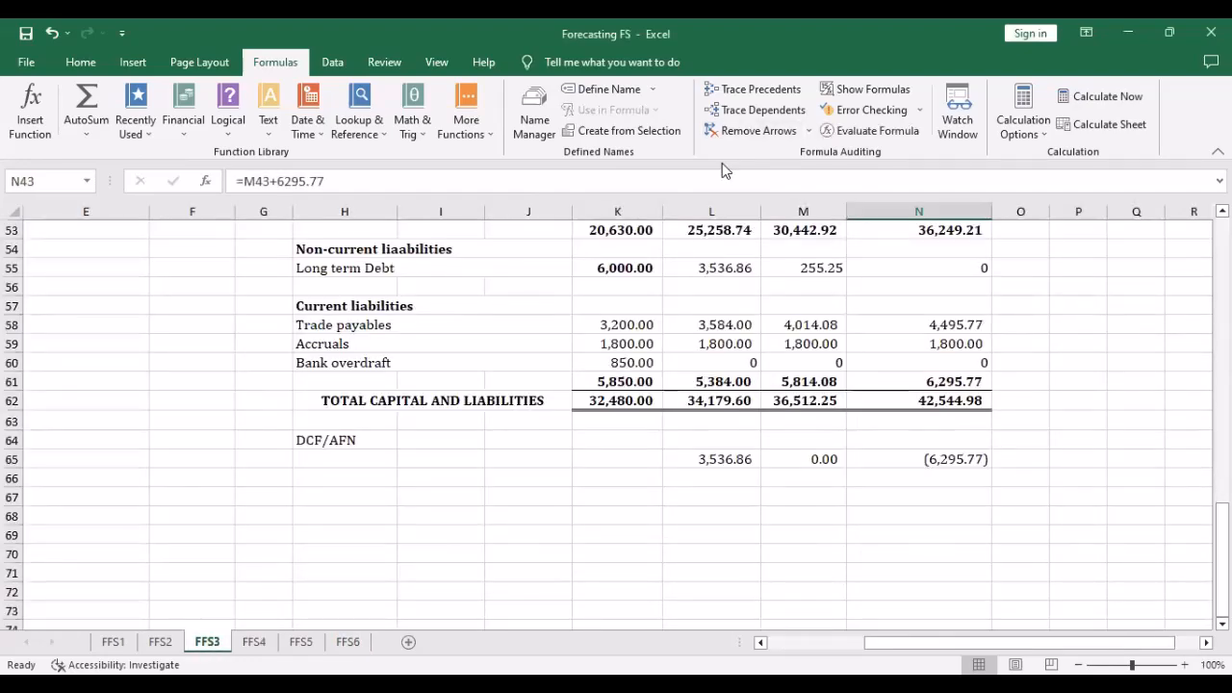
Recheck the long-term debt entries, the forecast totals and the 2025F equity formula in N53
{"action": "scroll", "coordinate": [751, 361], "scroll_direction": "up", "scroll_amount": 2}
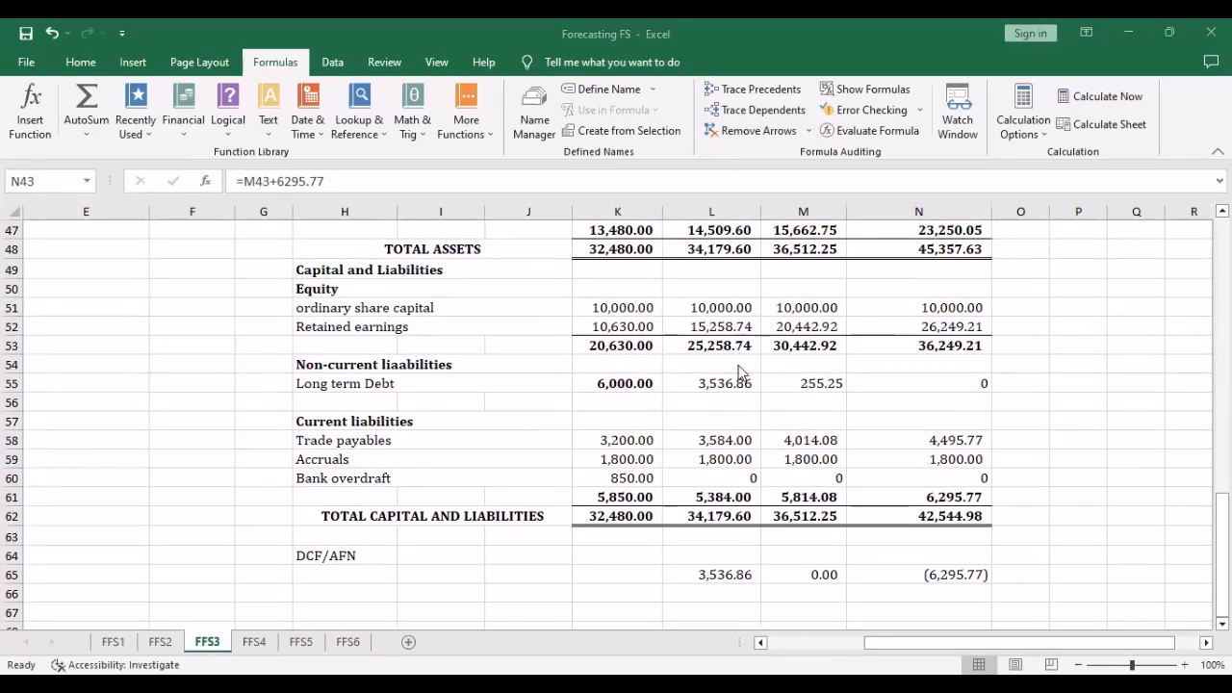
{"action": "scroll", "coordinate": [741, 372], "scroll_direction": "up", "scroll_amount": 3}
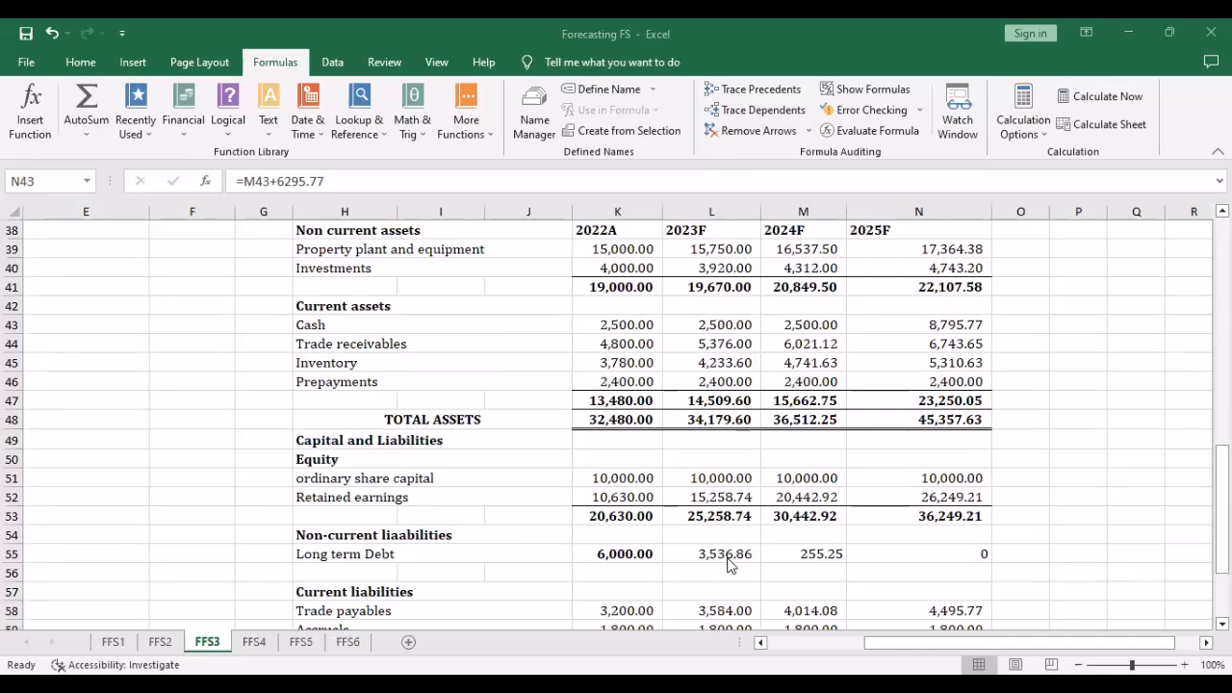
{"action": "left_click", "coordinate": [725, 558]}
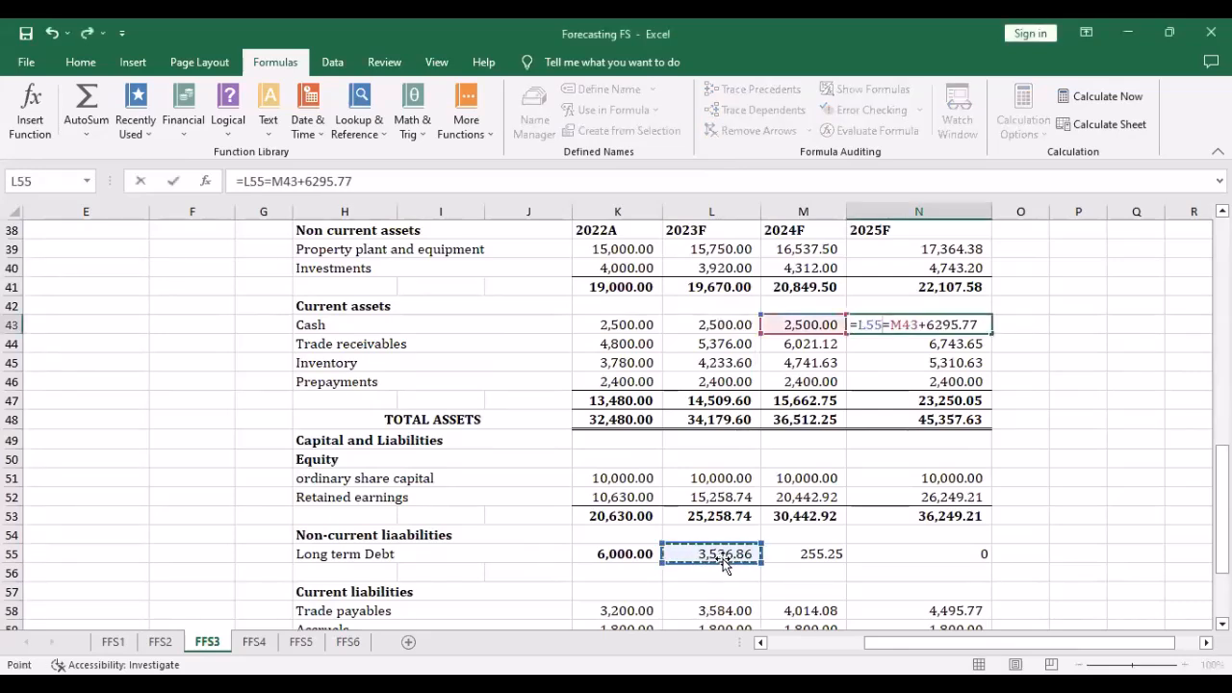
{"action": "key", "text": "Escape"}
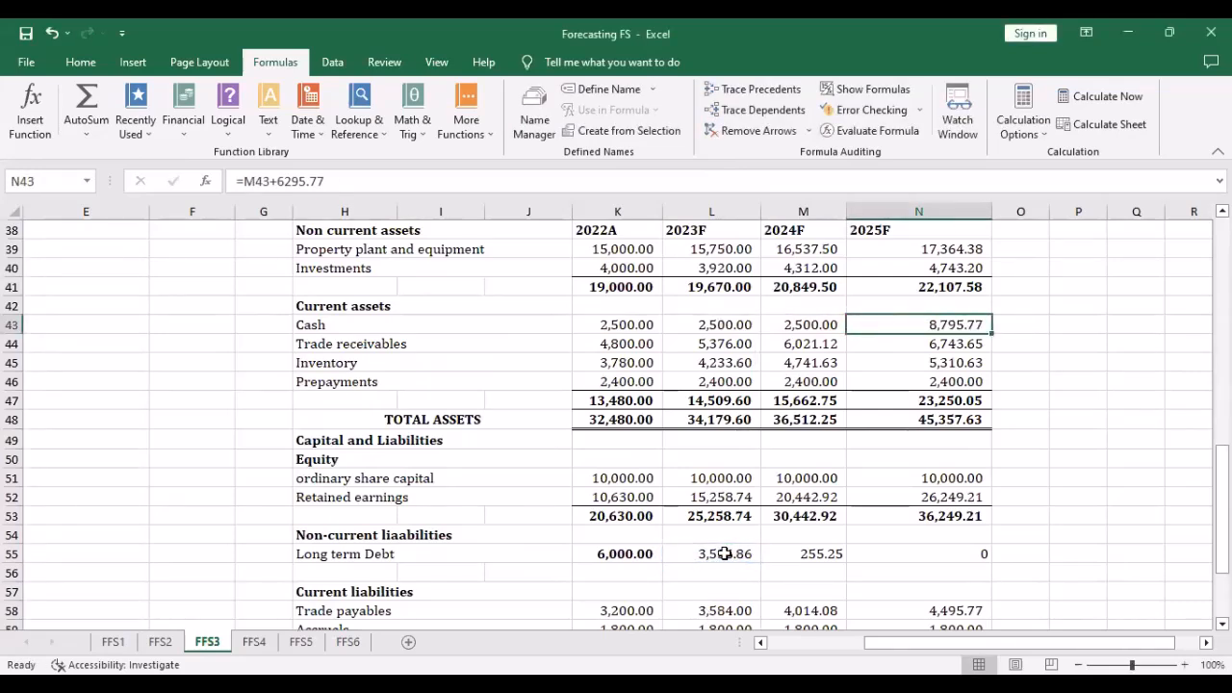
{"action": "left_click", "coordinate": [725, 554]}
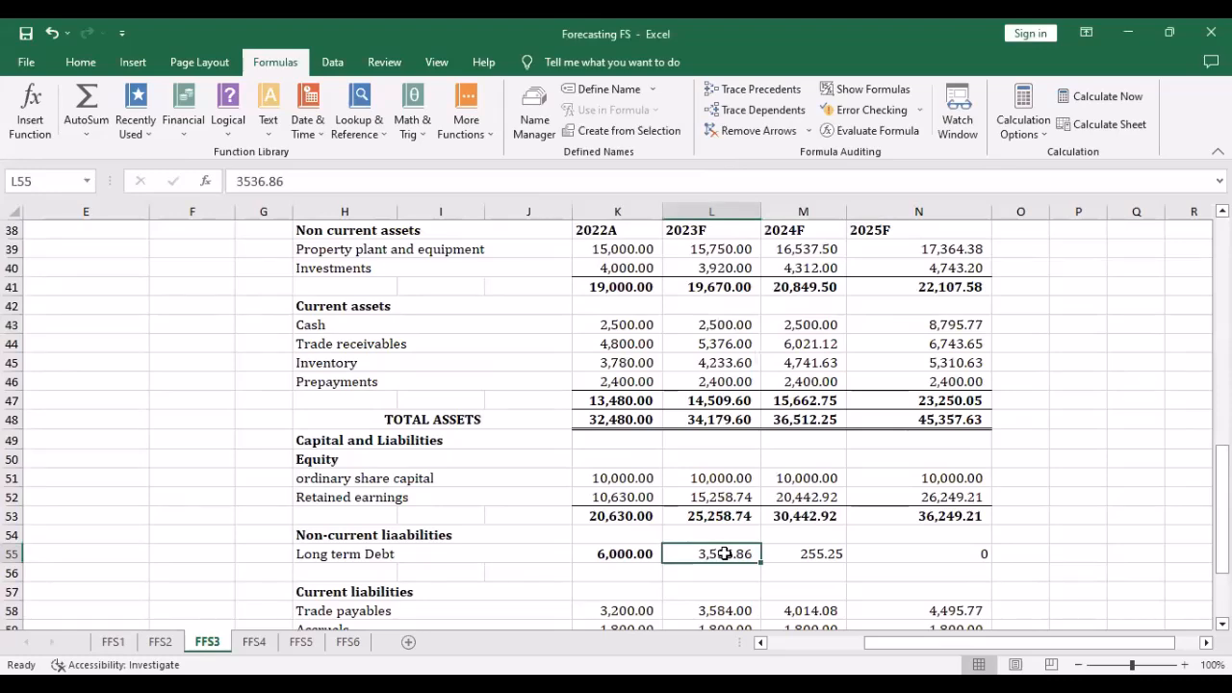
{"action": "scroll", "coordinate": [724, 555], "scroll_direction": "down", "scroll_amount": 5}
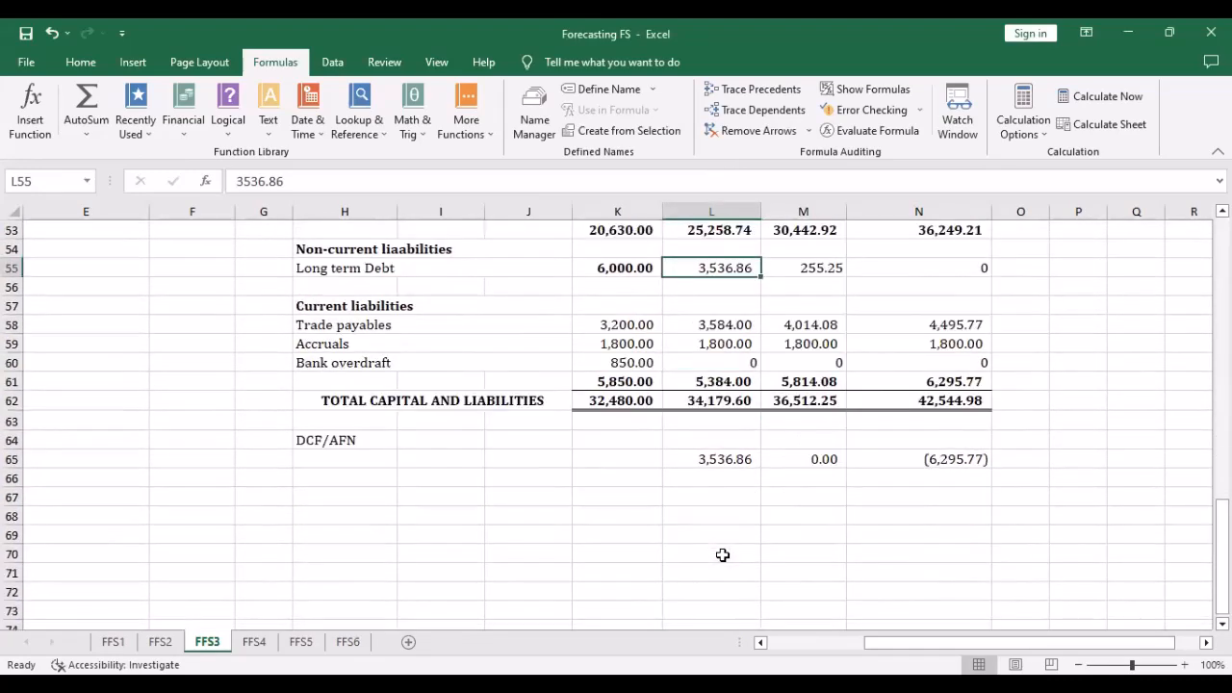
{"action": "scroll", "coordinate": [722, 554], "scroll_direction": "up", "scroll_amount": 3}
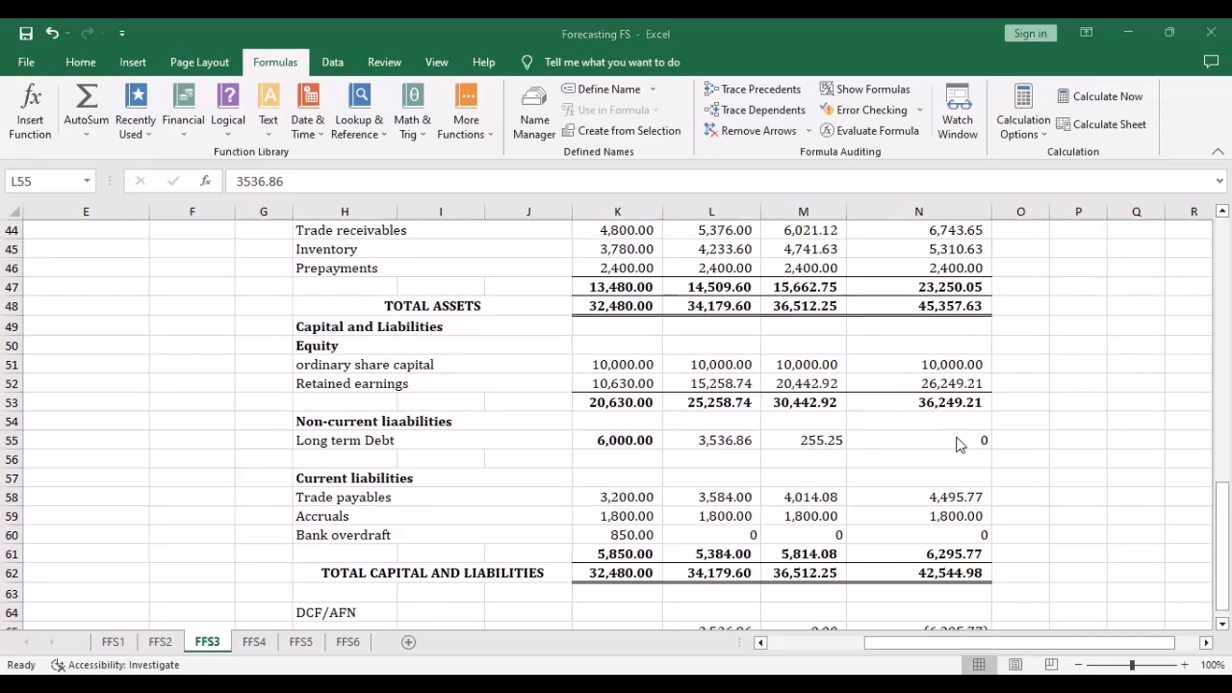
{"action": "key", "text": "F2"}
{"action": "left_click", "coordinate": [939, 399]}
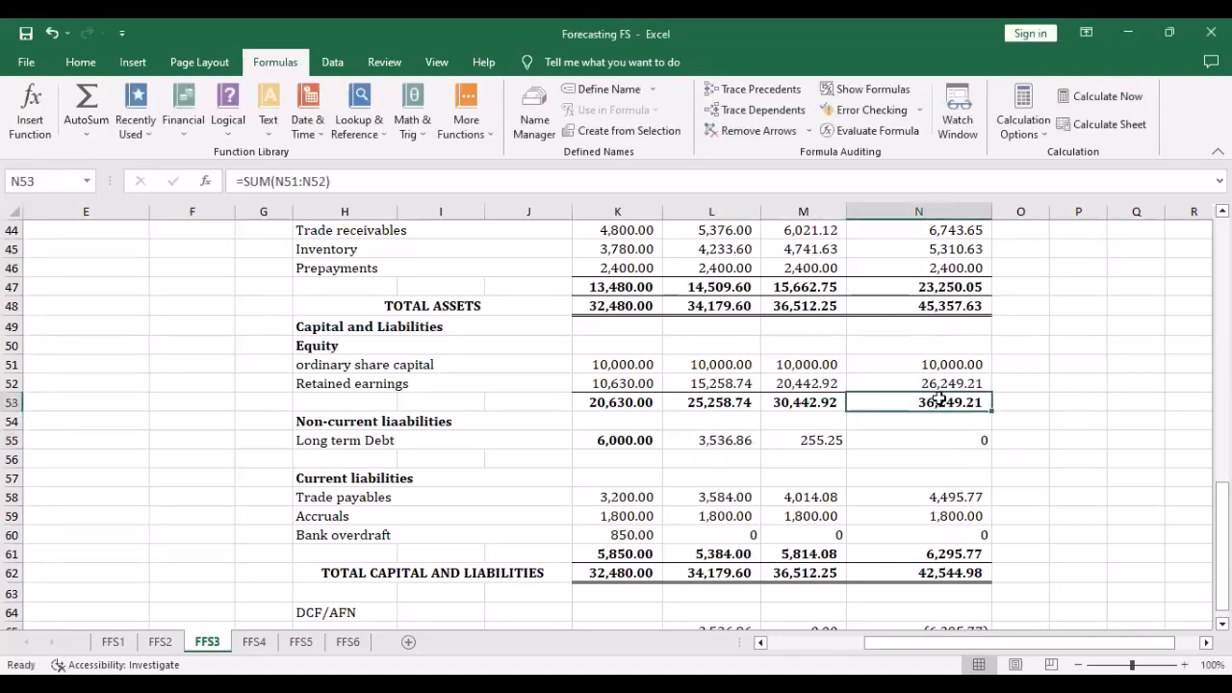
Look over the N Limited exercise on sheet FFS6, including its 2022 statements and the growth assumptions in the additional information
{"action": "left_click", "coordinate": [973, 479]}
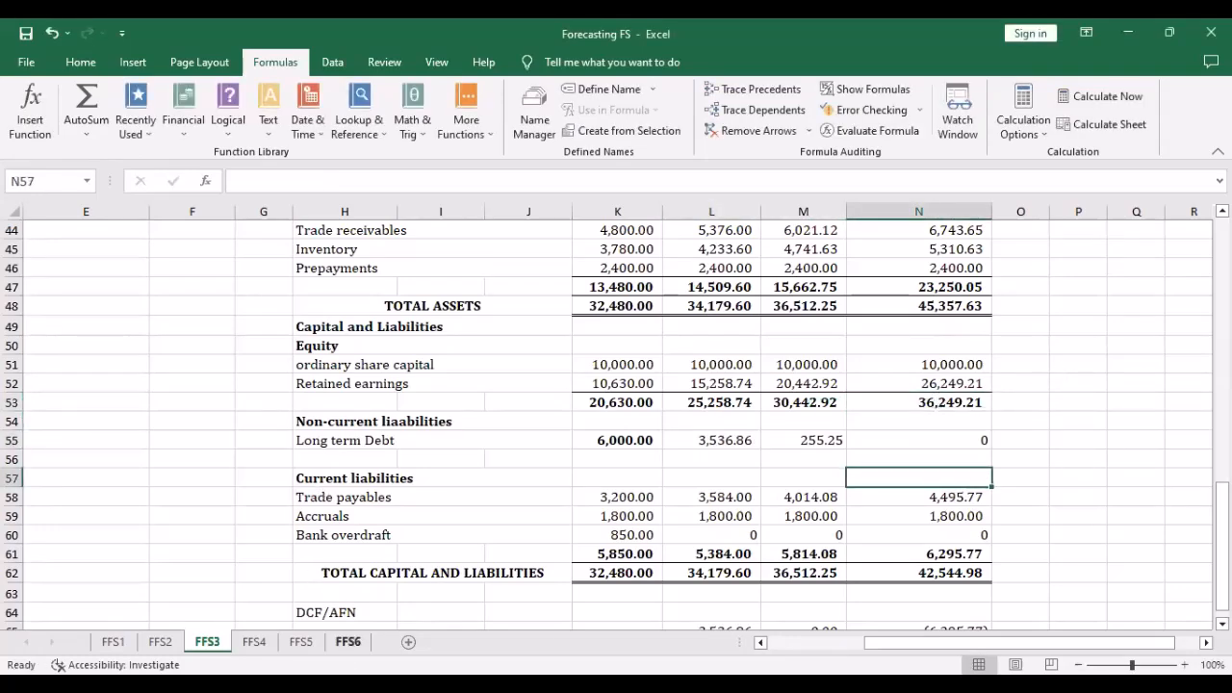
{"action": "left_click", "coordinate": [348, 641]}
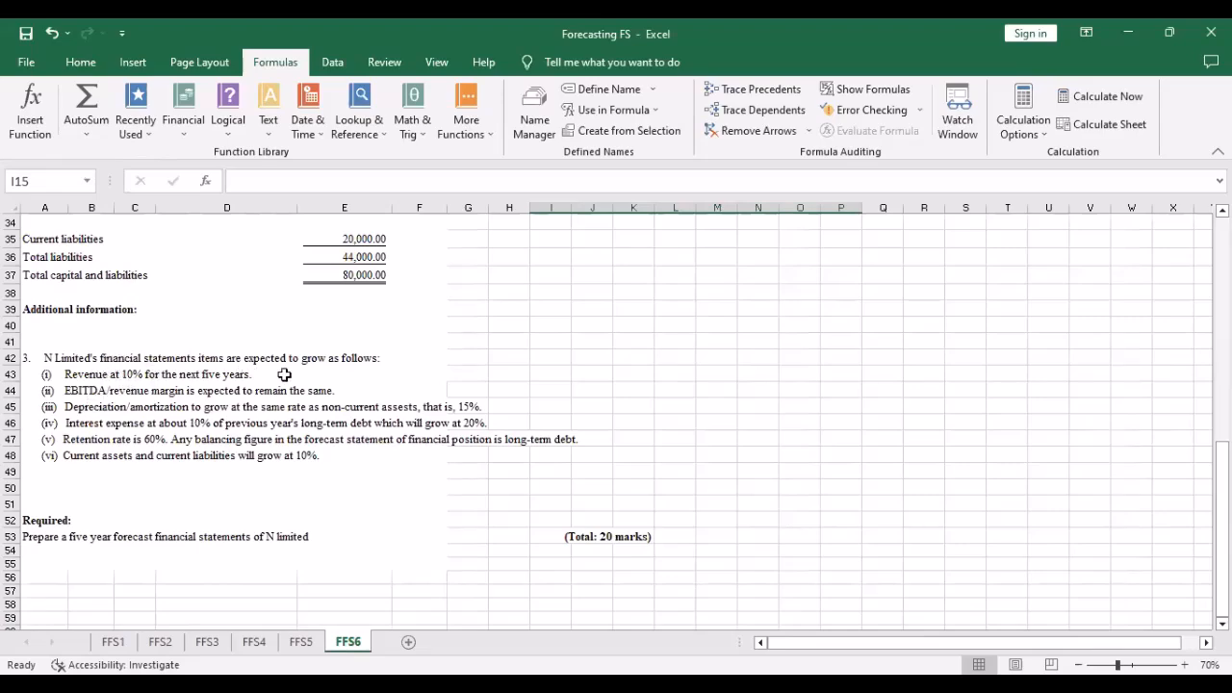
{"action": "scroll", "coordinate": [46, 294], "scroll_direction": "up", "scroll_amount": 4}
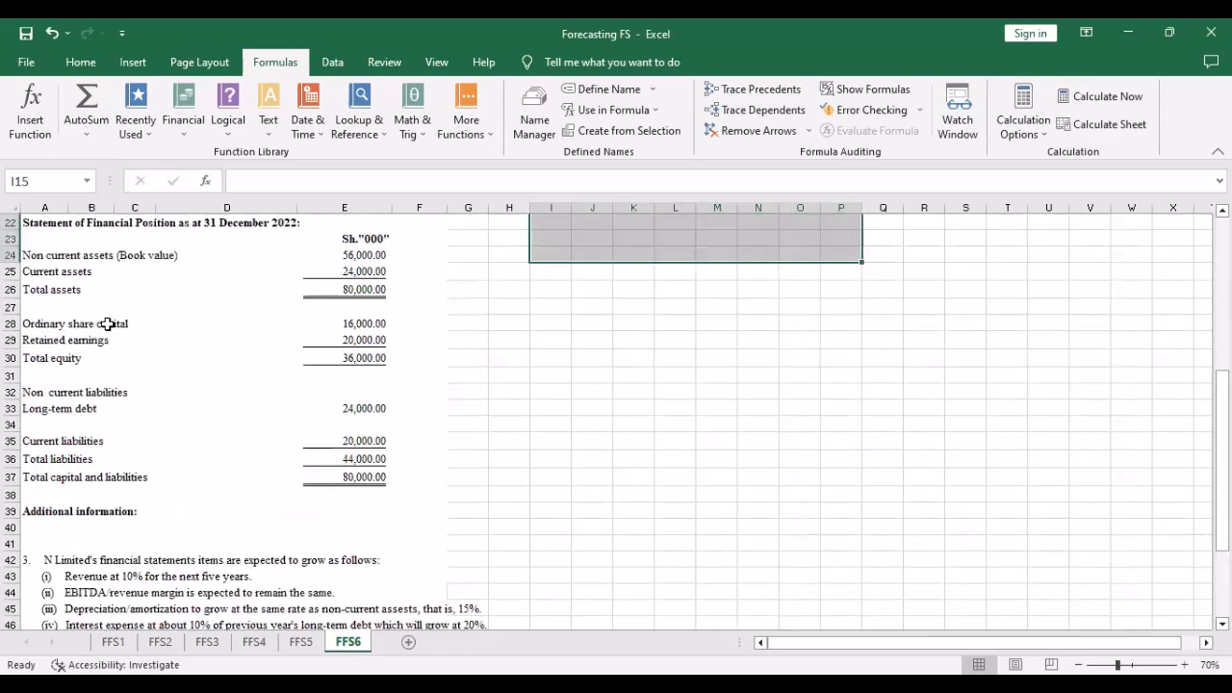
{"action": "scroll", "coordinate": [108, 323], "scroll_direction": "up", "scroll_amount": 2}
{"action": "left_click", "coordinate": [508, 439]}
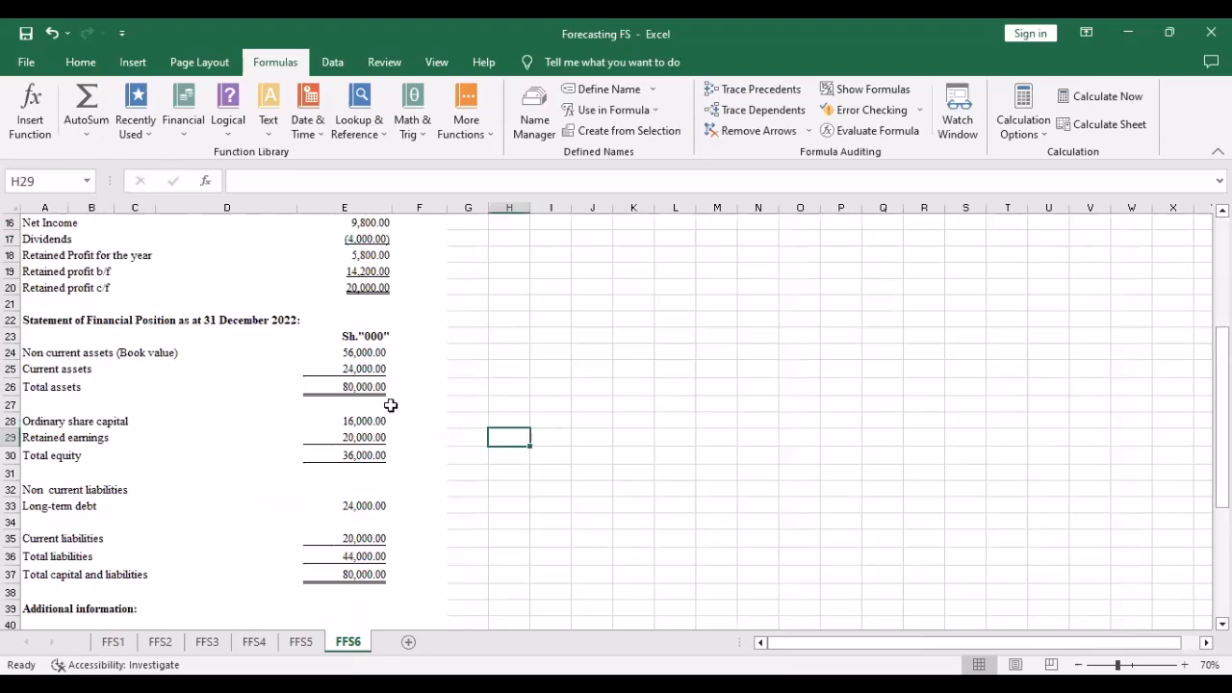
{"action": "scroll", "coordinate": [391, 406], "scroll_direction": "up", "scroll_amount": 5}
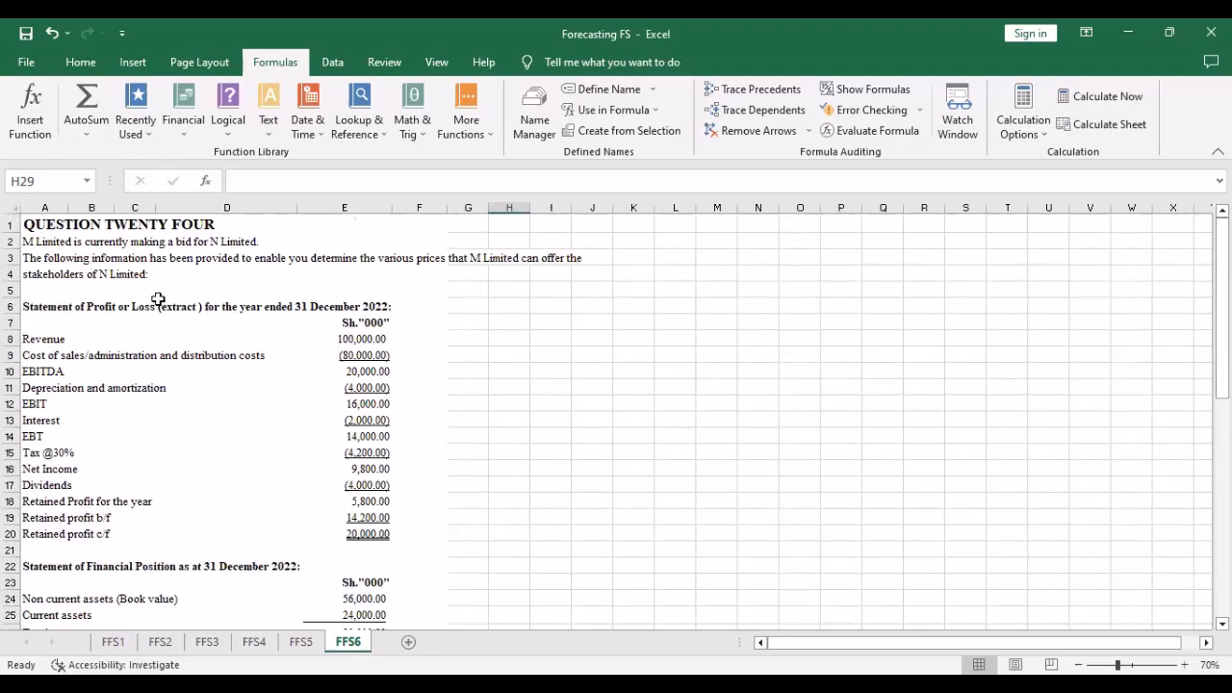
{"action": "scroll", "coordinate": [162, 302], "scroll_direction": "down", "scroll_amount": 8}
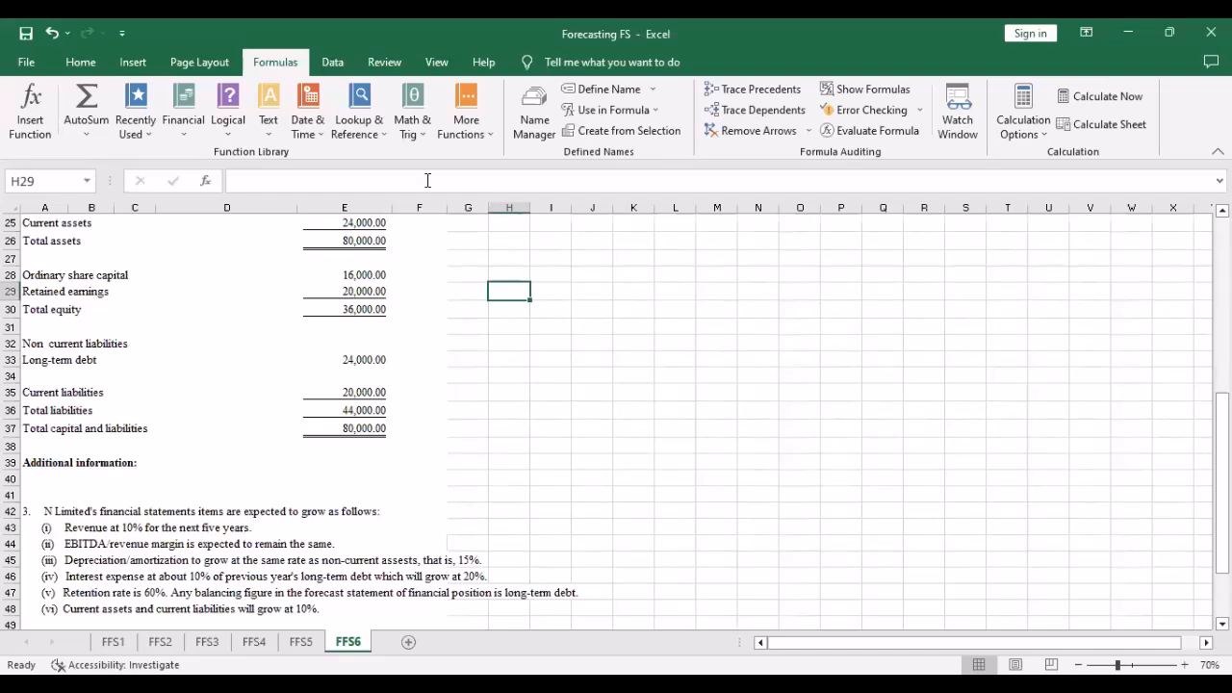
{"action": "key", "text": "alt+Tab"}
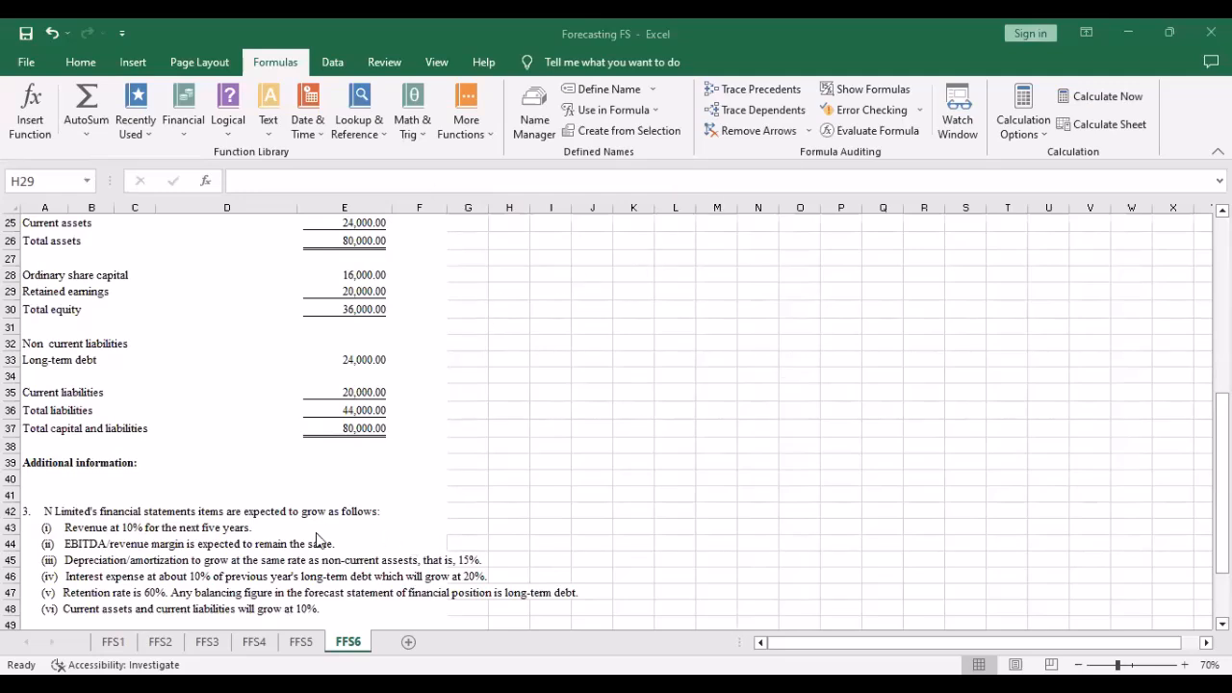
Return to sheet FFS3 and compare the 2025F total assets with total capital and liabilities in the Forecast SOFP
{"action": "left_click", "coordinate": [254, 642]}
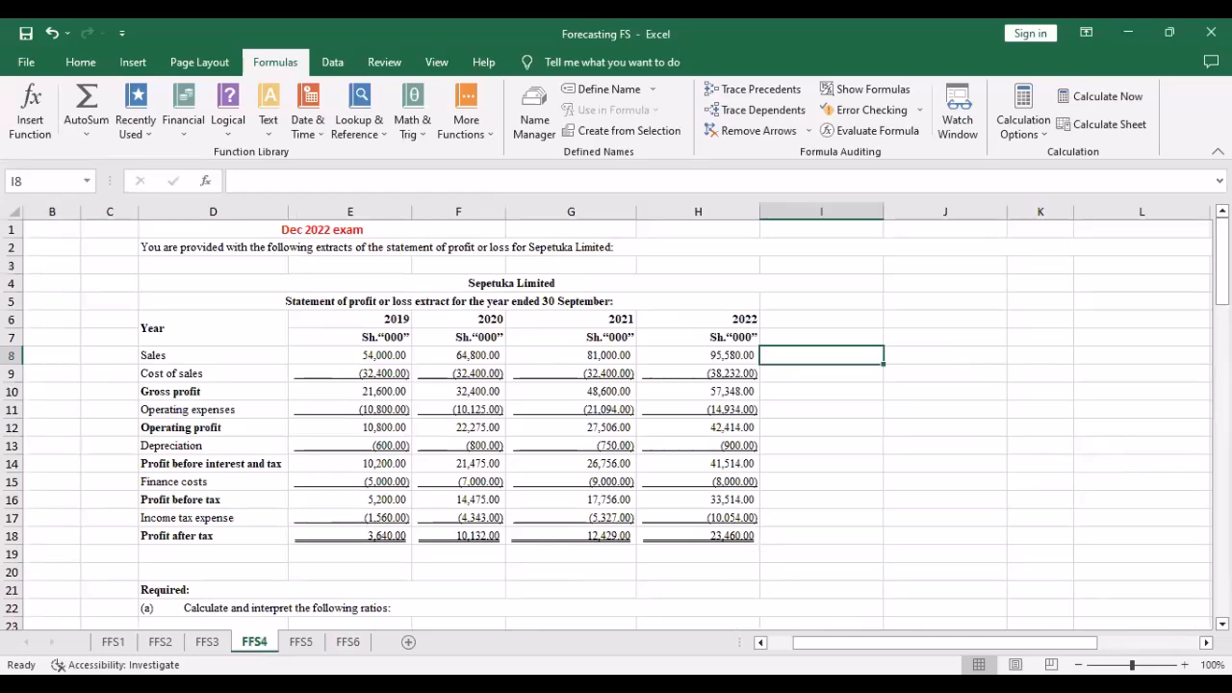
{"action": "left_click", "coordinate": [207, 642]}
{"action": "scroll", "coordinate": [645, 404], "scroll_direction": "up", "scroll_amount": 1}
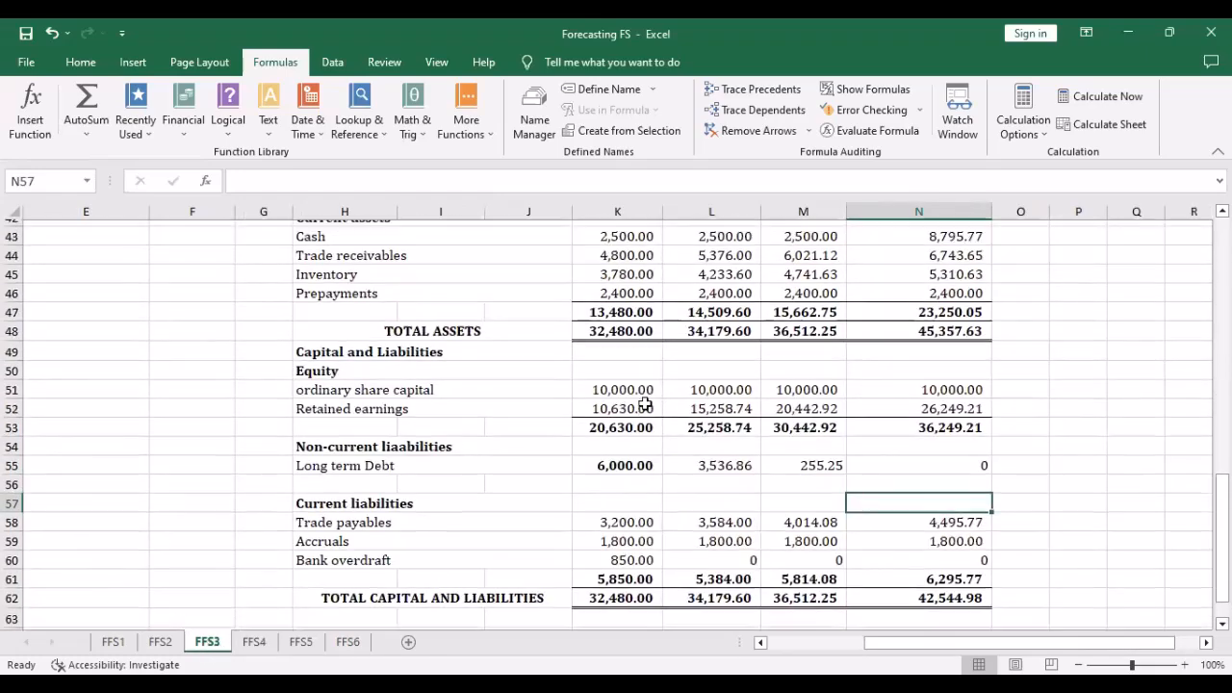
{"action": "scroll", "coordinate": [645, 404], "scroll_direction": "up", "scroll_amount": 3}
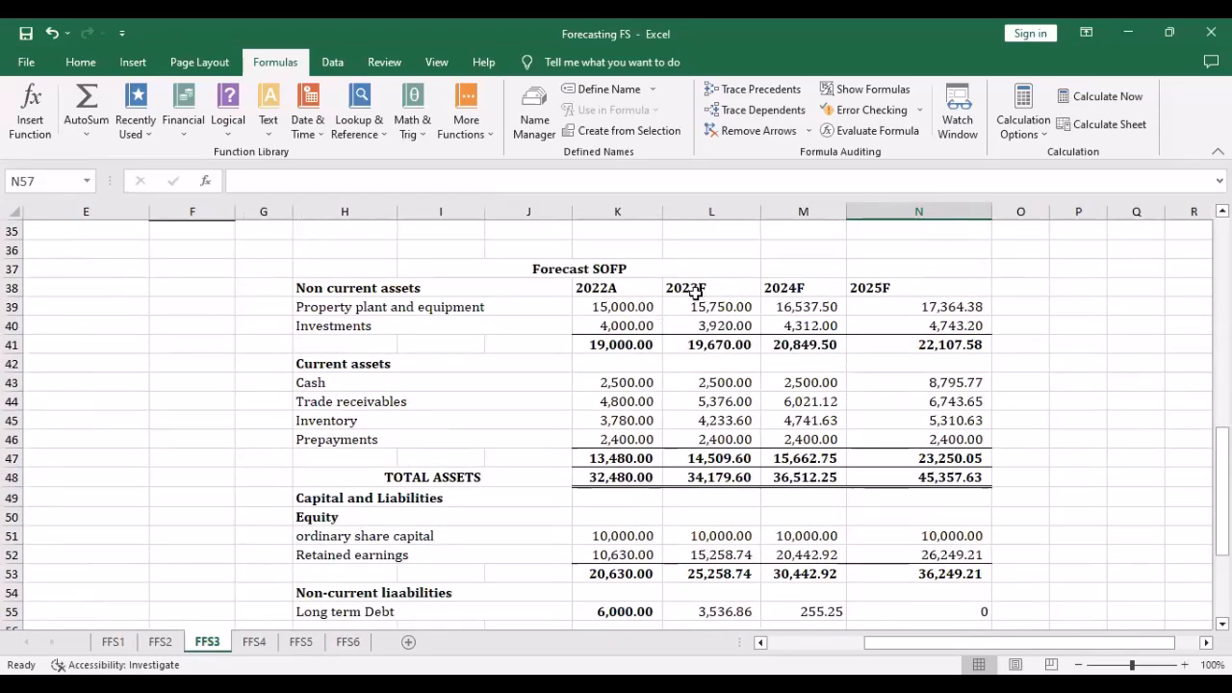
{"action": "left_click", "coordinate": [584, 65]}
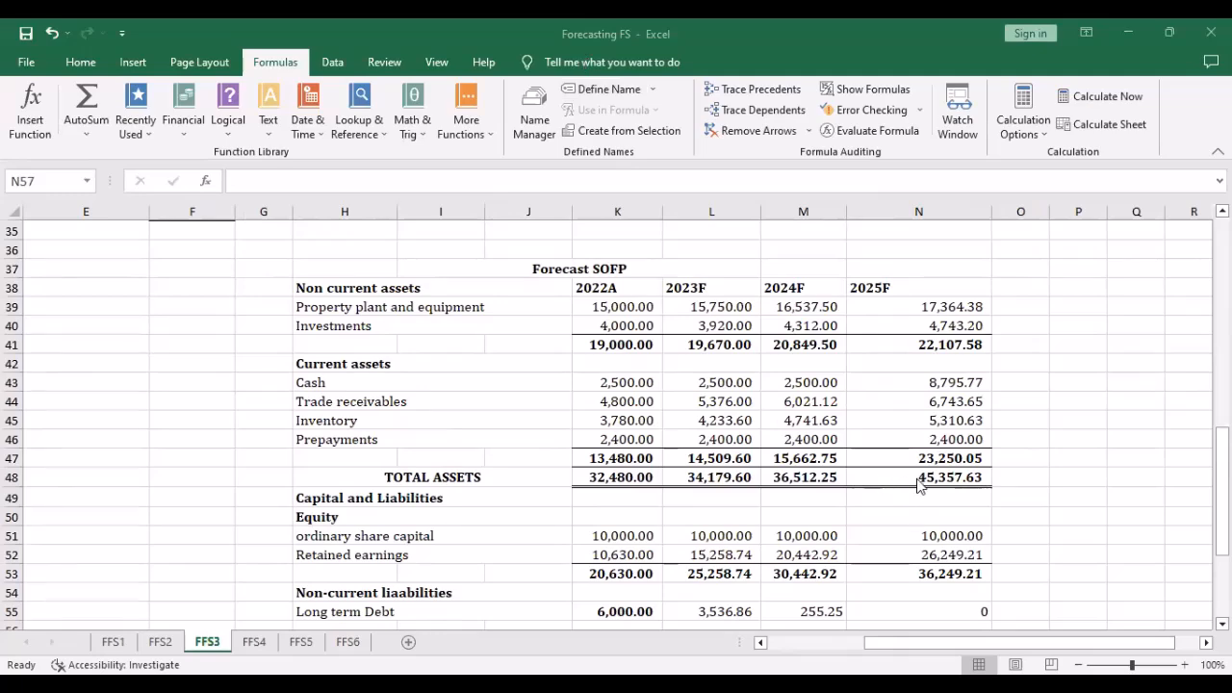
{"action": "scroll", "coordinate": [934, 486], "scroll_direction": "down", "scroll_amount": 3}
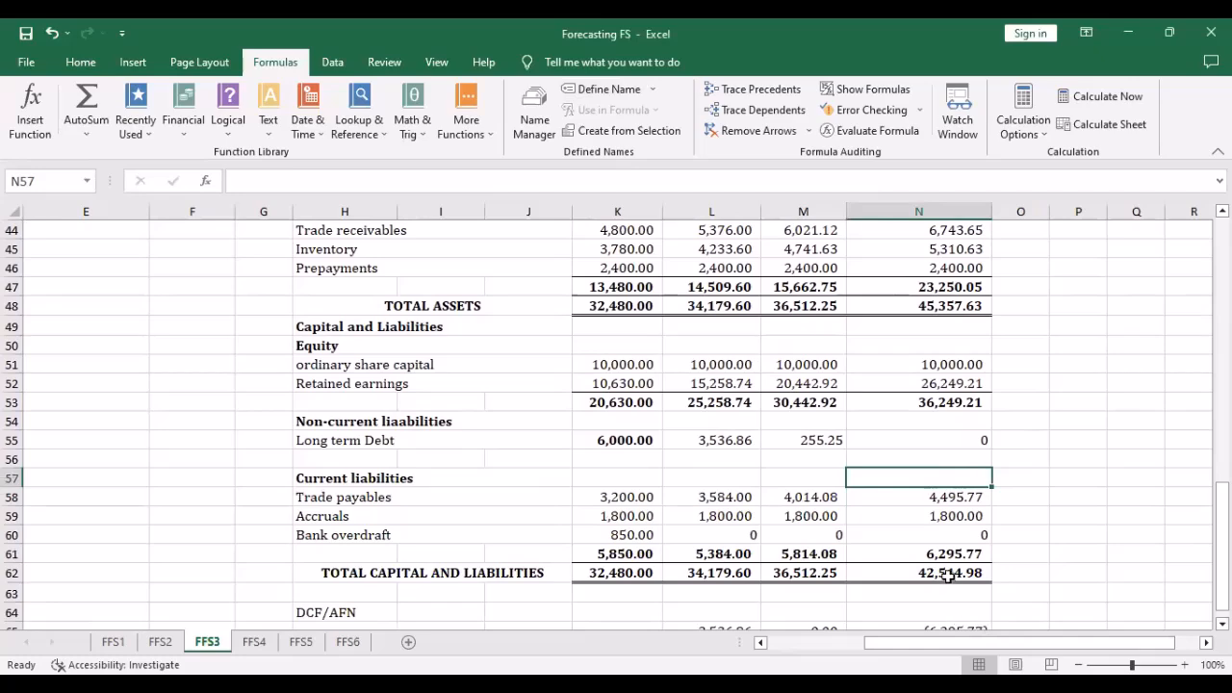
{"action": "scroll", "coordinate": [937, 502], "scroll_direction": "up", "scroll_amount": 3}
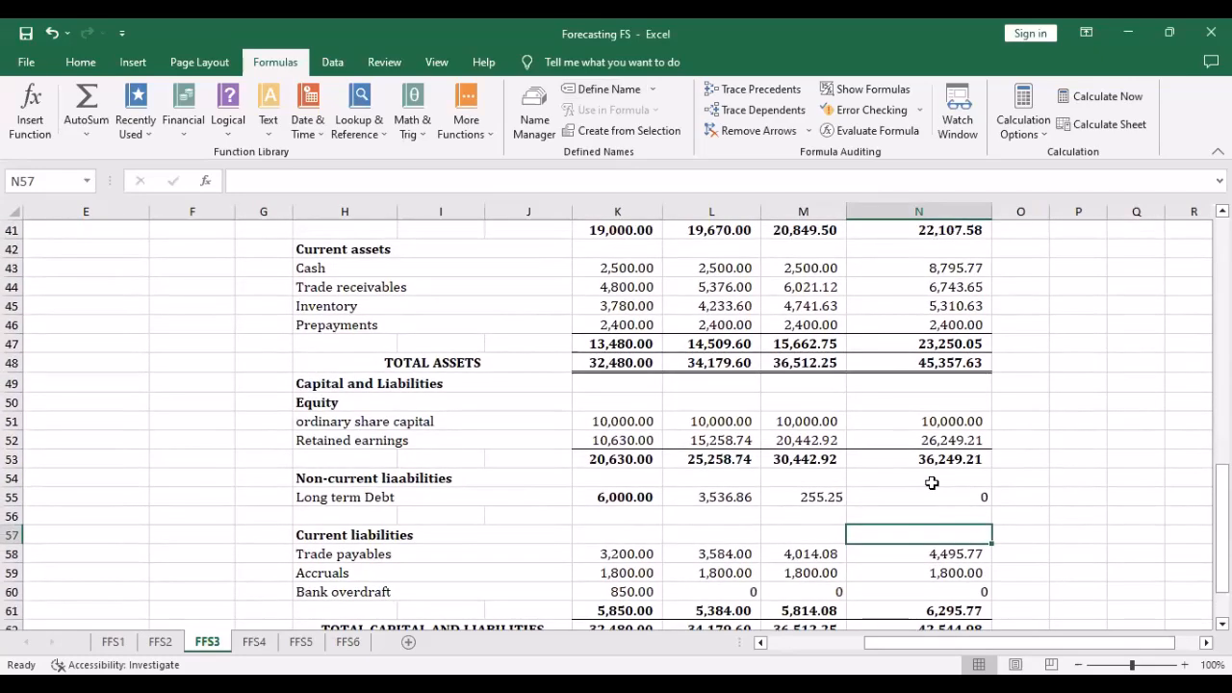
{"action": "scroll", "coordinate": [885, 425], "scroll_direction": "up", "scroll_amount": 1}
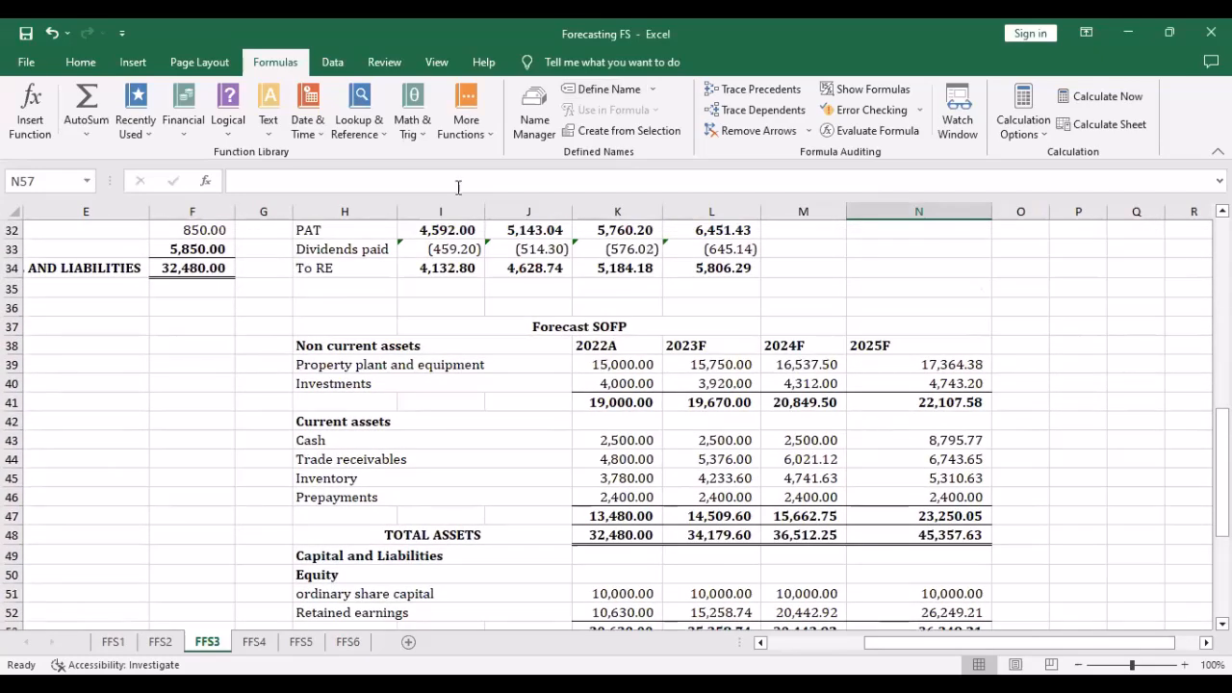
Read Question Twenty Four on sheet FFS6, covering N Limited's statements, growth assumptions and the five-year forecast requirement
{"action": "left_click", "coordinate": [348, 641]}
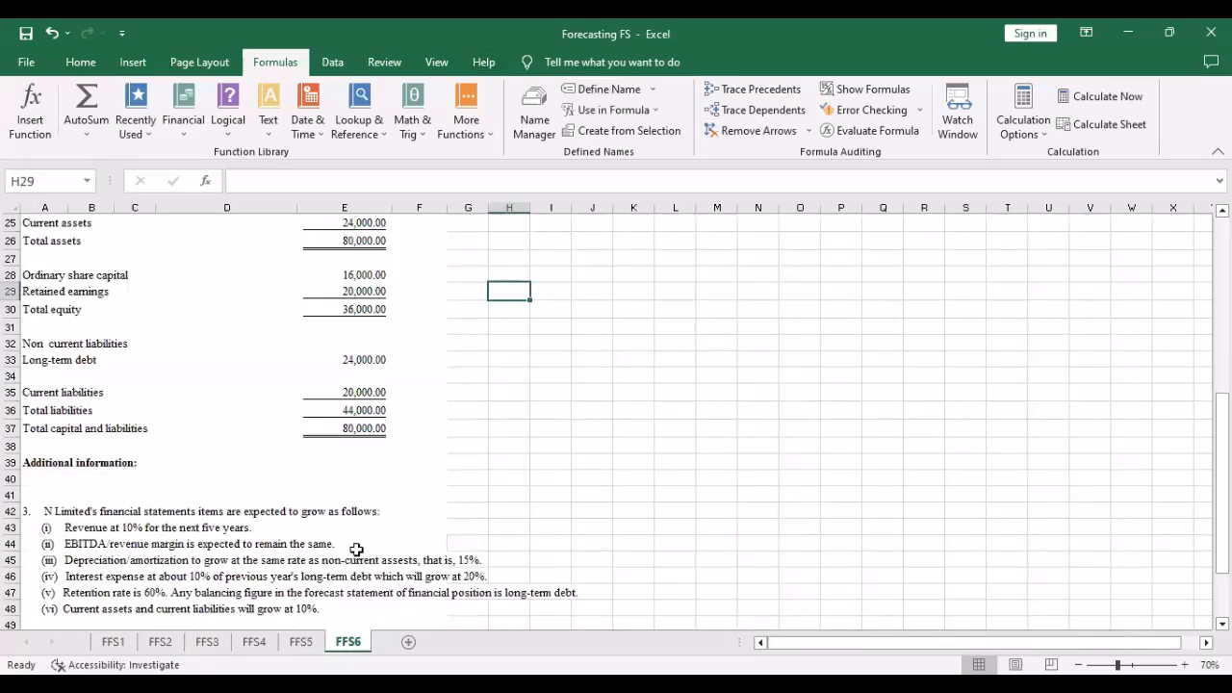
{"action": "scroll", "coordinate": [385, 506], "scroll_direction": "up", "scroll_amount": 3}
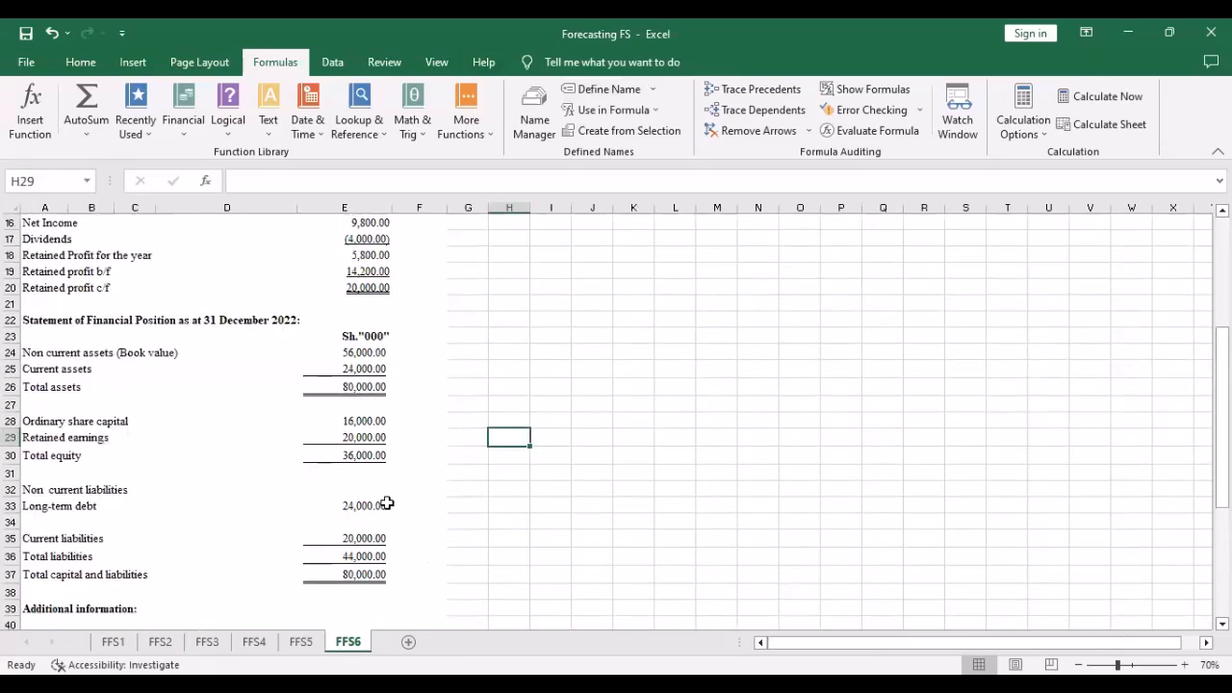
{"action": "scroll", "coordinate": [311, 469], "scroll_direction": "up", "scroll_amount": 5}
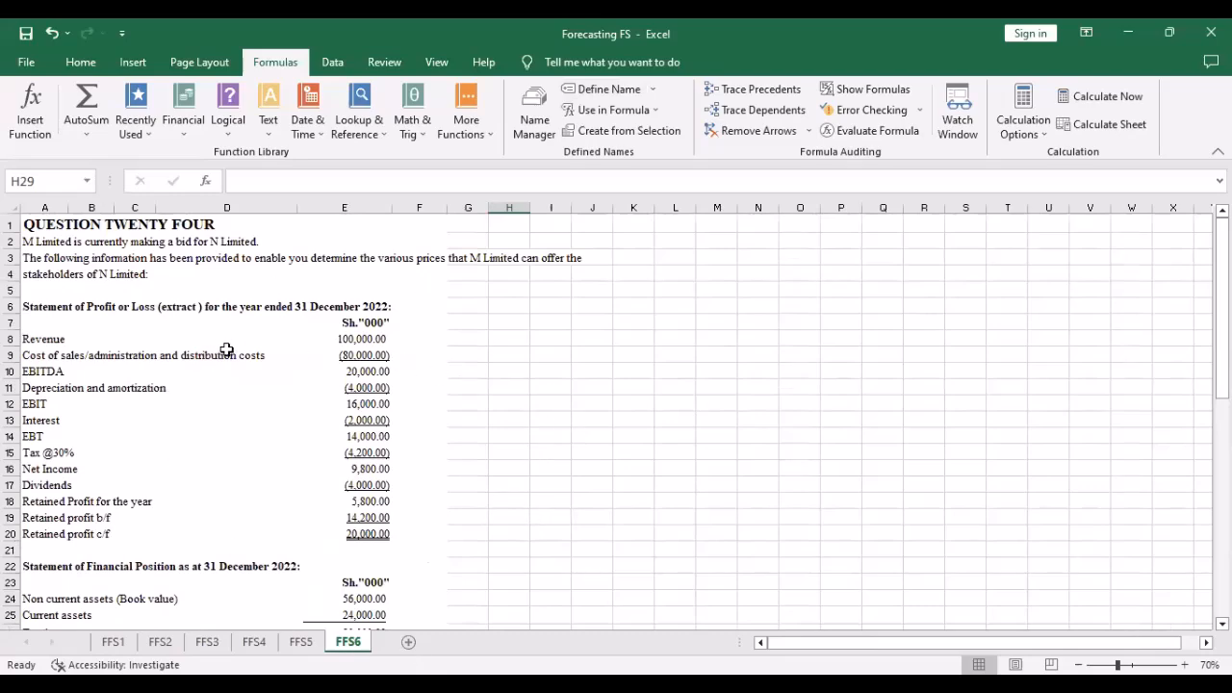
{"action": "scroll", "coordinate": [231, 350], "scroll_direction": "down", "scroll_amount": 5}
{"action": "scroll", "coordinate": [232, 351], "scroll_direction": "down", "scroll_amount": 9}
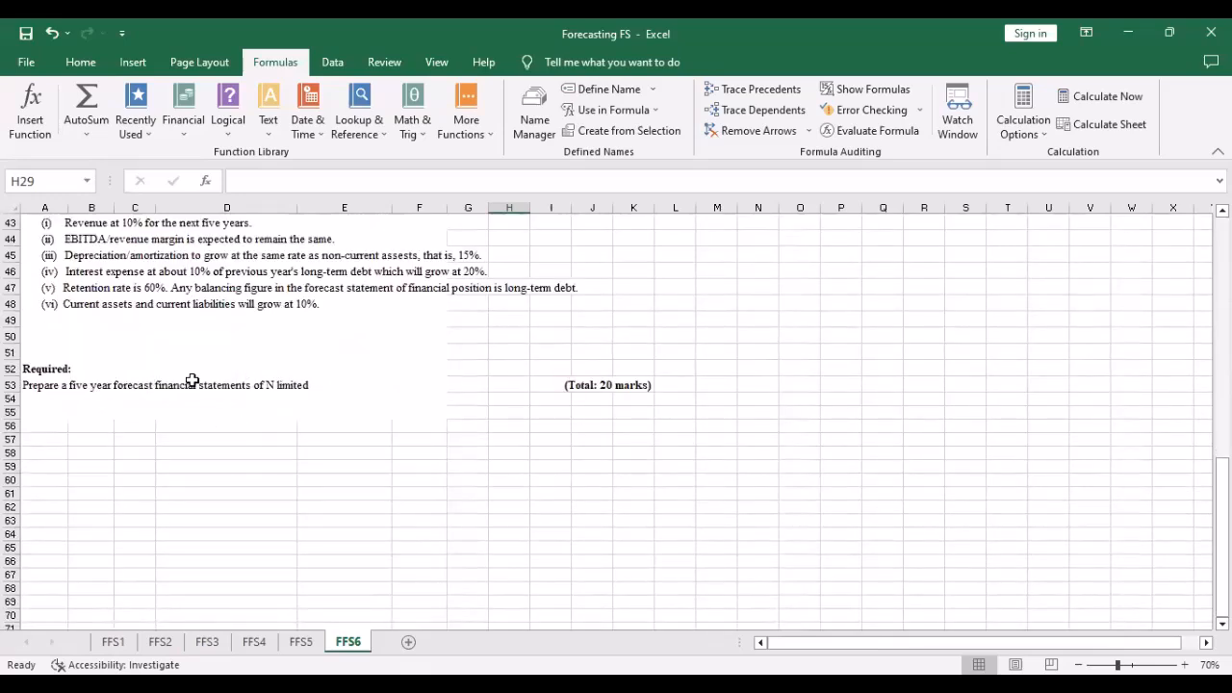
{"action": "scroll", "coordinate": [192, 383], "scroll_direction": "up", "scroll_amount": 2}
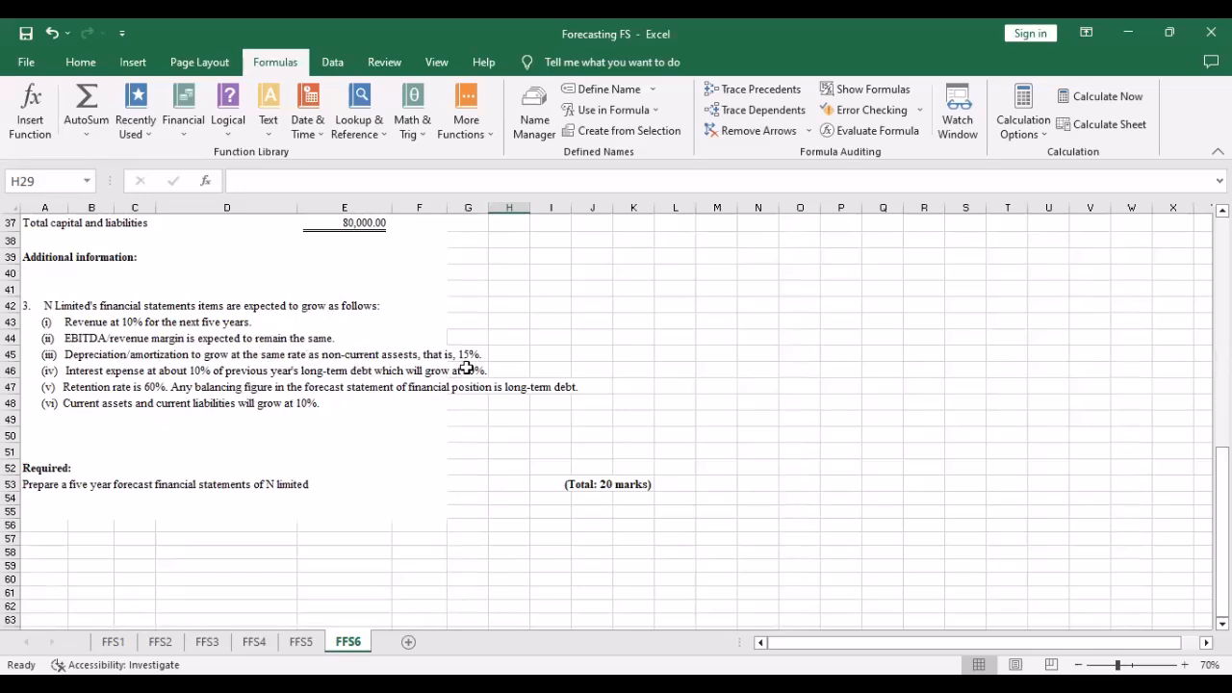
{"action": "scroll", "coordinate": [703, 369], "scroll_direction": "up", "scroll_amount": 1}
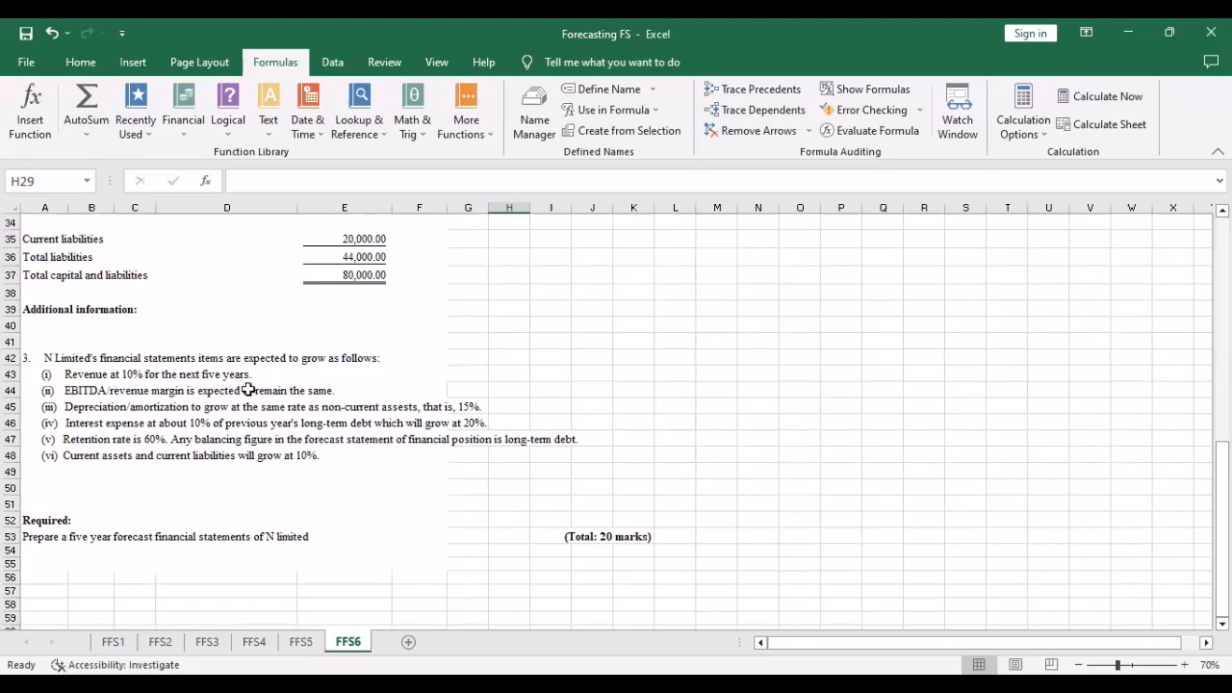
{"action": "scroll", "coordinate": [317, 356], "scroll_direction": "up", "scroll_amount": 3}
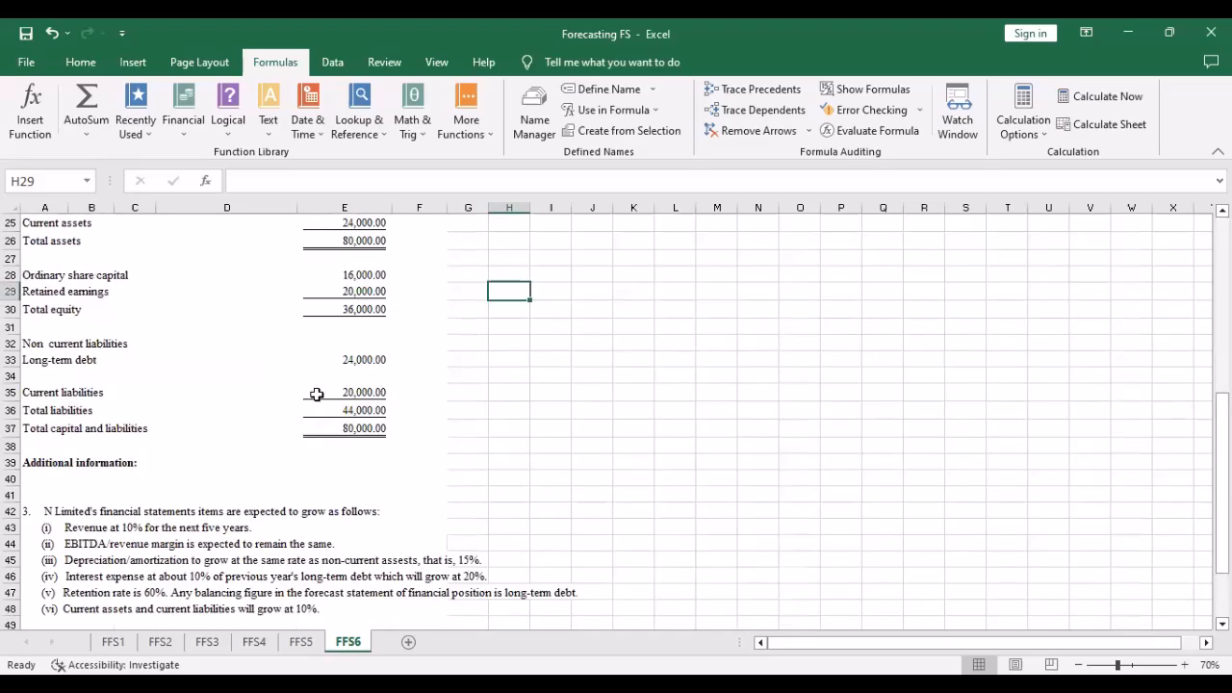
{"action": "scroll", "coordinate": [319, 381], "scroll_direction": "up", "scroll_amount": 6}
{"action": "scroll", "coordinate": [323, 397], "scroll_direction": "up", "scroll_amount": 2}
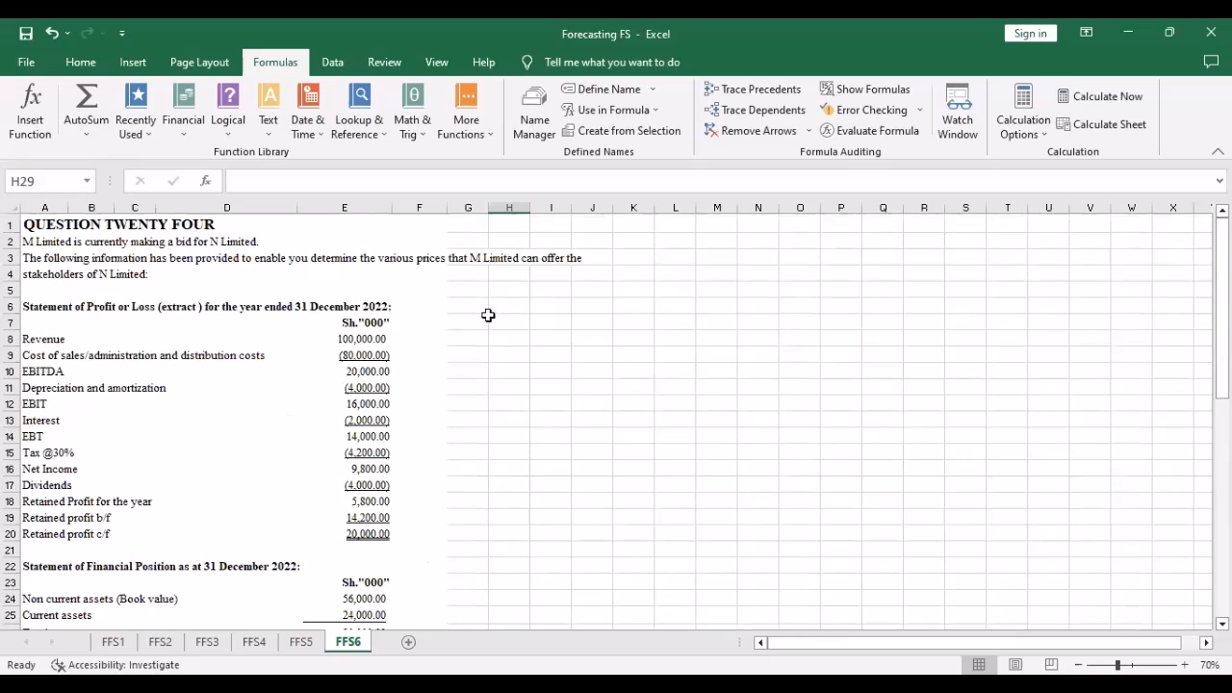
Copy N Limited's 2022 statement figures in E8:E37 and paste them as values only into column K starting at K7
{"action": "left_click", "coordinate": [360, 337]}
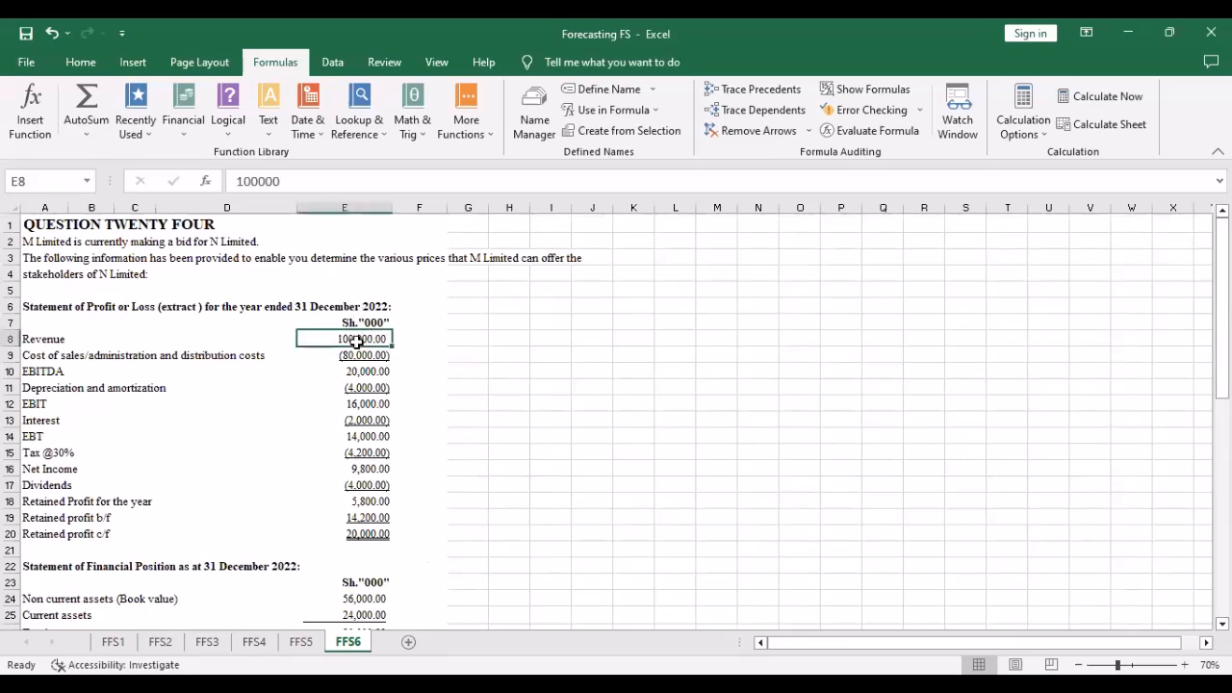
{"action": "left_click_drag", "start_coordinate": [357, 341], "coordinate": [390, 624]}
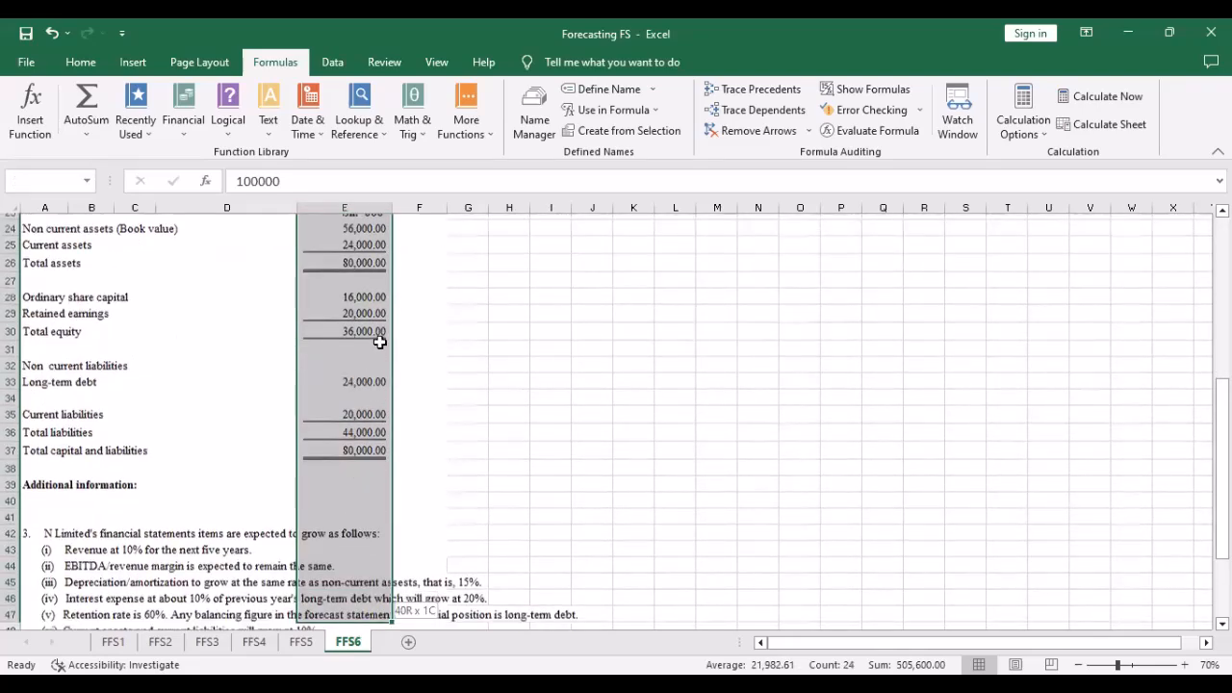
{"action": "scroll", "coordinate": [379, 341], "scroll_direction": "down", "scroll_amount": 2}
{"action": "key", "text": "ctrl+c"}
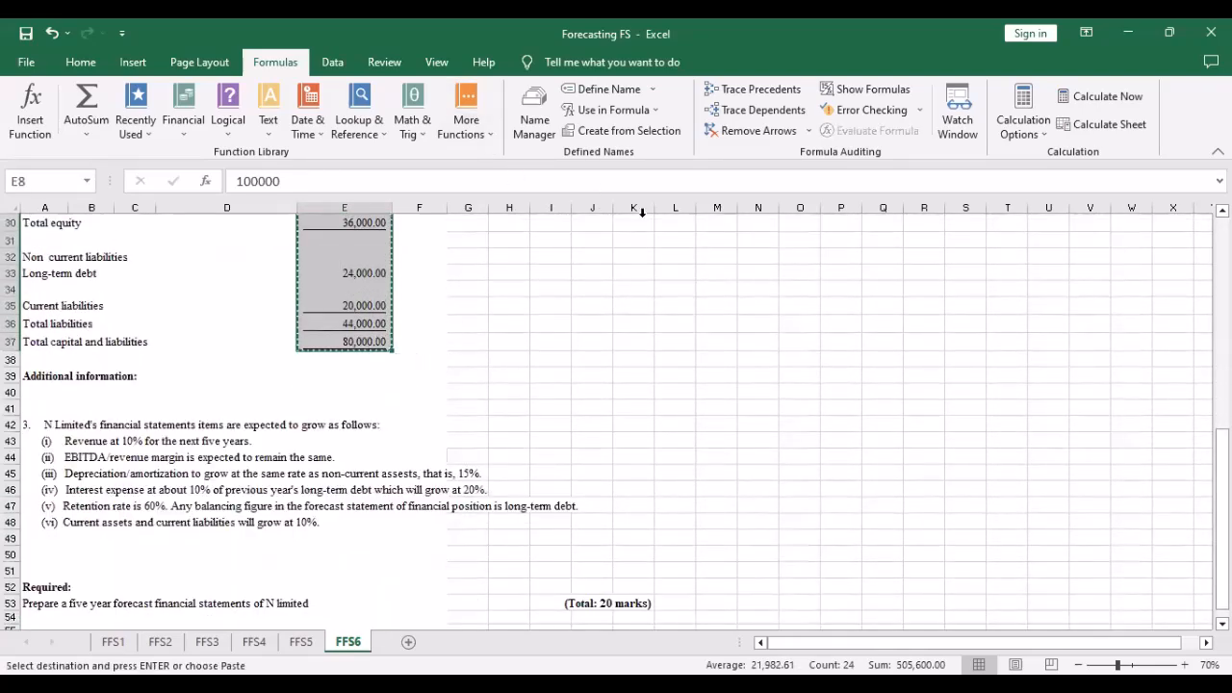
{"action": "scroll", "coordinate": [726, 334], "scroll_direction": "up", "scroll_amount": 10}
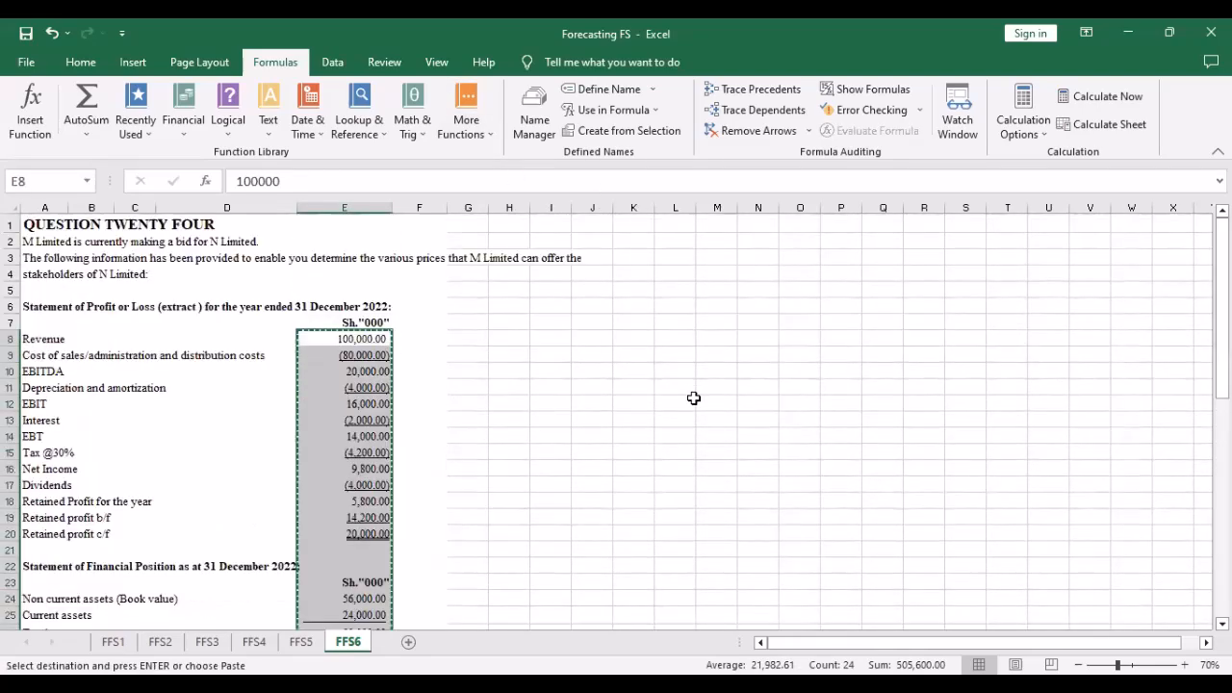
{"action": "left_click", "coordinate": [643, 319]}
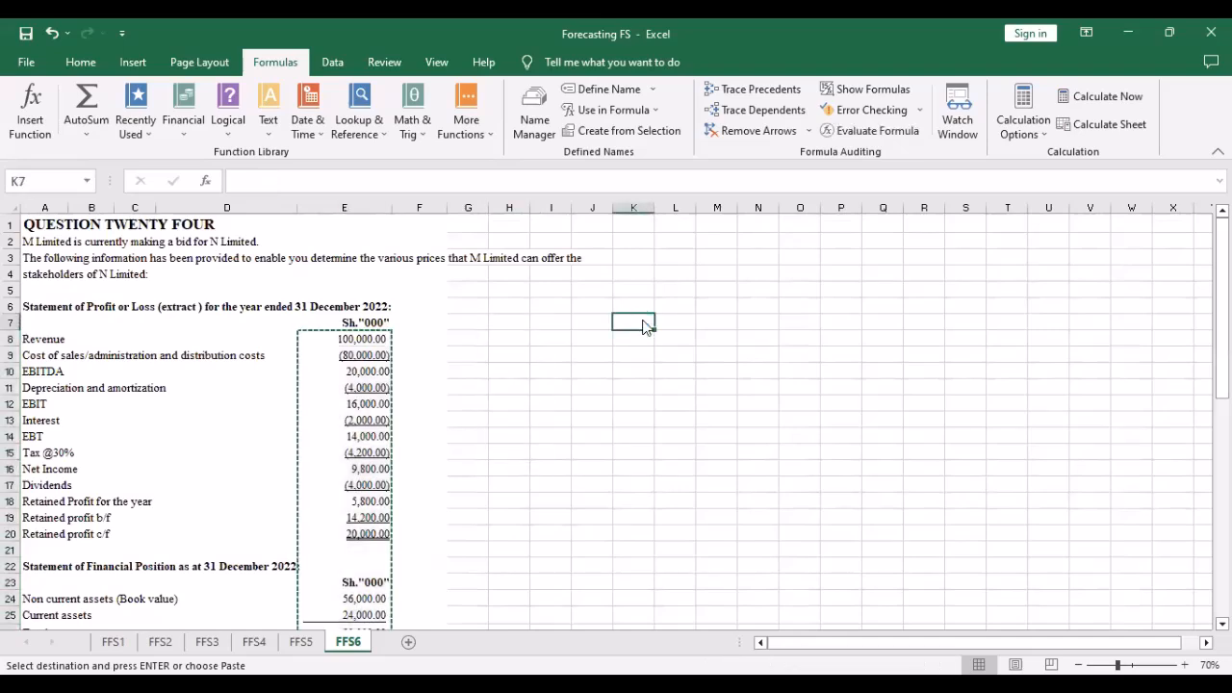
{"action": "key", "text": "ctrl+alt+v"}
{"action": "left_click", "coordinate": [301, 396]}
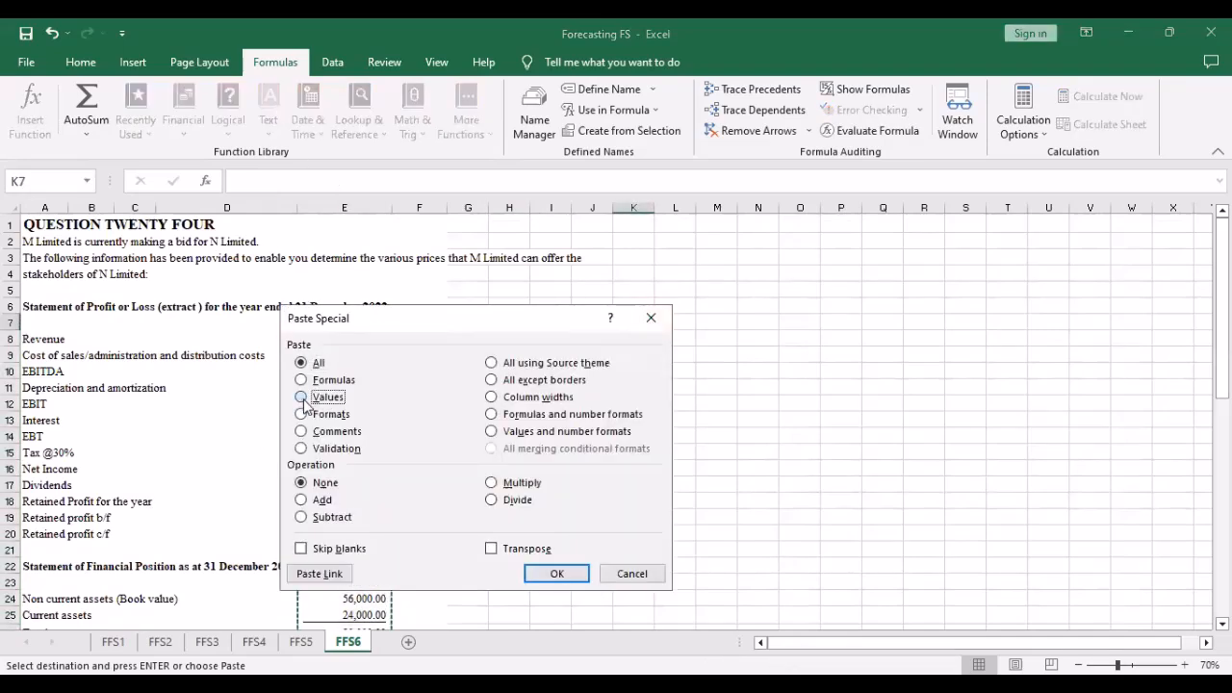
{"action": "left_click", "coordinate": [556, 574]}
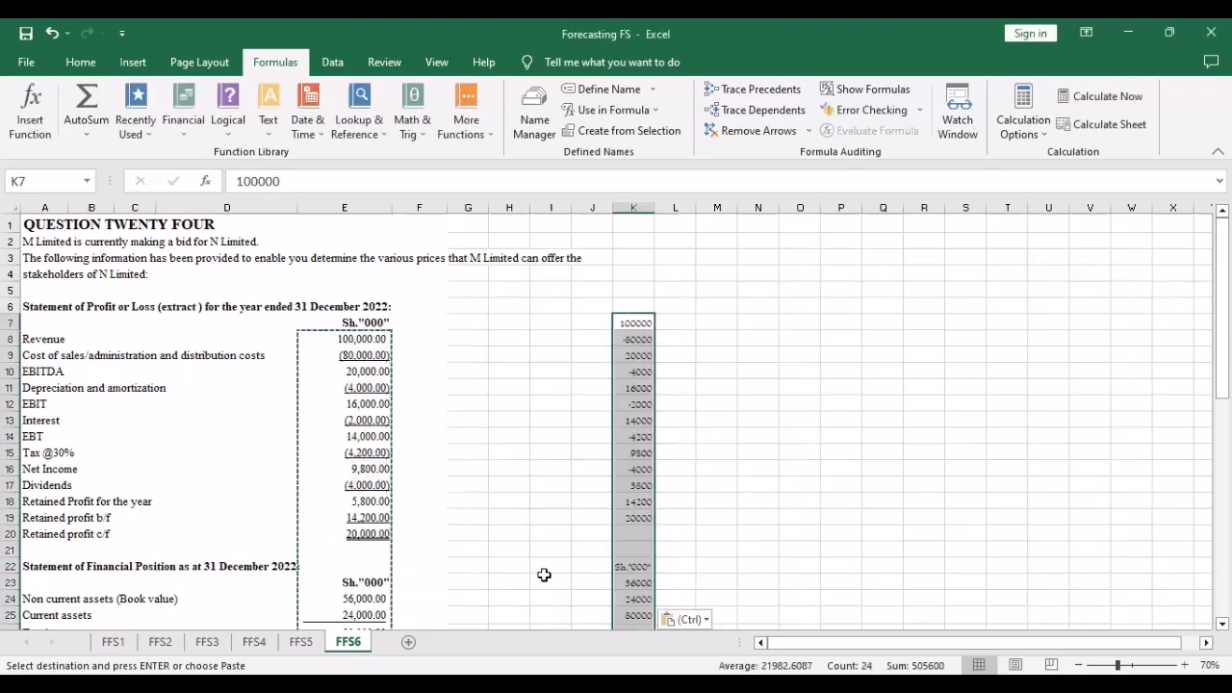
{"action": "double_click", "coordinate": [656, 207]}
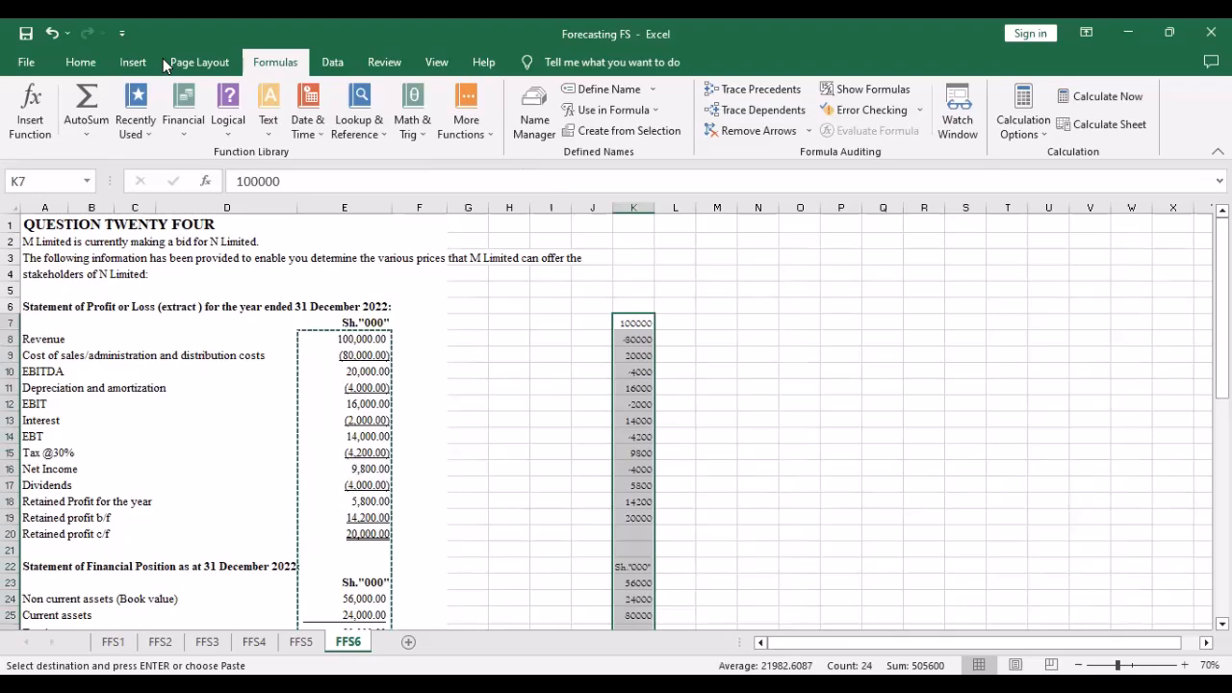
Enlarge the pasted figures in column K to font size 18 and fit the column width to them
{"action": "left_click", "coordinate": [84, 61]}
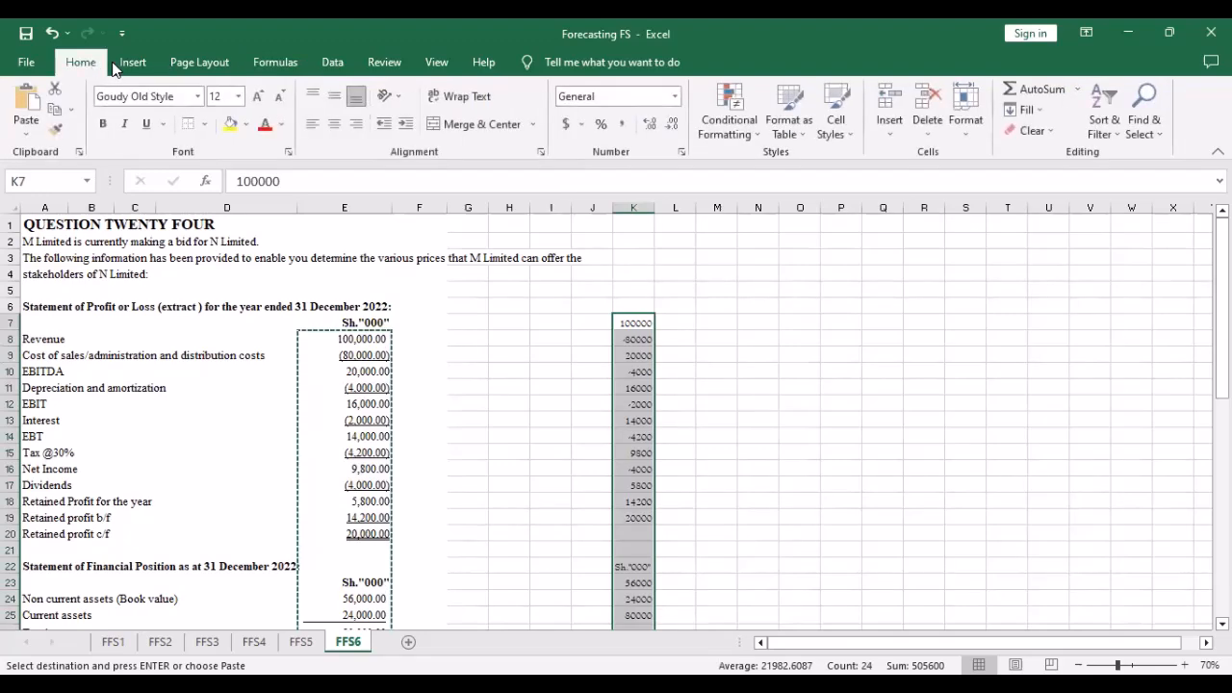
{"action": "key", "text": "Escape"}
{"action": "left_click", "coordinate": [261, 93]}
{"action": "left_click", "coordinate": [261, 93]}
{"action": "left_click", "coordinate": [261, 93]}
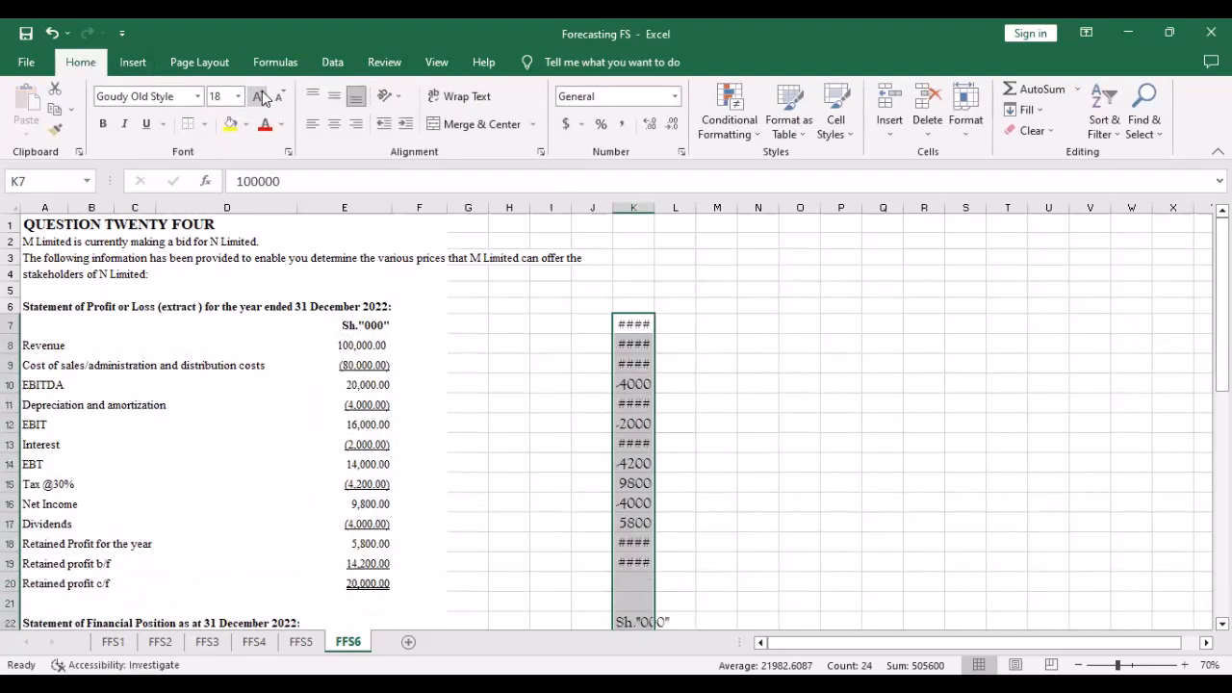
{"action": "double_click", "coordinate": [656, 208]}
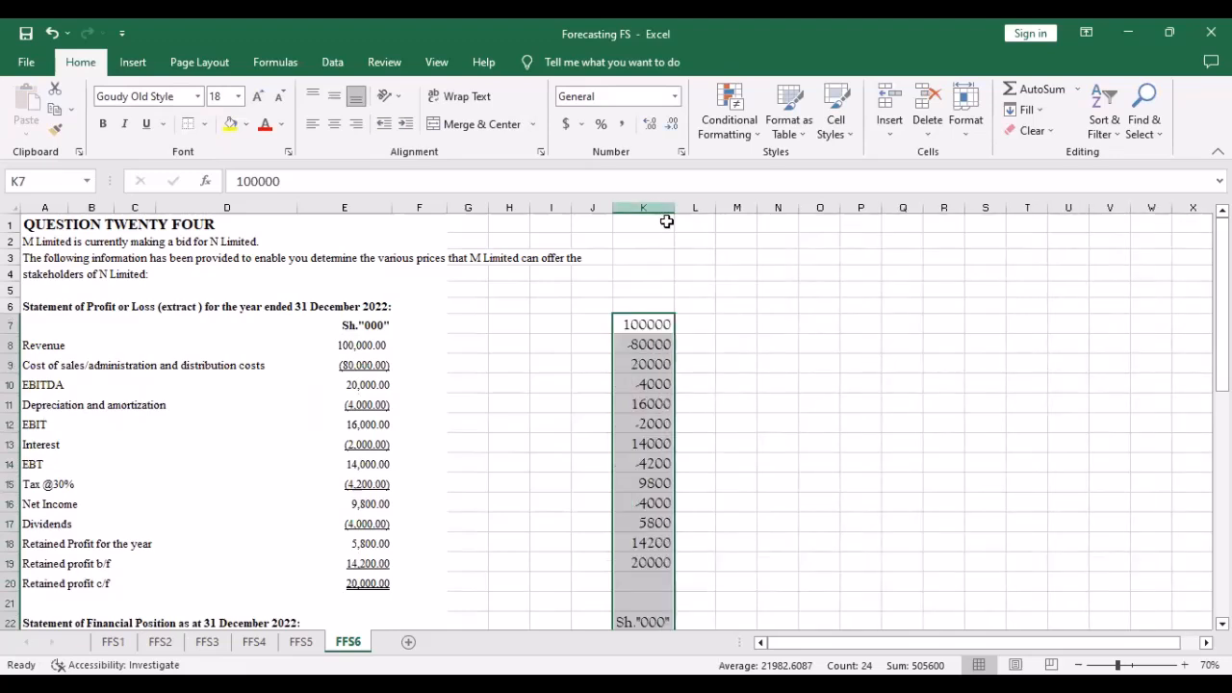
{"action": "left_click", "coordinate": [806, 407]}
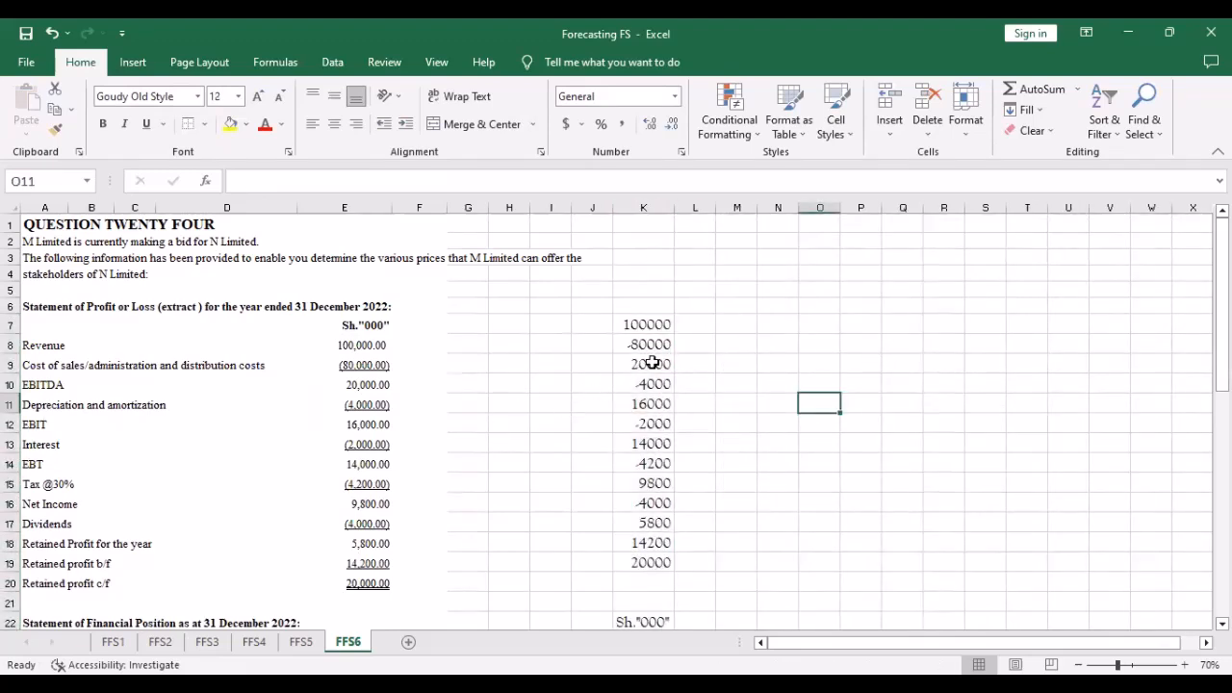
Copy the line-item labels in A8:A37 to J7 using Paste Special with All, and fit column J's width to the text
{"action": "left_click_drag", "start_coordinate": [49, 341], "coordinate": [48, 635]}
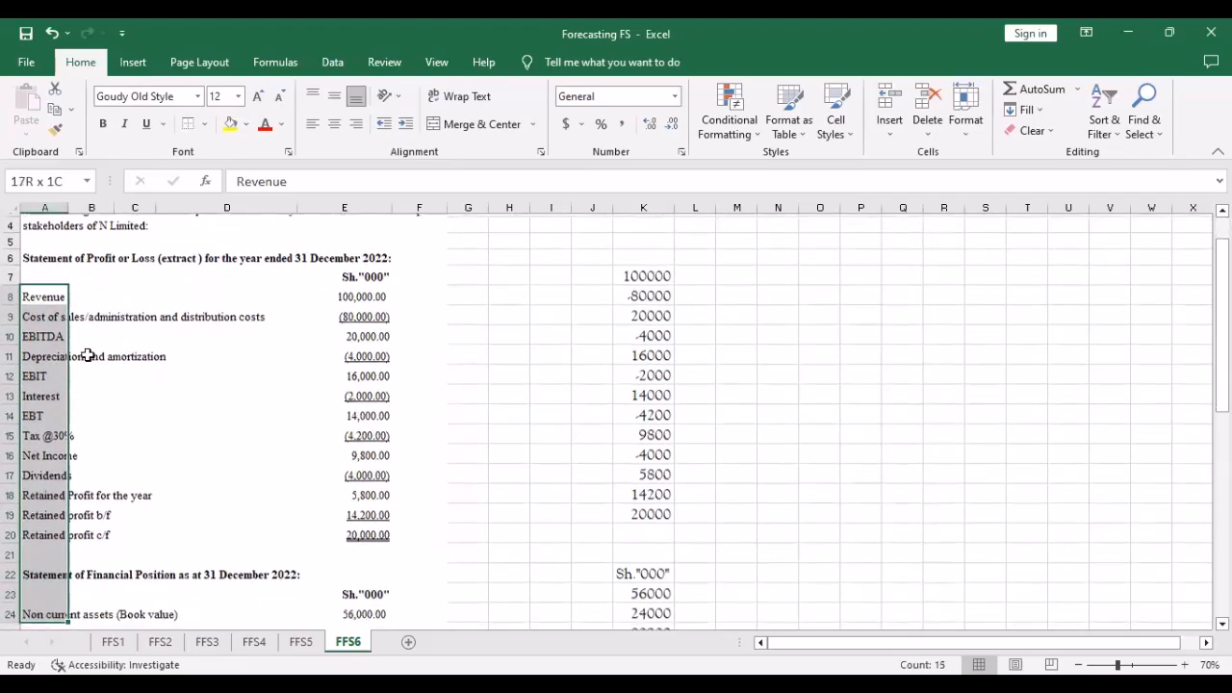
{"action": "scroll", "coordinate": [59, 340], "scroll_direction": "down", "scroll_amount": 9}
{"action": "left_click", "coordinate": [59, 340], "text": "shift"}
{"action": "key", "text": "ctrl+c"}
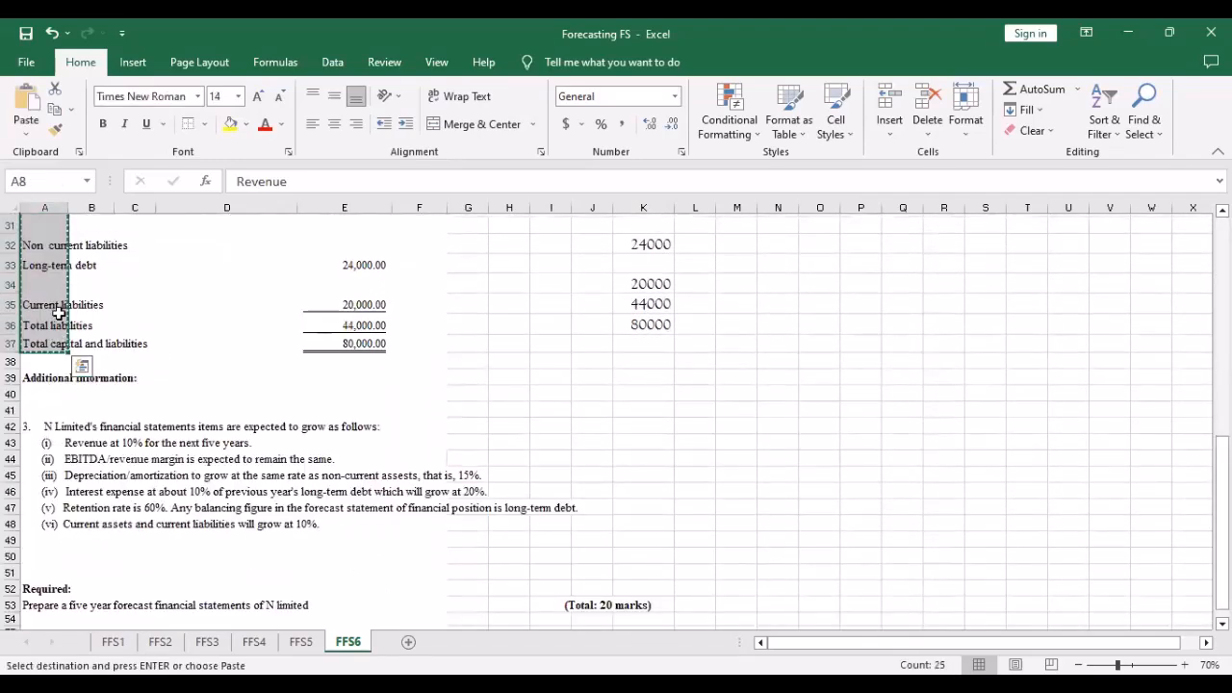
{"action": "scroll", "coordinate": [474, 263], "scroll_direction": "up", "scroll_amount": 1}
{"action": "scroll", "coordinate": [474, 263], "scroll_direction": "up", "scroll_amount": 8}
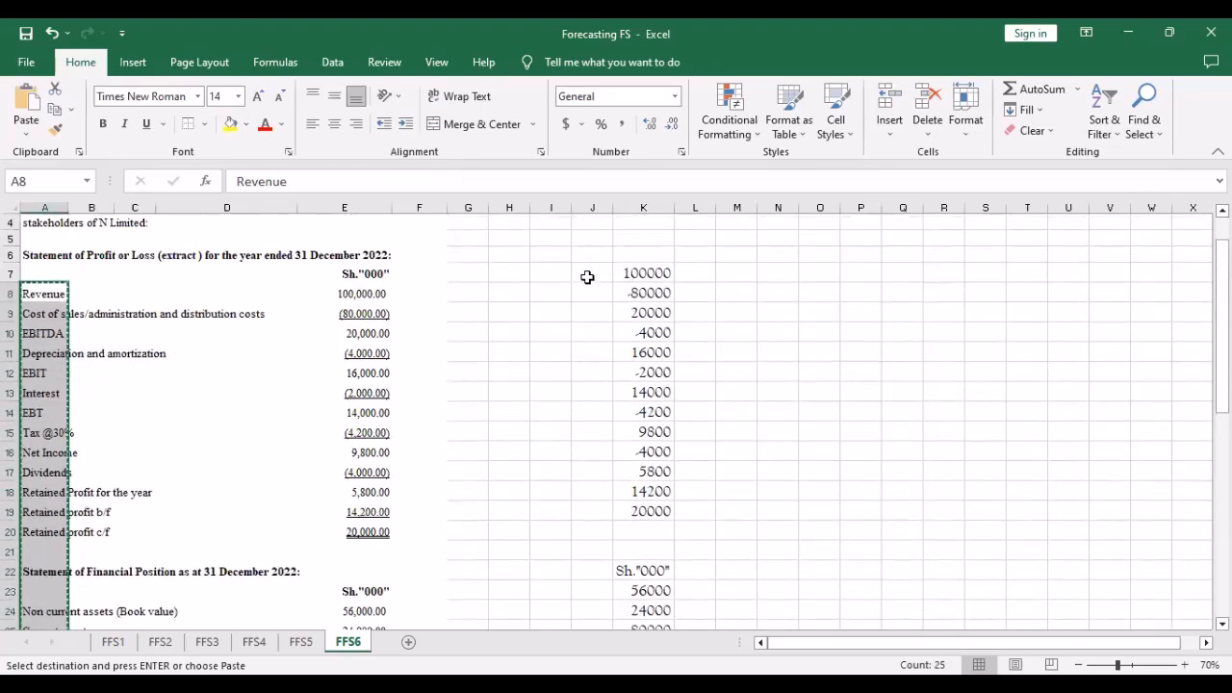
{"action": "left_click", "coordinate": [588, 277]}
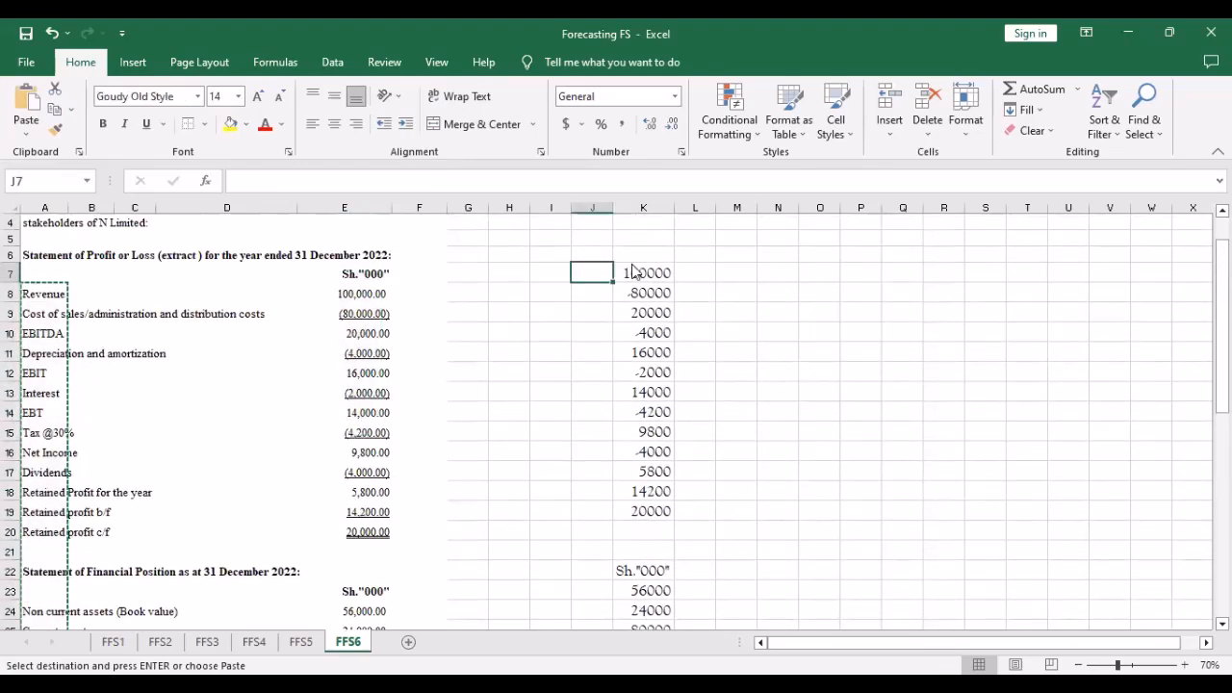
{"action": "key", "text": "ctrl+alt+v"}
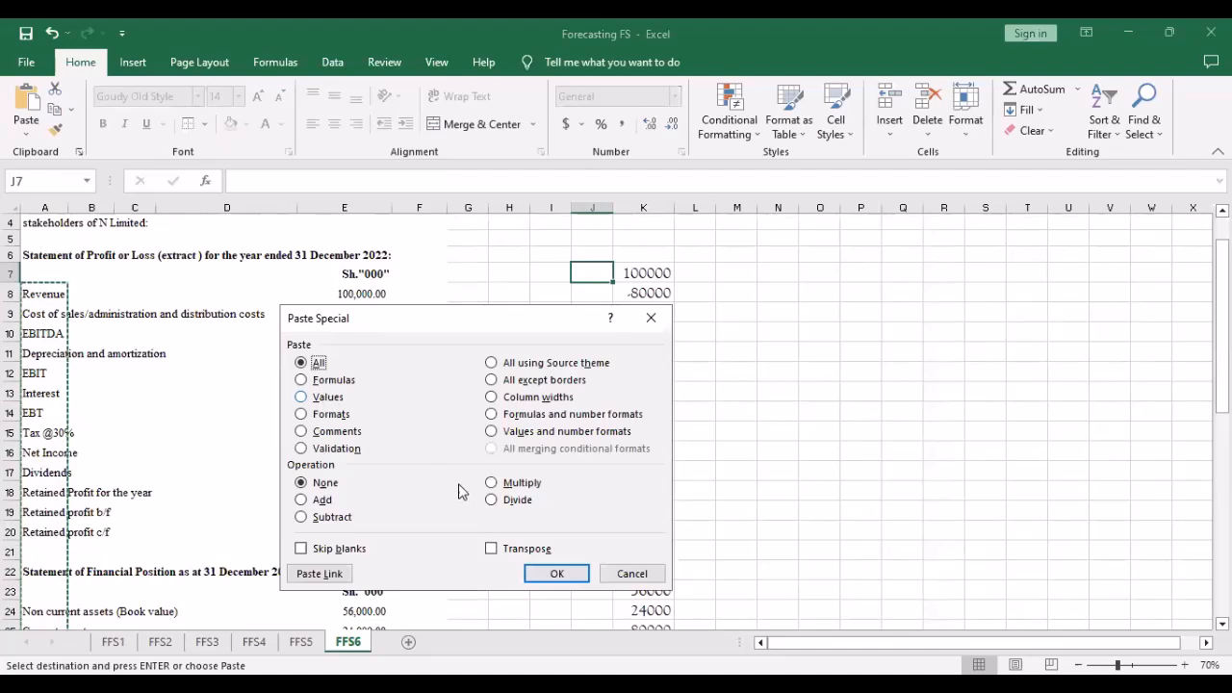
{"action": "left_click", "coordinate": [559, 573]}
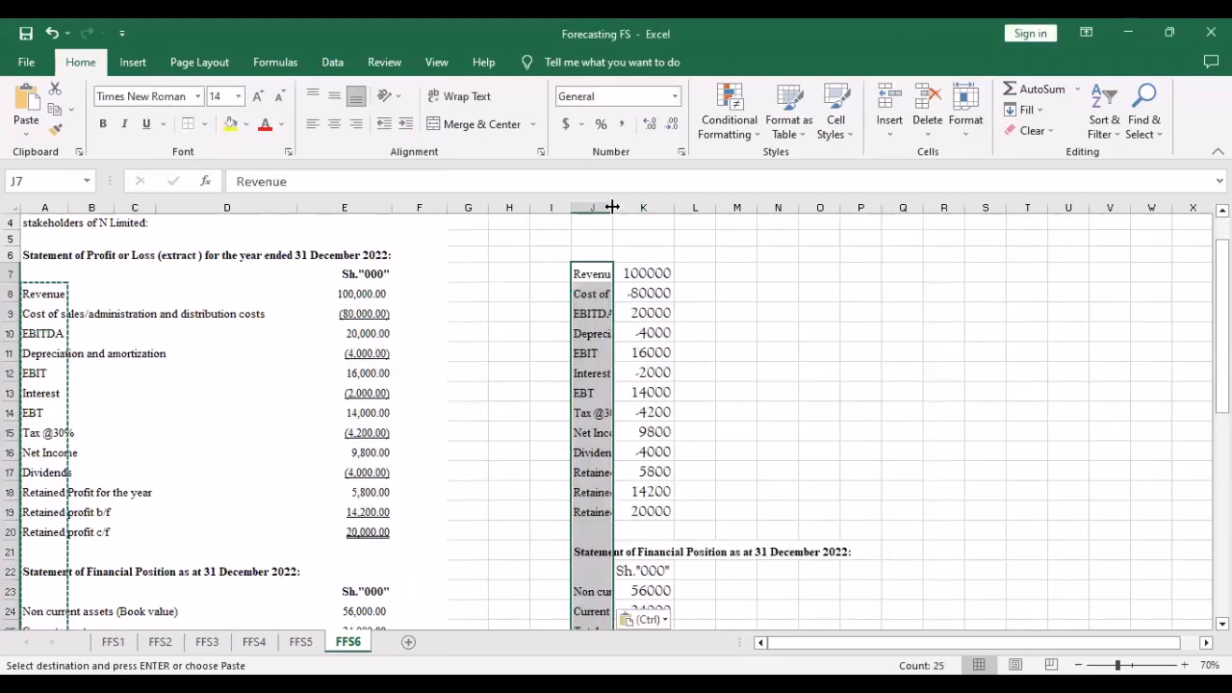
{"action": "double_click", "coordinate": [613, 207]}
{"action": "left_click", "coordinate": [1124, 376]}
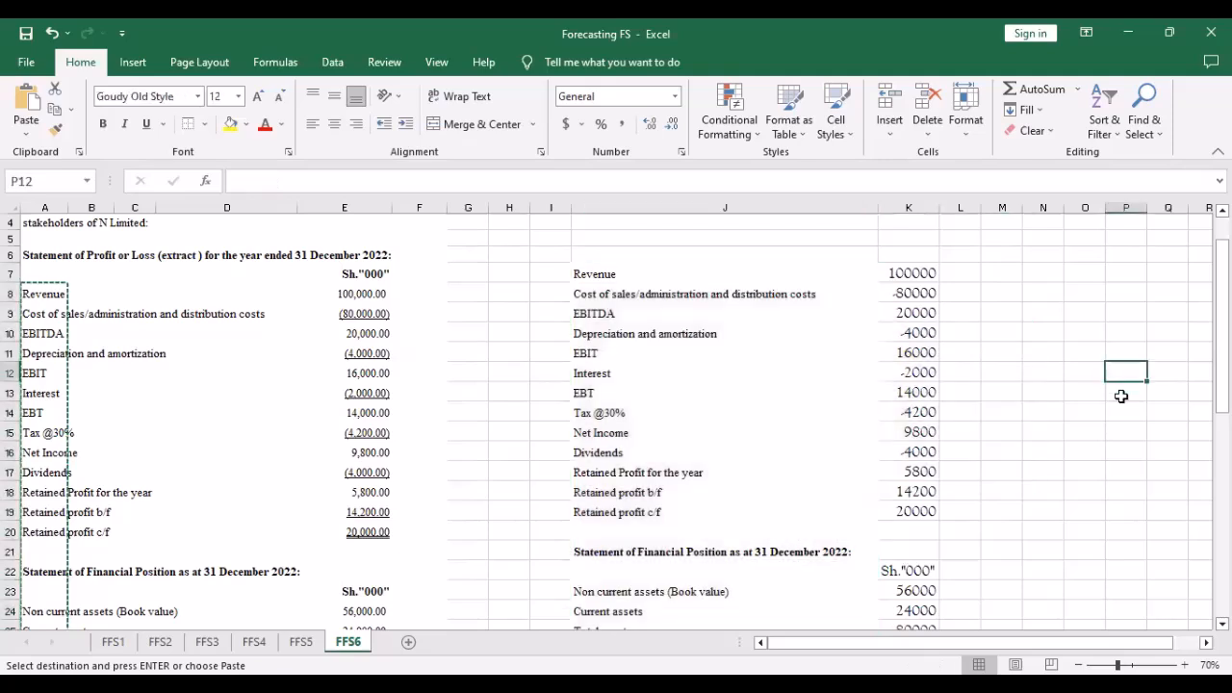
Make the EBITDA, EBIT and EBT figures in column K bold
{"action": "left_click", "coordinate": [913, 314]}
{"action": "key", "text": "Escape"}
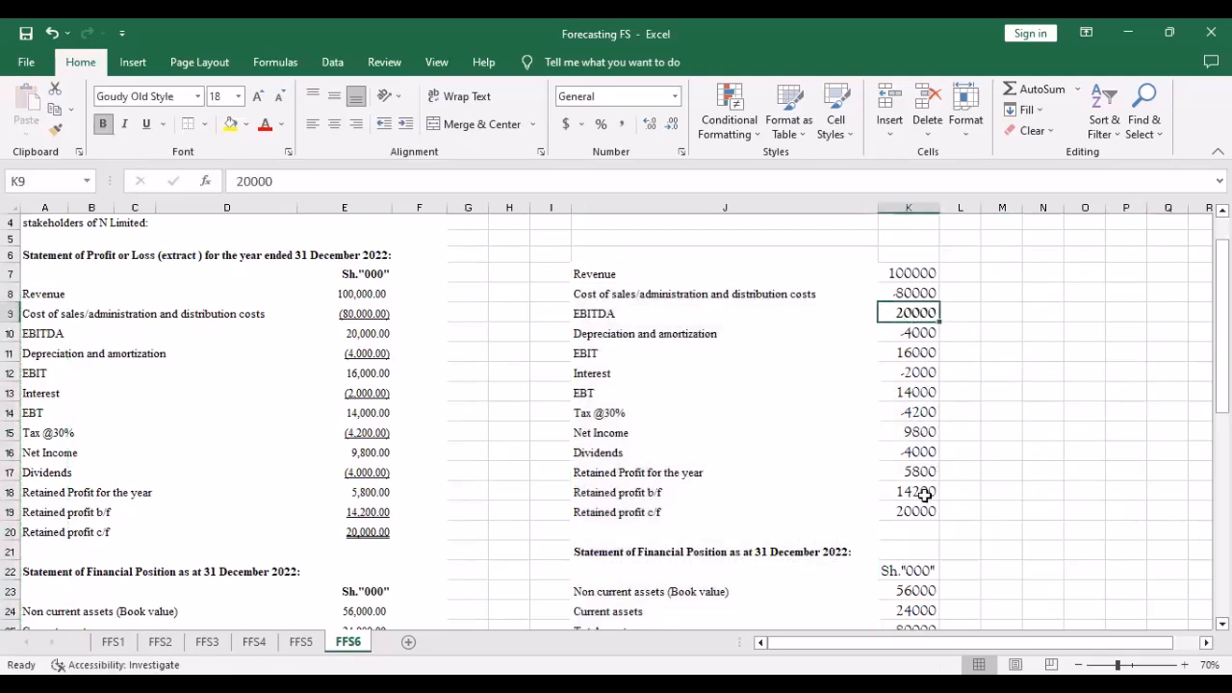
{"action": "left_click", "coordinate": [916, 358]}
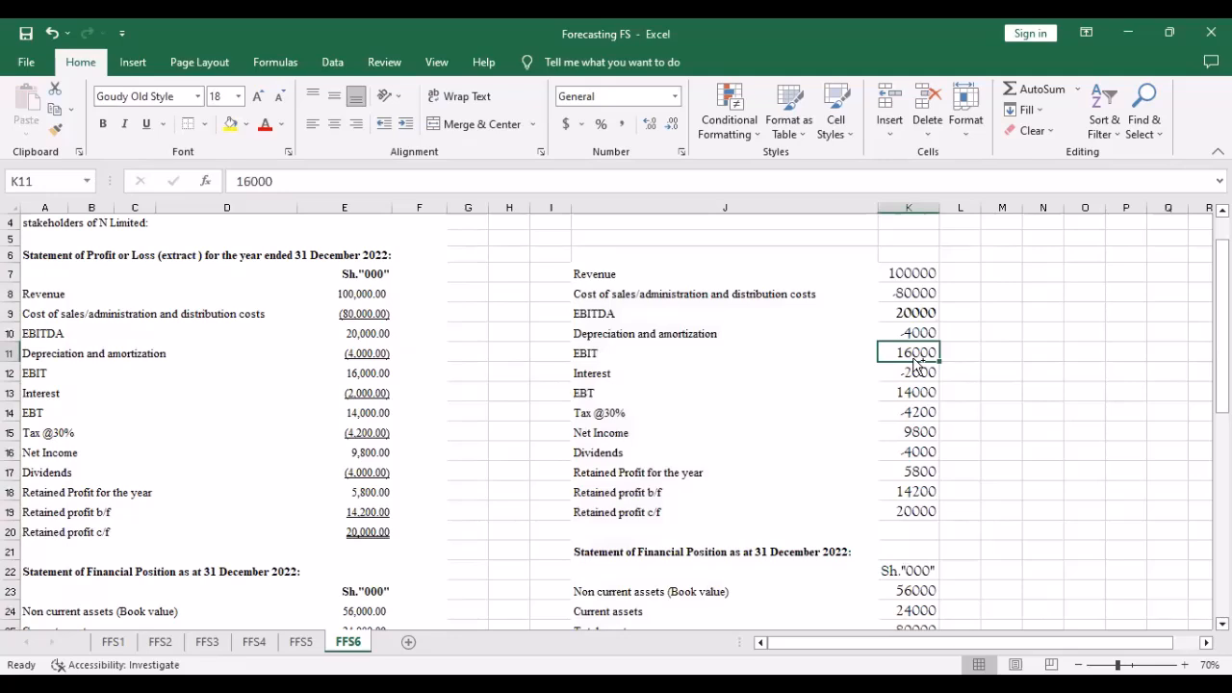
{"action": "key", "text": "ctrl+b"}
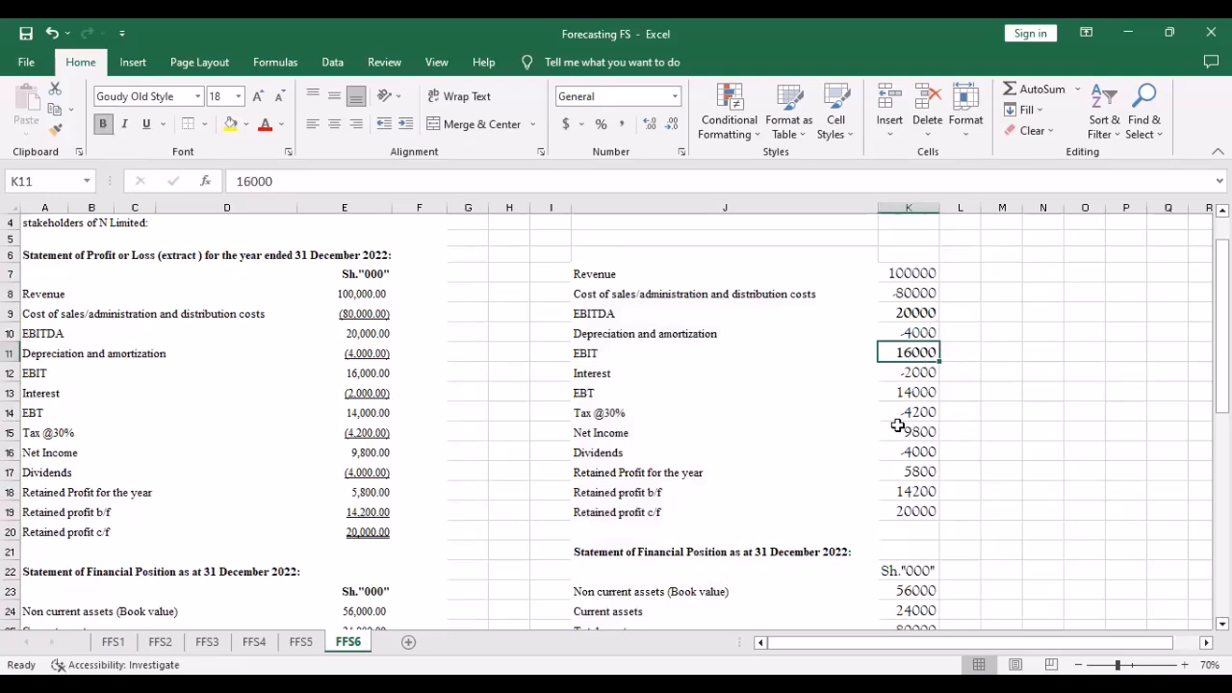
{"action": "left_click", "coordinate": [920, 395]}
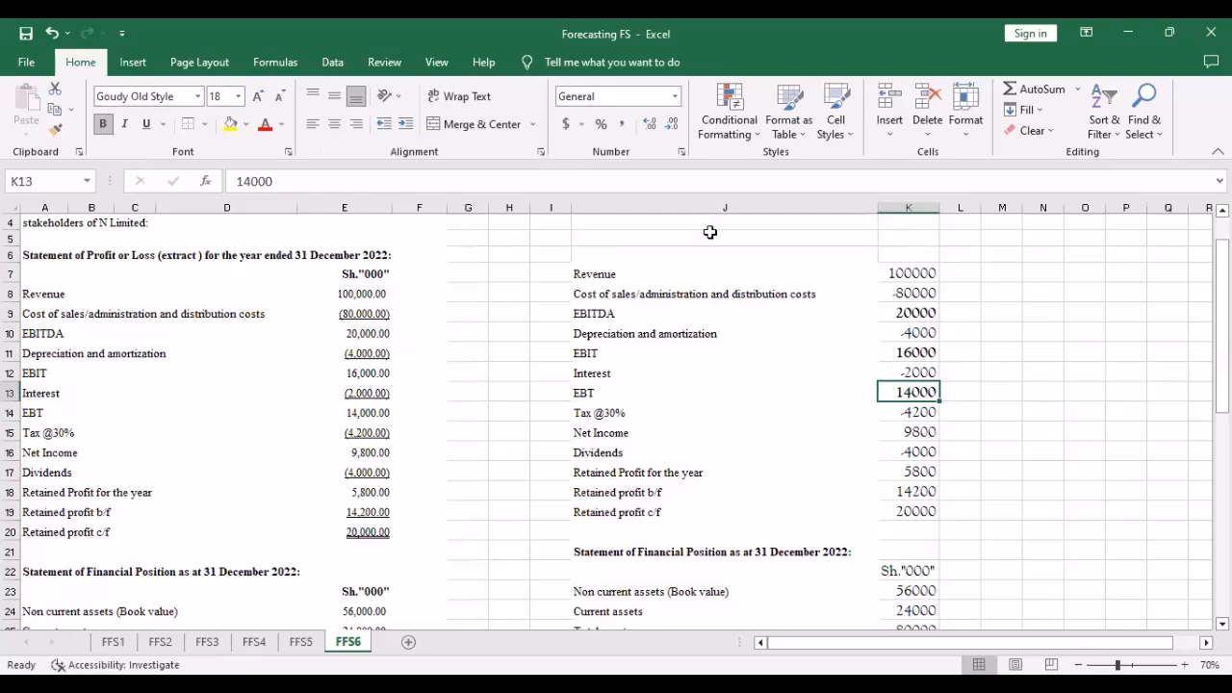
Change the font of the figures in K7:K36 to Cambria
{"action": "left_click_drag", "start_coordinate": [897, 272], "coordinate": [924, 598]}
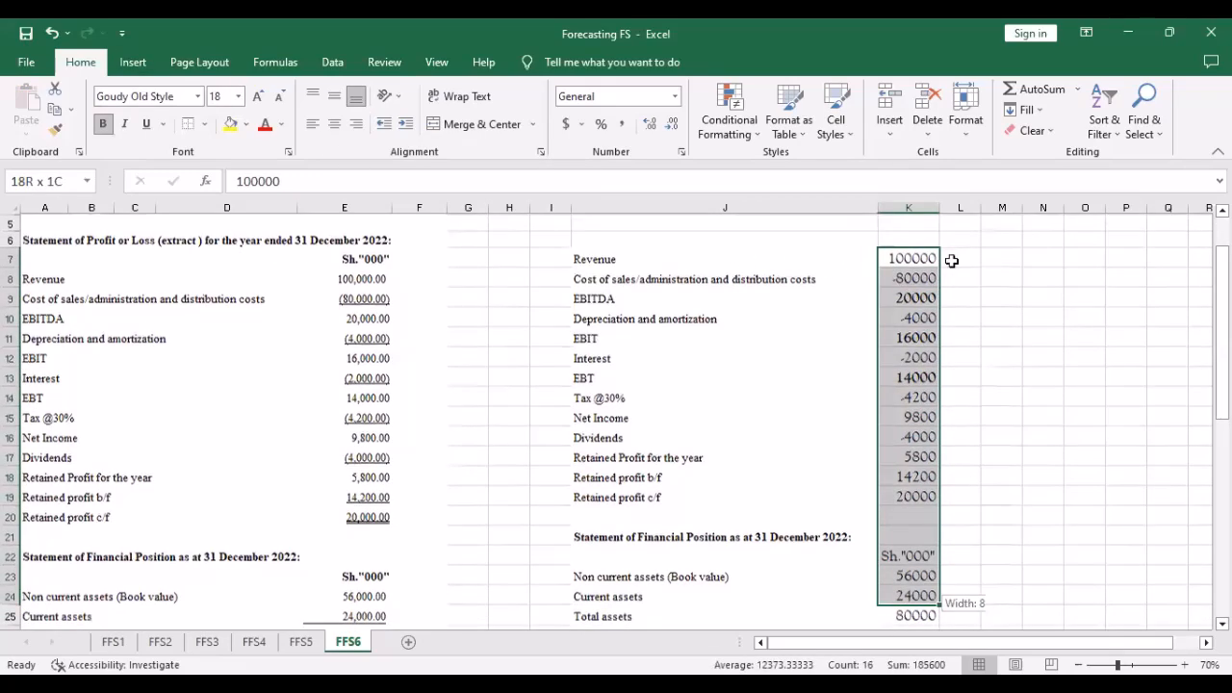
{"action": "left_click_drag", "start_coordinate": [952, 320], "coordinate": [931, 328]}
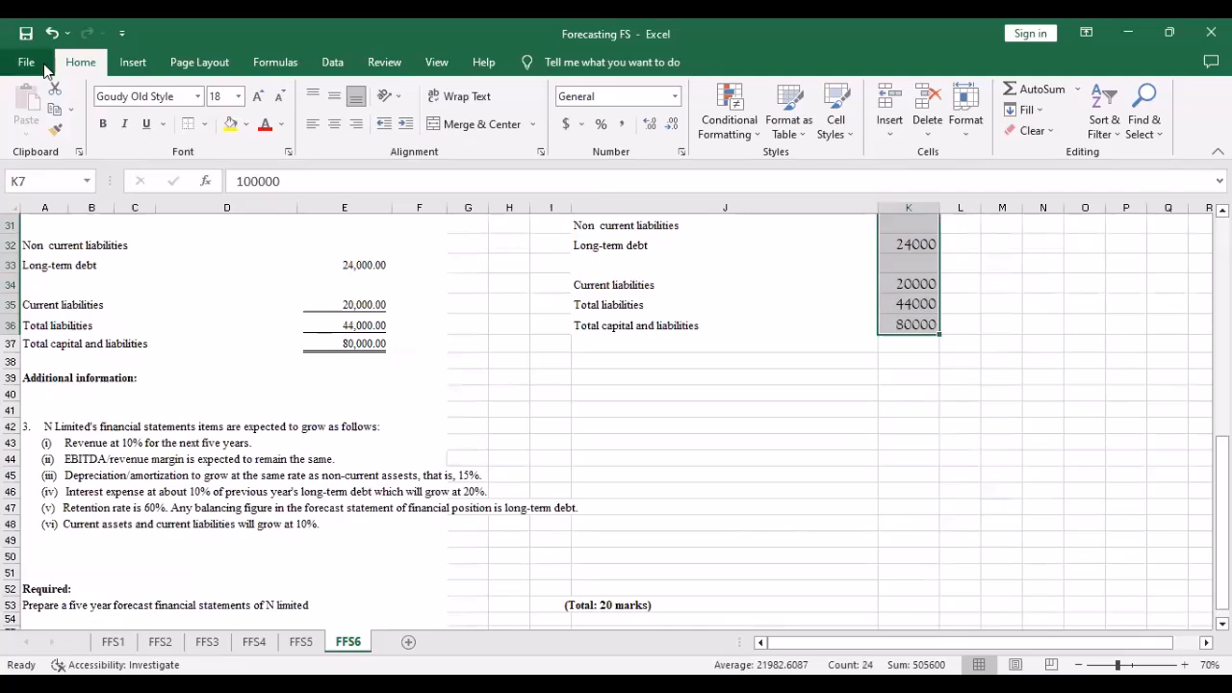
{"action": "left_click", "coordinate": [198, 96]}
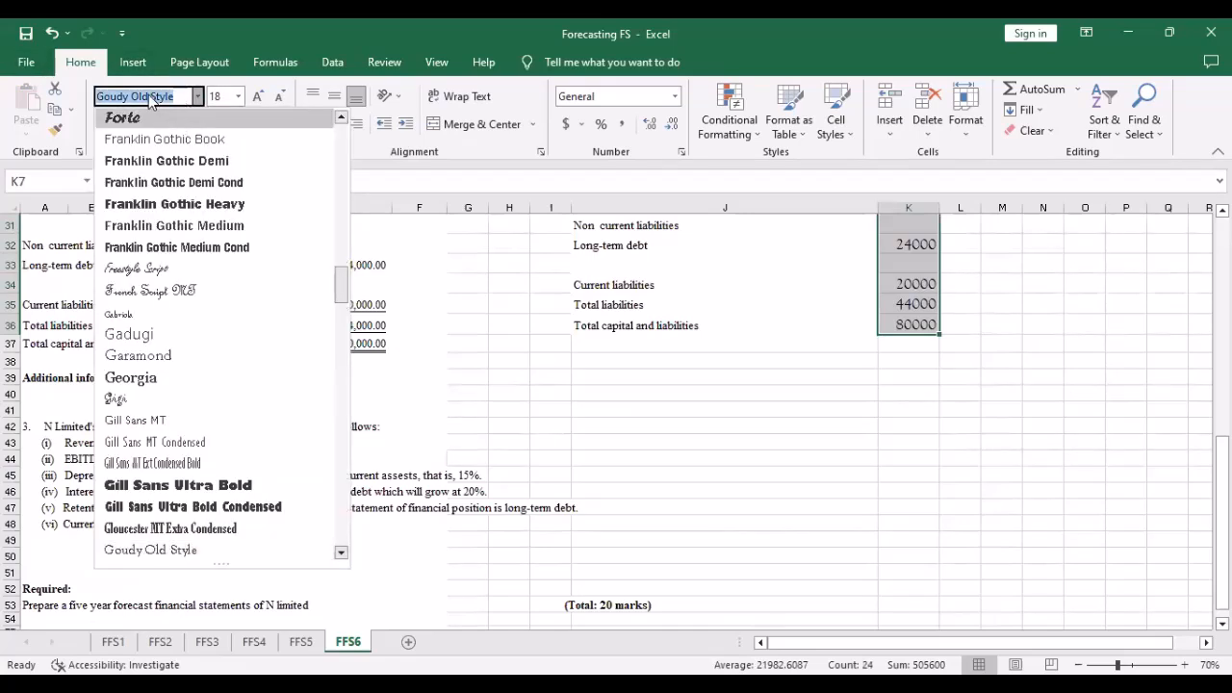
{"action": "left_click", "coordinate": [149, 99]}
{"action": "key", "text": "BackSpace"}
{"action": "key", "text": "BackSpace"}
{"action": "key", "text": "BackSpace"}
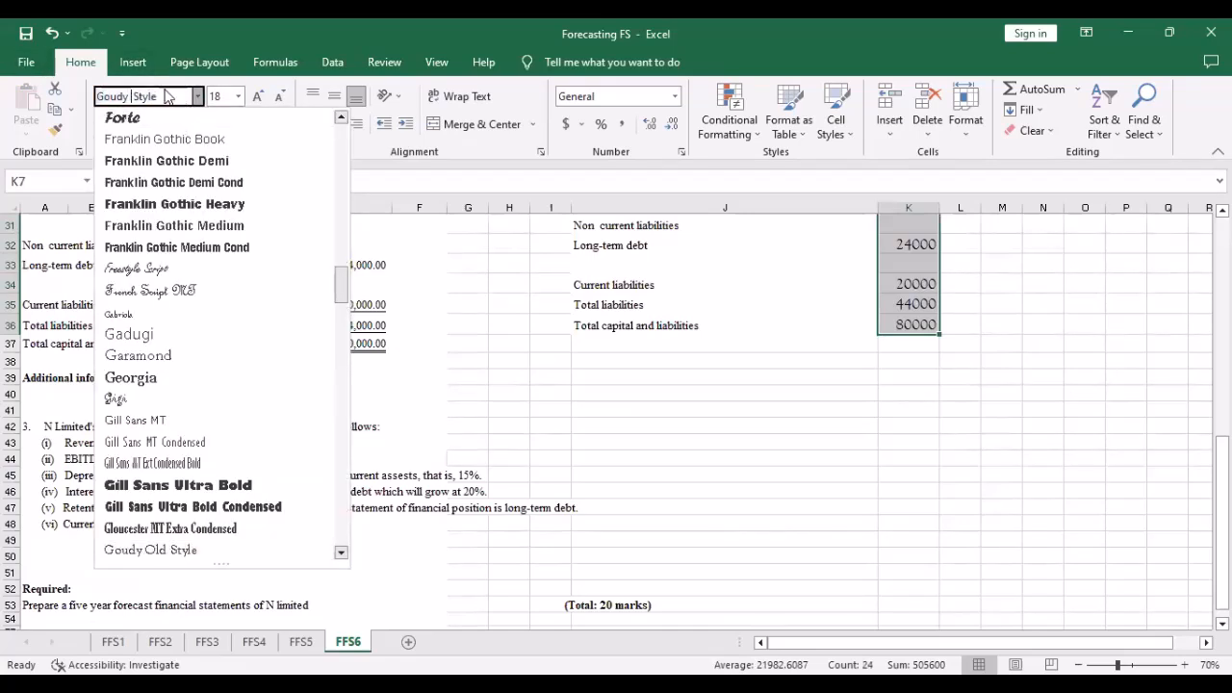
{"action": "key", "text": "BackSpace"}
{"action": "key", "text": "BackSpace"}
{"action": "key", "text": "BackSpace"}
{"action": "key", "text": "BackSpace"}
{"action": "key", "text": "BackSpace"}
{"action": "key", "text": "BackSpace"}
{"action": "key", "text": "BackSpace"}
{"action": "key", "text": "BackSpace"}
{"action": "type", "text": "C"}
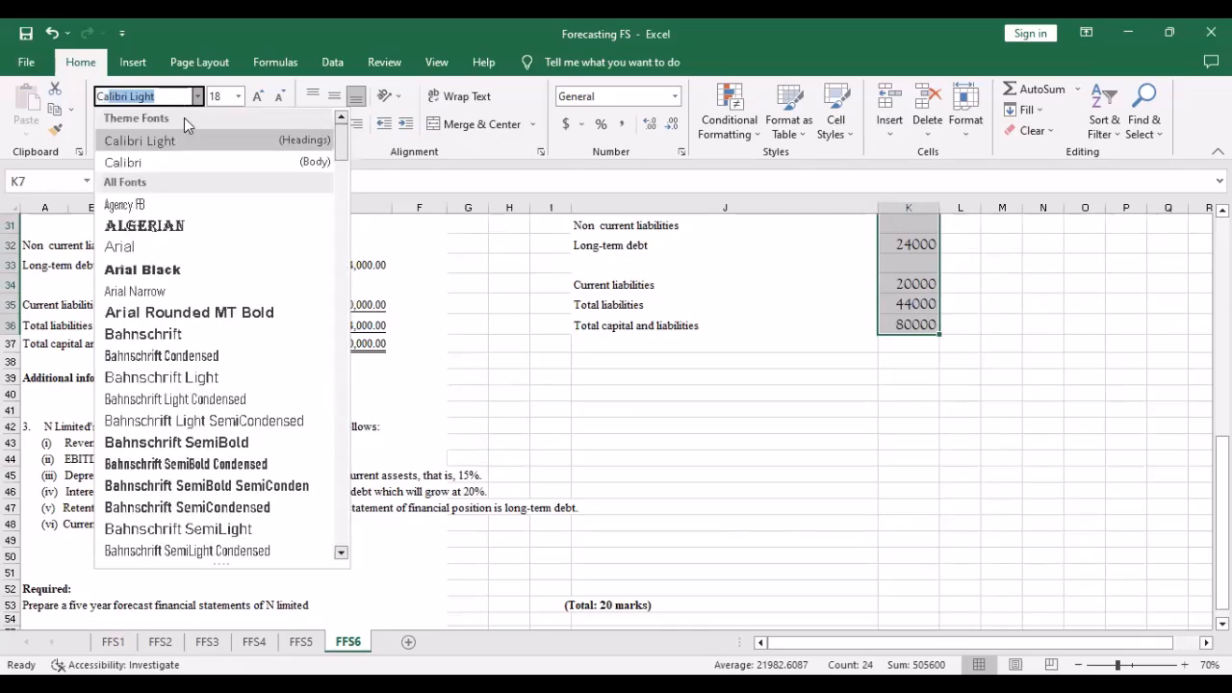
{"action": "type", "text": "ambria"}
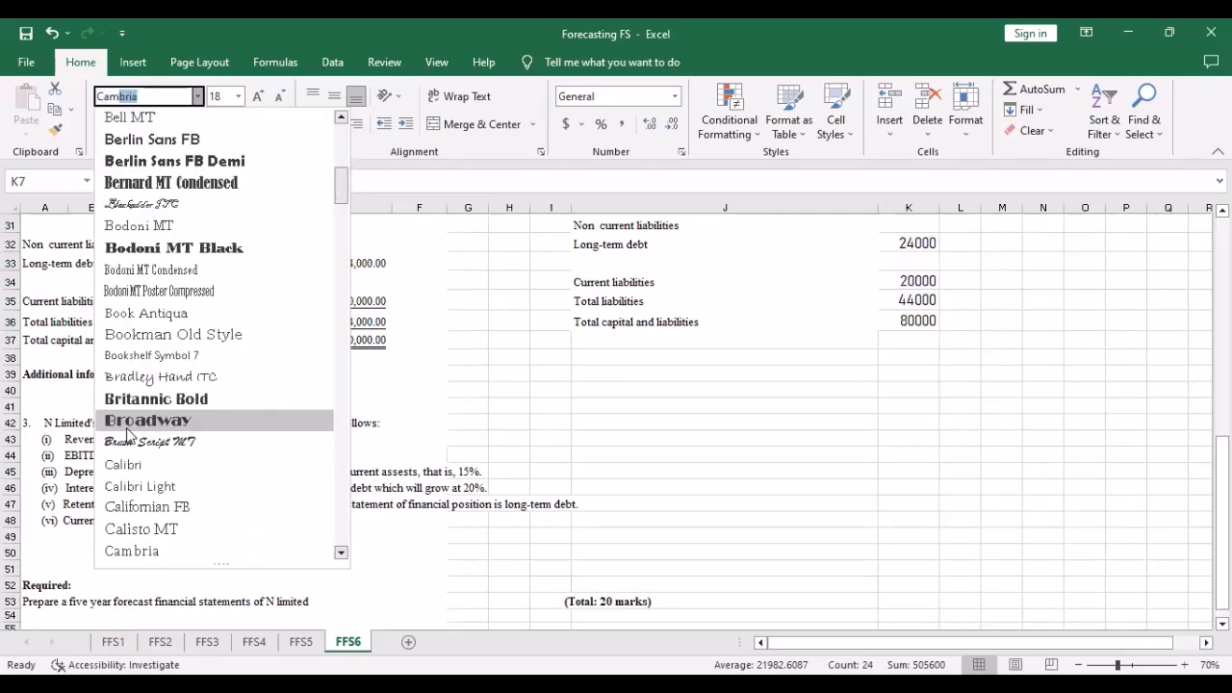
{"action": "left_click", "coordinate": [144, 551]}
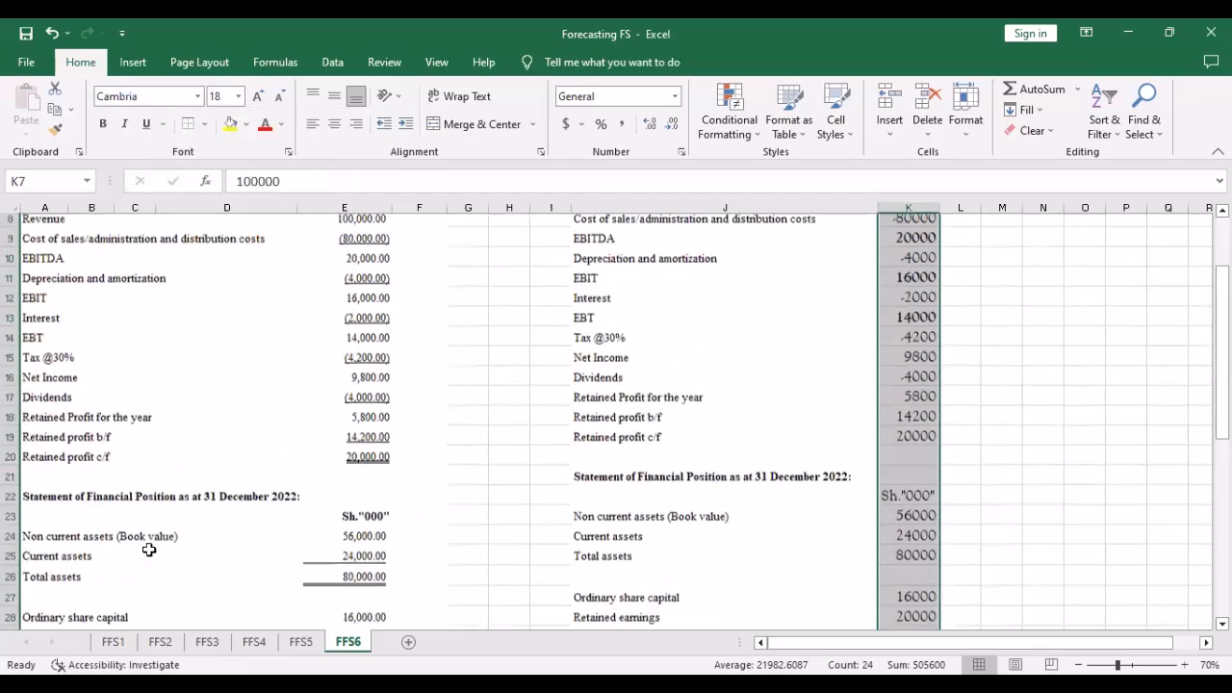
{"action": "left_click", "coordinate": [1082, 354]}
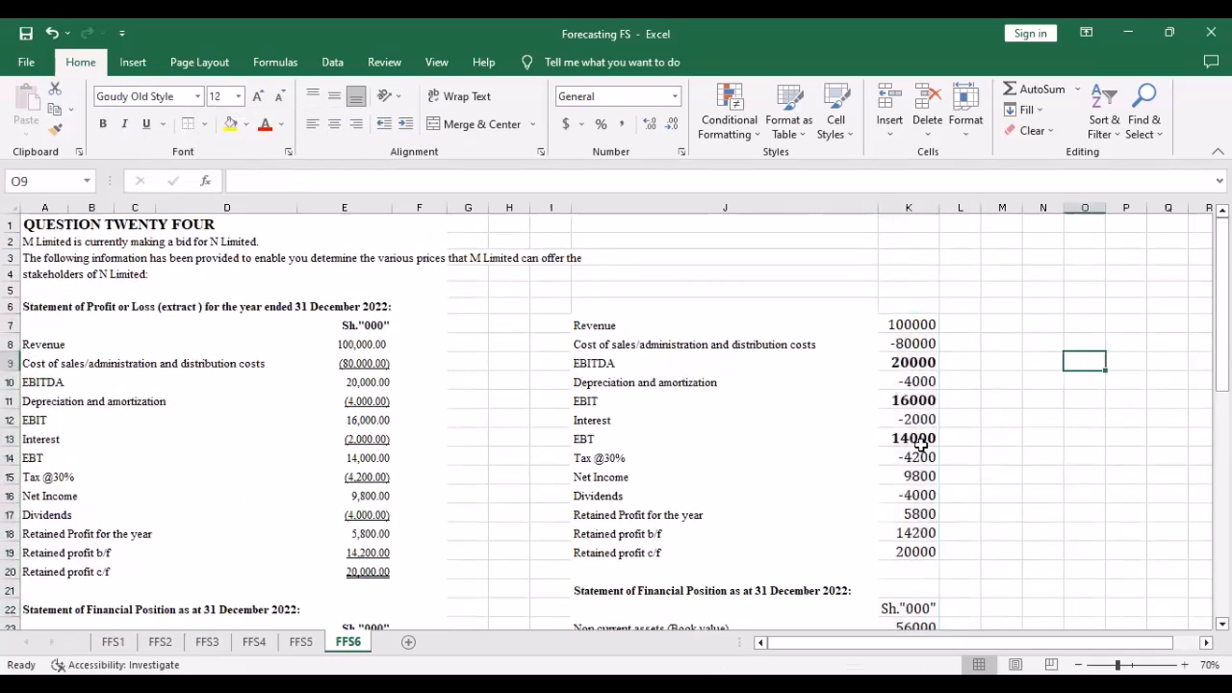
Make the column K figures for Net Income, Retained Profit for the year and Retained profit c/f bold
{"action": "left_click", "coordinate": [915, 475]}
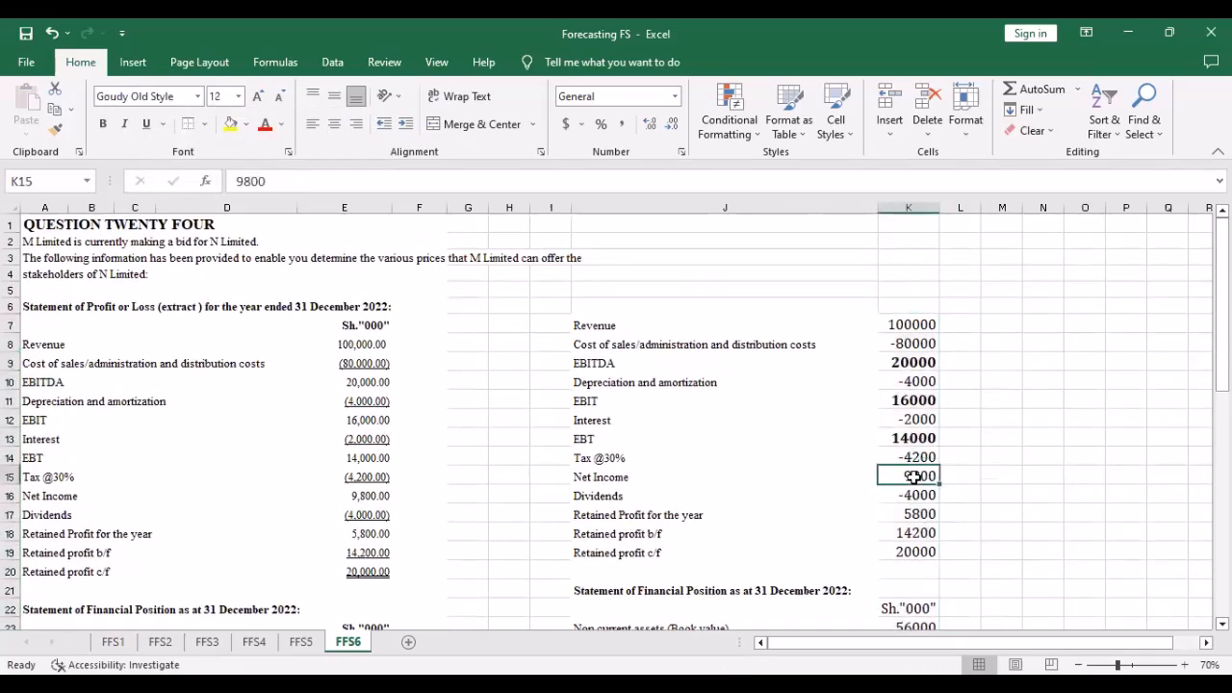
{"action": "key", "text": "ctrl+b"}
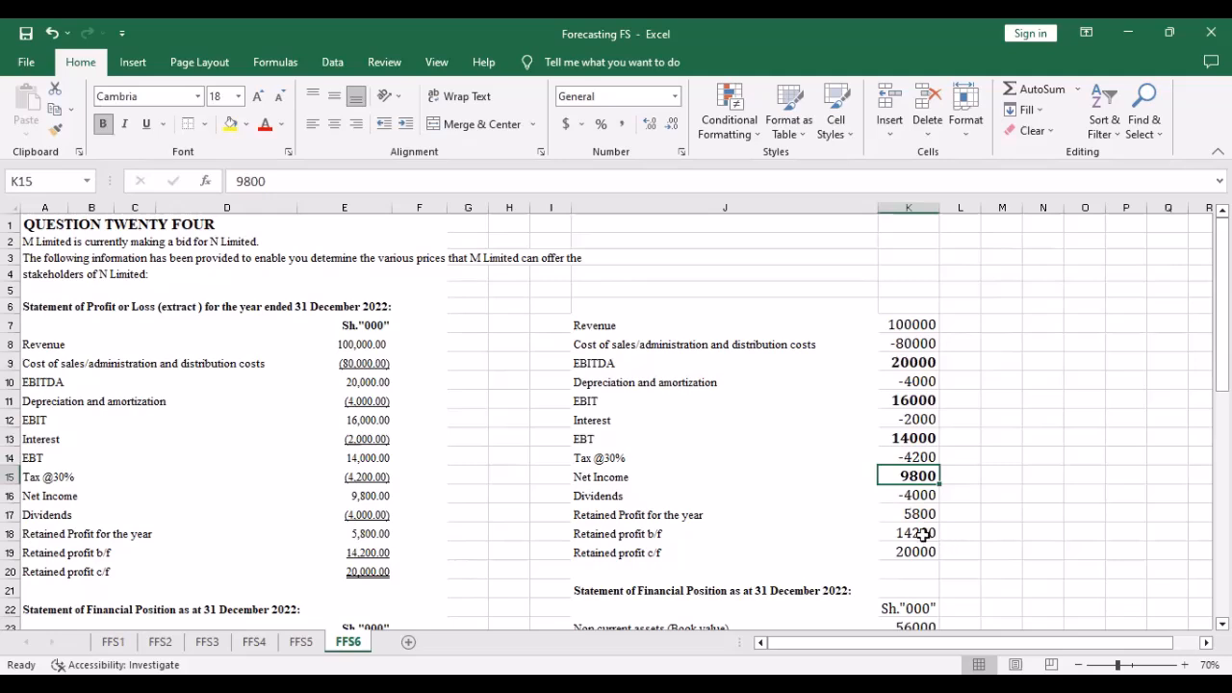
{"action": "left_click", "coordinate": [924, 513]}
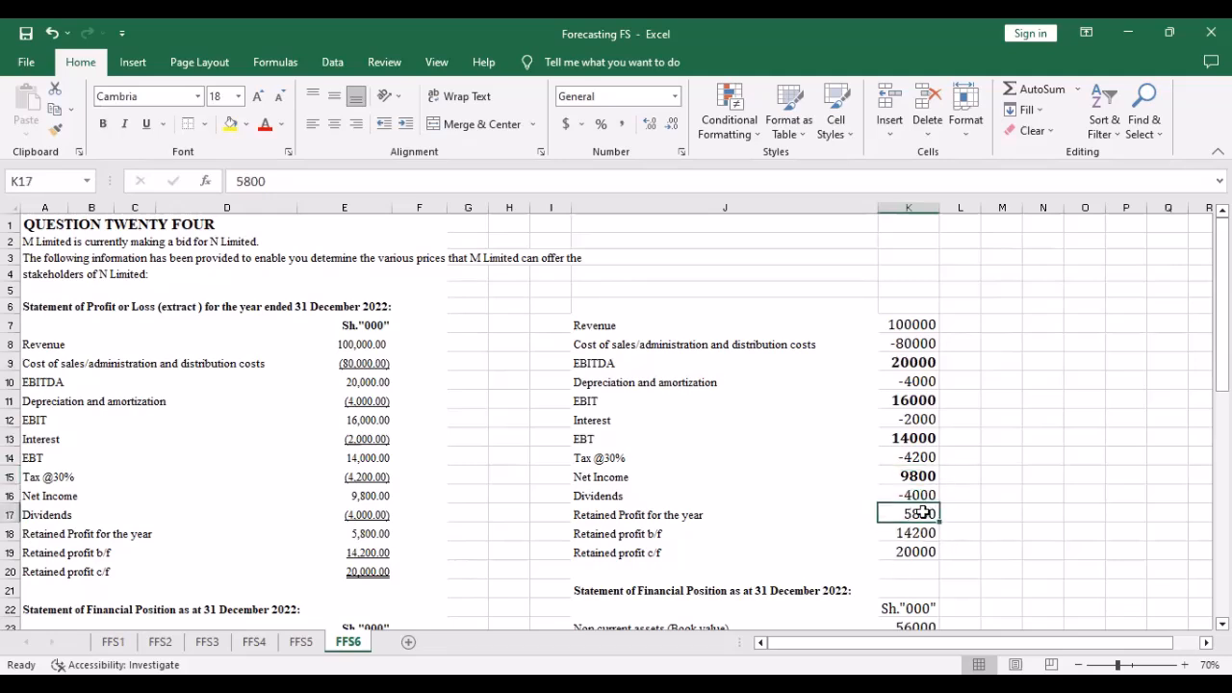
{"action": "key", "text": "ctrl+b"}
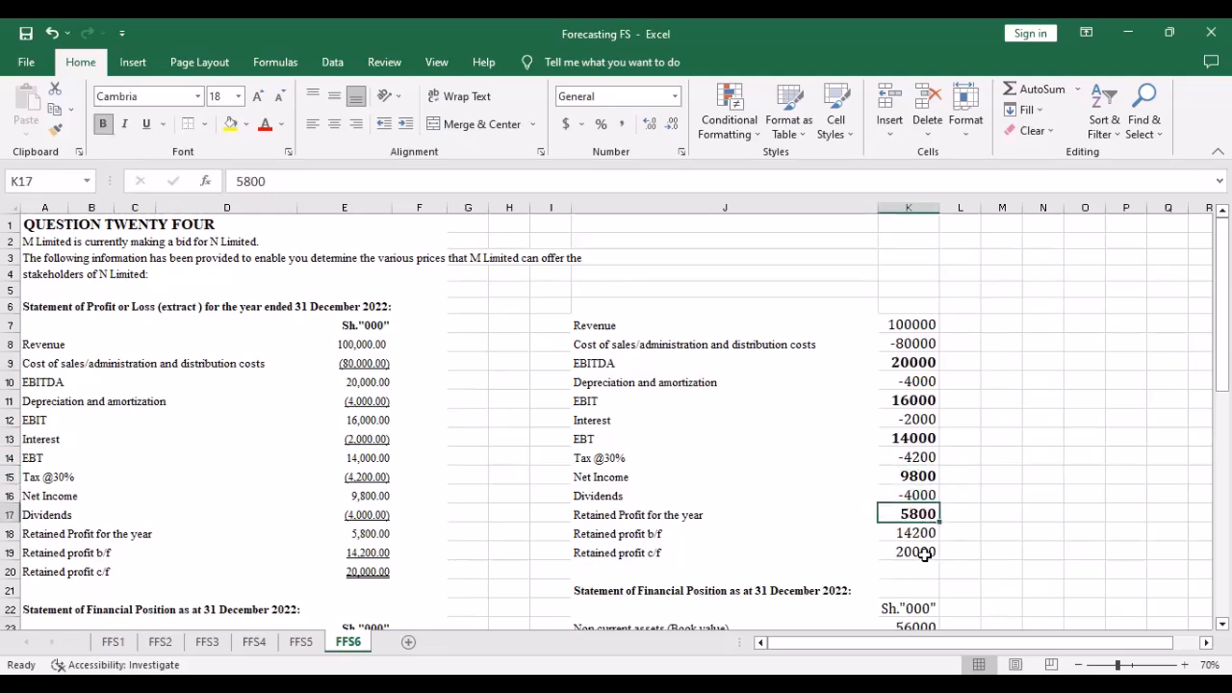
{"action": "left_click", "coordinate": [925, 555]}
{"action": "key", "text": "ctrl+b"}
Make the column K figures for Total assets, Total equity and Total capital and liabilities bold
{"action": "scroll", "coordinate": [921, 555], "scroll_direction": "down", "scroll_amount": 2}
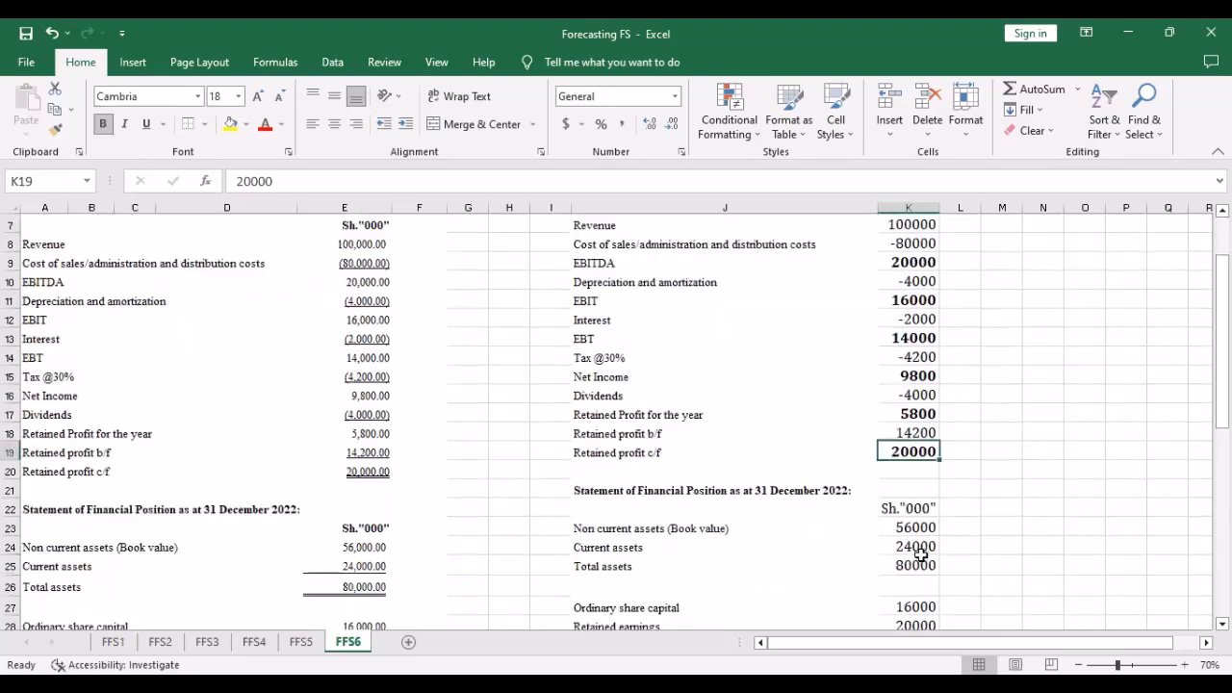
{"action": "scroll", "coordinate": [922, 555], "scroll_direction": "down", "scroll_amount": 2}
{"action": "left_click", "coordinate": [920, 450]}
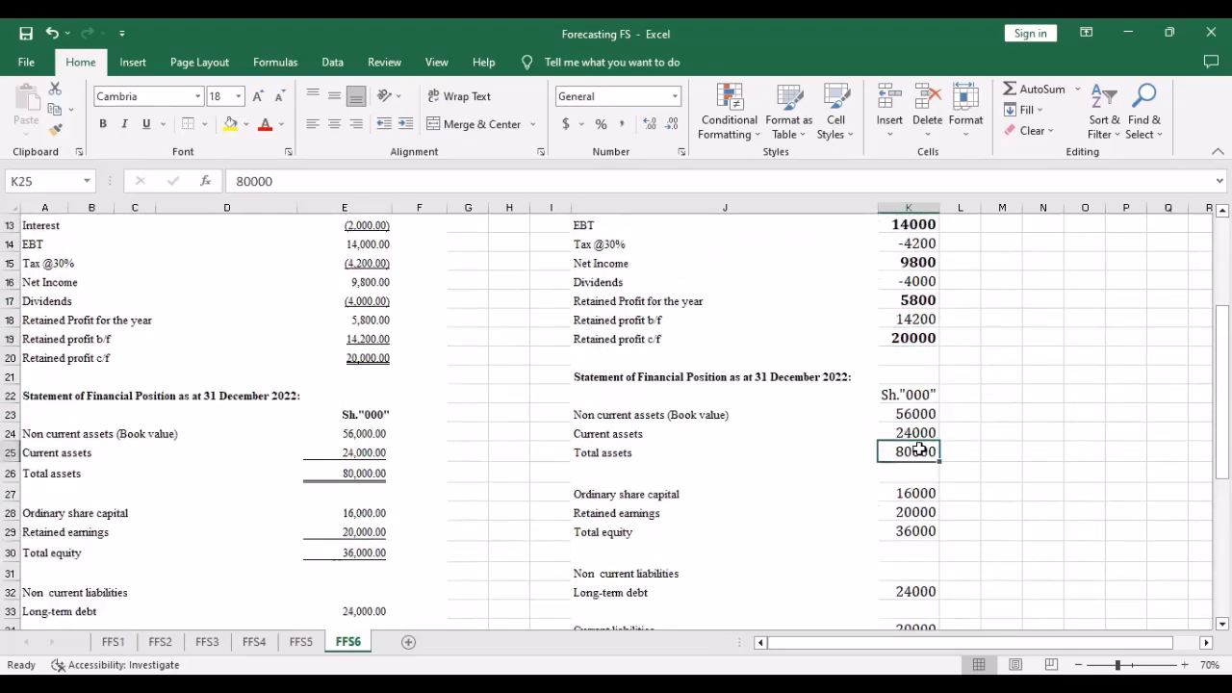
{"action": "key", "text": "ctrl+b"}
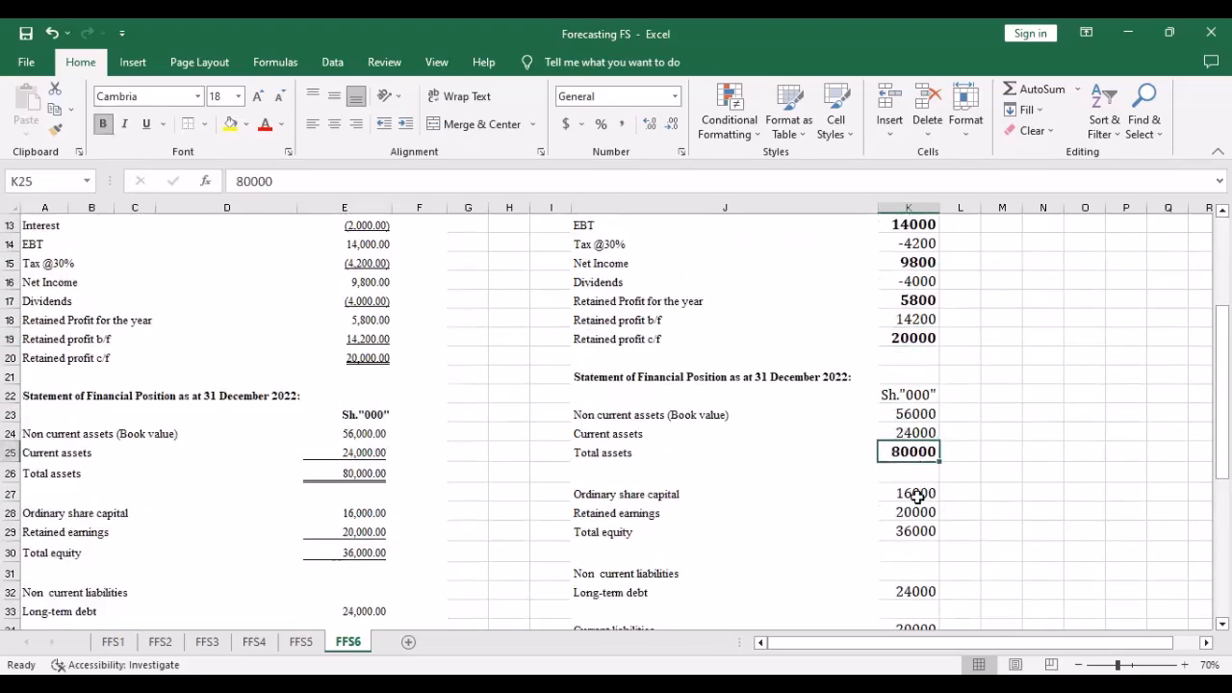
{"action": "scroll", "coordinate": [918, 494], "scroll_direction": "down", "scroll_amount": 1}
{"action": "left_click", "coordinate": [921, 475]}
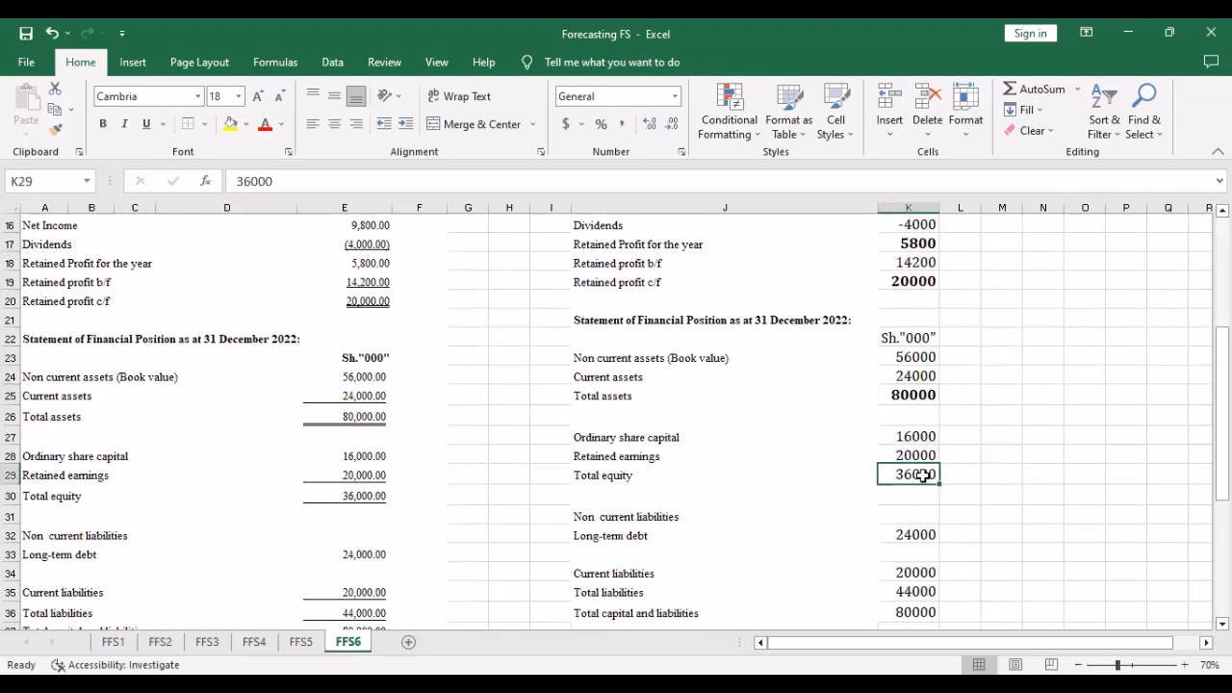
{"action": "key", "text": "ctrl+b"}
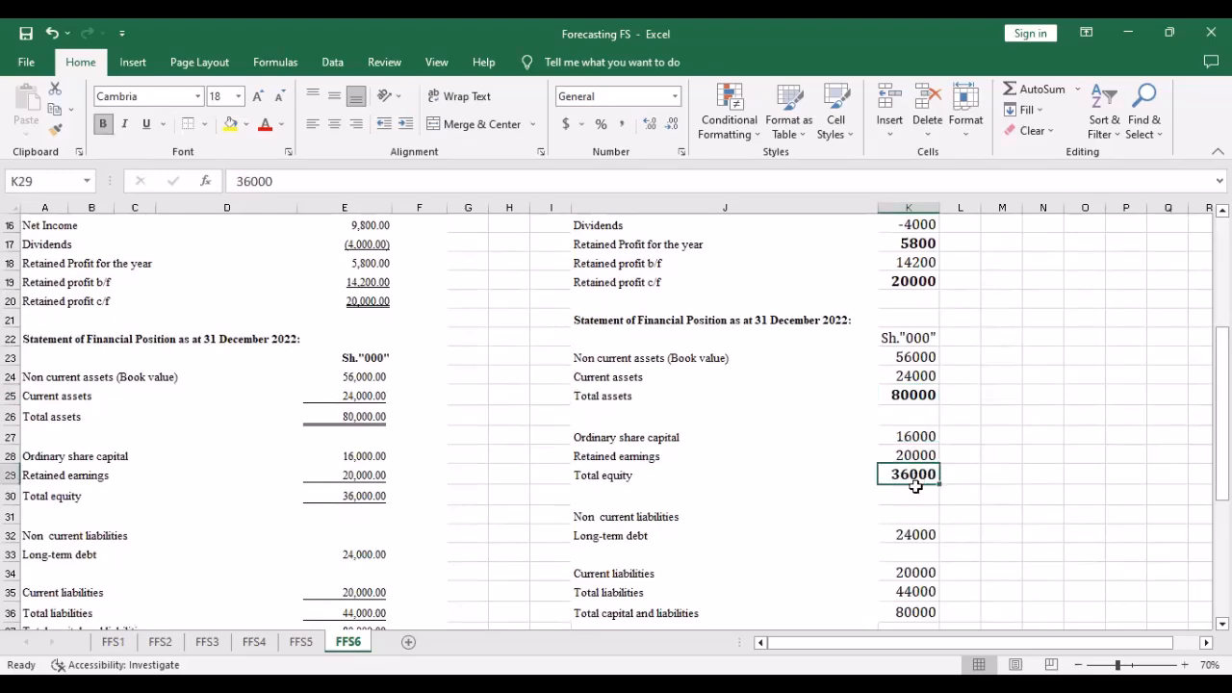
{"action": "scroll", "coordinate": [918, 536], "scroll_direction": "down", "scroll_amount": 2}
{"action": "left_click", "coordinate": [915, 498]}
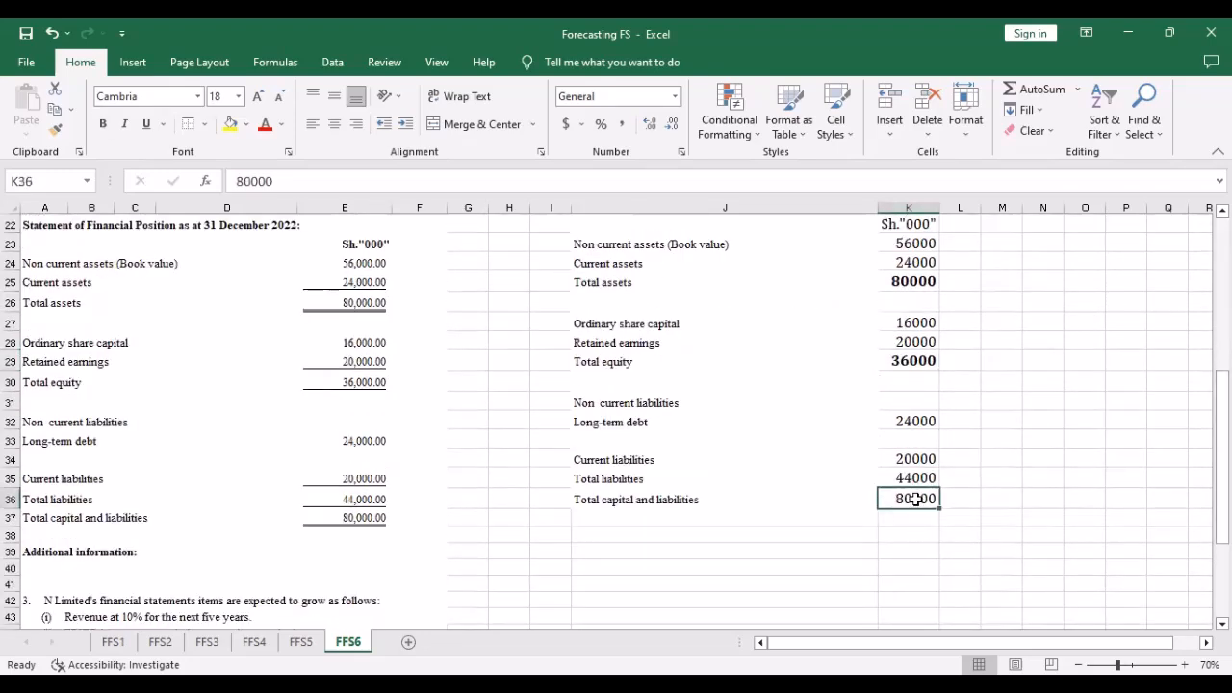
{"action": "key", "text": "ctrl+b"}
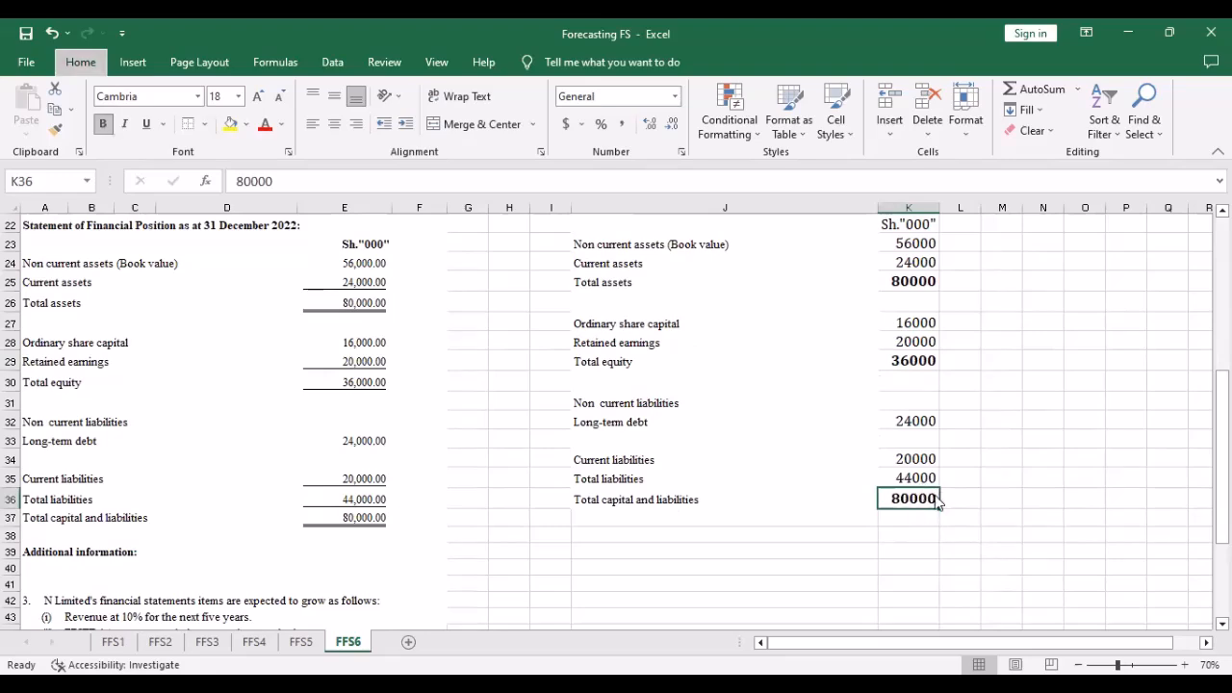
{"action": "scroll", "coordinate": [939, 502], "scroll_direction": "up", "scroll_amount": 2}
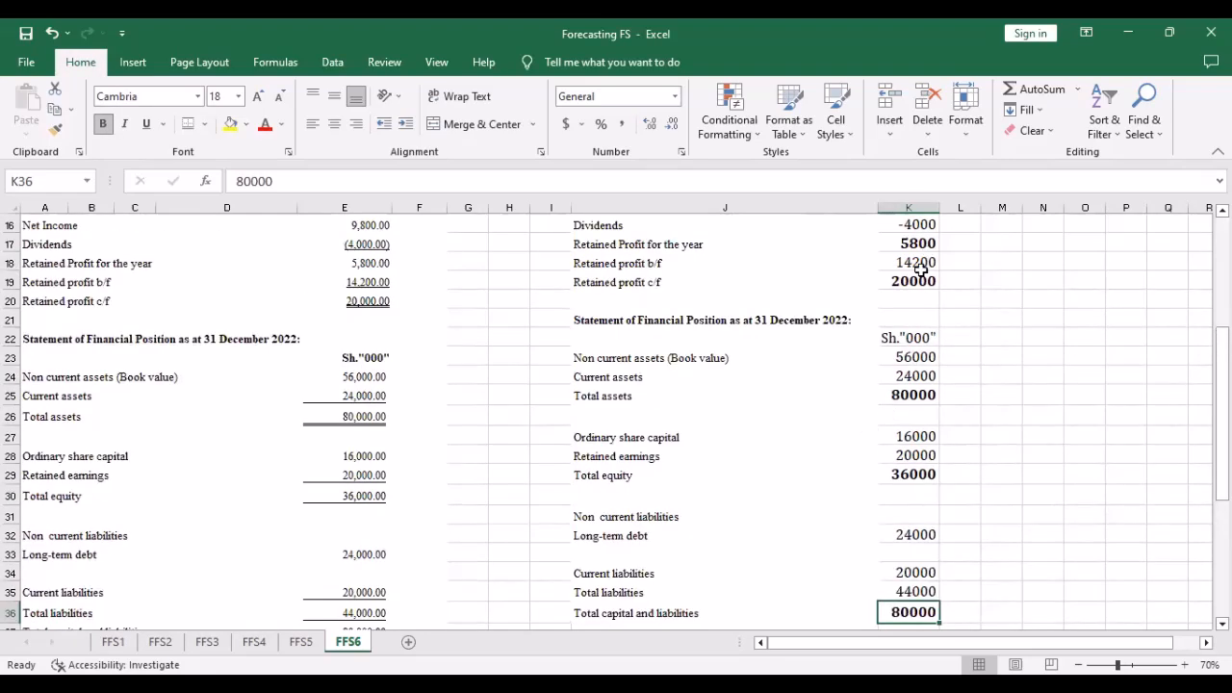
Enter the column heading 2022A in K6, above the revenue figure of the base-year income statement
{"action": "left_click", "coordinate": [922, 397]}
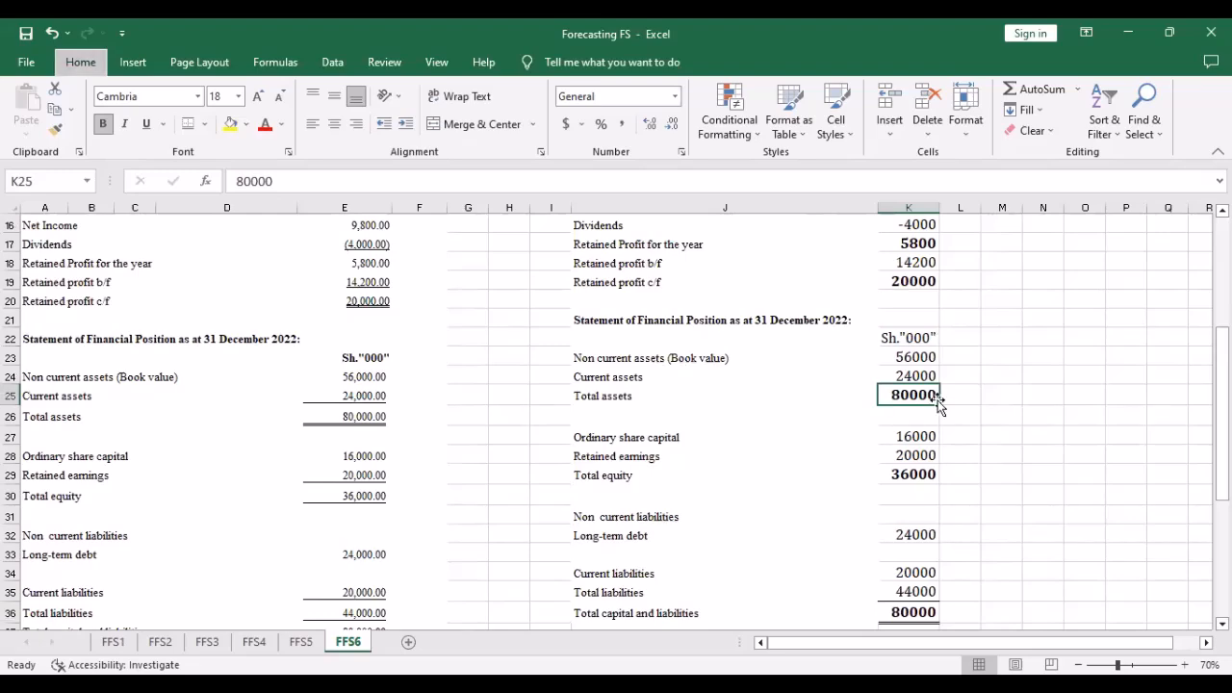
{"action": "left_click", "coordinate": [992, 458]}
{"action": "scroll", "coordinate": [937, 280], "scroll_direction": "up", "scroll_amount": 1}
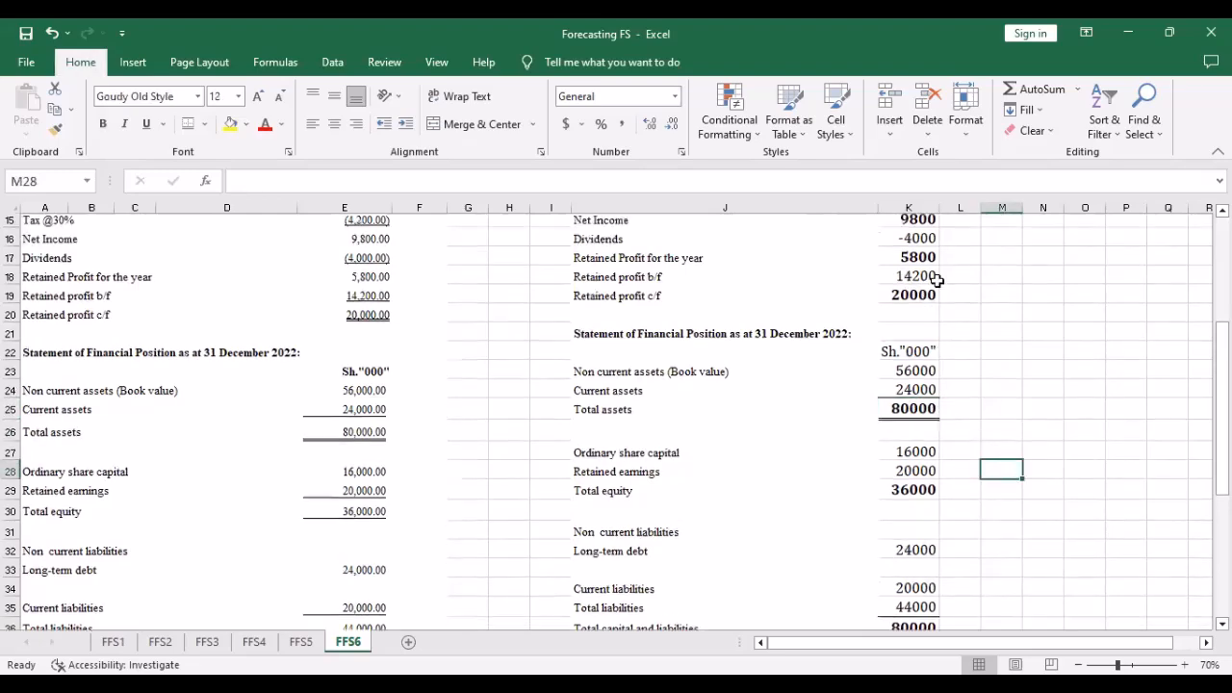
{"action": "scroll", "coordinate": [936, 280], "scroll_direction": "up", "scroll_amount": 5}
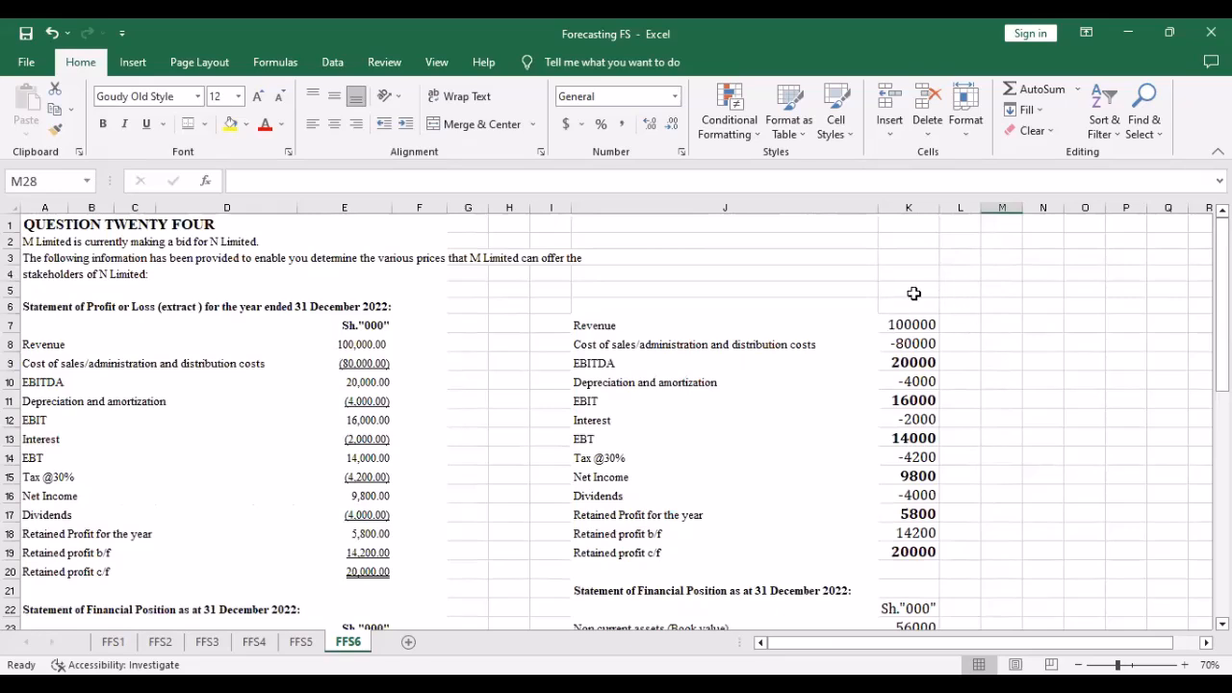
{"action": "left_click", "coordinate": [907, 307]}
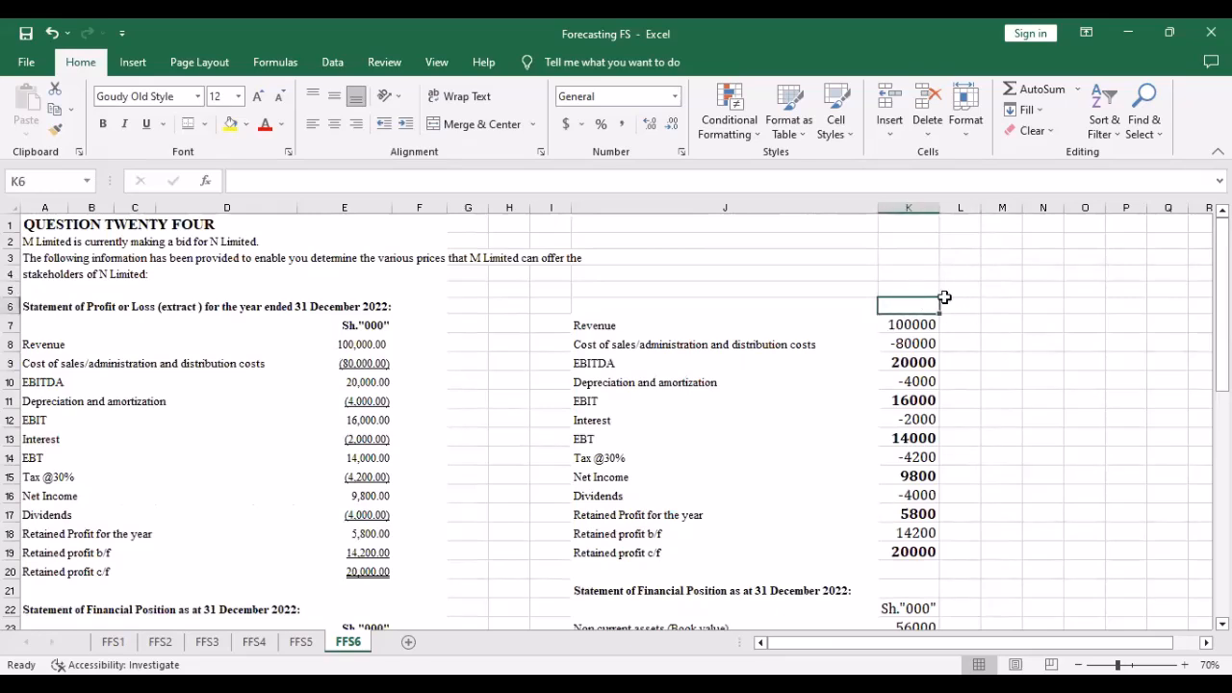
{"action": "type", "text": "2022"}
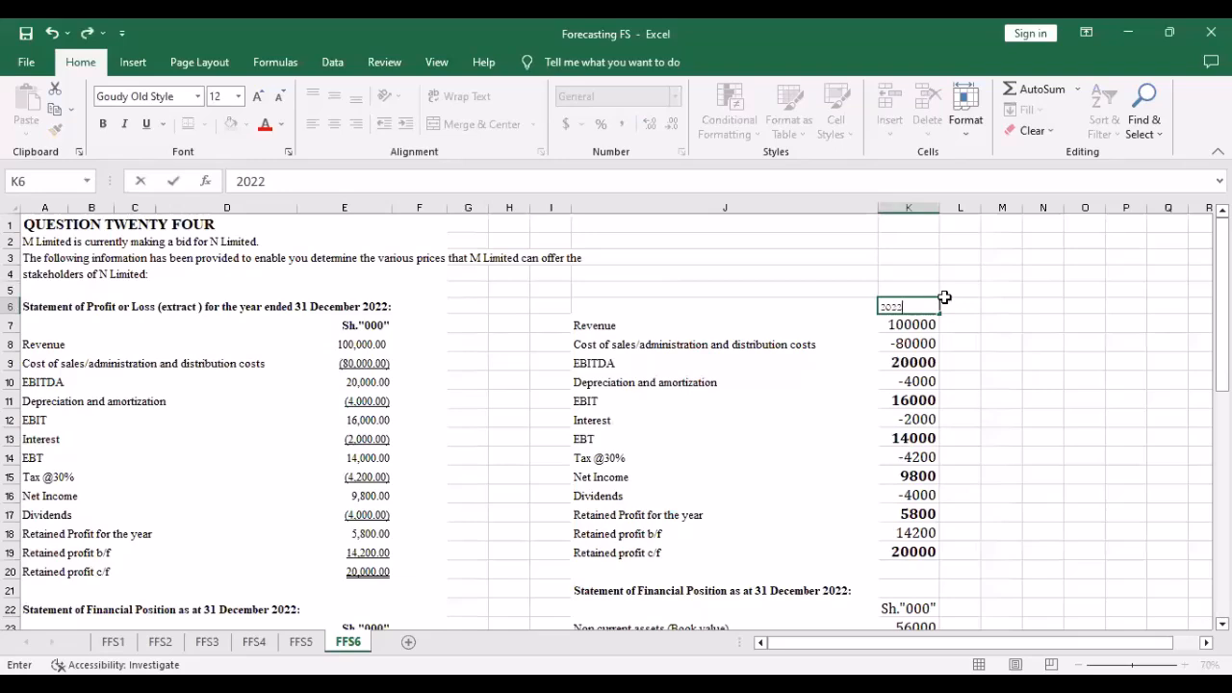
{"action": "type", "text": "A"}
{"action": "key", "text": "Return"}
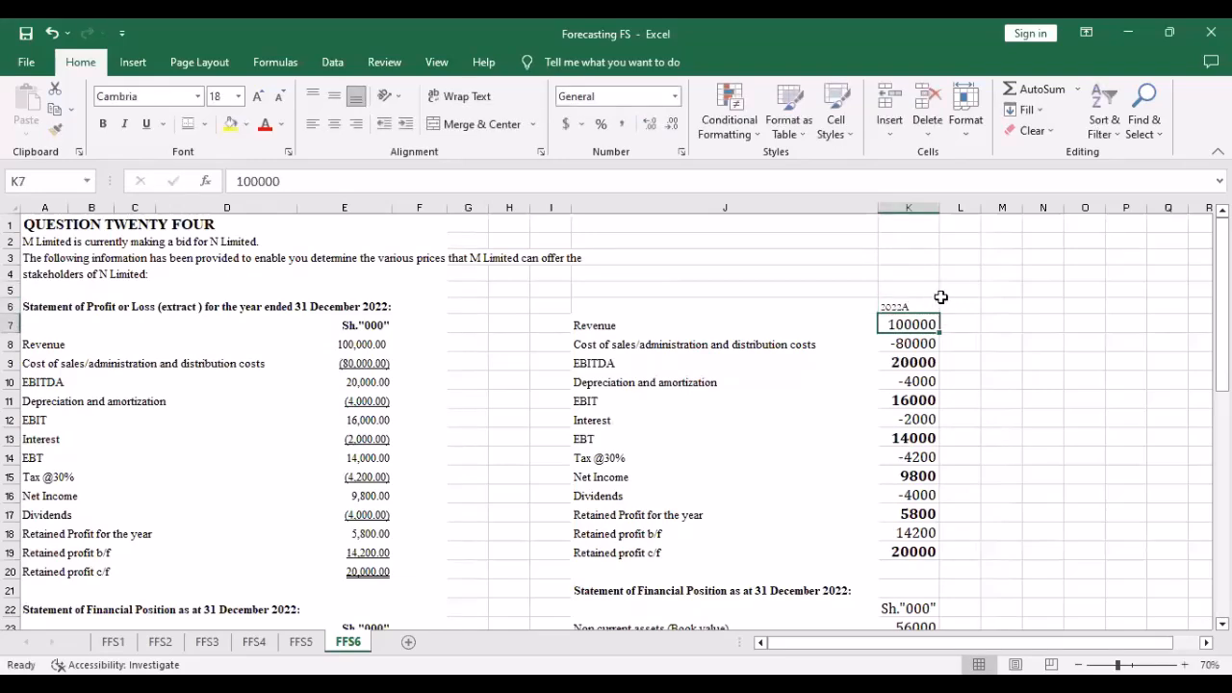
Increase the font size of the 2022A heading in K6 to 20 and make it bold
{"action": "left_click", "coordinate": [910, 307]}
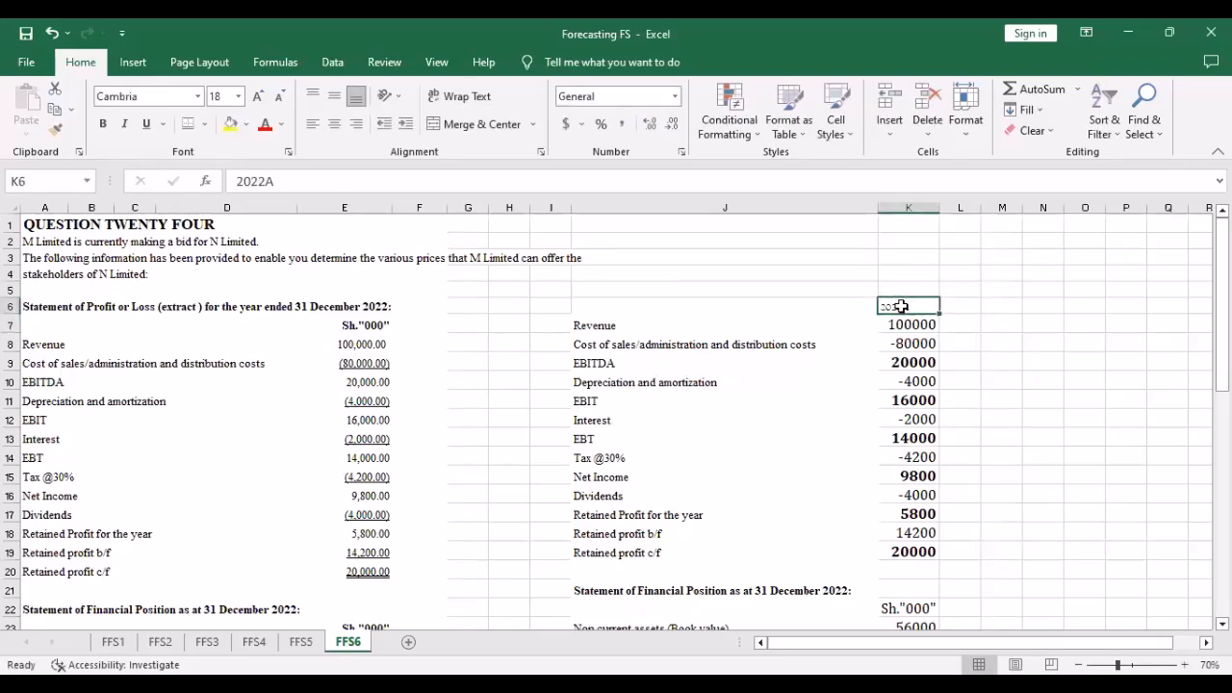
{"action": "left_click", "coordinate": [260, 95]}
{"action": "left_click", "coordinate": [260, 96]}
{"action": "left_click", "coordinate": [260, 95]}
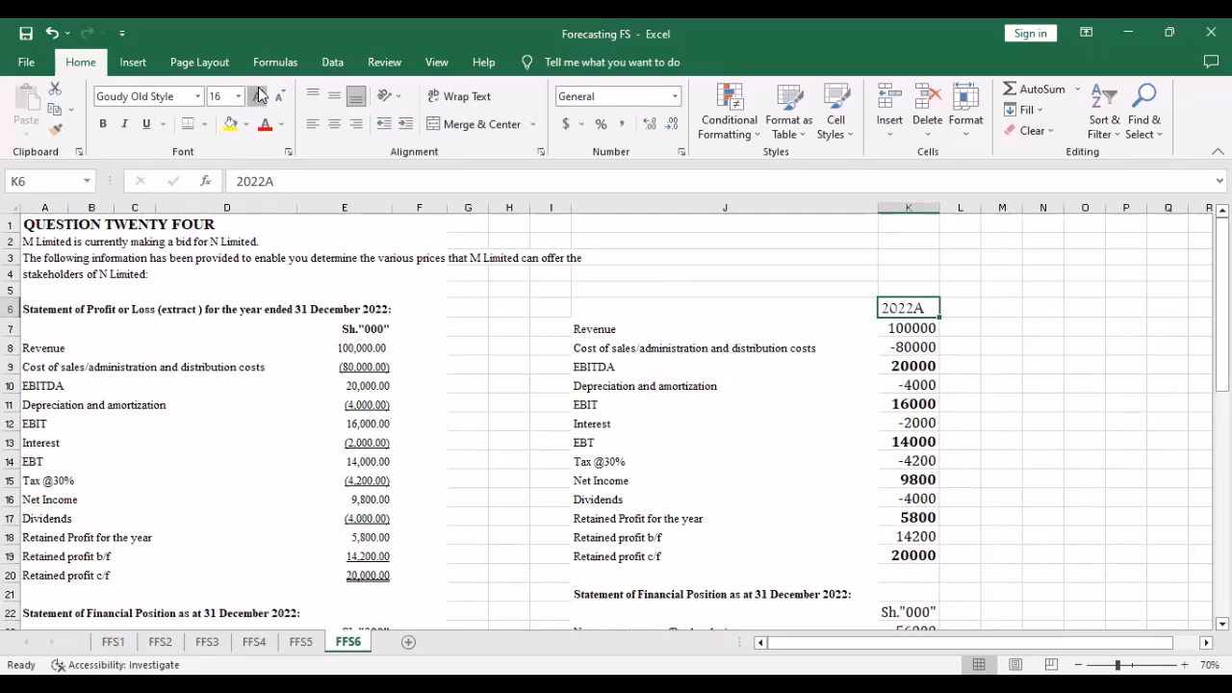
{"action": "left_click", "coordinate": [260, 95]}
{"action": "left_click", "coordinate": [104, 126]}
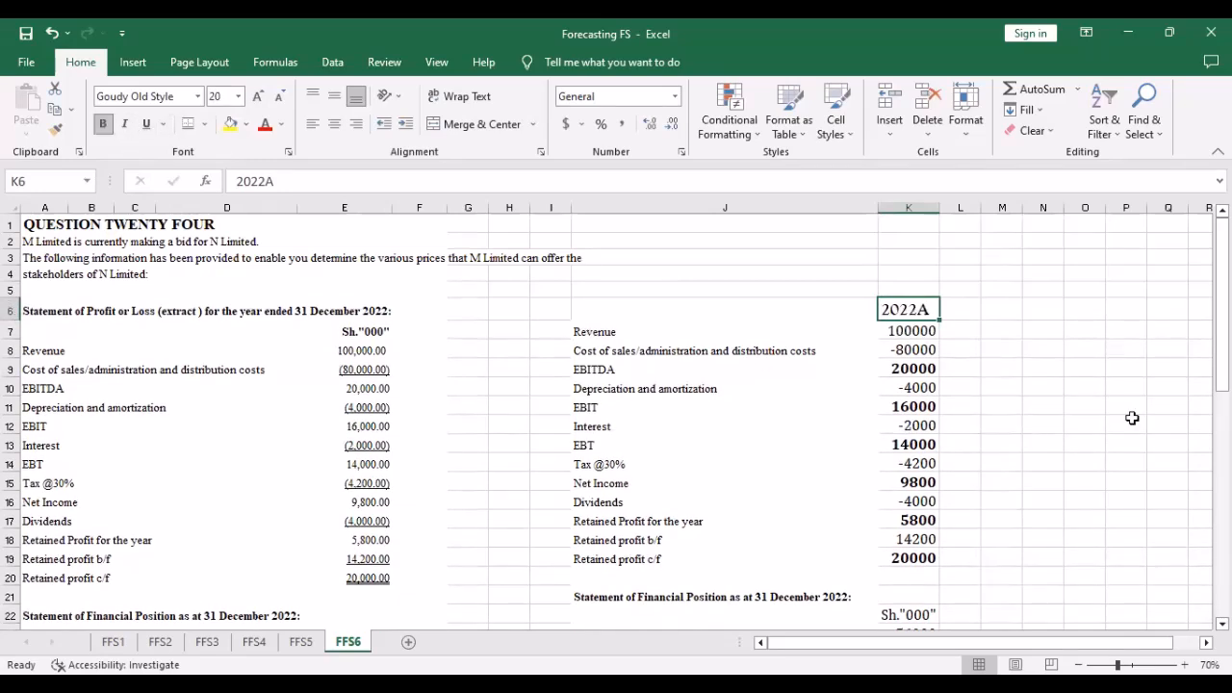
Remove the bold formatting across the heading cells K6:Q6
{"action": "left_click", "coordinate": [1088, 424]}
{"action": "left_click_drag", "start_coordinate": [890, 306], "coordinate": [1141, 309]}
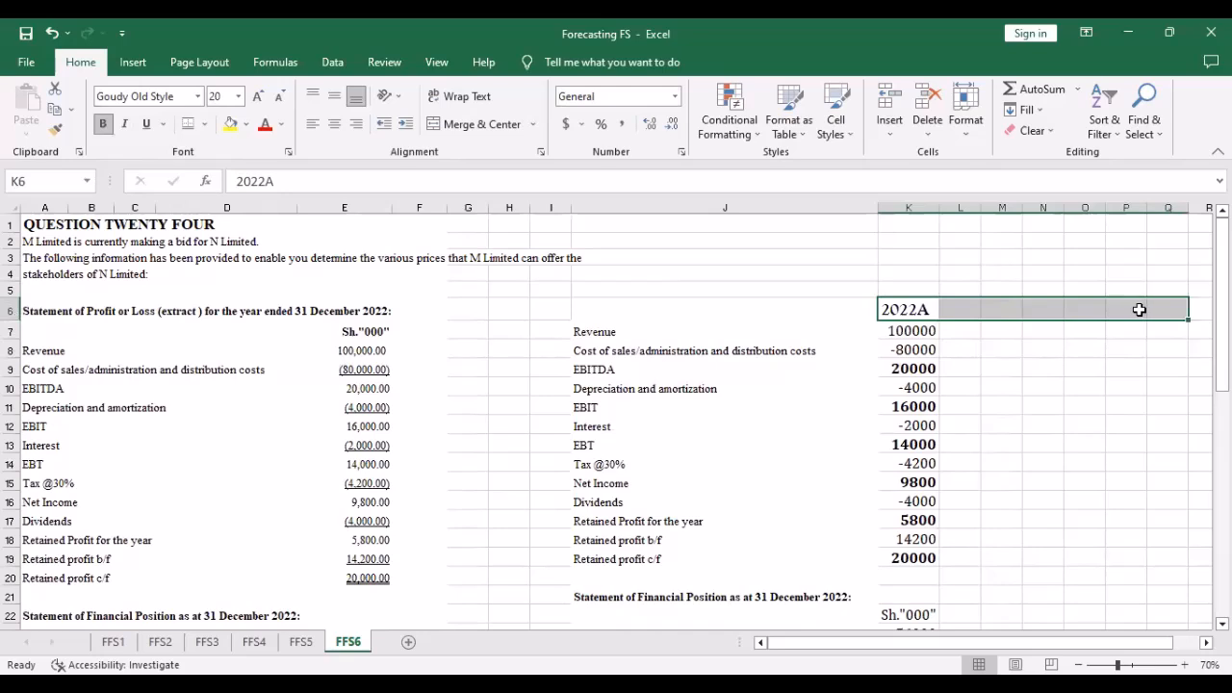
{"action": "key", "text": "ctrl+b"}
{"action": "left_click", "coordinate": [1016, 371]}
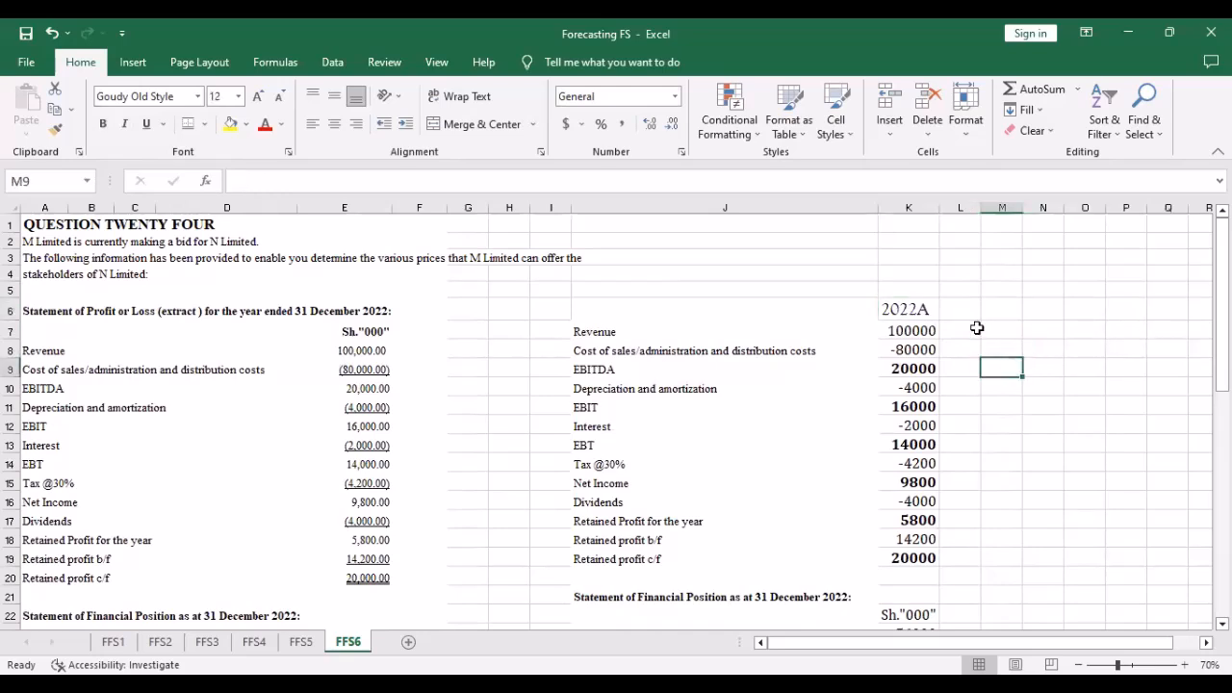
Enter the forecast year headings 2023, 2024, 2025, 2026 and 2027 in L6:P6
{"action": "left_click", "coordinate": [962, 316]}
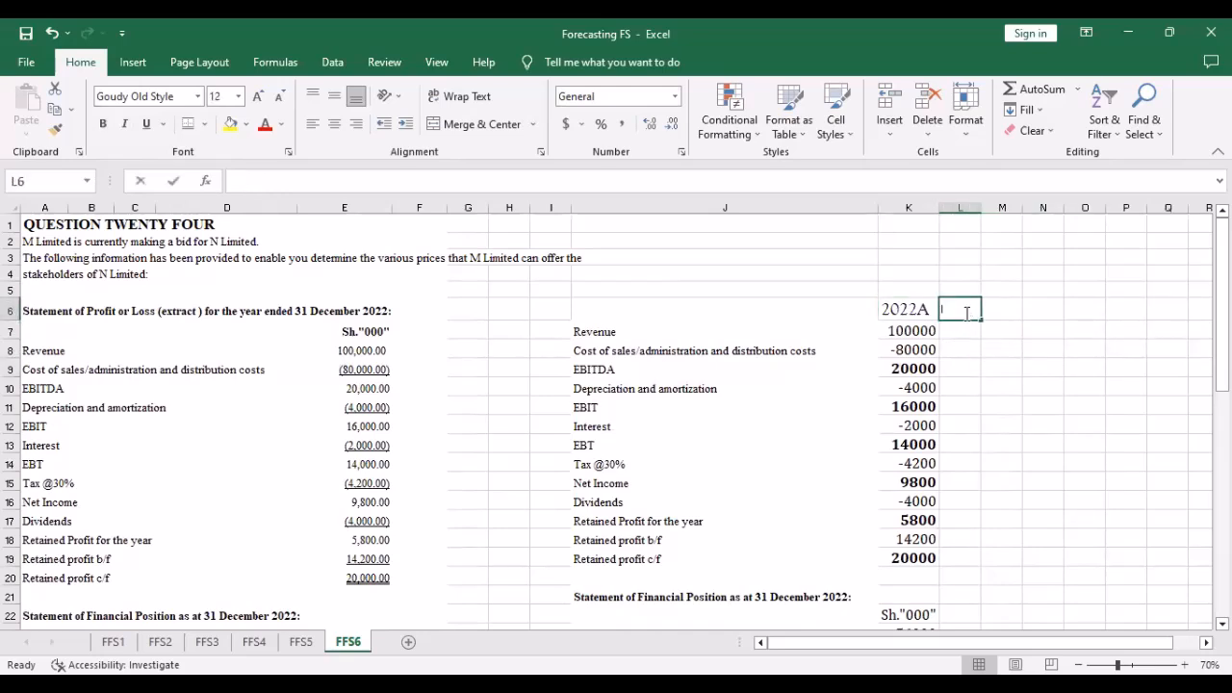
{"action": "type", "text": "2023"}
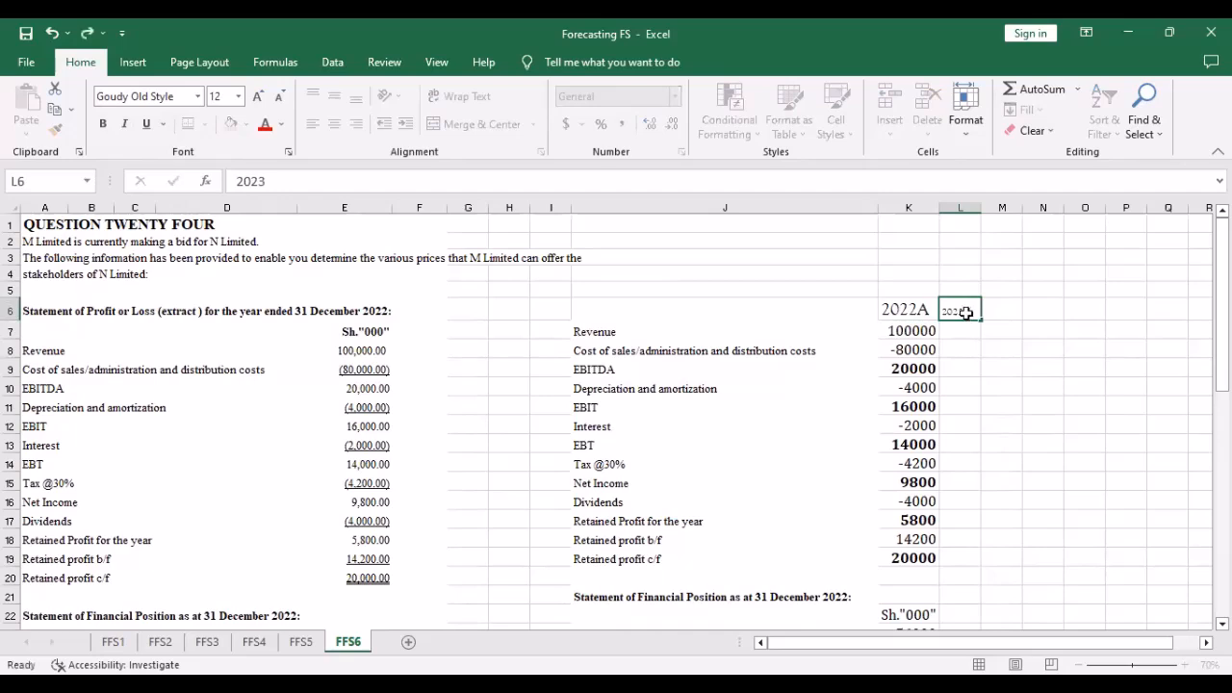
{"action": "key", "text": "Tab"}
{"action": "type", "text": "20"}
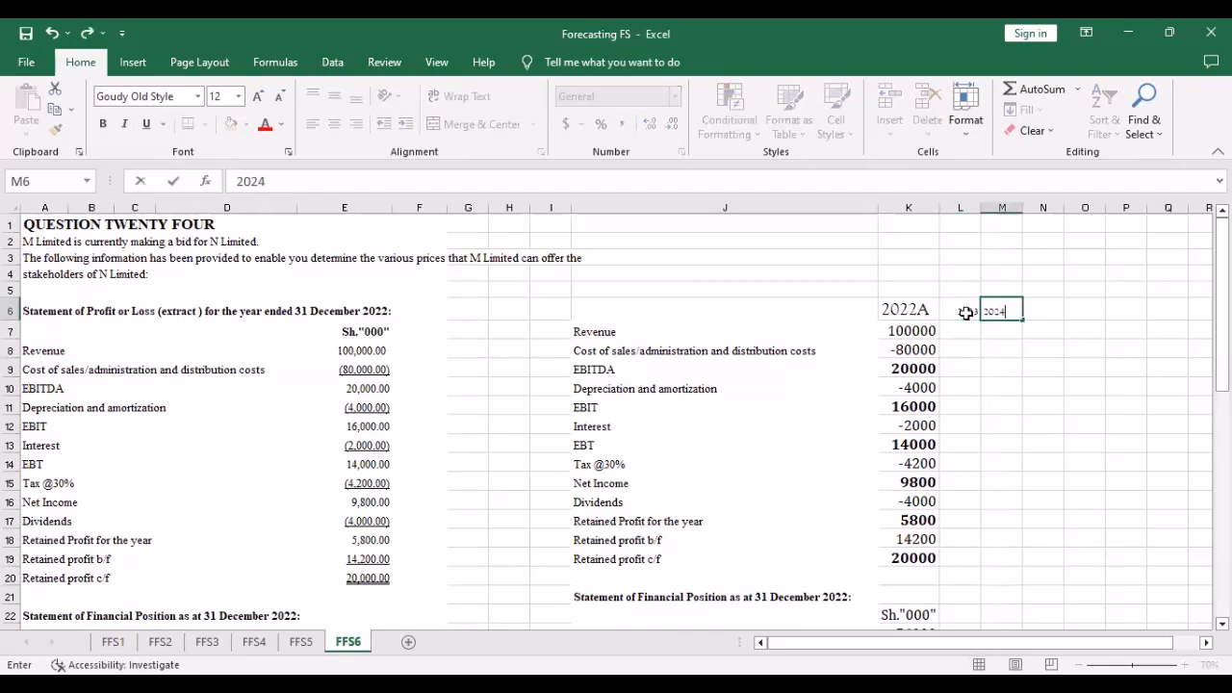
{"action": "key", "text": "Tab"}
{"action": "type", "text": "20"}
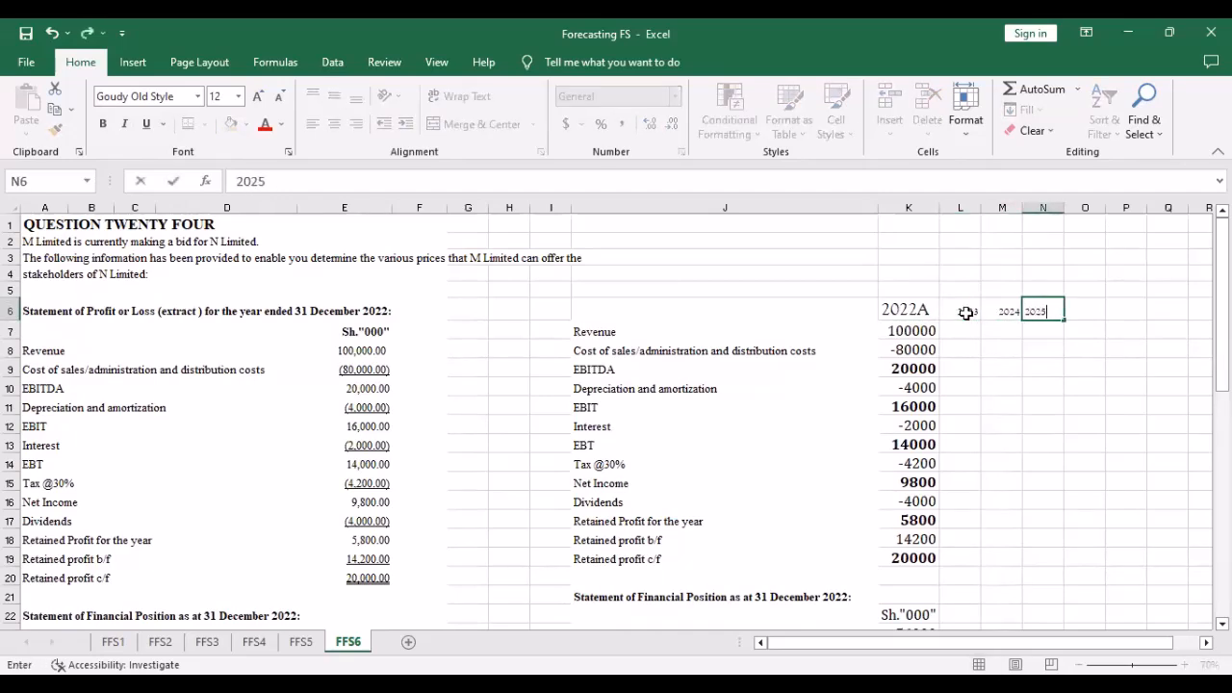
{"action": "key", "text": "Tab"}
{"action": "type", "text": "20"}
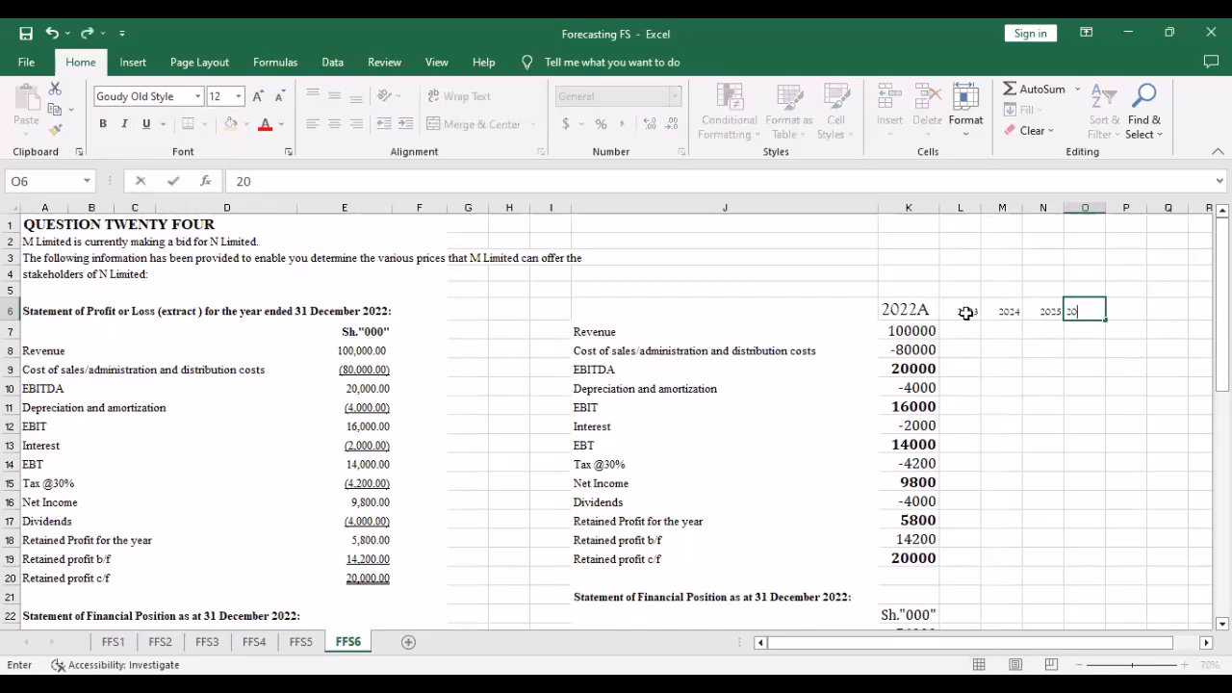
{"action": "type", "text": "26"}
{"action": "key", "text": "Tab"}
{"action": "type", "text": "20"}
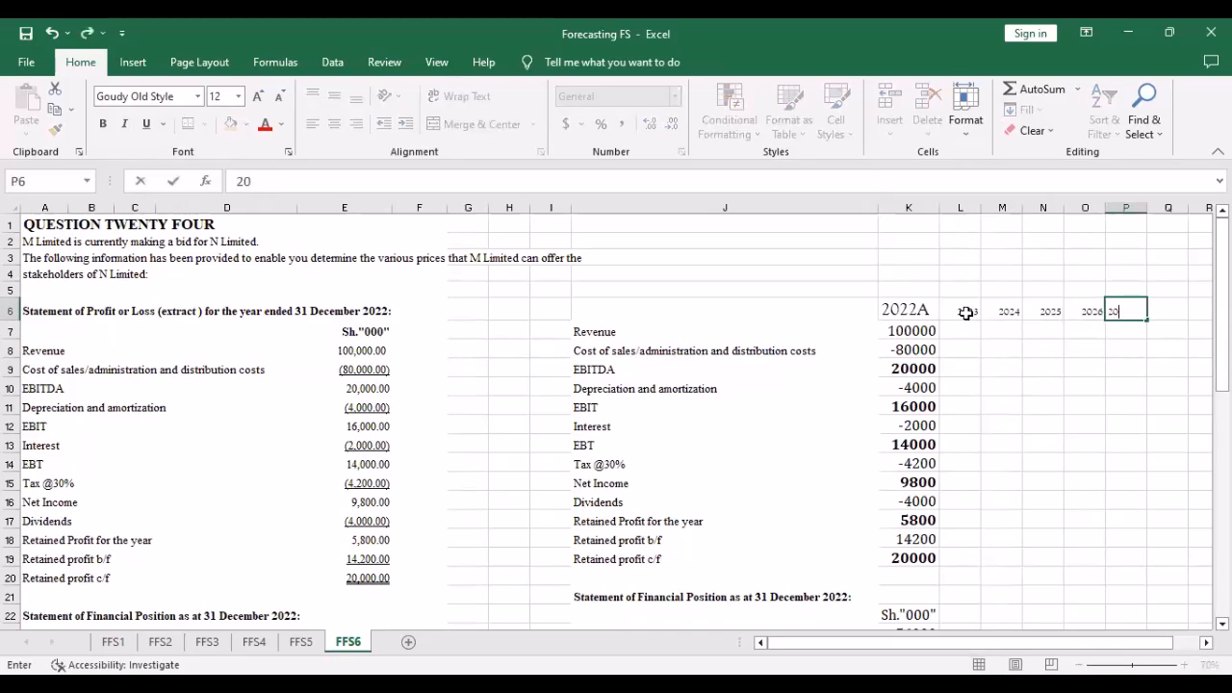
{"action": "type", "text": "27"}
{"action": "left_click", "coordinate": [1036, 432]}
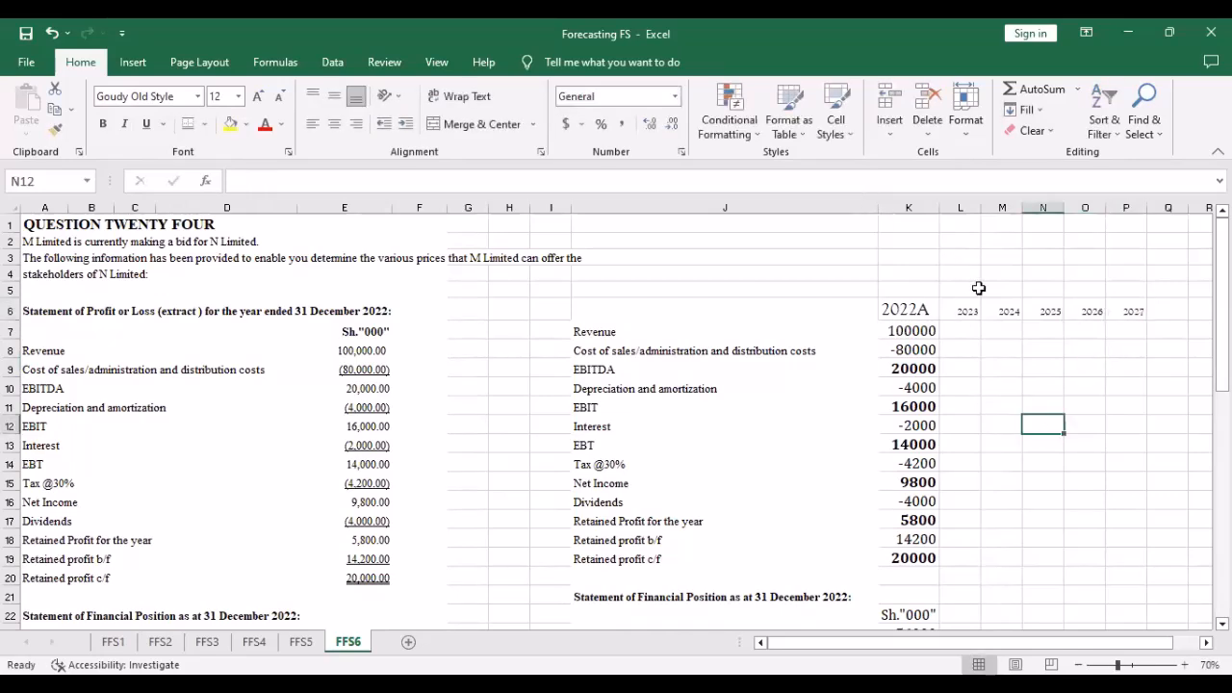
Change the forecast year headings in L6:P6 to Cambria at font size 18
{"action": "left_click_drag", "start_coordinate": [965, 311], "coordinate": [1133, 310]}
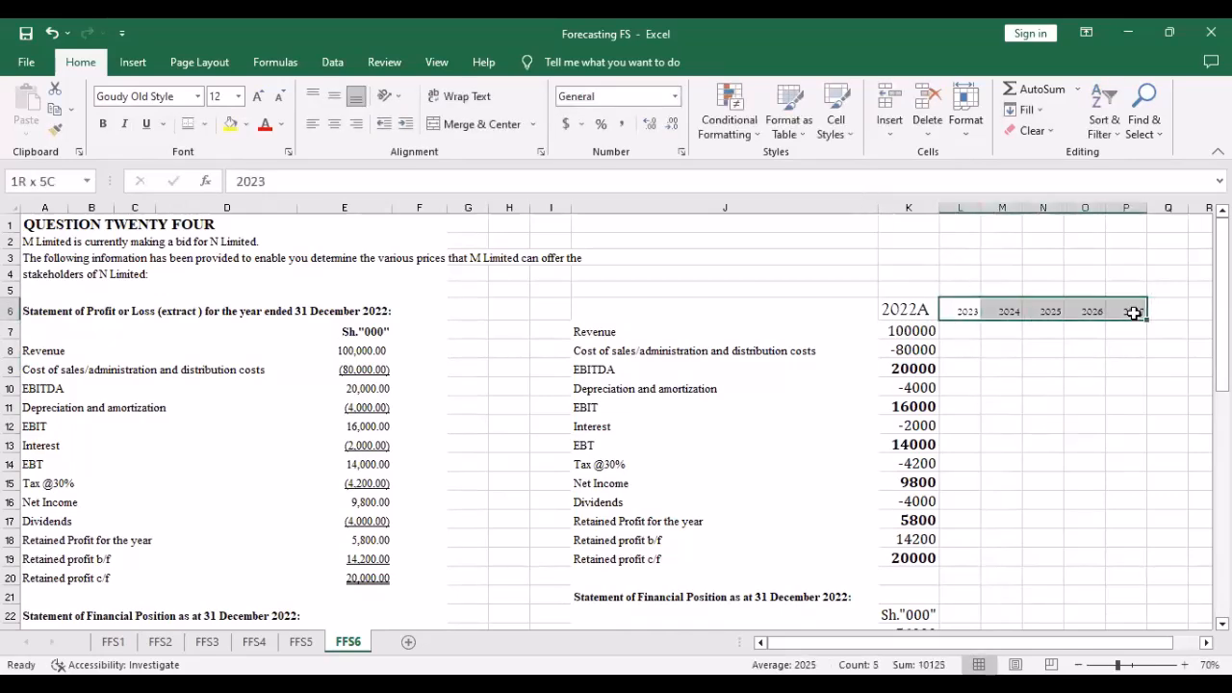
{"action": "left_click", "coordinate": [197, 97]}
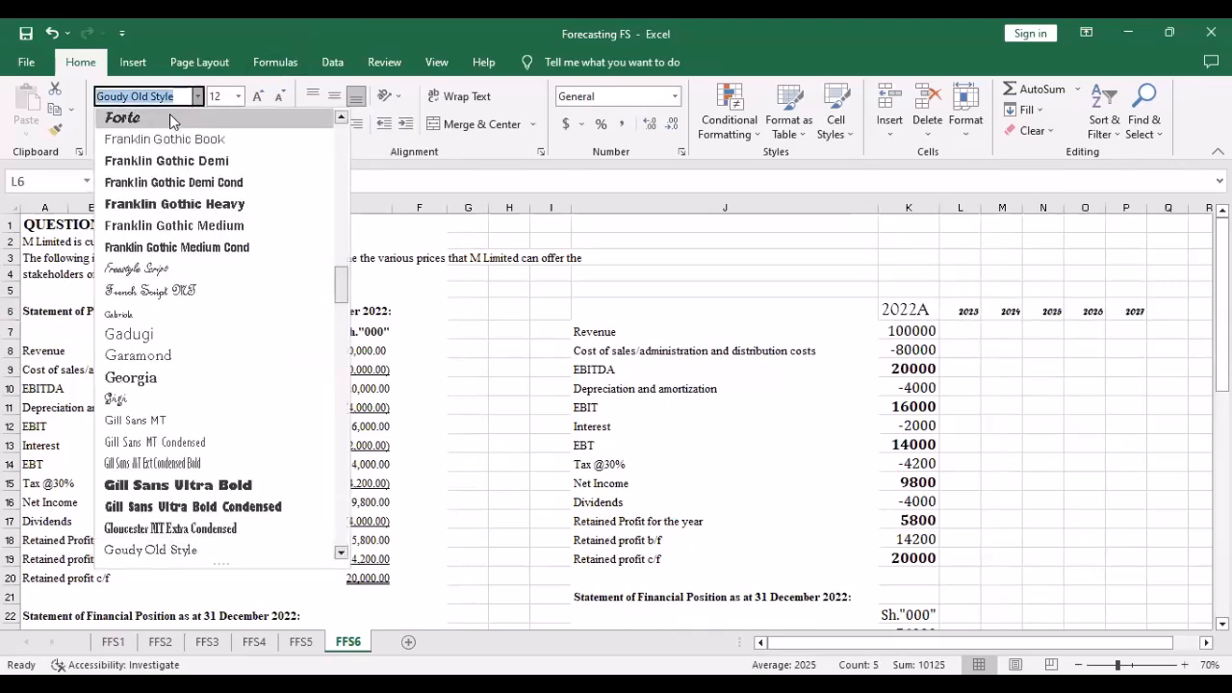
{"action": "type", "text": "Cambria"}
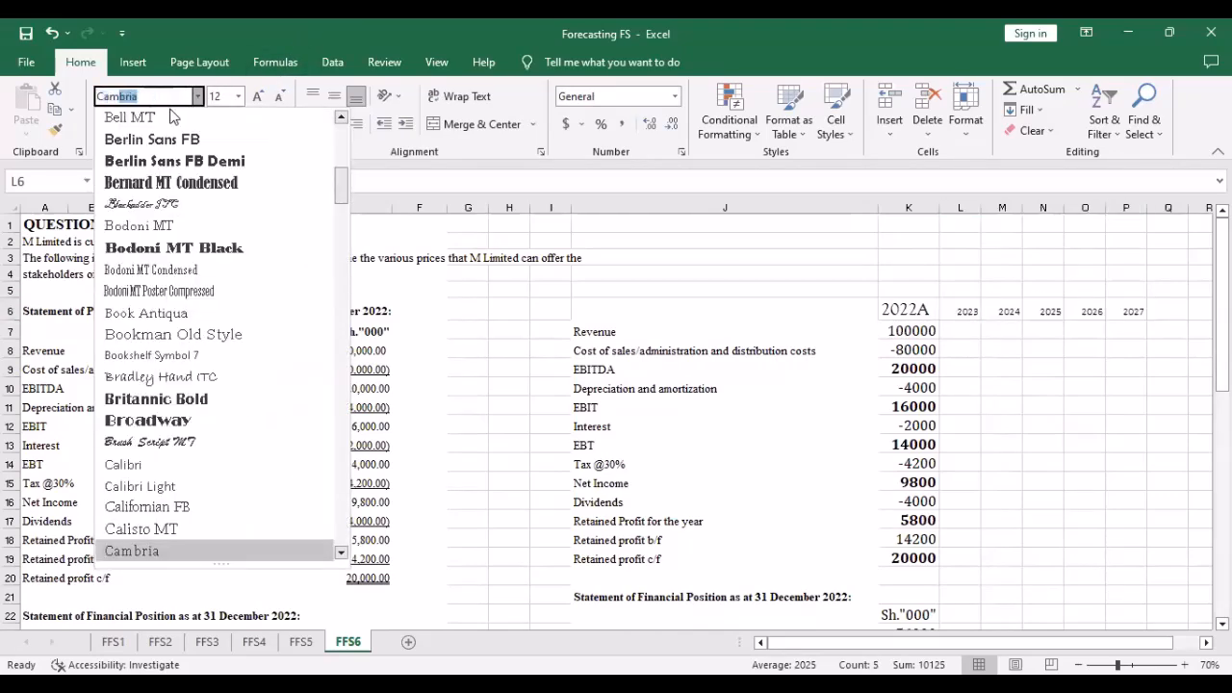
{"action": "left_click", "coordinate": [160, 545]}
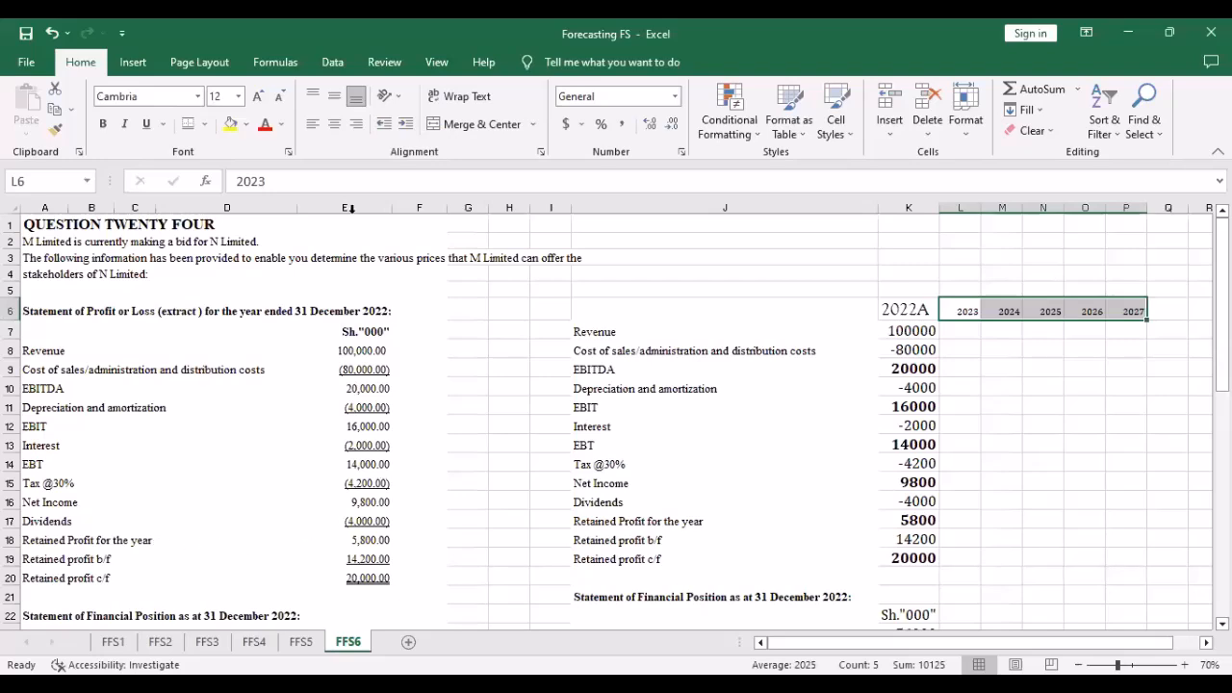
{"action": "left_click", "coordinate": [257, 96]}
{"action": "left_click", "coordinate": [257, 97]}
{"action": "left_click", "coordinate": [257, 96]}
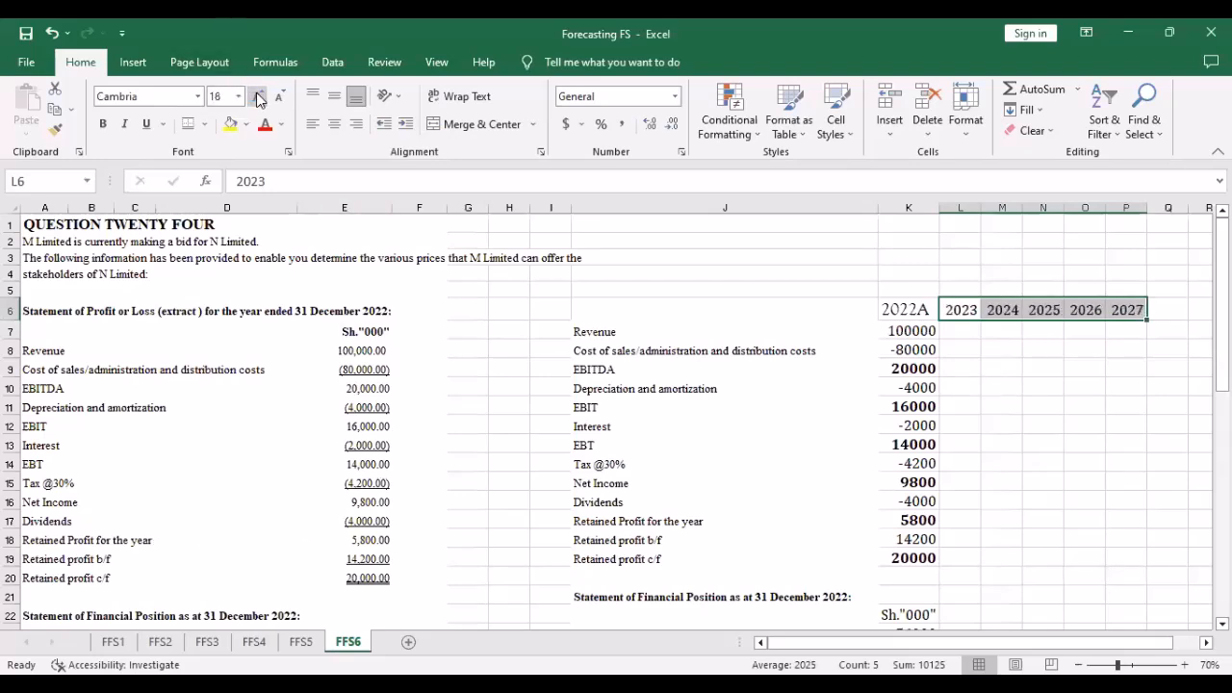
{"action": "left_click", "coordinate": [1119, 462]}
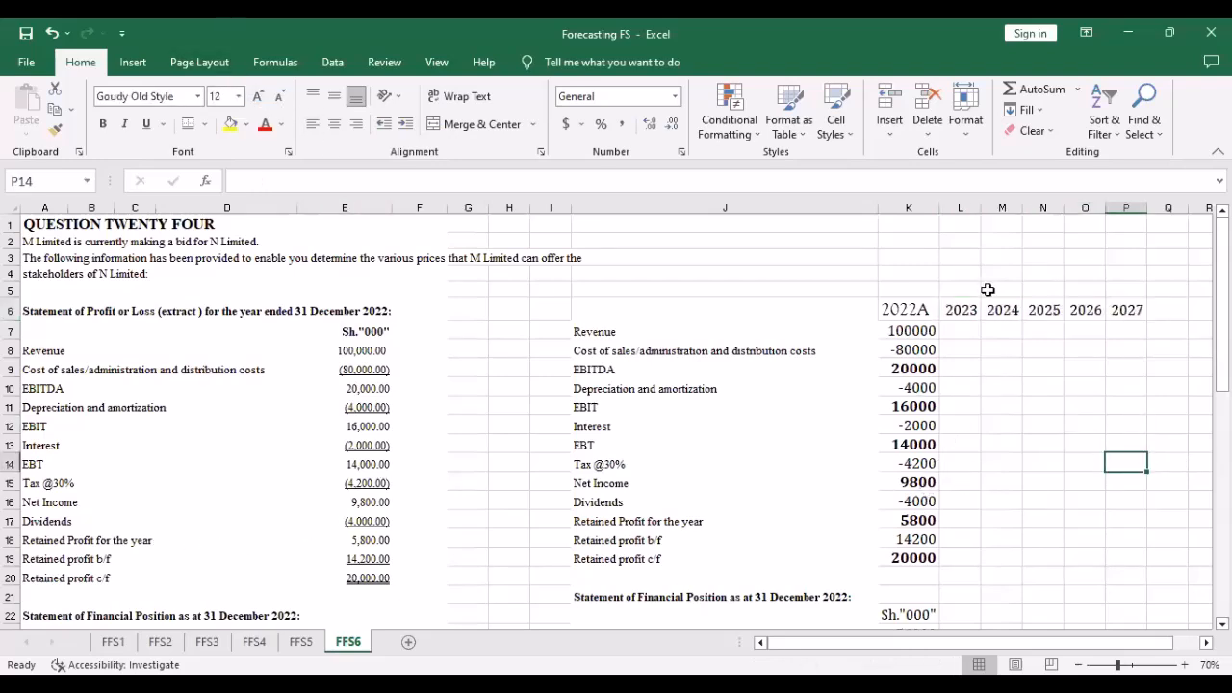
Apply the comma number style to the base-year figures in K7:K36
{"action": "left_click_drag", "start_coordinate": [900, 332], "coordinate": [910, 627]}
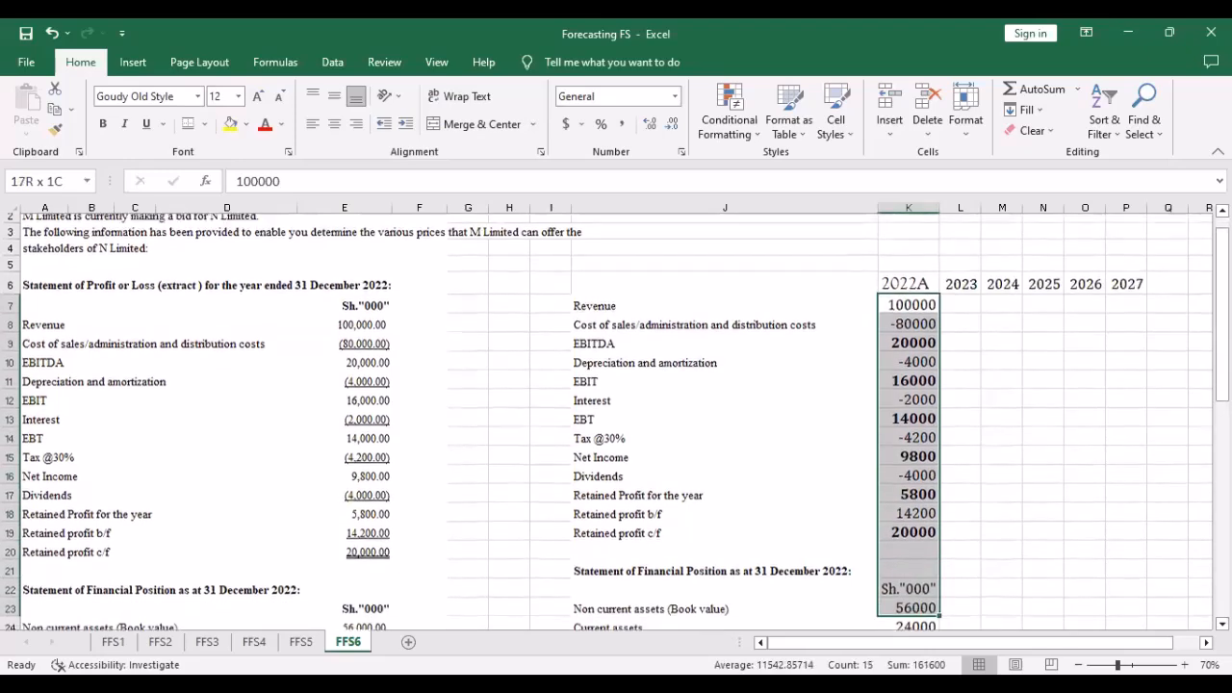
{"action": "left_click_drag", "start_coordinate": [876, 277], "coordinate": [913, 328]}
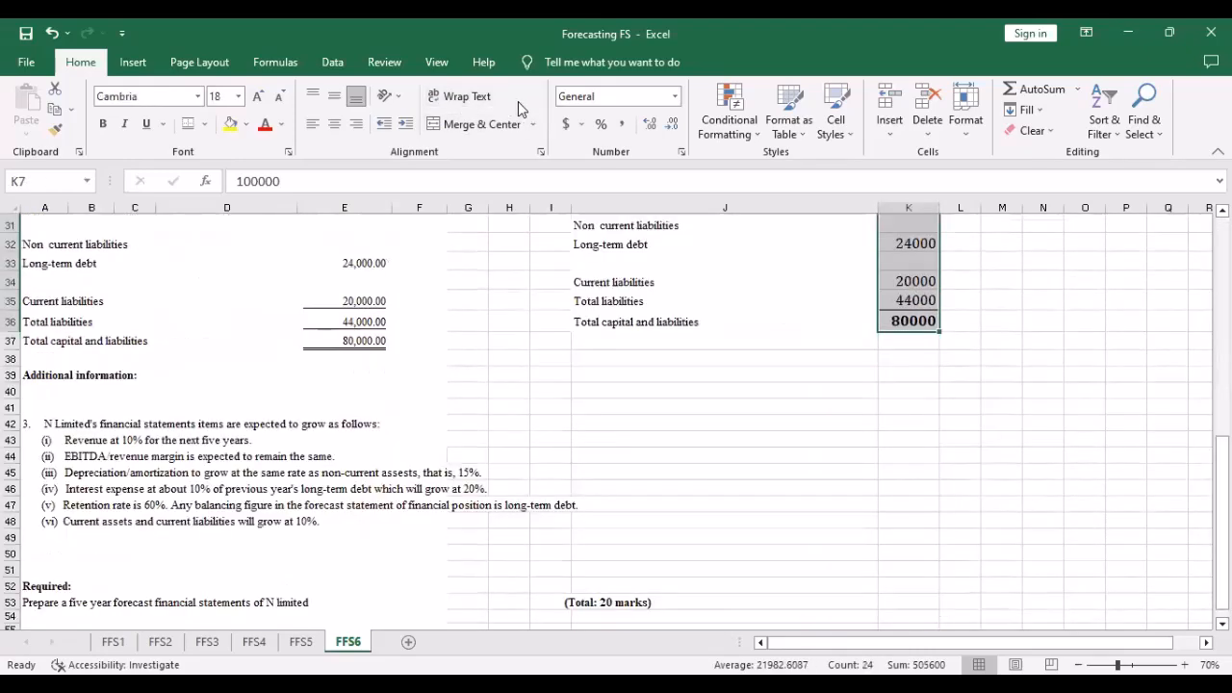
{"action": "left_click", "coordinate": [623, 124]}
{"action": "left_click", "coordinate": [1059, 433]}
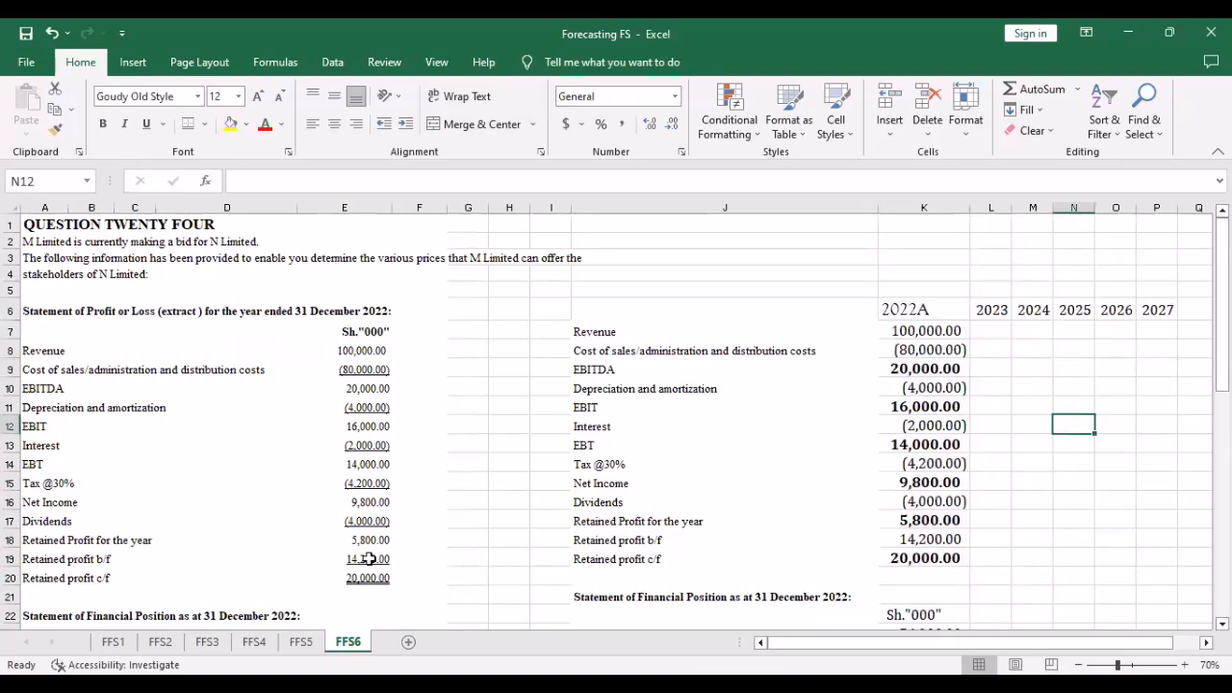
Calculate the 2023 revenue in L7 with a formula that grows the 2022 revenue in K7 by 10%
{"action": "scroll", "coordinate": [682, 463], "scroll_direction": "down", "scroll_amount": 11}
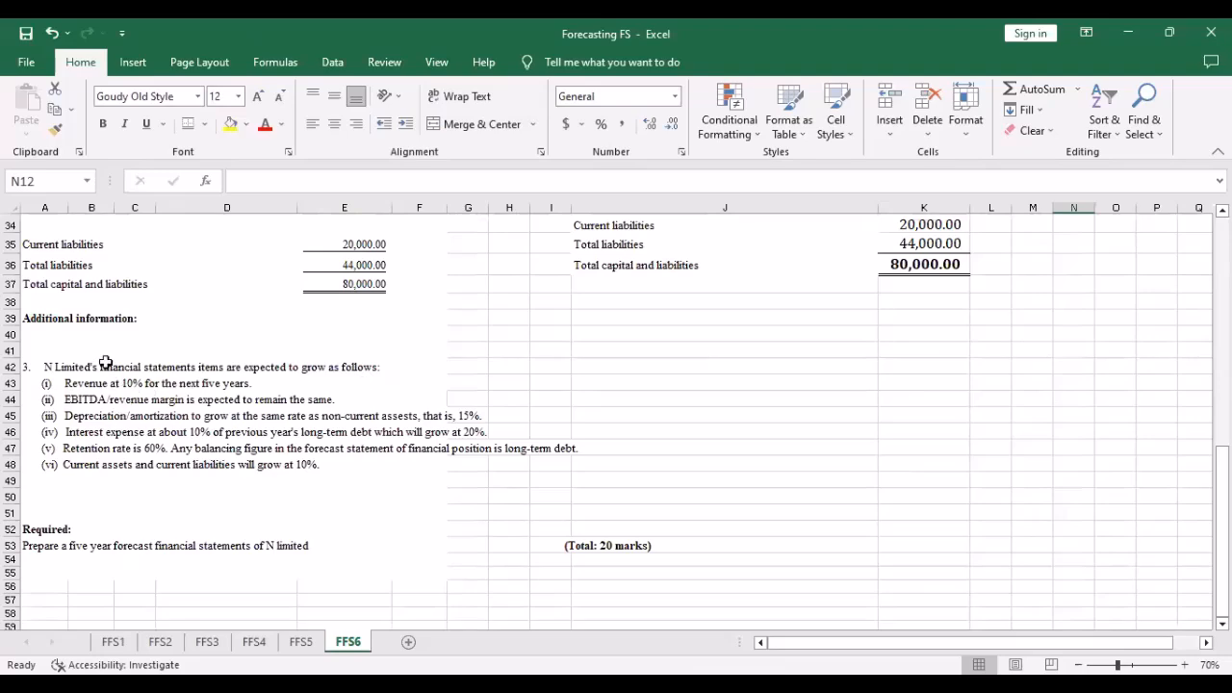
{"action": "scroll", "coordinate": [577, 431], "scroll_direction": "up", "scroll_amount": 6}
{"action": "scroll", "coordinate": [1056, 288], "scroll_direction": "up", "scroll_amount": 5}
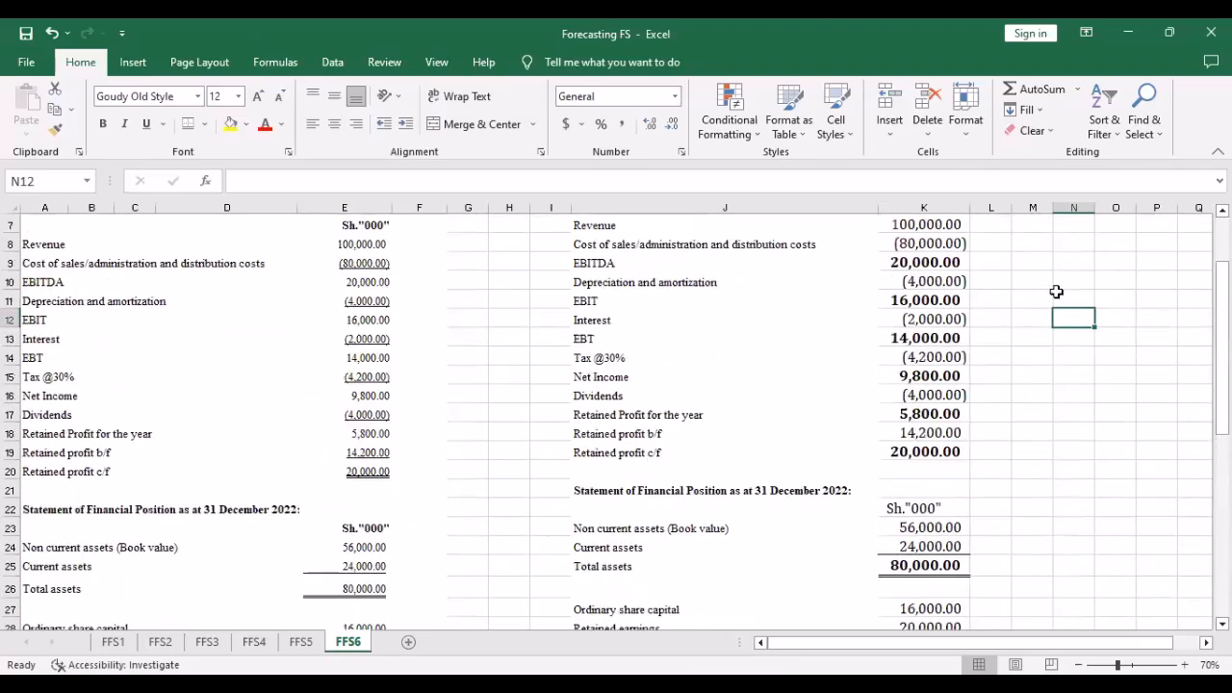
{"action": "left_click", "coordinate": [989, 328]}
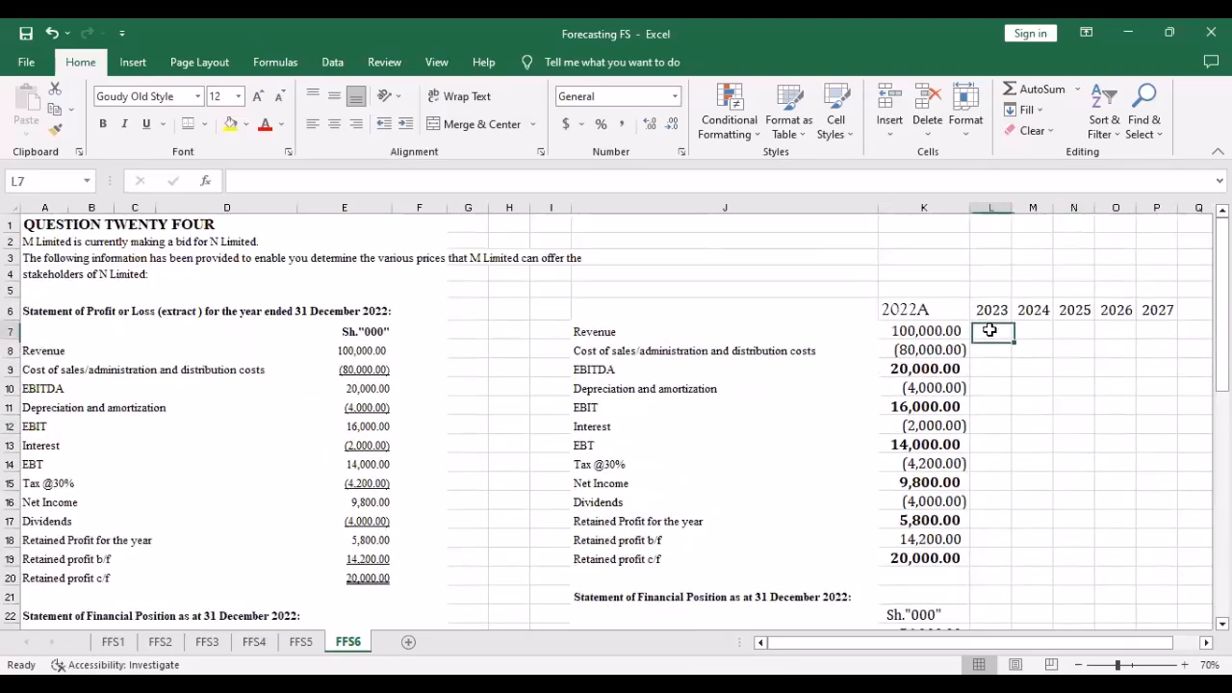
{"action": "type", "text": "="}
{"action": "left_click", "coordinate": [901, 332]}
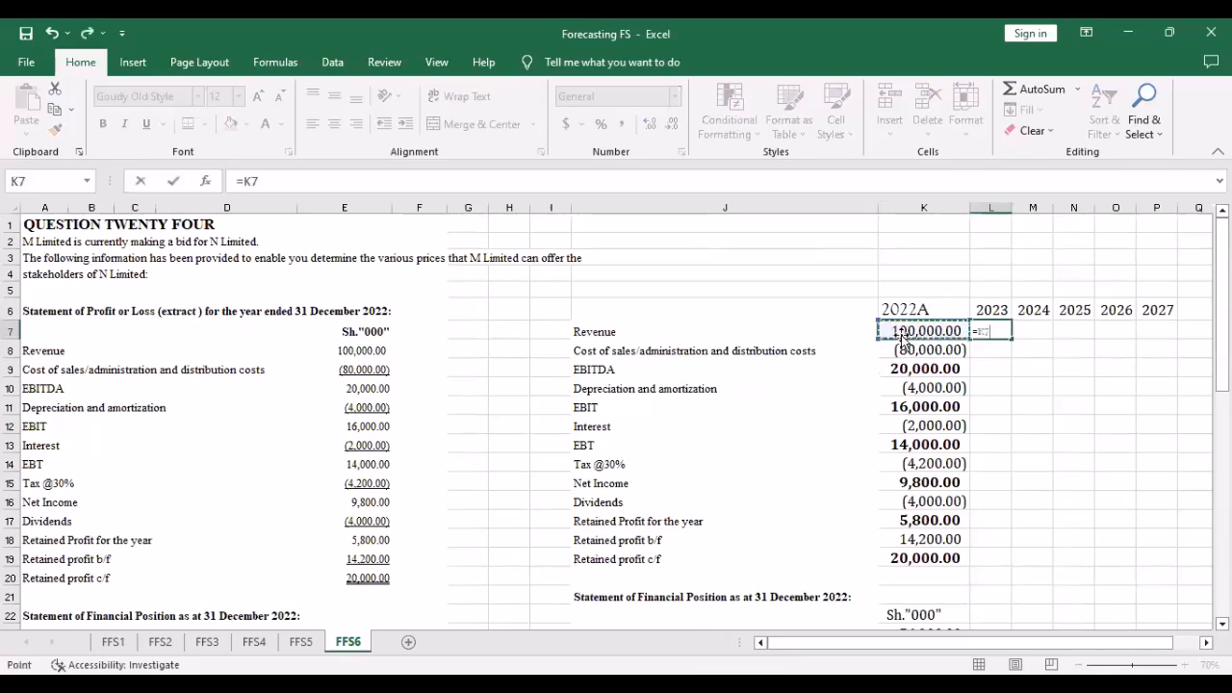
{"action": "type", "text": "*"}
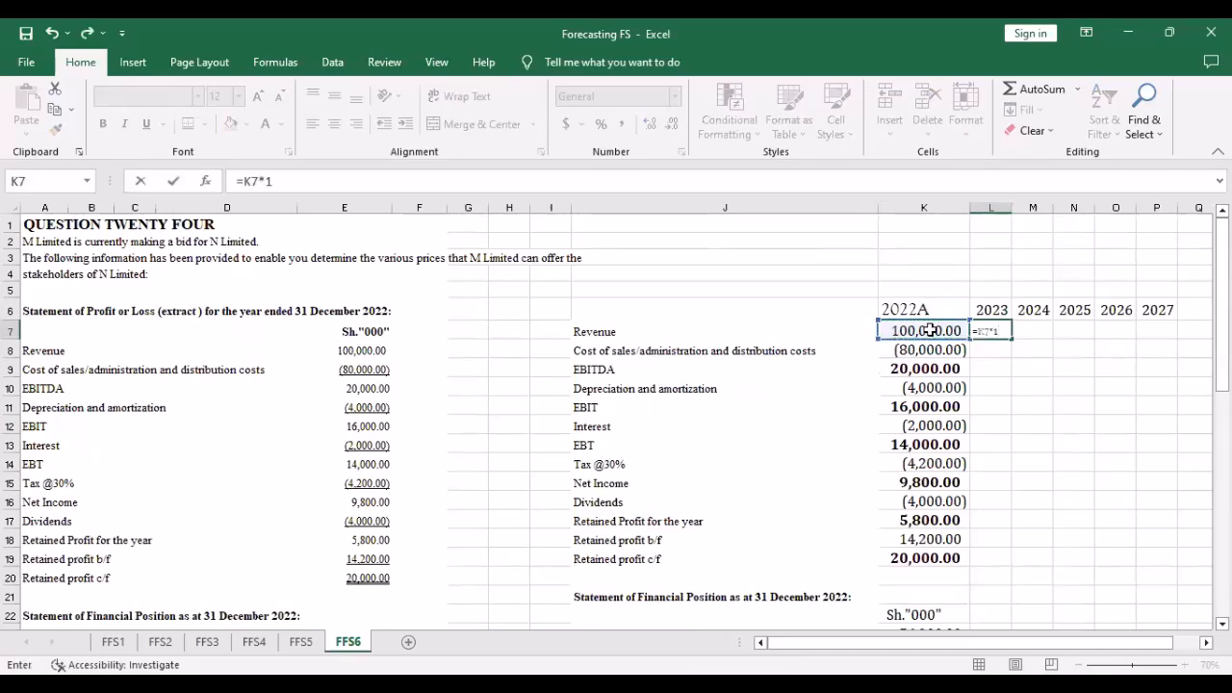
{"action": "key", "text": "Return"}
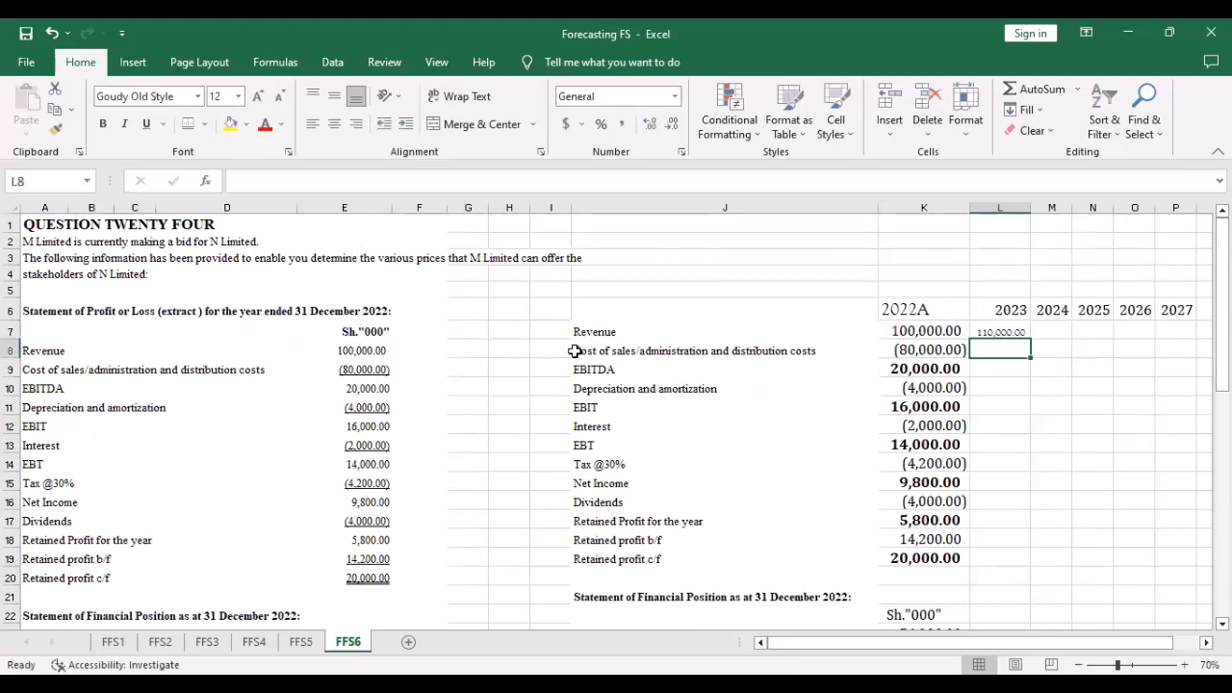
Change the font of the entire sheet to Cambria at size 14
{"action": "key", "text": "ctrl+a"}
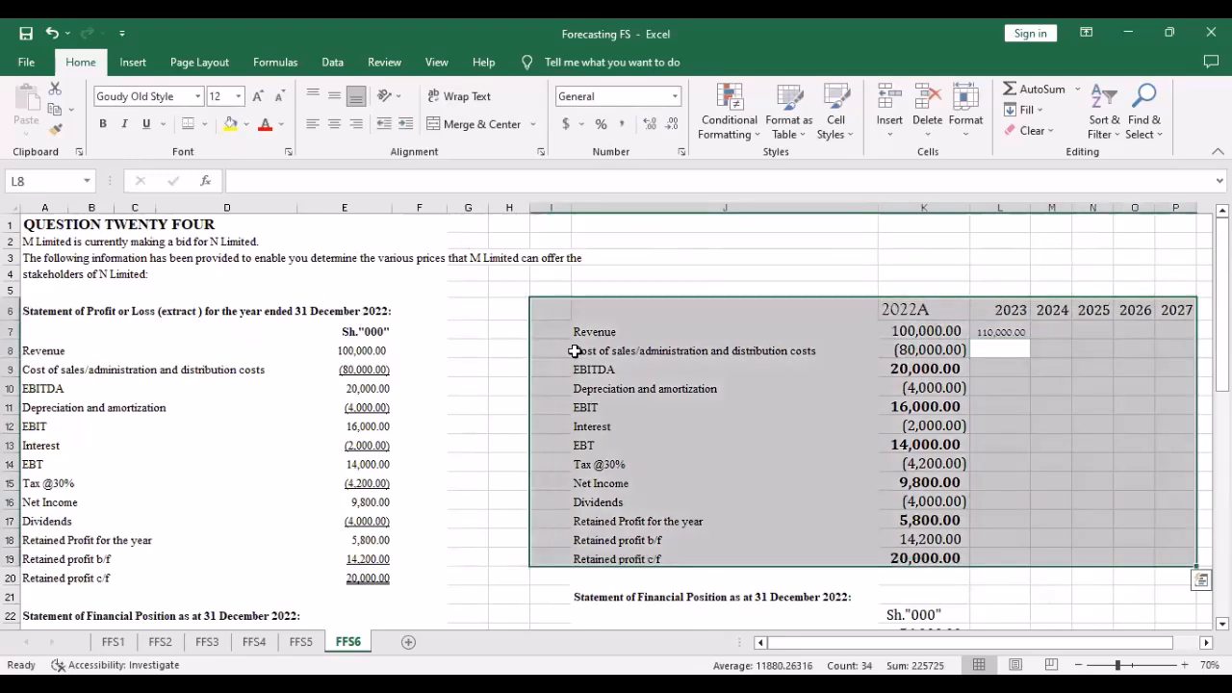
{"action": "key", "text": "ctrl+a"}
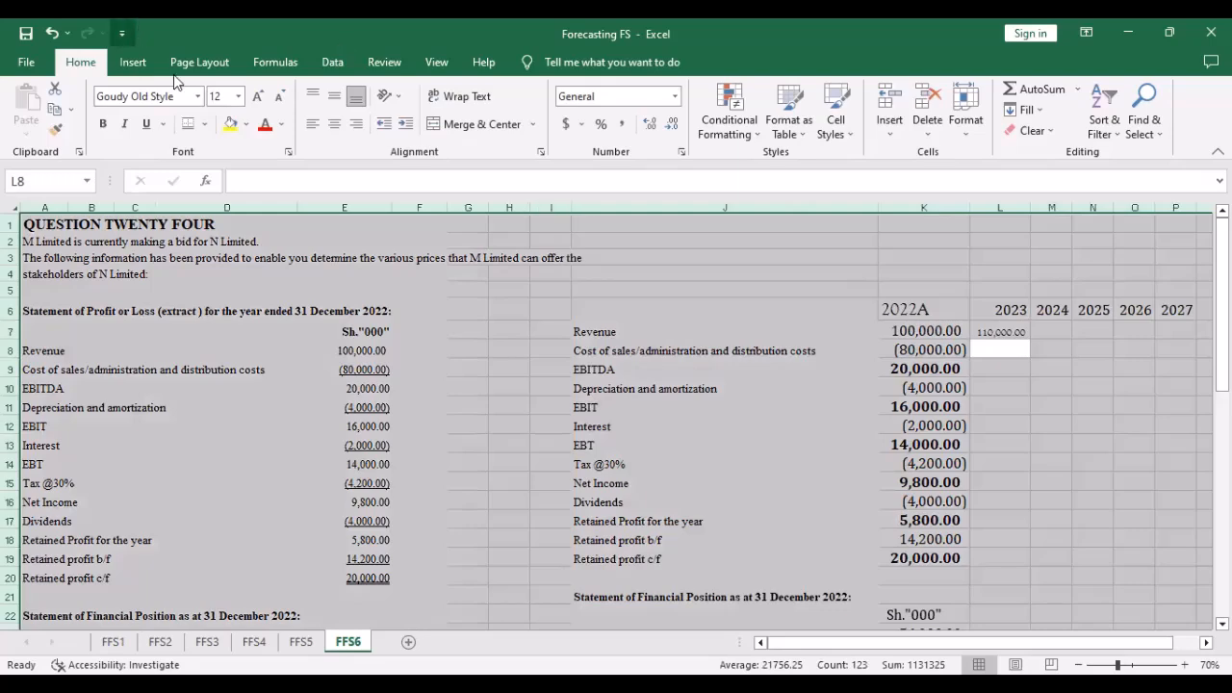
{"action": "left_click", "coordinate": [199, 96]}
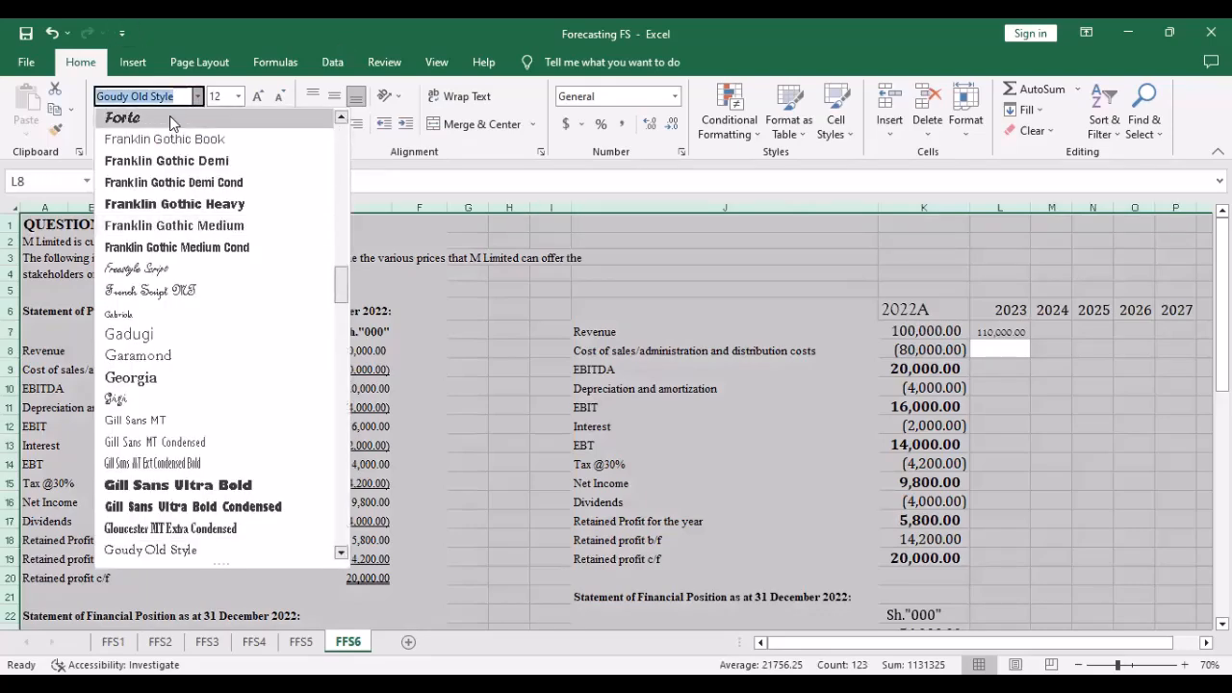
{"action": "key", "text": "BackSpace"}
{"action": "type", "text": "Ca"}
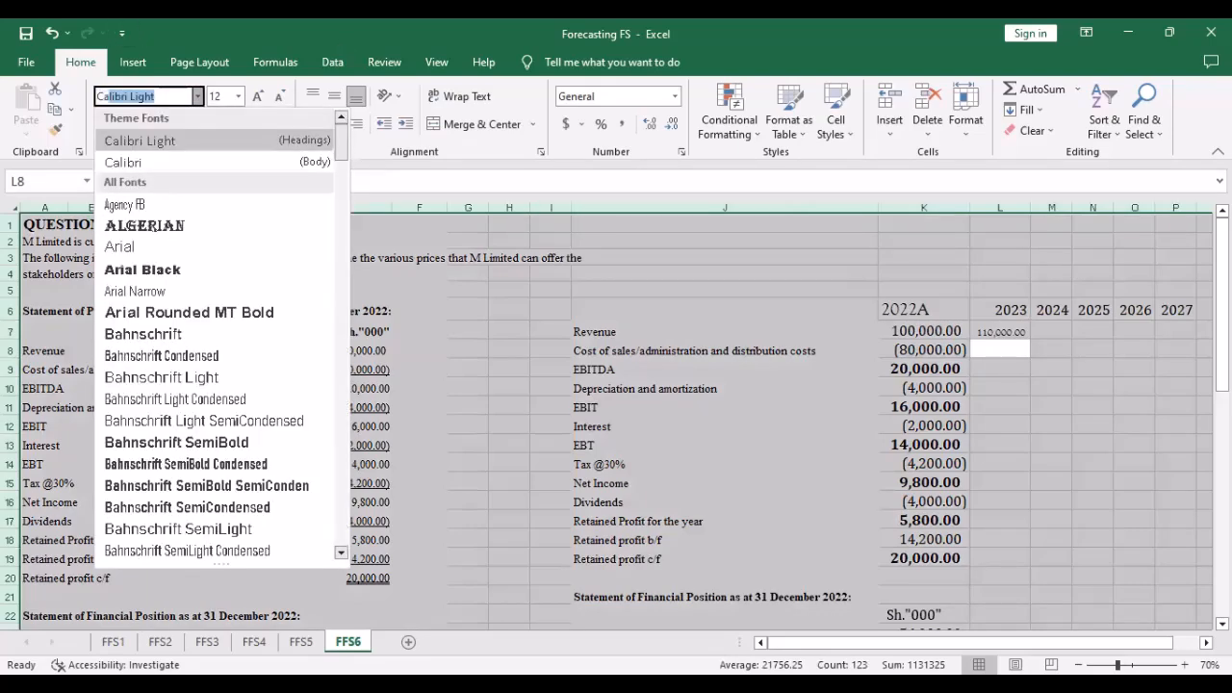
{"action": "type", "text": "mbria"}
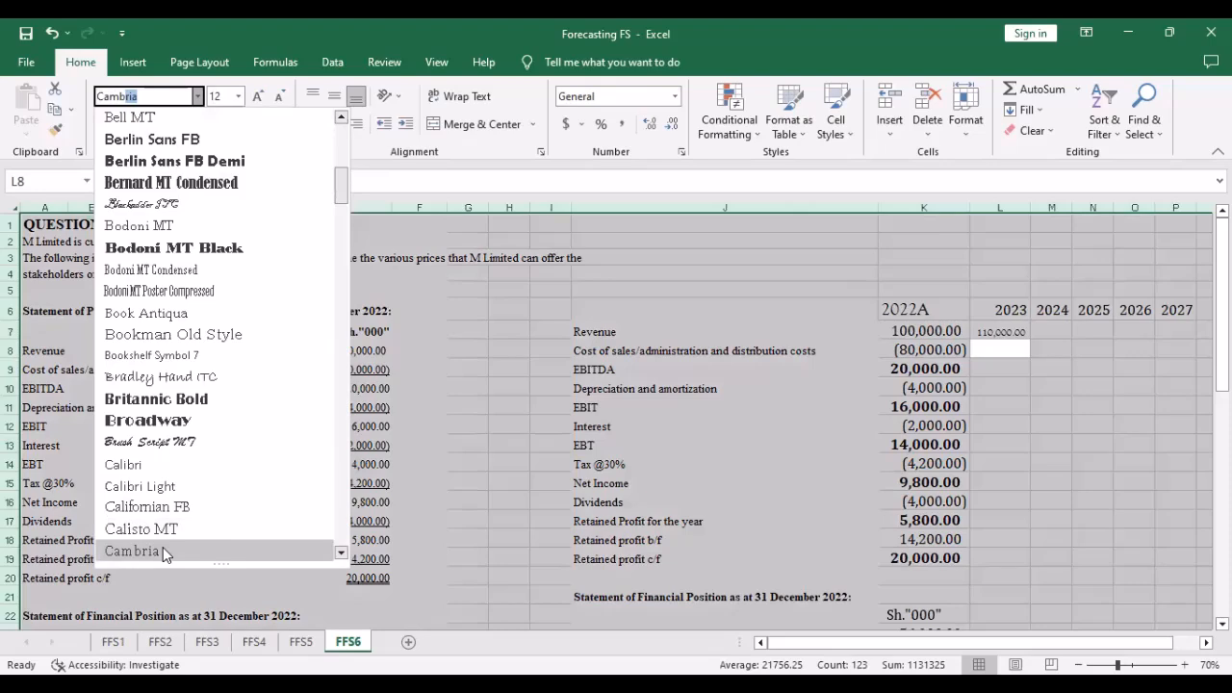
{"action": "left_click", "coordinate": [164, 552]}
{"action": "left_click", "coordinate": [258, 99]}
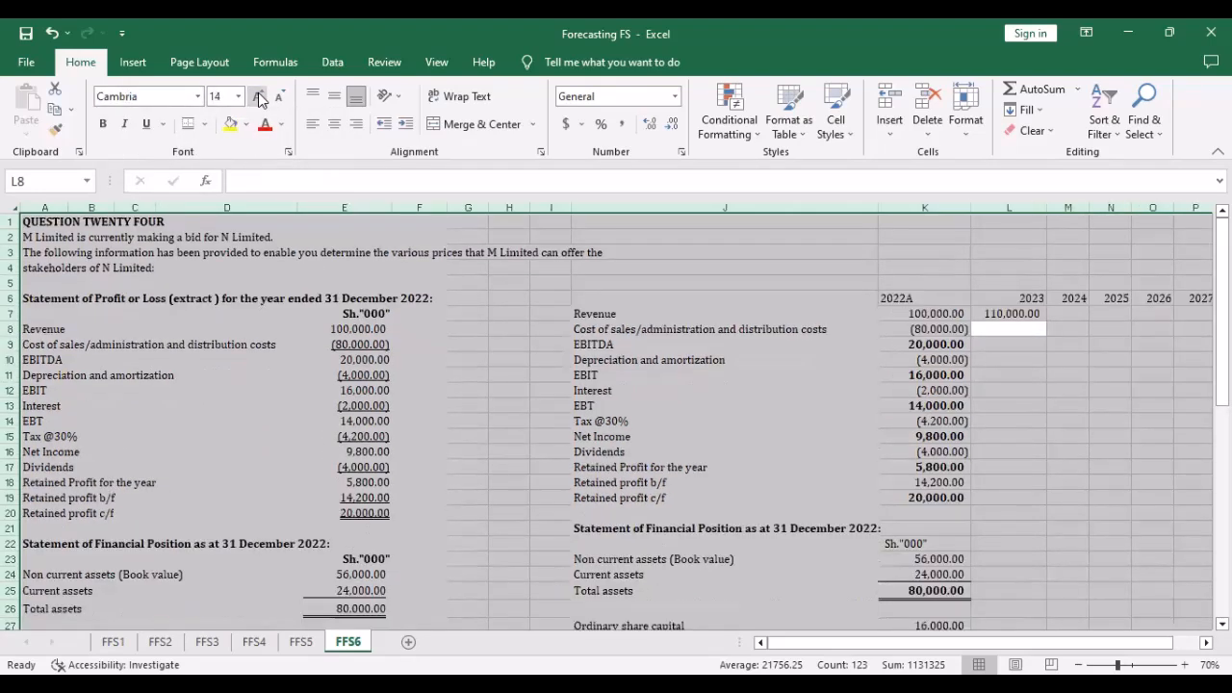
{"action": "left_click", "coordinate": [1020, 394]}
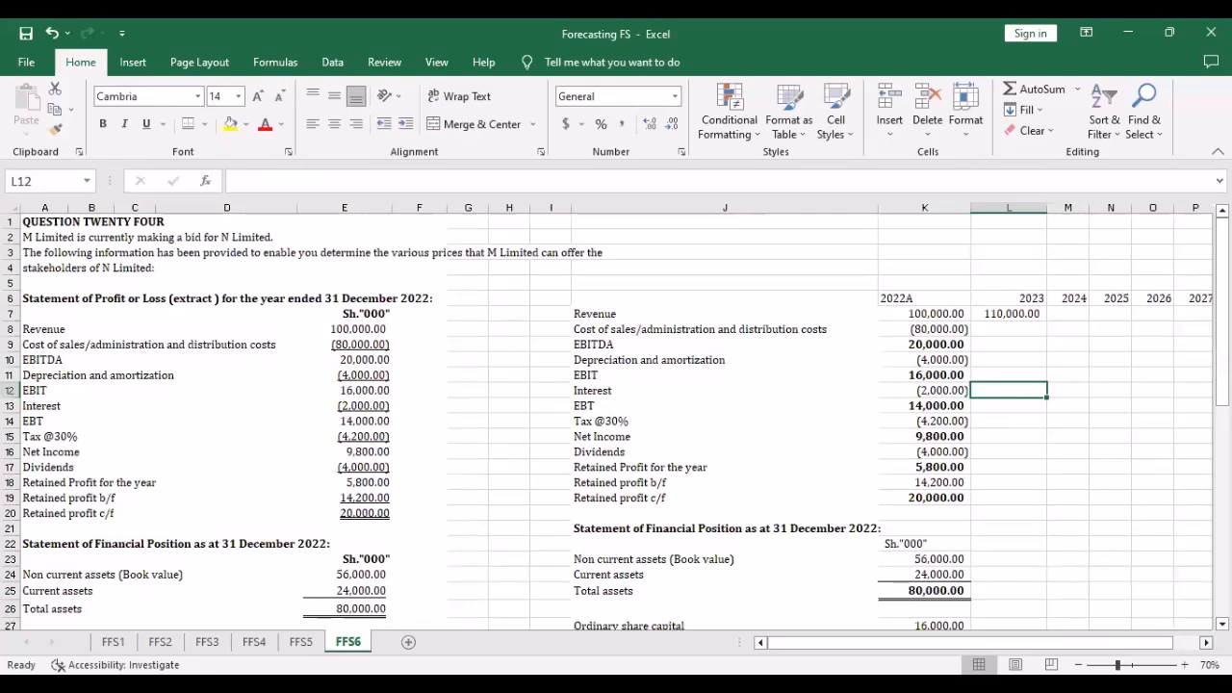
Fill the 2023 revenue formula from L7 across to 2027 in P7 and autofit the widths of columns M to P
{"action": "scroll", "coordinate": [780, 359], "scroll_direction": "right", "scroll_amount": 4}
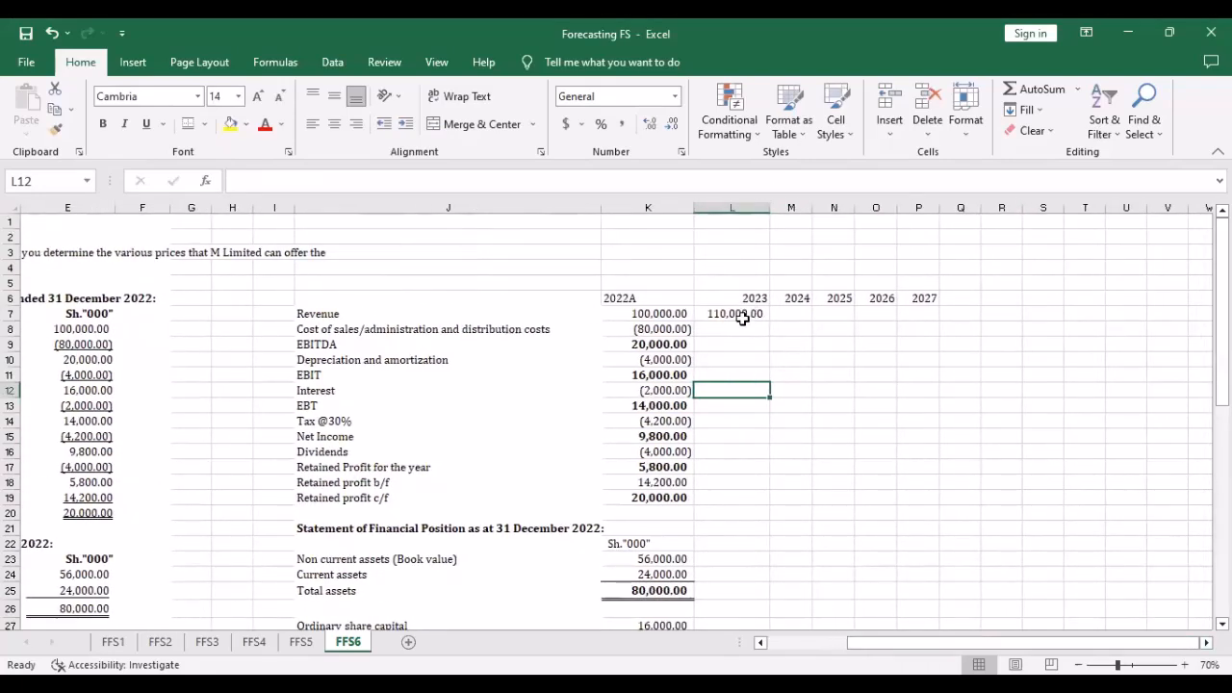
{"action": "left_click", "coordinate": [743, 319]}
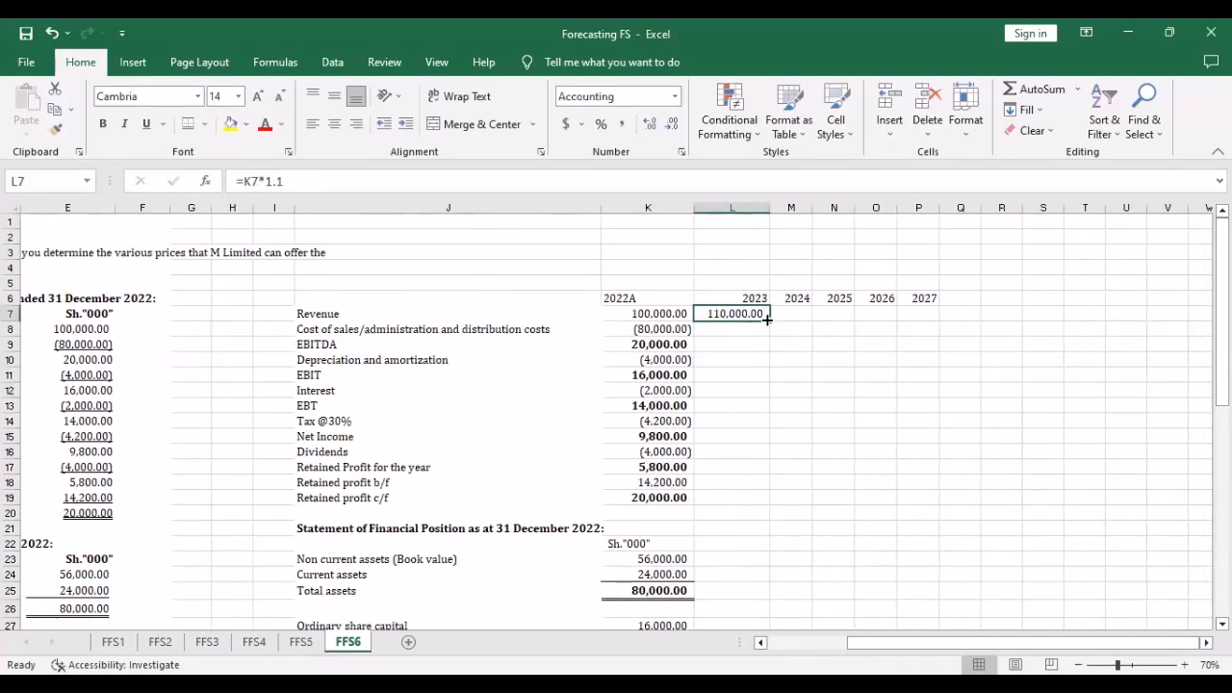
{"action": "left_click_drag", "start_coordinate": [770, 318], "coordinate": [943, 330]}
{"action": "double_click", "coordinate": [813, 210]}
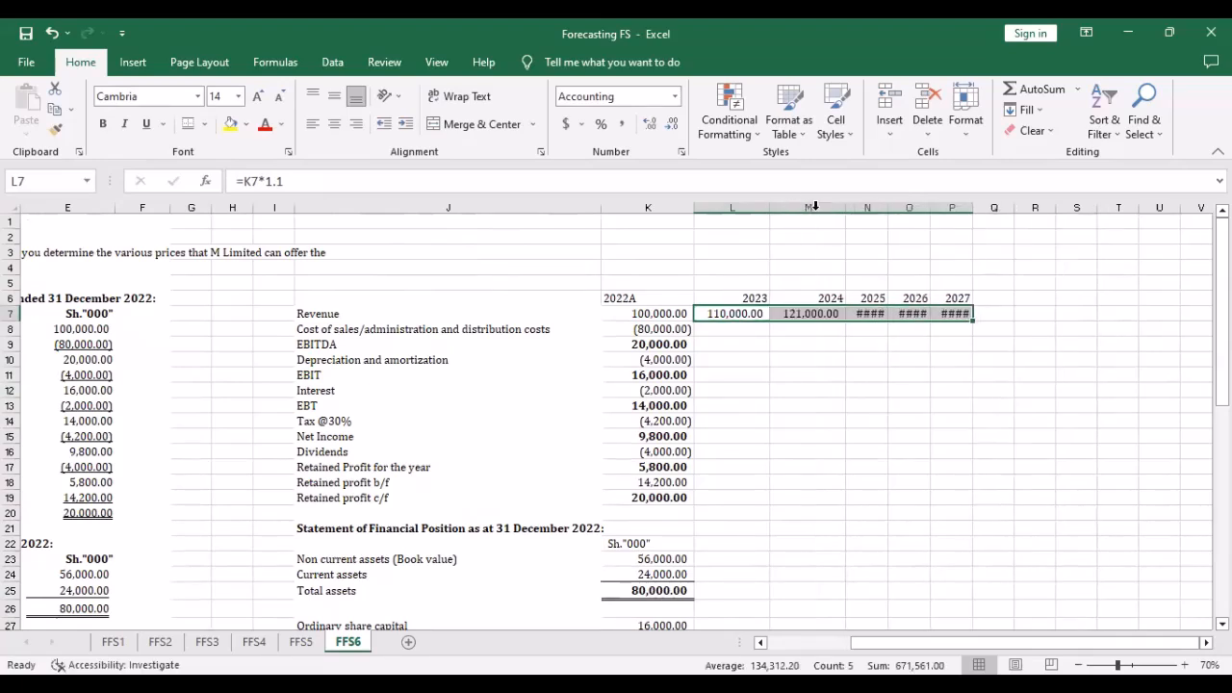
{"action": "double_click", "coordinate": [888, 208]}
{"action": "double_click", "coordinate": [960, 207]}
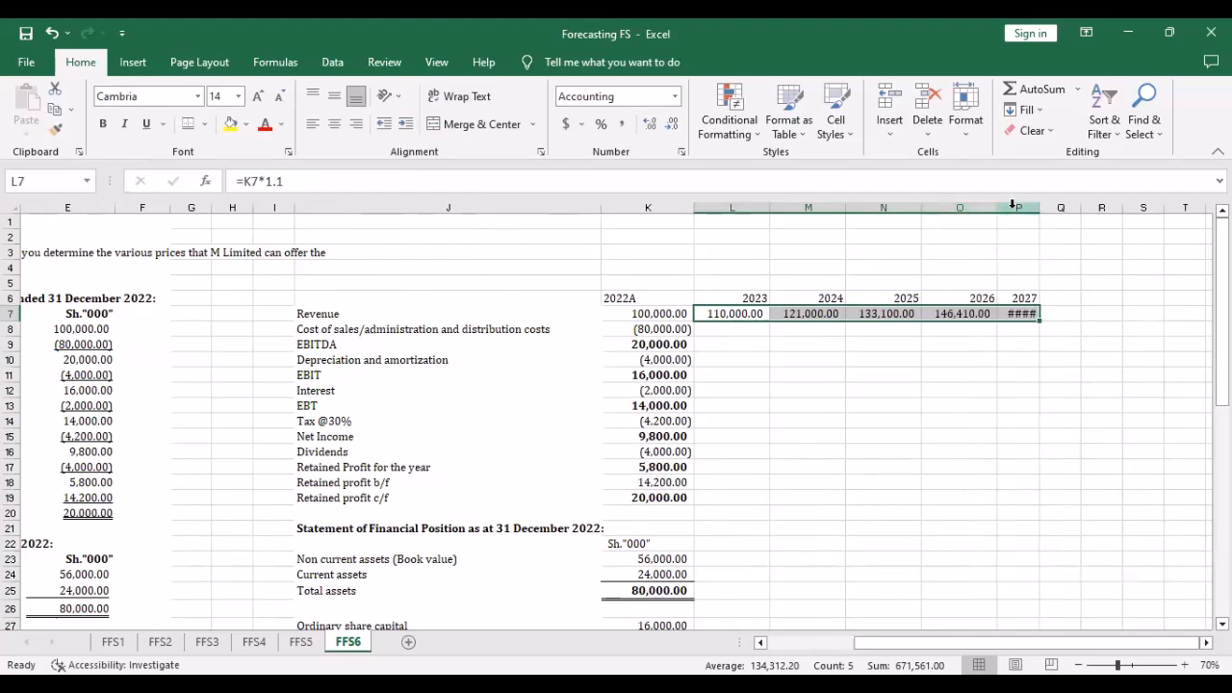
{"action": "double_click", "coordinate": [1038, 208]}
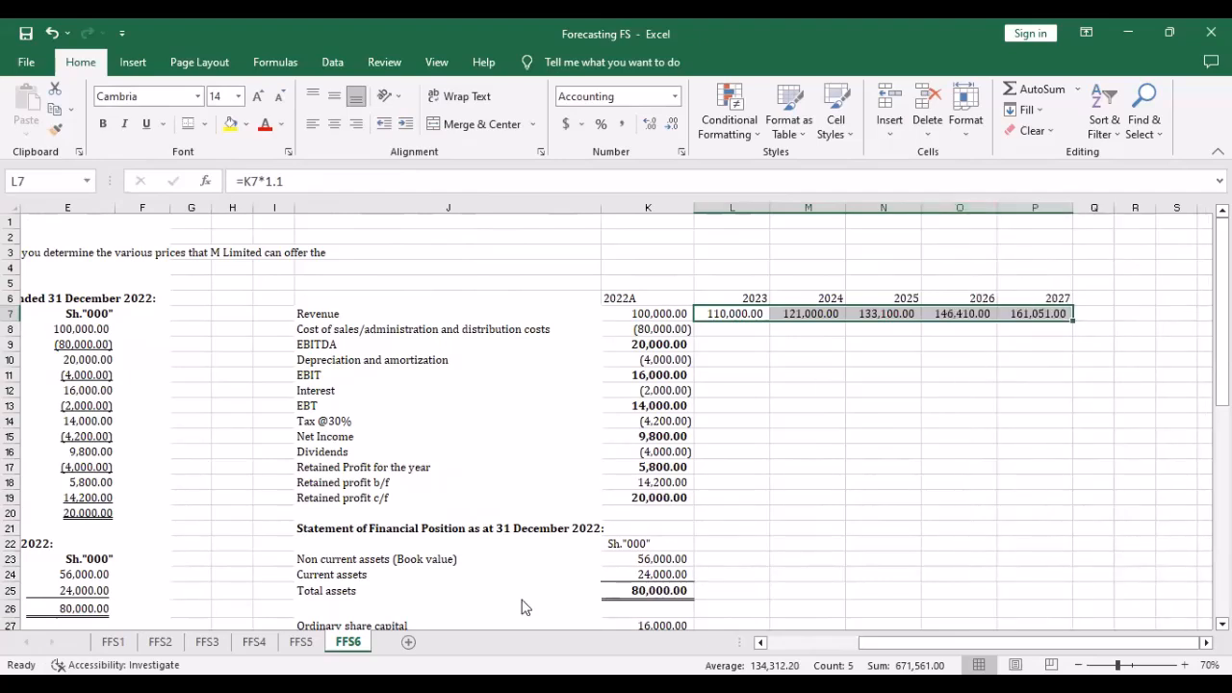
Review the growth assumptions for N Limited's financial statement items in the additional information below the statements
{"action": "left_click", "coordinate": [768, 653]}
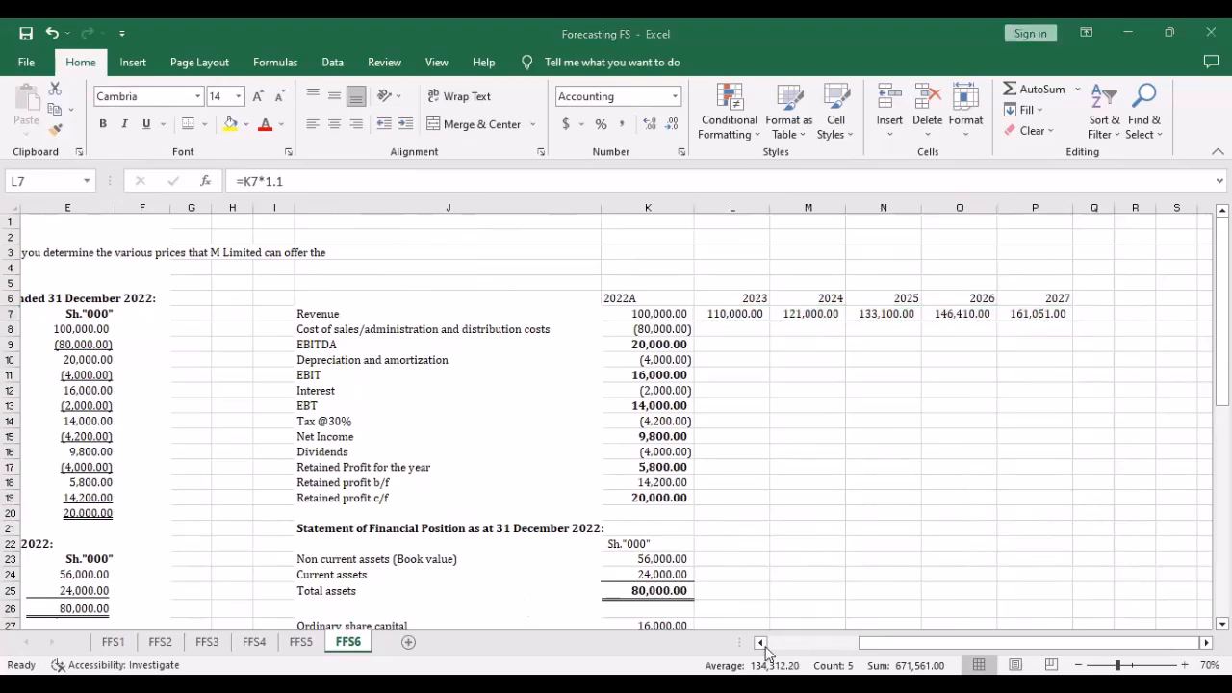
{"action": "left_click", "coordinate": [761, 643]}
{"action": "left_click", "coordinate": [761, 643]}
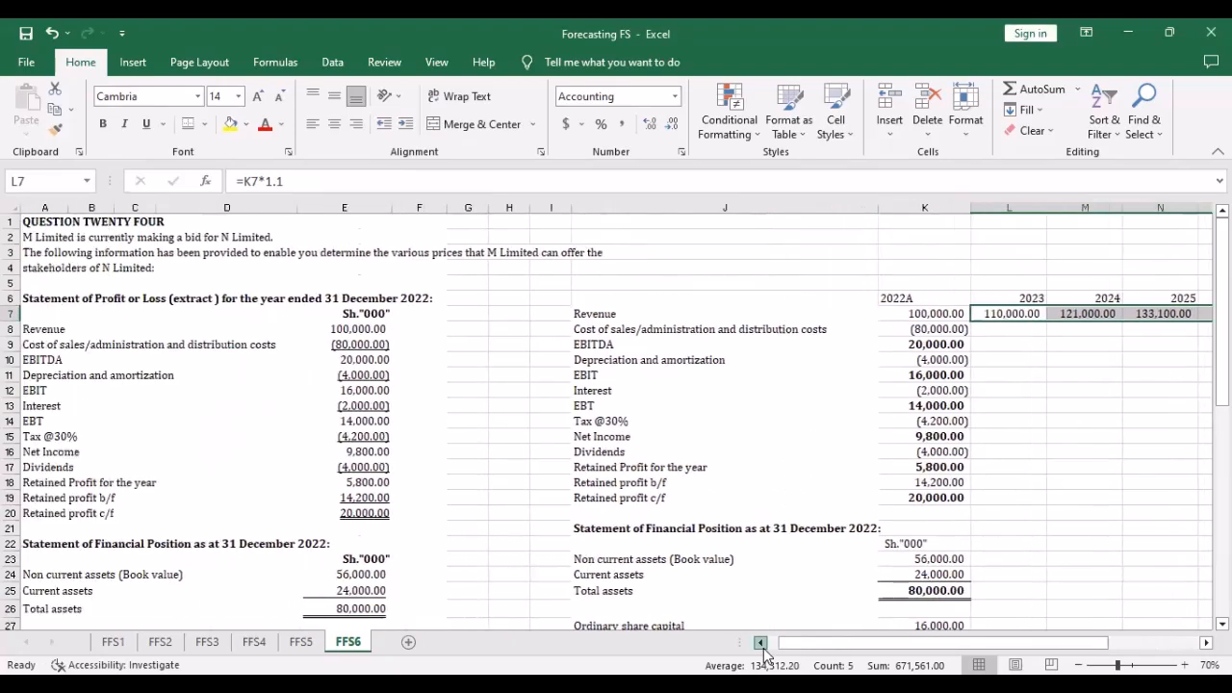
{"action": "scroll", "coordinate": [376, 460], "scroll_direction": "down", "scroll_amount": 9}
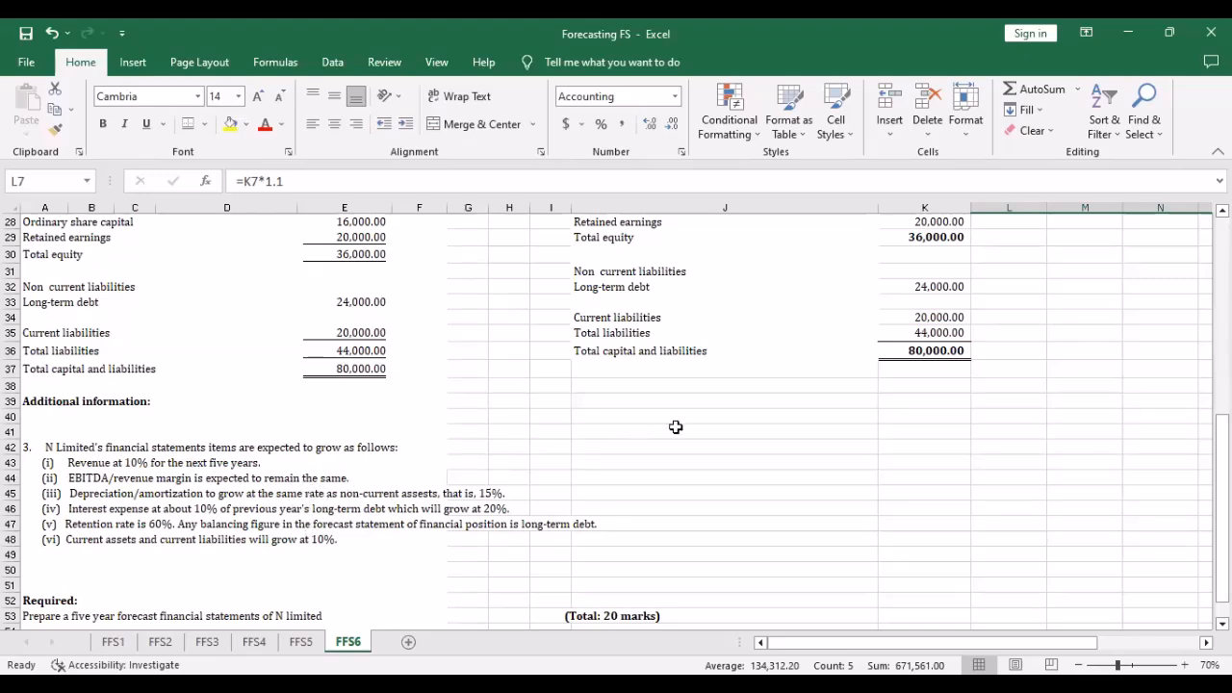
{"action": "scroll", "coordinate": [834, 357], "scroll_direction": "up", "scroll_amount": 1}
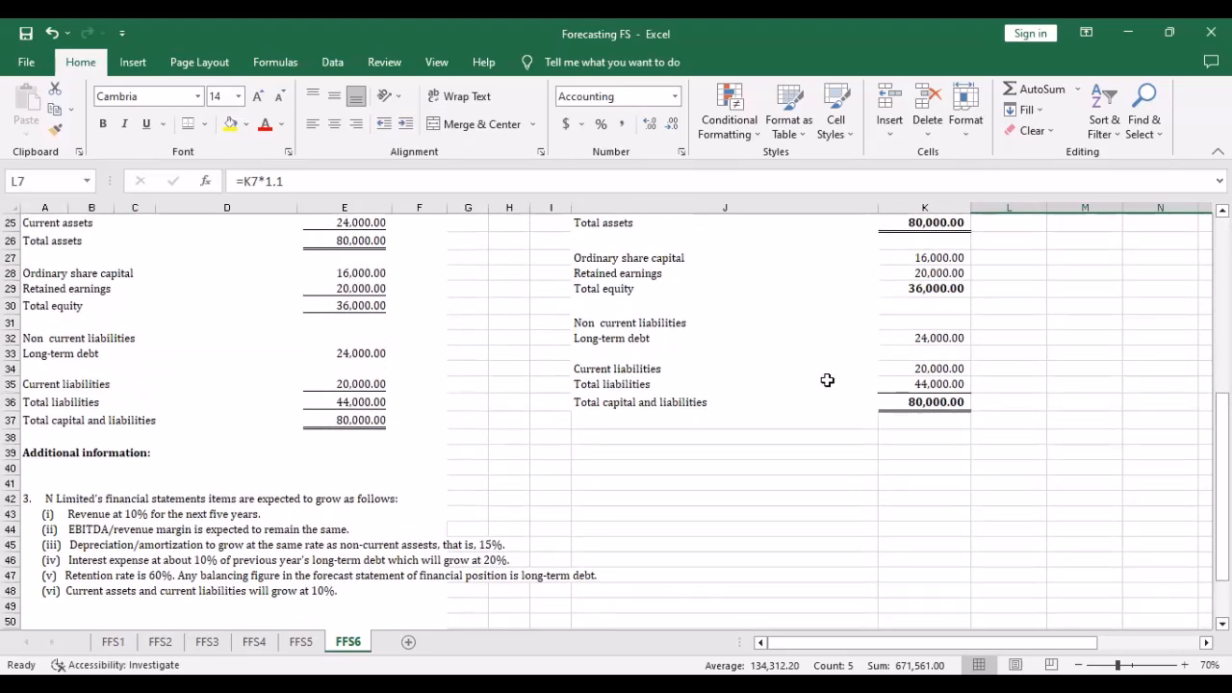
{"action": "scroll", "coordinate": [827, 380], "scroll_direction": "up", "scroll_amount": 6}
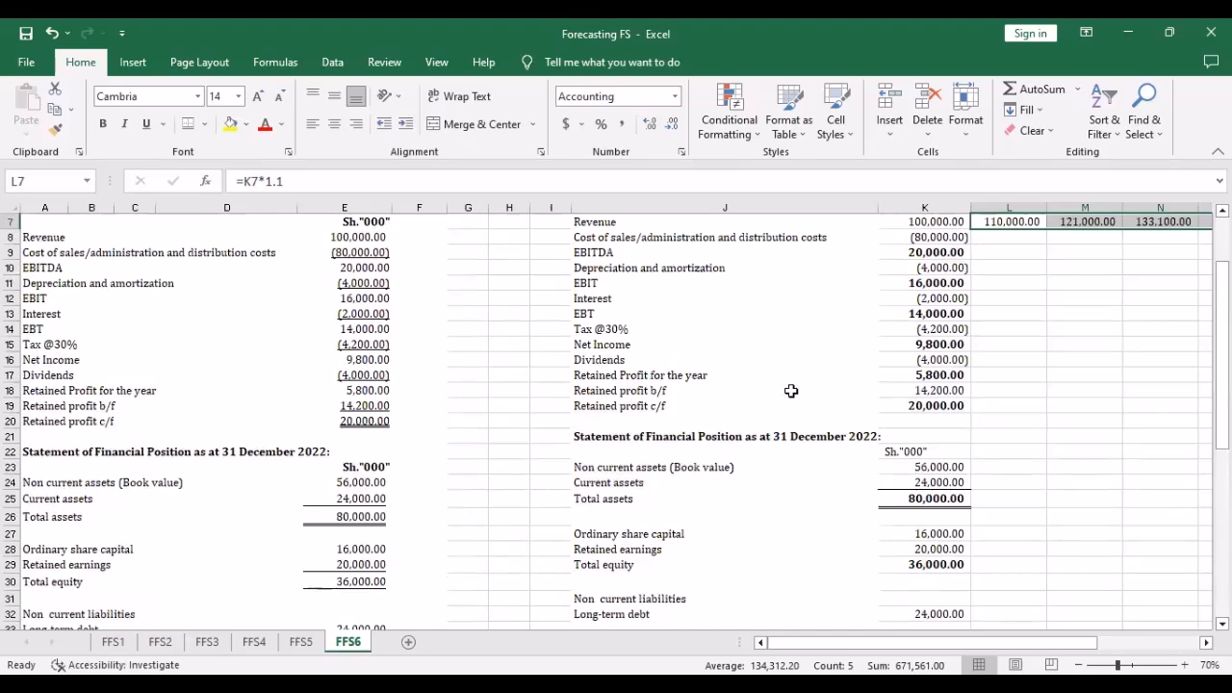
{"action": "scroll", "coordinate": [790, 391], "scroll_direction": "up", "scroll_amount": 1}
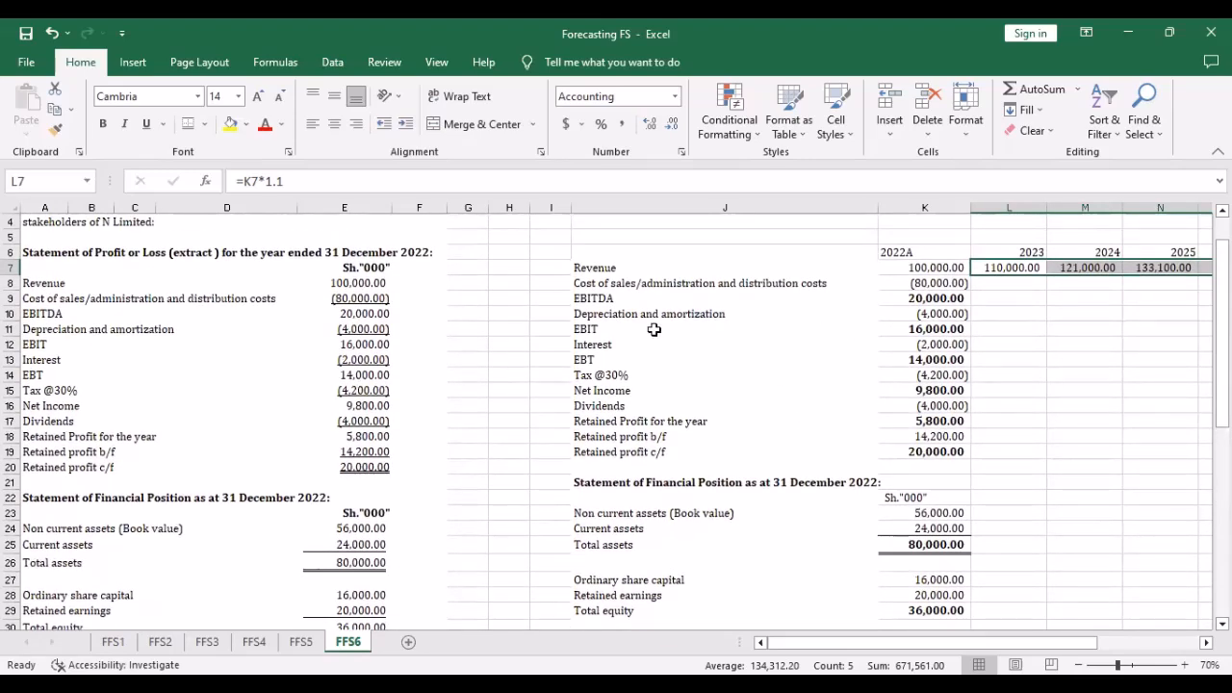
{"action": "scroll", "coordinate": [654, 329], "scroll_direction": "up", "scroll_amount": 1}
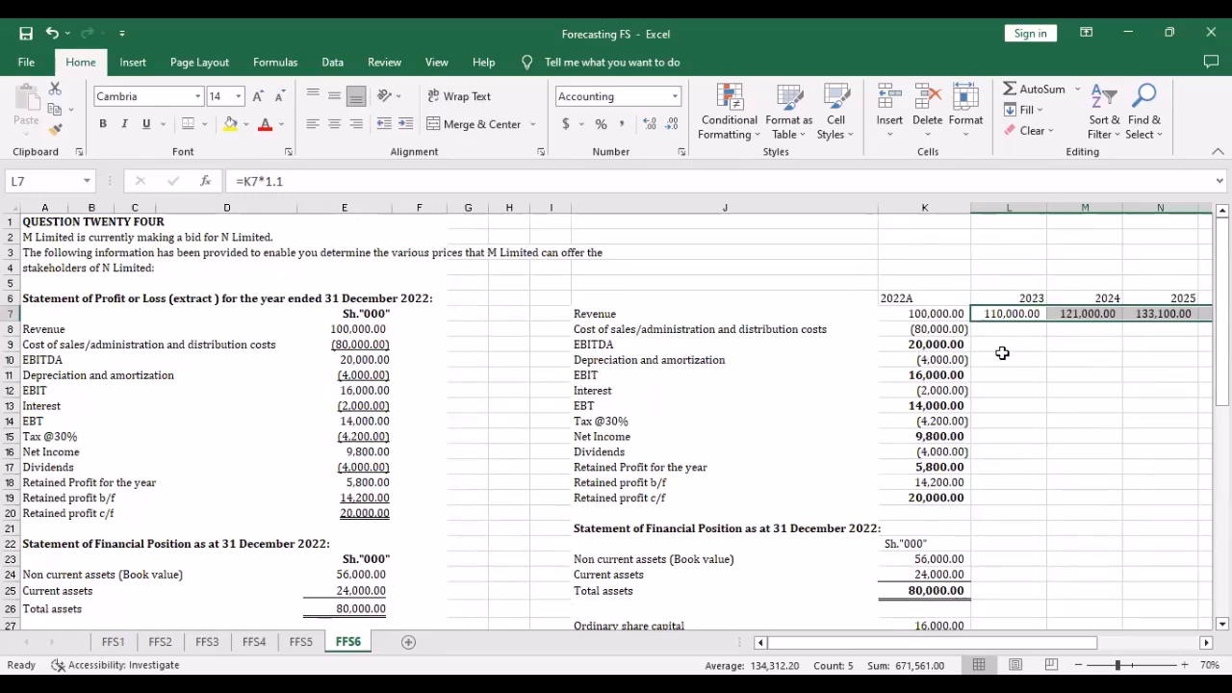
Calculate the 2022 EBITDA/revenue margin in I9 with the formula =K9/K7
{"action": "left_click", "coordinate": [551, 345]}
{"action": "type", "text": "="}
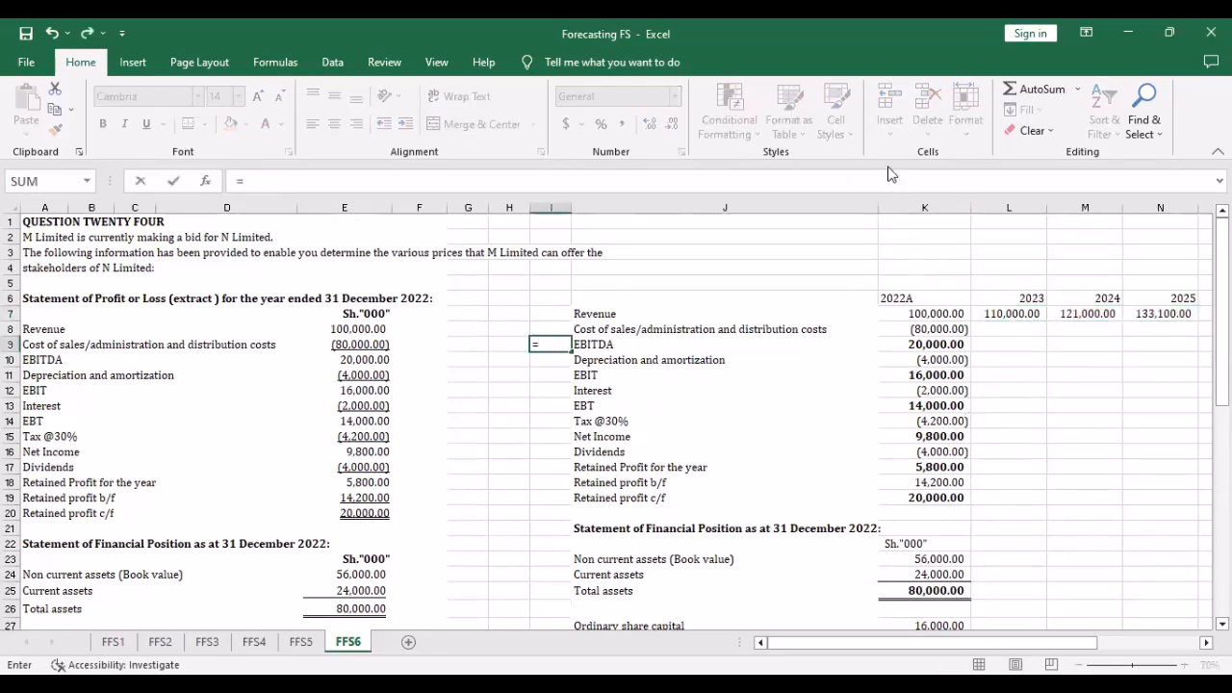
{"action": "left_click", "coordinate": [924, 344]}
{"action": "type", "text": "/"}
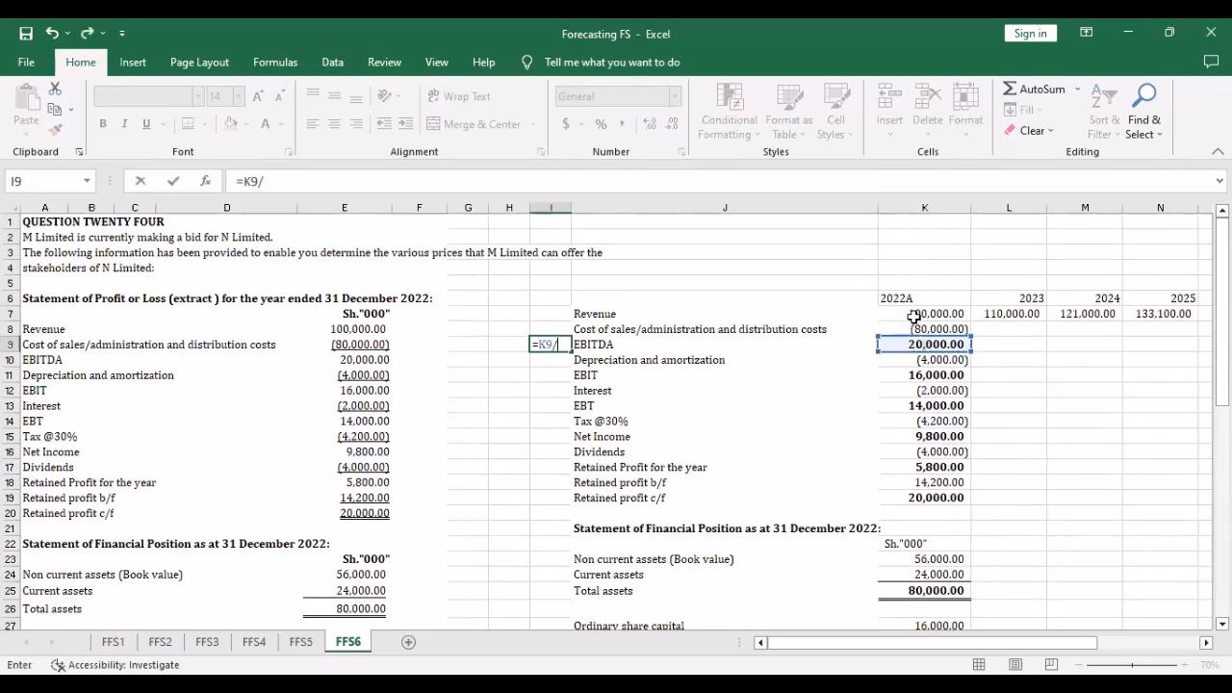
{"action": "left_click", "coordinate": [921, 315]}
{"action": "key", "text": "Return"}
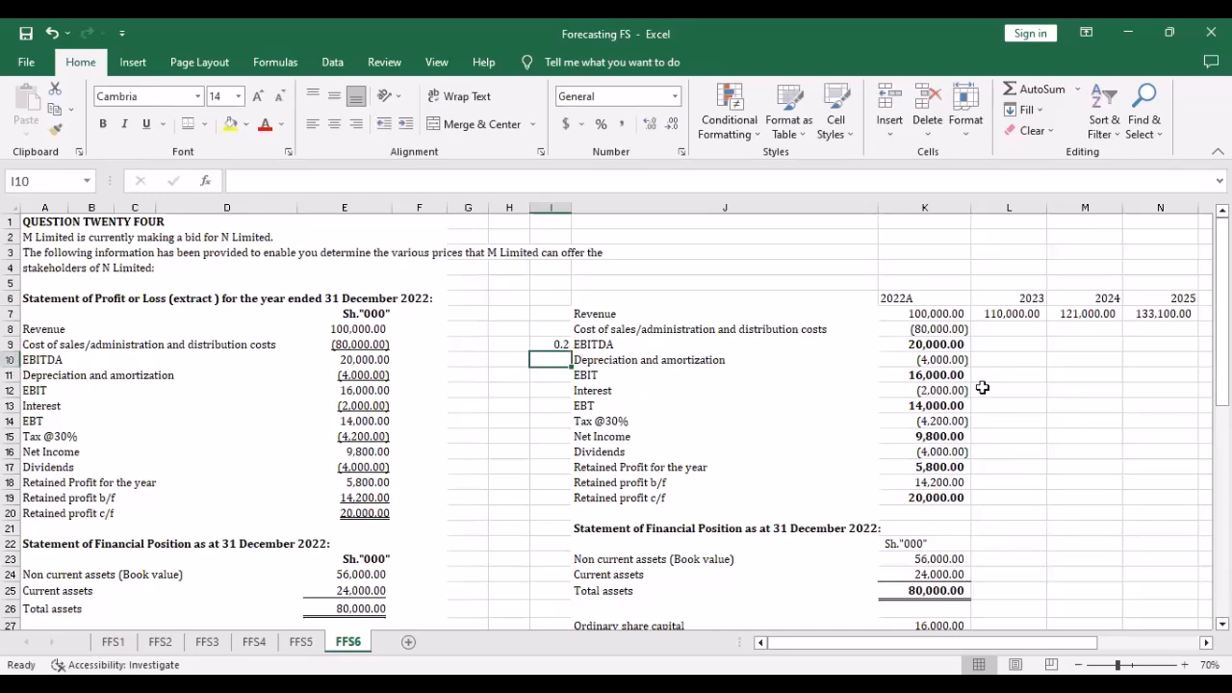
Enter the formula =I9*L7 in L8 to multiply the EBITDA margin by the 2023 revenue
{"action": "left_click", "coordinate": [1004, 329]}
{"action": "type", "text": "="}
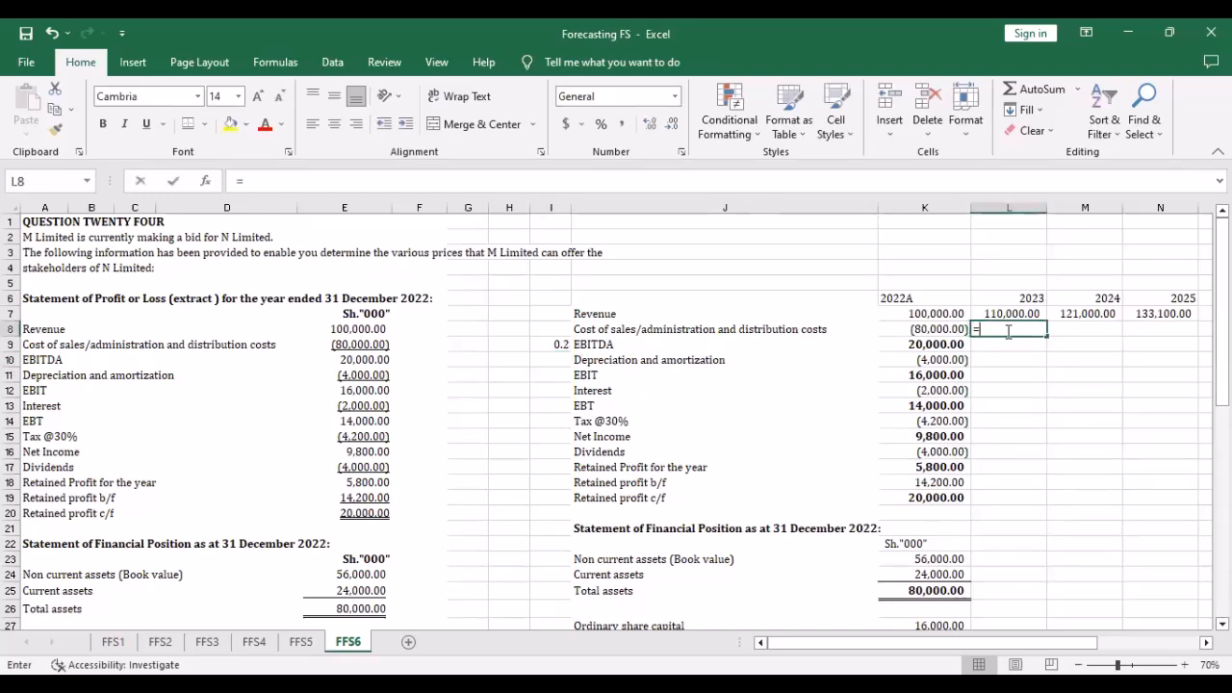
{"action": "left_click", "coordinate": [561, 344]}
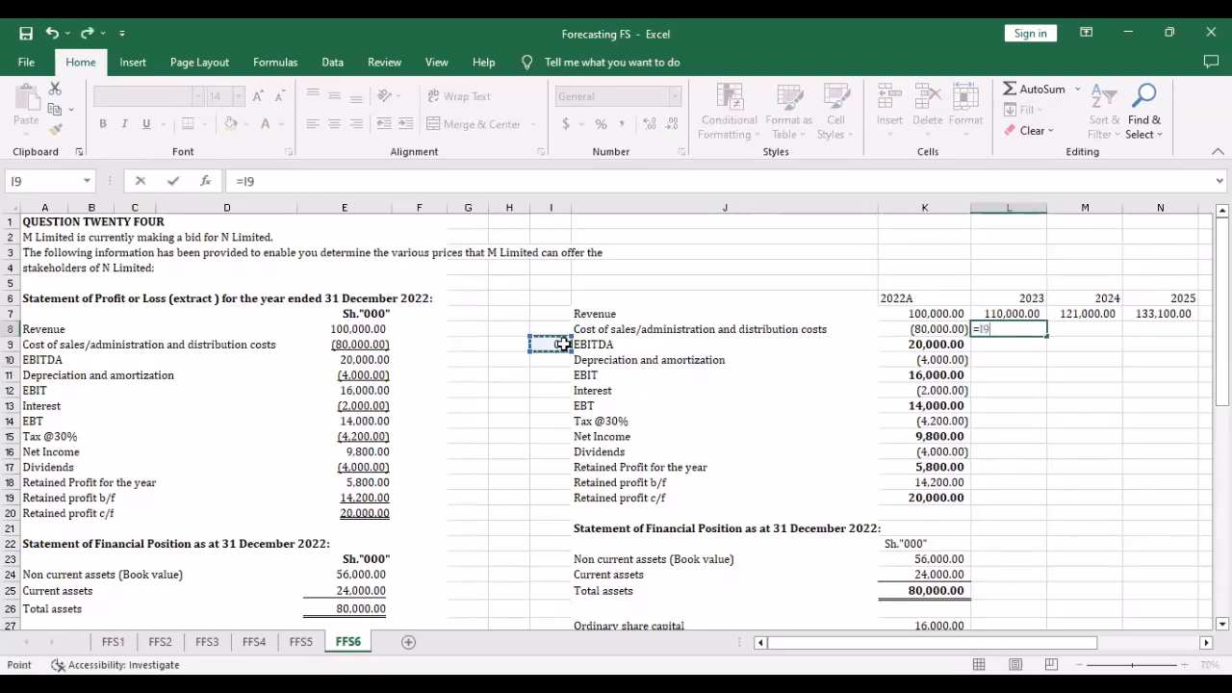
{"action": "type", "text": "*"}
{"action": "left_click", "coordinate": [1007, 312]}
{"action": "key", "text": "Return"}
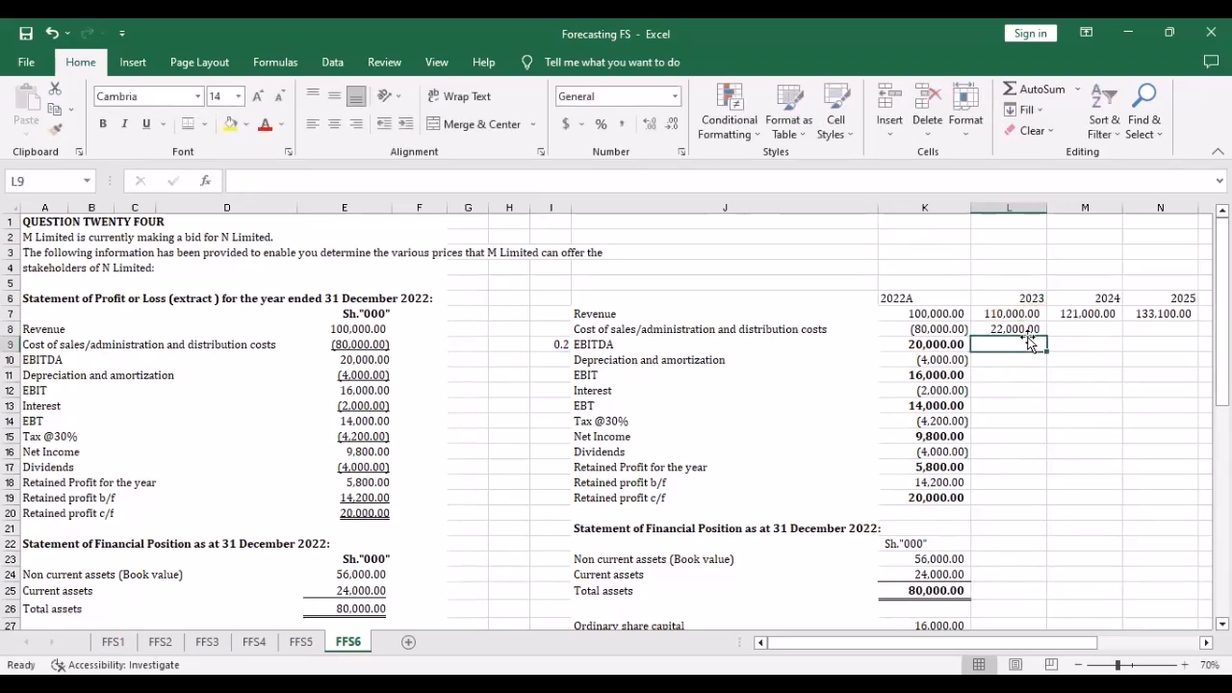
Move the =I9*L7 formula from L8 to the EBITDA row in L9
{"action": "left_click", "coordinate": [1009, 328]}
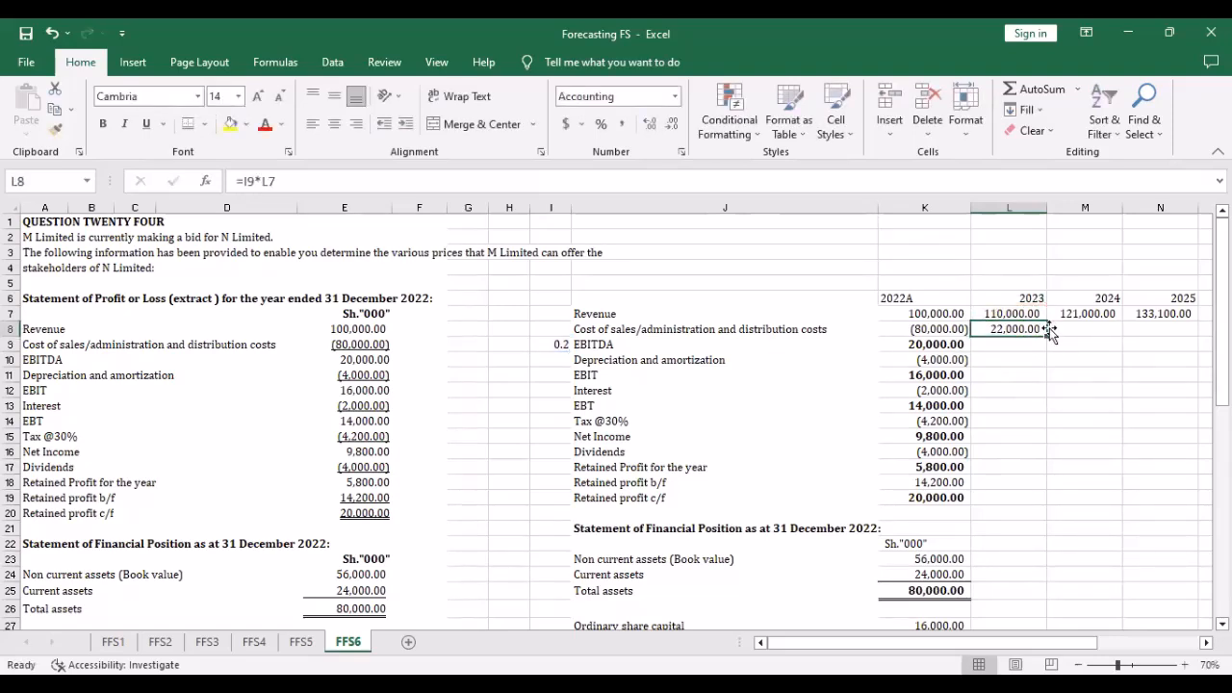
{"action": "left_click_drag", "start_coordinate": [1047, 339], "coordinate": [735, 335]}
{"action": "key", "text": "ctrl+c"}
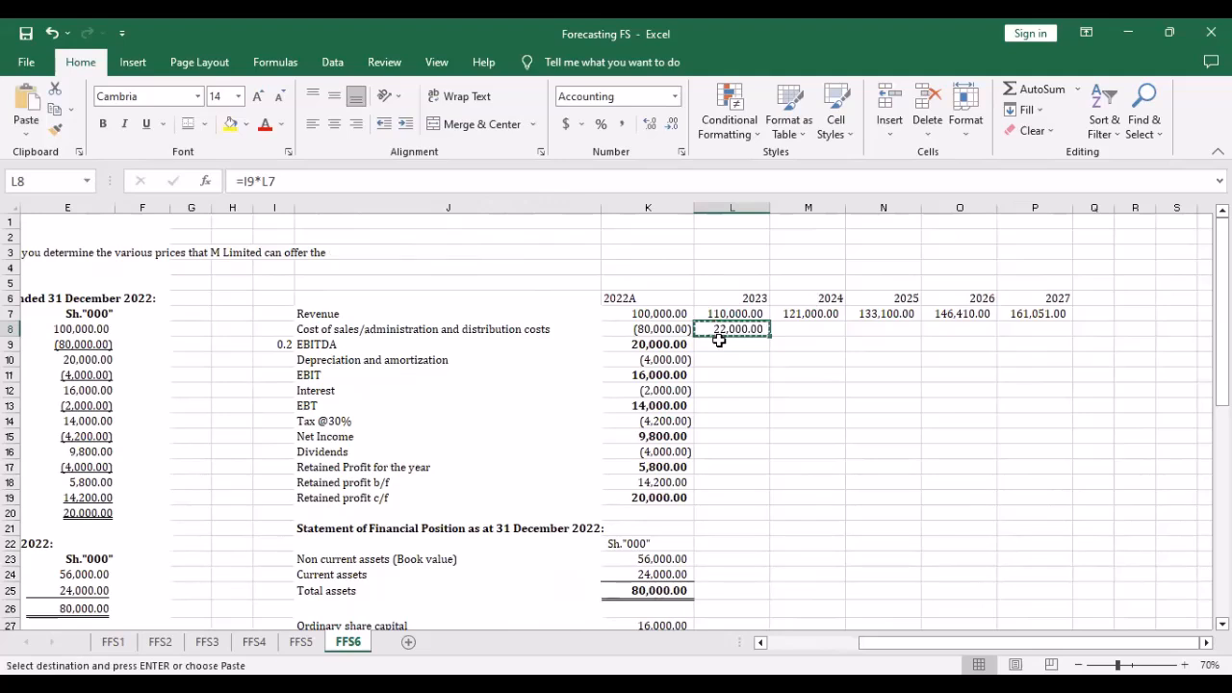
{"action": "left_click", "coordinate": [720, 342]}
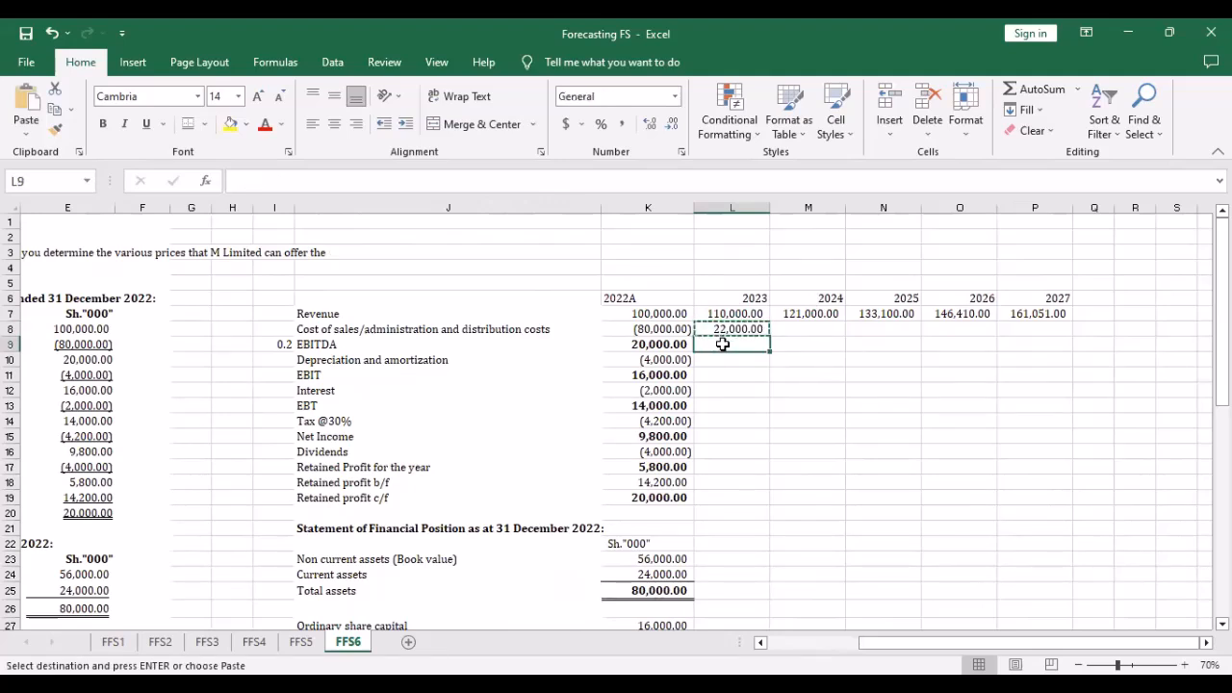
{"action": "key", "text": "Return"}
Fill the 2023 EBITDA formula from L9 across to P9 and make the row's forecast figures bold
{"action": "left_click", "coordinate": [672, 345]}
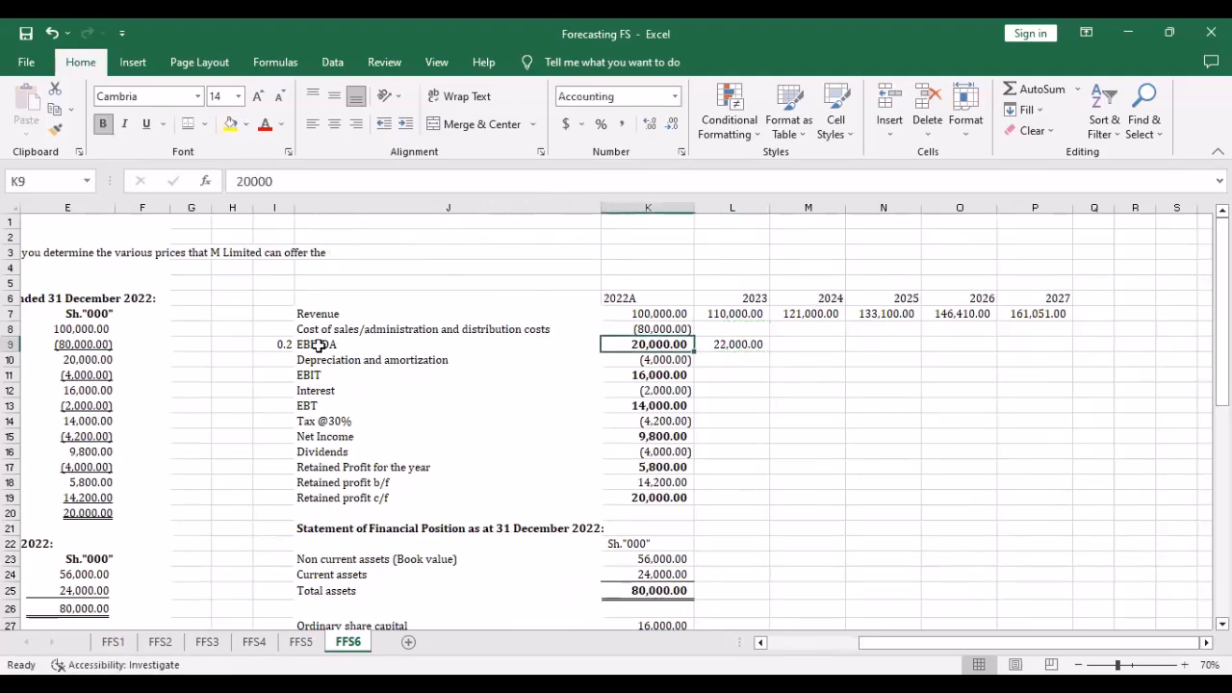
{"action": "left_click", "coordinate": [271, 345]}
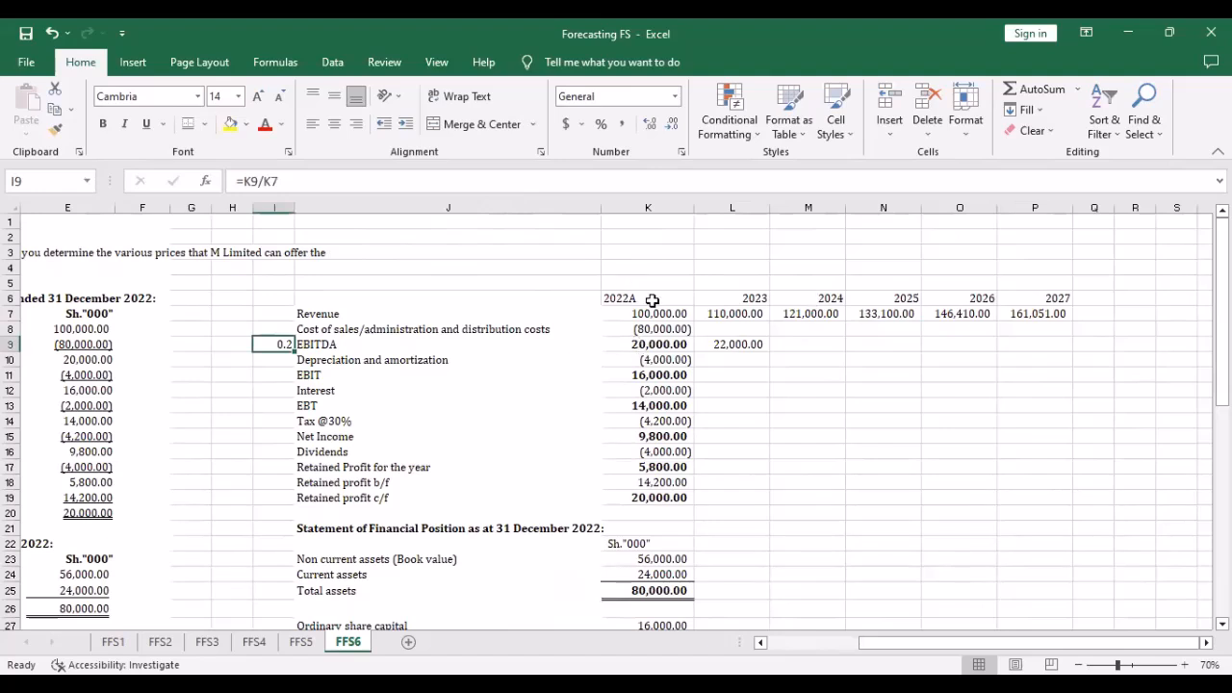
{"action": "left_click", "coordinate": [721, 345]}
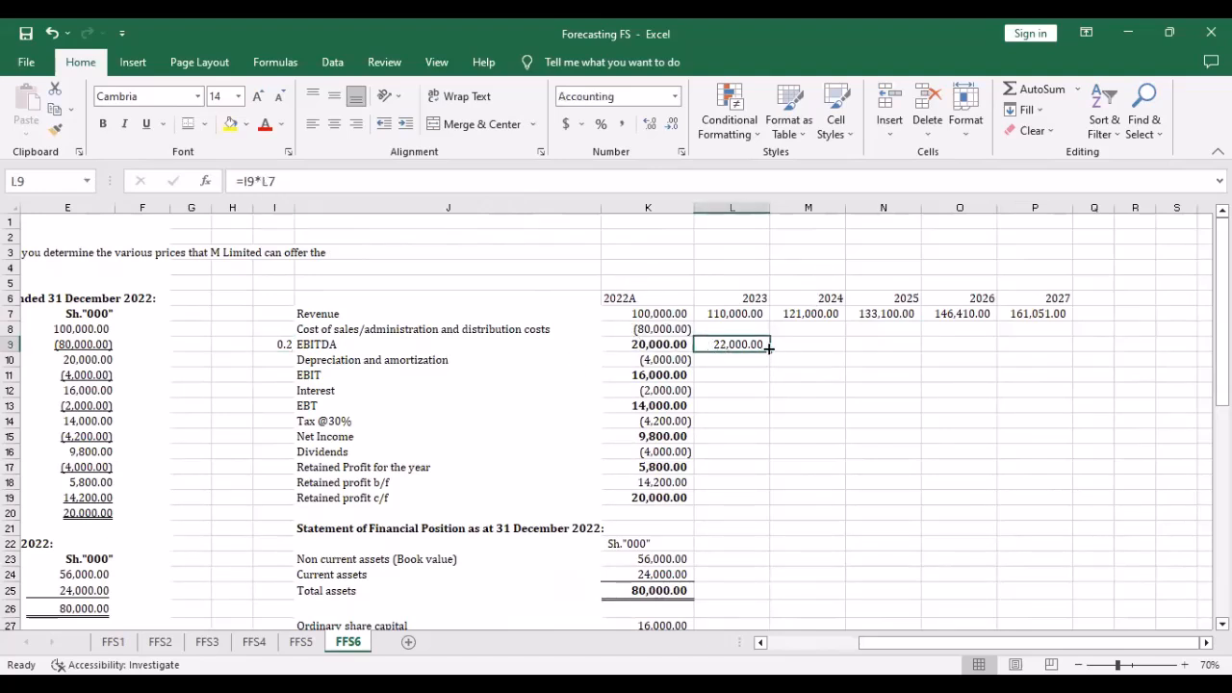
{"action": "left_click_drag", "start_coordinate": [771, 350], "coordinate": [1071, 363]}
{"action": "key", "text": "ctrl+b"}
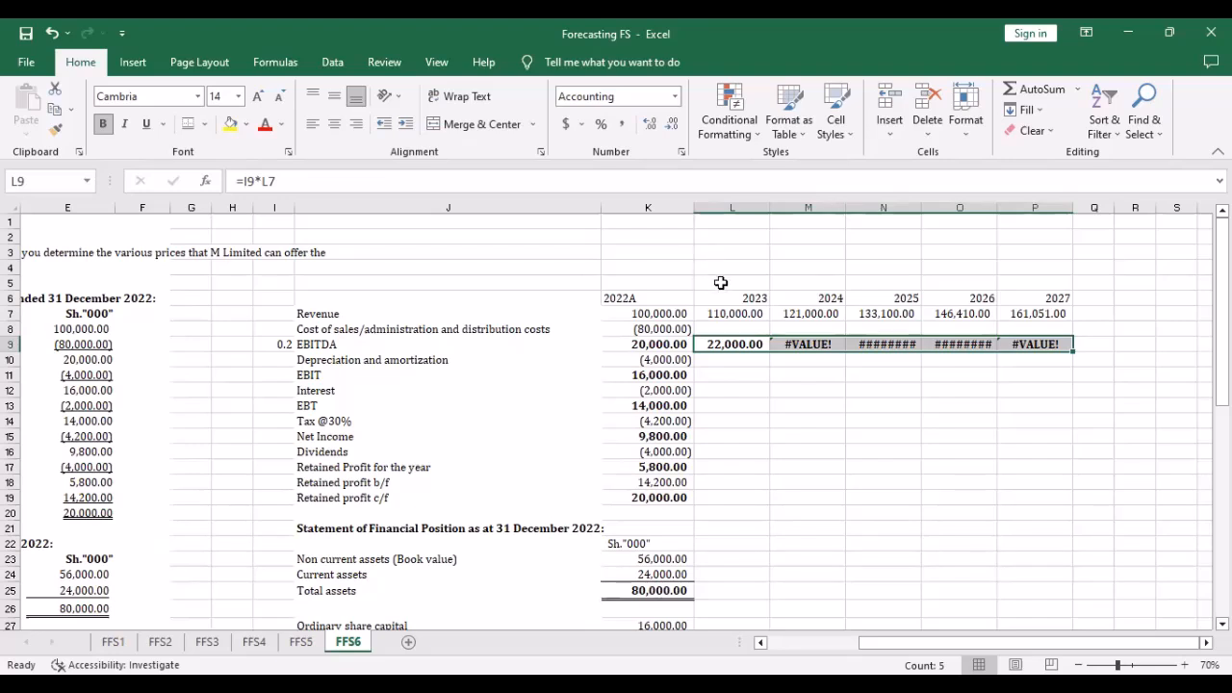
Make the margin reference in L9 absolute so the formula reads =$I$9*L7, and fill it across the EBITDA row to P9
{"action": "left_click", "coordinate": [713, 343]}
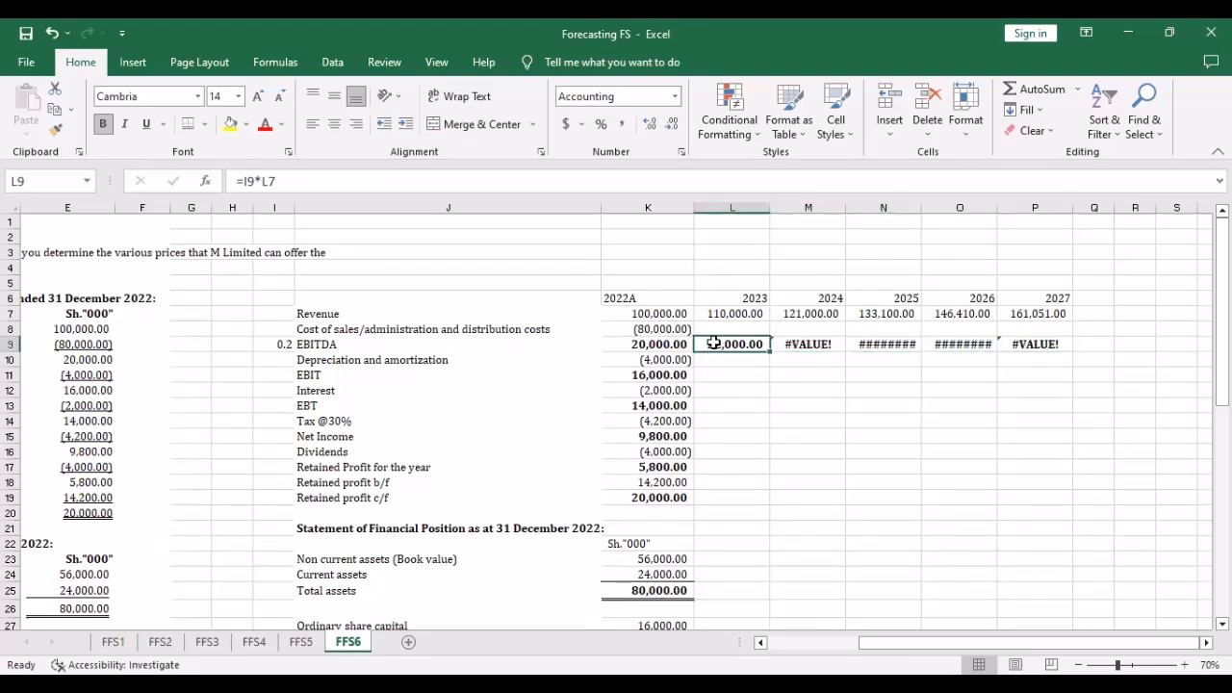
{"action": "left_click", "coordinate": [248, 180]}
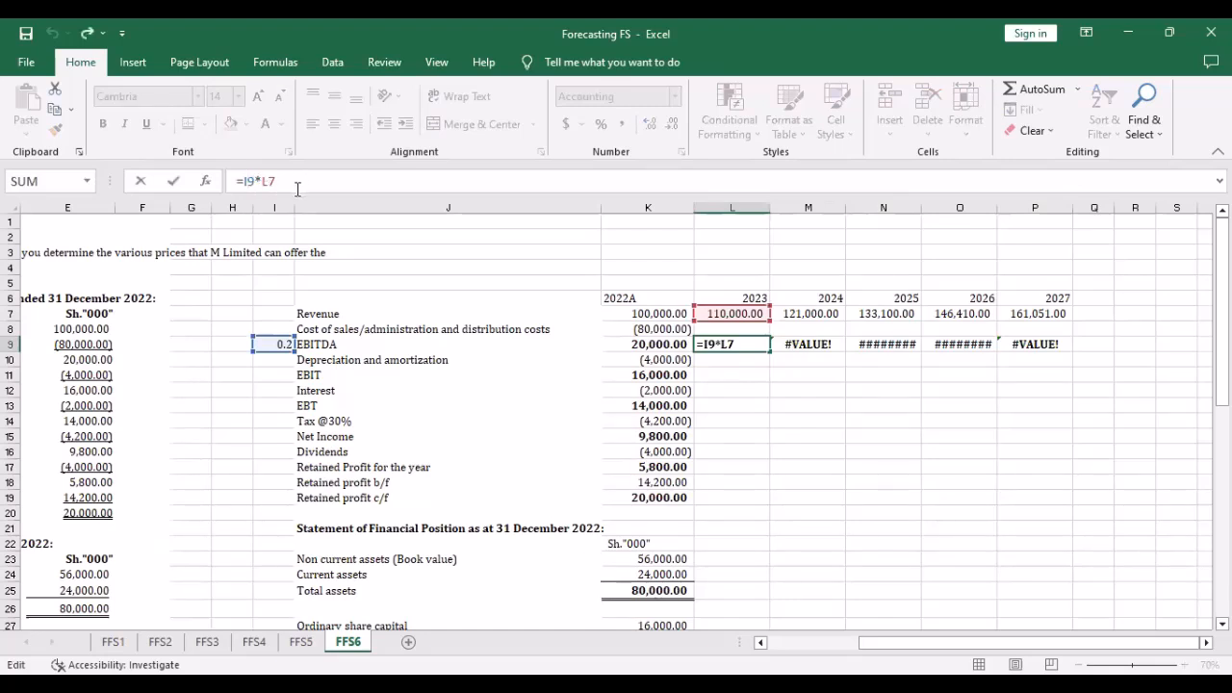
{"action": "double_click", "coordinate": [247, 181]}
{"action": "key", "text": "F4"}
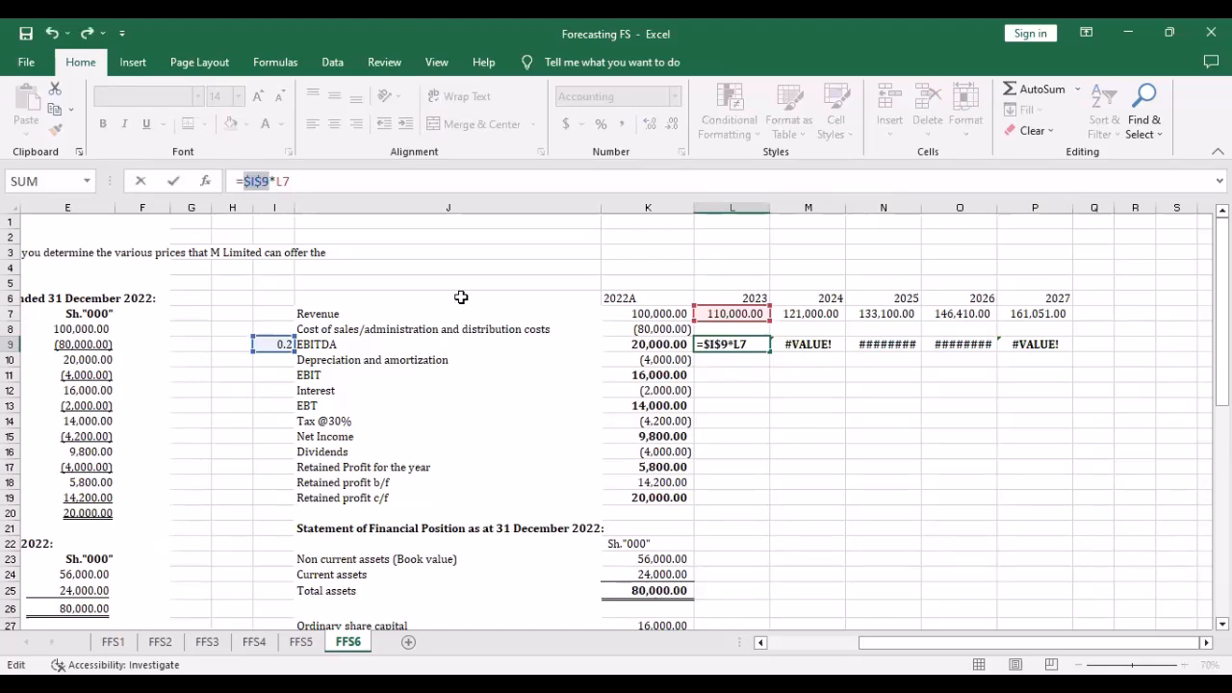
{"action": "key", "text": "Return"}
{"action": "left_click", "coordinate": [729, 347]}
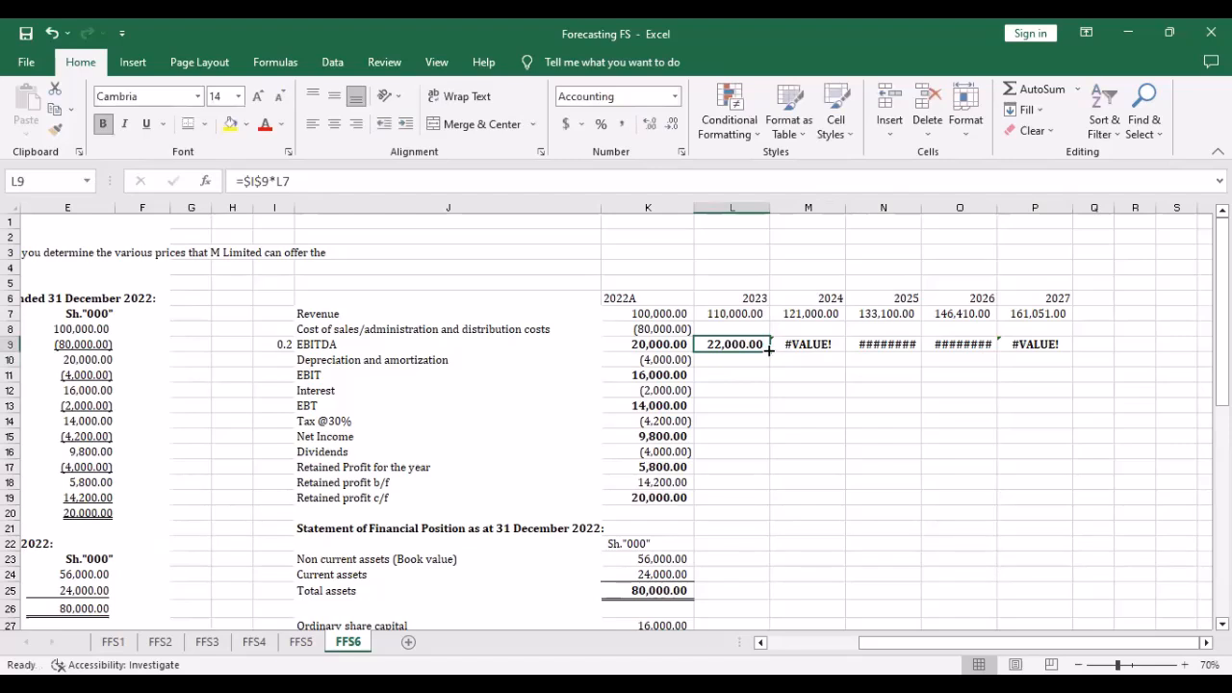
{"action": "left_click_drag", "start_coordinate": [769, 351], "coordinate": [1070, 354]}
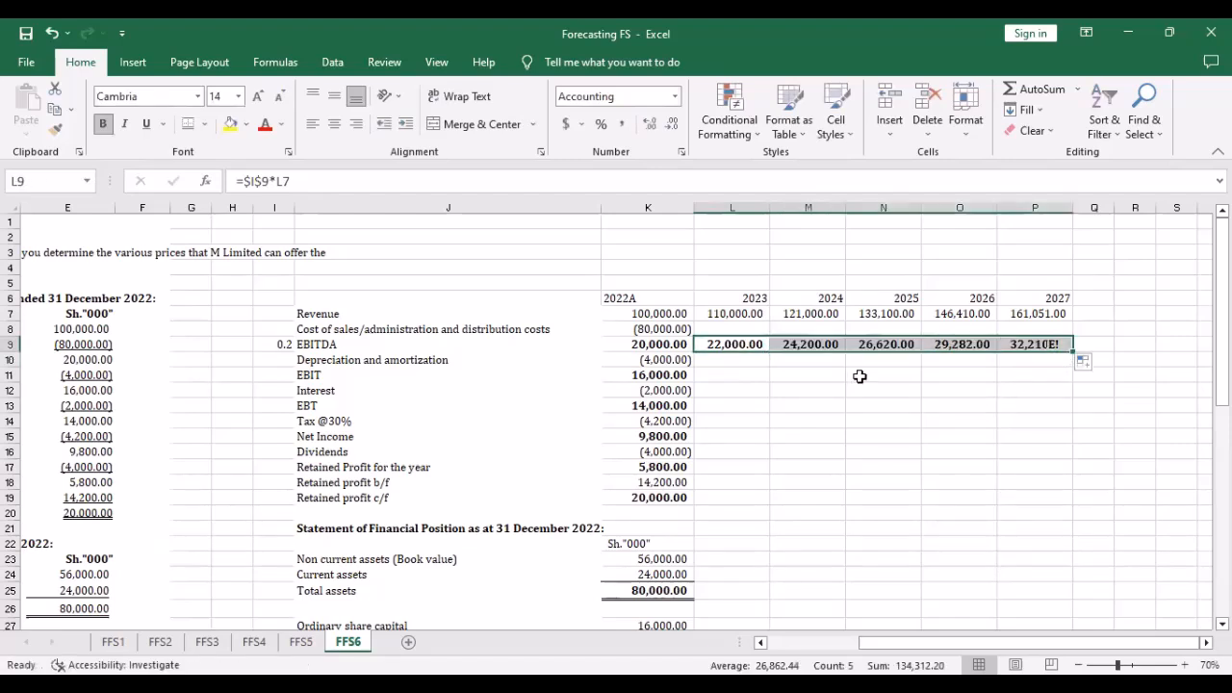
Calculate the 2023 cost of sales/administration and distribution costs in L8 with =L9-L7 and fill the formula across to P8
{"action": "left_click", "coordinate": [745, 328]}
{"action": "type", "text": "="}
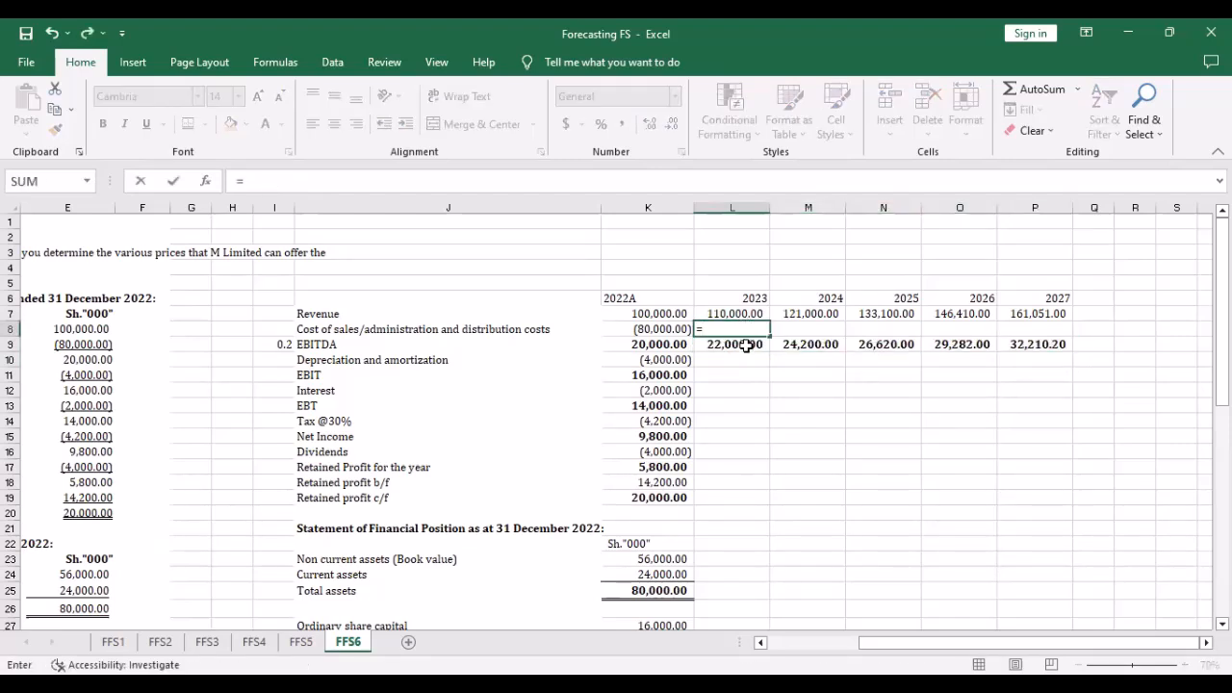
{"action": "left_click", "coordinate": [747, 345]}
{"action": "type", "text": "-"}
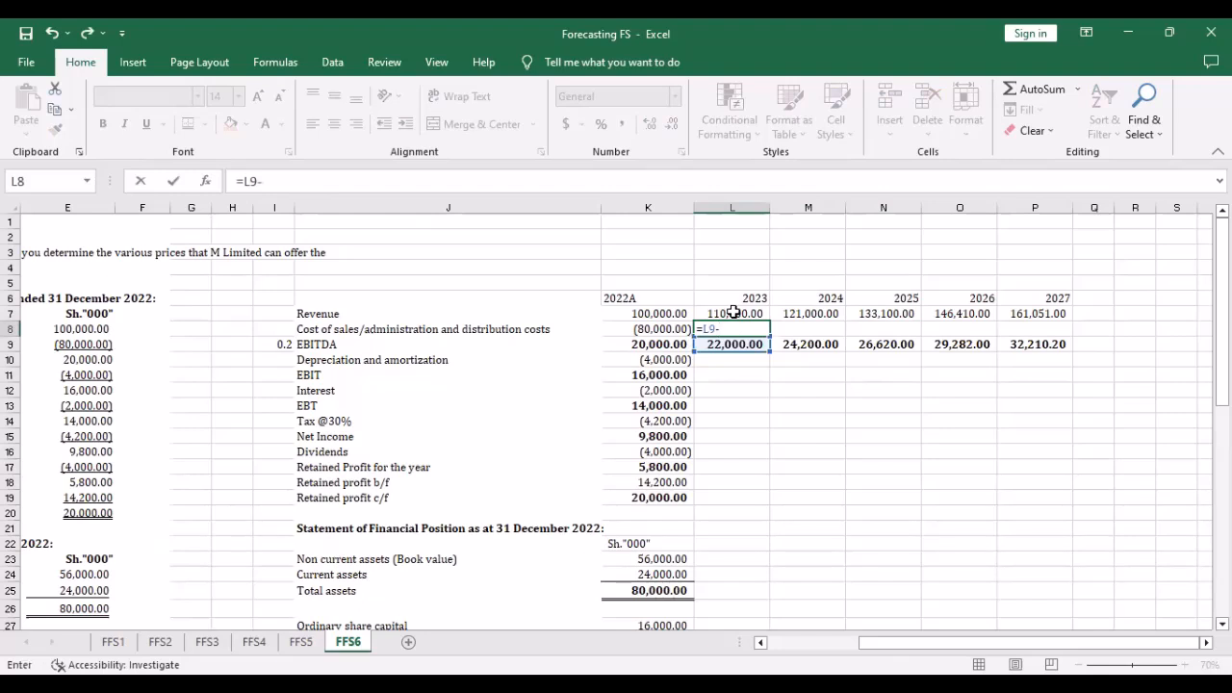
{"action": "left_click", "coordinate": [733, 313]}
{"action": "key", "text": "Return"}
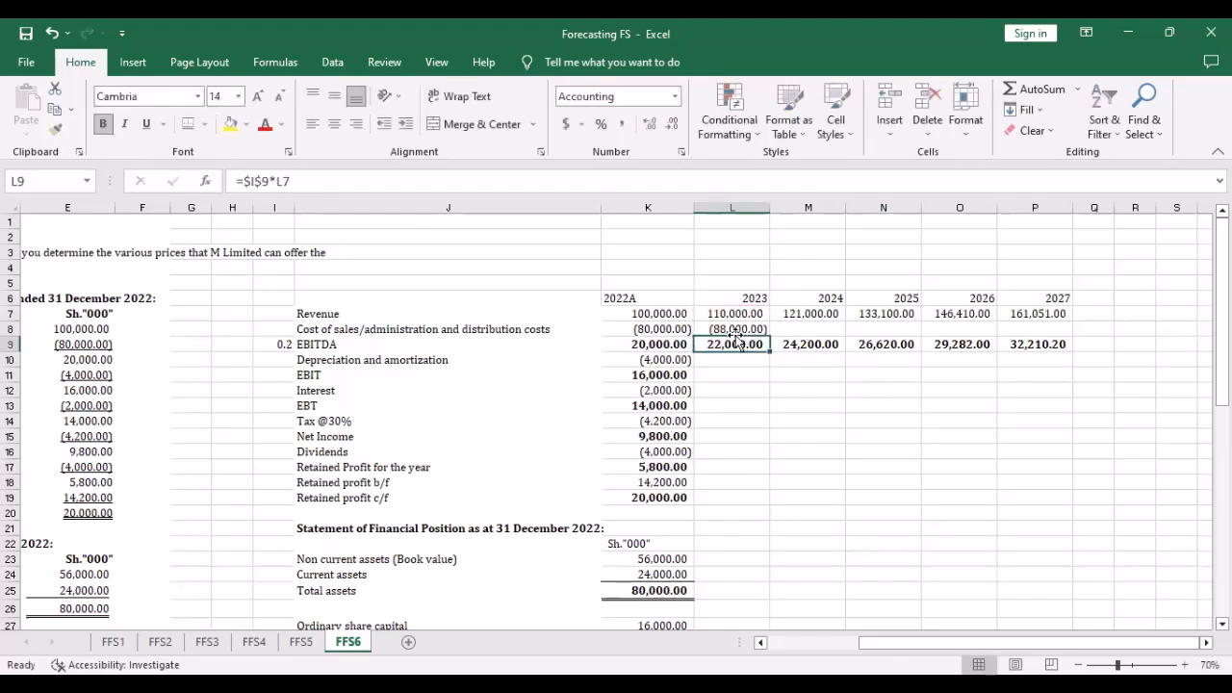
{"action": "left_click", "coordinate": [744, 325]}
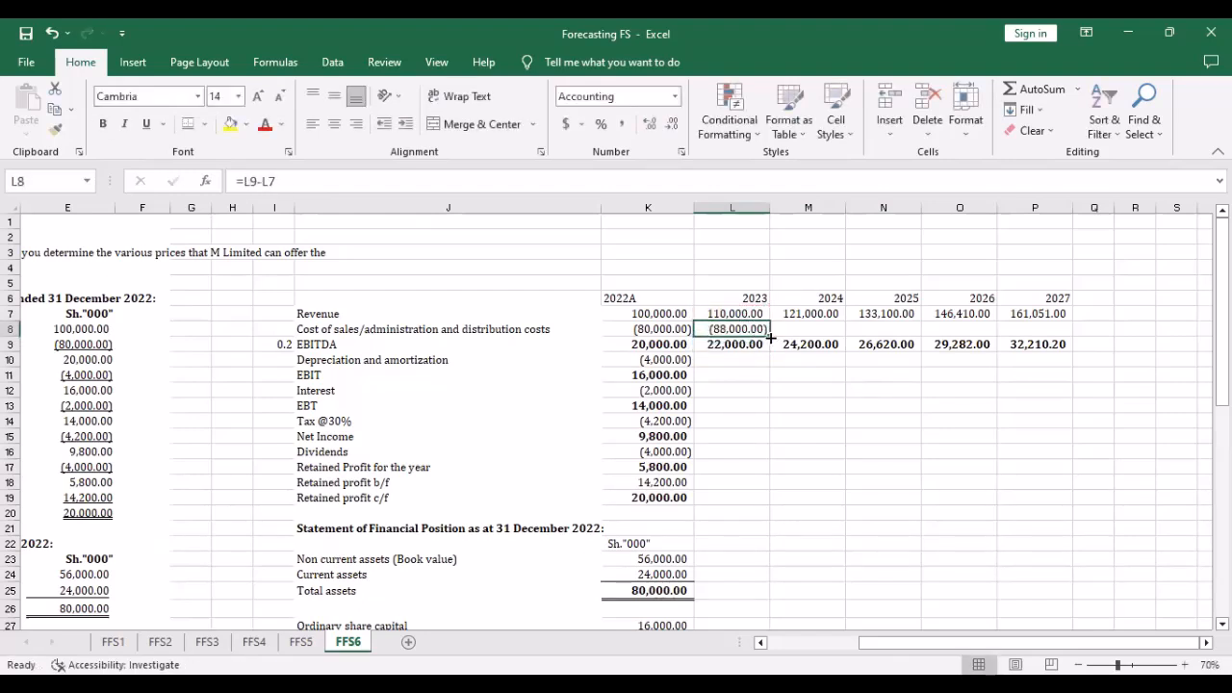
{"action": "left_click_drag", "start_coordinate": [772, 335], "coordinate": [1059, 333]}
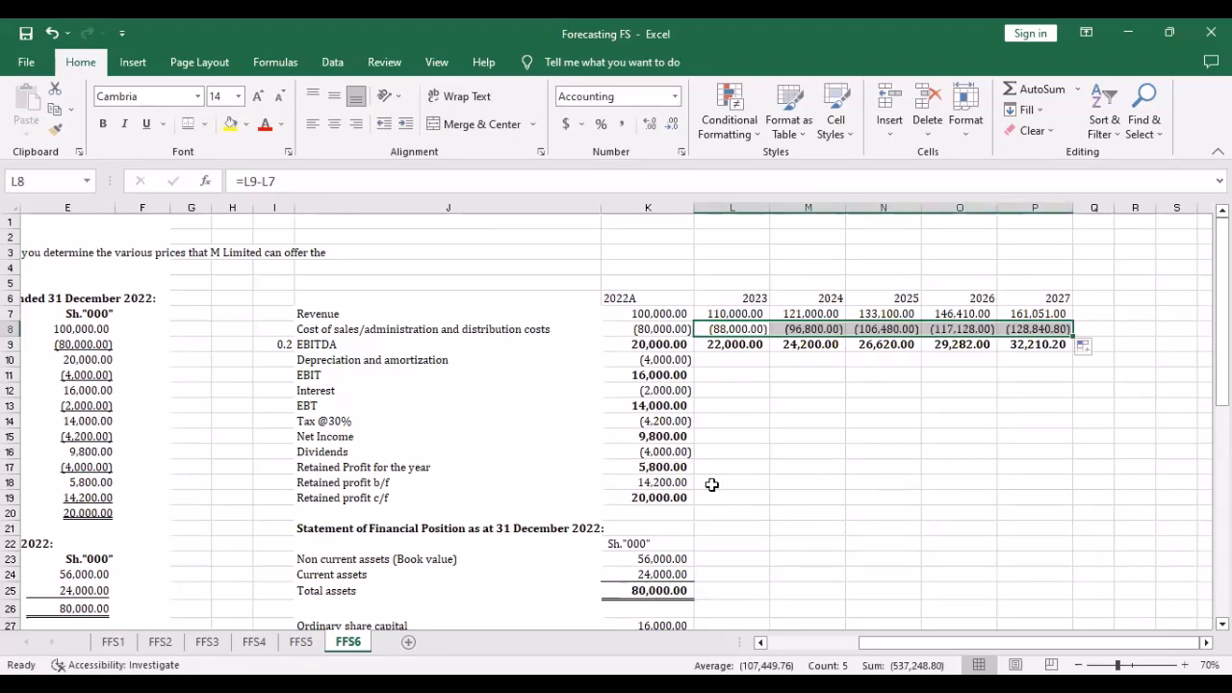
Forecast non-current assets at 15% growth by entering =K23*1.15 in L23 and filling it across to P23
{"action": "left_click", "coordinate": [758, 648]}
{"action": "scroll", "coordinate": [267, 341], "scroll_direction": "down", "scroll_amount": 7}
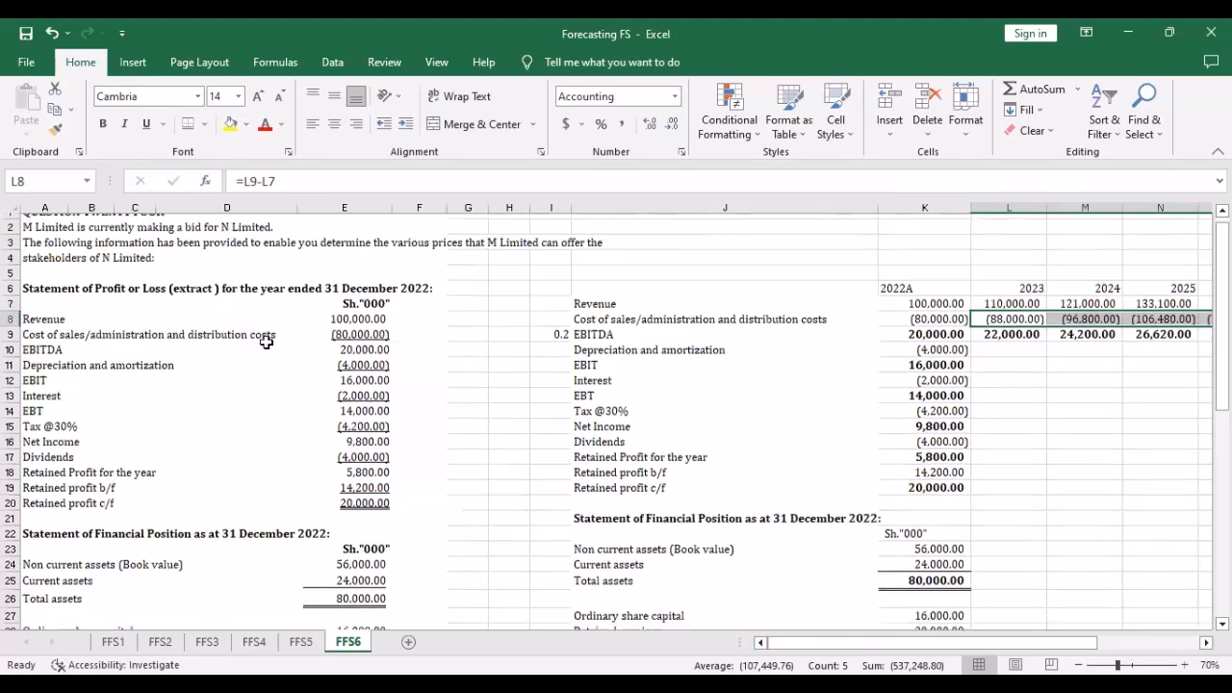
{"action": "scroll", "coordinate": [266, 346], "scroll_direction": "down", "scroll_amount": 3}
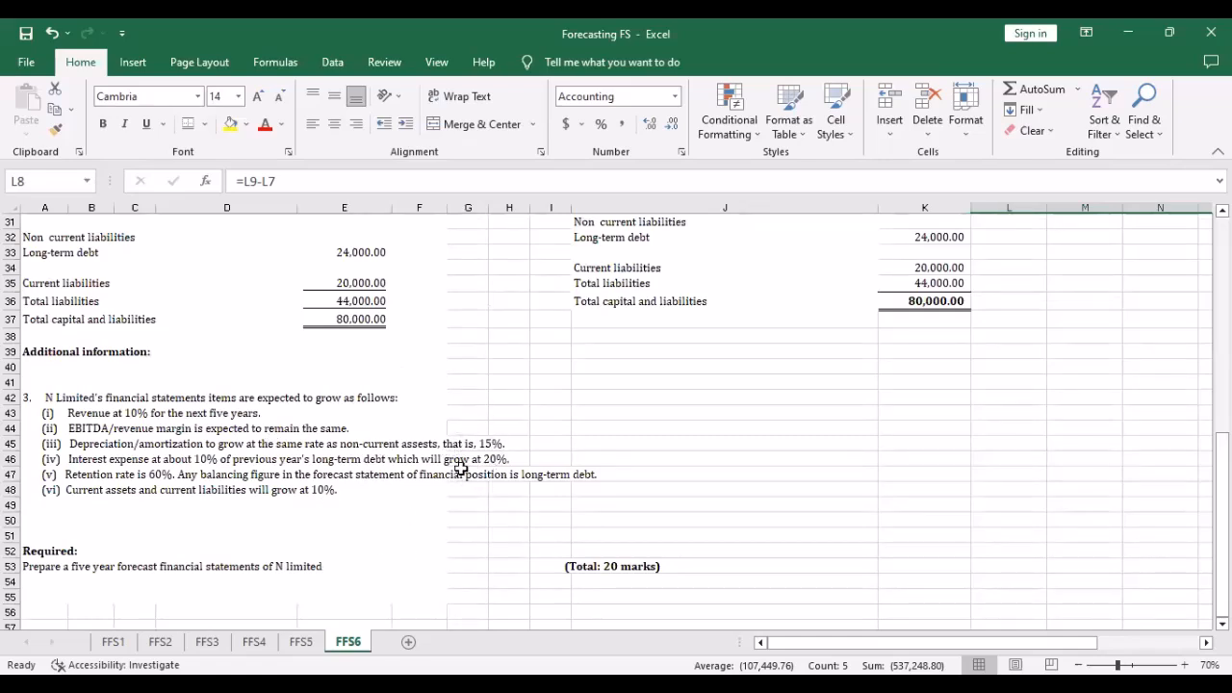
{"action": "scroll", "coordinate": [935, 247], "scroll_direction": "up", "scroll_amount": 5}
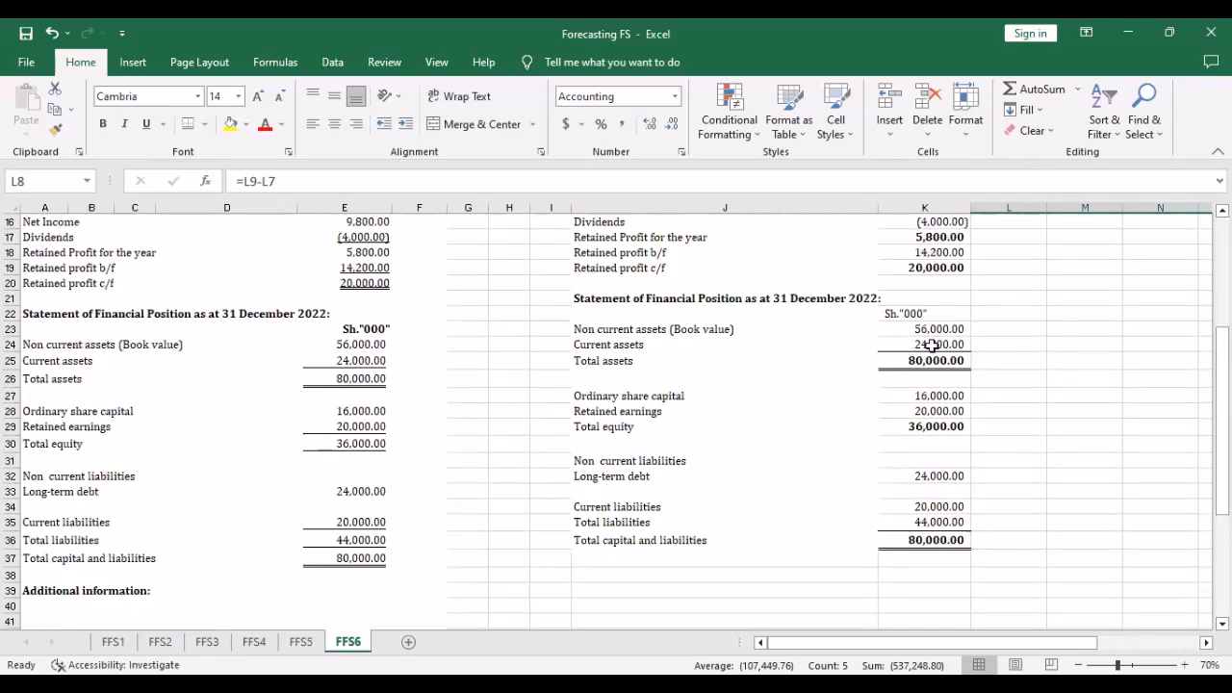
{"action": "left_click", "coordinate": [986, 330]}
{"action": "type", "text": "="}
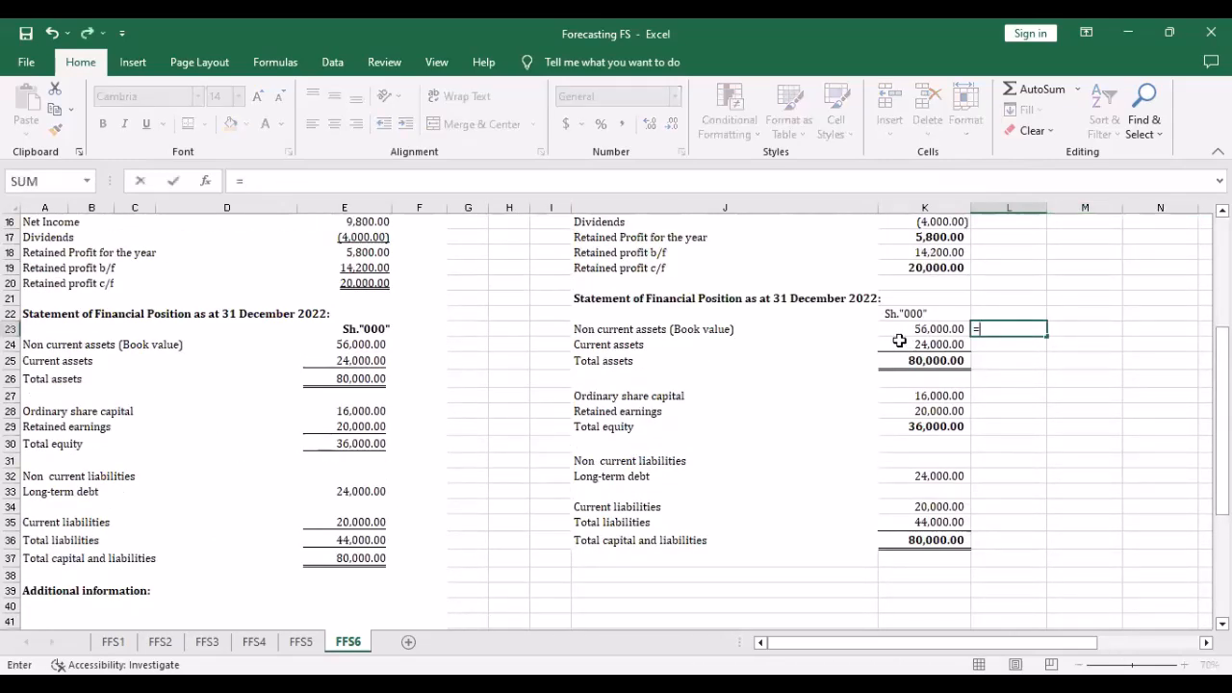
{"action": "left_click", "coordinate": [921, 328]}
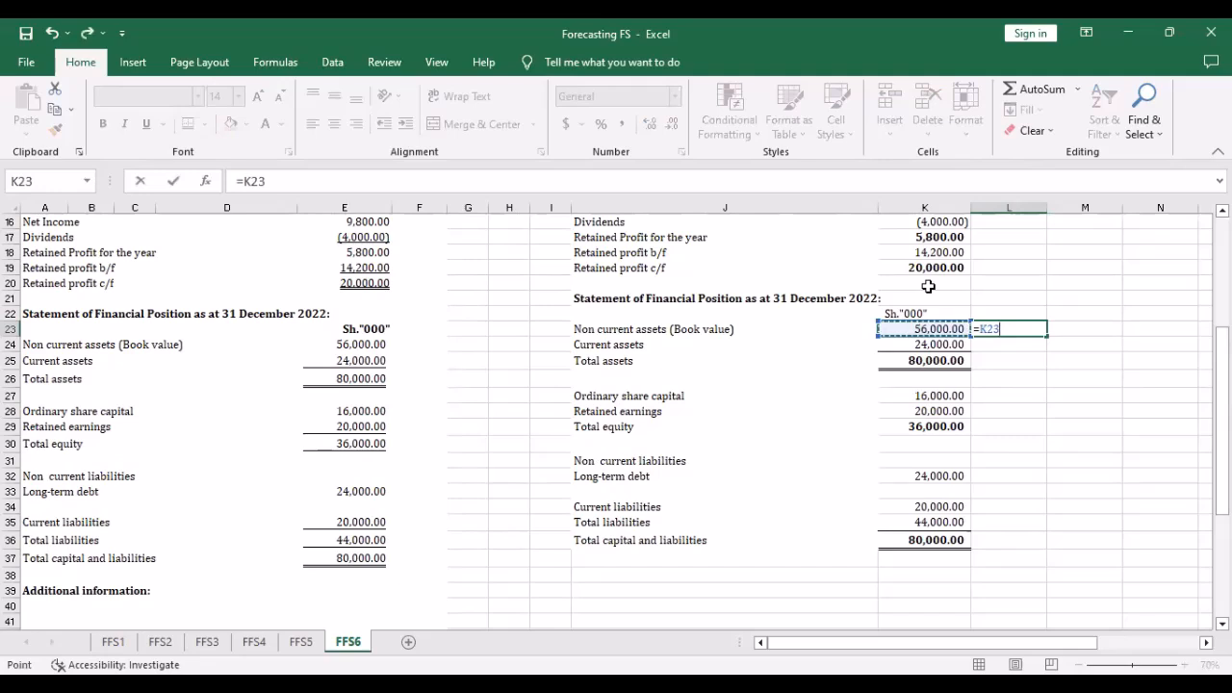
{"action": "type", "text": "*"}
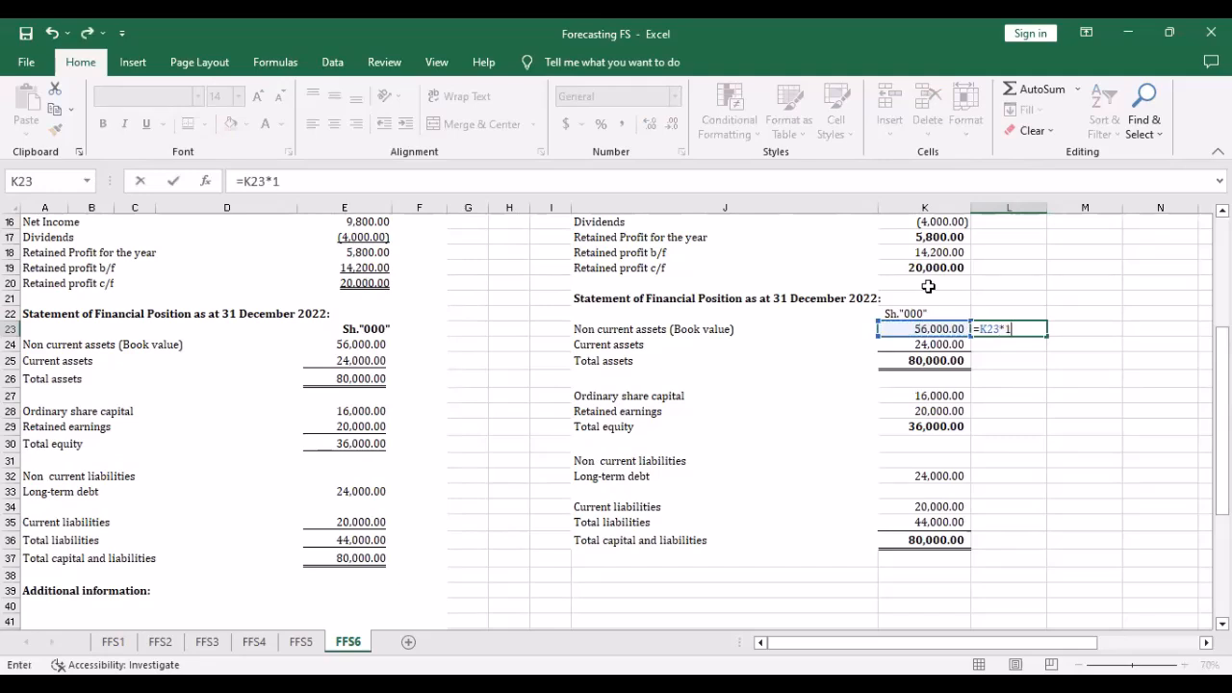
{"action": "key", "text": "Return"}
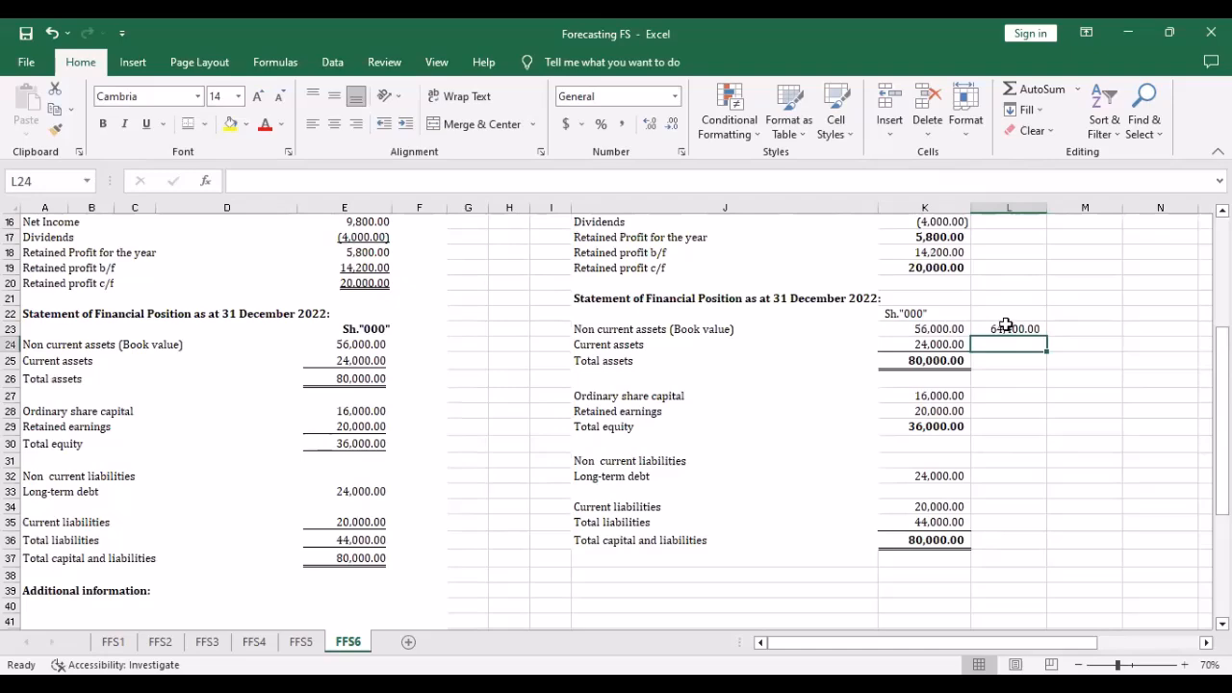
{"action": "left_click", "coordinate": [1005, 327]}
{"action": "mouse_move", "coordinate": [1046, 335]}
{"action": "left_mouse_down"}
{"action": "mouse_move", "coordinate": [1191, 344]}
{"action": "mouse_move", "coordinate": [1068, 330]}
{"action": "left_mouse_up"}
Forecast depreciation and amortization at 15% growth by entering =K10*1.15 in L10 and filling it across to P10
{"action": "scroll", "coordinate": [1027, 290], "scroll_direction": "up", "scroll_amount": 5}
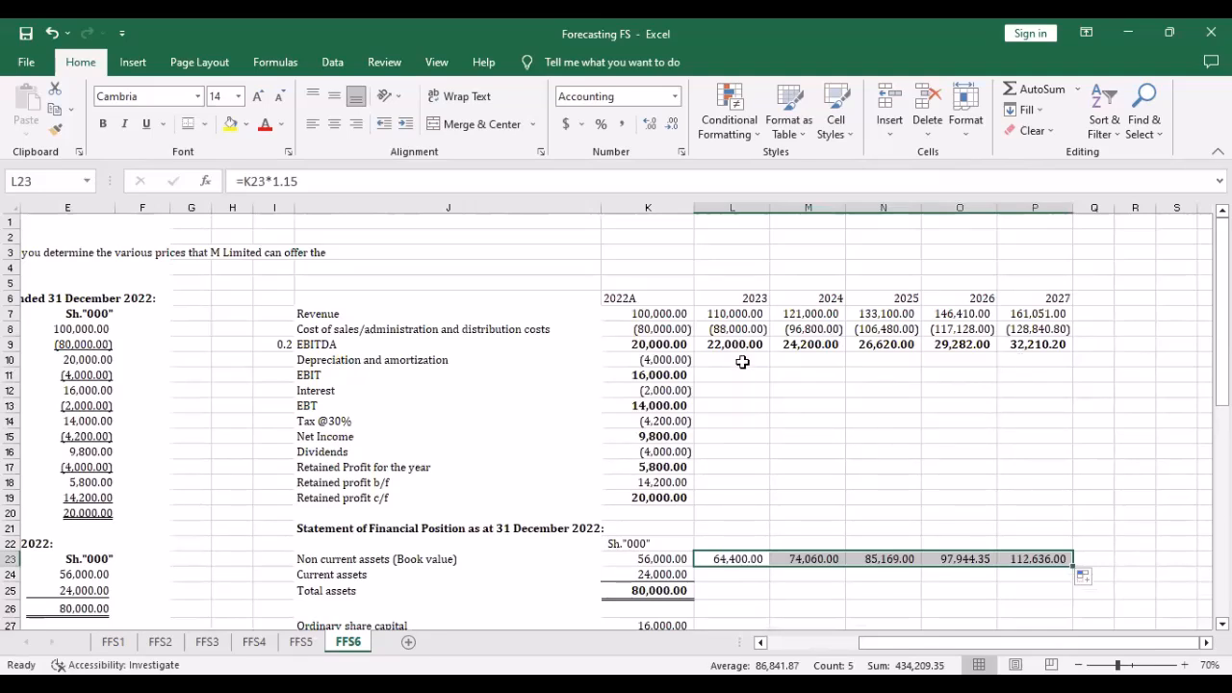
{"action": "left_click", "coordinate": [743, 360]}
{"action": "type", "text": "="}
{"action": "left_click", "coordinate": [662, 358]}
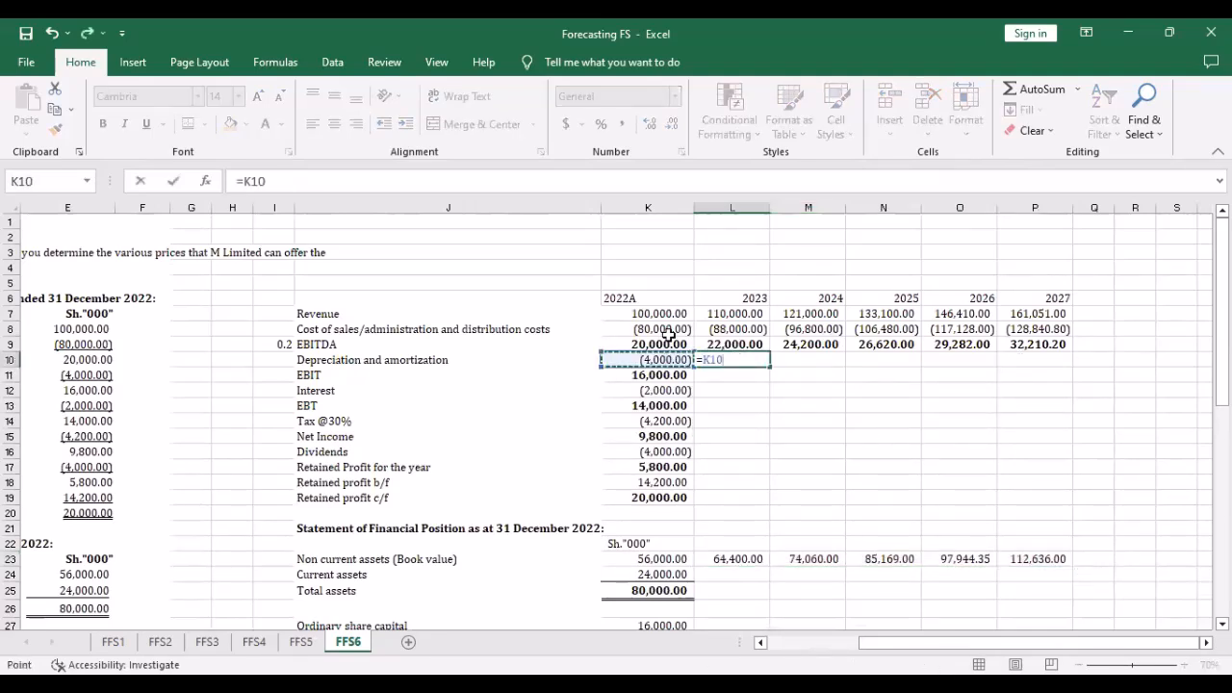
{"action": "type", "text": "*"}
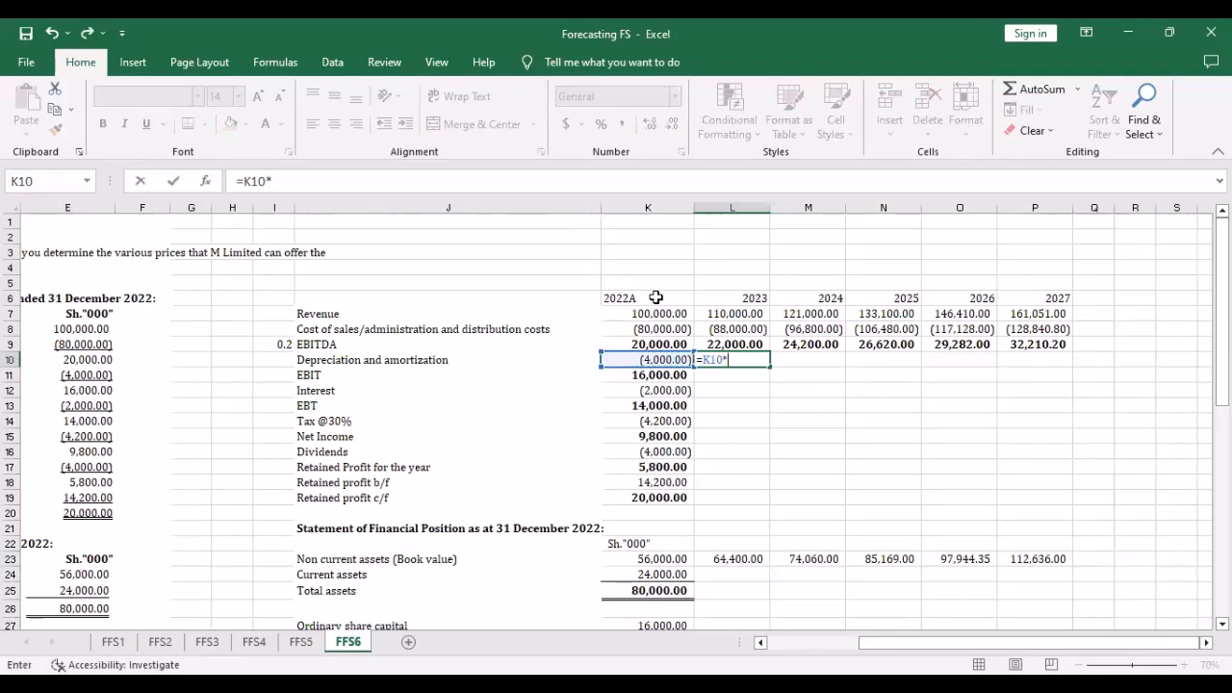
{"action": "key", "text": "Return"}
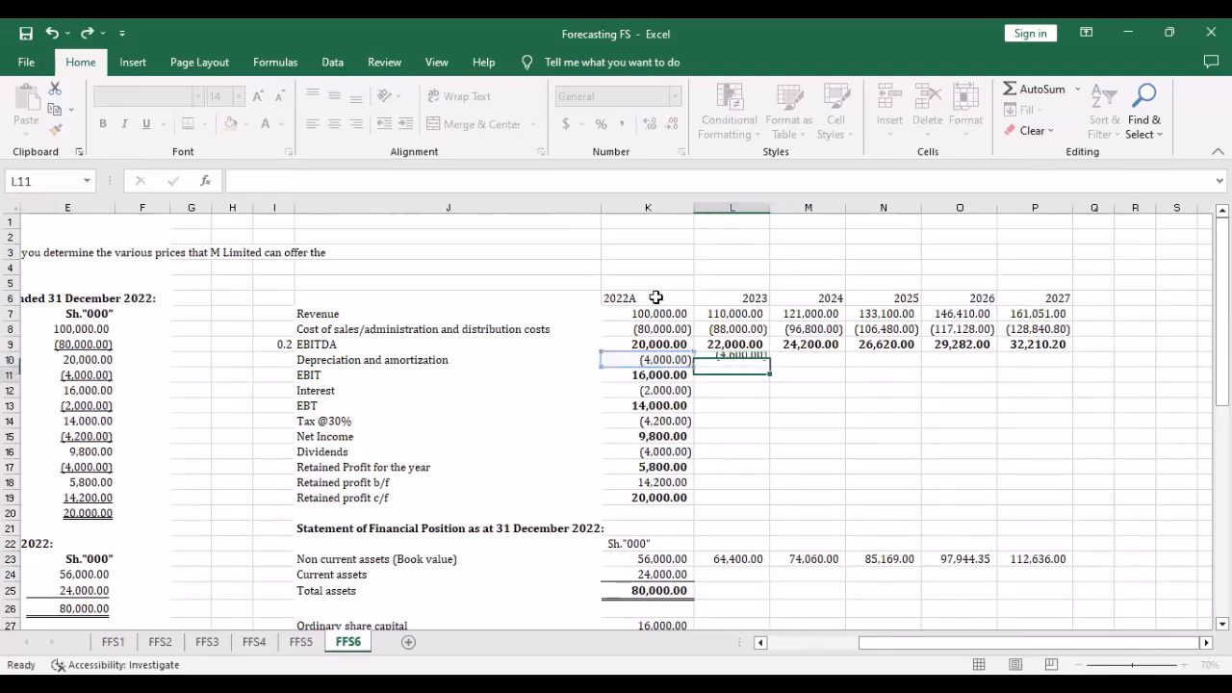
{"action": "left_click", "coordinate": [724, 358]}
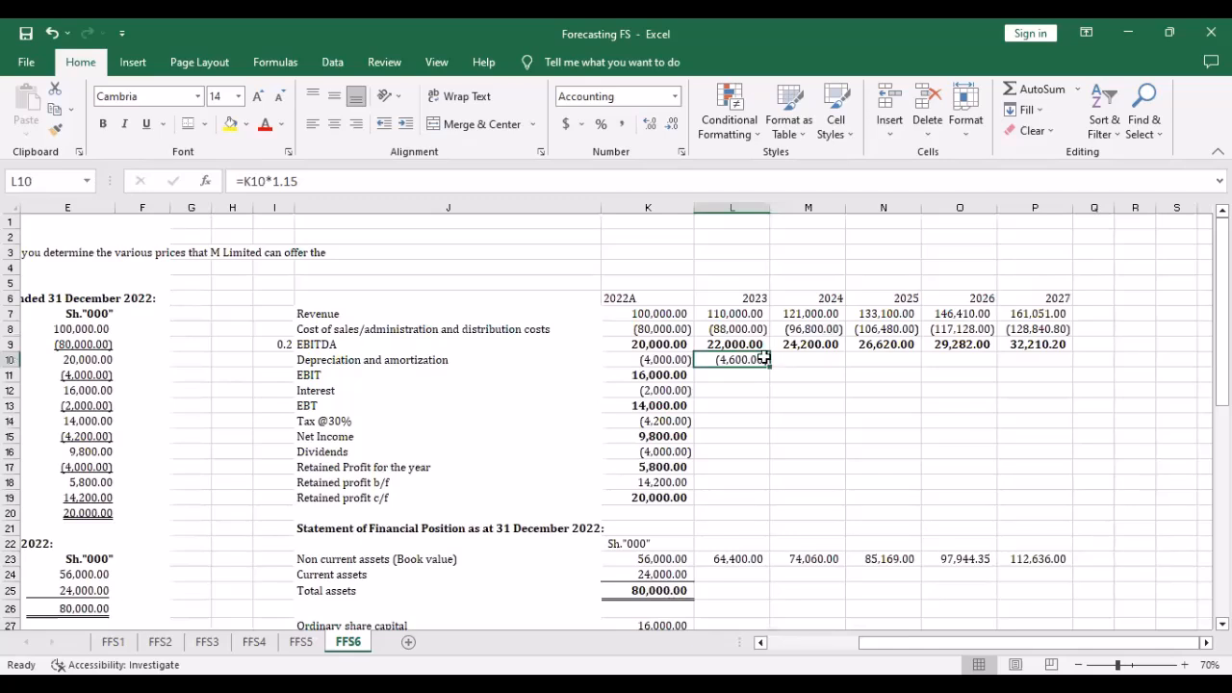
{"action": "left_click_drag", "start_coordinate": [770, 363], "coordinate": [1053, 367]}
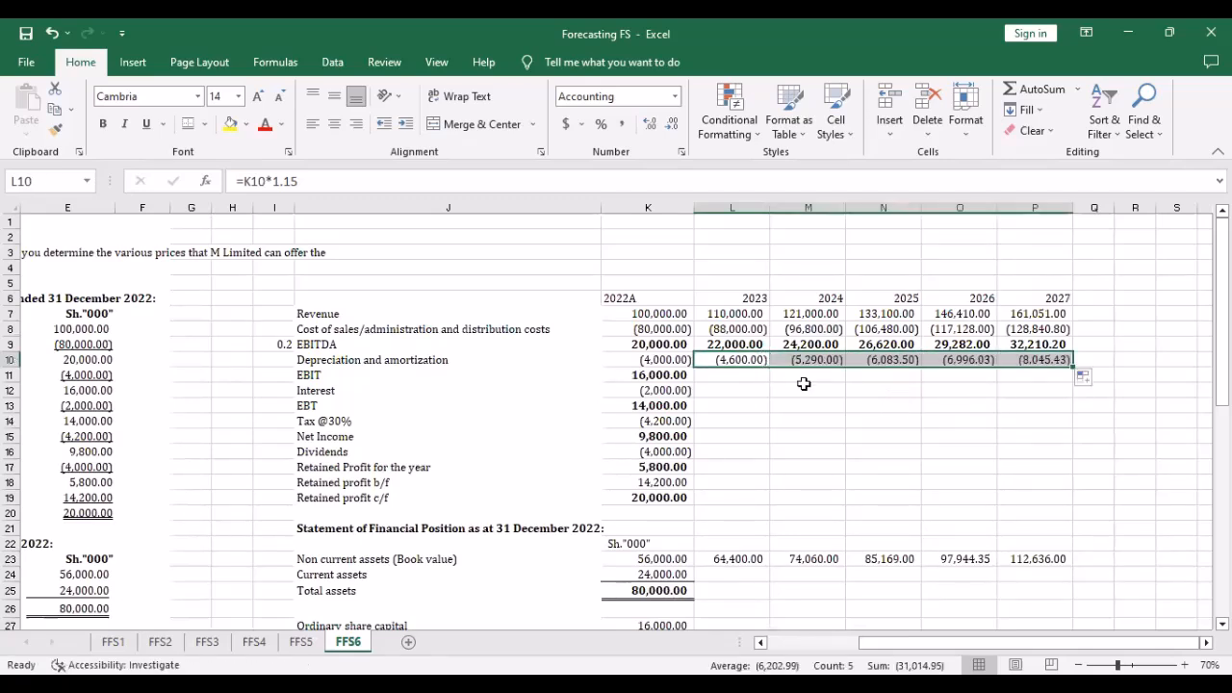
Calculate the 2023 EBIT in L11 with =L9+L10, make it bold and fill it across to P11
{"action": "left_click", "coordinate": [736, 376]}
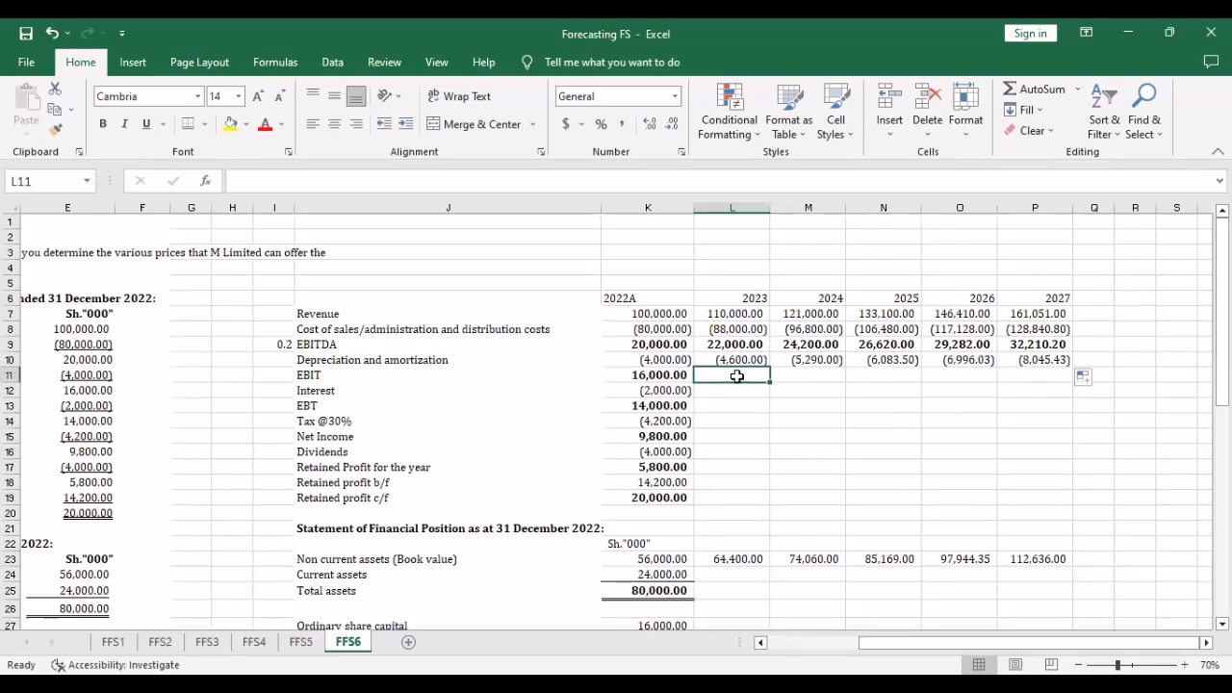
{"action": "type", "text": "="}
{"action": "left_click", "coordinate": [733, 344]}
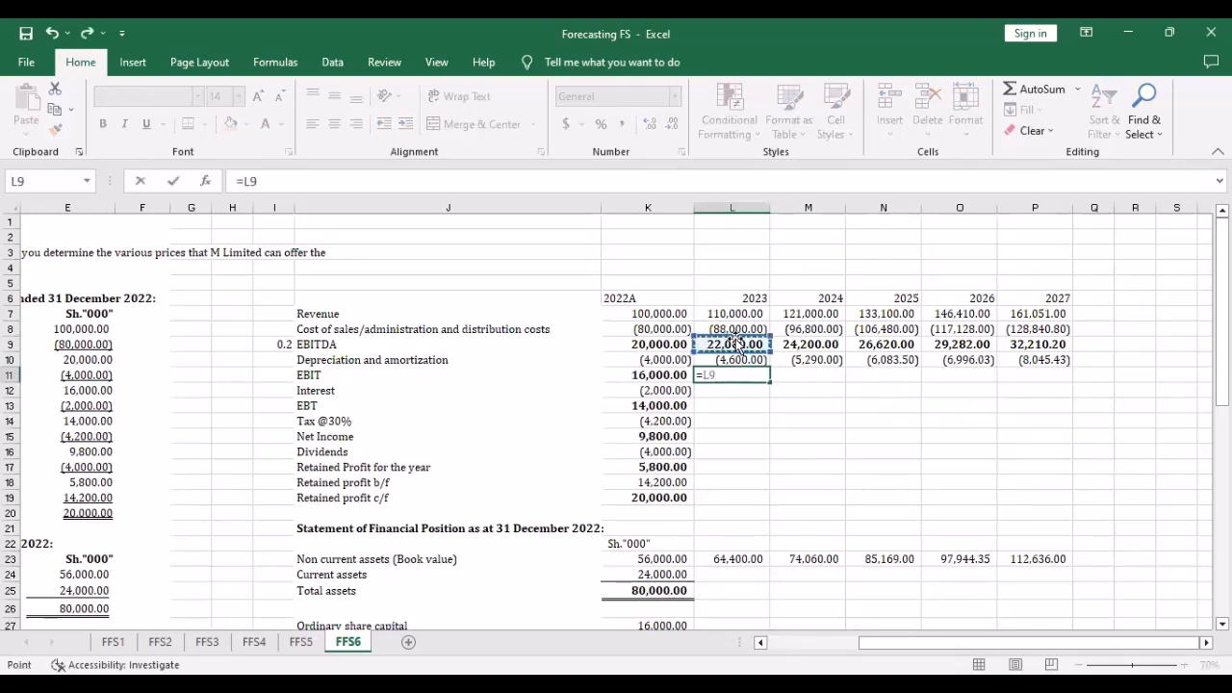
{"action": "type", "text": "+"}
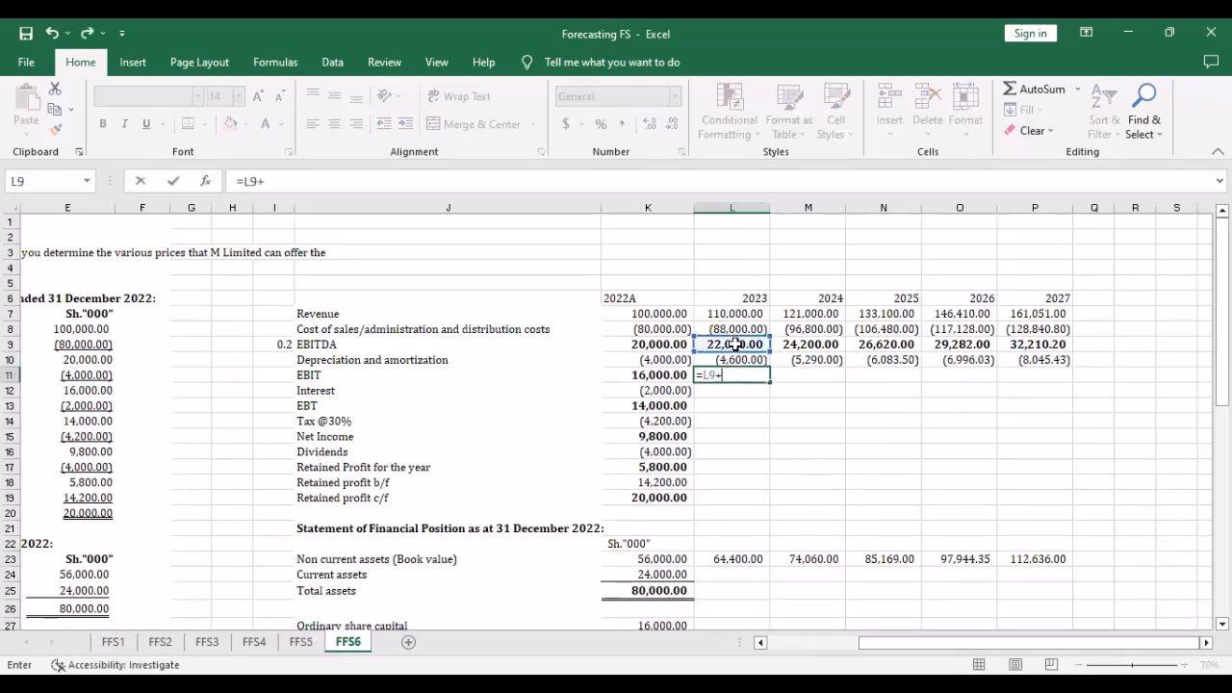
{"action": "left_click", "coordinate": [726, 360]}
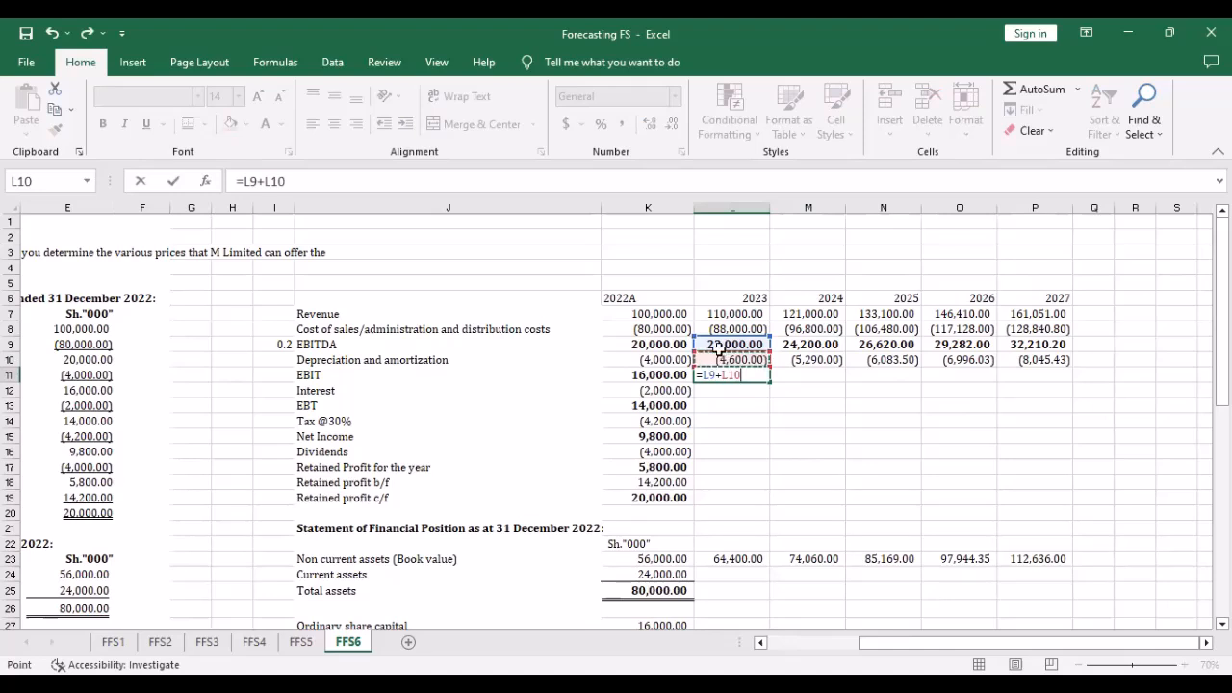
{"action": "key", "text": "Return"}
{"action": "left_click", "coordinate": [748, 375]}
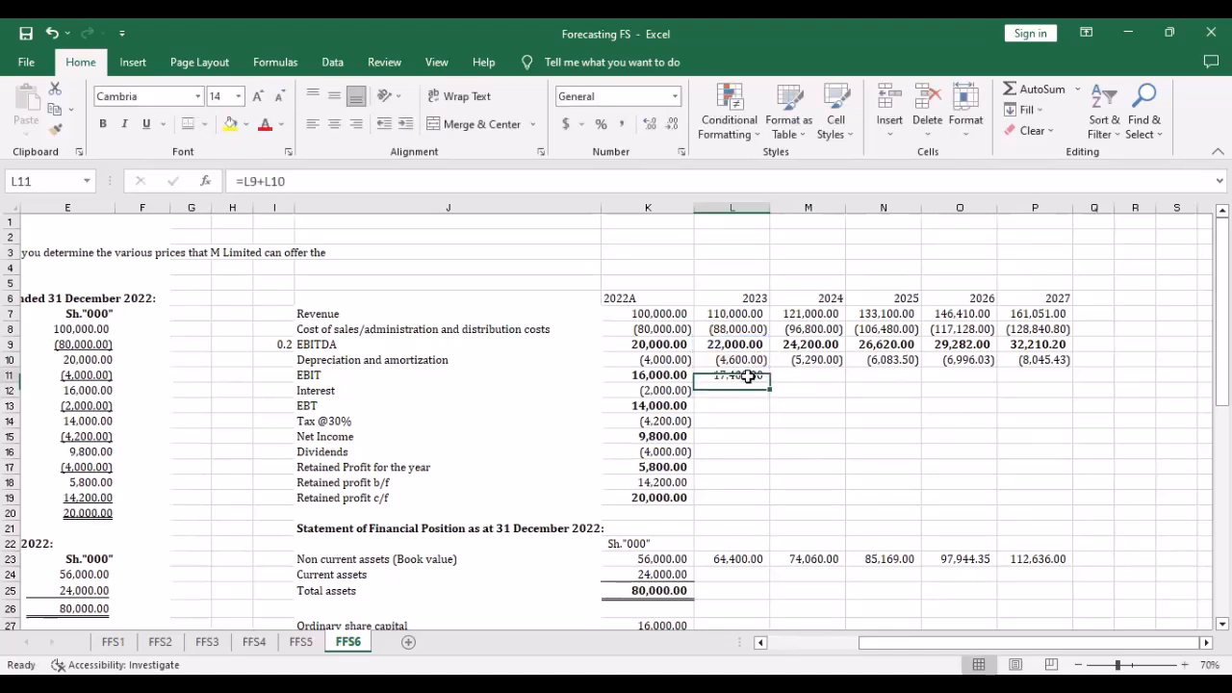
{"action": "key", "text": "ctrl+b"}
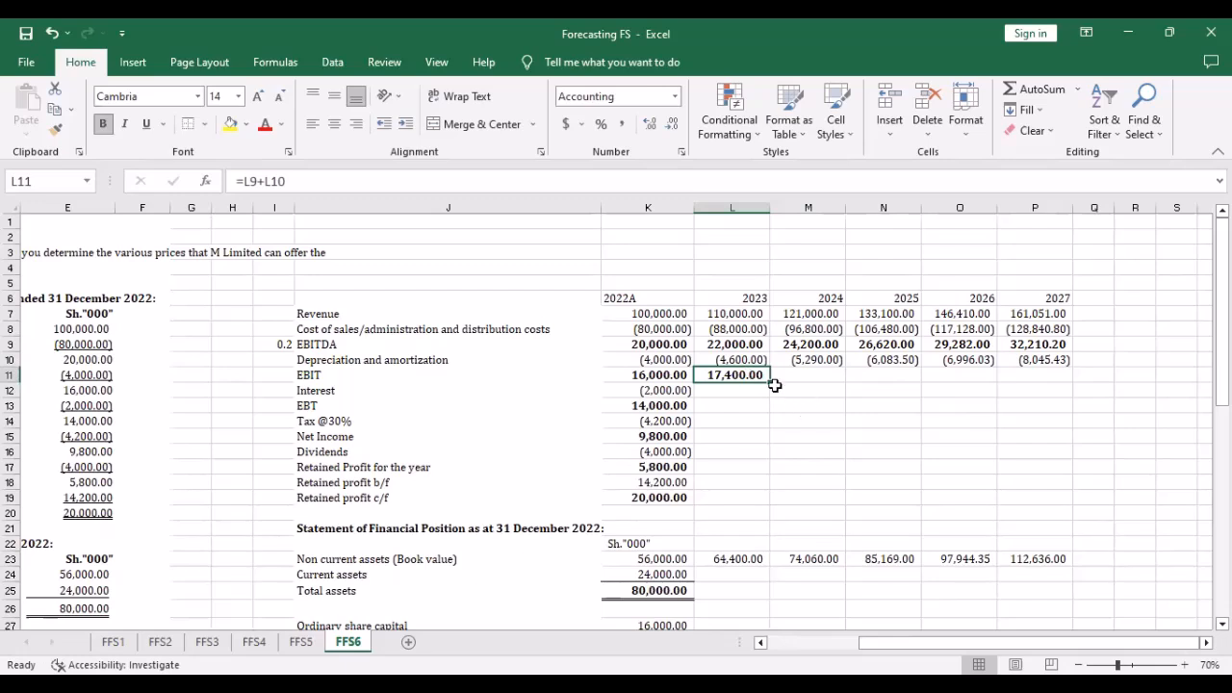
{"action": "left_click_drag", "start_coordinate": [767, 382], "coordinate": [1049, 388]}
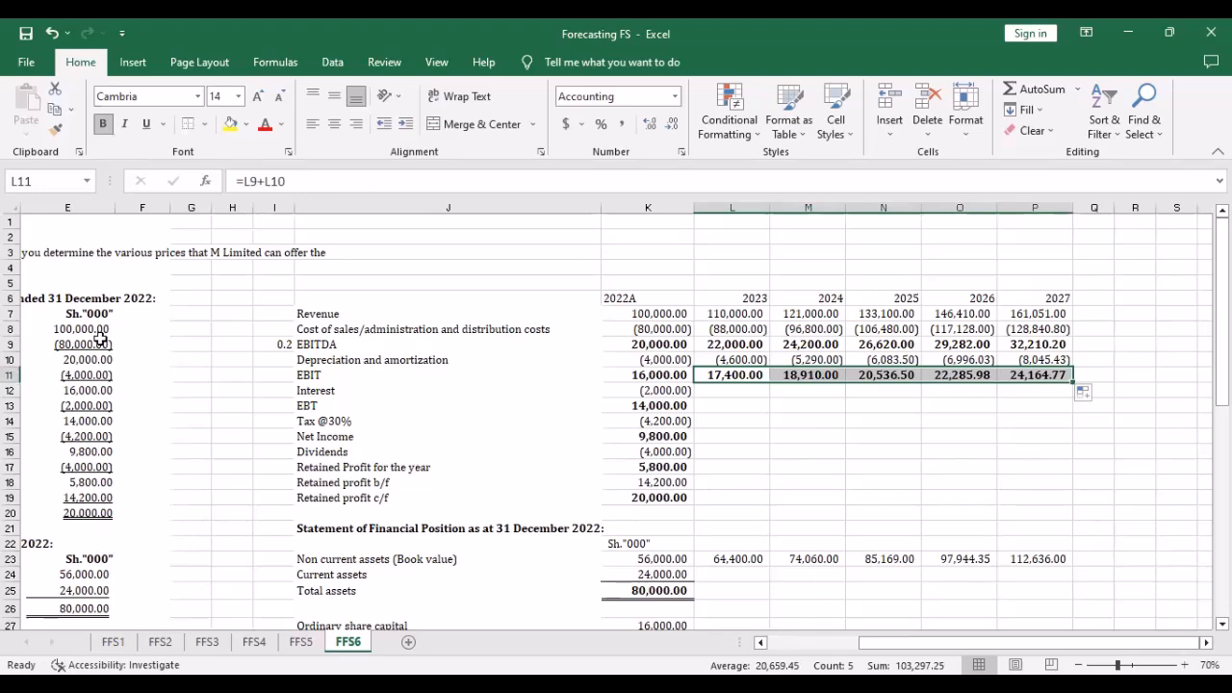
Forecast long-term debt at 20% growth by entering =K32*1.2 in L32 and filling it across to P32
{"action": "scroll", "coordinate": [303, 479], "scroll_direction": "down", "scroll_amount": 9}
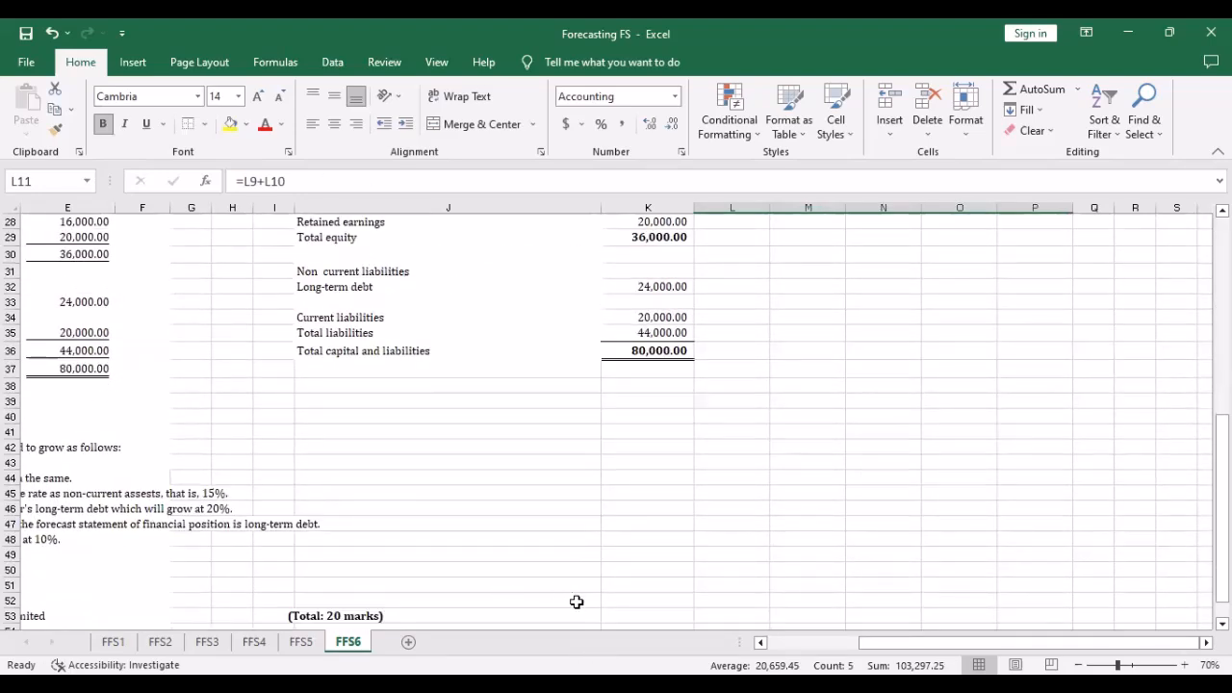
{"action": "left_click", "coordinate": [760, 642]}
{"action": "left_click", "coordinate": [760, 642]}
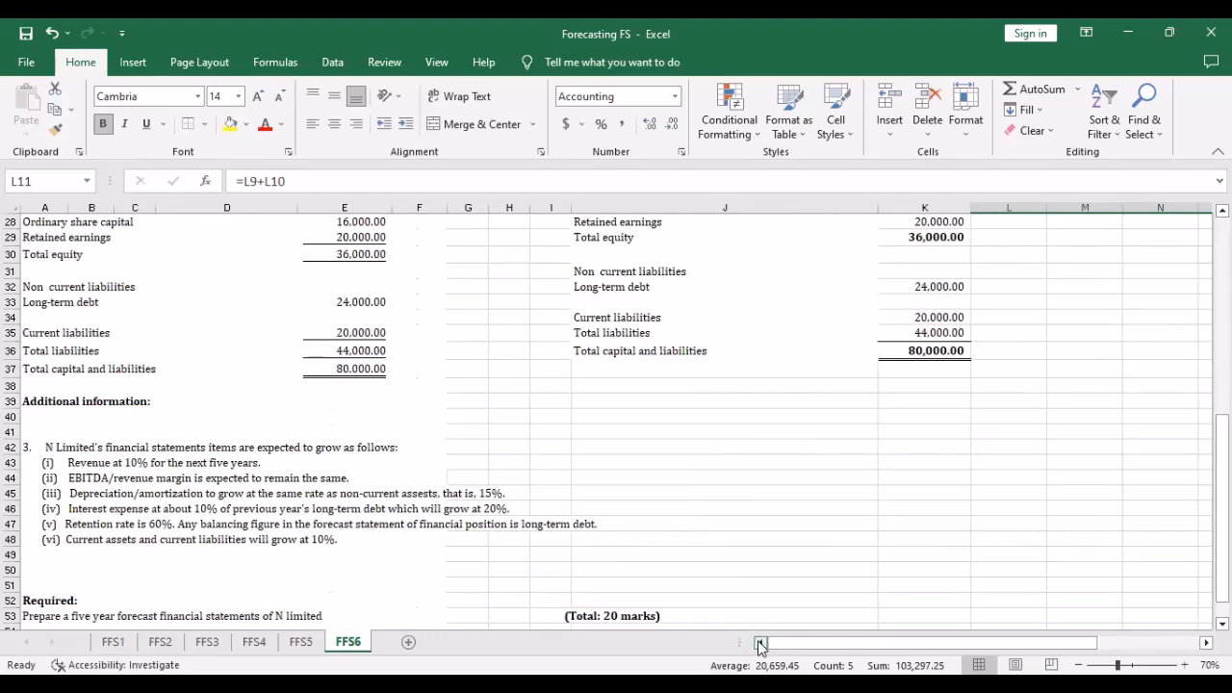
{"action": "scroll", "coordinate": [98, 434], "scroll_direction": "down", "scroll_amount": 2}
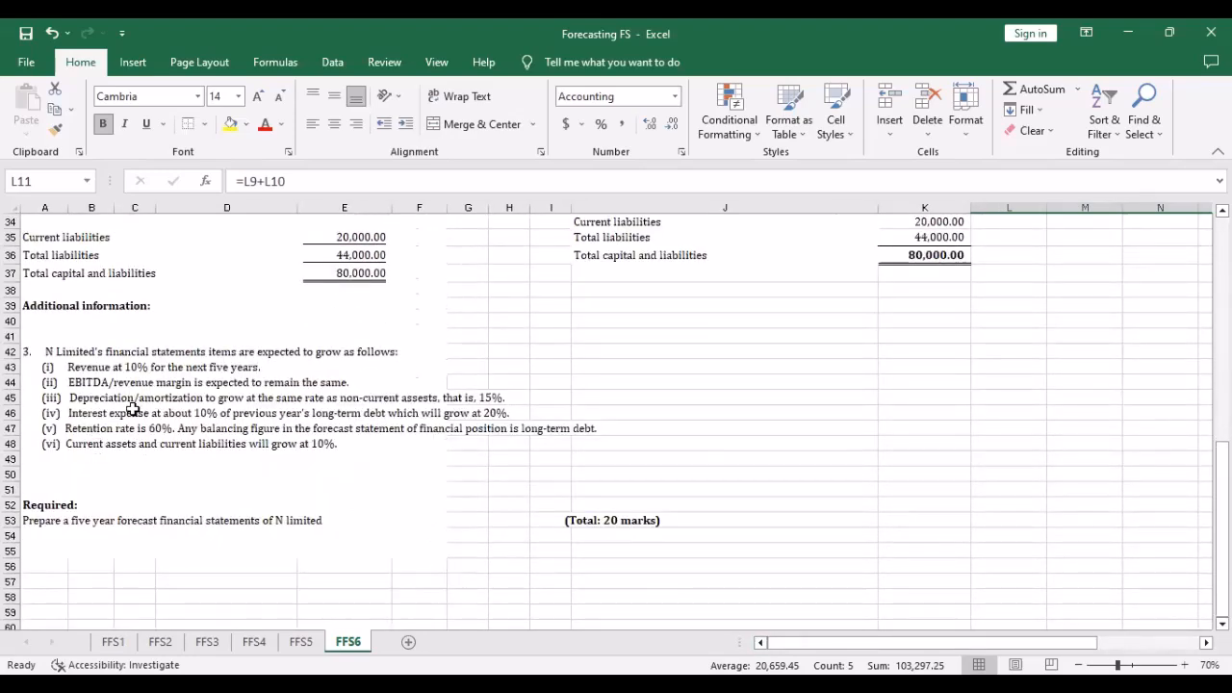
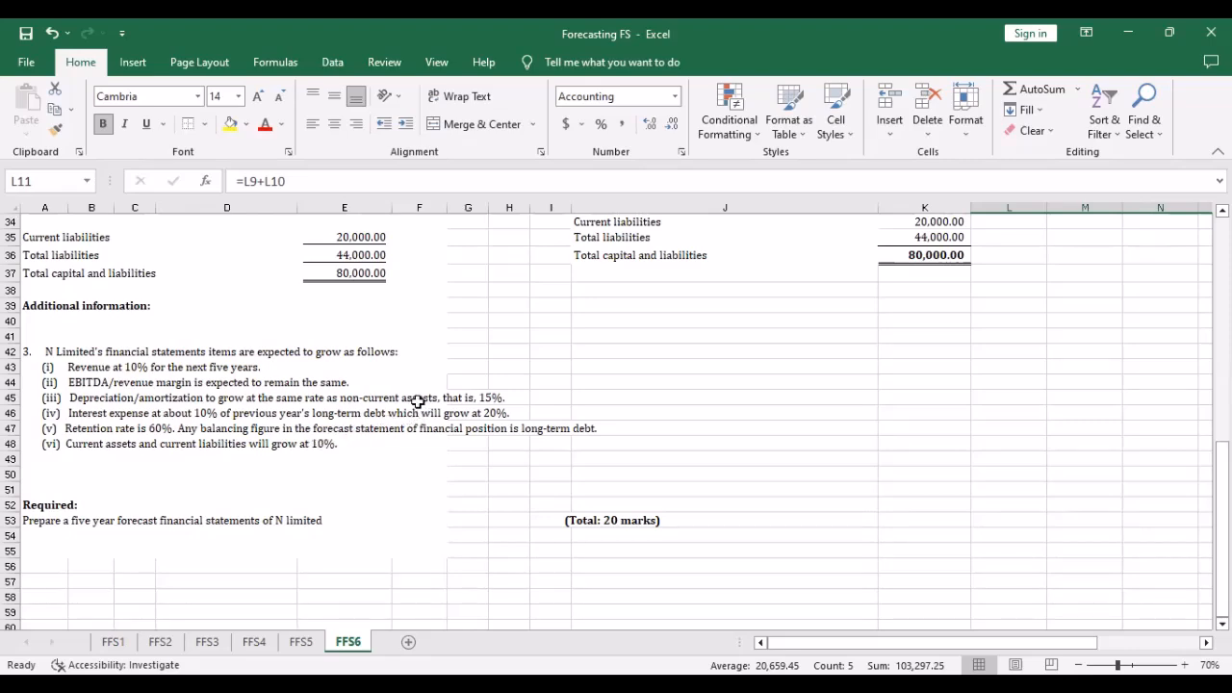
{"action": "scroll", "coordinate": [558, 414], "scroll_direction": "up", "scroll_amount": 1}
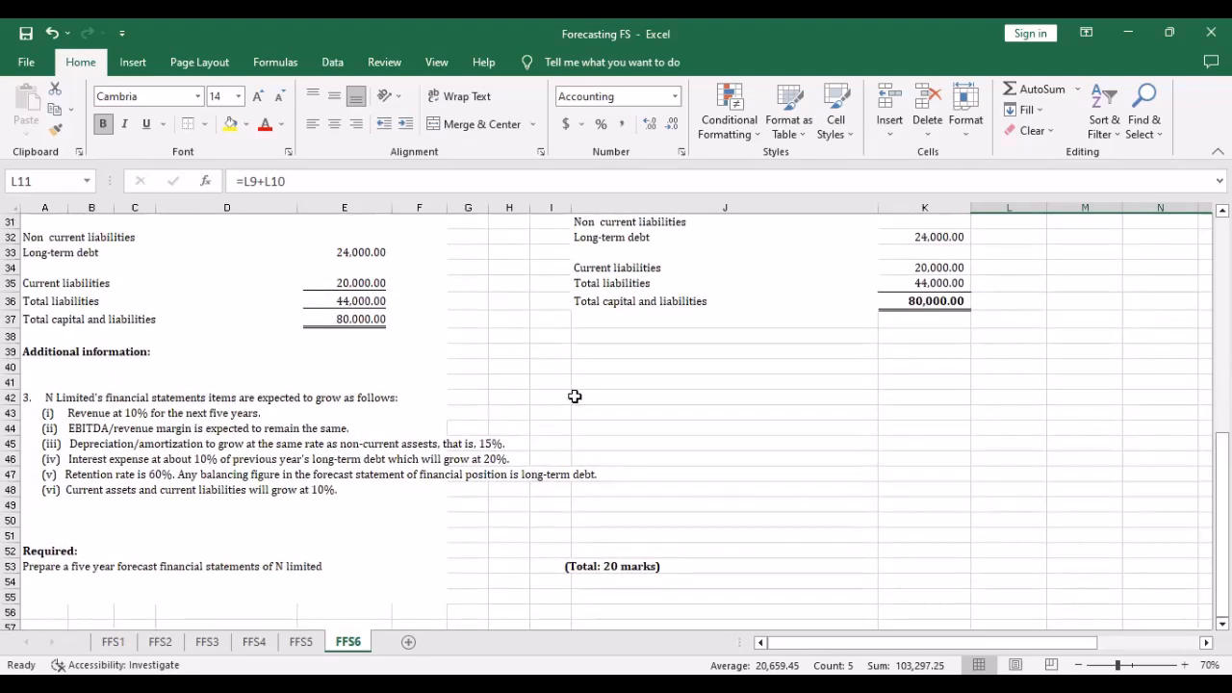
{"action": "scroll", "coordinate": [568, 396], "scroll_direction": "up", "scroll_amount": 2}
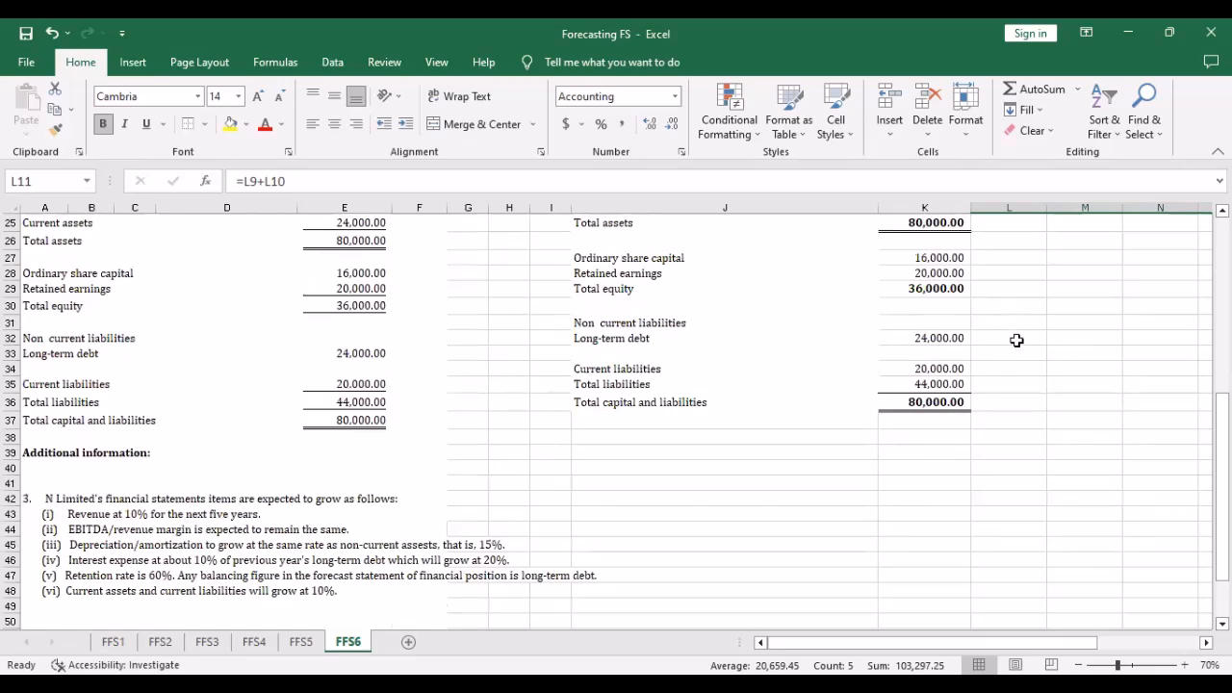
{"action": "left_click", "coordinate": [1008, 340]}
{"action": "type", "text": "="}
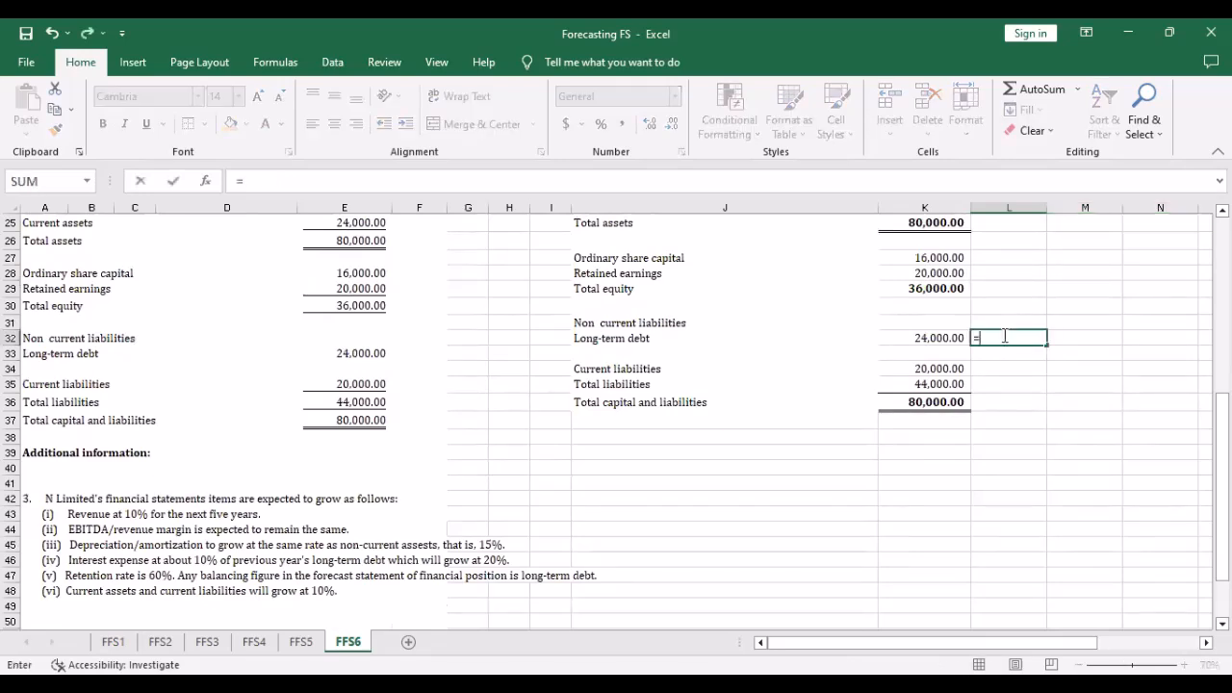
{"action": "left_click", "coordinate": [937, 337]}
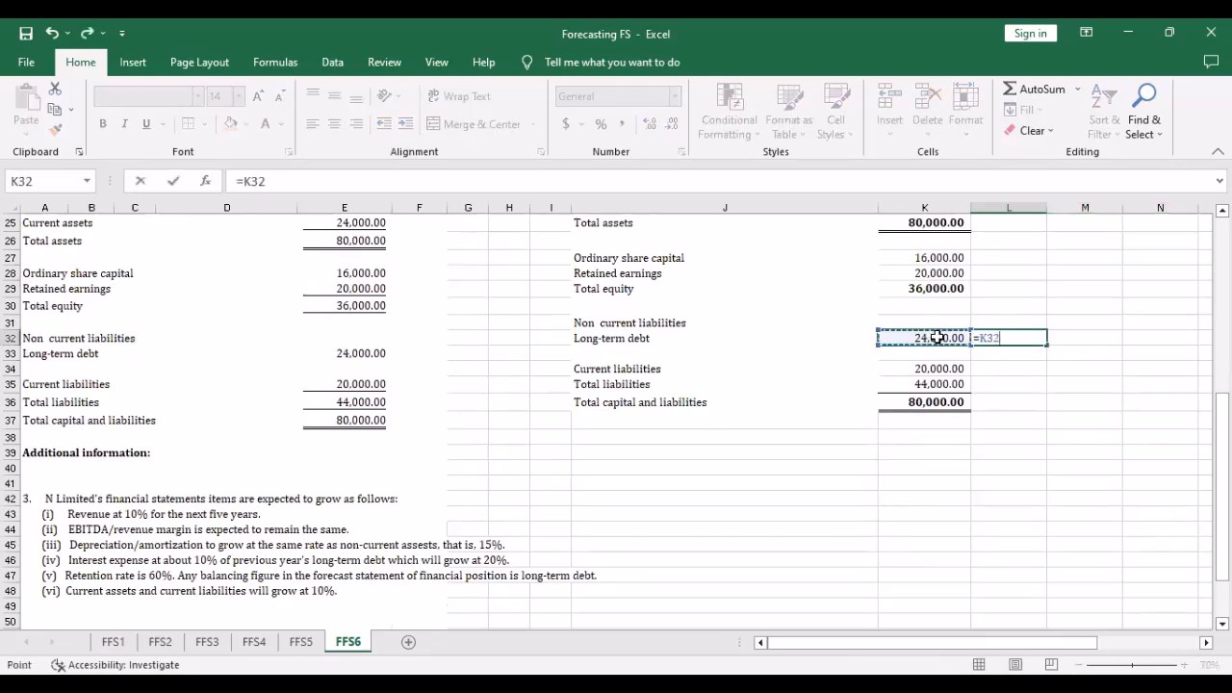
{"action": "type", "text": "*"}
{"action": "key", "text": "Return"}
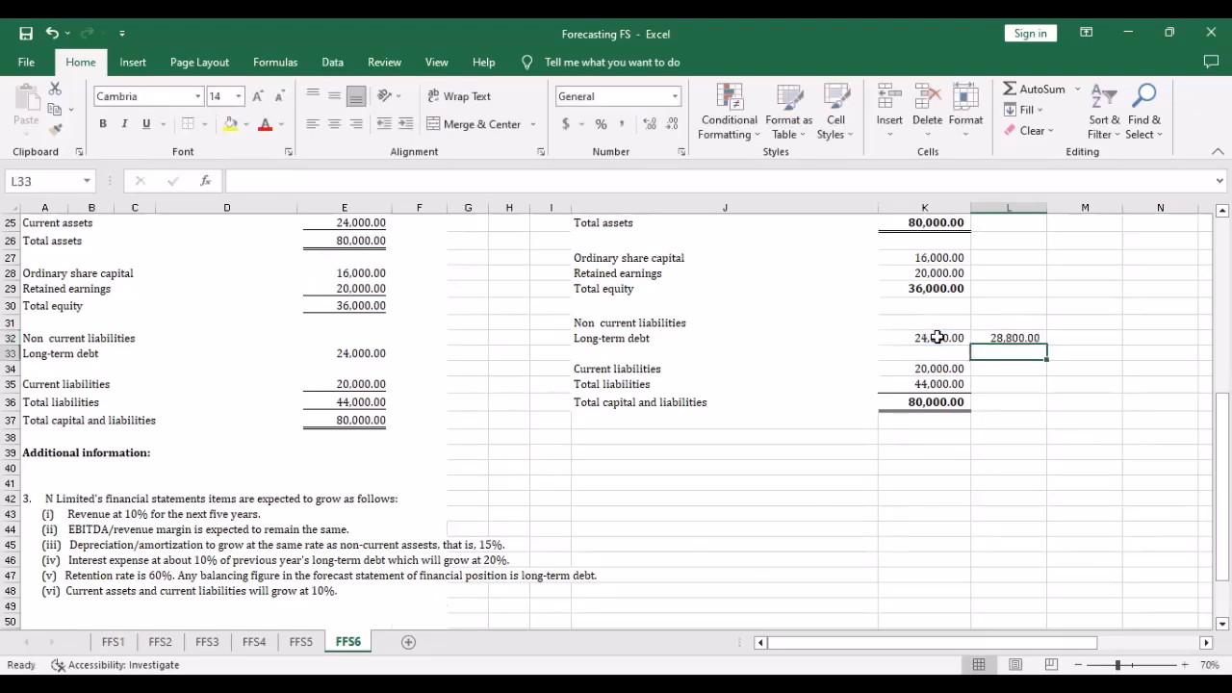
{"action": "left_click", "coordinate": [1013, 338]}
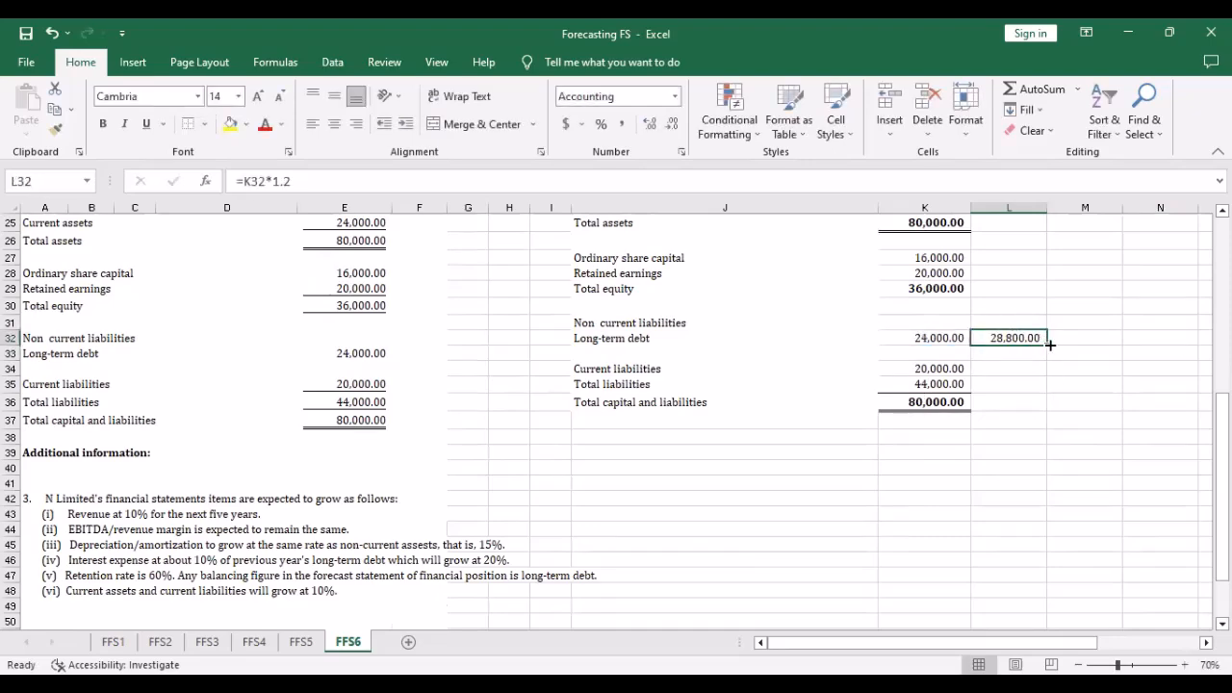
{"action": "left_click_drag", "start_coordinate": [1137, 351], "coordinate": [1060, 344]}
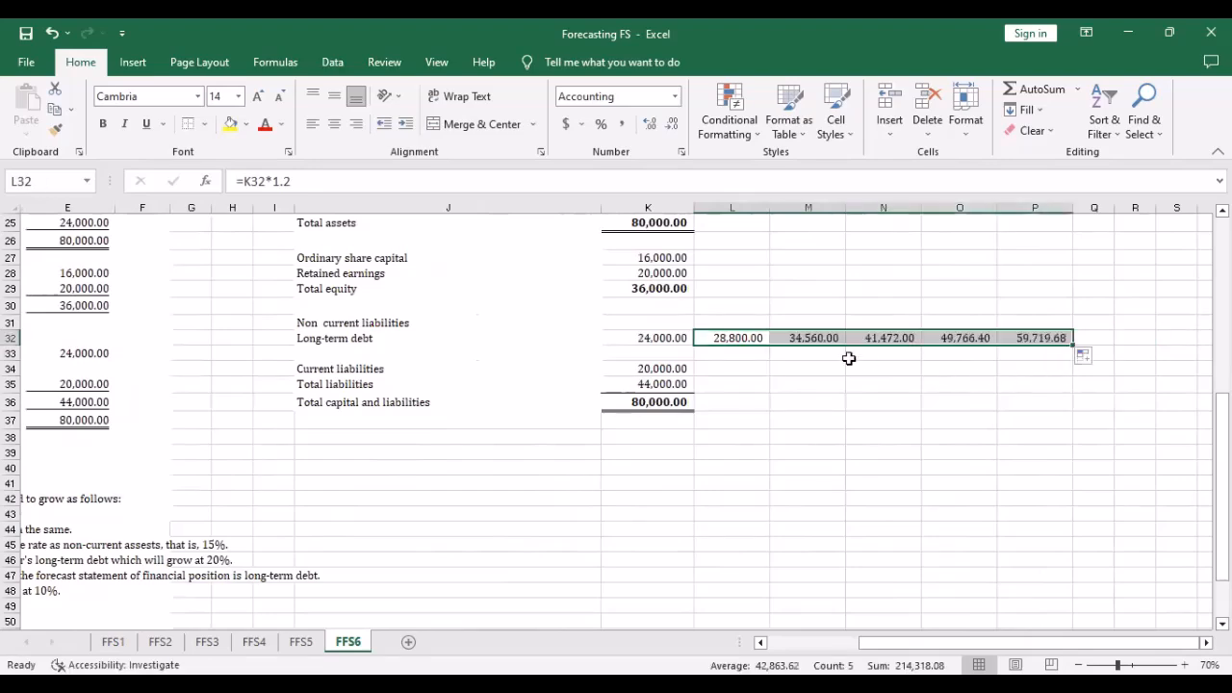
Review the additional information below the statements for the interest expense assumption, enlarging the view to 100%
{"action": "scroll", "coordinate": [847, 361], "scroll_direction": "up", "scroll_amount": 3}
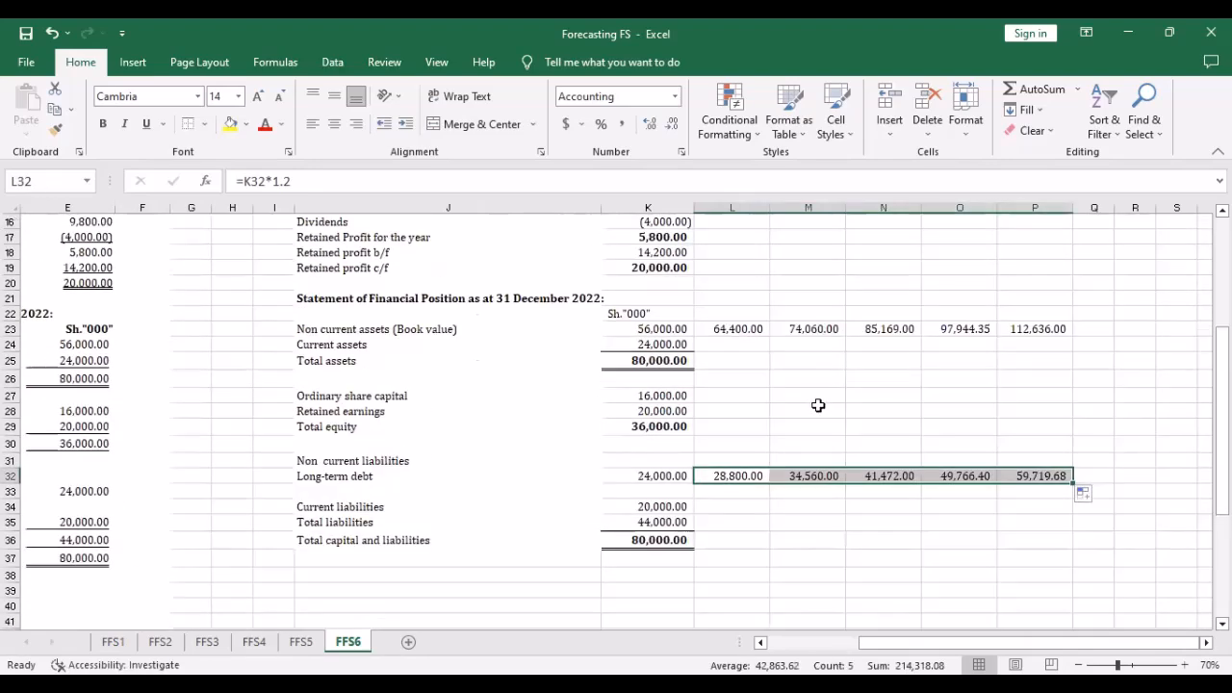
{"action": "scroll", "coordinate": [818, 405], "scroll_direction": "up", "scroll_amount": 2}
{"action": "scroll", "coordinate": [710, 420], "scroll_direction": "down", "scroll_amount": 9}
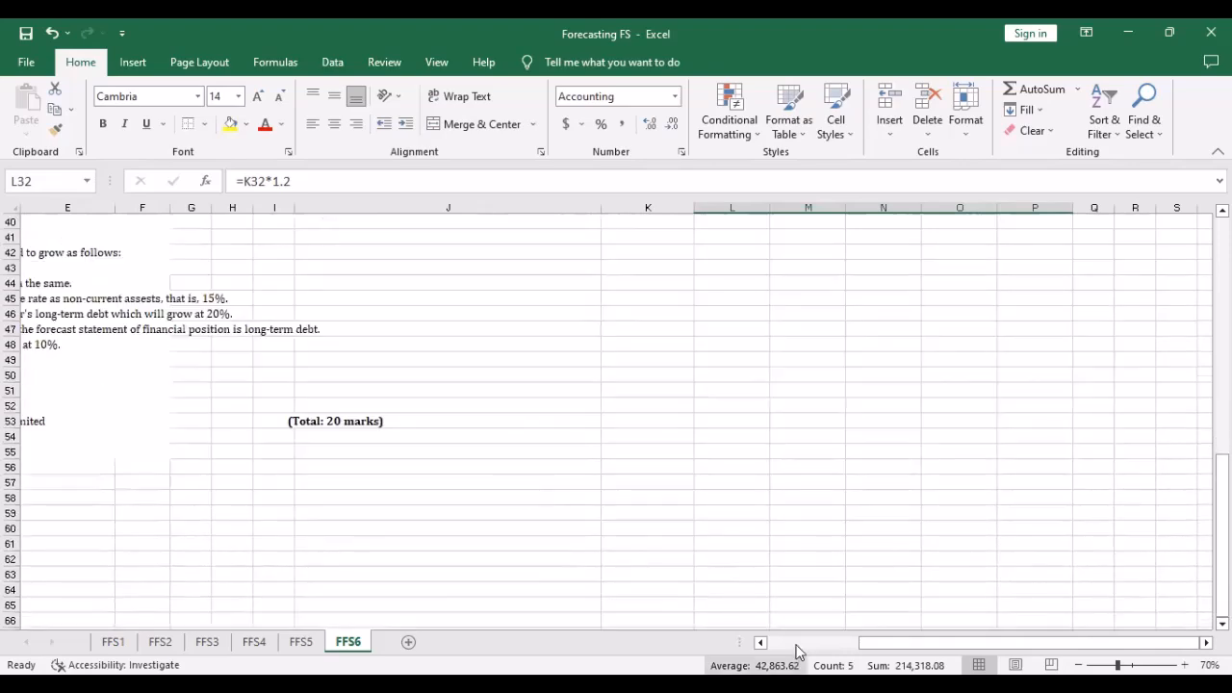
{"action": "left_click", "coordinate": [761, 642]}
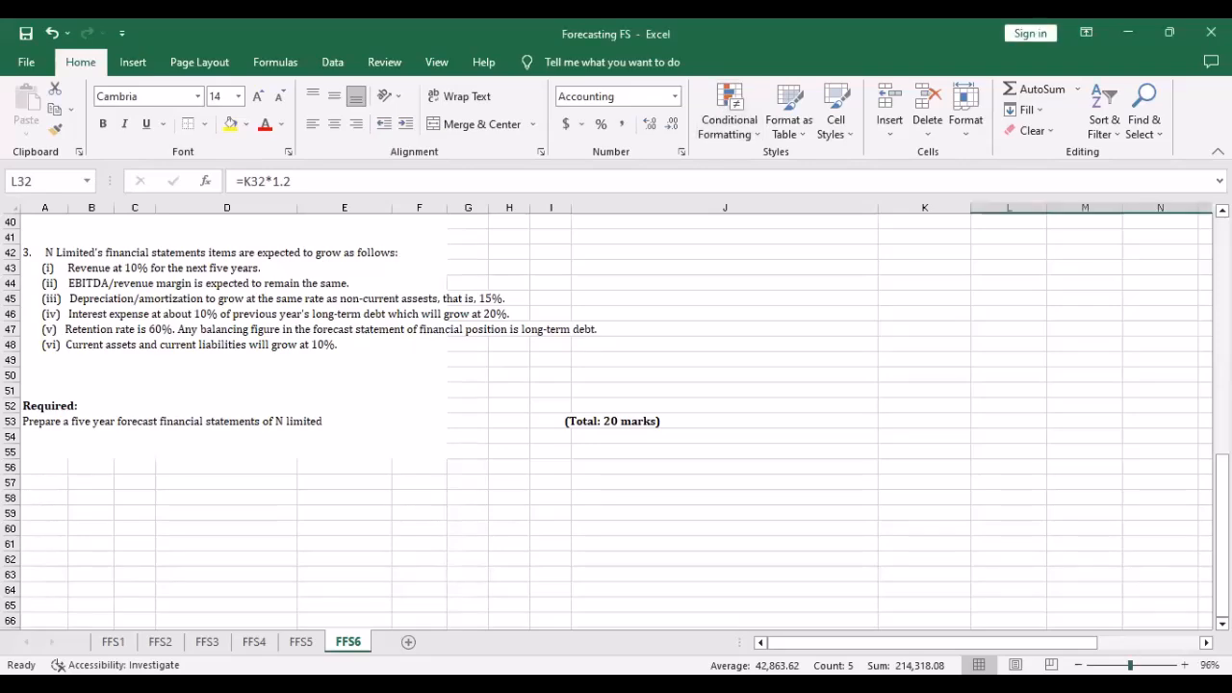
{"action": "scroll", "coordinate": [616, 422], "scroll_direction": "up", "scroll_amount": 2}
{"action": "scroll", "coordinate": [782, 531], "scroll_direction": "up", "scroll_amount": 1}
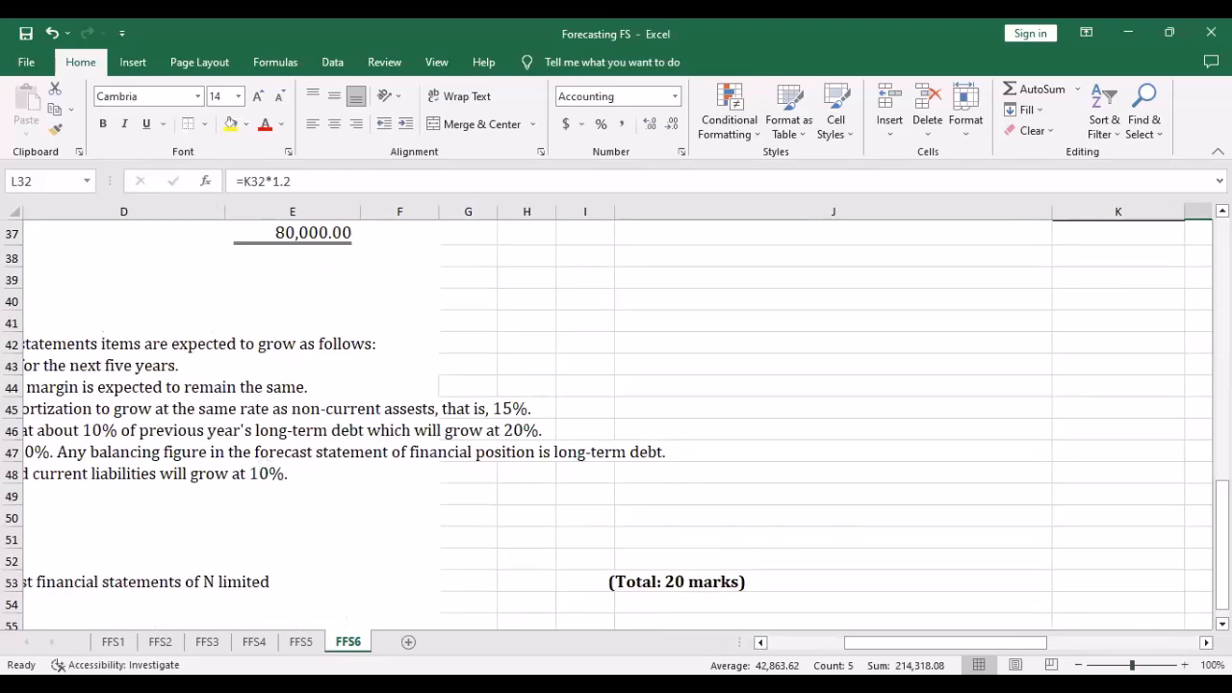
{"action": "left_click", "coordinate": [760, 643]}
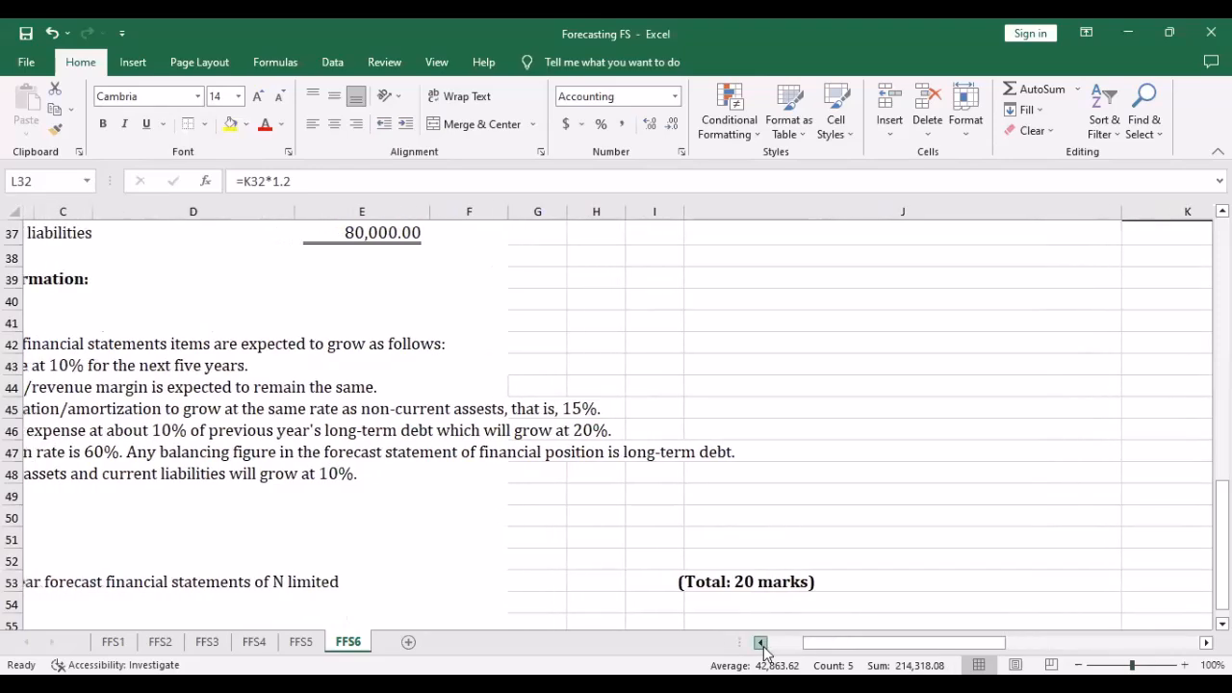
{"action": "scroll", "coordinate": [534, 537], "scroll_direction": "down", "scroll_amount": 2}
{"action": "scroll", "coordinate": [511, 514], "scroll_direction": "up", "scroll_amount": 3}
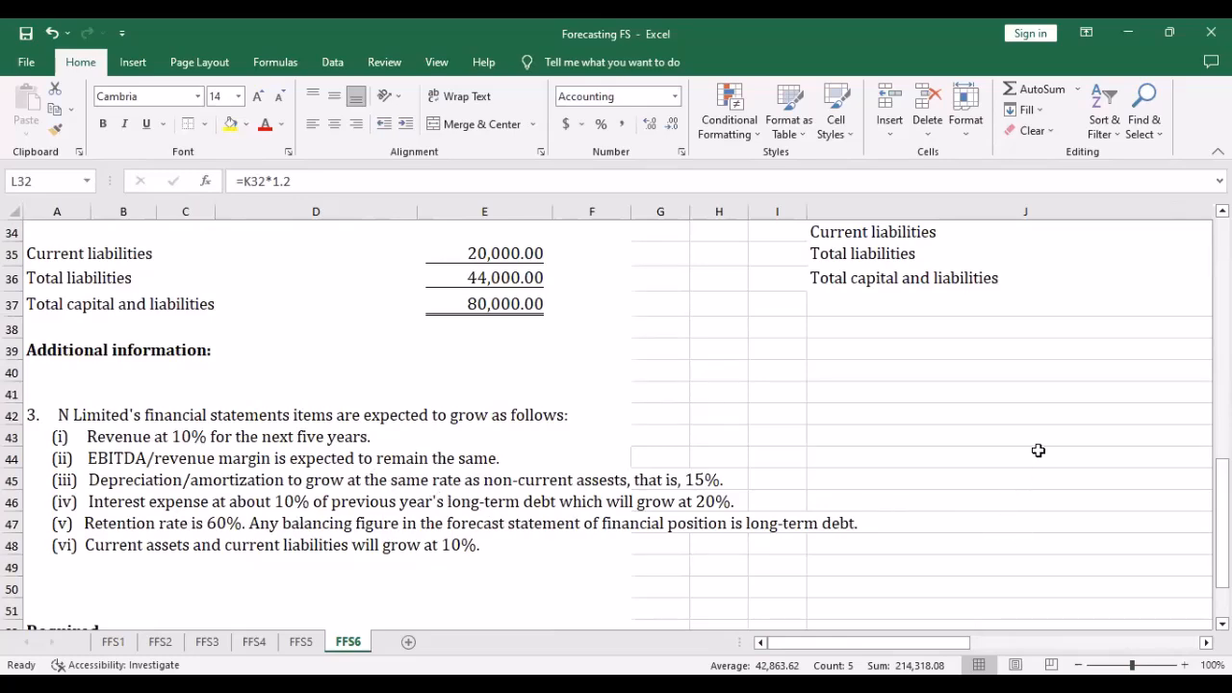
Calculate the 2023 interest in L12 as 10% of the previous year's long-term debt with =-0.1*K32
{"action": "scroll", "coordinate": [1072, 372], "scroll_direction": "up", "scroll_amount": 6}
{"action": "scroll", "coordinate": [1073, 373], "scroll_direction": "up", "scroll_amount": 3}
{"action": "scroll", "coordinate": [897, 449], "scroll_direction": "right", "scroll_amount": 4}
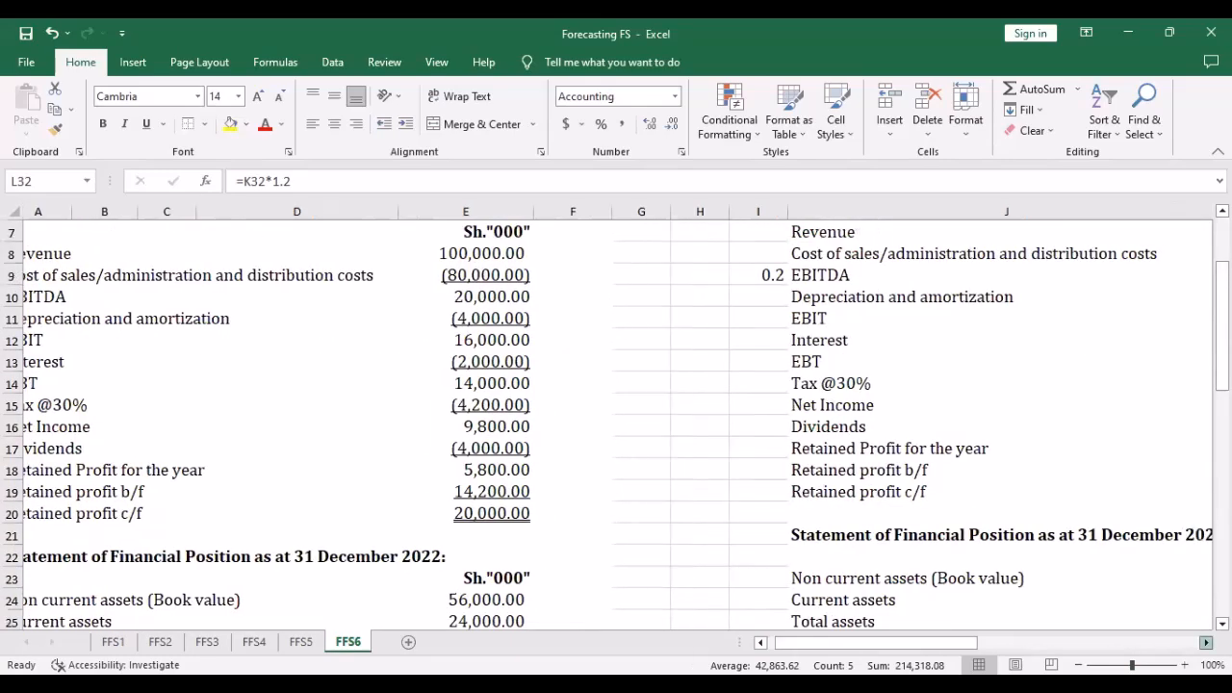
{"action": "scroll", "coordinate": [897, 449], "scroll_direction": "up", "scroll_amount": 2}
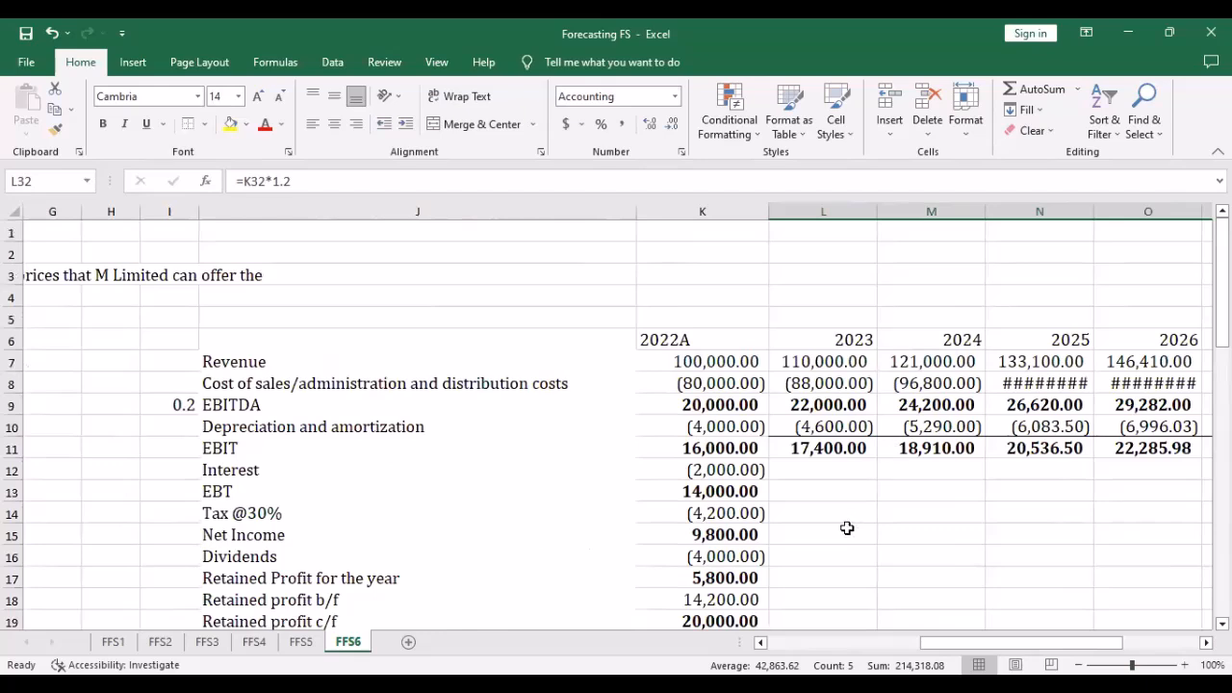
{"action": "left_click", "coordinate": [816, 468]}
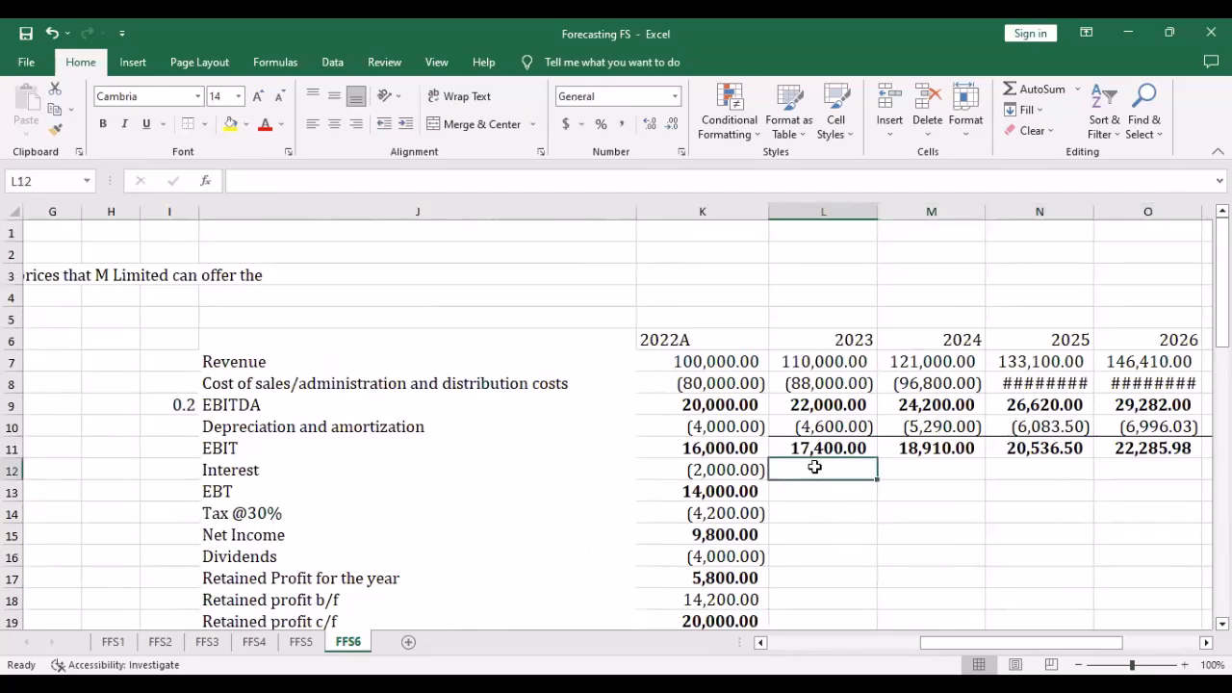
{"action": "type", "text": "=-.1*"}
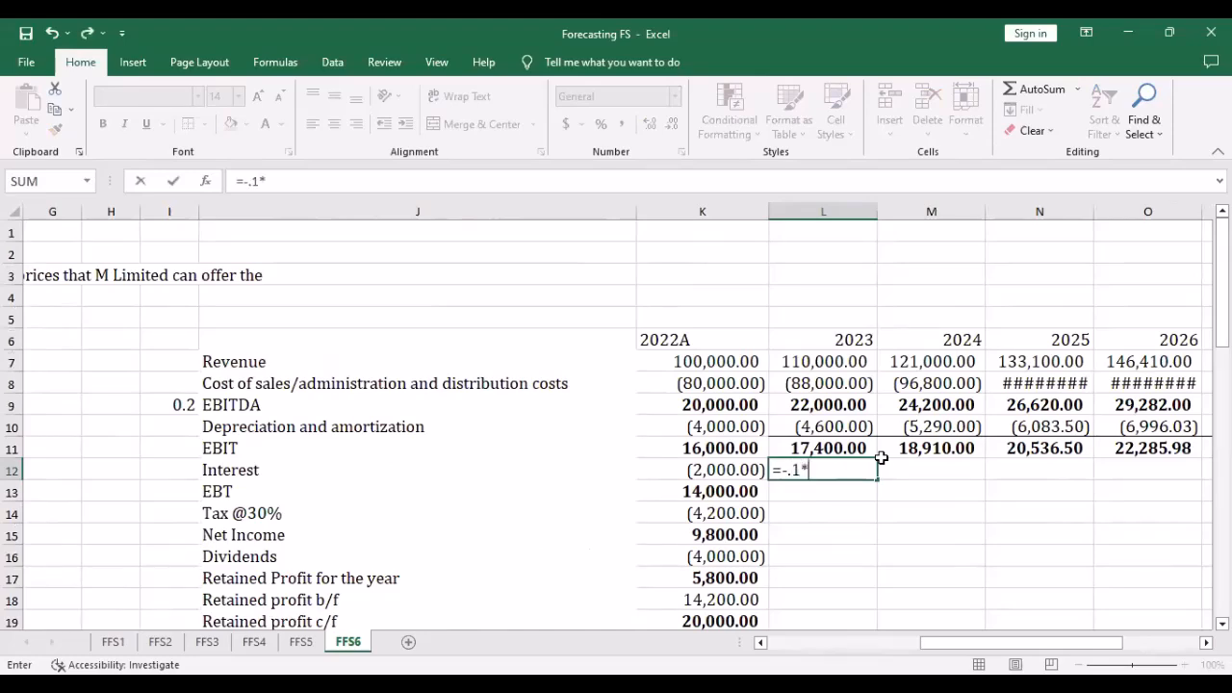
{"action": "scroll", "coordinate": [749, 541], "scroll_direction": "down", "scroll_amount": 4}
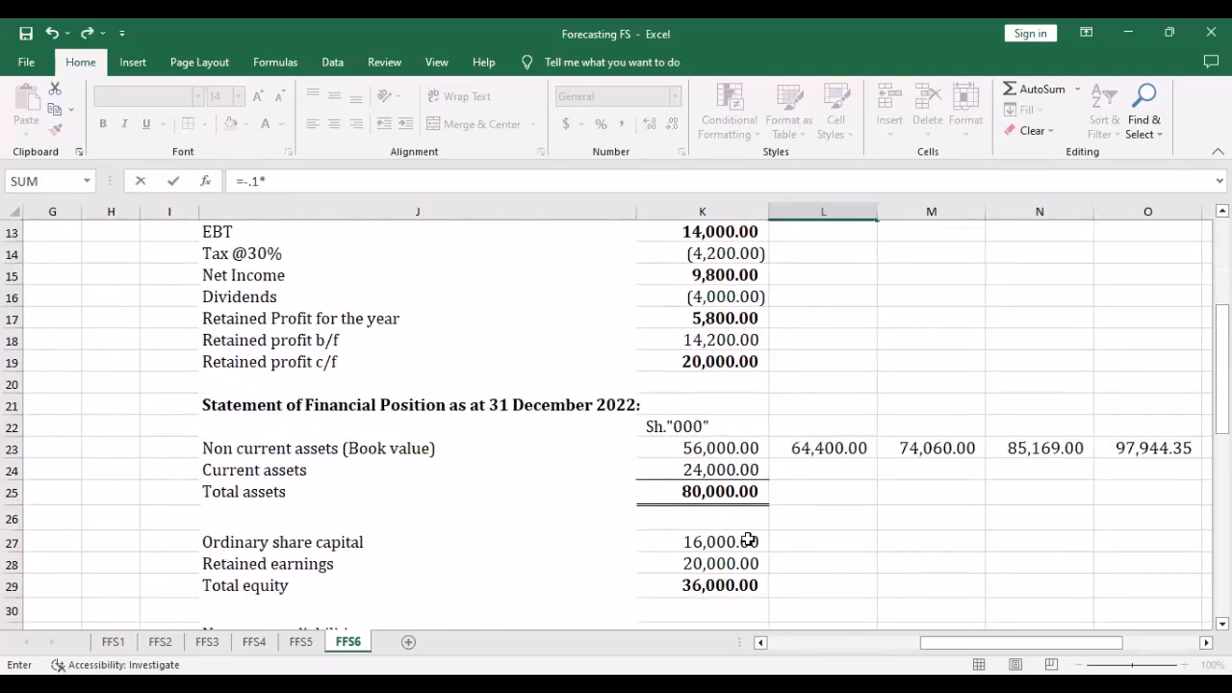
{"action": "scroll", "coordinate": [748, 525], "scroll_direction": "down", "scroll_amount": 2}
{"action": "scroll", "coordinate": [789, 372], "scroll_direction": "up", "scroll_amount": 5}
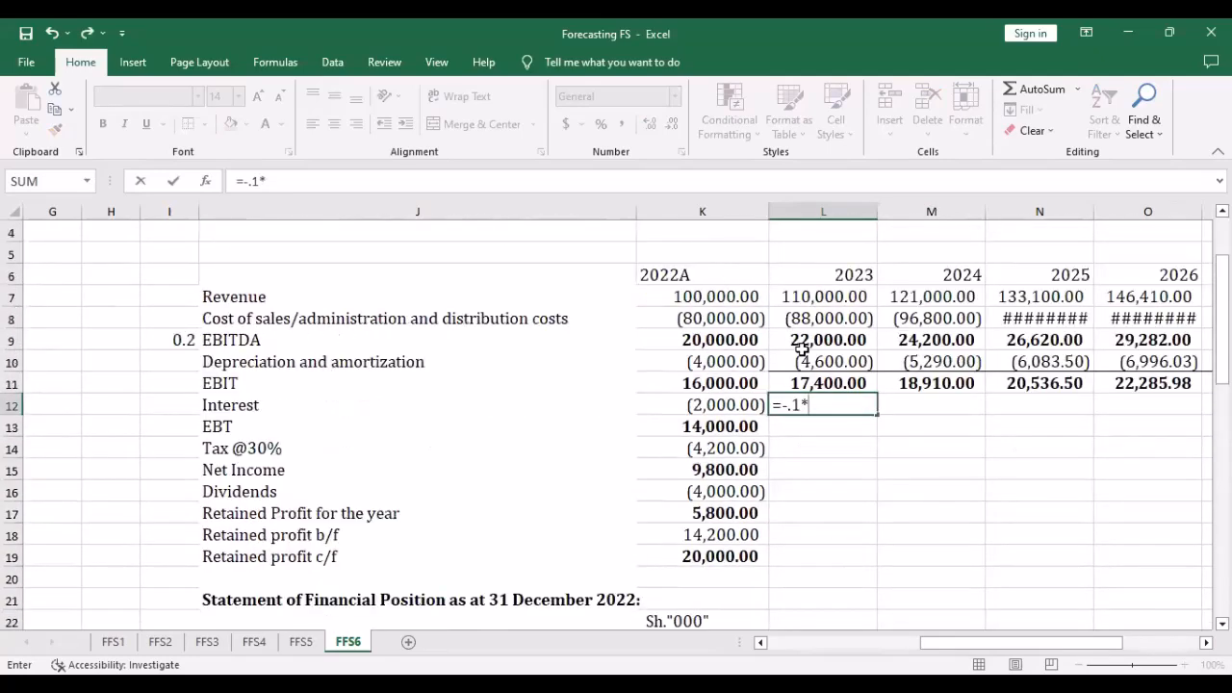
{"action": "scroll", "coordinate": [806, 440], "scroll_direction": "down", "scroll_amount": 9}
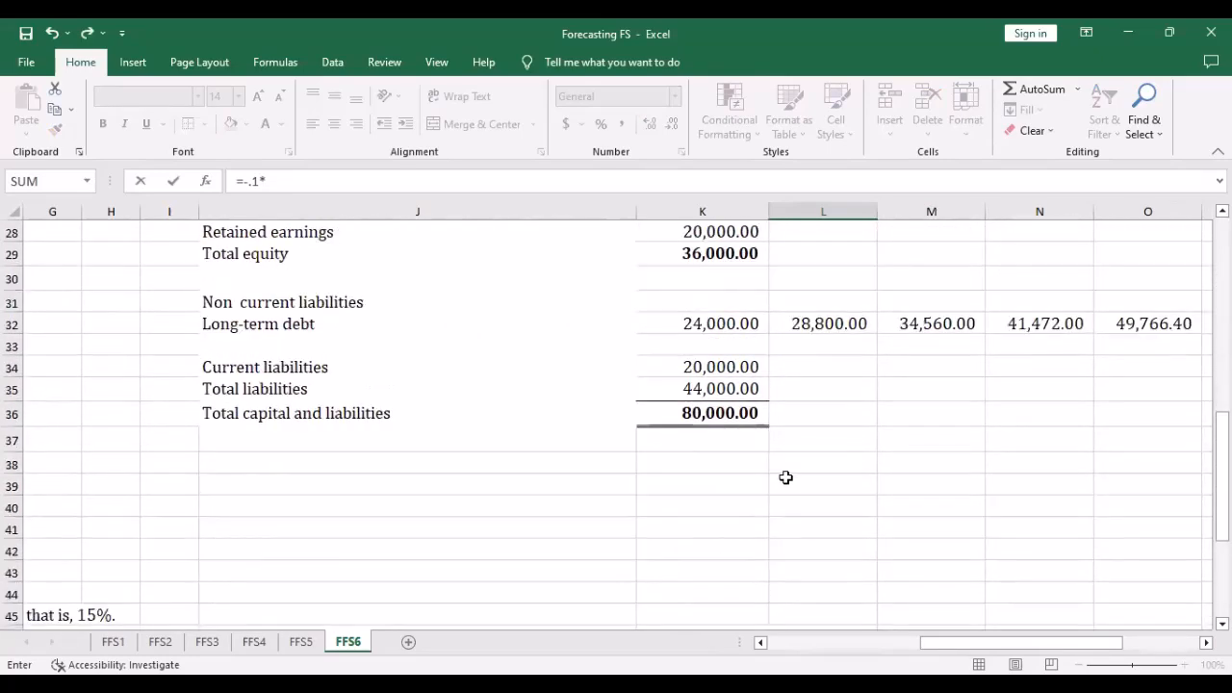
{"action": "scroll", "coordinate": [739, 373], "scroll_direction": "up", "scroll_amount": 2}
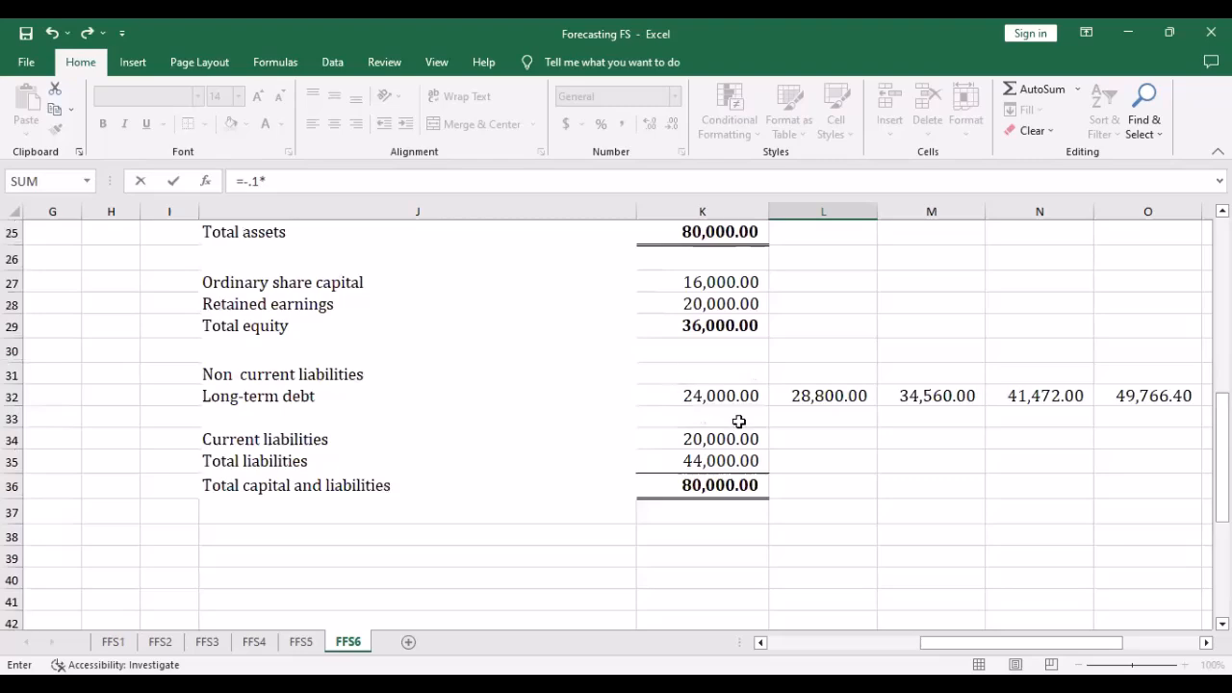
{"action": "left_click", "coordinate": [736, 395]}
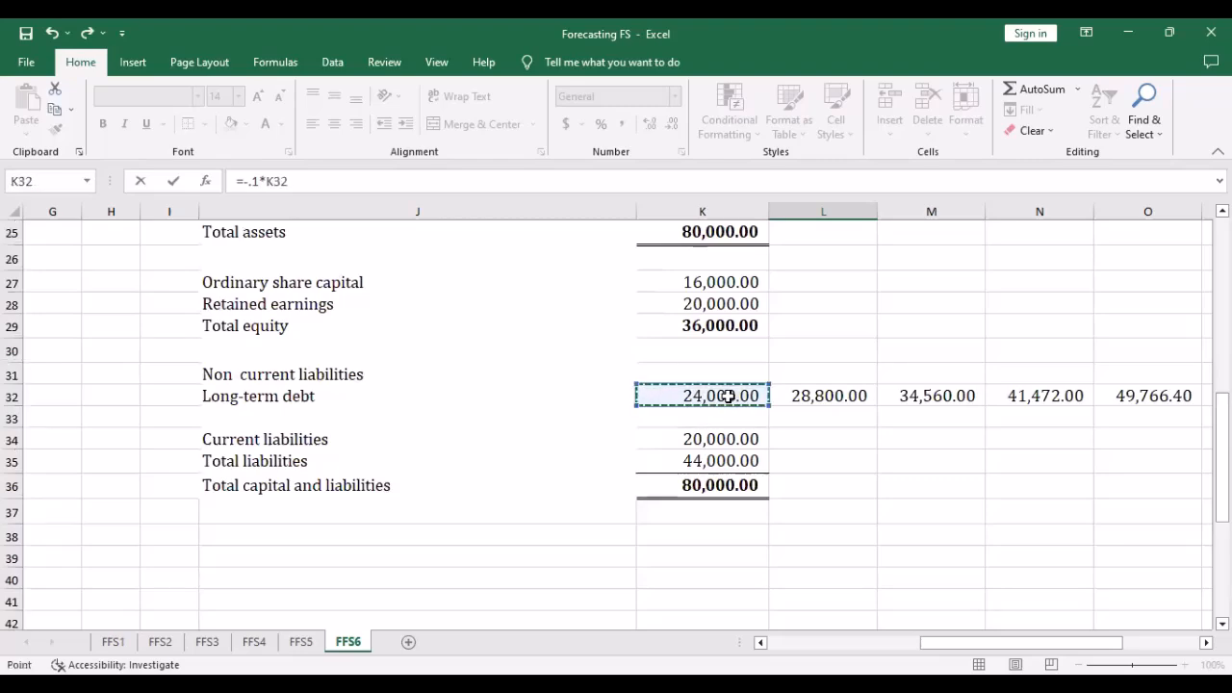
{"action": "key", "text": "Return"}
Fill the interest formula from L12 across to O12 and autofit the widths of columns N and O
{"action": "scroll", "coordinate": [834, 482], "scroll_direction": "up", "scroll_amount": 4}
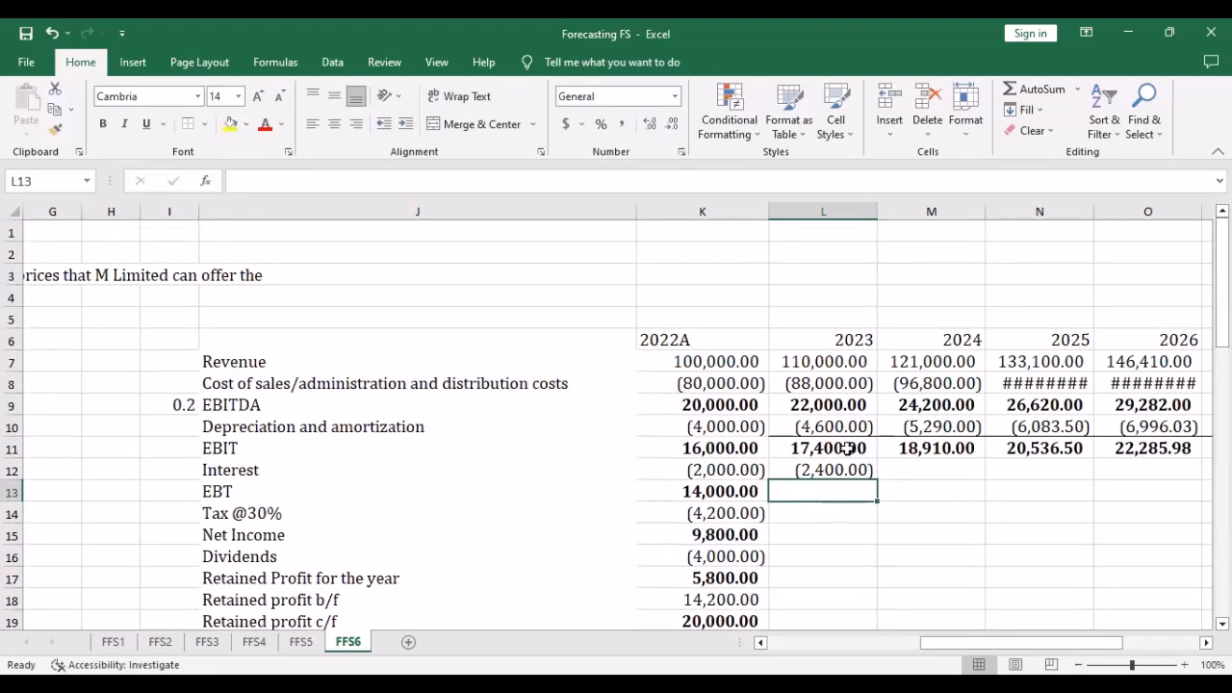
{"action": "left_click", "coordinate": [845, 471]}
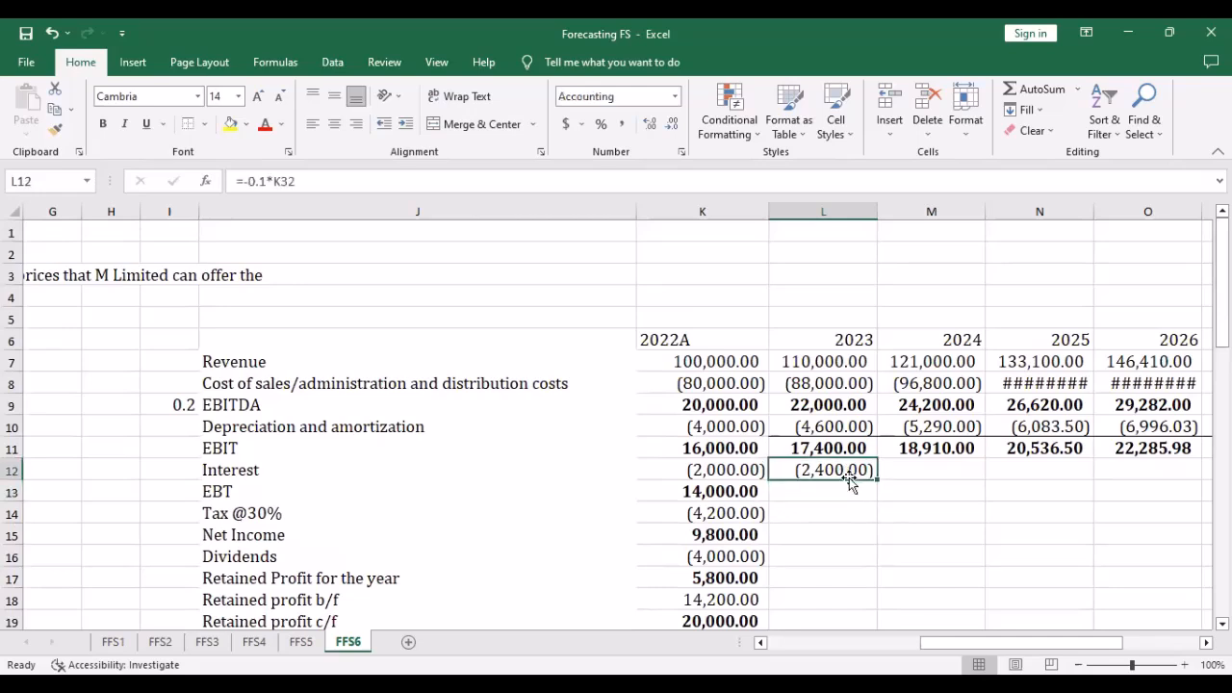
{"action": "left_click_drag", "start_coordinate": [877, 477], "coordinate": [1199, 475]}
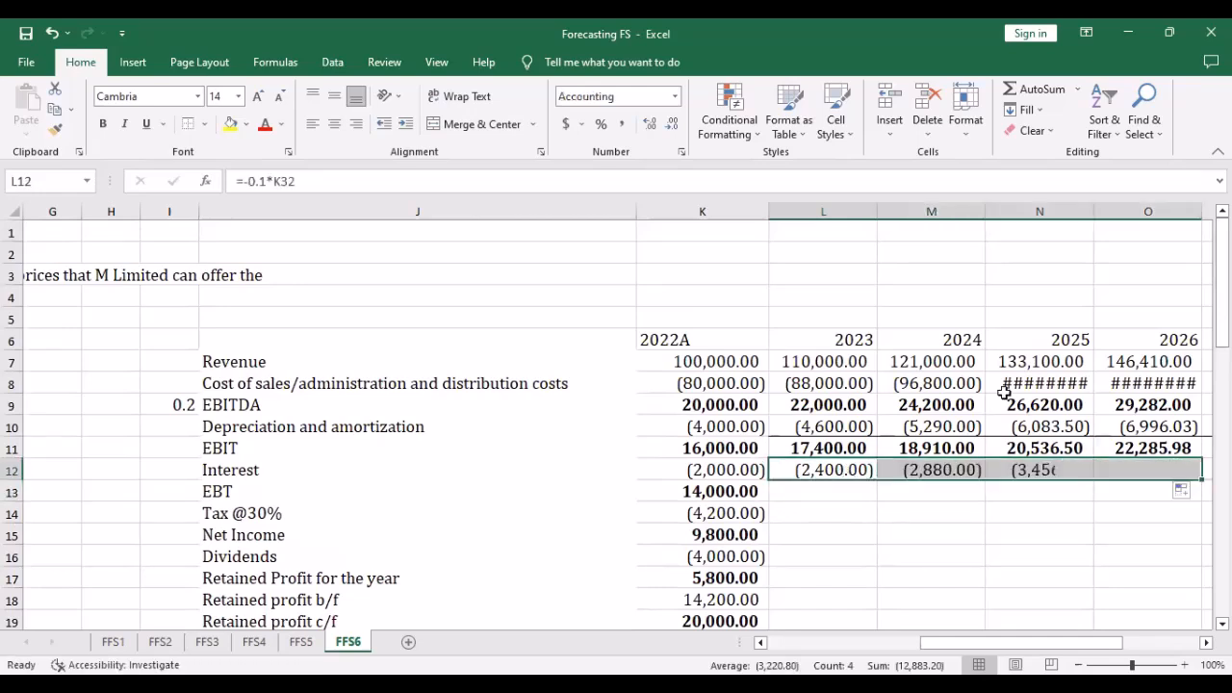
{"action": "double_click", "coordinate": [1093, 210]}
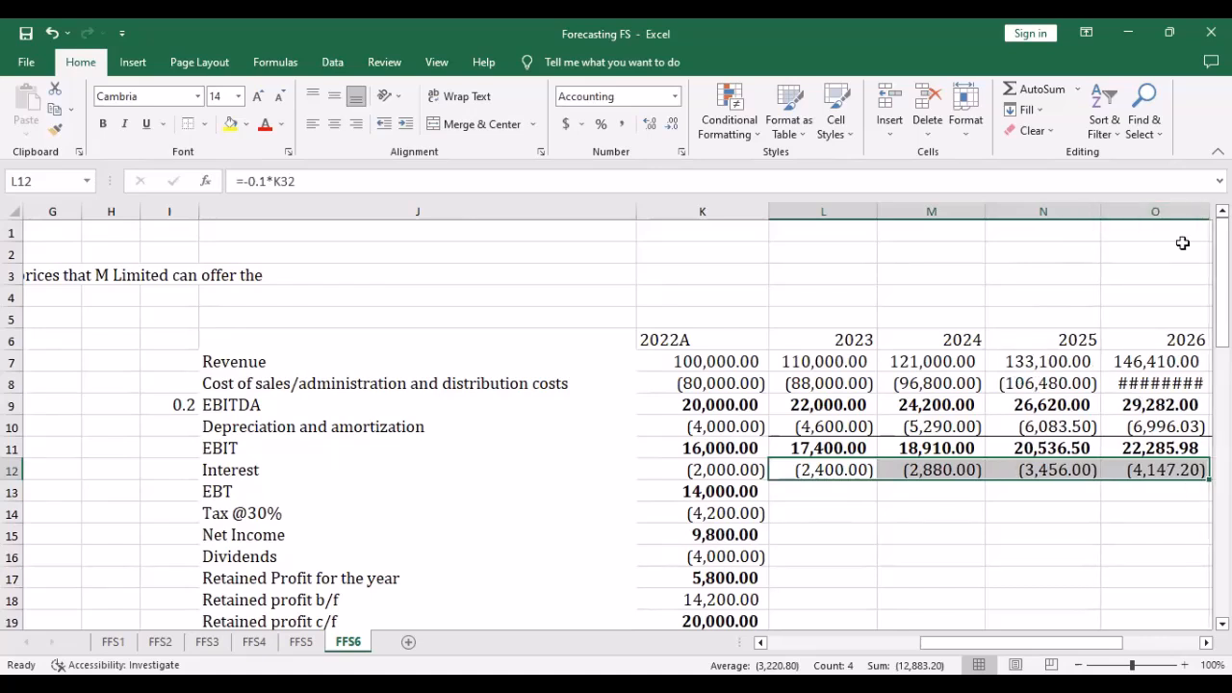
{"action": "double_click", "coordinate": [1209, 211]}
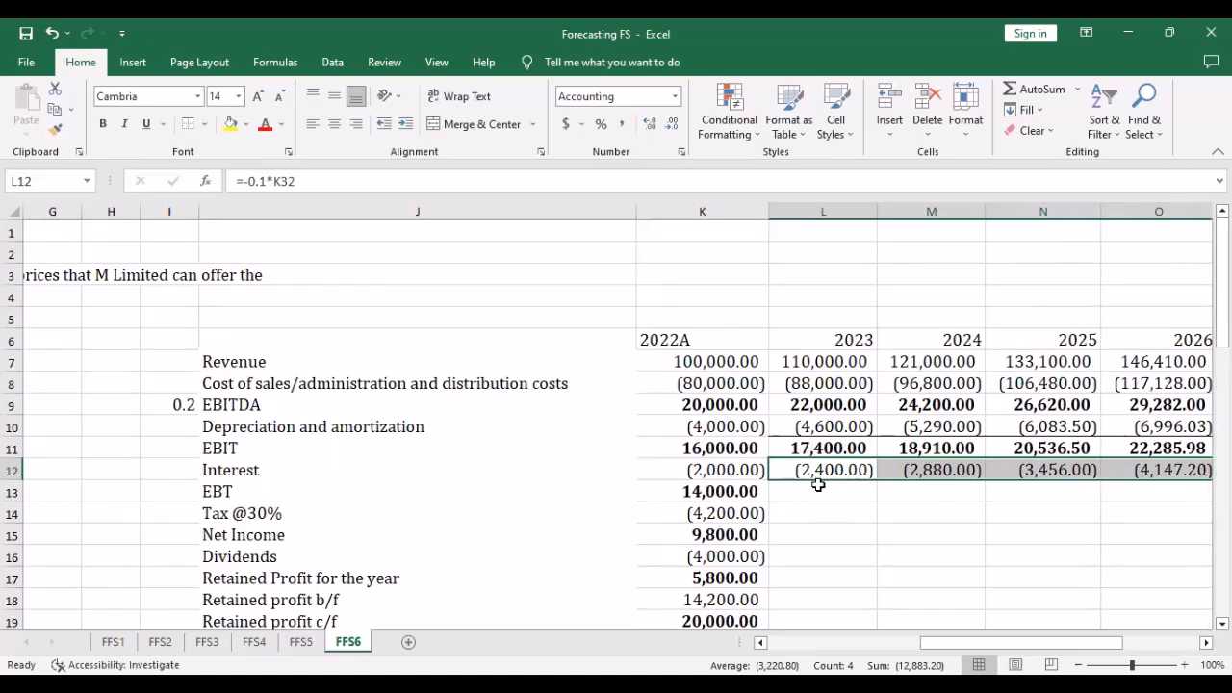
Calculate the 2023 EBT in L13 by adding EBIT and interest with =L11+L12
{"action": "left_click", "coordinate": [817, 491]}
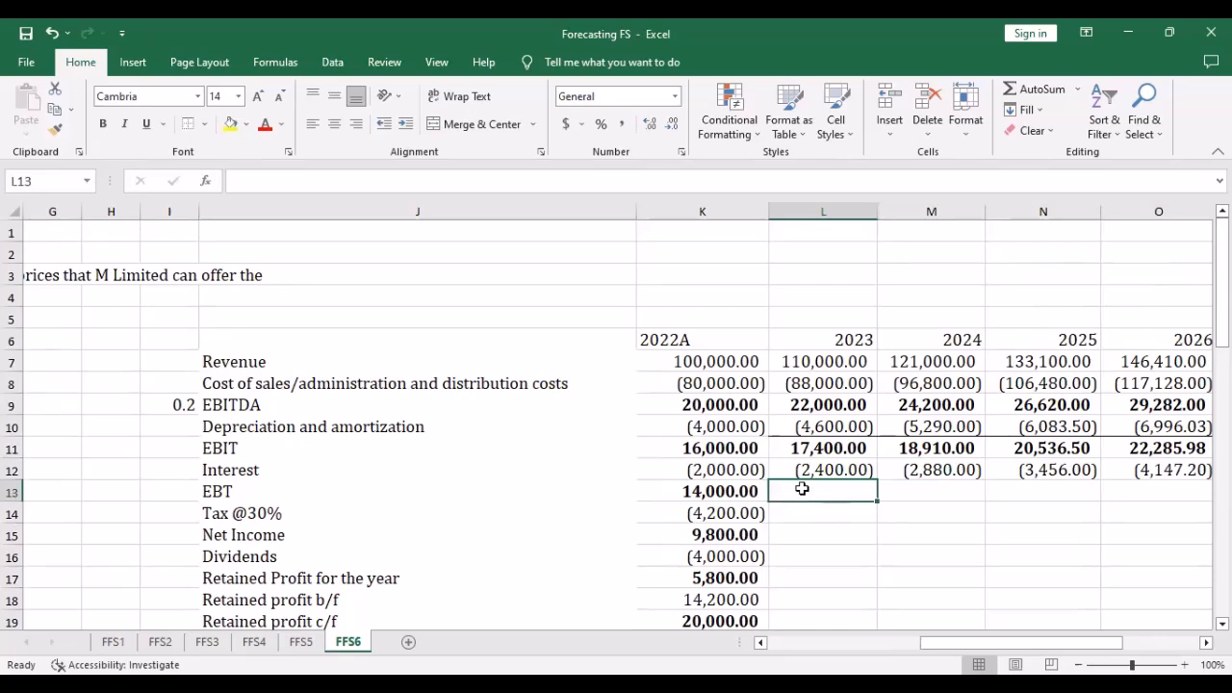
{"action": "type", "text": "="}
{"action": "left_click", "coordinate": [818, 444]}
{"action": "type", "text": "+"}
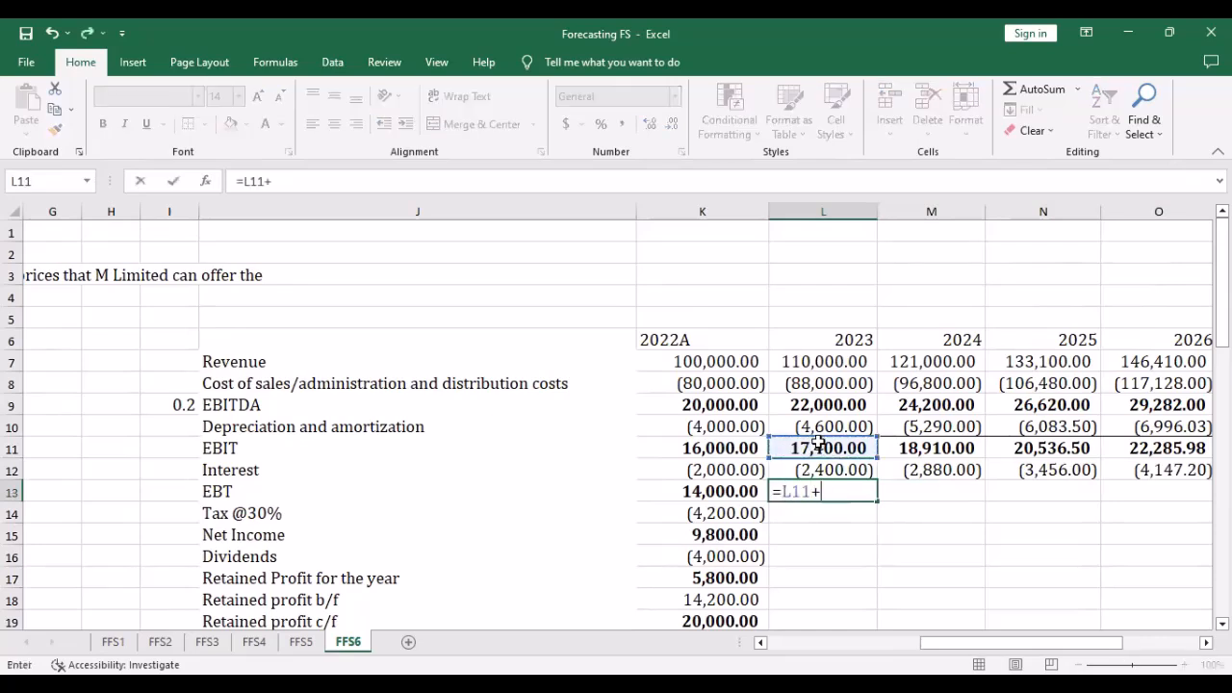
{"action": "left_click", "coordinate": [825, 469]}
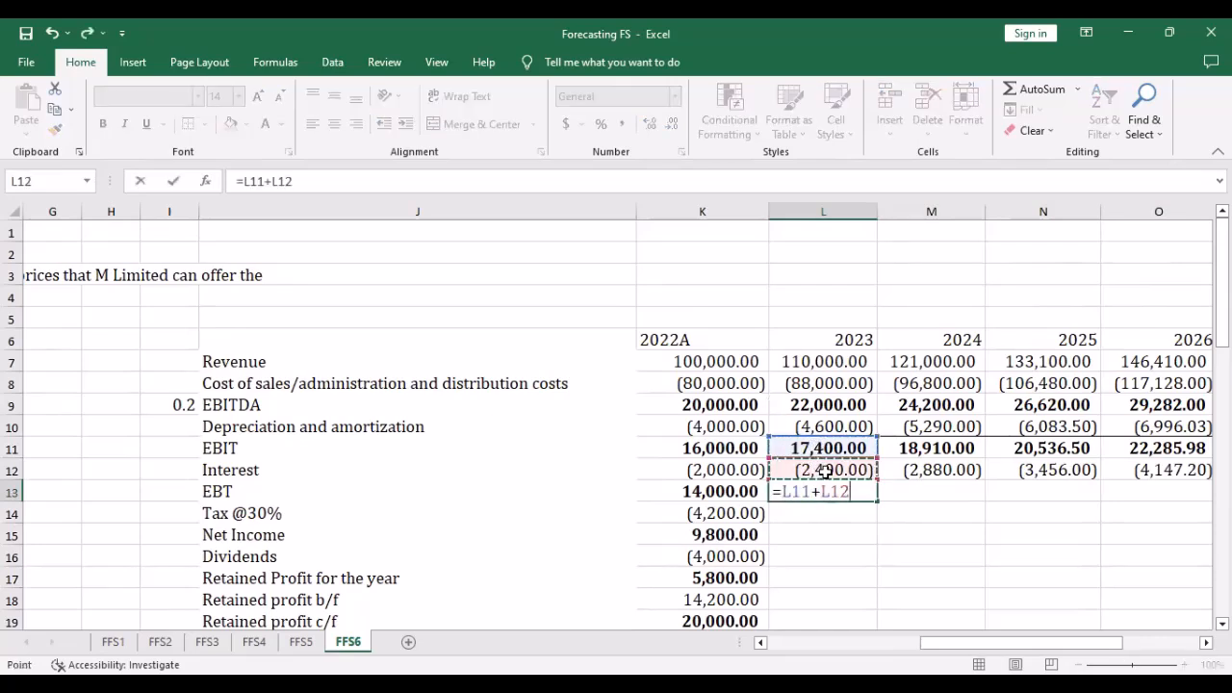
{"action": "key", "text": "Return"}
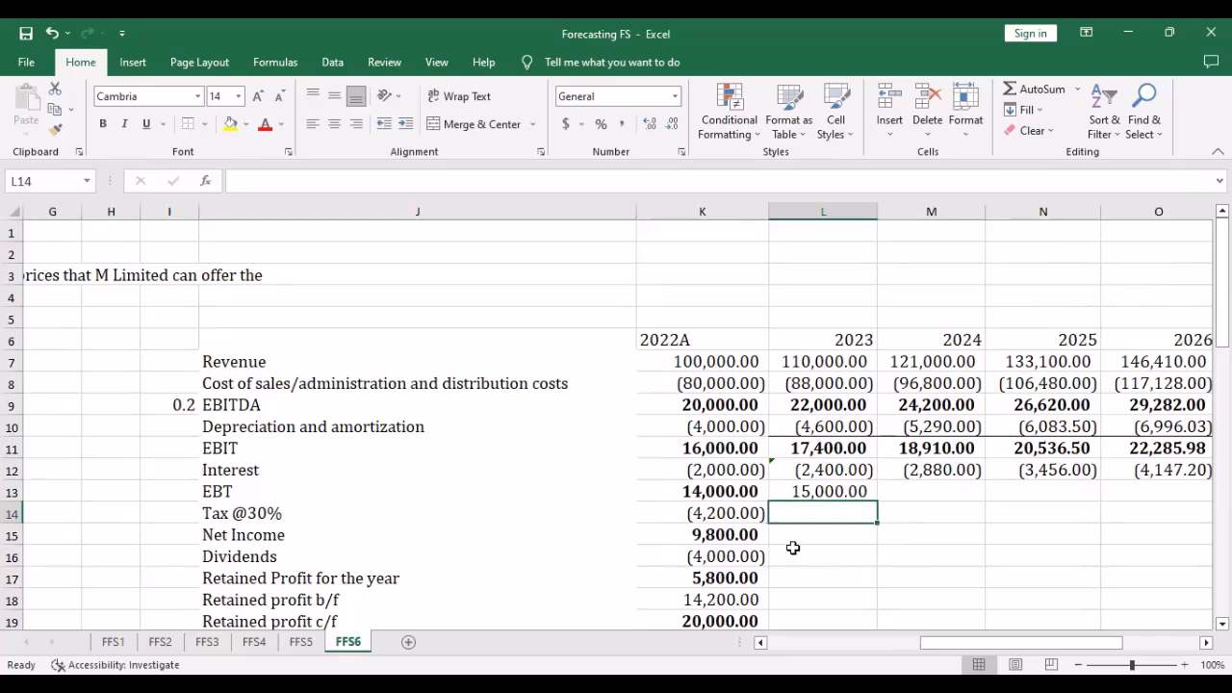
Calculate the 2023 tax in L14 as 30% of EBT with =-.3*L13, and make the EBT in L13 bold
{"action": "type", "text": "=-.3*"}
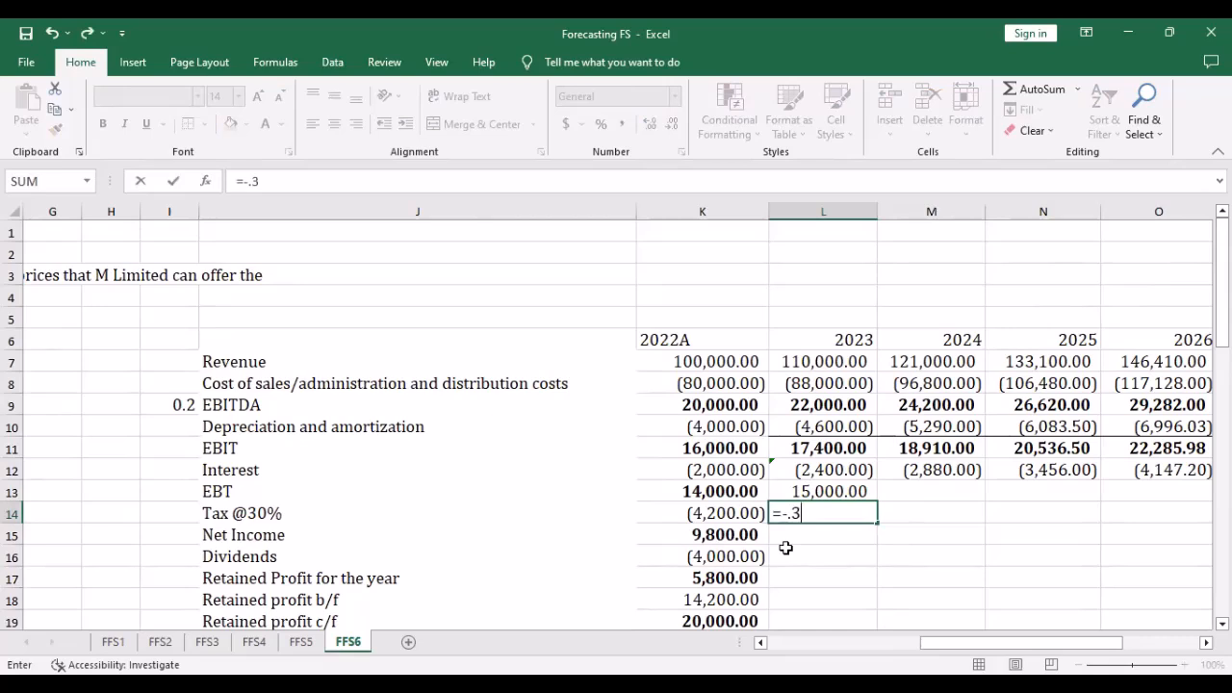
{"action": "left_click", "coordinate": [813, 491]}
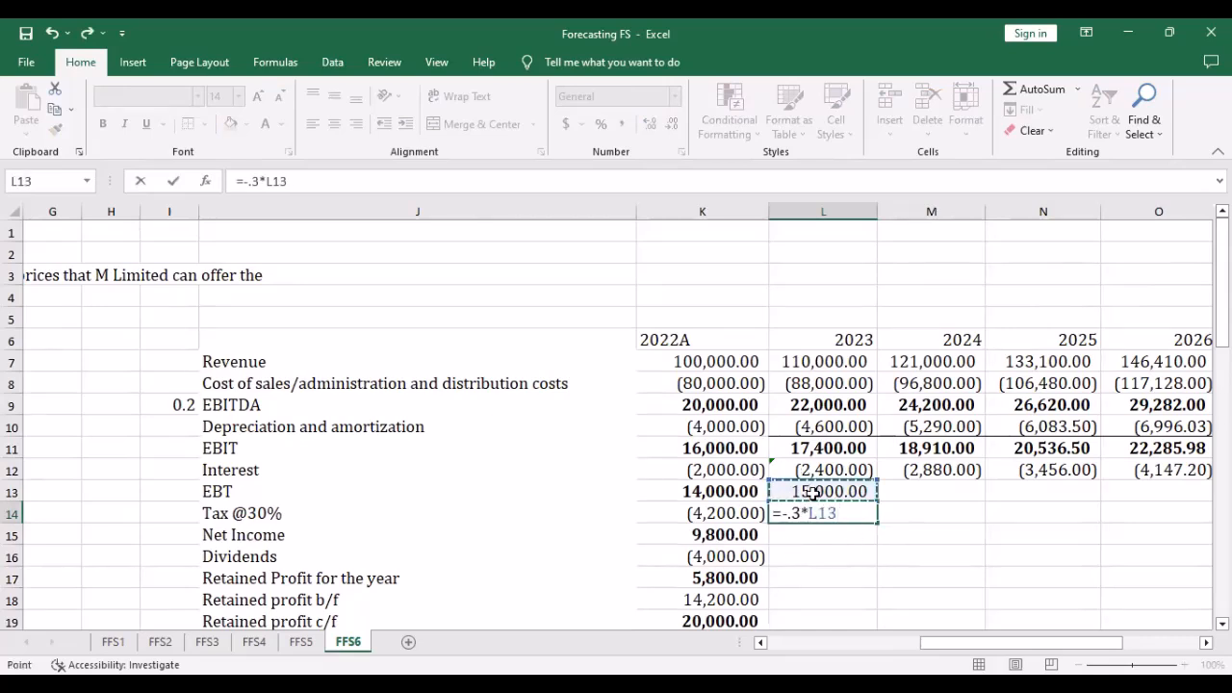
{"action": "key", "text": "Return"}
{"action": "left_click", "coordinate": [813, 489]}
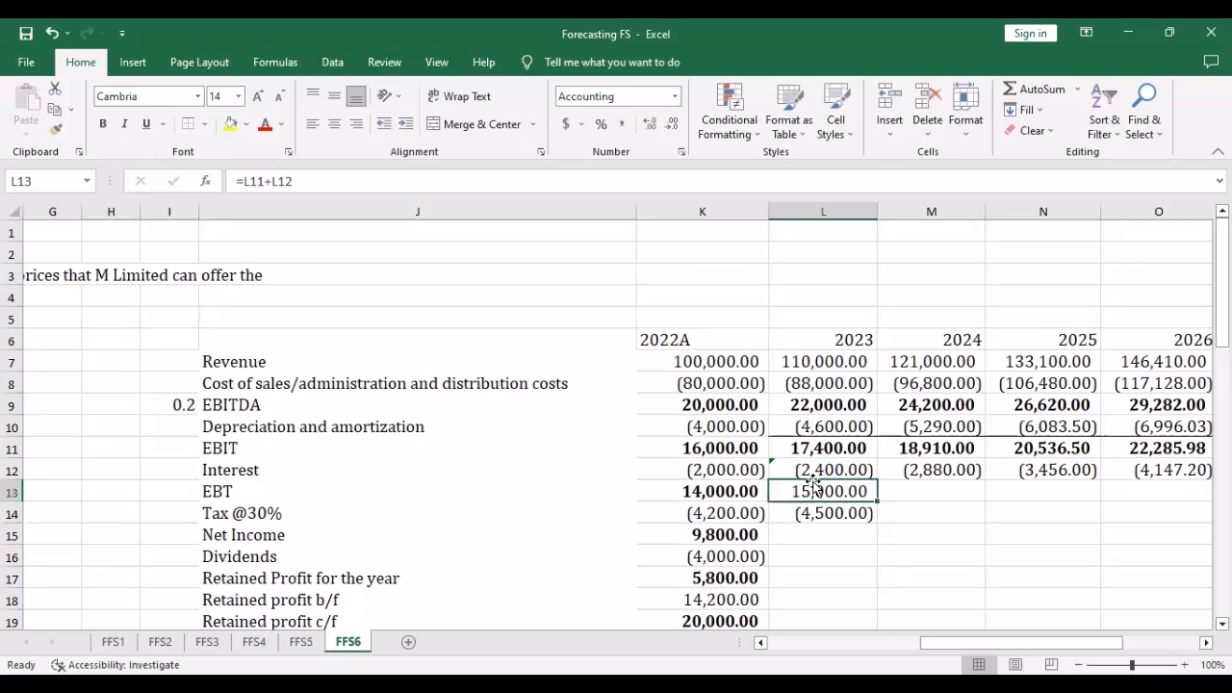
{"action": "key", "text": "ctrl+b"}
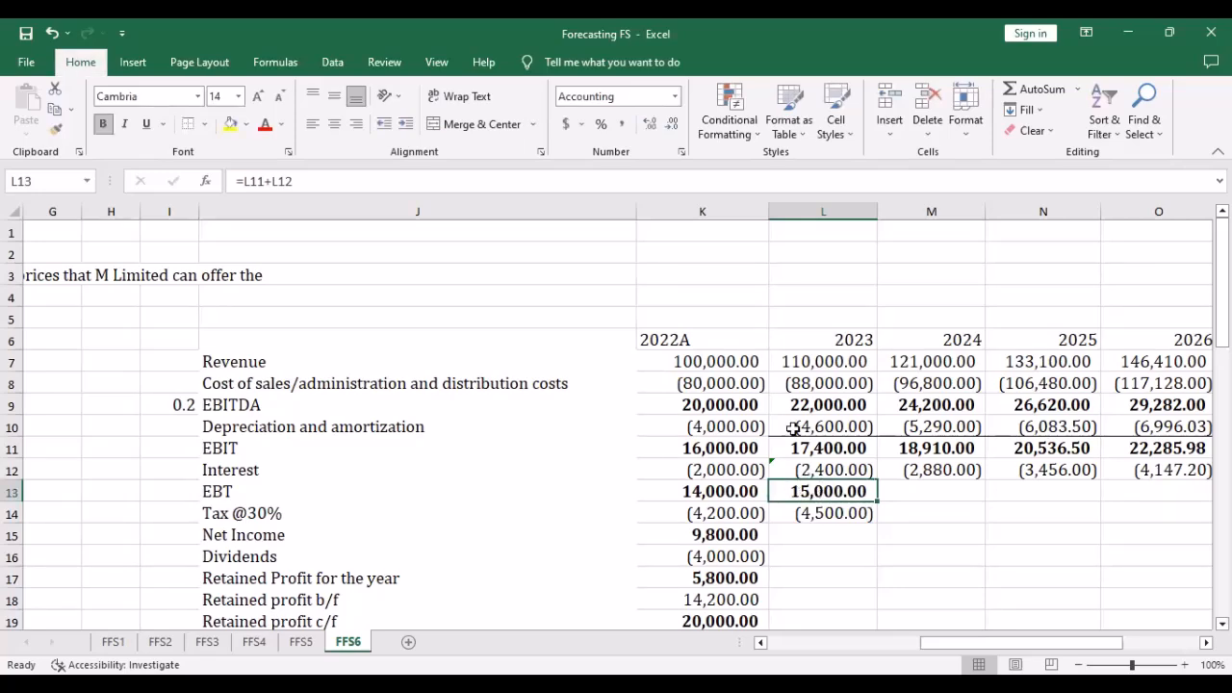
Calculate the 2023 net income in L15 with =L13+L14 and format it bold with a border line above it
{"action": "scroll", "coordinate": [813, 434], "scroll_direction": "down", "scroll_amount": 2}
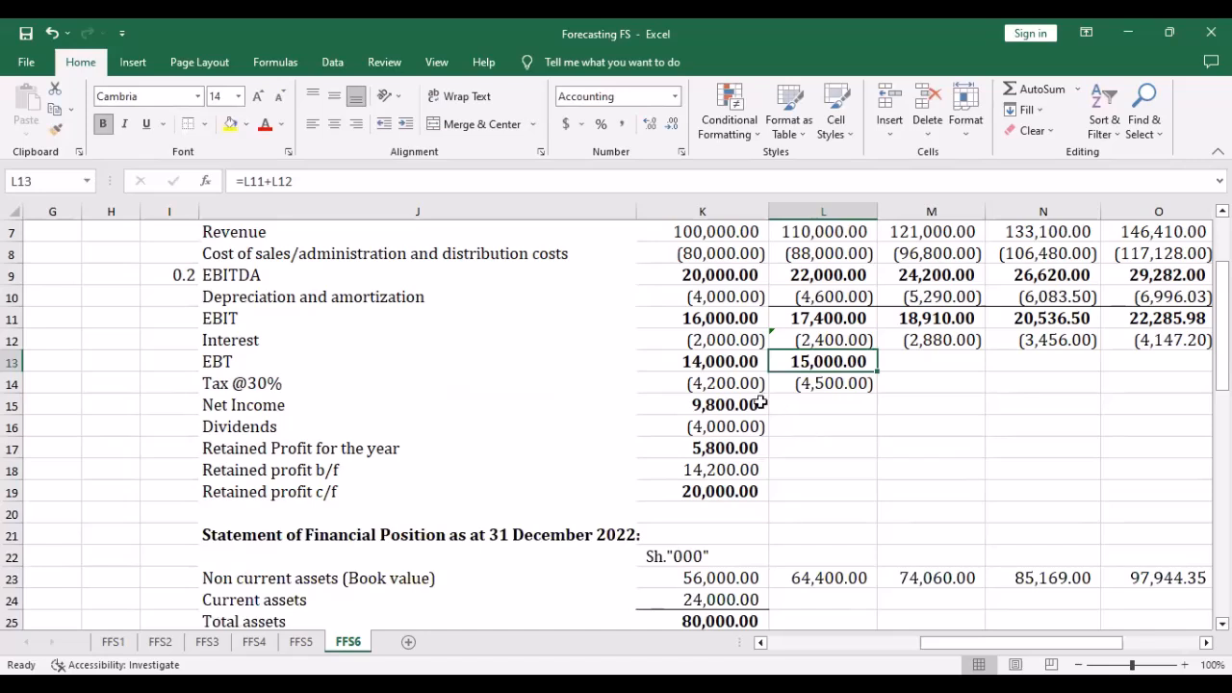
{"action": "left_click", "coordinate": [823, 403]}
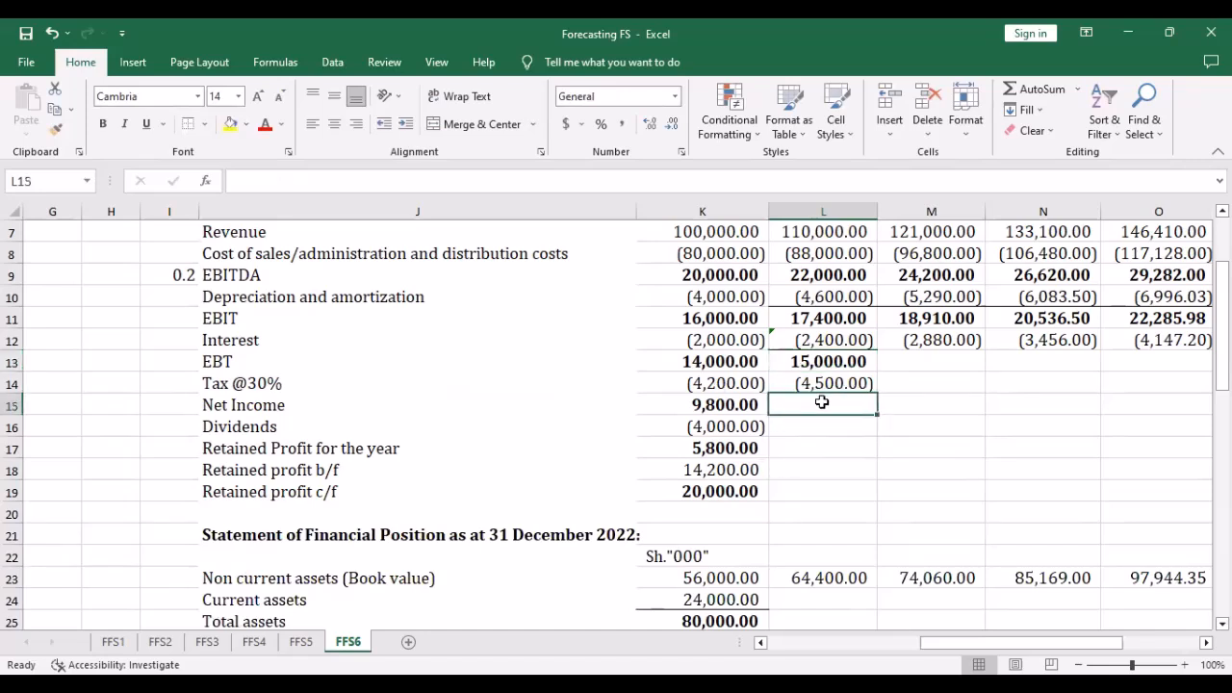
{"action": "type", "text": "="}
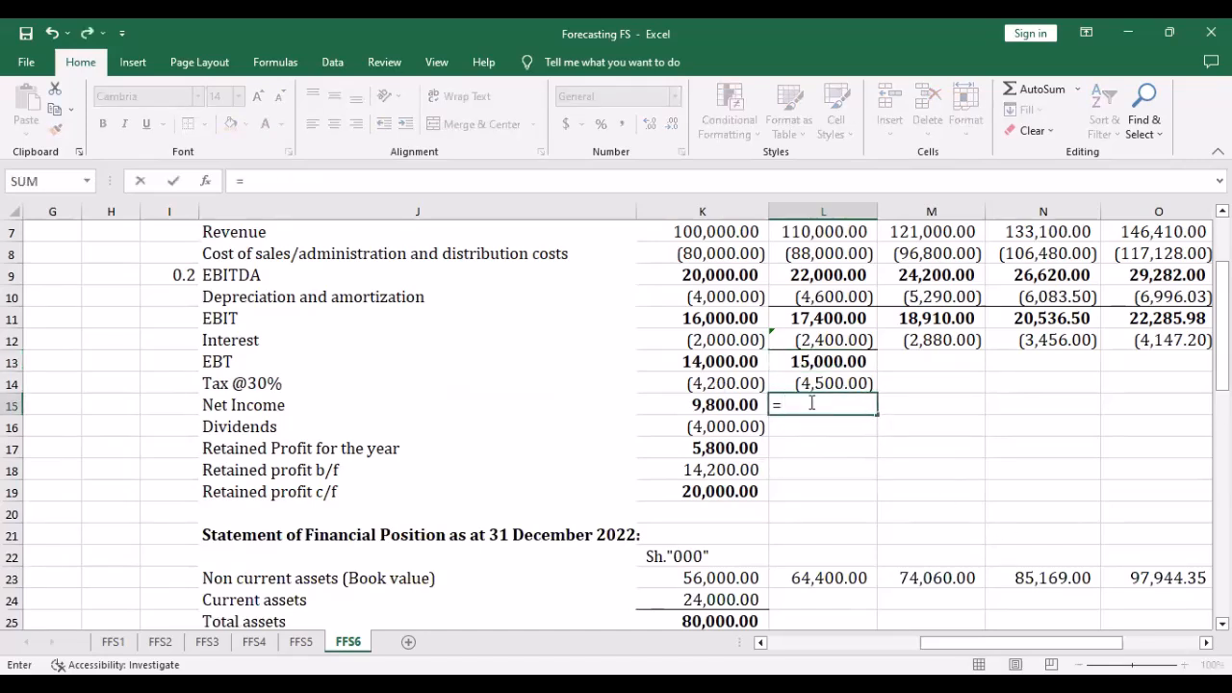
{"action": "left_click", "coordinate": [834, 361]}
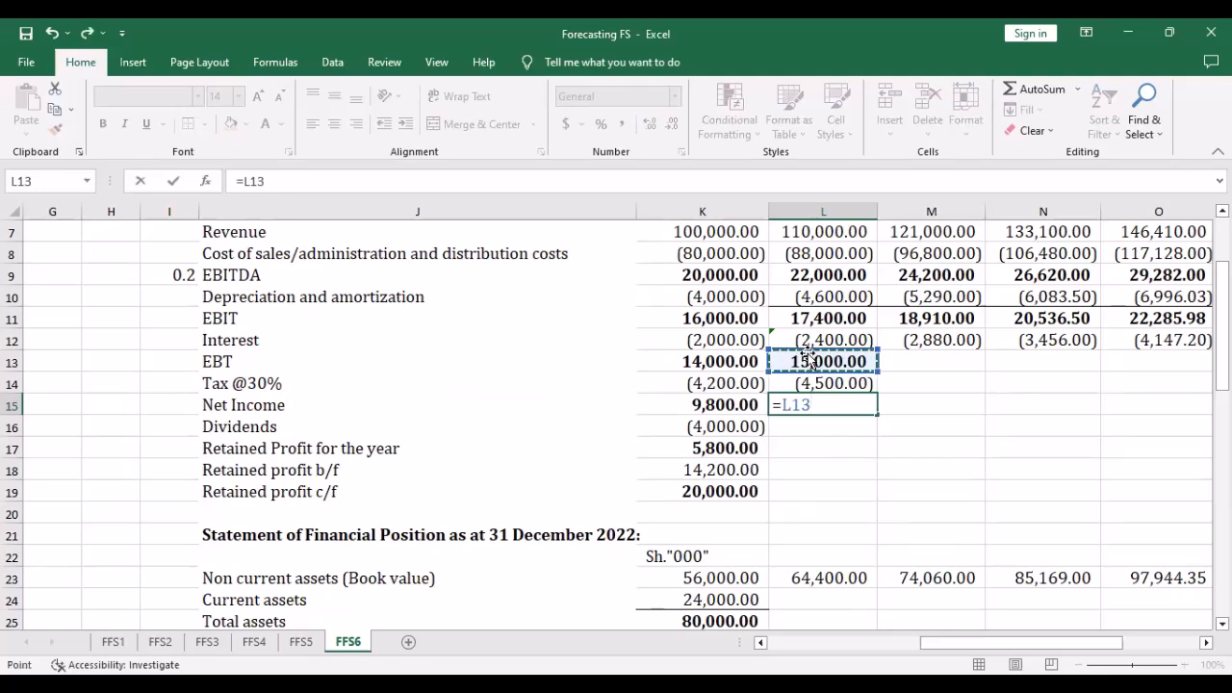
{"action": "type", "text": "+"}
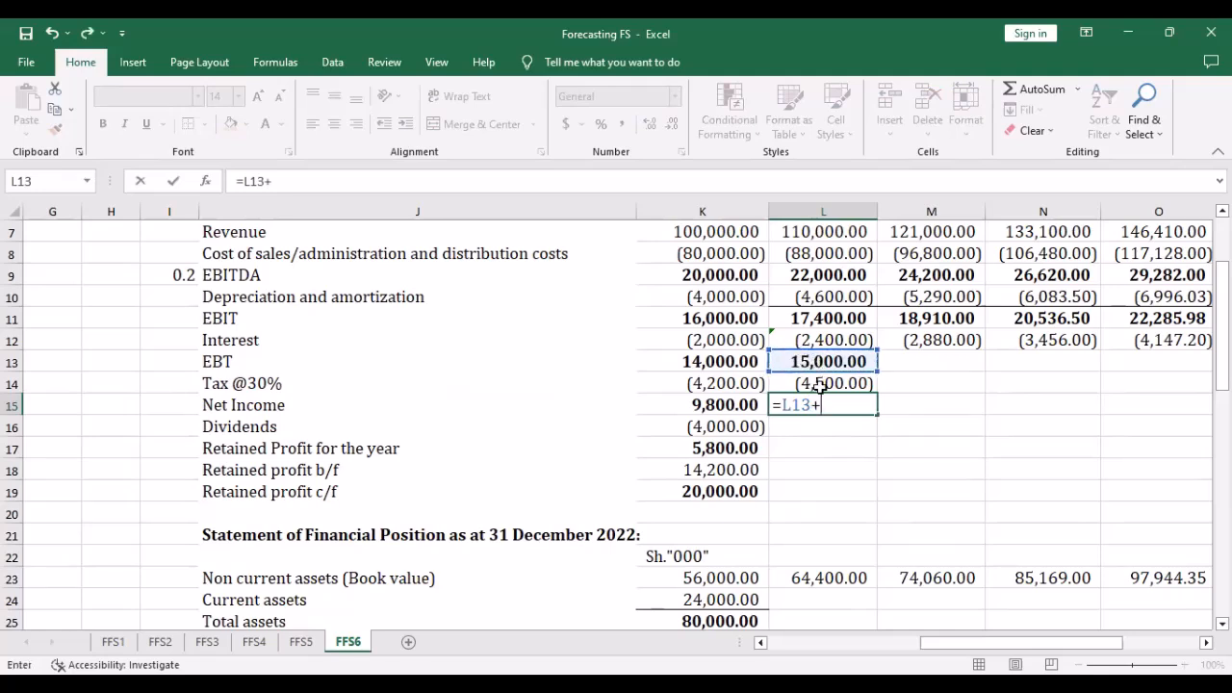
{"action": "left_click", "coordinate": [817, 383]}
{"action": "key", "text": "Return"}
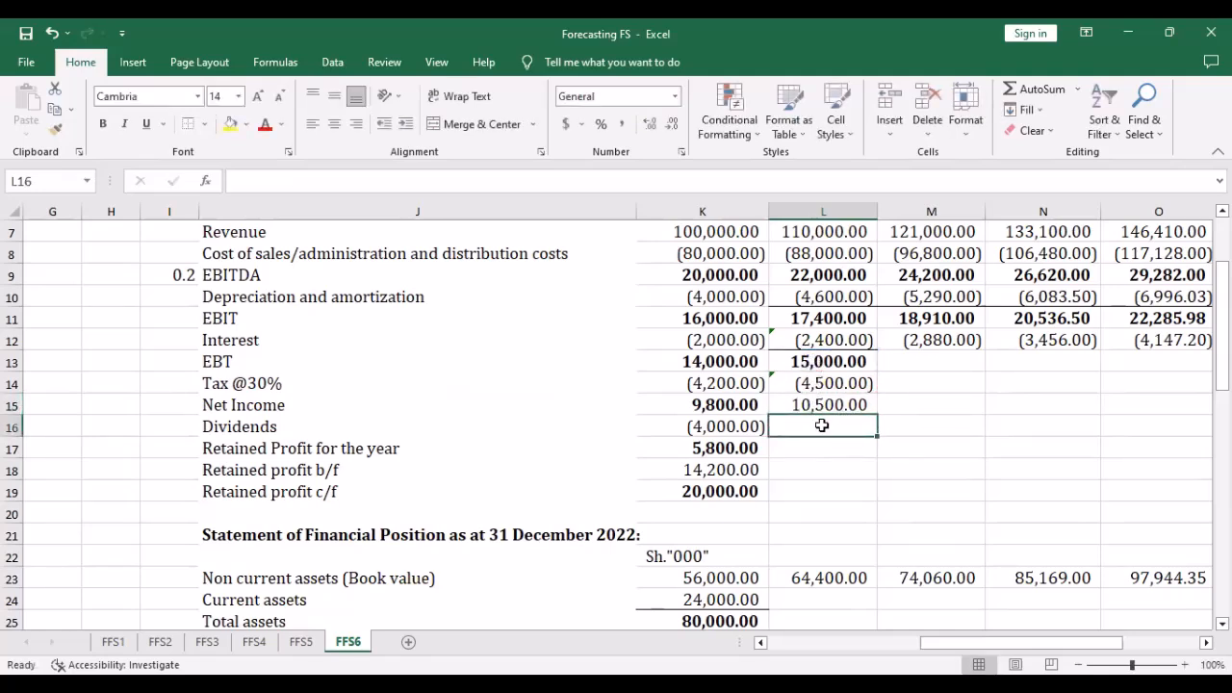
{"action": "left_click", "coordinate": [830, 405]}
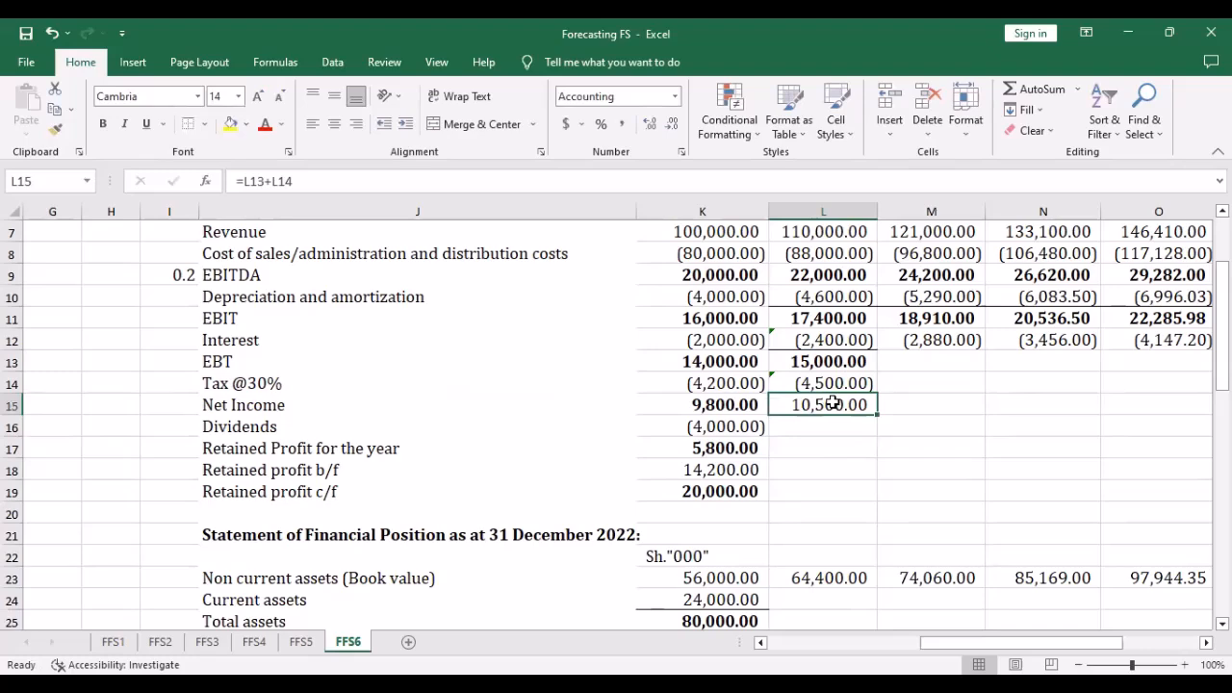
{"action": "key", "text": "ctrl+b"}
{"action": "key", "text": "alt"}
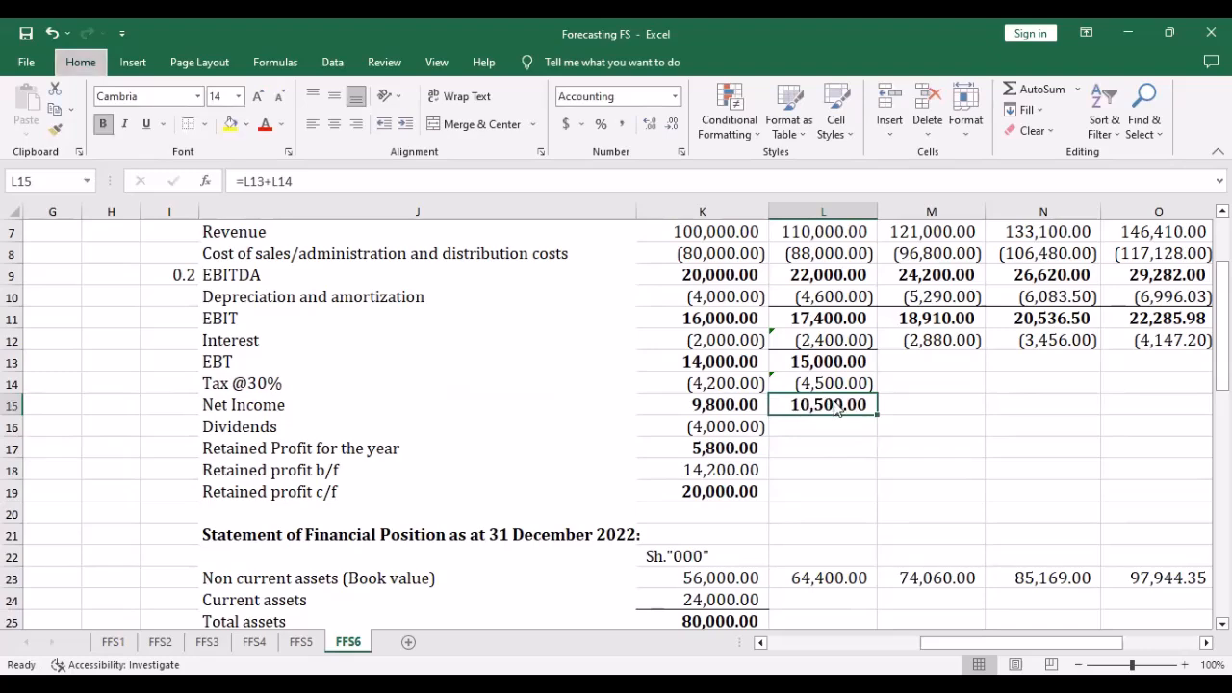
Check the retention rate in the additional information and calculate the 2023 dividends in L16 as 40% of net income with =-.4*L15
{"action": "left_click", "coordinate": [817, 422]}
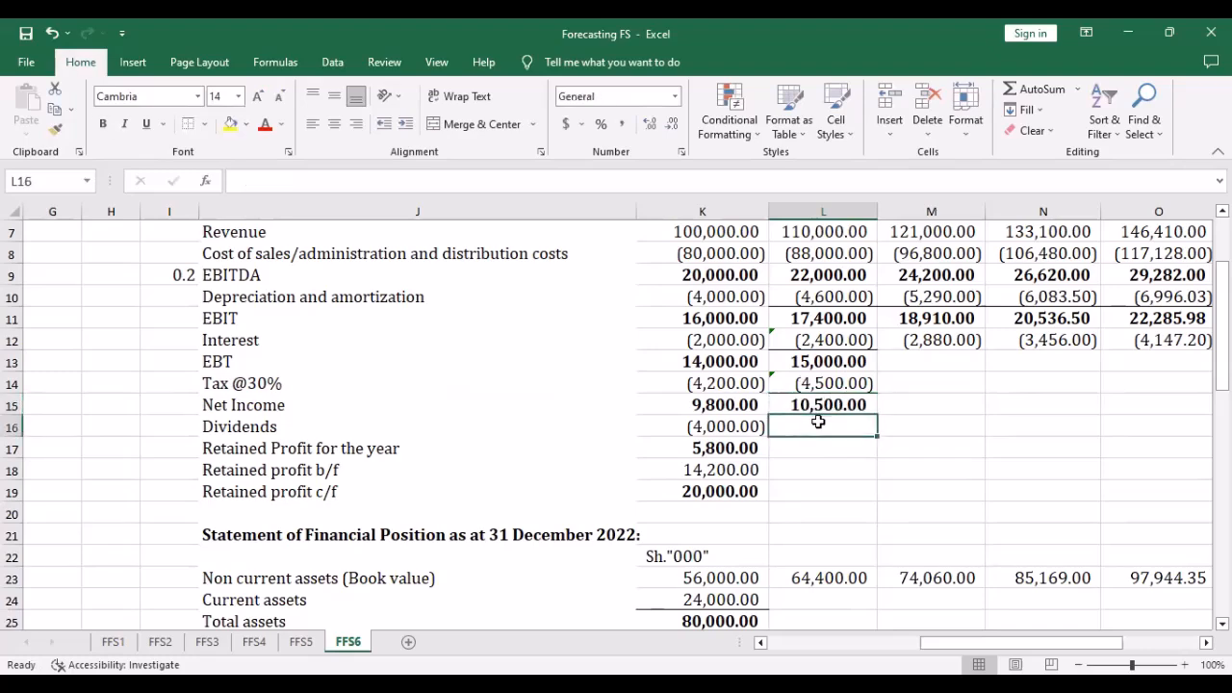
{"action": "type", "text": "="}
{"action": "scroll", "coordinate": [143, 517], "scroll_direction": "down", "scroll_amount": 9}
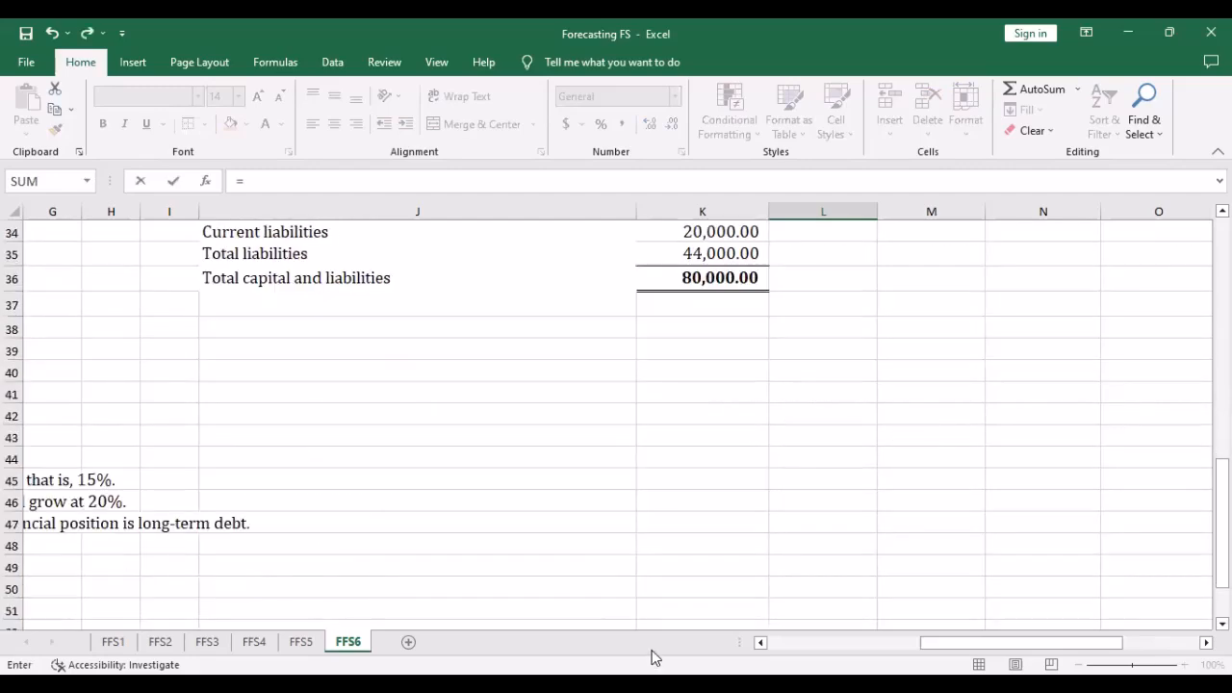
{"action": "left_click", "coordinate": [762, 642]}
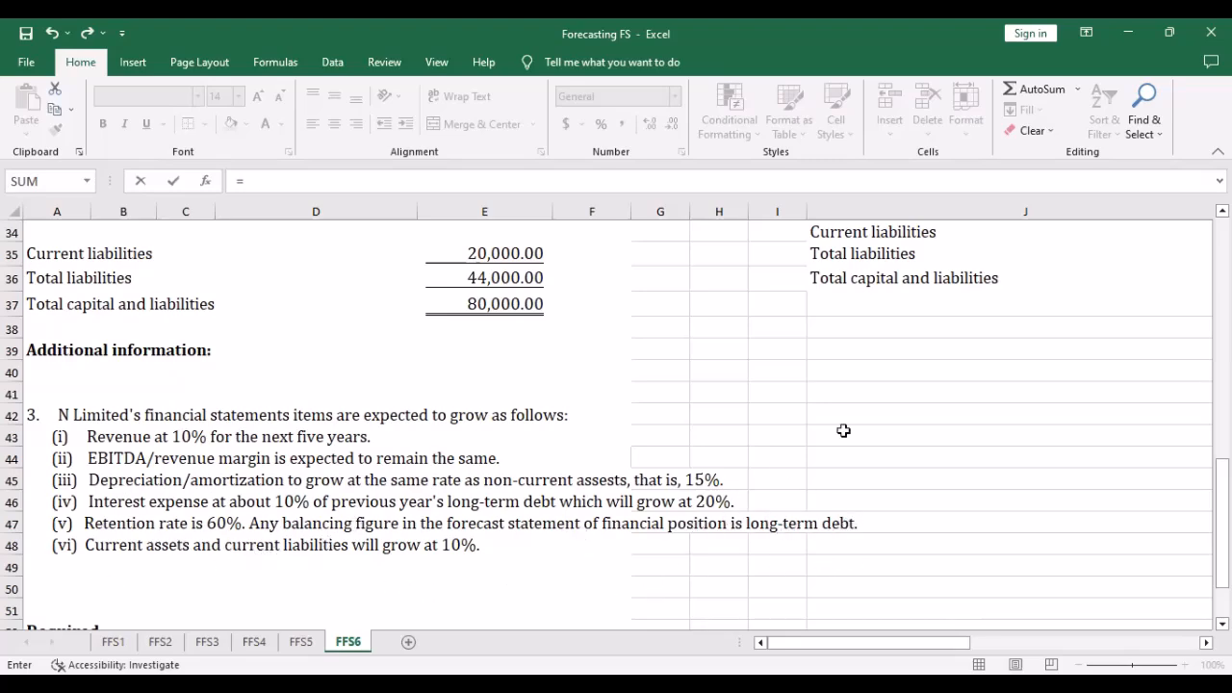
{"action": "scroll", "coordinate": [1017, 385], "scroll_direction": "up", "scroll_amount": 8}
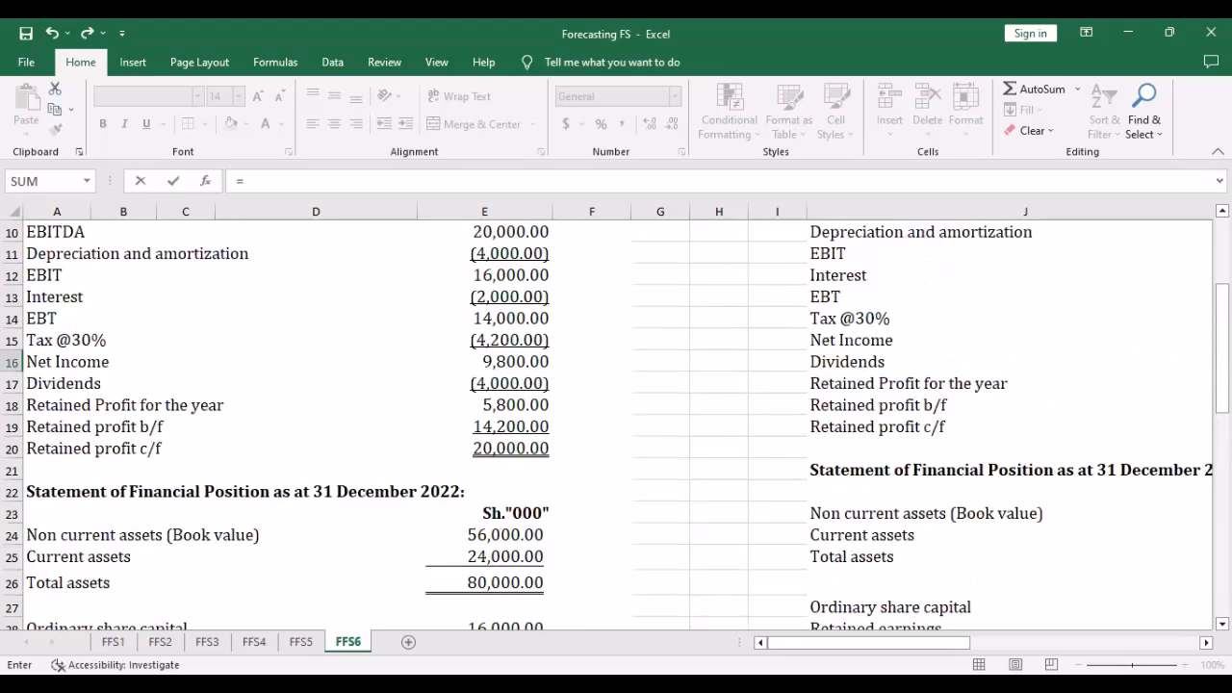
{"action": "scroll", "coordinate": [913, 479], "scroll_direction": "right", "scroll_amount": 6}
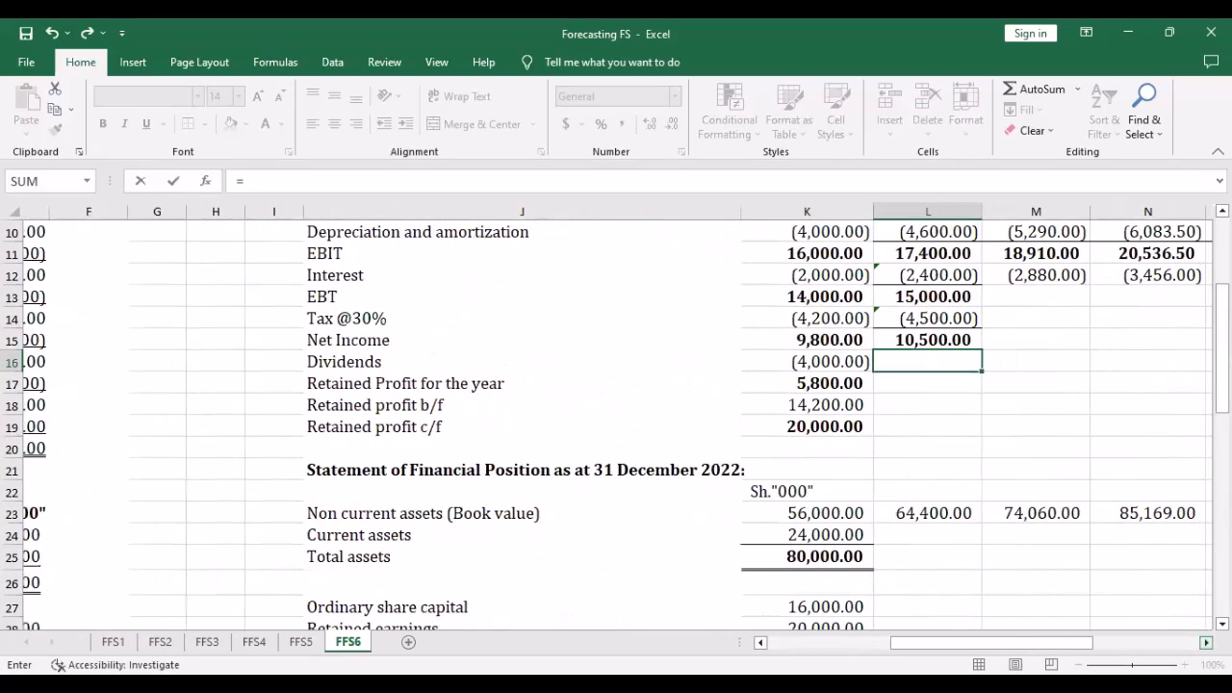
{"action": "scroll", "coordinate": [904, 477], "scroll_direction": "up", "scroll_amount": 1}
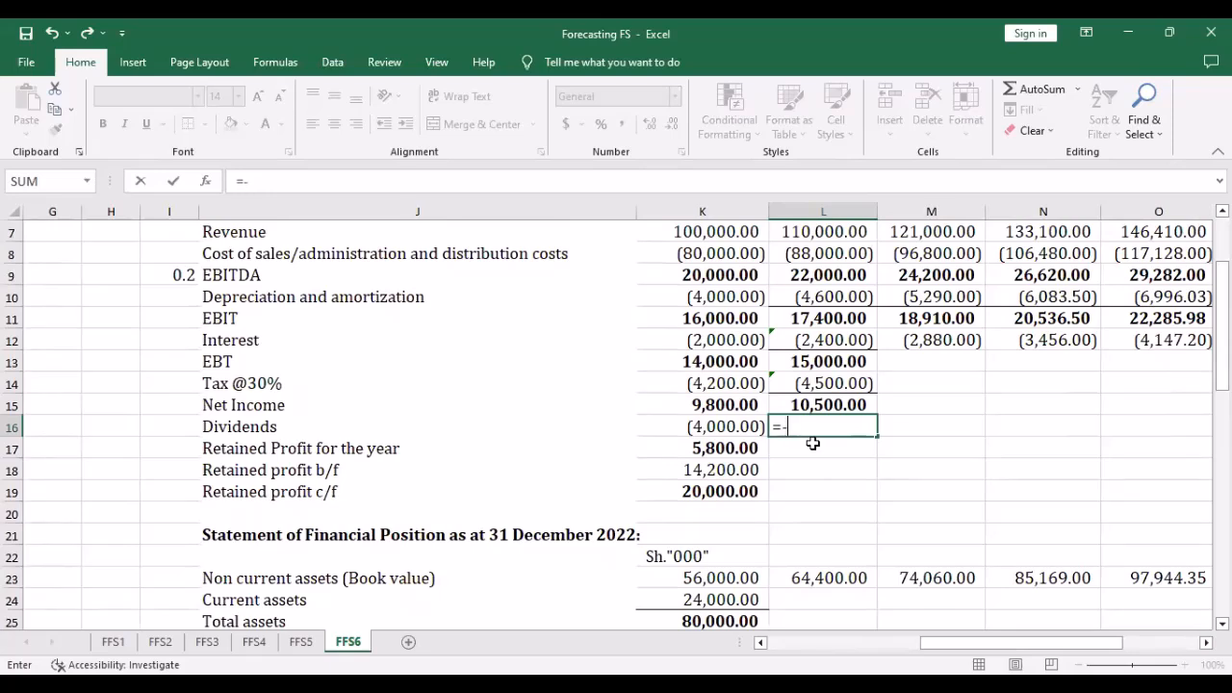
{"action": "type", "text": "4*"}
{"action": "left_click", "coordinate": [834, 410]}
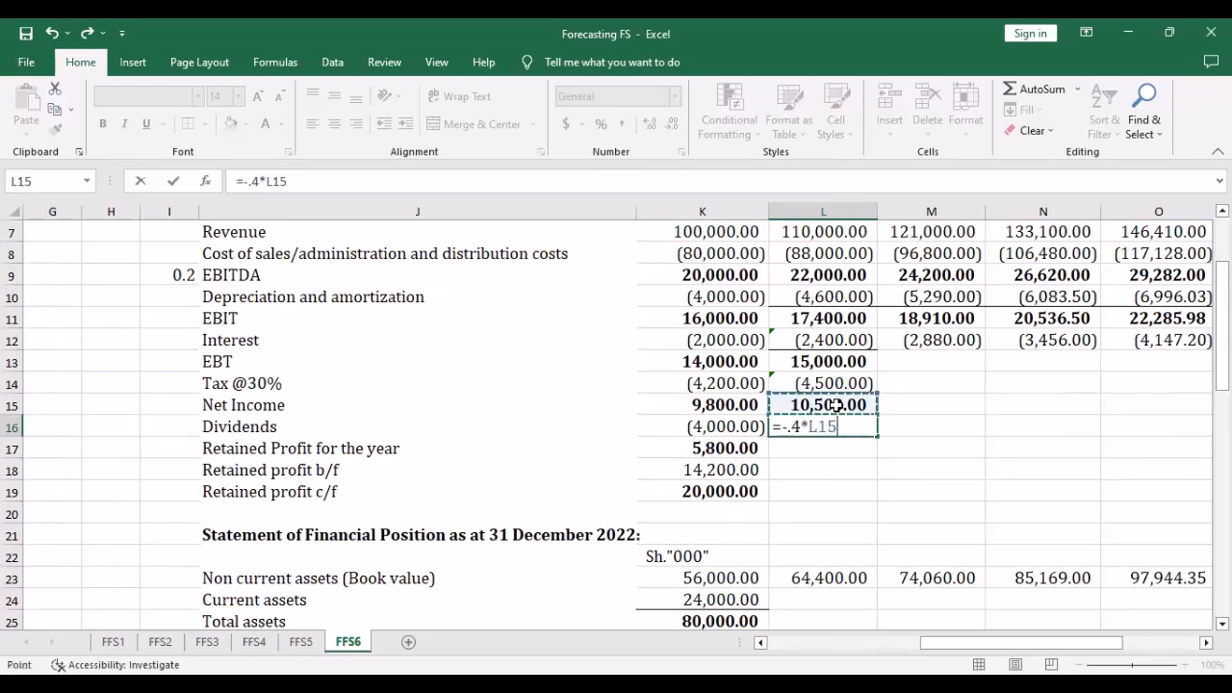
{"action": "key", "text": "Return"}
{"action": "left_click", "coordinate": [829, 426]}
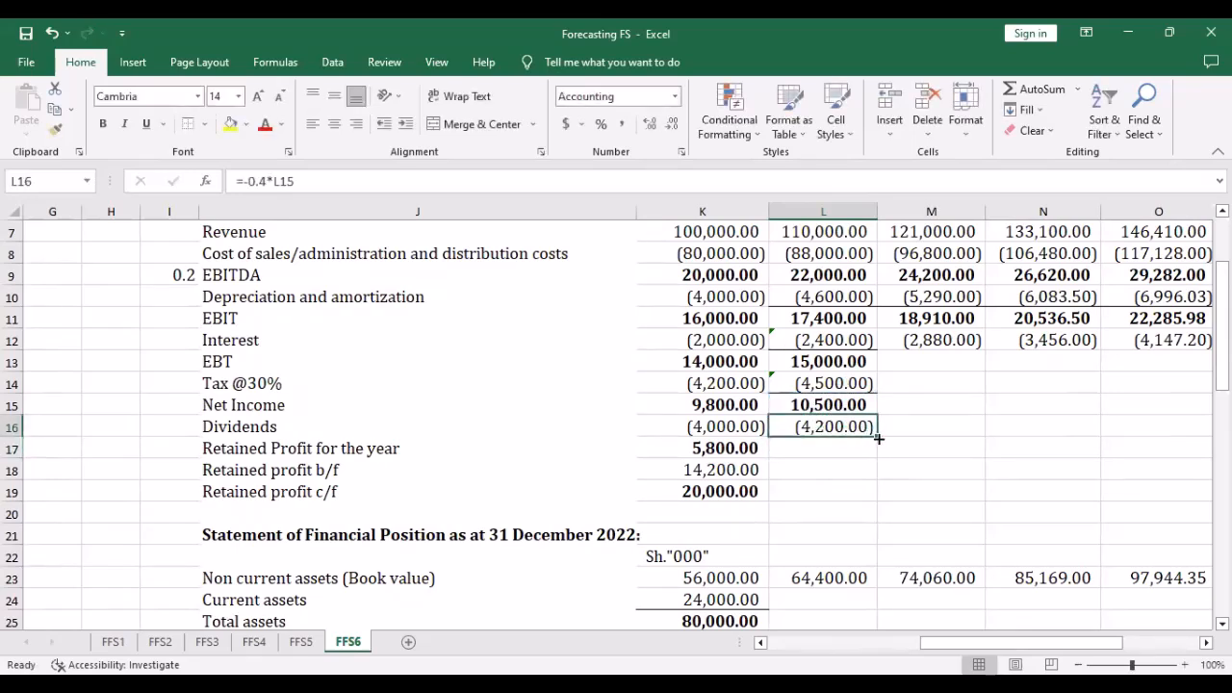
Calculate the 2023 retained profit for the year in L17 with =L15+L16 and make it bold
{"action": "left_click", "coordinate": [823, 452]}
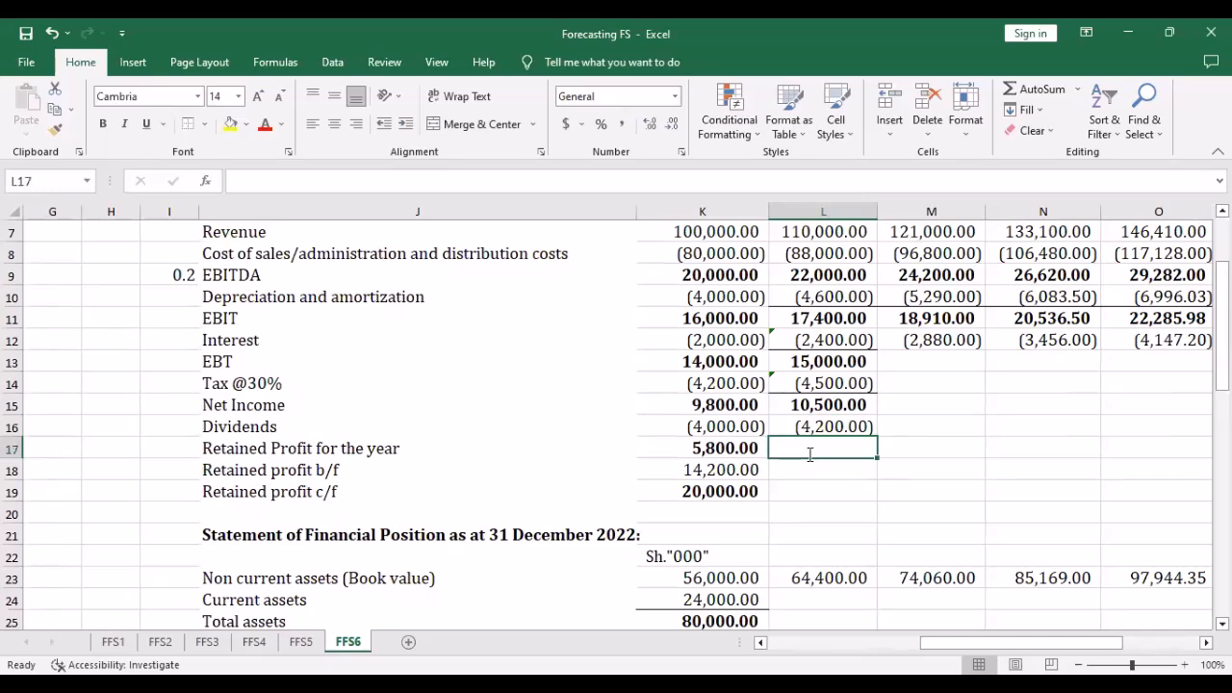
{"action": "type", "text": "="}
{"action": "left_click", "coordinate": [839, 408]}
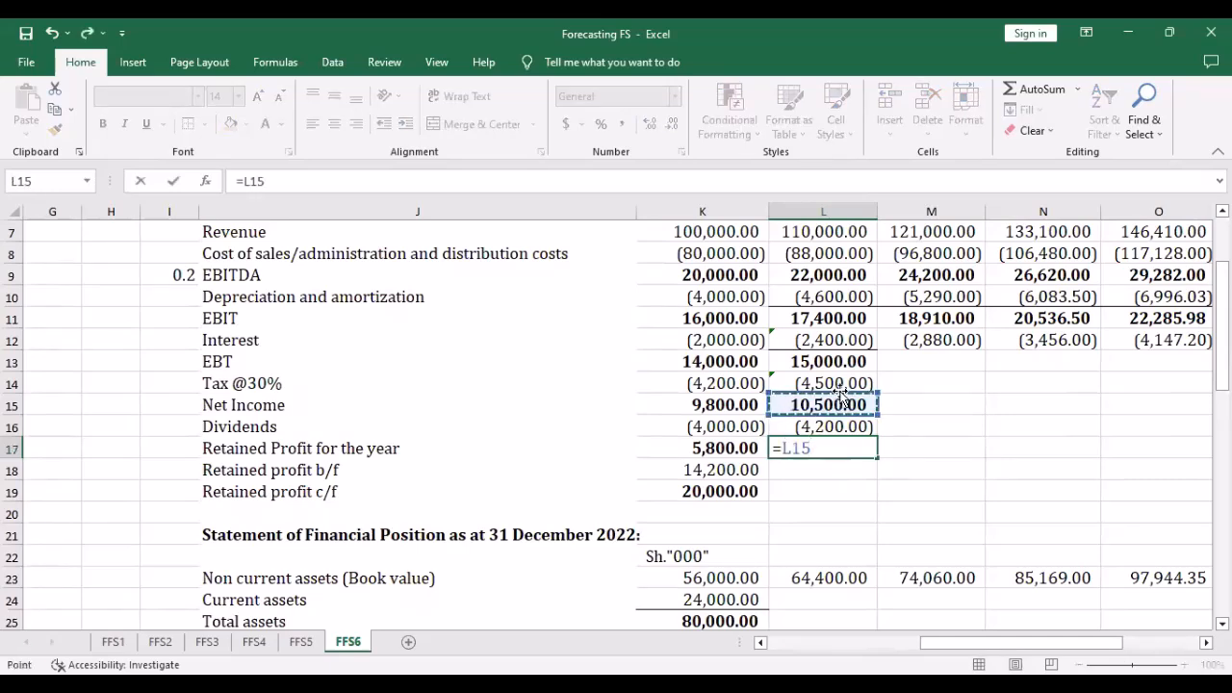
{"action": "type", "text": "+"}
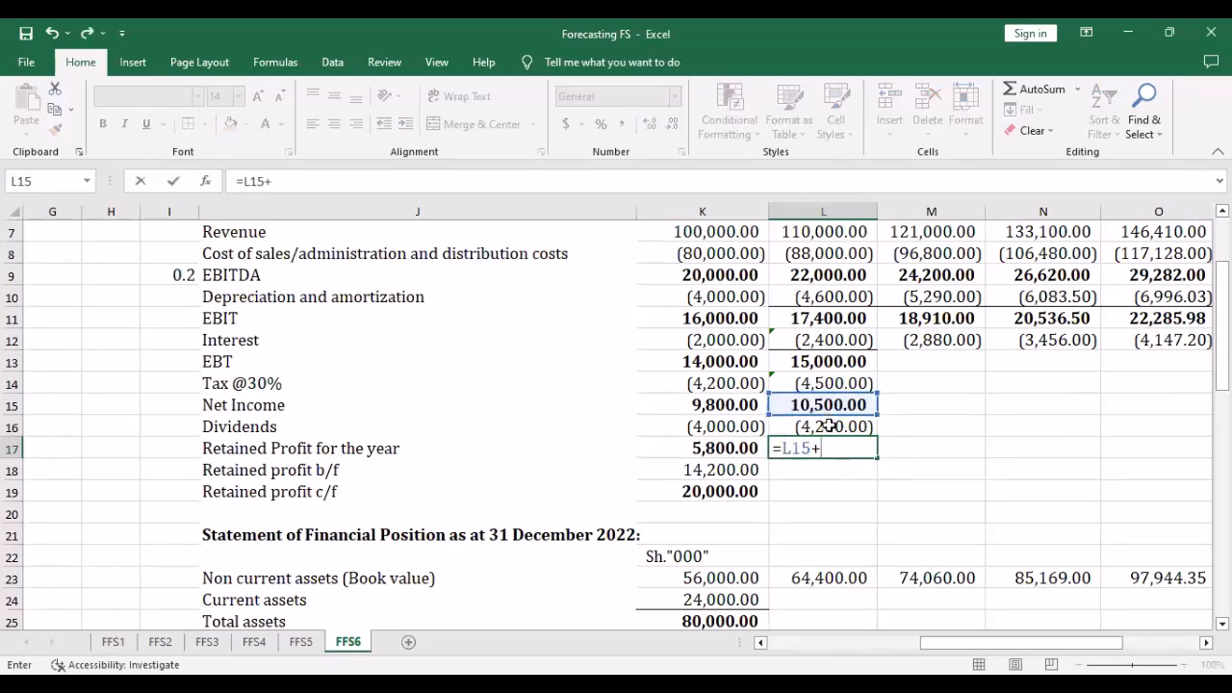
{"action": "left_click", "coordinate": [826, 427]}
{"action": "key", "text": "Return"}
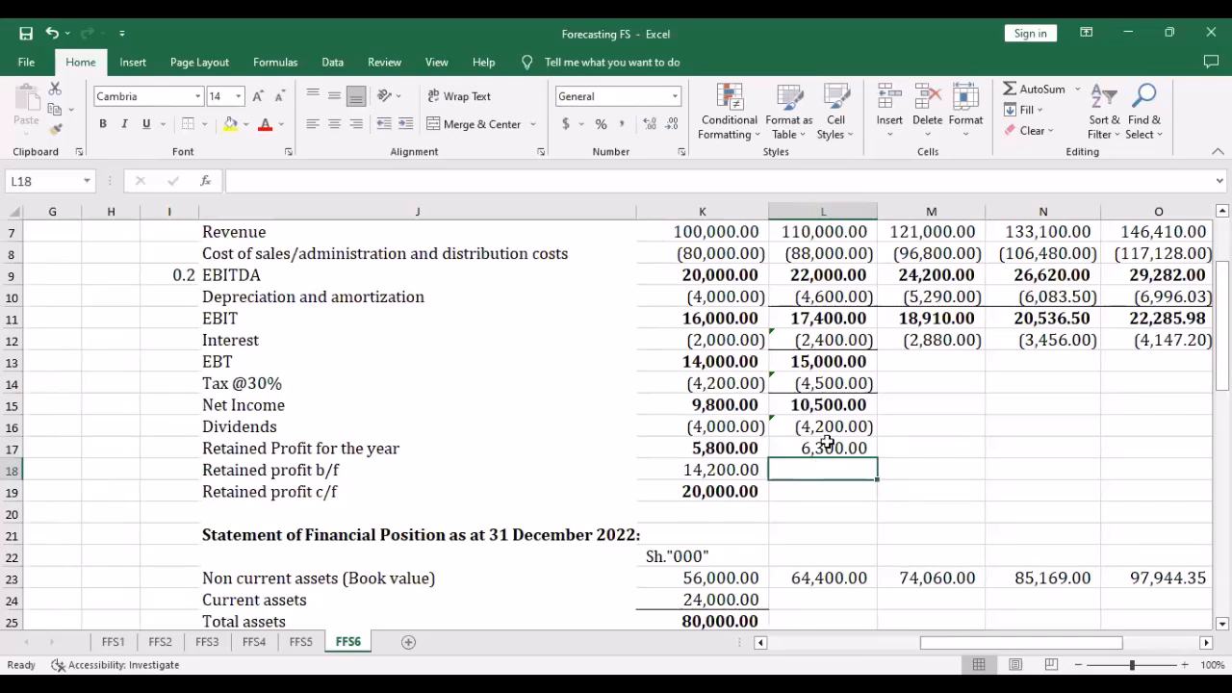
{"action": "left_click", "coordinate": [832, 449]}
{"action": "key", "text": "ctrl+b"}
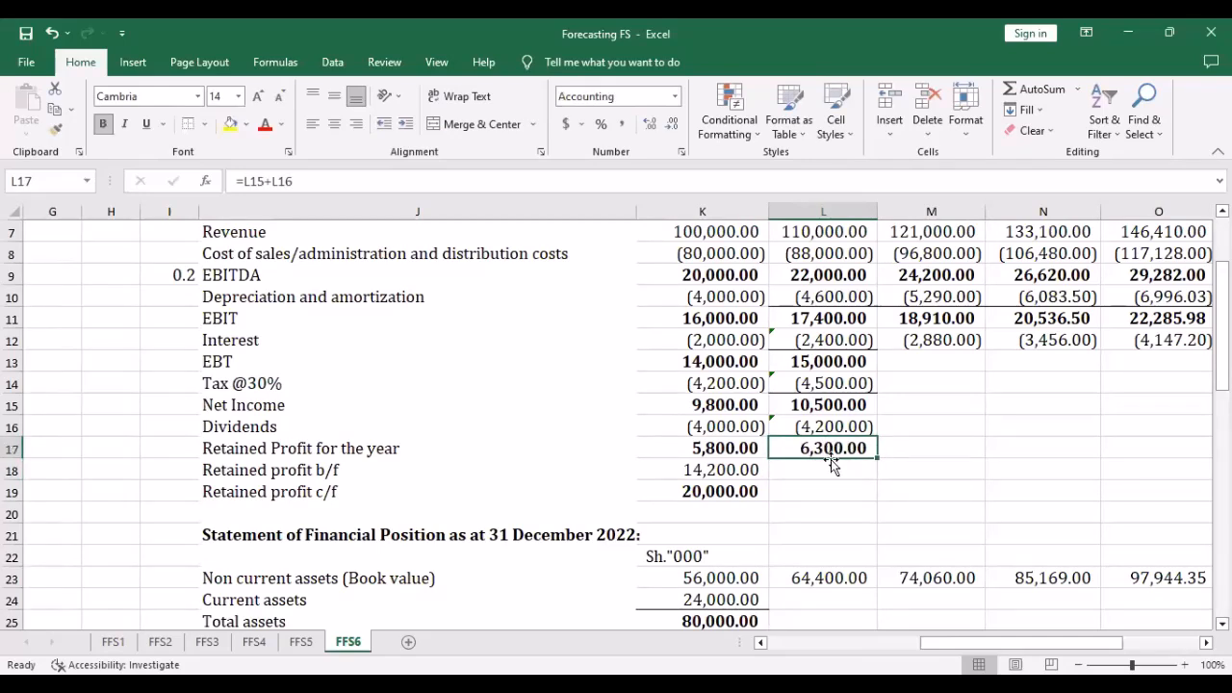
Bring the 2022 closing retained profit forward into the 2023 retained profit b/f in L18 with =K19
{"action": "left_click", "coordinate": [821, 470]}
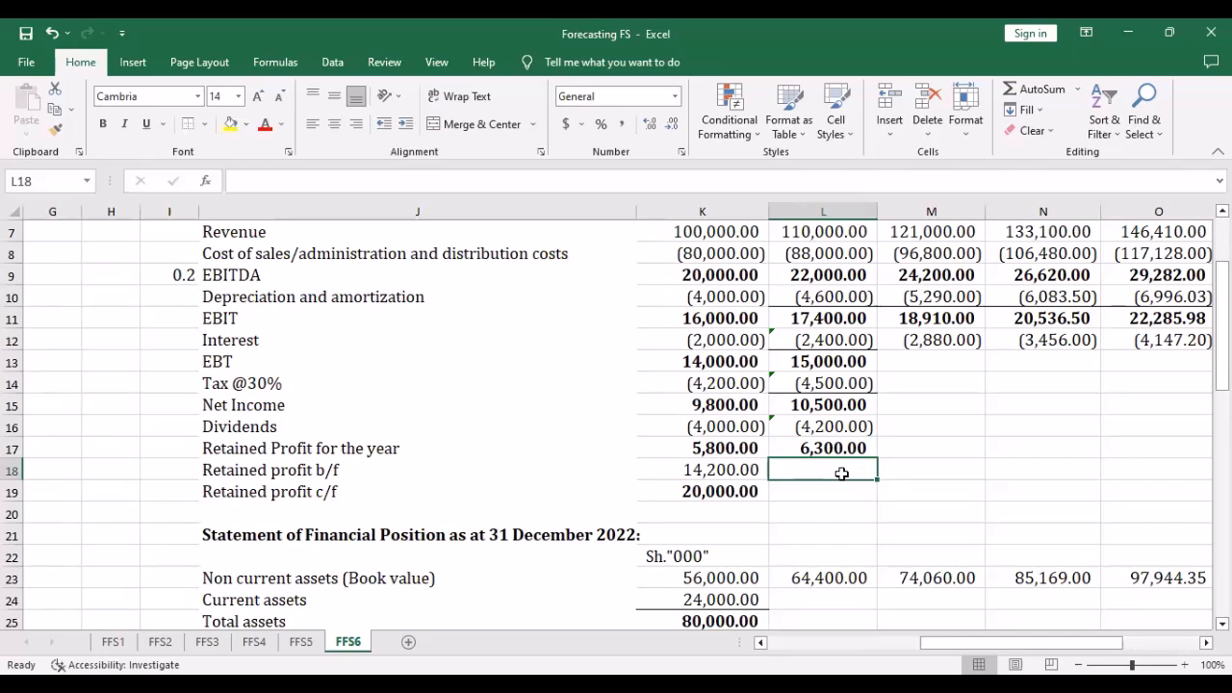
{"action": "type", "text": "="}
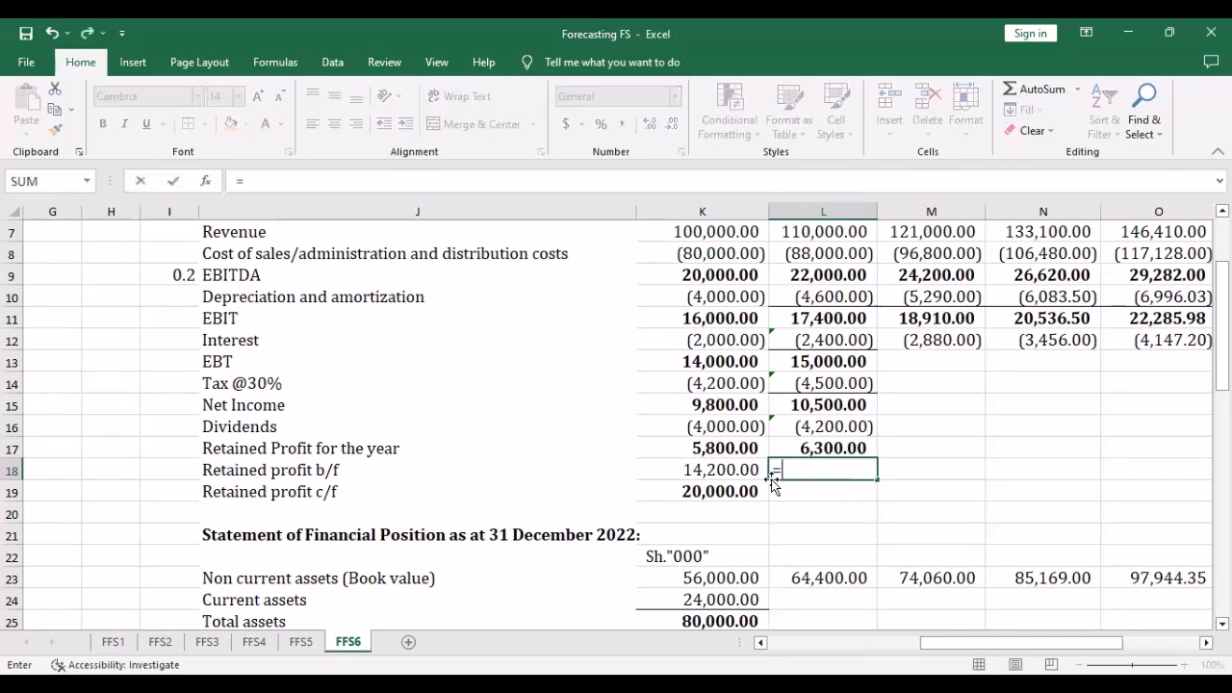
{"action": "left_click", "coordinate": [710, 492]}
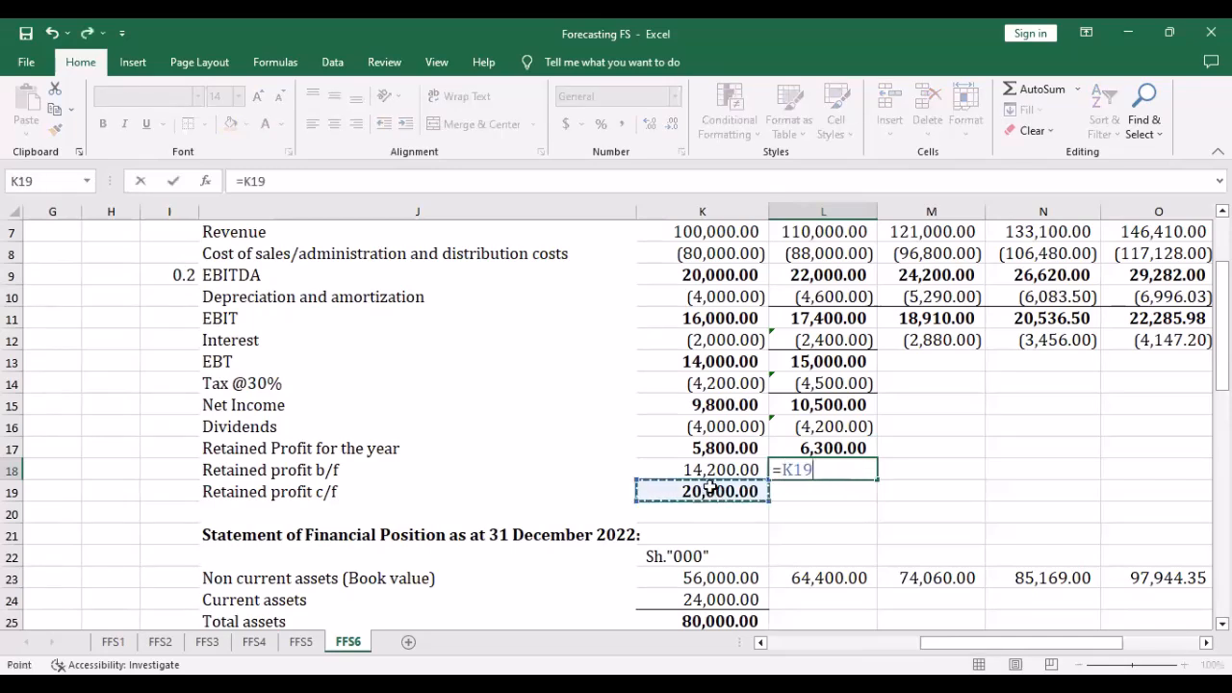
{"action": "key", "text": "Return"}
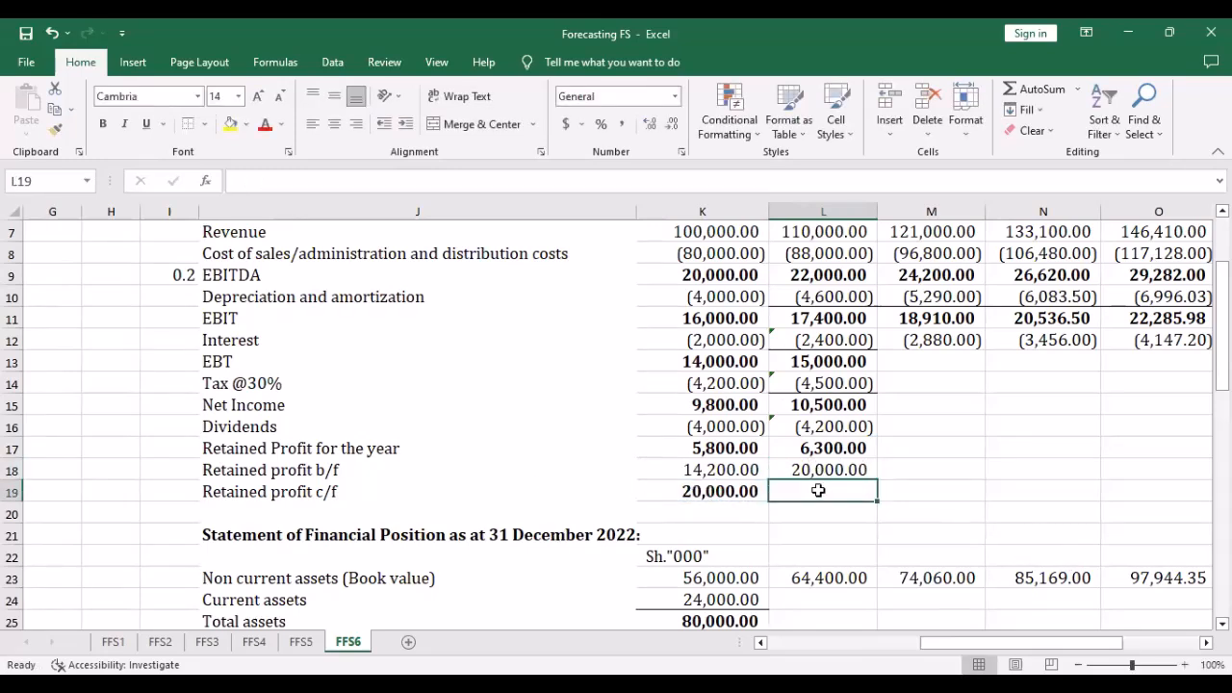
Calculate the 2023 retained profit c/f in L19 by adding the year's retained profit and the balance b/f with =L17+L18
{"action": "type", "text": "="}
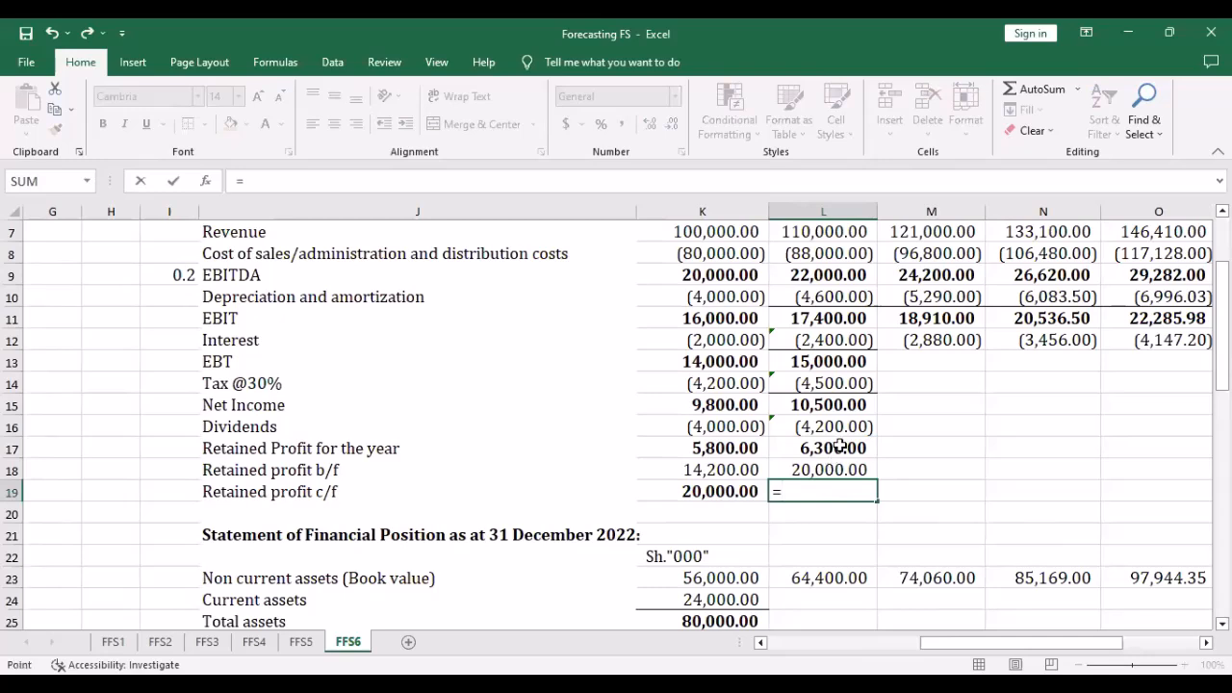
{"action": "left_click", "coordinate": [840, 446]}
{"action": "type", "text": "+"}
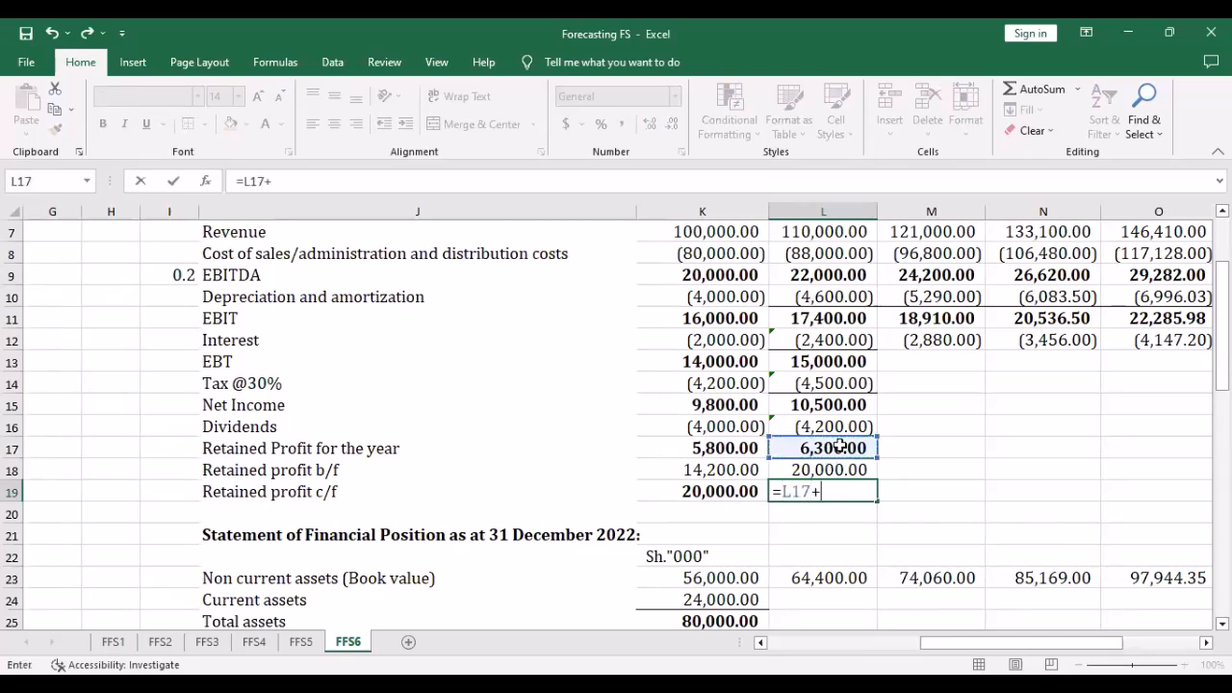
{"action": "left_click", "coordinate": [814, 470]}
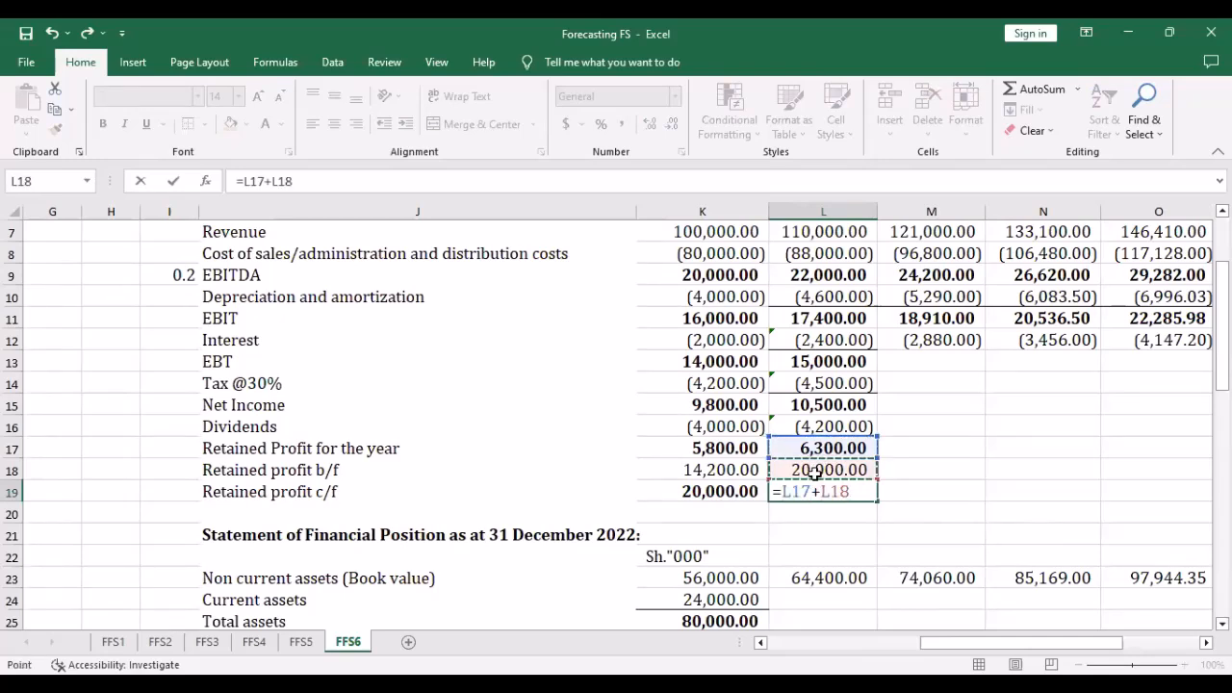
{"action": "key", "text": "Return"}
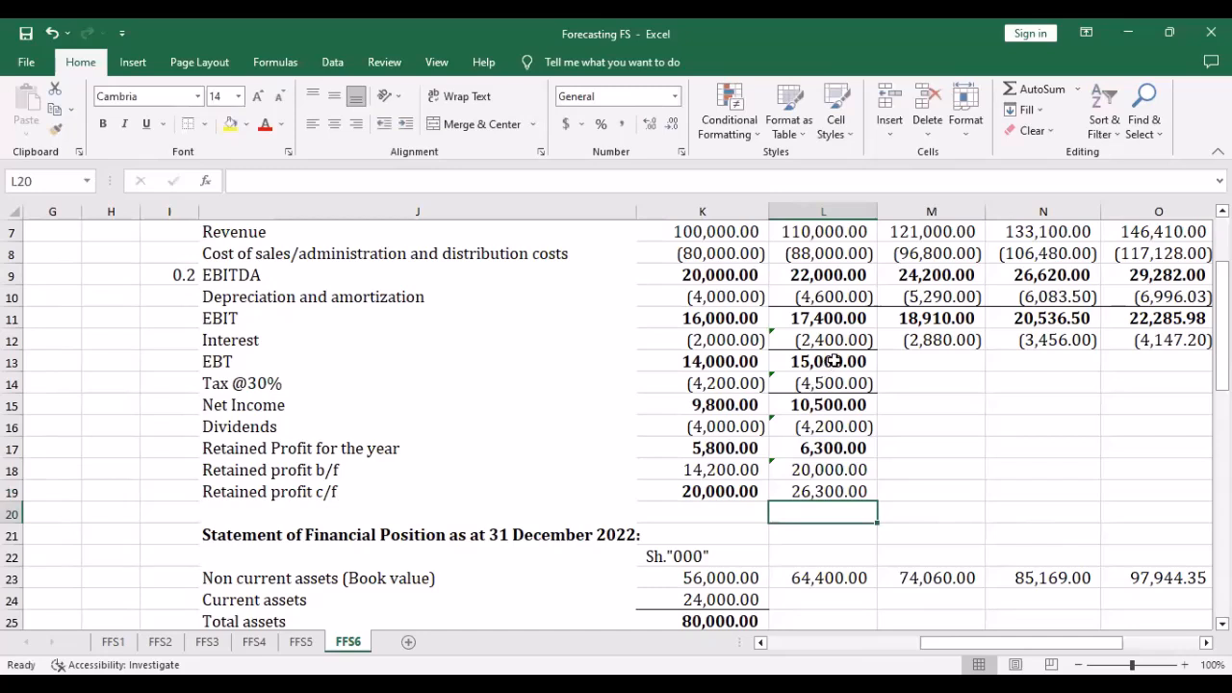
Fill the 2023 formulas in L13:L19, from EBT to retained profit c/f, across to column P
{"action": "mouse_move", "coordinate": [836, 361]}
{"action": "left_mouse_down"}
{"action": "mouse_move", "coordinate": [855, 470]}
{"action": "mouse_move", "coordinate": [844, 481]}
{"action": "mouse_move", "coordinate": [889, 512]}
{"action": "mouse_move", "coordinate": [1213, 503]}
{"action": "mouse_move", "coordinate": [1011, 501]}
{"action": "mouse_move", "coordinate": [1114, 487]}
{"action": "left_mouse_up"}
{"action": "left_click_drag", "start_coordinate": [1095, 412], "coordinate": [1066, 360]}
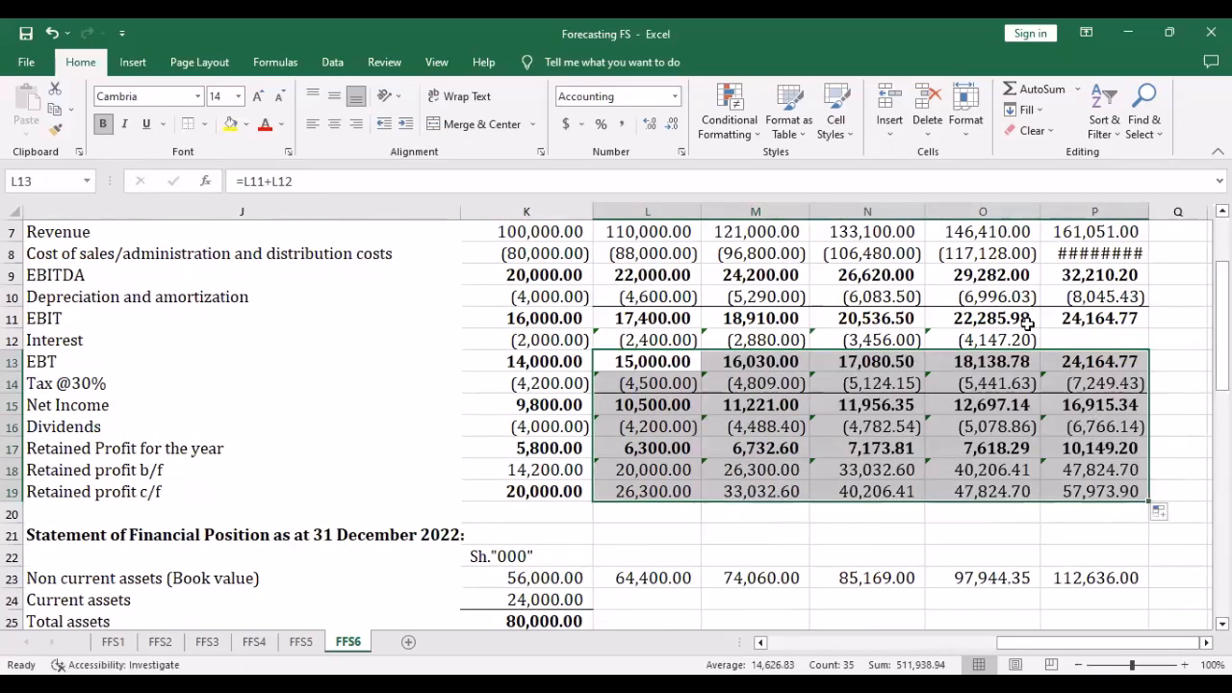
Fill the interest formula from O12 into P12 and widen column P to fit its figures
{"action": "left_click", "coordinate": [1002, 341]}
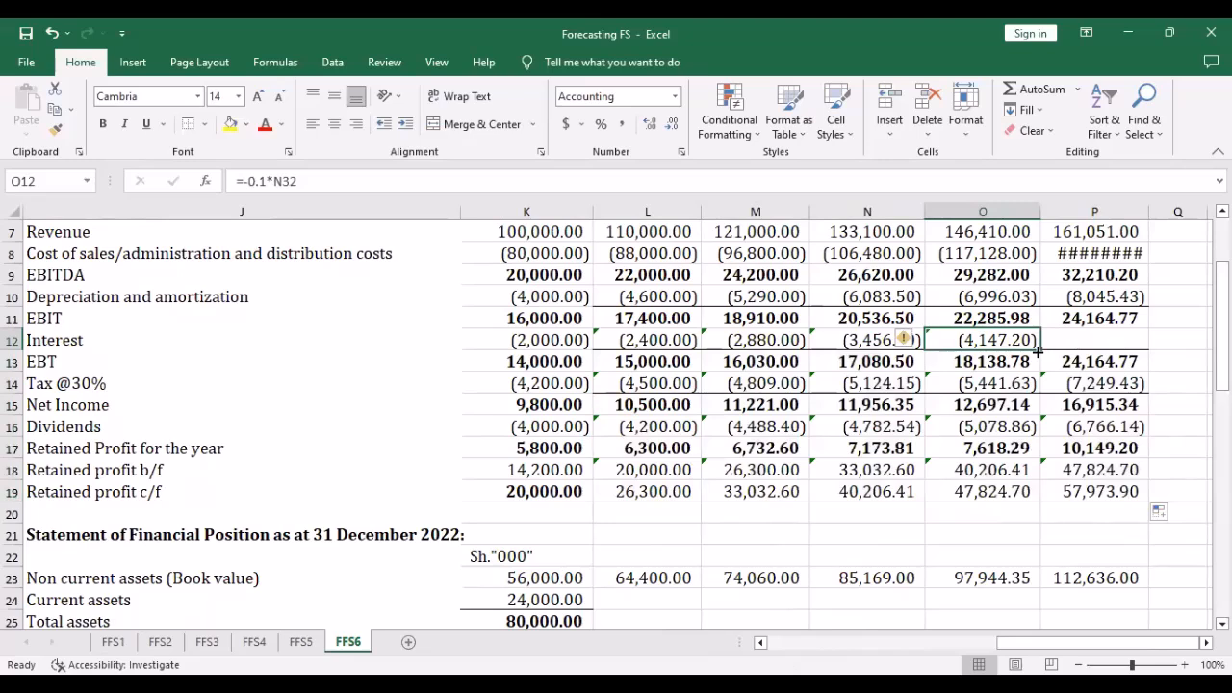
{"action": "left_click_drag", "start_coordinate": [1039, 350], "coordinate": [1102, 342]}
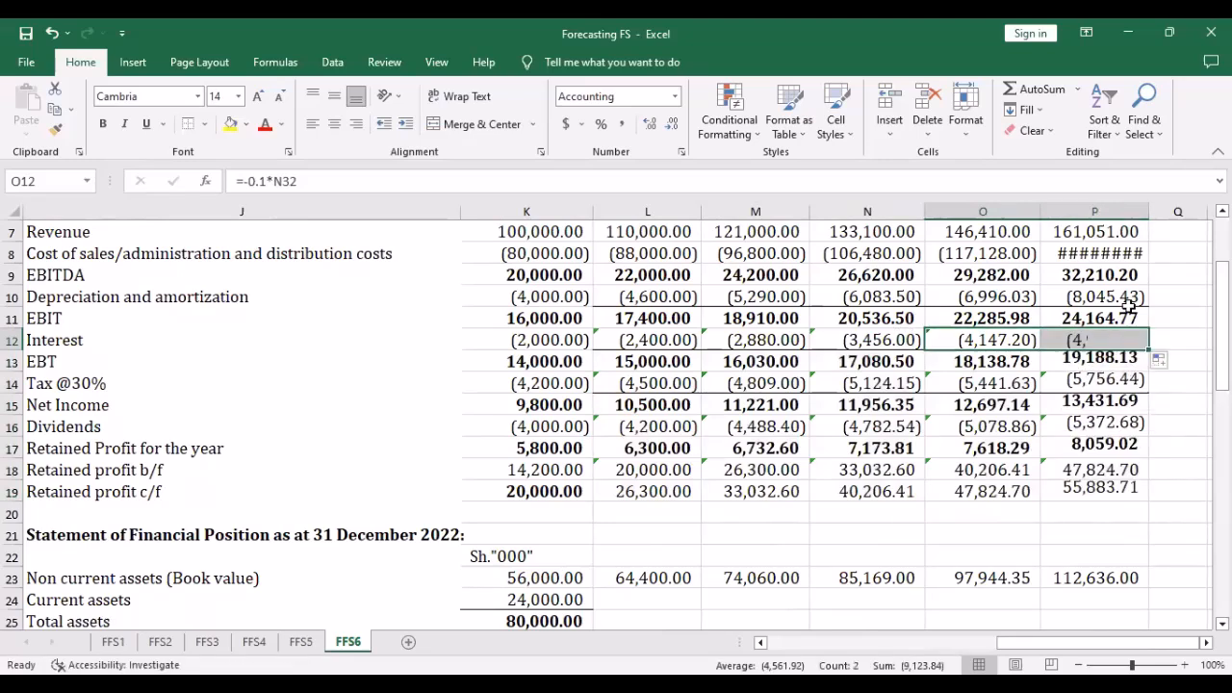
{"action": "double_click", "coordinate": [1148, 213]}
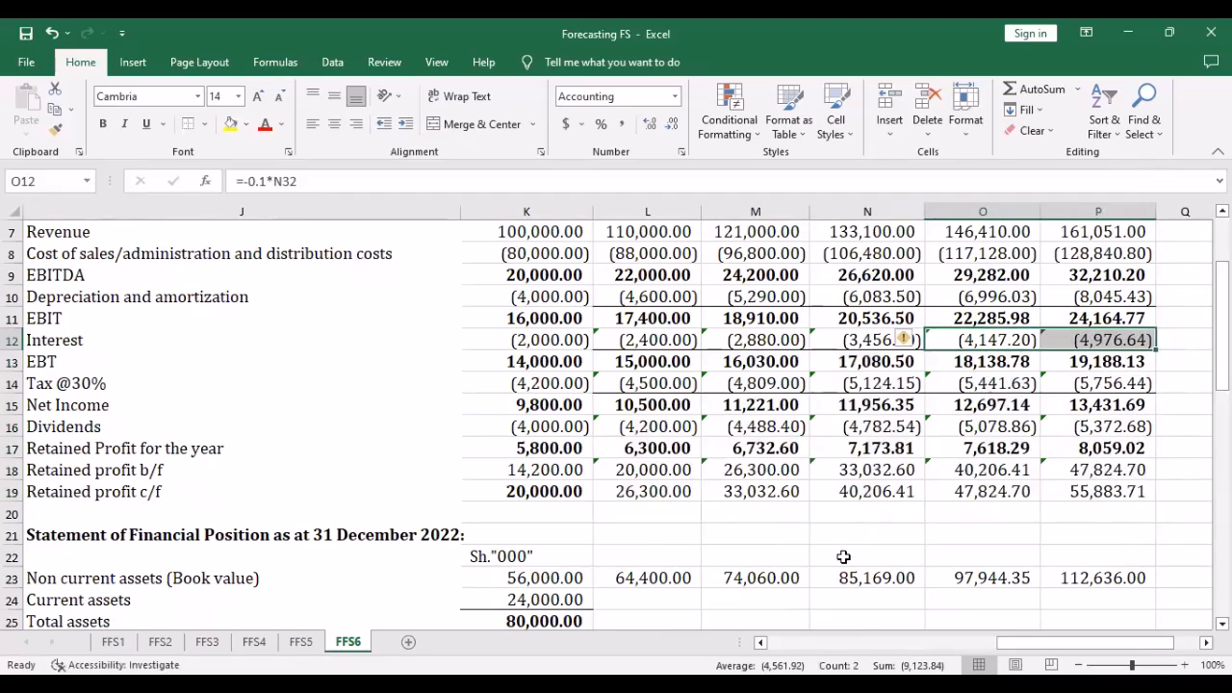
Make the forecast retained profit c/f figures in L19:P19 bold
{"action": "left_click_drag", "start_coordinate": [647, 492], "coordinate": [1117, 486]}
{"action": "key", "text": "ctrl+b"}
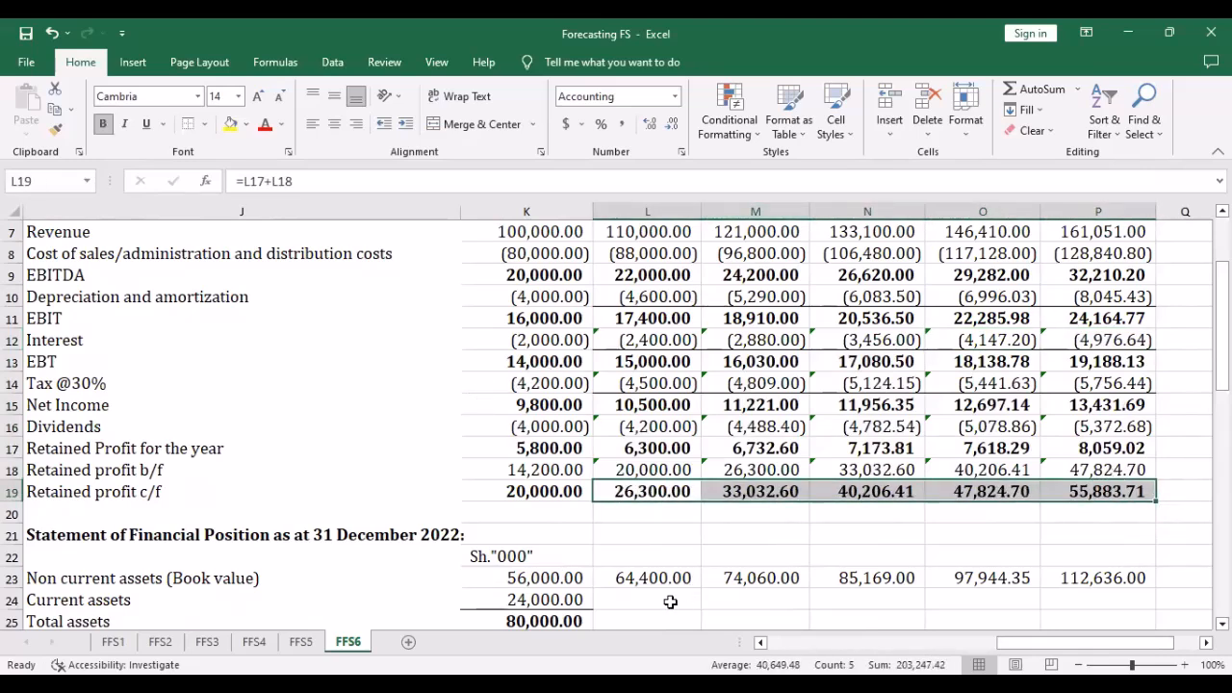
Calculate 2023 current assets in L24 with 10% growth on 2022, using =K24*1.1
{"action": "left_click", "coordinate": [671, 602]}
{"action": "type", "text": "="}
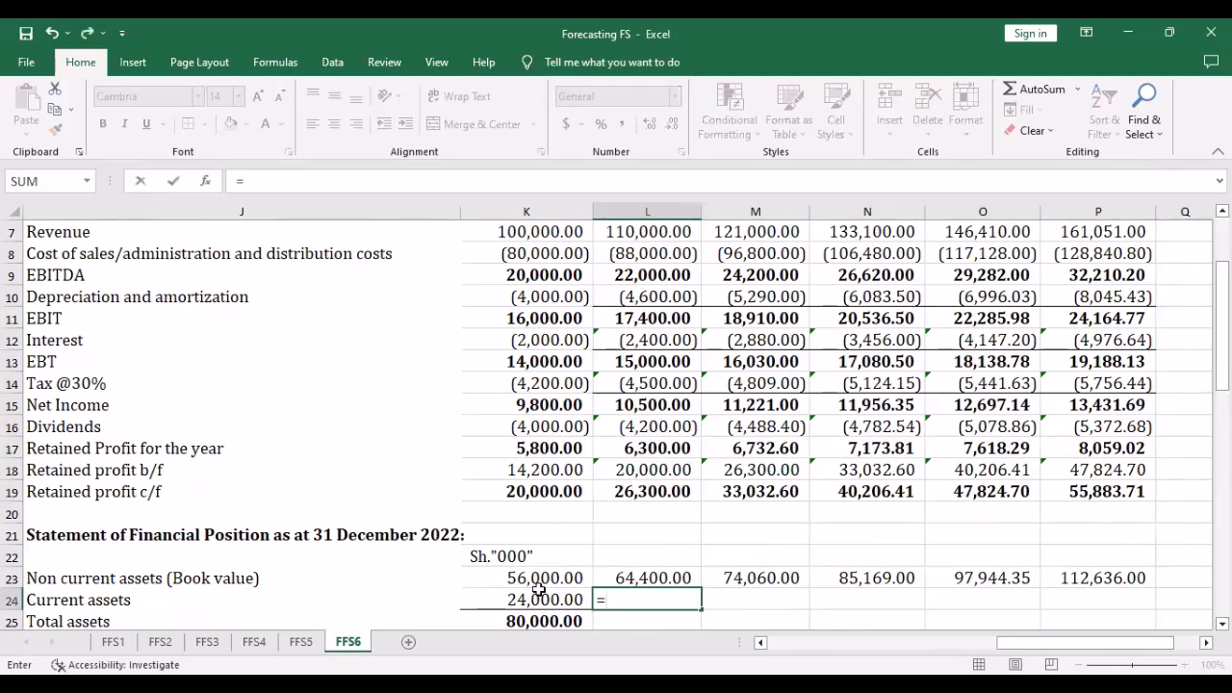
{"action": "left_click", "coordinate": [552, 598]}
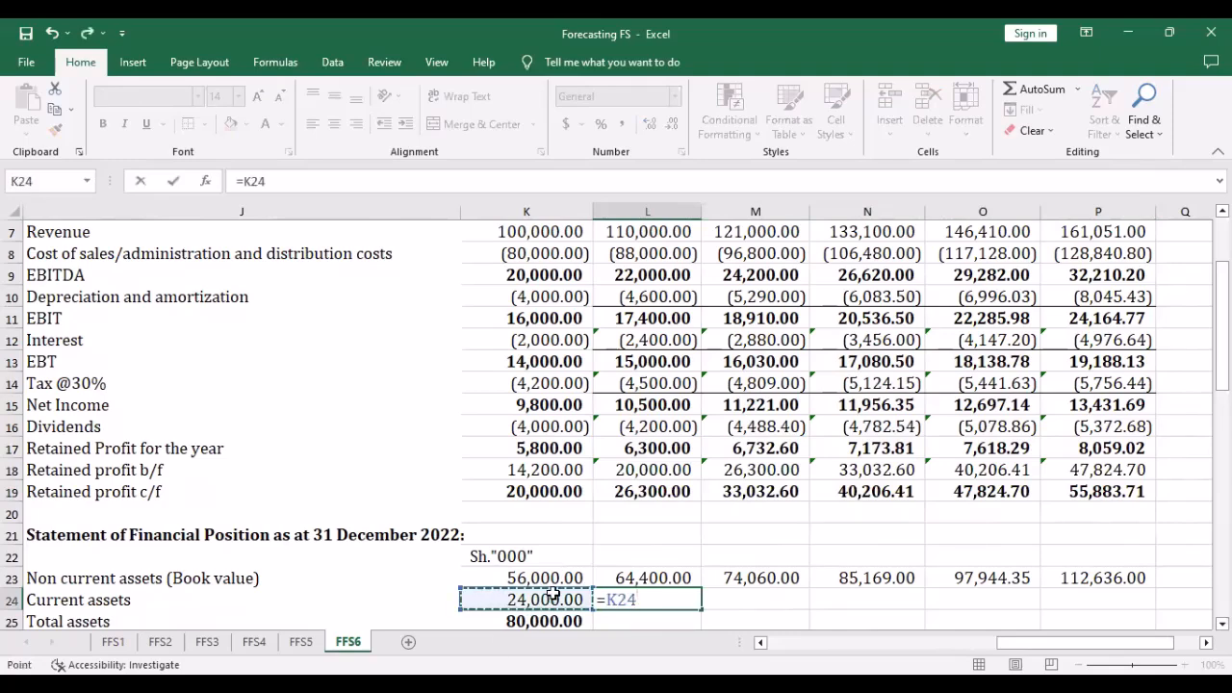
{"action": "type", "text": "*"}
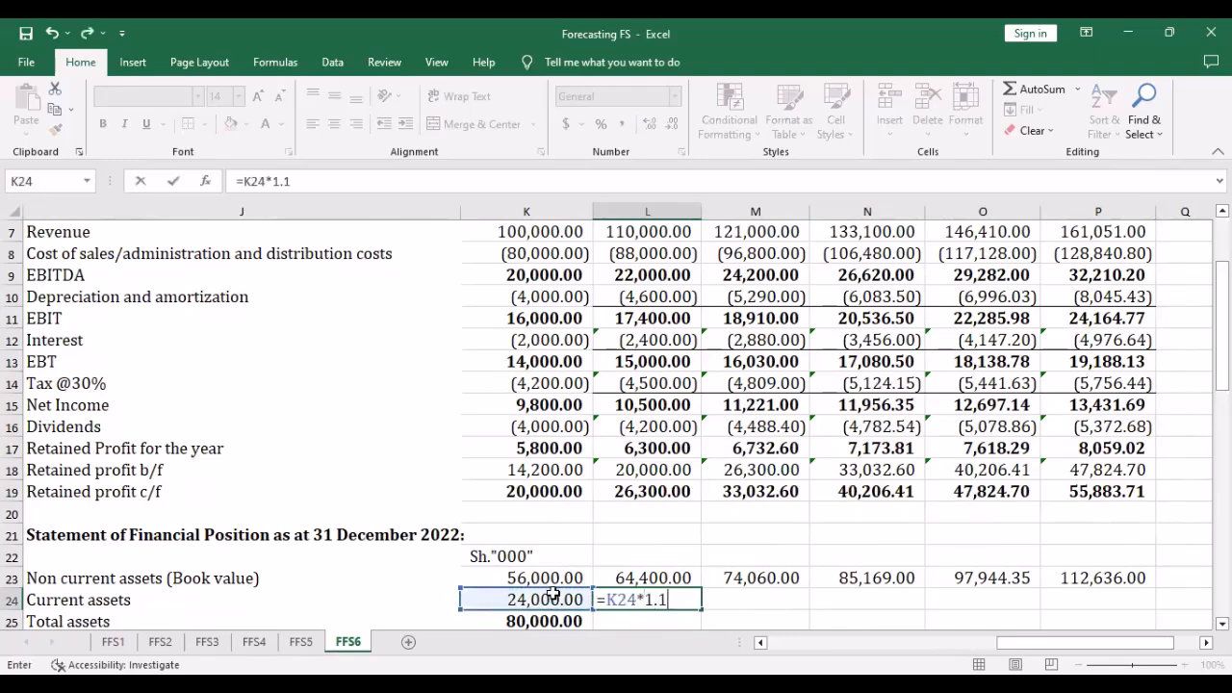
{"action": "key", "text": "Return"}
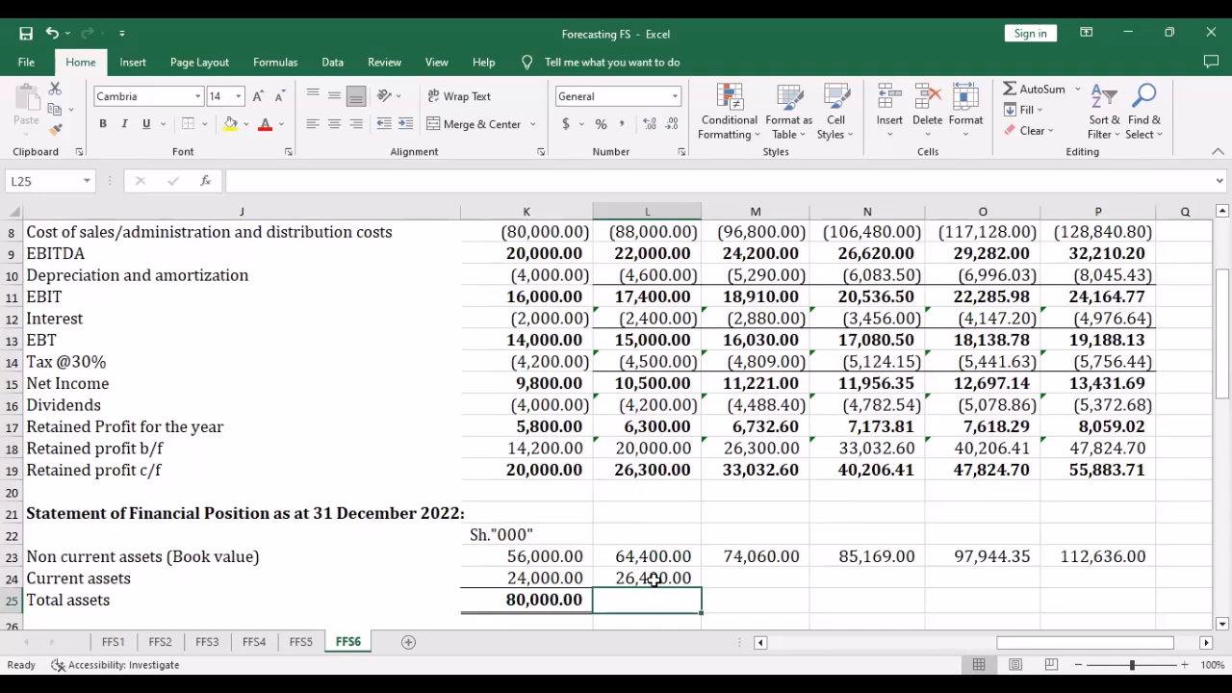
{"action": "left_click", "coordinate": [654, 579]}
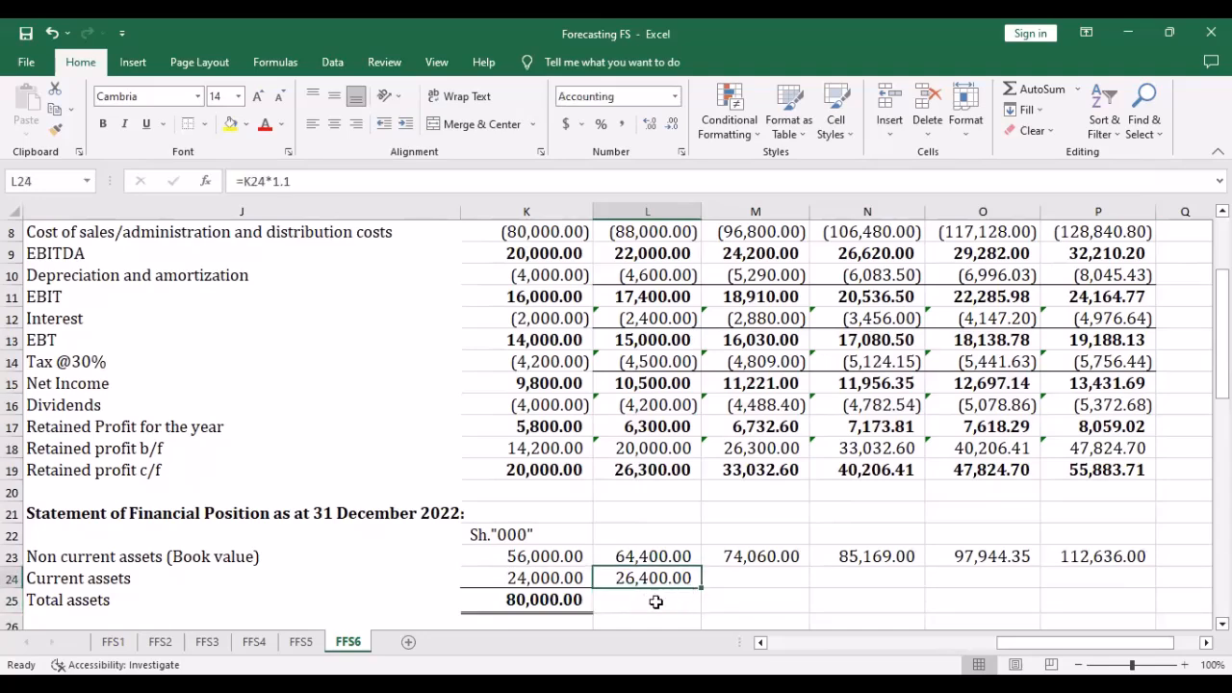
Calculate 2023 total assets in L25 with =L23+L24 and make the figure bold
{"action": "scroll", "coordinate": [652, 602], "scroll_direction": "down", "scroll_amount": 2}
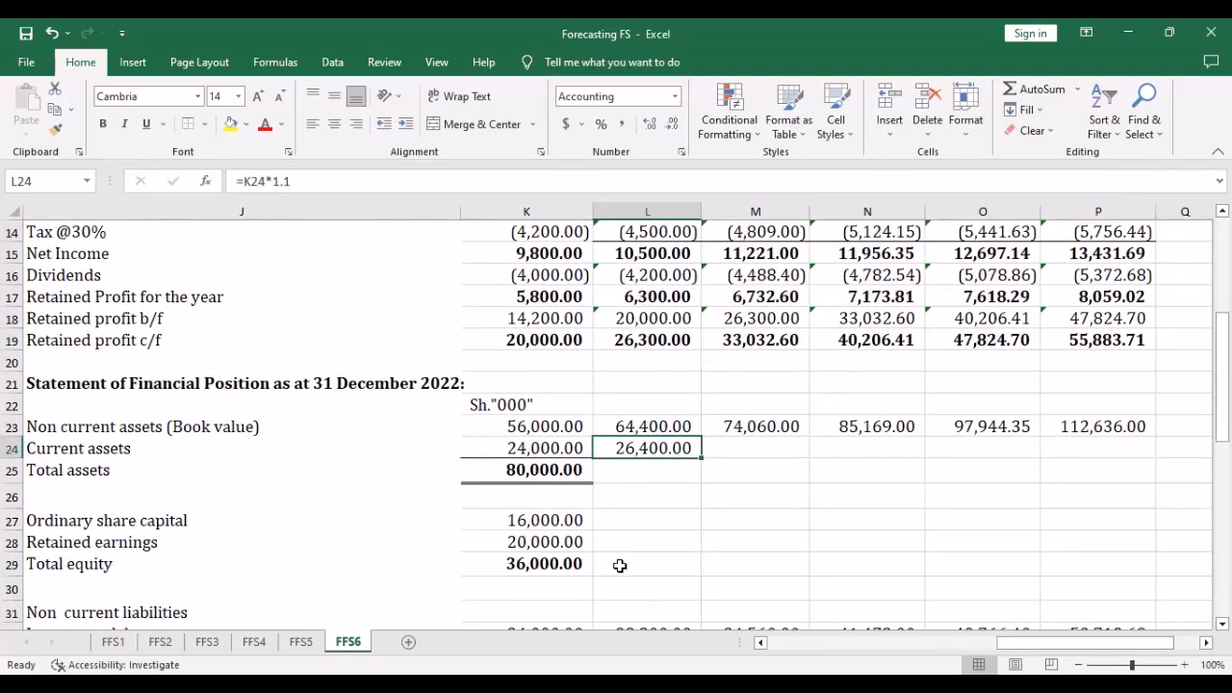
{"action": "left_click", "coordinate": [635, 469]}
{"action": "type", "text": "="}
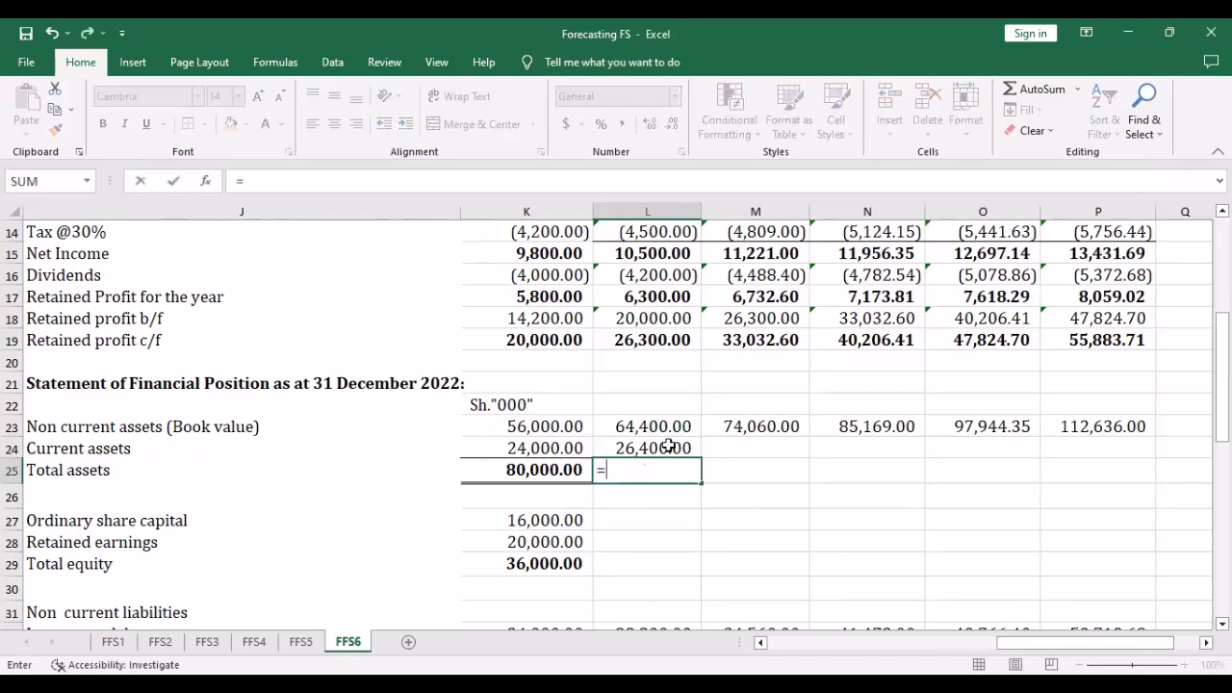
{"action": "left_click", "coordinate": [679, 428]}
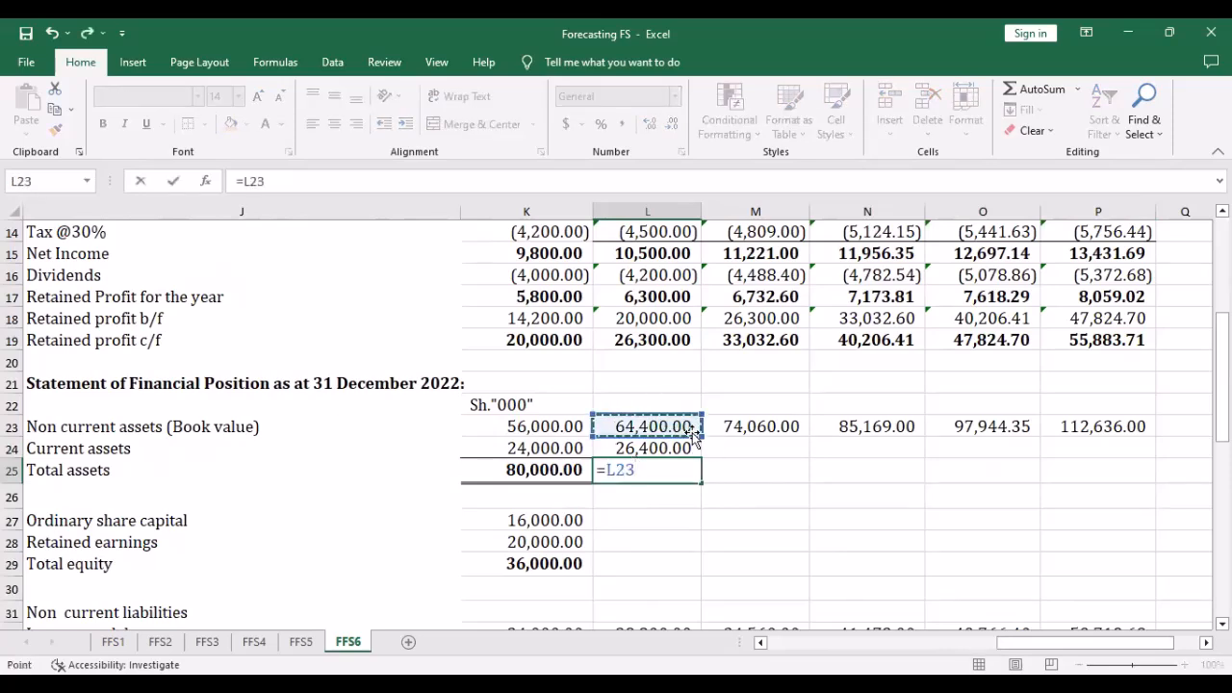
{"action": "type", "text": "+"}
{"action": "left_click", "coordinate": [650, 447]}
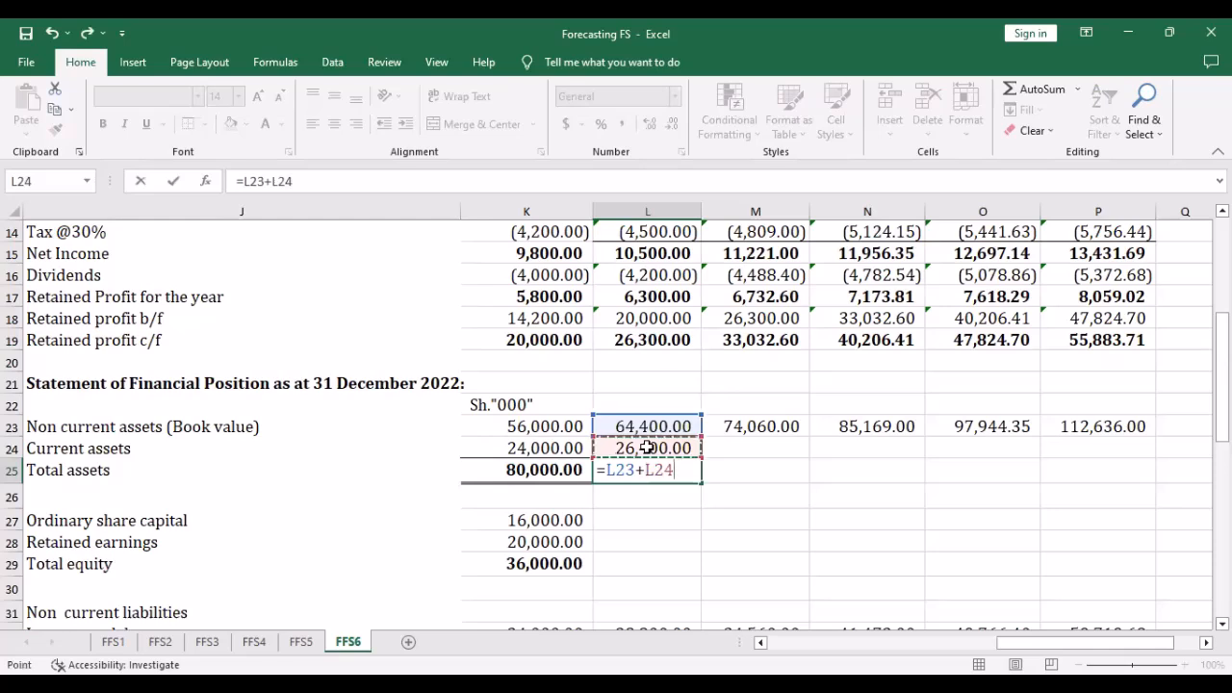
{"action": "key", "text": "Return"}
{"action": "key", "text": "ctrl+b"}
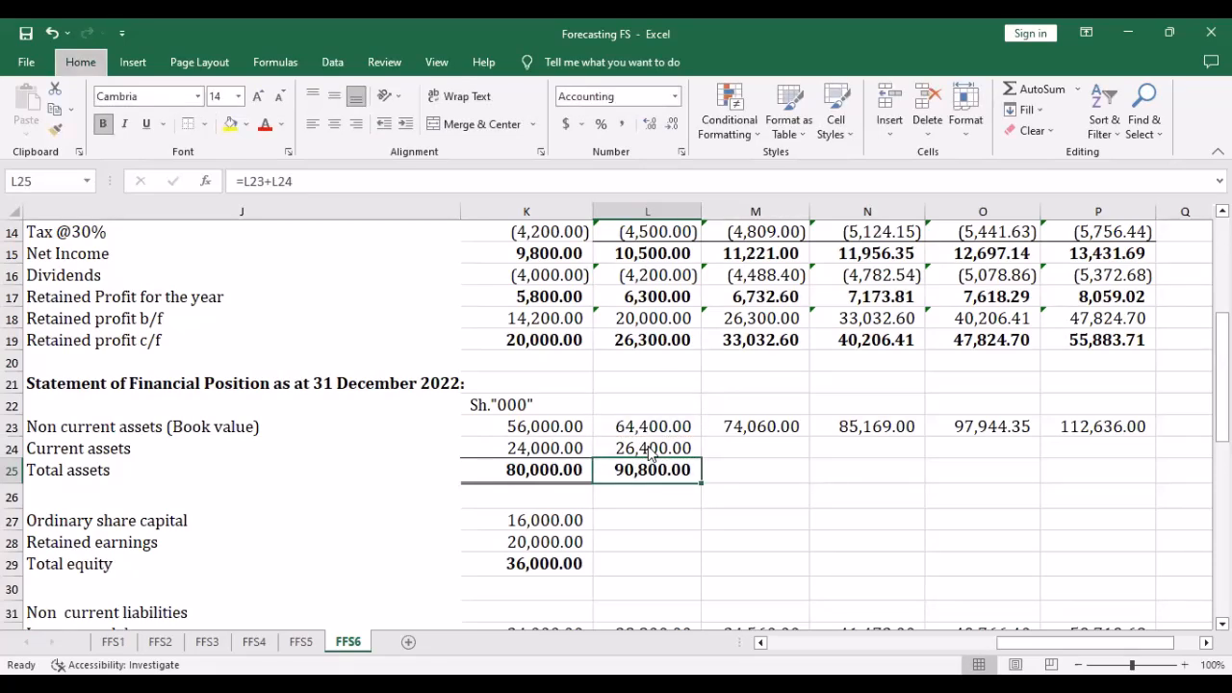
Carry the 2022 ordinary share capital into 2023 in L27 with =K27
{"action": "scroll", "coordinate": [662, 486], "scroll_direction": "down", "scroll_amount": 1}
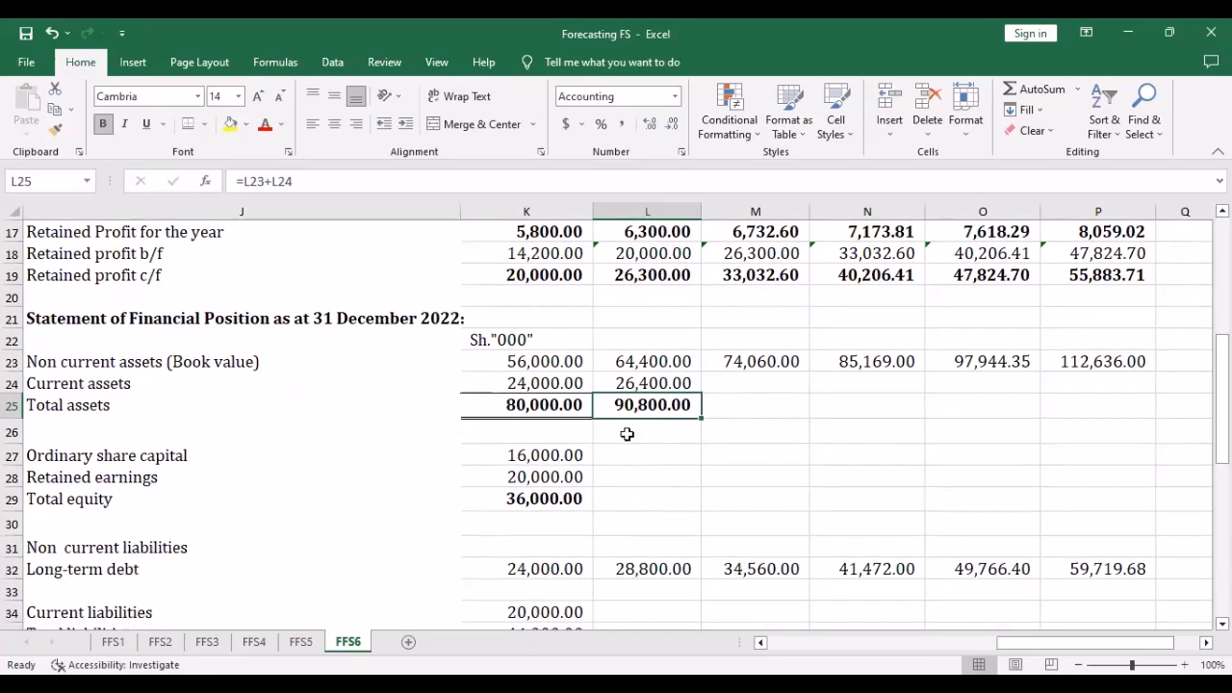
{"action": "left_click", "coordinate": [643, 449]}
{"action": "type", "text": "="}
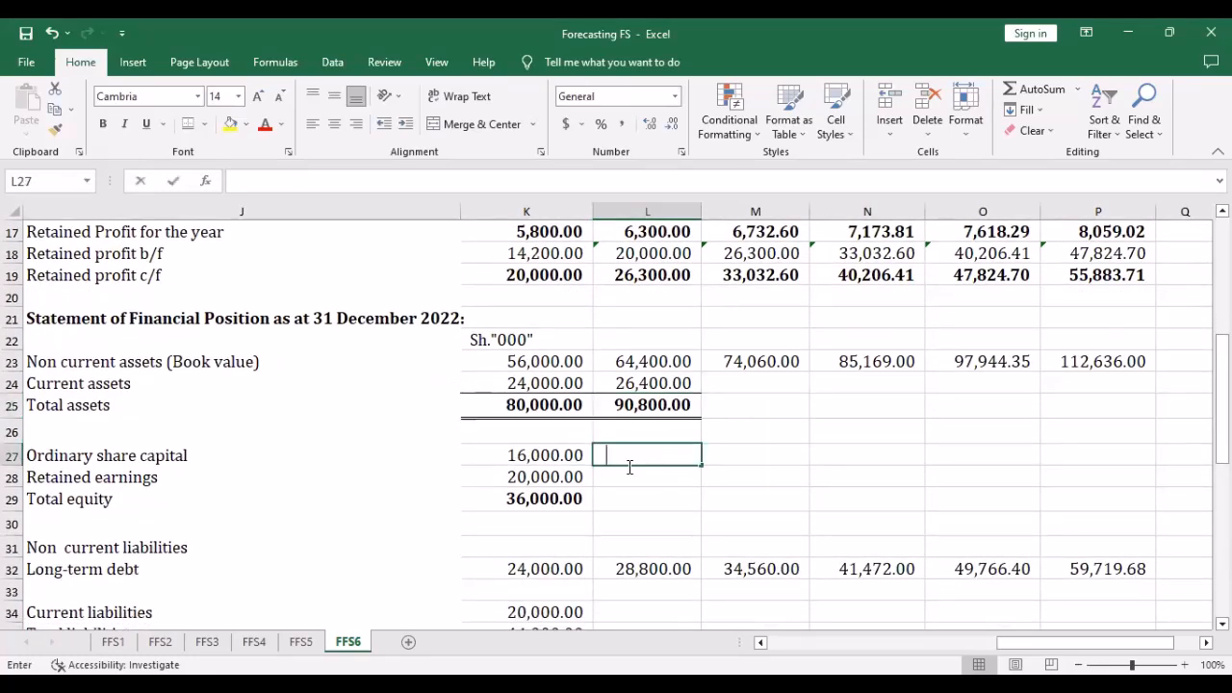
{"action": "left_click", "coordinate": [549, 460]}
{"action": "key", "text": "Return"}
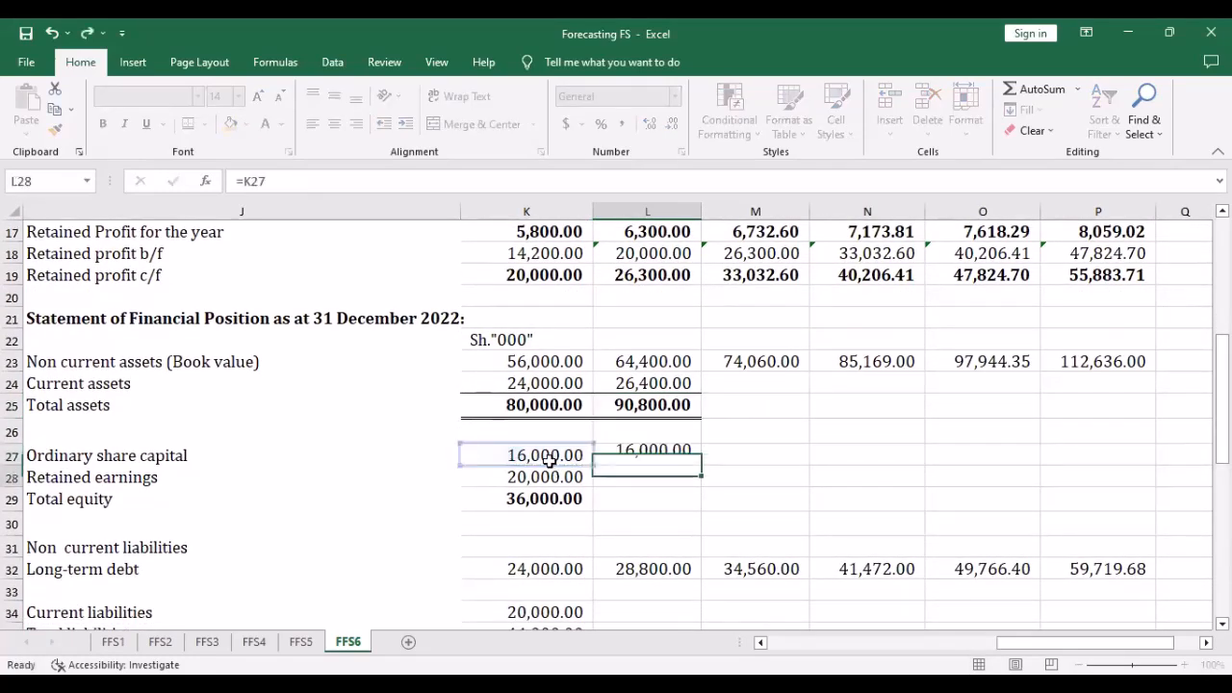
Link 2023 retained earnings in L28 to the 2023 retained profit c/f in L19
{"action": "type", "text": "="}
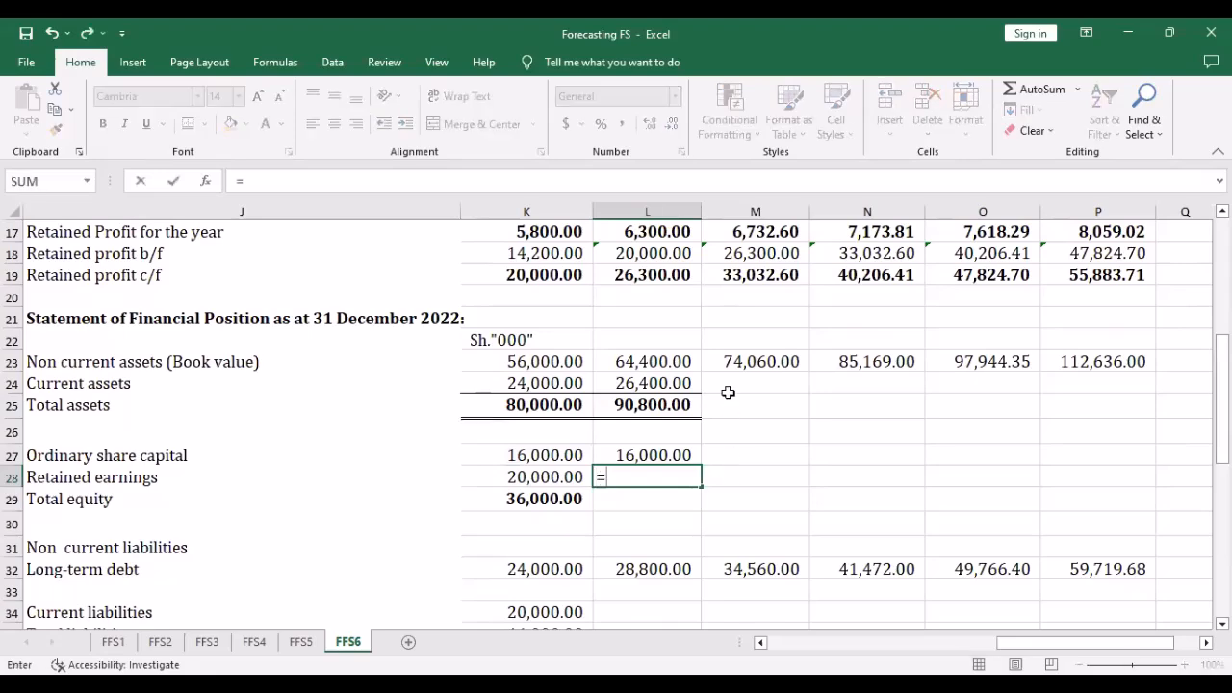
{"action": "scroll", "coordinate": [649, 371], "scroll_direction": "up", "scroll_amount": 1}
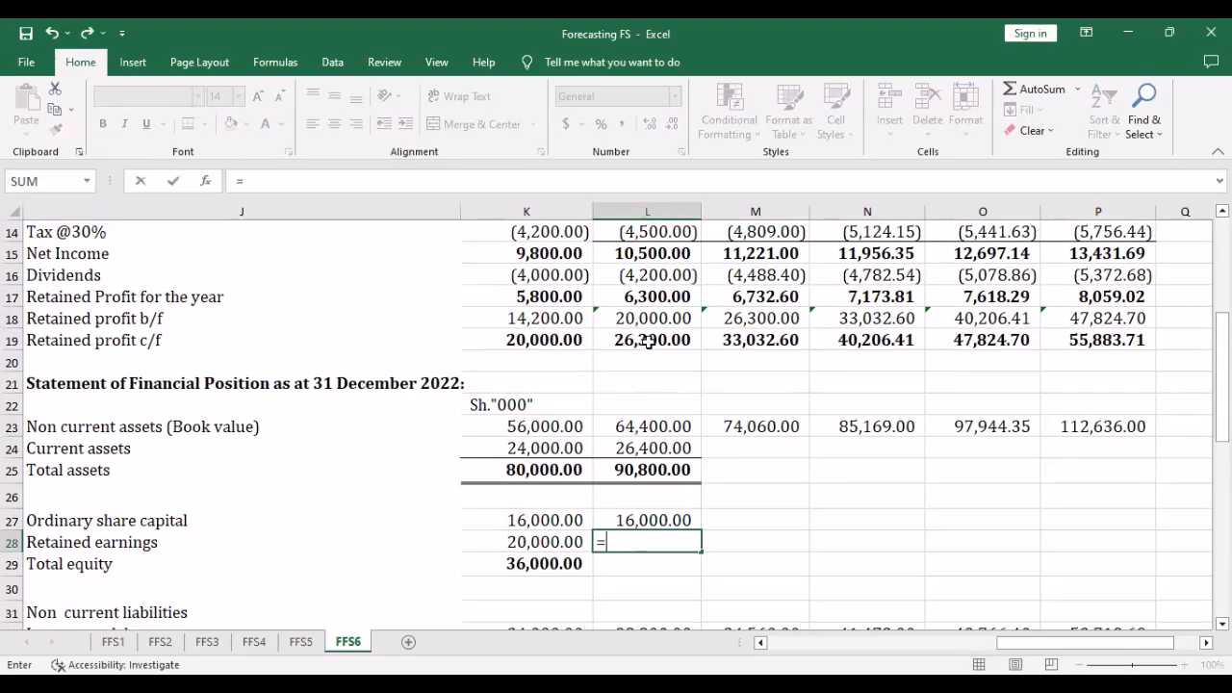
{"action": "left_click", "coordinate": [642, 345]}
{"action": "key", "text": "Return"}
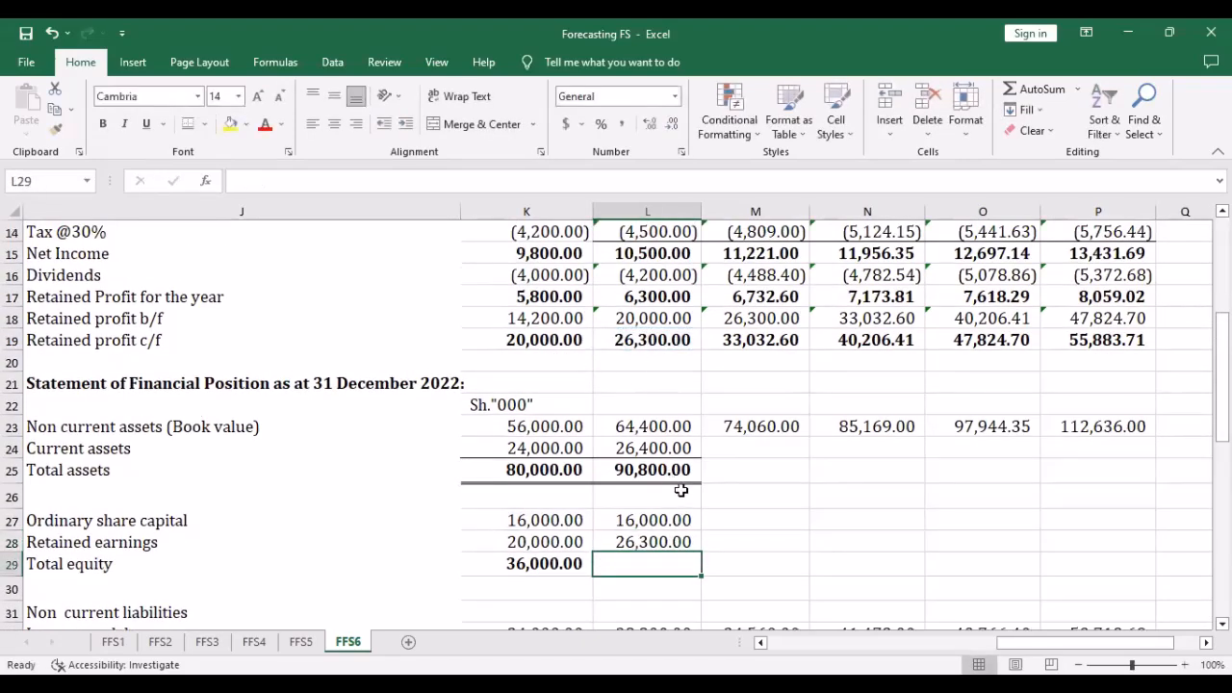
Total the 2023 equity in L29 with =SUM(L27:L28) and make it bold
{"action": "double_click", "coordinate": [643, 557]}
{"action": "key", "text": "alt+equal"}
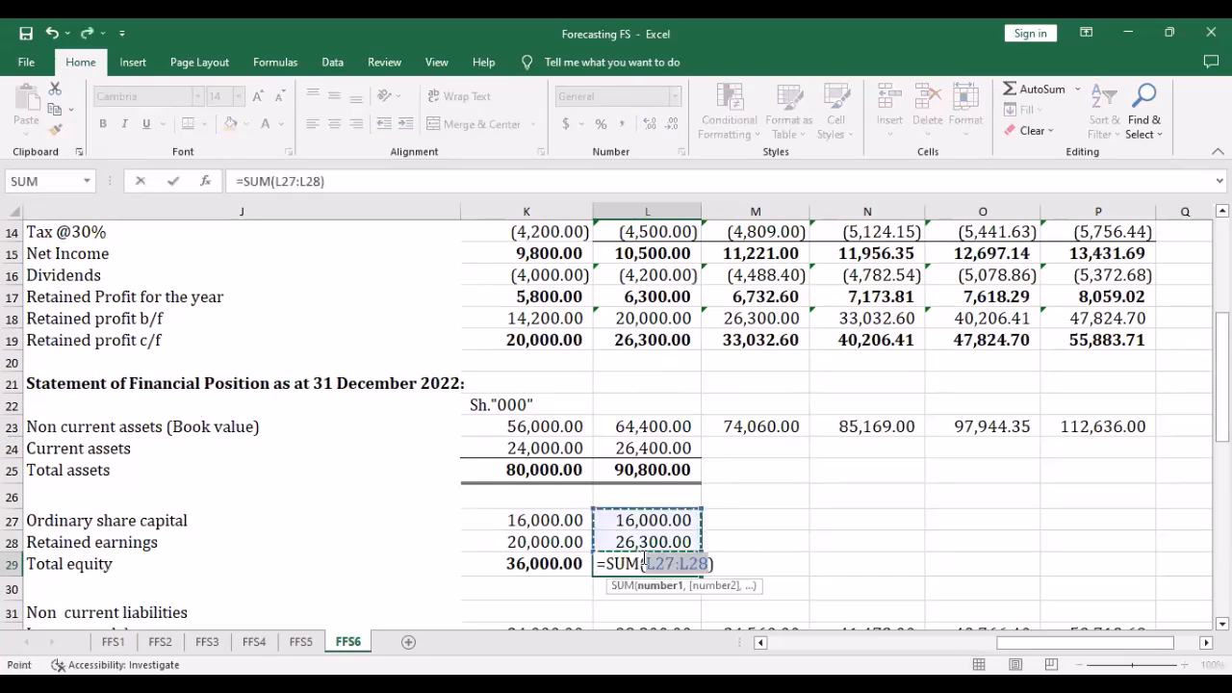
{"action": "key", "text": "ctrl+Return"}
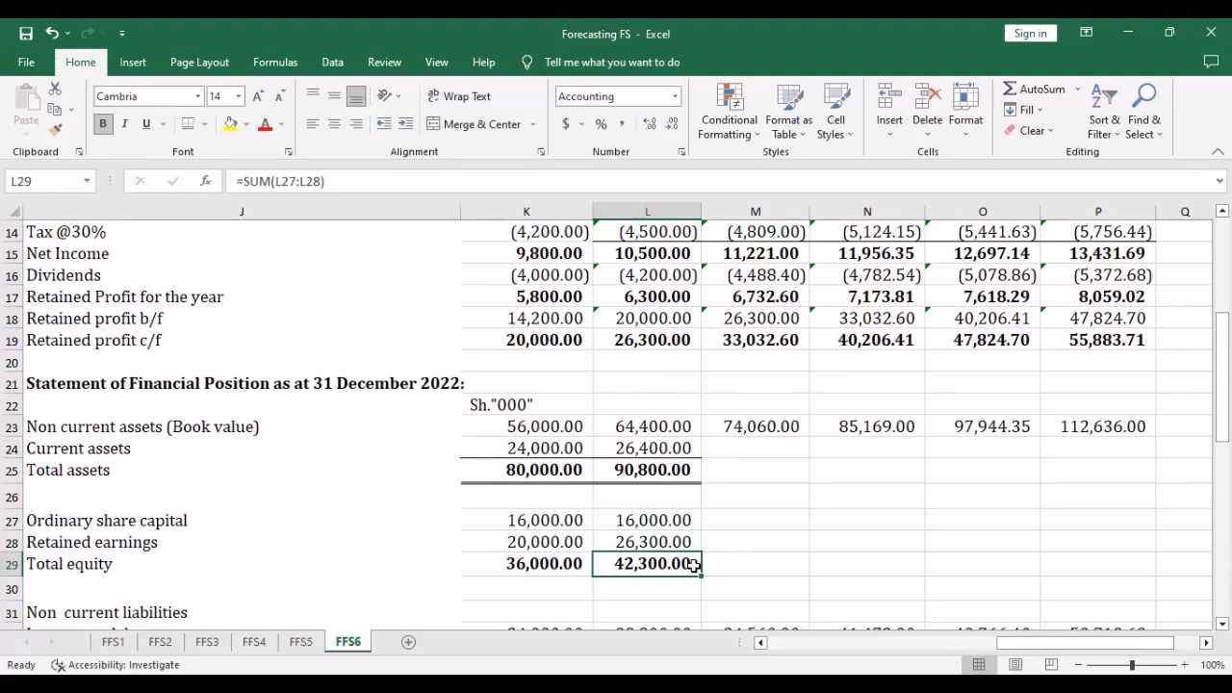
Fill the 2023 formulas in L24:L29, from current assets to total equity, across to column P
{"action": "scroll", "coordinate": [693, 566], "scroll_direction": "down", "scroll_amount": 1}
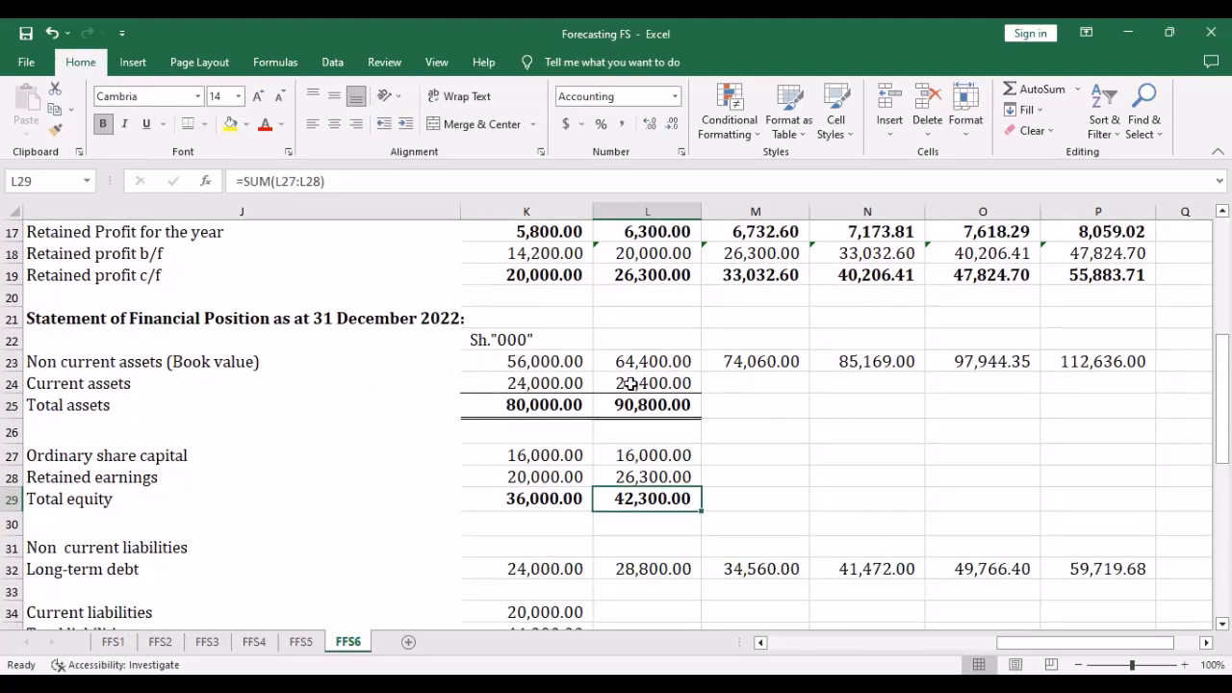
{"action": "left_click_drag", "start_coordinate": [630, 383], "coordinate": [1172, 511]}
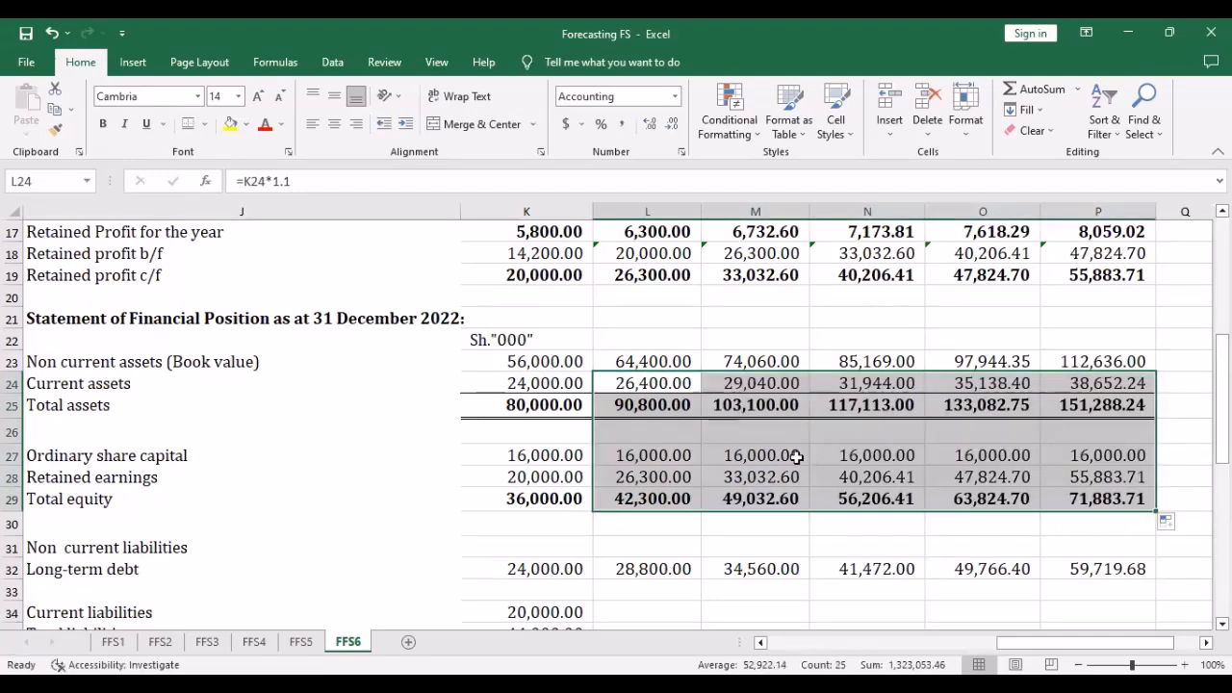
Calculate 2023 current liabilities in L34 with =K34*1.1 and fill the formula across to P34
{"action": "scroll", "coordinate": [746, 453], "scroll_direction": "down", "scroll_amount": 1}
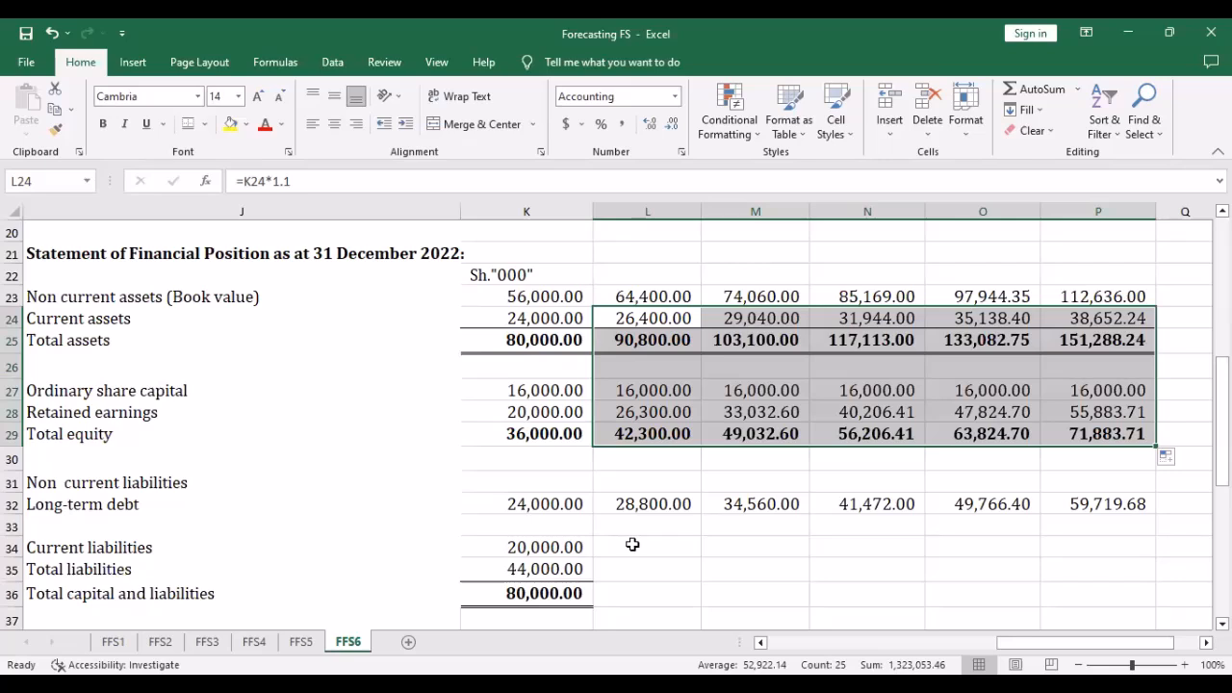
{"action": "left_click", "coordinate": [632, 545]}
{"action": "type", "text": "="}
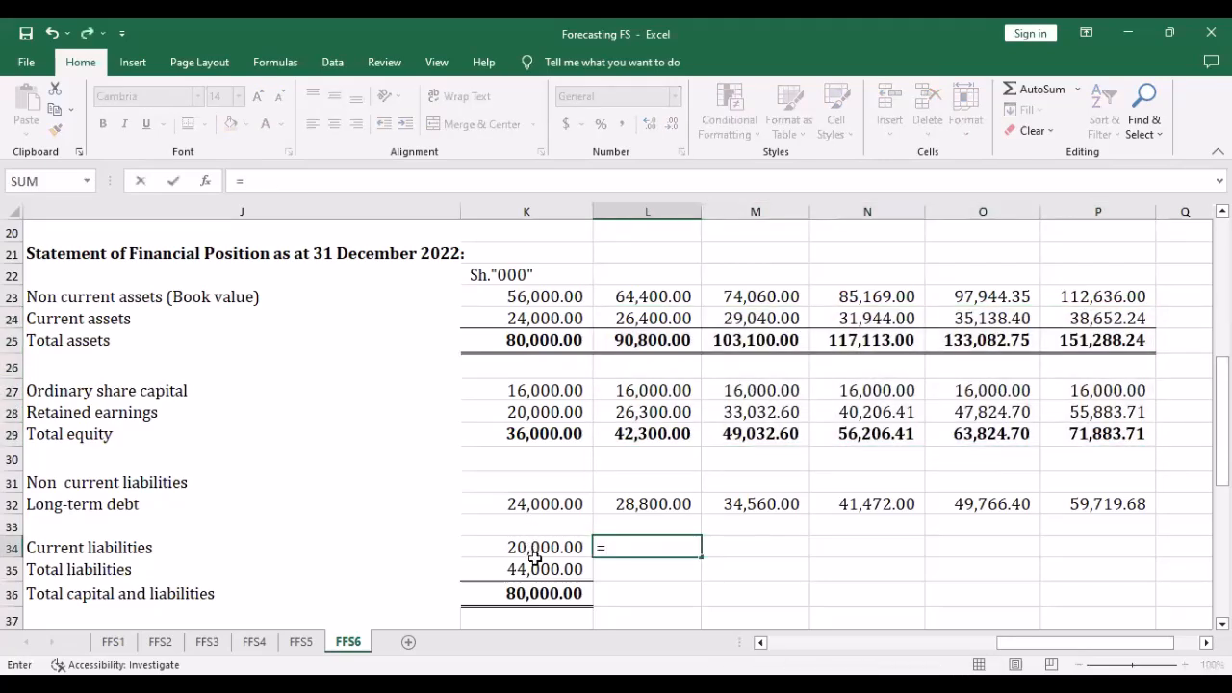
{"action": "left_click", "coordinate": [535, 562]}
{"action": "left_click", "coordinate": [535, 546]}
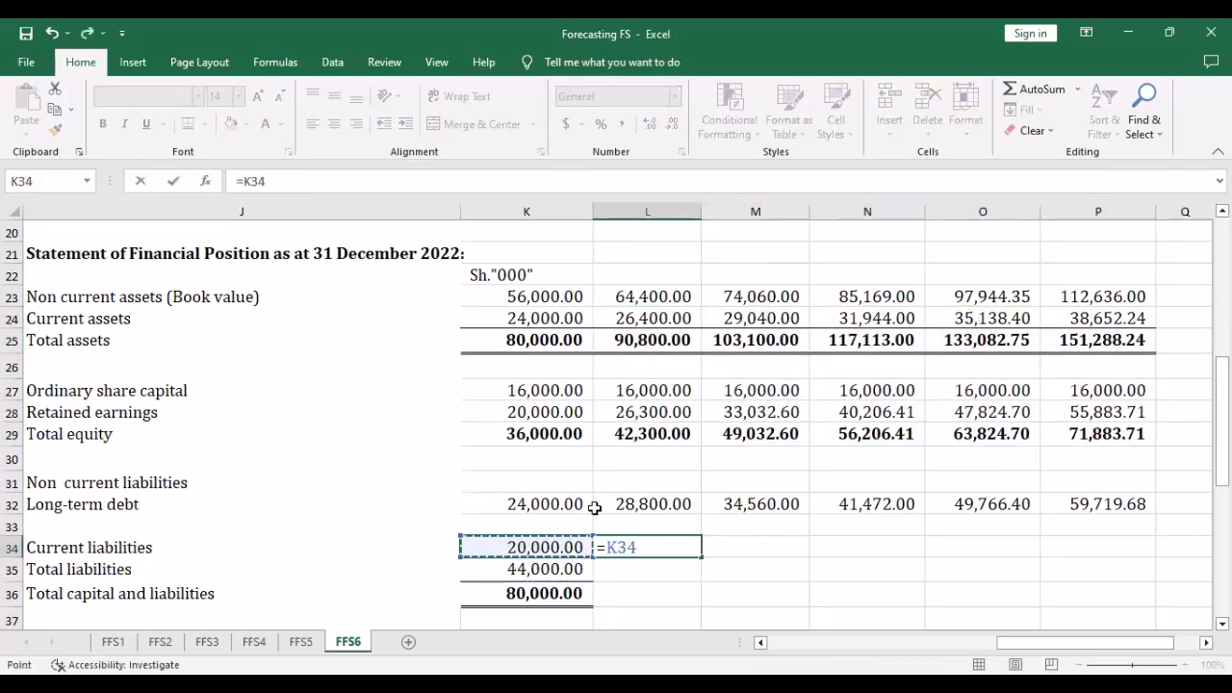
{"action": "type", "text": "*1.1"}
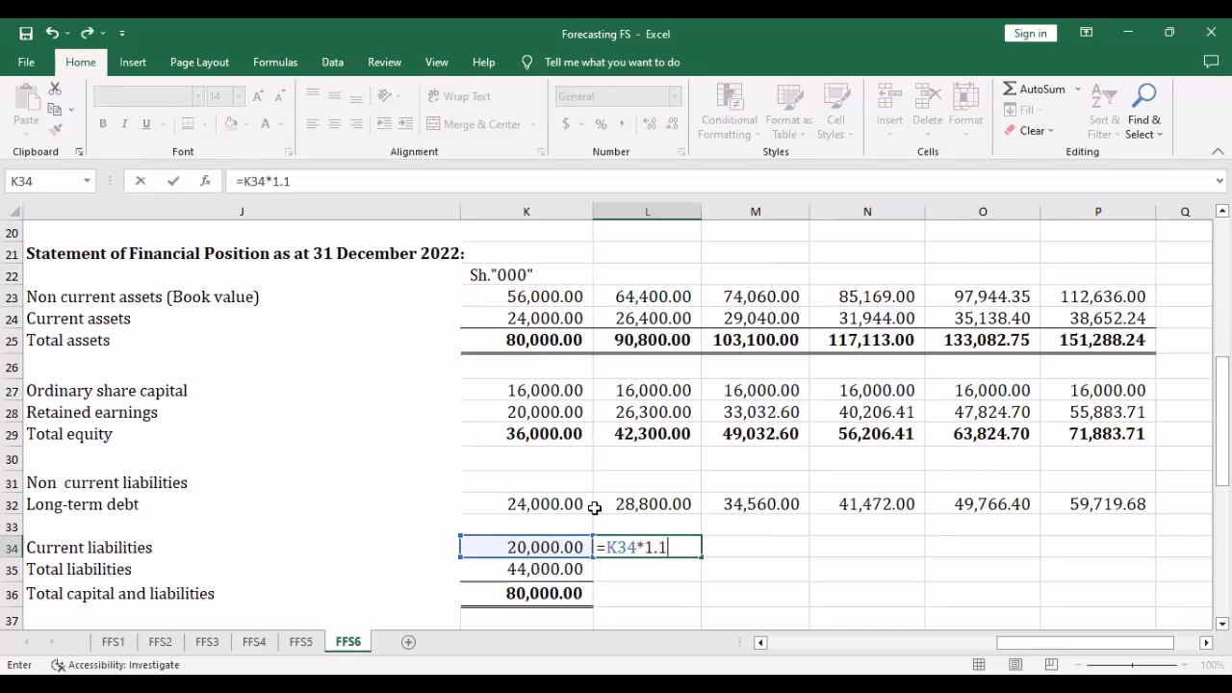
{"action": "key", "text": "Return"}
{"action": "left_click", "coordinate": [654, 551]}
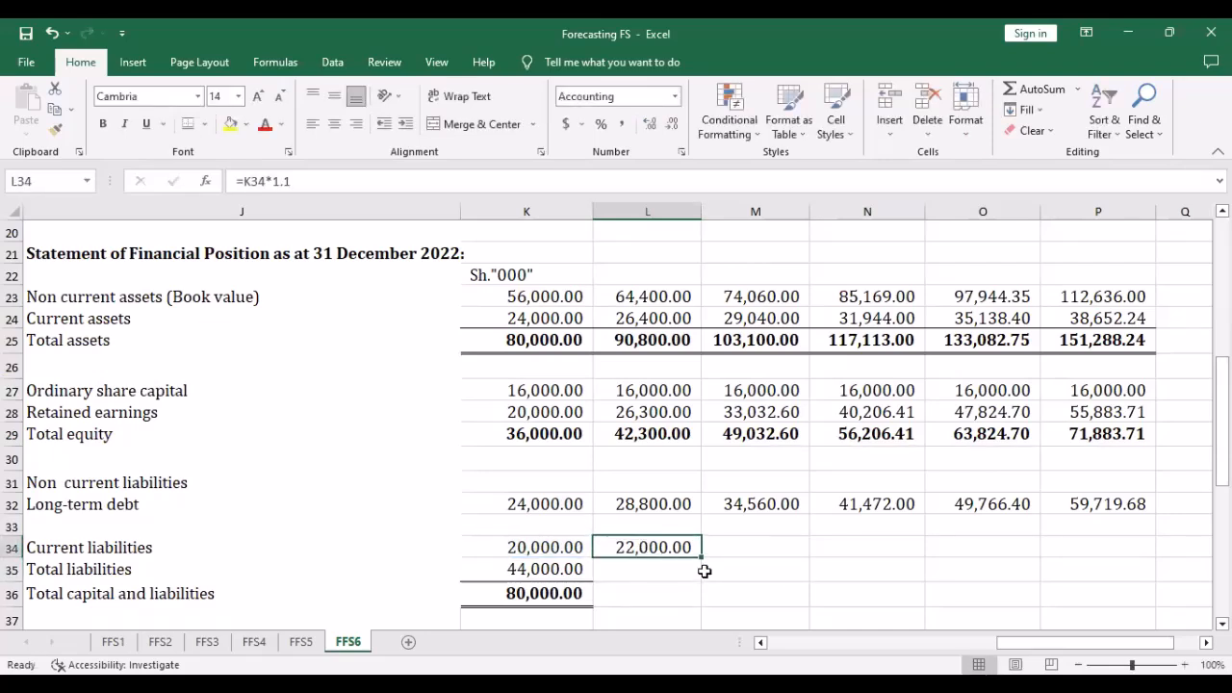
{"action": "left_click_drag", "start_coordinate": [702, 558], "coordinate": [1134, 569]}
Calculate 2023 total liabilities in L35 by adding long-term debt and current liabilities with =L32+L34
{"action": "left_click", "coordinate": [636, 575]}
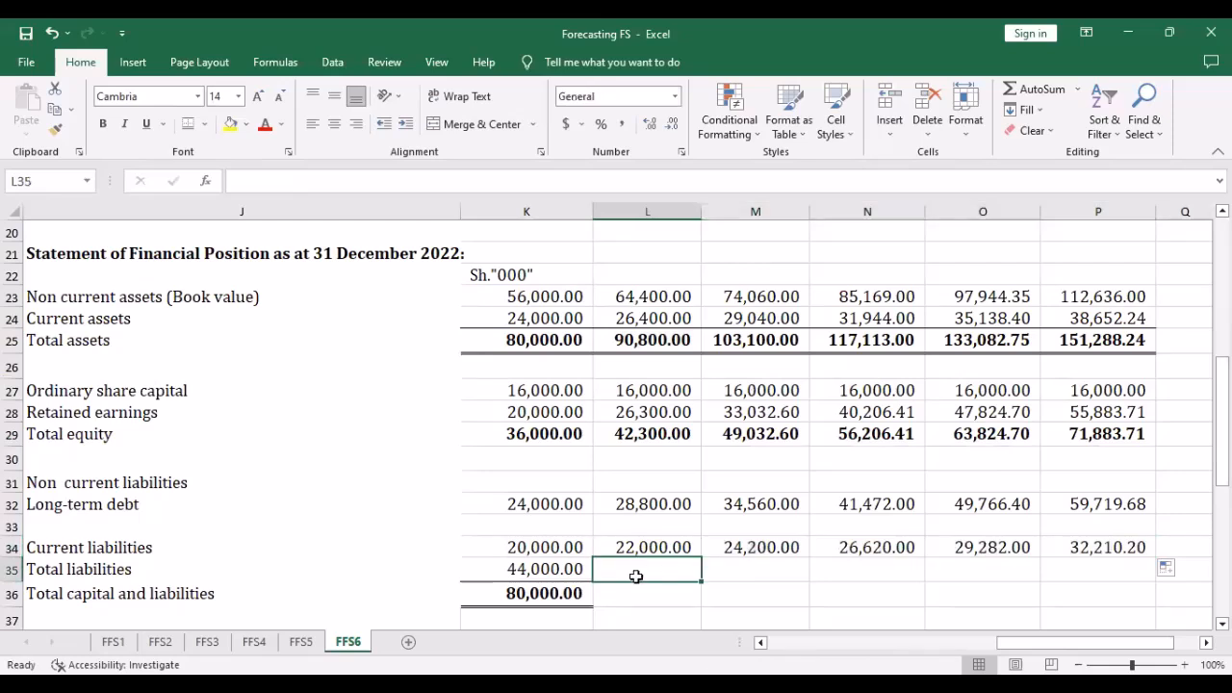
{"action": "type", "text": "="}
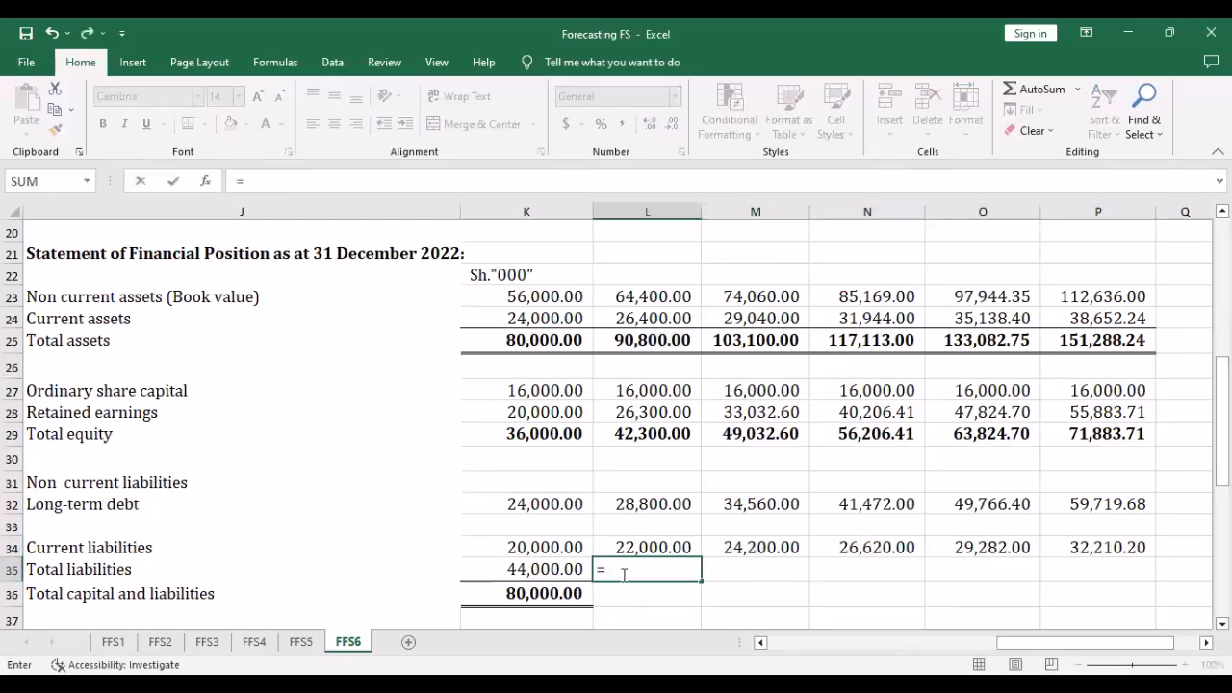
{"action": "left_click", "coordinate": [664, 508]}
{"action": "type", "text": "+"}
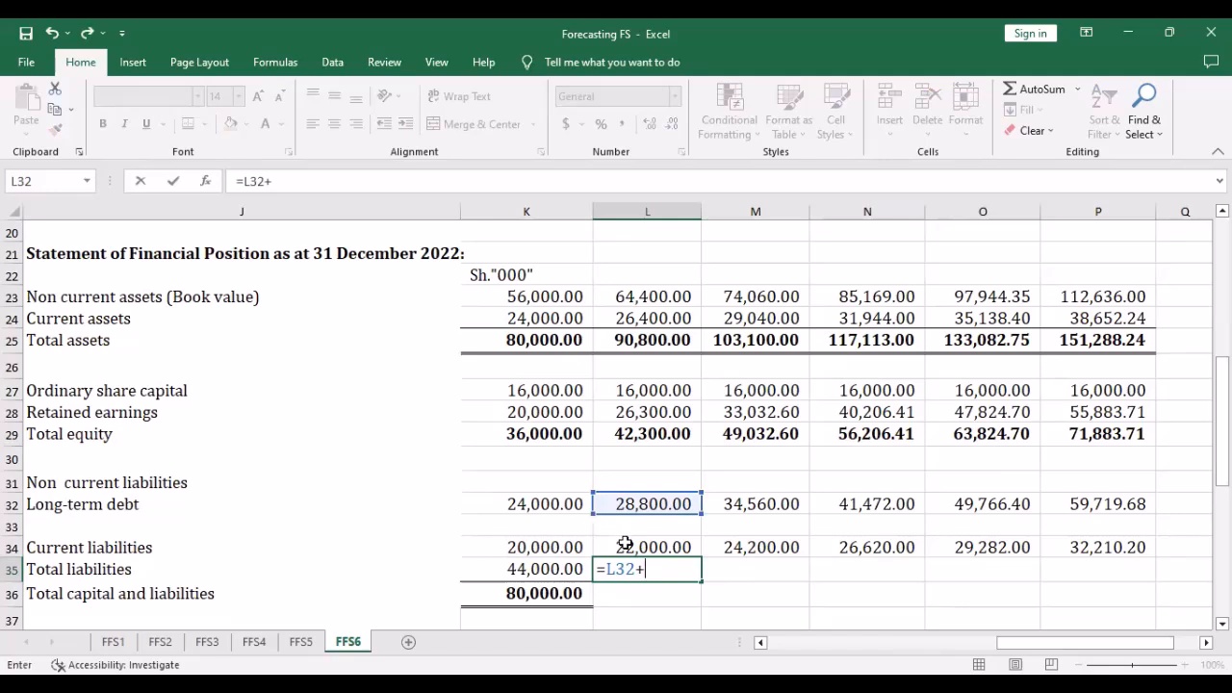
{"action": "left_click", "coordinate": [651, 547]}
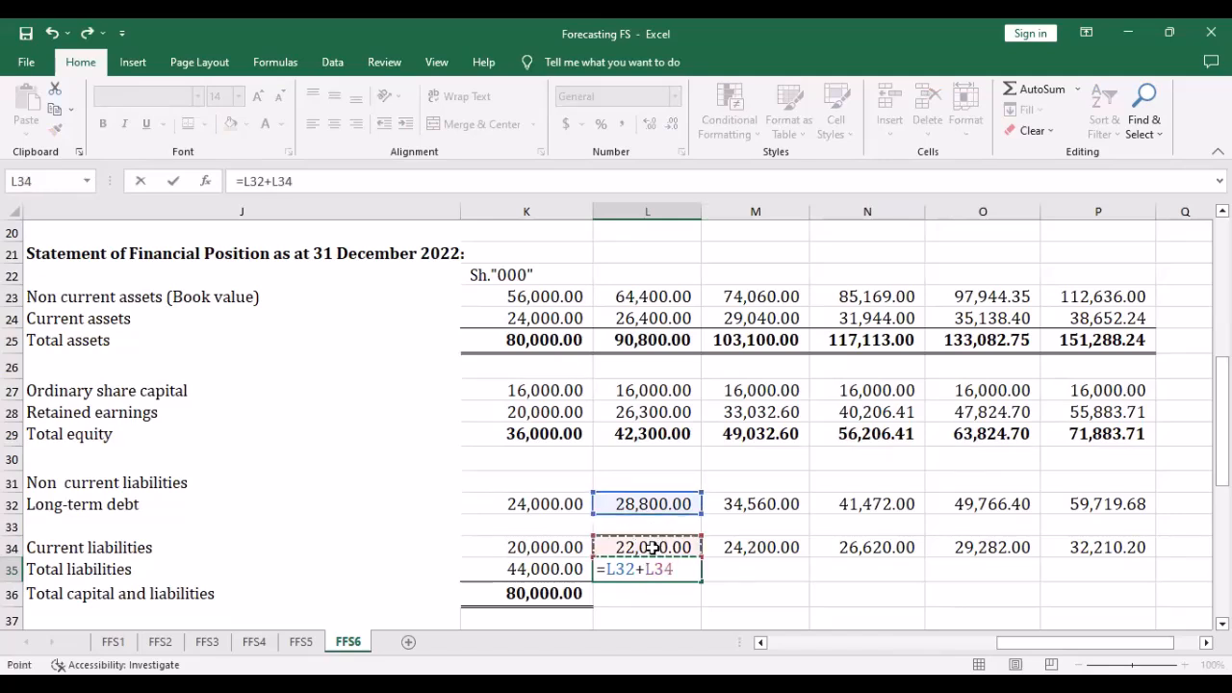
{"action": "key", "text": "Return"}
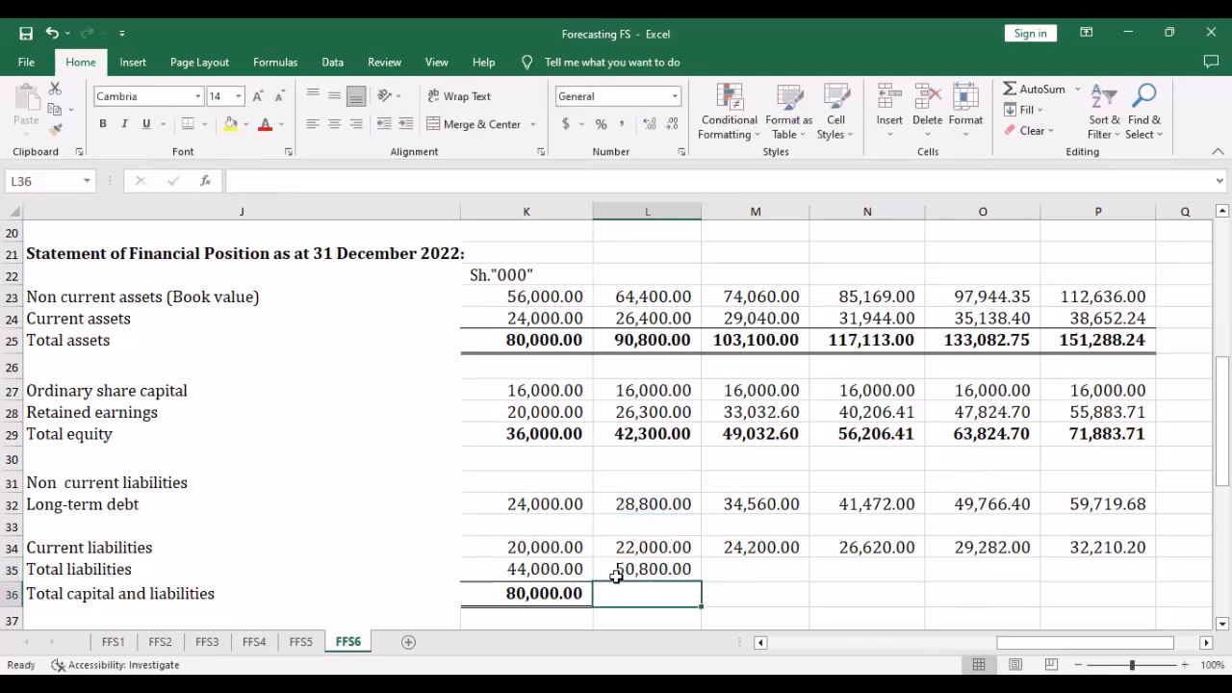
{"action": "left_click", "coordinate": [676, 576]}
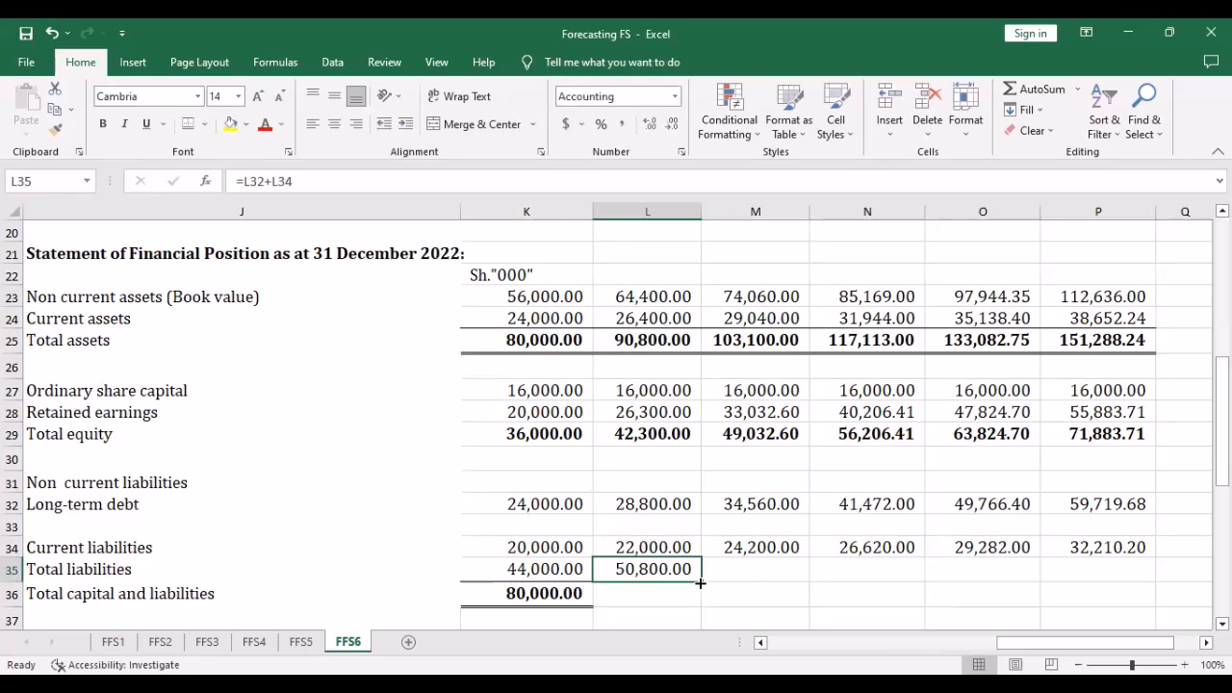
Fill total liabilities across to P35, and calculate total capital and liabilities in L36:P36 with =L29+L35
{"action": "left_click_drag", "start_coordinate": [701, 583], "coordinate": [1131, 586]}
{"action": "left_click", "coordinate": [643, 594]}
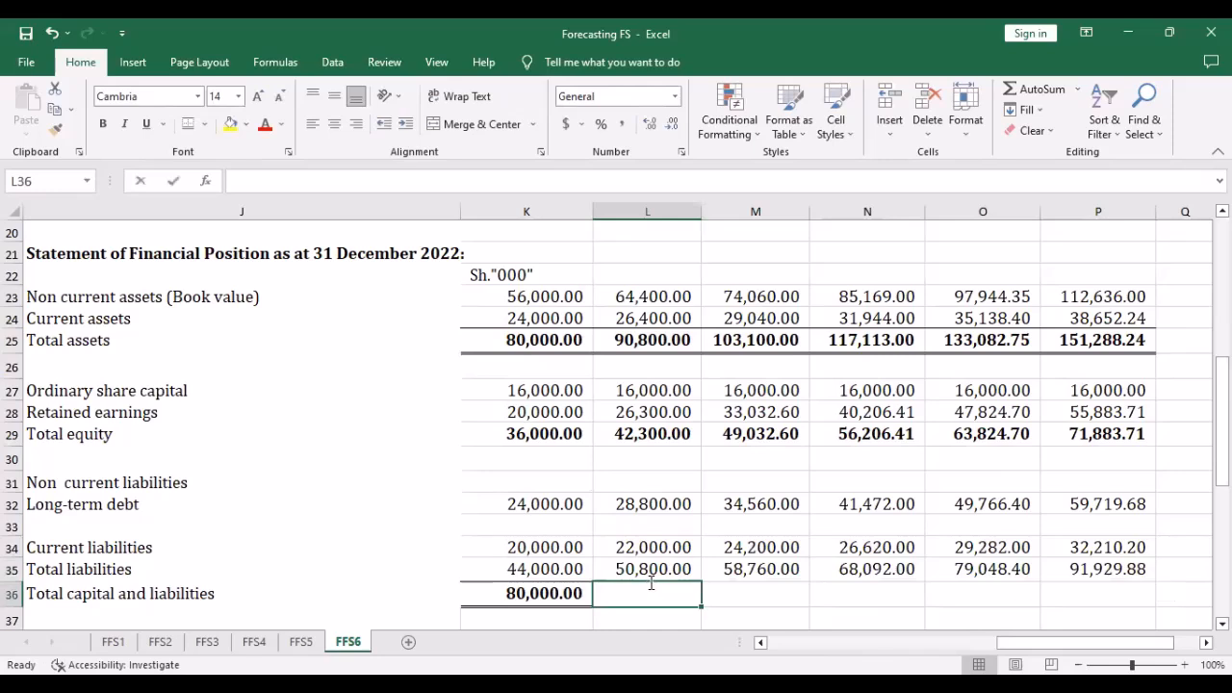
{"action": "type", "text": "="}
{"action": "left_click", "coordinate": [659, 438]}
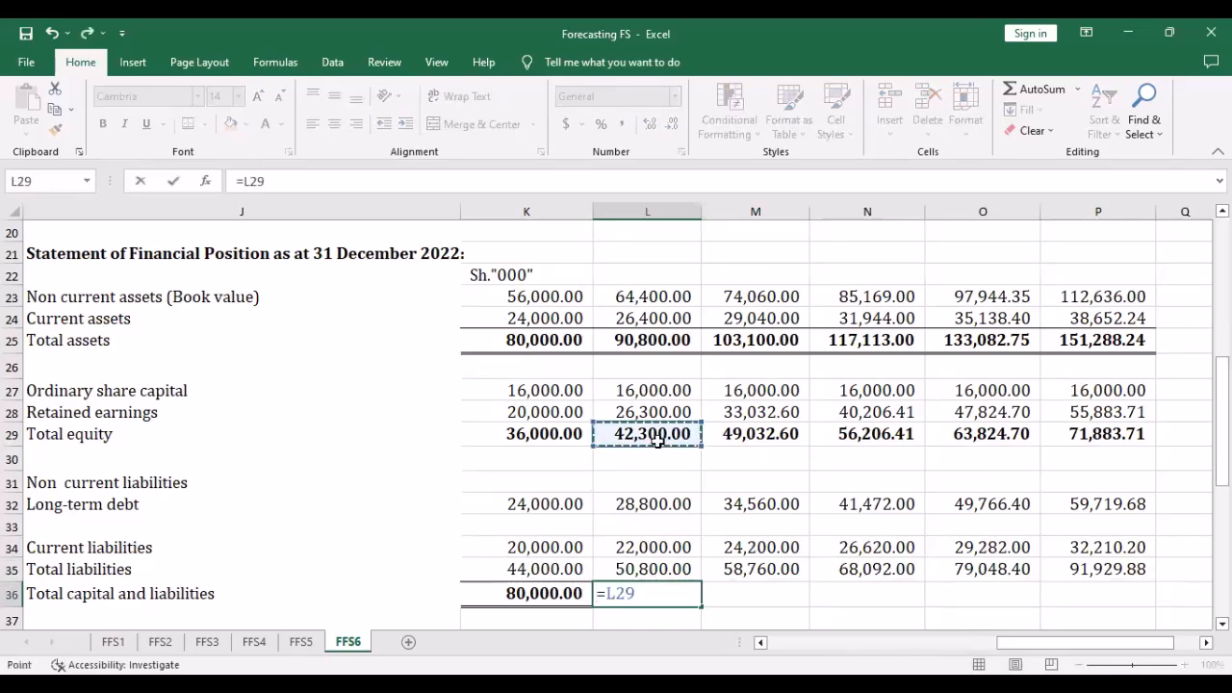
{"action": "type", "text": "+"}
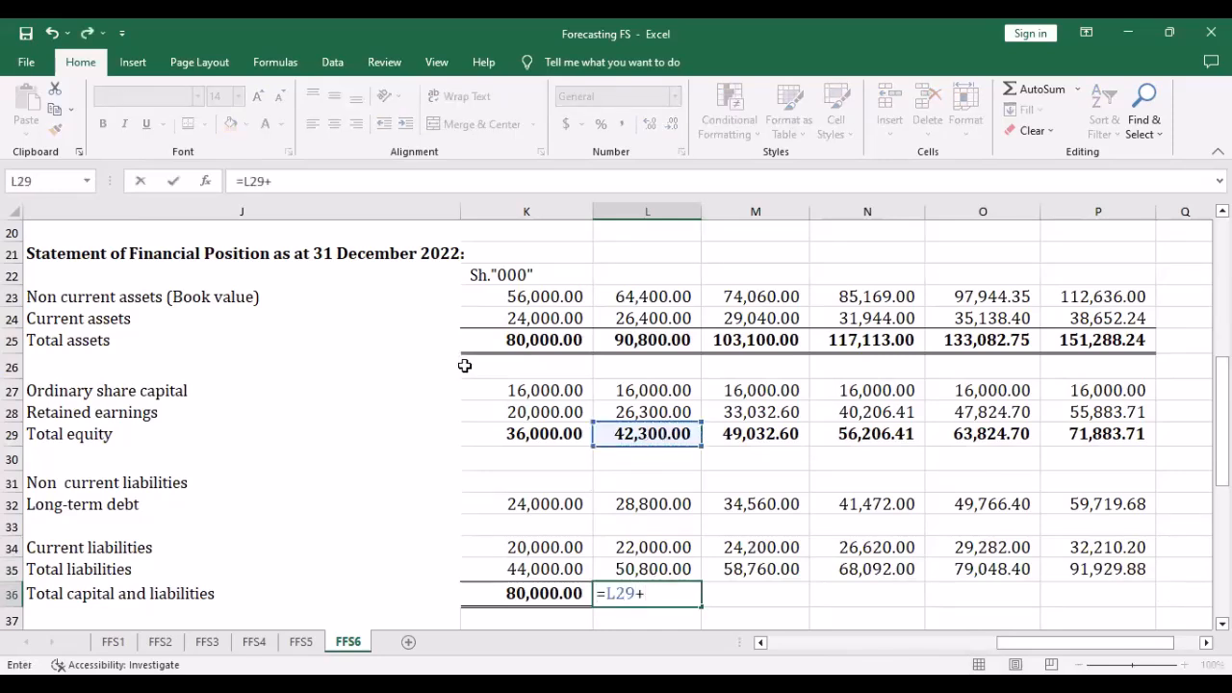
{"action": "left_click", "coordinate": [624, 572]}
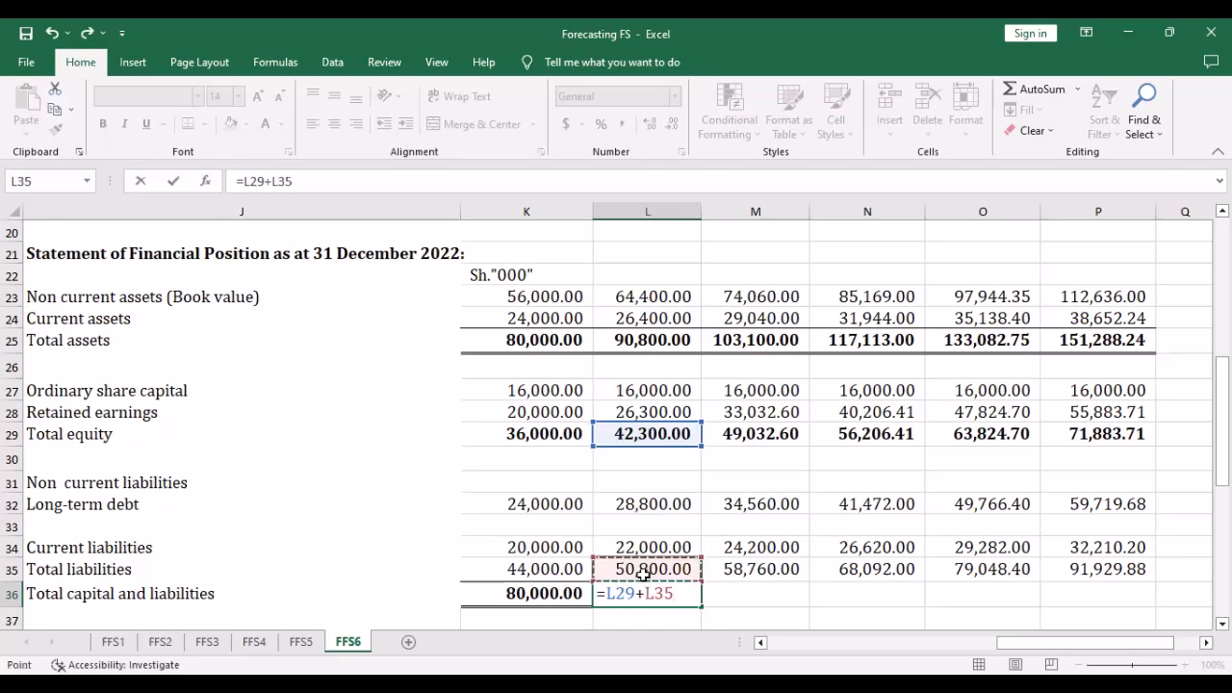
{"action": "key", "text": "ctrl+Return"}
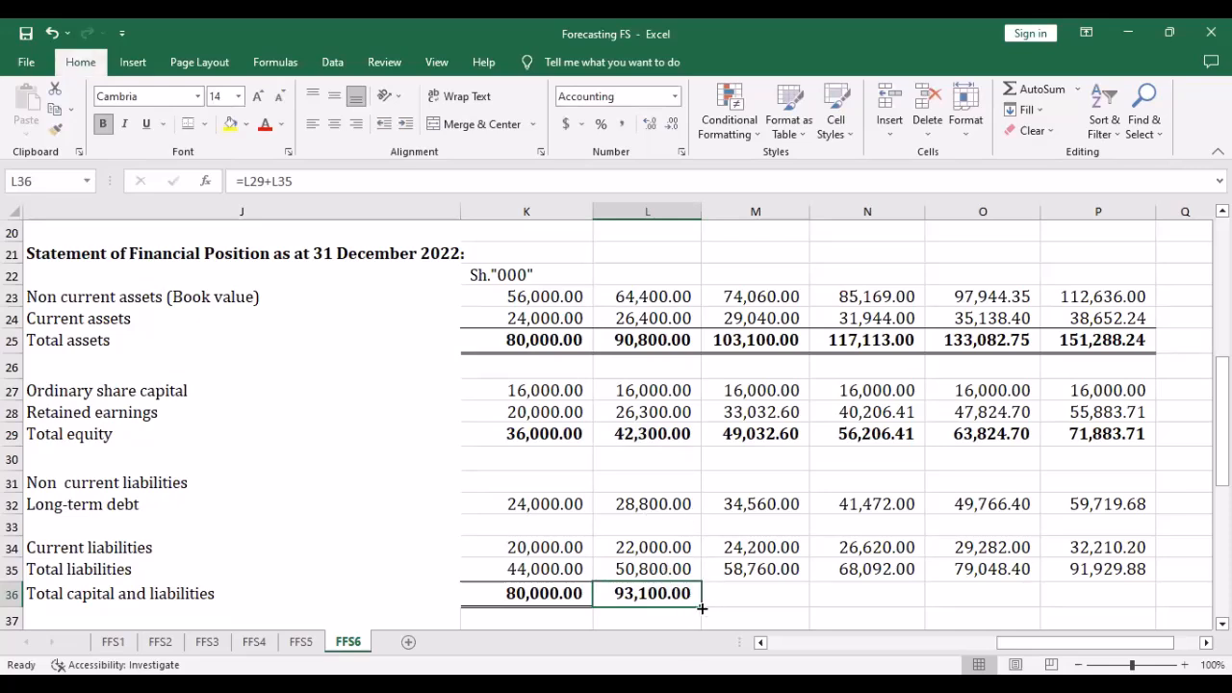
{"action": "left_click_drag", "start_coordinate": [701, 608], "coordinate": [1123, 606]}
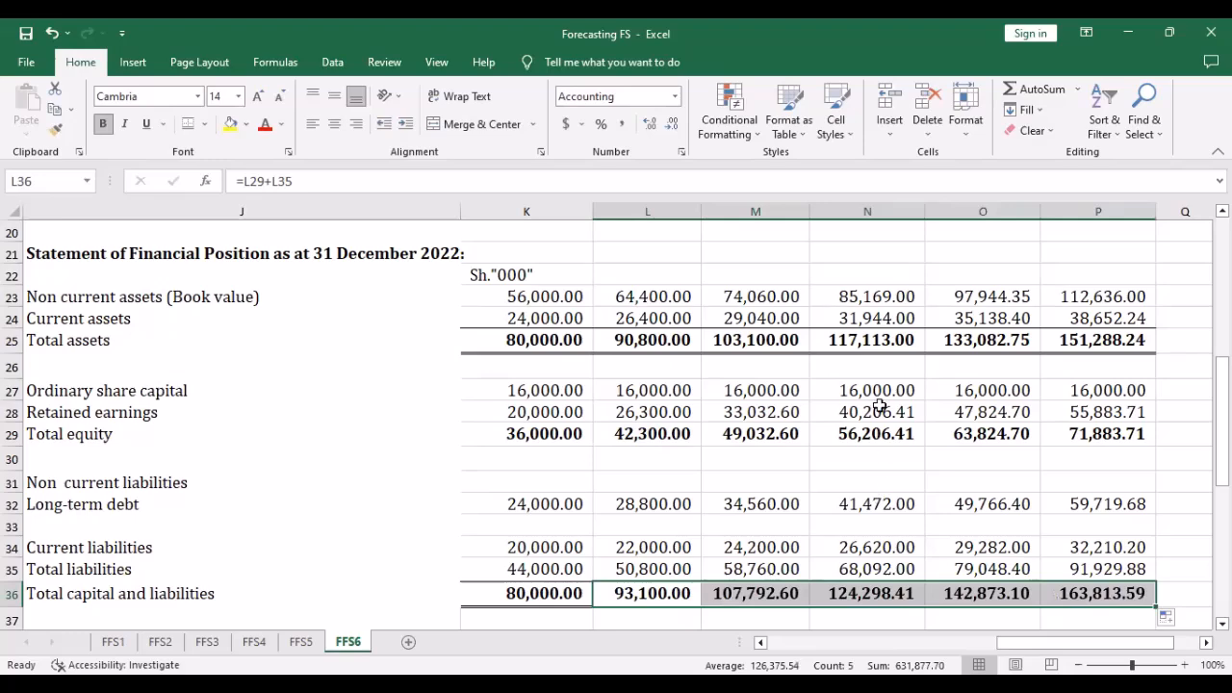
Calculate the 2023 balancing difference in L38 with =L36-L25 and fill the formula across to P38
{"action": "scroll", "coordinate": [735, 506], "scroll_direction": "down", "scroll_amount": 2}
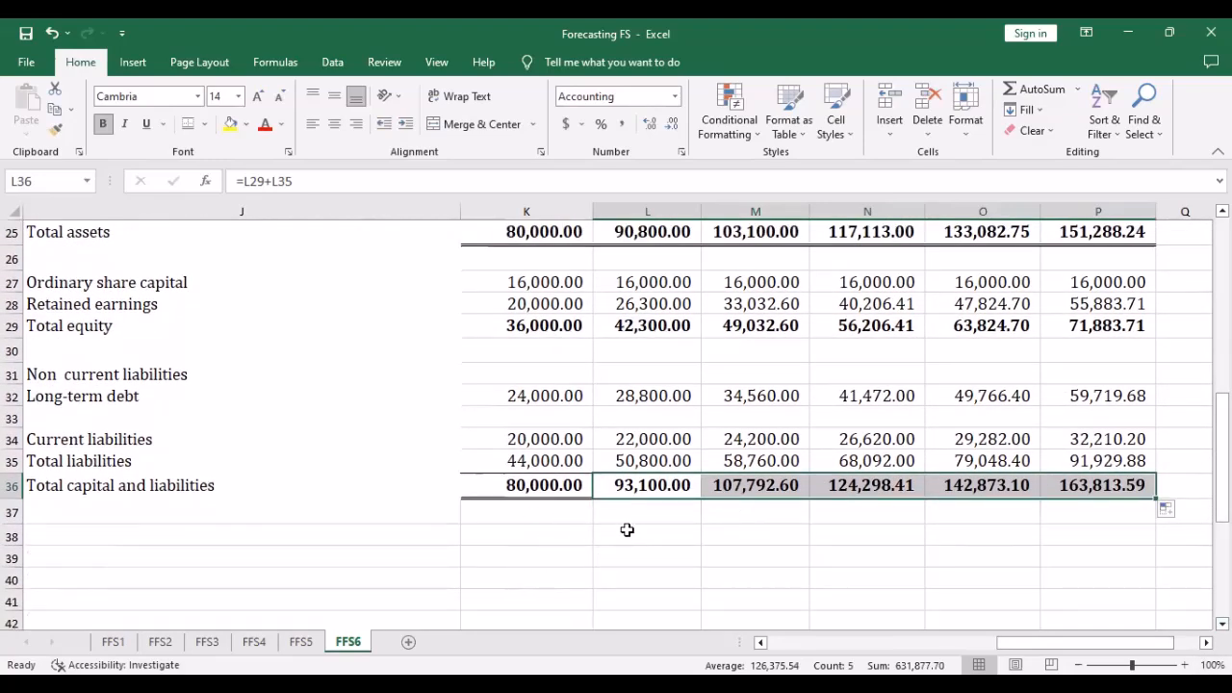
{"action": "left_click", "coordinate": [639, 534]}
{"action": "type", "text": "="}
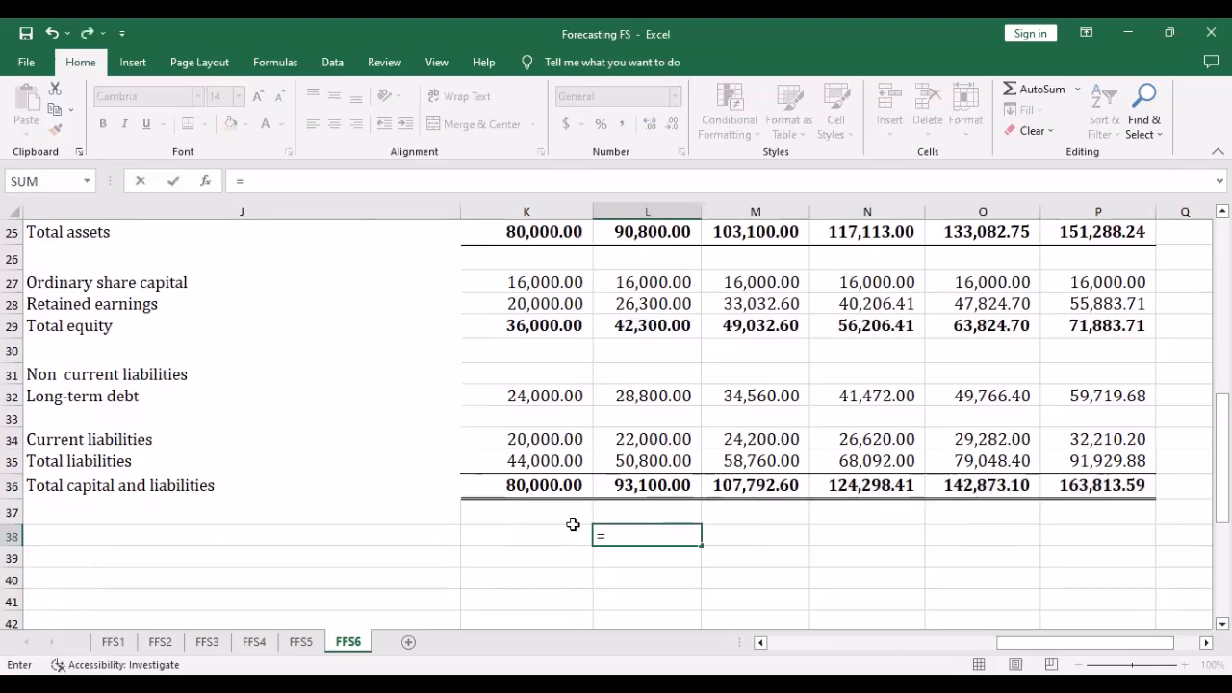
{"action": "left_click", "coordinate": [643, 487]}
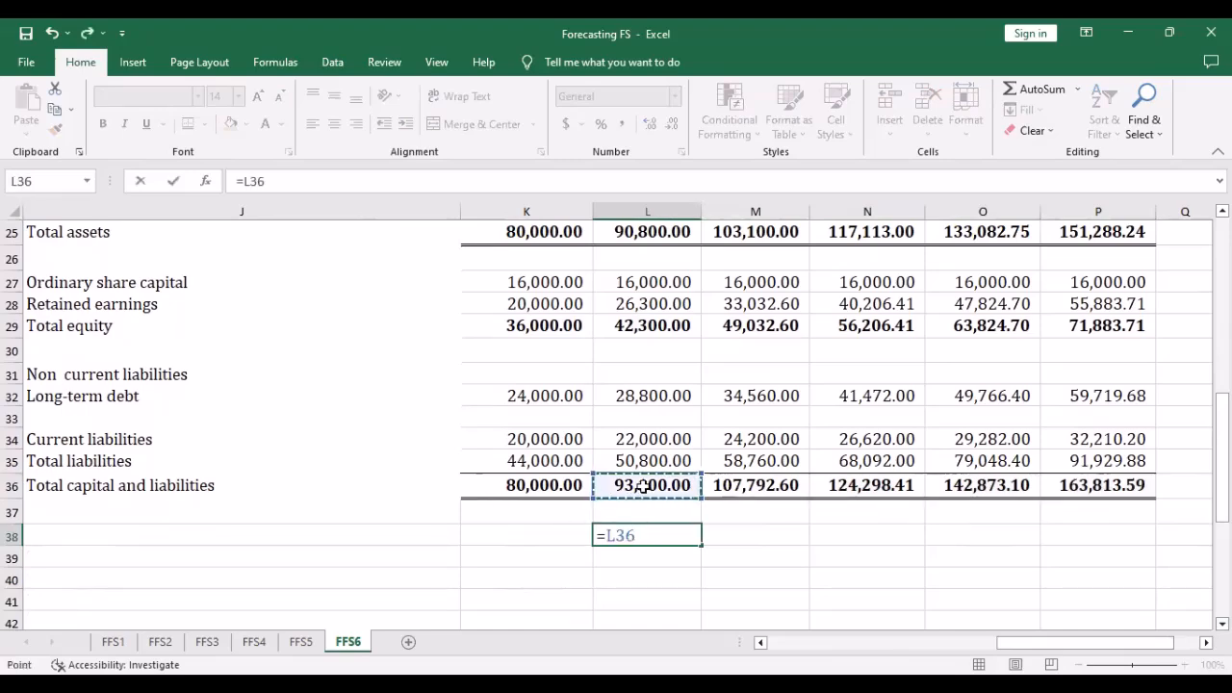
{"action": "type", "text": "-"}
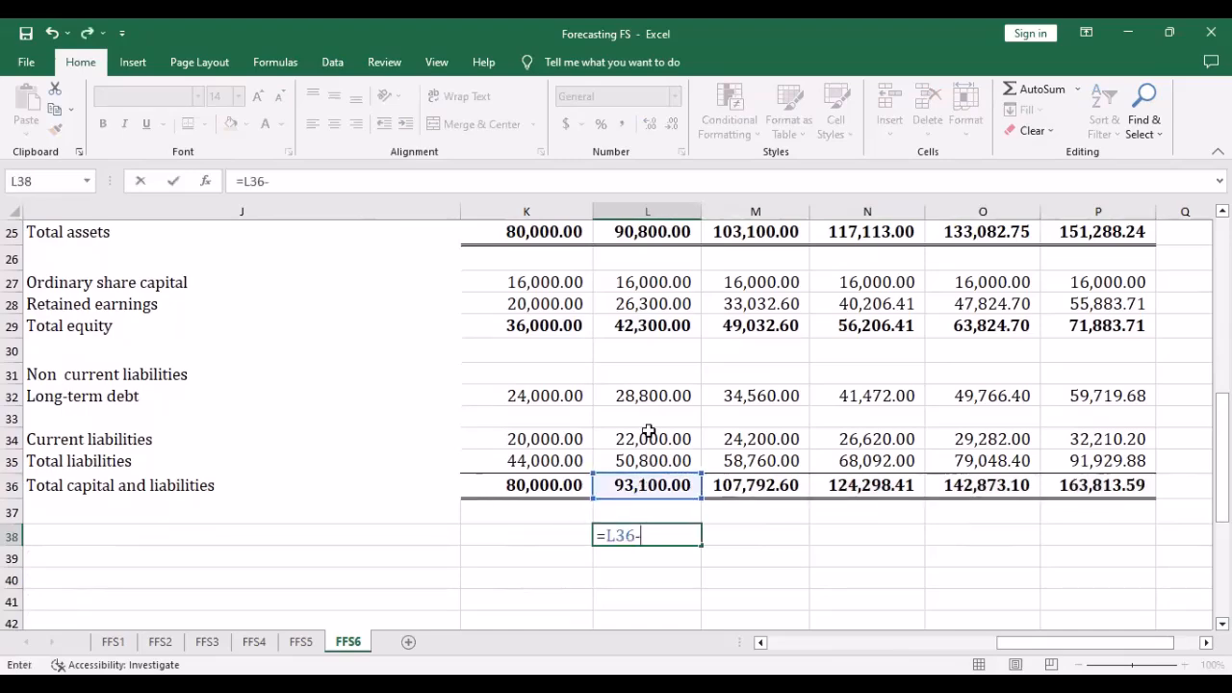
{"action": "scroll", "coordinate": [649, 433], "scroll_direction": "up", "scroll_amount": 2}
{"action": "scroll", "coordinate": [646, 435], "scroll_direction": "up", "scroll_amount": 1}
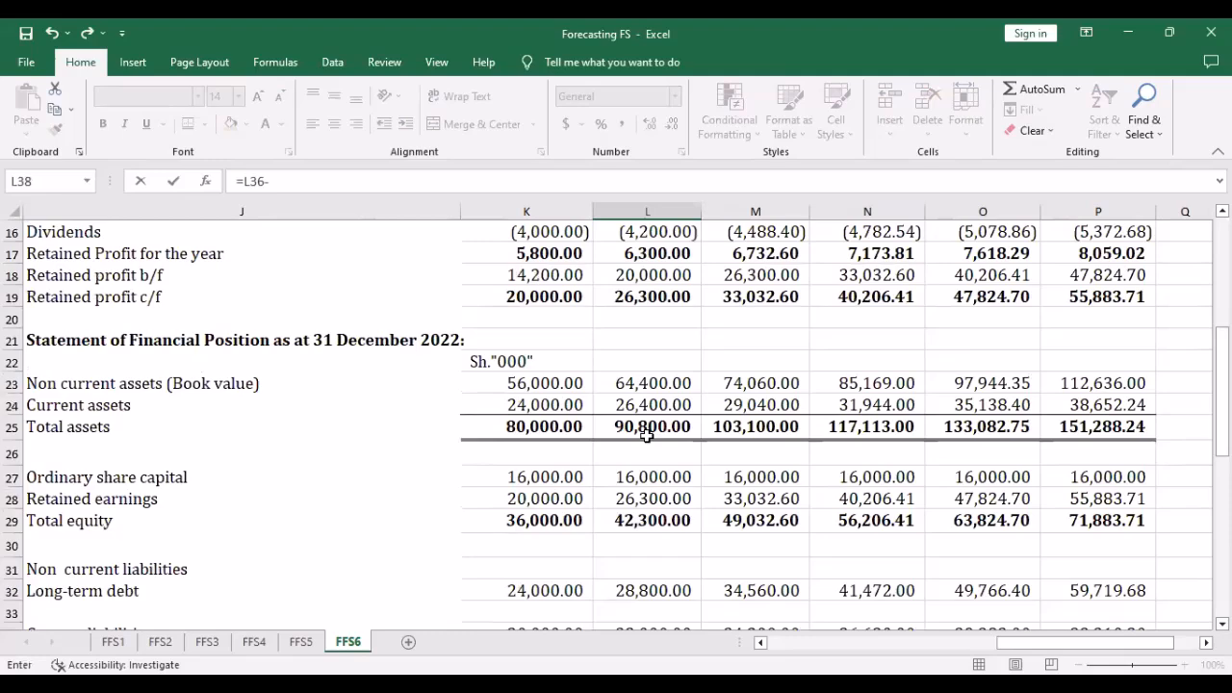
{"action": "left_click", "coordinate": [647, 436]}
{"action": "key", "text": "Return"}
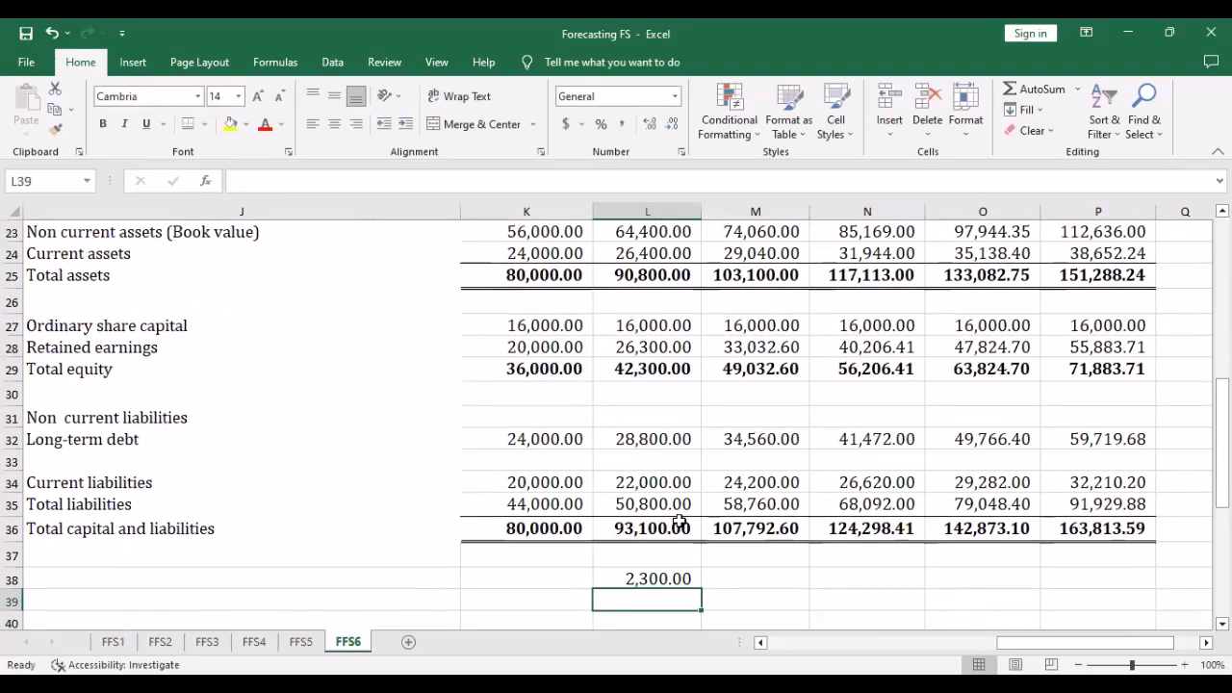
{"action": "left_click", "coordinate": [638, 577]}
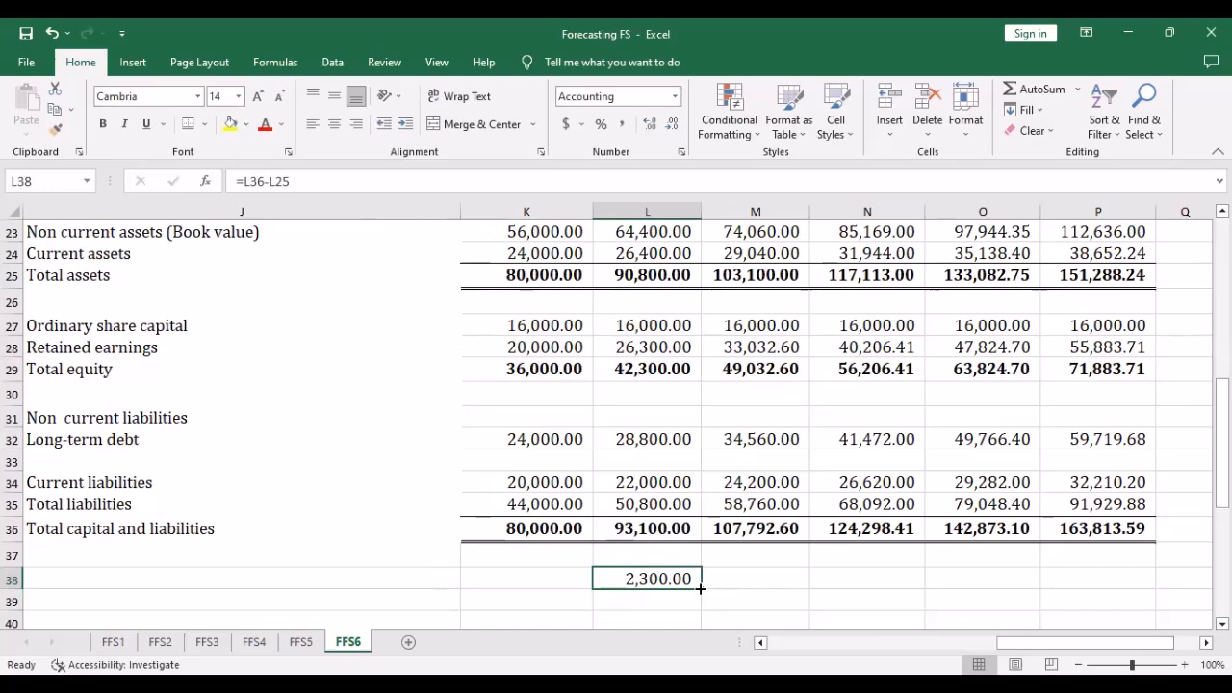
{"action": "left_click_drag", "start_coordinate": [700, 588], "coordinate": [1136, 582]}
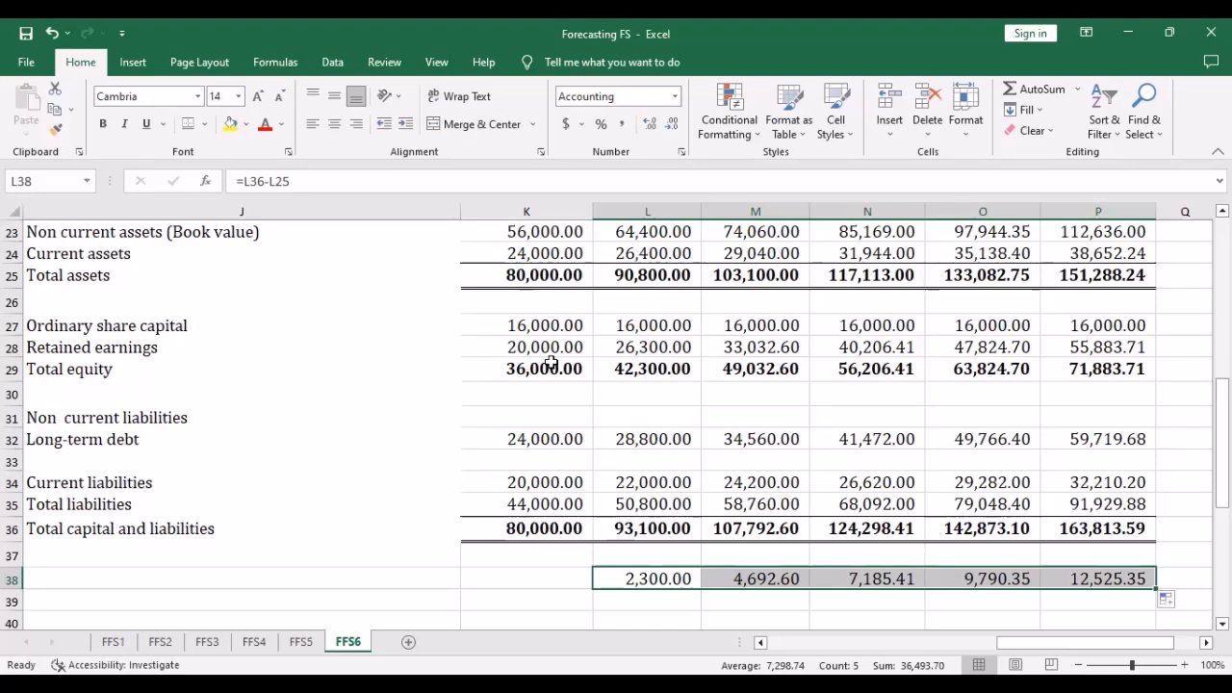
Review N Limited's growth assumptions for how to treat the balancing figure, and return to the forecast statement of financial position
{"action": "scroll", "coordinate": [678, 354], "scroll_direction": "up", "scroll_amount": 4}
{"action": "scroll", "coordinate": [678, 354], "scroll_direction": "up", "scroll_amount": 4}
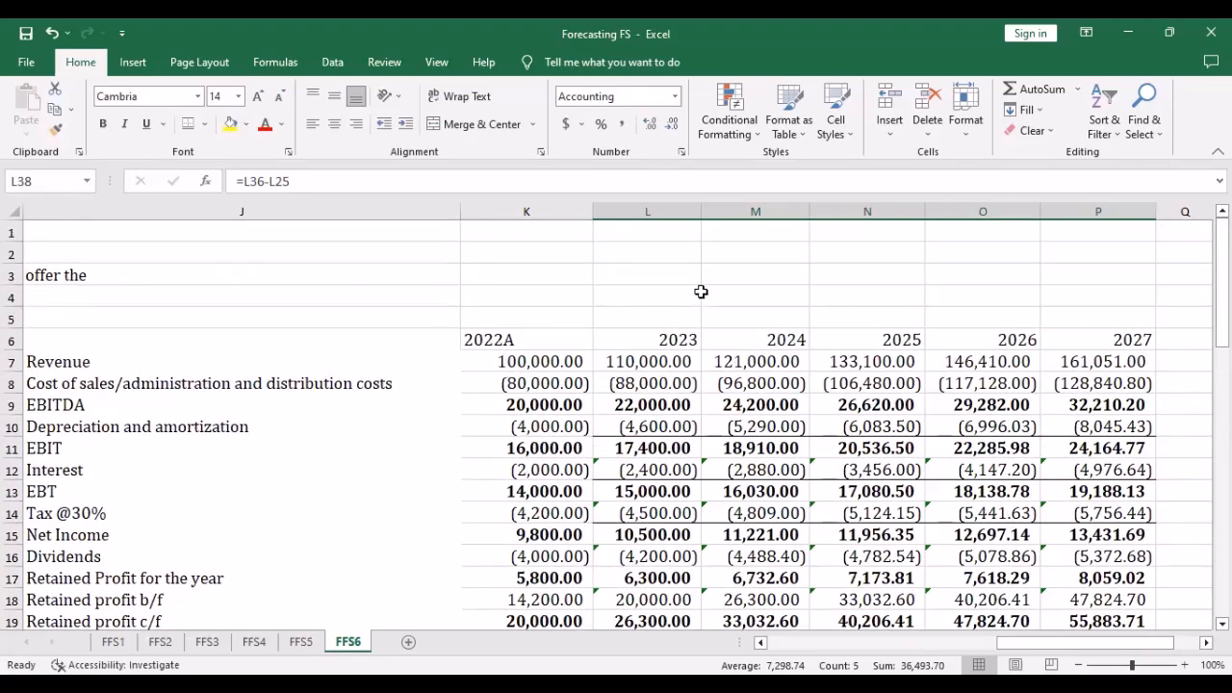
{"action": "left_click", "coordinate": [761, 643]}
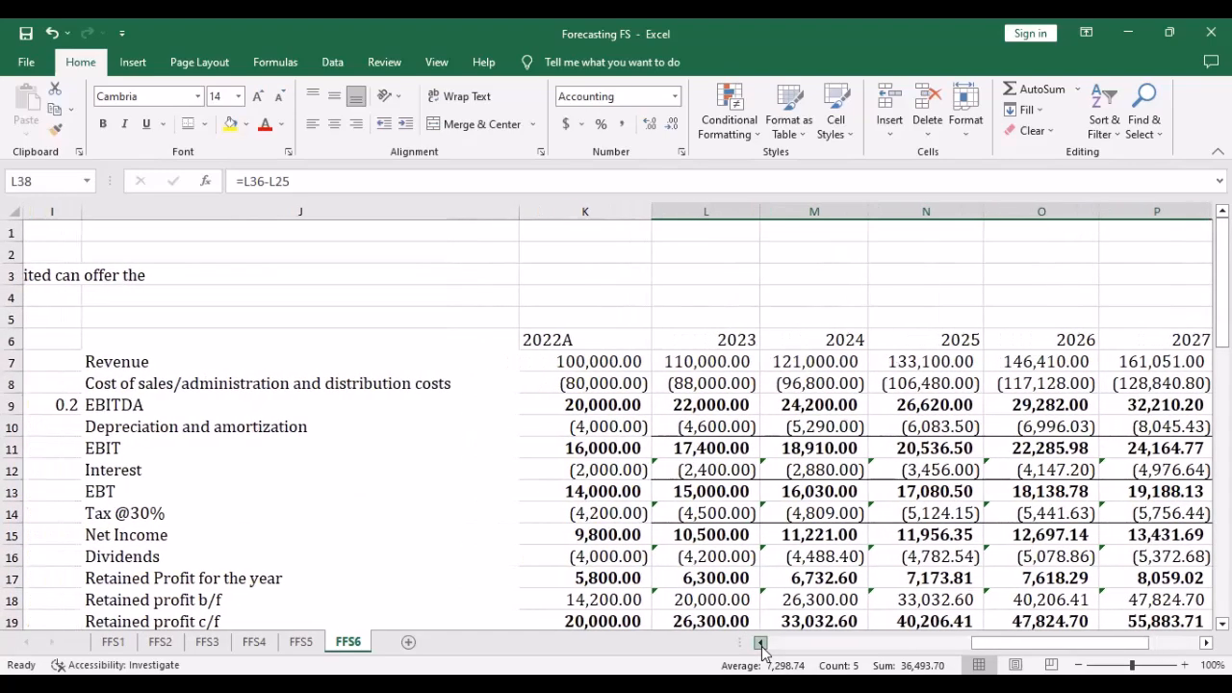
{"action": "left_click", "coordinate": [761, 643]}
{"action": "left_click", "coordinate": [761, 644]}
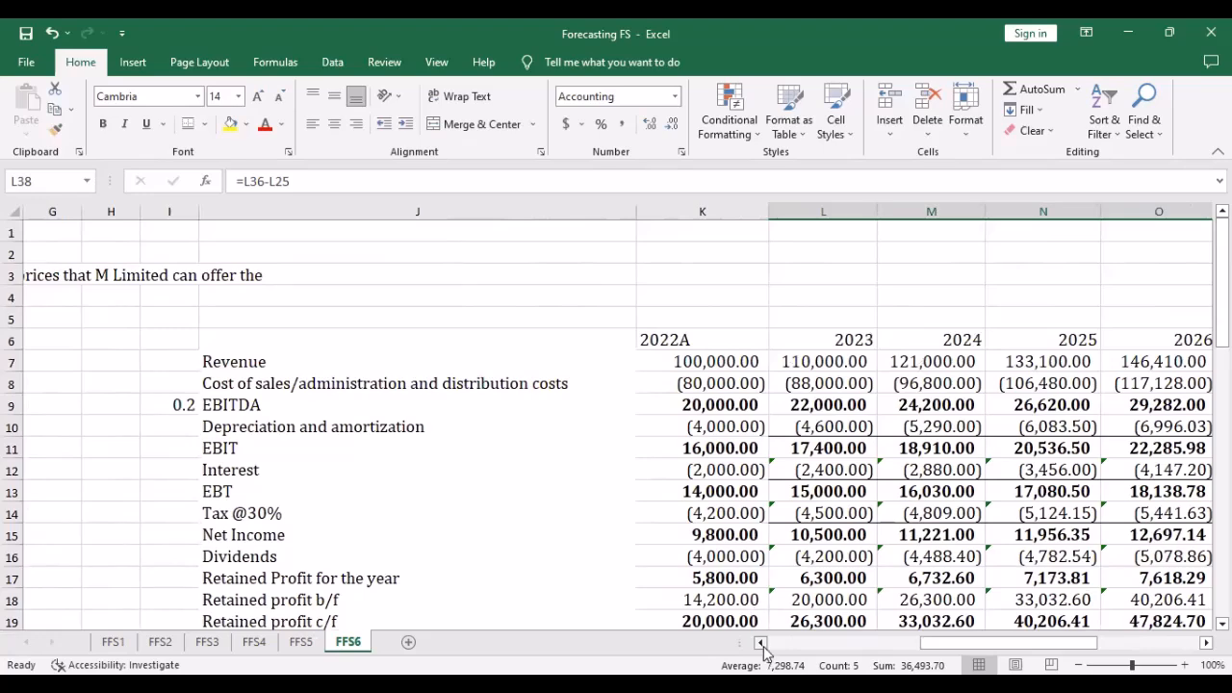
{"action": "left_click", "coordinate": [760, 643]}
{"action": "left_click", "coordinate": [761, 643]}
{"action": "left_click", "coordinate": [761, 643]}
{"action": "scroll", "coordinate": [424, 542], "scroll_direction": "down", "scroll_amount": 19}
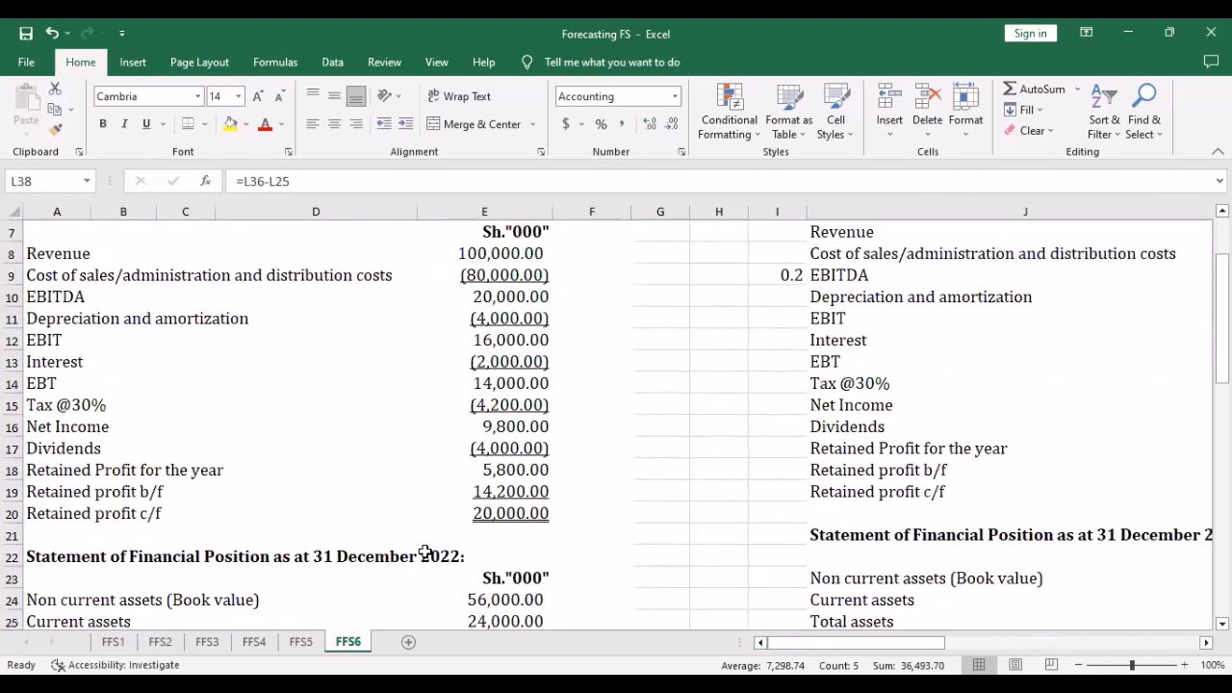
{"action": "scroll", "coordinate": [308, 403], "scroll_direction": "up", "scroll_amount": 3}
{"action": "scroll", "coordinate": [308, 404], "scroll_direction": "up", "scroll_amount": 3}
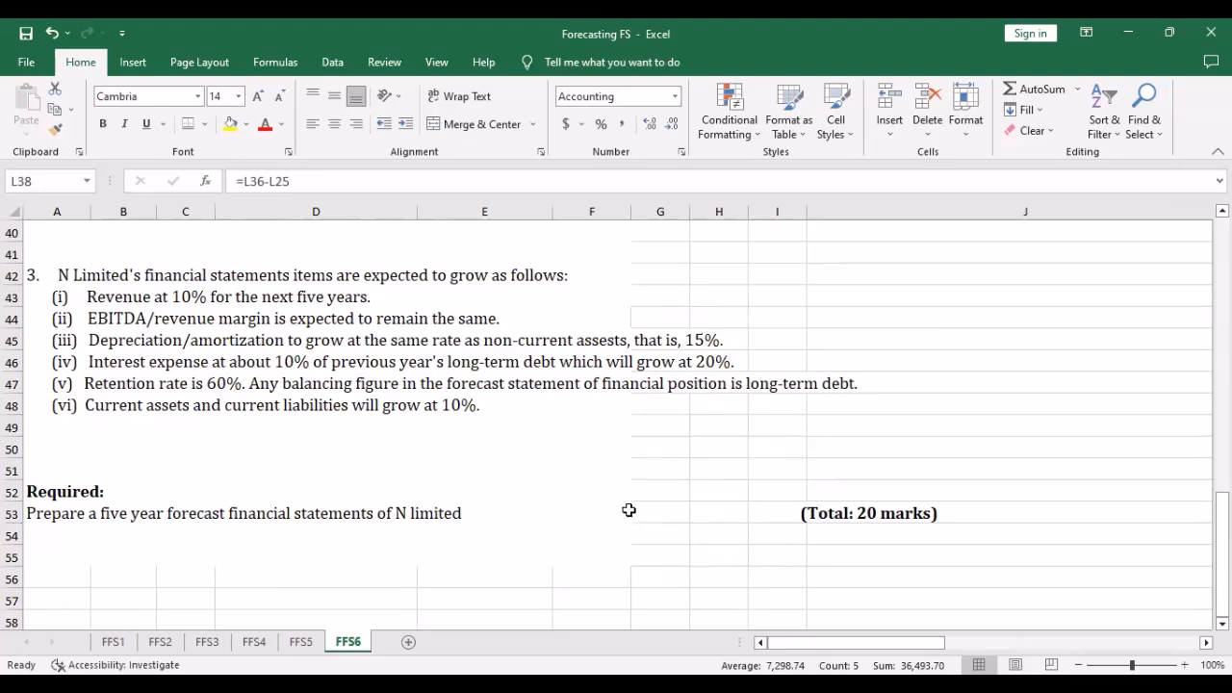
{"action": "scroll", "coordinate": [905, 505], "scroll_direction": "down", "scroll_amount": 4}
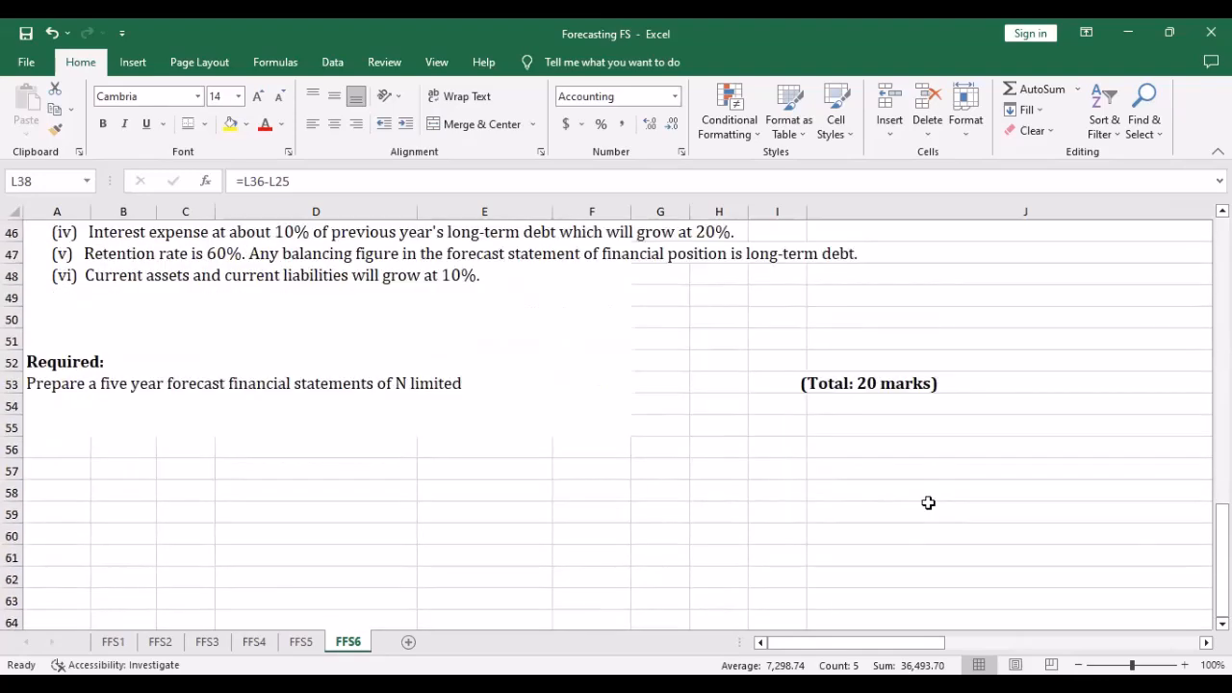
{"action": "scroll", "coordinate": [785, 429], "scroll_direction": "up", "scroll_amount": 5}
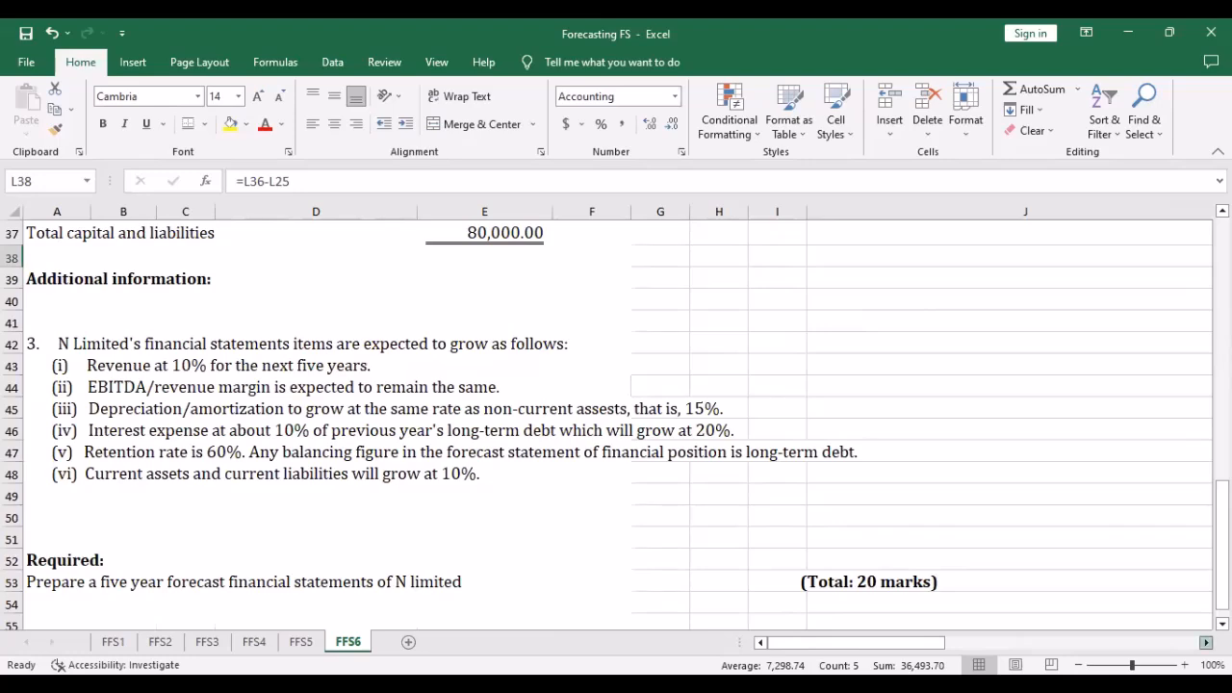
{"action": "scroll", "coordinate": [722, 279], "scroll_direction": "right", "scroll_amount": 6}
{"action": "scroll", "coordinate": [689, 422], "scroll_direction": "up", "scroll_amount": 5}
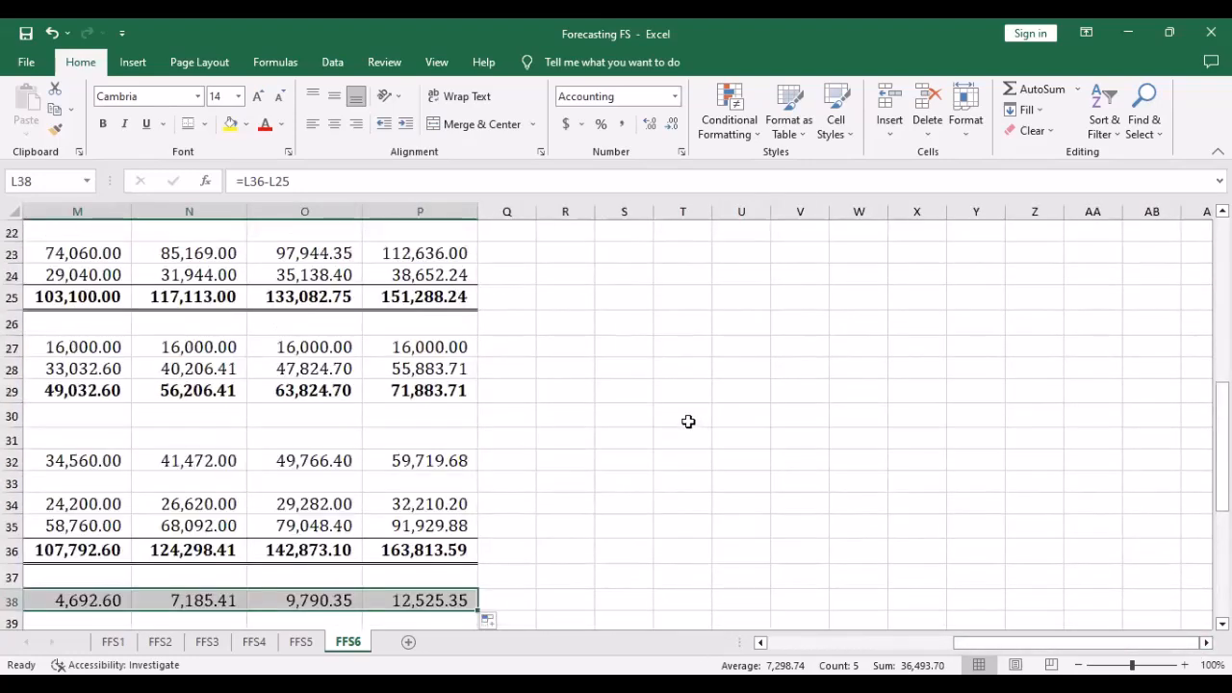
{"action": "left_click", "coordinate": [761, 642]}
{"action": "scroll", "coordinate": [743, 599], "scroll_direction": "up", "scroll_amount": 2}
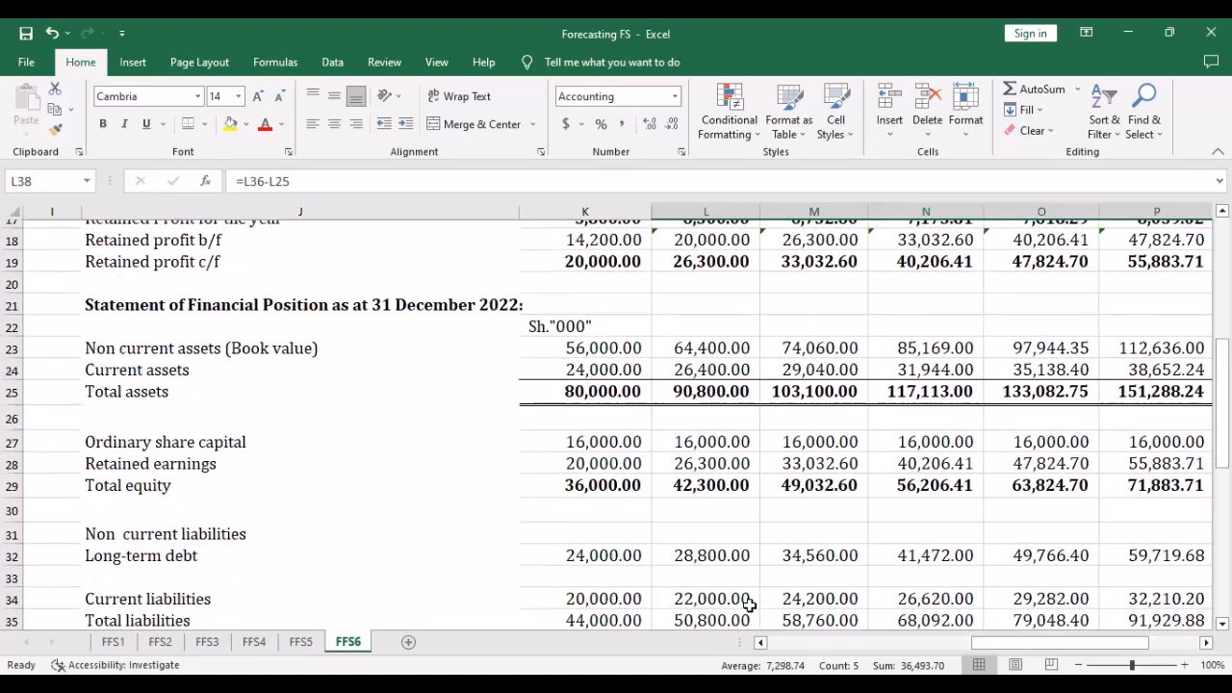
{"action": "scroll", "coordinate": [749, 604], "scroll_direction": "down", "scroll_amount": 3}
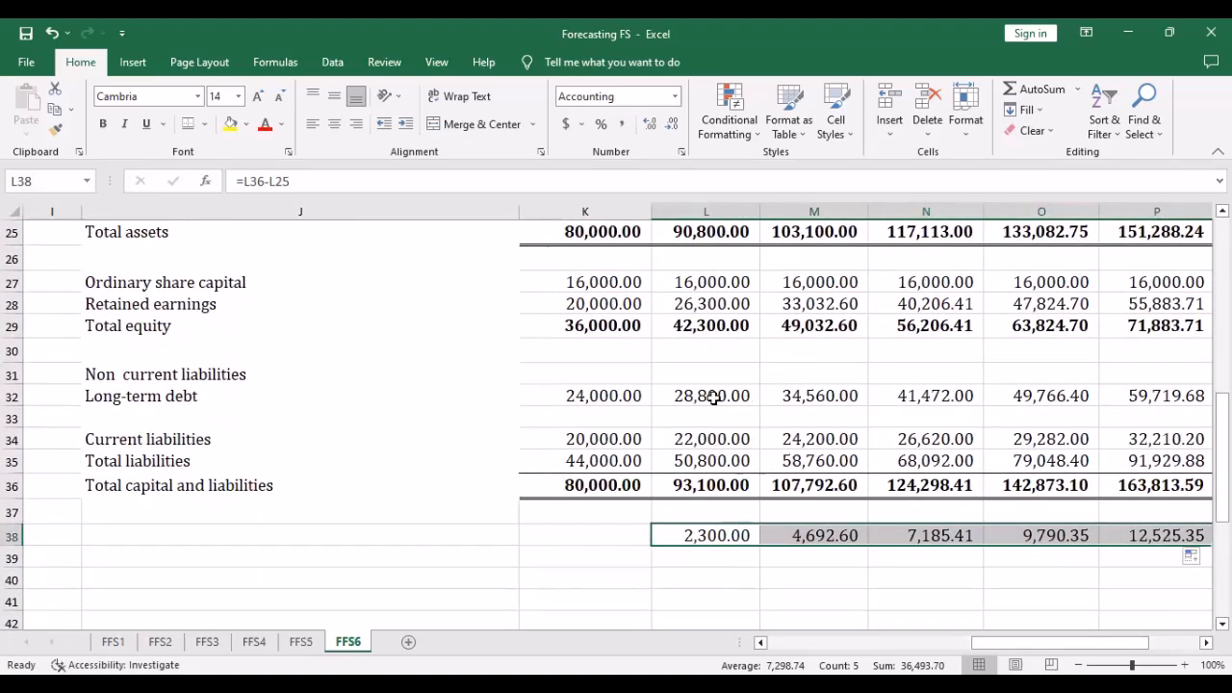
Try to deduct the balancing difference from 2023 long-term debt in L32 with =K32*1.2-L38, and undo the change
{"action": "left_click", "coordinate": [703, 395]}
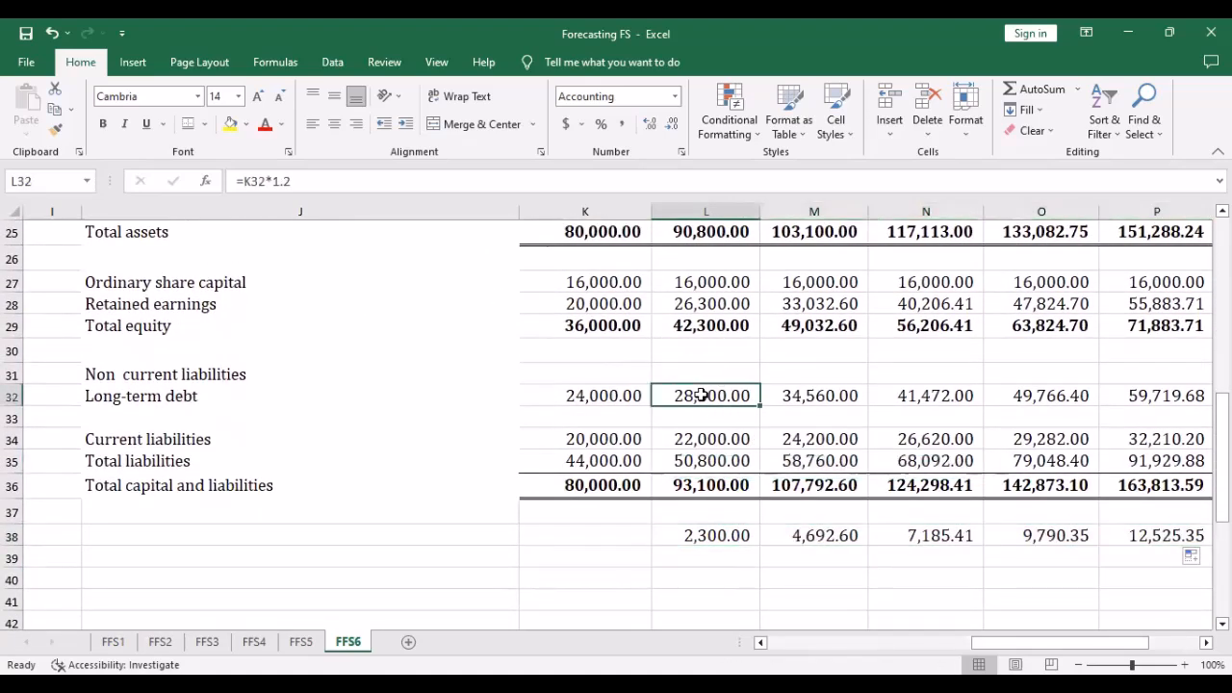
{"action": "left_click", "coordinate": [289, 181]}
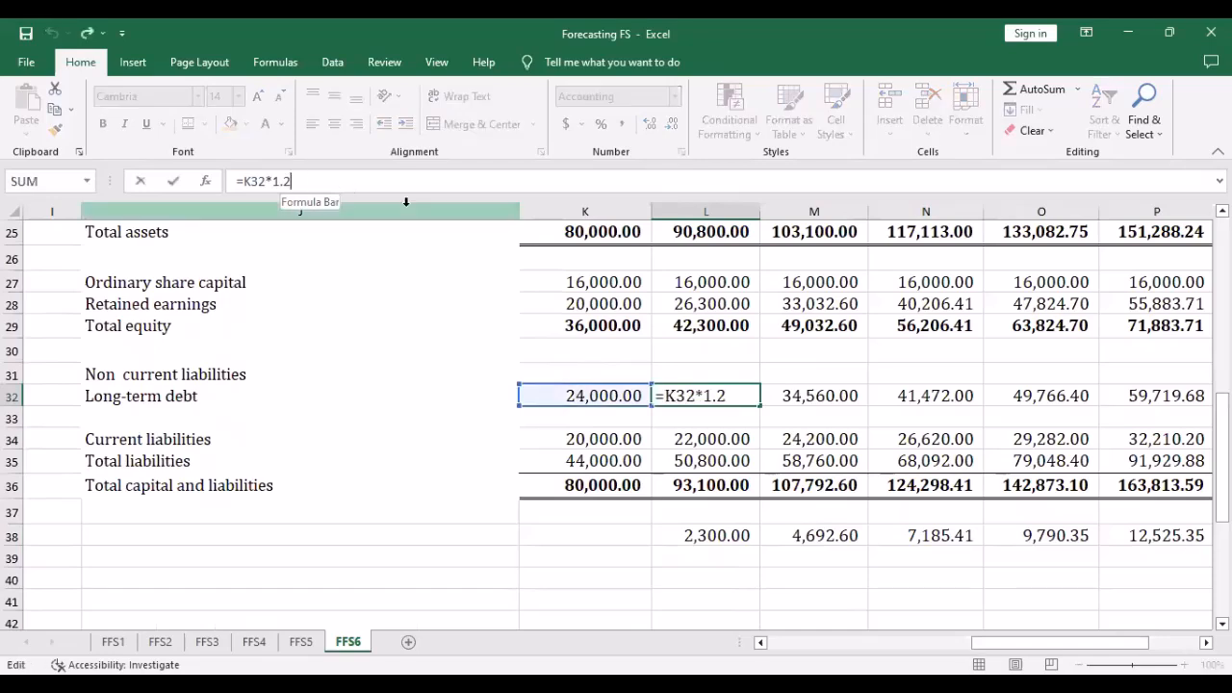
{"action": "type", "text": "-"}
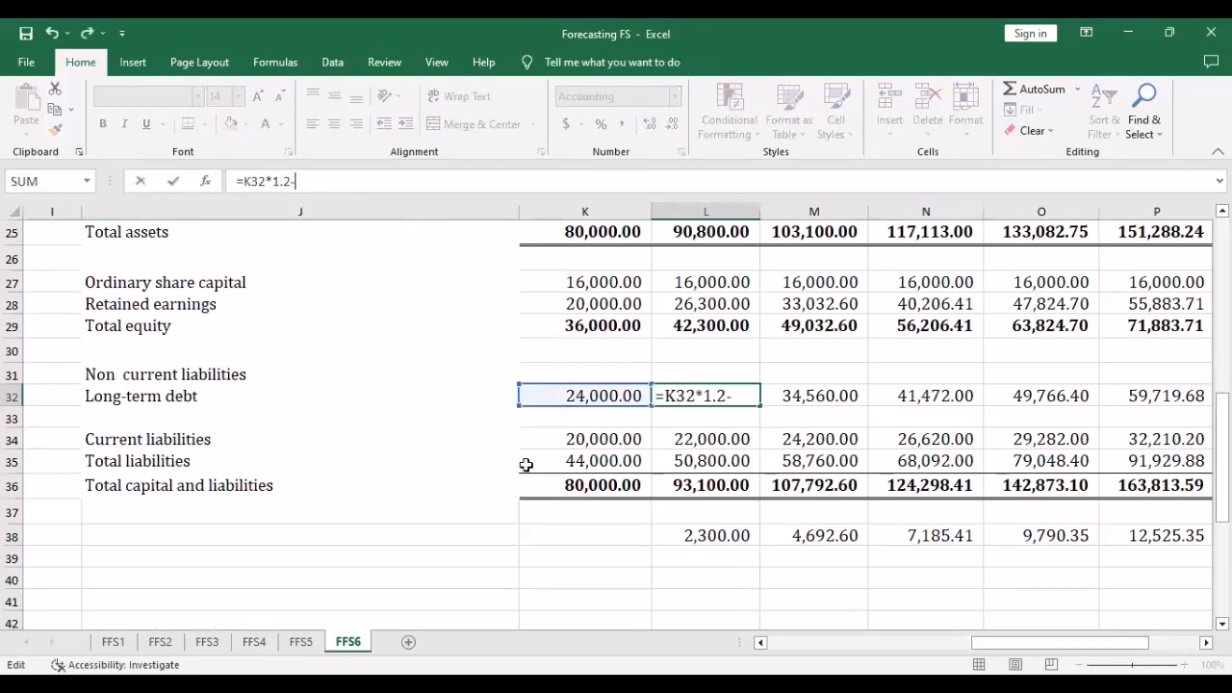
{"action": "left_click", "coordinate": [709, 531]}
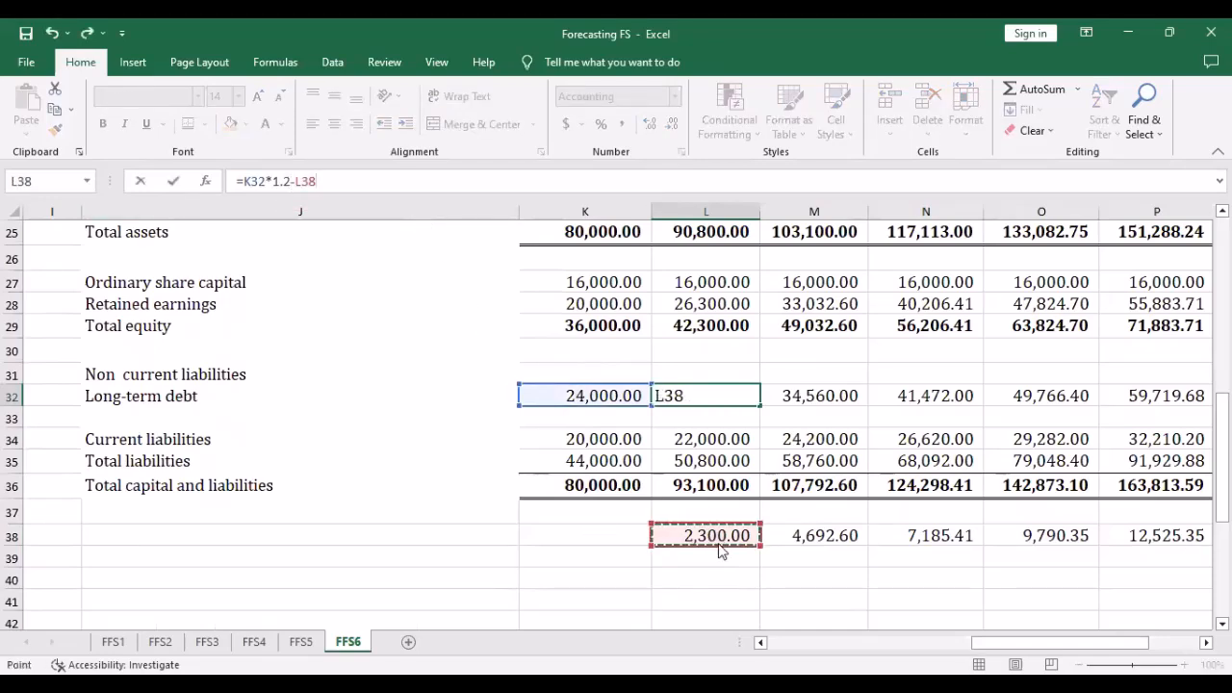
{"action": "key", "text": "Return"}
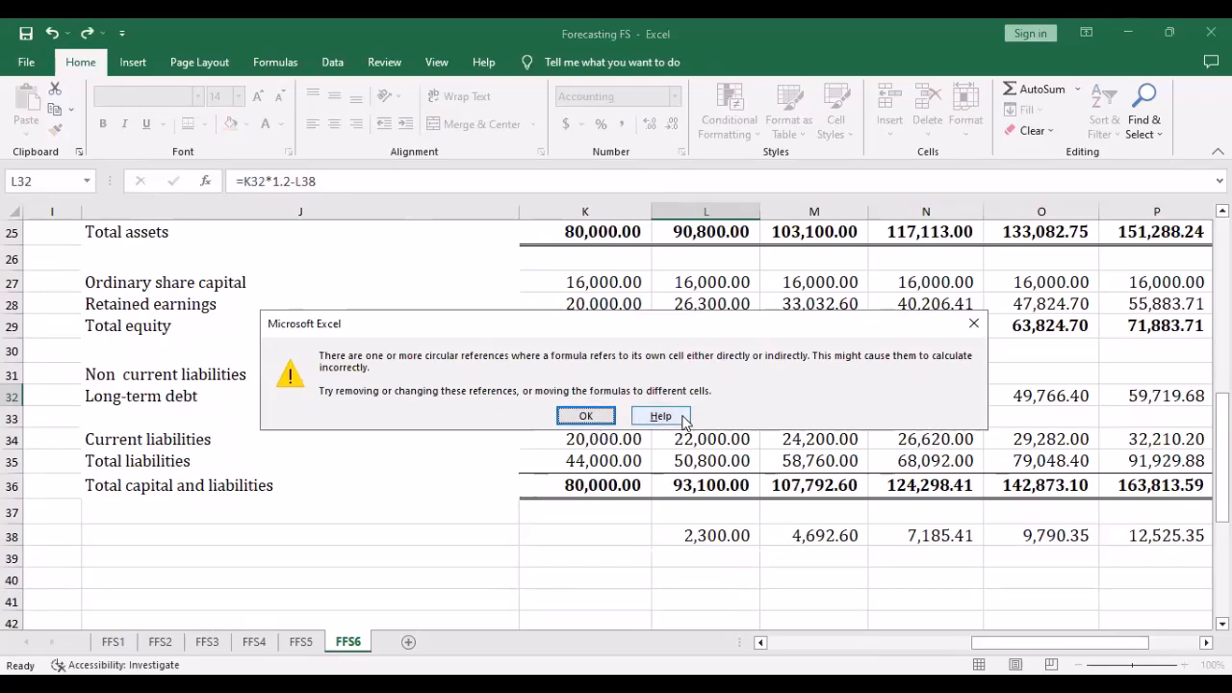
{"action": "left_click", "coordinate": [584, 416]}
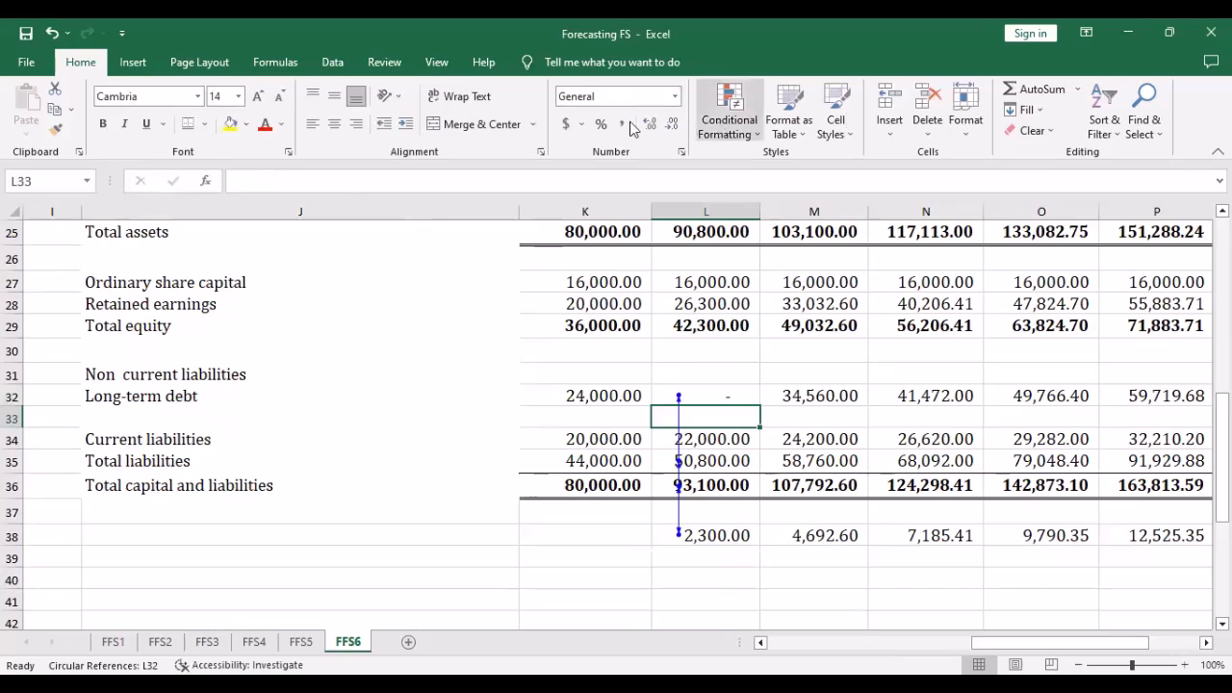
{"action": "left_click", "coordinate": [534, 604]}
{"action": "left_click", "coordinate": [695, 398]}
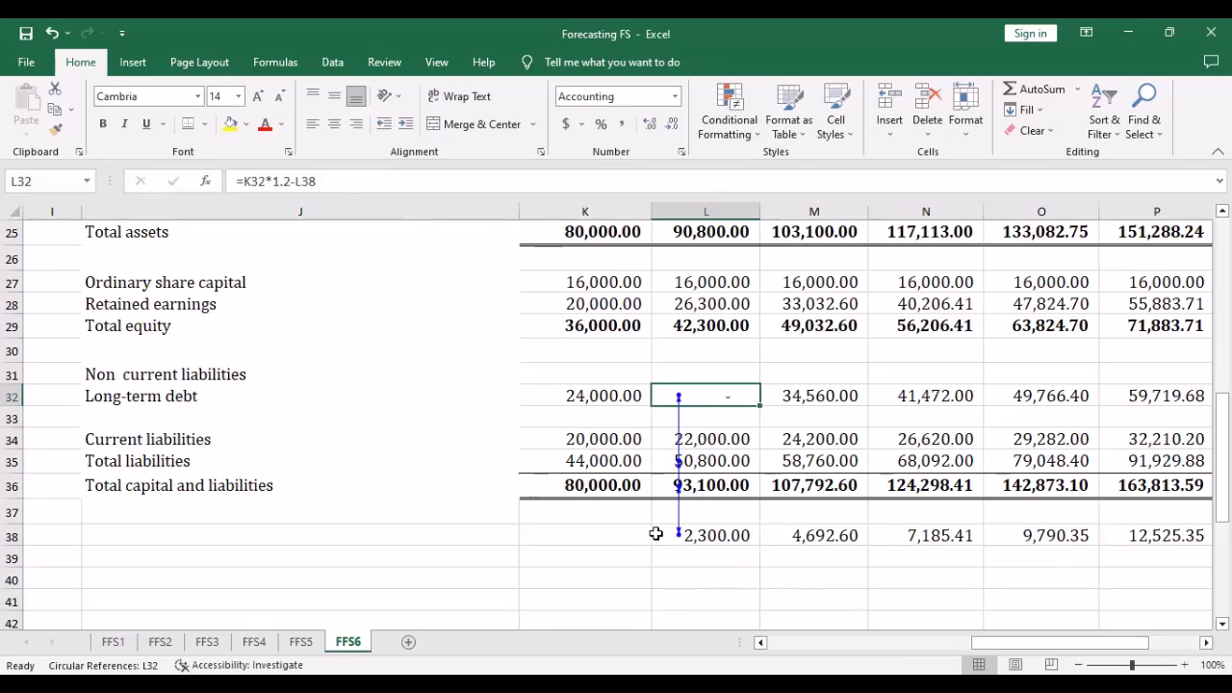
{"action": "key", "text": "ctrl+z"}
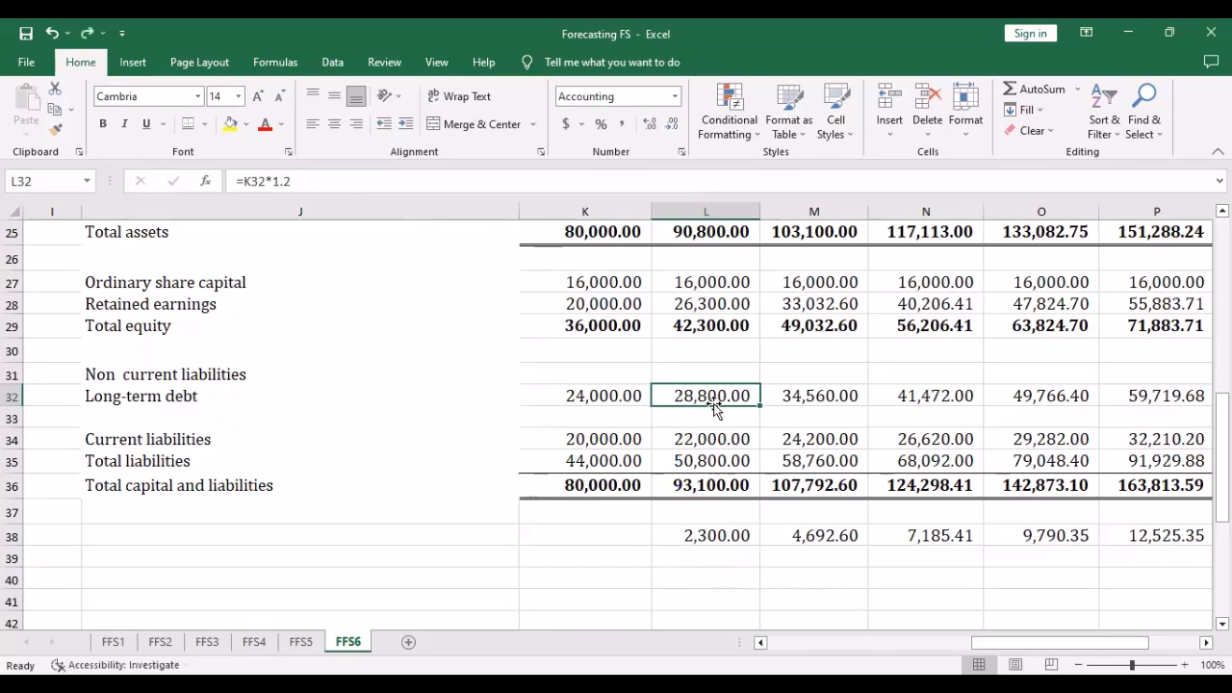
Deduct the 2,300 balancing figure from 2023 long-term debt in L32 with =K32*1.2-2300
{"action": "left_click", "coordinate": [303, 185]}
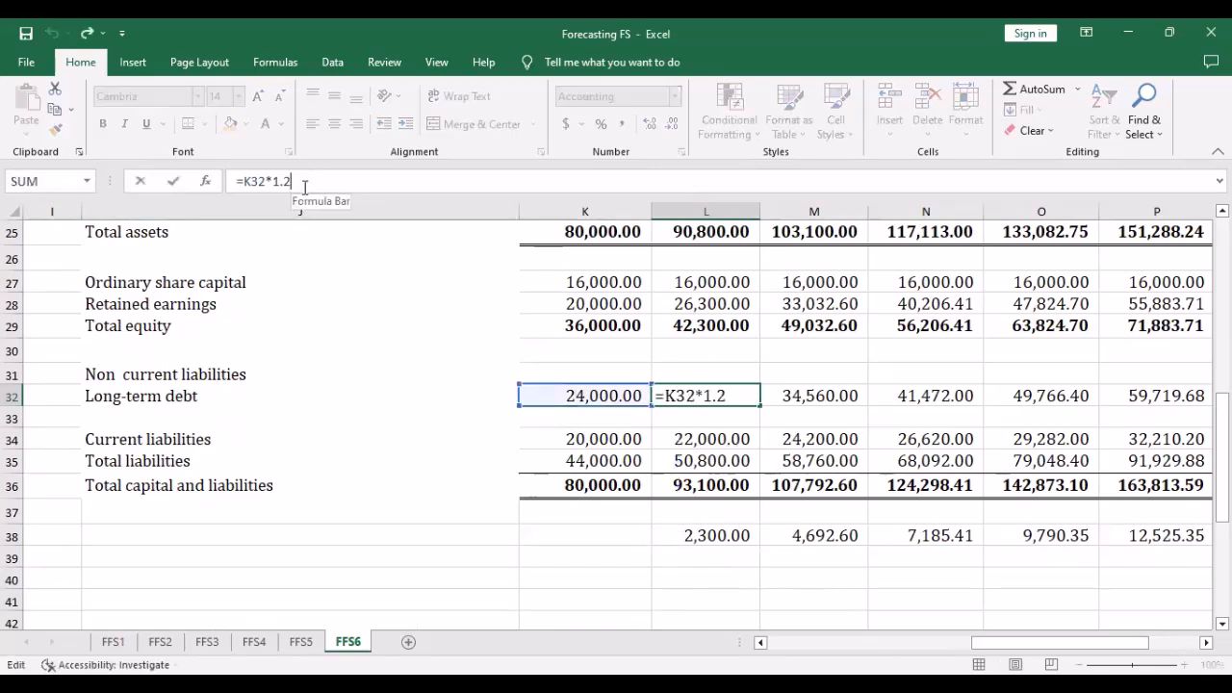
{"action": "type", "text": "-"}
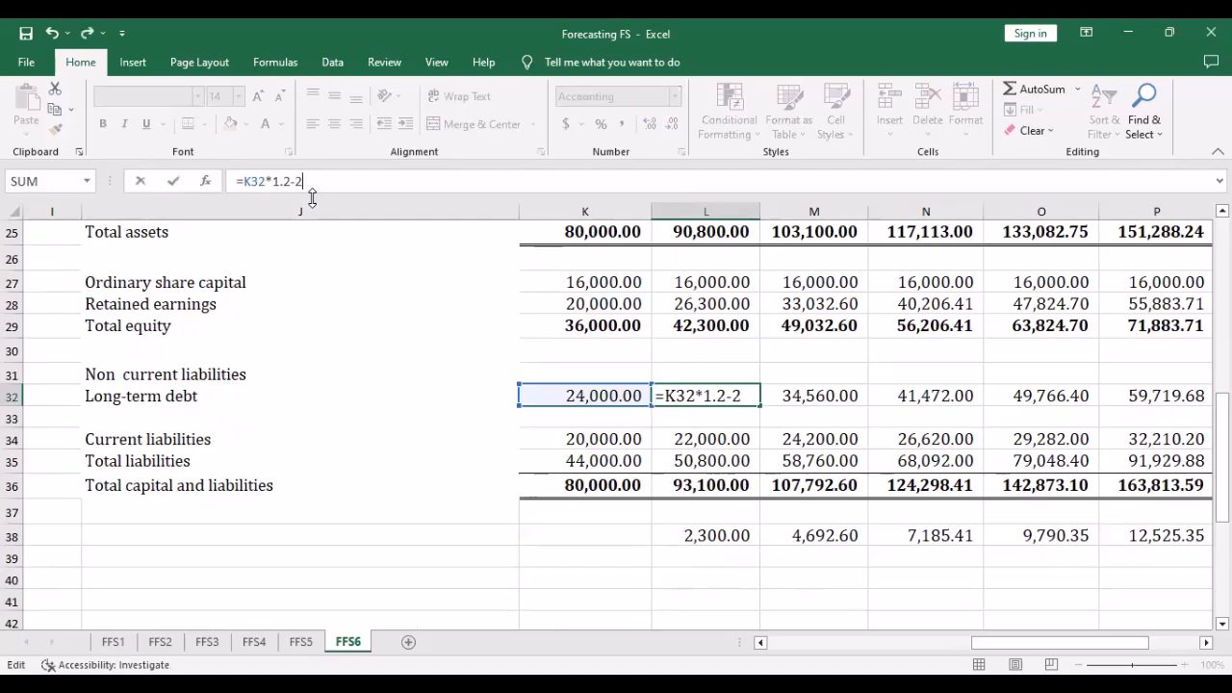
{"action": "type", "text": "2300"}
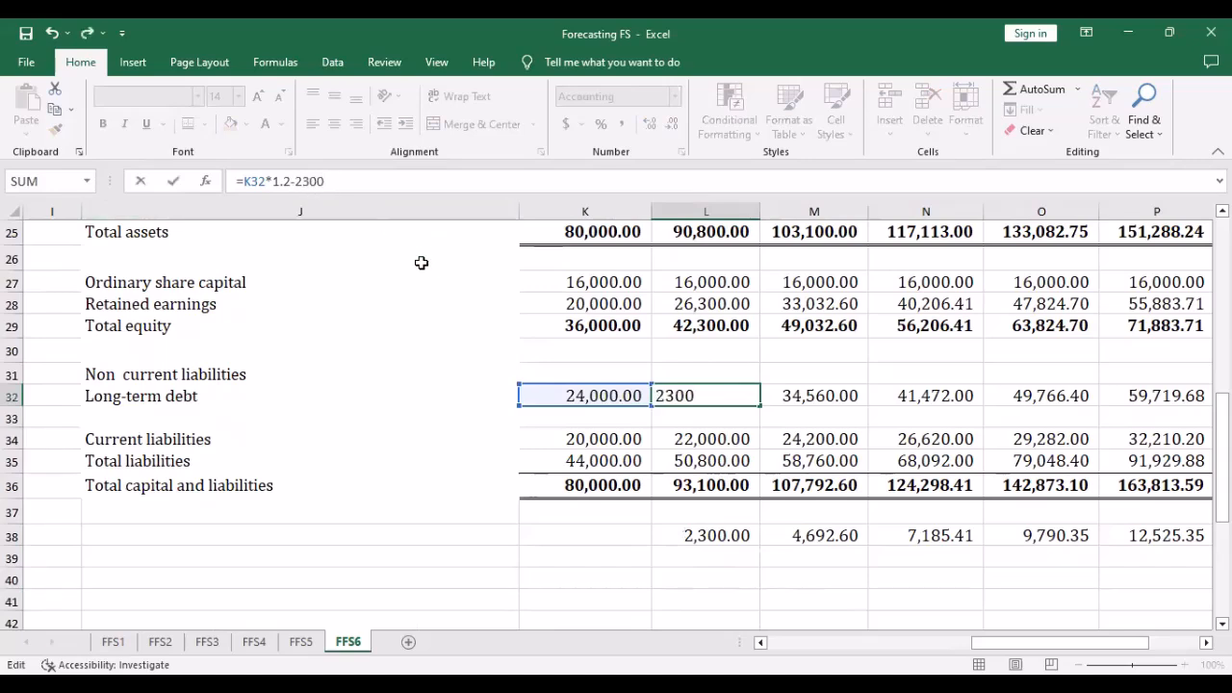
{"action": "key", "text": "Return"}
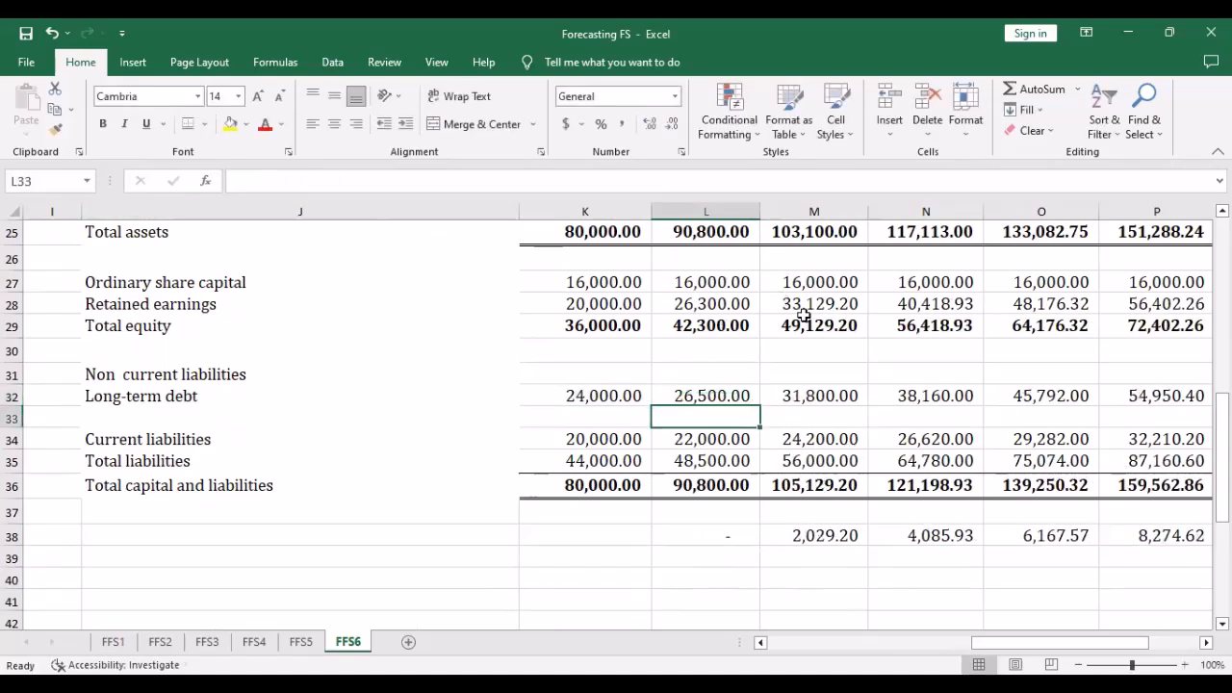
Deduct the balancing figure from 2024 long-term debt in M32 with =L32*1.2-2029.20
{"action": "left_click", "coordinate": [824, 396]}
{"action": "left_click", "coordinate": [321, 183]}
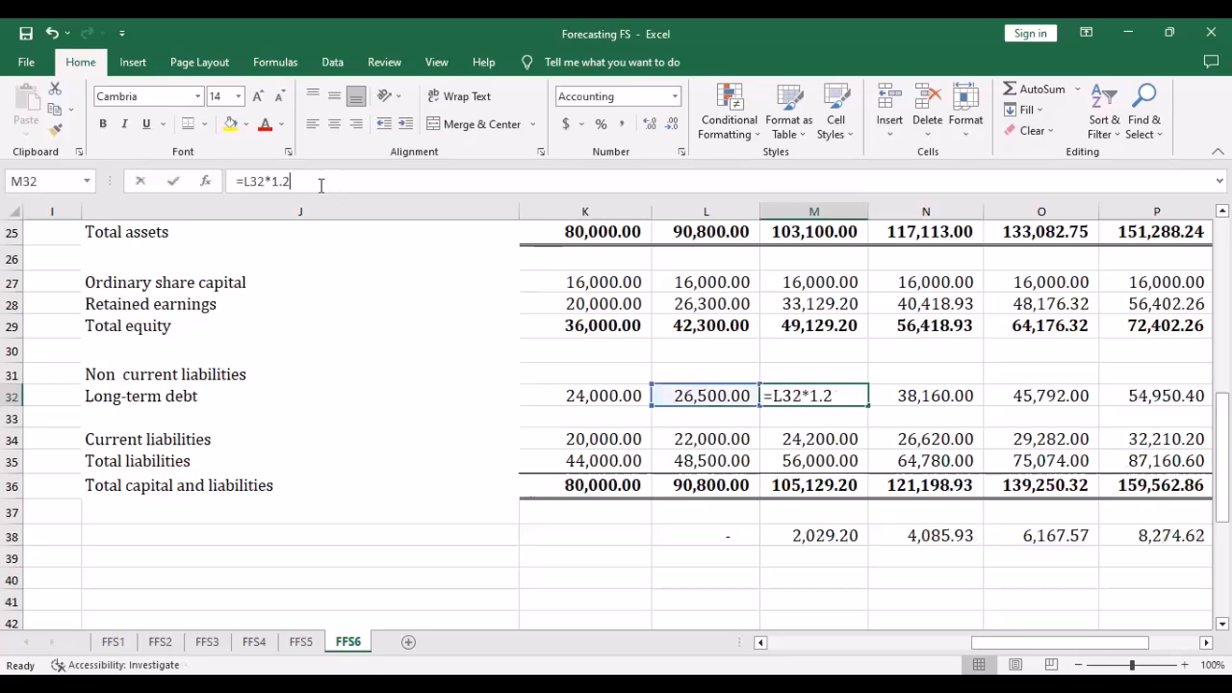
{"action": "type", "text": "-20"}
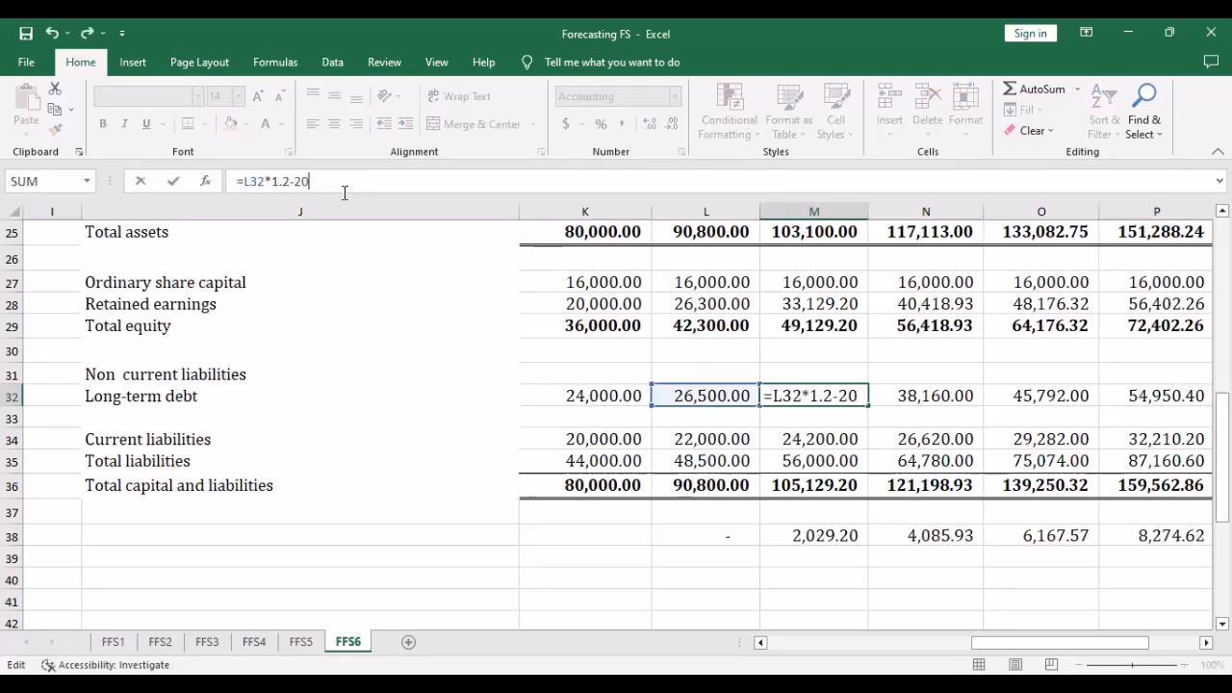
{"action": "type", "text": "29"}
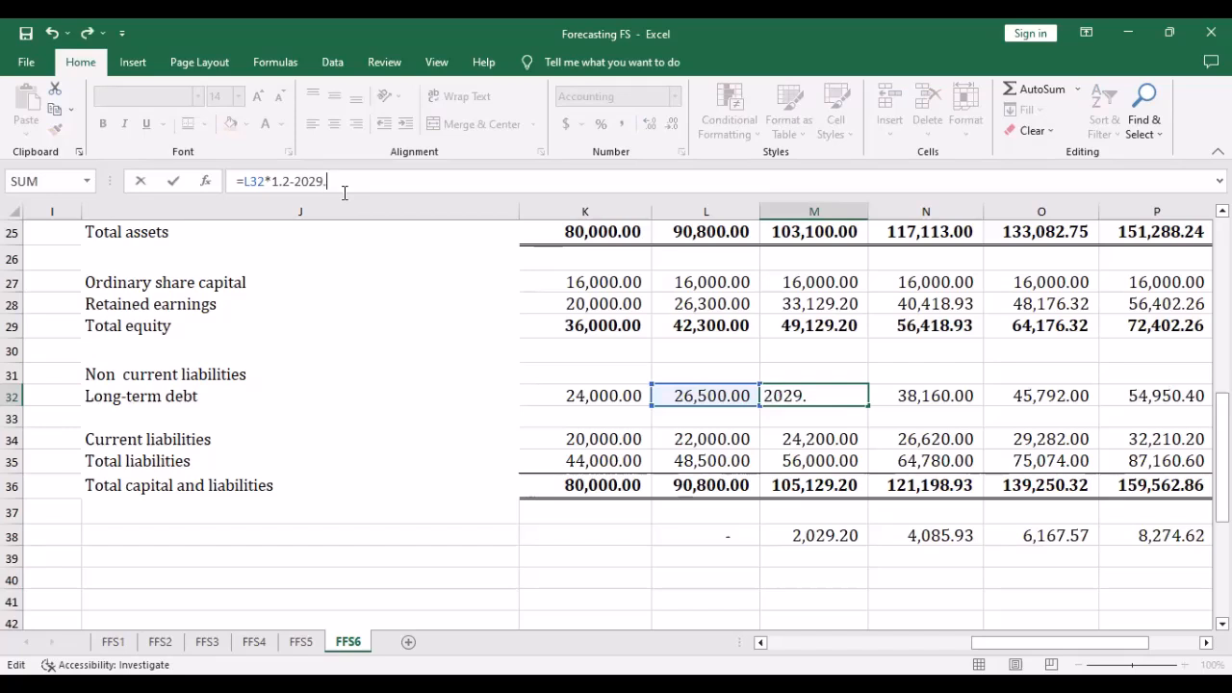
{"action": "type", "text": ".20"}
{"action": "key", "text": "Return"}
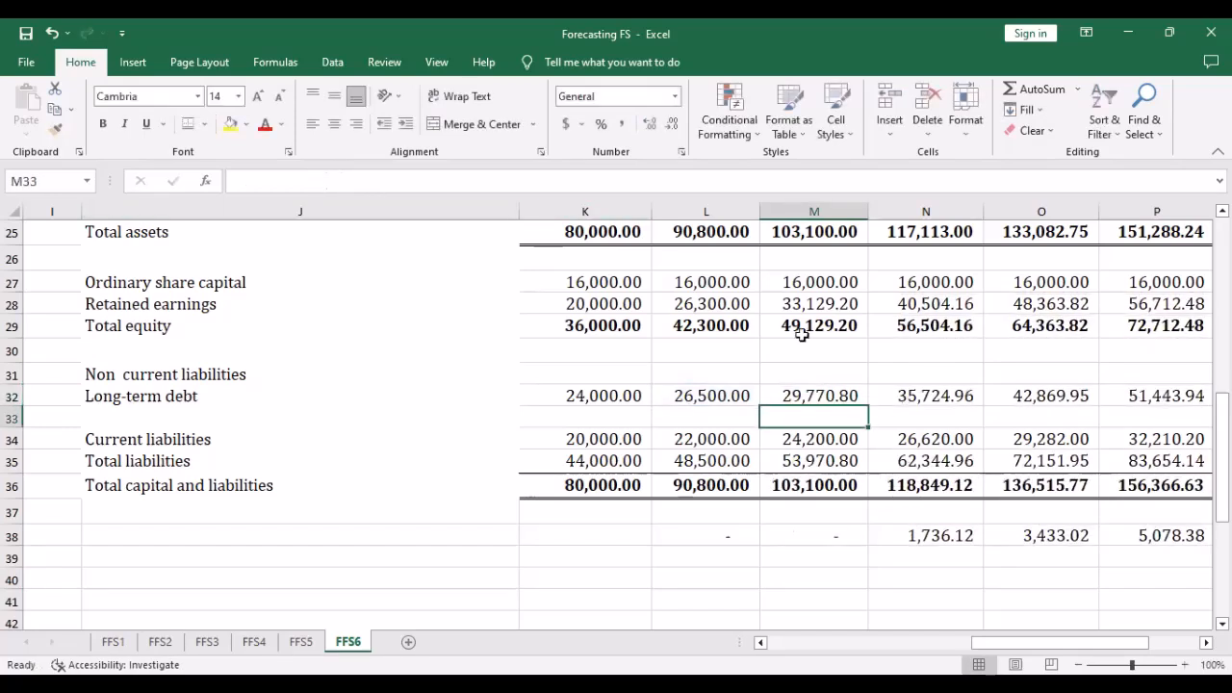
Deduct the balancing figure from 2025 long-term debt in N32 with =M32*1.2-1736.12
{"action": "left_click", "coordinate": [911, 396]}
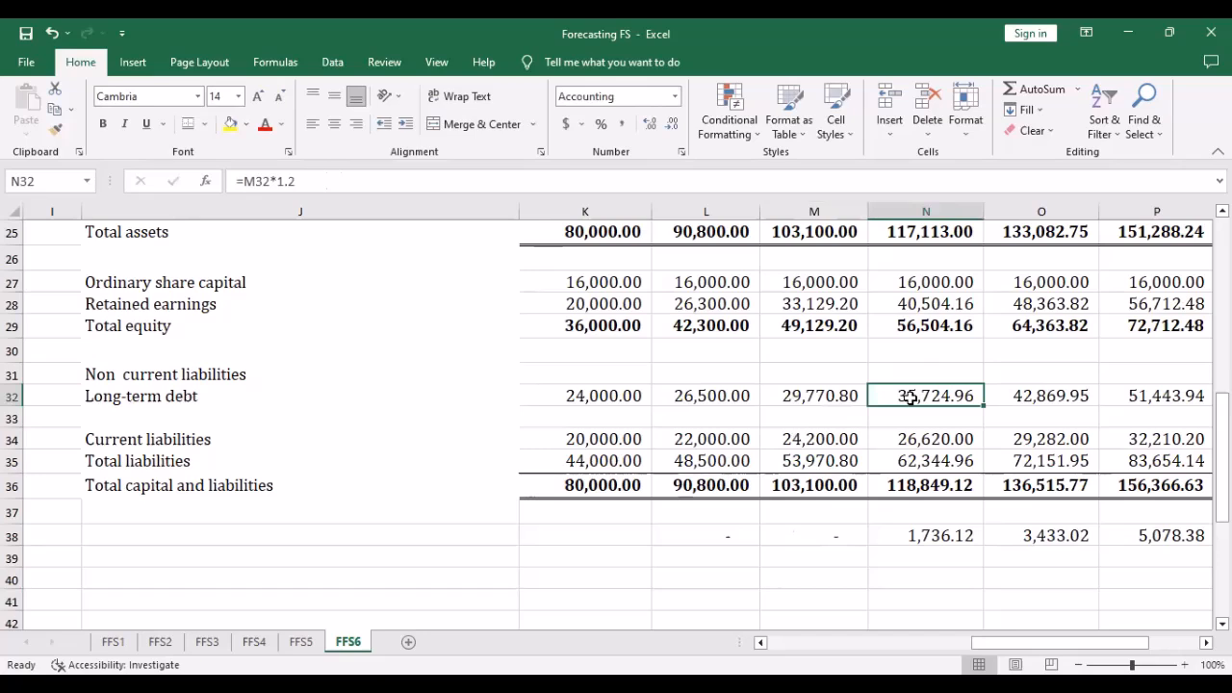
{"action": "left_click", "coordinate": [381, 188]}
{"action": "type", "text": "-"}
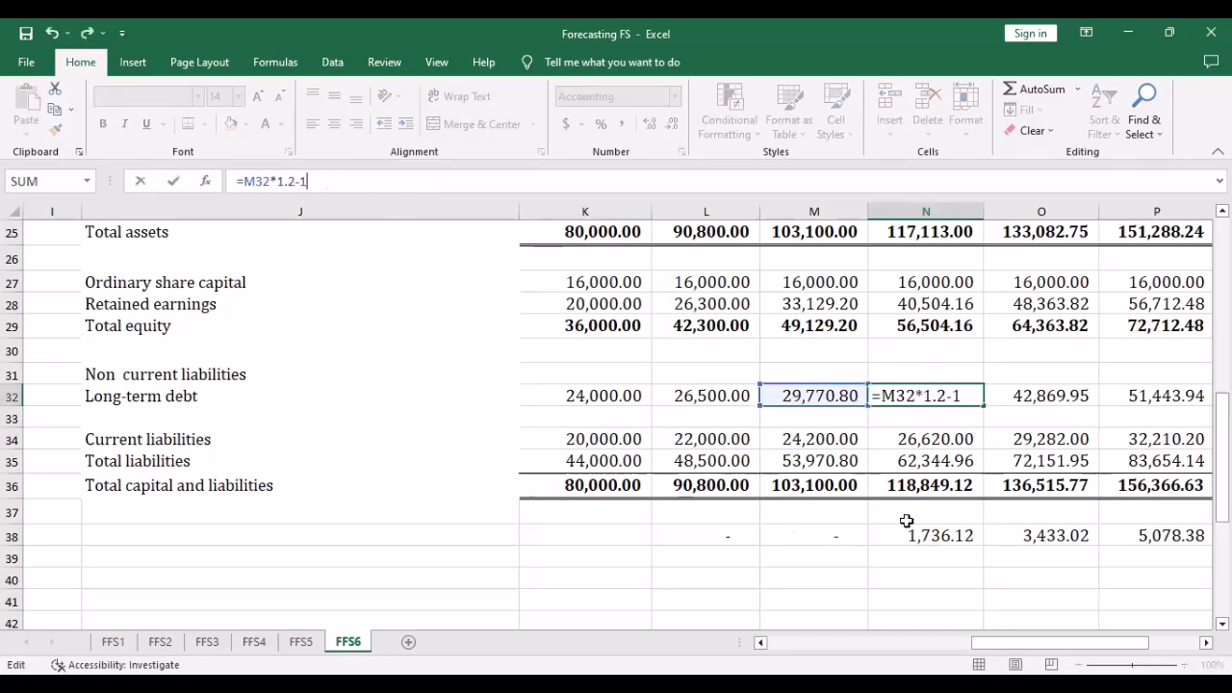
{"action": "type", "text": "1736"}
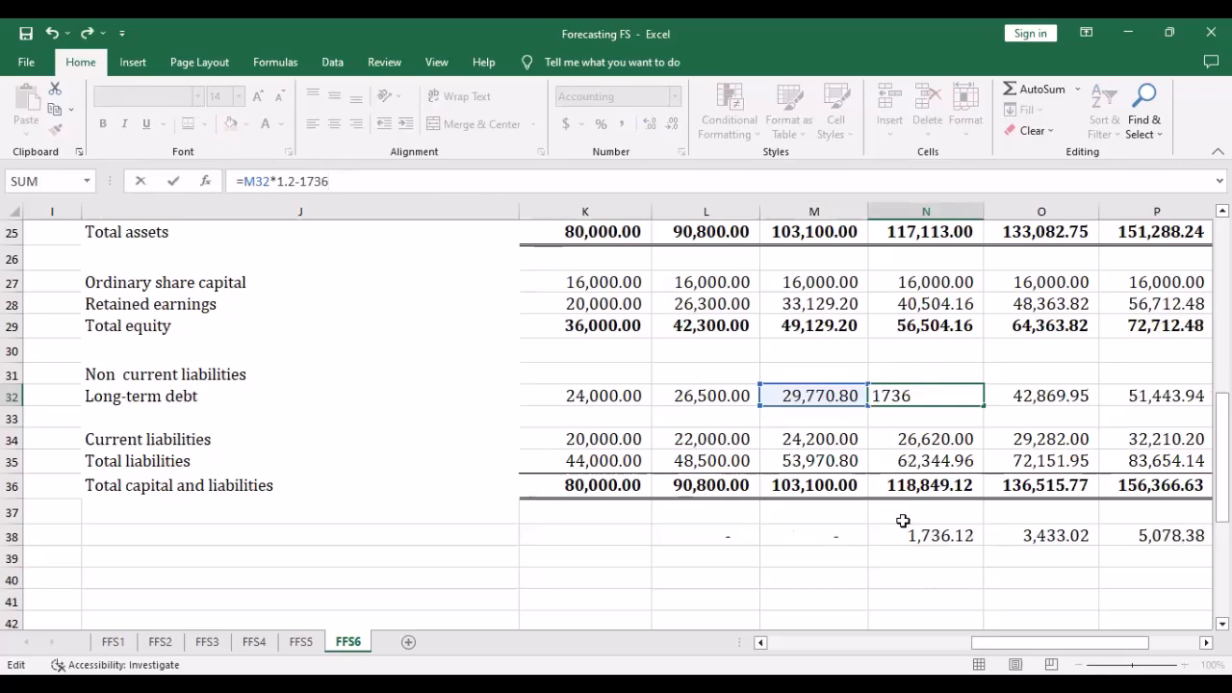
{"action": "type", "text": ".12"}
{"action": "key", "text": "Return"}
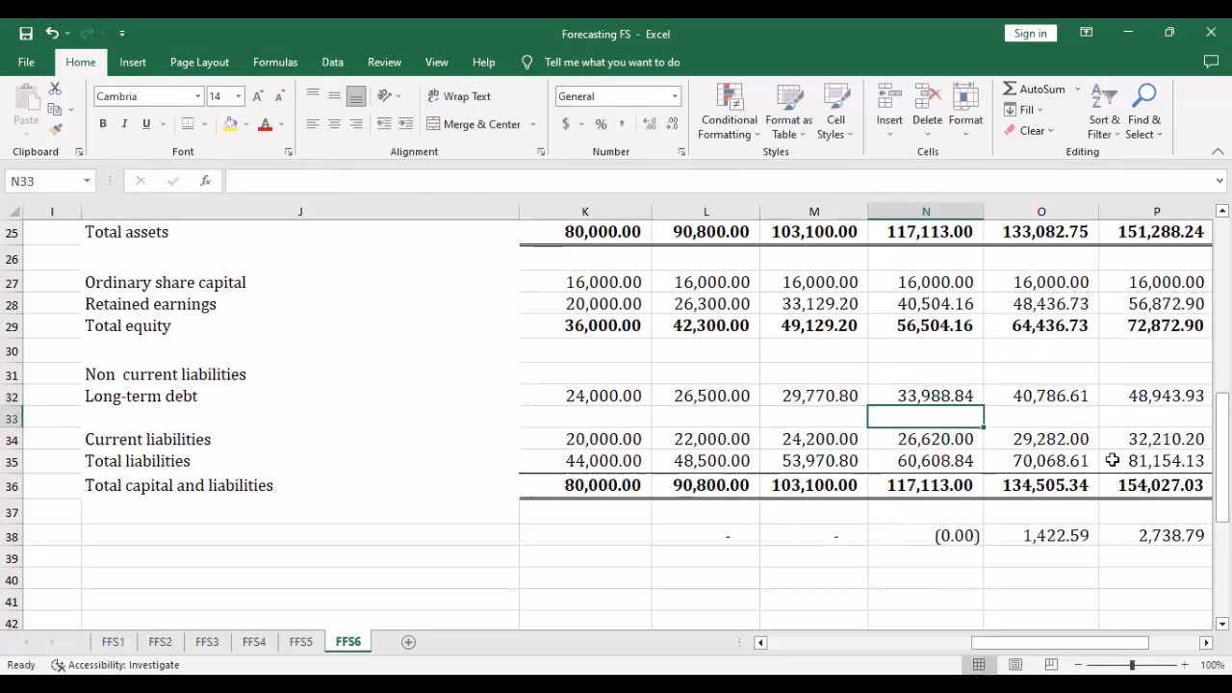
Deduct the balancing figure from 2026 long-term debt in O32 with =N32*1.2-1422.59
{"action": "left_click", "coordinate": [1061, 394]}
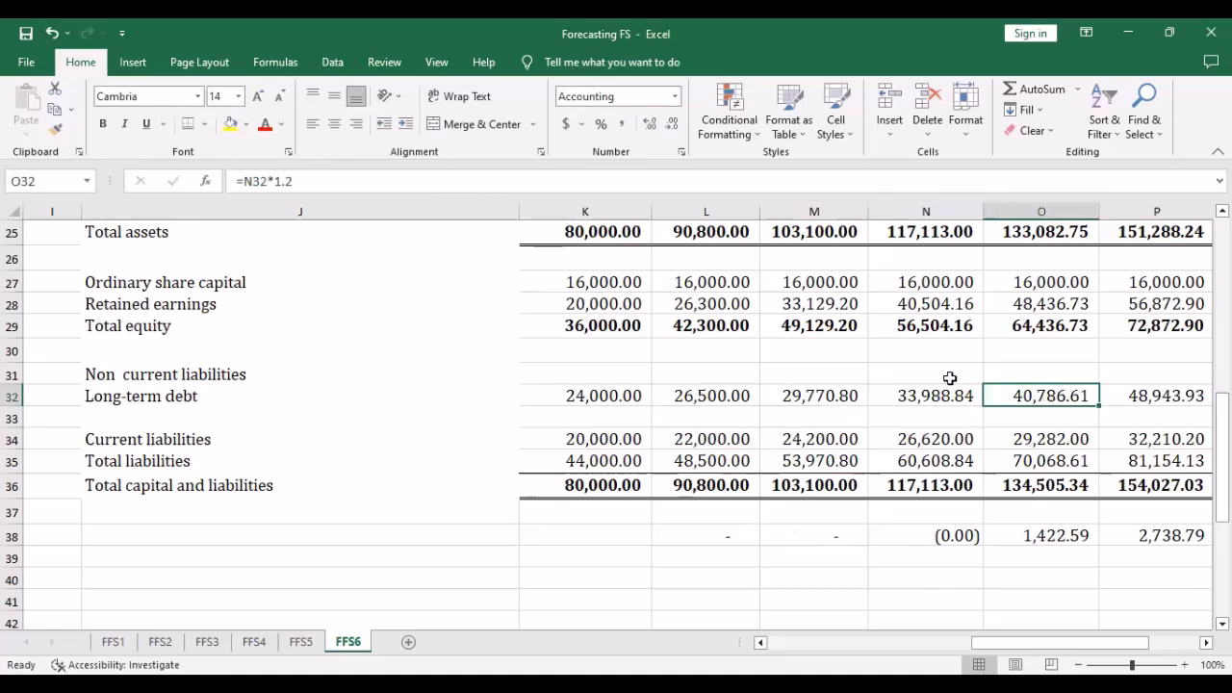
{"action": "left_click", "coordinate": [306, 181]}
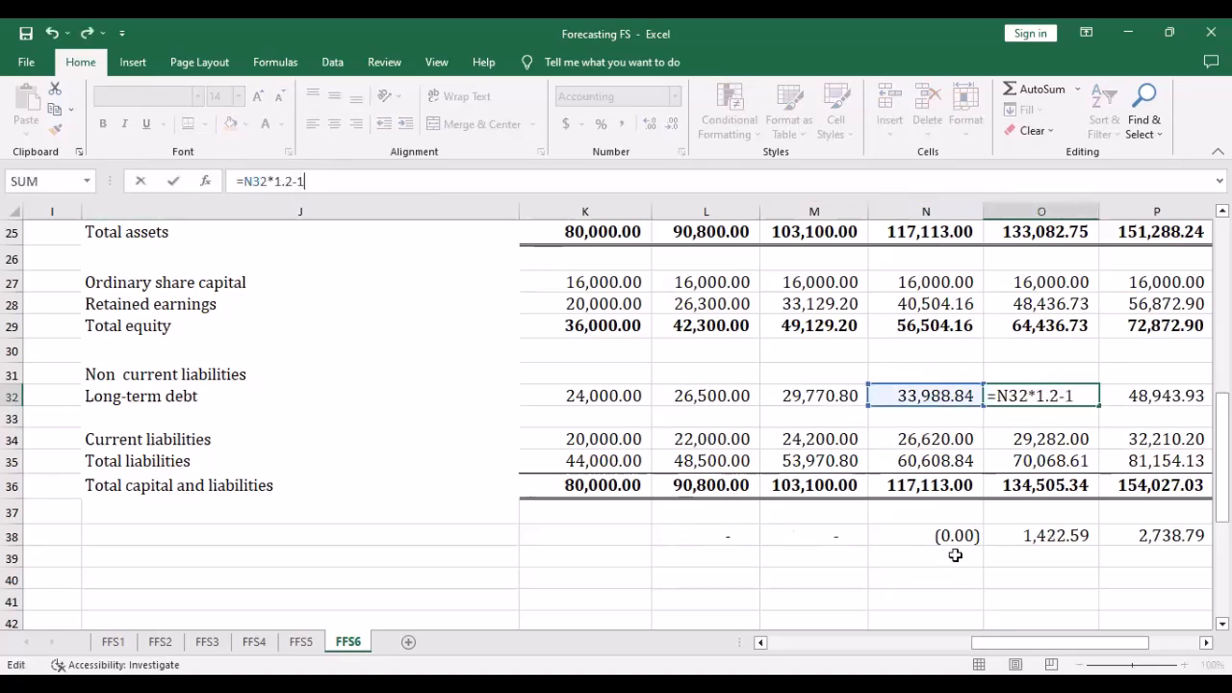
{"action": "type", "text": "1422"}
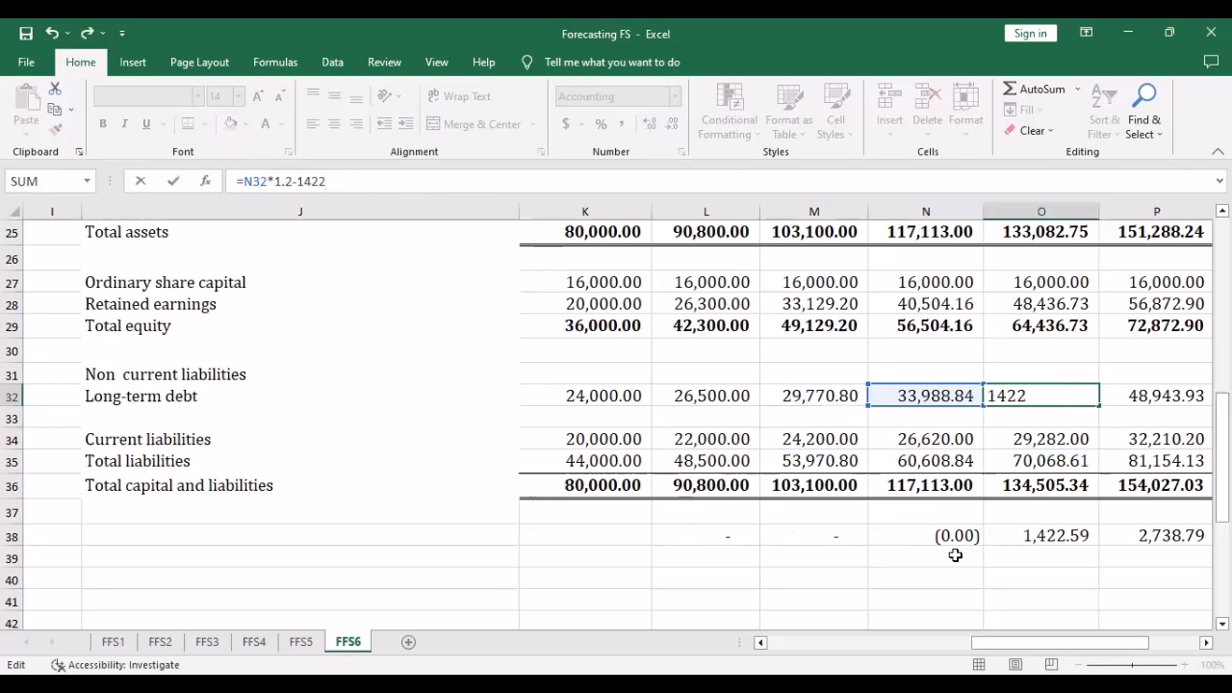
{"action": "type", "text": ".59"}
{"action": "key", "text": "Return"}
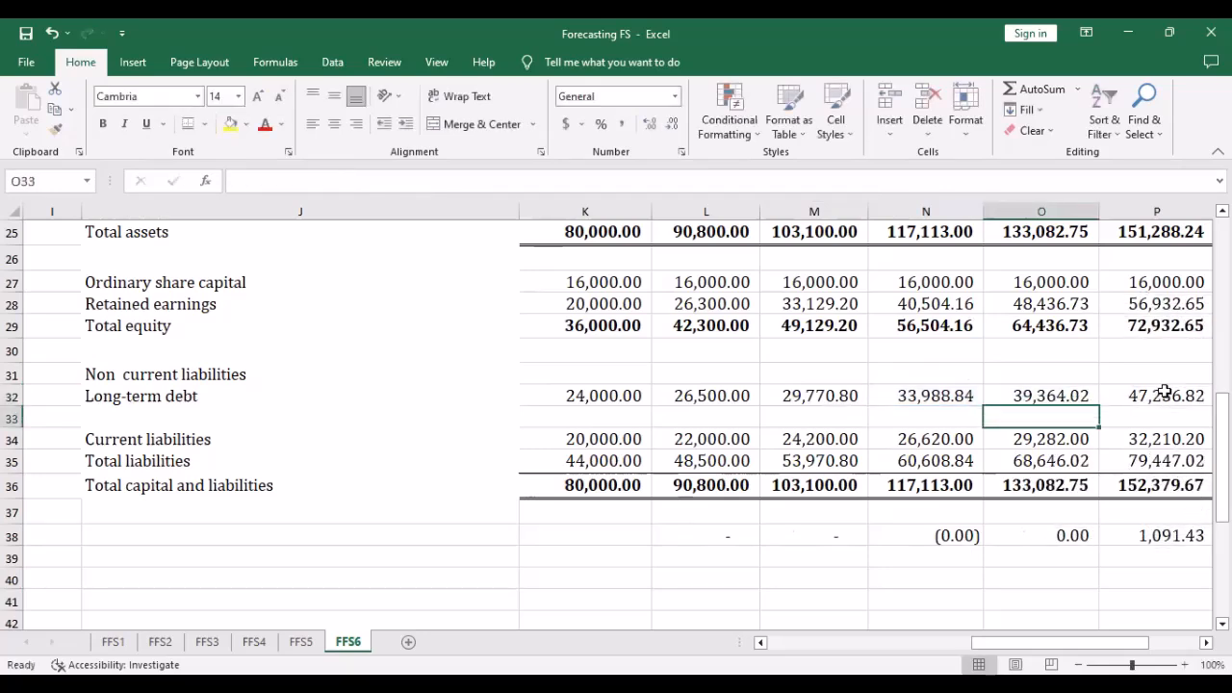
{"action": "left_click", "coordinate": [1169, 389]}
{"action": "type", "text": "-"}
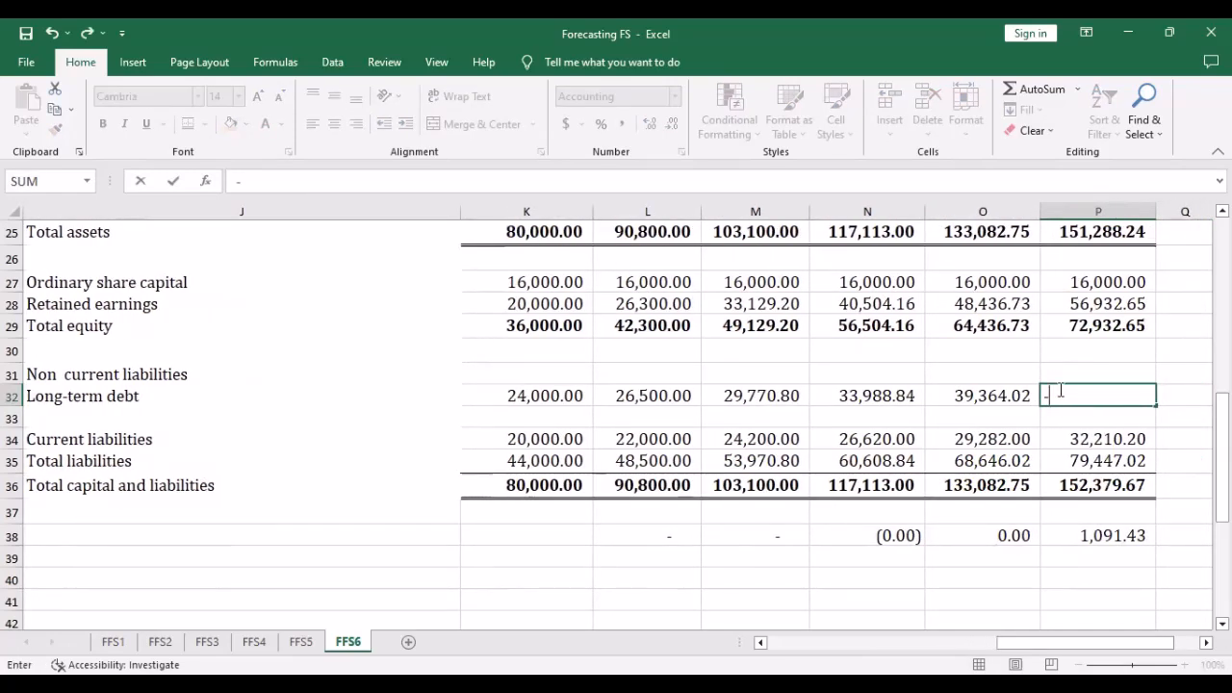
{"action": "key", "text": "ctrl+z"}
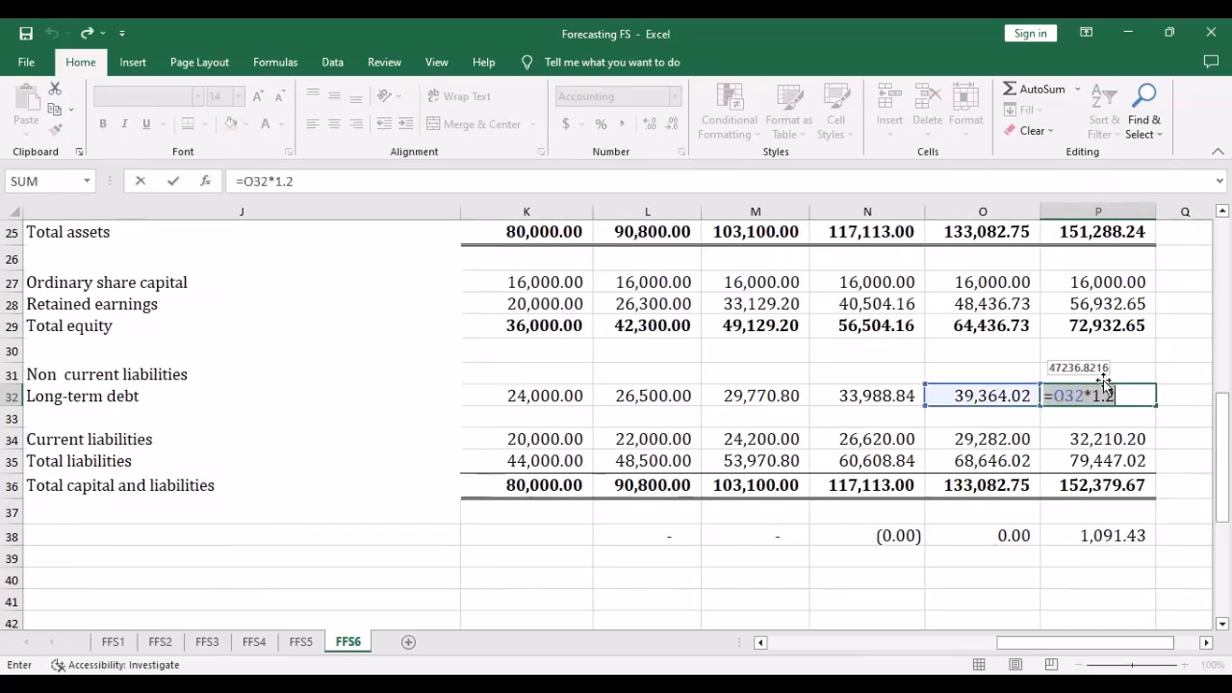
{"action": "key", "text": "Return"}
Deduct the balancing figure from 2027 long-term debt in P32 with =O32*1.2-1091.43
{"action": "left_click", "coordinate": [1107, 392]}
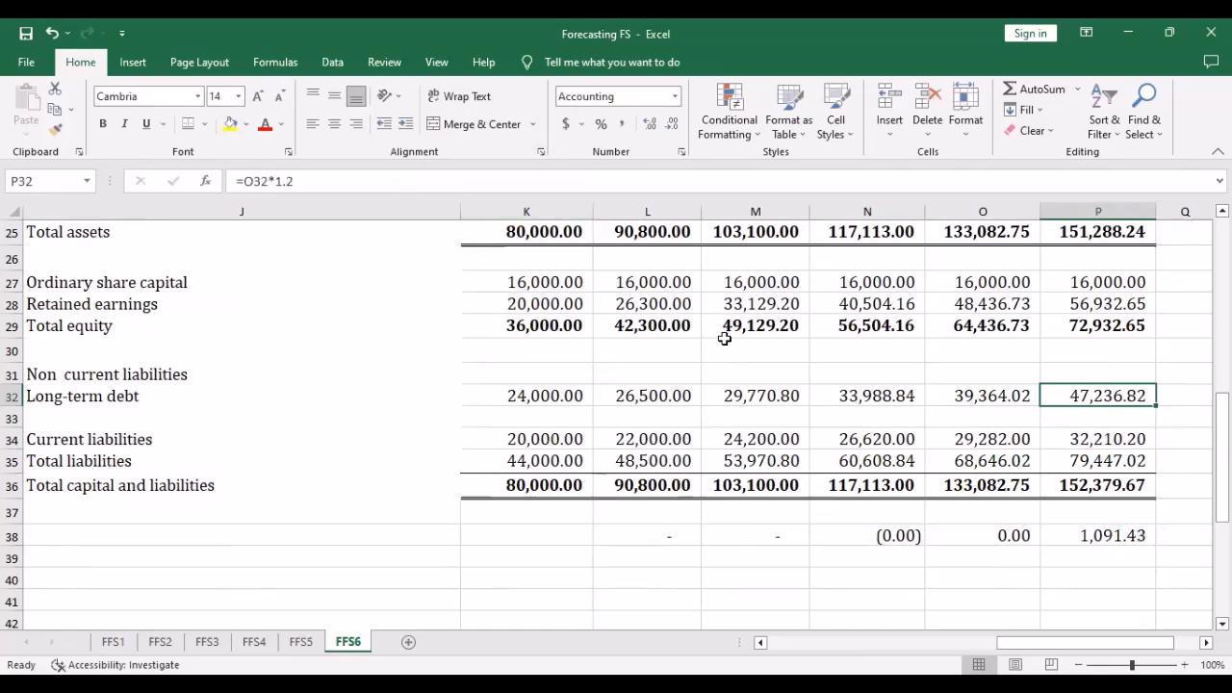
{"action": "left_click", "coordinate": [318, 180]}
{"action": "type", "text": "-"}
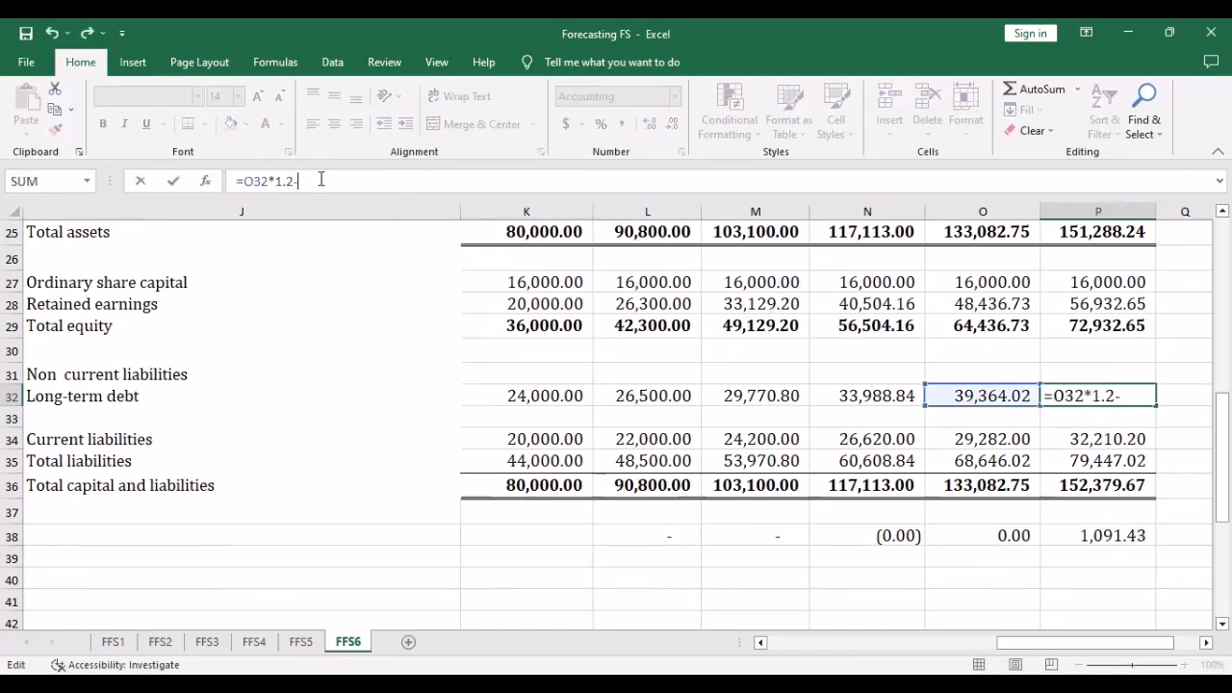
{"action": "type", "text": "1091.43"}
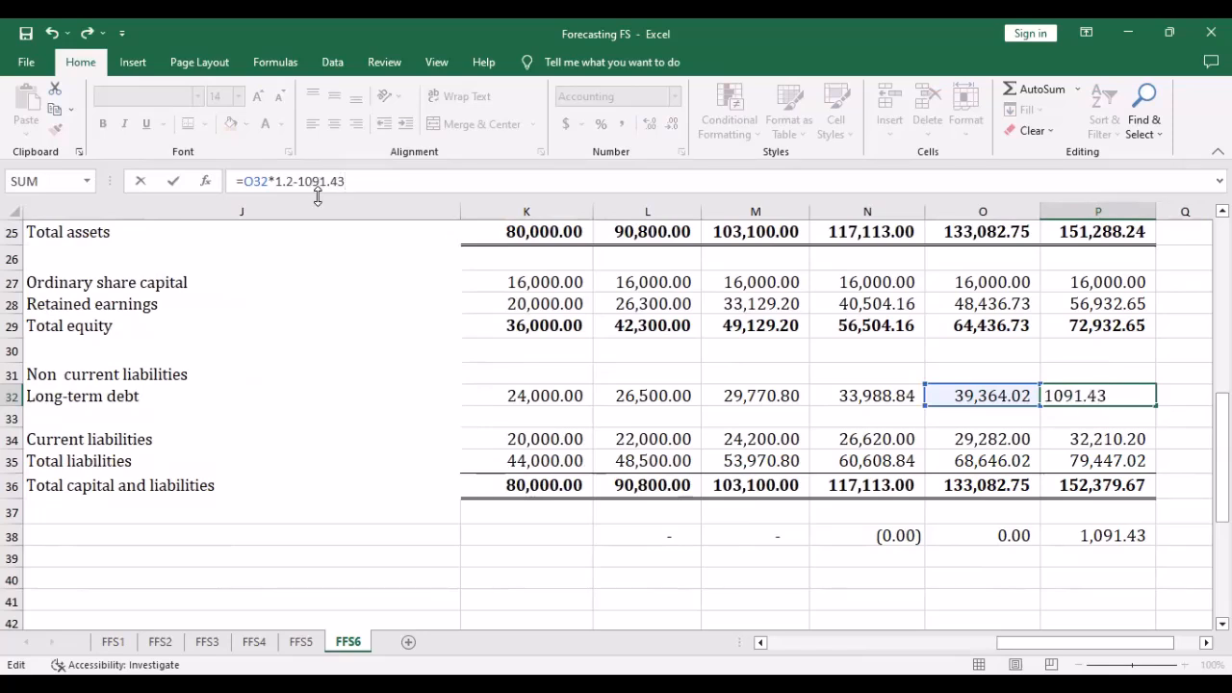
{"action": "key", "text": "Return"}
Review the forecast income statement and statement of financial position, comparing total assets with total capital and liabilities for each year
{"action": "scroll", "coordinate": [585, 335], "scroll_direction": "up", "scroll_amount": 1}
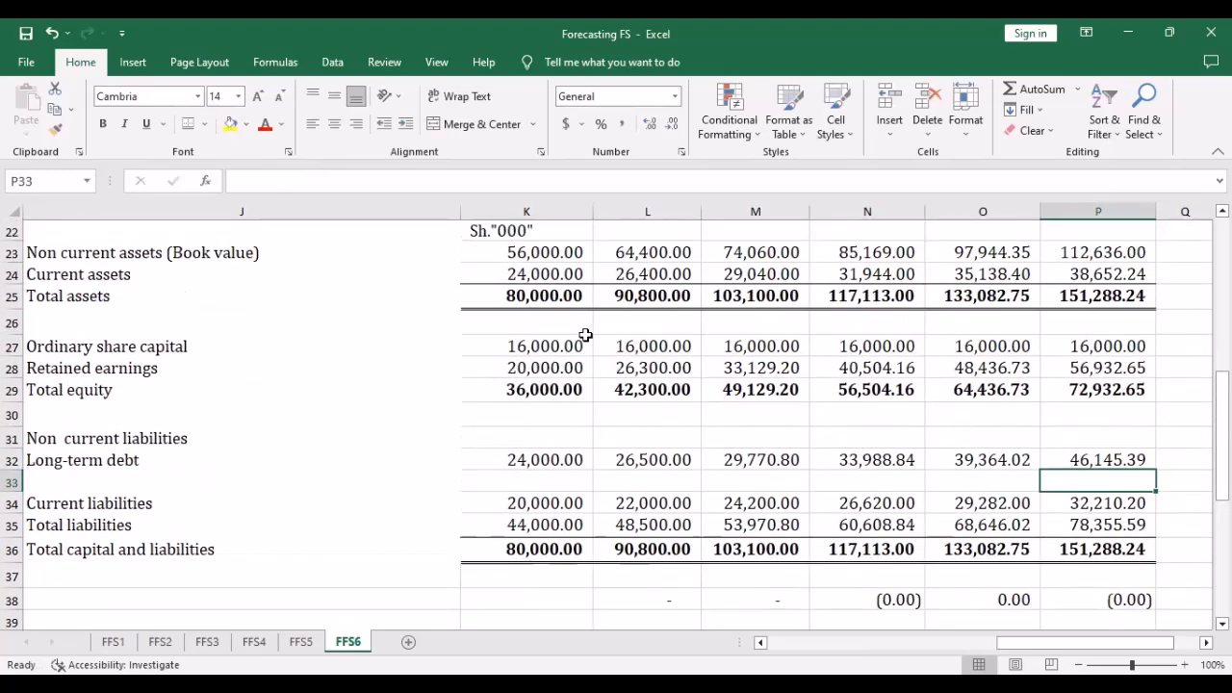
{"action": "scroll", "coordinate": [585, 334], "scroll_direction": "up", "scroll_amount": 5}
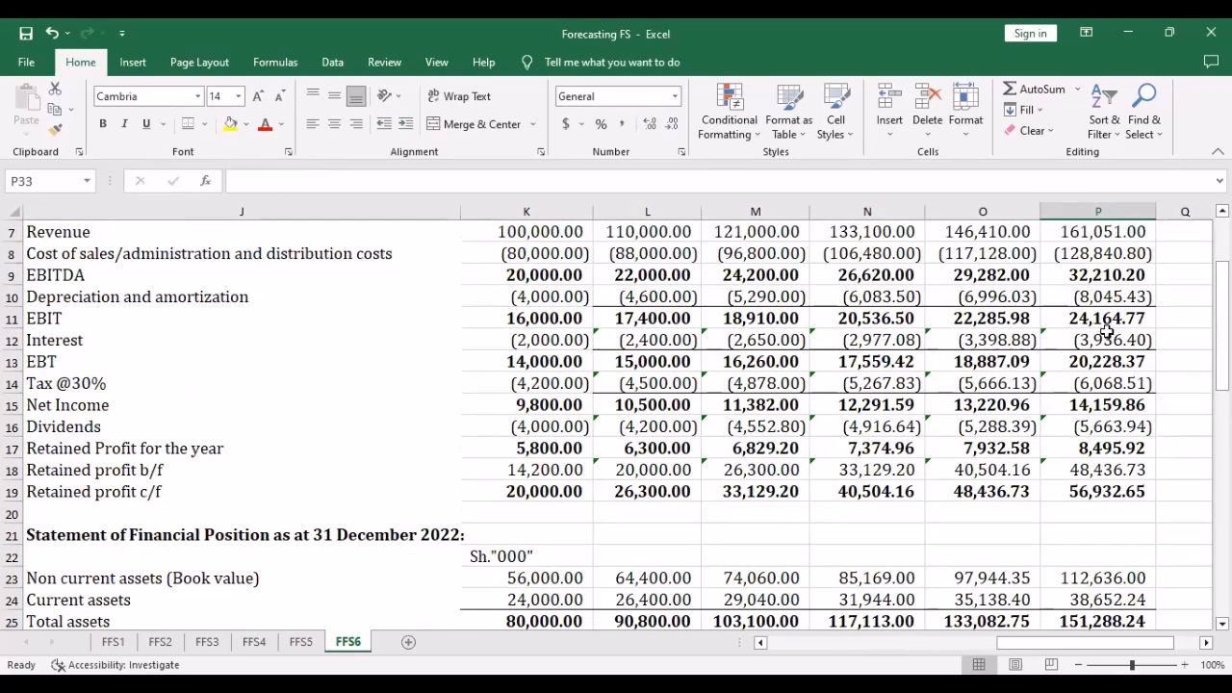
{"action": "scroll", "coordinate": [709, 386], "scroll_direction": "down", "scroll_amount": 3}
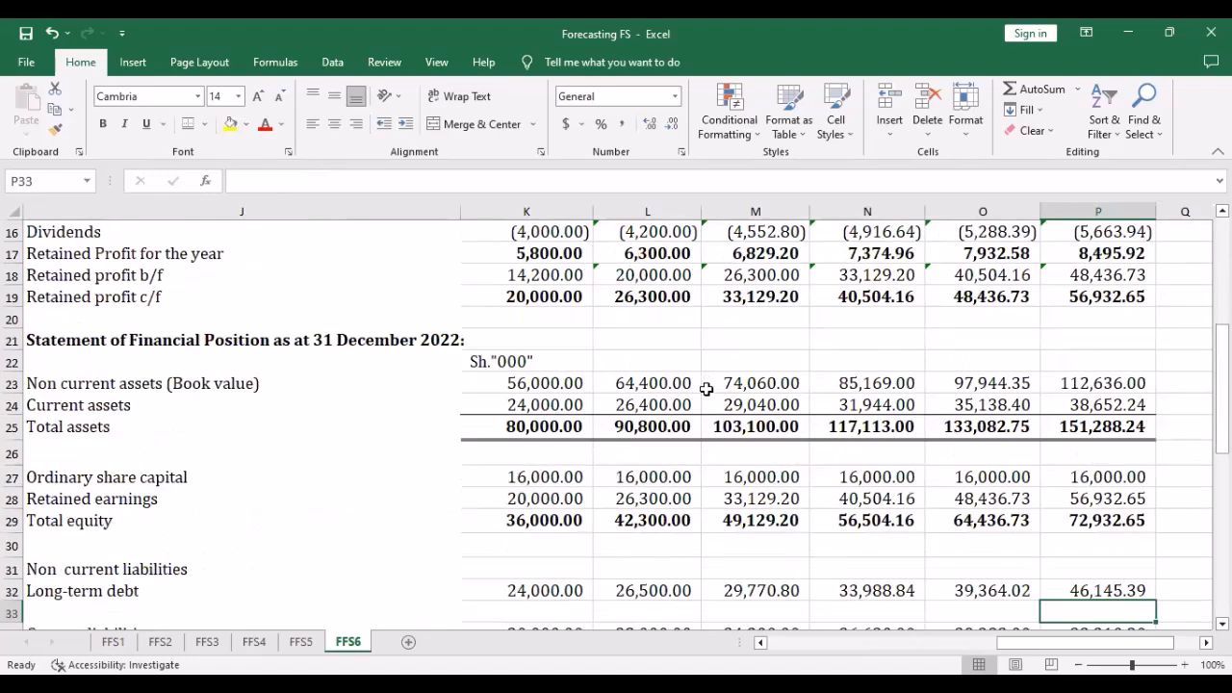
{"action": "scroll", "coordinate": [706, 388], "scroll_direction": "down", "scroll_amount": 4}
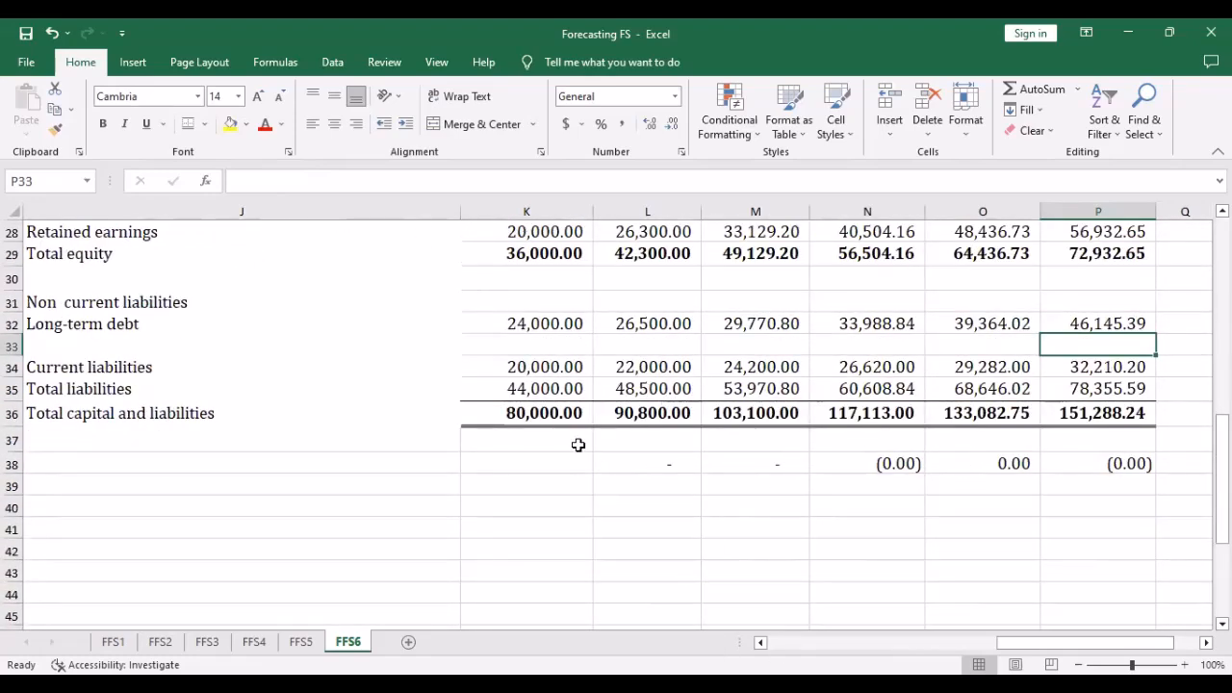
{"action": "scroll", "coordinate": [583, 451], "scroll_direction": "up", "scroll_amount": 1}
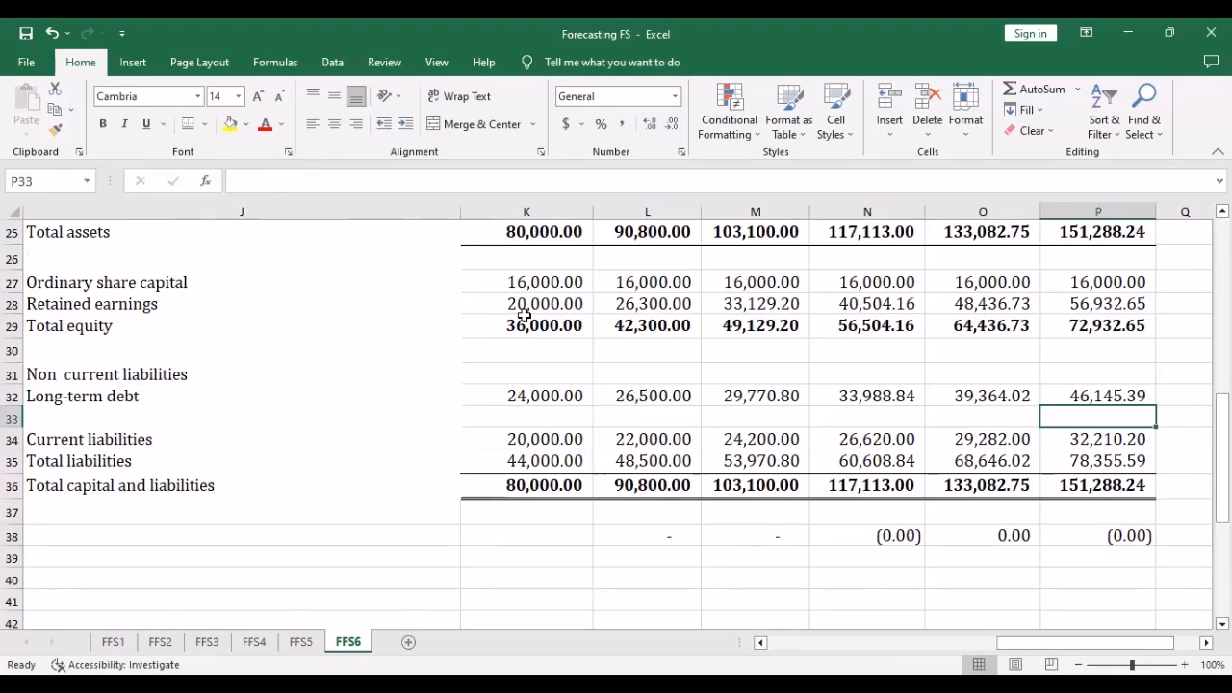
{"action": "scroll", "coordinate": [627, 310], "scroll_direction": "up", "scroll_amount": 5}
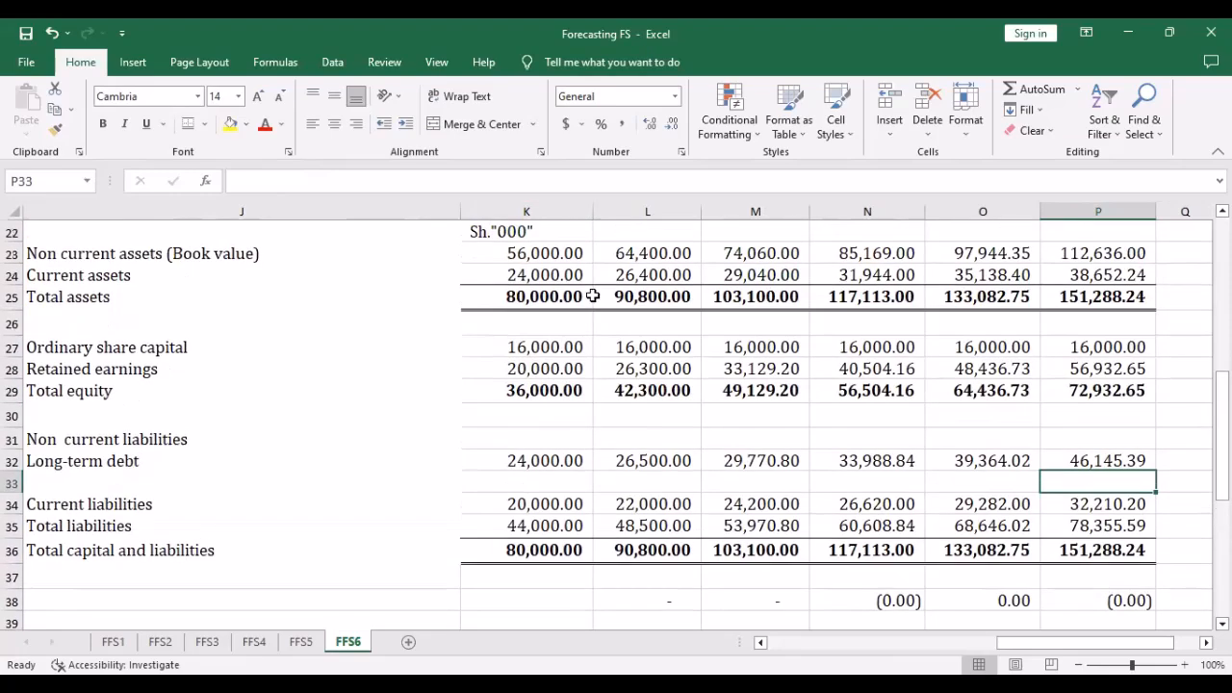
{"action": "scroll", "coordinate": [657, 360], "scroll_direction": "down", "scroll_amount": 9}
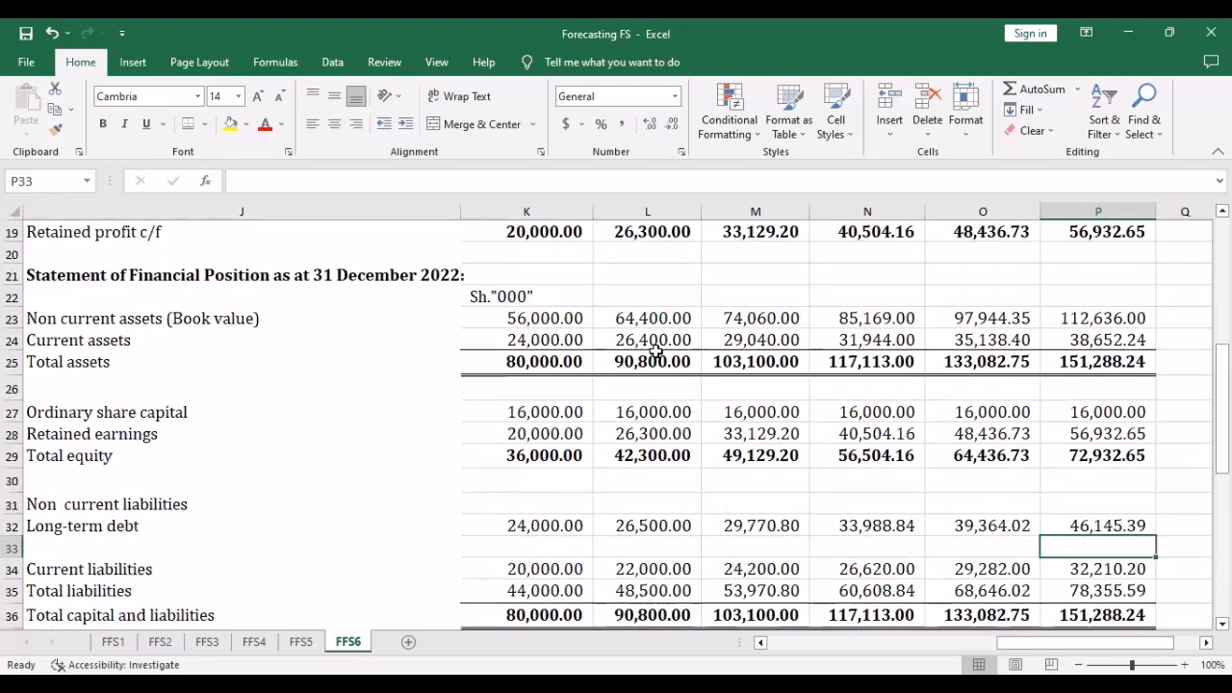
{"action": "scroll", "coordinate": [663, 355], "scroll_direction": "up", "scroll_amount": 3}
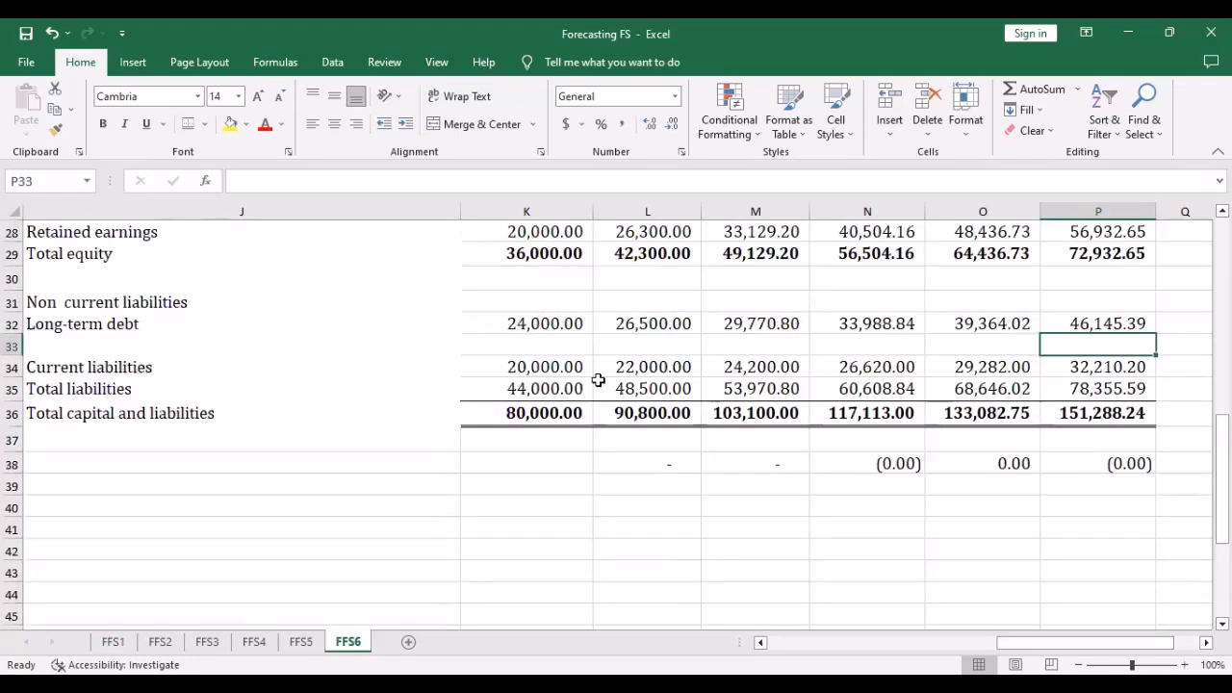
{"action": "scroll", "coordinate": [571, 348], "scroll_direction": "up", "scroll_amount": 9}
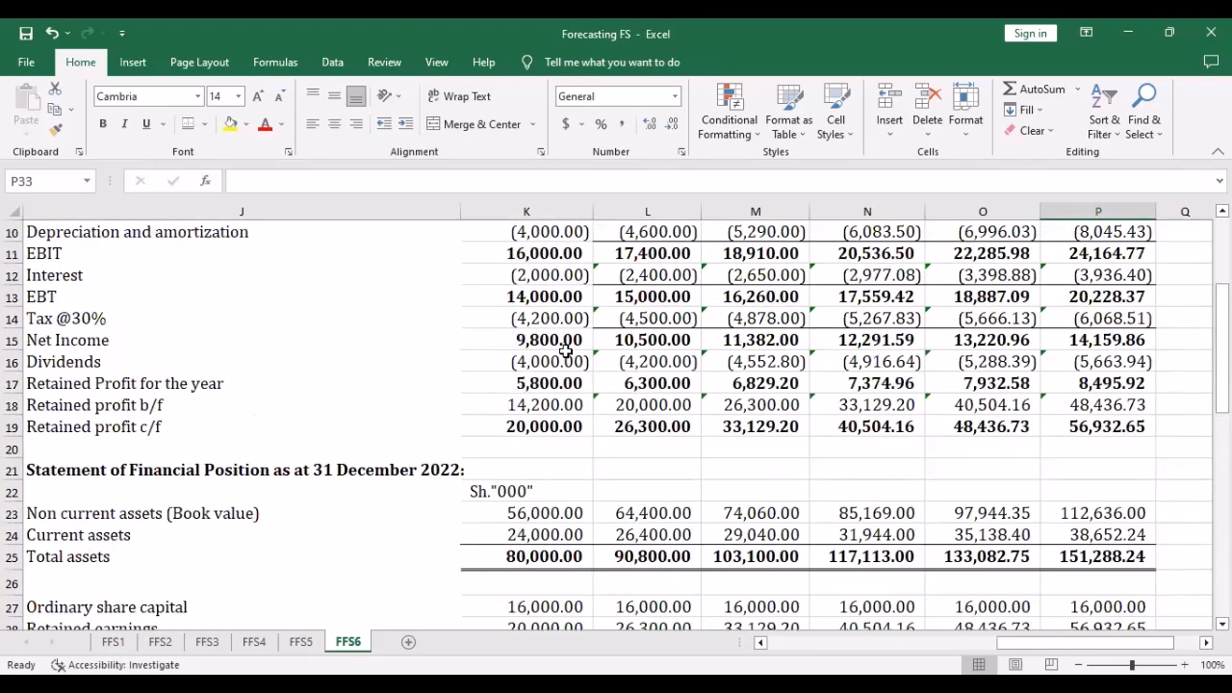